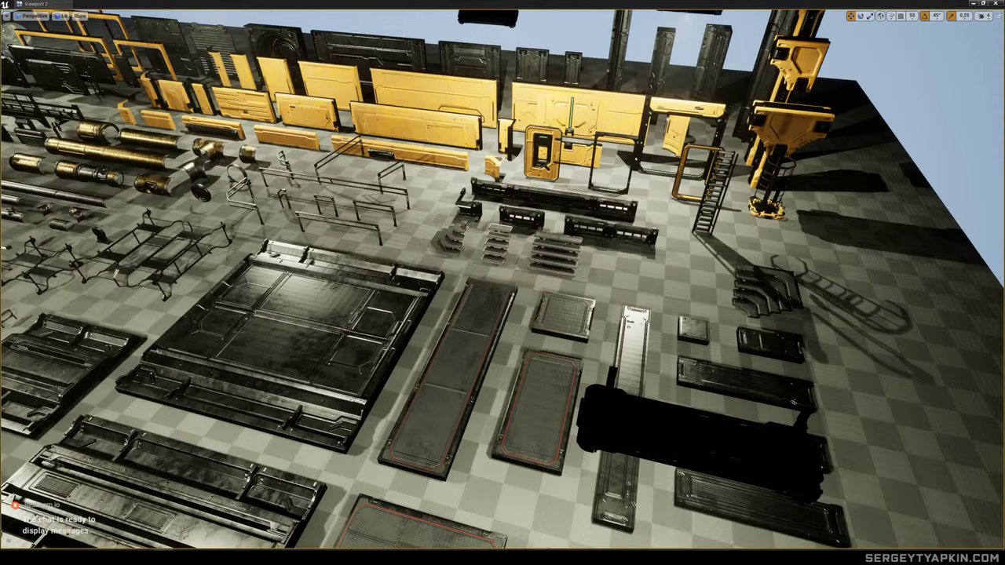
Turn on position grid snapping at 50 and duplicate the three edge floor tiles beside the display floor, forming a separate, several-column-wide floor patch.
right_drag(503, 283, 630, 274)
click(567, 233)
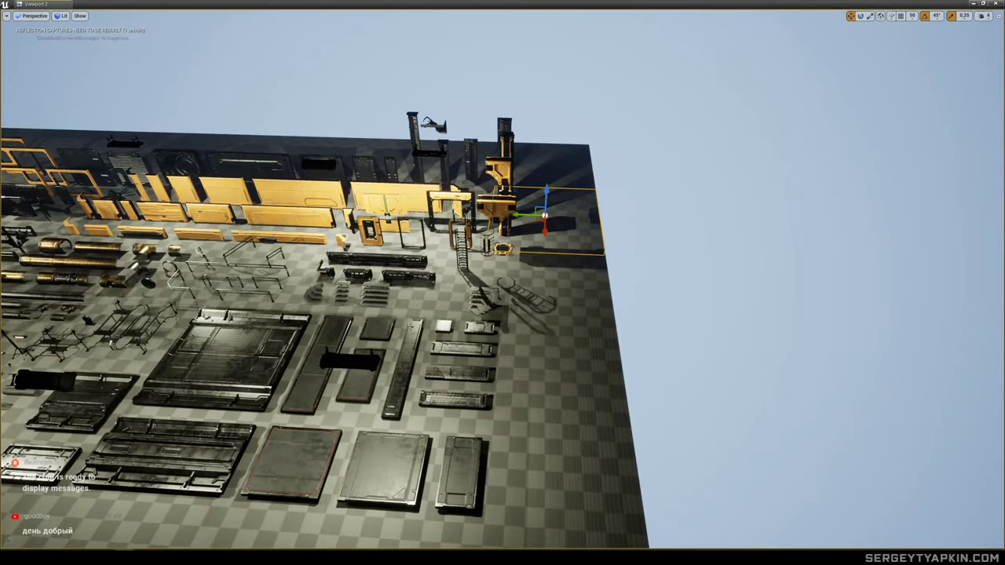
ctrl+click(568, 267)
ctrl+click(571, 345)
key(s)
right_drag(572, 346, 560, 268)
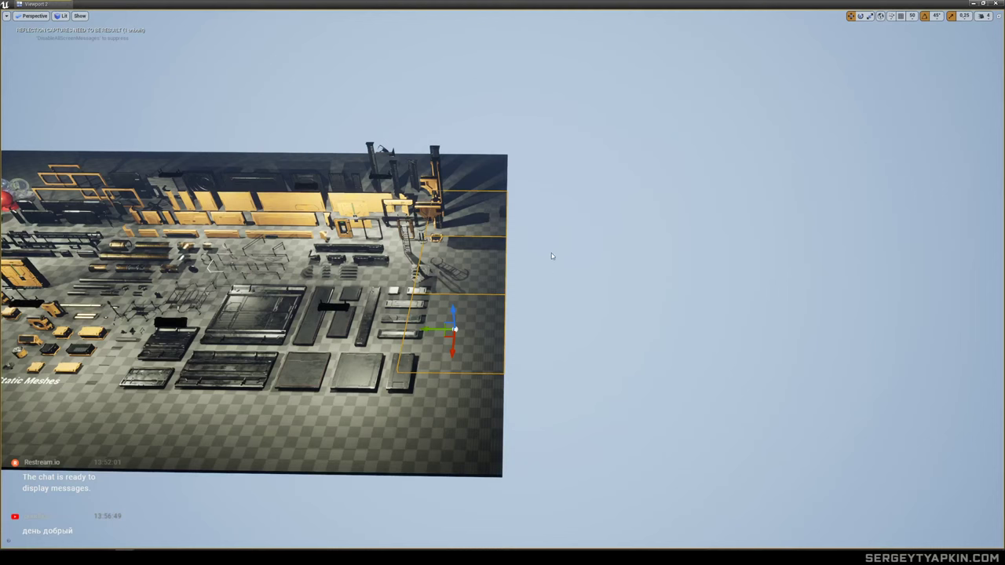
ctrl+click(442, 328)
drag(446, 213, 531, 214)
key(ctrl+z)
click(900, 16)
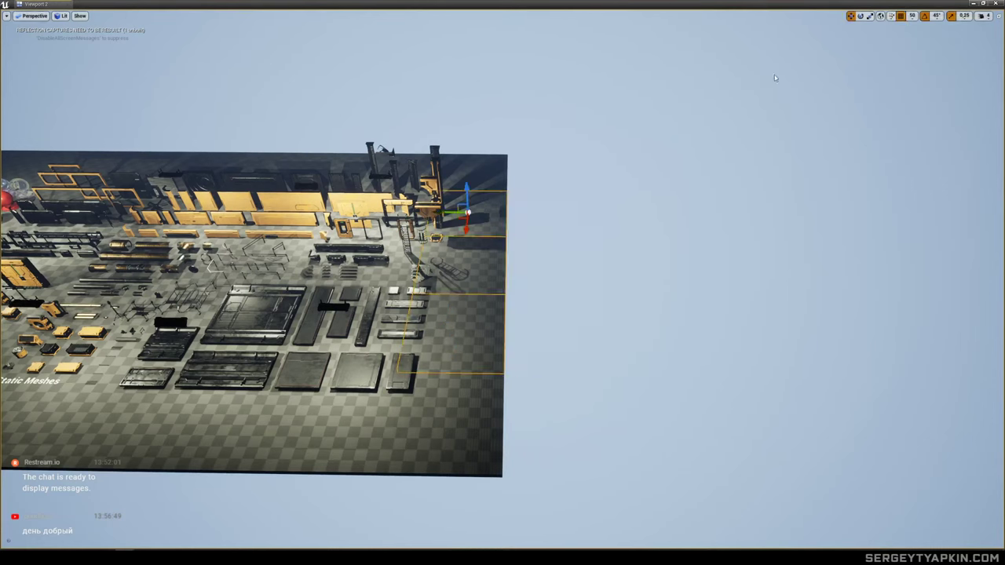
drag(453, 213, 598, 220)
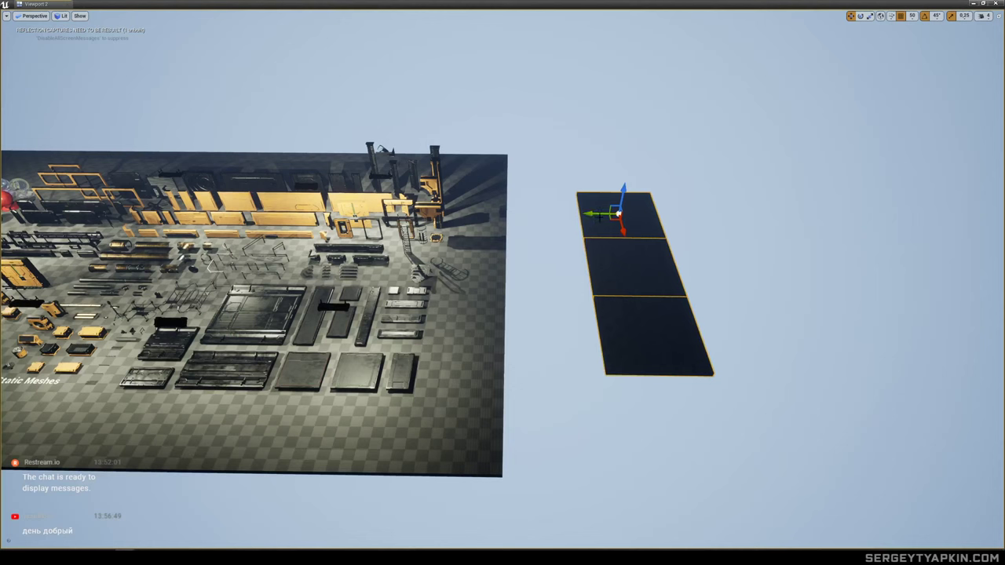
alt+drag(600, 217, 746, 214)
right_drag(628, 222, 577, 223)
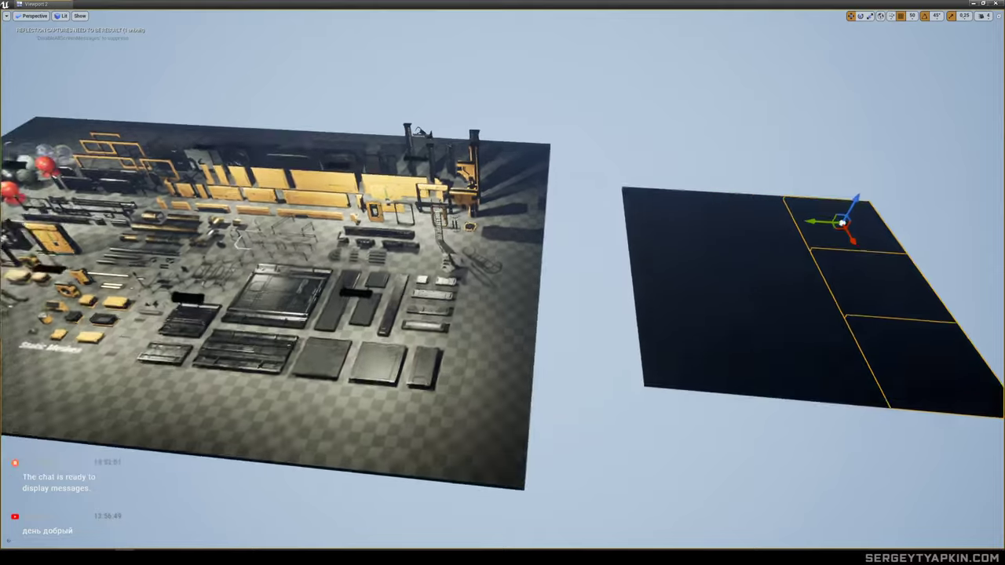
Duplicate a black ceiling light from the back of the asset display and place it over the separate floor patch.
key(w)
right_drag(355, 198, 354, 198)
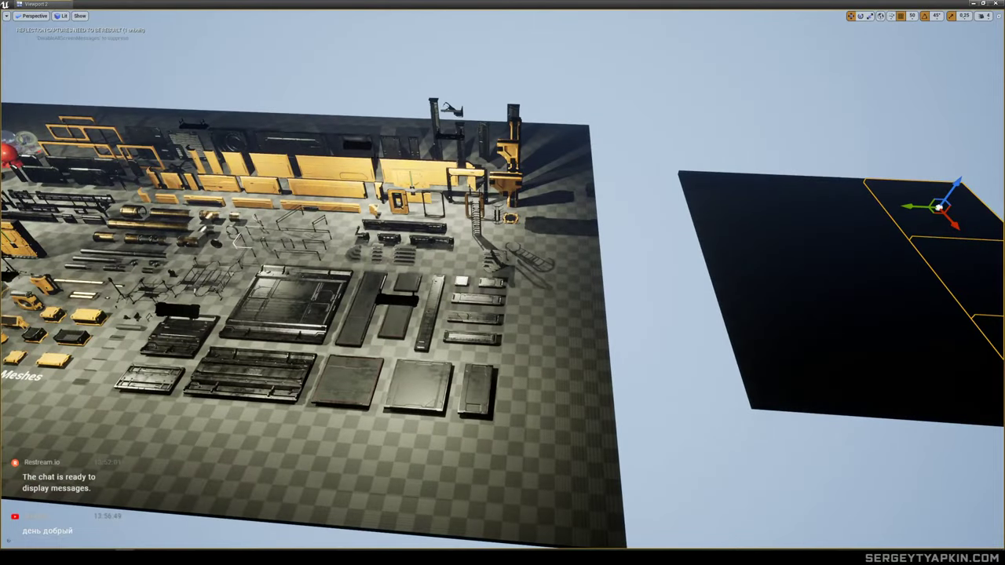
click(357, 145)
right_drag(358, 145, 389, 145)
key(s)
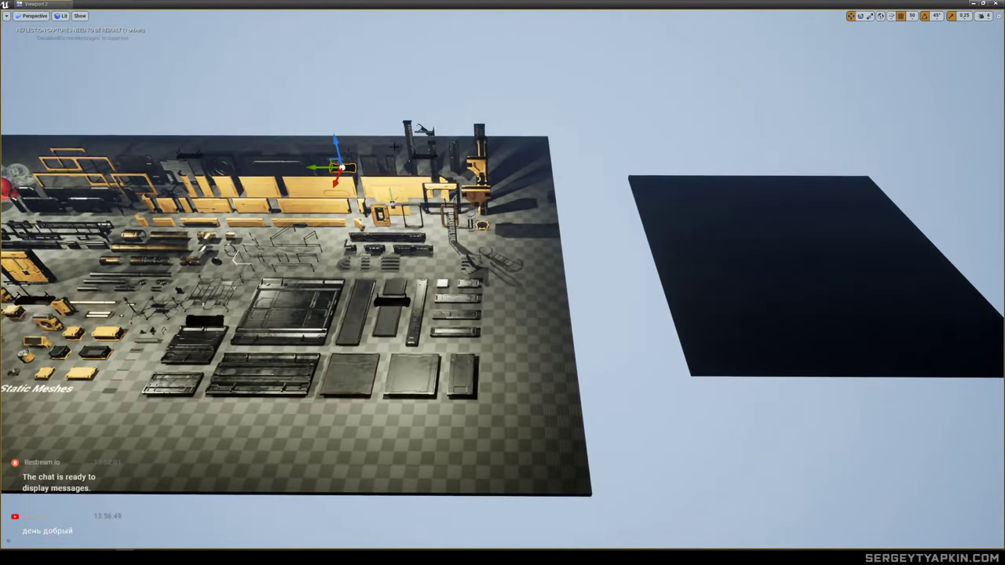
alt+drag(317, 171, 900, 244)
Duplicate all thin and large pipe pieces, including the elbows, tees, clamp ring, end cap and small holder, onto the far corner of the new floor patch.
right_drag(888, 246, 753, 275)
key(w)
key(w)
mouse_move(841, 251)
right_down()
mouse_move(825, 249)
mouse_move(825, 259)
right_up()
right_drag(514, 274, 514, 303)
click(537, 288)
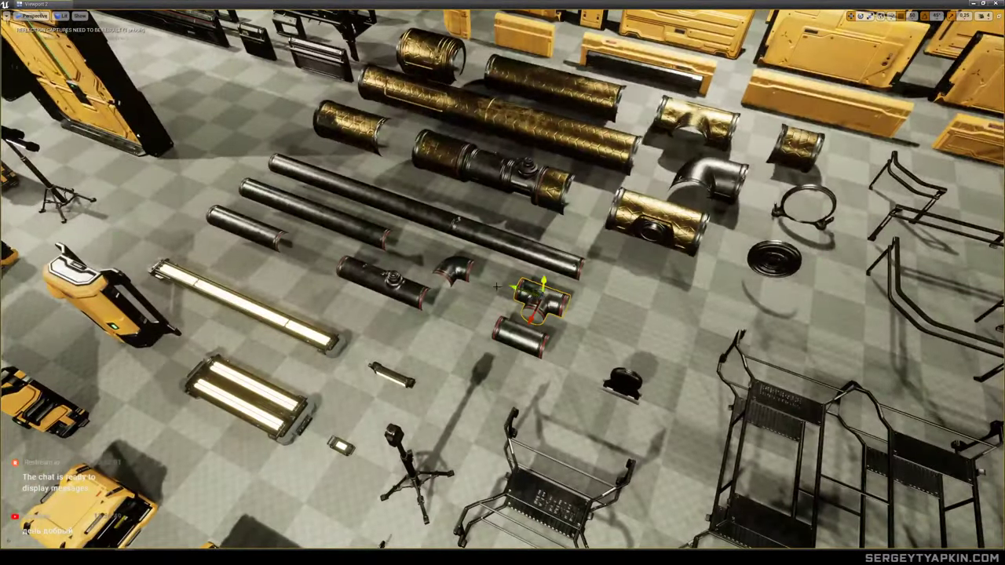
ctrl+click(456, 271)
ctrl+click(385, 285)
ctrl+click(249, 228)
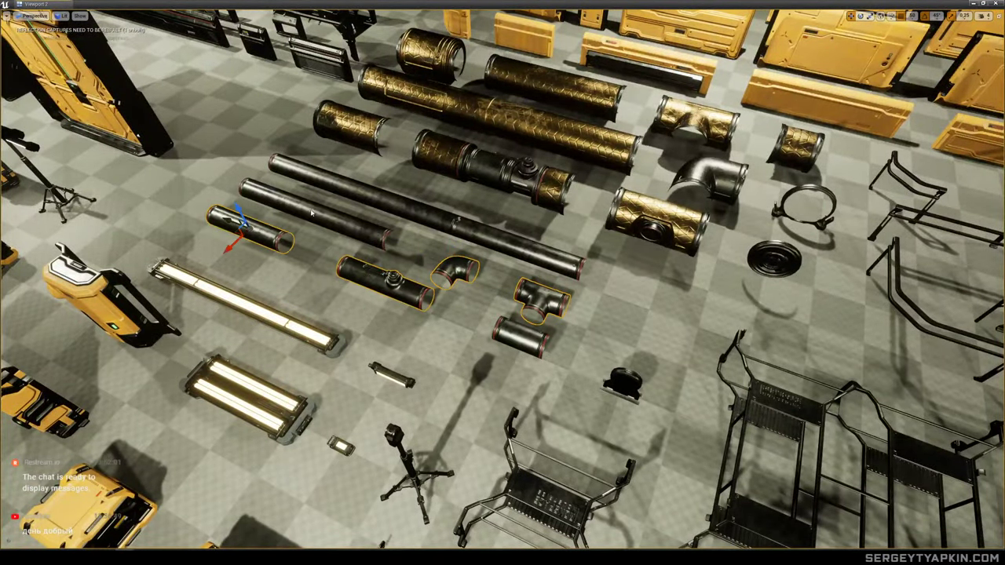
ctrl+click(338, 222)
ctrl+click(394, 200)
ctrl+click(522, 336)
ctrl+click(656, 220)
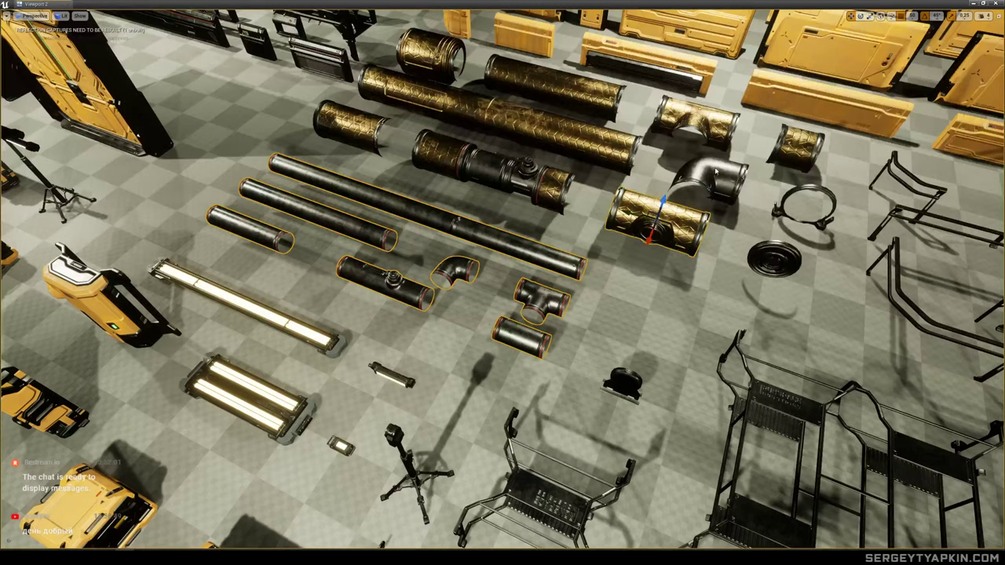
ctrl+click(711, 173)
ctrl+click(503, 117)
ctrl+click(444, 153)
ctrl+click(349, 126)
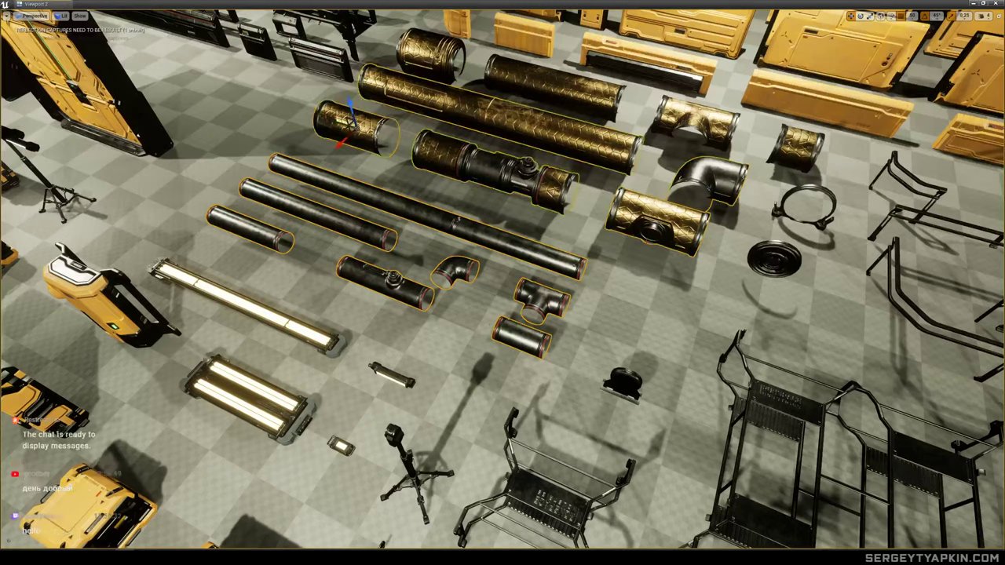
ctrl+click(553, 82)
ctrl+click(695, 120)
ctrl+click(797, 143)
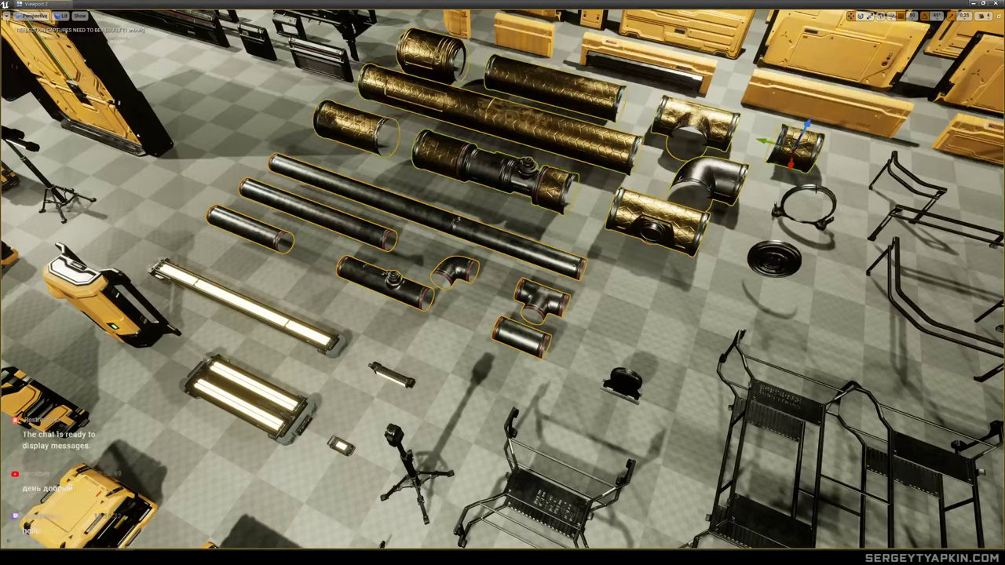
ctrl+click(817, 190)
ctrl+click(774, 257)
ctrl+click(626, 379)
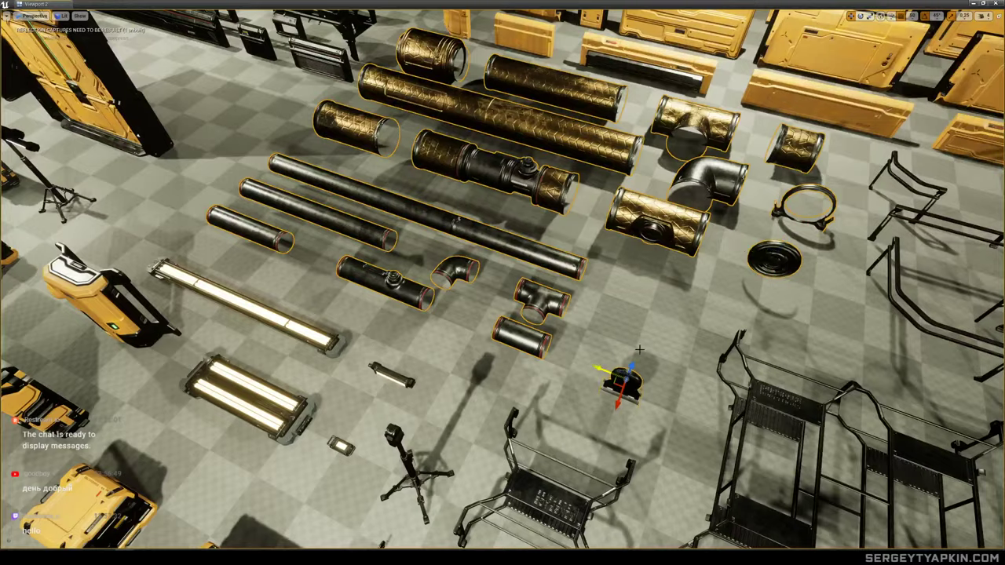
key(s)
right_drag(639, 349, 710, 282)
key(s)
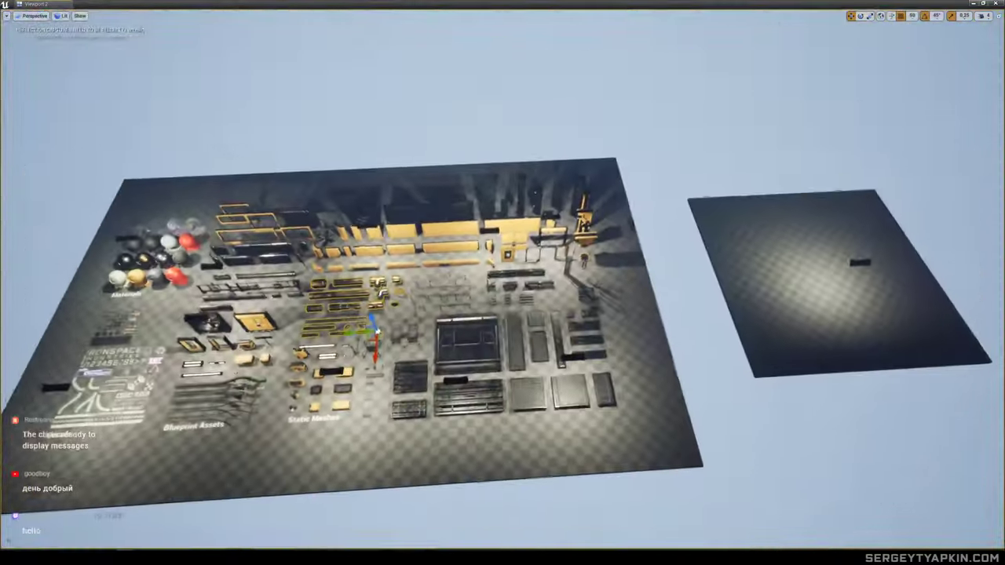
right_drag(593, 261, 624, 275)
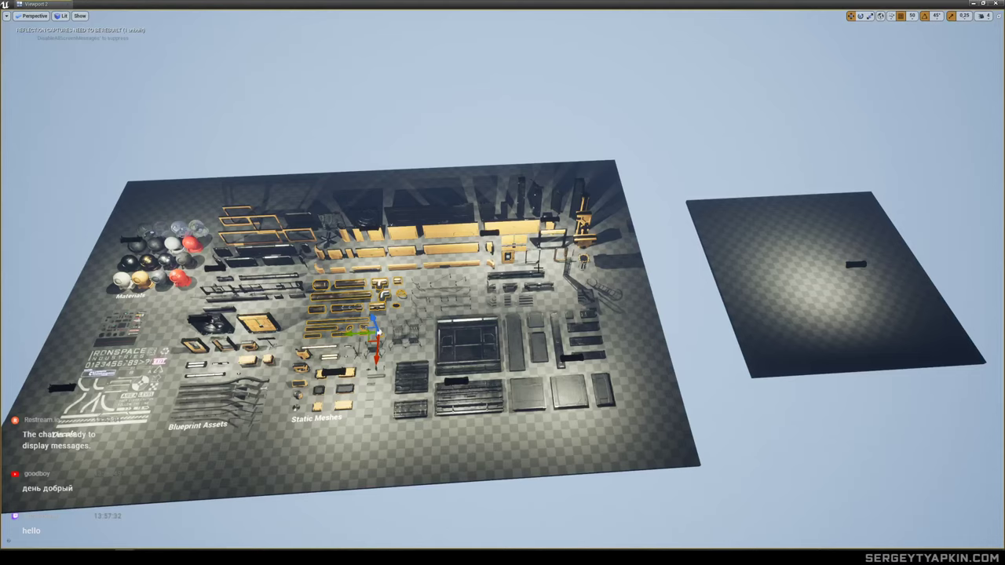
right_drag(486, 265, 436, 299)
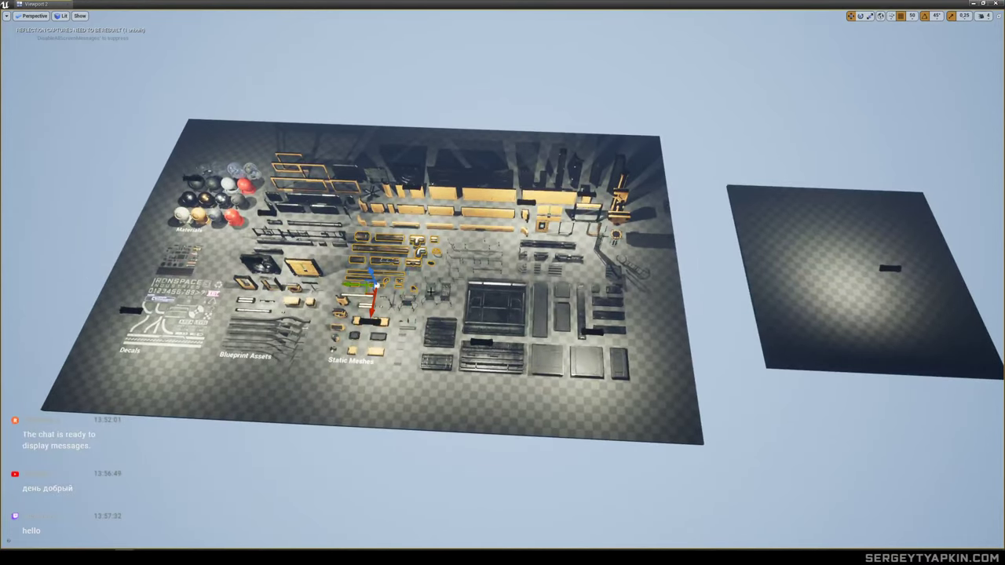
alt+drag(369, 291, 900, 248)
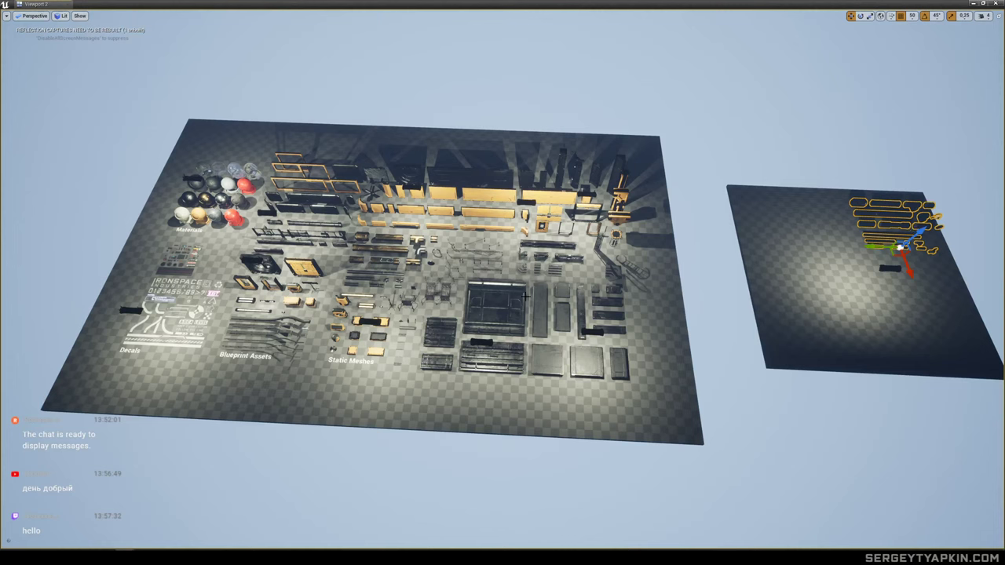
Duplicate the red-trimmed rectangular floor panel from the display onto the middle of the new floor patch.
click(561, 316)
right_drag(625, 295, 642, 308)
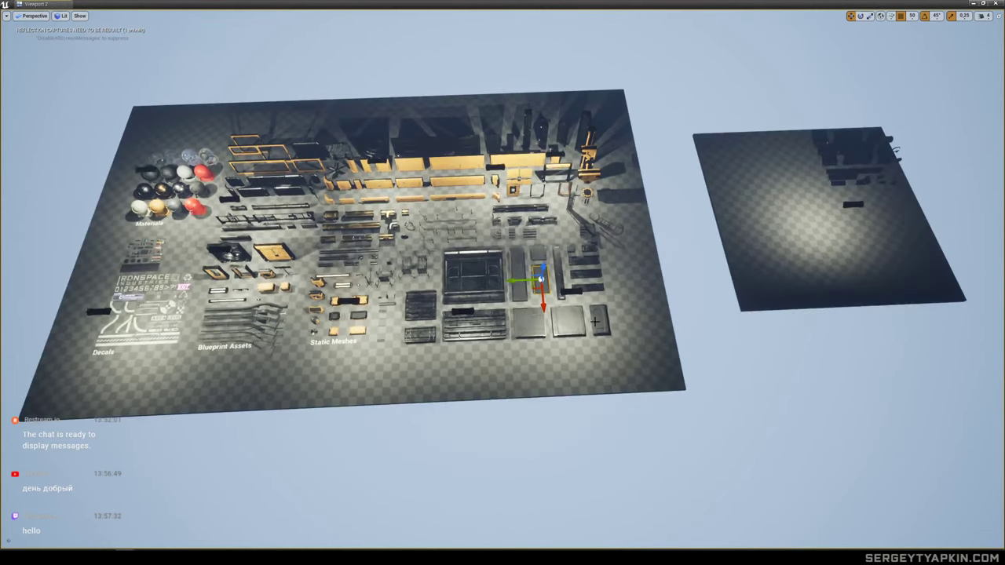
alt+drag(540, 279, 808, 219)
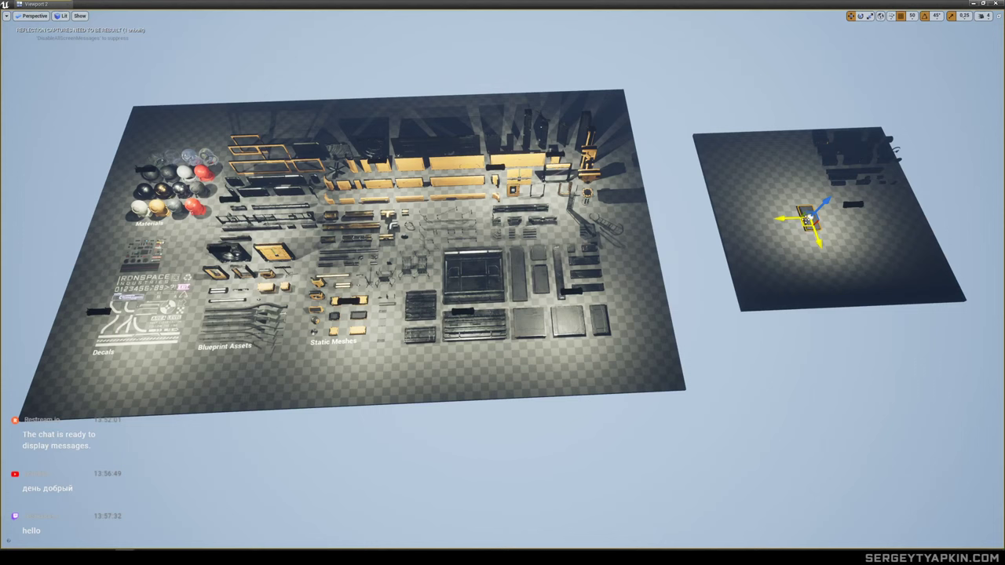
Duplicate the new floor patch's light and place the copy over the pipe pieces in the far corner.
click(853, 204)
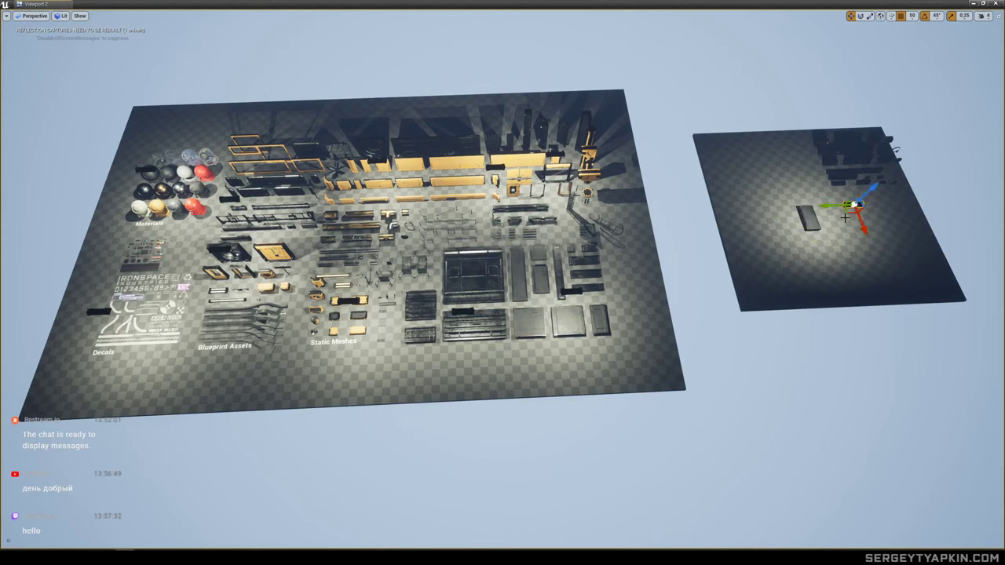
alt+drag(848, 212, 882, 160)
key(f)
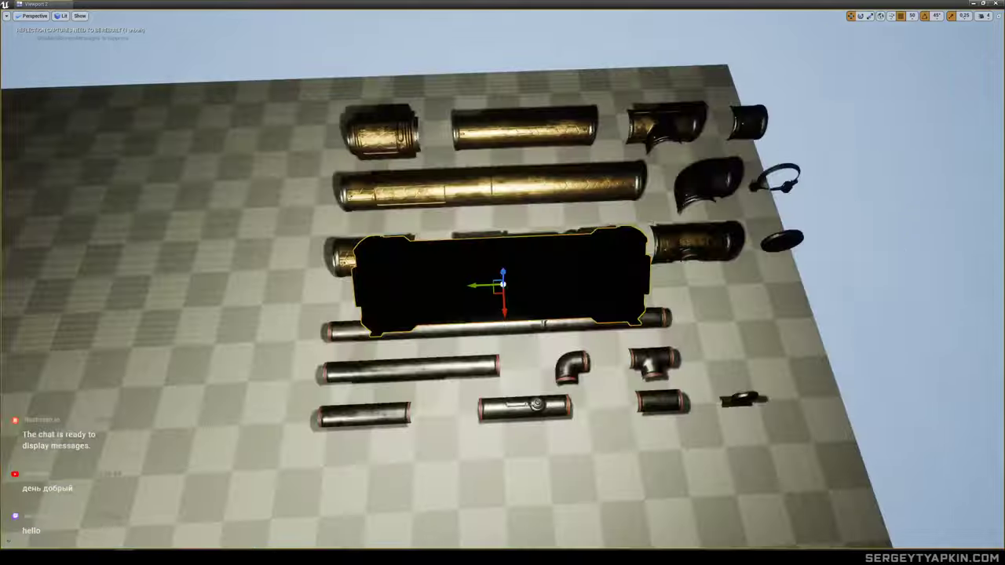
Rotate the small black elbow pipe and place it just beyond the corner of the copied floor panel.
right_drag(882, 160, 769, 149)
right_drag(440, 219, 621, 220)
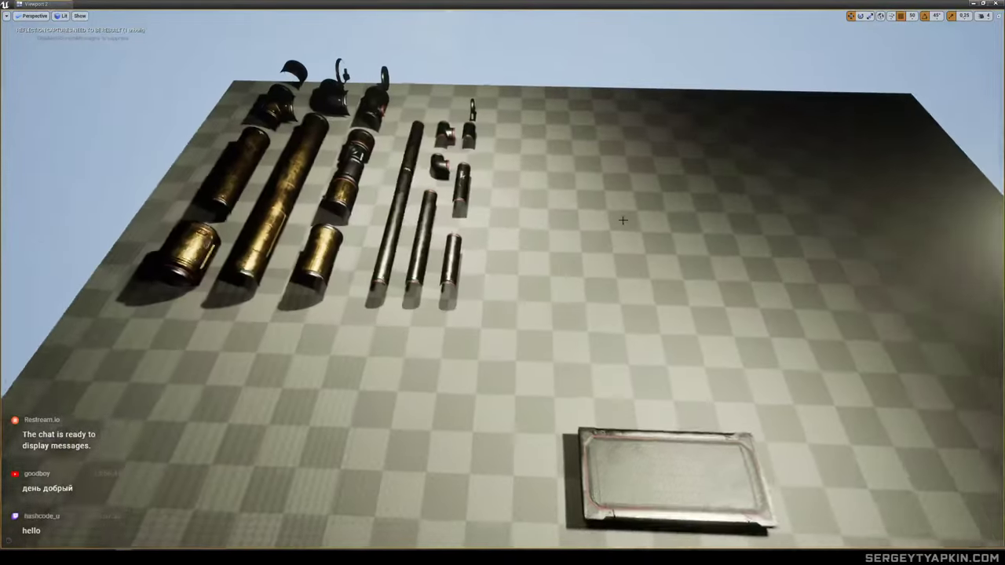
right_drag(502, 219, 522, 255)
click(435, 140)
key(e)
drag(463, 157, 576, 364)
key(w)
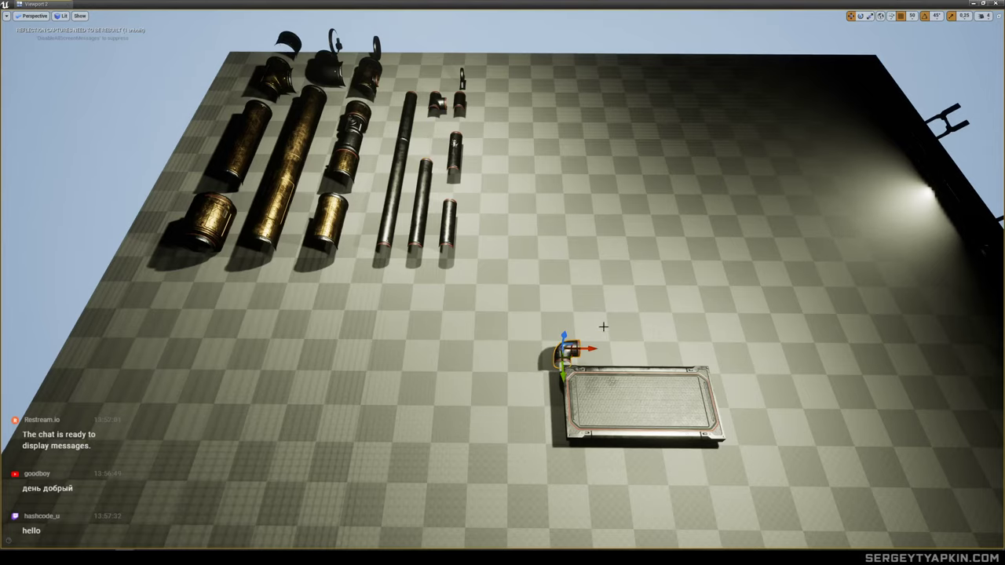
right_drag(603, 329, 567, 316)
drag(523, 299, 484, 284)
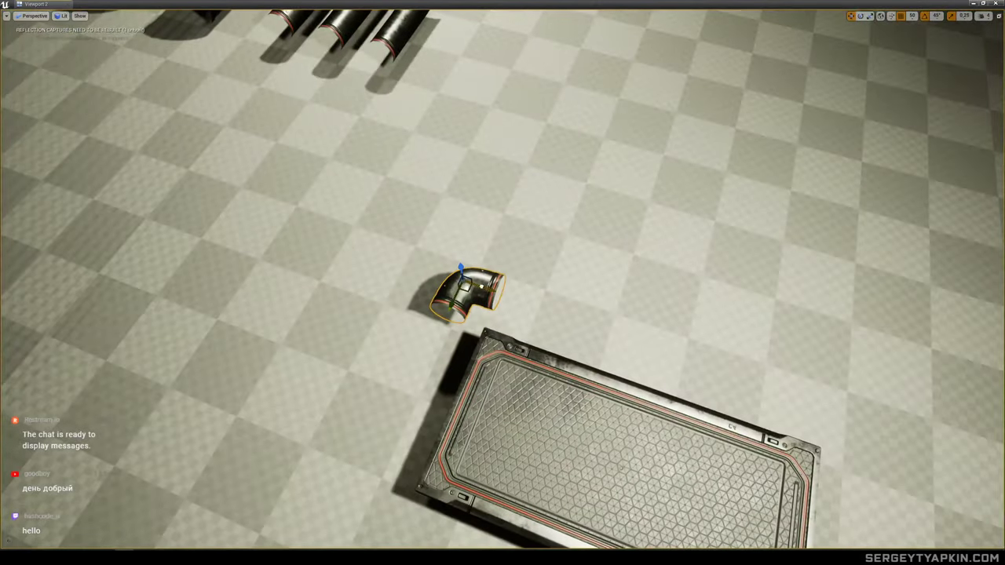
Rotate the short black valve pipe and join it to the elbow, running along the floor panel's long side.
right_drag(484, 284, 465, 236)
click(497, 203)
key(e)
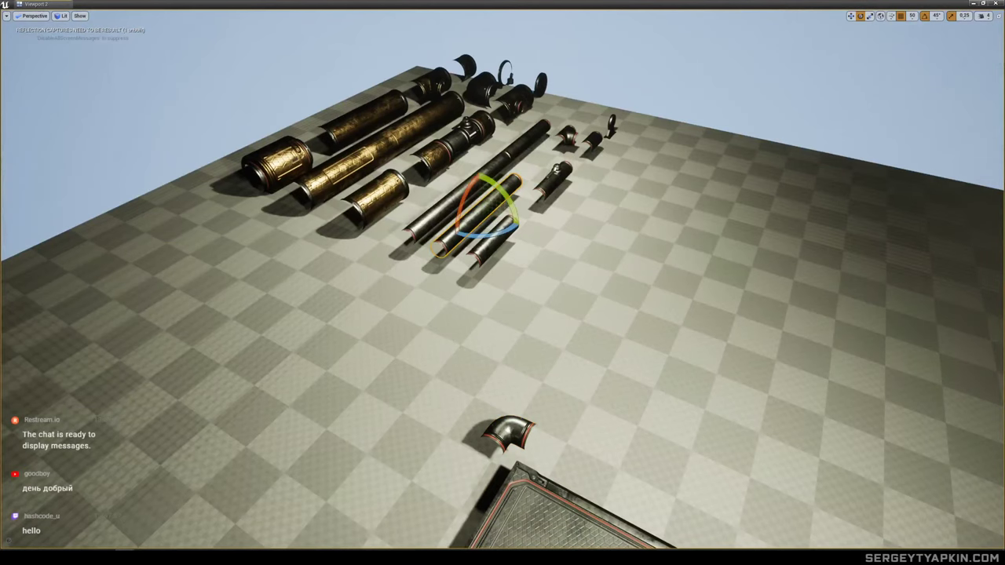
click(552, 195)
drag(554, 199, 572, 466)
key(w)
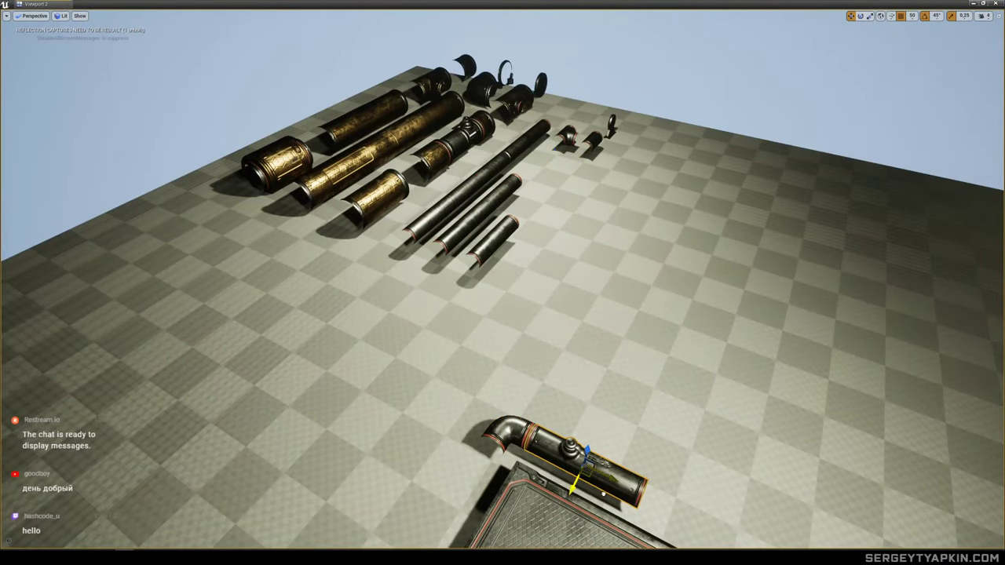
Rotate the medium-length black straight pipe and place it parallel to the valve pipe, on the side away from the floor panel.
right_drag(572, 467, 617, 404)
right_drag(531, 460, 526, 465)
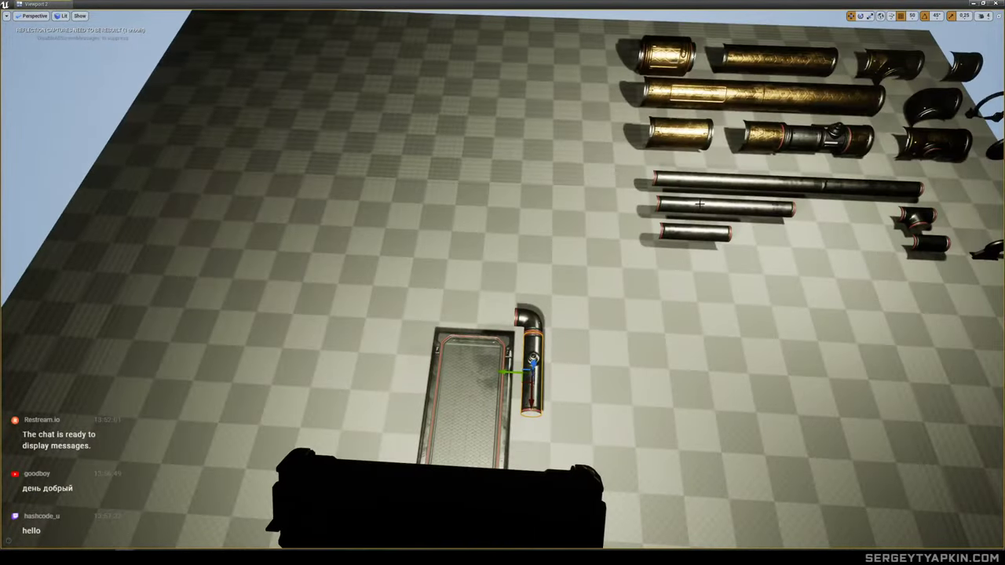
click(697, 203)
key(e)
drag(713, 225, 526, 221)
key(w)
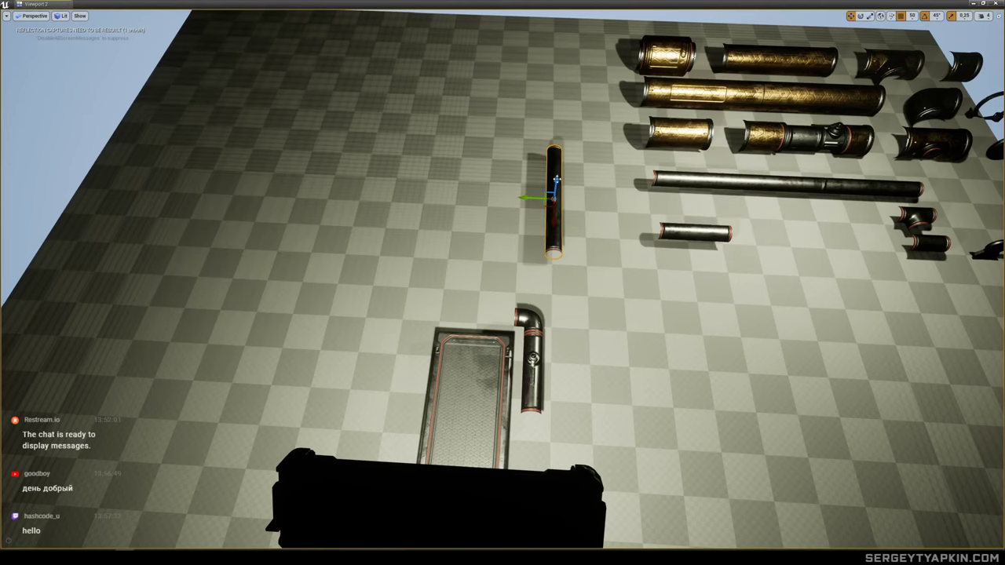
right_drag(544, 191, 545, 198)
drag(535, 180, 539, 300)
Try shifting the elbow, valve pipe and straight pipe together further along and over the floor panel's edge.
right_drag(542, 306, 602, 290)
click(509, 255)
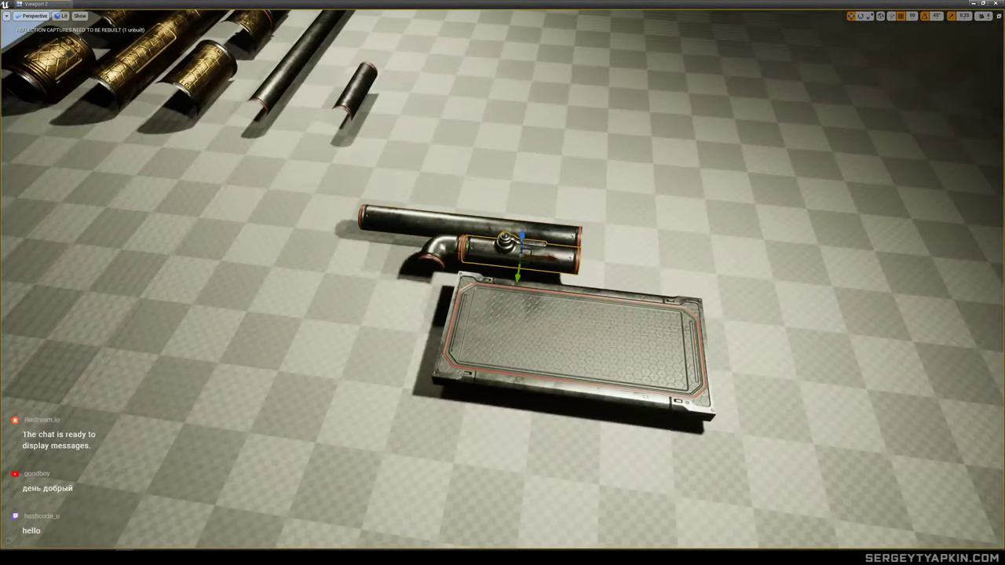
ctrl+click(449, 251)
ctrl+click(469, 220)
drag(486, 232, 515, 236)
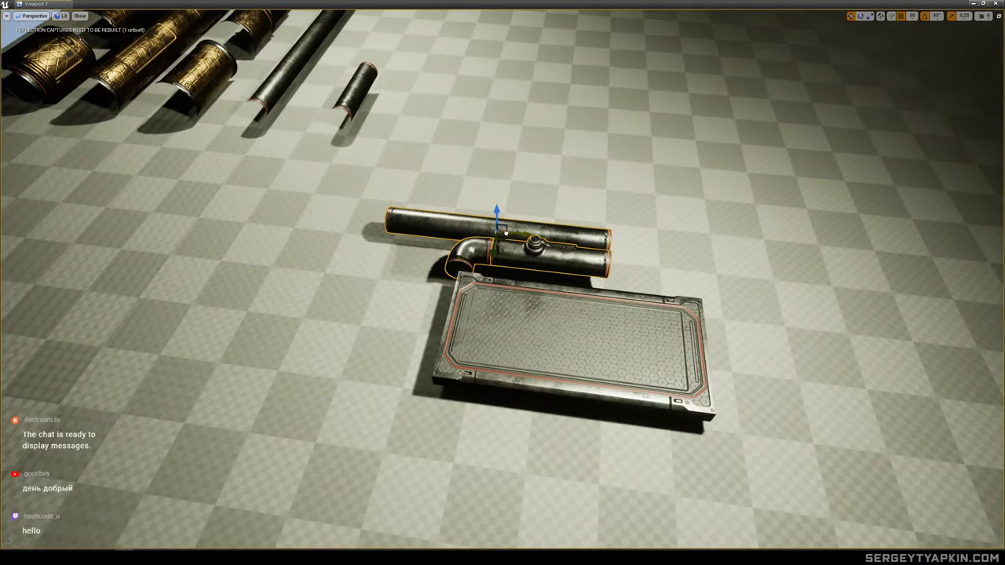
right_drag(514, 235, 488, 238)
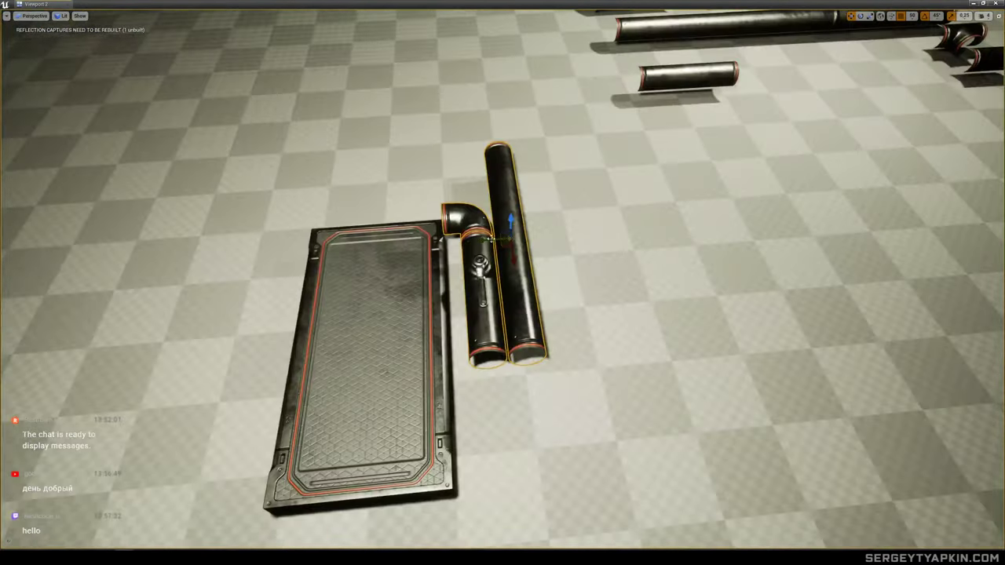
scroll(472, 233, down, 4)
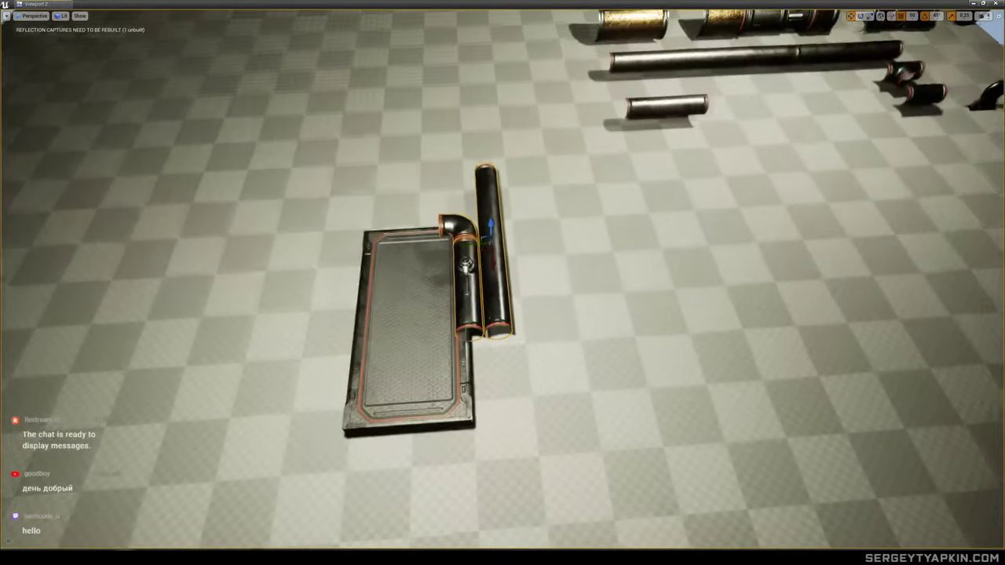
key(ctrl+z)
key(ctrl+z)
Rotate the long black straight pipe parallel to the floor panel's long side and join it to the far end of the medium pipe.
mouse_move(545, 236)
right_down()
mouse_move(553, 211)
mouse_move(542, 236)
right_up()
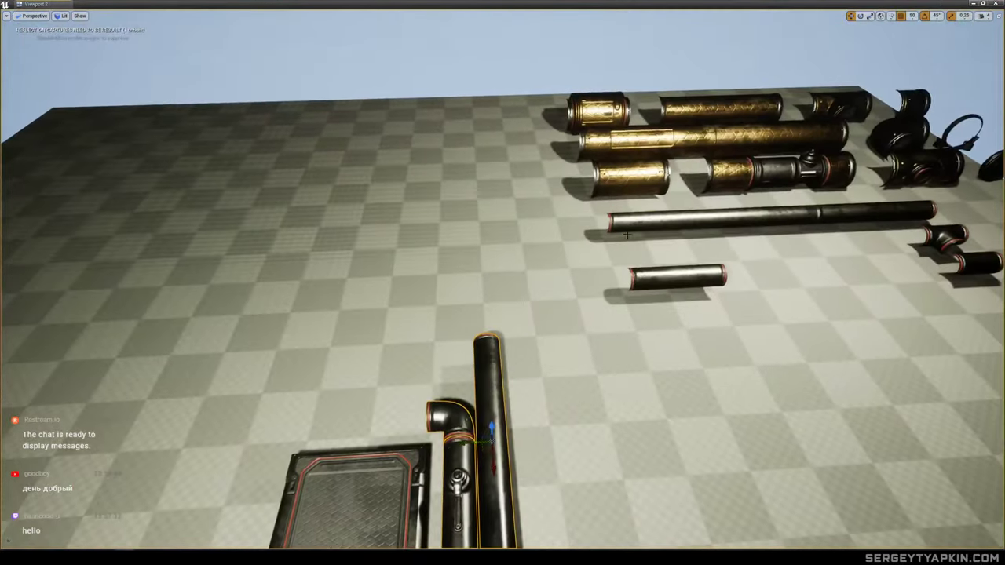
click(772, 210)
right_drag(770, 212, 766, 226)
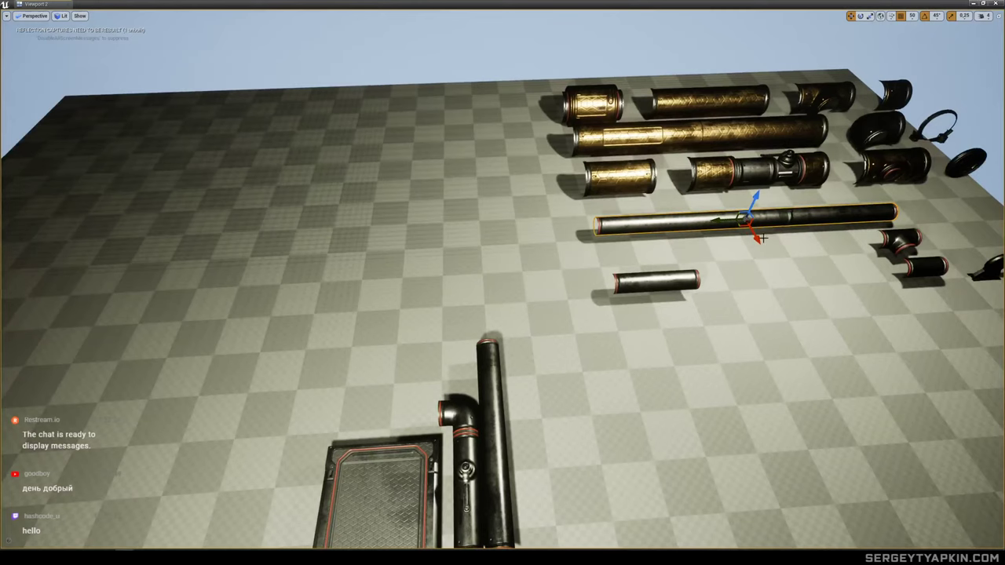
right_drag(617, 283, 585, 316)
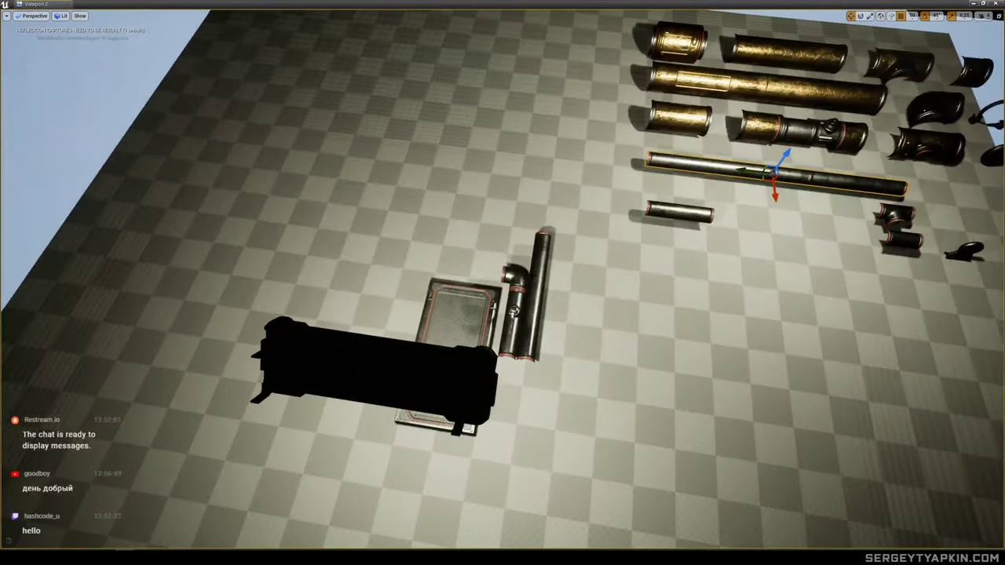
key(e)
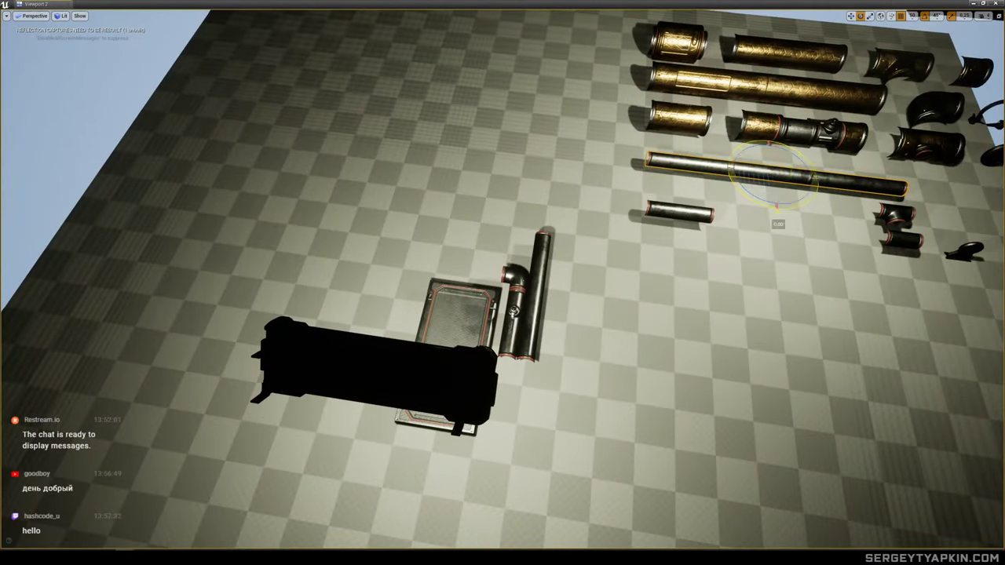
drag(778, 225, 830, 184)
key(w)
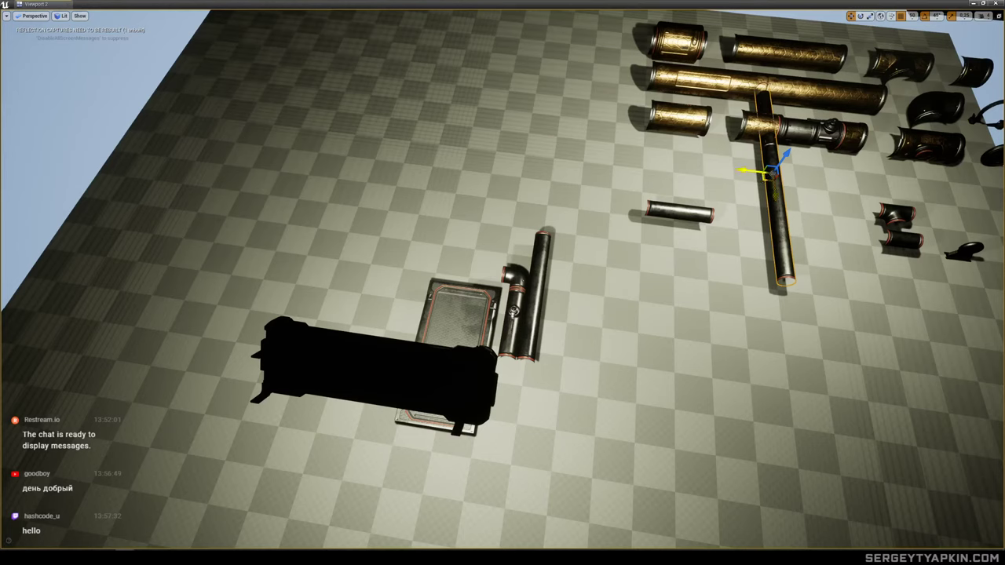
drag(742, 168, 522, 135)
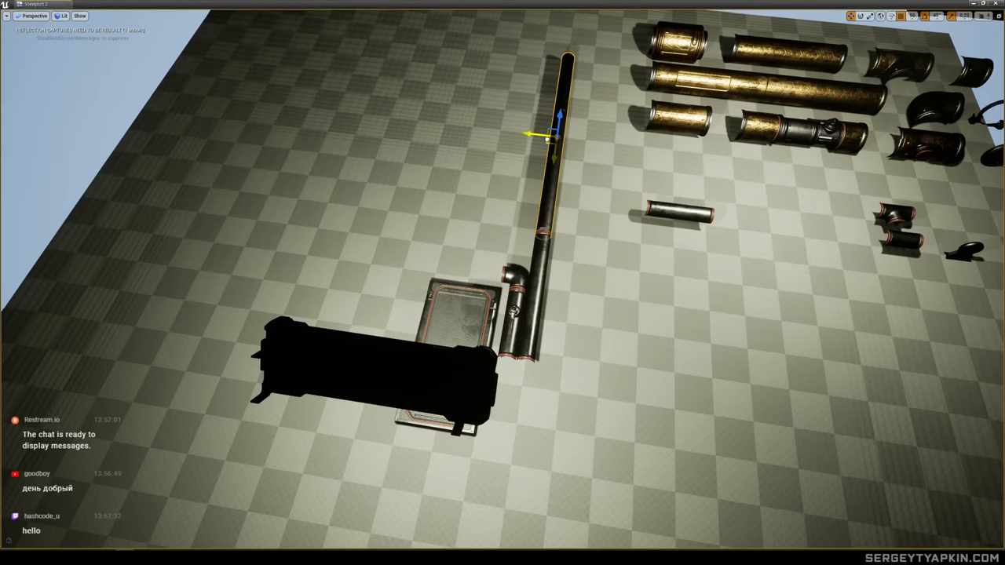
Slide the joined long and medium pipes lengthwise past the open end of the valve pipe.
ctrl+click(544, 260)
alt+drag(583, 281, 353, 314)
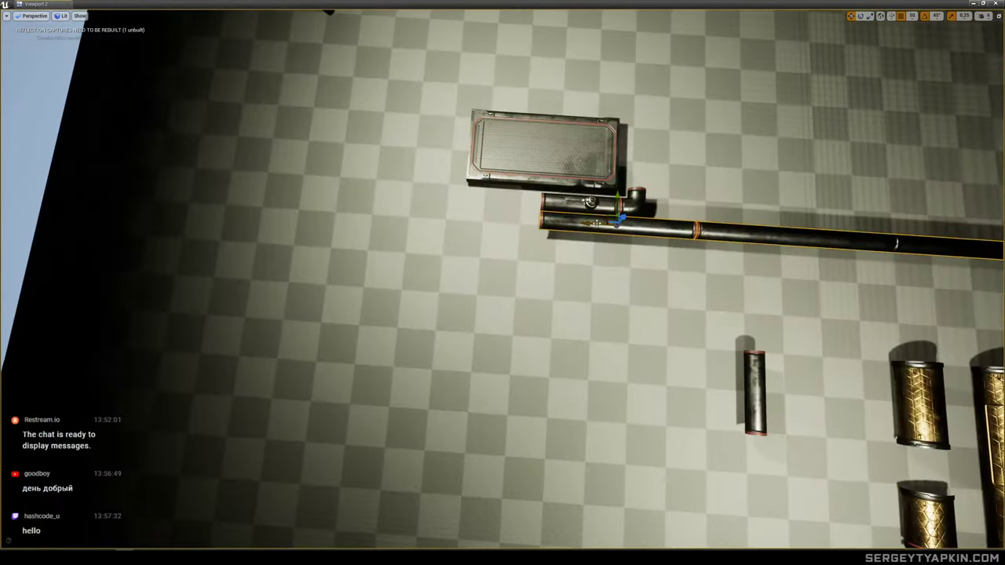
drag(597, 223, 519, 220)
right_drag(519, 220, 762, 118)
right_drag(502, 283, 267, 334)
click(652, 212)
ctrl+click(543, 229)
right_drag(543, 229, 482, 226)
drag(447, 215, 389, 218)
right_drag(389, 217, 597, 228)
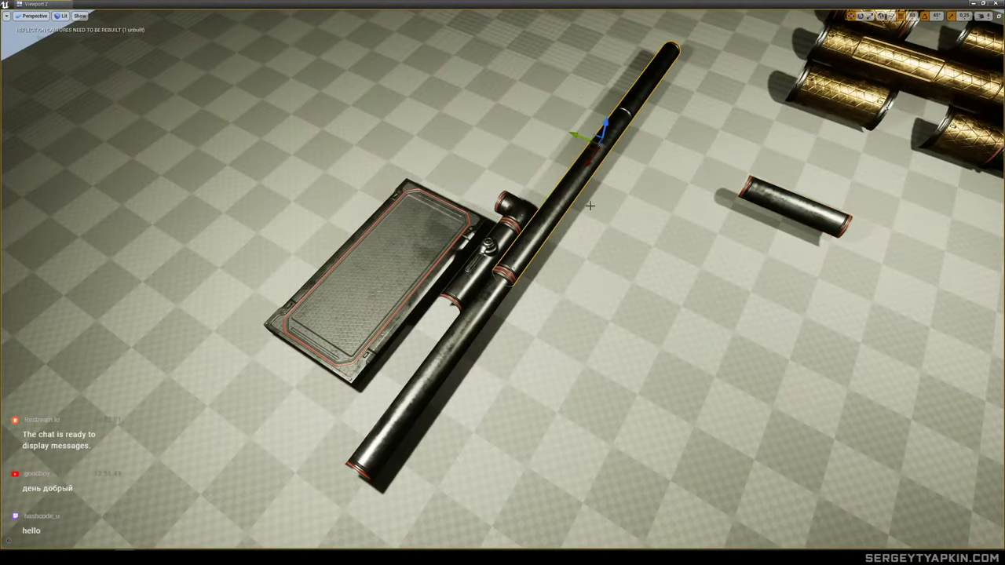
Copy the long pipe alongside the joined pipes and fit a copy of the elbow, turned away from the floor panel, to its far end.
alt+drag(587, 146, 565, 230)
right_drag(607, 207, 487, 252)
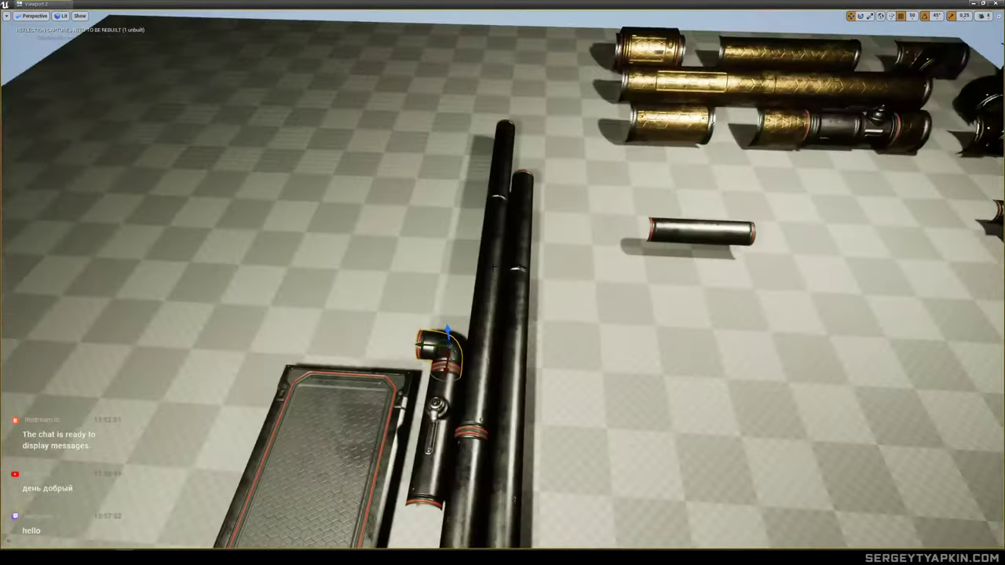
alt+drag(459, 381, 519, 169)
key(w)
right_drag(520, 168, 541, 124)
key(s)
key(w)
key(s)
key(w)
right_drag(479, 214, 483, 263)
Copy the valve pipe, rotate it perpendicular to the long pipes and join it to the far elbow.
click(601, 228)
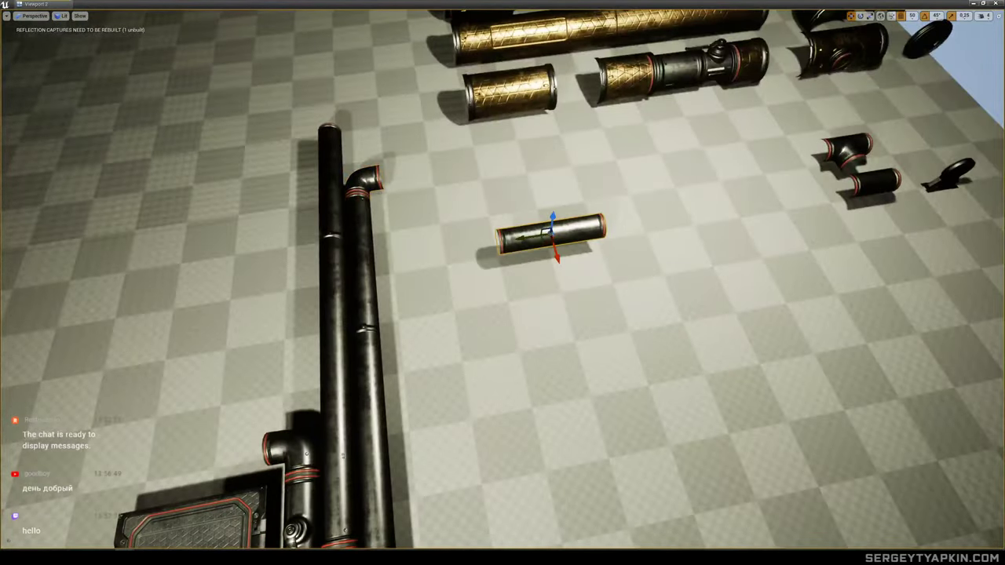
right_drag(600, 228, 541, 239)
key(s)
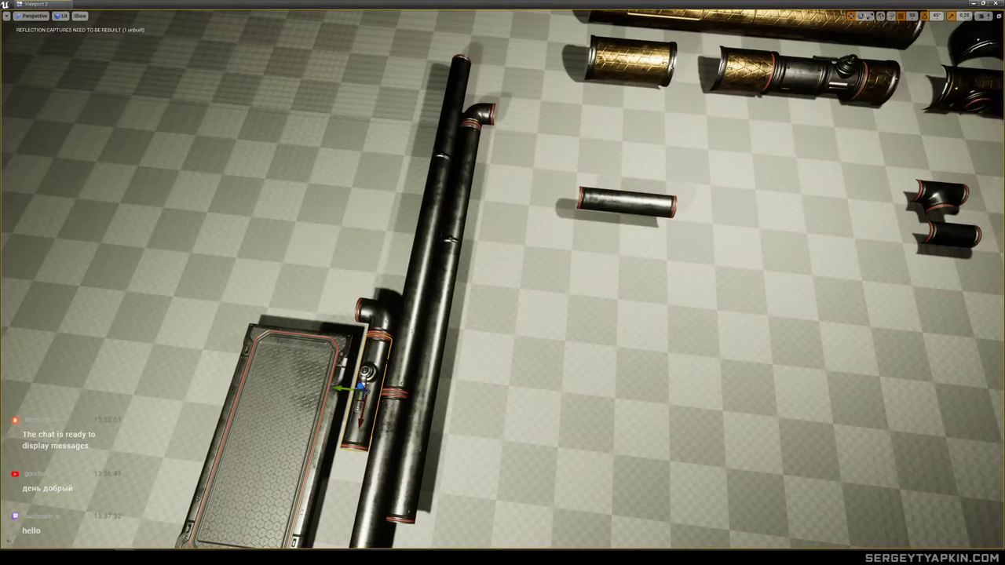
alt+drag(392, 424, 430, 388)
key(w)
drag(357, 401, 535, 135)
Bring the small pipe clamp over from the kit pieces and fit it around the copied long pipe.
right_drag(534, 135, 551, 109)
key(s)
mouse_move(572, 196)
right_down()
mouse_move(546, 193)
mouse_move(548, 216)
mouse_move(546, 194)
mouse_move(573, 196)
right_up()
key(w)
key(s)
key(d)
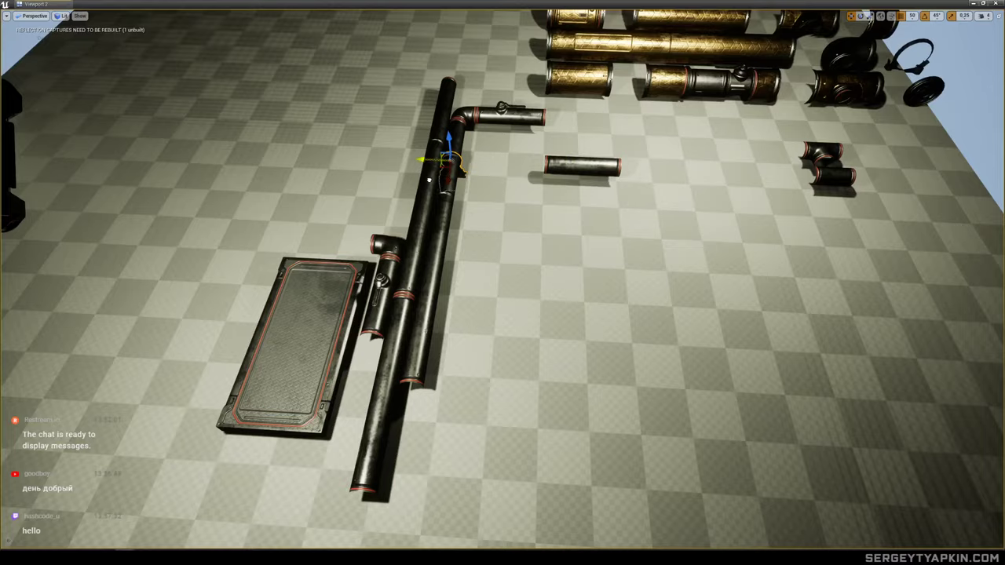
key(d)
right_drag(428, 180, 307, 198)
key(w)
key(s)
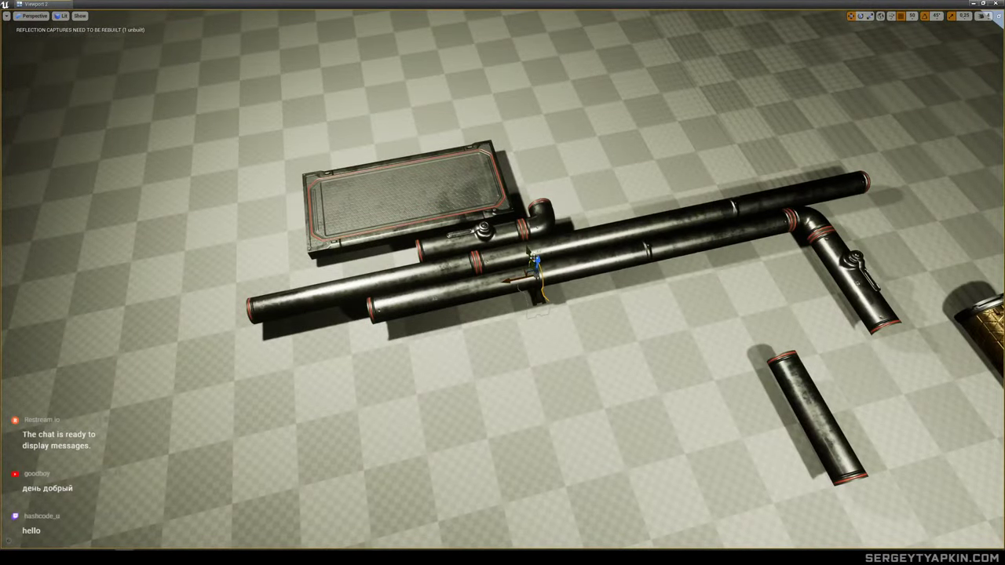
key(a)
Move the short straight pipe to the elbow at the panel corner, running along the floor panel's short side.
right_drag(449, 271, 247, 248)
key(w)
key(d)
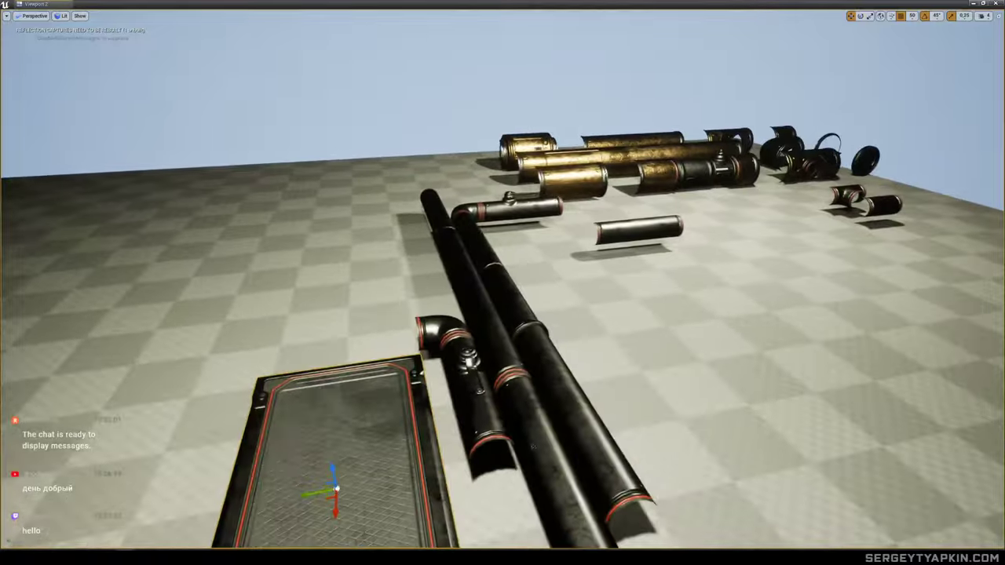
right_drag(247, 247, 228, 267)
key(e)
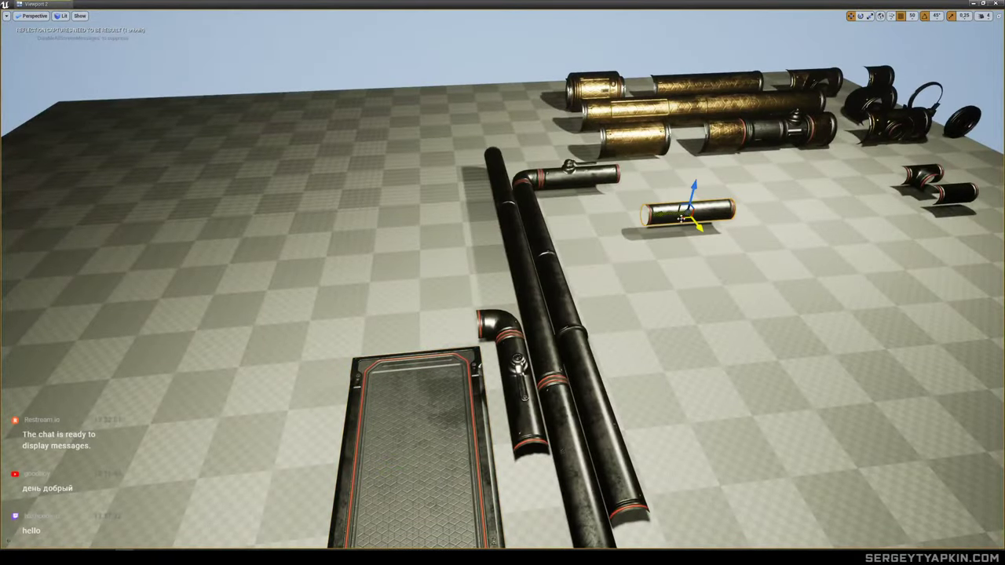
key(d)
right_drag(451, 346, 467, 302)
Fine-tune the floor panel's height and the position of the short pipe along its short side.
click(438, 332)
key(a)
key(d)
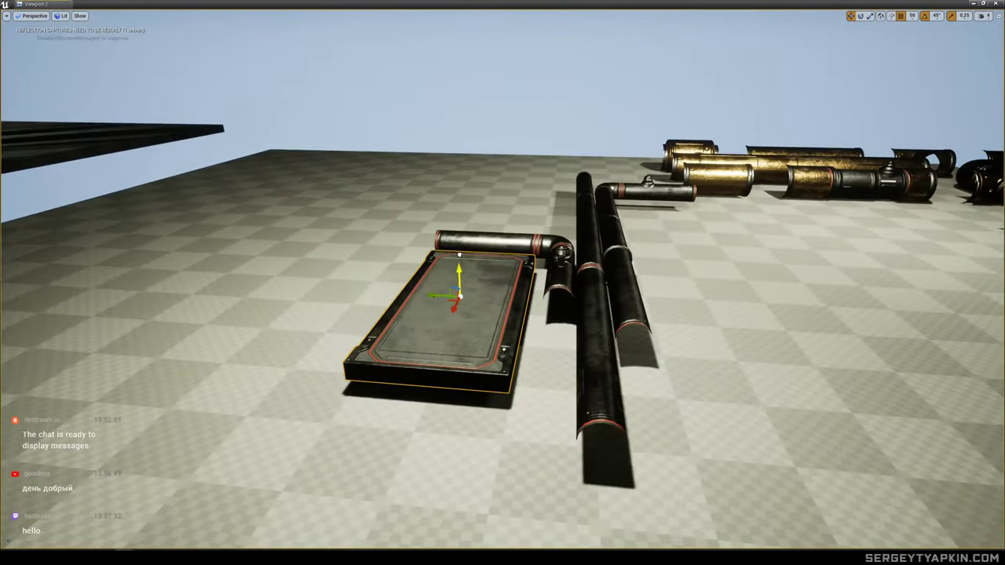
key(w)
right_drag(487, 247, 474, 266)
key(d)
key(a)
key(d)
right_drag(472, 307, 526, 309)
key(w)
key(s)
key(w)
click(428, 338)
right_drag(428, 338, 476, 356)
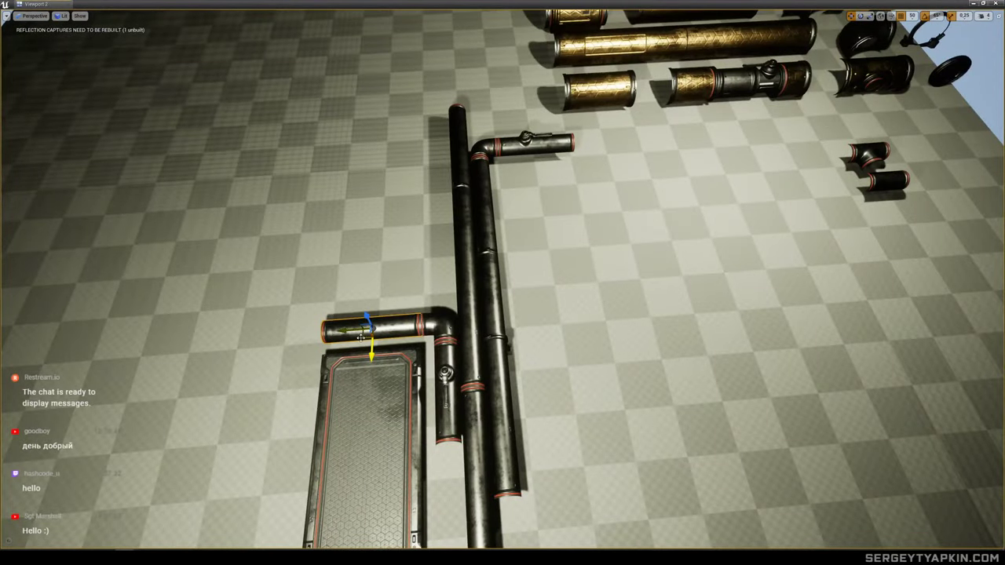
Place a copy of the short pipe beyond the second valve pipe and join the tee pipe to that valve pipe's open end.
right_drag(598, 161, 575, 170)
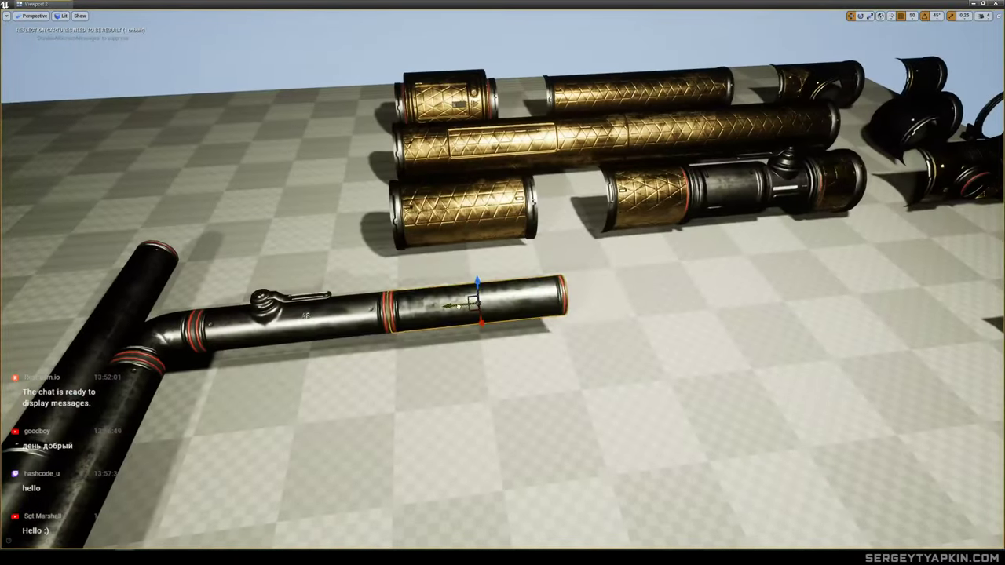
drag(458, 307, 738, 277)
right_drag(738, 276, 809, 284)
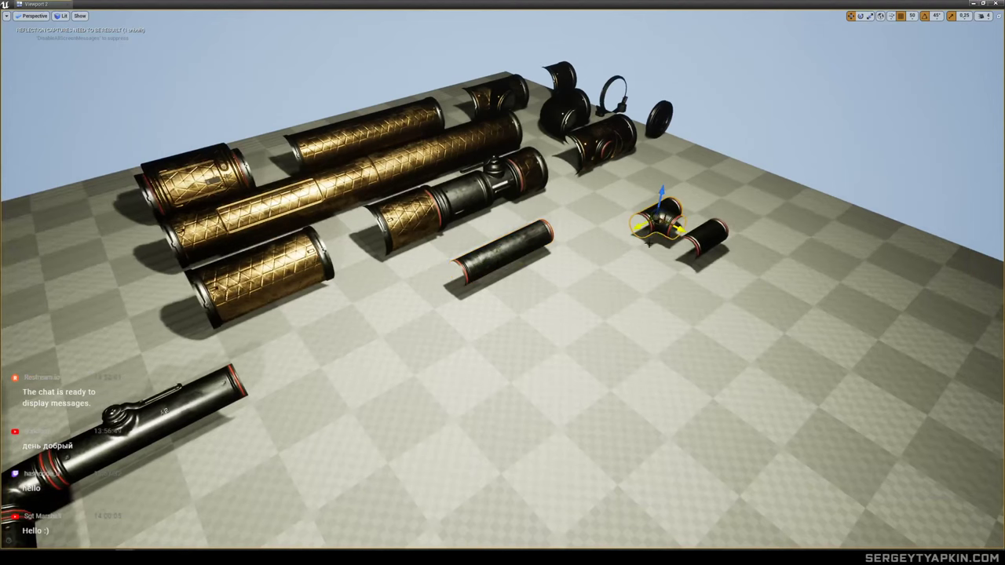
drag(286, 346, 265, 381)
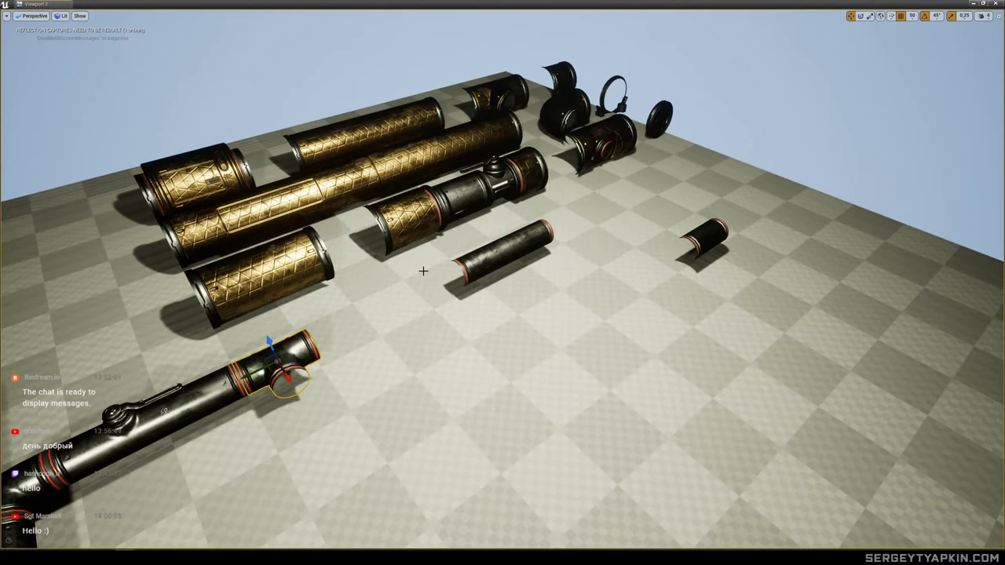
right_drag(386, 281, 308, 283)
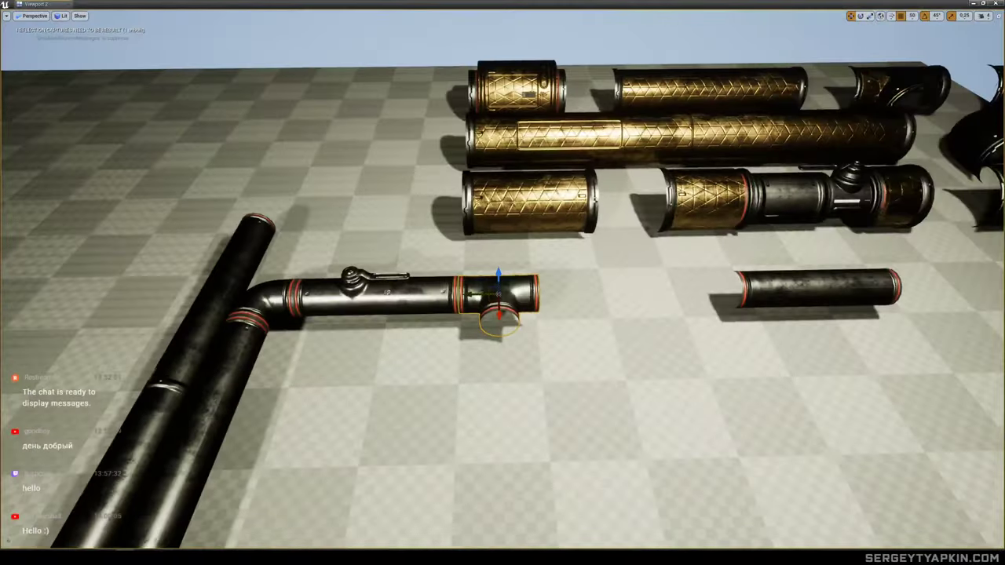
Copy the tee pipe twice in line and join the short straight pipe to the last tee.
alt+drag(473, 294, 553, 292)
right_drag(531, 312, 601, 320)
alt+drag(494, 323, 567, 298)
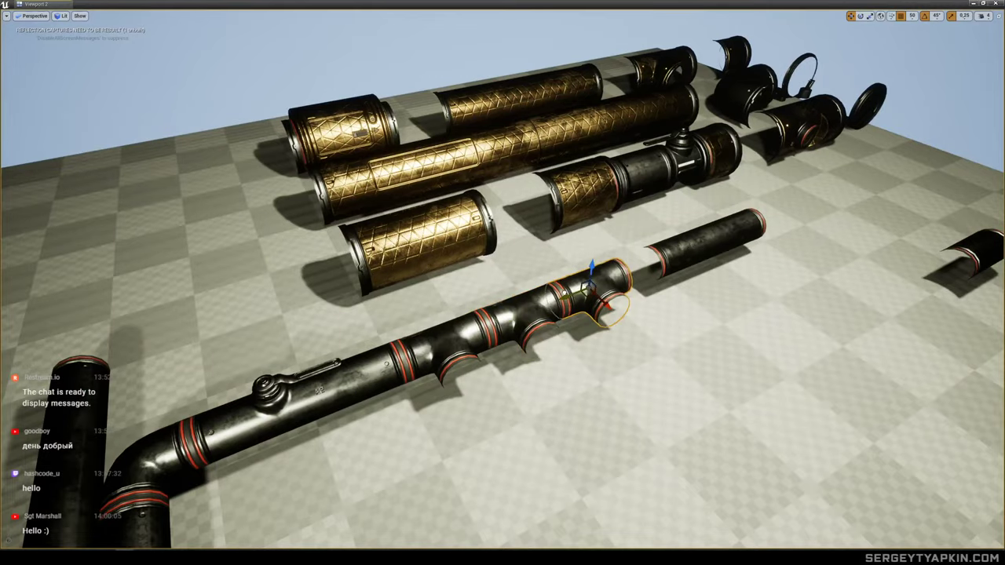
right_drag(588, 281, 604, 272)
click(592, 270)
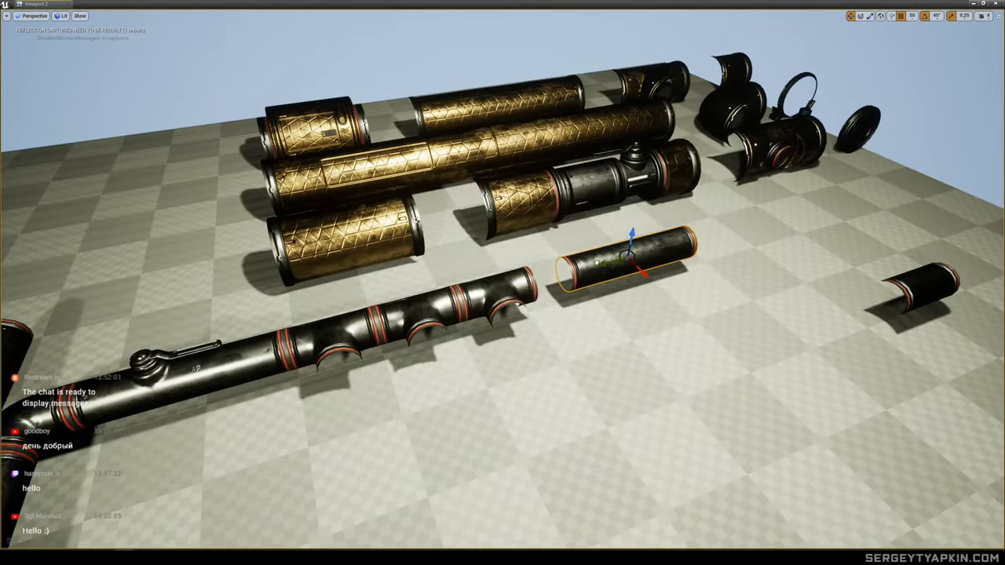
drag(597, 263, 567, 271)
right_drag(567, 271, 506, 275)
Copy the elbow beside the floor panel, rotate it to bend downward and fit it to the first tee's side outlet.
click(412, 401)
right_drag(412, 401, 361, 433)
click(462, 346)
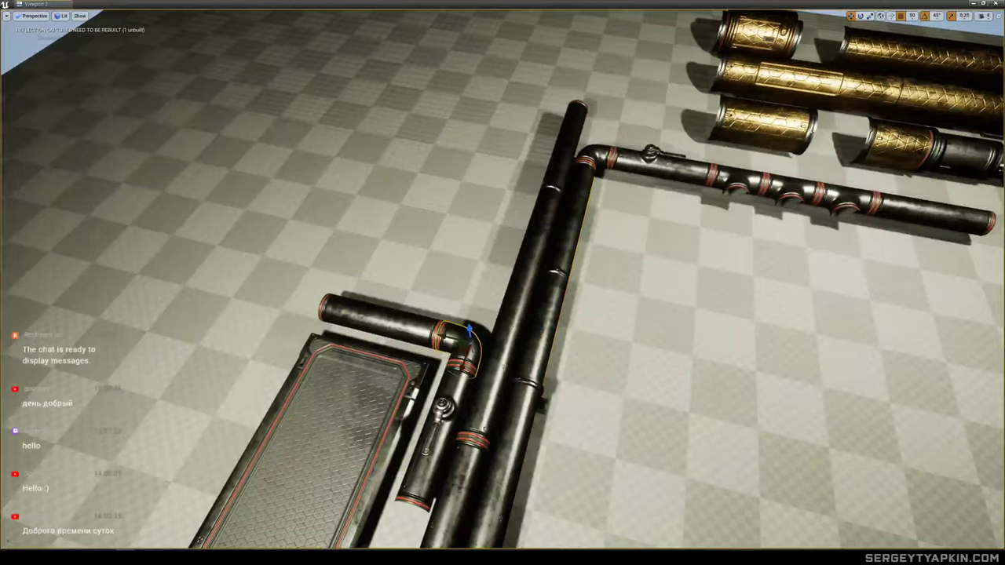
right_drag(462, 345, 495, 346)
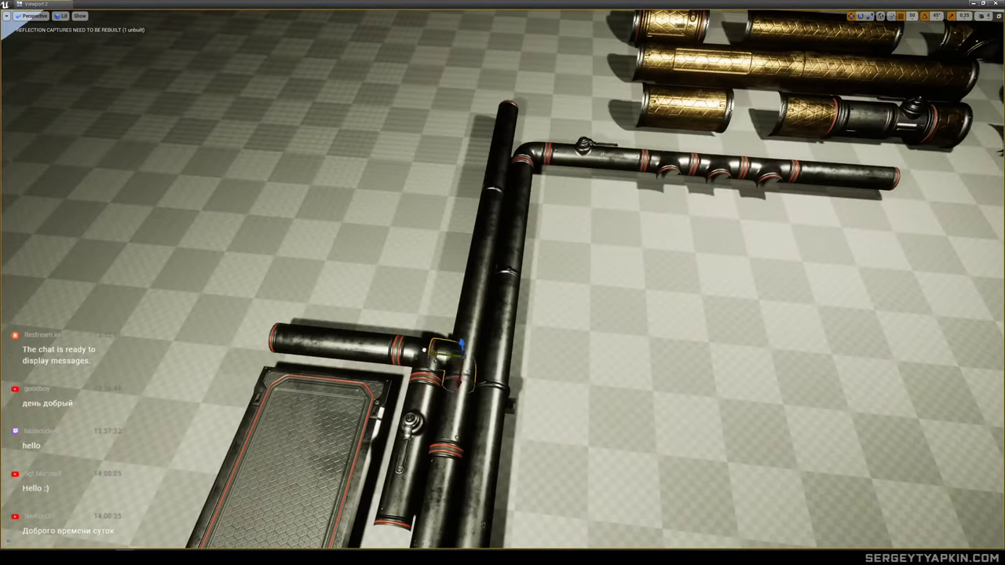
drag(425, 349, 655, 355)
key(e)
drag(643, 409, 620, 376)
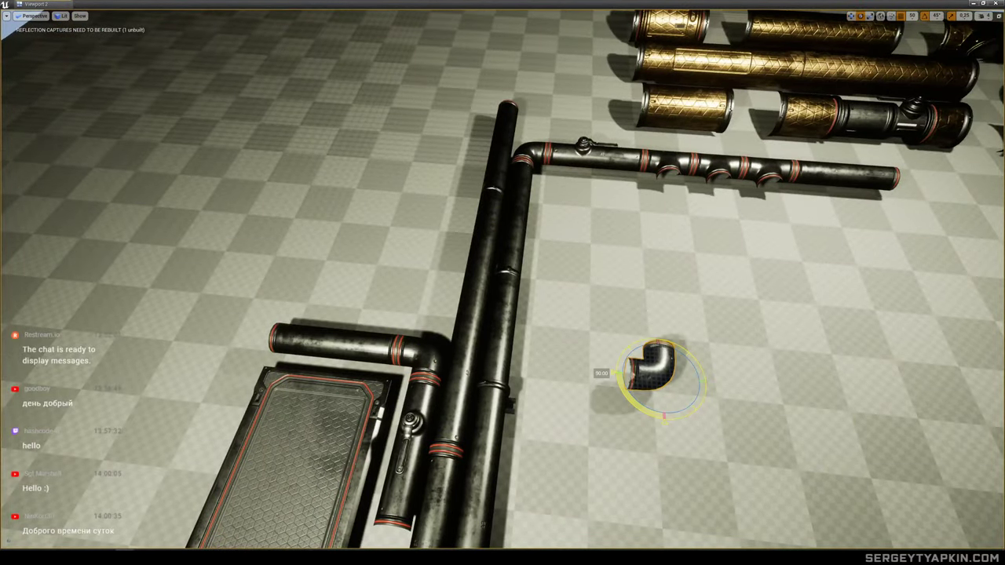
drag(674, 353, 664, 201)
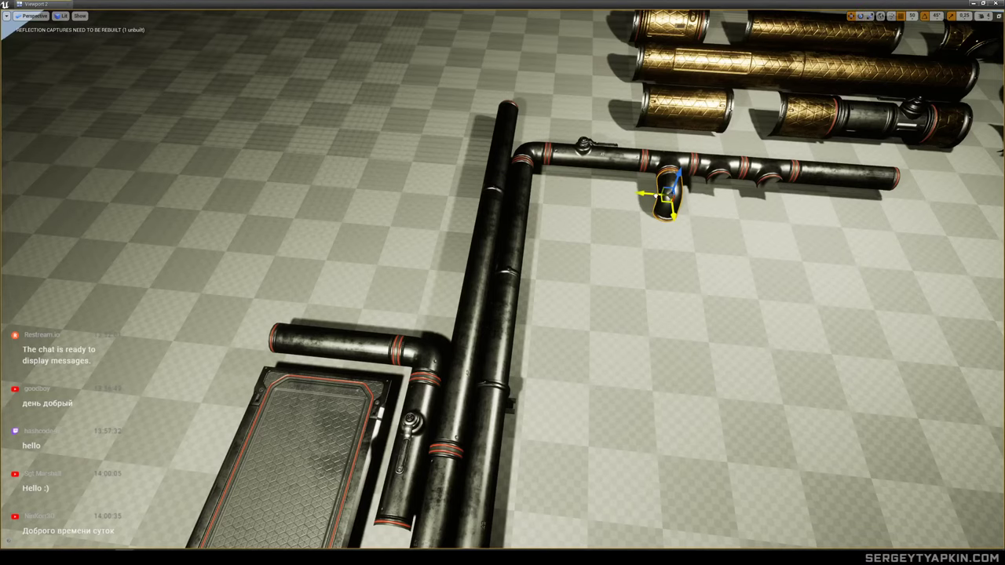
Copy the downward elbow onto the side outlets of the other two tees.
right_drag(664, 202, 702, 197)
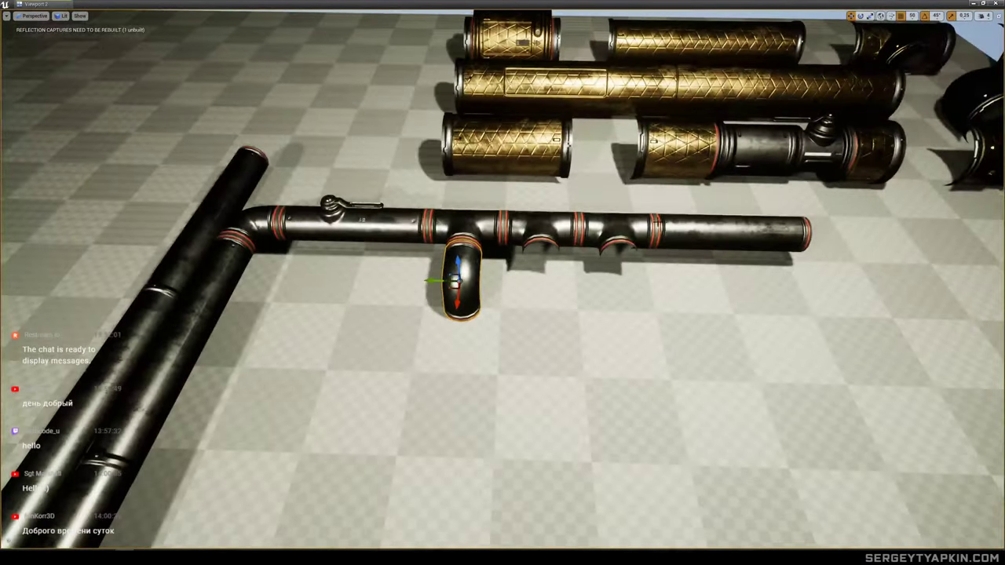
alt+drag(434, 279, 614, 281)
right_drag(614, 281, 586, 300)
Copy the small floor panel and the long ribbed floor panel from the main kit floor onto the separate work floor.
click(333, 353)
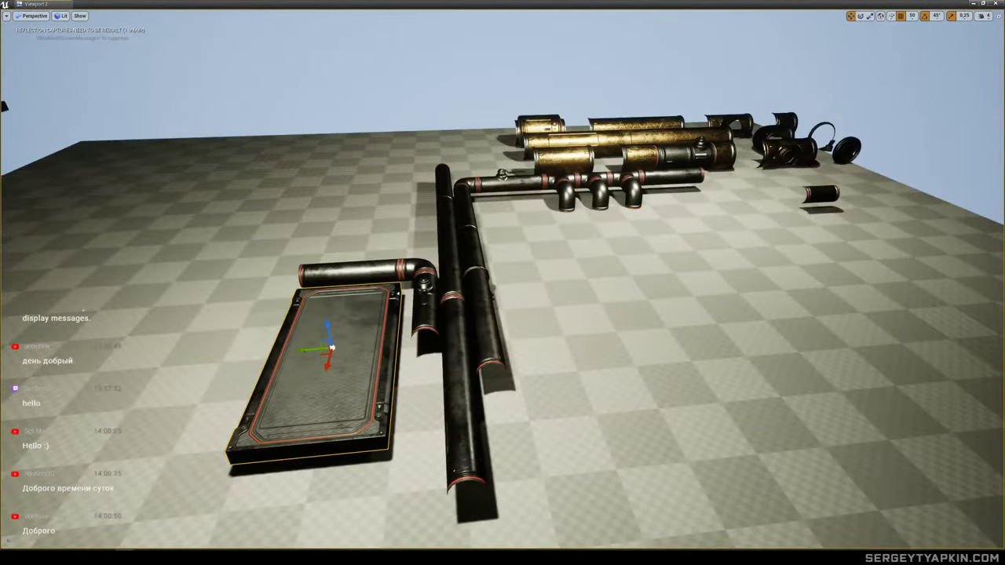
right_drag(333, 353, 251, 363)
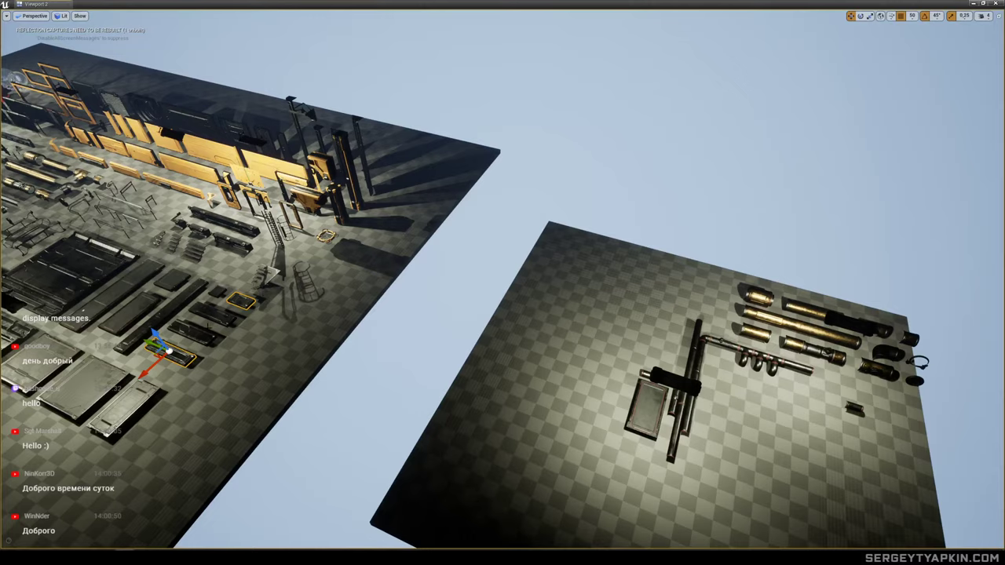
drag(703, 418, 738, 454)
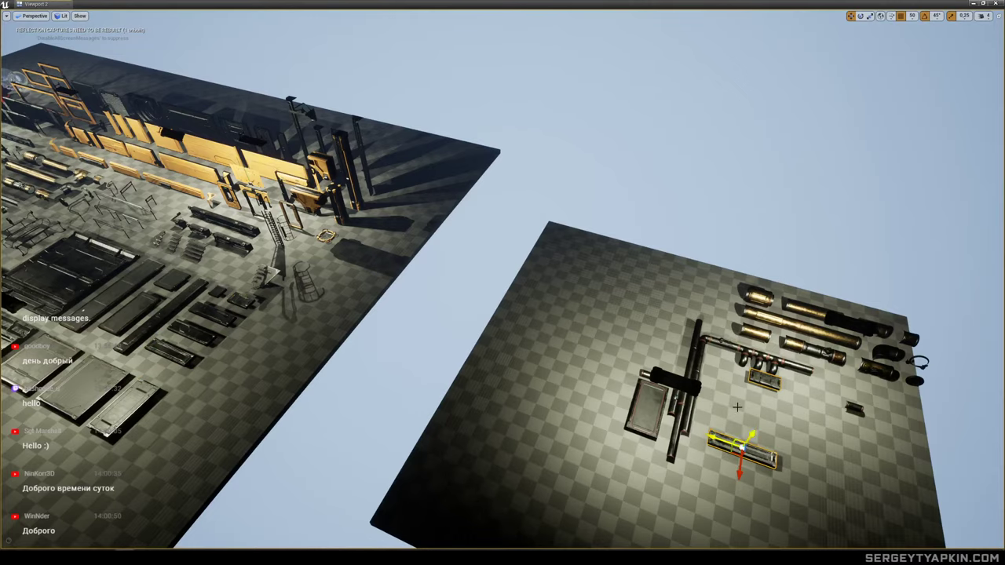
Move the small floor panel beside the second valve pipe, between the long pipes and the first downward elbow.
right_drag(738, 454, 800, 454)
key(w)
right_drag(621, 318, 621, 338)
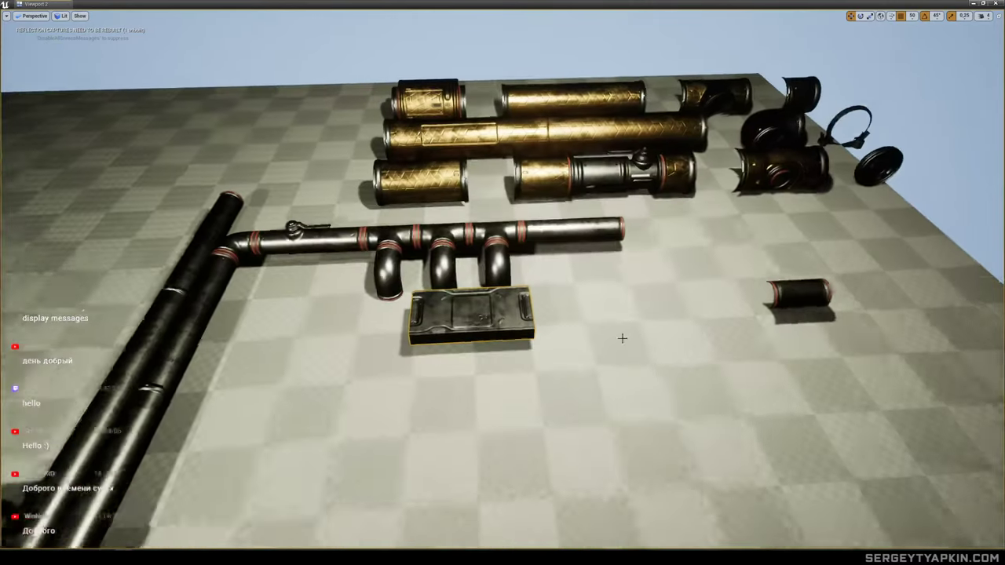
click(473, 318)
right_drag(472, 318, 458, 346)
key(s)
right_drag(524, 346, 524, 362)
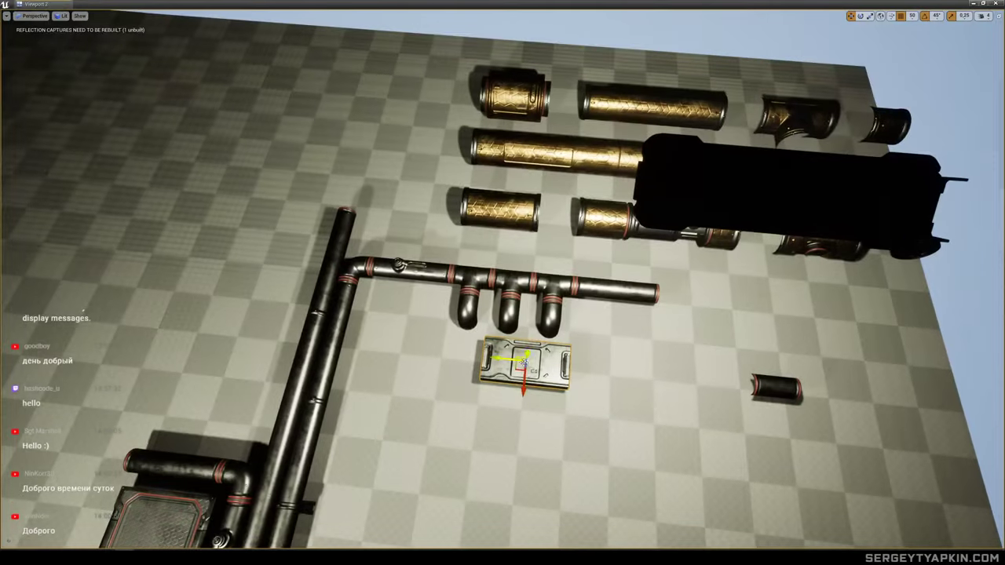
right_drag(392, 307, 459, 200)
key(w)
key(s)
key(w)
key(d)
right_drag(502, 389, 518, 369)
Rotate the long ribbed floor panel parallel to the two long pipe runs.
click(621, 384)
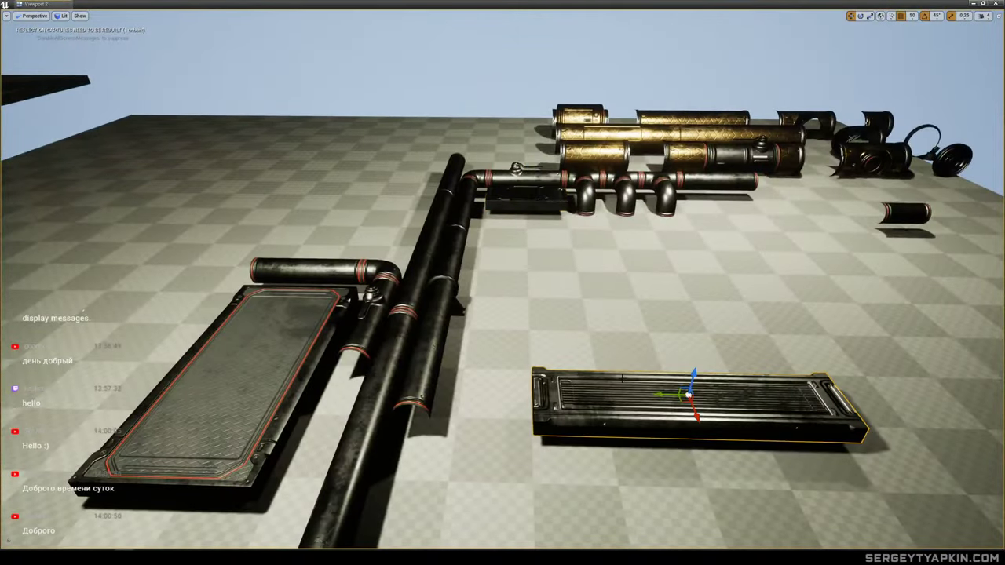
drag(669, 414, 747, 402)
key(d)
right_drag(747, 402, 628, 440)
right_drag(702, 401, 600, 332)
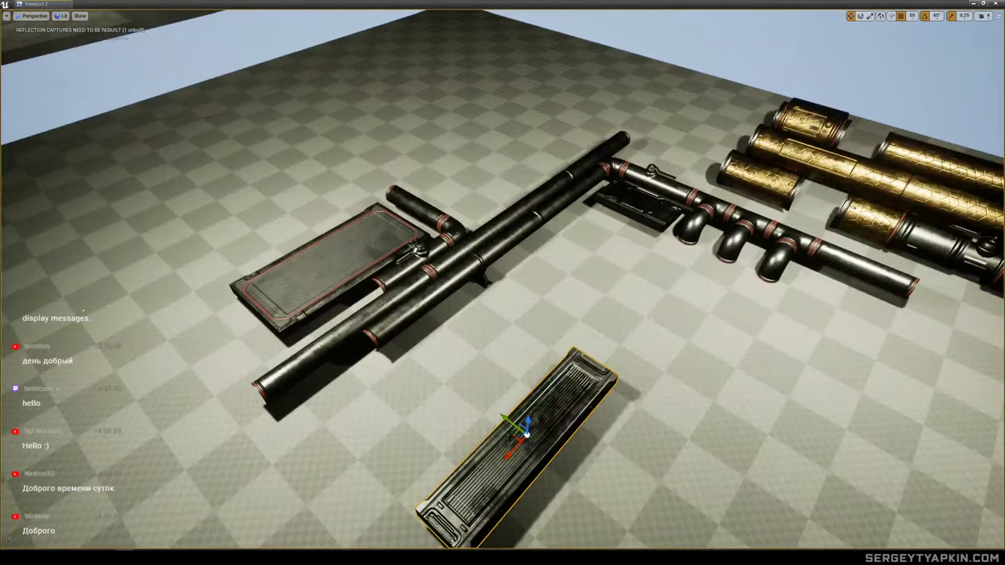
Set the long ribbed floor panel aside near the loose short pipe and copy the red-trimmed panel across the pipes beside the small panel.
right_drag(511, 437, 581, 431)
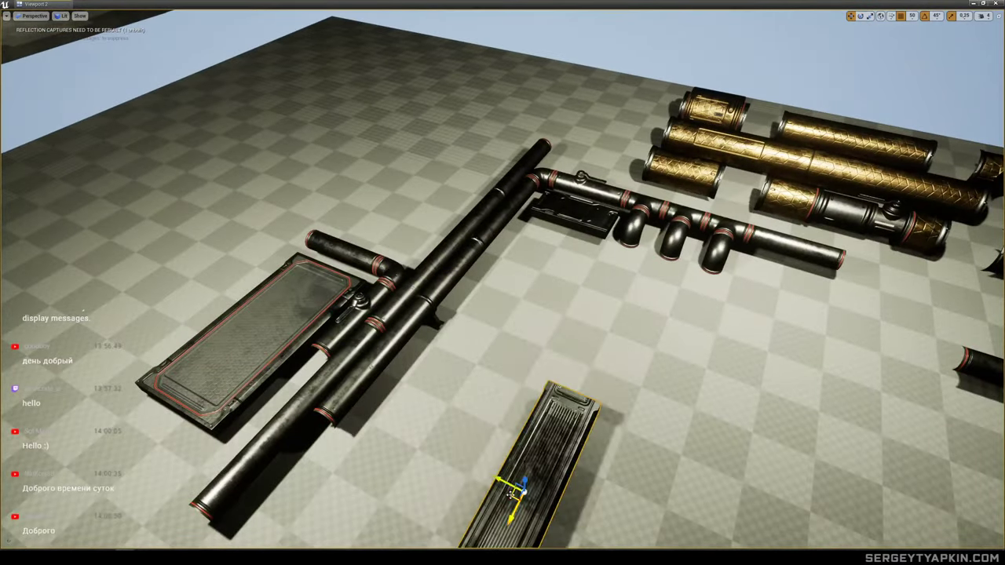
right_drag(596, 333, 518, 274)
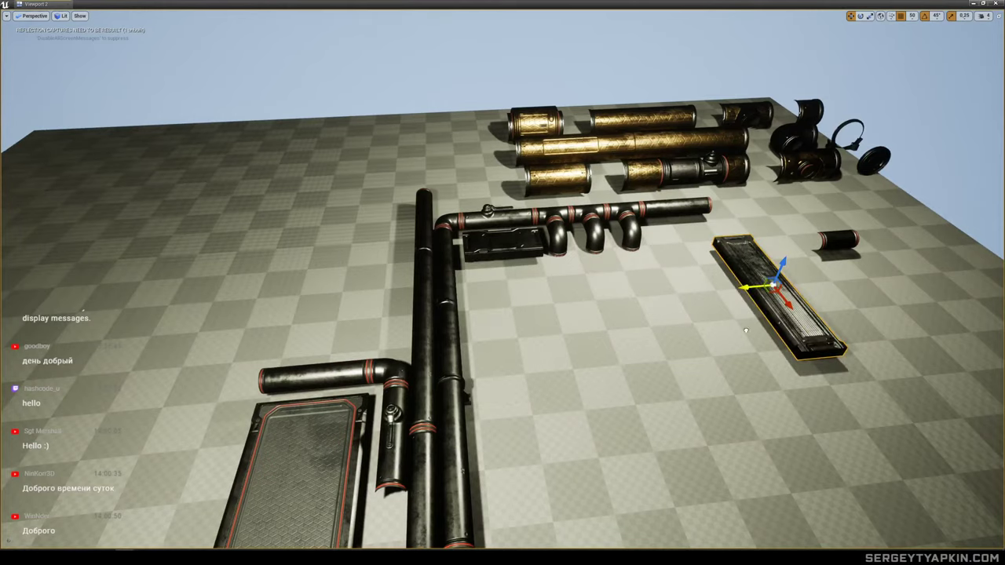
right_drag(745, 330, 428, 294)
click(428, 322)
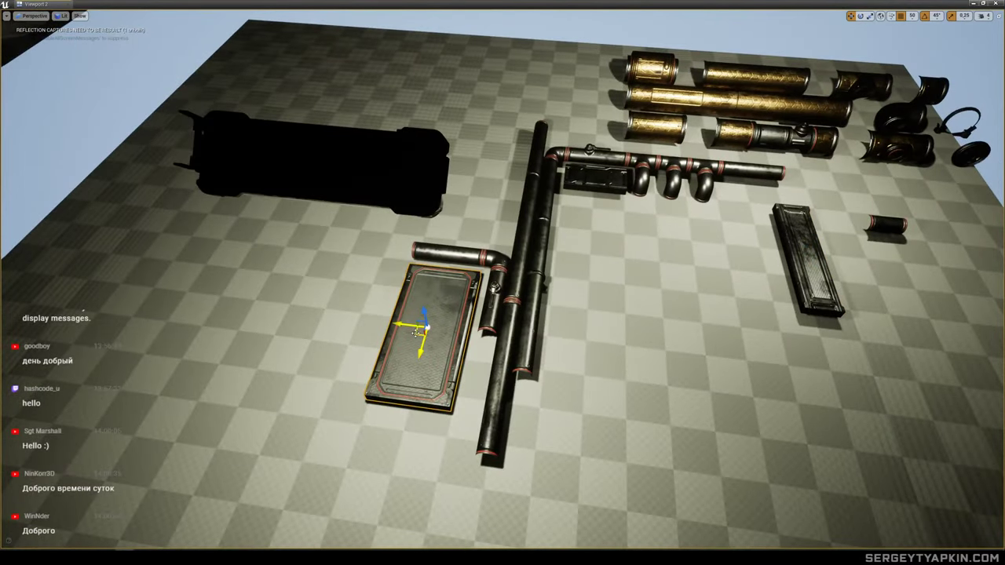
right_drag(584, 230, 351, 281)
Extend the valve pipe run and the elbow-side run with copies of the long straight pipe.
click(719, 269)
right_drag(722, 253, 722, 254)
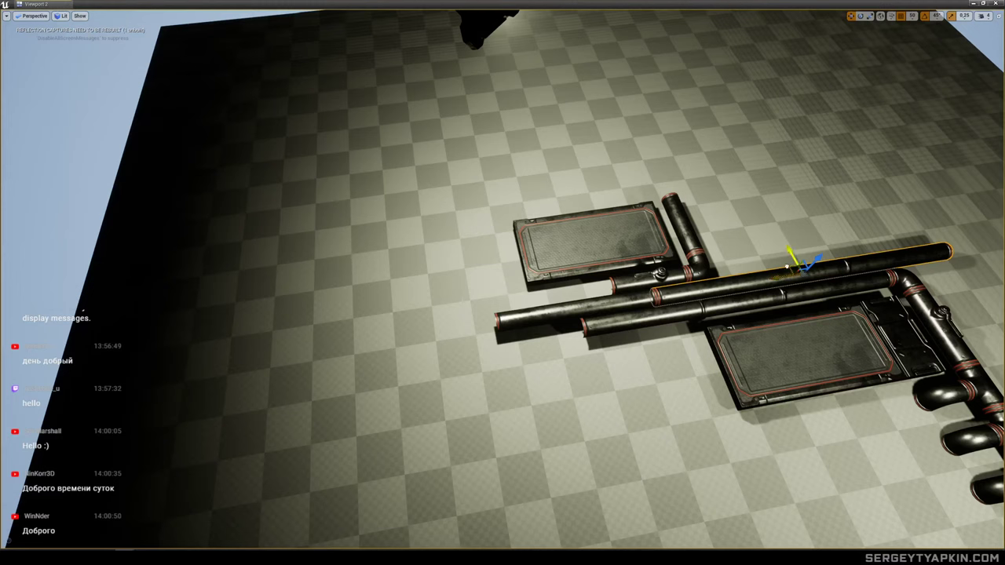
drag(787, 267, 379, 355)
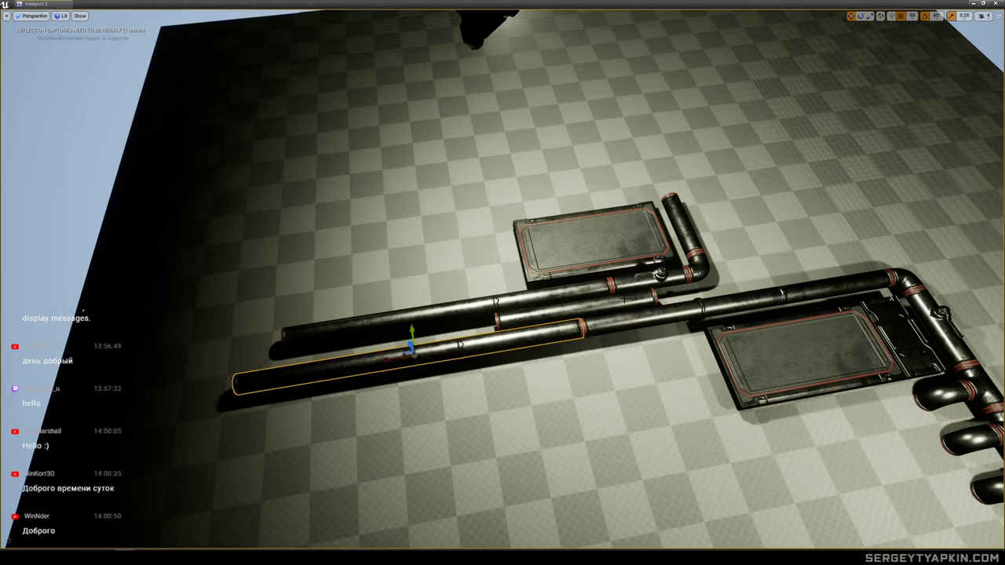
click(563, 328)
click(548, 331)
drag(410, 348, 797, 265)
click(641, 318)
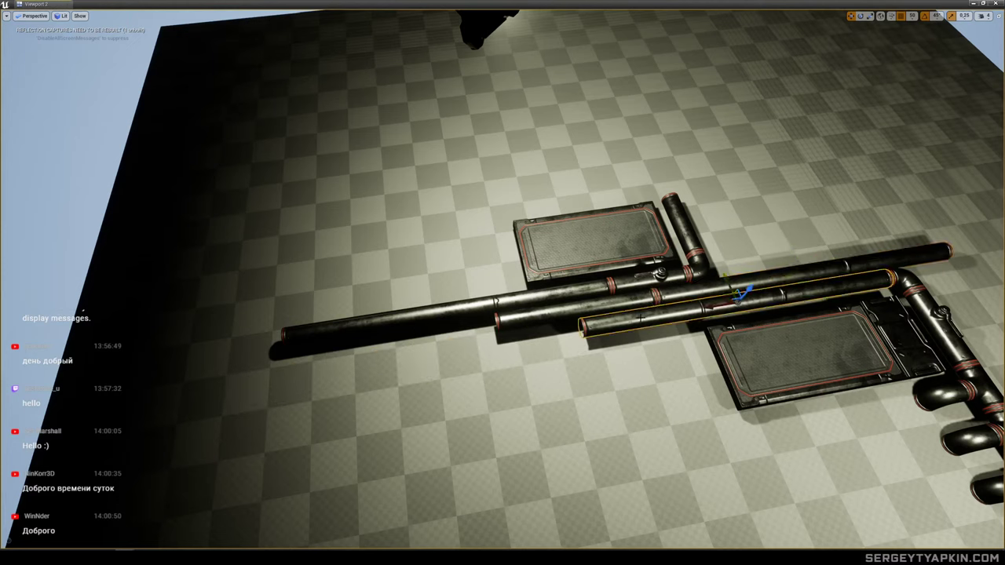
key(ctrl+z)
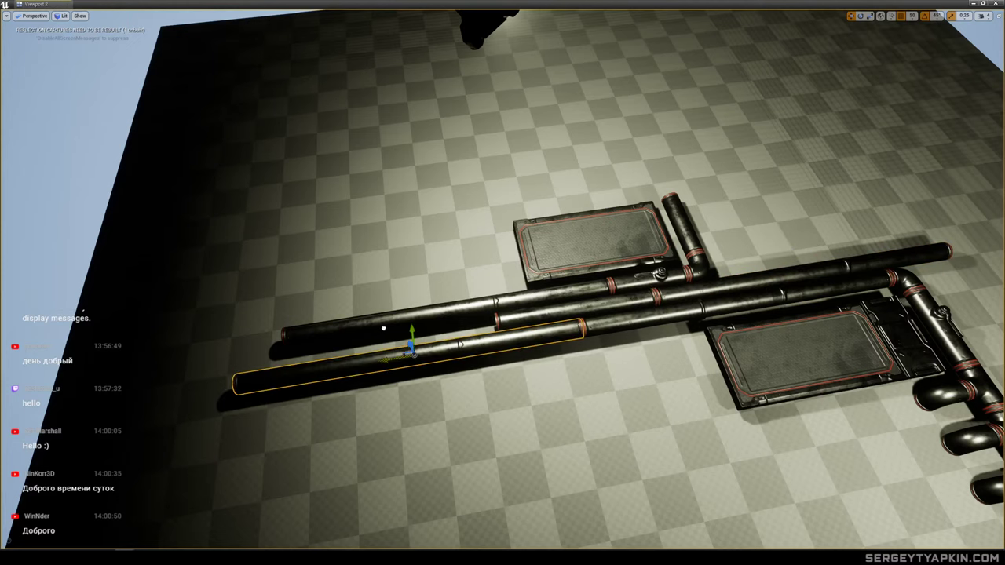
Copy the long straight pipe onto the open end of the middle pipe run.
click(608, 304)
click(726, 286)
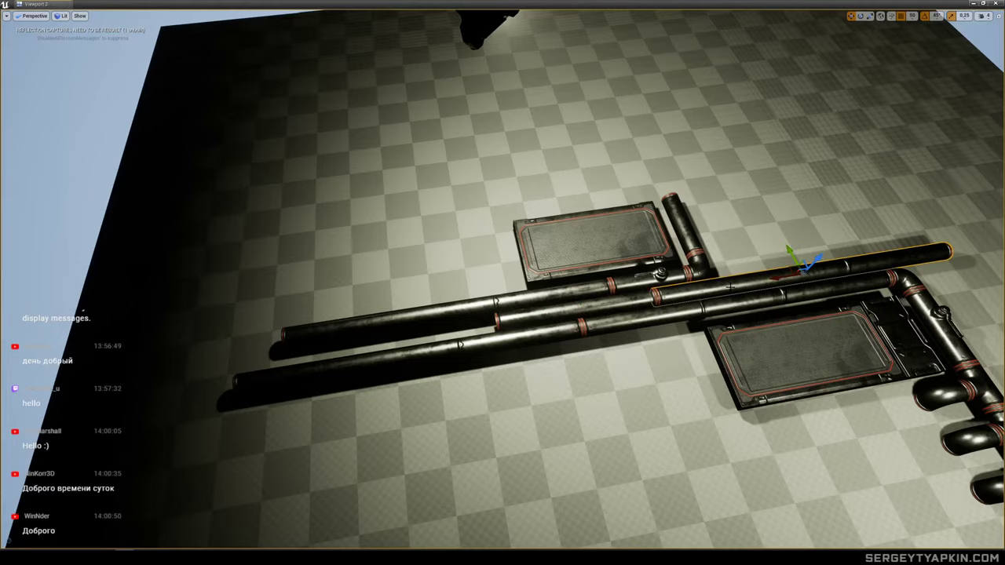
drag(780, 277, 291, 319)
Copy the wide straight stairs from the main kit floor onto the work floor, rotated to climb across the three pipe runs.
right_drag(314, 338, 252, 289)
right_drag(345, 279, 350, 283)
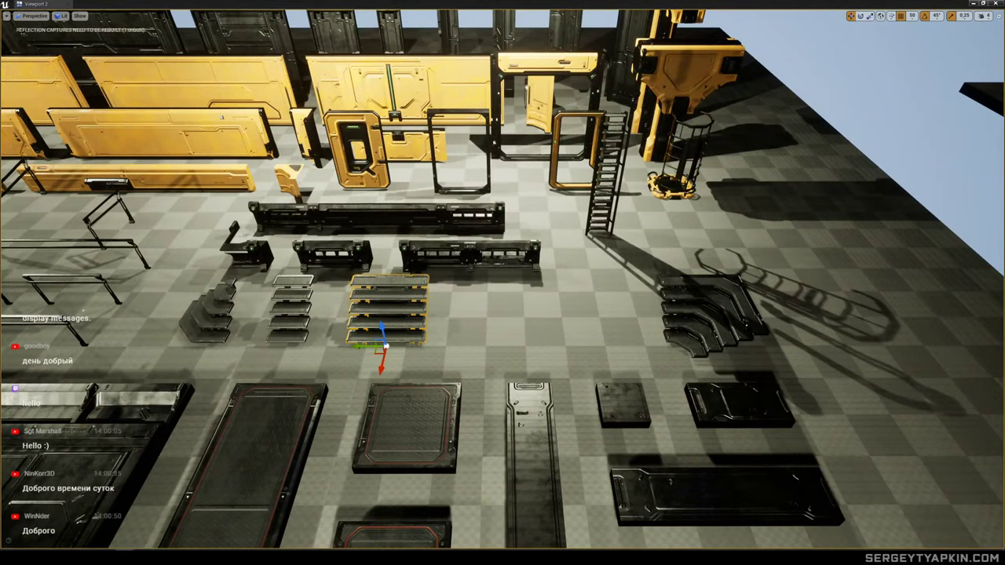
key(w)
right_drag(503, 283, 546, 255)
key(d)
drag(2, 346, 573, 377)
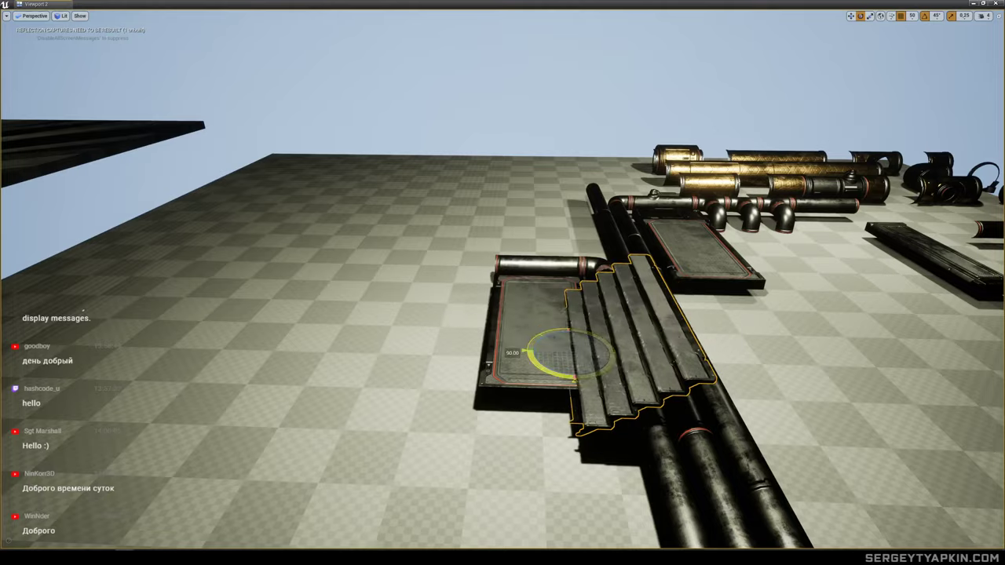
right_drag(573, 377, 599, 370)
key(w)
key(s)
key(d)
key(a)
right_drag(502, 282, 502, 283)
key(w)
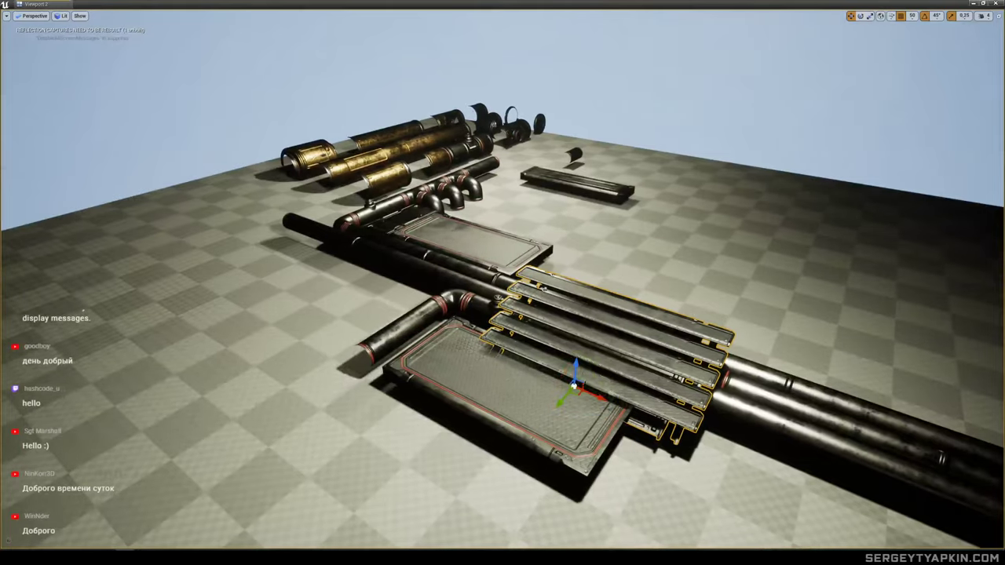
Add a second red-trimmed floor panel end to end with the first and move the stairs along the pipes beside it.
right_drag(704, 308, 704, 308)
right_drag(635, 301, 635, 301)
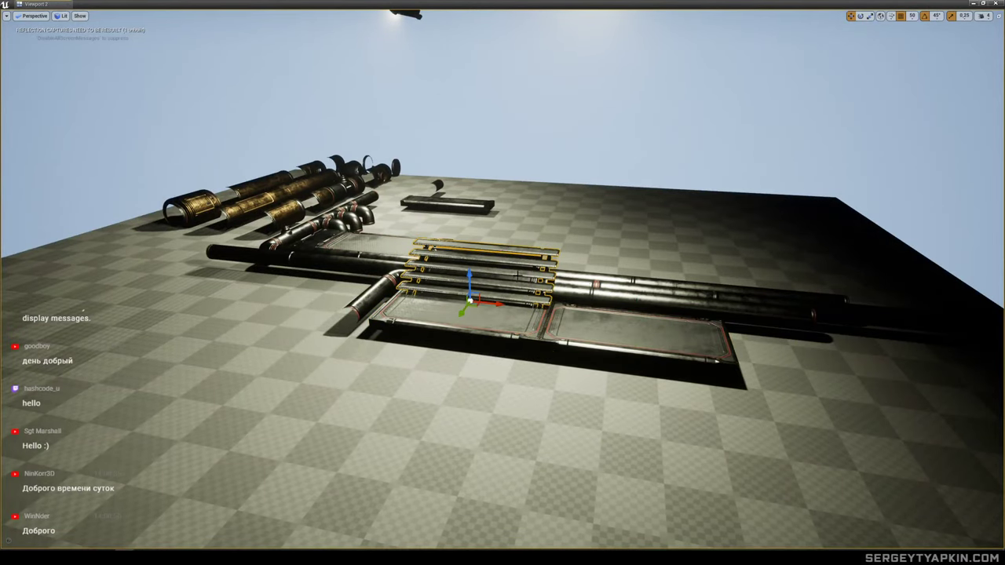
right_drag(448, 303, 448, 304)
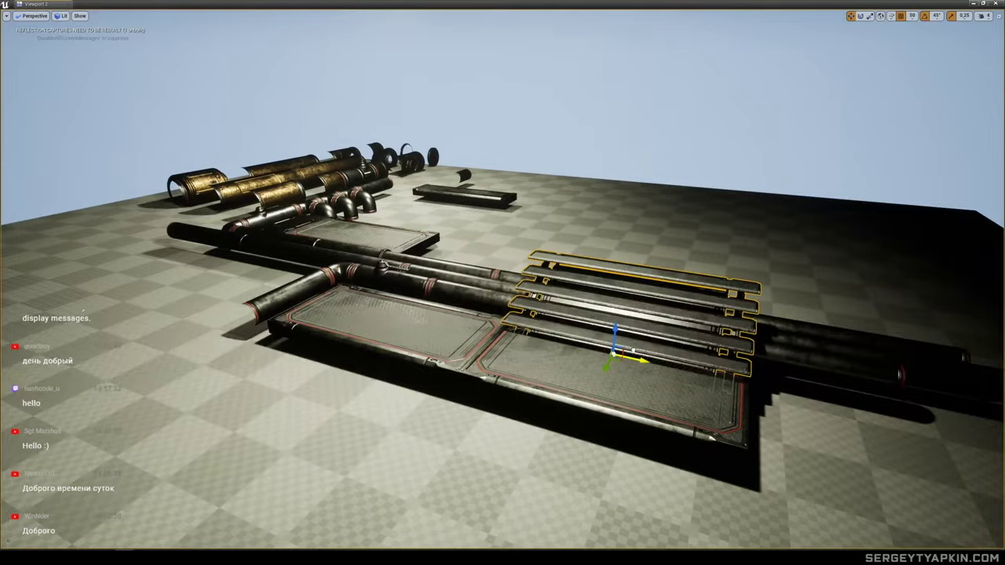
right_drag(632, 351, 633, 352)
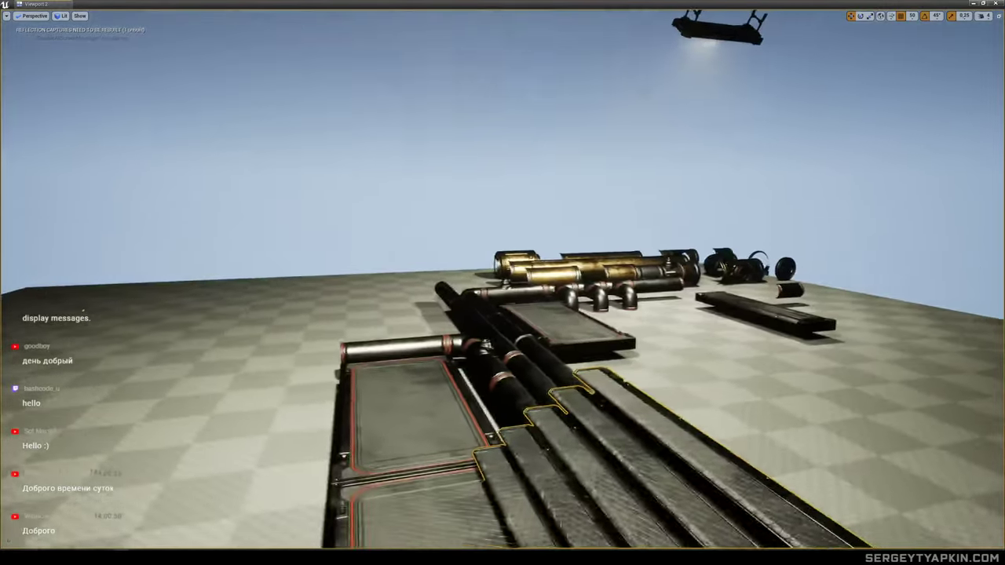
right_drag(447, 304, 448, 304)
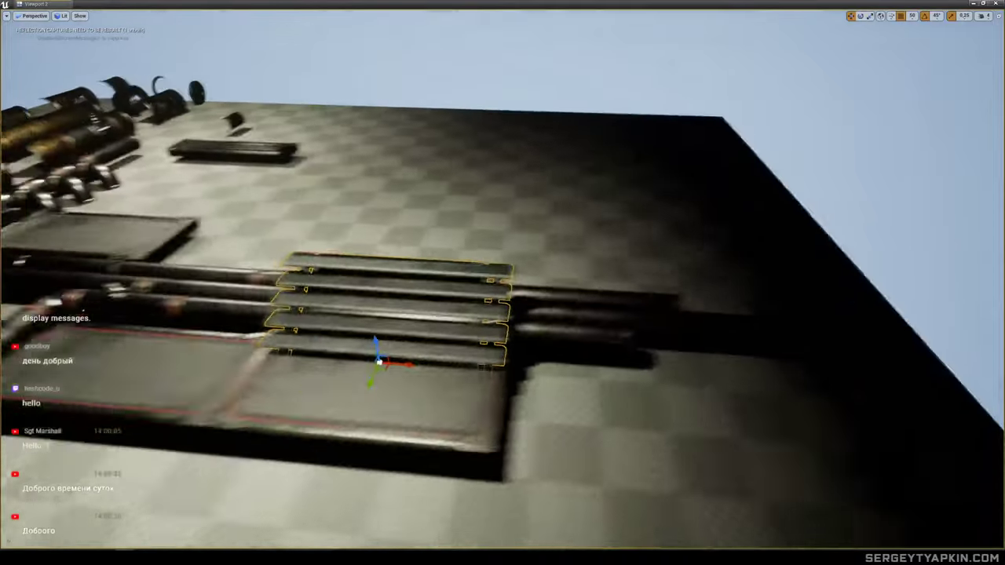
Copy the second red-trimmed panel to form a third in the row and move the stairs beside the new panel.
right_drag(547, 386, 547, 386)
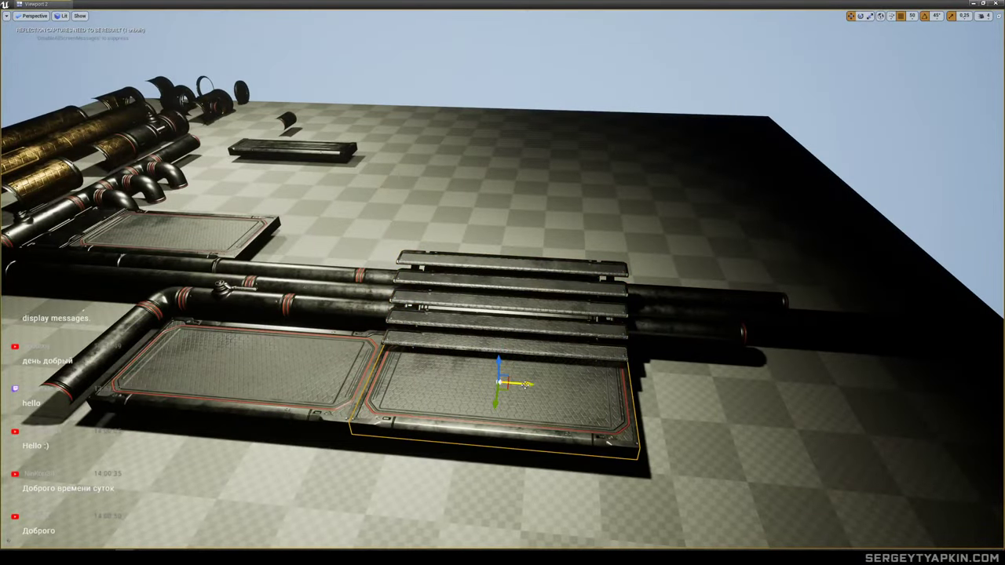
alt+drag(524, 384, 787, 408)
click(550, 346)
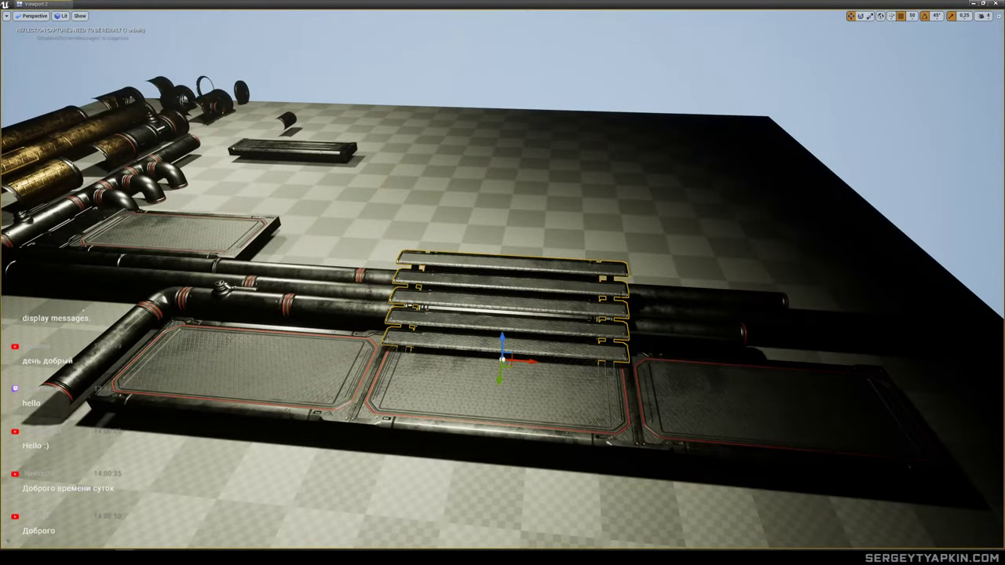
drag(531, 360, 803, 376)
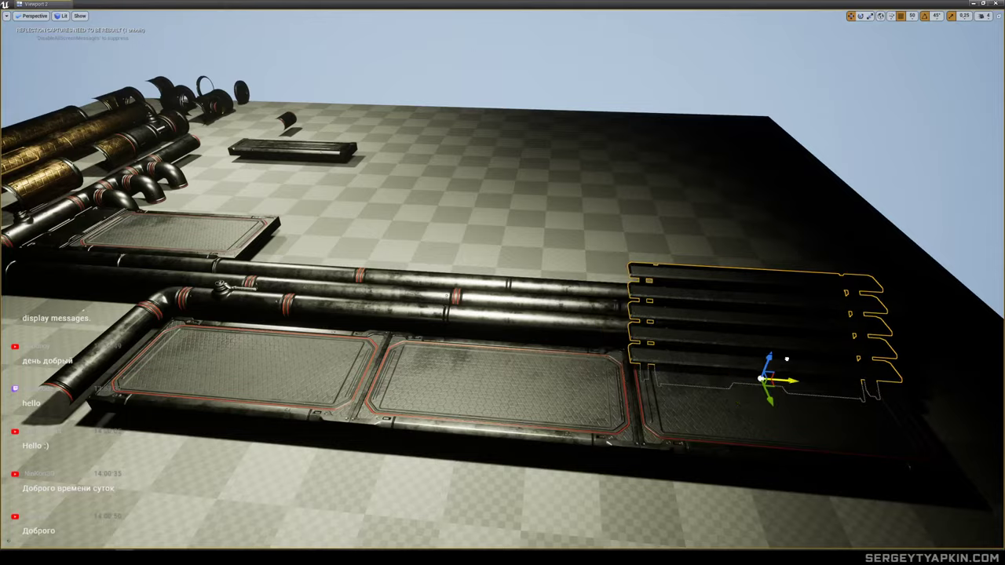
right_drag(802, 375, 759, 329)
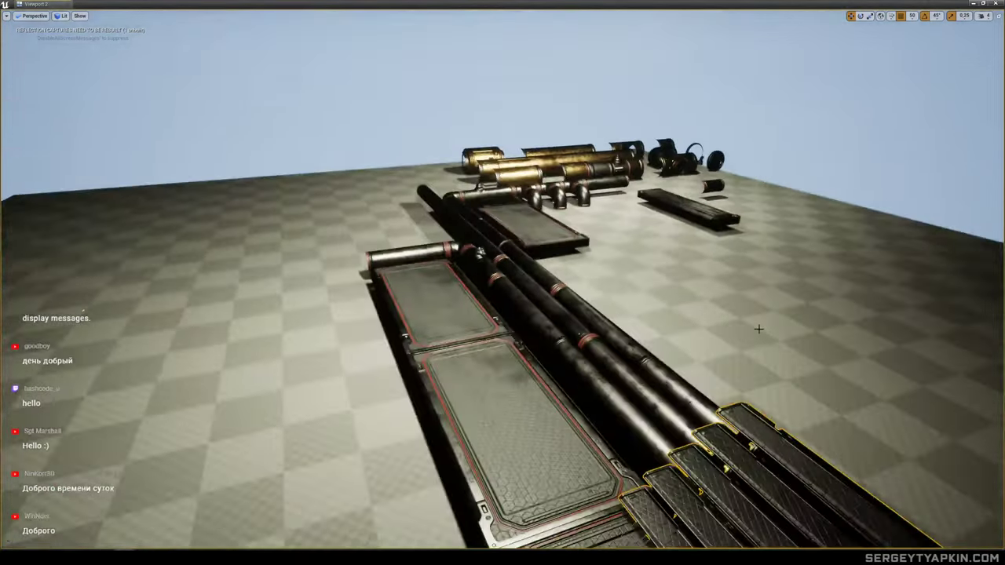
Copy the corner railing onto the first panel's elbow end and the sloped stair railing onto the near side of the stairs.
drag(1004, 235, 454, 269)
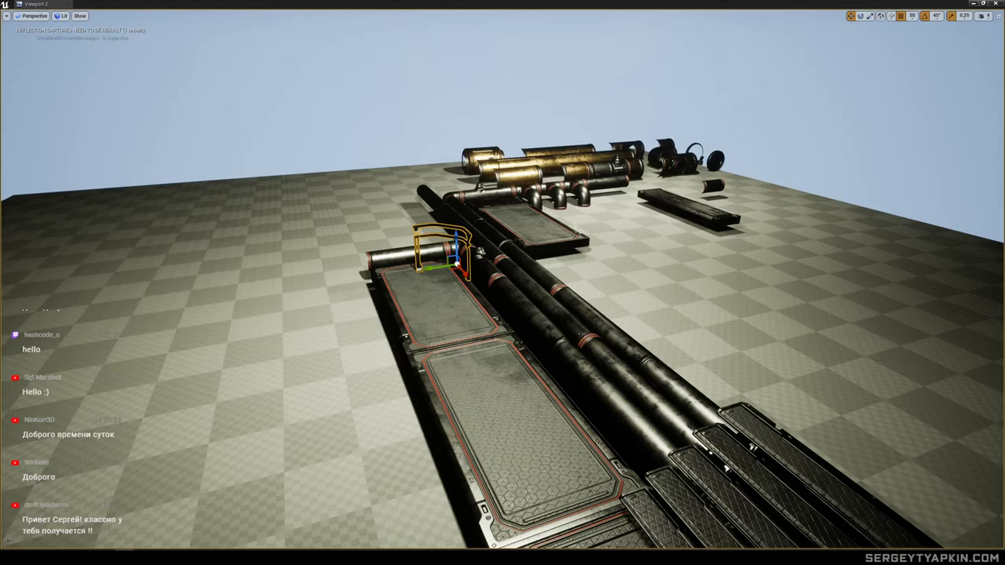
right_drag(503, 283, 578, 351)
drag(1004, 314, 571, 407)
right_drag(570, 406, 601, 353)
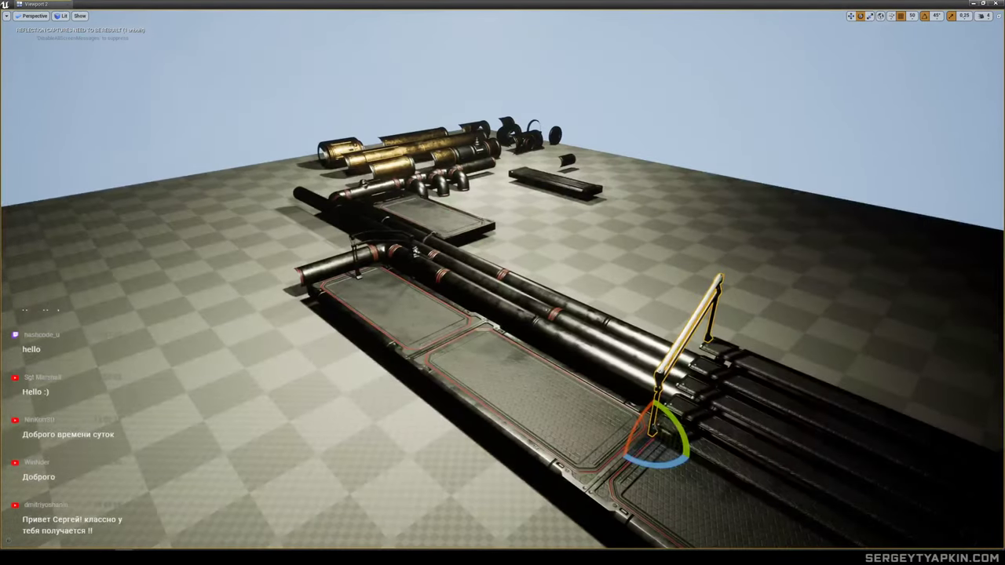
Add a long straight railing along the second panel's pipe-side edge and shift it with the stairs and stair railing toward the pipes.
drag(1004, 314, 502, 402)
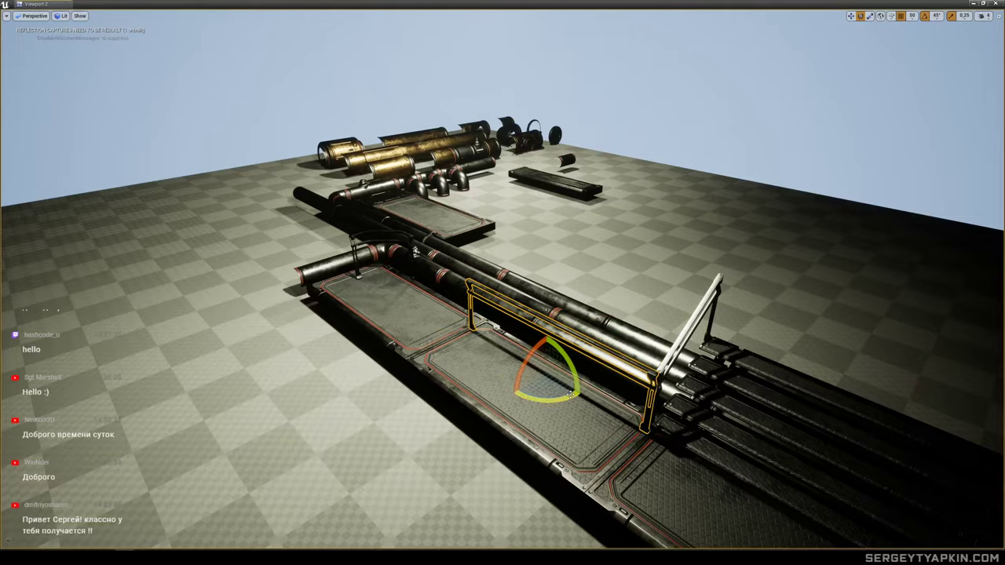
right_drag(586, 392, 546, 425)
ctrl+click(586, 333)
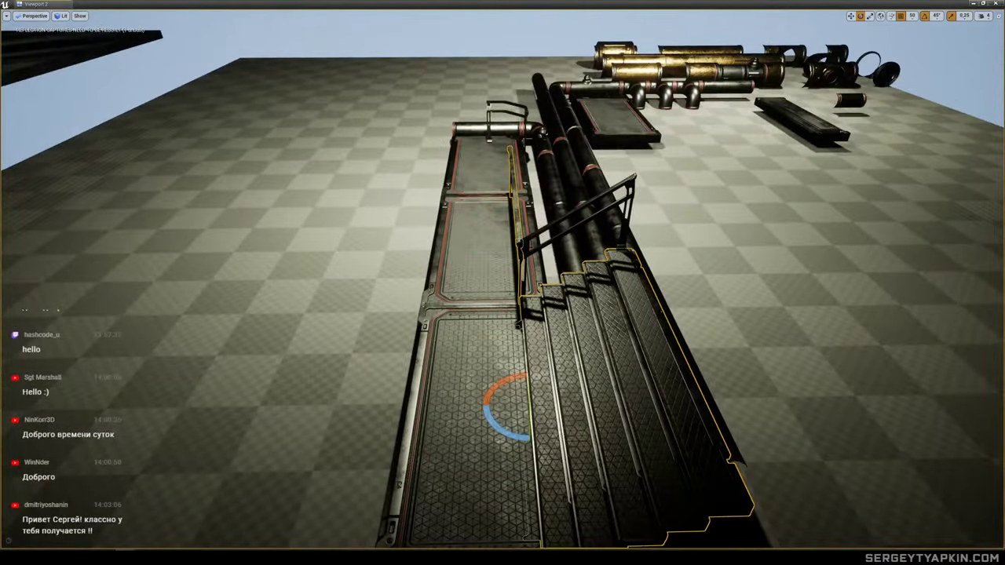
ctrl+click(539, 236)
key(w)
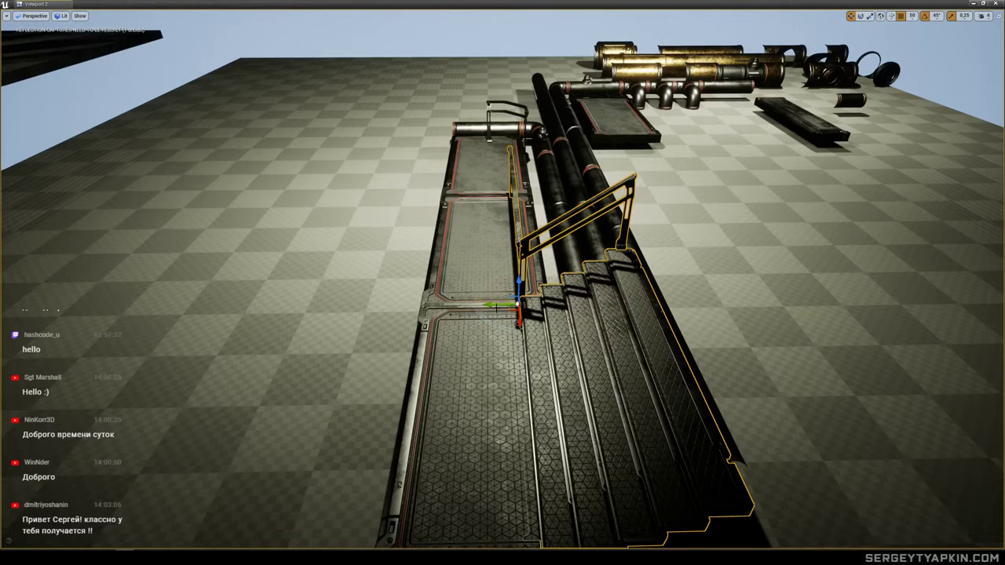
drag(496, 308, 531, 307)
Move the corner railing outward to the end corner of the first floor panel, beside the pipe elbow.
right_drag(586, 293, 640, 314)
click(584, 321)
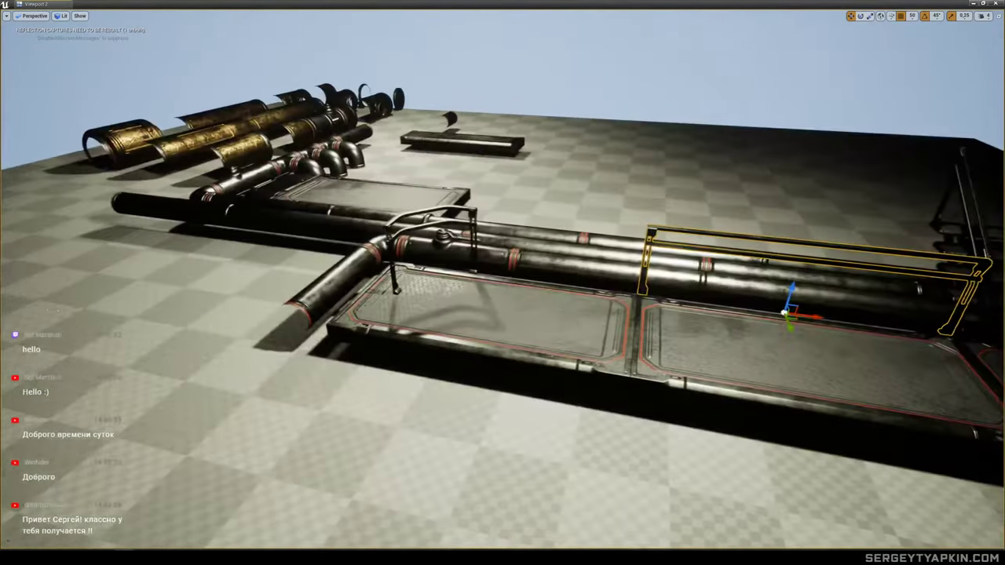
click(438, 223)
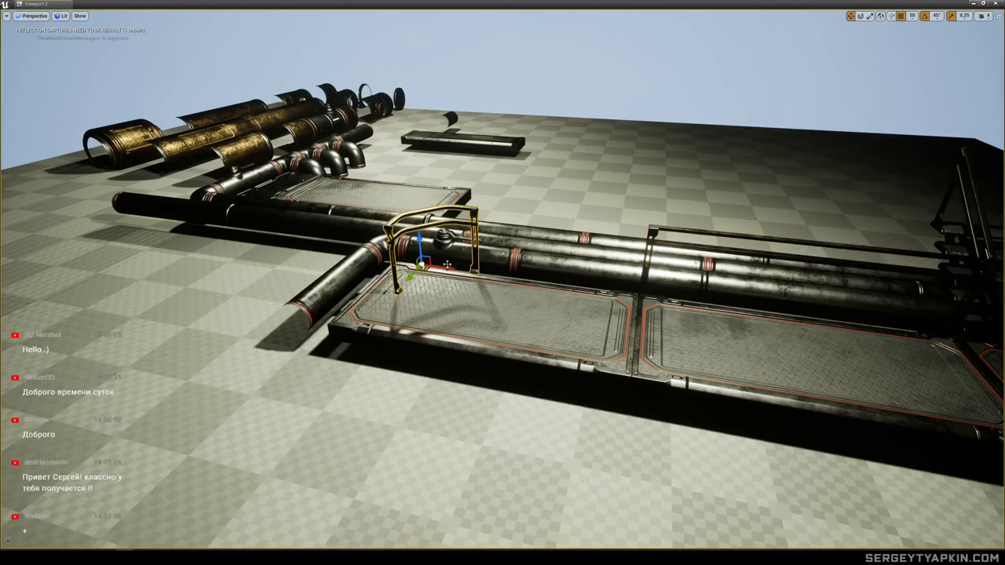
drag(451, 267, 423, 267)
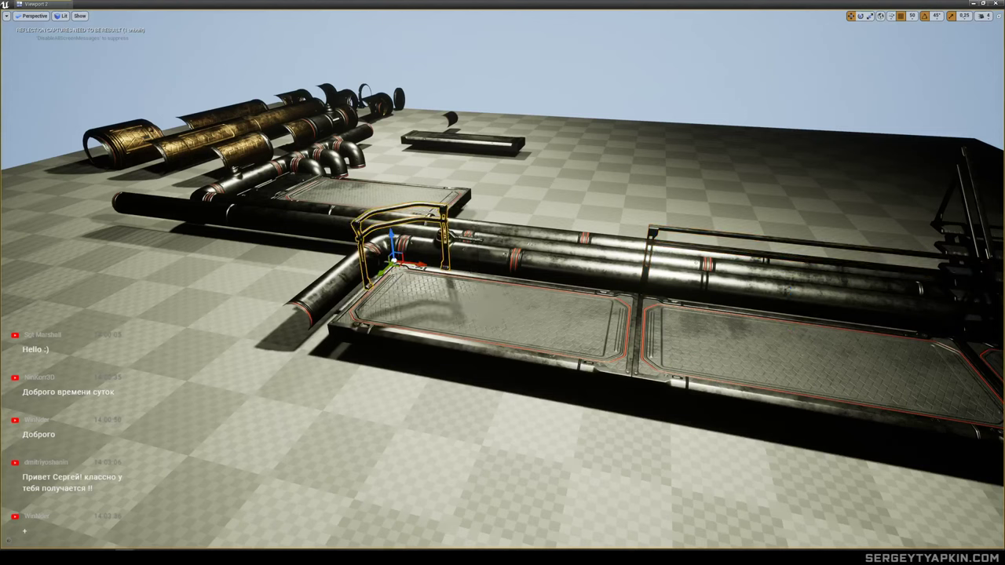
Copy a medium straight railing onto the first panel's pipe-side edge, joining it to the corner railing.
drag(1004, 179, 619, 293)
key(w)
right_drag(619, 293, 471, 291)
drag(690, 321, 698, 289)
right_drag(698, 288, 793, 306)
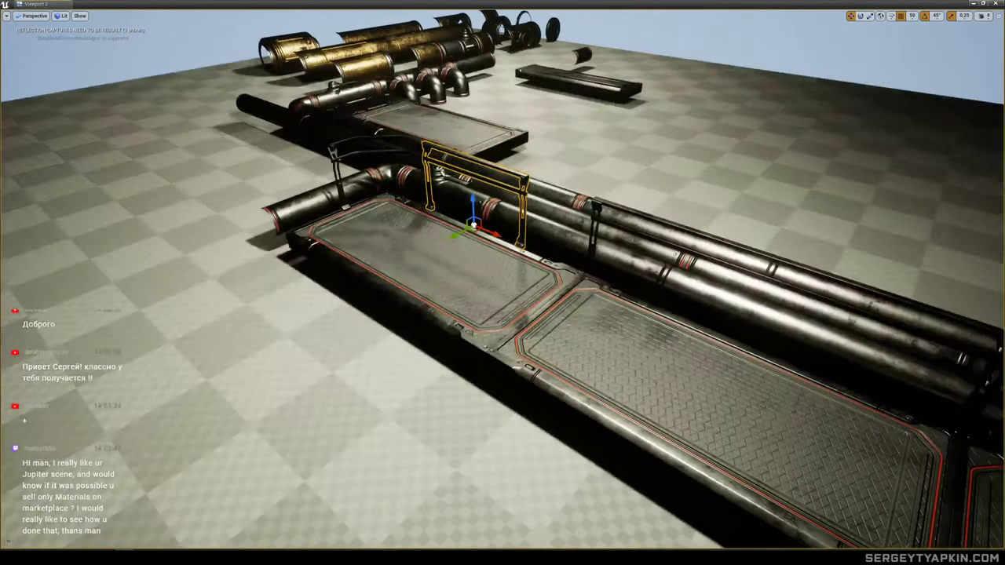
Fill the gap between the medium and long railings with a copy of the narrow straight railing.
drag(1003, 196, 538, 269)
right_drag(650, 253, 541, 242)
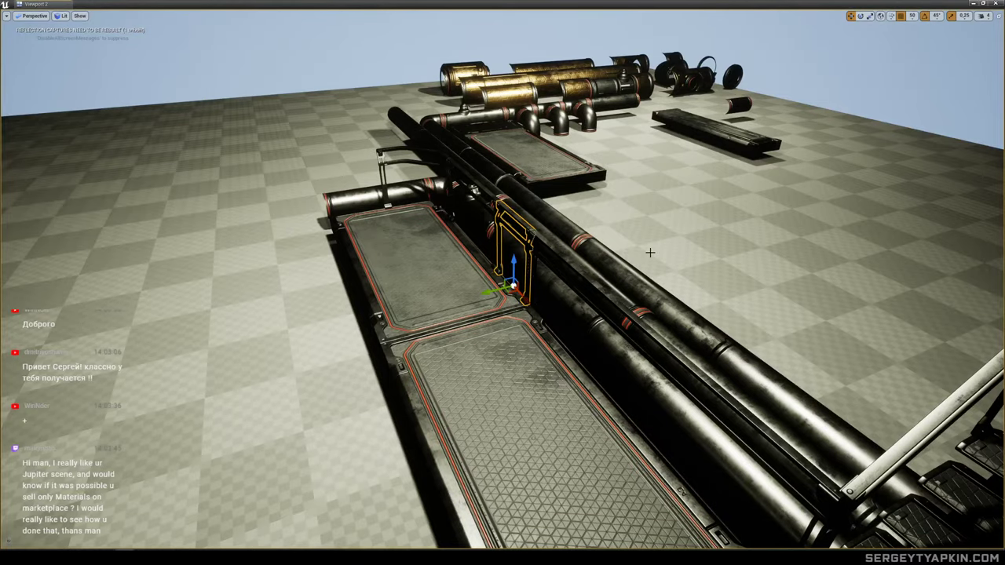
right_drag(515, 271, 542, 267)
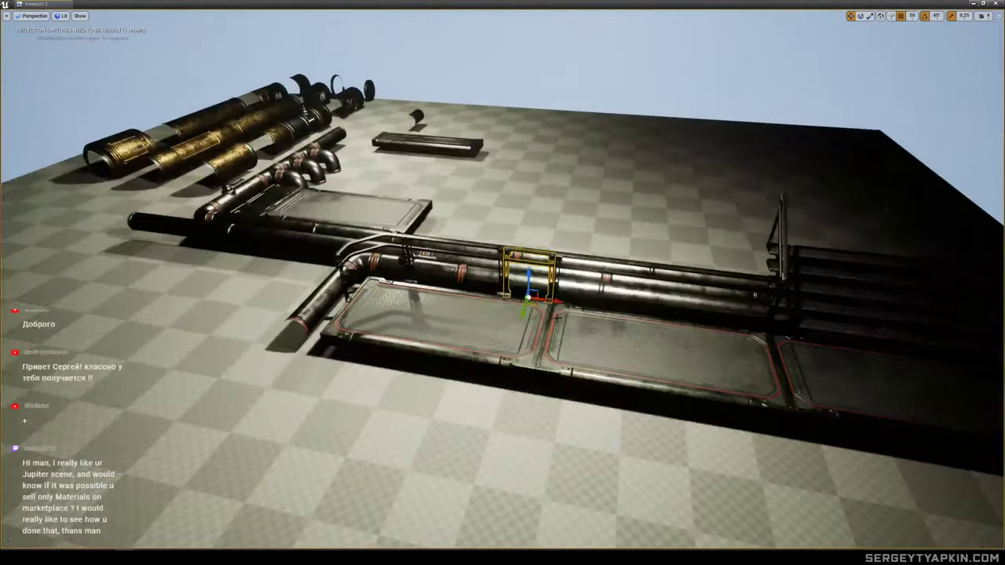
click(655, 346)
right_drag(656, 346, 621, 346)
right_drag(621, 268, 556, 267)
right_drag(621, 306, 600, 279)
click(577, 330)
right_drag(577, 330, 702, 305)
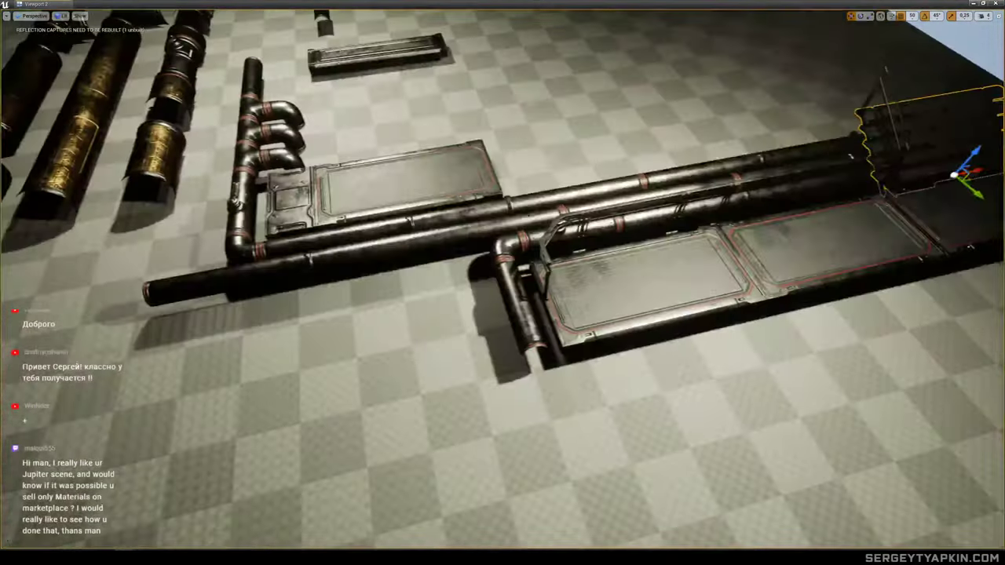
right_drag(555, 178, 585, 196)
Copy the large square floor panel from the main kit floor onto the work floor next to the stairs.
right_drag(350, 408, 346, 388)
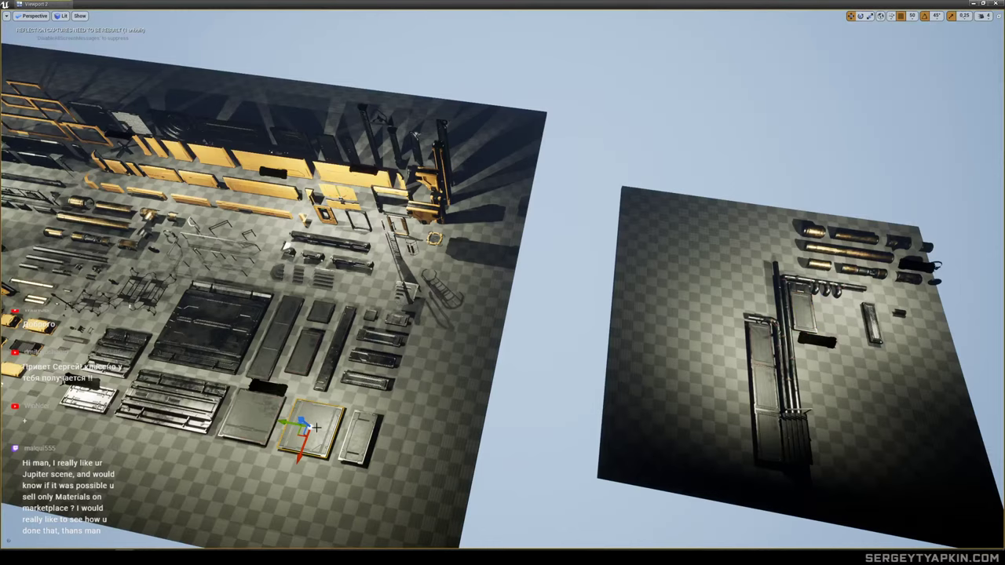
drag(785, 450, 828, 459)
key(f)
right_drag(828, 459, 773, 420)
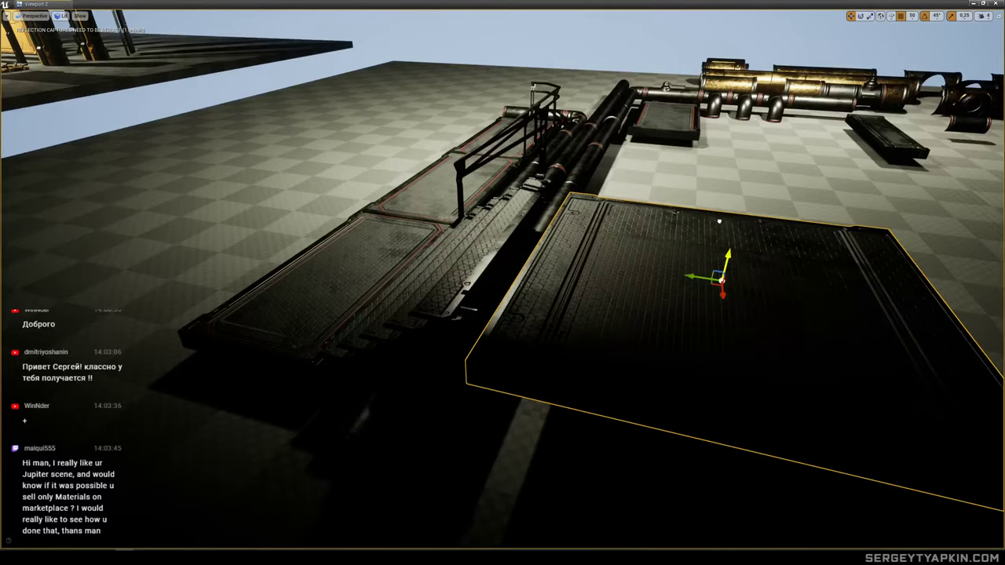
Move the large square floor panel against the top step of the stairs, level with it, as a raised platform.
drag(719, 222, 727, 193)
right_drag(727, 193, 836, 187)
drag(632, 186, 594, 184)
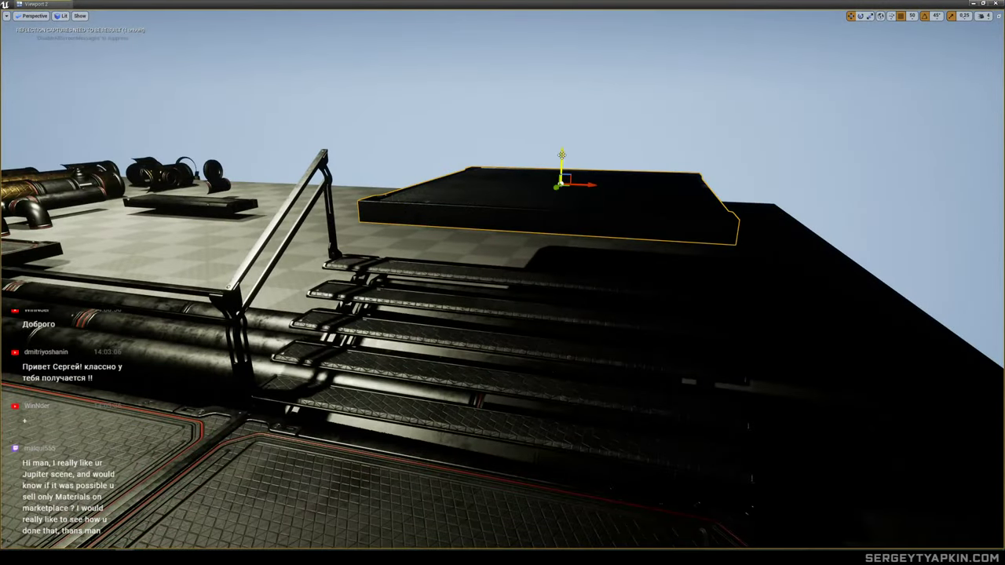
drag(562, 155, 561, 188)
right_drag(563, 196, 424, 196)
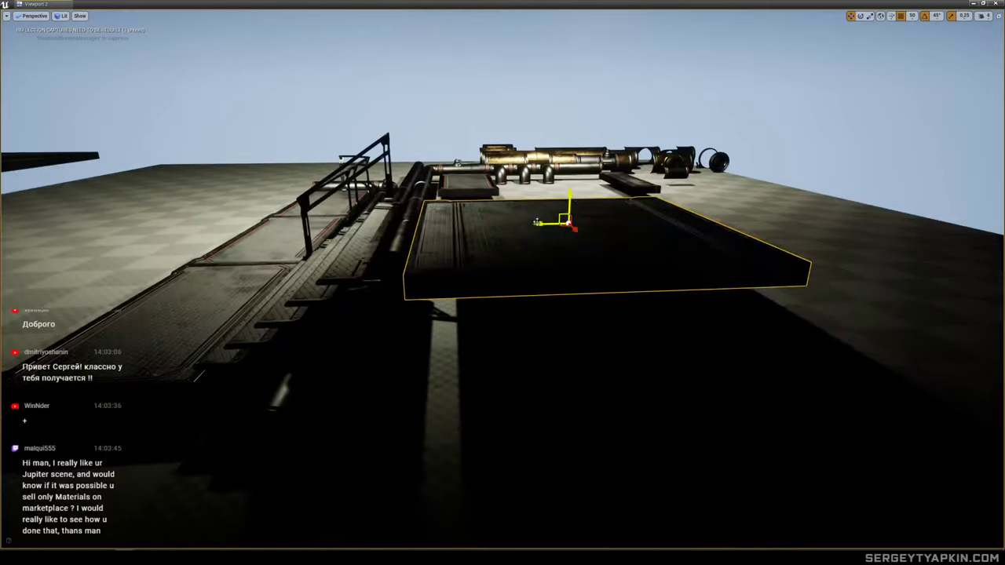
drag(537, 222, 501, 224)
right_drag(501, 223, 589, 330)
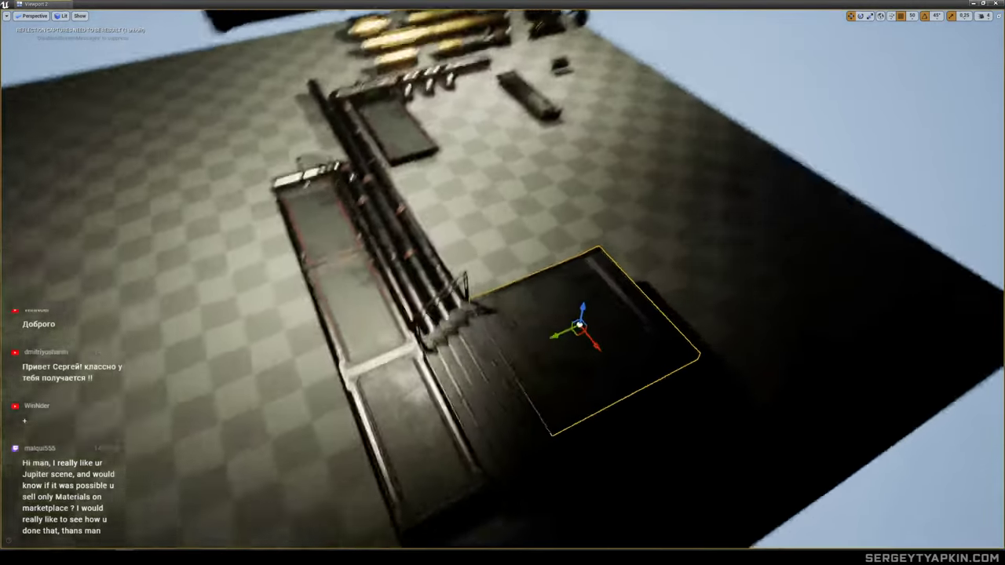
right_drag(549, 227, 505, 219)
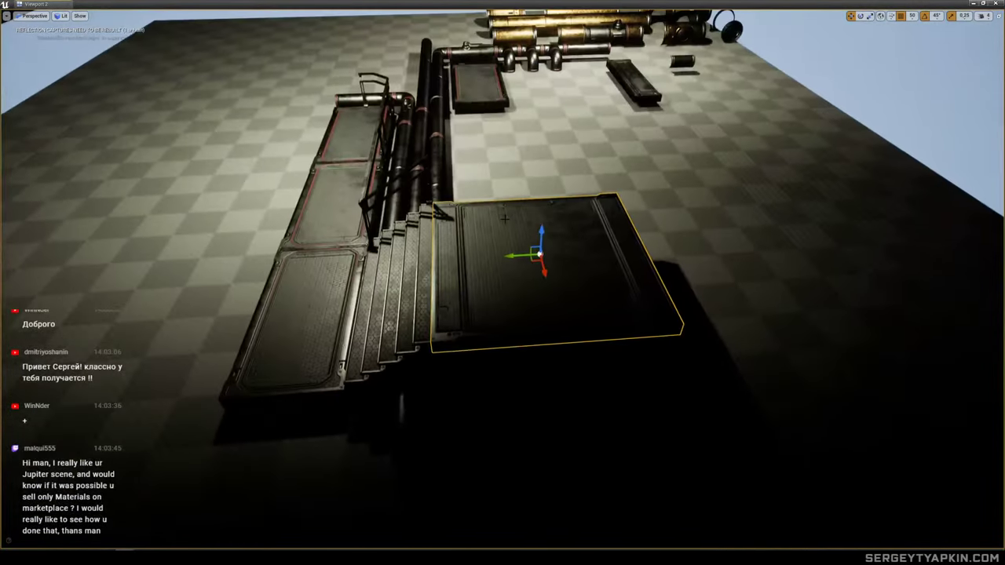
Duplicate the platform panel and butt the copy against the platform's side facing away from the stairs.
alt+drag(524, 256, 731, 241)
click(589, 250)
mouse_move(533, 277)
mouse_down()
mouse_move(541, 286)
mouse_move(553, 279)
mouse_up()
click(727, 274)
drag(734, 262, 767, 265)
right_drag(767, 266, 683, 220)
key(w)
right_drag(563, 326, 694, 332)
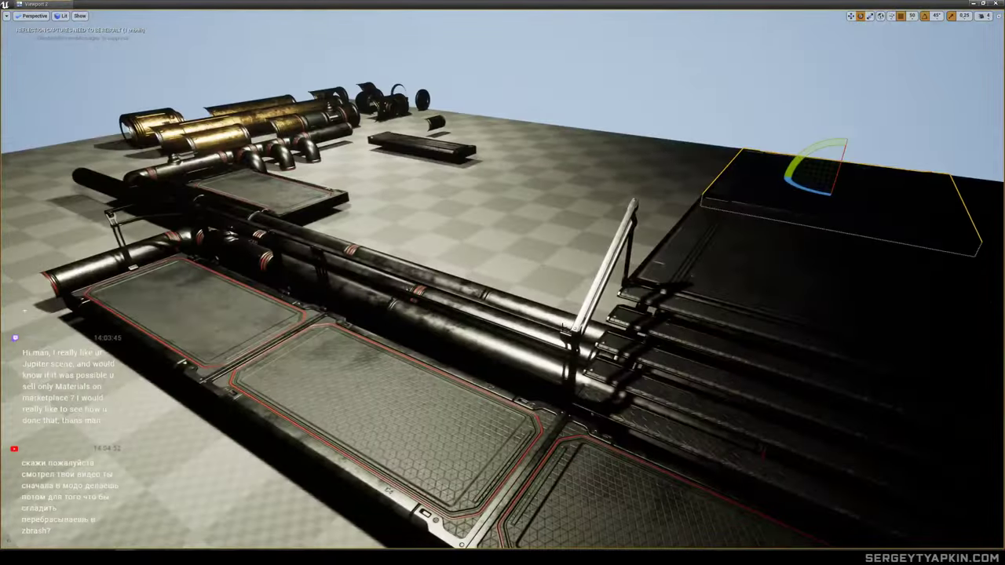
Copy a straight railing, rotate it 90 degrees, and place it along the platform edge, joined to the top of the stair railing.
click(576, 338)
right_drag(579, 334, 467, 312)
key(s)
right_drag(591, 307, 591, 316)
key(q)
key(w)
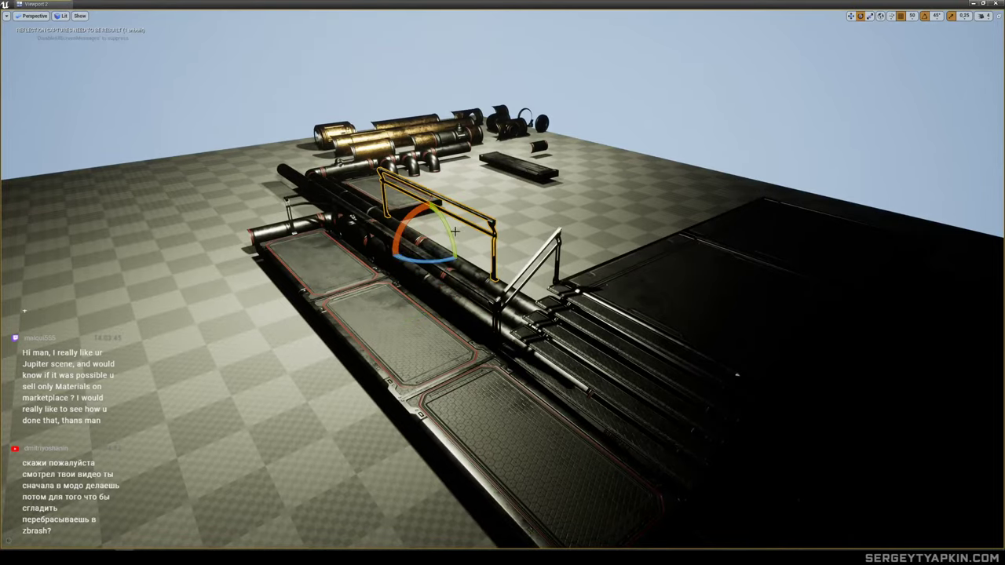
key(w)
right_drag(527, 281, 466, 338)
key(s)
key(w)
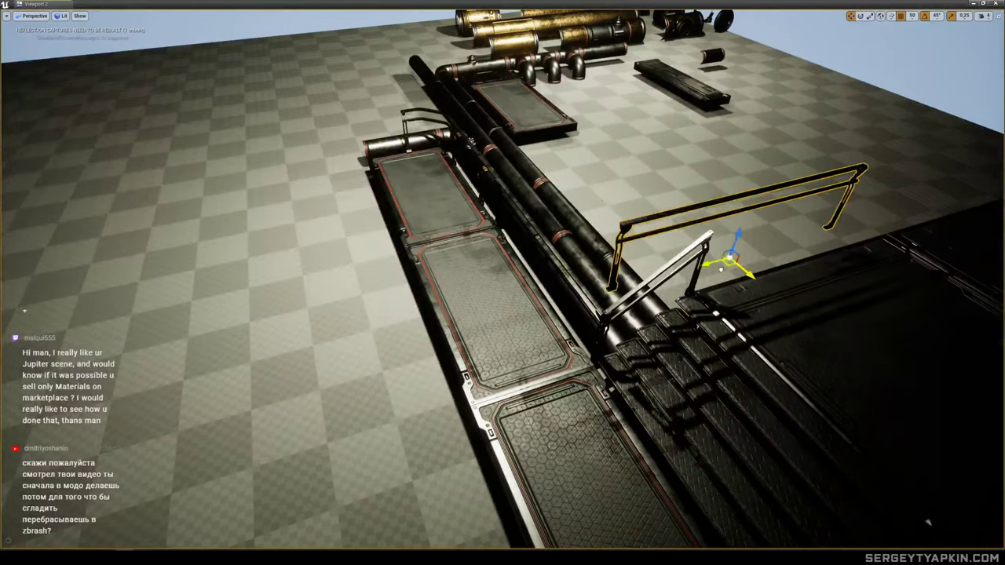
drag(720, 269, 820, 242)
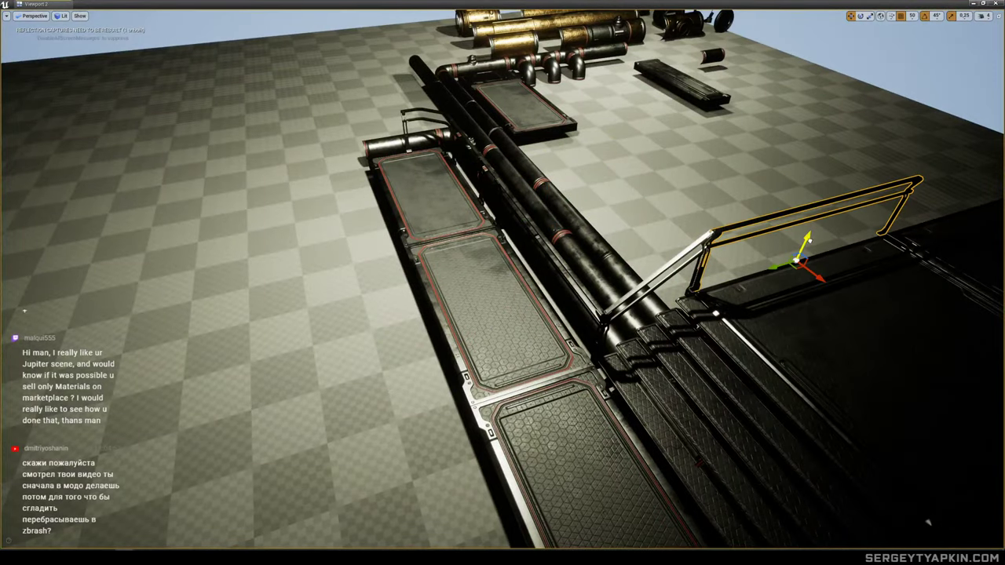
key(d)
right_drag(810, 241, 718, 172)
key(s)
Copy the square platform panel down beside the lower walkway, opposite the pipes, and place another copy next to it.
click(567, 337)
right_drag(567, 338, 644, 314)
key(a)
key(e)
key(w)
key(d)
key(a)
key(d)
key(s)
key(w)
key(s)
key(w)
key(d)
key(d)
key(a)
key(q)
key(e)
key(a)
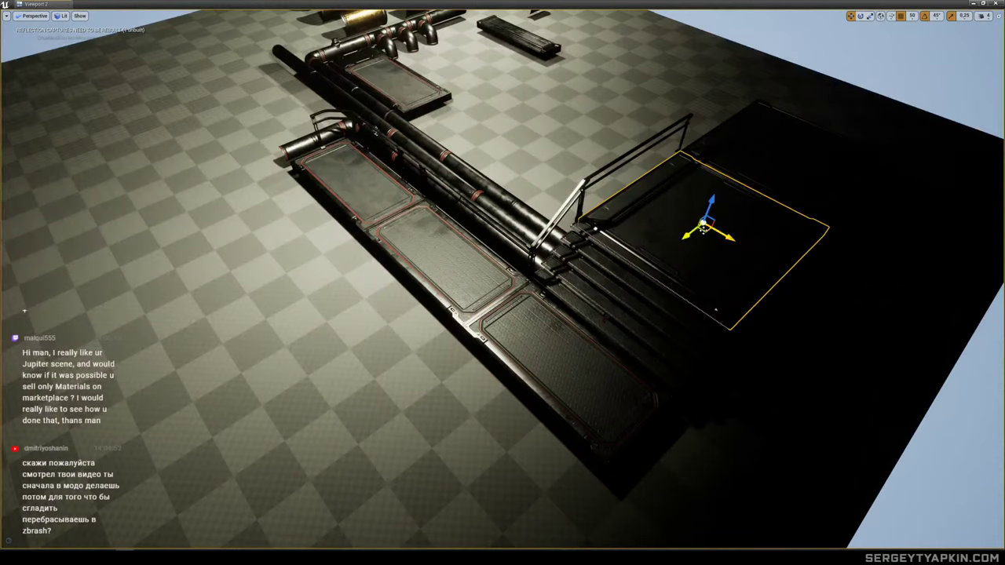
drag(705, 229, 384, 268)
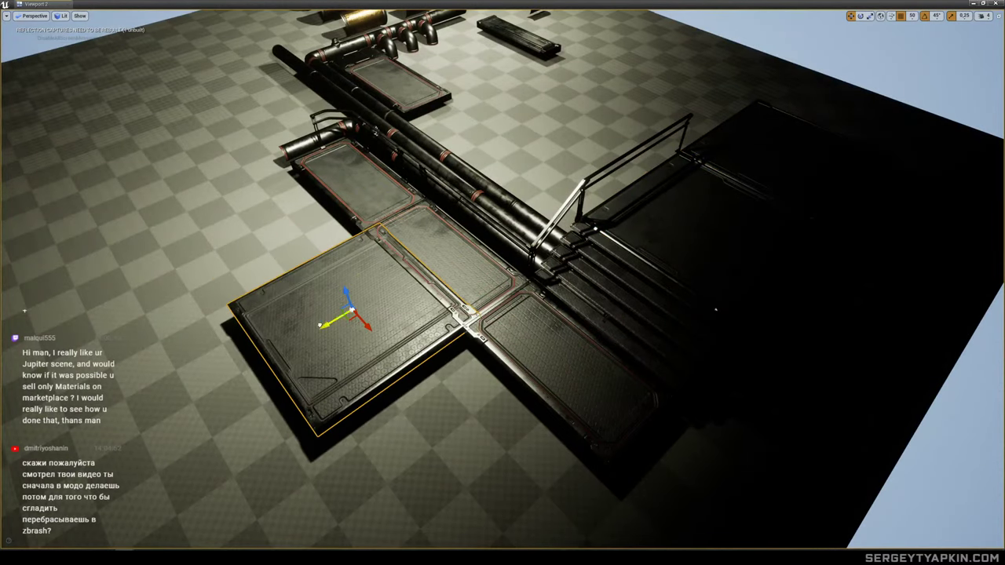
drag(346, 339, 457, 480)
Place a straight railing along the end edge of the outermost lower square panel, in line with the corner railing.
right_drag(445, 355, 432, 267)
key(w)
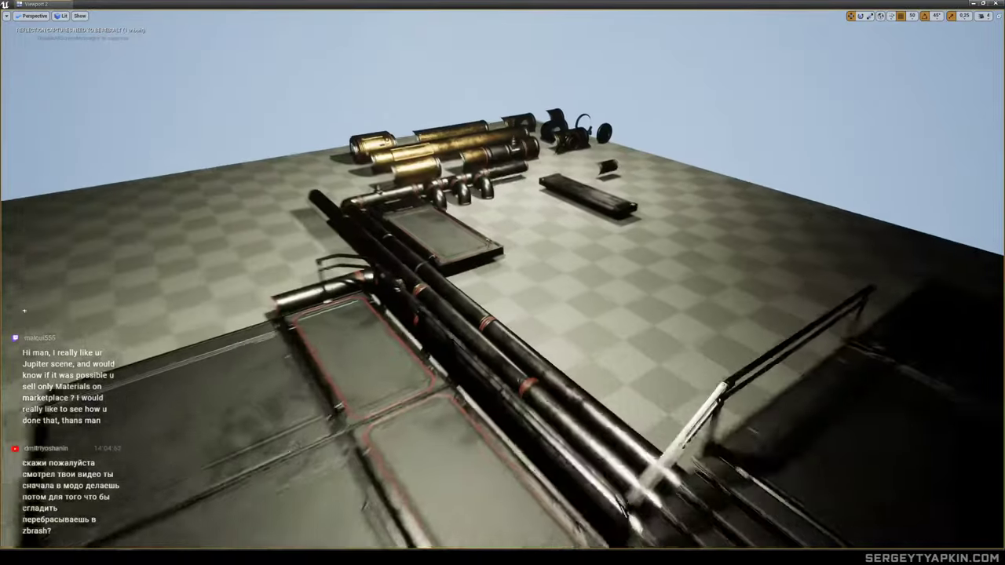
click(504, 405)
key(a)
right_drag(561, 358, 589, 416)
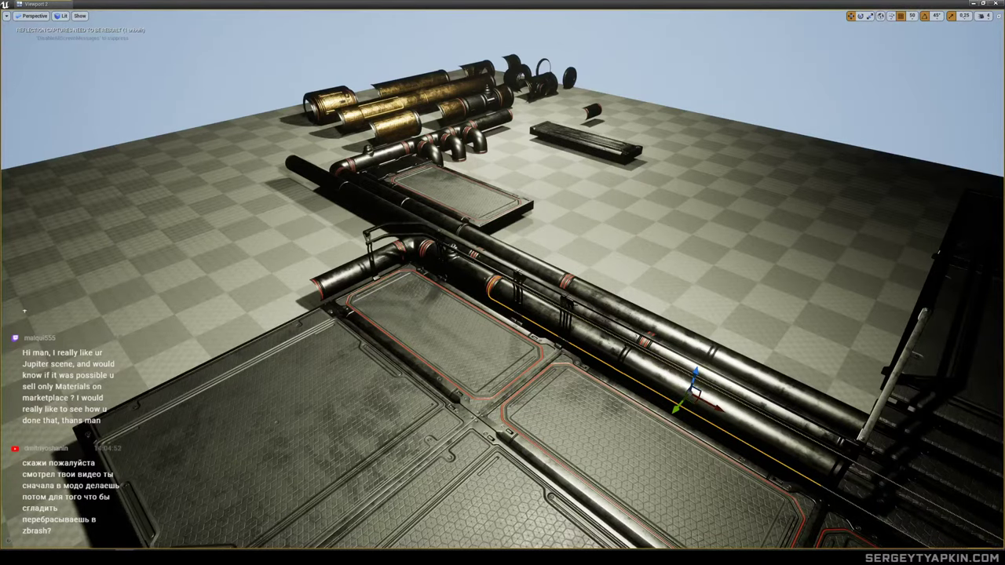
key(Delete)
click(706, 368)
right_drag(706, 367, 660, 428)
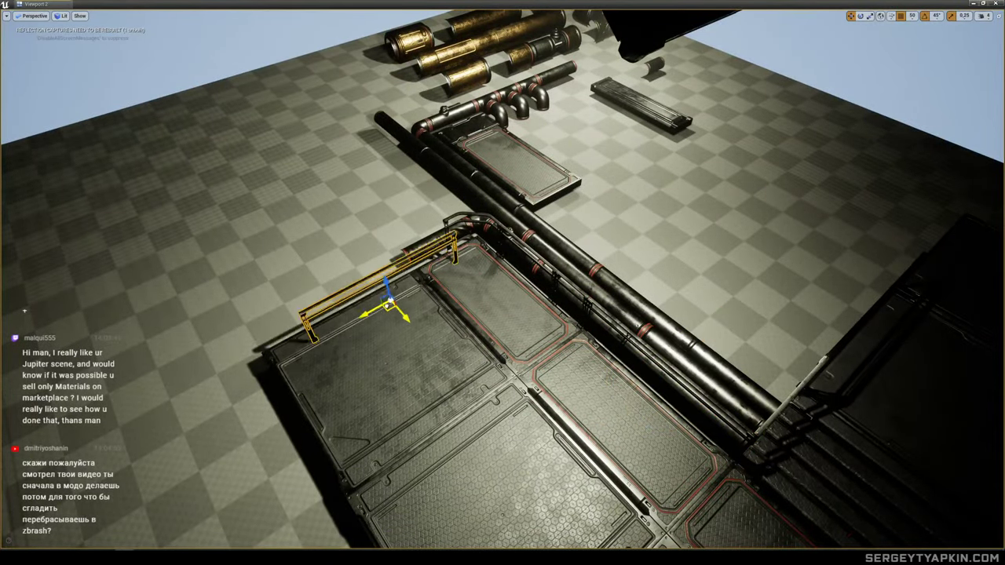
Select the work floor tiles, set the movement grid snap to 100, and lower the floor below the assembled structure.
right_drag(23, 311, 23, 311)
click(534, 337)
mouse_move(534, 337)
right_down()
mouse_move(503, 338)
mouse_move(534, 337)
right_up()
right_drag(23, 311, 24, 311)
right_drag(544, 311, 23, 311)
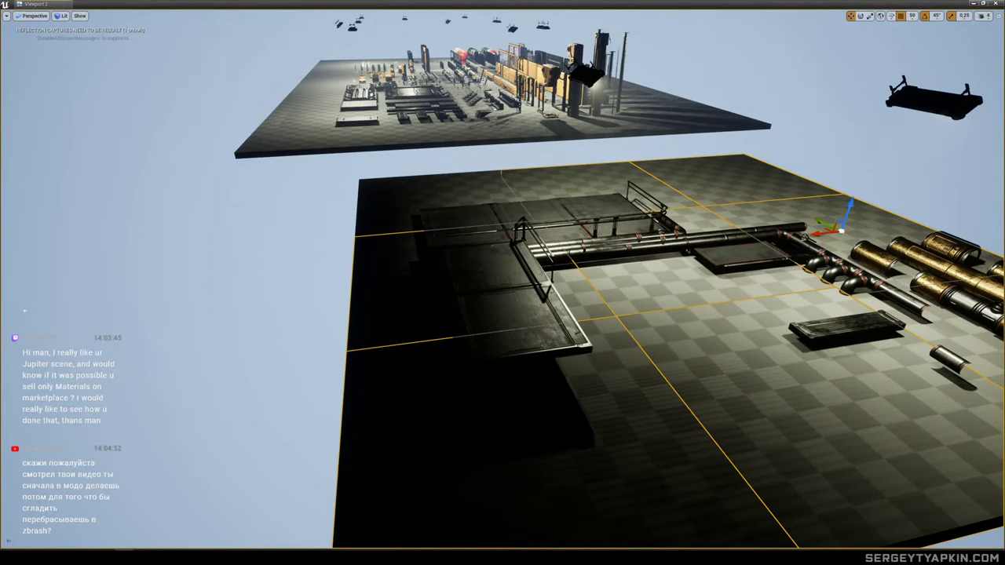
right_drag(23, 311, 24, 311)
click(912, 15)
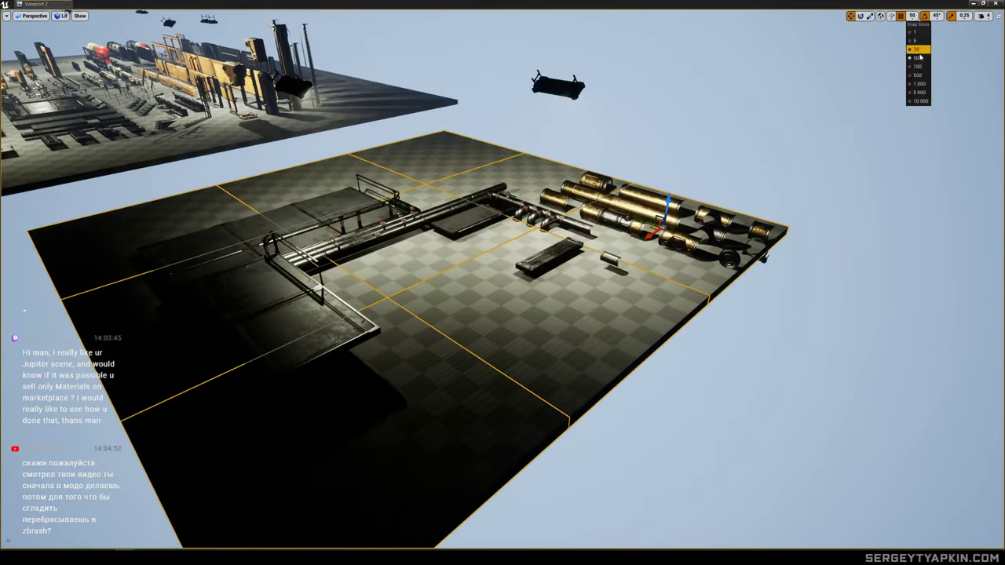
click(916, 69)
right_drag(24, 311, 24, 311)
right_drag(653, 240, 540, 326)
Copy a long pipe, rotate it 90 degrees, and align it with the short pipe's open end beneath the end railing, using a grid snap of 50.
click(443, 198)
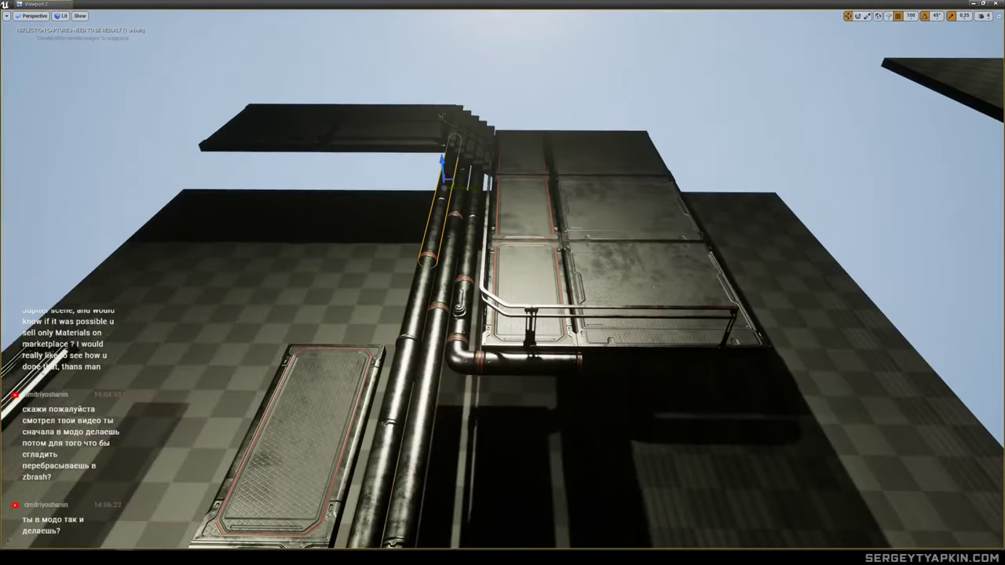
right_drag(440, 204, 440, 204)
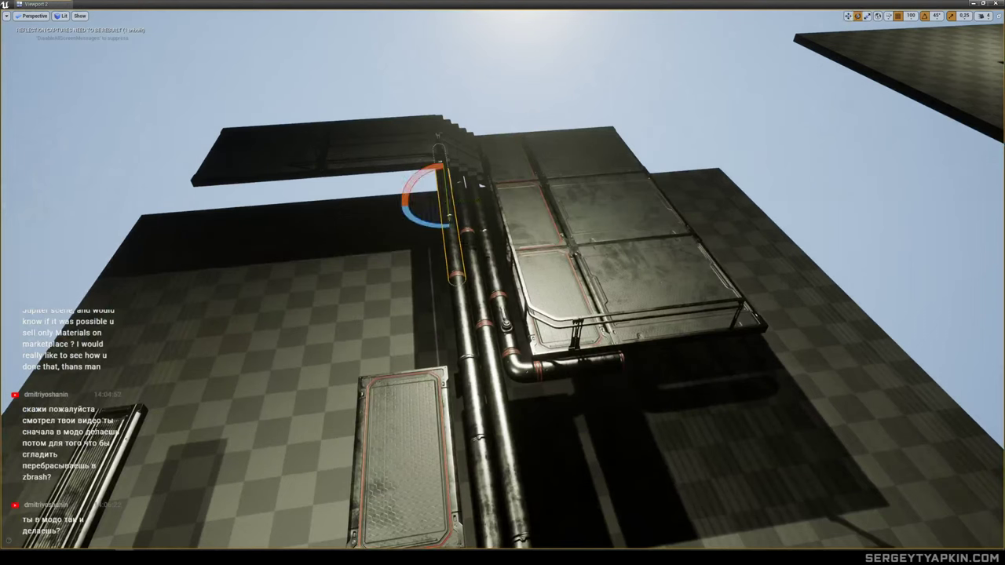
drag(426, 228, 433, 222)
key(w)
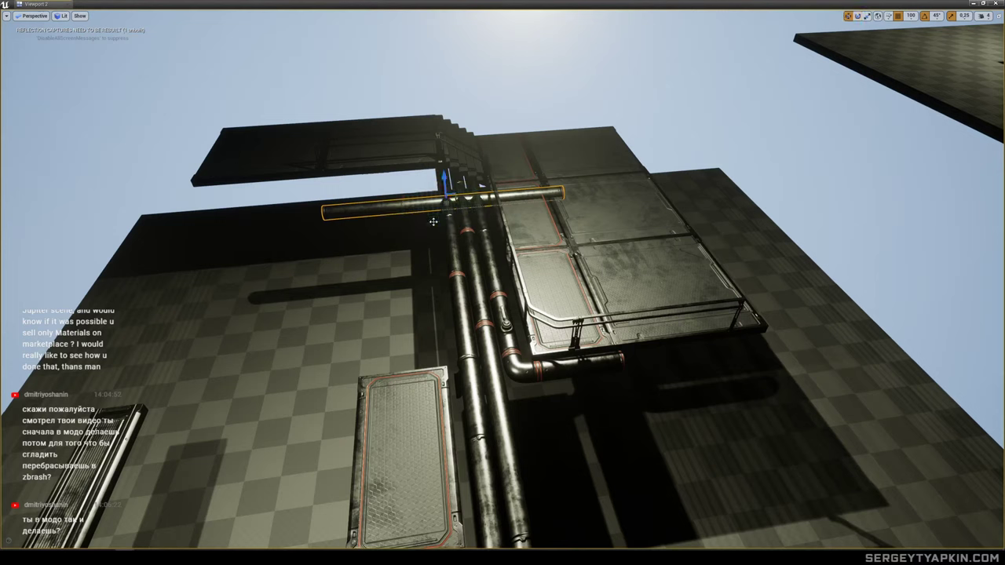
drag(442, 189, 782, 352)
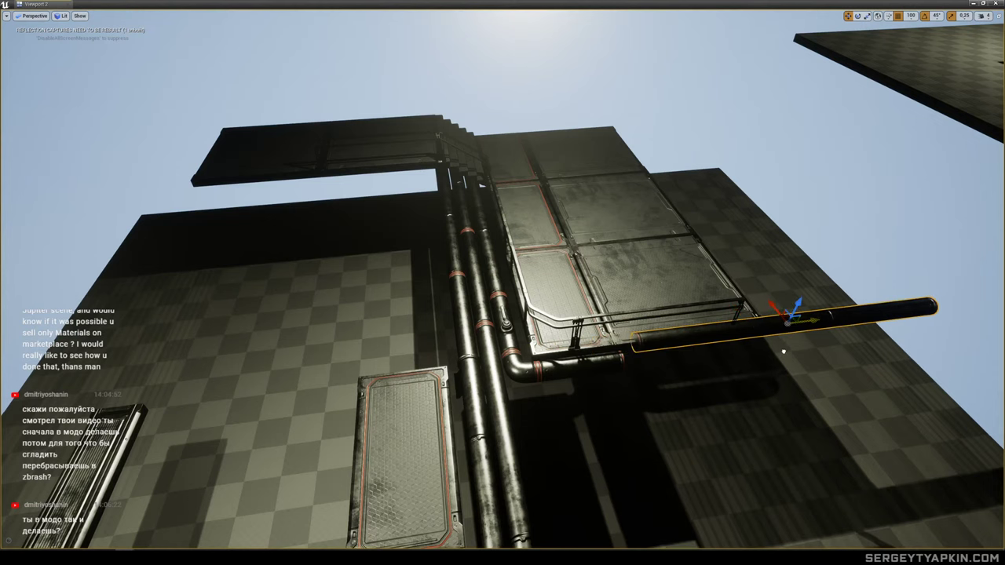
click(910, 16)
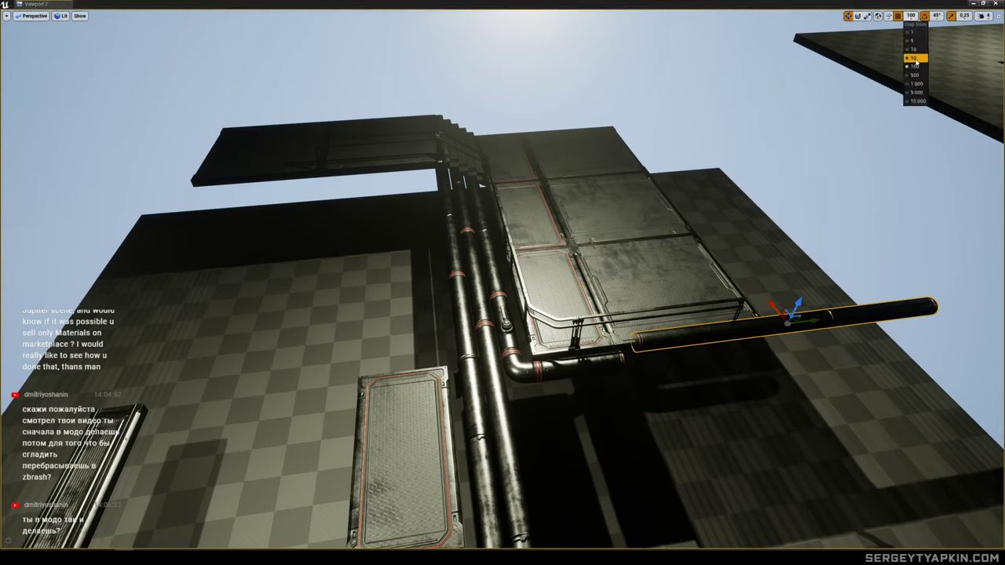
click(914, 58)
drag(772, 303, 765, 337)
Delete the long pipe running past the separate floor panel, together with the elbow and valve pieces at its end.
right_drag(780, 340, 516, 325)
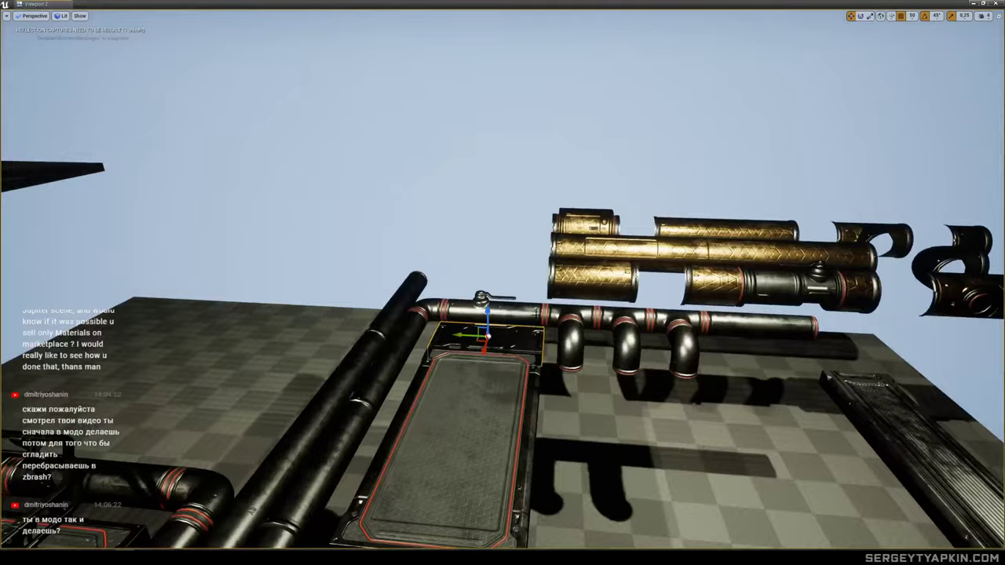
right_drag(606, 310, 662, 303)
click(758, 281)
right_drag(757, 281, 687, 279)
right_drag(448, 314, 718, 285)
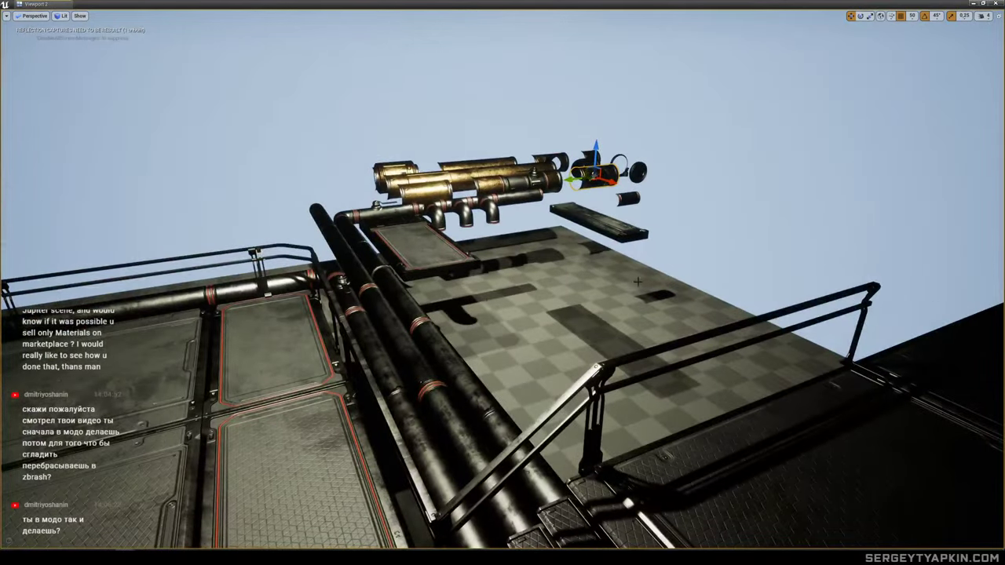
right_drag(336, 242, 231, 239)
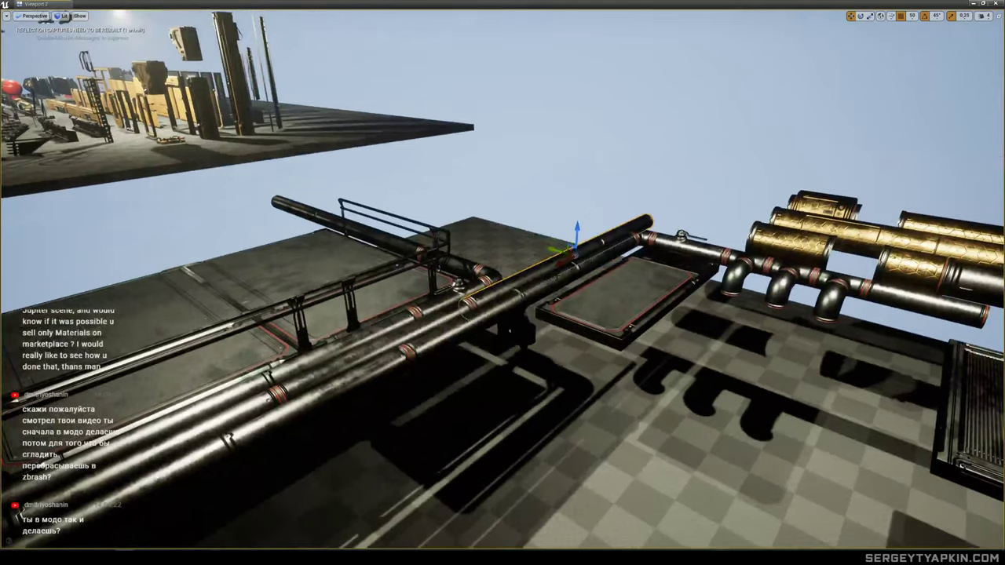
click(470, 321)
right_drag(470, 321, 433, 338)
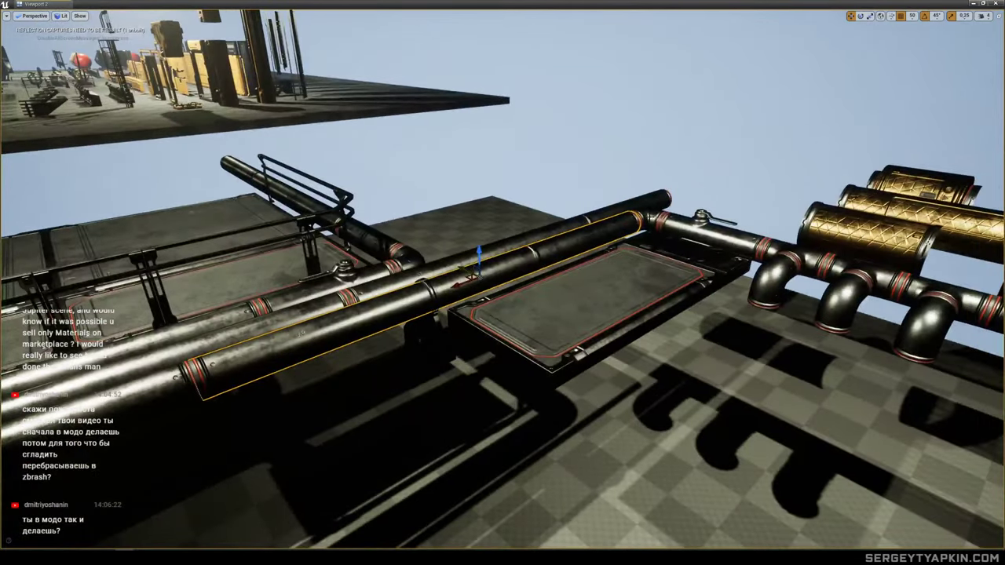
right_drag(300, 333, 259, 332)
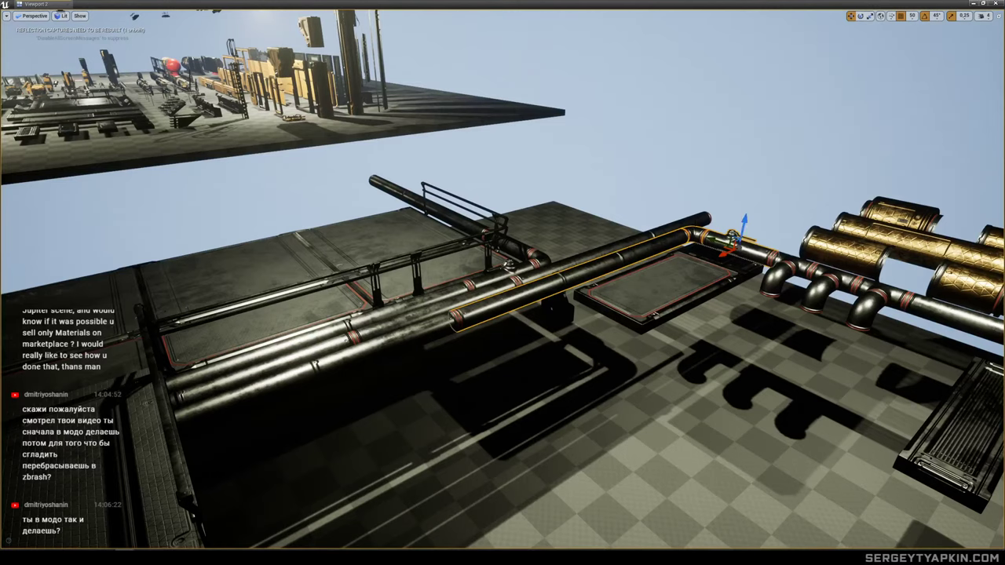
key(Delete)
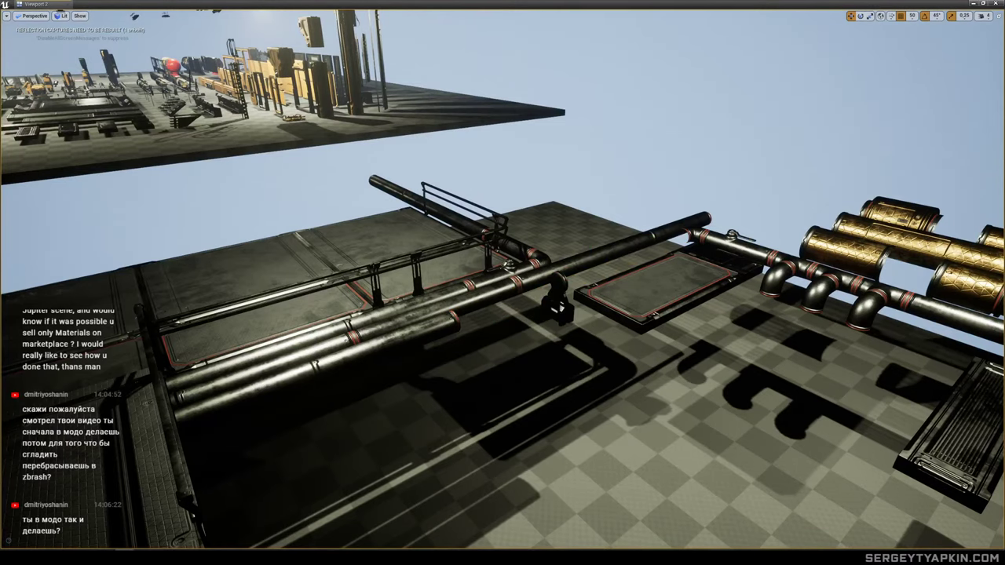
Copy the corner pipe elbow onto the open end of the shortened pipe run and rotate it to point downward.
click(539, 256)
right_drag(539, 256, 485, 268)
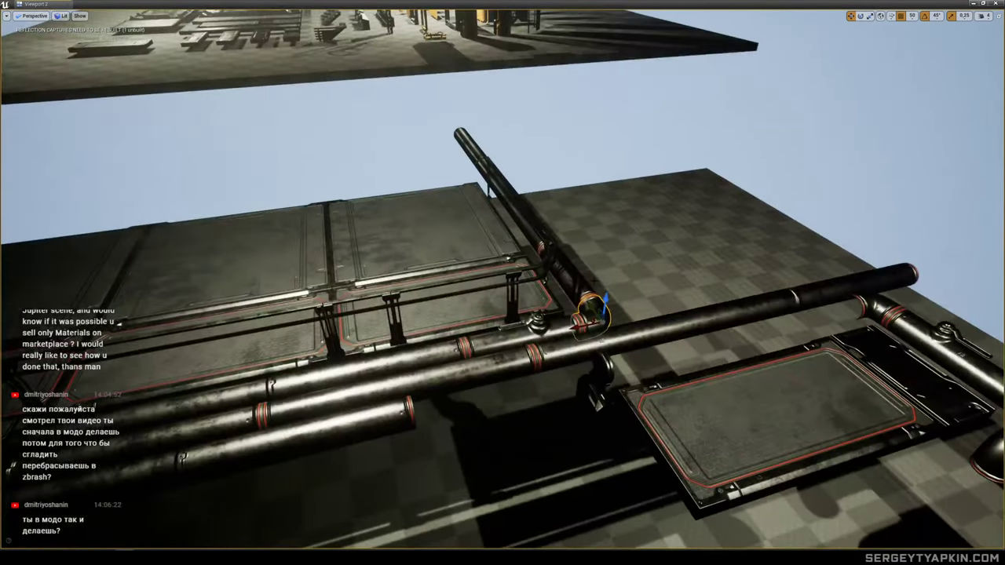
drag(574, 325, 397, 387)
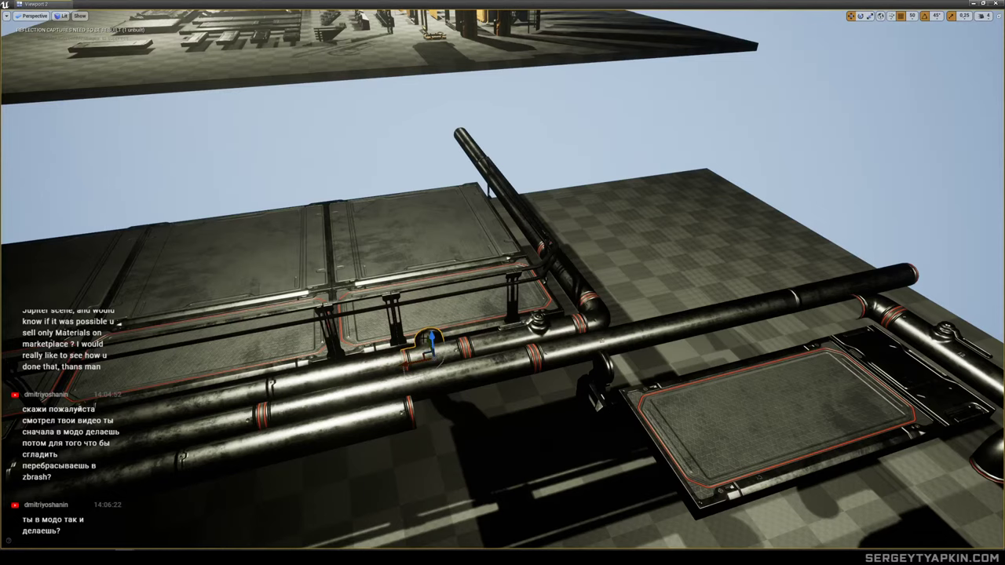
drag(427, 342, 448, 396)
key(e)
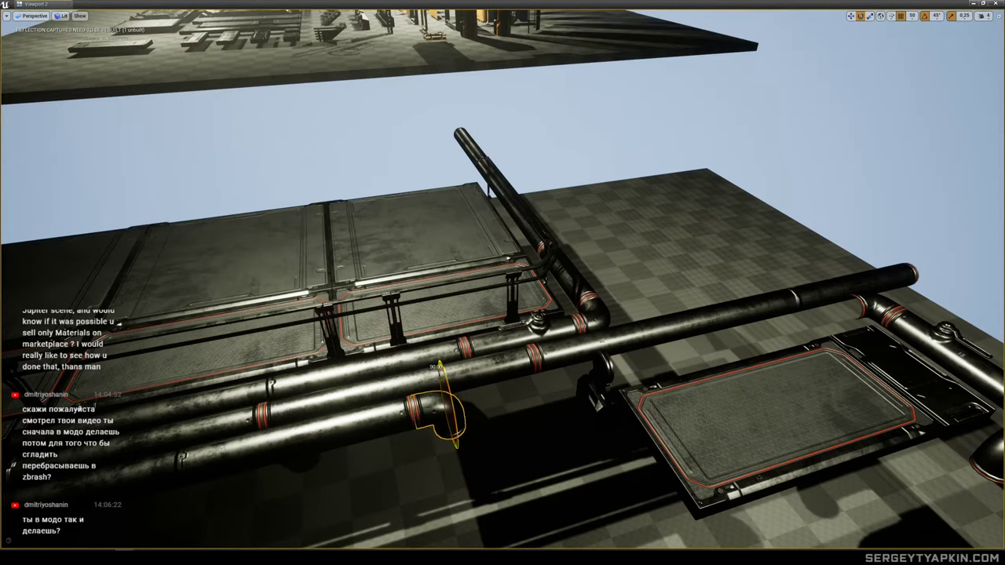
right_drag(449, 397, 451, 373)
key(w)
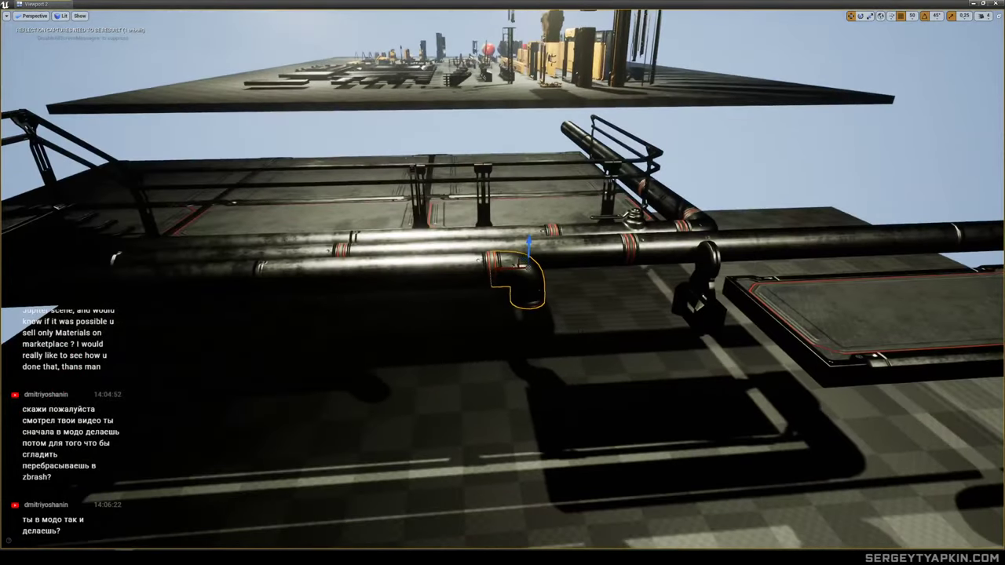
Duplicate the elbow directly below the first one and turn its outlet outward, away from the stairs.
alt+drag(521, 233, 529, 309)
key(w)
right_drag(528, 310, 656, 307)
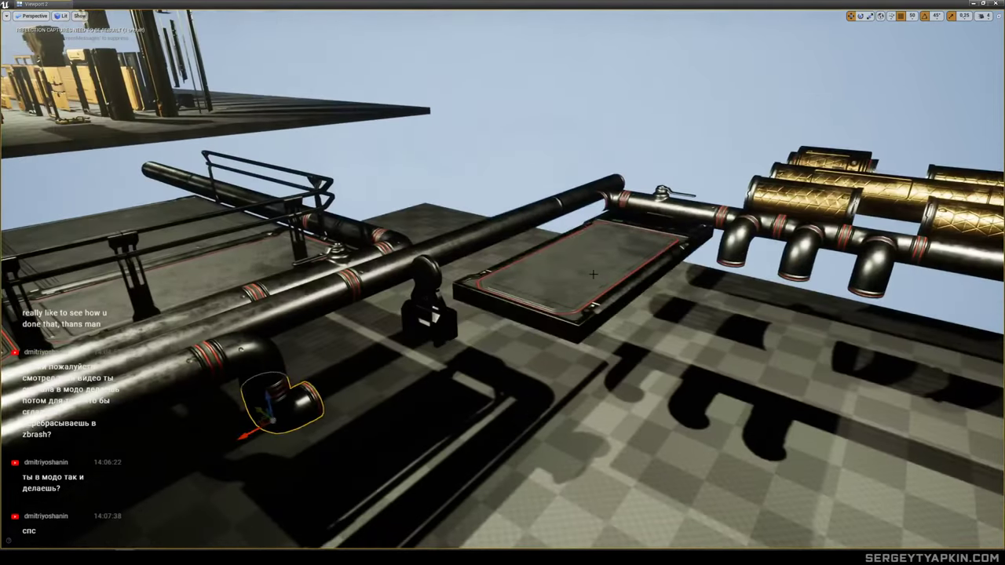
Remove the pipe support bracket standing between the new elbows and the separate floor panel.
click(601, 258)
right_drag(586, 234, 581, 255)
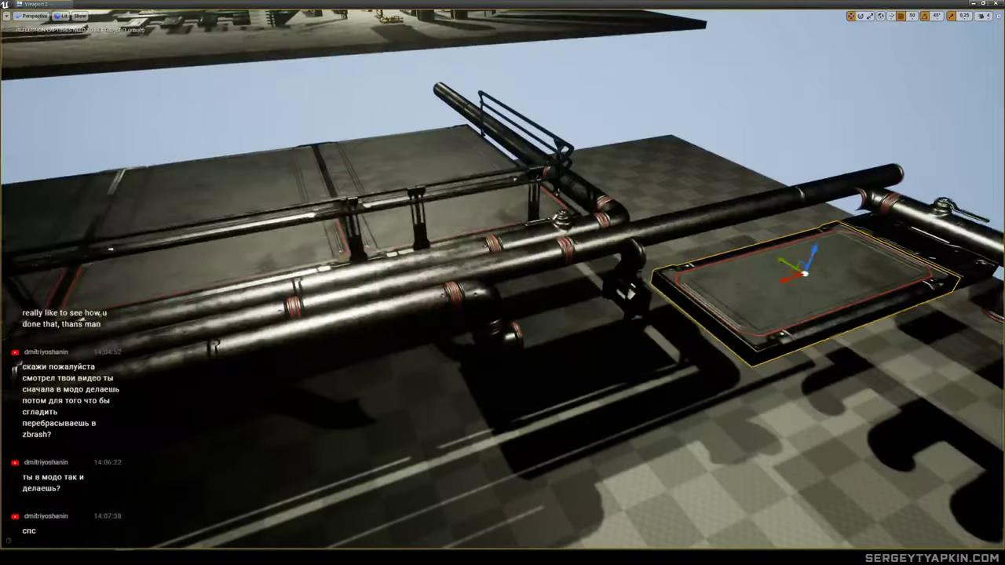
click(628, 292)
key(e)
drag(652, 232, 620, 342)
right_drag(502, 330, 593, 279)
click(495, 302)
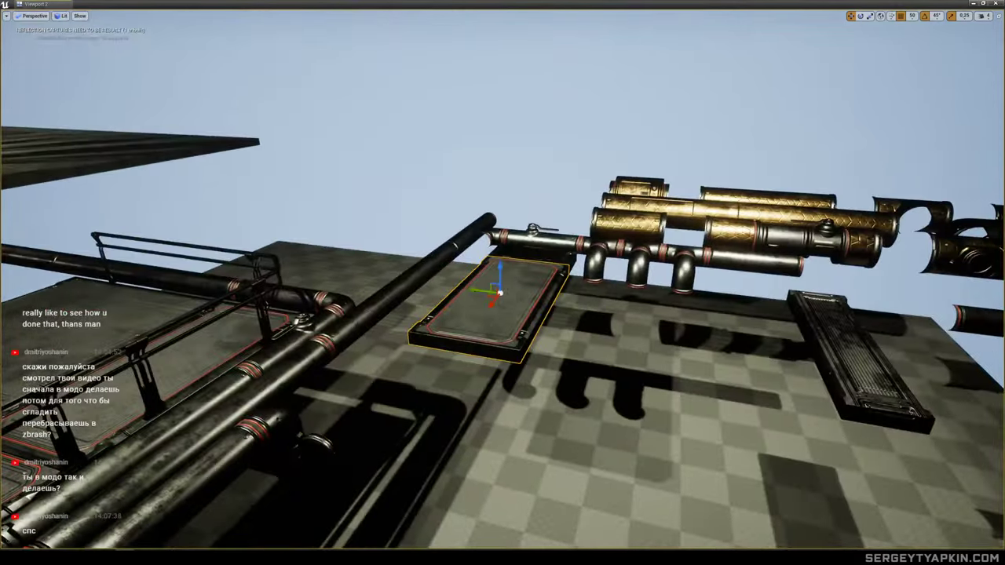
ctrl+click(540, 256)
right_drag(540, 256, 354, 282)
mouse_move(487, 297)
right_down()
mouse_move(518, 293)
mouse_move(507, 299)
right_up()
click(696, 281)
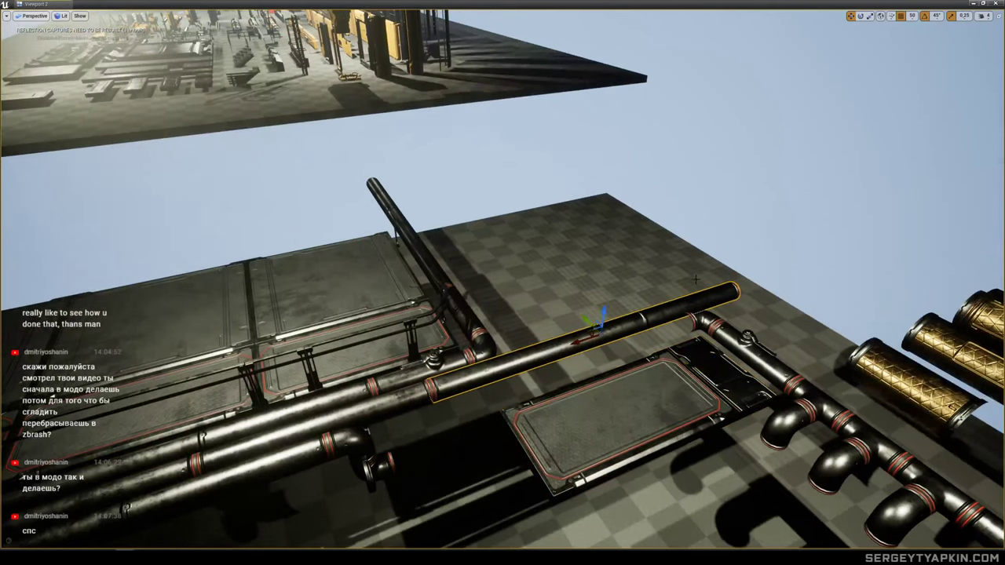
click(480, 322)
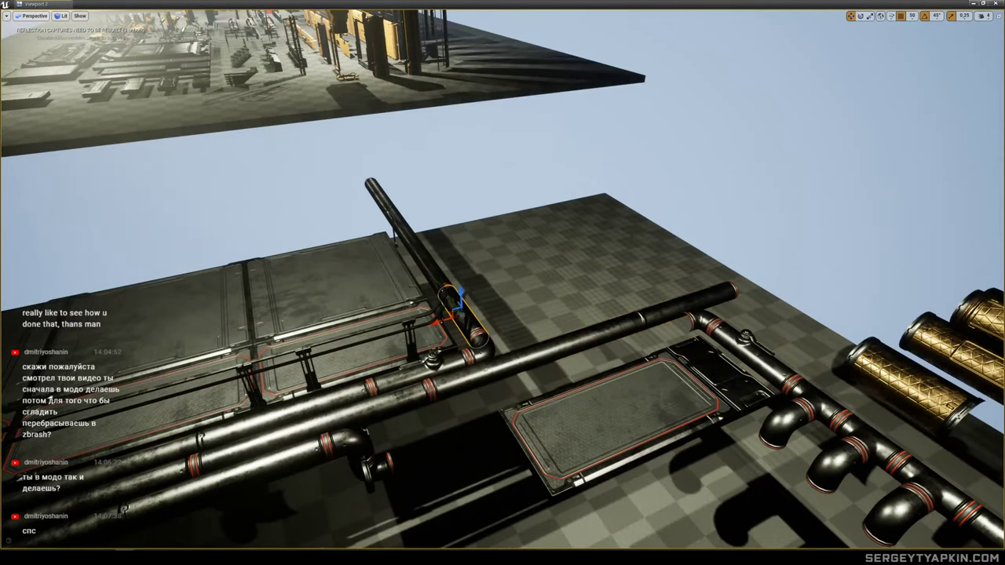
Copy a straight segment of the middle pipe run, lower it, and attach it to the outlet of the lower elbow.
click(559, 348)
key(f)
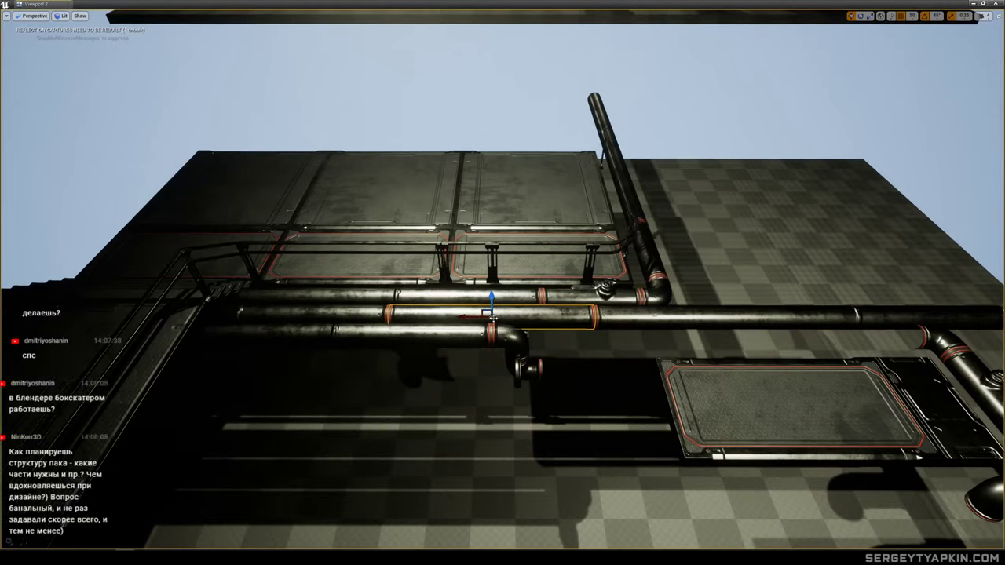
drag(477, 330, 634, 330)
right_drag(634, 317, 757, 303)
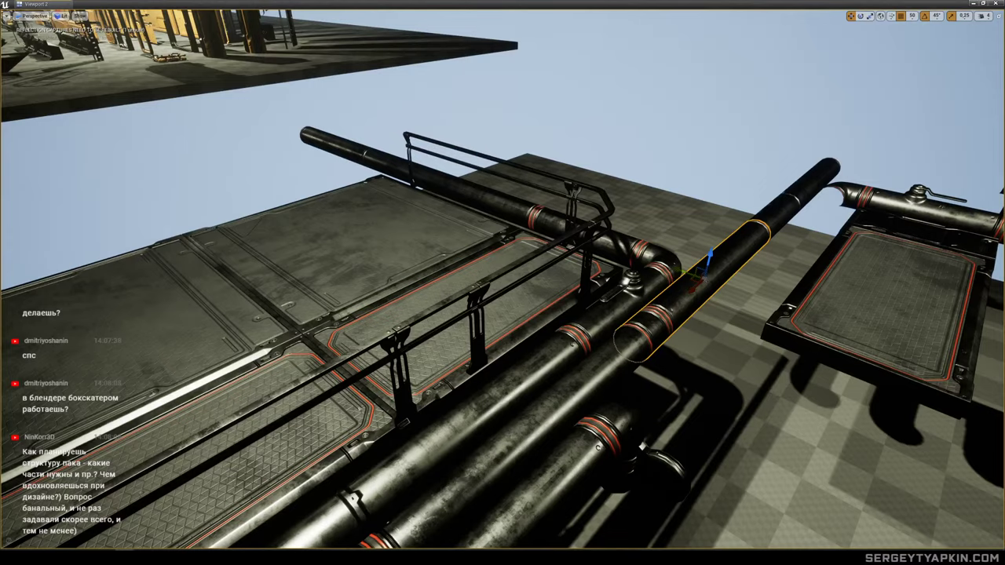
drag(683, 272, 758, 297)
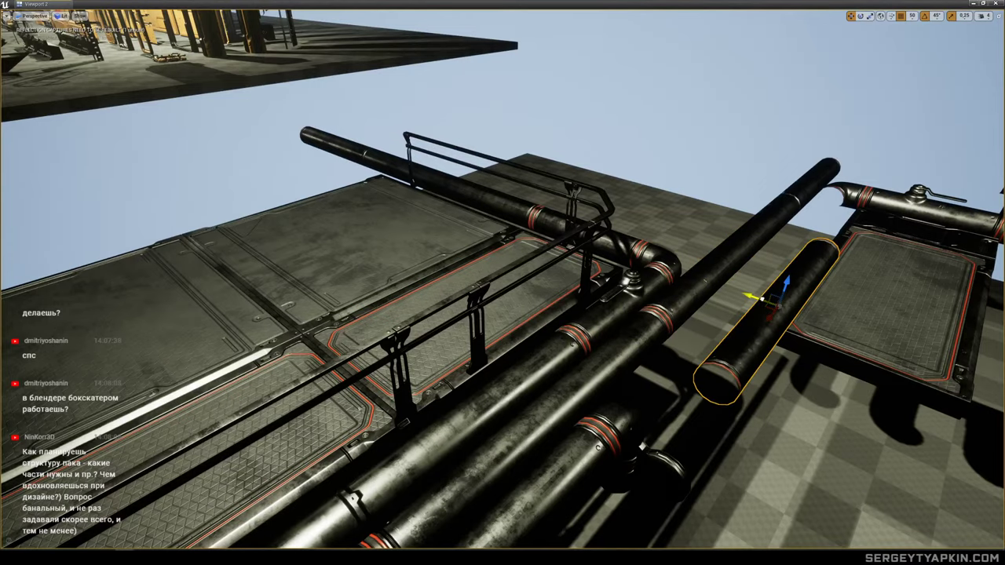
right_drag(759, 297, 667, 288)
drag(799, 255, 789, 317)
drag(750, 355, 713, 358)
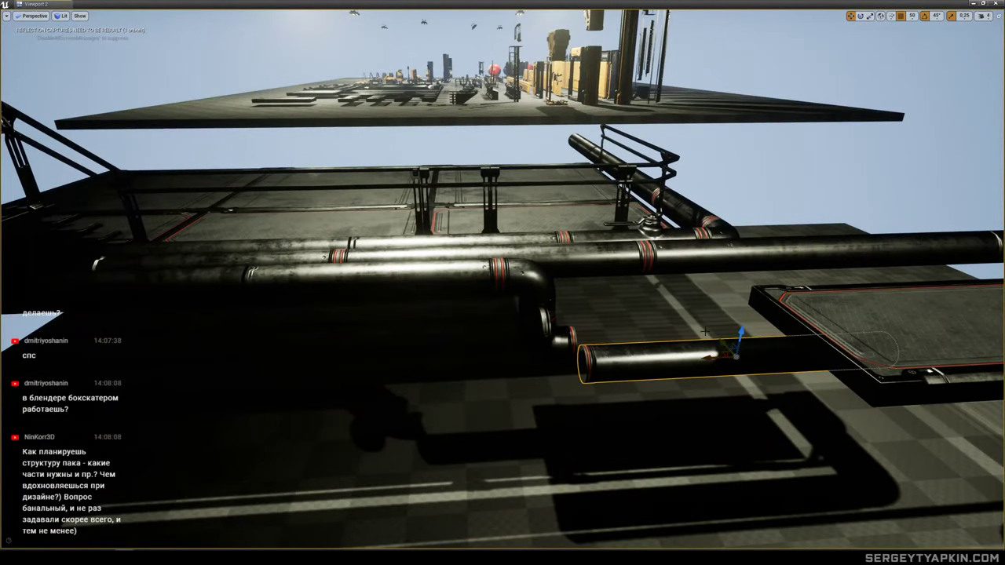
right_drag(712, 358, 757, 361)
drag(612, 297, 580, 279)
right_drag(580, 279, 674, 274)
Lower the separate floor panel and bring its dark end section down to the same level.
click(603, 236)
drag(579, 203, 577, 270)
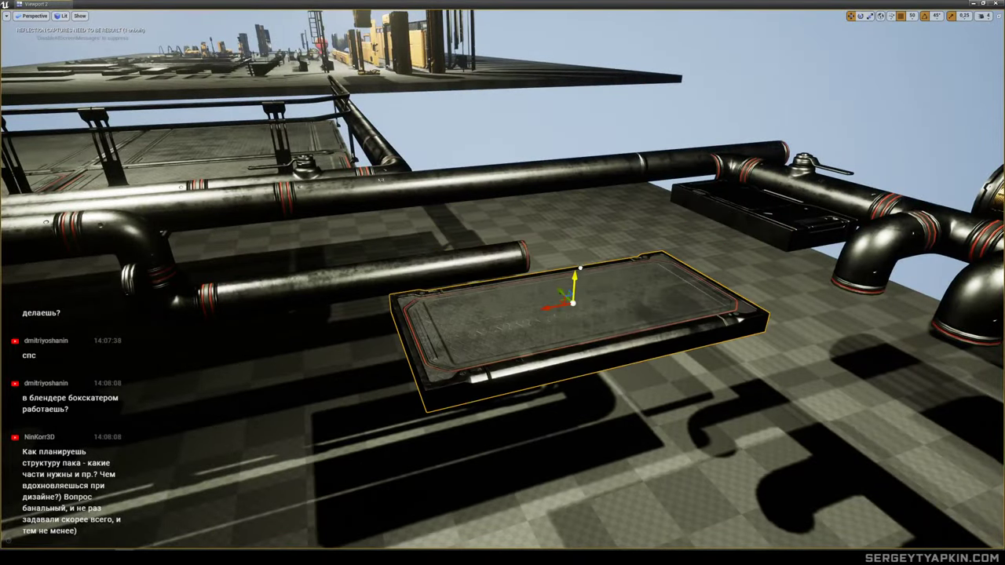
right_drag(577, 273, 631, 302)
drag(619, 256, 609, 306)
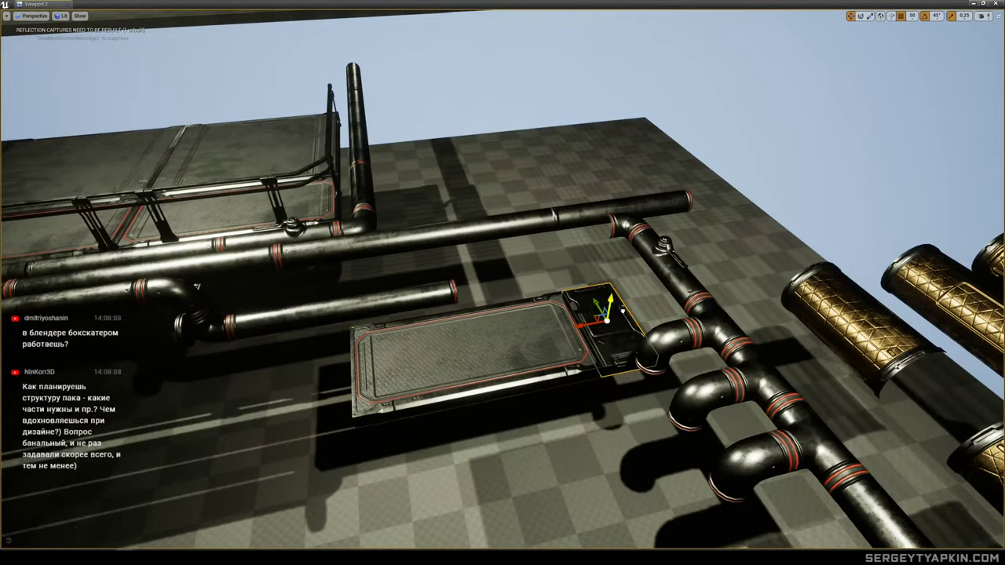
Rotate the elbow at the end of the valve pipe 90 degrees so its outlet points downward.
right_drag(610, 306, 585, 298)
click(732, 239)
key(e)
key(f)
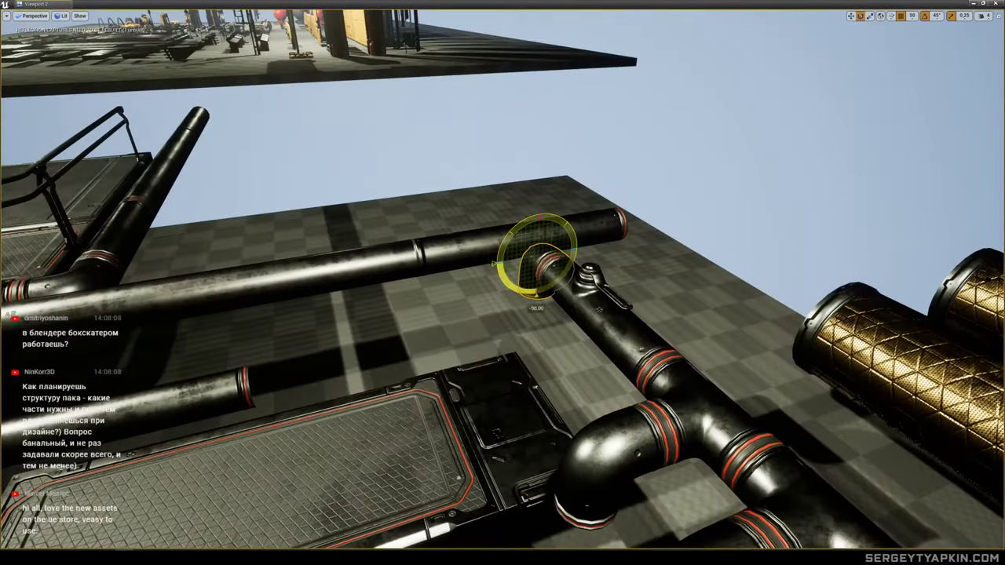
right_click(573, 228)
alt+drag(552, 235, 589, 212)
Position a support bracket at the start of the lower straight pipe and copy it to the pipe's far end.
right_drag(549, 238, 472, 228)
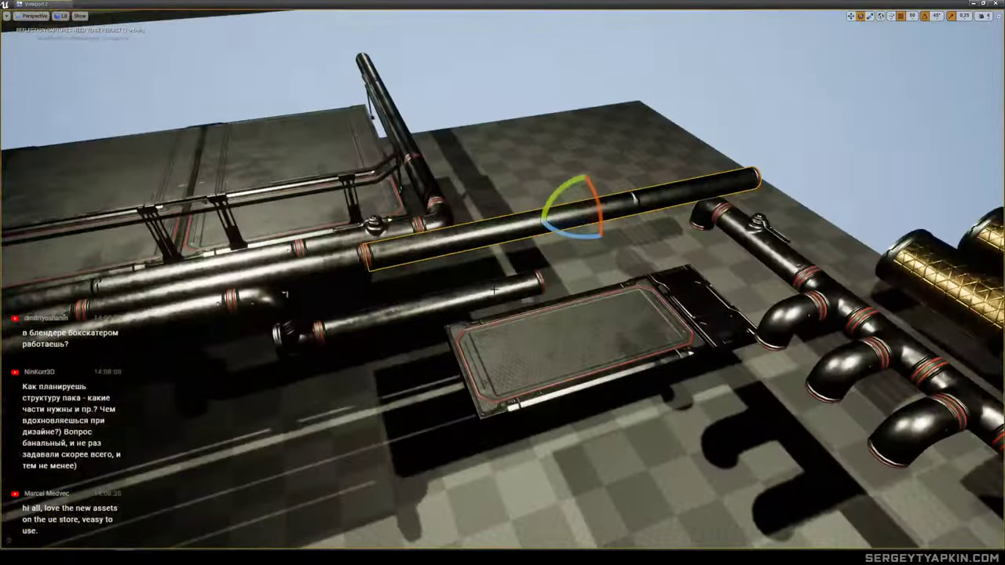
click(489, 290)
click(286, 336)
right_drag(285, 336, 219, 299)
key(w)
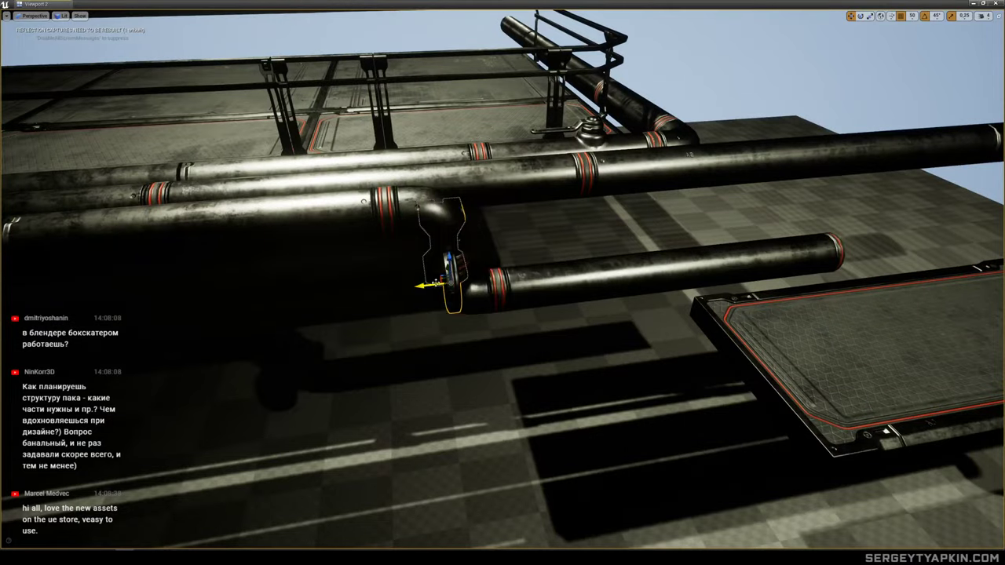
right_drag(504, 280, 595, 285)
drag(532, 354, 501, 333)
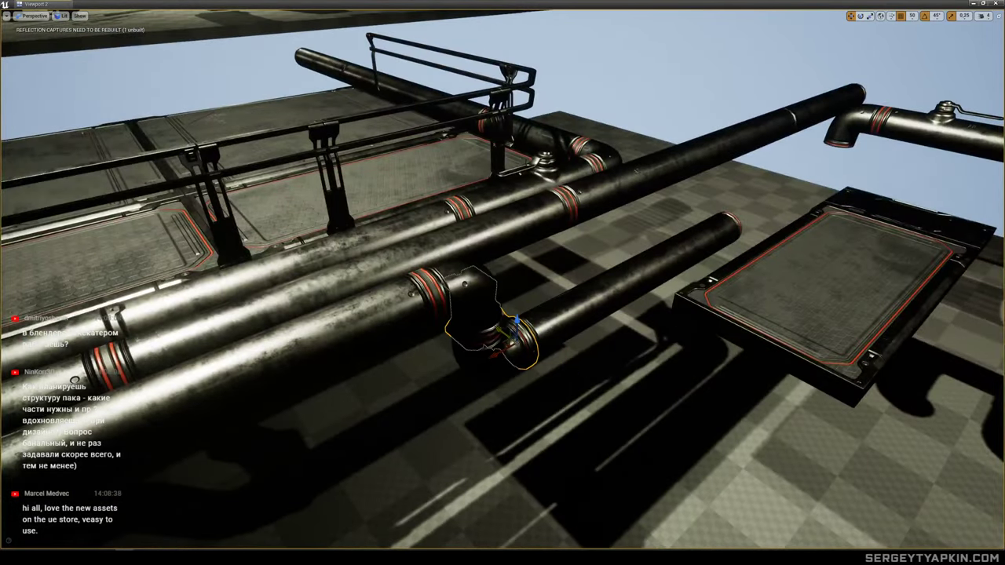
right_drag(501, 332, 571, 319)
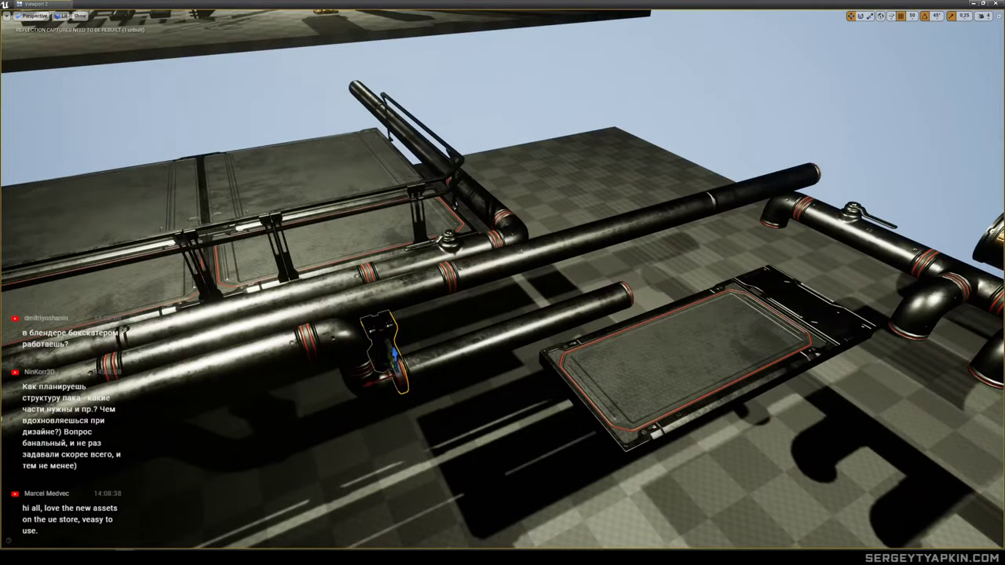
drag(378, 379, 418, 366)
right_drag(611, 301, 750, 255)
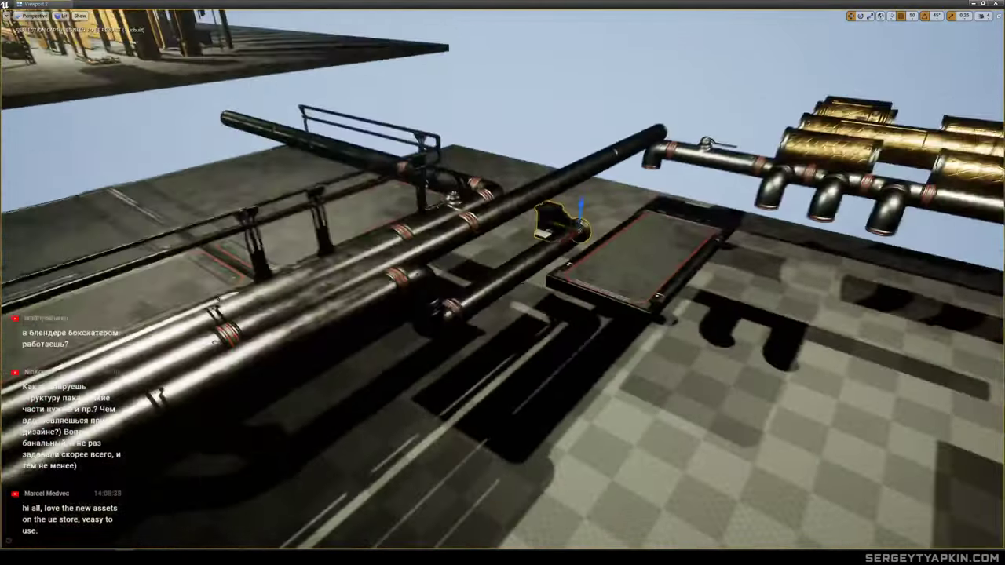
Duplicate the lower elbow, turn it to lie horizontally facing outward, and attach it to the elbow's outlet.
click(448, 308)
mouse_move(457, 293)
right_down()
mouse_move(444, 292)
mouse_move(475, 302)
mouse_move(463, 294)
right_up()
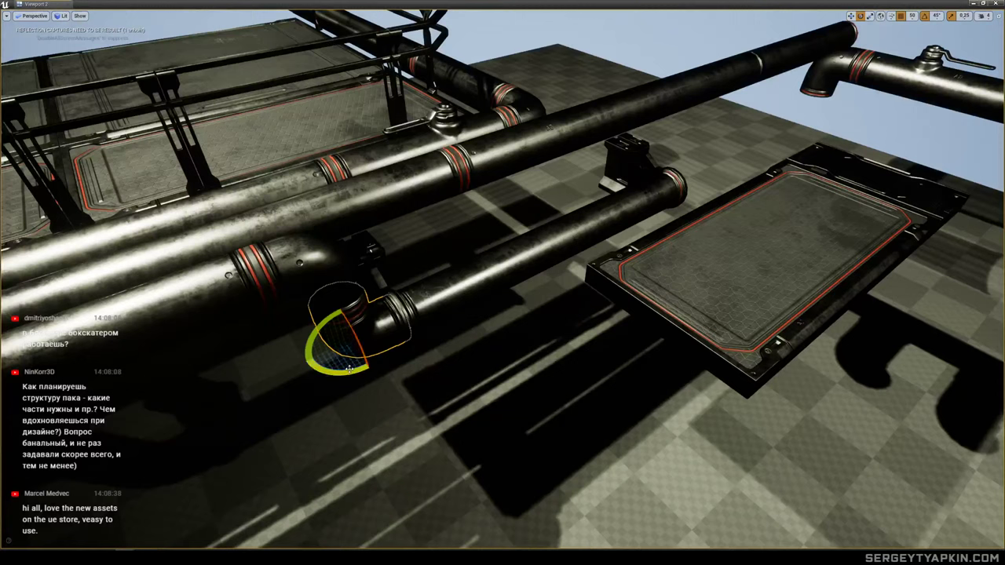
drag(338, 373, 361, 372)
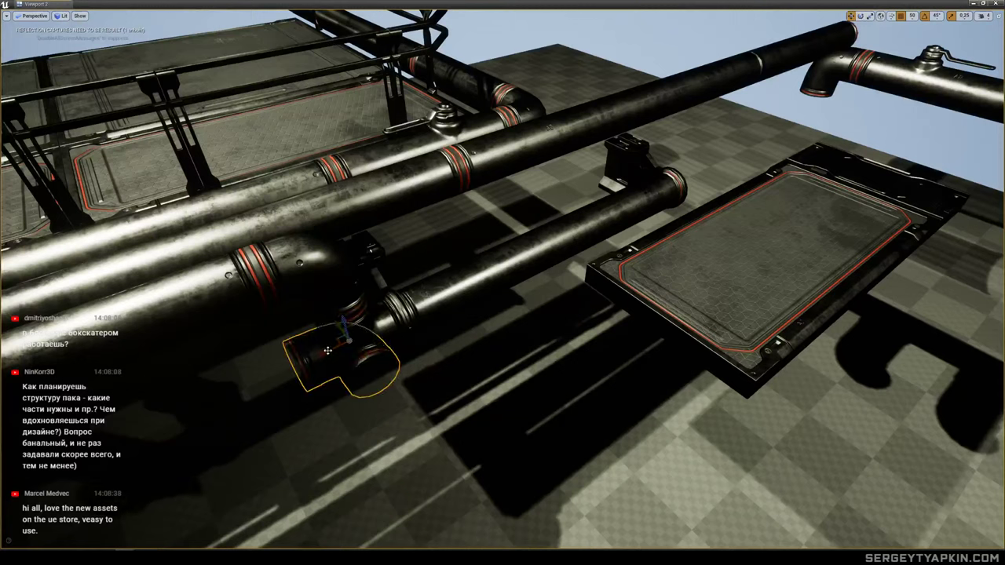
drag(327, 350, 439, 311)
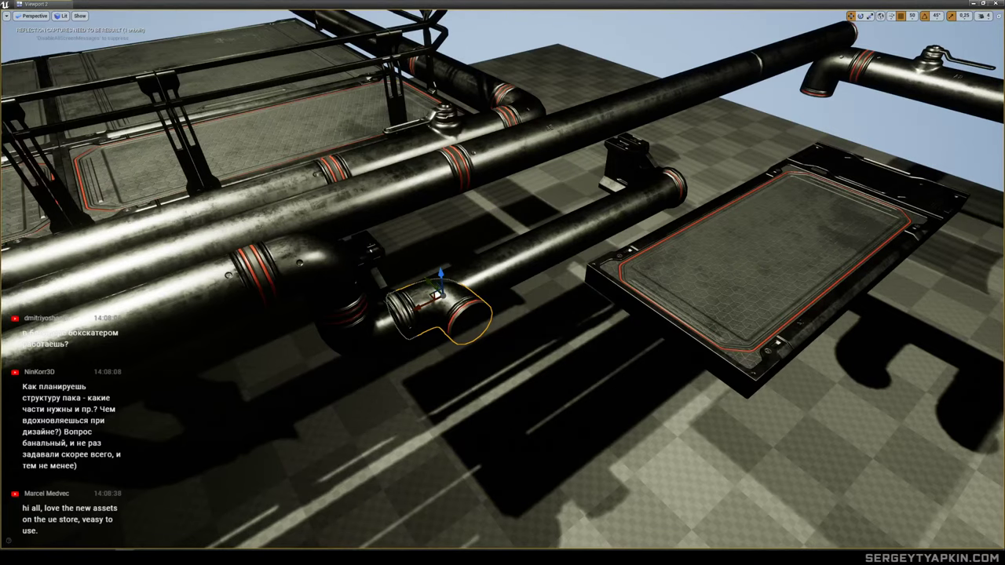
Move the lower straight pipe together with both support brackets outward over the floor panel, just clear of the new elbow.
click(521, 254)
right_drag(521, 254, 573, 295)
ctrl+click(560, 272)
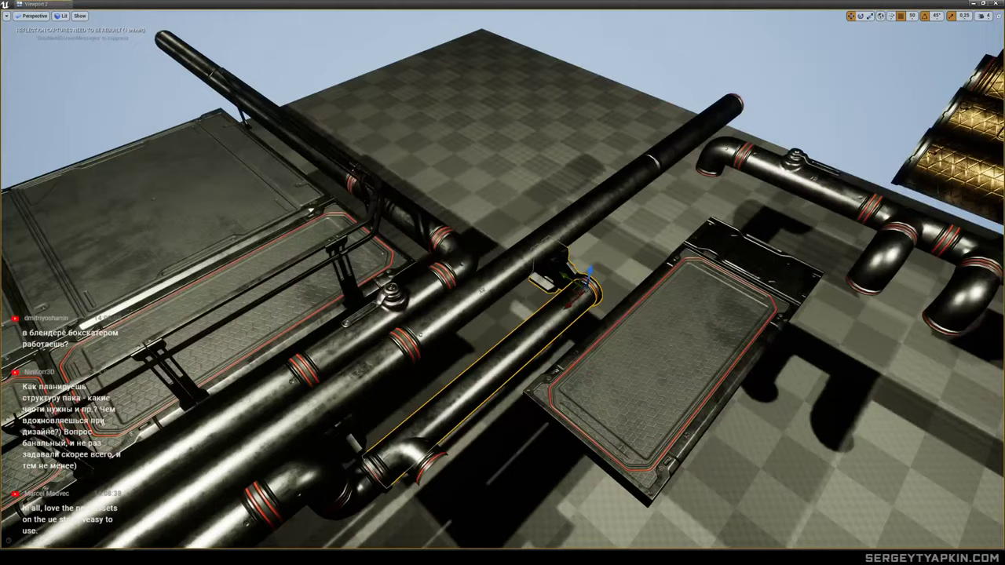
ctrl+click(346, 435)
key(f)
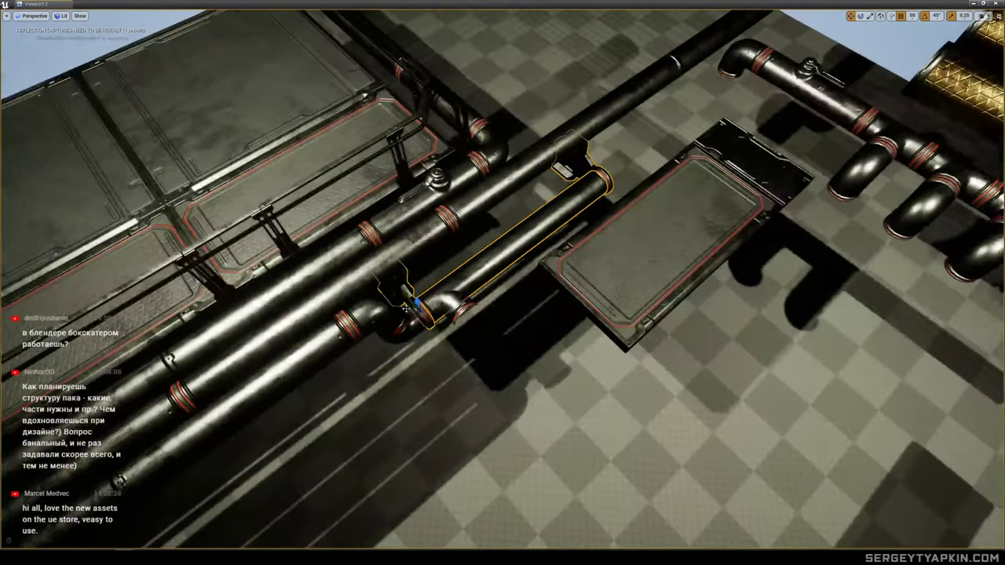
drag(409, 310, 516, 300)
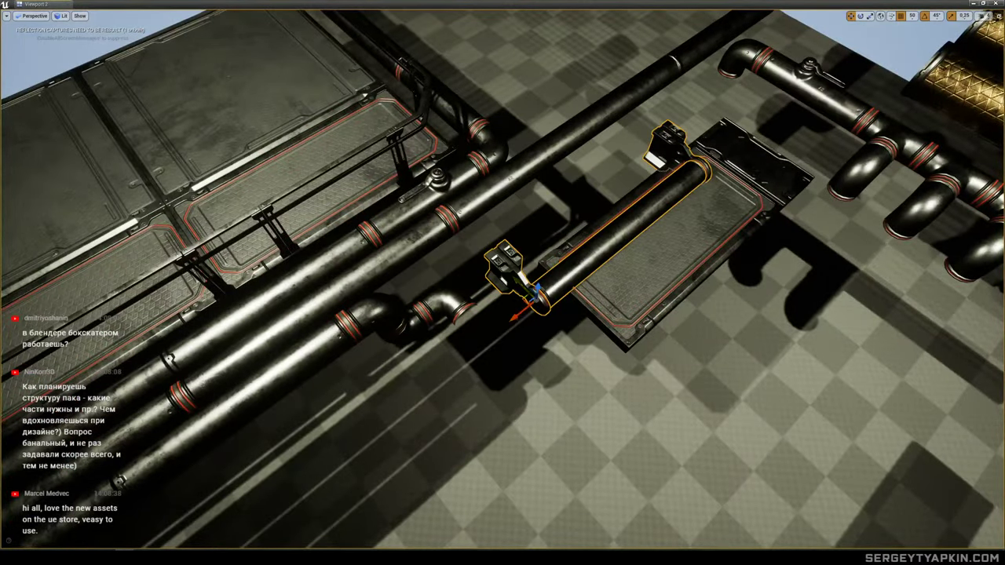
right_drag(516, 300, 440, 289)
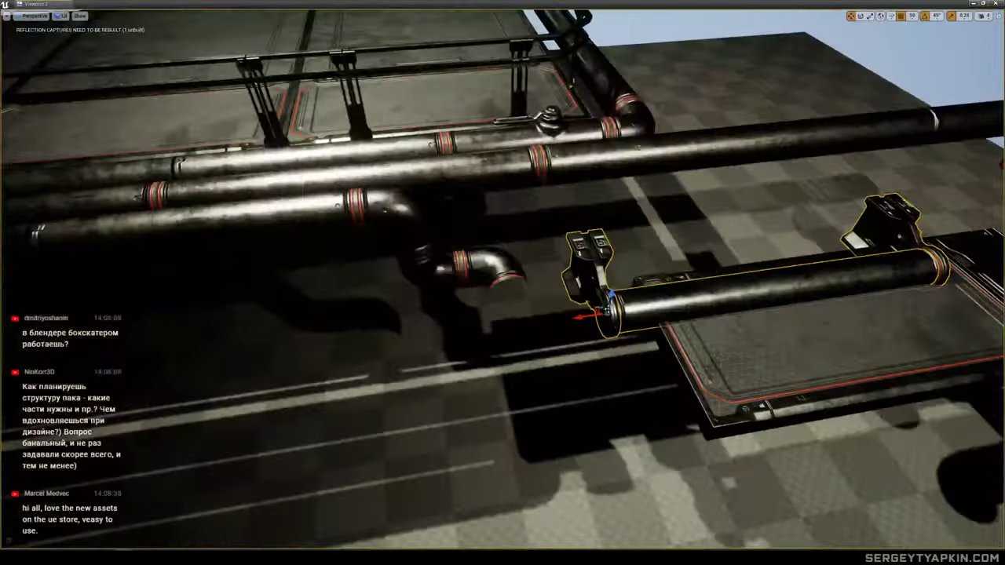
drag(562, 319, 520, 322)
Duplicate the horizontal elbow, reverse its direction, and use it to join the first one to the offset straight pipe.
click(493, 265)
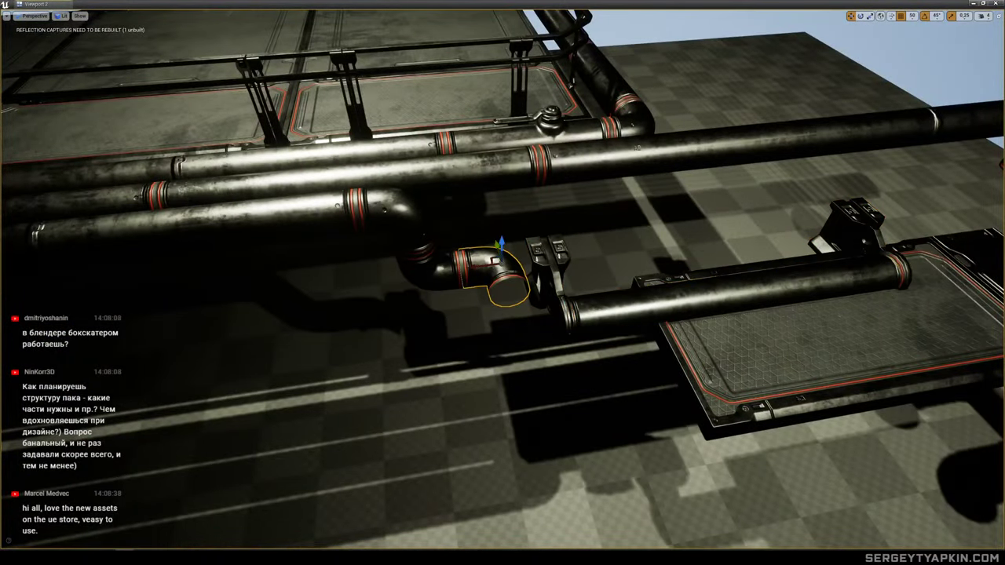
right_drag(493, 265, 503, 283)
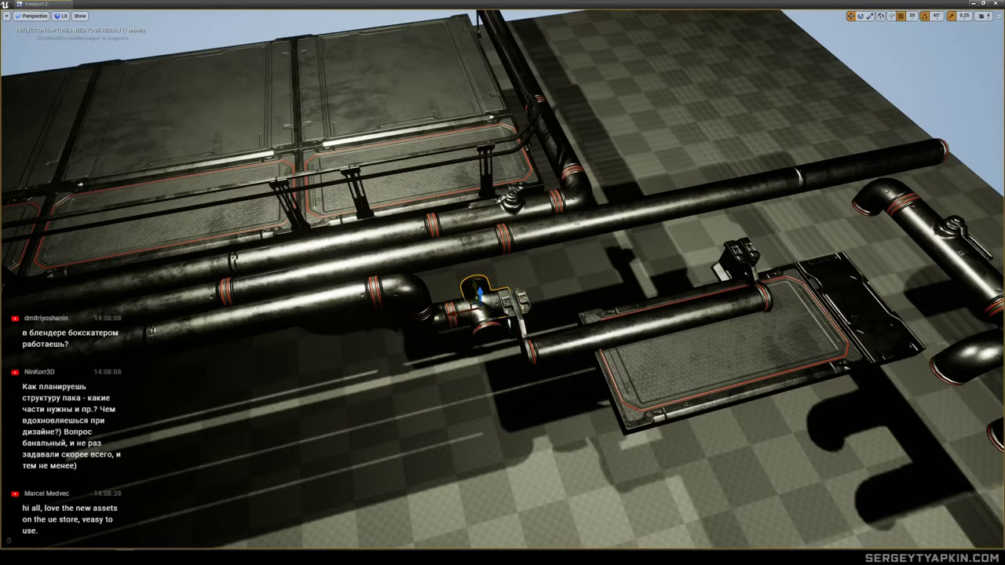
drag(473, 281, 496, 361)
Copy a tee piece from the branching pipe manifold and place it beside the horizontal elbows, oriented to fit their run.
right_drag(496, 361, 659, 206)
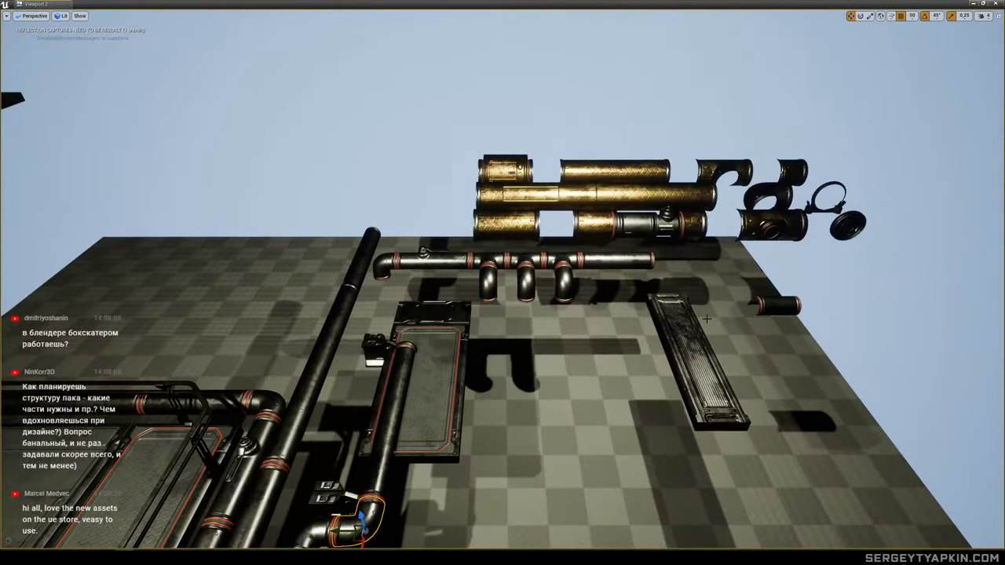
click(778, 305)
right_drag(777, 305, 832, 341)
right_drag(824, 304, 780, 312)
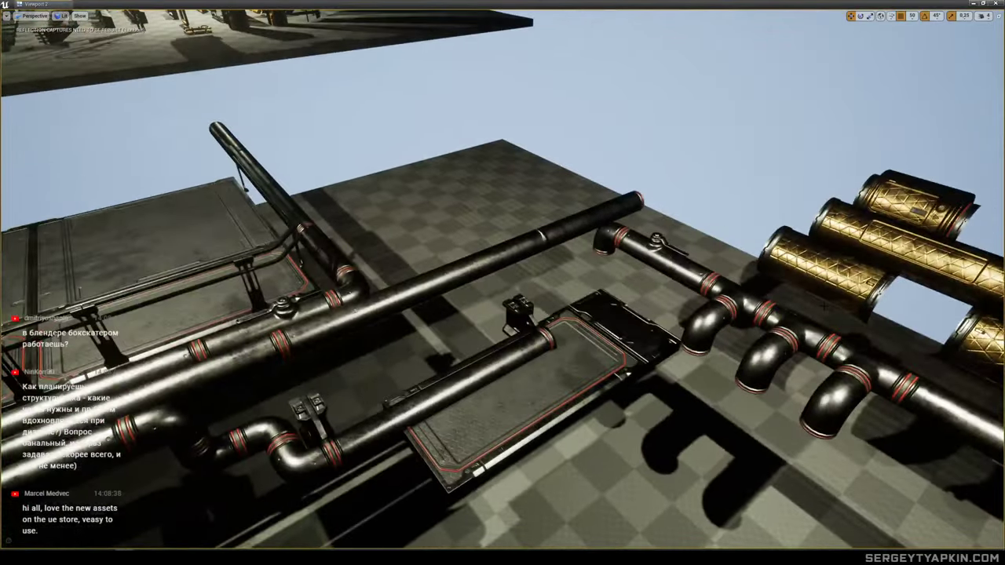
click(811, 332)
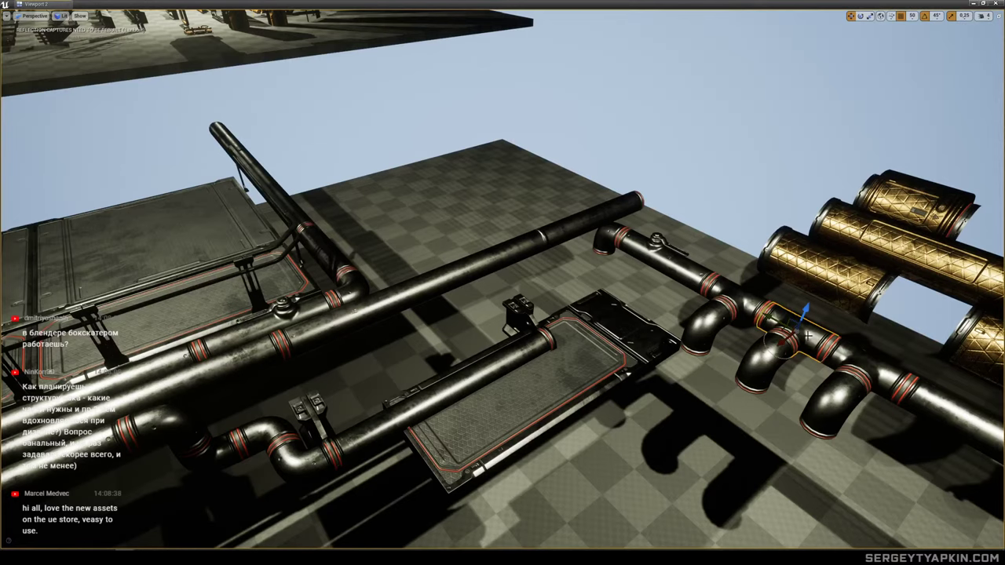
alt+drag(785, 334, 208, 403)
right_drag(207, 403, 87, 403)
drag(462, 264, 511, 339)
right_drag(511, 339, 499, 340)
key(w)
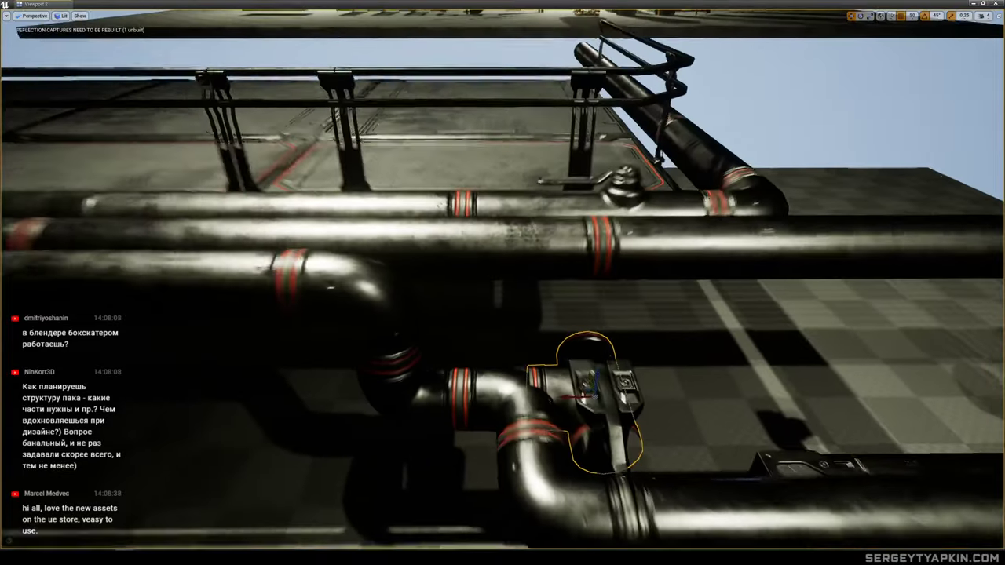
Delete the first horizontal elbow and move the tee piece into its place in the pipe run.
click(514, 342)
click(499, 382)
key(Delete)
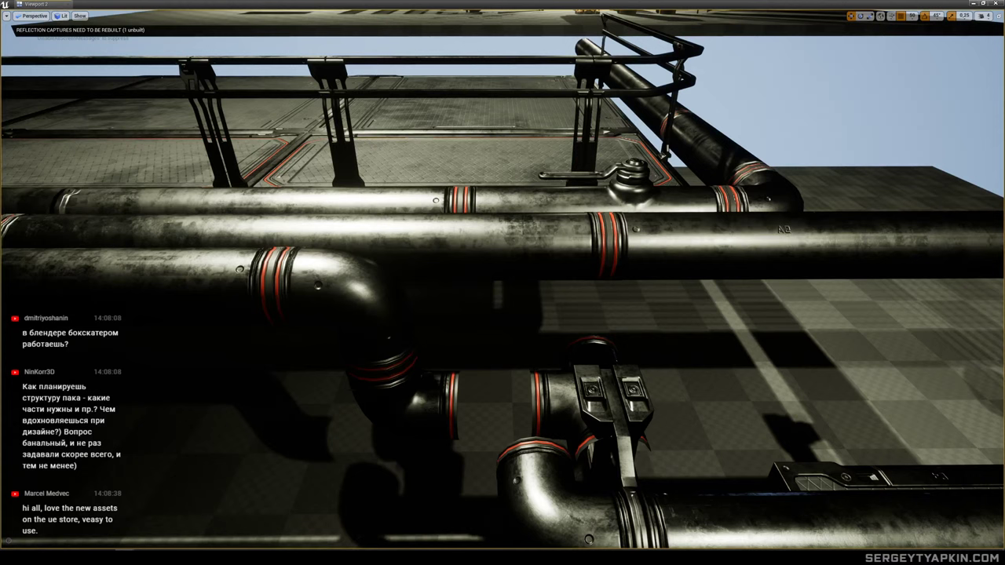
click(559, 393)
drag(572, 404, 509, 405)
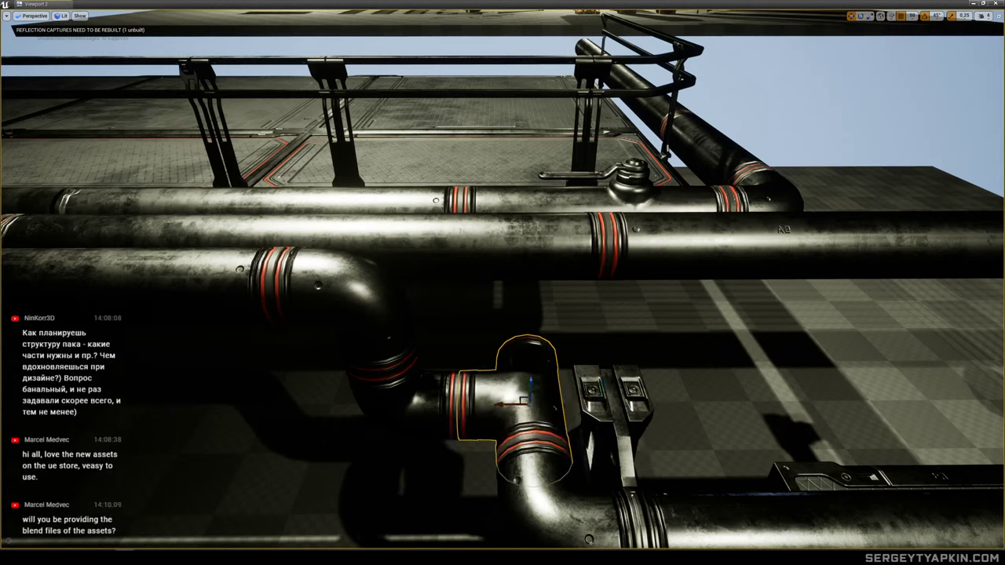
right_drag(508, 404, 694, 437)
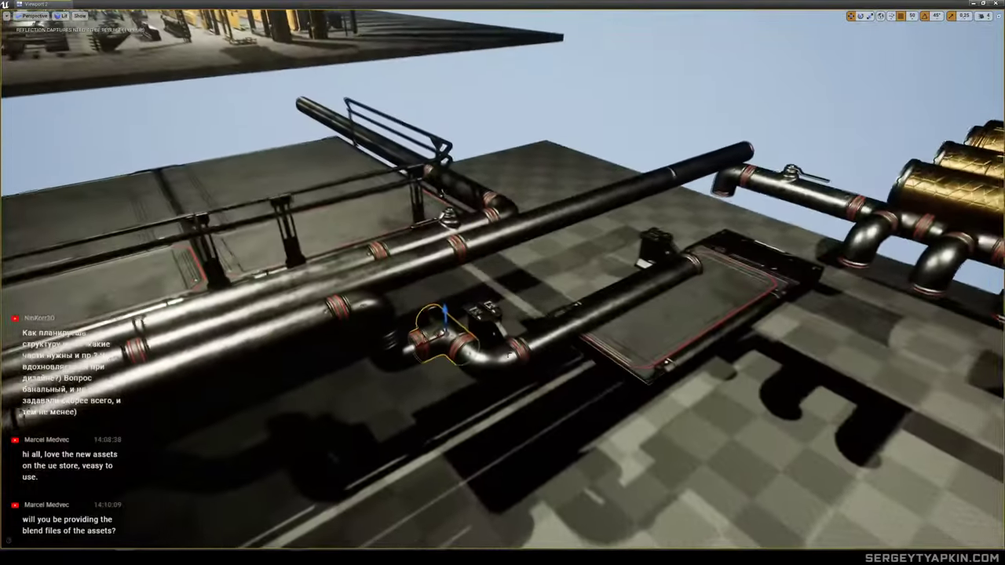
click(485, 315)
right_drag(487, 318, 476, 328)
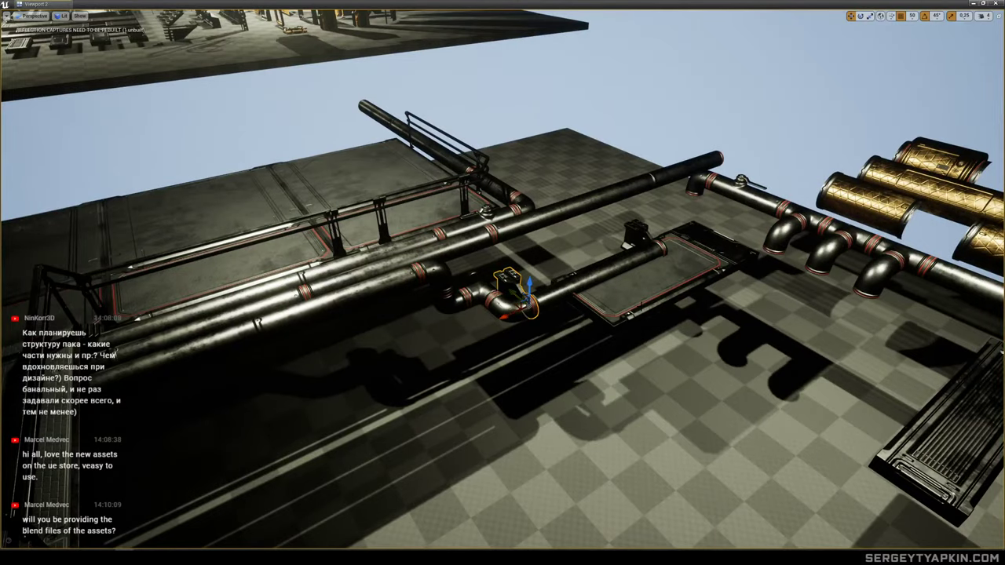
right_drag(592, 277, 610, 282)
key(ctrl+z)
Duplicate the lower straight pipe, rotate it 90 degrees, and run it from the tee's open outlet beneath the parallel pipes.
click(675, 274)
mouse_move(675, 274)
right_down()
mouse_move(664, 281)
mouse_move(675, 274)
right_up()
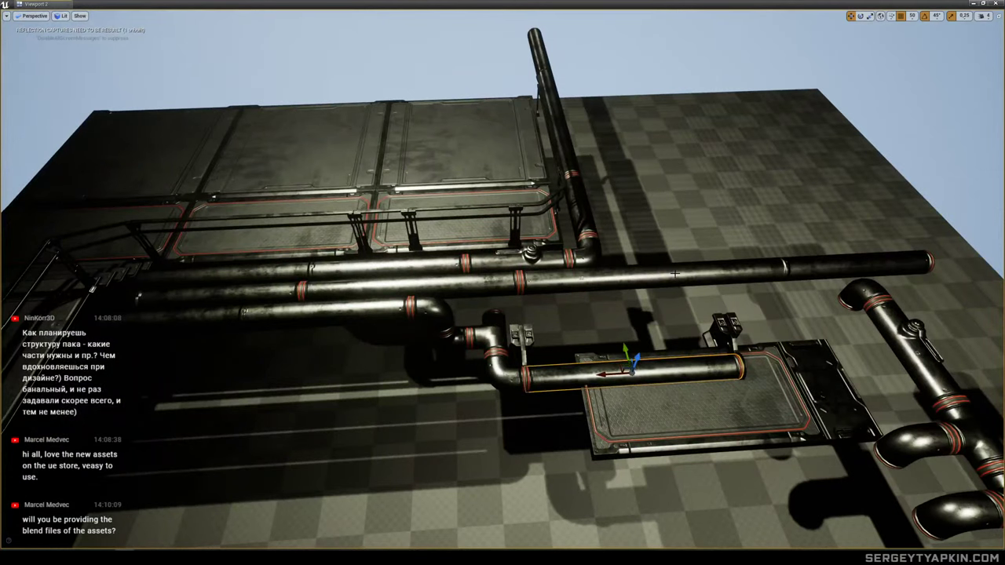
key(e)
drag(609, 399, 607, 396)
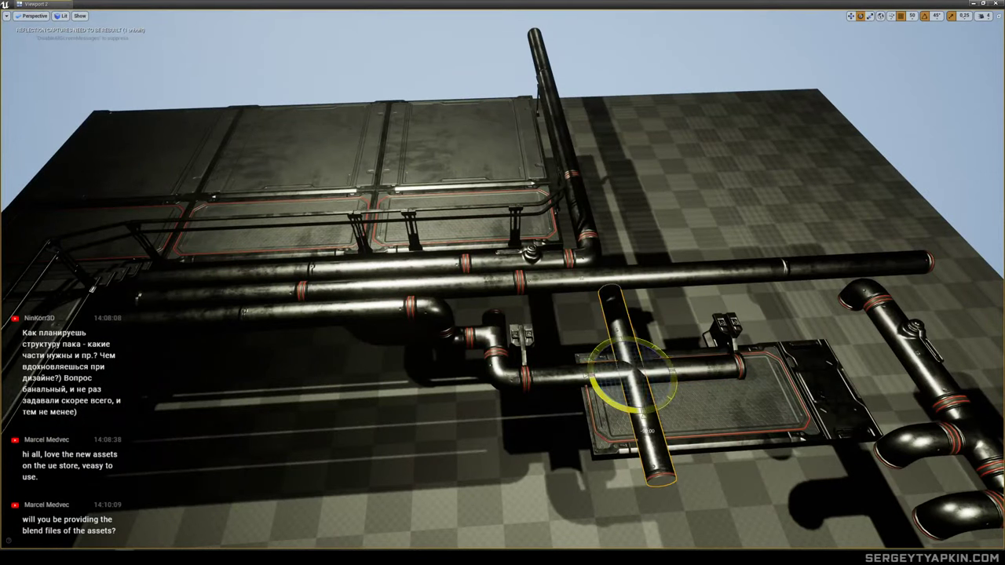
key(w)
drag(628, 363, 486, 236)
right_drag(488, 238, 566, 236)
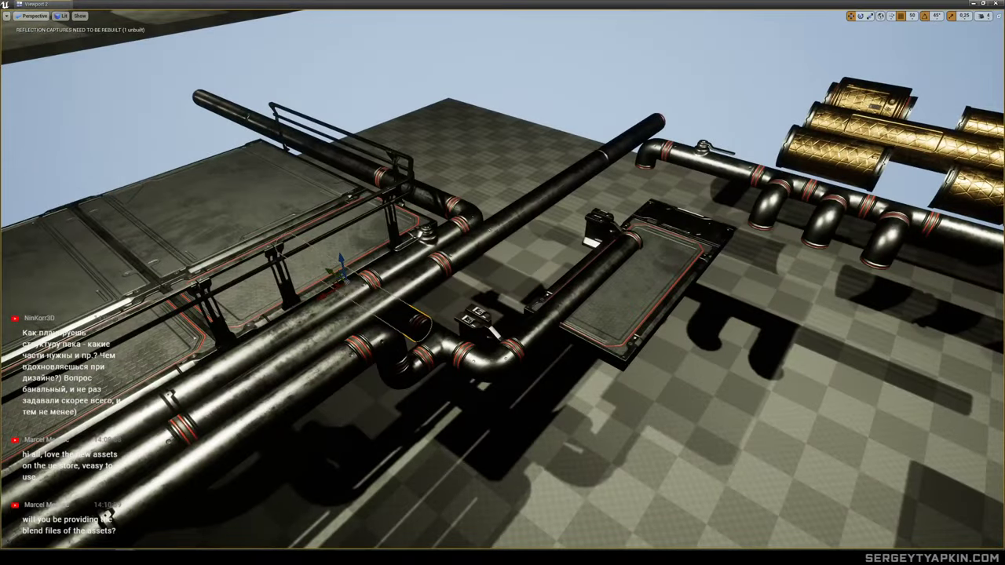
Move the red-trimmed floor panel clear of the lower pipe it intersects.
click(614, 309)
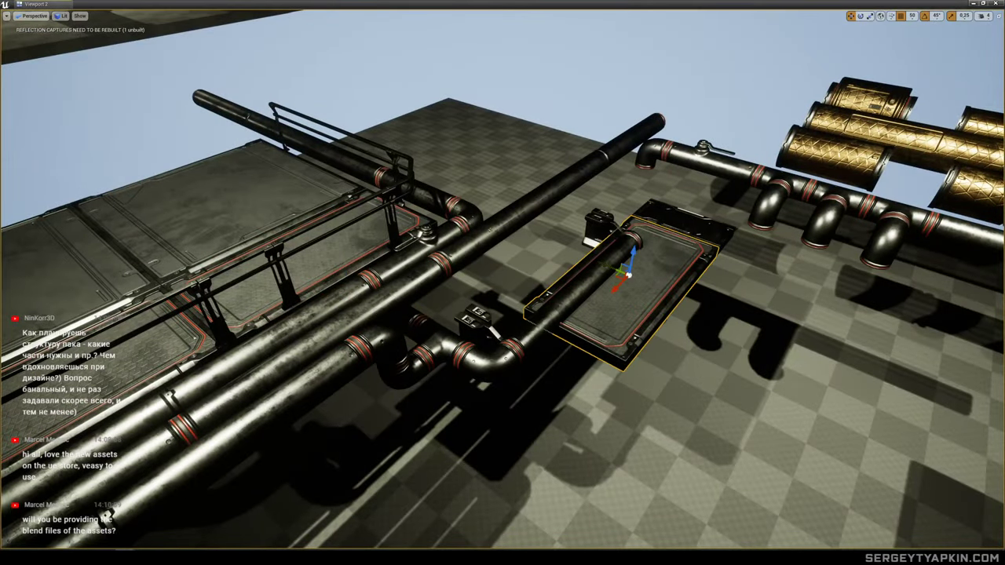
right_drag(620, 307, 611, 285)
drag(629, 283, 648, 357)
right_drag(649, 356, 645, 317)
Shift the bracket to link the lower pipe with the parallel pipes, and duplicate it near the lower pipe's far end.
click(506, 358)
click(590, 260)
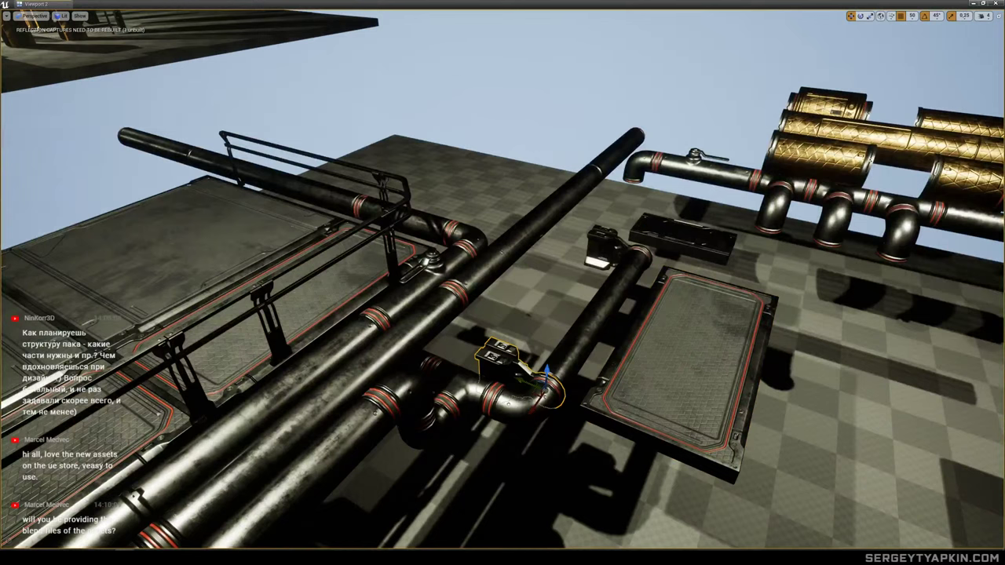
drag(553, 420, 562, 424)
drag(521, 383, 422, 336)
right_drag(548, 322, 488, 330)
alt+drag(477, 289, 660, 291)
right_drag(660, 291, 785, 297)
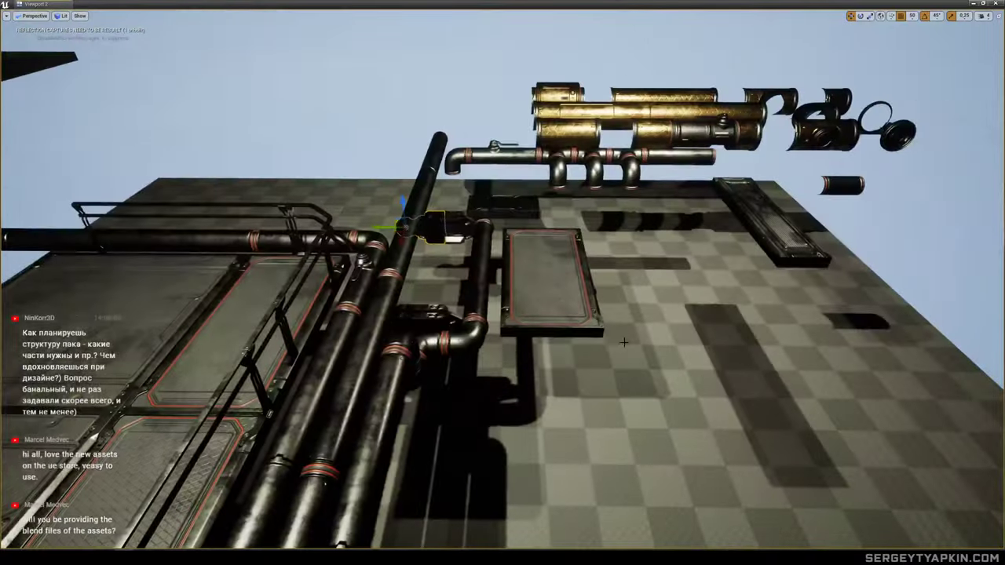
Duplicate the valved pipe section from the parallel run and attach it to the open end of the lower pipe.
click(584, 305)
mouse_move(584, 305)
right_down()
mouse_move(600, 295)
mouse_move(597, 306)
mouse_move(550, 305)
mouse_move(601, 305)
right_up()
right_drag(461, 256, 410, 294)
click(461, 256)
right_drag(502, 283, 502, 283)
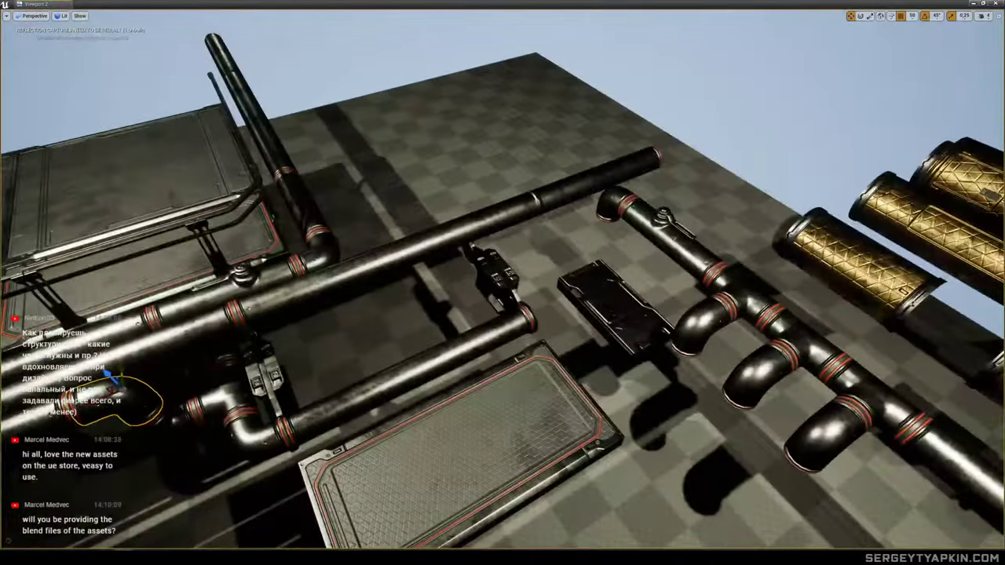
click(616, 203)
right_drag(212, 318, 134, 315)
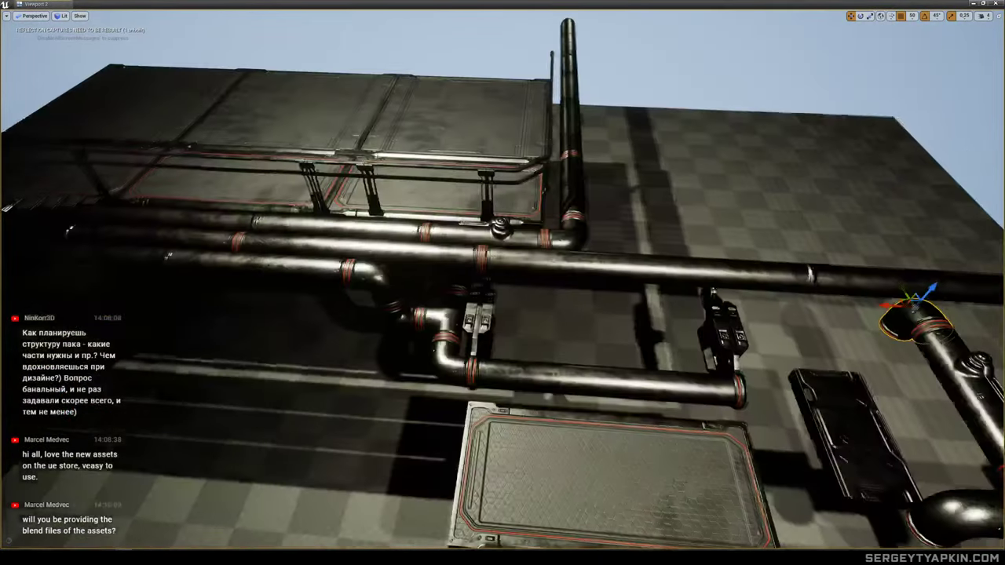
click(510, 239)
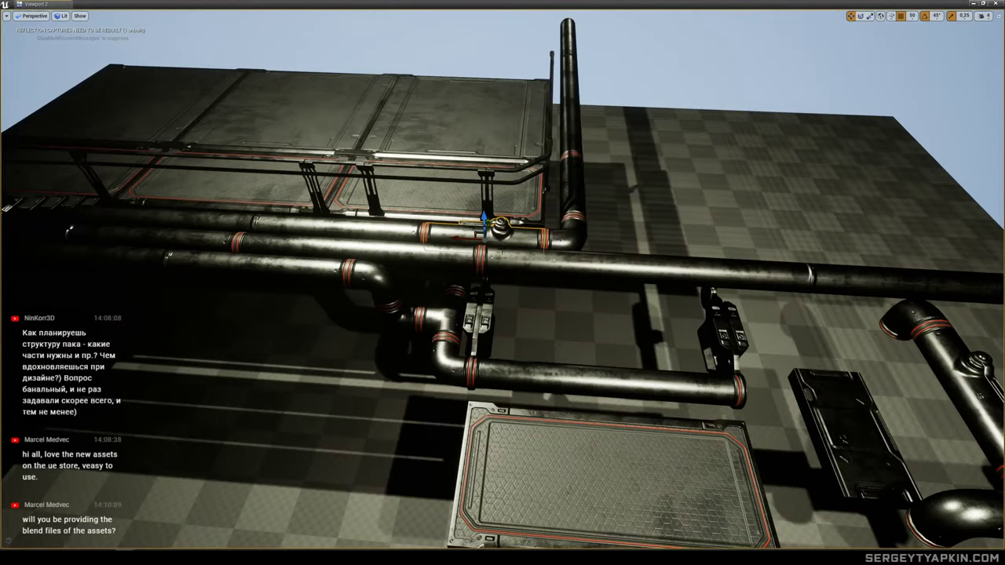
alt+drag(488, 223, 823, 377)
right_drag(823, 377, 910, 381)
Duplicate the elbow at the manifold's end, reorient it, and fit it onto the open end of the new valved pipe.
click(630, 233)
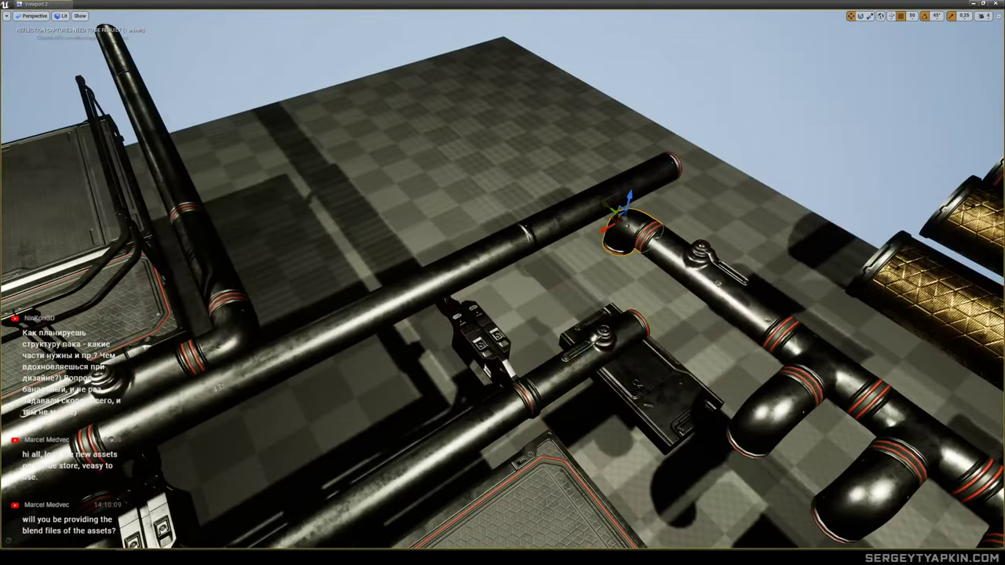
alt+drag(620, 212, 613, 259)
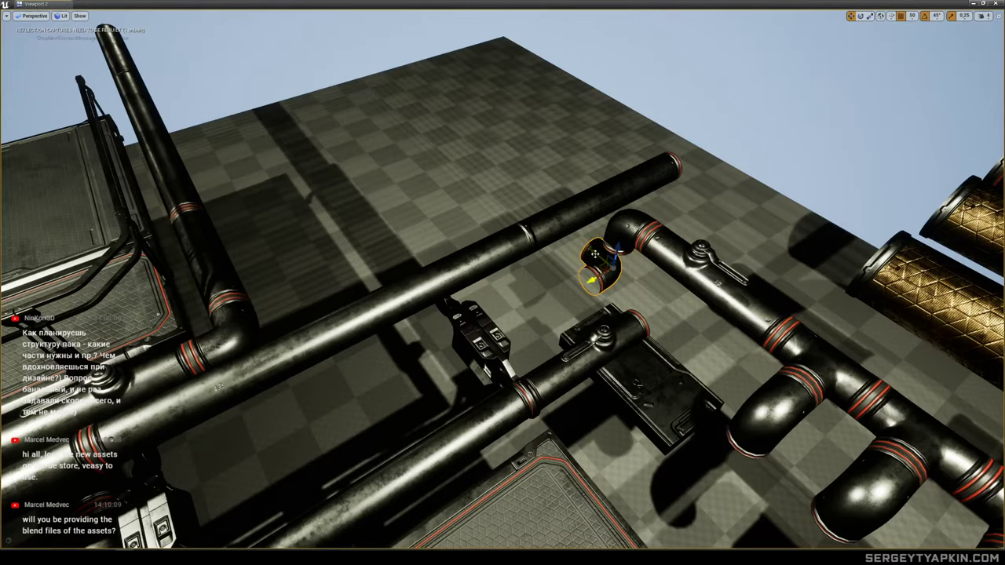
right_drag(641, 320, 605, 310)
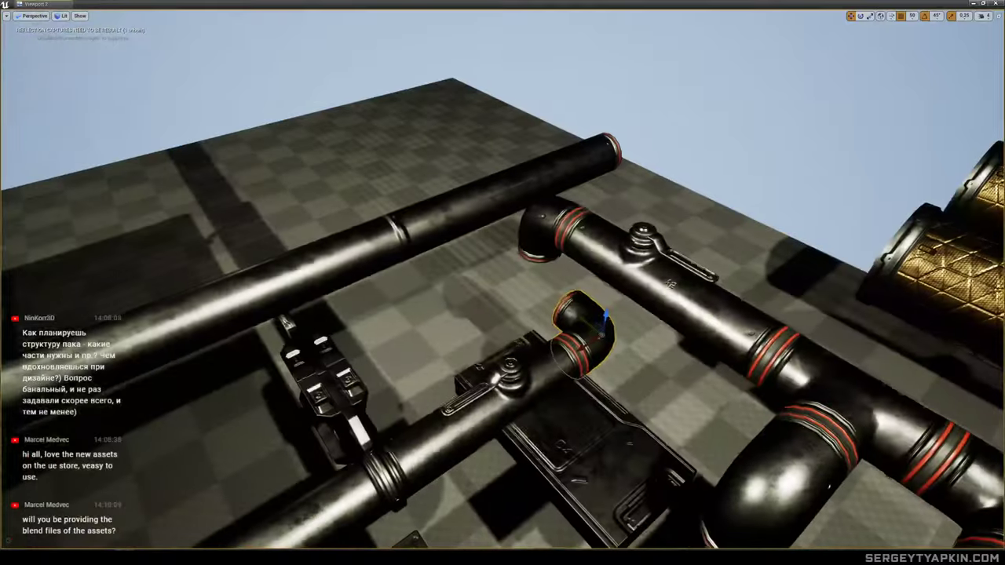
click(545, 230)
right_drag(545, 231, 667, 220)
Move the small dark panel out from under the new valved pipe.
mouse_move(606, 249)
right_down()
mouse_move(607, 295)
mouse_move(562, 290)
mouse_move(608, 271)
mouse_move(606, 249)
right_up()
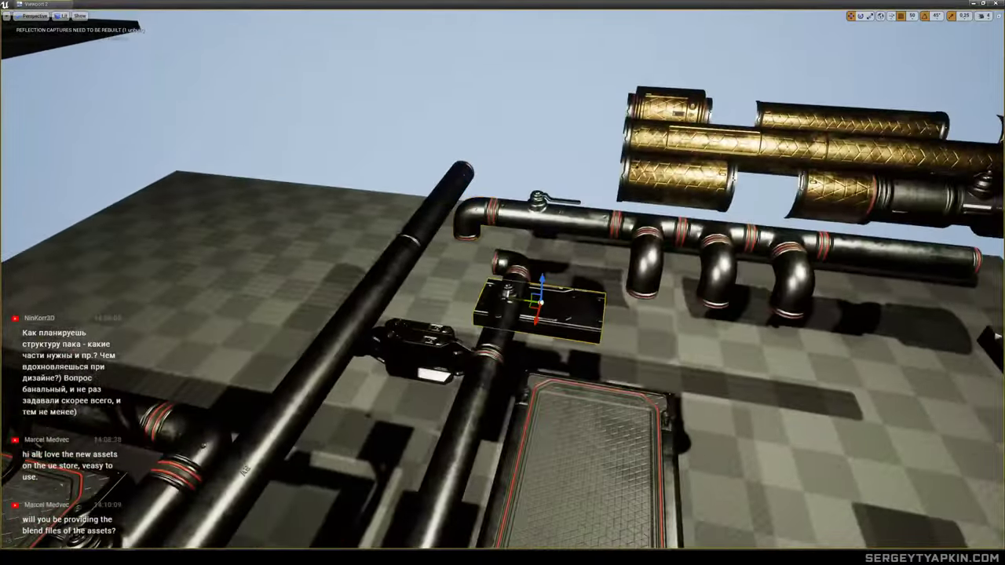
right_drag(540, 302, 524, 271)
drag(525, 260, 591, 285)
right_drag(590, 285, 570, 272)
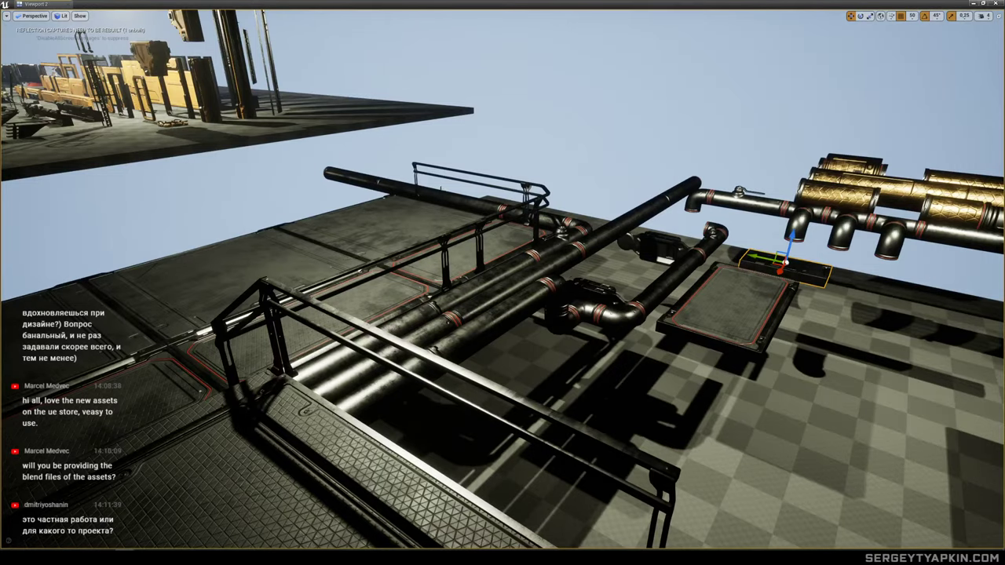
Bring the narrow ribbed panel from the kit display area to the pipe assembly.
right_drag(440, 188, 345, 161)
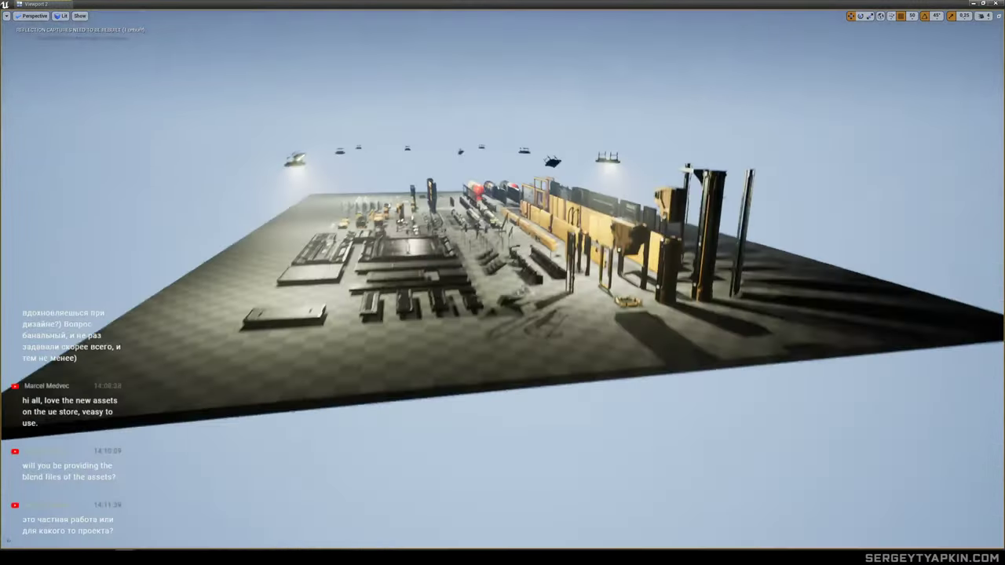
right_drag(514, 294, 509, 241)
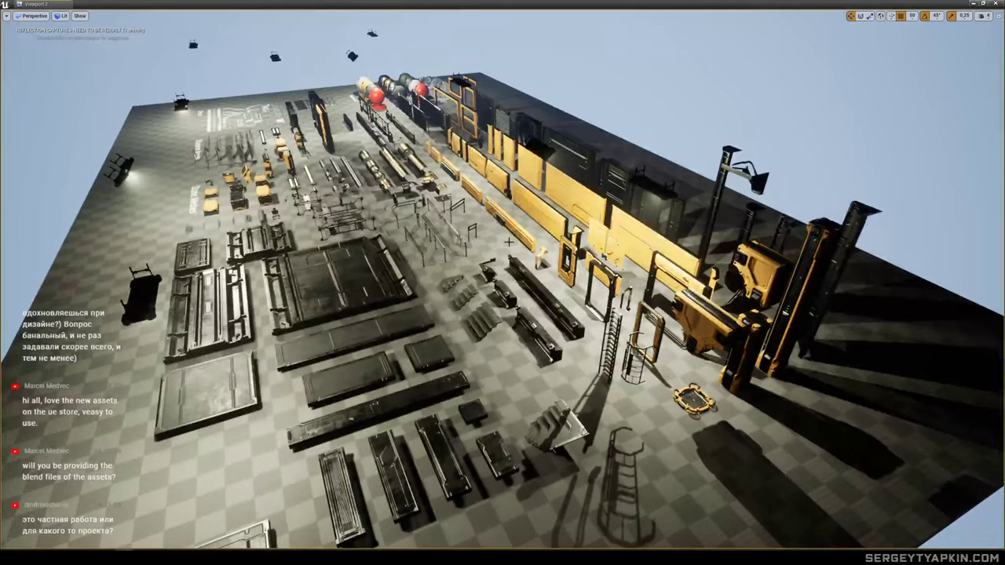
click(498, 457)
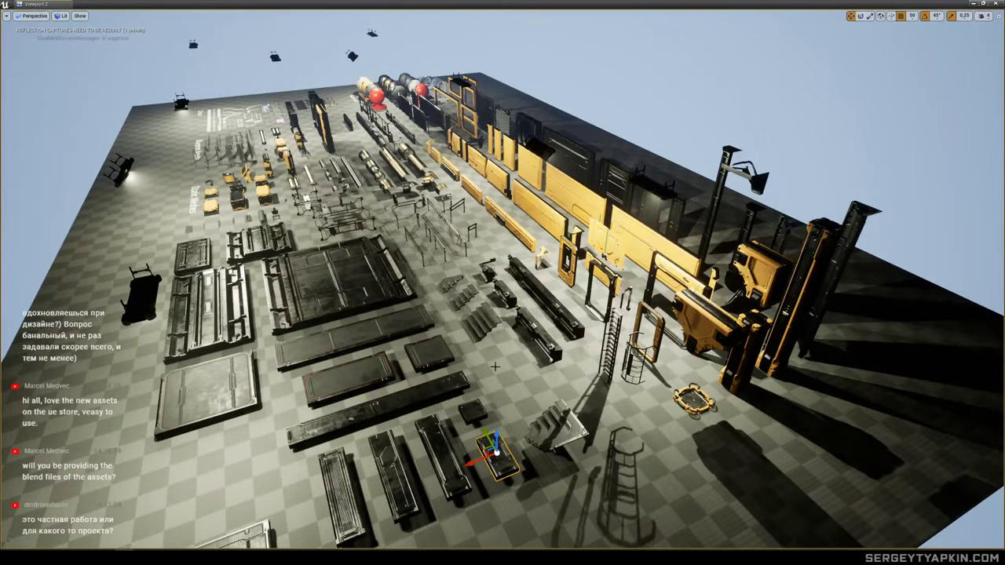
right_drag(496, 367, 581, 412)
key(s)
click(294, 293)
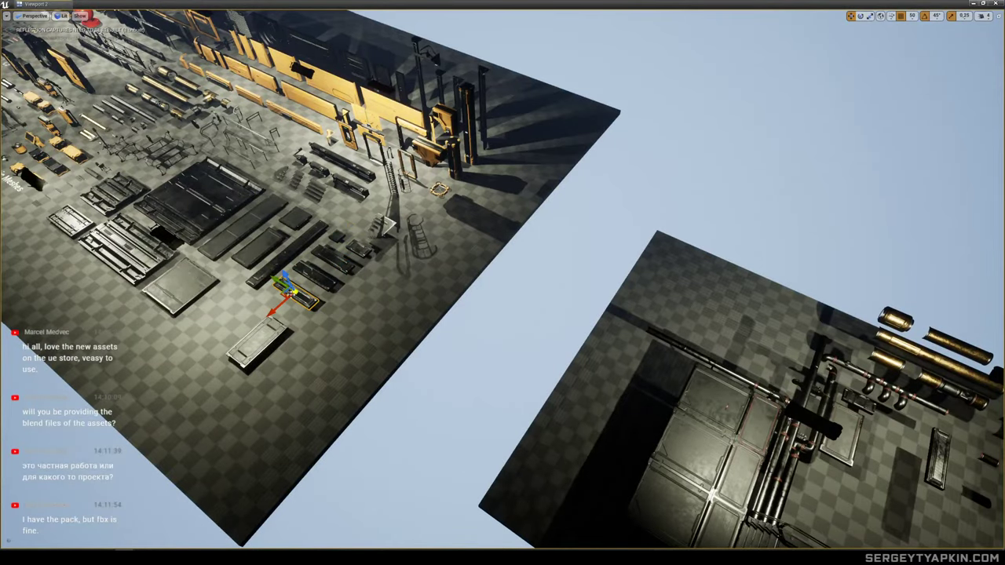
drag(278, 291, 792, 424)
right_drag(792, 423, 742, 381)
key(w)
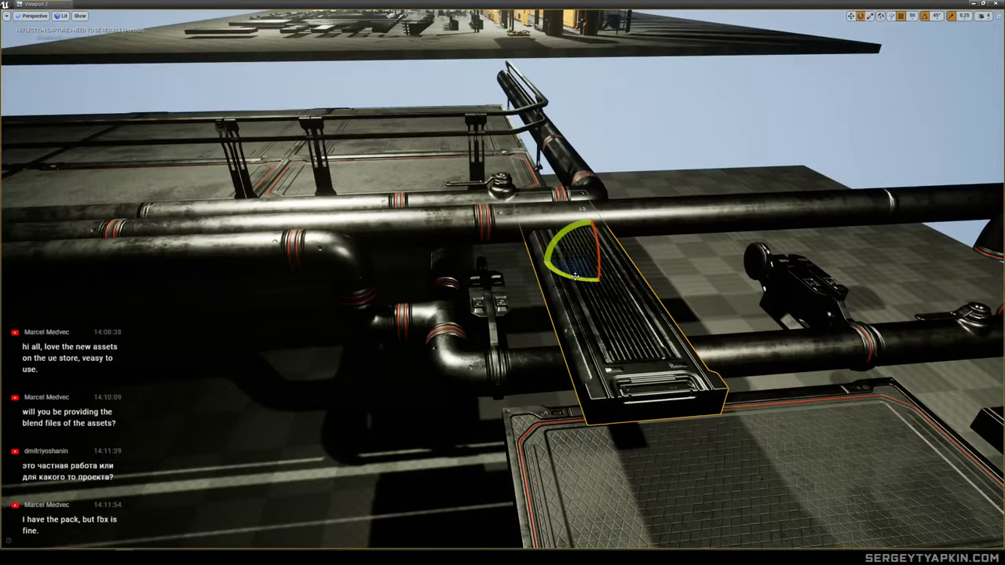
Rotate the ribbed panel parallel to the pipes and seat it across the two brackets between the main and lower pipes.
drag(576, 277, 610, 258)
key(a)
right_drag(610, 259, 789, 249)
key(w)
drag(539, 139, 455, 208)
key(d)
right_drag(591, 248, 408, 243)
key(e)
drag(539, 381, 577, 378)
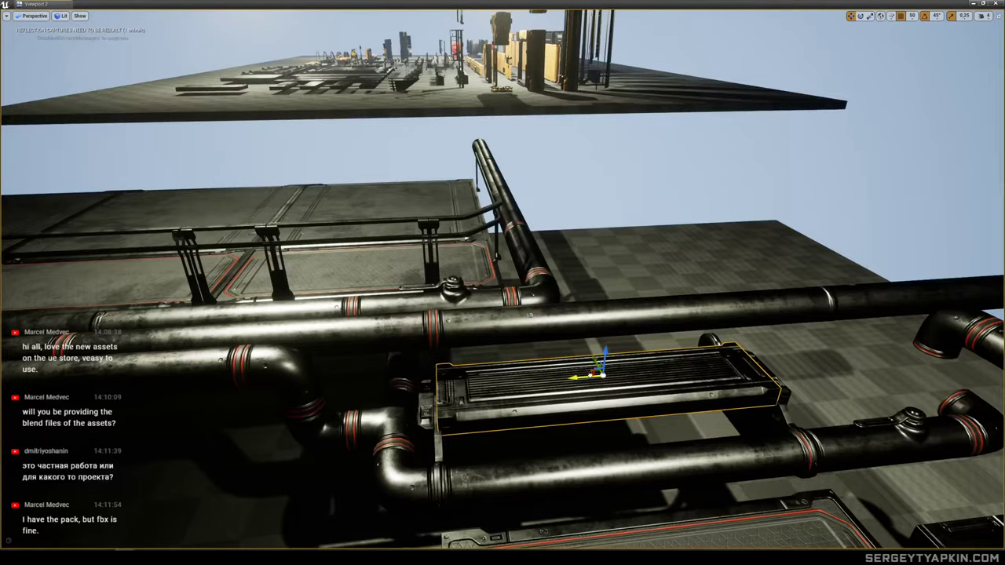
Copy a tee piece from the branching manifold, rotate it upright, and fit it beneath the manifold's end elbow.
right_drag(577, 377, 756, 399)
key(a)
key(s)
right_drag(502, 283, 565, 354)
click(539, 199)
right_drag(539, 199, 490, 174)
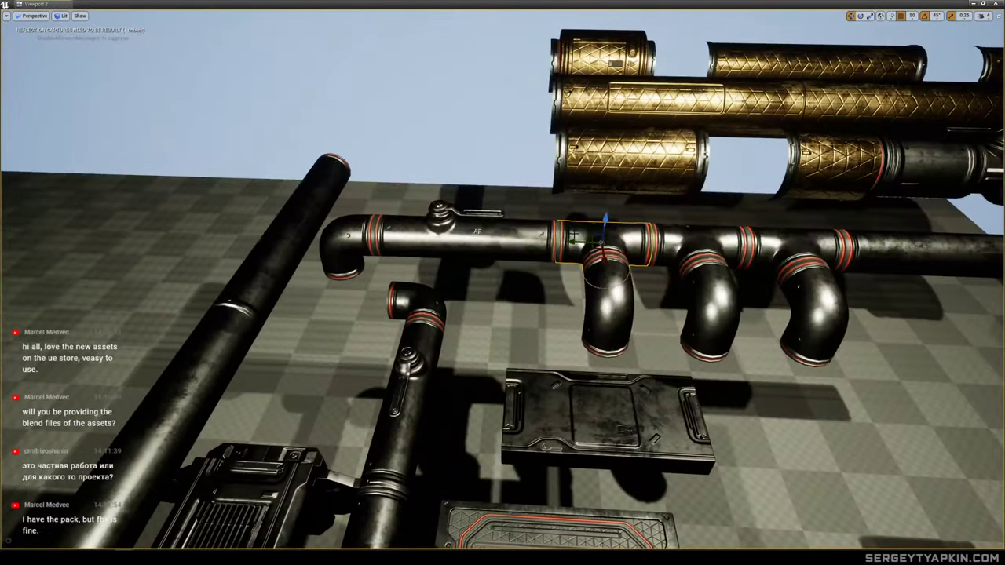
click(411, 228)
key(e)
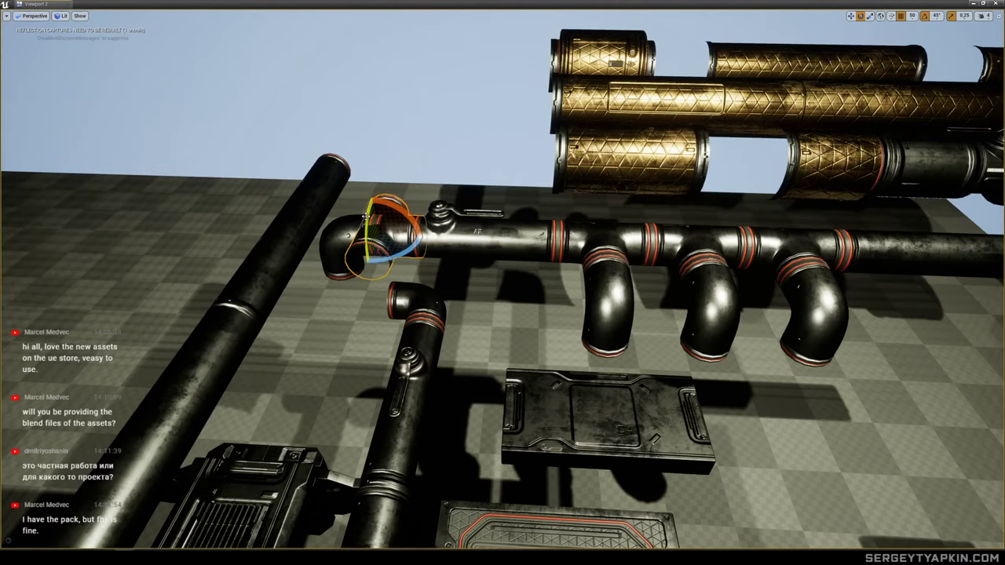
right_drag(384, 186, 407, 175)
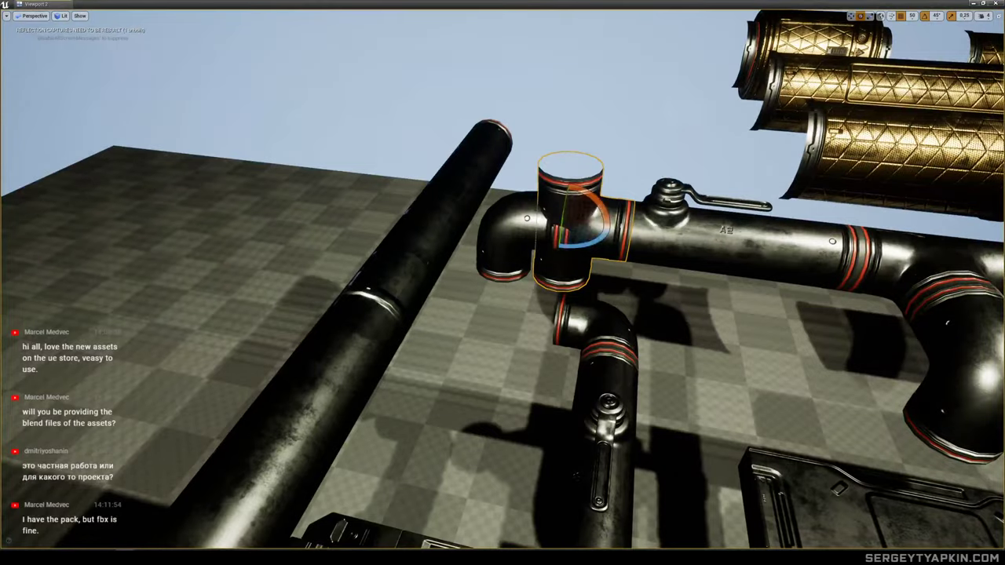
drag(566, 196, 478, 306)
right_drag(478, 306, 389, 313)
Place a straight pipe vertically beneath the tee so that it runs down toward the floor.
click(495, 262)
right_drag(494, 262, 604, 271)
mouse_move(503, 282)
right_down()
mouse_move(487, 275)
mouse_move(502, 283)
mouse_move(501, 302)
right_up()
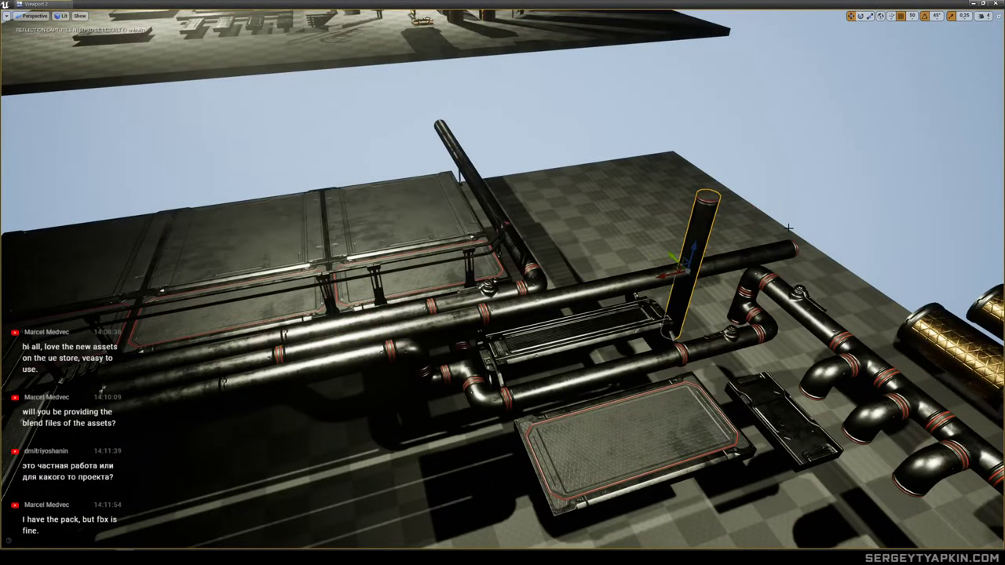
right_drag(788, 228, 789, 236)
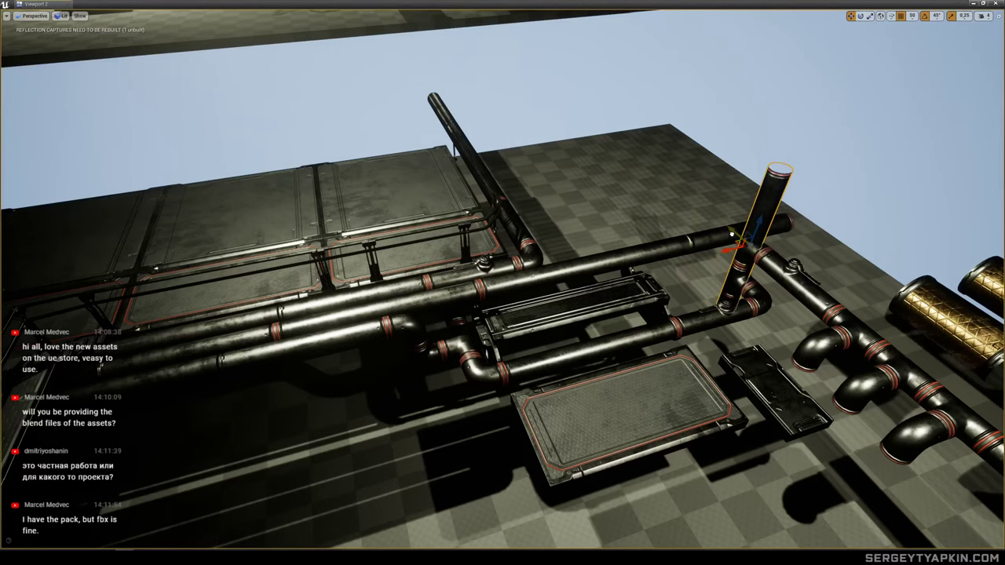
right_drag(732, 234, 828, 250)
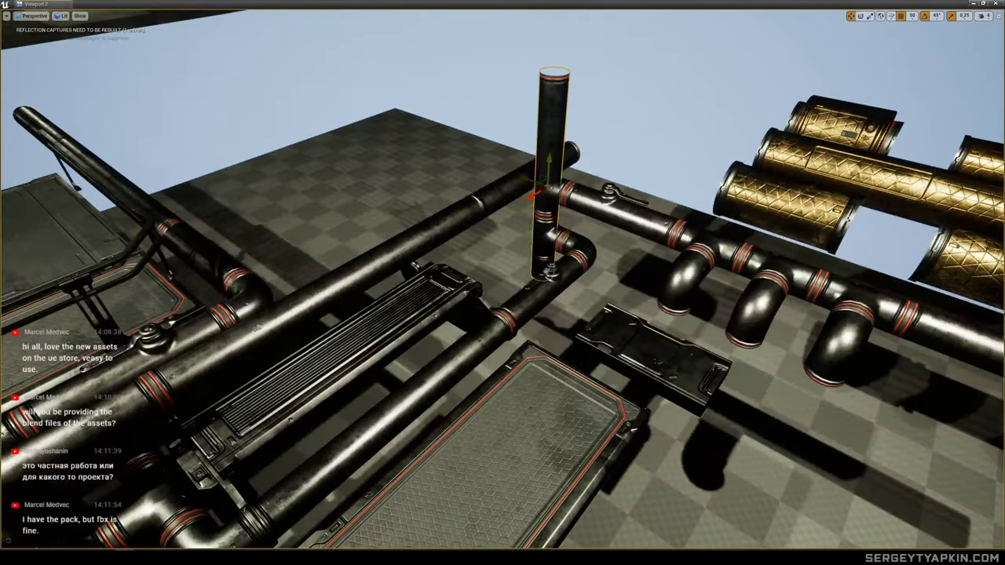
drag(549, 163, 555, 297)
mouse_move(543, 276)
right_down()
mouse_move(541, 267)
mouse_move(540, 278)
mouse_move(526, 270)
right_up()
Move the two loose floor panels together, away from the pipe structure.
click(541, 273)
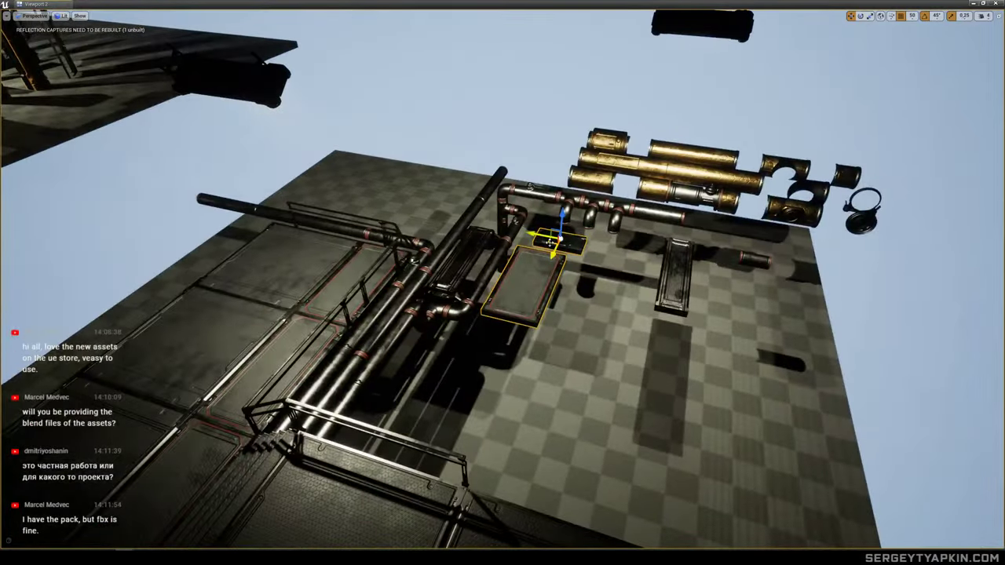
drag(550, 242, 769, 294)
right_drag(769, 295, 734, 268)
Delete the railing section at the outer edge of the raised platform.
click(448, 366)
right_drag(448, 366, 458, 372)
key(Delete)
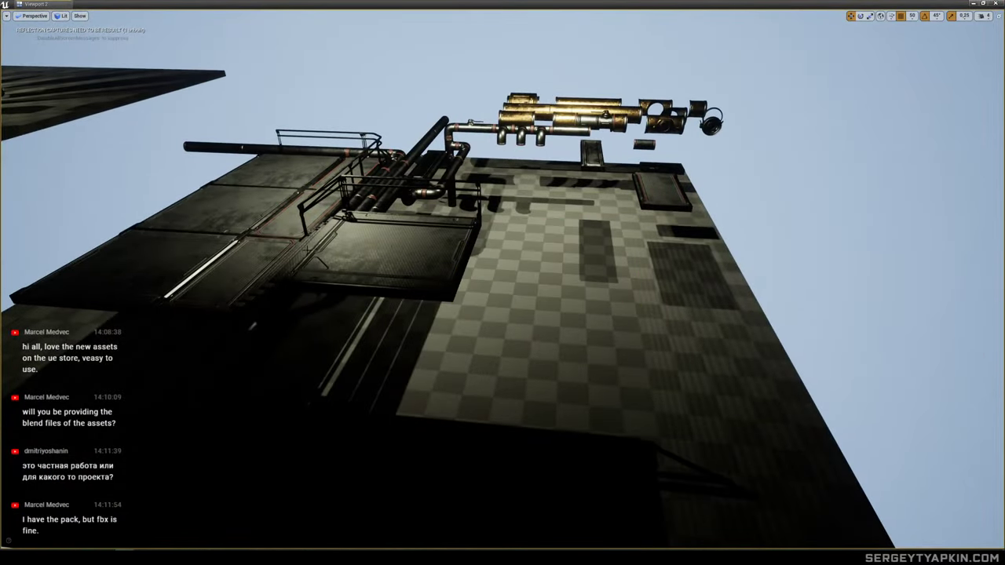
Duplicate the platform's stairs, turn the copy around, and attach it descending from the platform's opposite edge.
right_drag(368, 240, 368, 240)
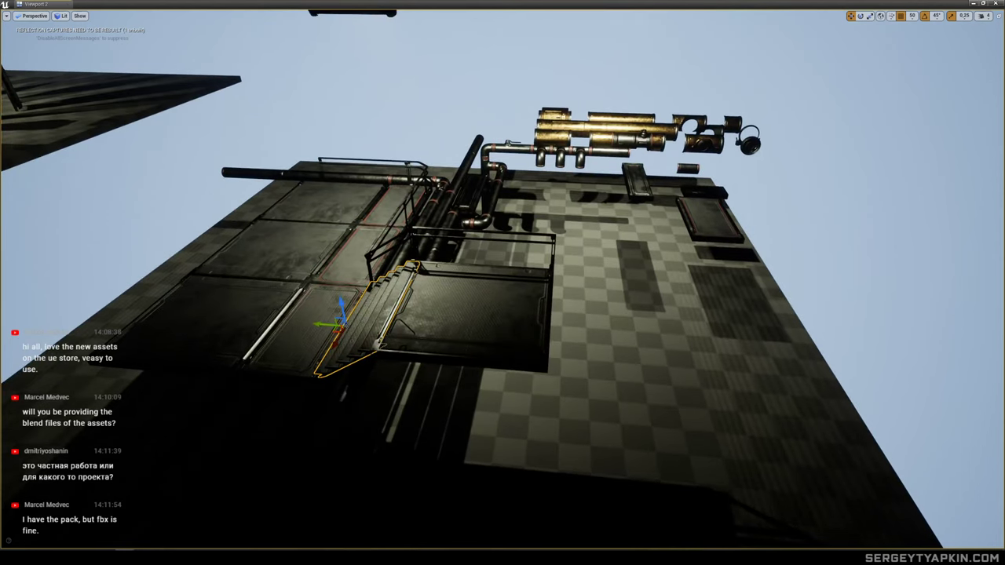
alt+drag(336, 325, 533, 343)
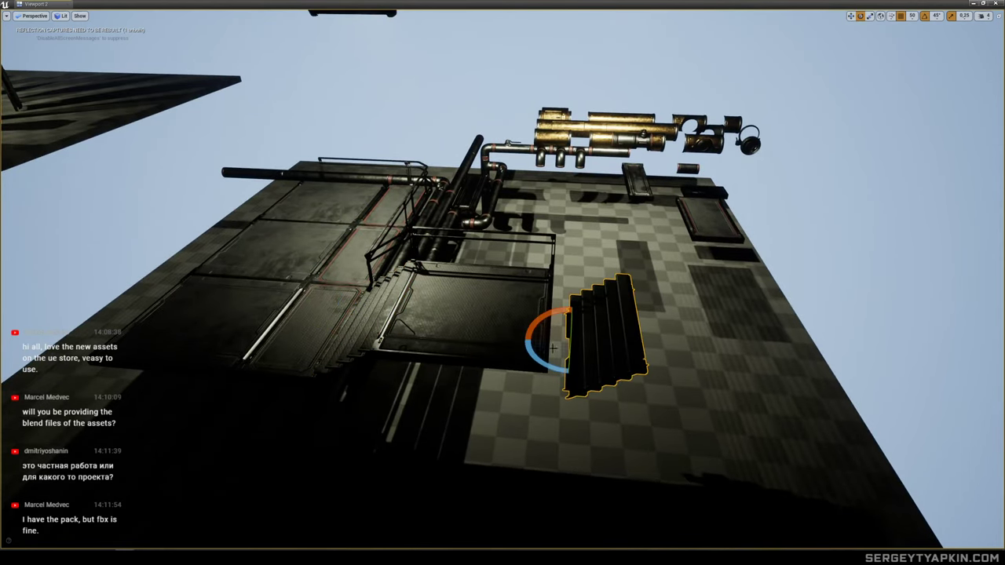
drag(600, 326, 585, 343)
right_drag(606, 333, 608, 335)
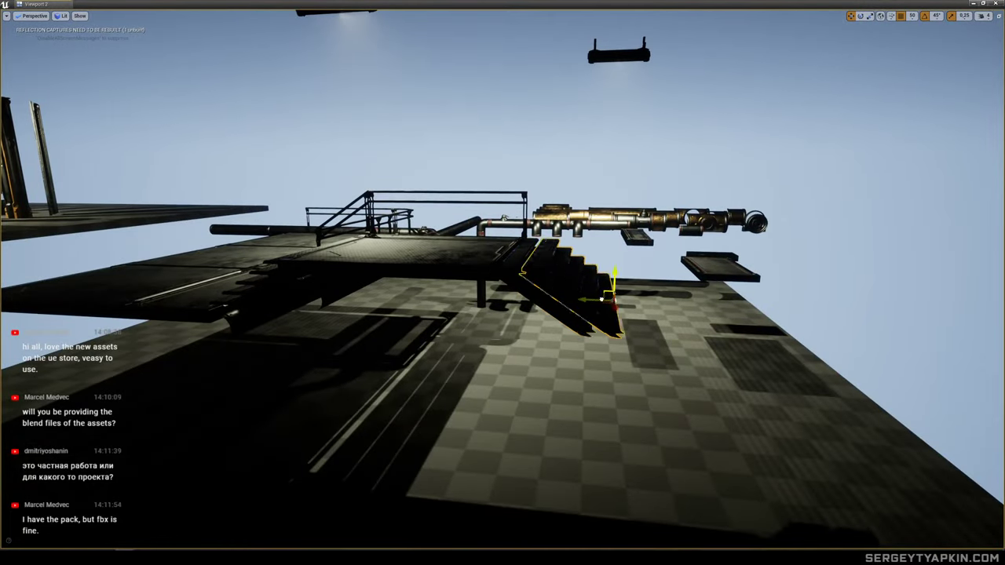
right_drag(594, 35, 594, 34)
Duplicate the raised platform panel and place the copy as a landing at the foot of the new stairs.
click(488, 248)
right_drag(489, 248, 488, 248)
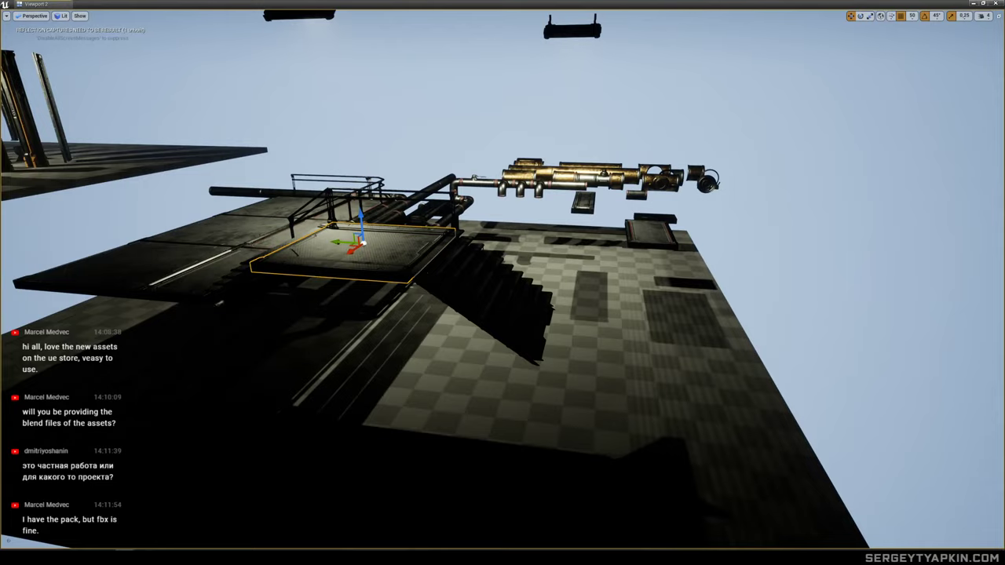
alt+drag(355, 235, 627, 336)
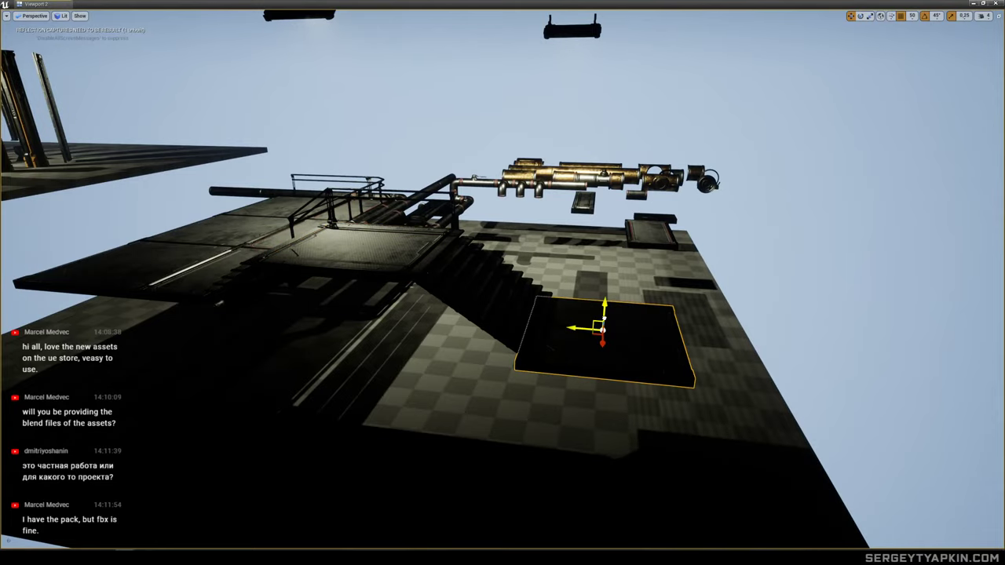
right_drag(626, 335, 626, 335)
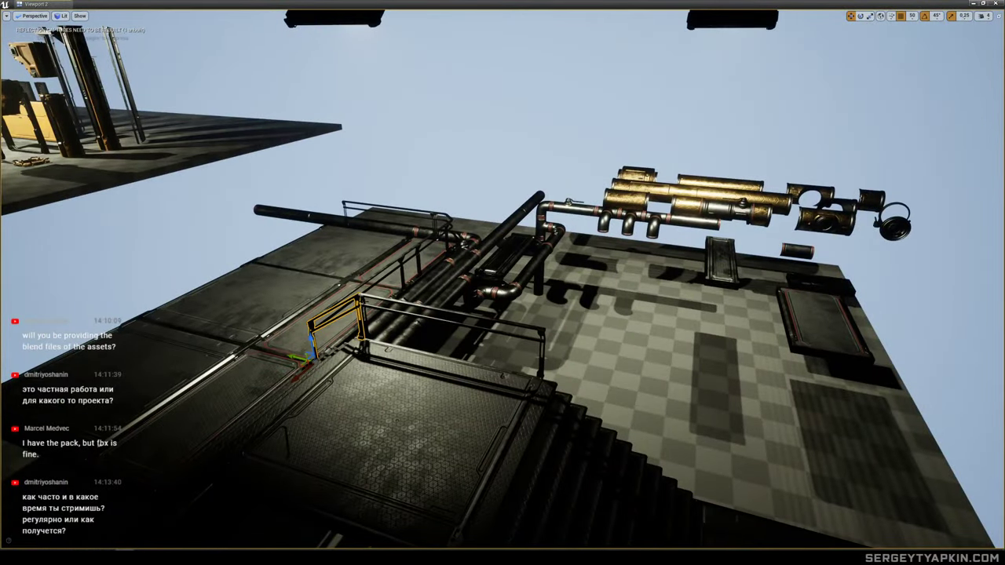
Bring a long sloped stair railing from the kit and align it along the pipe-side edge of the new stairs.
right_drag(499, 251, 498, 250)
right_drag(340, 225, 340, 226)
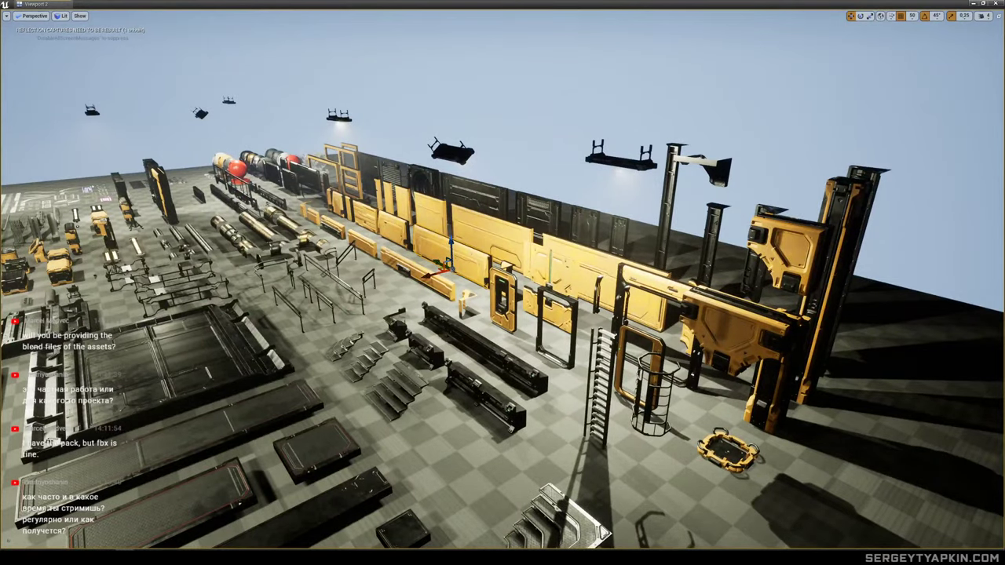
right_drag(498, 250, 499, 251)
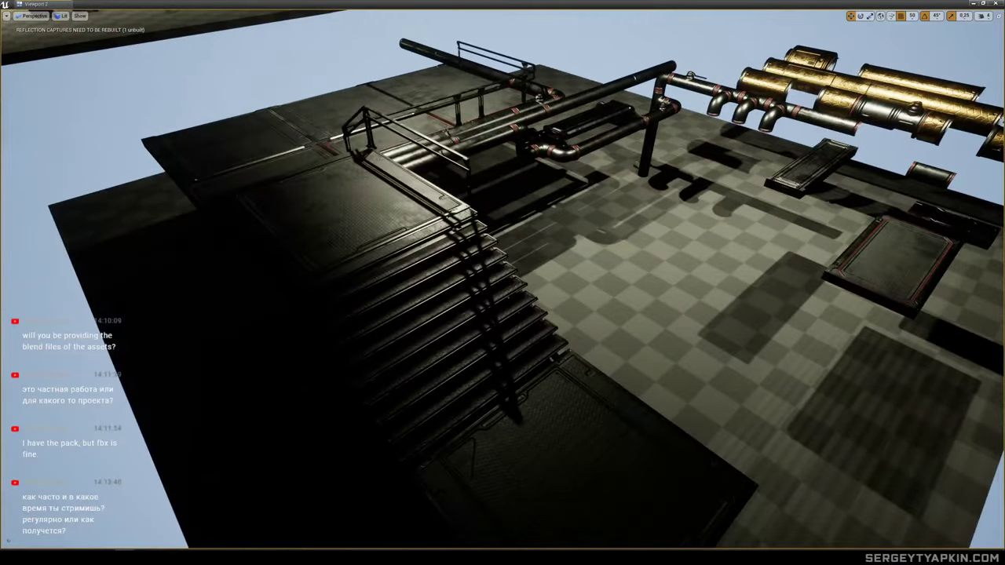
drag(863, 206, 579, 411)
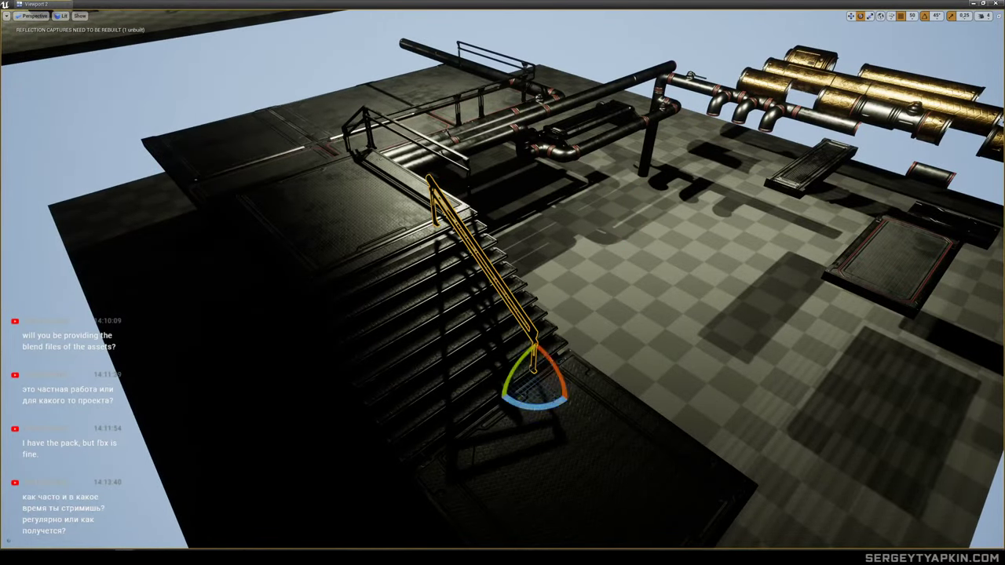
drag(518, 384, 551, 357)
right_drag(551, 357, 550, 350)
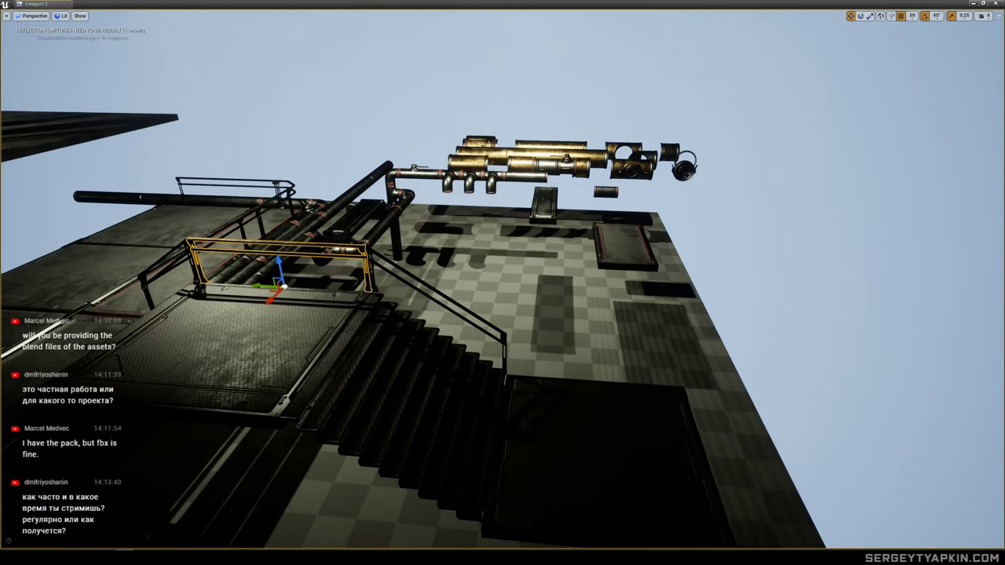
Place straight railing sections along the pipe-side edges of the raised platform and the lower landing.
right_drag(550, 350, 549, 351)
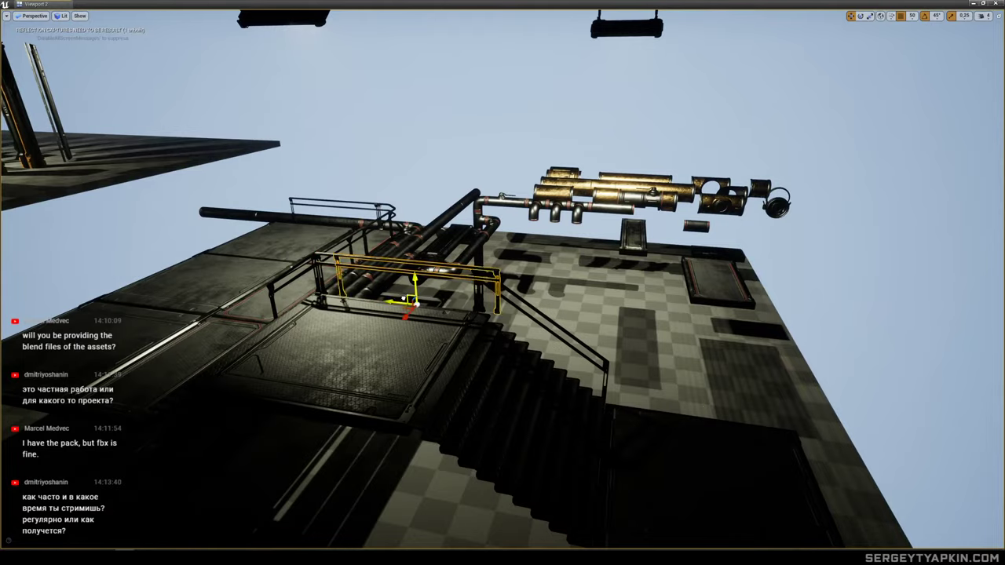
right_drag(549, 350, 550, 350)
right_drag(612, 365, 612, 365)
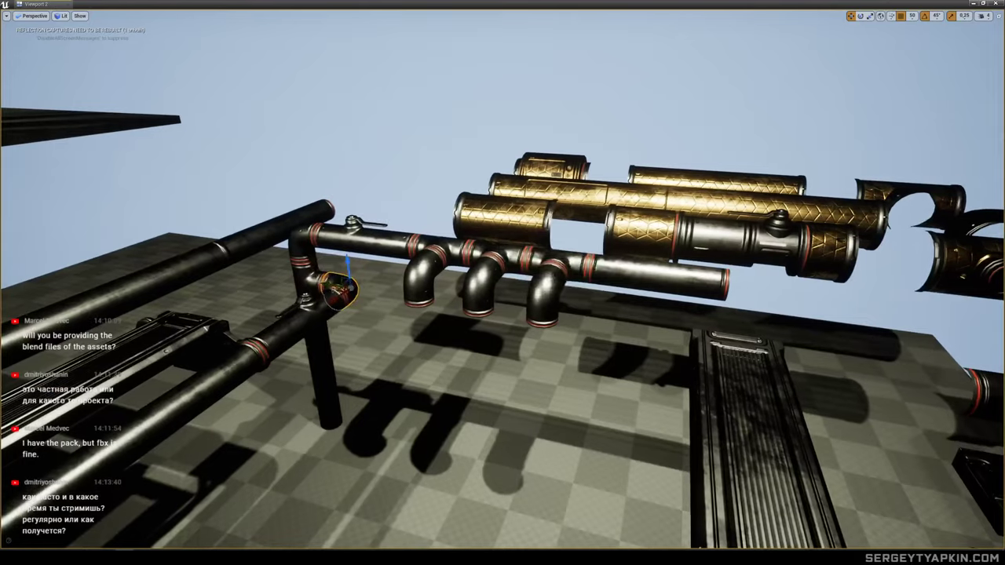
right_drag(612, 365, 611, 365)
right_drag(612, 270, 669, 320)
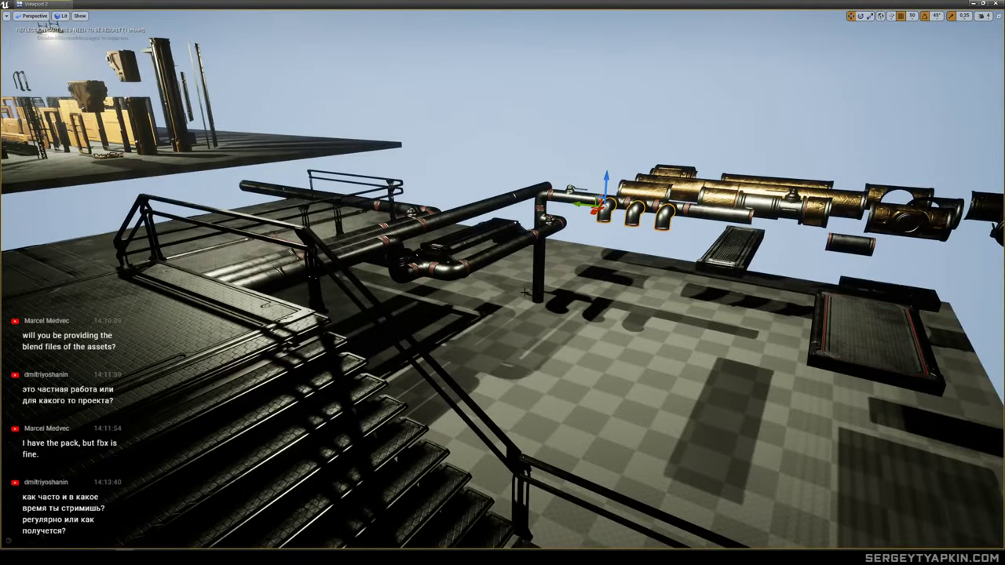
right_drag(669, 320, 669, 320)
right_drag(549, 253, 549, 254)
key(Delete)
Duplicate the straight pipe beside the grated bracket and attach the copy to the open elbow, running parallel to the main pipes toward the platform.
click(728, 279)
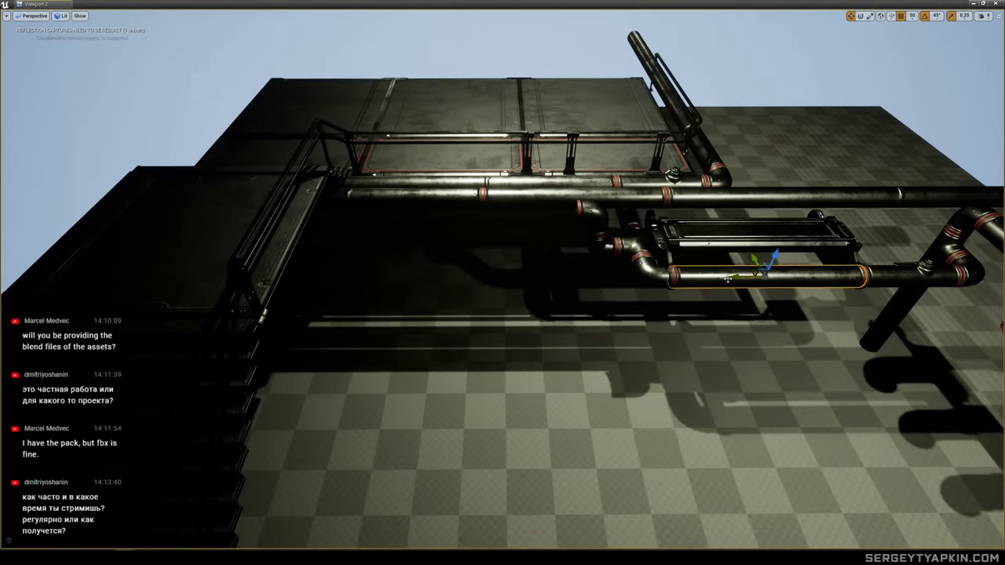
drag(744, 276, 482, 252)
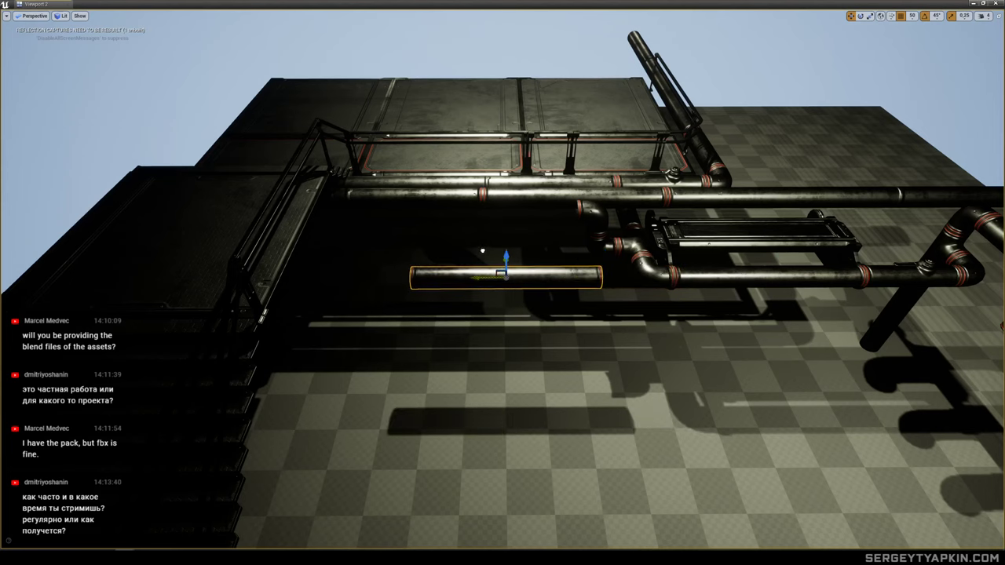
right_drag(505, 274, 506, 275)
drag(549, 358, 500, 286)
right_drag(493, 307, 493, 307)
Duplicate a pipe elbow, rotate the copy, and attach it to the free end of the new straight pipe beside the platform.
click(651, 330)
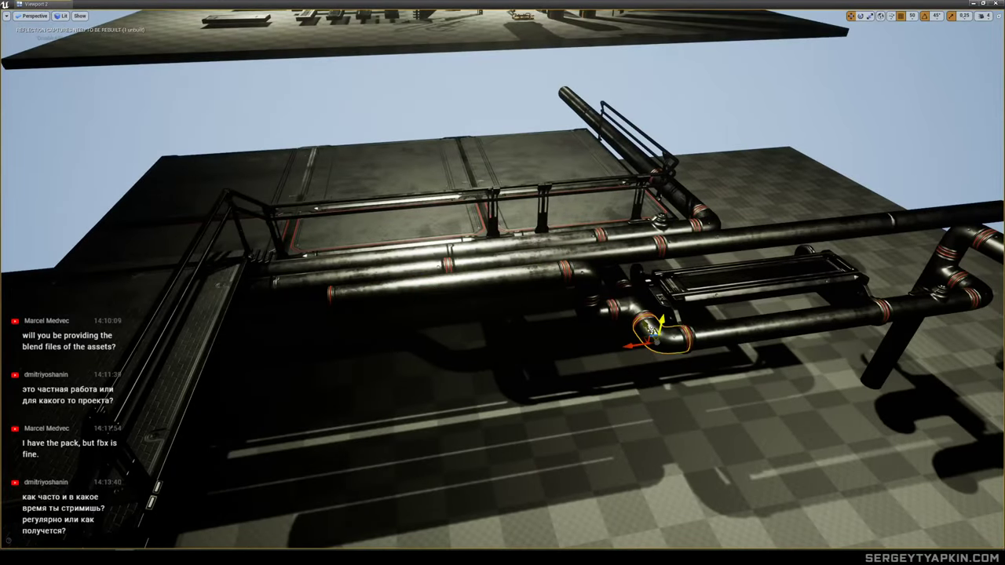
alt+drag(661, 323, 672, 276)
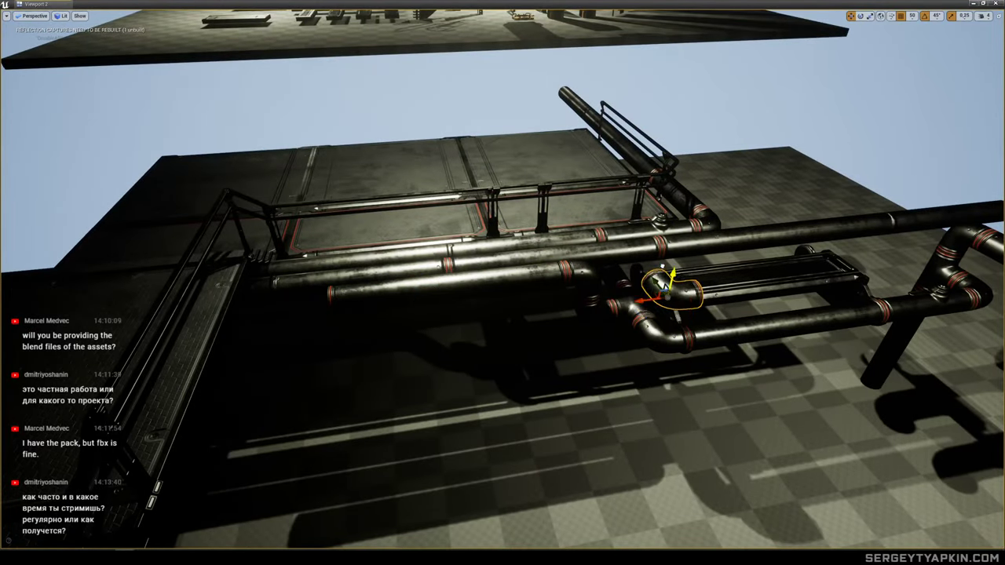
drag(672, 323, 285, 292)
key(w)
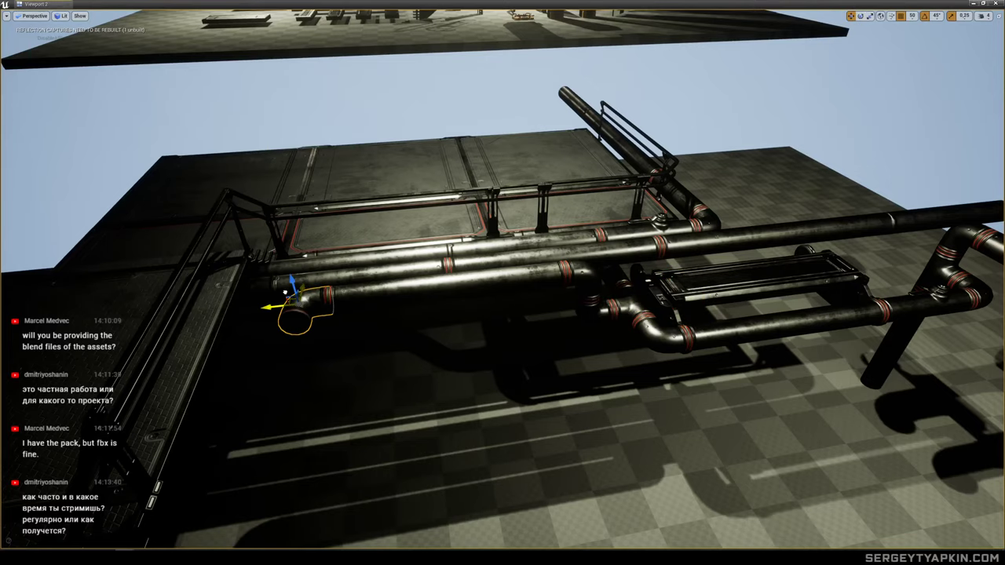
right_drag(298, 299, 267, 306)
Duplicate the new straight pipe, rotate the copy 90 degrees, and connect it to the corner elbow so it runs alongside the stairs.
click(471, 258)
mouse_move(471, 258)
right_down()
mouse_move(385, 271)
mouse_move(502, 271)
mouse_move(486, 263)
right_up()
right_drag(834, 240, 839, 240)
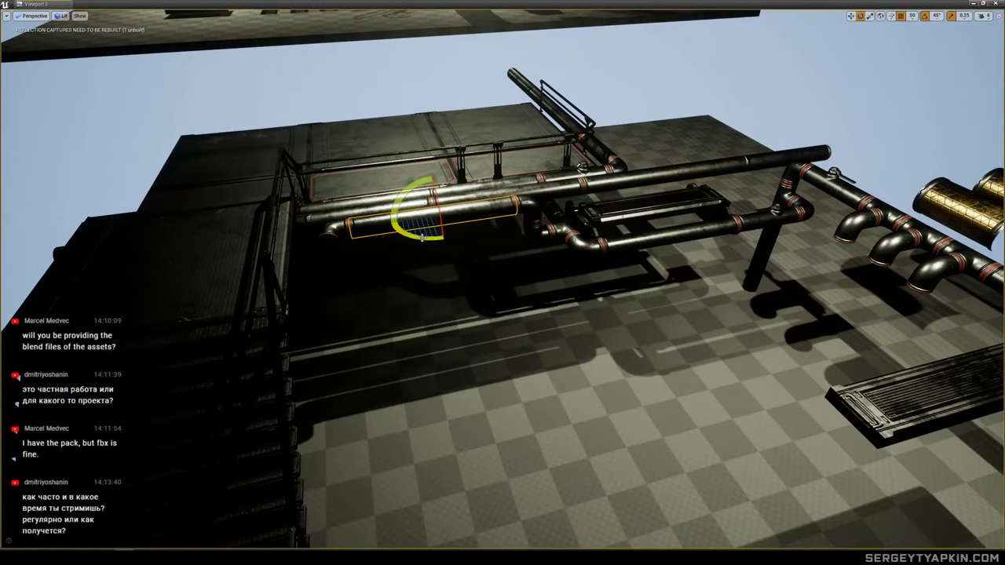
drag(422, 238, 479, 237)
right_drag(479, 237, 346, 275)
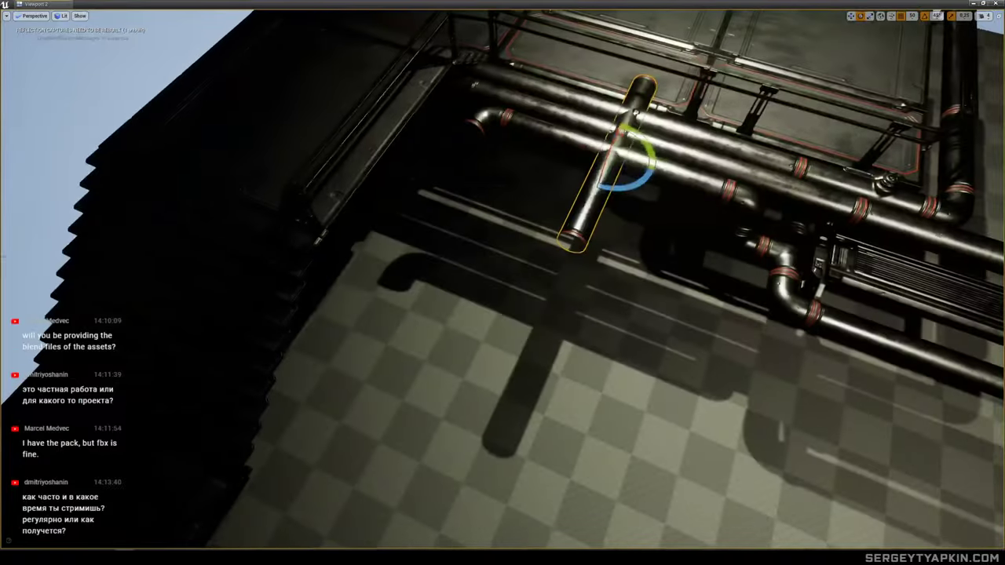
key(w)
drag(616, 139, 387, 202)
right_drag(409, 202, 405, 118)
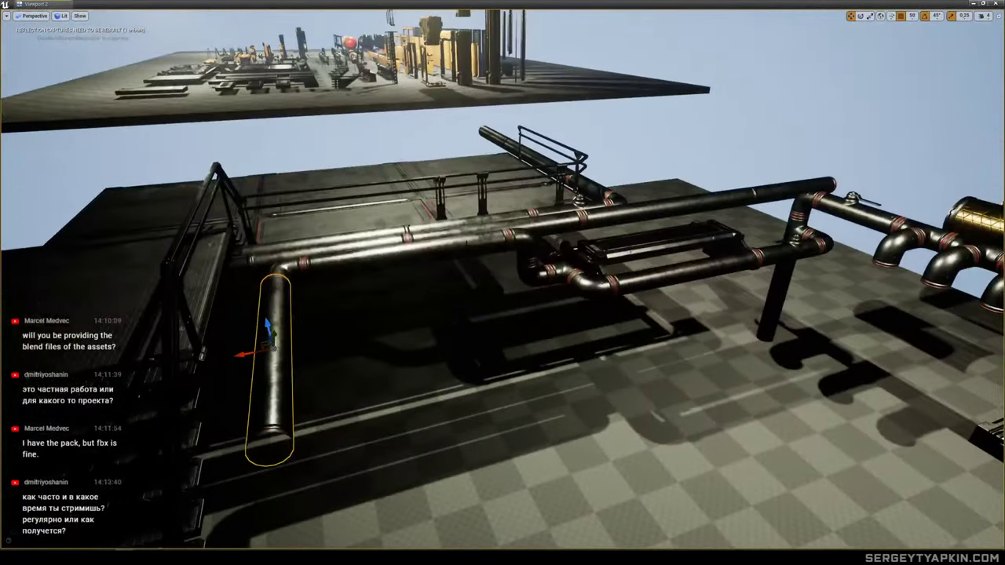
right_drag(412, 253, 464, 257)
key(d)
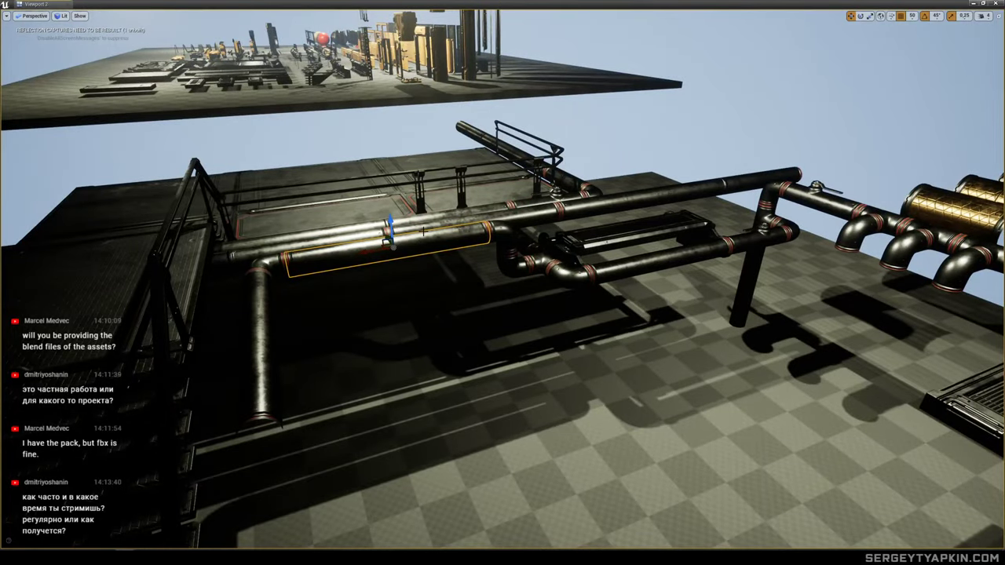
Duplicate the elbow beside the grated bracket and move the copy to the free end of the pipe running alongside the stairs.
right_drag(401, 233, 452, 259)
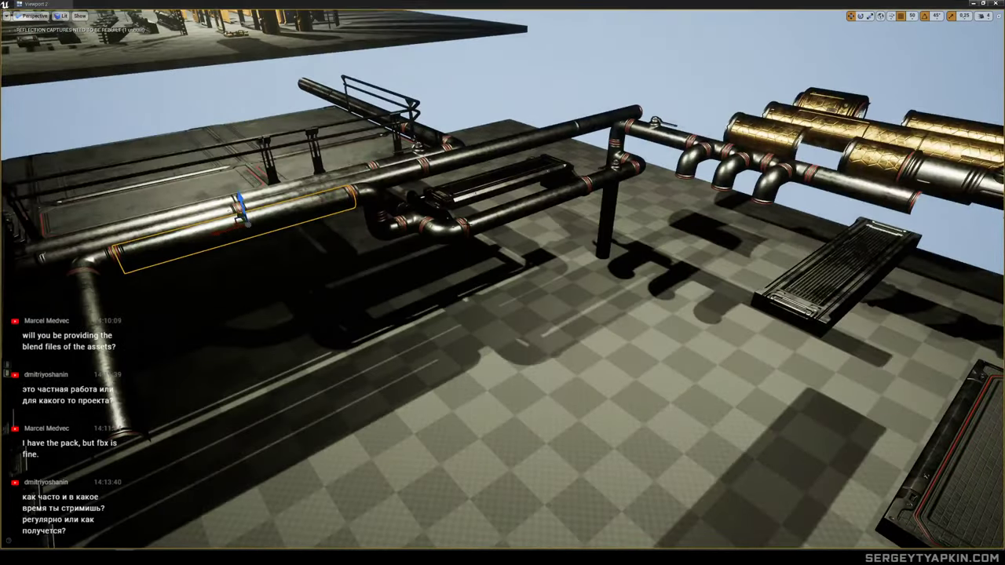
click(503, 209)
key(d)
right_drag(502, 209, 322, 198)
key(e)
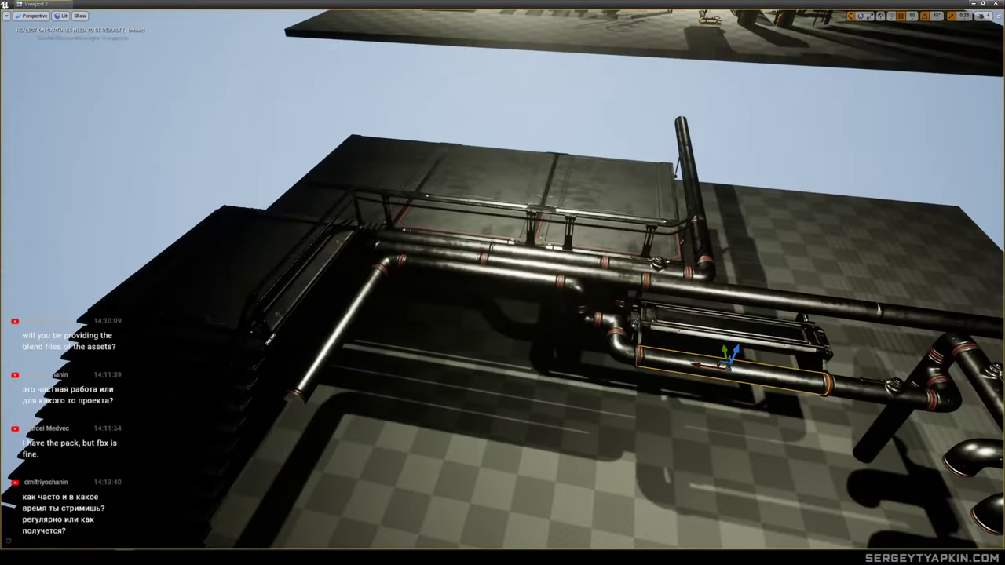
click(628, 268)
click(584, 261)
click(701, 249)
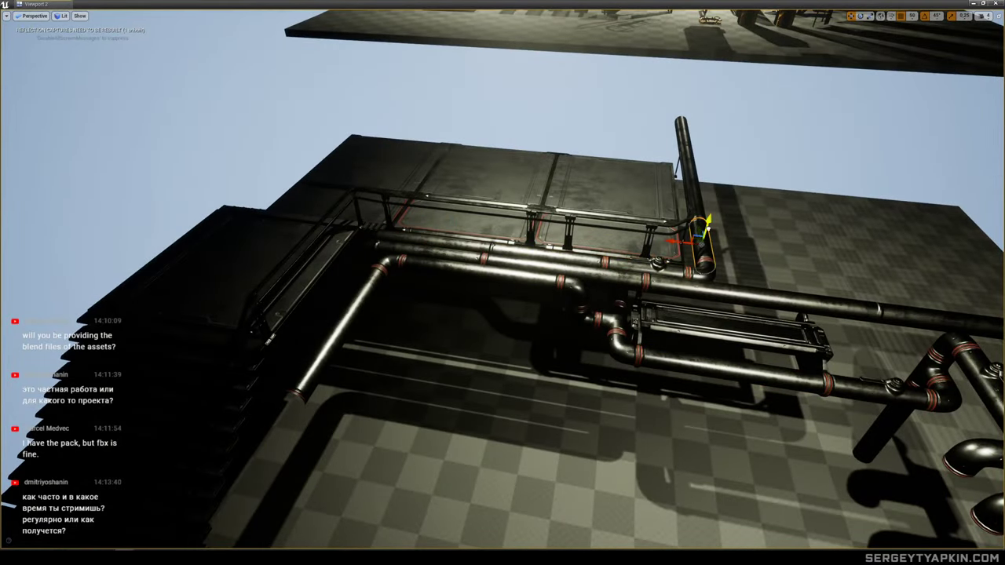
right_drag(701, 250, 597, 289)
right_drag(663, 247, 675, 273)
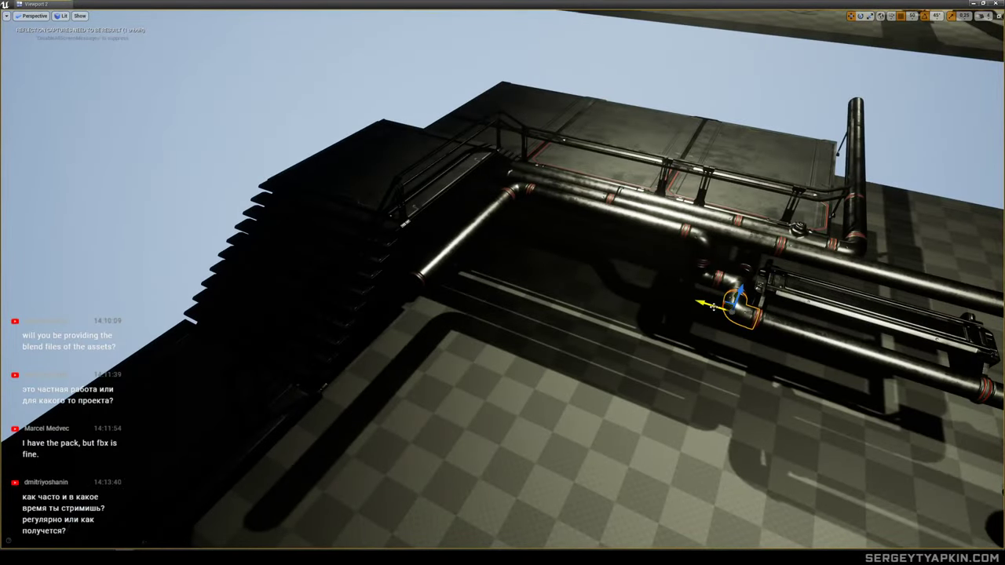
drag(711, 306, 479, 204)
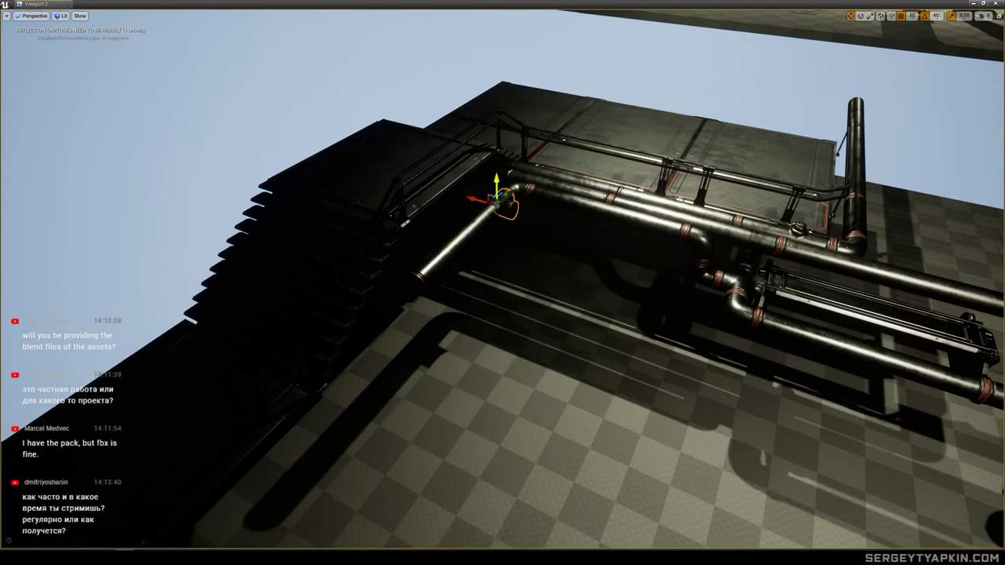
right_drag(480, 206, 377, 206)
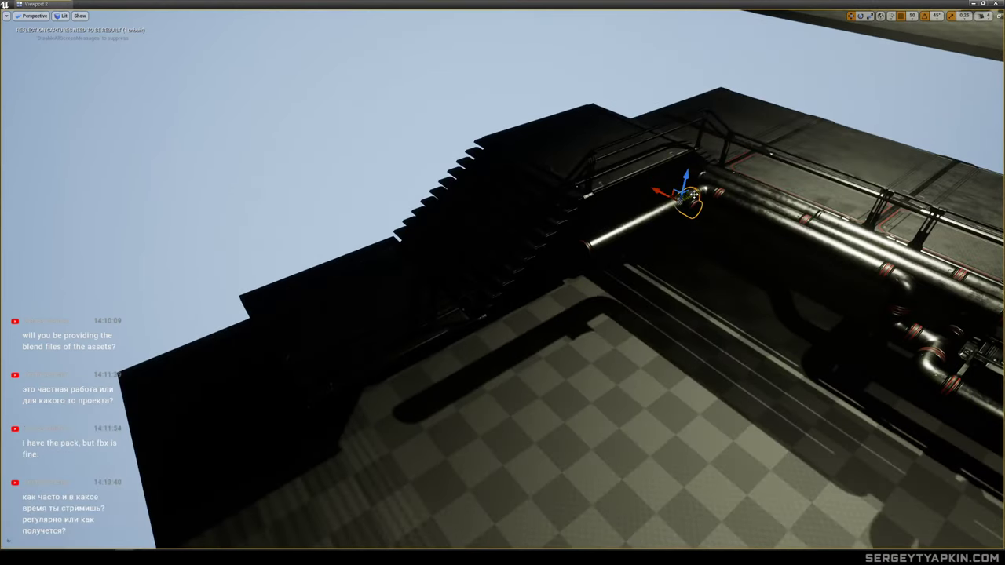
drag(694, 195, 596, 254)
right_drag(596, 254, 722, 247)
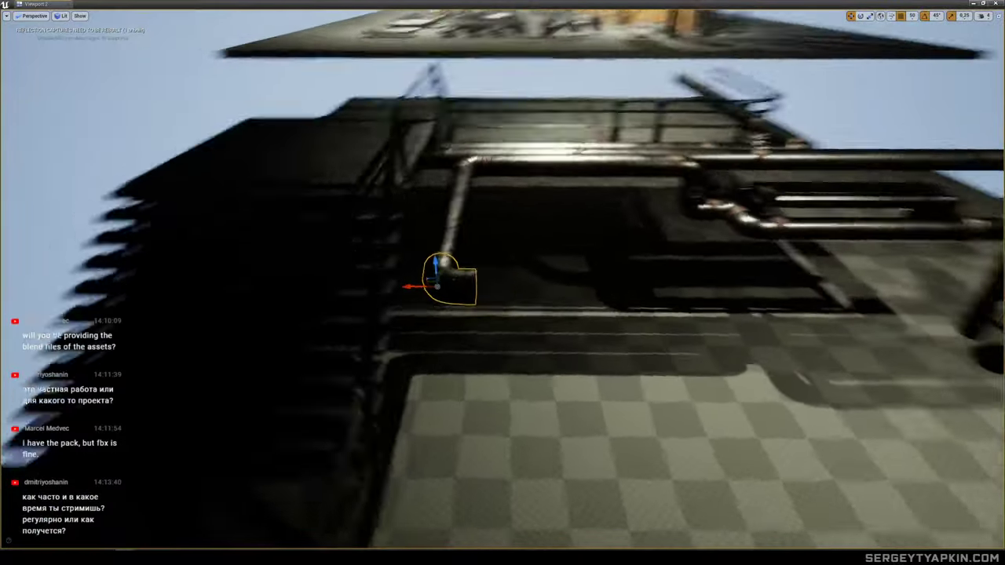
Turn an elbow copy to point downward and attach it to the elbow at the stairs-side pipe's end.
right_drag(565, 157, 584, 153)
key(e)
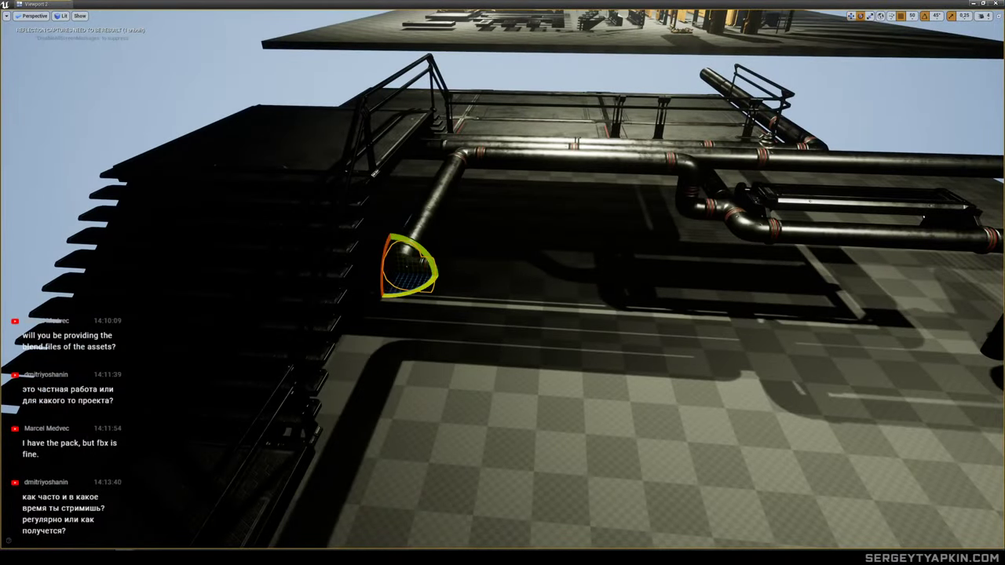
drag(412, 293, 399, 224)
key(w)
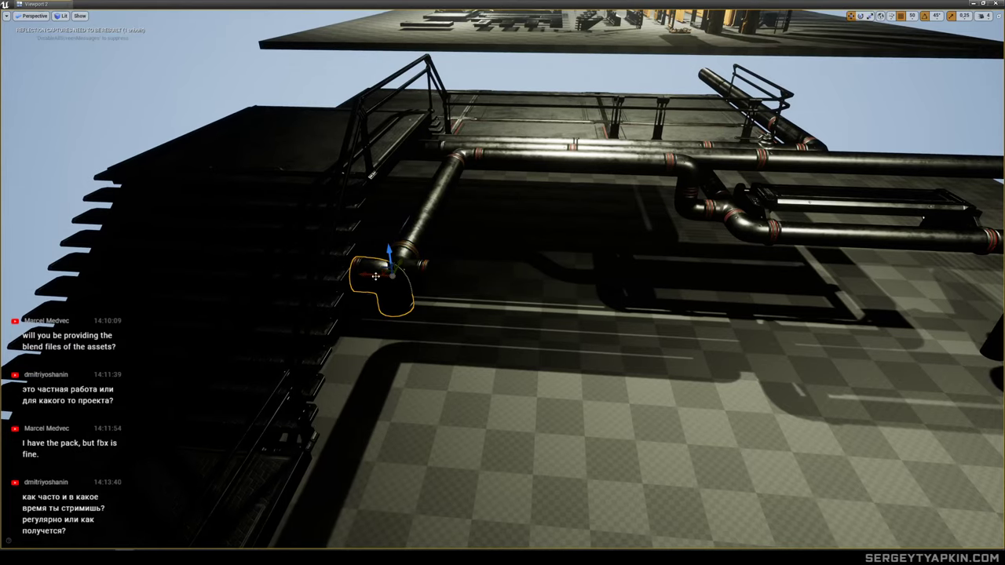
drag(376, 276, 556, 285)
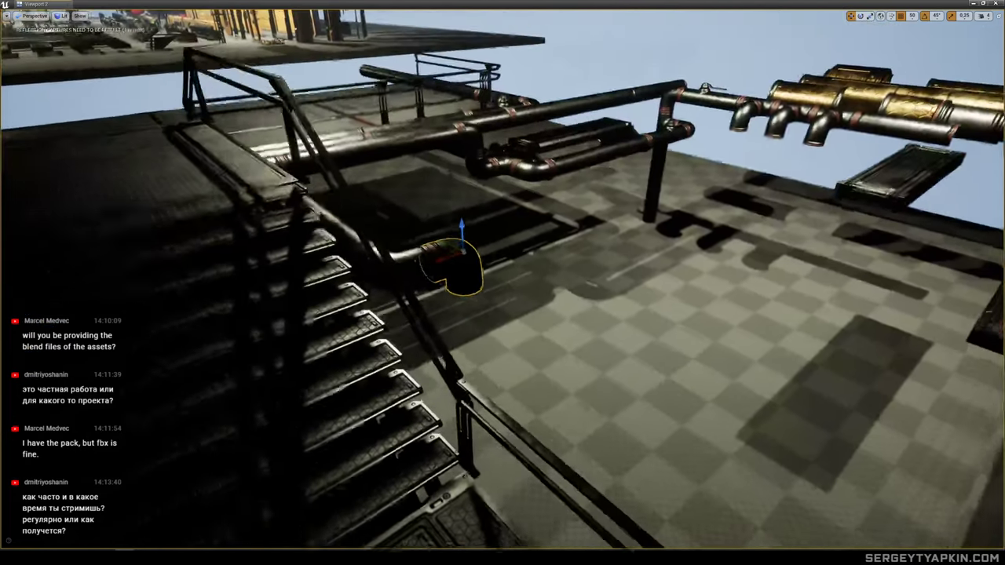
right_drag(556, 284, 518, 245)
Duplicate the straight pipe beside the grated bracket, rotate the copy upright, and move it near the downward elbow by the stairs.
click(616, 201)
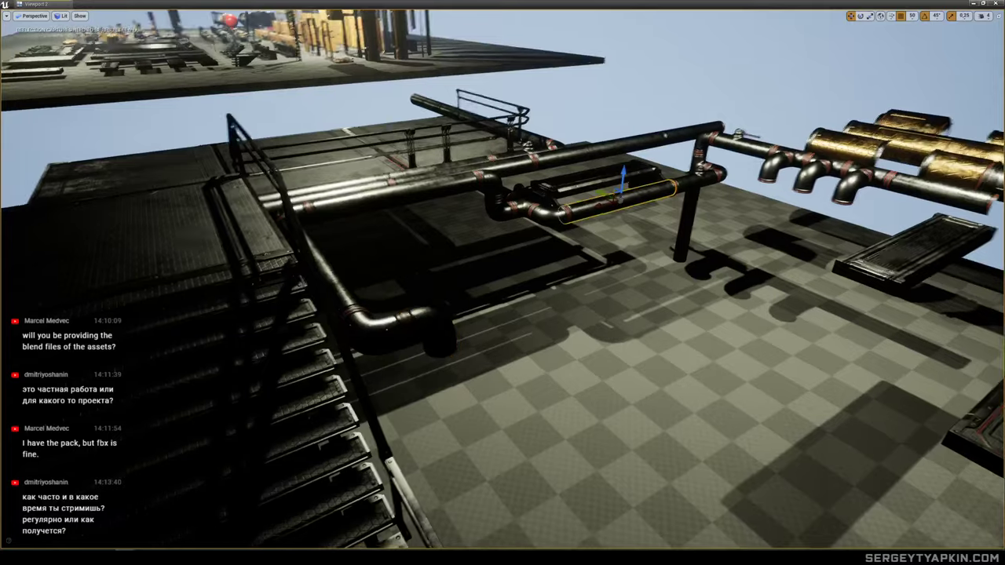
right_drag(616, 201, 601, 222)
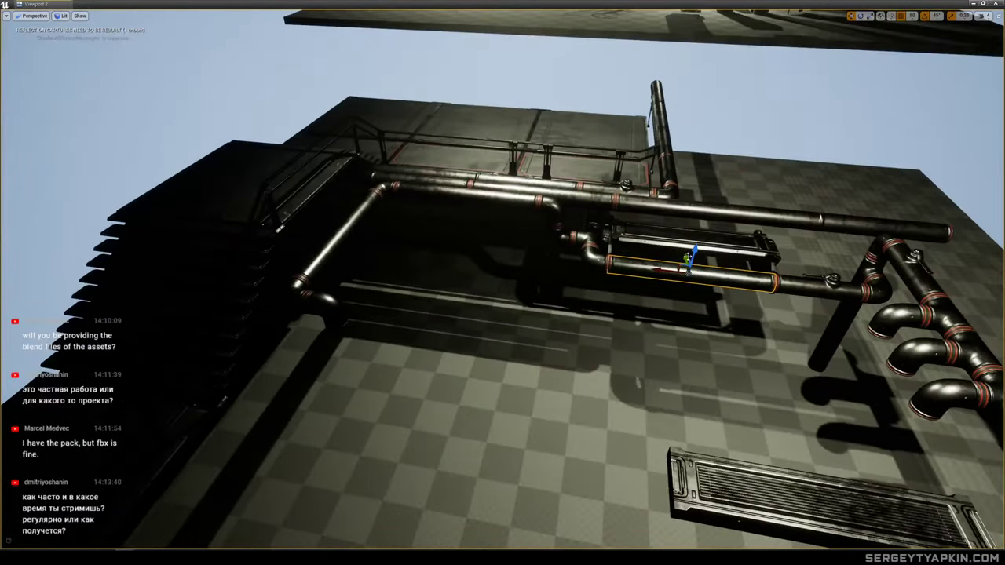
alt+drag(661, 270, 449, 244)
key(e)
drag(510, 226, 533, 261)
key(w)
drag(479, 235, 343, 394)
Align the upright pipe directly beneath the downward elbow and lower it to meet the elbow's opening.
right_drag(369, 393, 327, 375)
right_drag(472, 345, 473, 376)
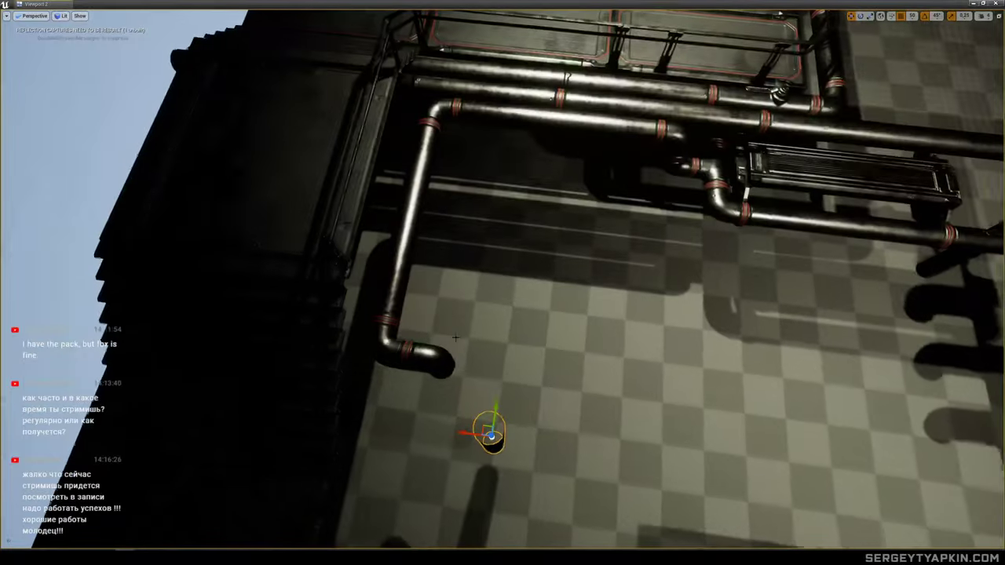
drag(494, 407, 419, 376)
right_drag(420, 375, 428, 321)
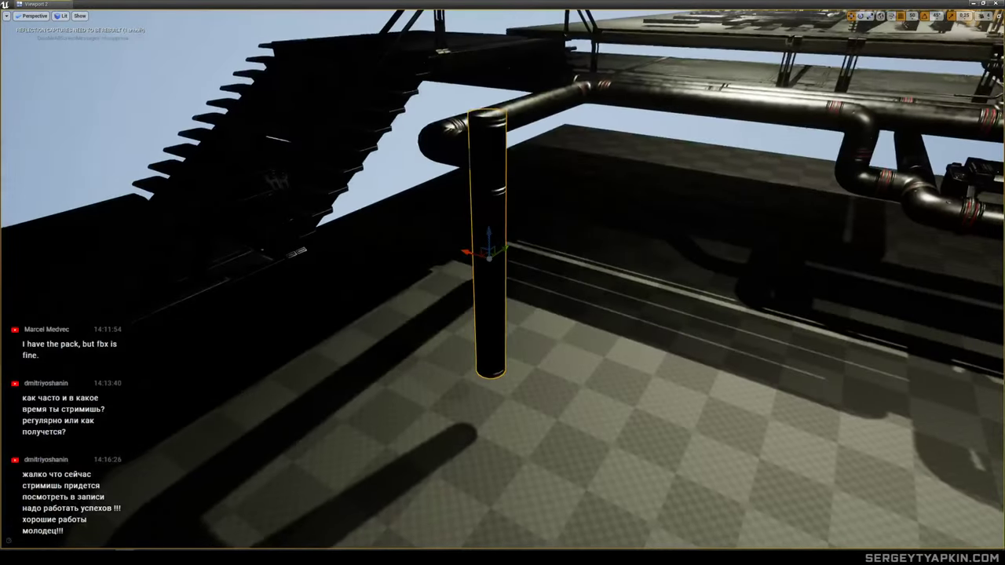
drag(500, 236, 499, 295)
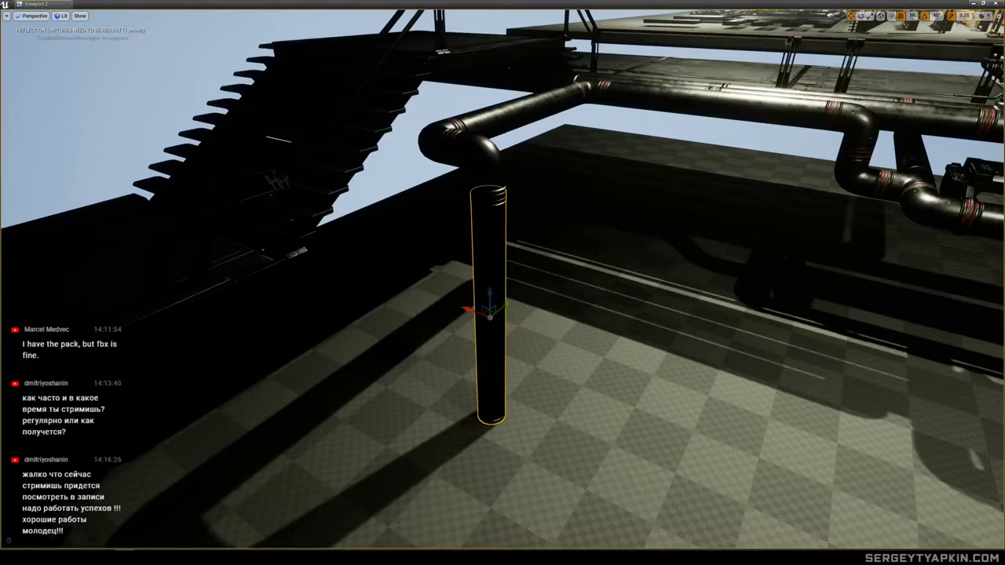
mouse_move(500, 295)
right_down()
mouse_move(541, 275)
mouse_move(526, 277)
mouse_move(546, 286)
mouse_move(556, 274)
mouse_move(577, 278)
mouse_move(504, 296)
right_up()
Save the level.
key(s)
key(w)
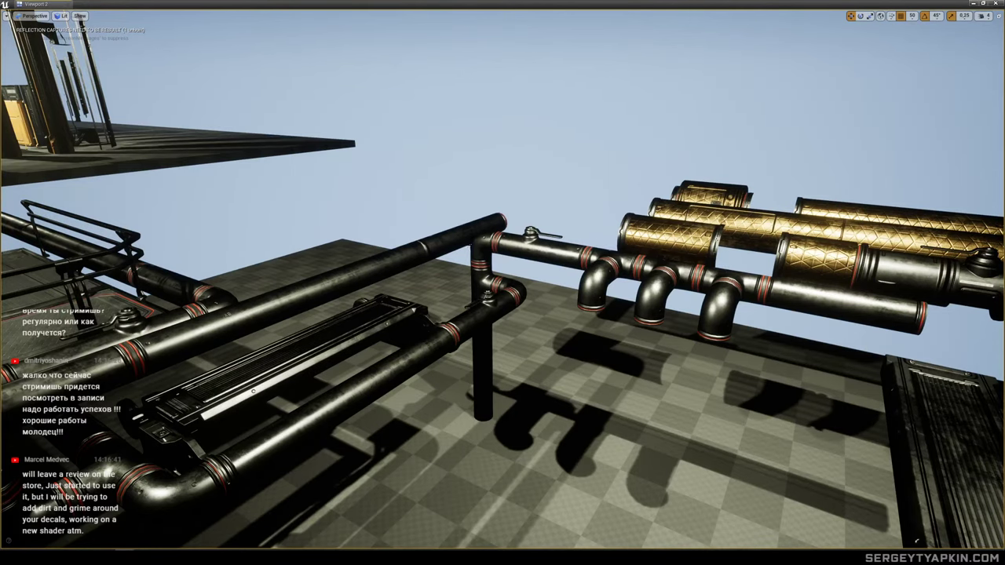
key(s)
right_drag(502, 283, 441, 292)
key(ctrl+s)
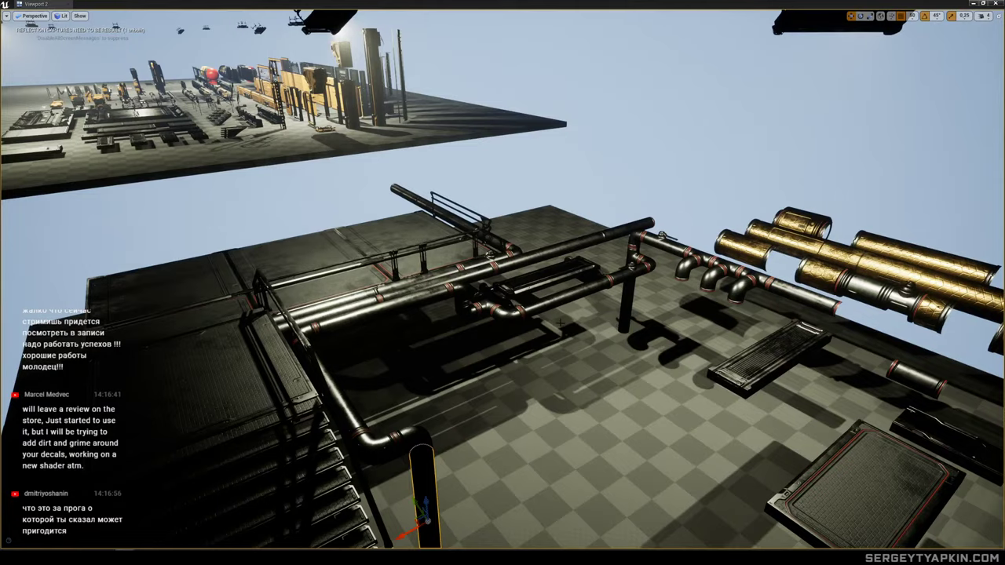
Examine the valve pipe, the three downward branch elbows, and the loose pipe pieces around them.
right_drag(503, 282, 548, 278)
key(w)
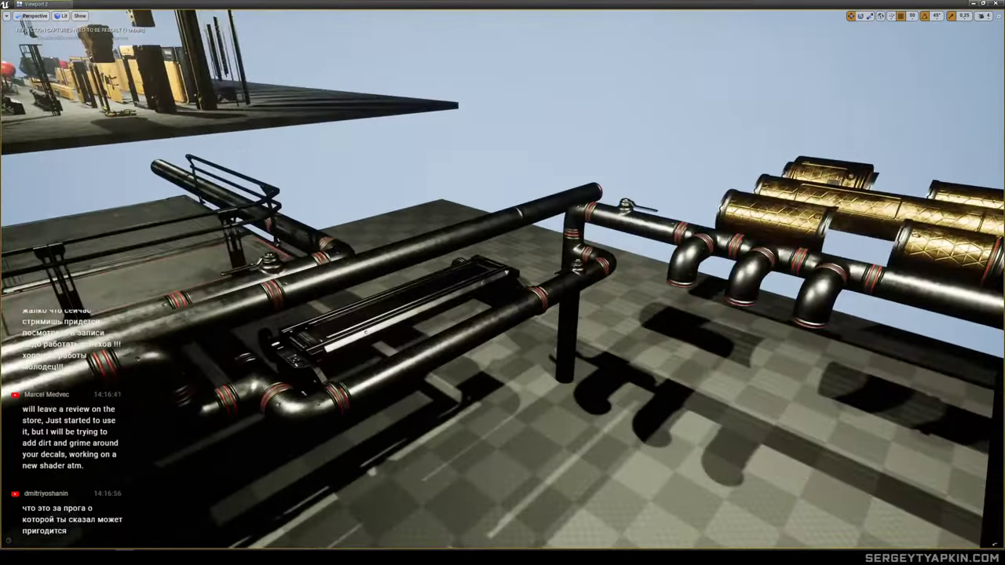
right_drag(638, 281, 778, 286)
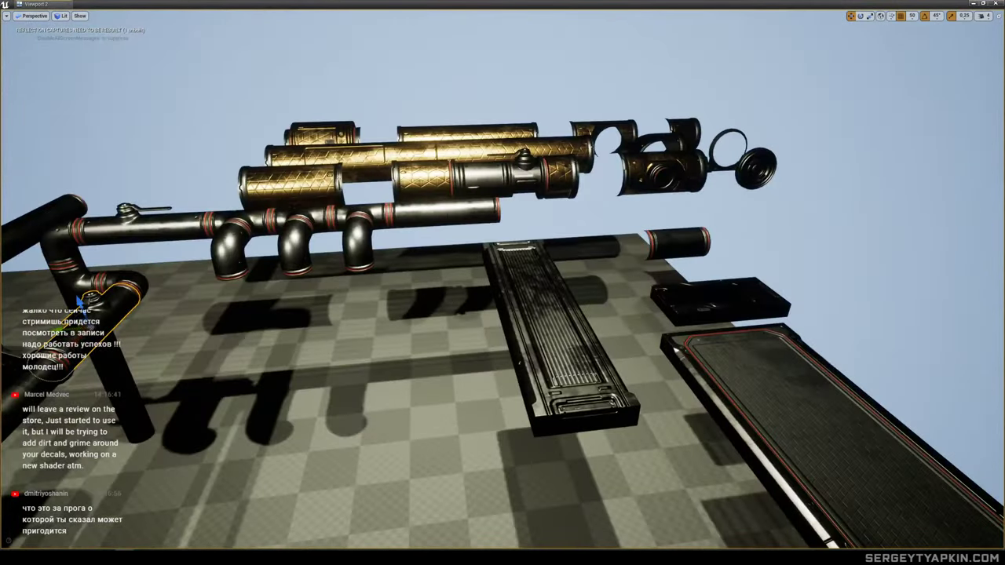
click(445, 215)
right_drag(444, 216, 248, 228)
key(w)
click(335, 212)
key(s)
key(w)
key(d)
key(a)
key(w)
Duplicate the straight pipe beside the grated bracket and stand the copy upright beneath the first downward branch elbow.
right_drag(338, 216, 400, 267)
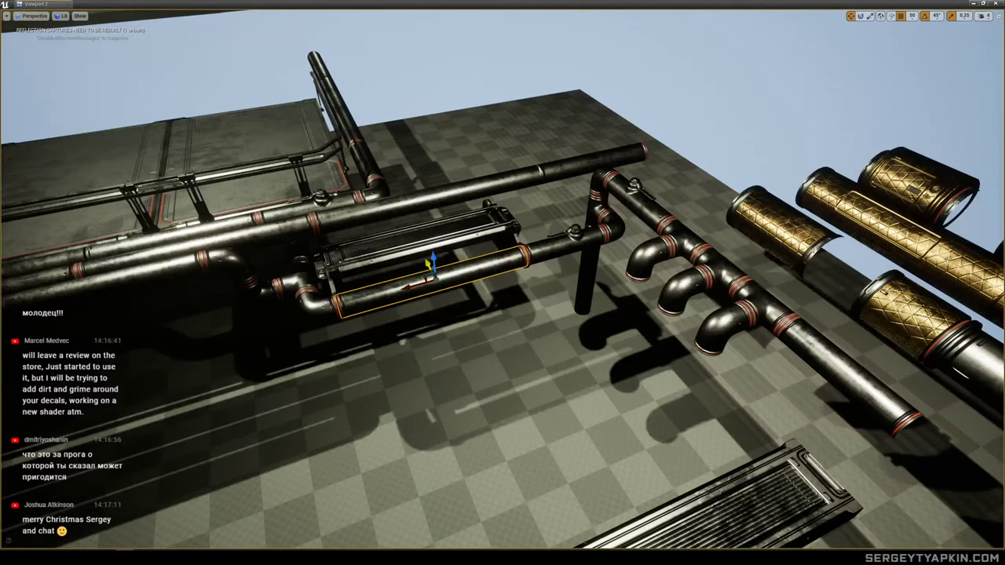
alt+drag(430, 264, 626, 316)
right_drag(627, 317, 774, 326)
alt+drag(656, 324, 637, 311)
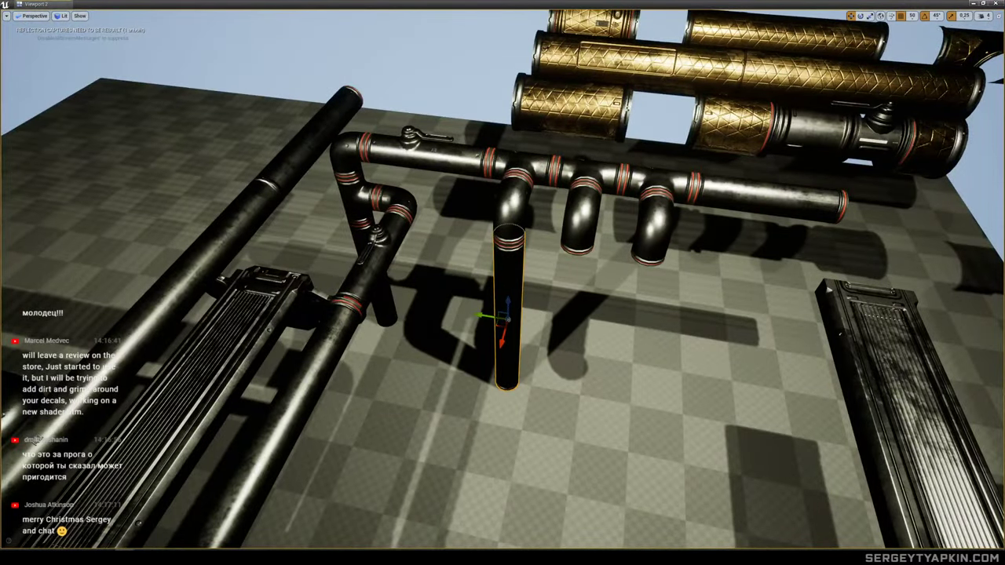
Move the upright pipe from the first downward branch elbow to beneath the elbow beside the valve pipe's corner riser.
right_drag(502, 286, 448, 259)
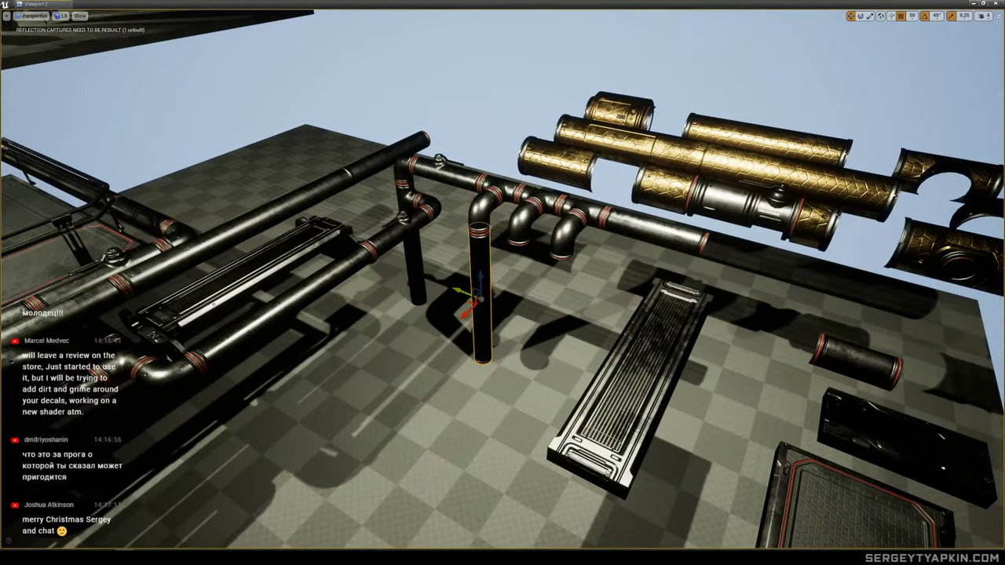
drag(460, 291, 410, 272)
Duplicate the three downward branch elbows, rotate the copies 90 degrees, and lower them onto the elbows' open ends.
click(478, 211)
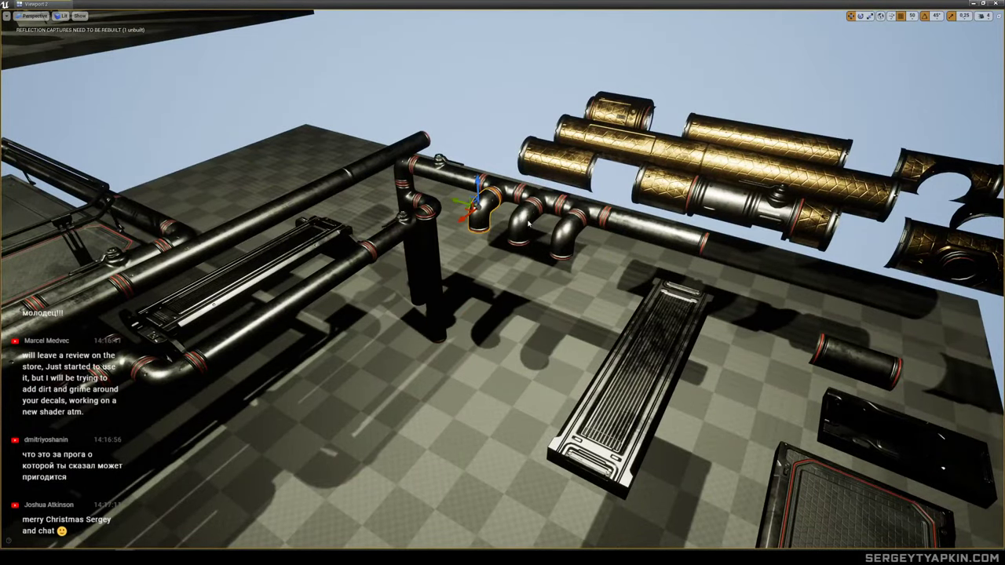
right_drag(594, 243, 498, 232)
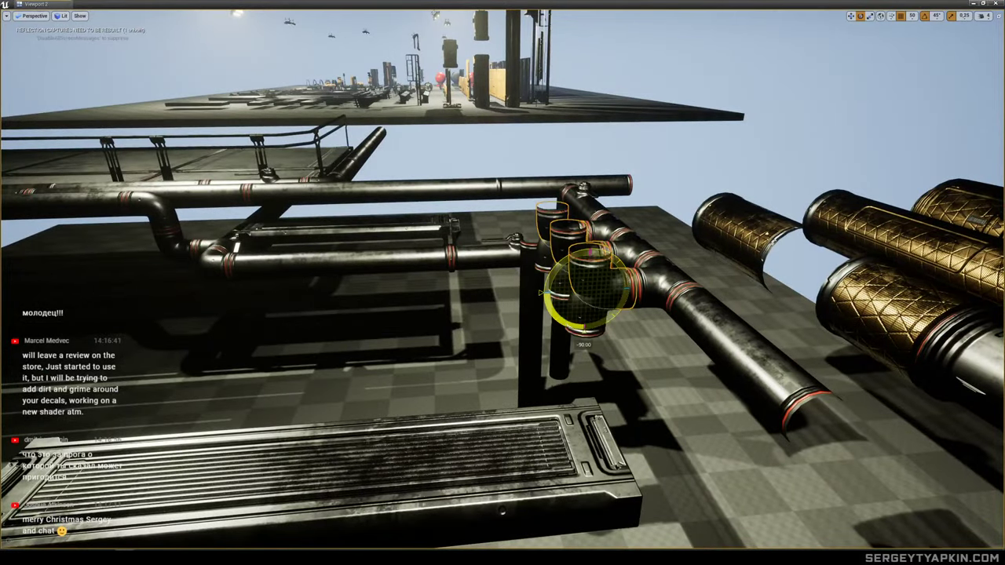
key(w)
drag(588, 262, 590, 343)
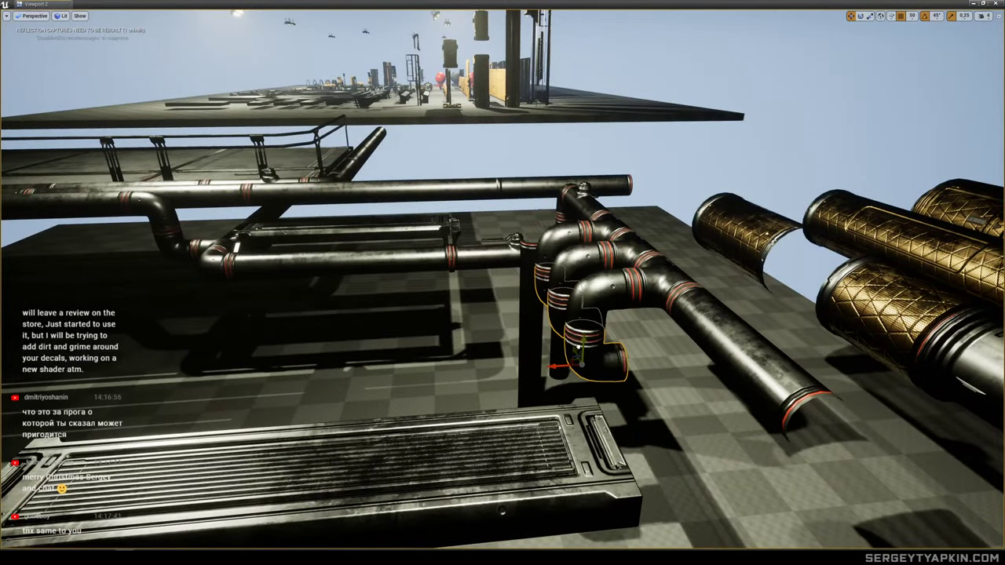
right_drag(591, 343, 691, 340)
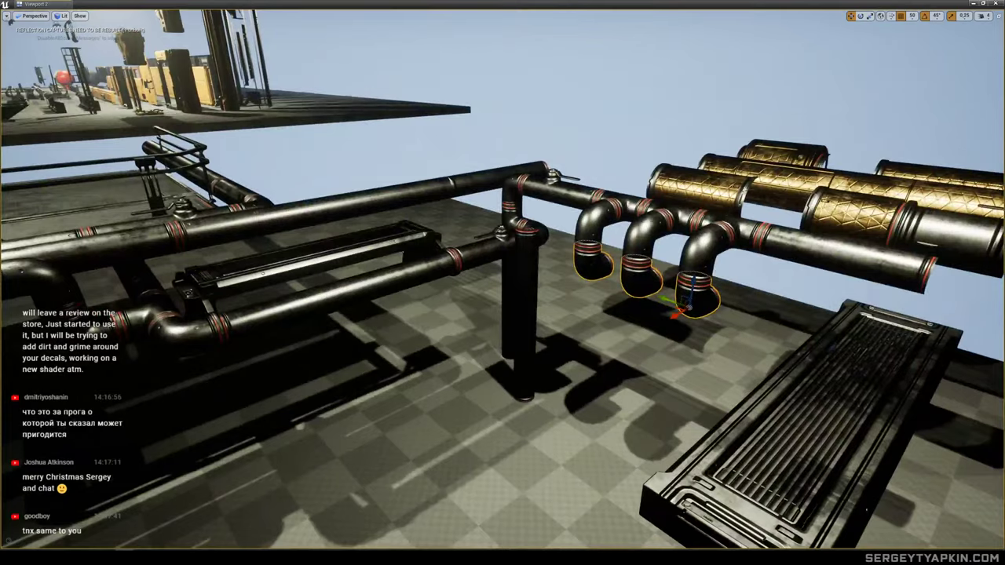
mouse_move(608, 305)
alt+mouse_down()
mouse_move(621, 314)
mouse_move(608, 306)
alt+mouse_up()
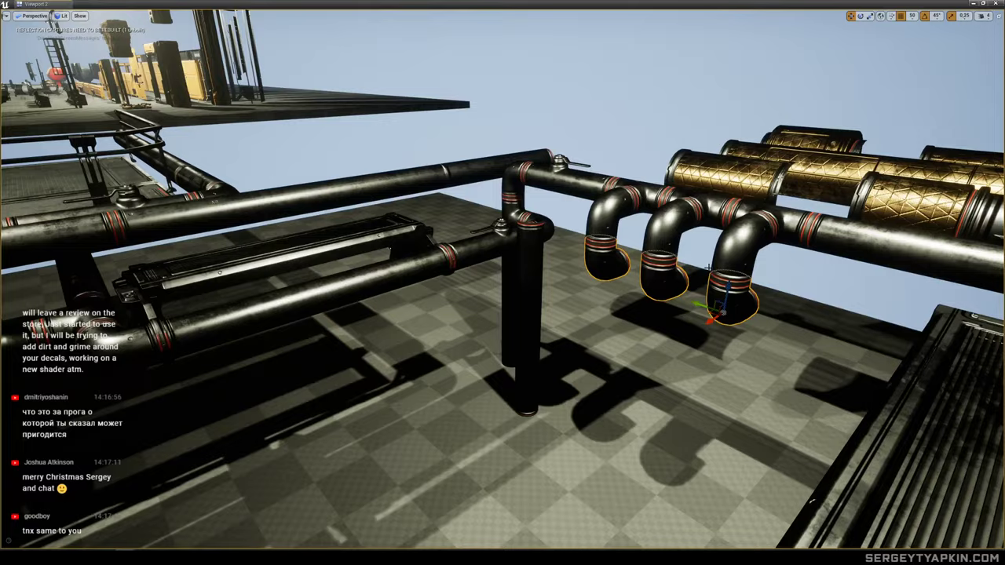
Duplicate the three branching tee segments of the valve pipe run and lower the copies to join the lower elbows.
mouse_move(708, 268)
right_down()
mouse_move(676, 270)
mouse_move(730, 286)
mouse_move(742, 271)
mouse_move(757, 279)
mouse_move(727, 275)
right_up()
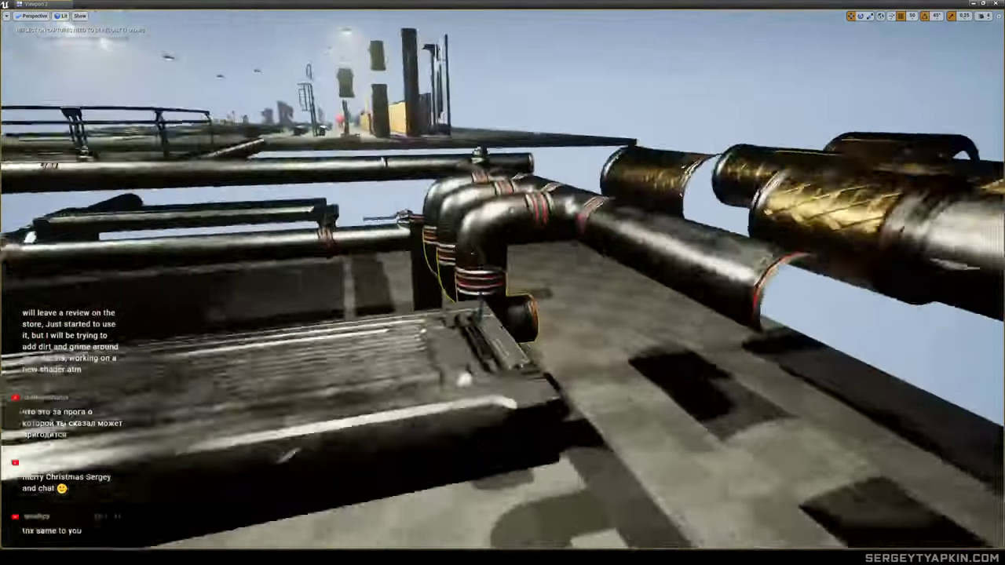
mouse_move(624, 267)
right_down()
mouse_move(664, 275)
mouse_move(624, 267)
right_up()
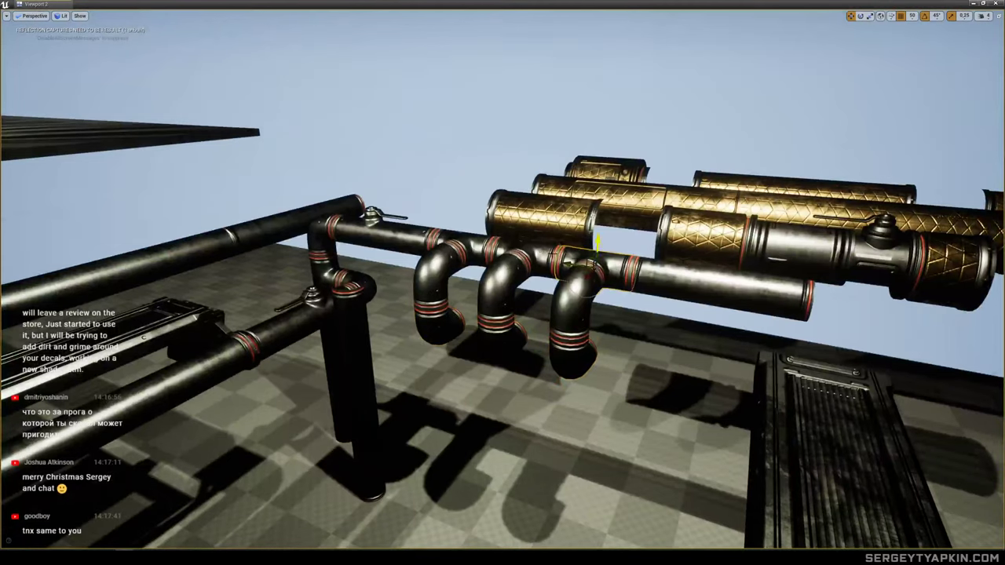
ctrl+click(465, 243)
right_drag(465, 242, 430, 237)
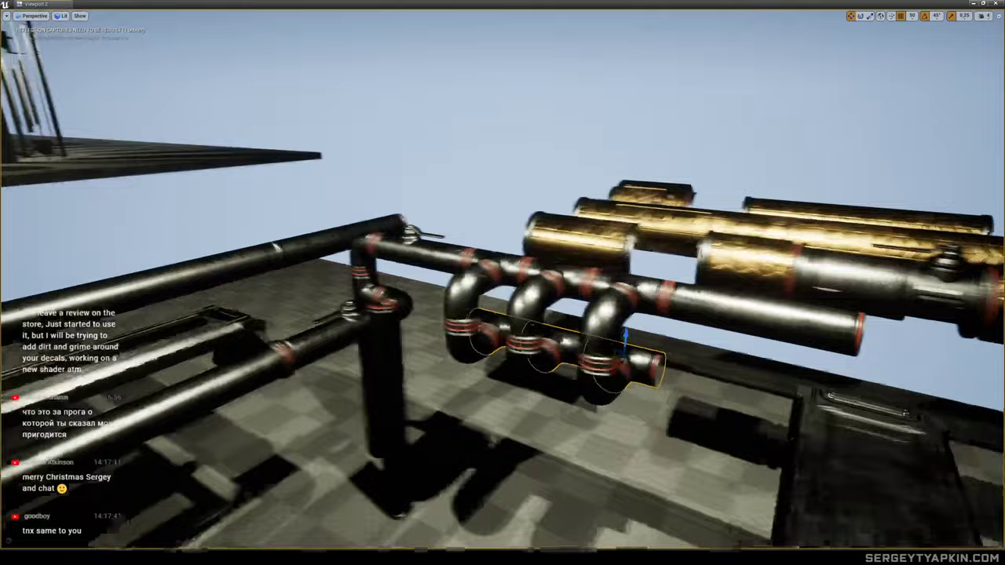
right_drag(626, 338, 605, 342)
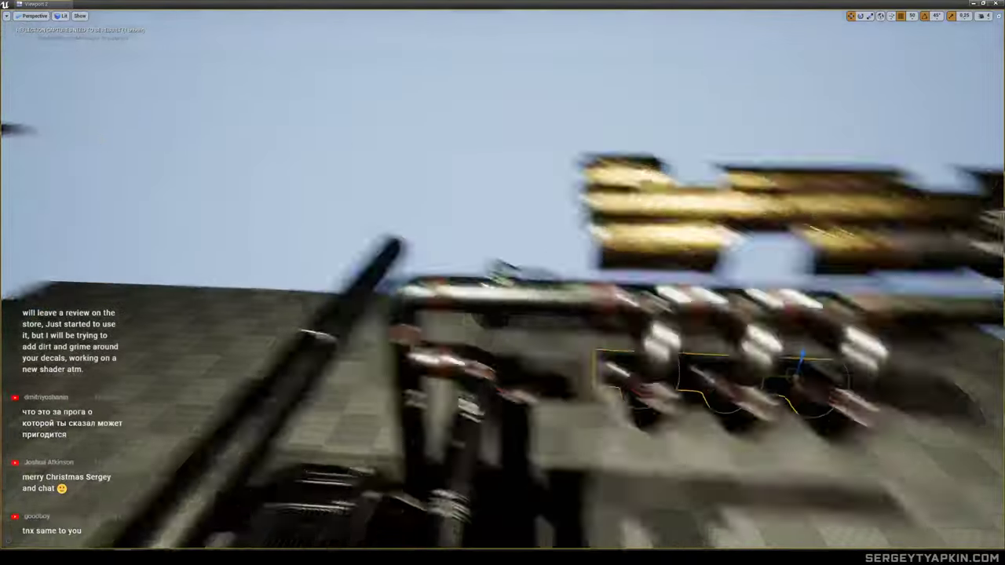
Duplicate the corner elbow at the start of the valve pipe and position the copy to join the corner with the long pipe.
click(651, 396)
right_drag(650, 397, 544, 458)
click(615, 395)
right_drag(615, 395, 628, 348)
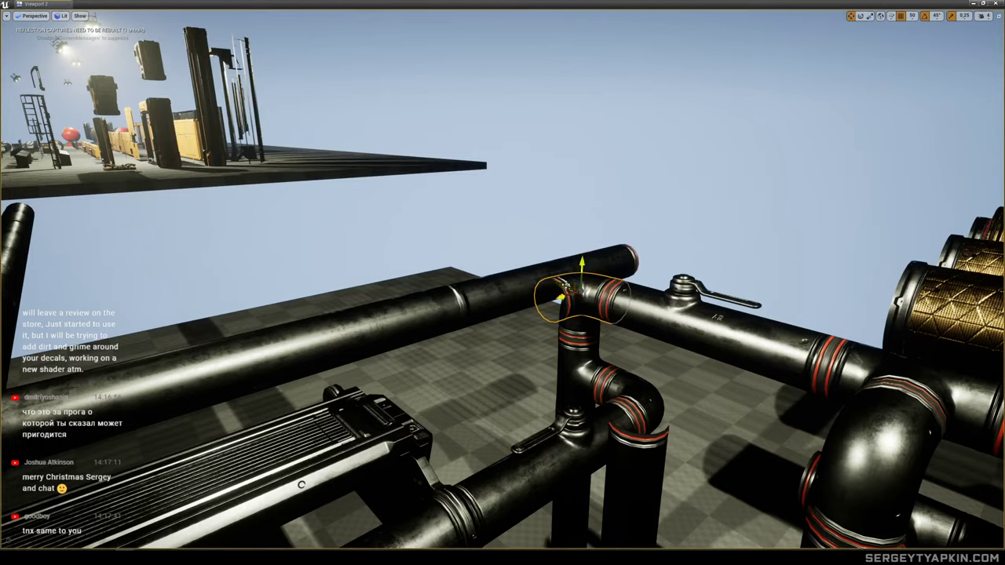
alt+drag(279, 328, 434, 320)
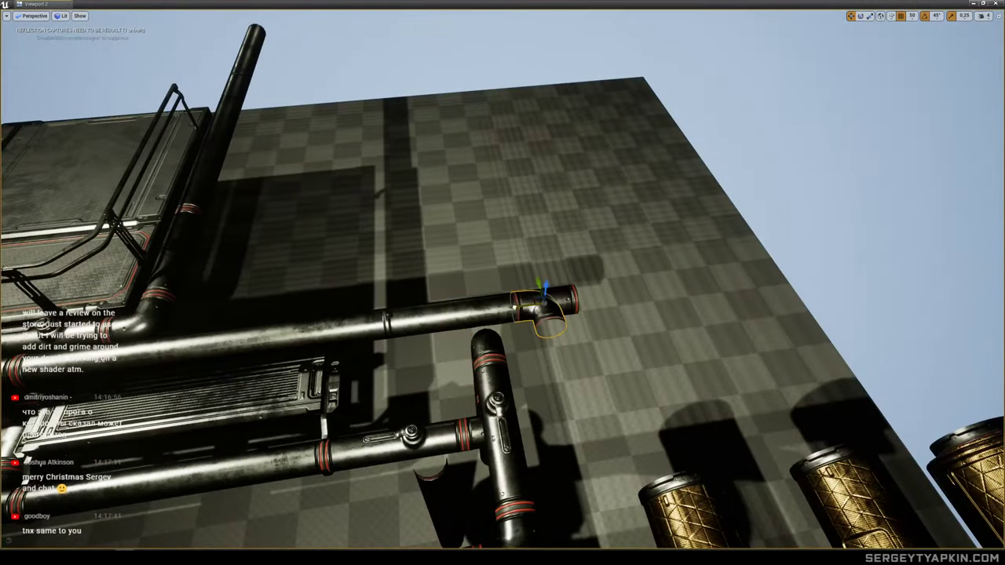
right_drag(493, 310, 499, 255)
alt+drag(589, 290, 710, 299)
right_drag(507, 314, 534, 308)
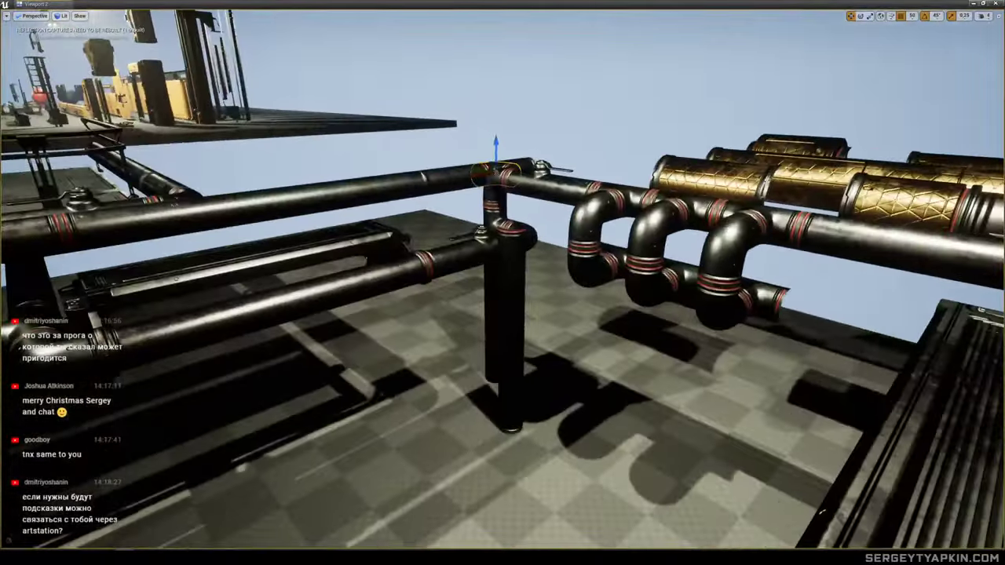
Rotate the front upright pipe to horizontal and place it parallel beneath the straight pipe running alongside the grated bracket.
click(511, 330)
drag(492, 308, 503, 303)
right_drag(533, 339, 569, 336)
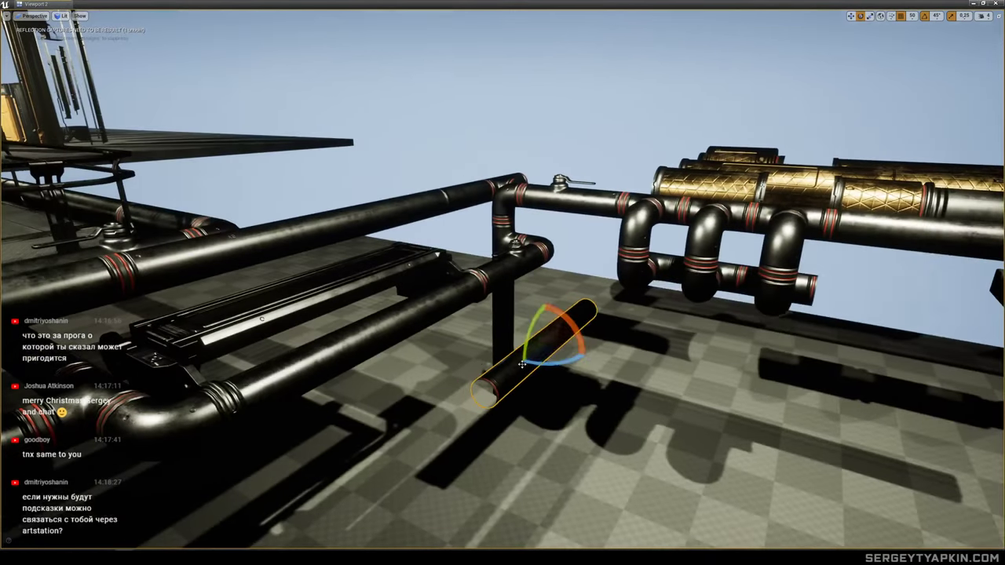
key(w)
drag(543, 318, 360, 352)
drag(377, 309, 382, 354)
right_drag(383, 355, 358, 339)
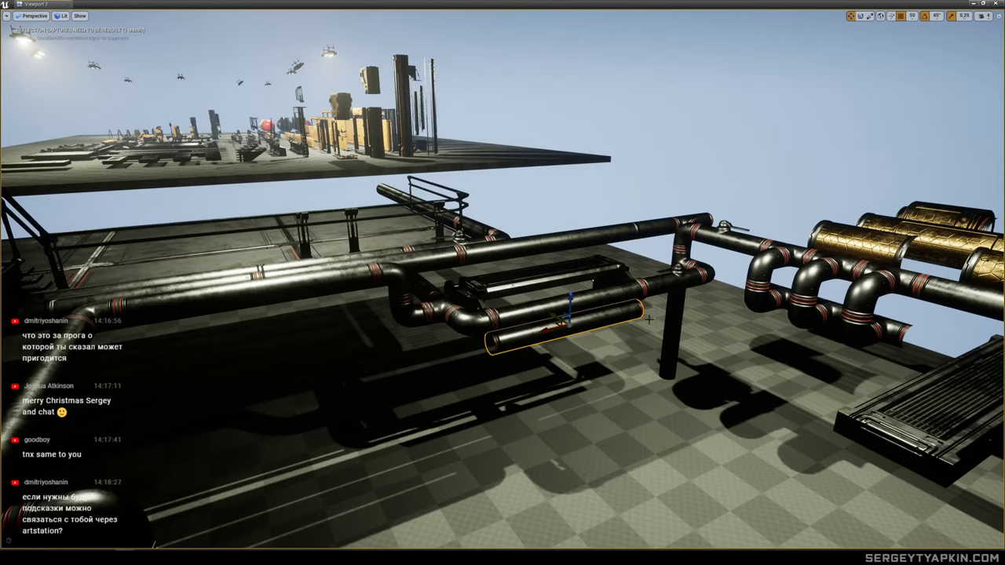
Duplicate the elbow beside the grated bracket, turn the copy downward, and lower it onto the near end of the parallel pipe.
right_drag(518, 314, 562, 312)
click(516, 307)
key(e)
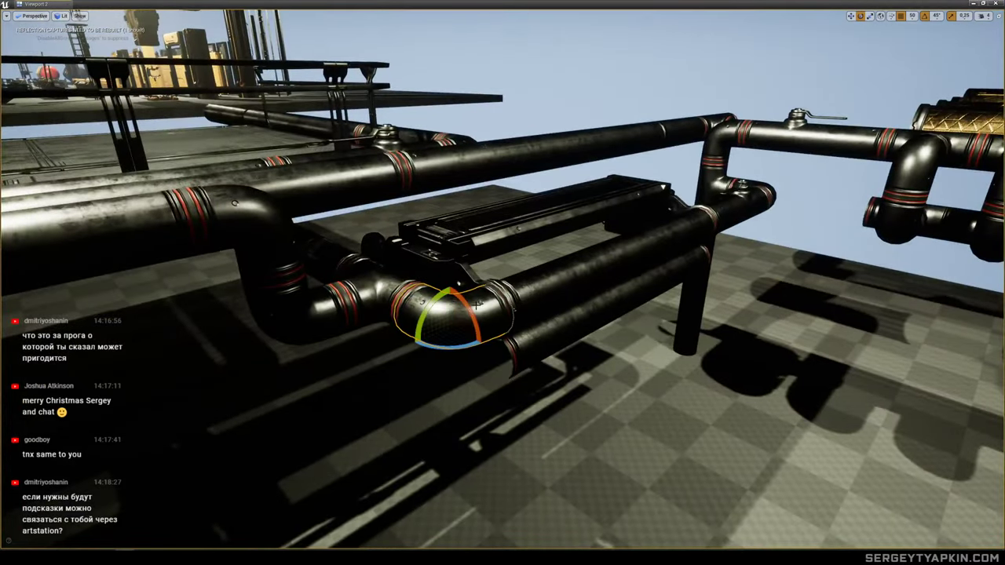
drag(472, 312, 455, 342)
key(w)
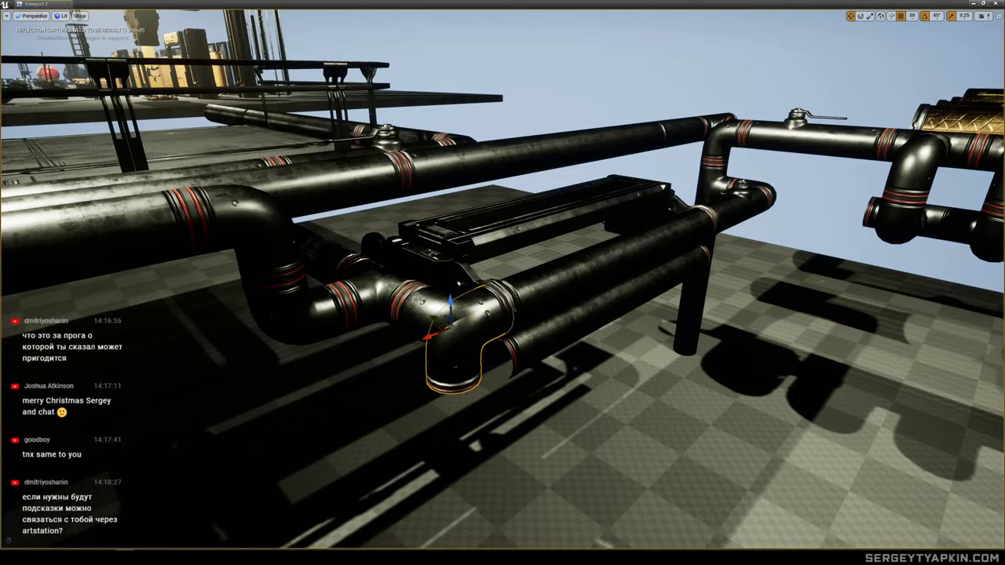
drag(450, 301, 459, 344)
right_drag(485, 355, 454, 322)
right_drag(588, 354, 525, 359)
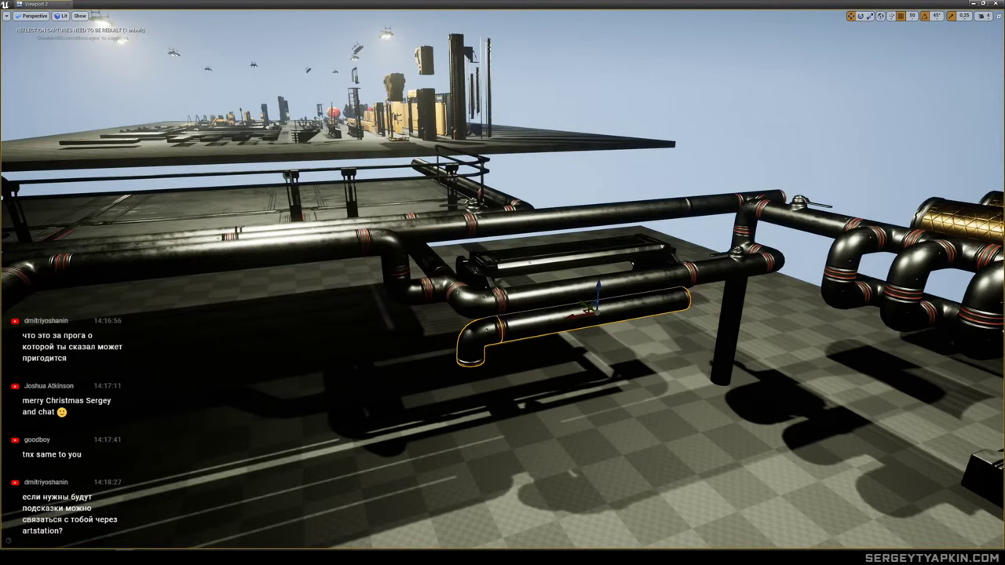
Duplicate the downward elbow, rotate the copy to face the opposite way, and move it to the parallel pipe's far end.
click(475, 339)
right_drag(476, 339, 424, 348)
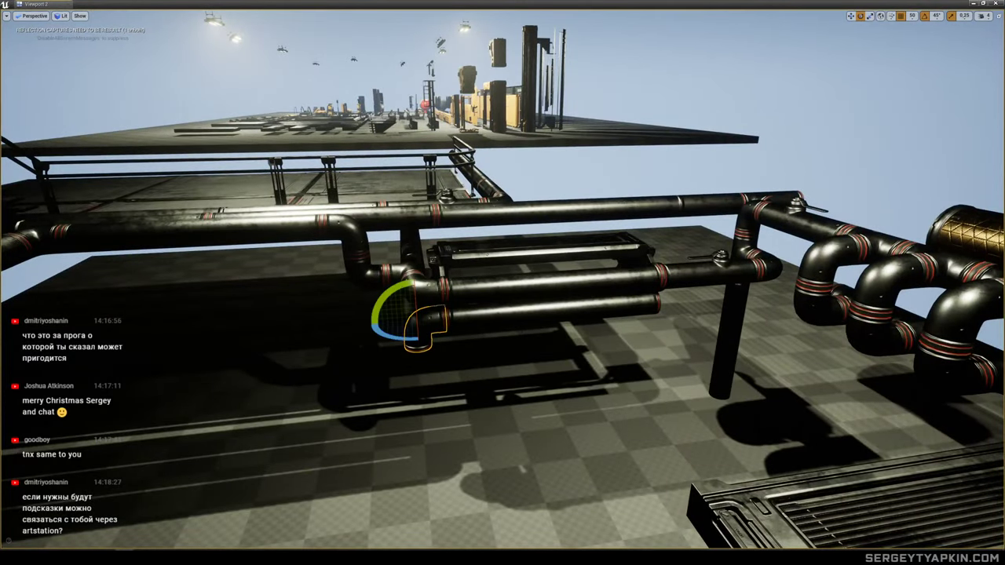
key(w)
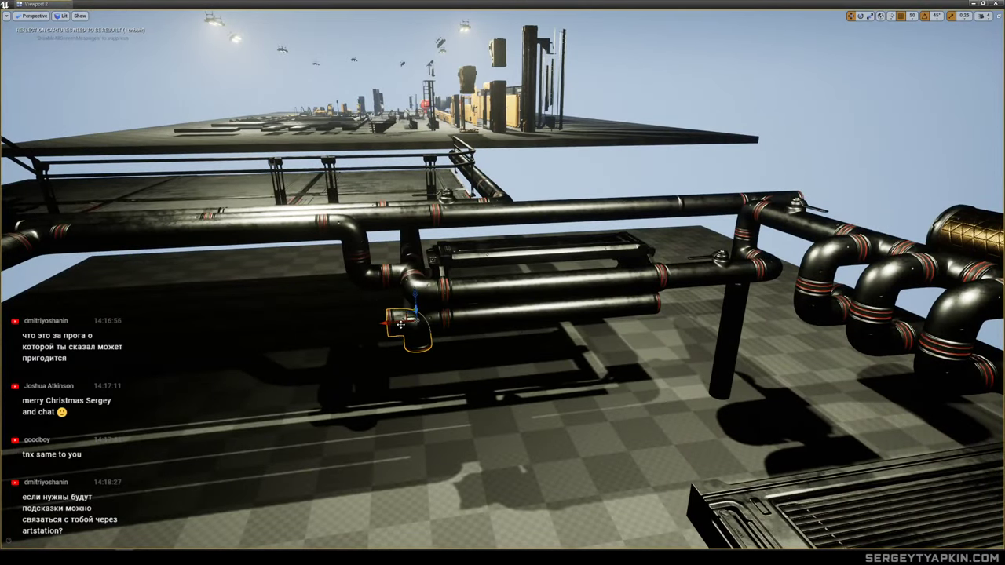
drag(393, 318, 652, 328)
right_drag(652, 329, 746, 345)
Duplicate the parallel pipe with its two elbows, flip the copies beneath to close the loop, and raise the whole loop slightly.
ctrl+click(318, 234)
right_drag(319, 234, 271, 235)
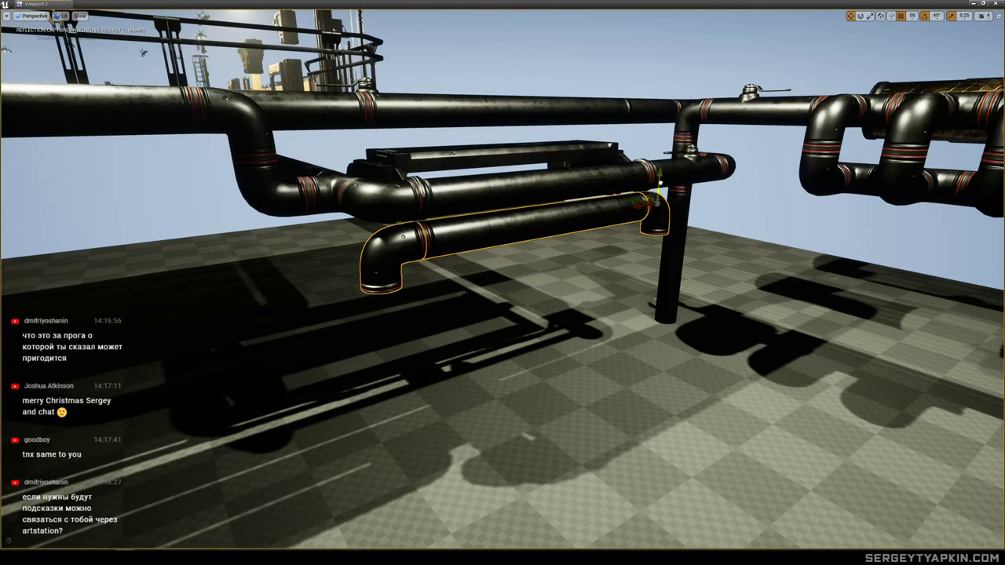
alt+drag(657, 201, 648, 302)
right_drag(648, 302, 675, 318)
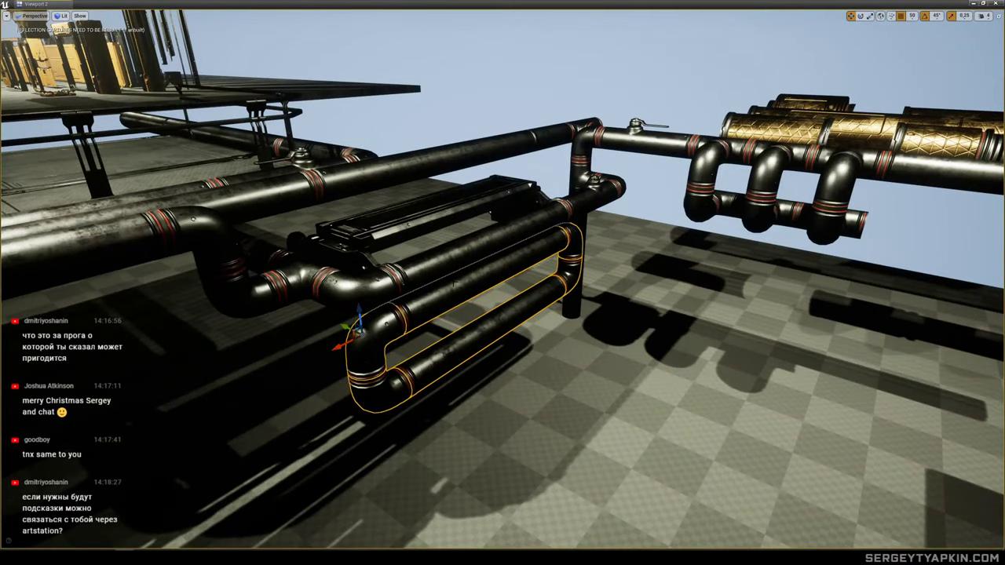
right_drag(454, 282, 430, 271)
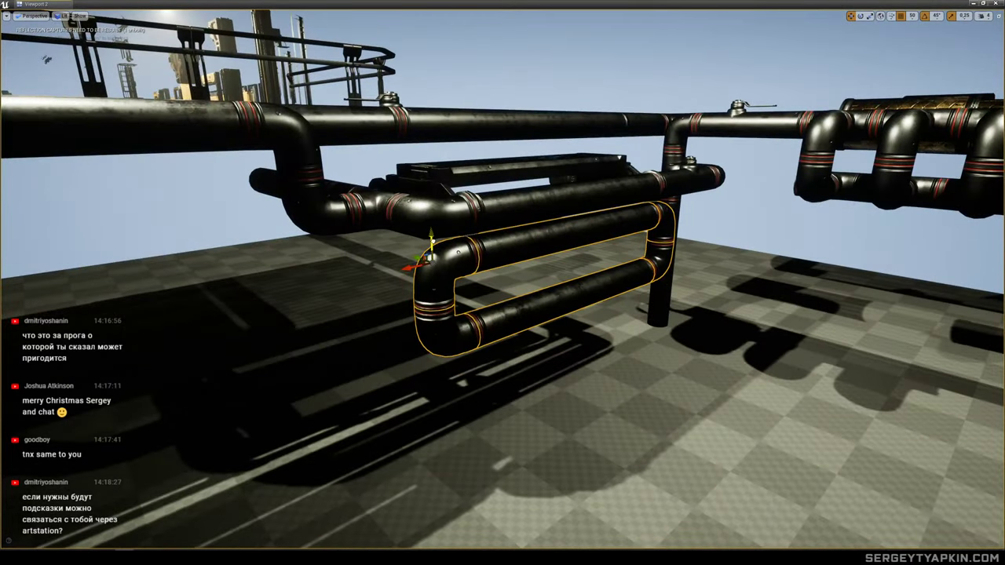
mouse_move(431, 237)
mouse_down()
mouse_move(433, 265)
mouse_move(433, 226)
mouse_up()
right_drag(432, 226, 503, 273)
Duplicate the closed pipe loop and place the copy directly beside it, beneath the grated bracket.
right_drag(405, 276, 391, 239)
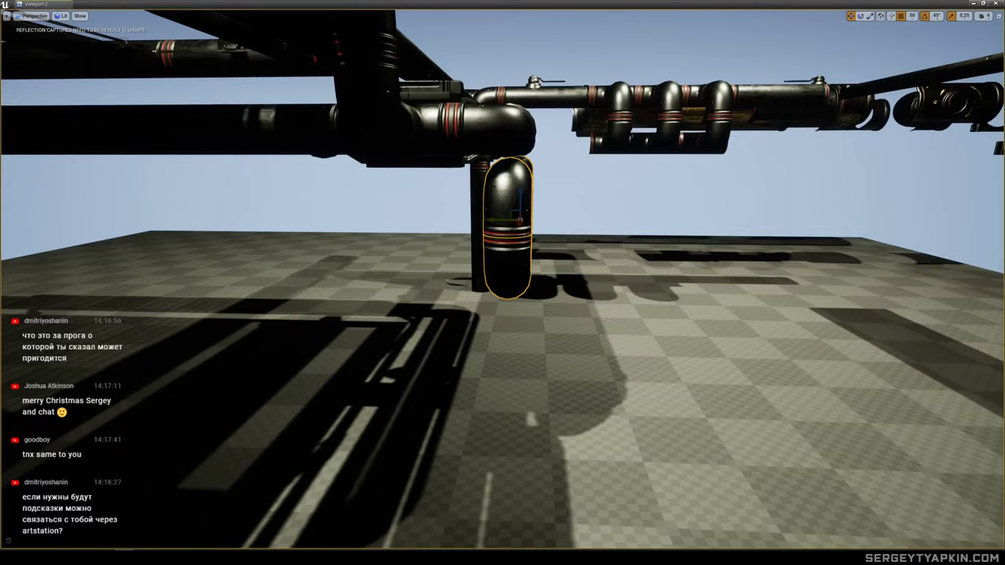
alt+drag(497, 220, 396, 216)
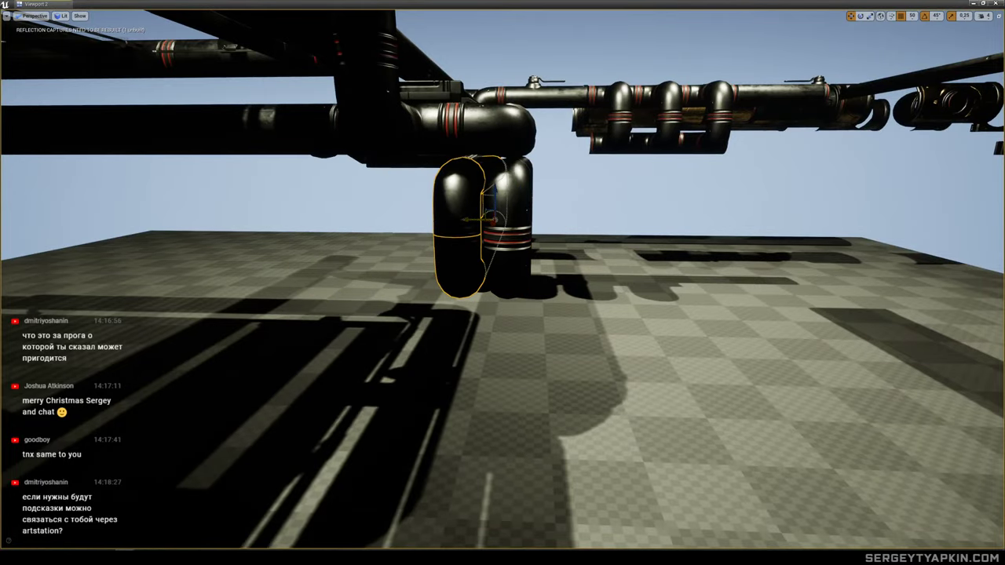
right_drag(465, 220, 443, 239)
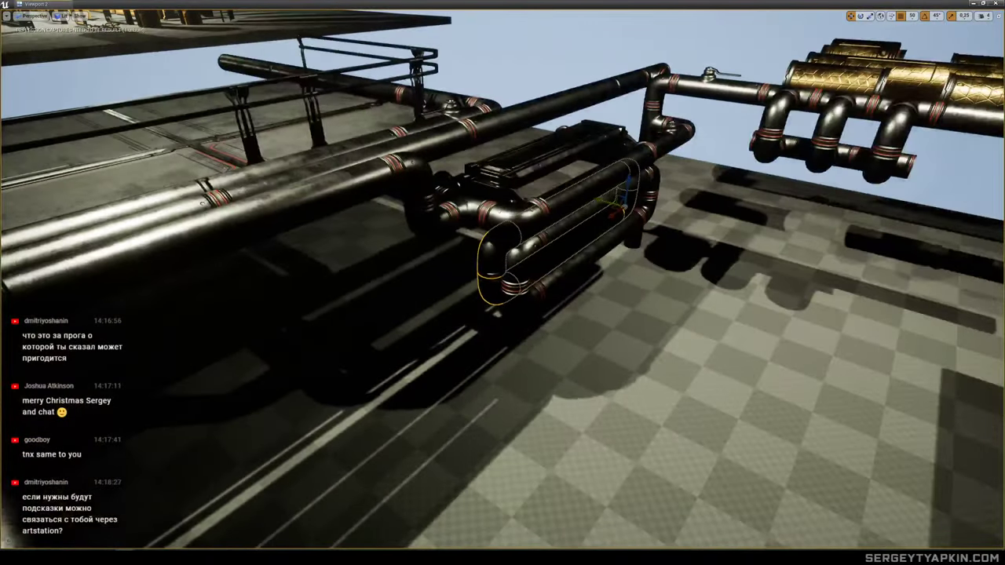
right_drag(583, 202, 589, 205)
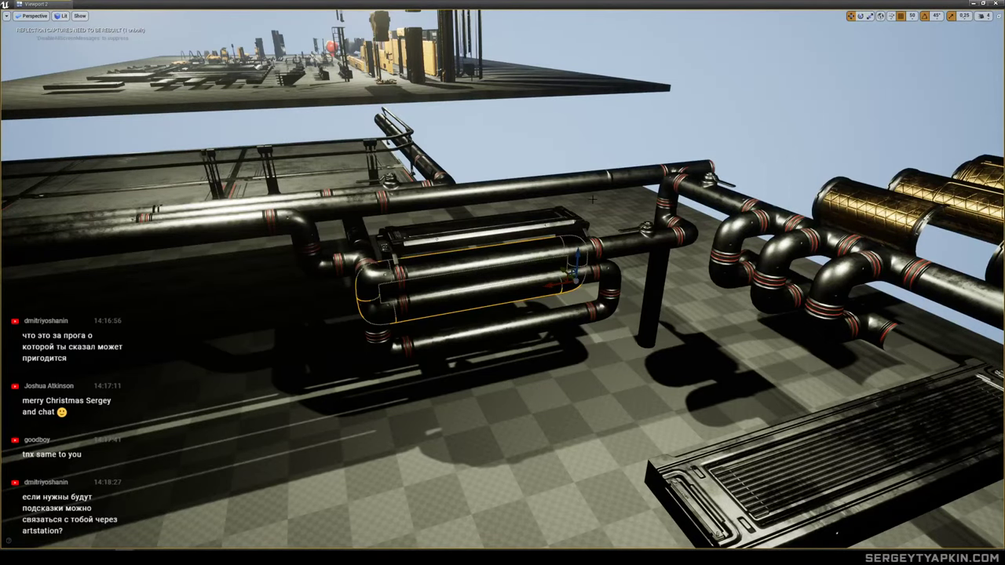
Examine the individual pipe pieces of the two loops beneath the grated bracket.
mouse_move(576, 280)
right_down()
mouse_move(601, 283)
mouse_move(575, 281)
right_up()
click(541, 318)
right_drag(542, 318, 537, 325)
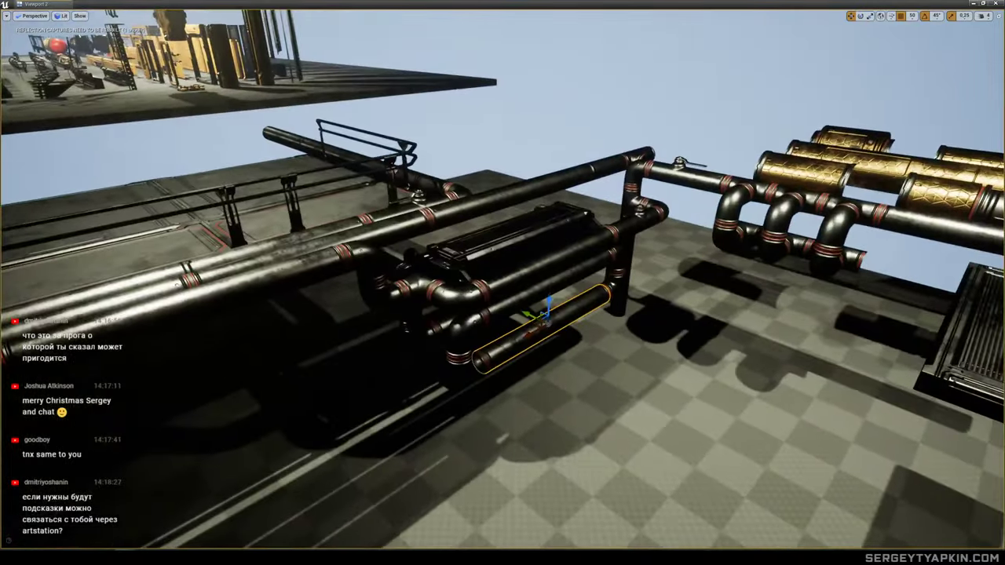
click(601, 259)
right_drag(602, 259, 573, 257)
right_drag(604, 210, 574, 260)
click(498, 274)
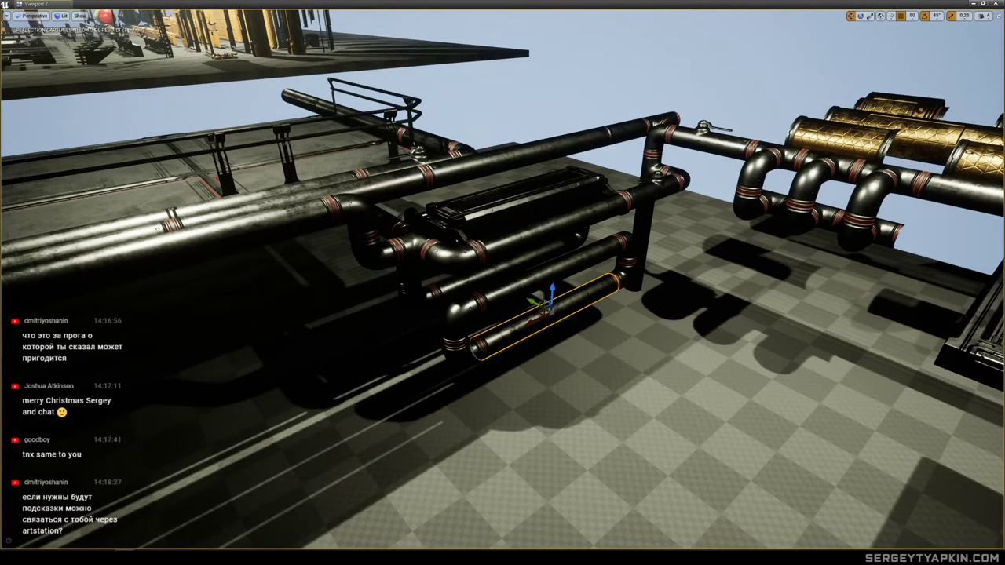
mouse_move(658, 204)
right_down()
mouse_move(672, 209)
mouse_move(658, 204)
right_up()
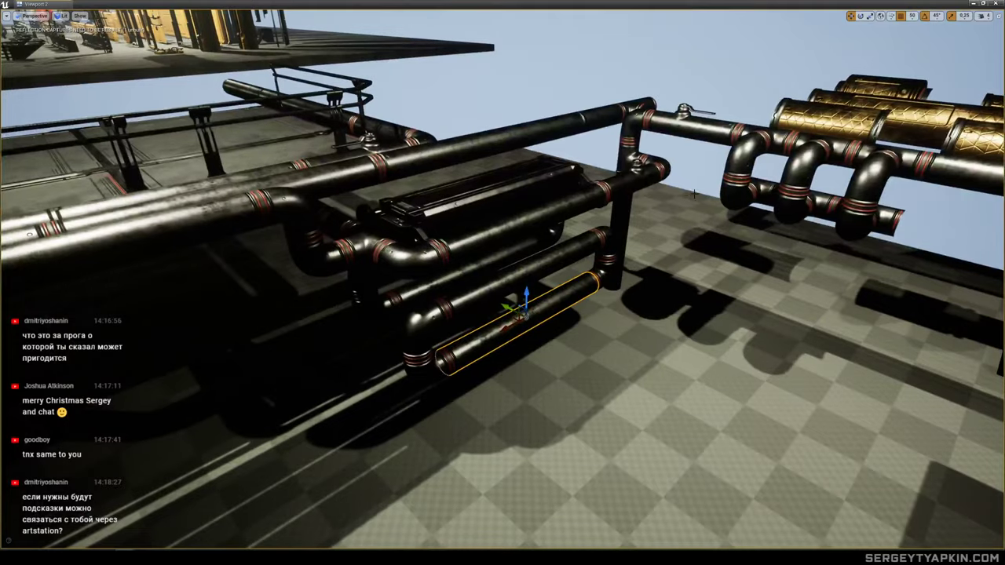
Remove the long pipe's end sections up to the corner elbow and extend the run past the bracket with one straight pipe.
click(768, 137)
mouse_move(768, 136)
right_down()
mouse_move(756, 151)
mouse_move(773, 152)
right_up()
right_drag(694, 193, 694, 193)
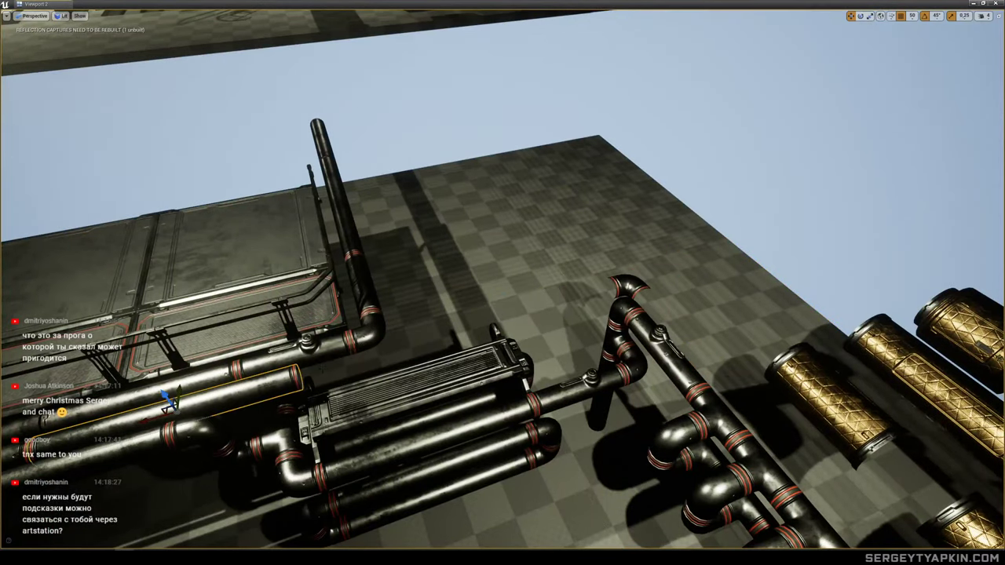
right_drag(694, 193, 694, 193)
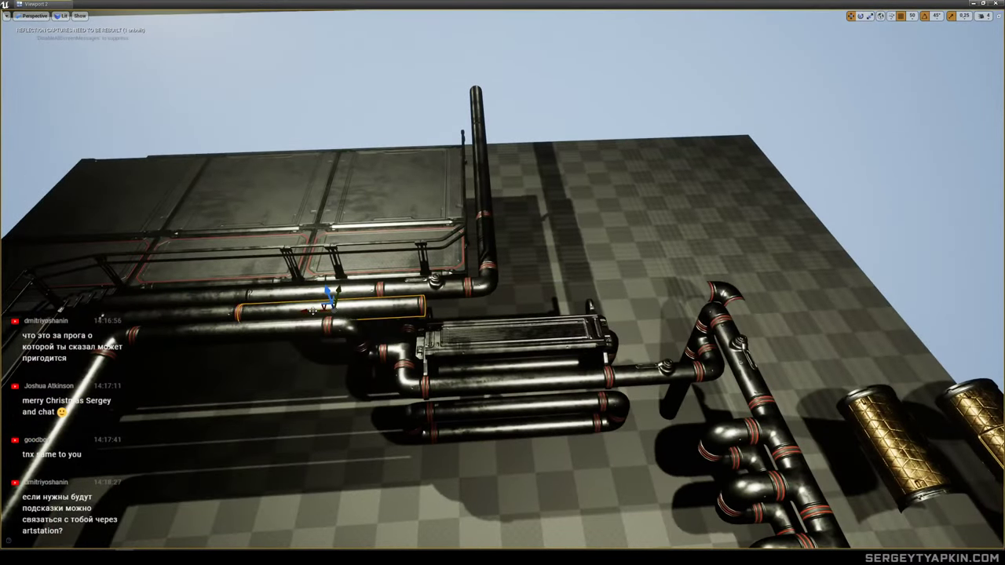
right_drag(694, 193, 694, 193)
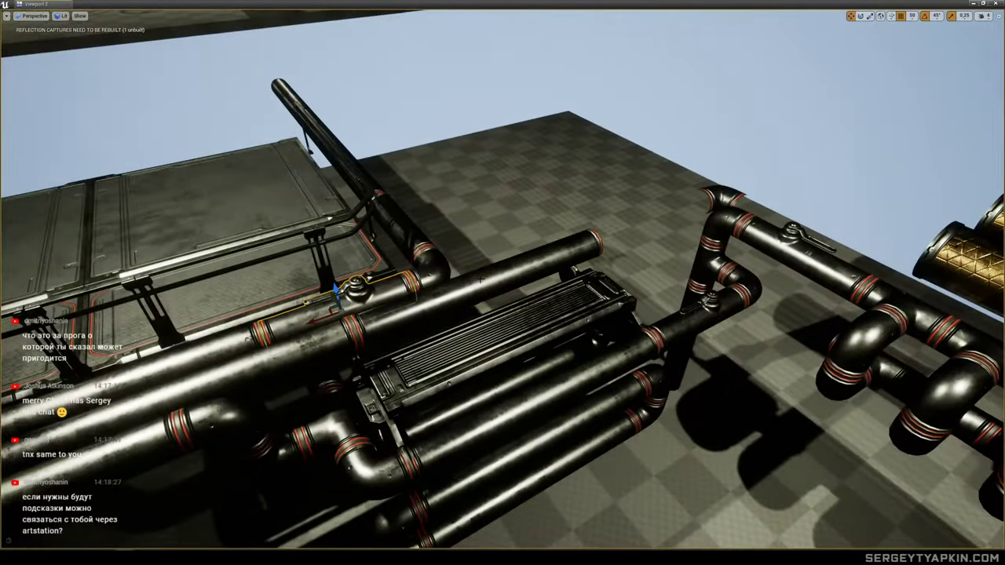
Duplicate the elbow beside the upright pipe's valve and fit the copy onto the open end of the straight pipe past the bracket.
right_drag(481, 280, 480, 280)
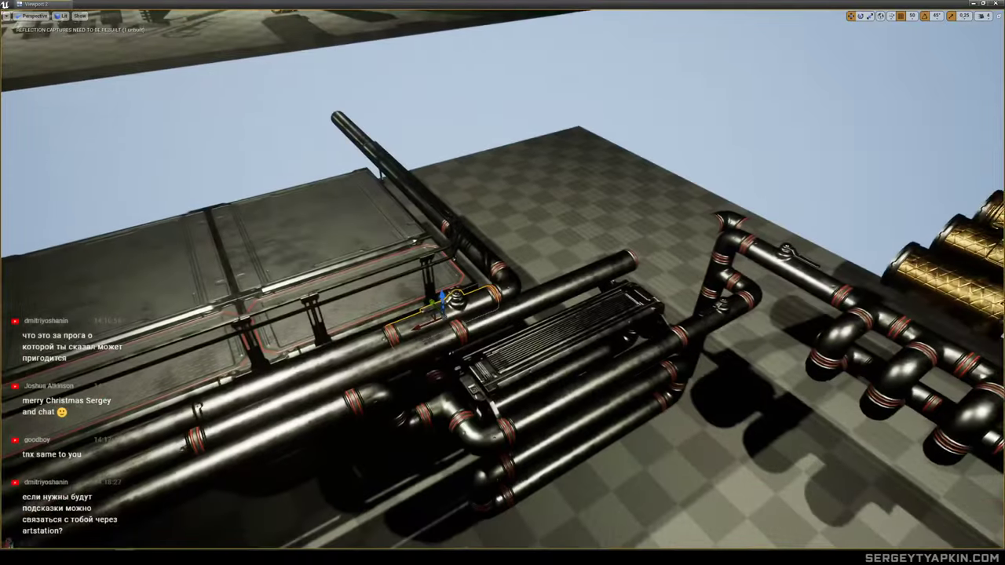
right_drag(336, 375, 336, 376)
click(805, 332)
right_drag(805, 331, 806, 332)
click(714, 306)
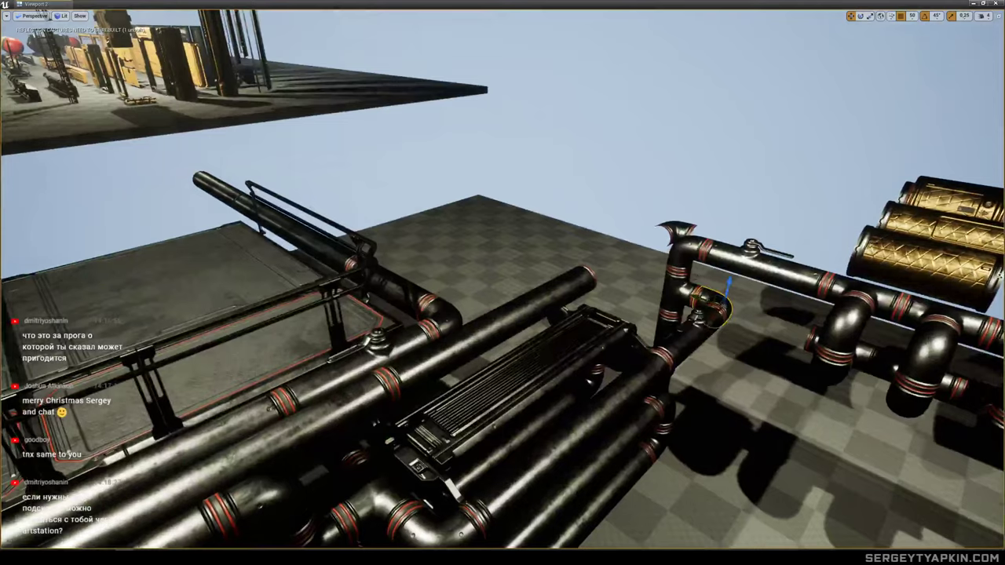
right_drag(699, 298, 699, 298)
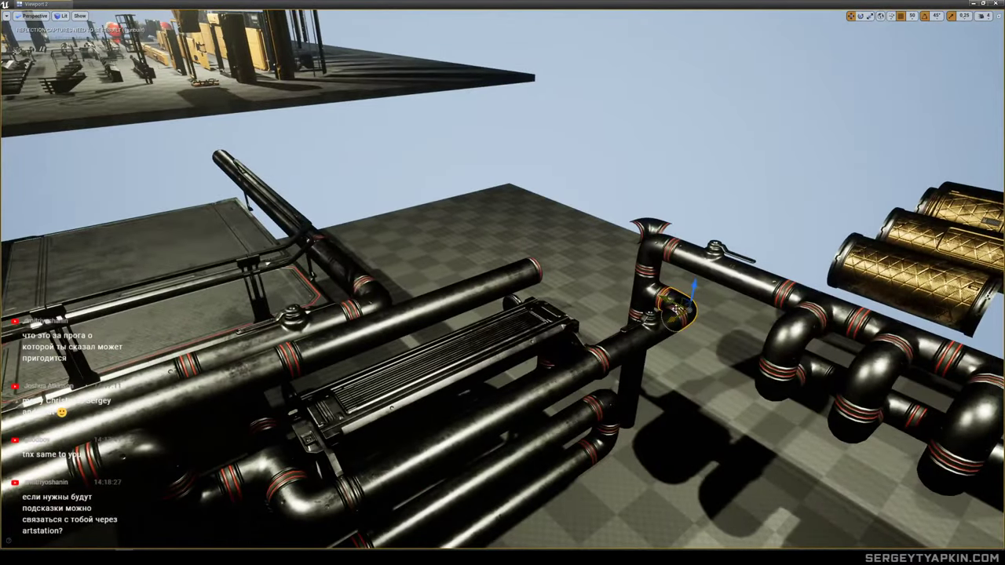
click(534, 272)
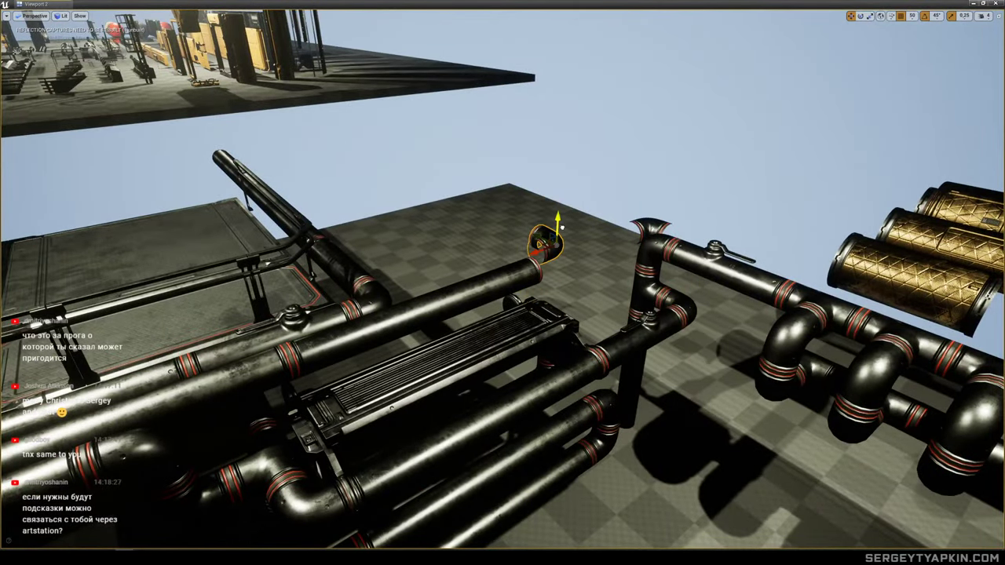
key(f)
right_drag(534, 272, 534, 272)
drag(615, 225, 553, 174)
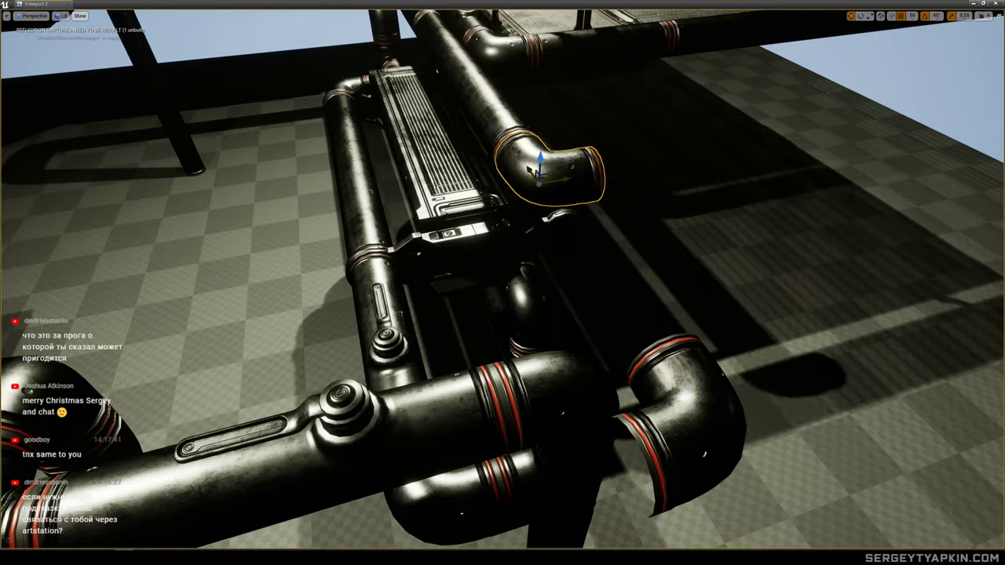
right_drag(553, 174, 552, 173)
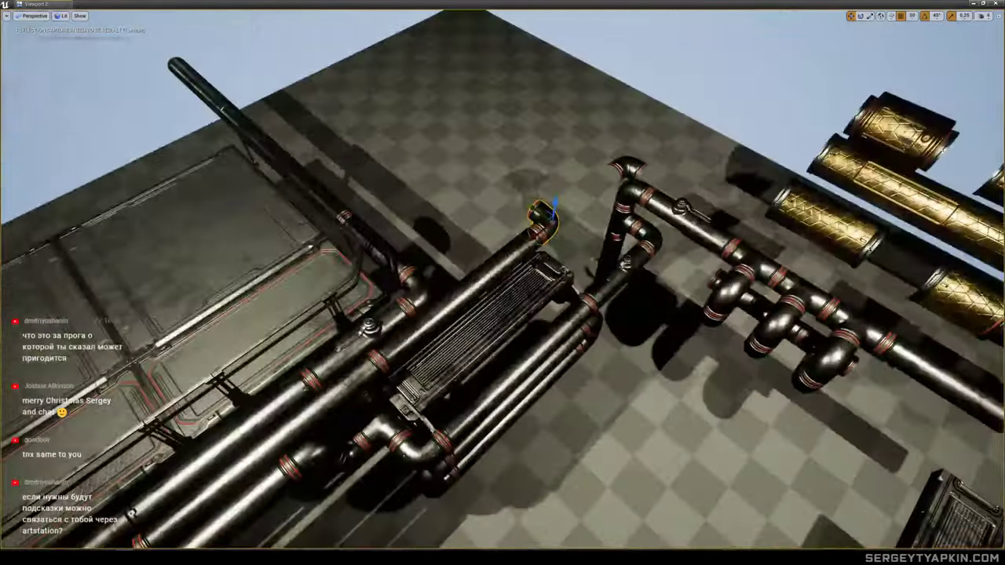
Duplicate the straight pipe beside the bracket, turn the copy perpendicular, and attach it to the new corner elbow.
click(523, 249)
key(f)
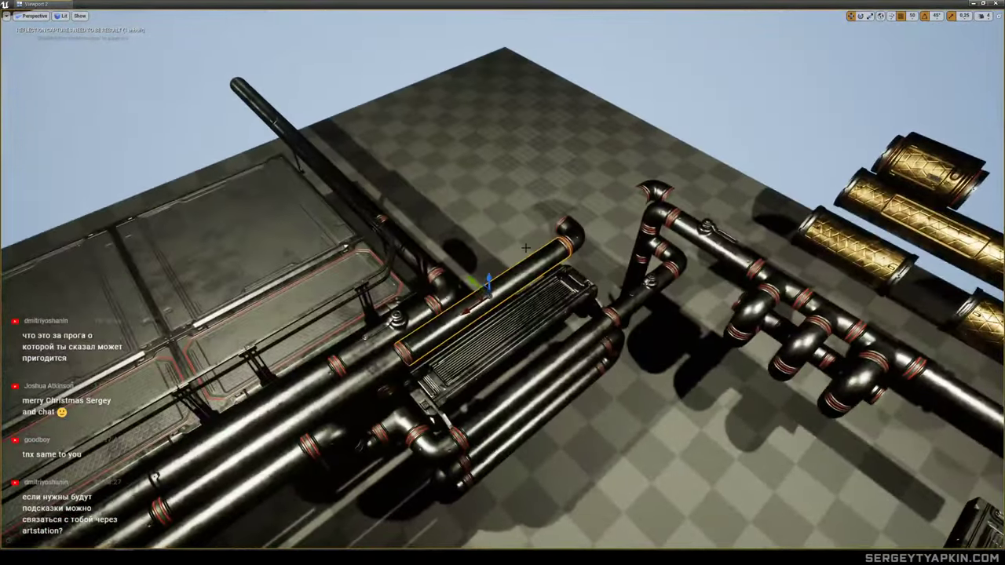
drag(489, 331, 522, 330)
key(w)
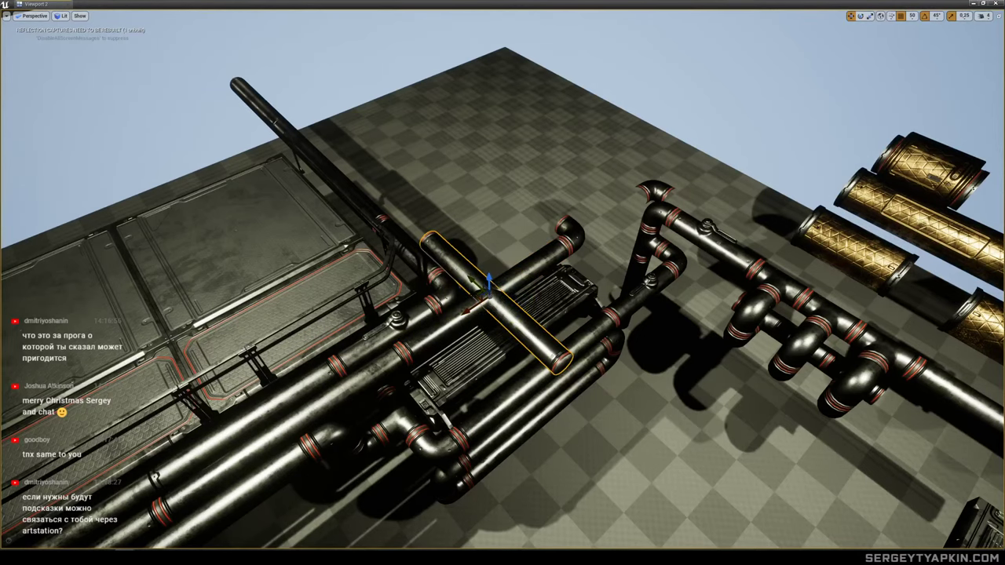
mouse_move(485, 343)
right_down()
mouse_move(503, 324)
mouse_move(485, 343)
right_up()
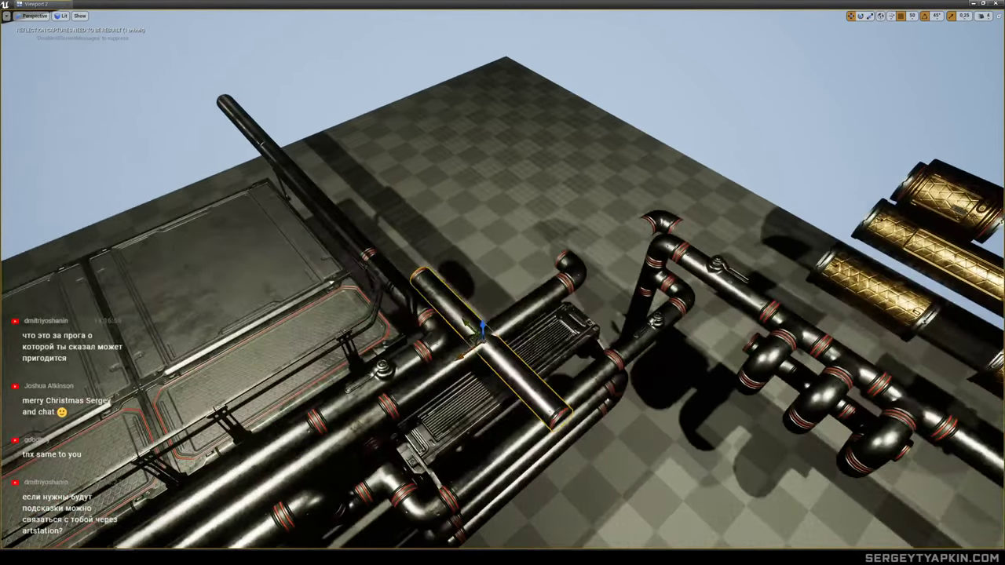
drag(472, 340, 487, 206)
mouse_move(487, 216)
right_down()
mouse_move(483, 184)
mouse_move(480, 200)
right_up()
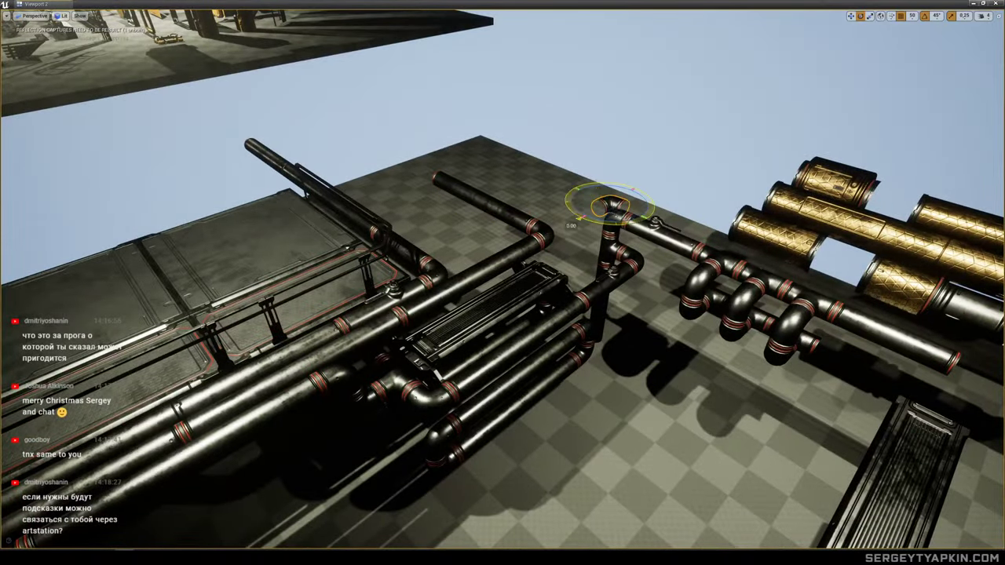
Turn the upright pipe's top elbow to meet the valve pipe, and extend the new perpendicular run with another straight pipe.
mouse_move(660, 223)
right_down()
mouse_move(661, 190)
mouse_move(666, 215)
right_up()
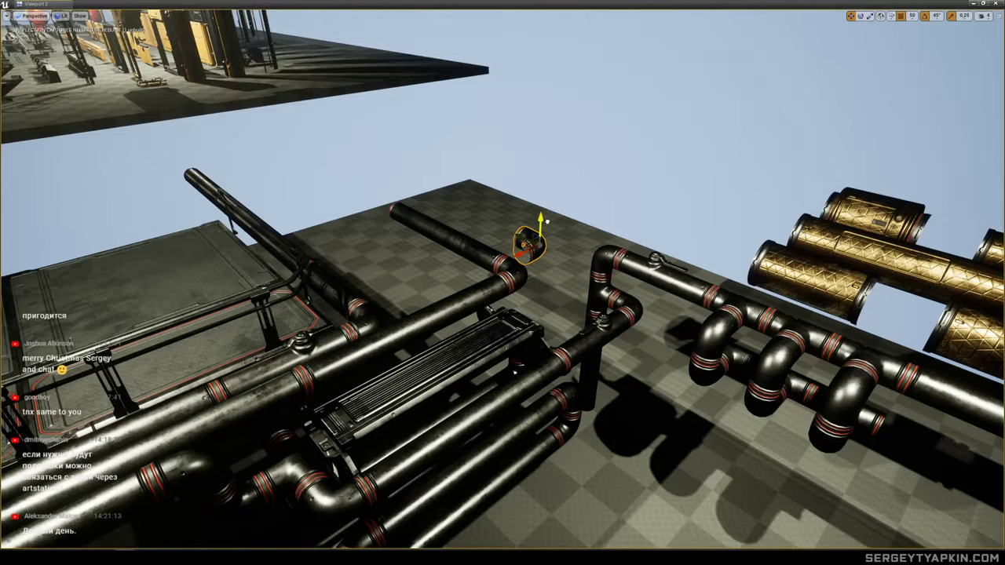
mouse_move(567, 217)
right_down()
mouse_move(560, 206)
mouse_move(542, 209)
mouse_move(565, 192)
mouse_move(564, 207)
right_up()
right_drag(575, 269, 566, 239)
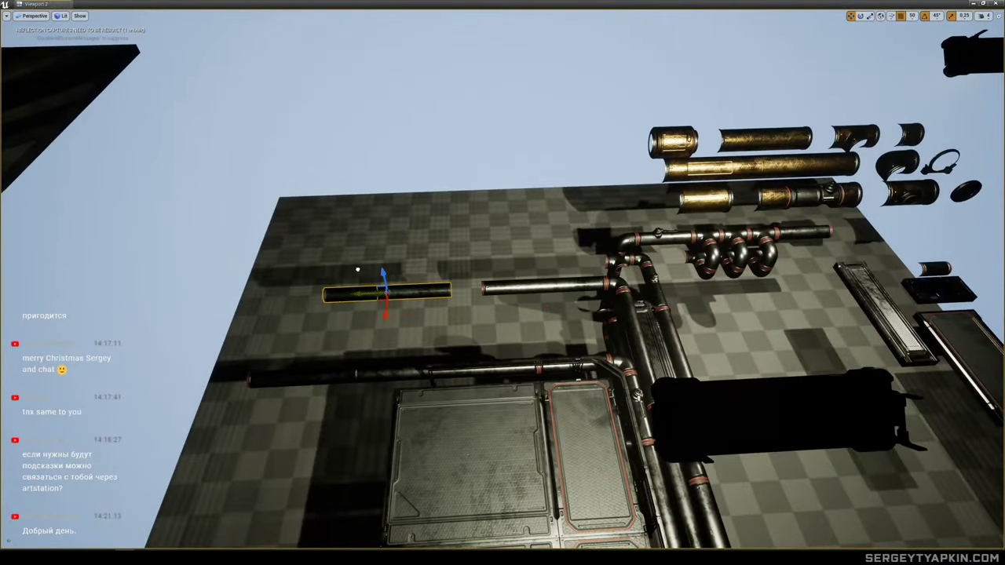
right_drag(387, 270, 382, 236)
Place an elbow copy on the far end of the extended pipe run and rotate it by -90°.
mouse_move(569, 212)
right_down()
mouse_move(560, 219)
mouse_move(554, 207)
mouse_move(581, 225)
right_up()
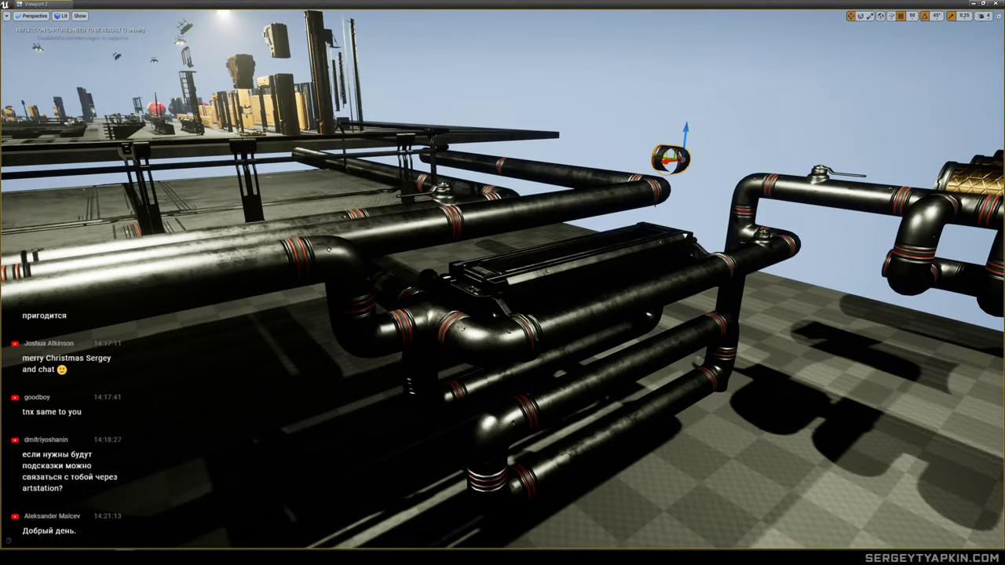
right_drag(580, 225, 592, 234)
right_drag(650, 323, 650, 323)
drag(601, 394, 259, 285)
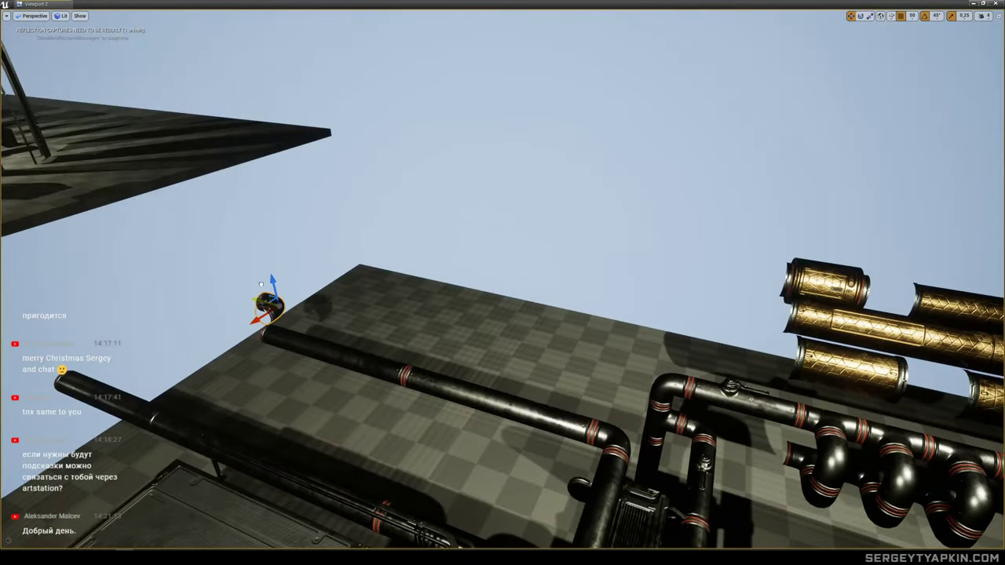
right_drag(440, 302, 439, 301)
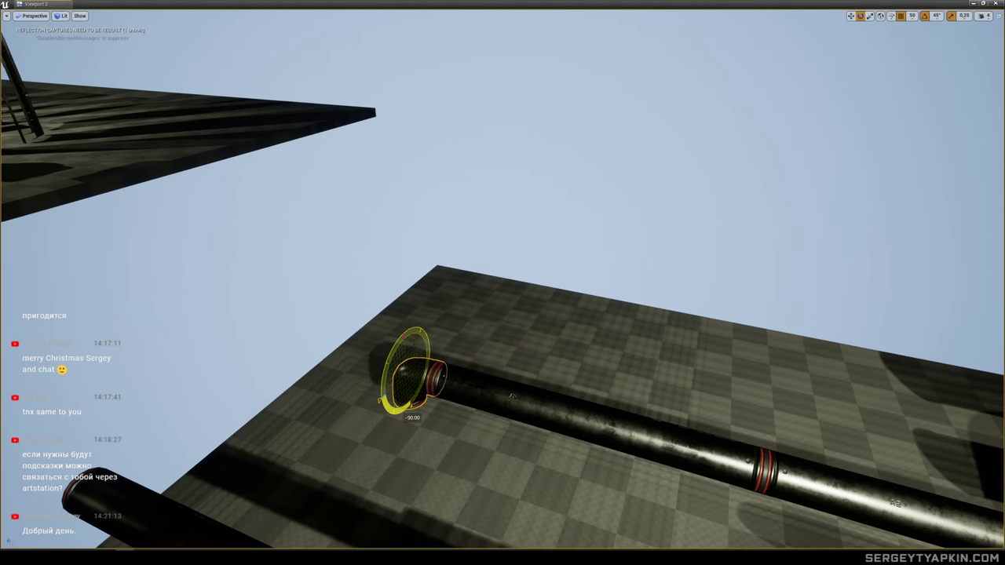
key(s)
right_drag(431, 369, 457, 351)
Examine the whole pipe assembly and the remaining kit pieces from a distance.
key(w)
key(s)
scroll(503, 314, up, 5)
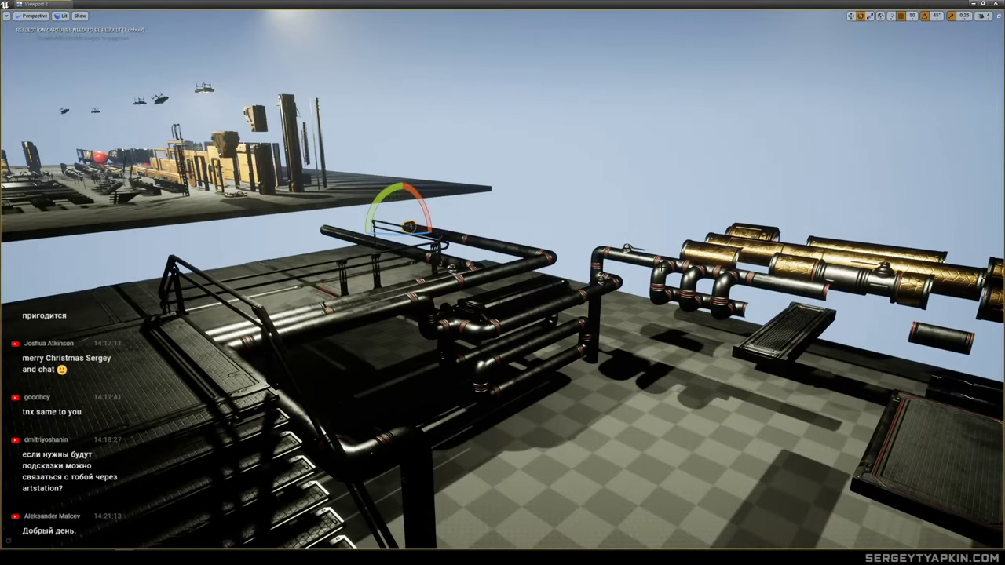
mouse_move(676, 274)
right_down()
mouse_move(697, 272)
mouse_move(678, 276)
right_up()
key(q)
key(e)
right_drag(57, 532, 57, 532)
right_drag(502, 283, 471, 307)
key(q)
key(e)
key(s)
Turn the long gold pipe parallel to the main pipe run and move it into the assembly beneath the black pipes.
right_drag(802, 265, 833, 265)
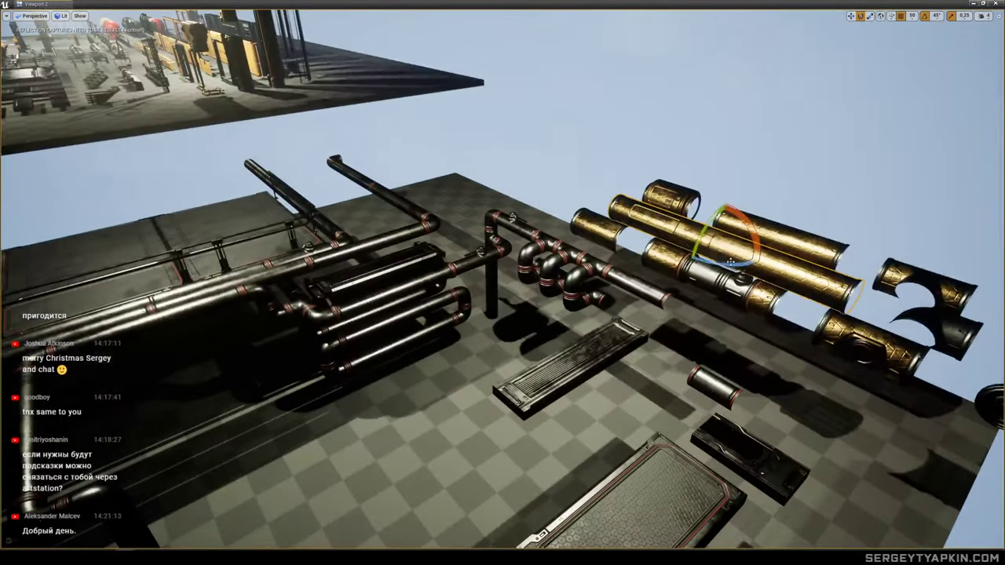
drag(721, 266, 762, 263)
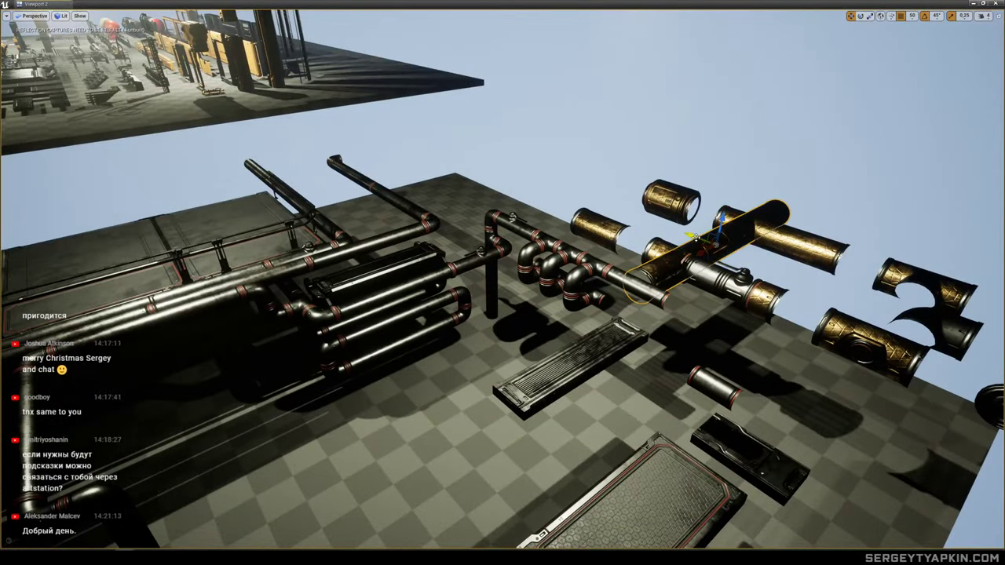
drag(695, 235, 178, 331)
right_drag(178, 331, 138, 357)
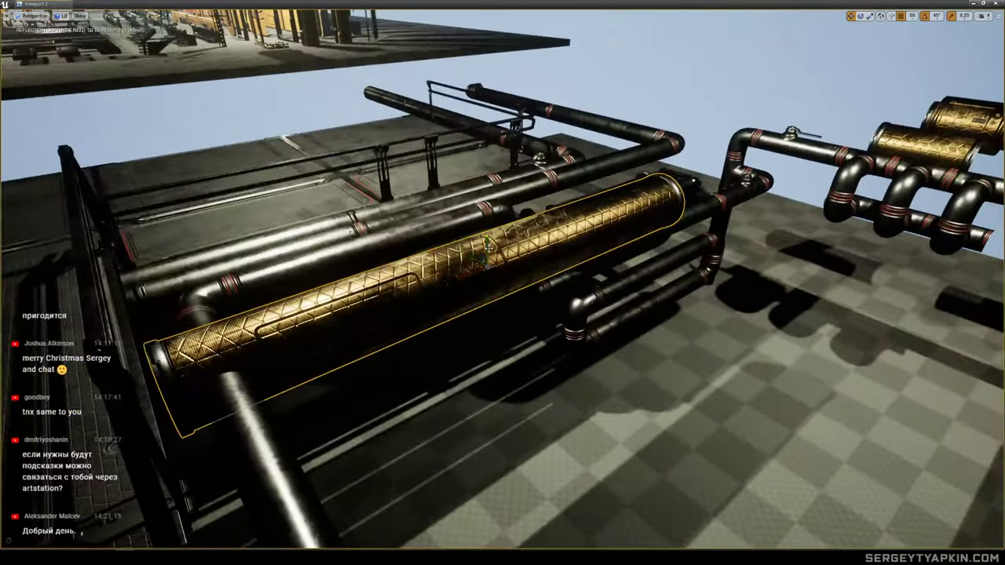
drag(483, 252, 408, 265)
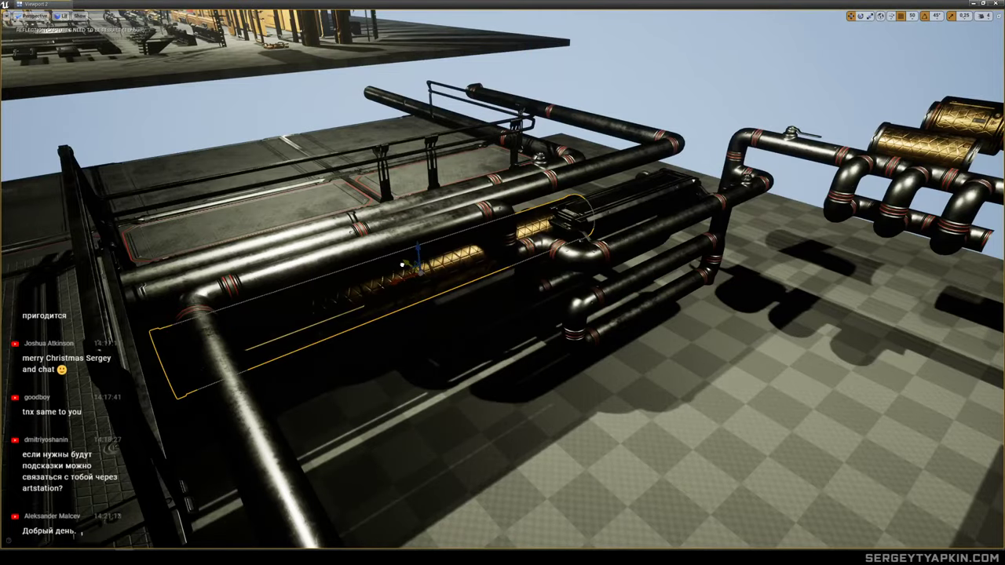
right_drag(402, 266, 439, 248)
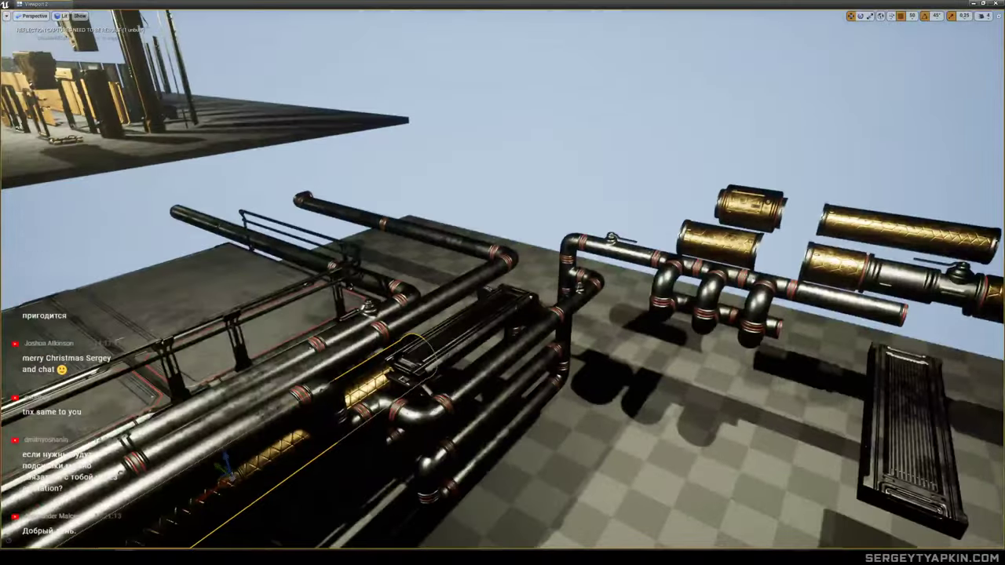
Duplicate the short gold pipe, turn the copy parallel to the long gold one, and place it in line behind the grated bracket.
click(716, 243)
right_drag(717, 243, 761, 259)
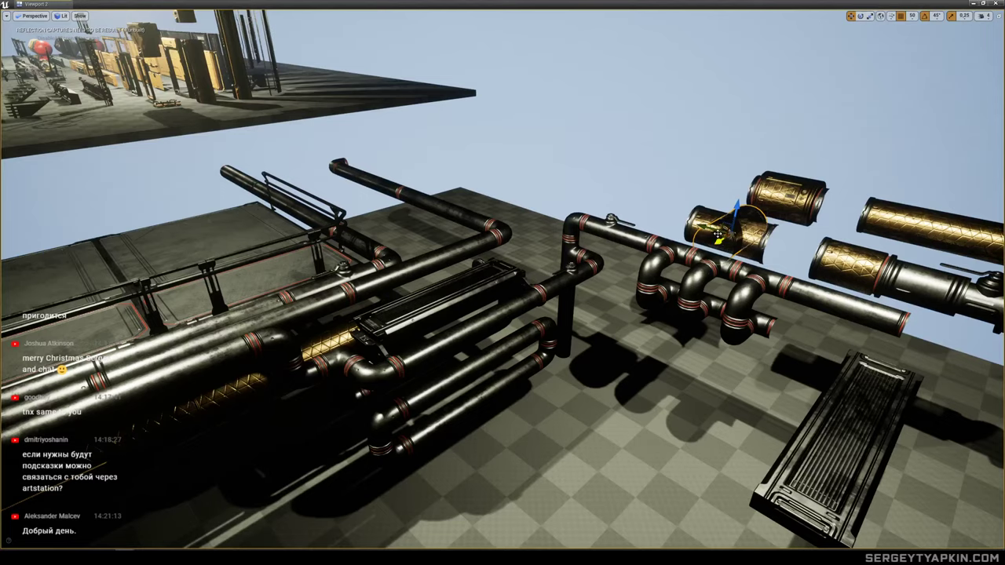
right_drag(401, 258, 362, 258)
drag(582, 200, 582, 239)
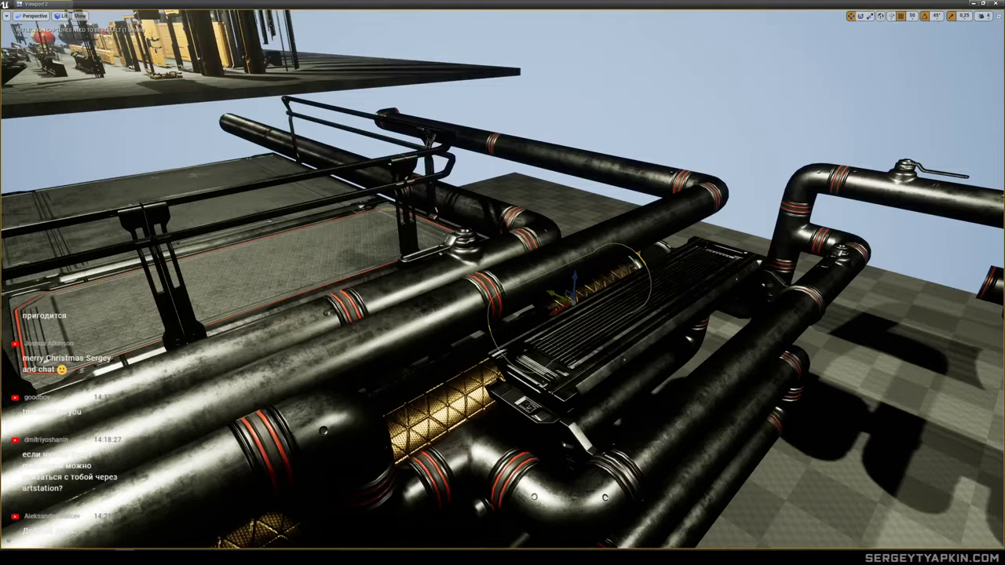
mouse_move(595, 304)
right_down()
mouse_move(594, 291)
mouse_move(603, 294)
right_up()
Move the large black elbow from the kit pieces to the far end of the grated bracket and lower it to the gold pipe's height.
right_drag(526, 310, 581, 297)
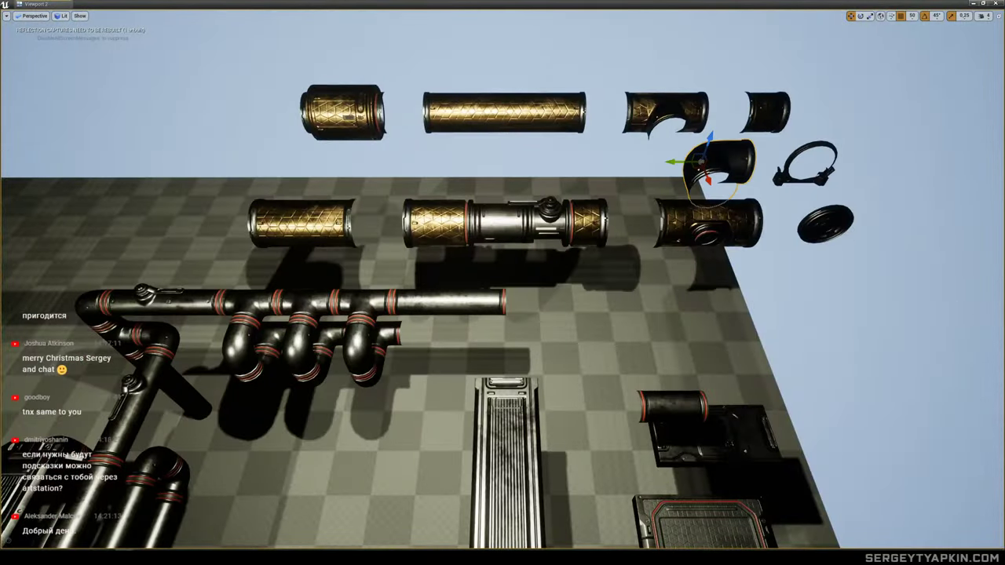
right_drag(490, 297, 482, 293)
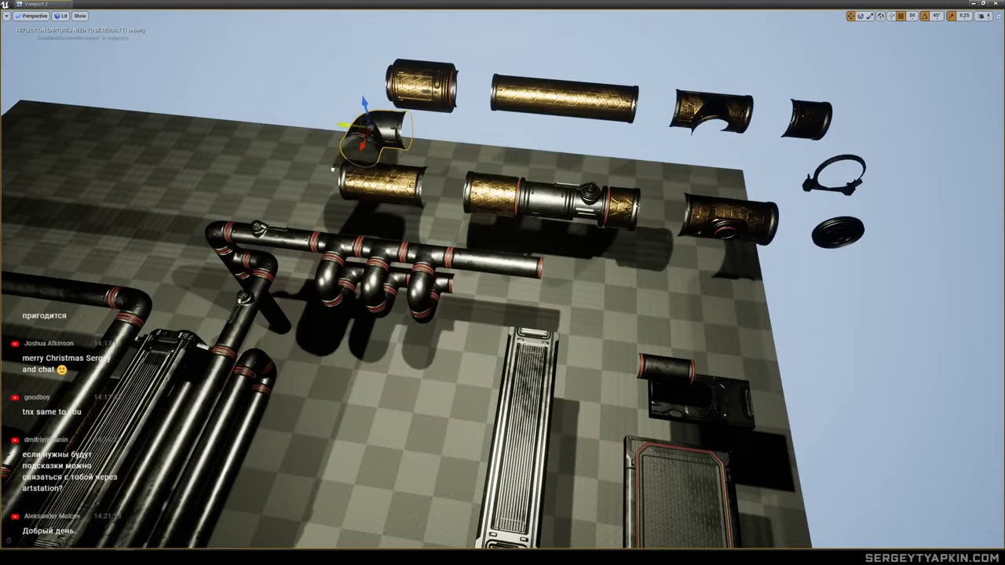
right_drag(333, 168, 325, 165)
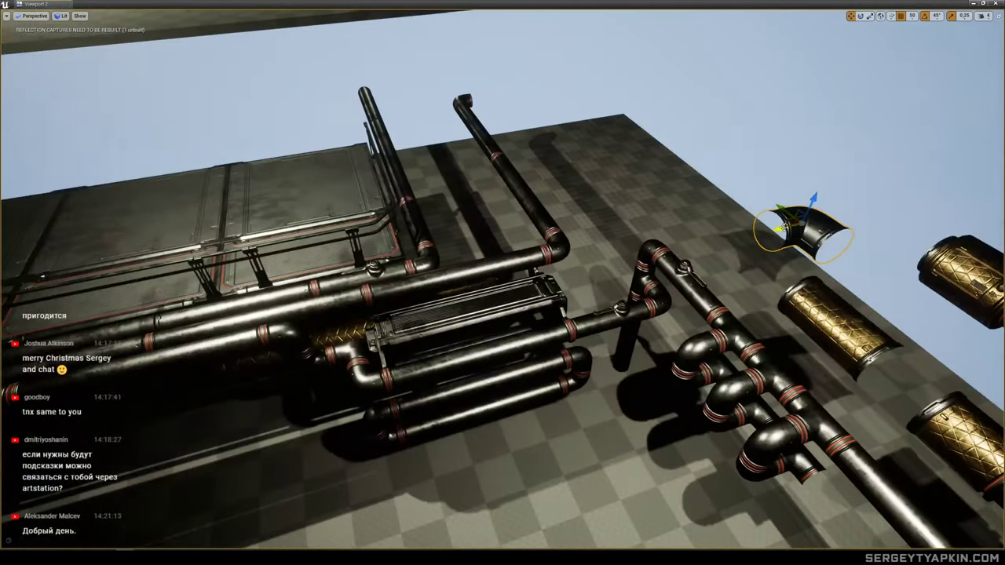
drag(569, 294, 553, 297)
right_drag(552, 298, 472, 282)
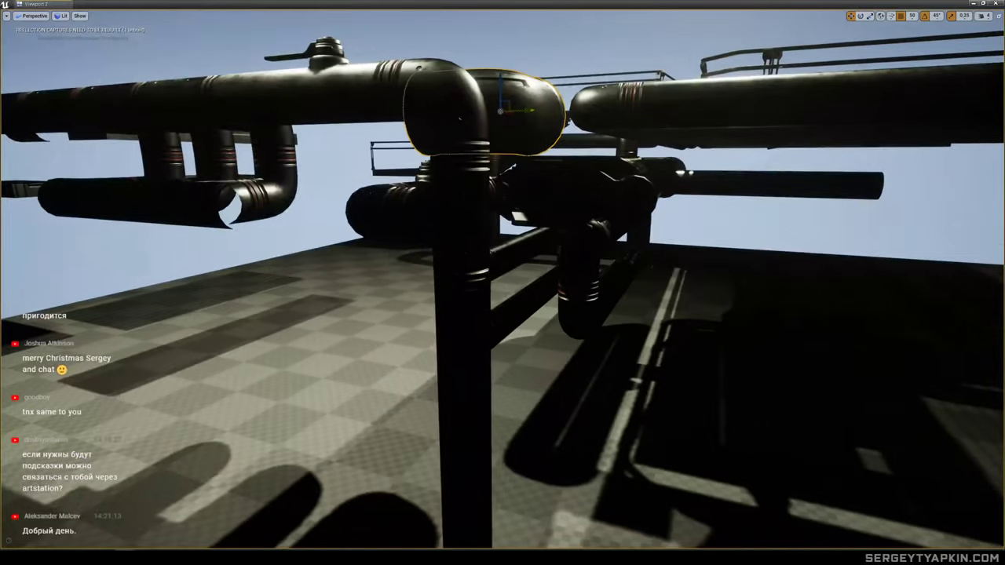
drag(499, 85, 499, 171)
right_drag(499, 171, 668, 216)
right_drag(311, 188, 328, 175)
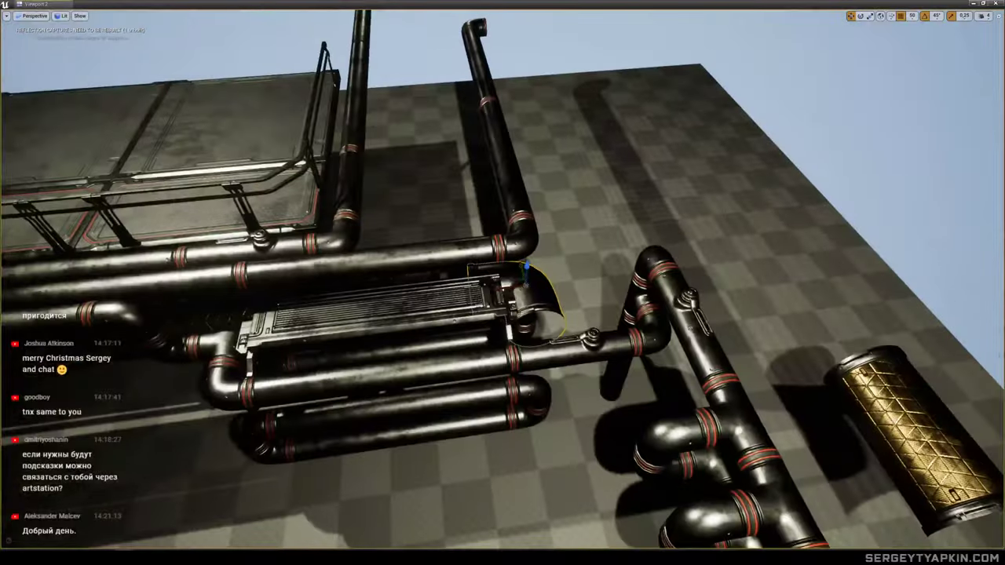
Select both gold pipes and slide them together along their run toward the large black elbow.
mouse_move(454, 321)
right_down()
mouse_move(456, 332)
mouse_move(439, 326)
mouse_move(444, 317)
right_up()
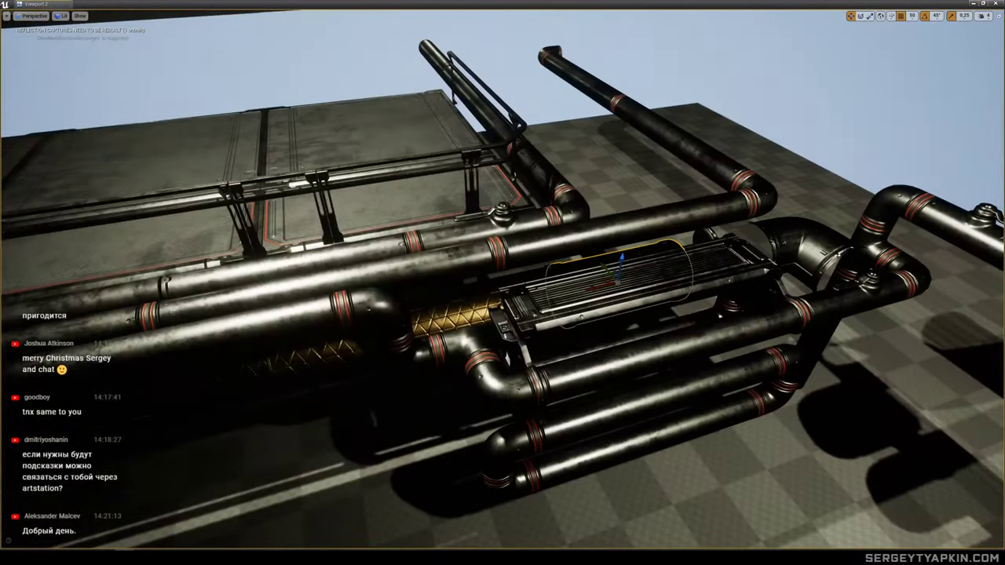
click(471, 299)
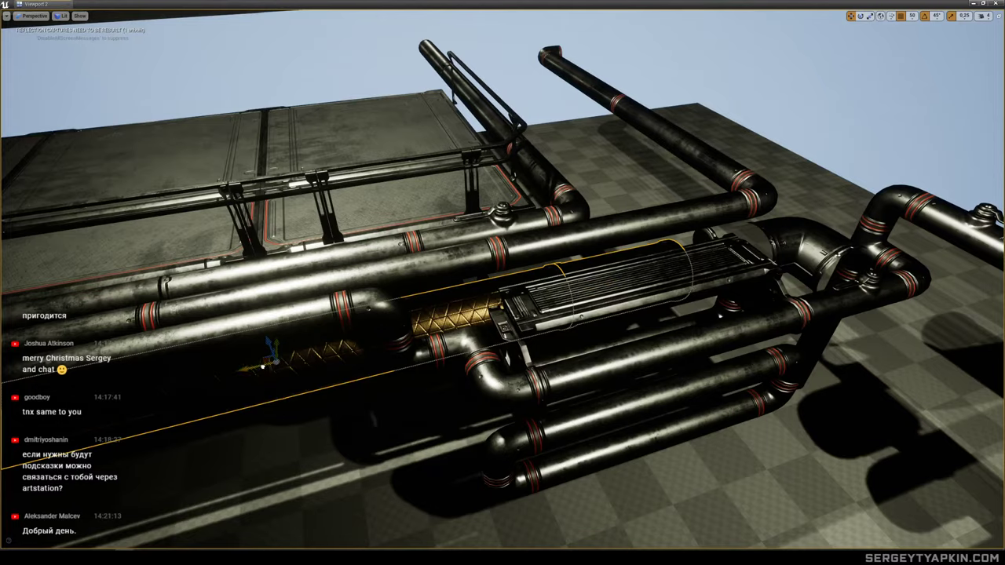
drag(262, 367, 375, 340)
right_drag(377, 341, 383, 348)
key(g)
key(g)
Rotate the large black elbow at the gold pipe's end by 90° so its open end faces downward.
drag(474, 262, 187, 259)
right_drag(187, 260, 236, 255)
right_drag(518, 247, 542, 240)
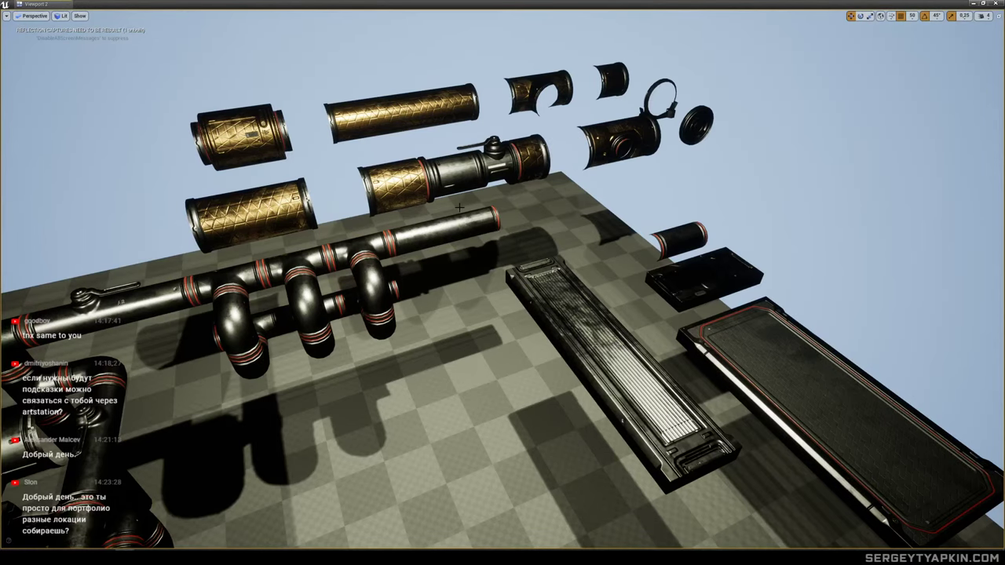
key(f)
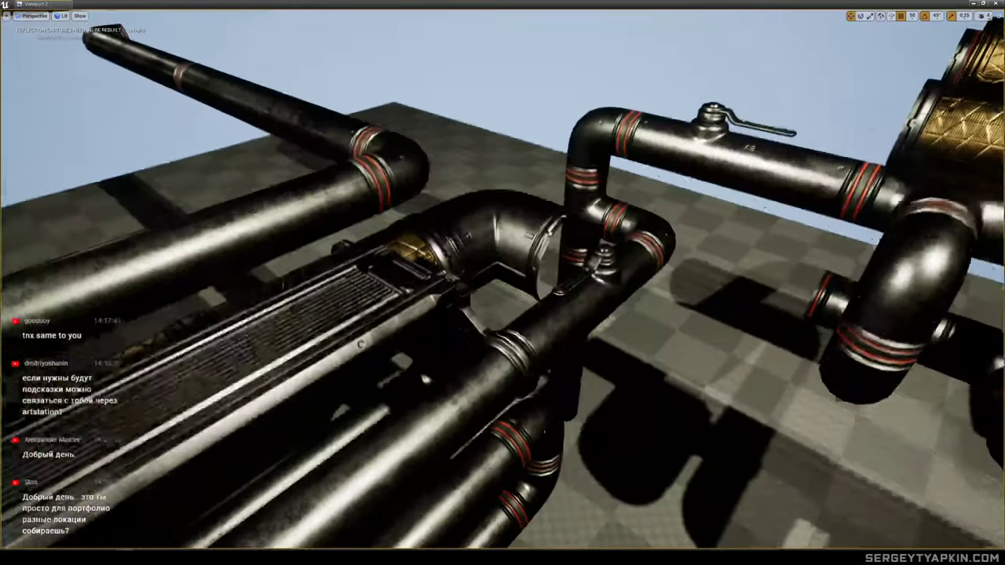
key(e)
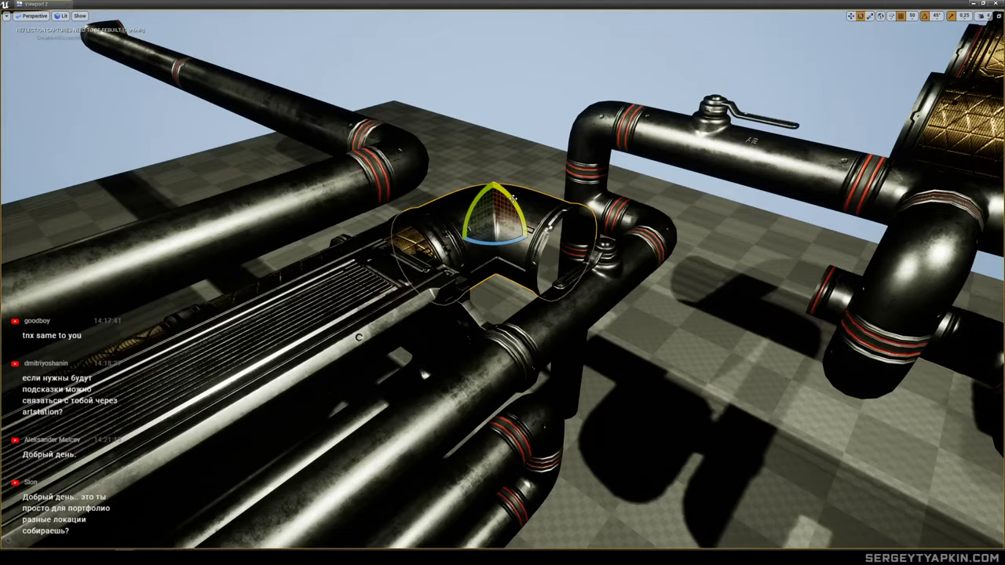
drag(512, 202, 524, 245)
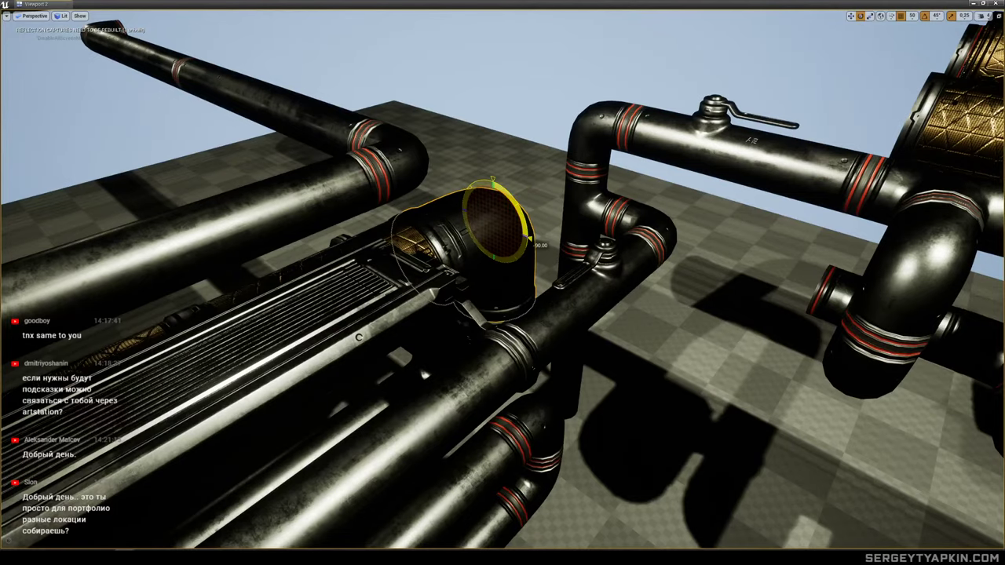
right_drag(524, 245, 494, 249)
key(w)
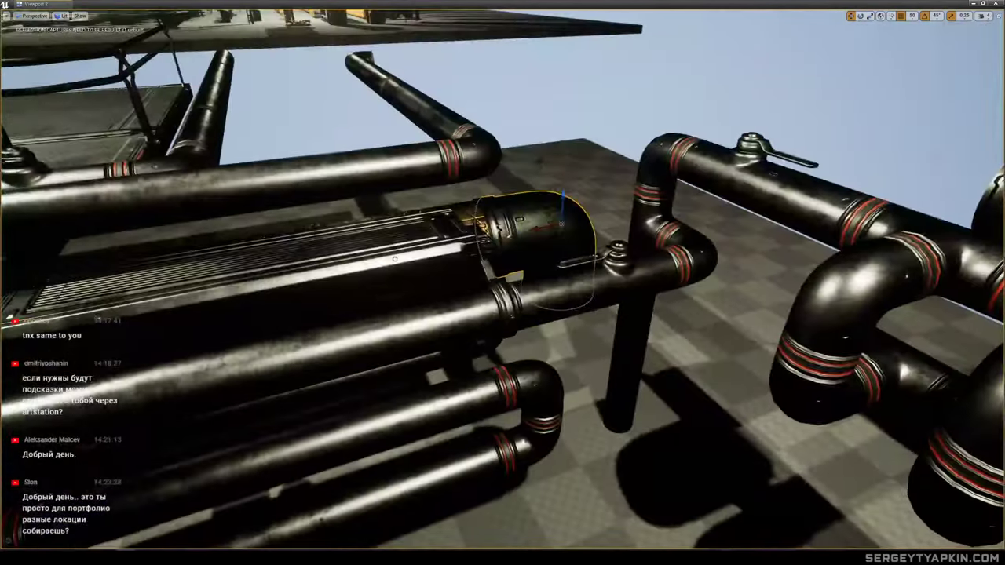
Duplicate the large black elbow and place the copy directly below the one at the grated bracket's far end.
key(e)
drag(567, 240, 584, 261)
key(w)
drag(562, 200, 565, 329)
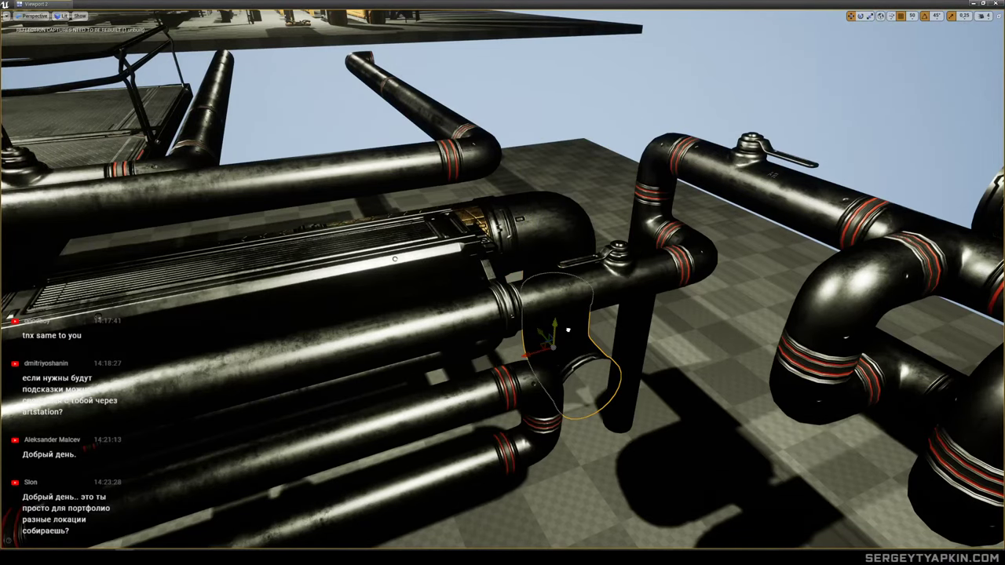
right_drag(565, 329, 609, 282)
right_drag(483, 279, 477, 282)
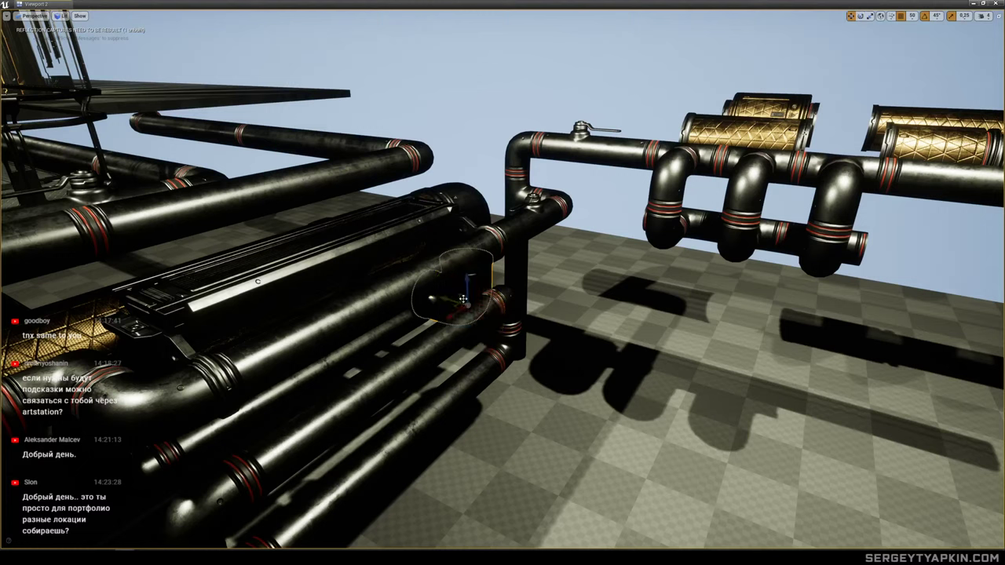
Rotate the lower elbow by 90° and duplicate it out beside the end of the pipe stack.
drag(446, 300, 538, 325)
key(ctrl+z)
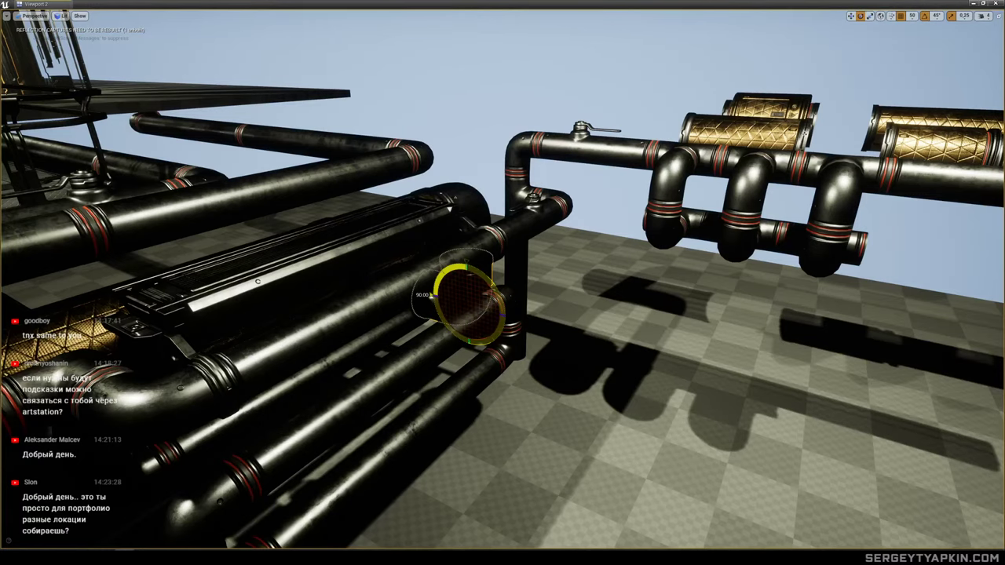
drag(494, 312, 545, 325)
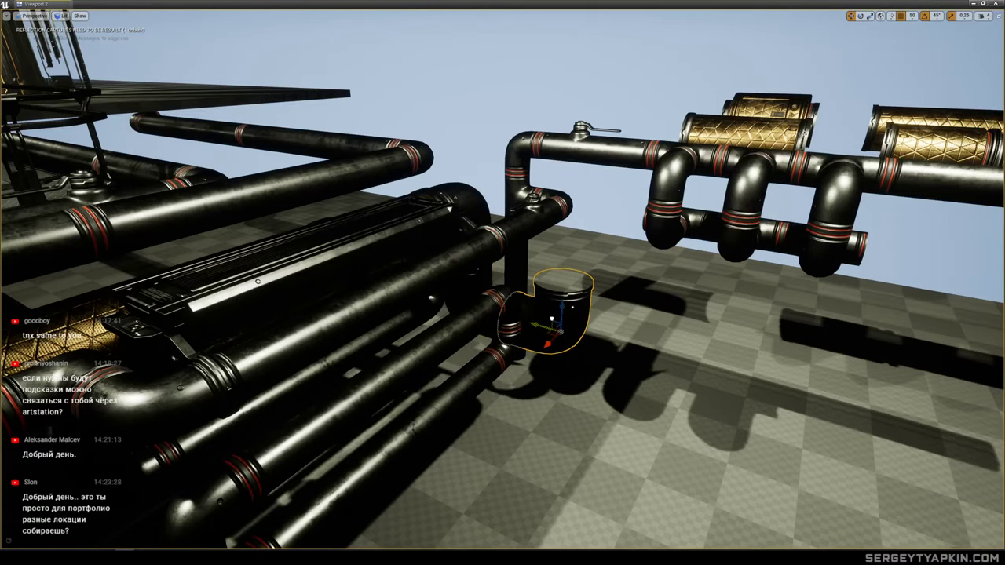
right_drag(545, 326, 602, 284)
scroll(603, 284, down, 5)
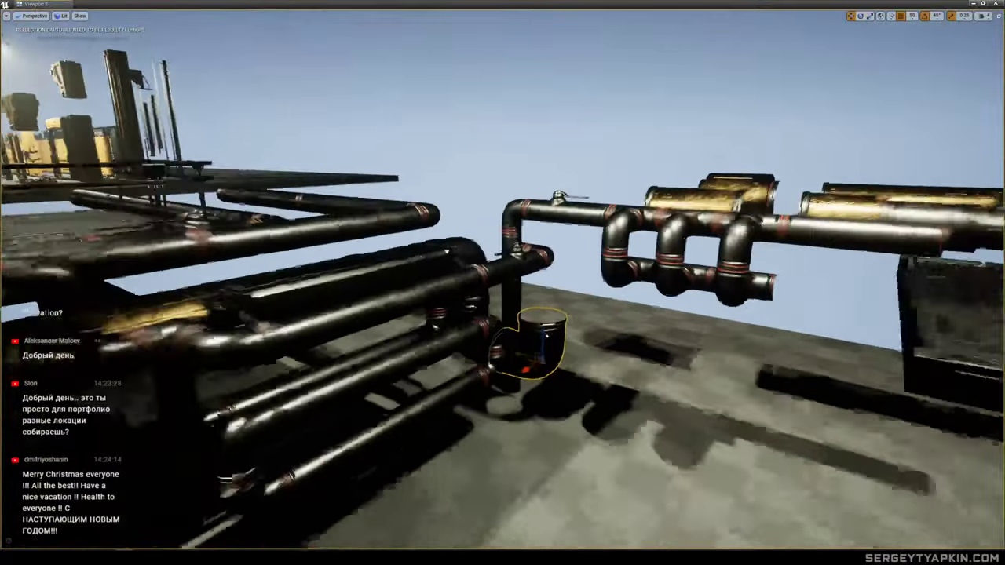
scroll(603, 285, up, 6)
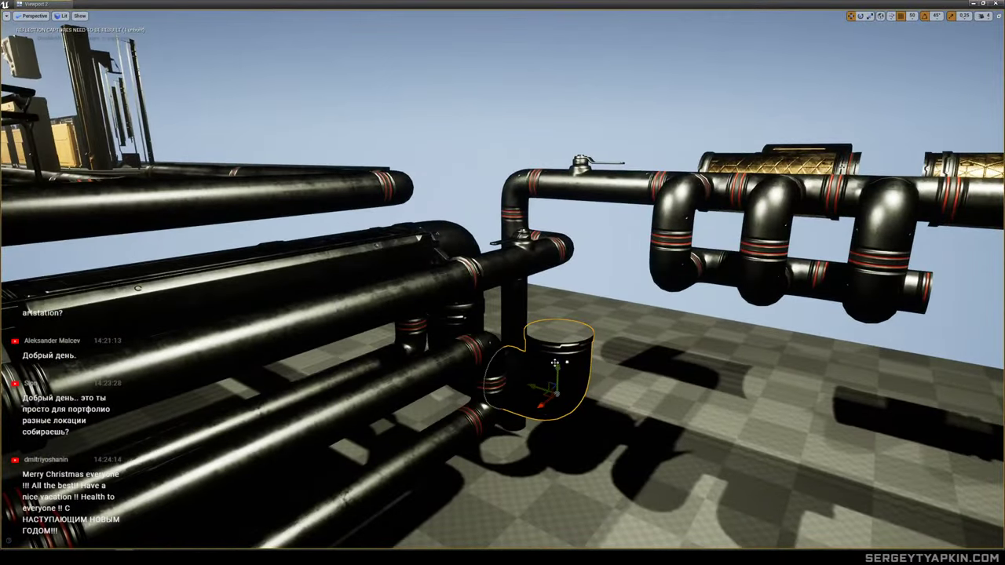
Rotate the new elbow copy 90° onto its side and turn the elbow at the grated bracket's end to face upward.
key(e)
drag(555, 367, 559, 378)
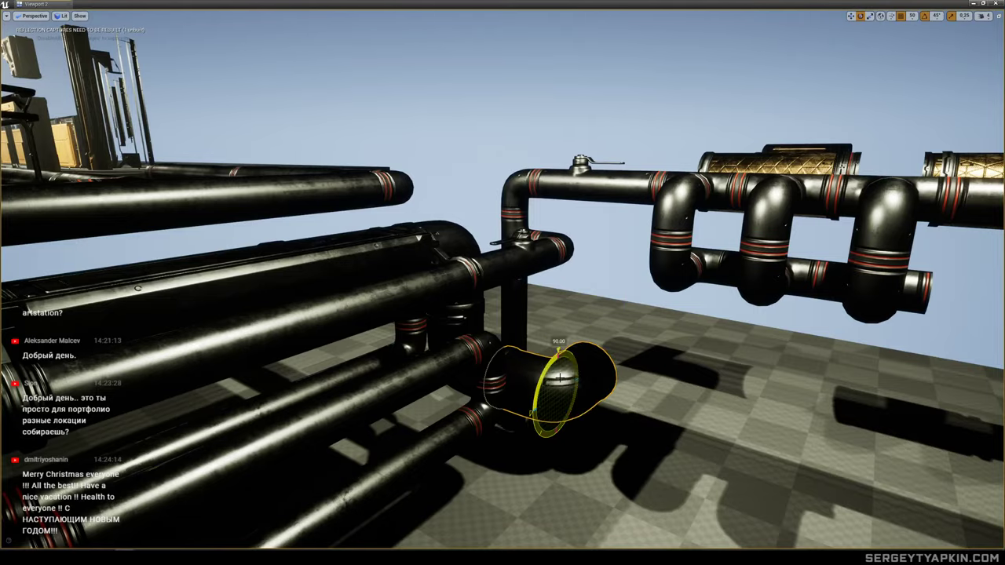
mouse_move(559, 379)
right_down()
mouse_move(585, 367)
mouse_move(556, 370)
mouse_move(570, 371)
right_up()
click(475, 294)
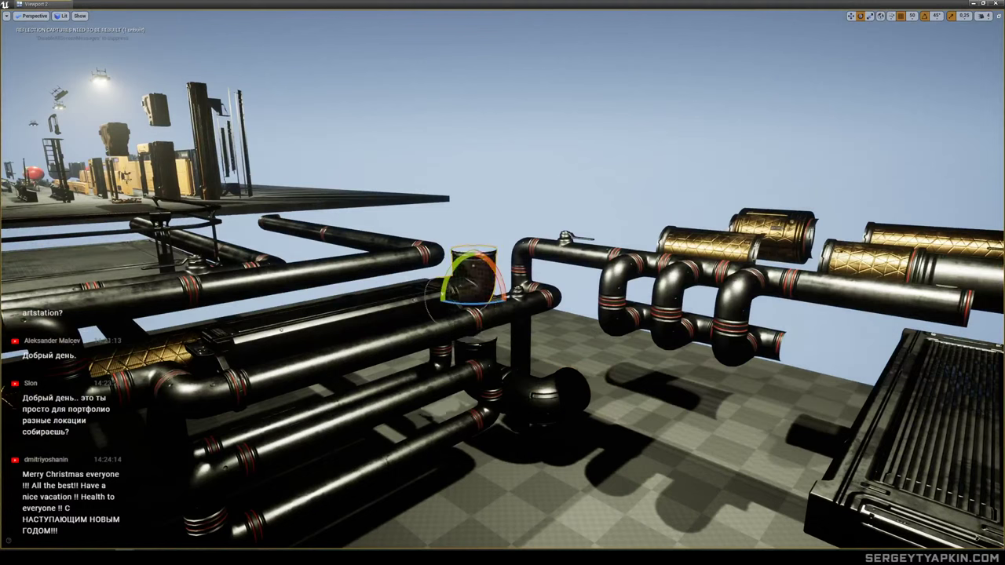
Raise the sideways elbow copy high above the pipe stack.
click(547, 397)
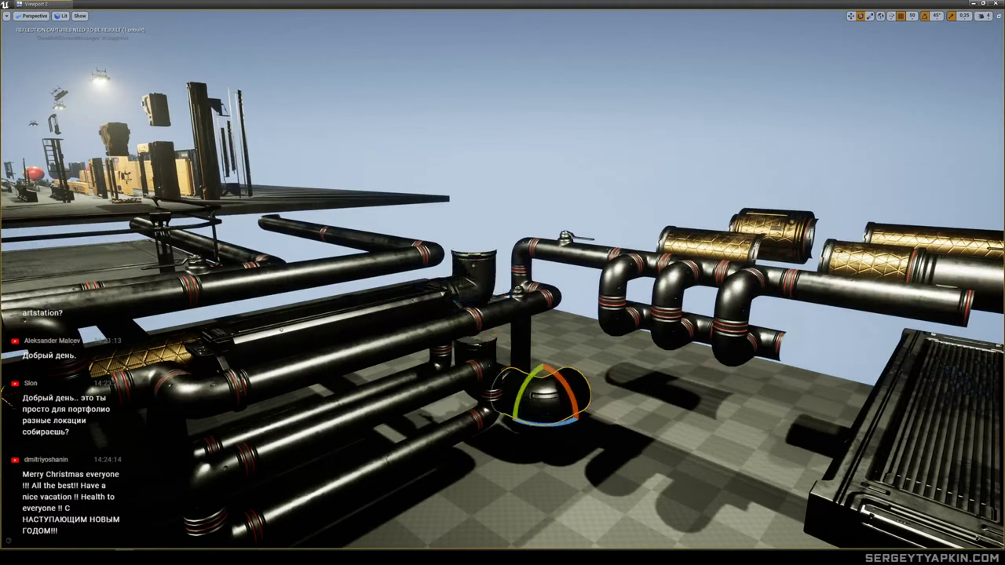
key(w)
drag(544, 368, 508, 93)
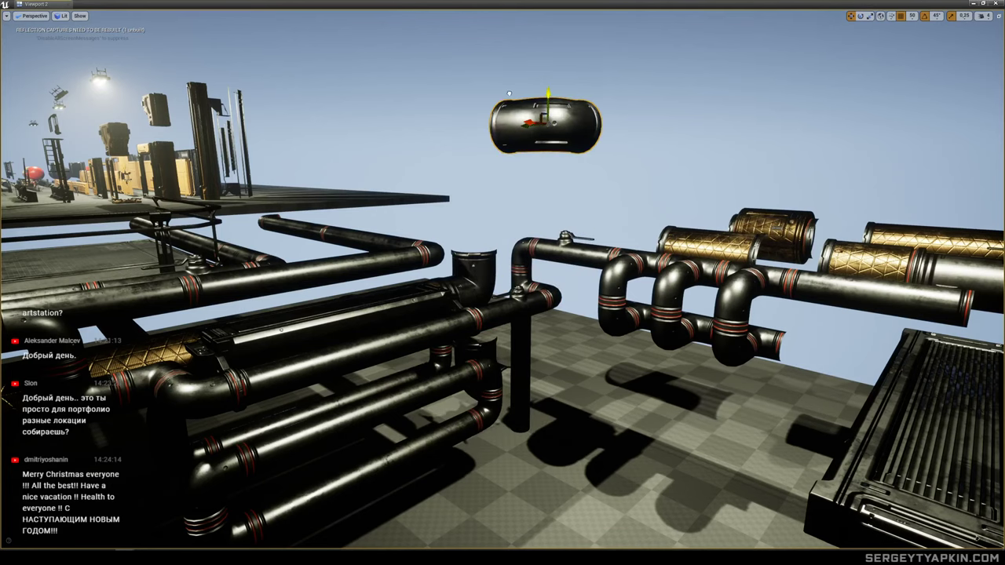
Duplicate the short, wide gold pipe section from the kit pieces, stand the copy upright, and fit it on the upturned black elbow.
click(764, 229)
alt+drag(765, 229, 763, 321)
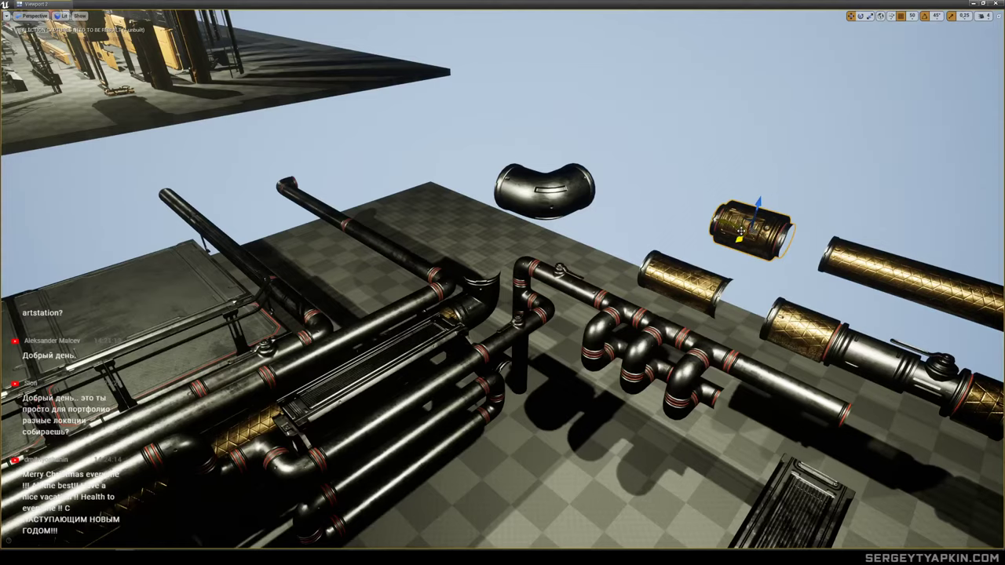
alt+drag(740, 230, 619, 176)
key(w)
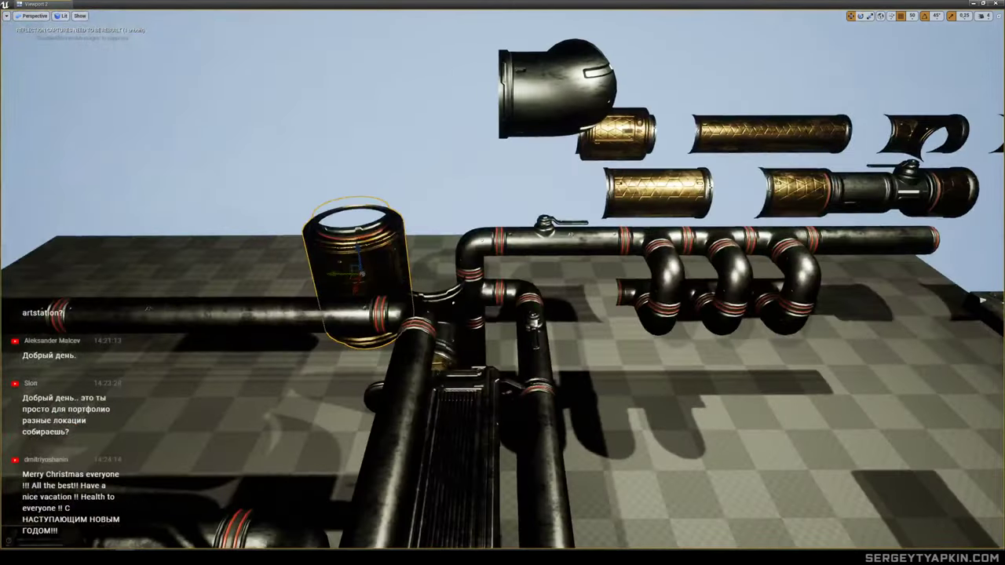
mouse_move(422, 262)
right_down()
mouse_move(503, 264)
mouse_move(422, 262)
right_up()
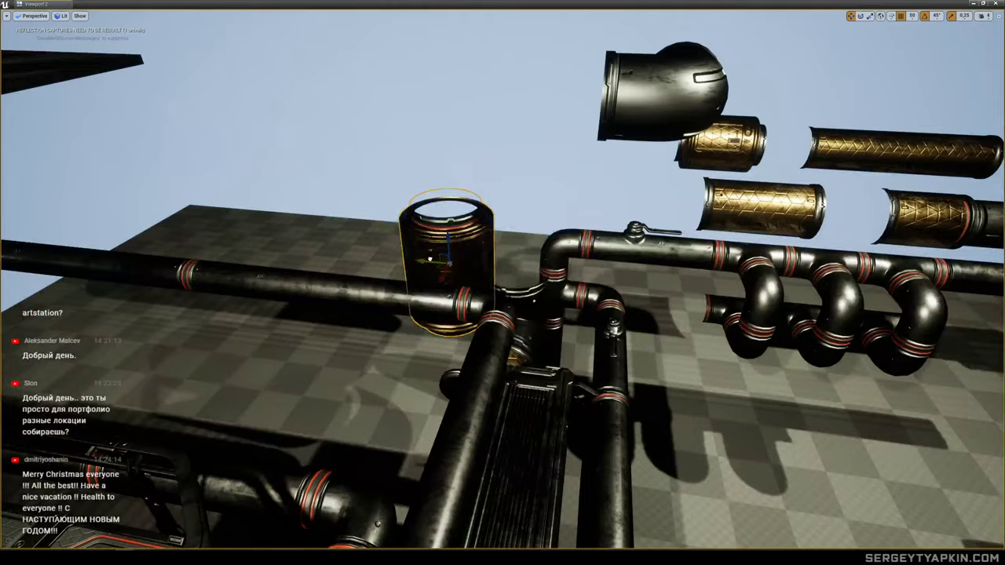
drag(430, 259, 329, 220)
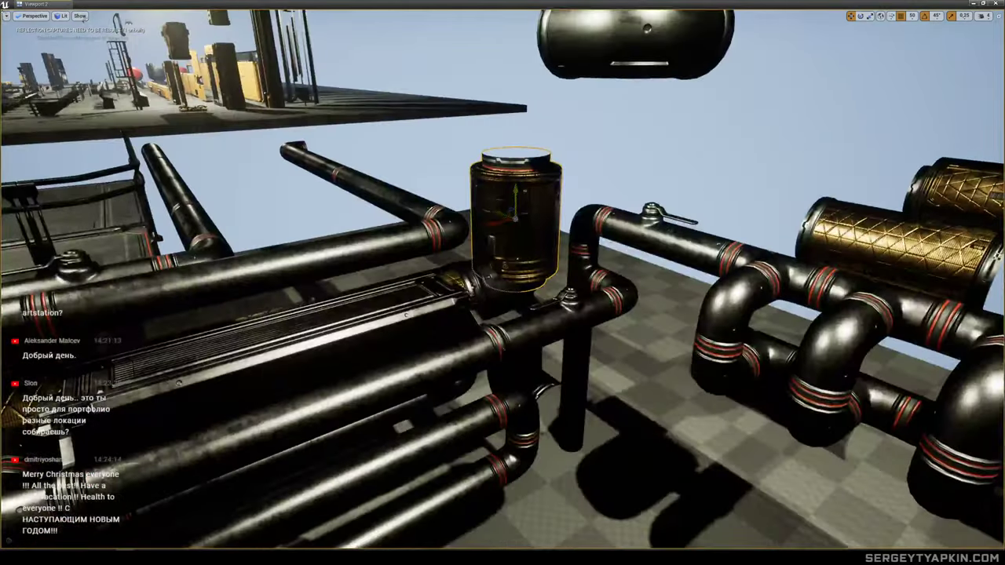
drag(516, 191, 519, 124)
right_drag(590, 132, 652, 118)
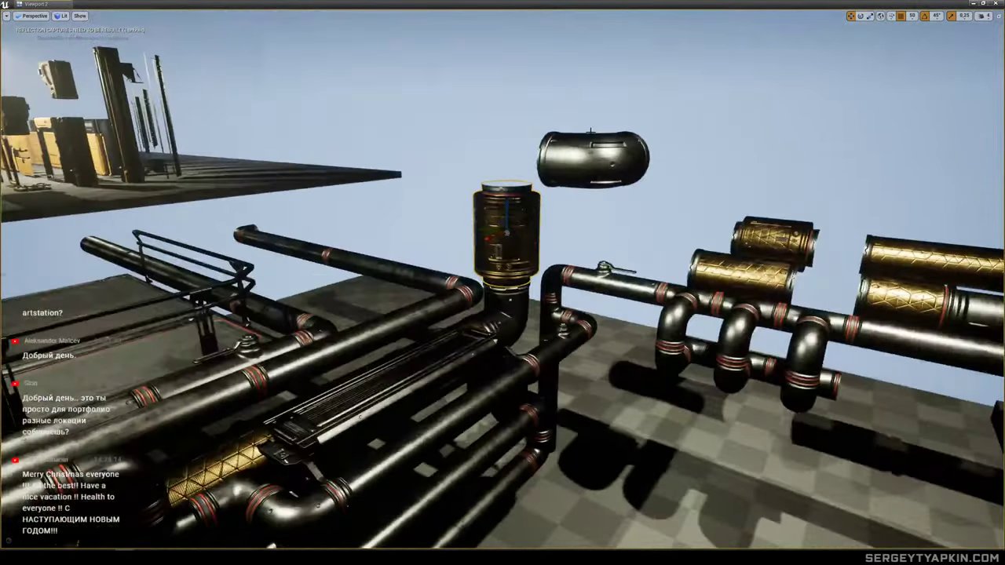
Lift the remaining elbow copy from beneath the pipes to the top of the upright gold pipe section.
click(509, 331)
key(f)
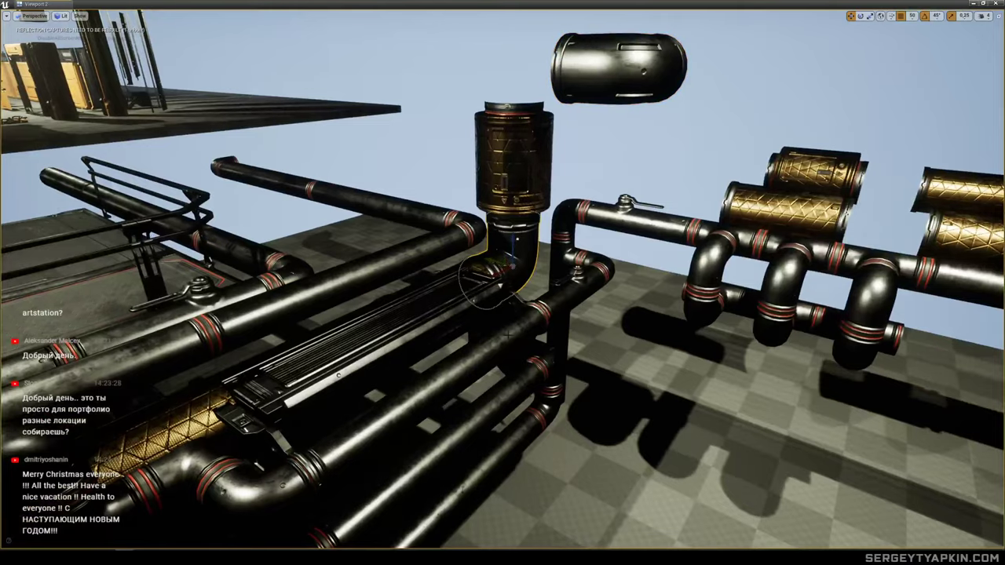
click(508, 335)
right_drag(508, 335, 452, 334)
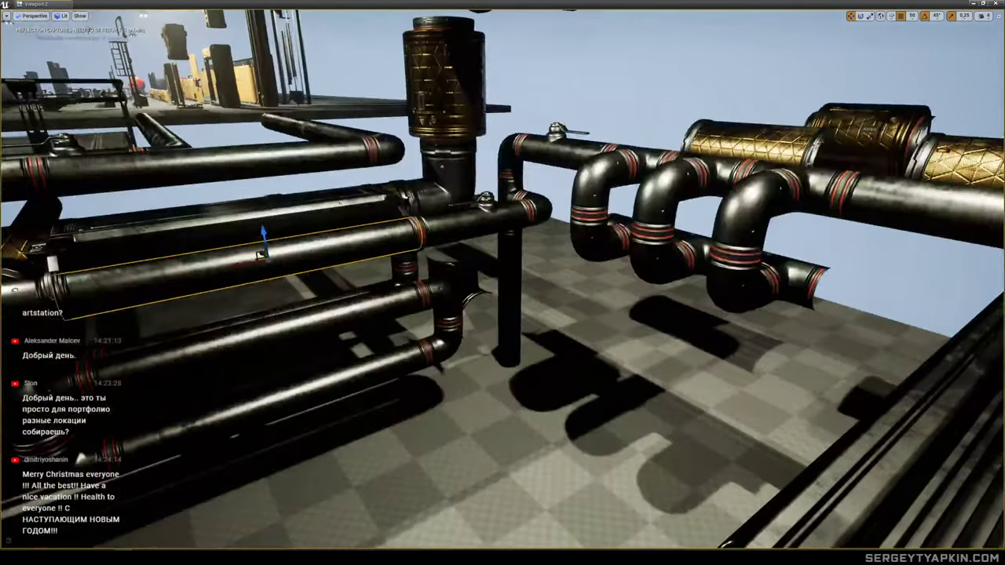
click(451, 292)
mouse_move(451, 292)
right_down()
mouse_move(471, 290)
mouse_move(467, 270)
mouse_move(460, 275)
right_up()
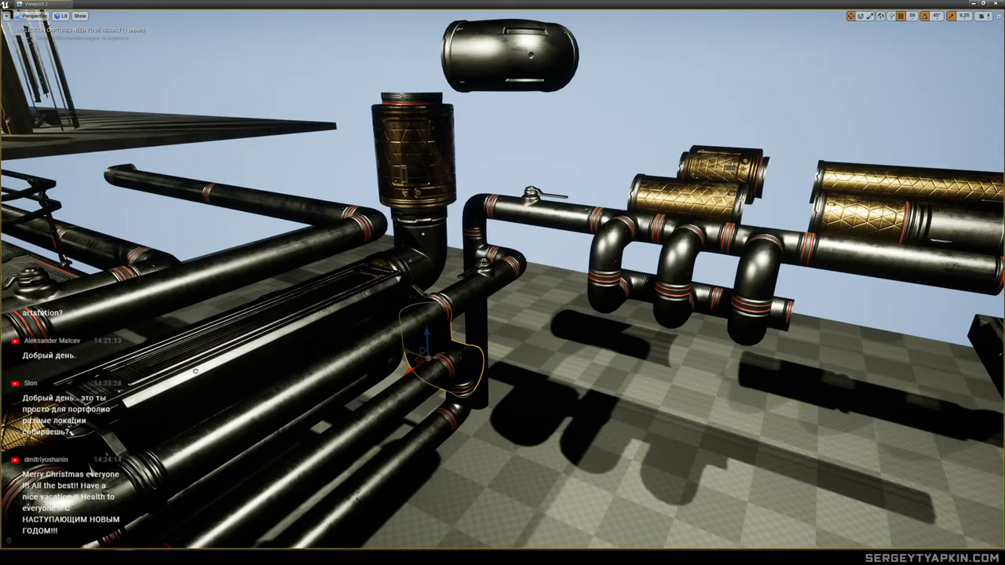
drag(424, 333, 408, 87)
key(f)
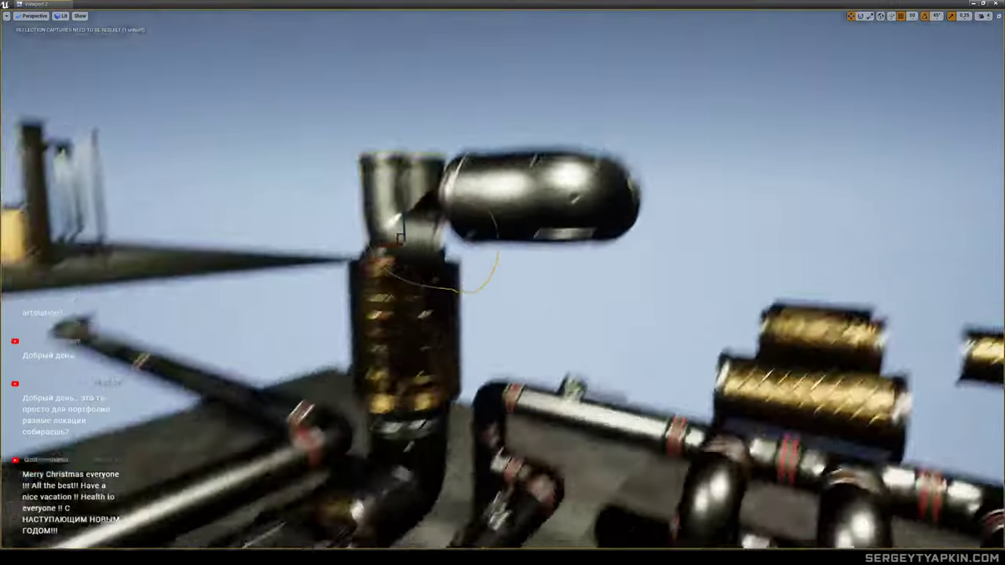
Turn the elbow on the upright gold section to face sideways and align the floating elbow with its open end.
key(e)
drag(491, 179, 474, 118)
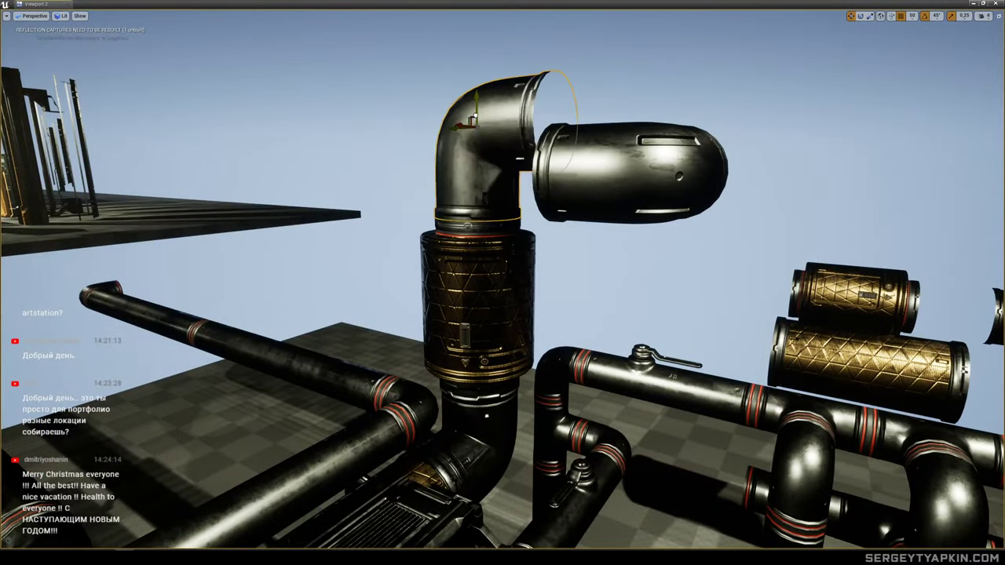
click(583, 174)
drag(654, 150, 657, 103)
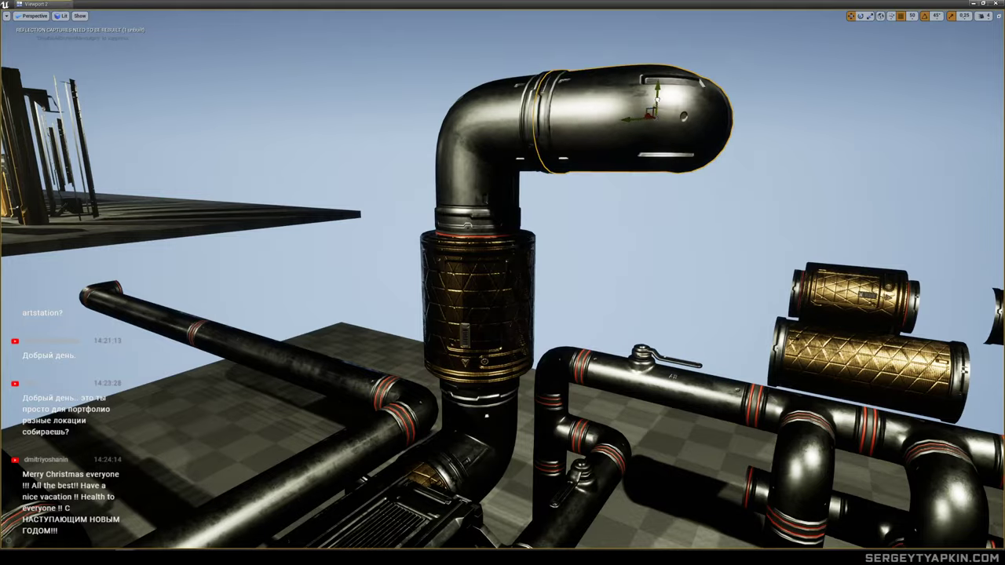
Move the gold pipe section with the side outlet from the kit pieces over to the raised black elbows.
right_drag(656, 103, 577, 117)
key(s)
key(w)
right_drag(731, 132, 844, 143)
key(s)
click(678, 277)
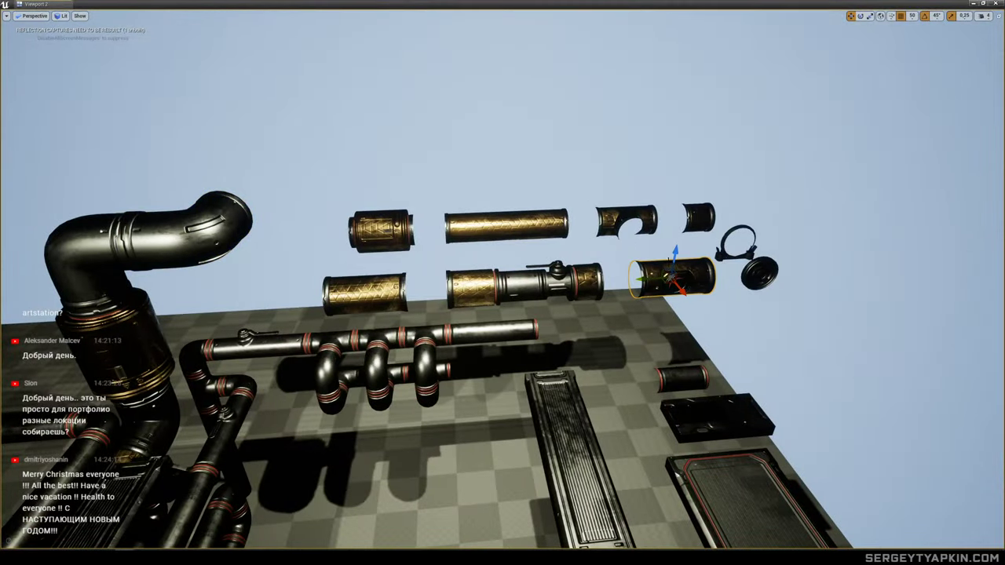
right_drag(678, 278, 609, 295)
right_drag(742, 171, 804, 315)
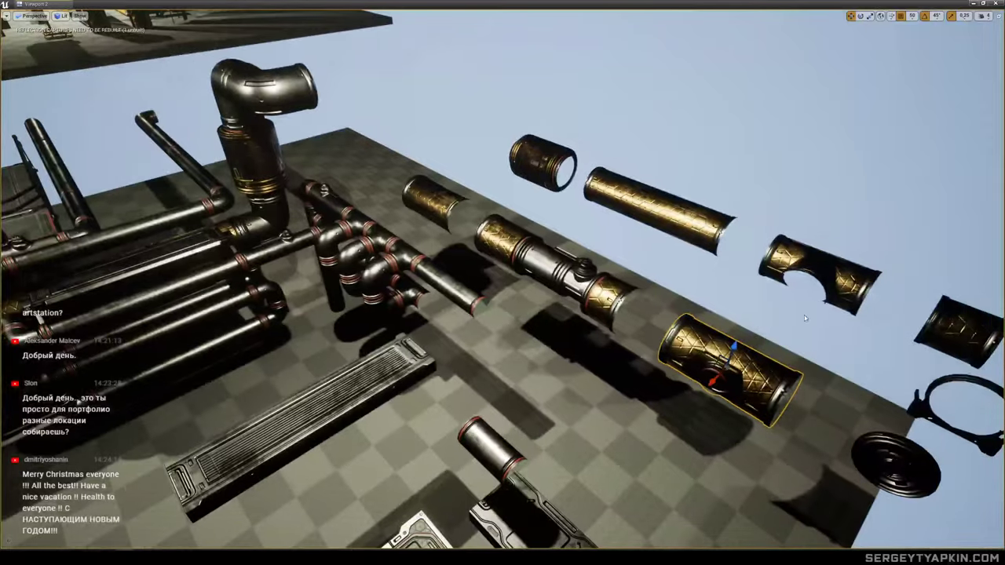
drag(712, 371, 328, 221)
right_drag(415, 214, 349, 232)
right_drag(415, 220, 444, 157)
Rotate the gold pipe section so its side outlet faces downward.
key(e)
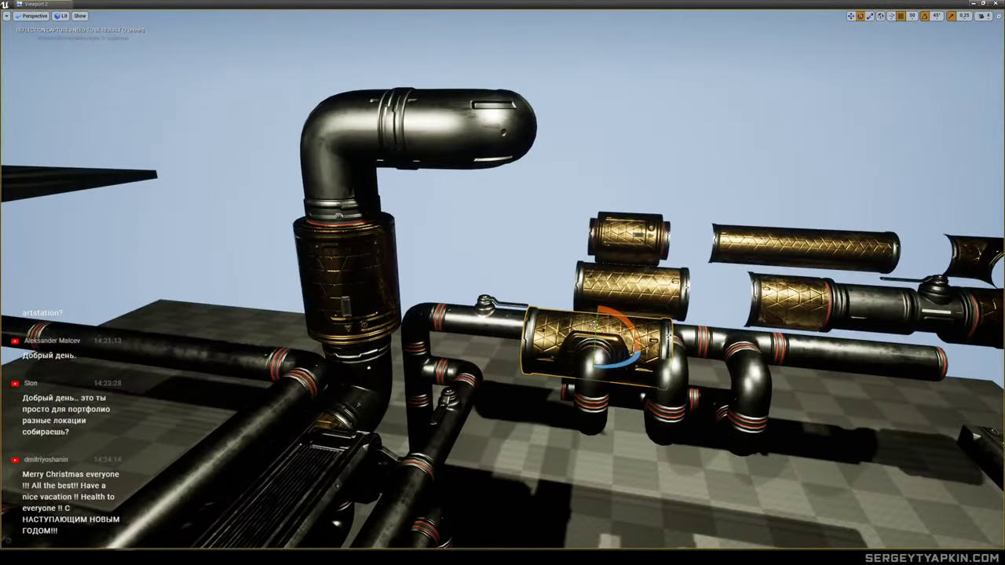
drag(594, 325, 607, 366)
right_drag(606, 365, 561, 362)
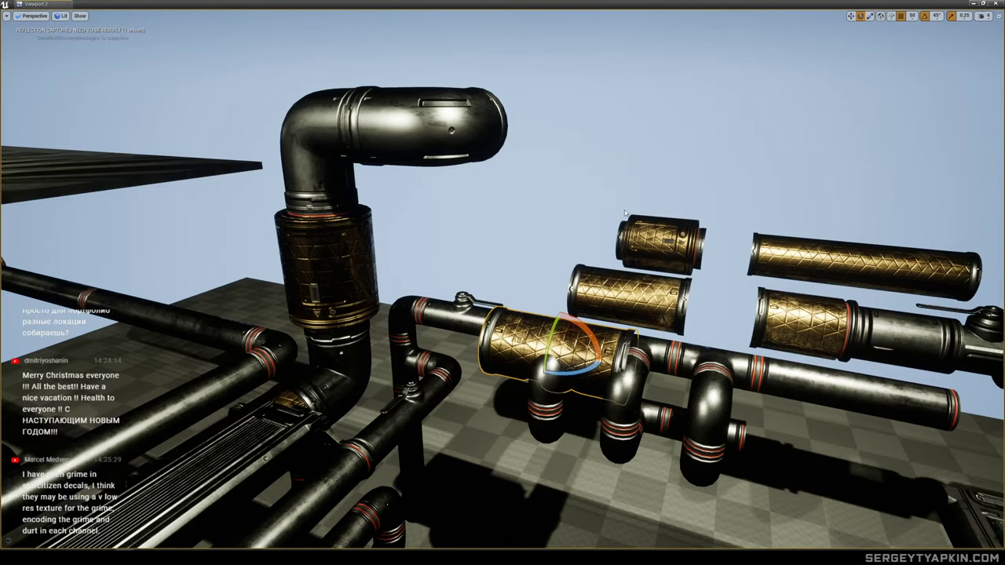
right_drag(624, 212, 667, 236)
key(w)
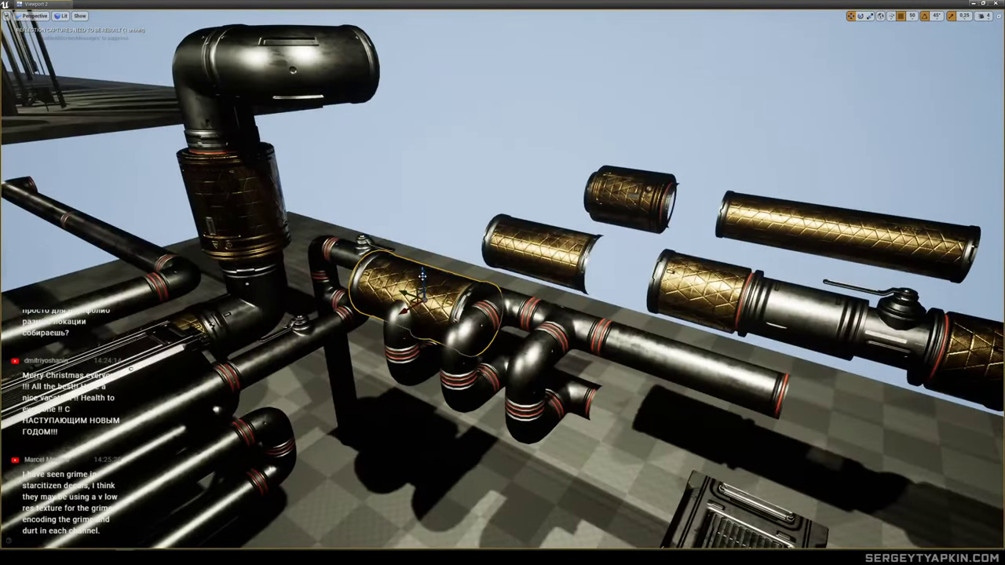
Raise the gold outlet section to the height of the top elbows and fit it into their horizontal run.
drag(423, 277, 410, 44)
right_drag(410, 43, 401, 133)
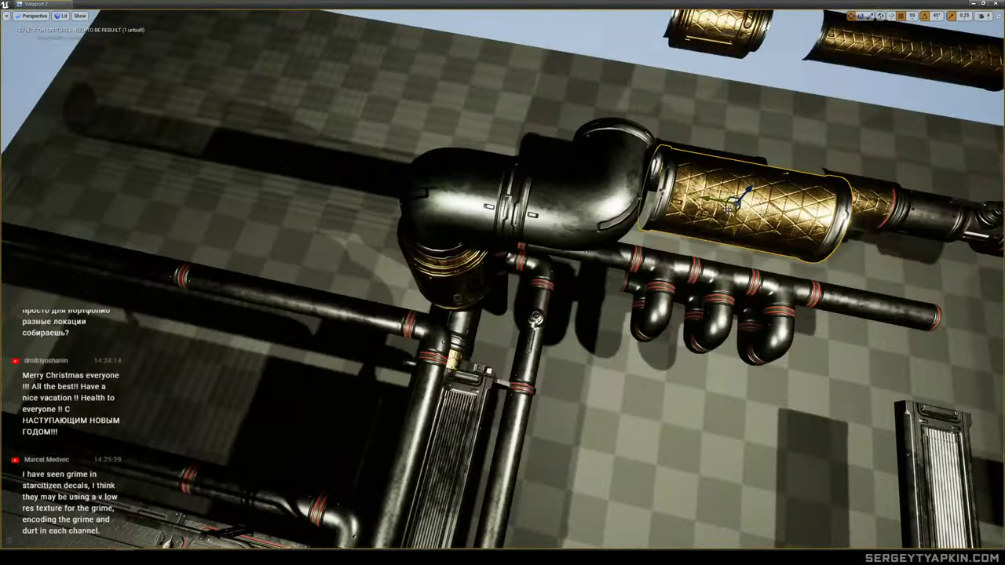
drag(738, 198, 760, 245)
right_drag(760, 245, 744, 175)
Select the black frame, ladder, handrails and safety cage in the kit area and duplicate them over to the pipe structure.
right_drag(584, 302, 558, 242)
right_drag(661, 249, 486, 237)
right_drag(614, 271, 605, 277)
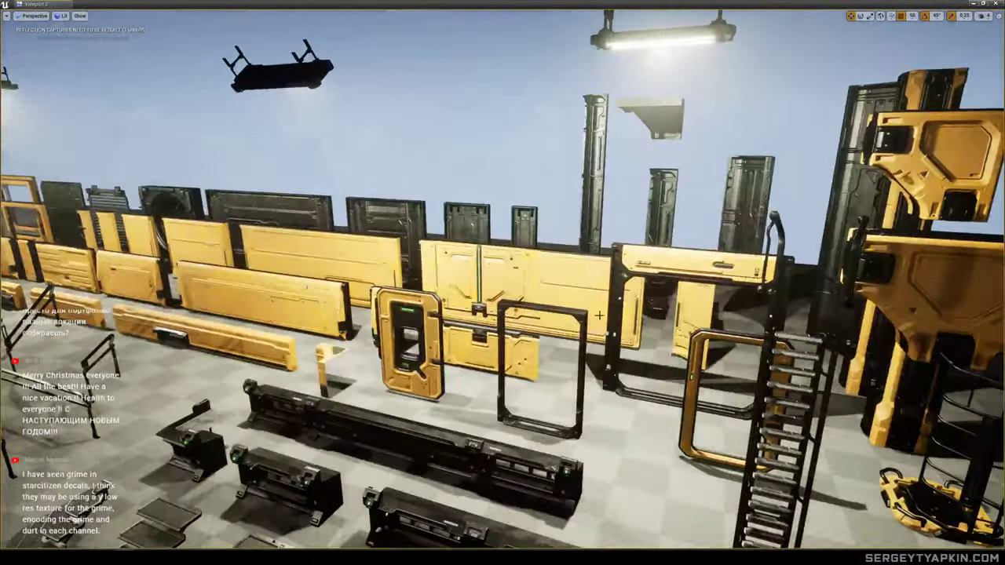
click(582, 338)
right_drag(583, 338, 691, 362)
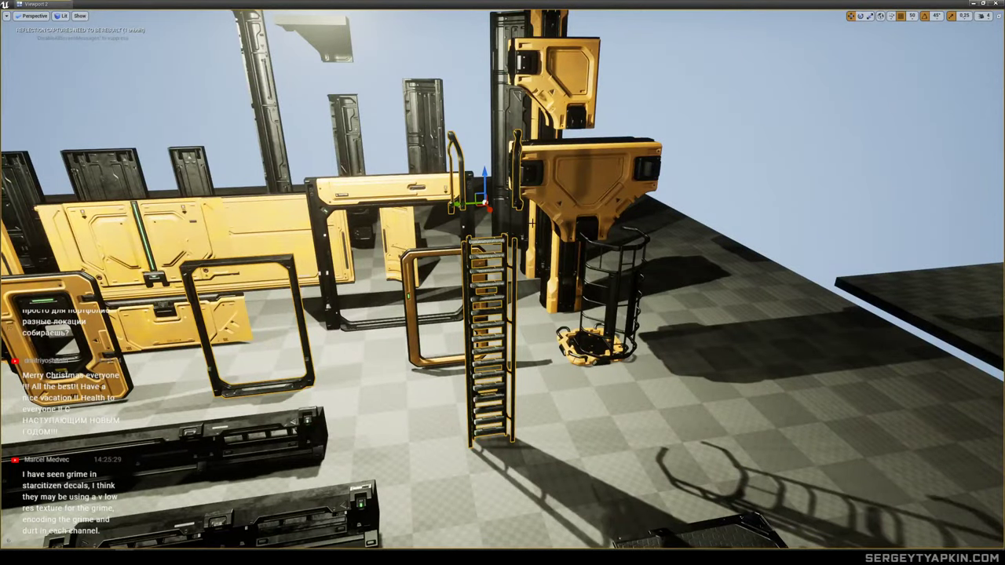
right_drag(611, 263, 592, 283)
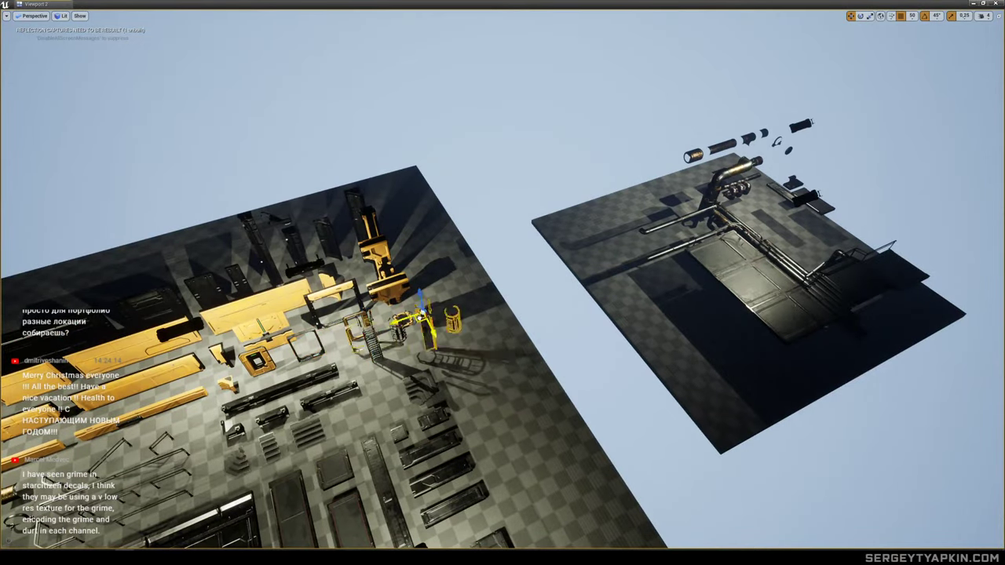
drag(736, 239, 812, 209)
key(f)
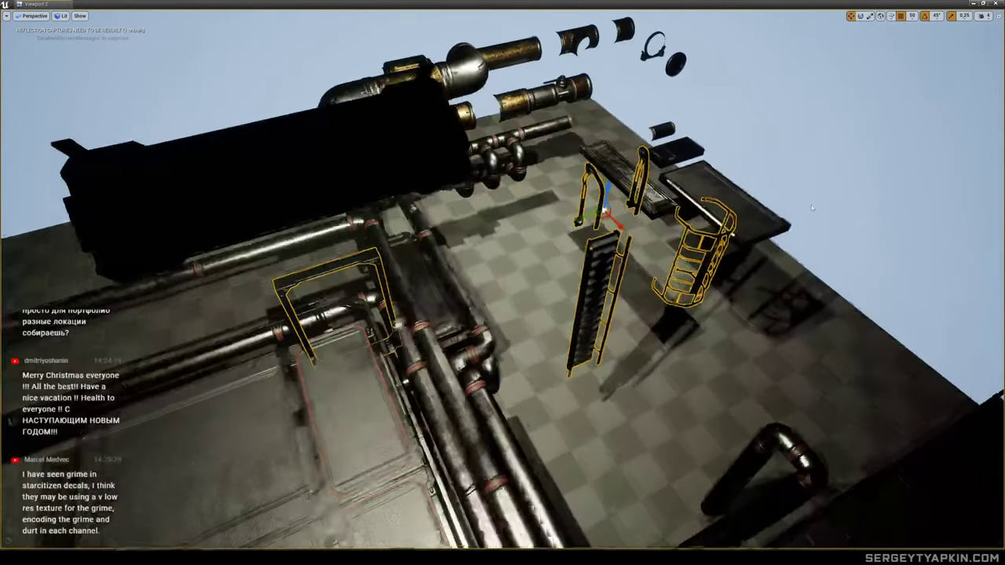
Lower the copied ladder pieces toward the floor and set the black frame down beside the pipe stack.
right_drag(813, 210, 801, 200)
mouse_move(611, 195)
right_down()
mouse_move(628, 201)
mouse_move(611, 195)
right_up()
drag(554, 208, 577, 288)
drag(546, 321, 620, 381)
click(597, 367)
mouse_move(598, 367)
right_down()
mouse_move(608, 371)
mouse_move(604, 363)
right_up()
key(w)
drag(521, 349, 521, 328)
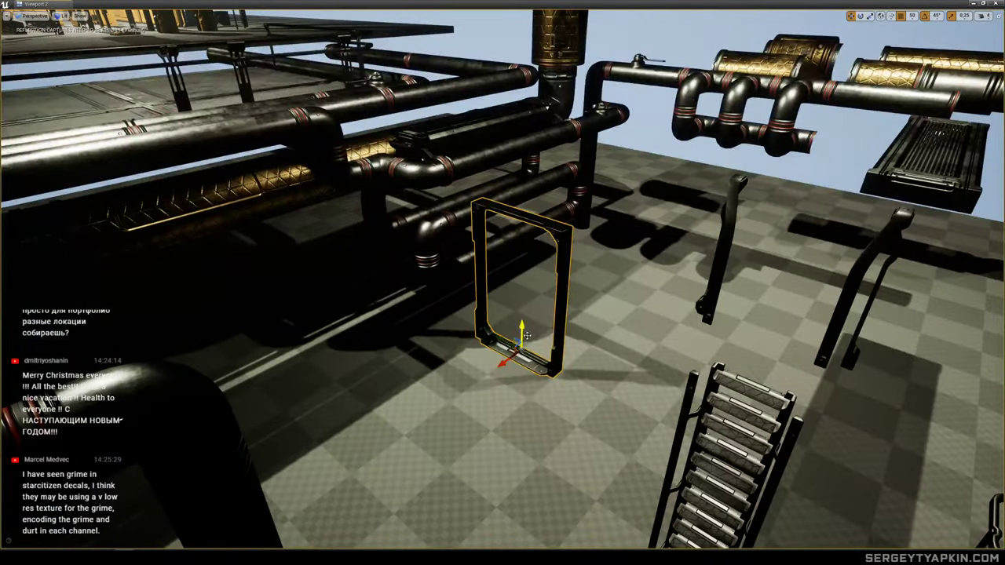
Rotate the black frame about its vertical axis and move it across the floor to the end of the pipe stack.
drag(526, 375, 560, 376)
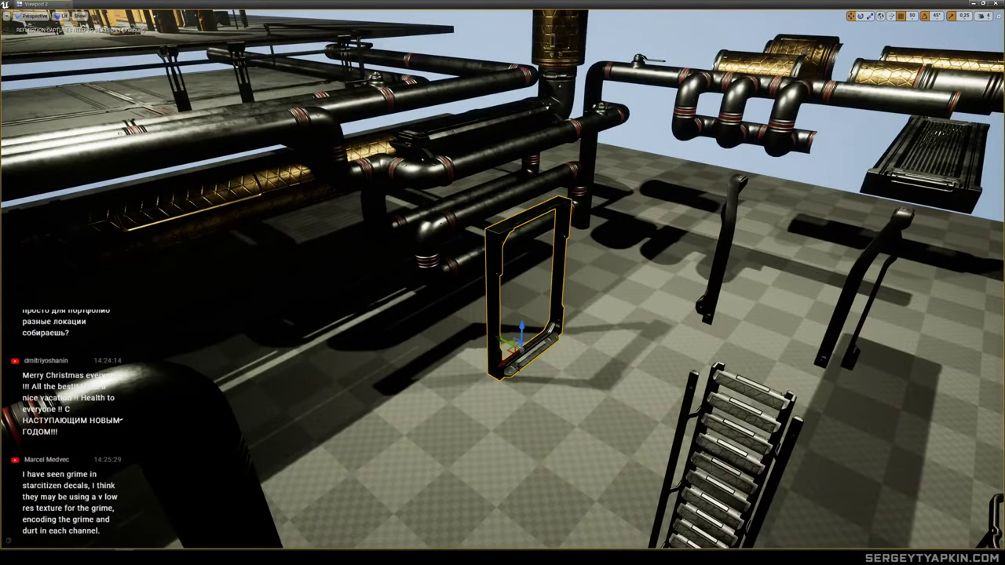
key(s)
right_drag(564, 244, 610, 221)
key(w)
key(w)
key(s)
key(w)
key(e)
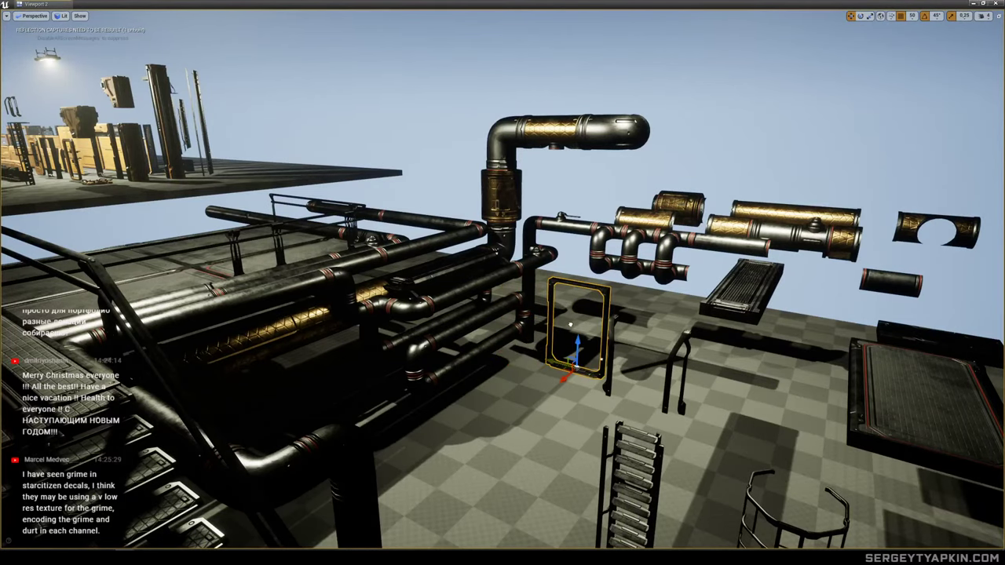
right_drag(620, 381, 620, 381)
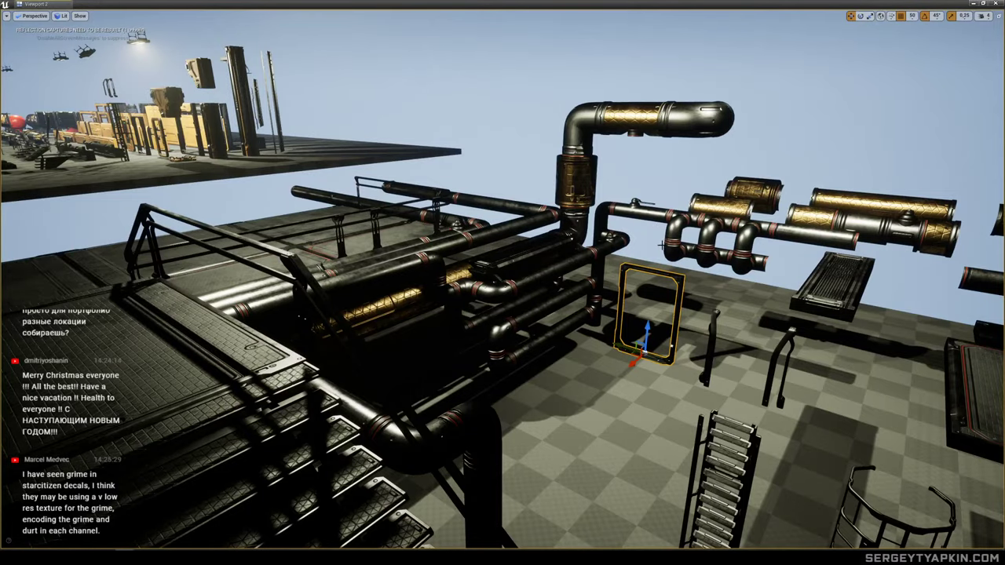
Shift the black frame across the floor until it stands beneath the row of curved connector pipes.
right_drag(661, 246, 666, 269)
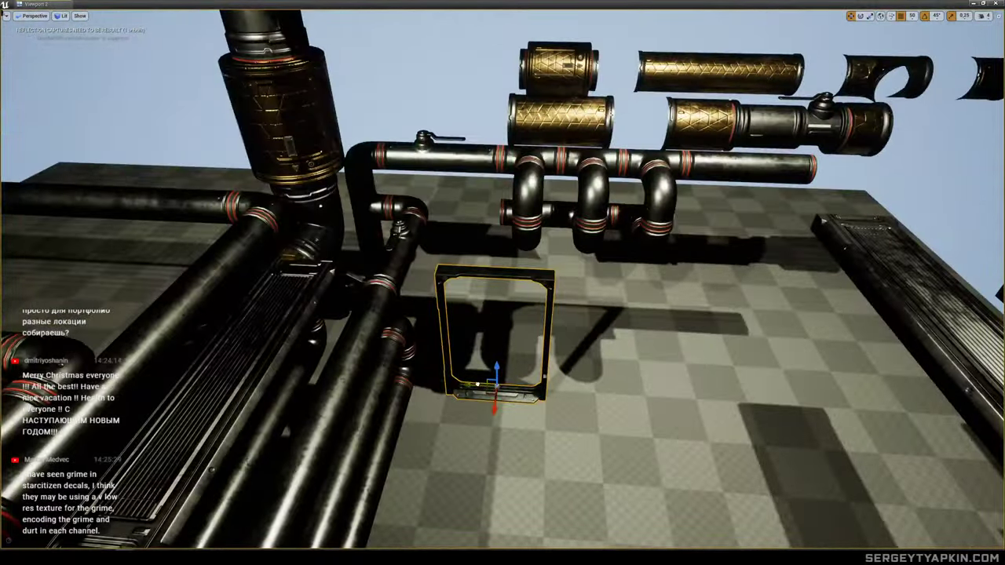
drag(477, 384, 545, 373)
right_drag(545, 372, 581, 275)
Delete the outermost curved connector with its junction pieces and slide the straight end pipe up against the remaining upper run.
key(f)
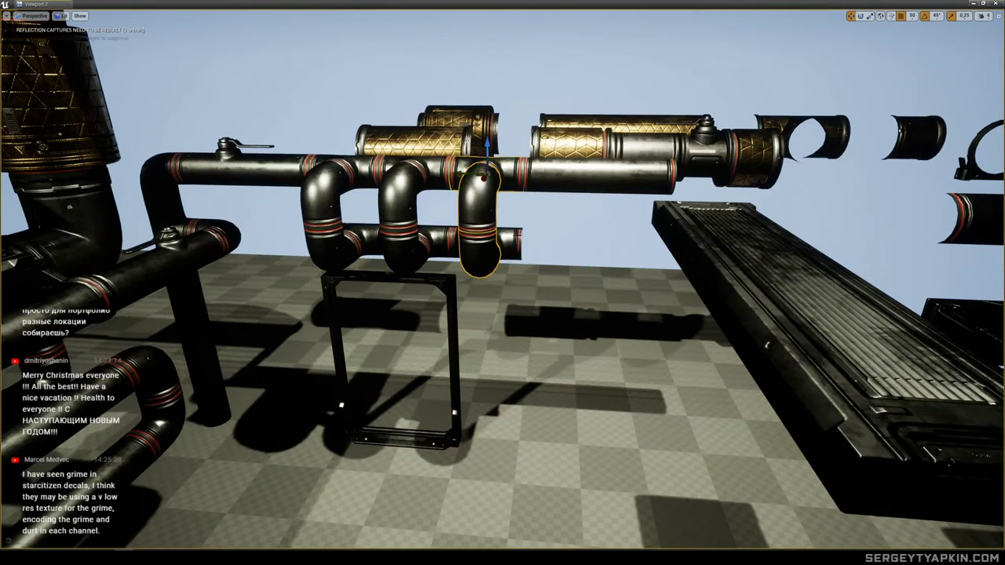
right_drag(523, 248, 518, 227)
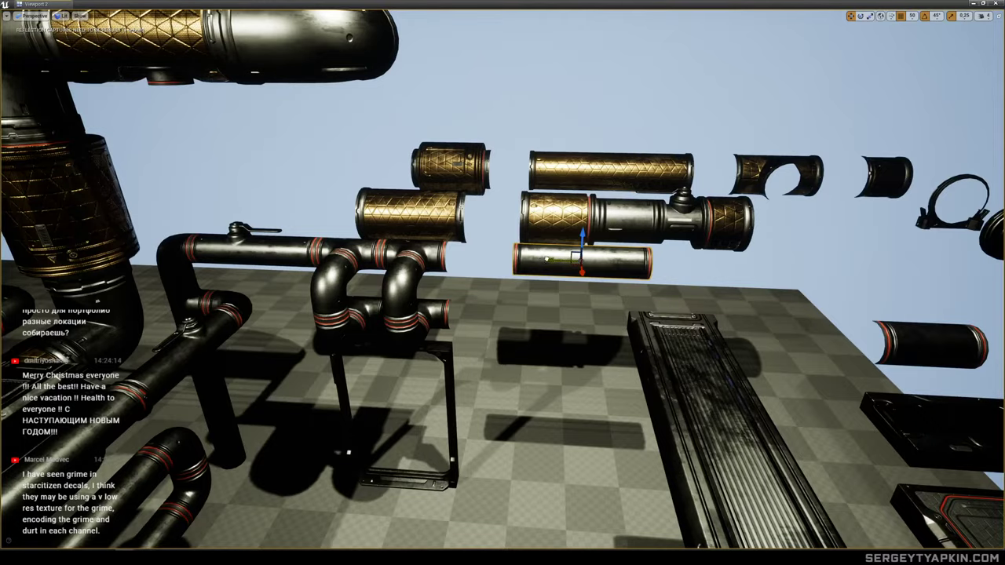
drag(549, 259, 480, 258)
right_drag(480, 257, 396, 263)
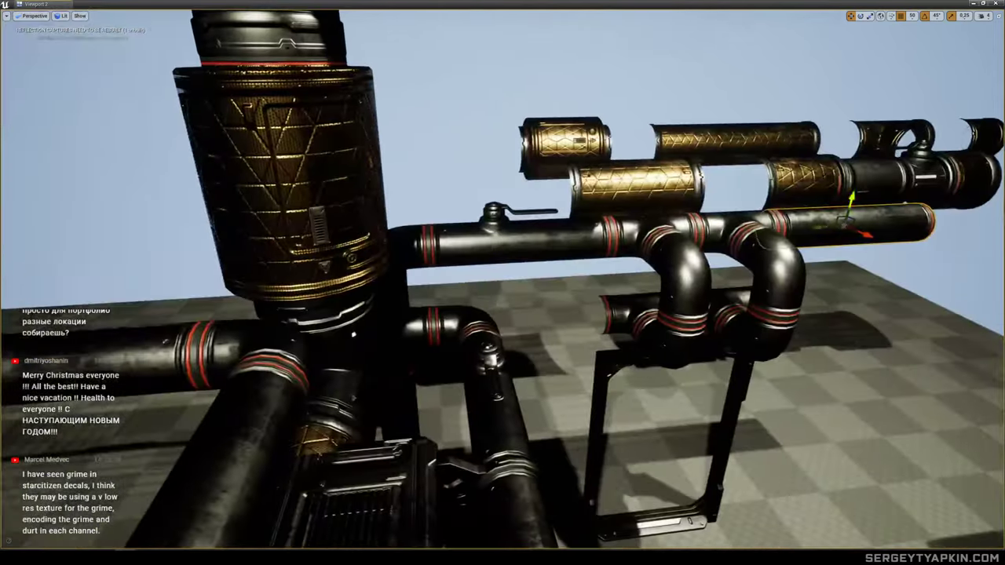
Copy a black elbow from the curved connector and fit it onto the lower run's open end facing the pipe stack.
click(688, 281)
mouse_move(688, 280)
right_down()
mouse_move(730, 281)
mouse_move(689, 280)
right_up()
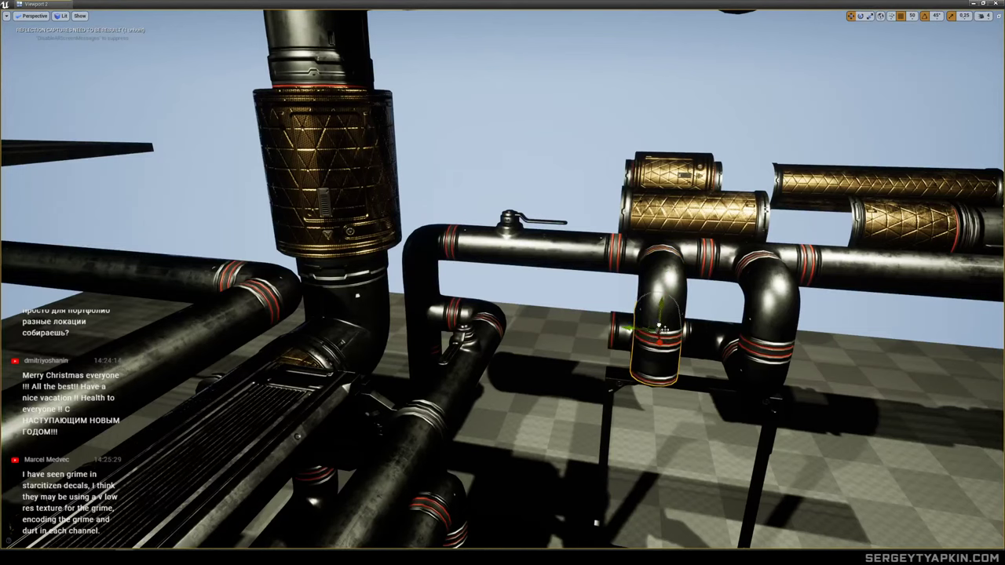
key(w)
right_drag(614, 327, 559, 327)
drag(839, 312, 667, 324)
right_drag(690, 280, 690, 280)
right_click(559, 391)
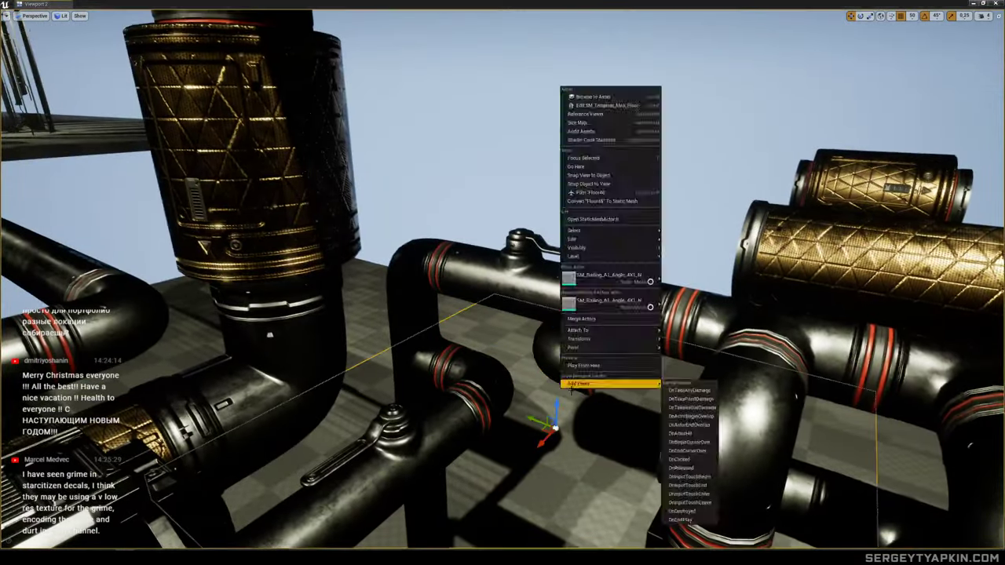
right_drag(554, 392, 554, 393)
right_drag(536, 244, 530, 254)
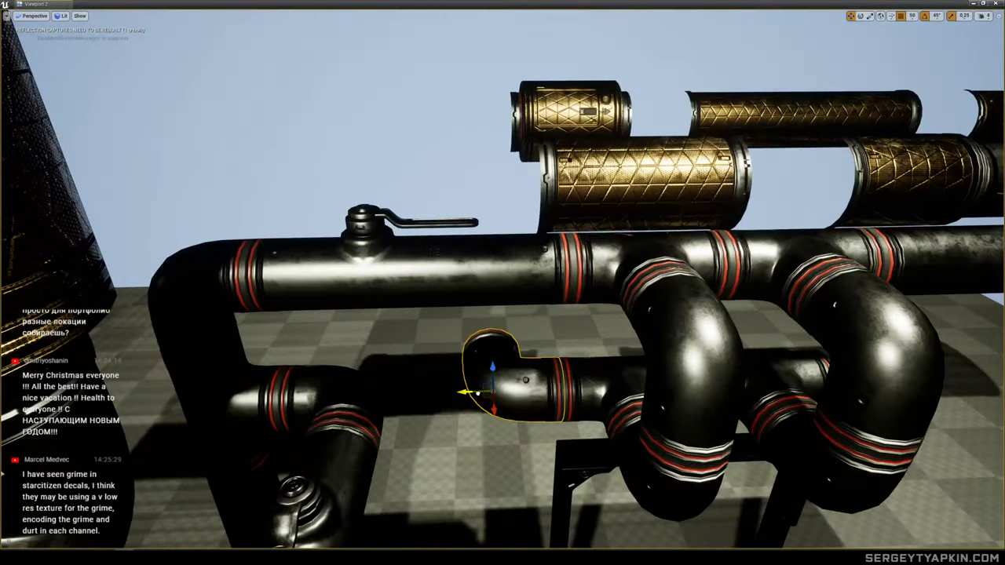
Rotate the new elbow so that its free opening points down toward the floor.
right_drag(539, 306, 539, 306)
key(e)
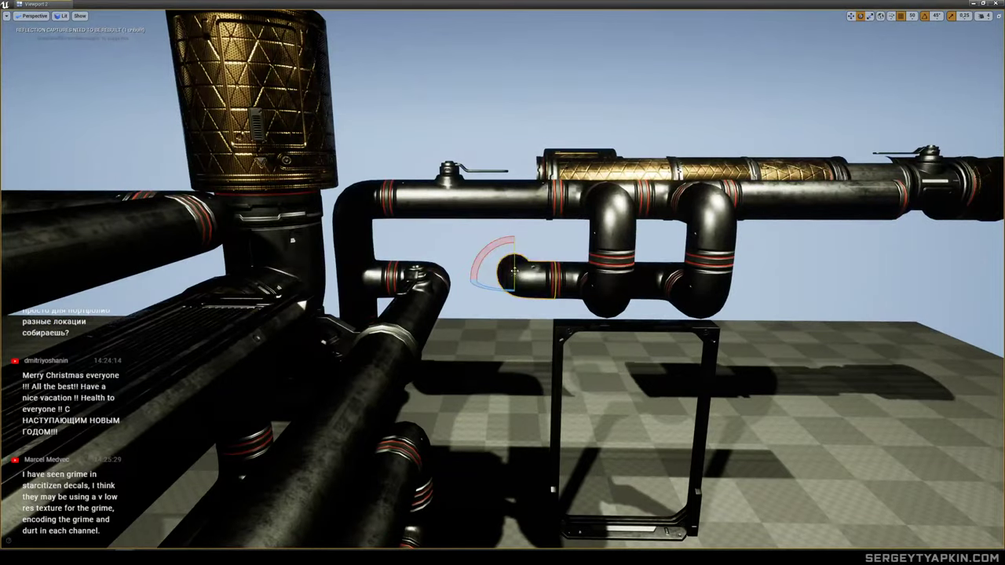
right_drag(624, 353, 624, 353)
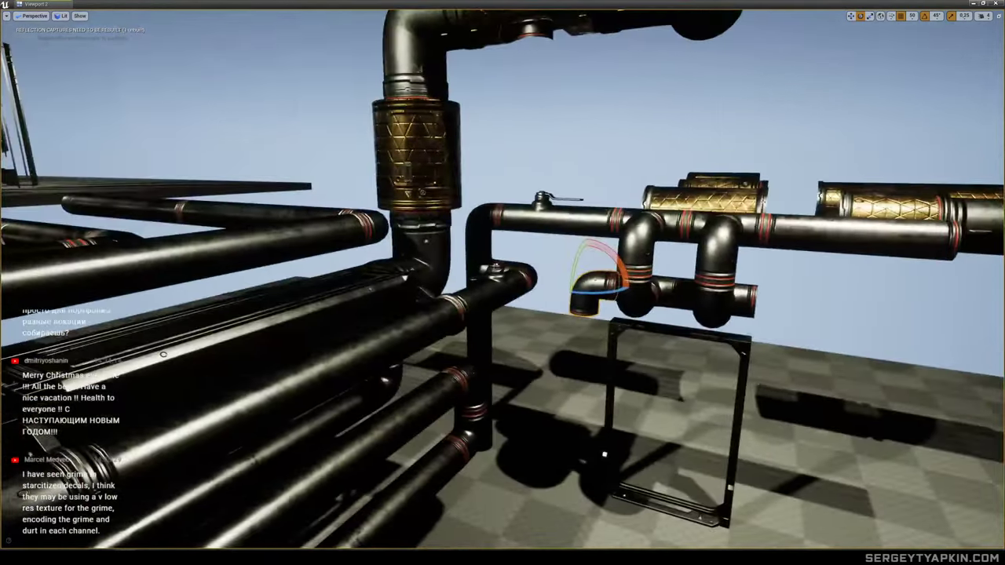
right_drag(598, 298, 599, 298)
right_drag(664, 326, 664, 327)
right_drag(632, 294, 633, 293)
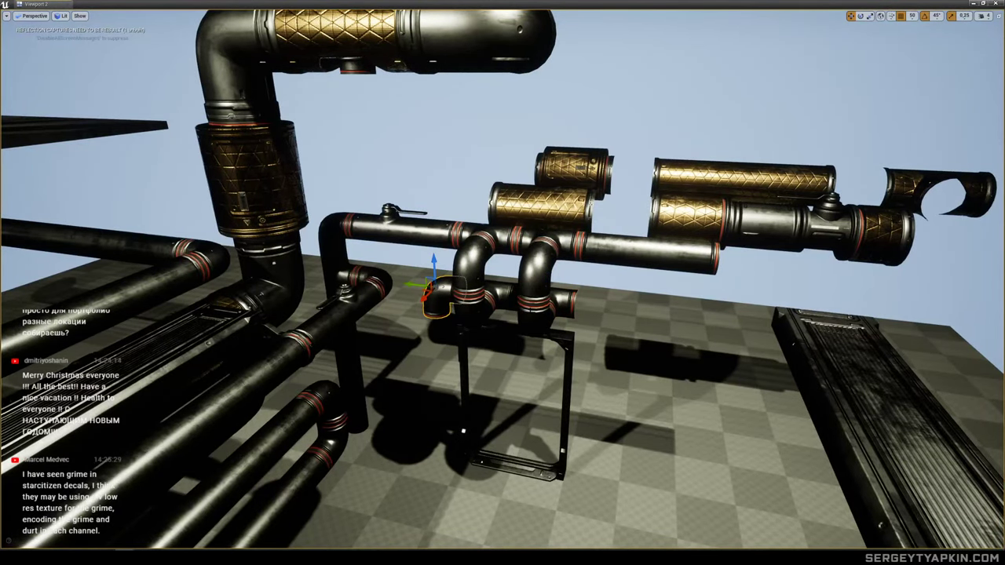
Duplicate the elbow to the lower run's opposite end and turn the copies into an offset double bend.
alt+drag(515, 297, 577, 301)
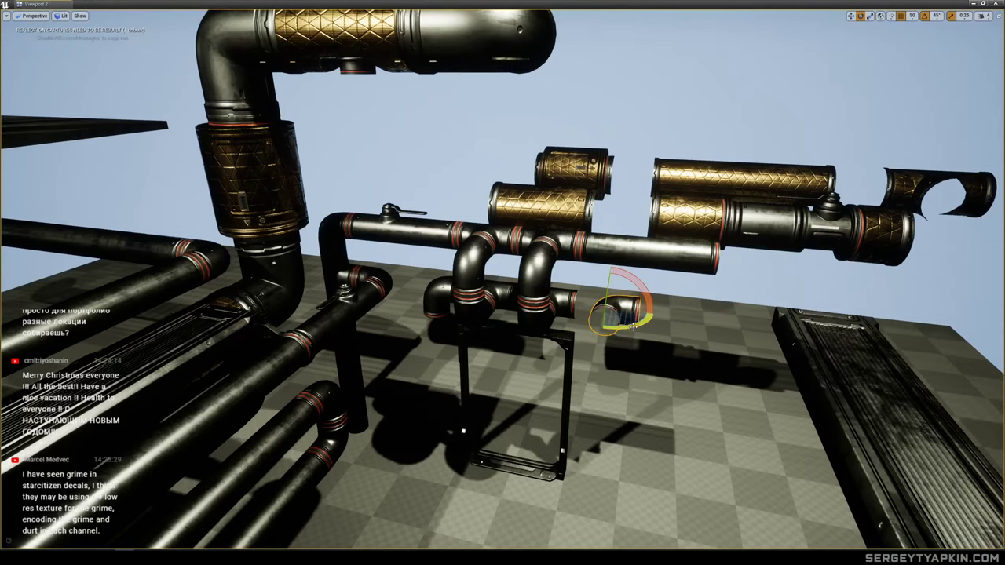
mouse_move(648, 305)
right_down()
mouse_move(678, 305)
mouse_move(622, 297)
mouse_move(648, 304)
right_up()
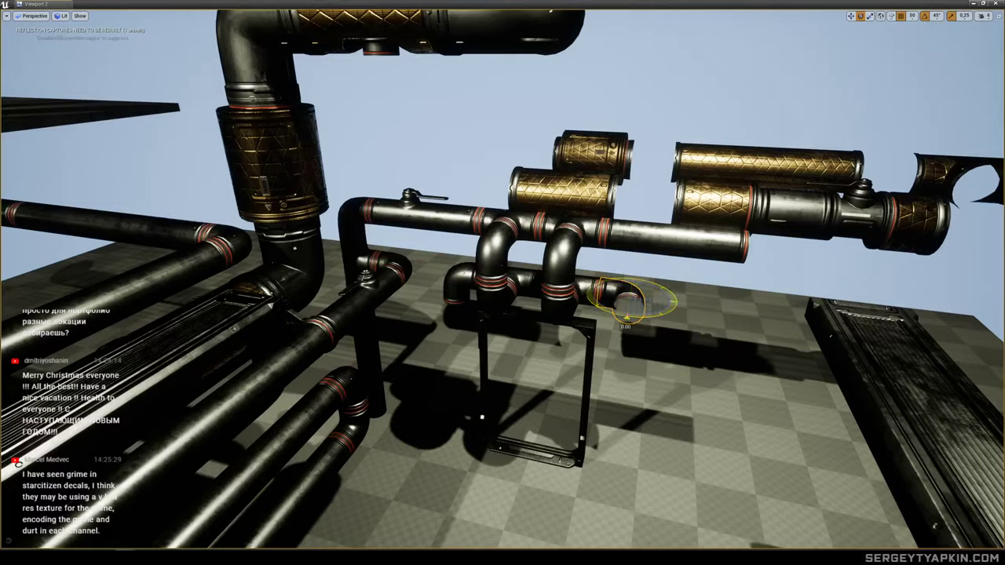
drag(626, 308, 623, 339)
key(s)
right_drag(624, 339, 536, 242)
Duplicate the upper run's straight end pipe, rotate the copy upright and fit it beneath the downward-facing elbow.
key(w)
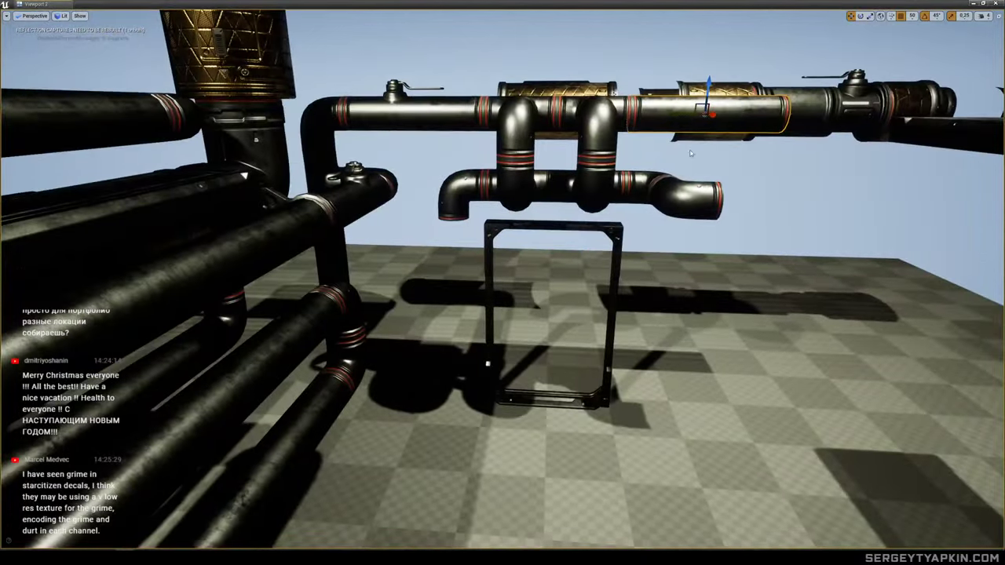
right_drag(641, 155, 622, 168)
key(s)
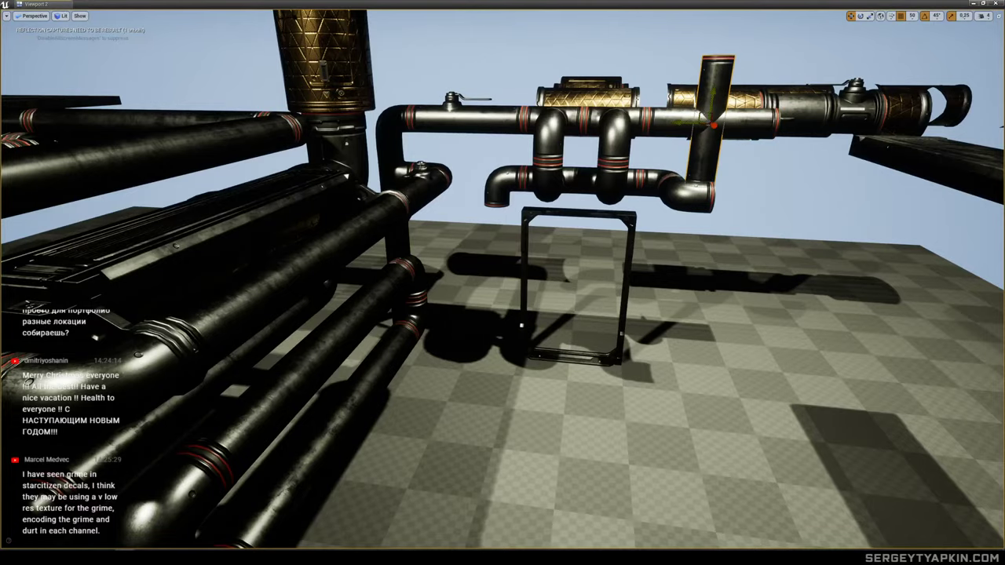
mouse_move(497, 253)
right_down()
mouse_move(510, 221)
mouse_move(515, 231)
mouse_move(485, 239)
mouse_move(483, 253)
right_up()
key(w)
key(s)
key(w)
key(s)
mouse_move(640, 157)
right_down()
mouse_move(657, 118)
mouse_move(658, 154)
mouse_move(641, 156)
right_up()
key(w)
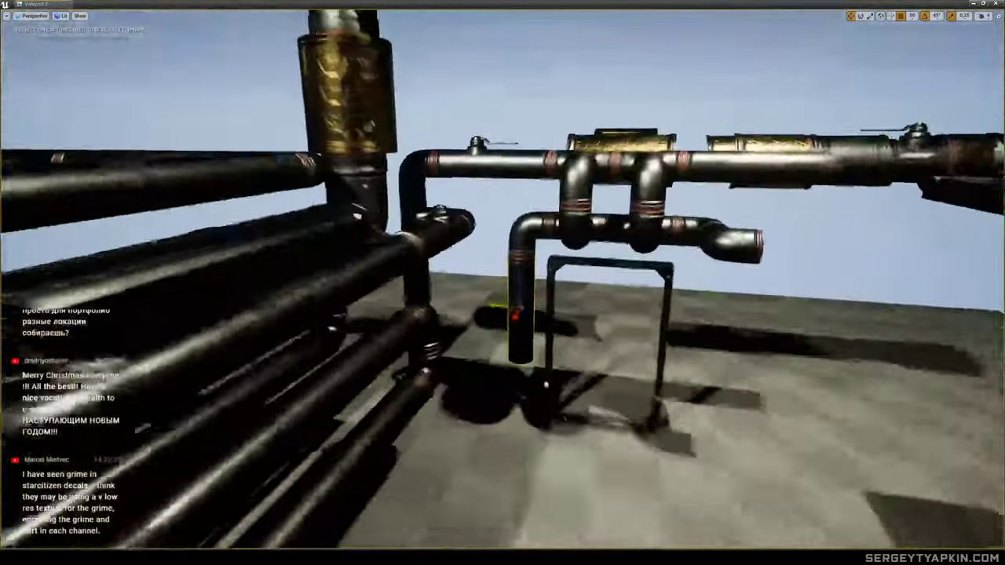
right_drag(640, 245, 640, 245)
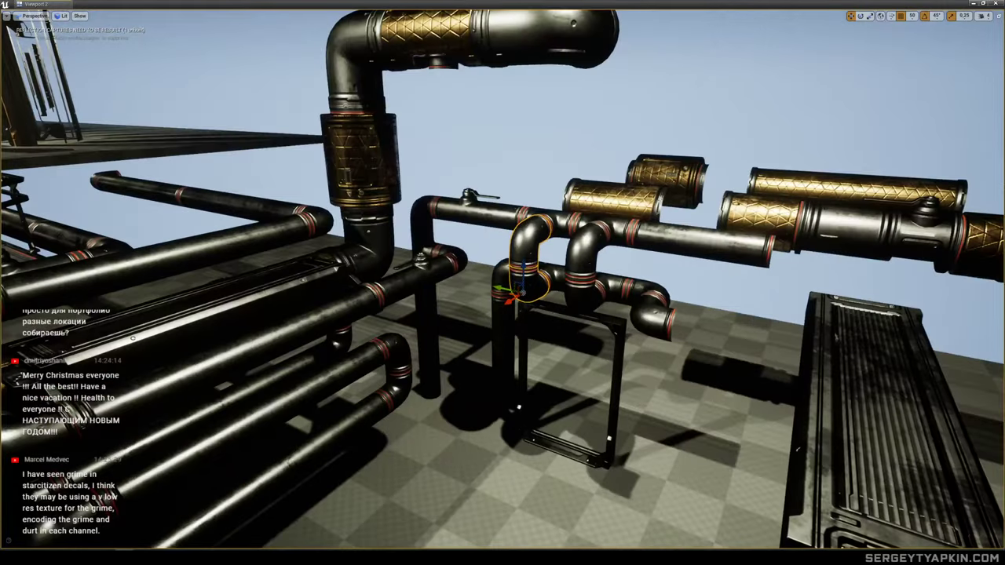
Delete the curved connector nearest the pipe stack with its junction pieces and move the remaining connector into its place.
click(559, 224)
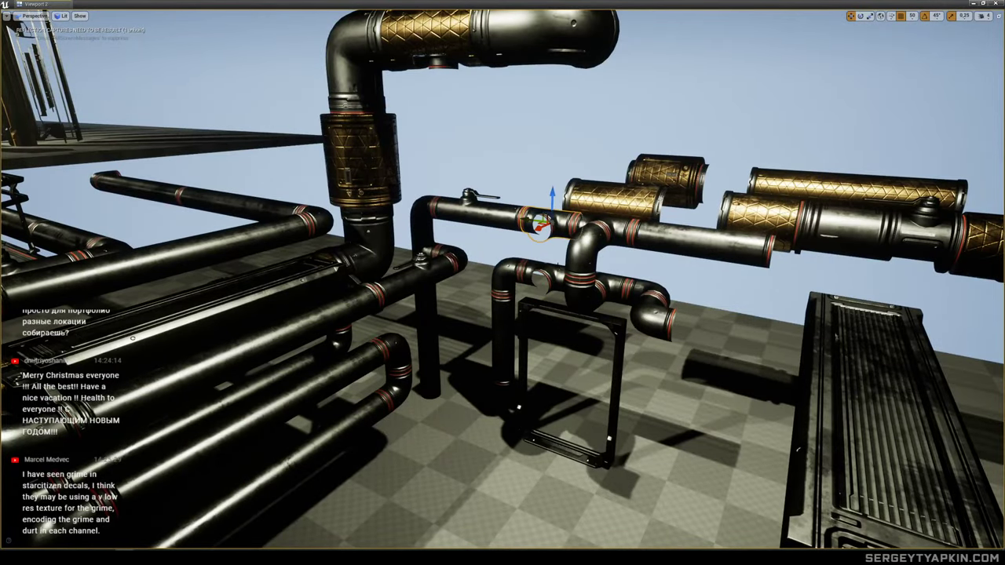
key(Delete)
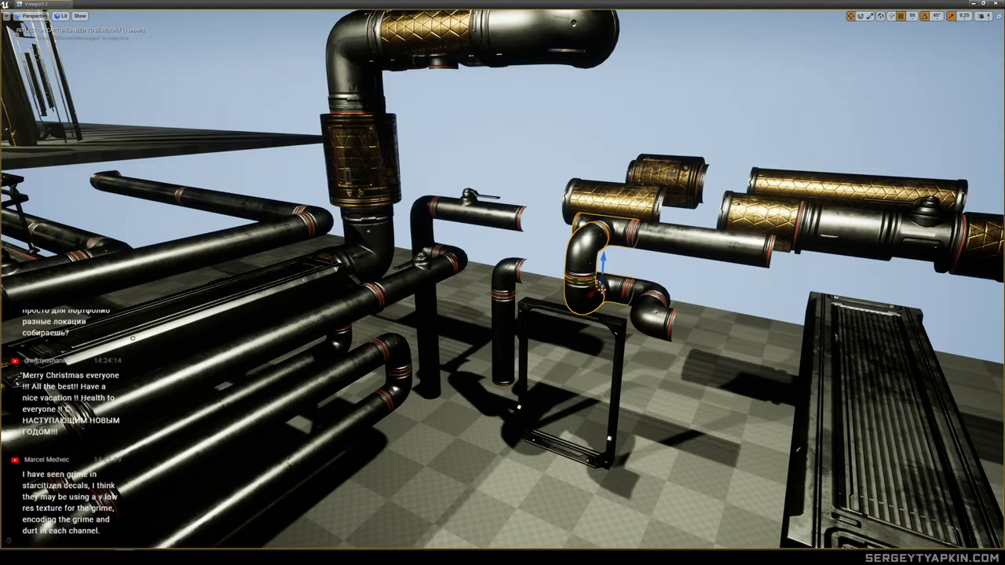
drag(600, 276, 550, 267)
click(503, 345)
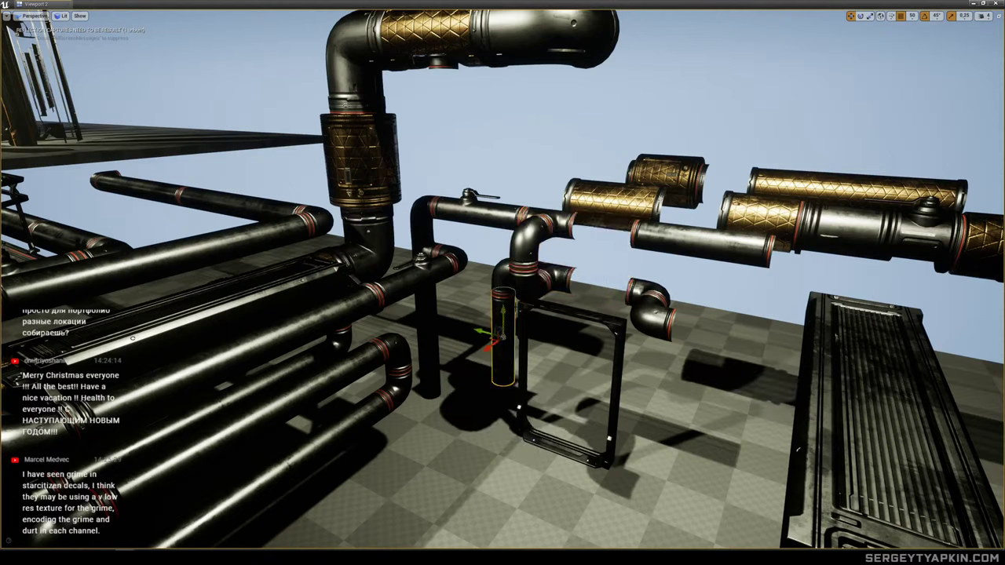
Slide the upper straight end pipe along its run until it meets the relocated connector.
click(665, 240)
drag(676, 242, 611, 231)
right_drag(612, 230, 581, 228)
key(Caps_Lock)
key(s)
key(w)
right_drag(656, 249, 651, 248)
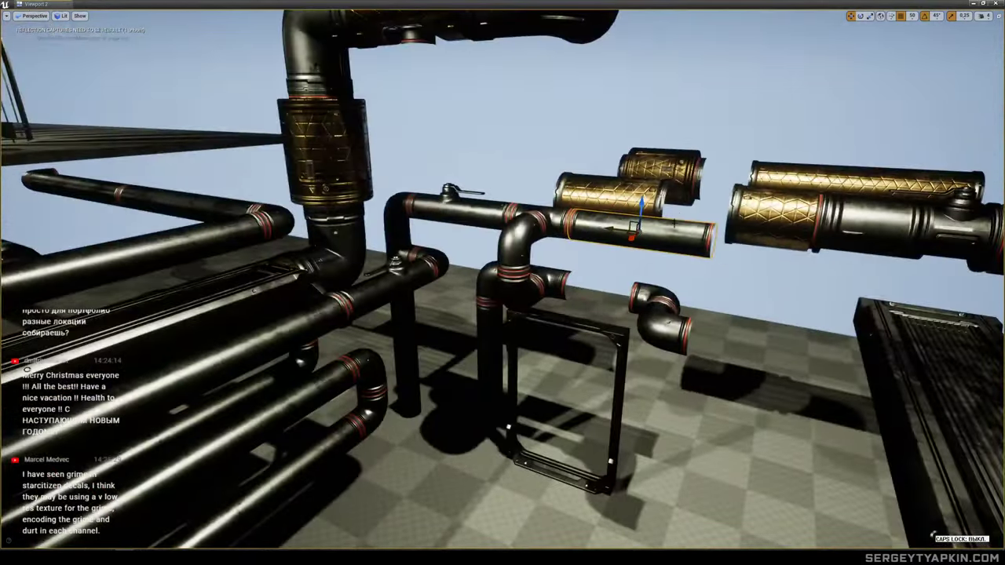
Duplicate the straight end pipe down onto the lower run and move the offset double bend to the copy's far end.
alt+drag(642, 206, 634, 266)
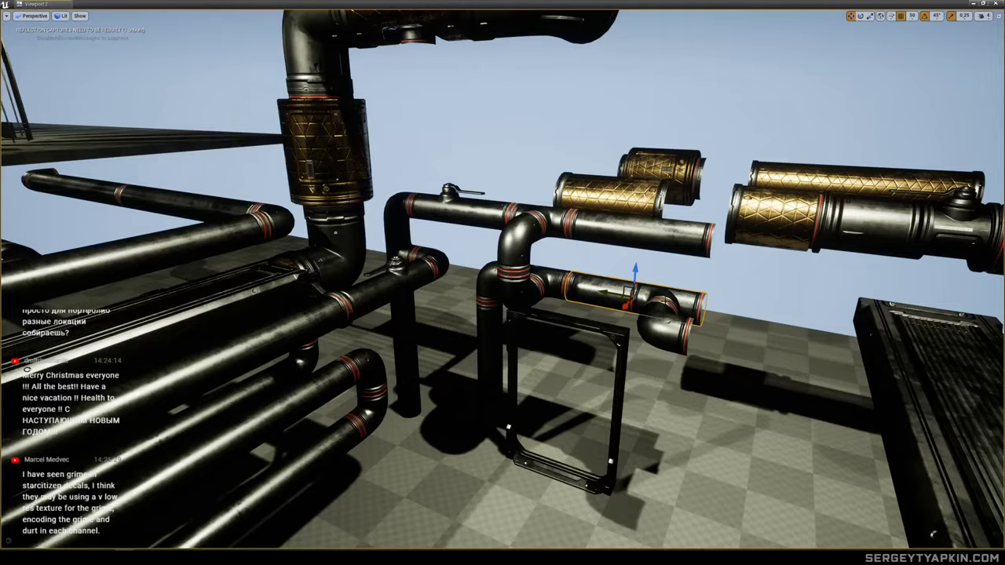
drag(625, 323, 708, 336)
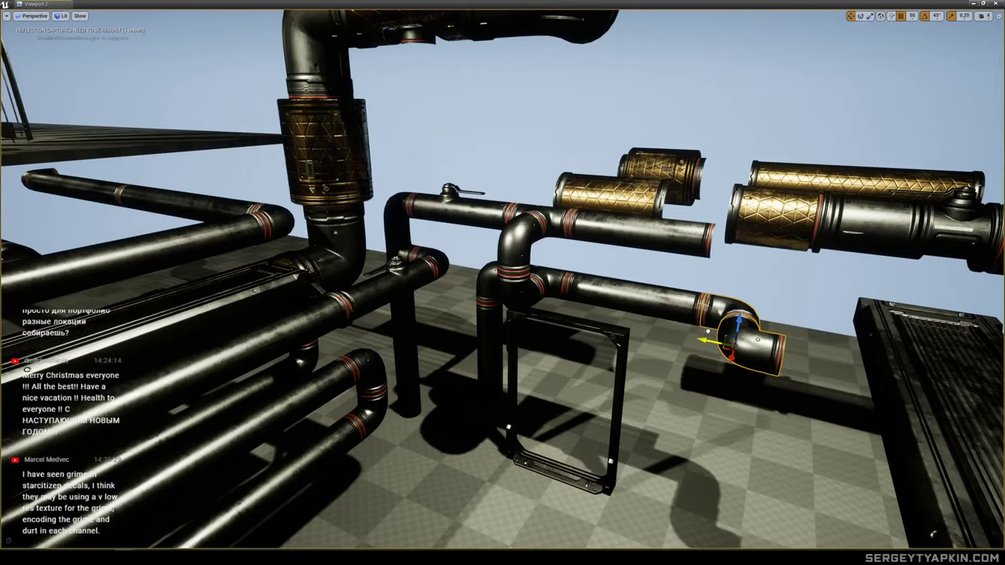
right_drag(709, 336, 626, 415)
key(s)
key(w)
Select the red-edged floor panel in the kit area and duplicate it onto the open floor near the pipe stack.
right_drag(659, 326, 657, 306)
click(665, 304)
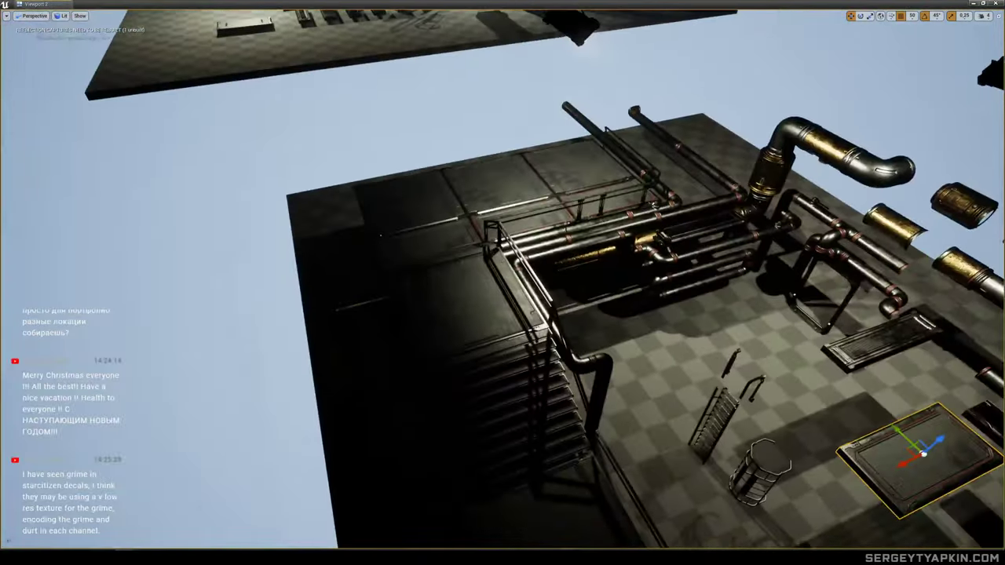
click(463, 297)
click(430, 208)
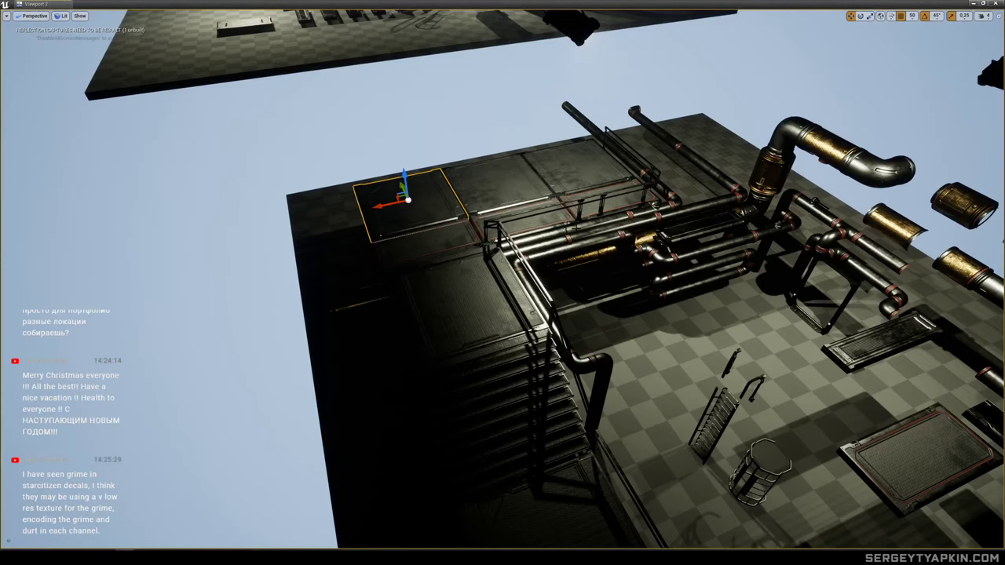
right_drag(712, 313, 717, 311)
click(721, 310)
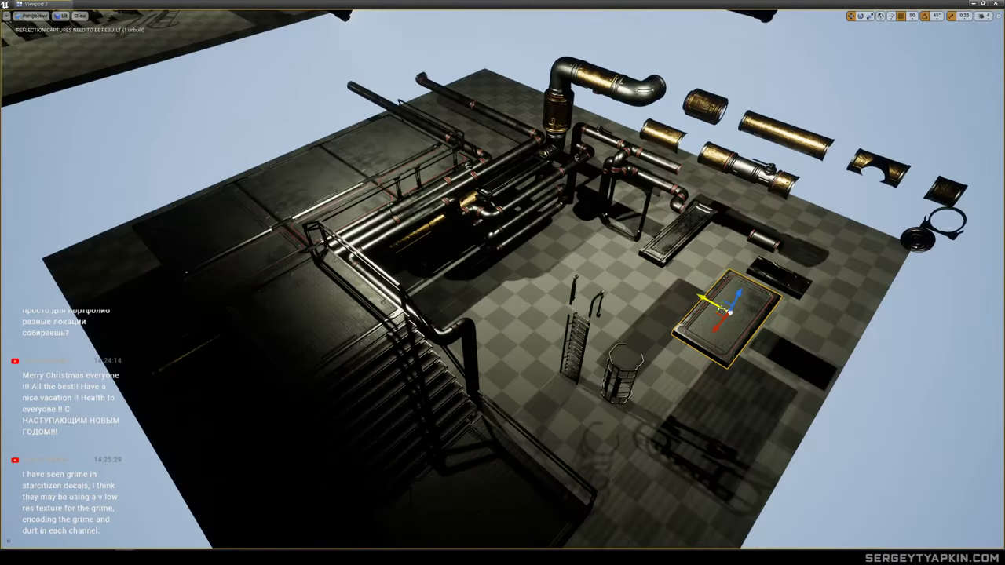
alt+drag(729, 311, 562, 266)
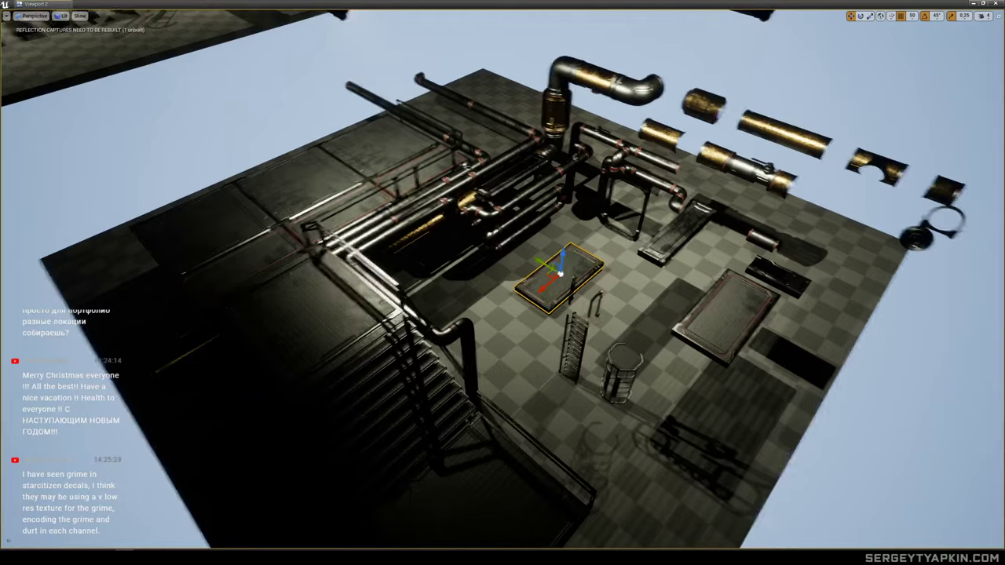
Move the copied floor panel up to the black frame's base and lower it to floor level.
right_drag(562, 275, 578, 267)
drag(444, 386, 516, 311)
drag(519, 274, 520, 291)
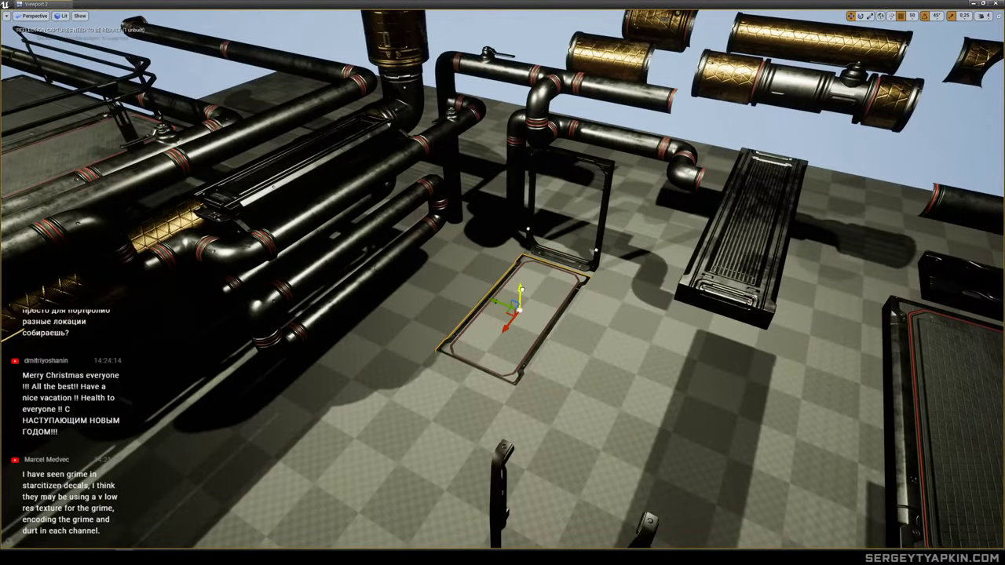
right_drag(520, 291, 456, 313)
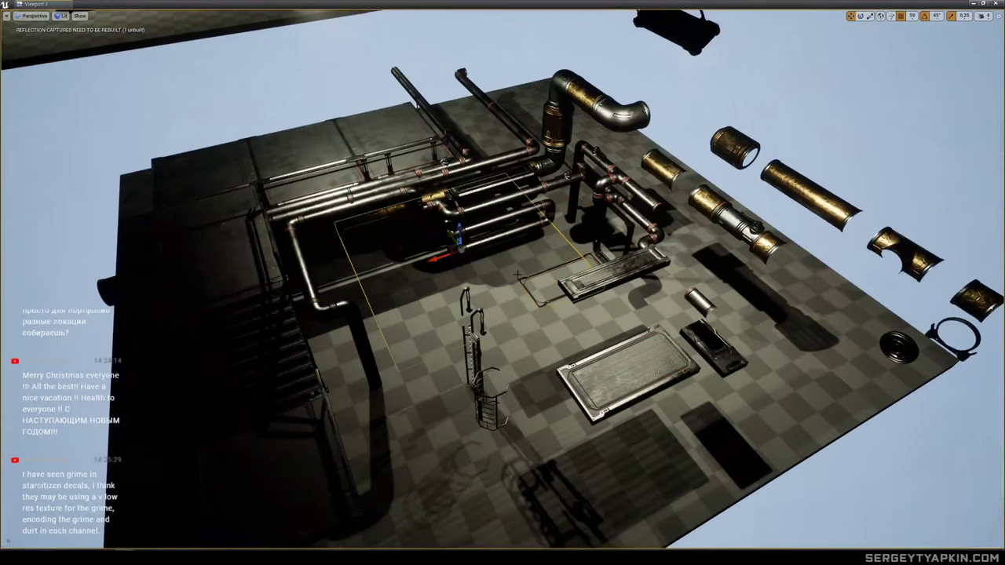
Select the checkered floor tiles under the pipe and stair structure together and lower them beneath the landing and ladder.
ctrl+click(547, 344)
ctrl+click(672, 289)
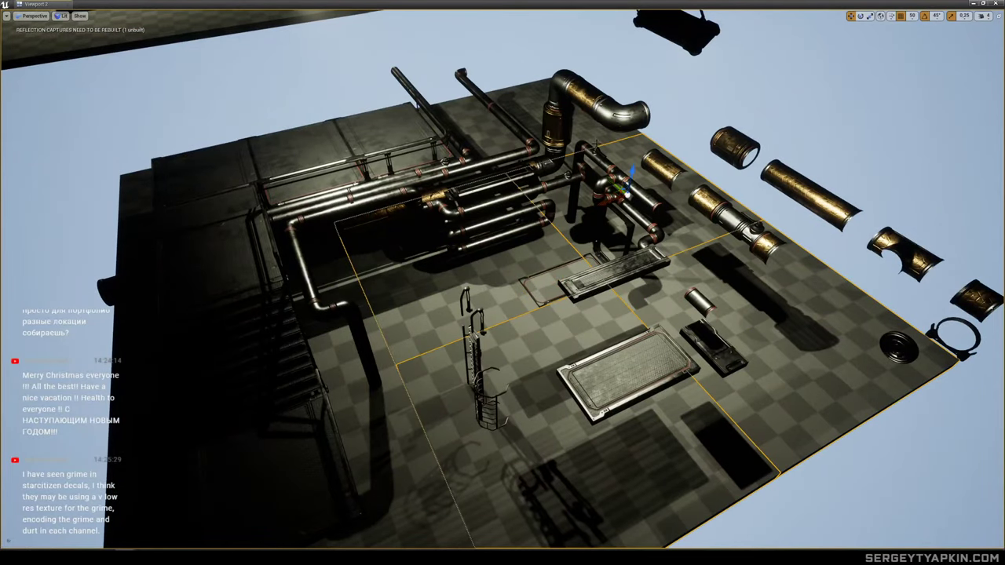
right_drag(537, 142, 424, 165)
ctrl+click(372, 336)
ctrl+click(415, 194)
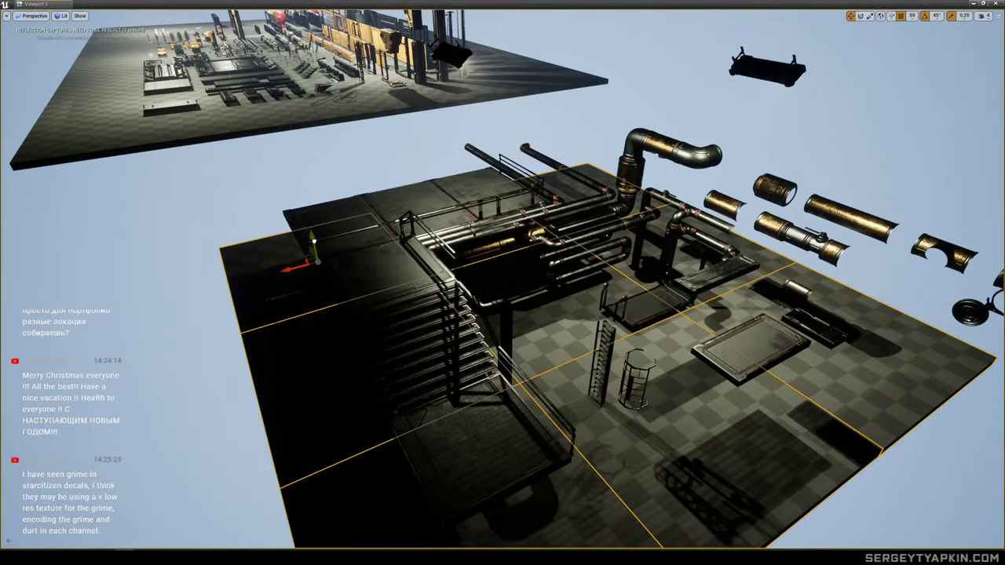
Duplicate the narrow walkway panel on the floor and place the copy end to end with the original.
right_drag(502, 283, 550, 318)
click(547, 289)
right_drag(567, 244, 570, 254)
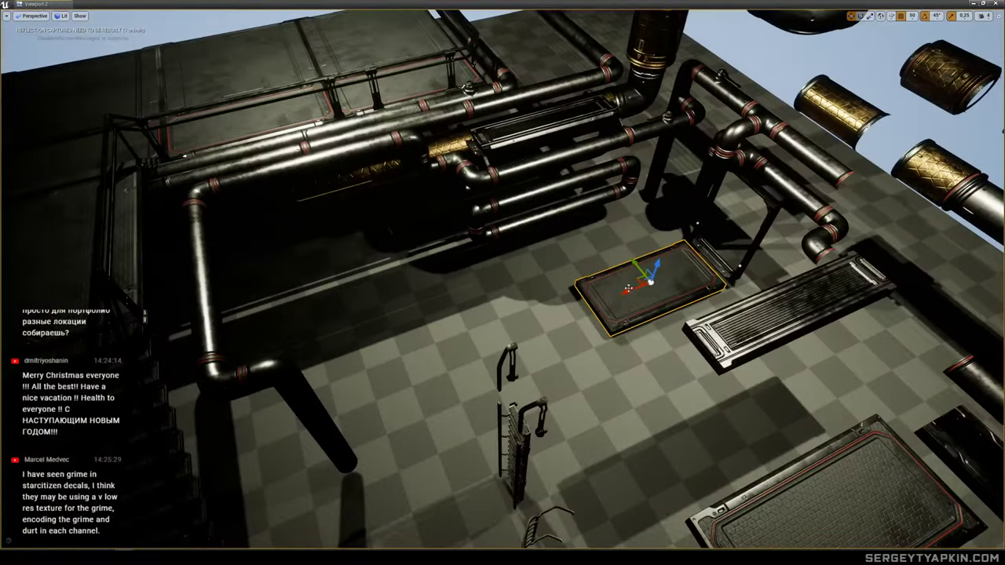
right_drag(517, 313, 565, 291)
right_drag(529, 336, 530, 339)
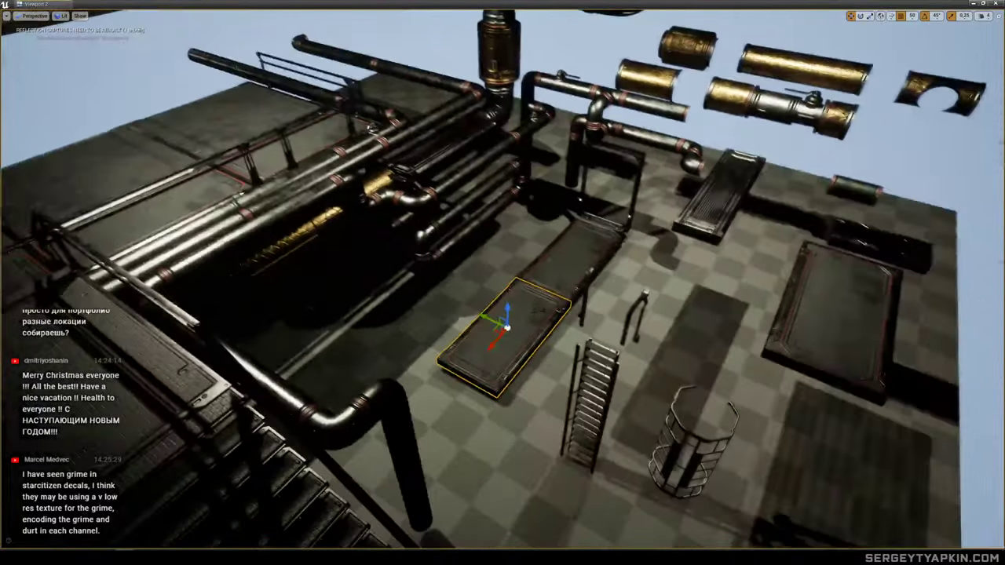
Bring a narrow floor panel from the asset kit to the structure, rotate it and align it with the walkway's stair-side end.
mouse_move(304, 196)
right_down()
mouse_move(259, 188)
mouse_move(304, 196)
right_up()
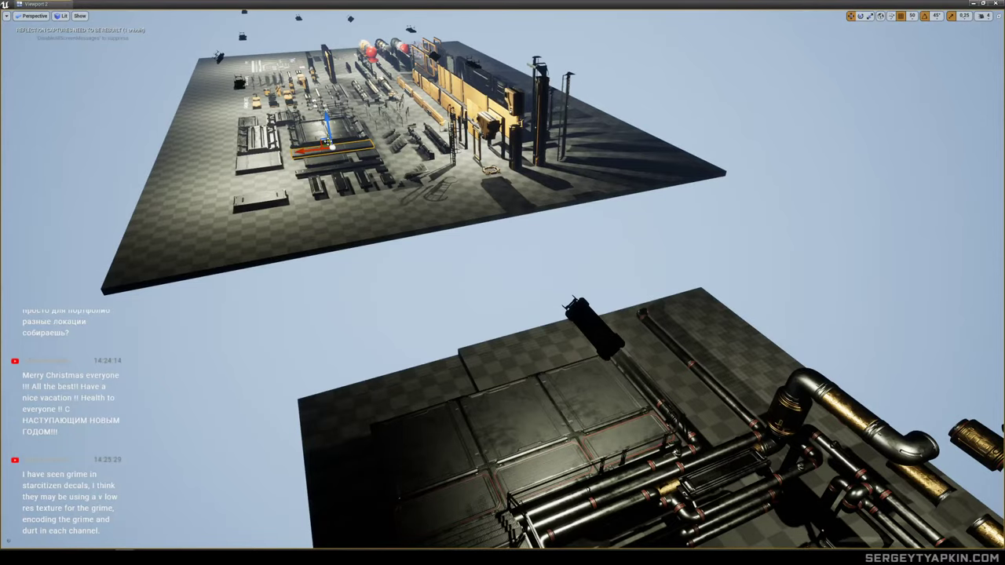
drag(333, 149, 539, 522)
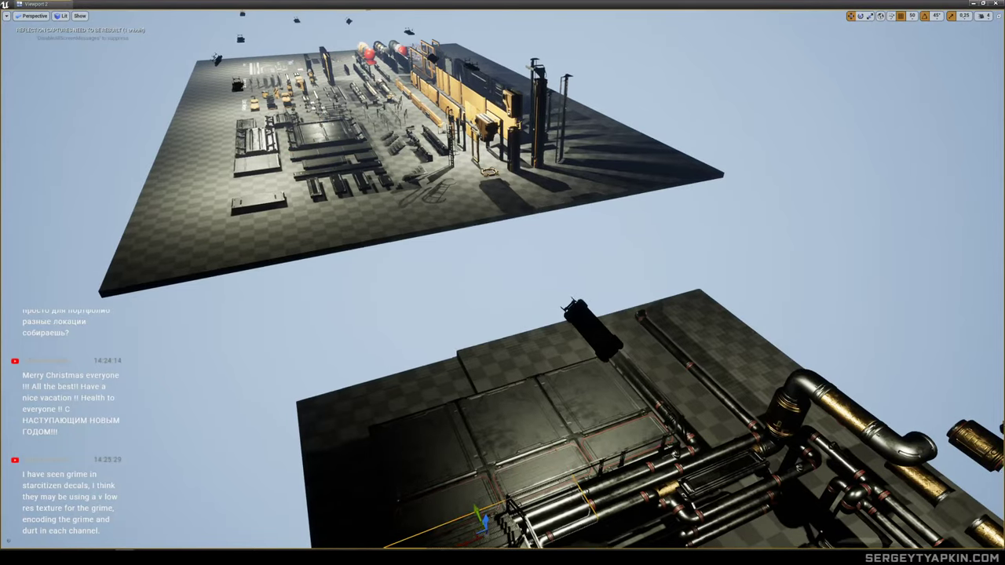
right_drag(539, 521, 604, 542)
right_drag(545, 400, 559, 428)
key(e)
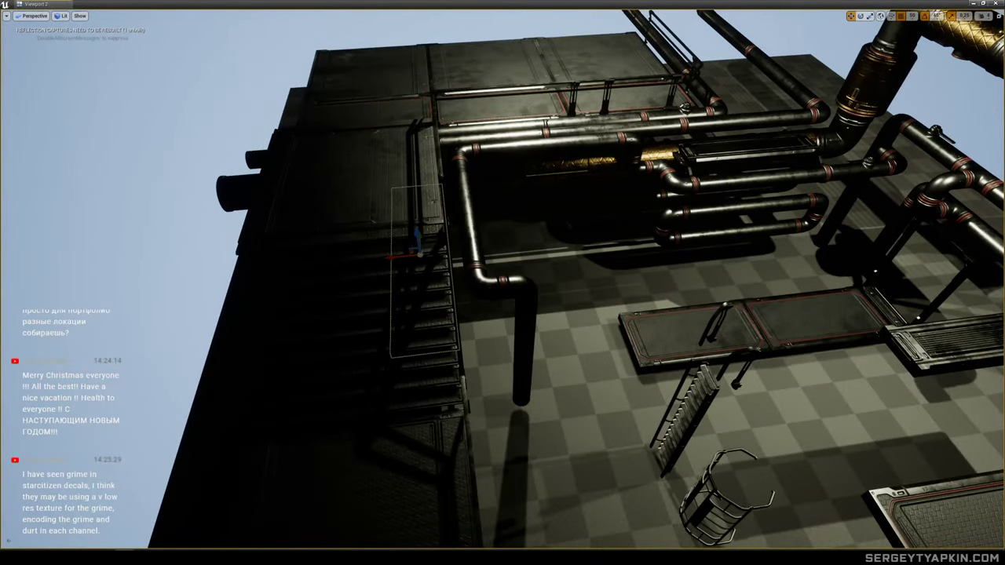
drag(419, 253, 549, 267)
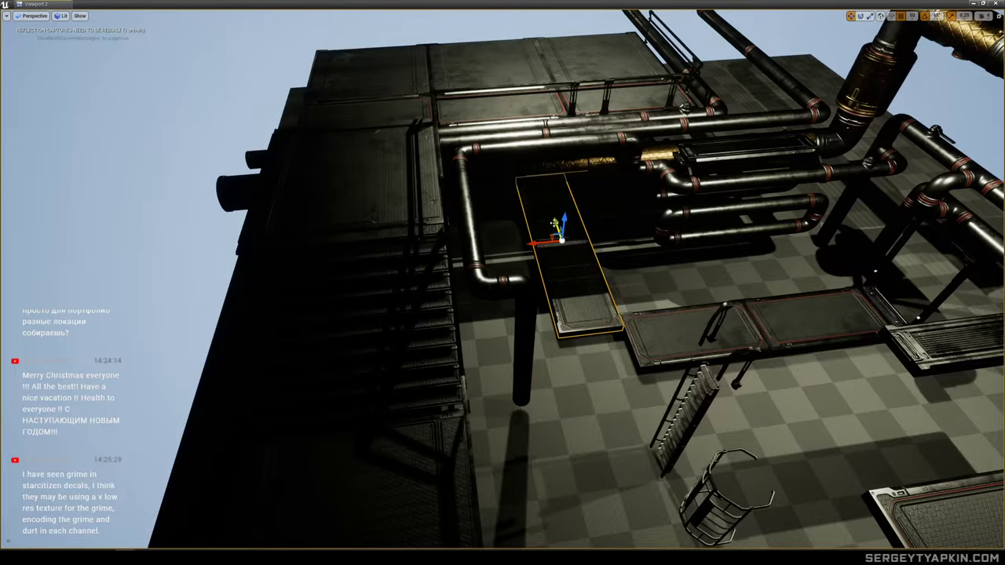
drag(554, 223, 563, 250)
right_drag(563, 251, 789, 192)
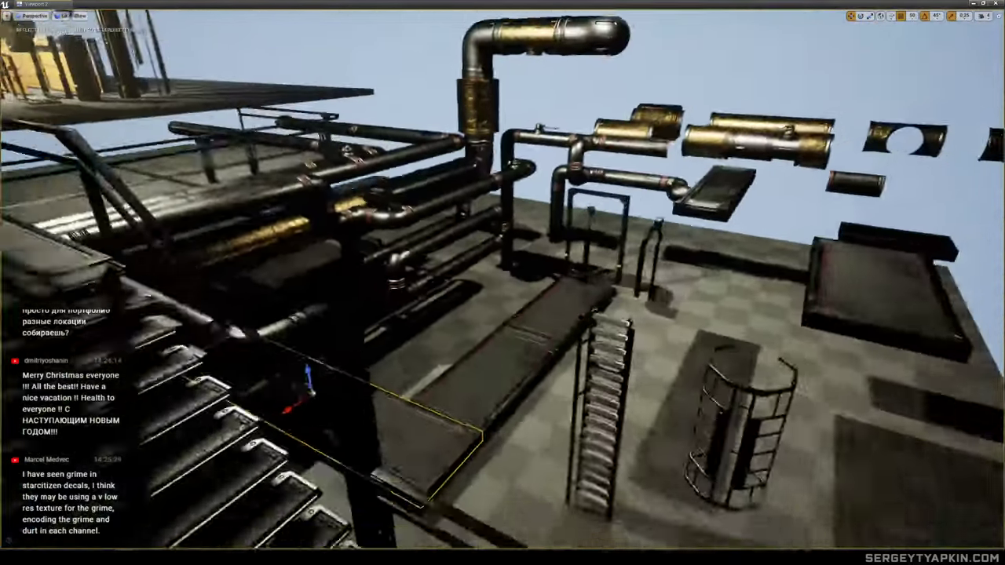
mouse_move(575, 292)
right_down()
mouse_move(554, 269)
mouse_move(559, 294)
right_up()
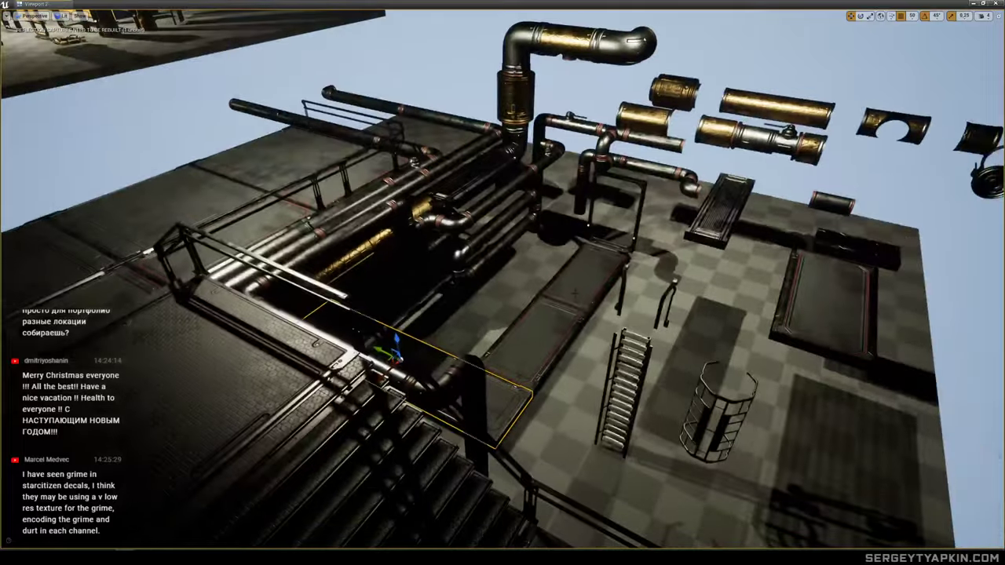
mouse_move(503, 412)
right_down()
mouse_move(520, 415)
mouse_move(506, 405)
mouse_move(524, 402)
mouse_move(528, 412)
mouse_move(516, 415)
right_up()
Delete the straight railing along the edge of the lower stair landing.
click(519, 406)
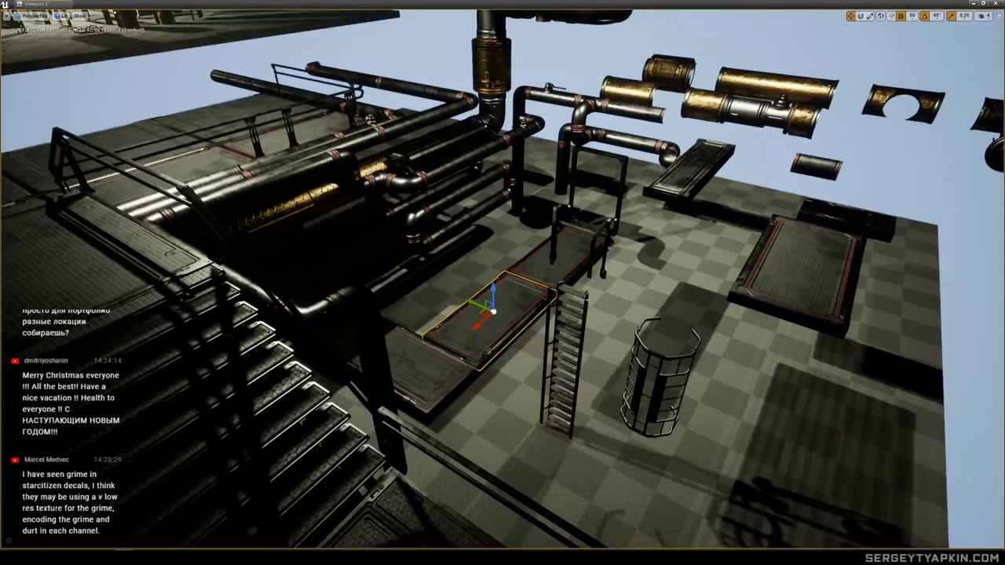
click(566, 357)
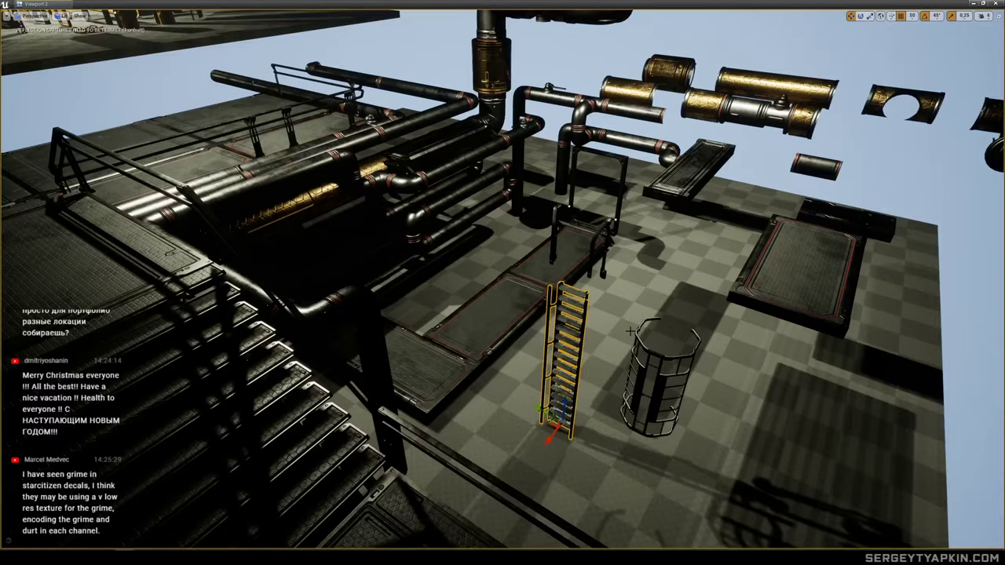
right_drag(630, 331, 638, 356)
click(487, 377)
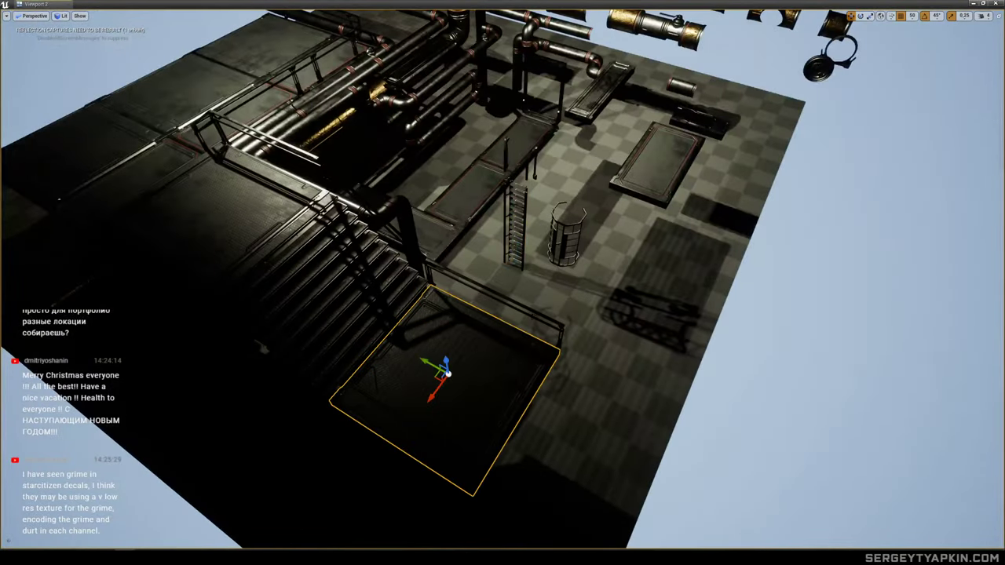
click(536, 313)
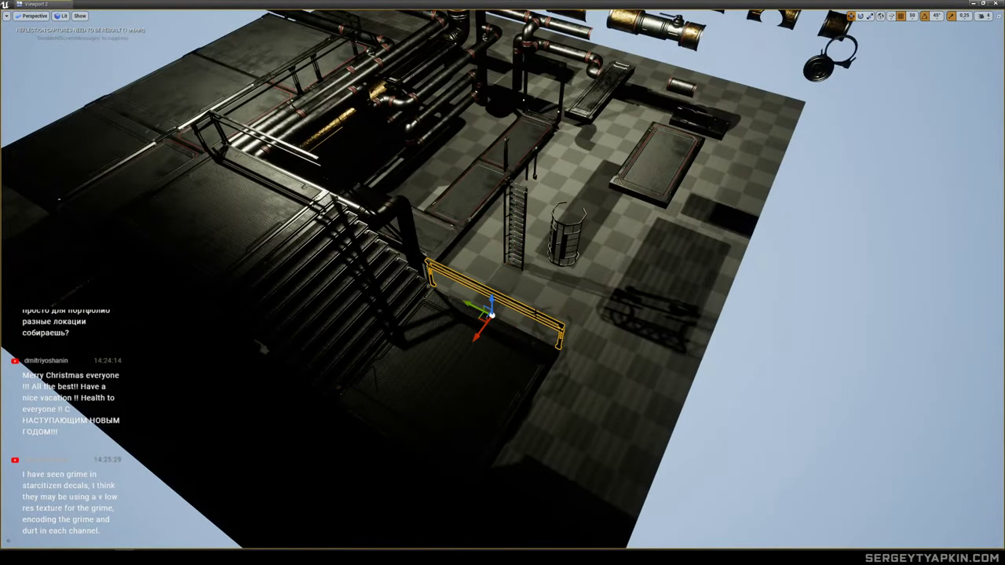
key(Delete)
click(494, 363)
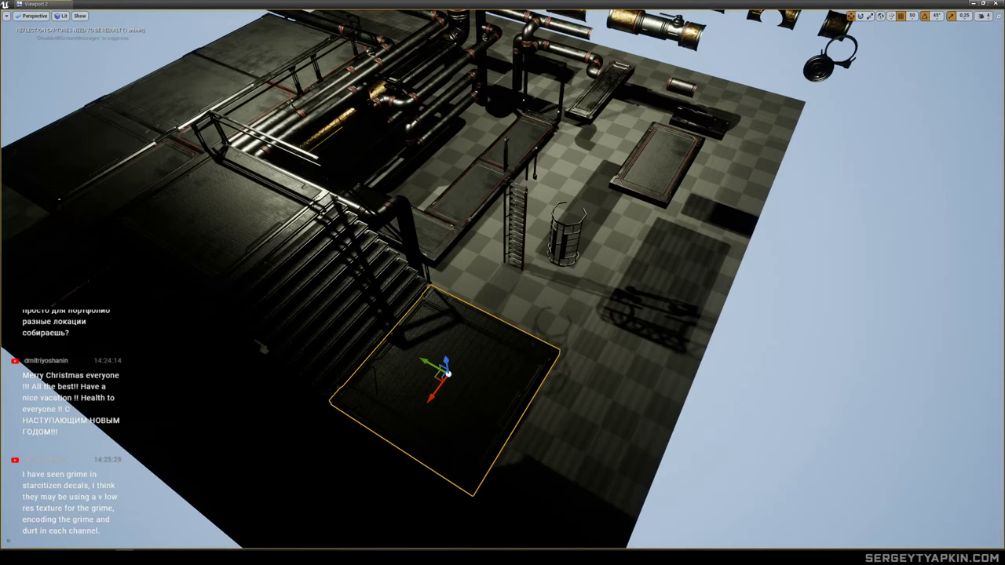
Duplicate the framed floor panel of the upper platform and position the copy against the outer edge of the lower landing.
right_drag(494, 363, 447, 330)
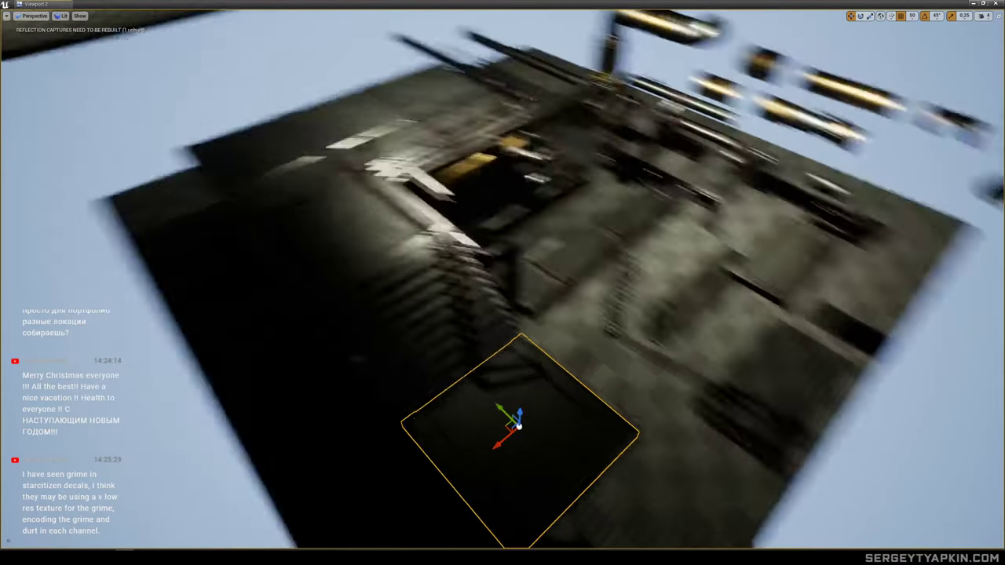
click(322, 182)
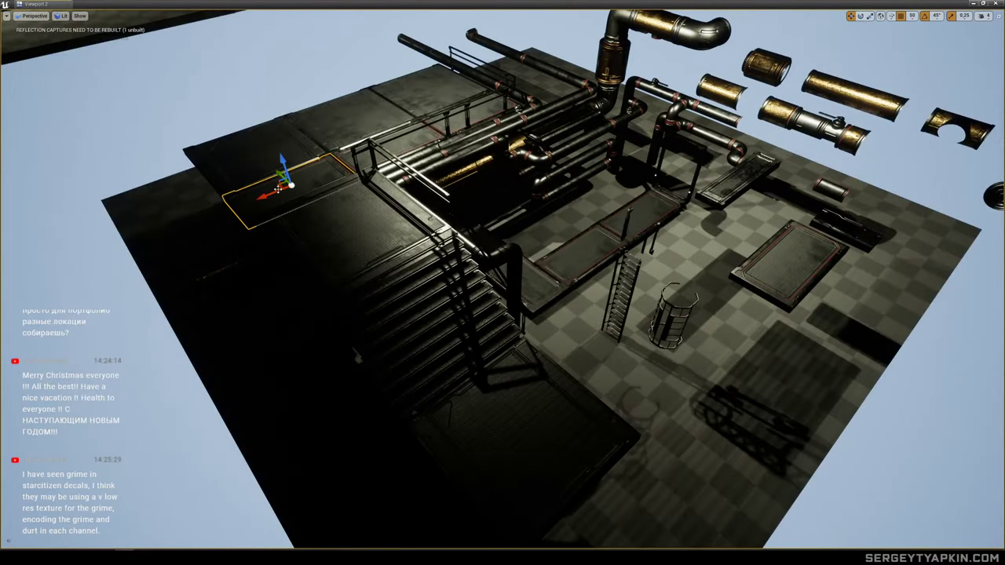
alt+drag(276, 185, 644, 357)
right_drag(644, 357, 653, 346)
drag(626, 258, 627, 294)
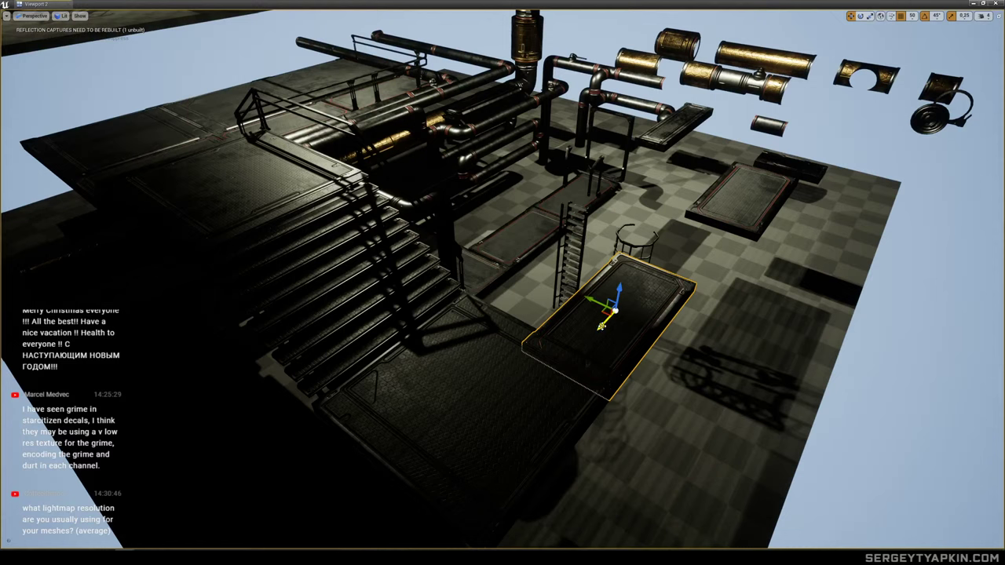
drag(601, 326, 612, 317)
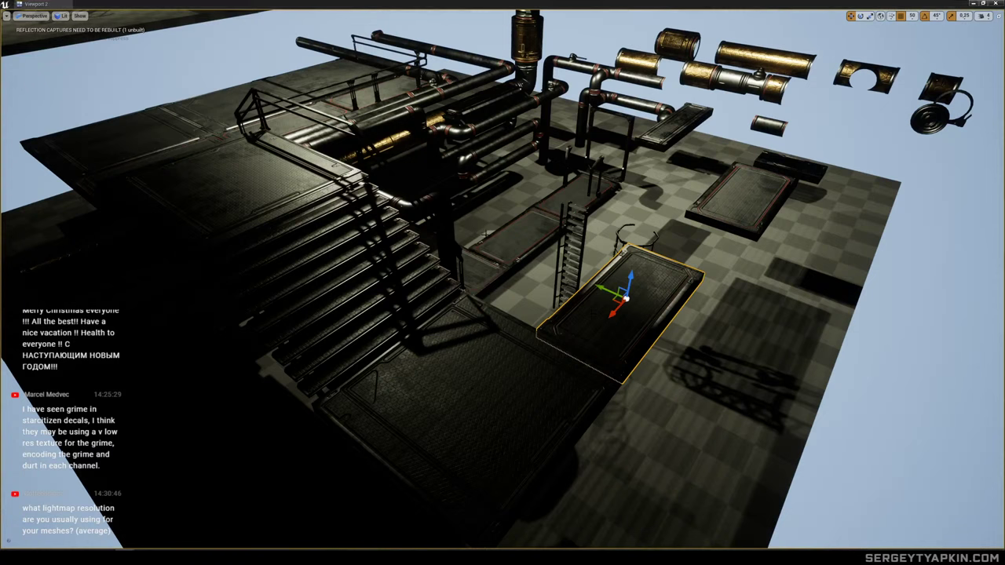
Inspect the structure and kit meshes in the Lightmap Density view mode, then restore the Lit view.
key(w)
right_drag(506, 241, 510, 234)
click(61, 16)
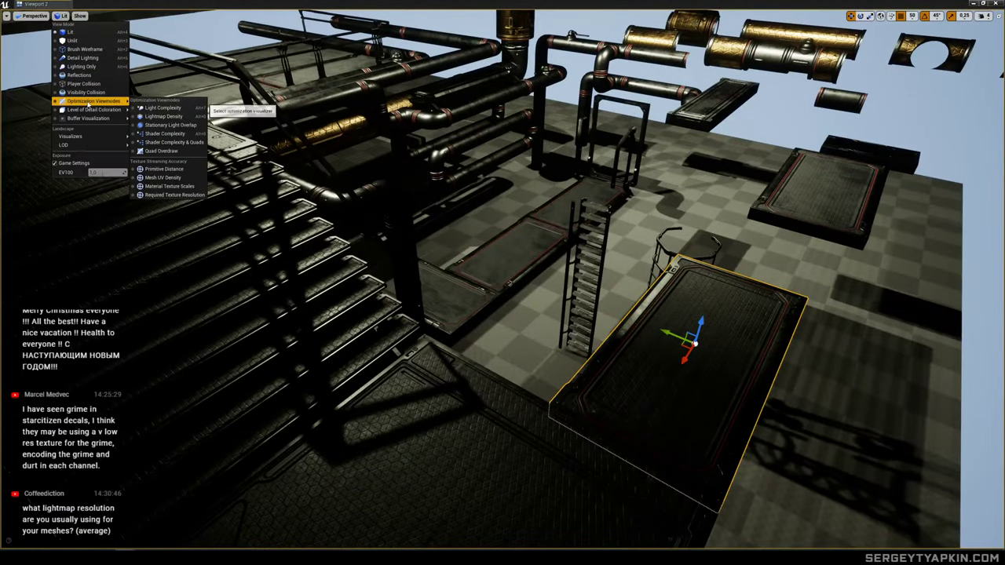
click(163, 116)
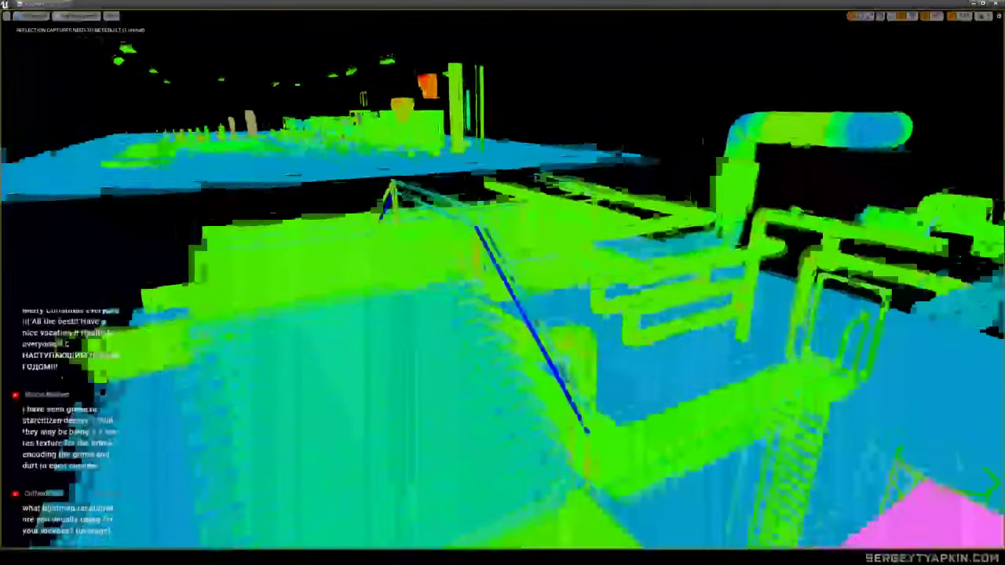
right_drag(231, 104, 231, 104)
click(78, 20)
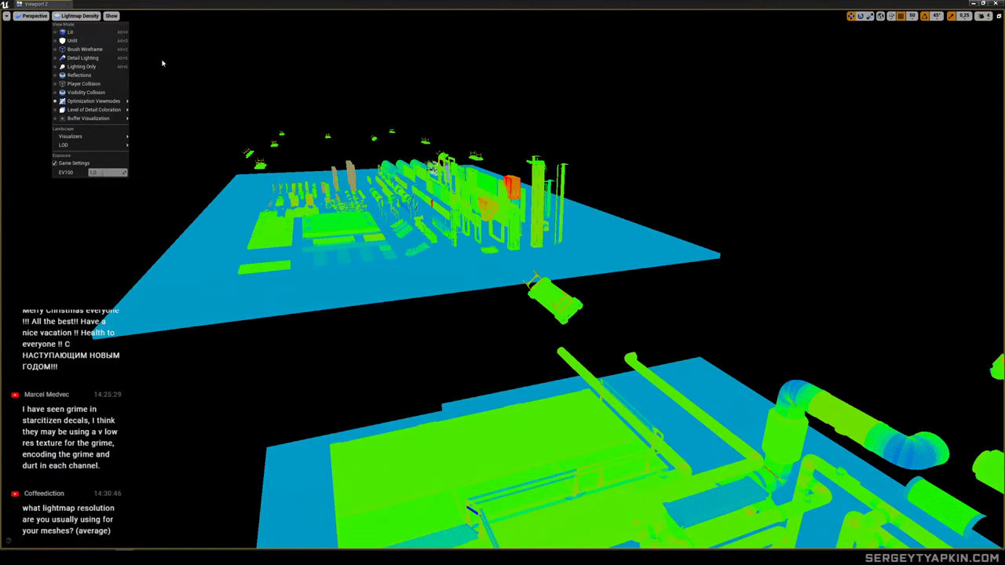
right_drag(162, 63, 162, 63)
right_drag(383, 137, 384, 137)
click(78, 16)
click(73, 33)
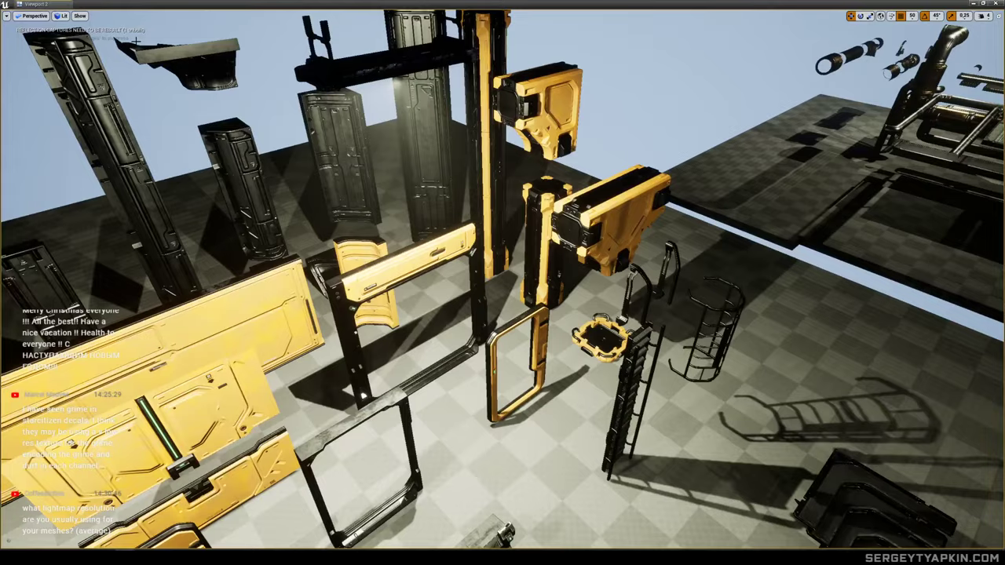
Place an angled corner railing on the lower landing and rotate it to run from the stair railing around the opening.
right_drag(502, 282, 503, 282)
right_drag(384, 137, 384, 136)
click(295, 203)
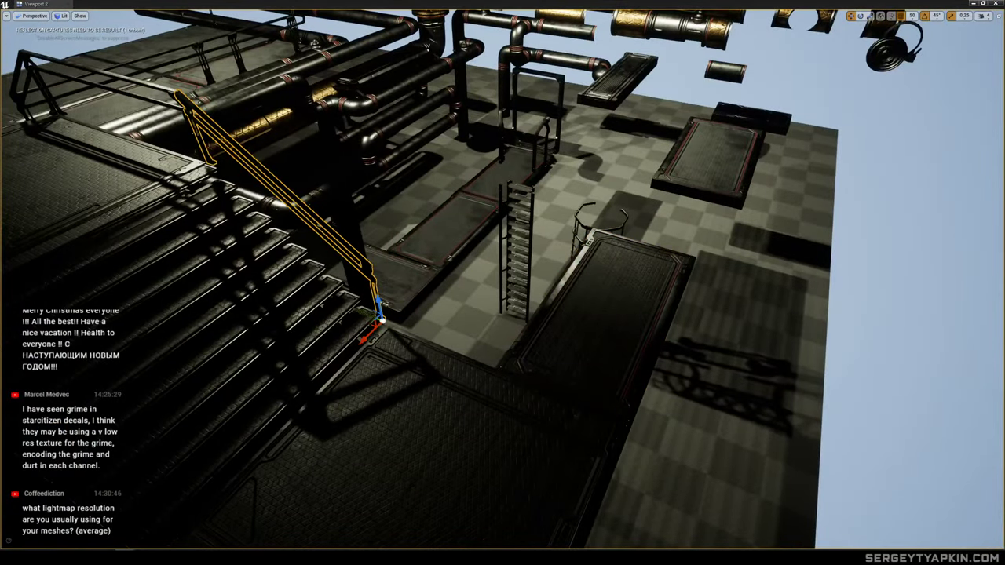
drag(975, 269, 509, 408)
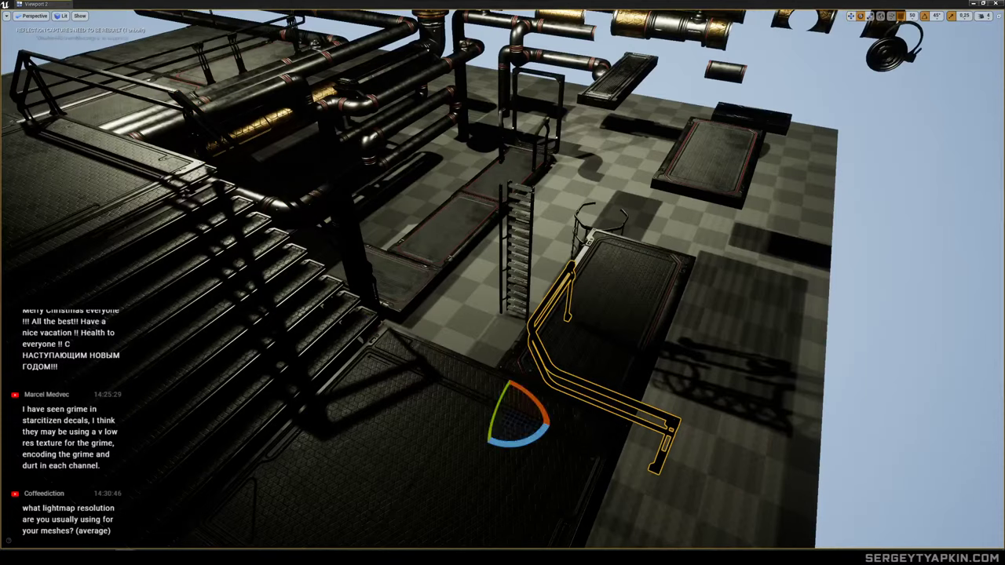
drag(515, 446, 473, 302)
key(w)
right_drag(490, 322, 542, 315)
click(667, 377)
right_drag(668, 377, 606, 379)
Rotate the pair of curved ladder handrails and move them onto the inner edge of the added landing panel.
click(577, 227)
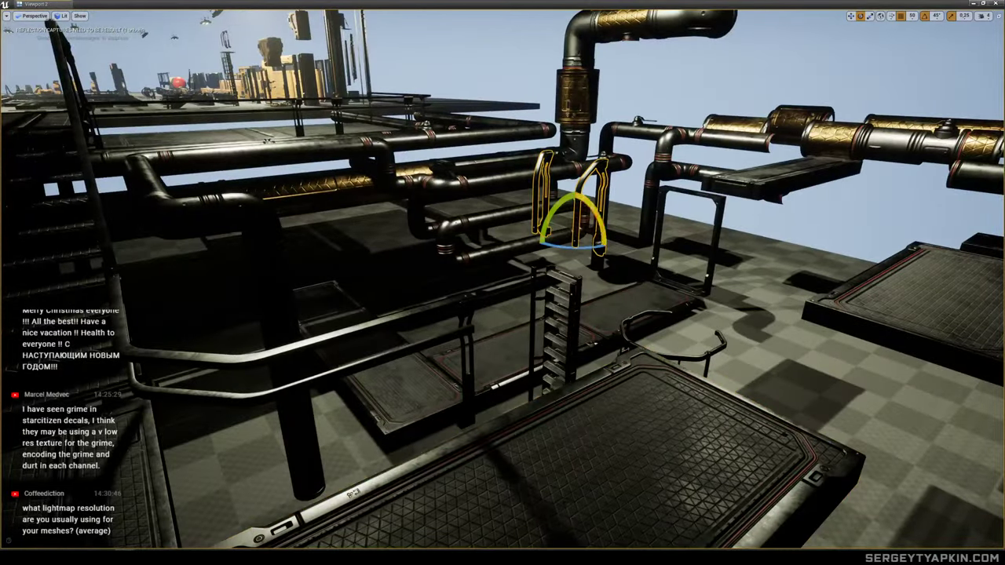
drag(578, 249, 513, 345)
key(w)
right_drag(513, 345, 667, 345)
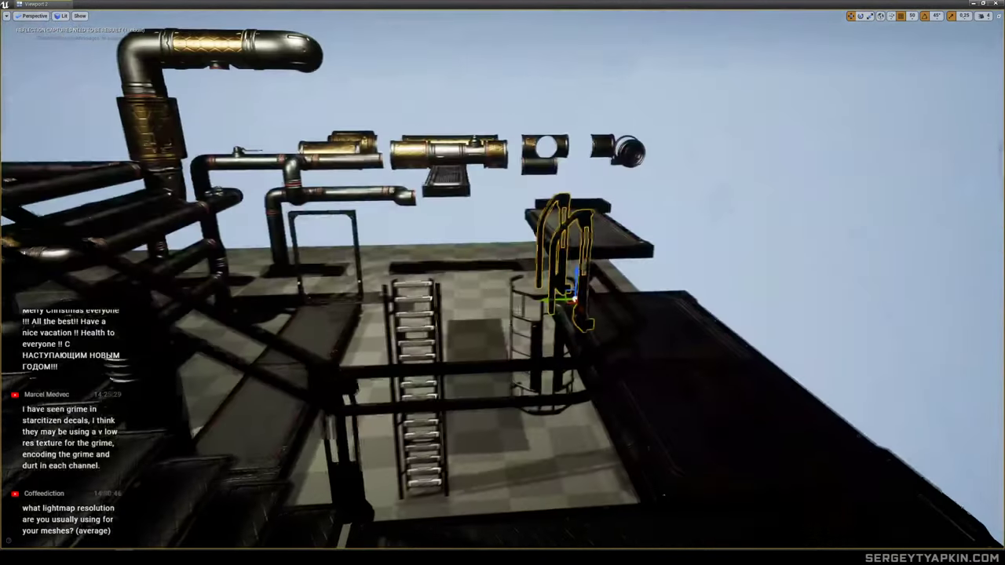
right_drag(582, 310, 464, 297)
right_drag(457, 260, 446, 326)
Rotate the ladder to face the landing panel and move it directly below the curved handrails.
click(475, 357)
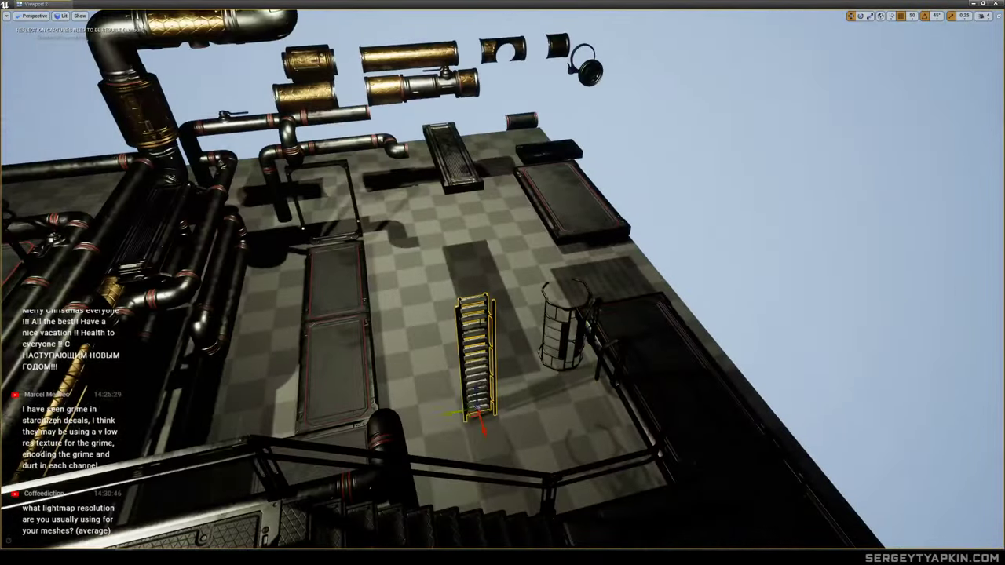
key(e)
drag(487, 446, 434, 416)
right_drag(438, 378, 562, 381)
key(w)
drag(437, 380, 560, 397)
drag(521, 438, 569, 360)
Move the round safety cage over to enclose the ladder beside the landing panel.
click(484, 249)
click(476, 248)
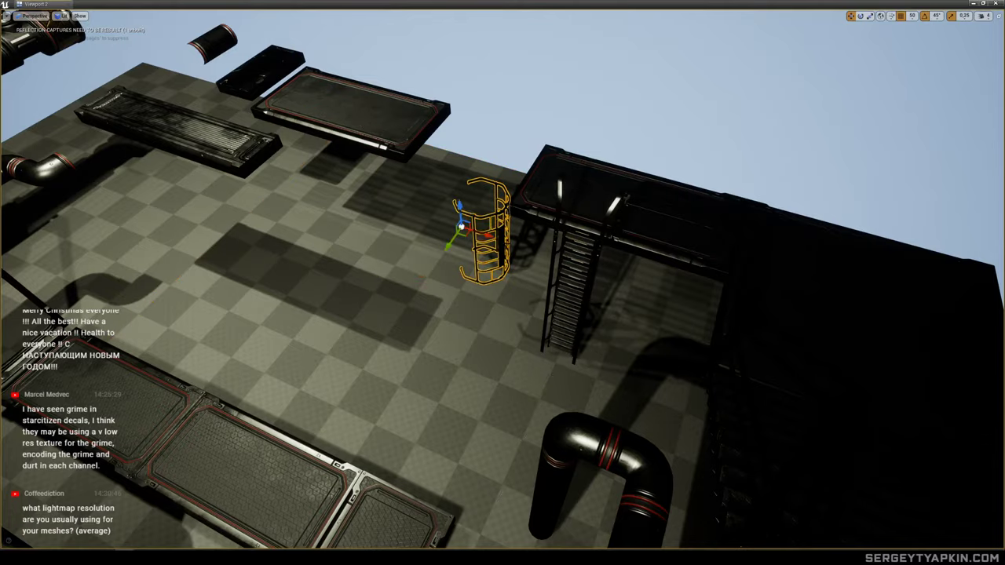
drag(497, 246, 531, 249)
alt+drag(608, 267, 730, 275)
right_drag(730, 276, 743, 248)
Move the large framed floor panel against the free end of the panel beside the ladder.
click(743, 248)
right_drag(750, 298, 750, 298)
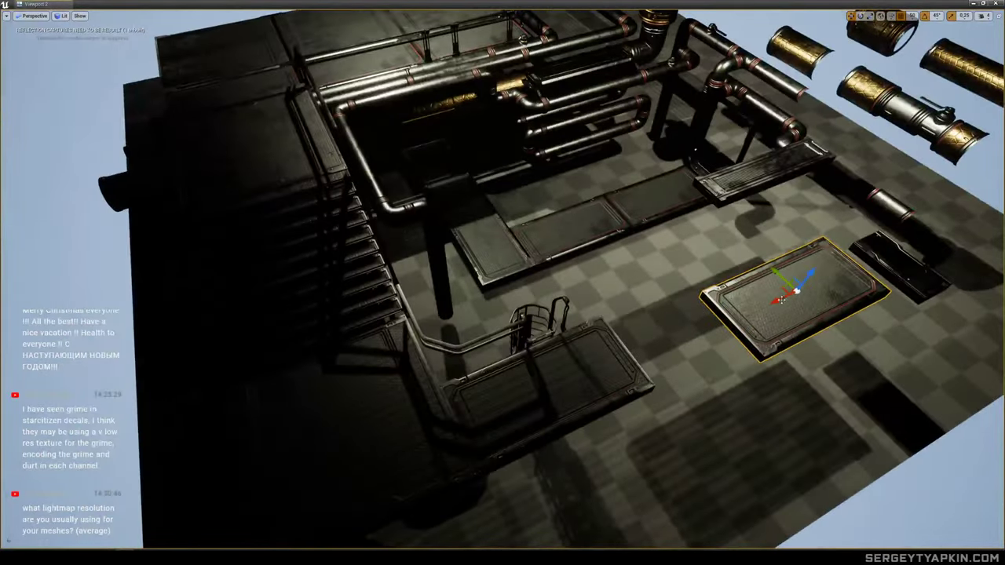
drag(781, 299, 701, 326)
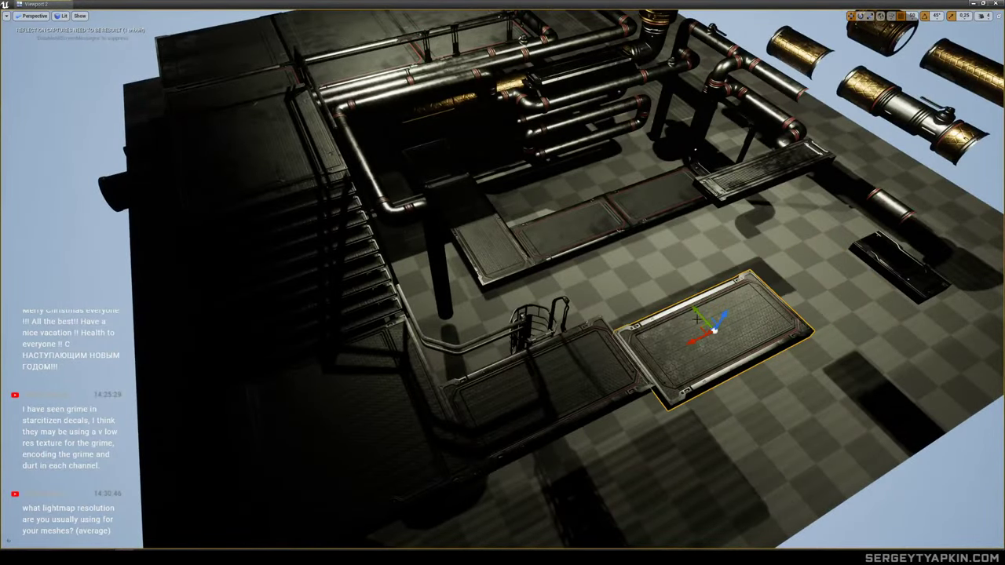
Duplicate the square lower landing platform twice and line the copies up along the outer side of the landing panels.
right_drag(698, 304, 831, 302)
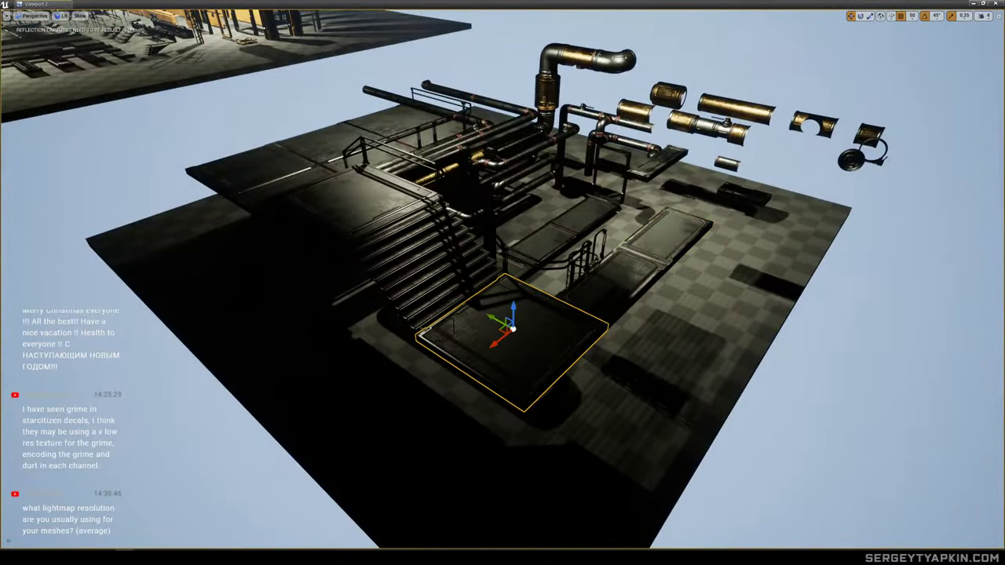
alt+drag(492, 318, 678, 334)
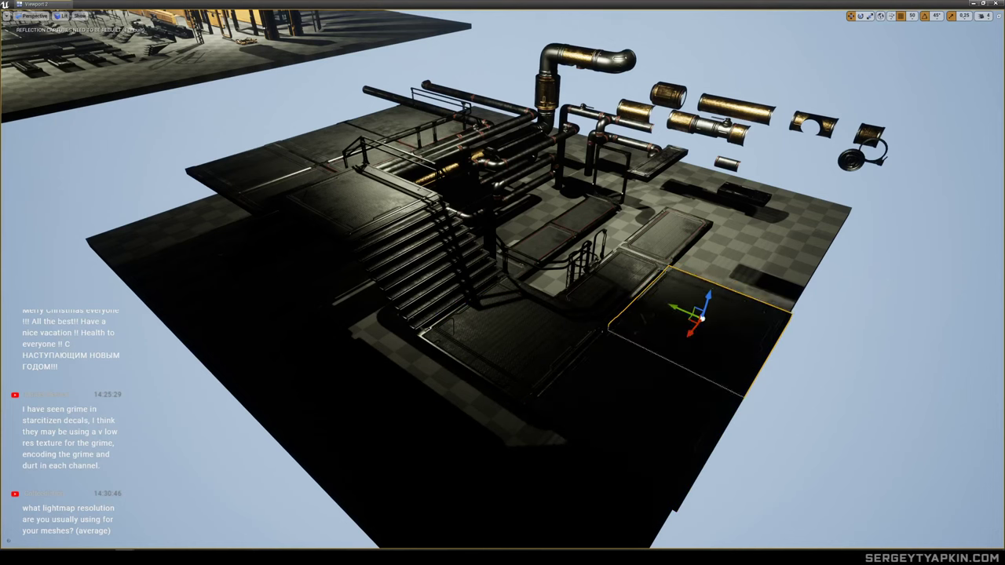
drag(707, 311, 752, 256)
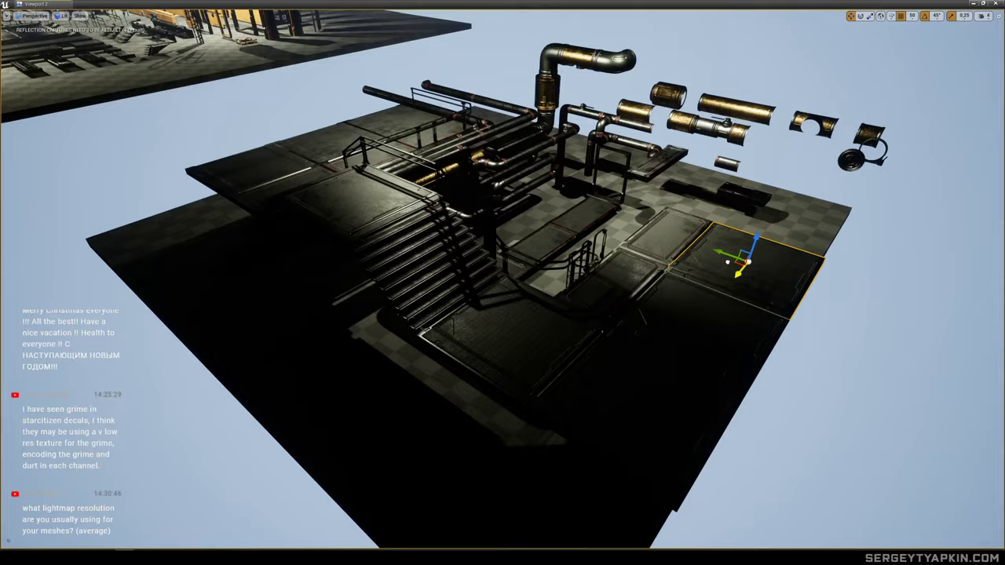
Place the two-post curved railing around the open outer corner of the framed floor panel beyond the ladder.
key(w)
right_drag(727, 263, 704, 259)
key(s)
key(d)
click(492, 367)
key(s)
mouse_move(492, 367)
right_down()
mouse_move(528, 350)
mouse_move(504, 355)
right_up()
key(d)
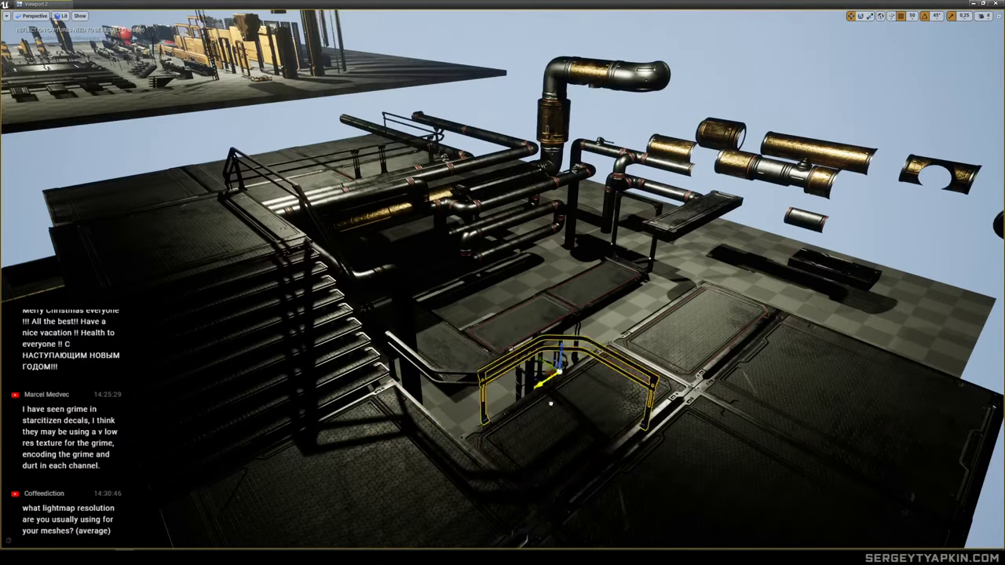
key(w)
right_drag(504, 354, 531, 333)
key(s)
right_drag(714, 261, 715, 287)
right_drag(579, 334, 706, 328)
Bring in a short straight railing, align it with the panel edge and move it between the ladder and the curved railing.
click(503, 322)
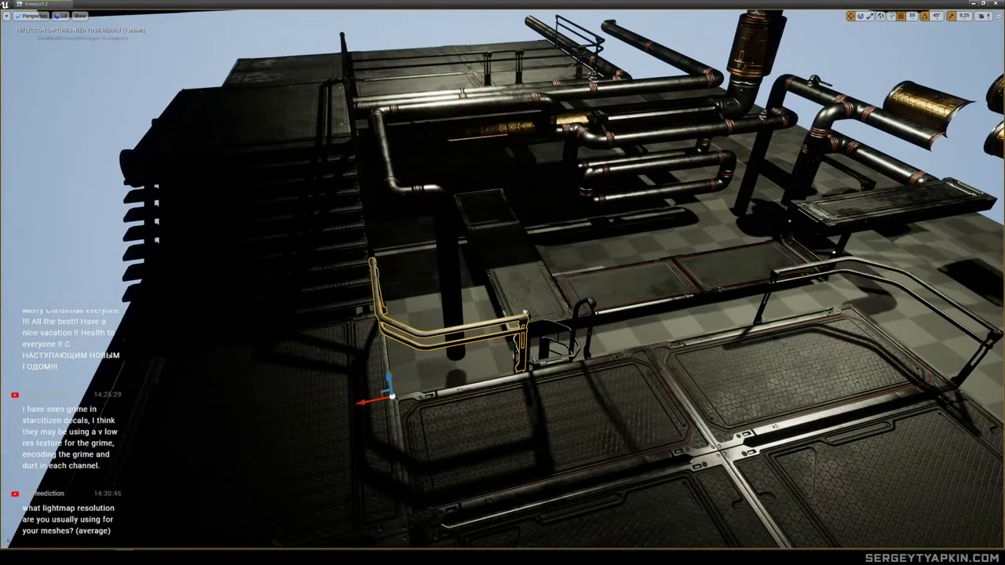
click(787, 270)
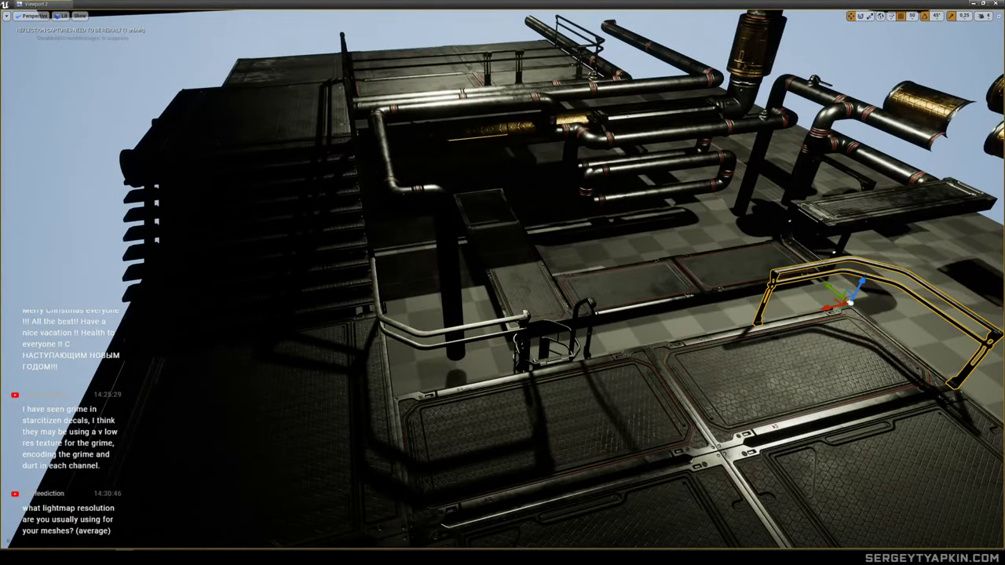
drag(661, 548, 656, 404)
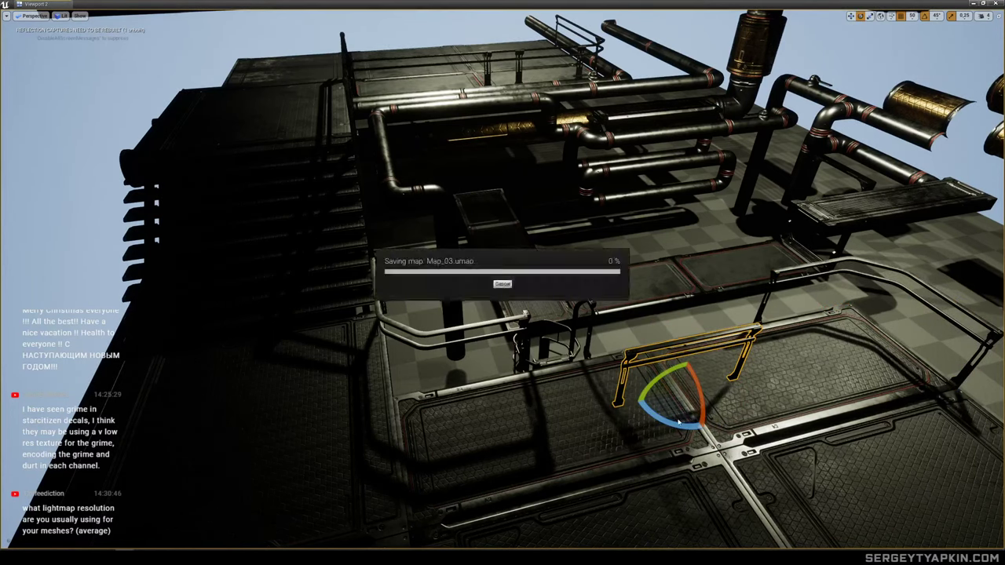
right_drag(708, 369, 770, 401)
key(w)
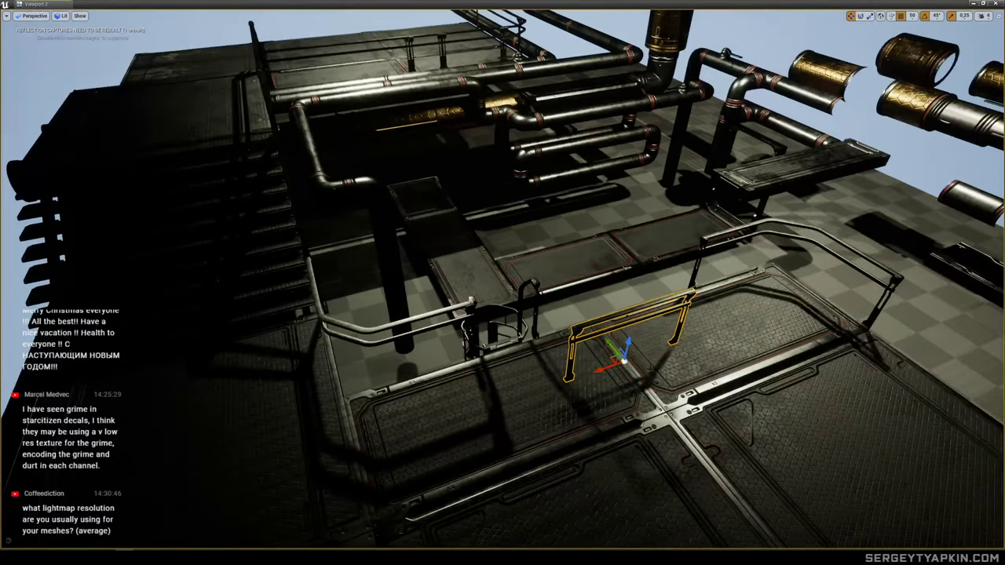
drag(623, 360, 586, 314)
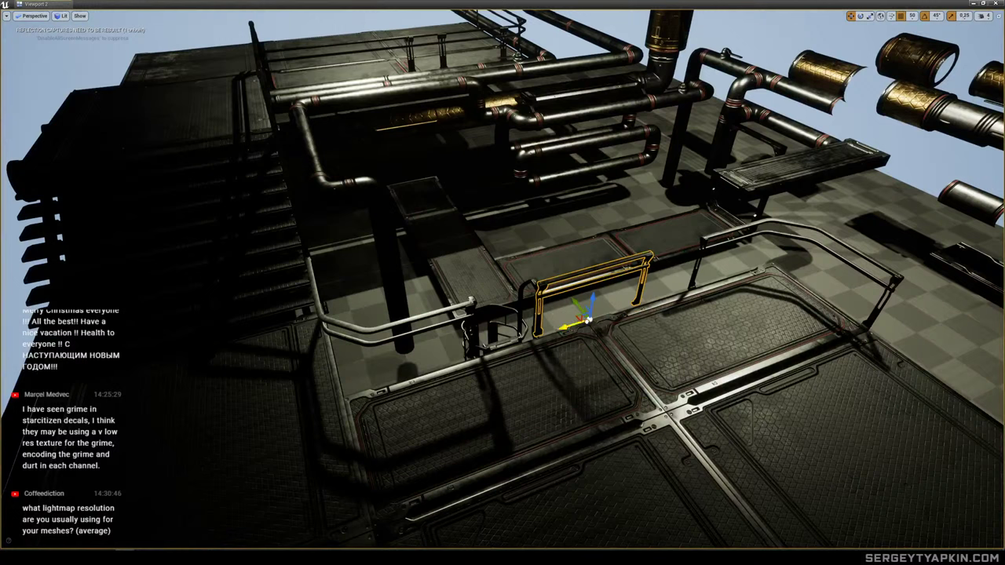
drag(587, 319, 616, 311)
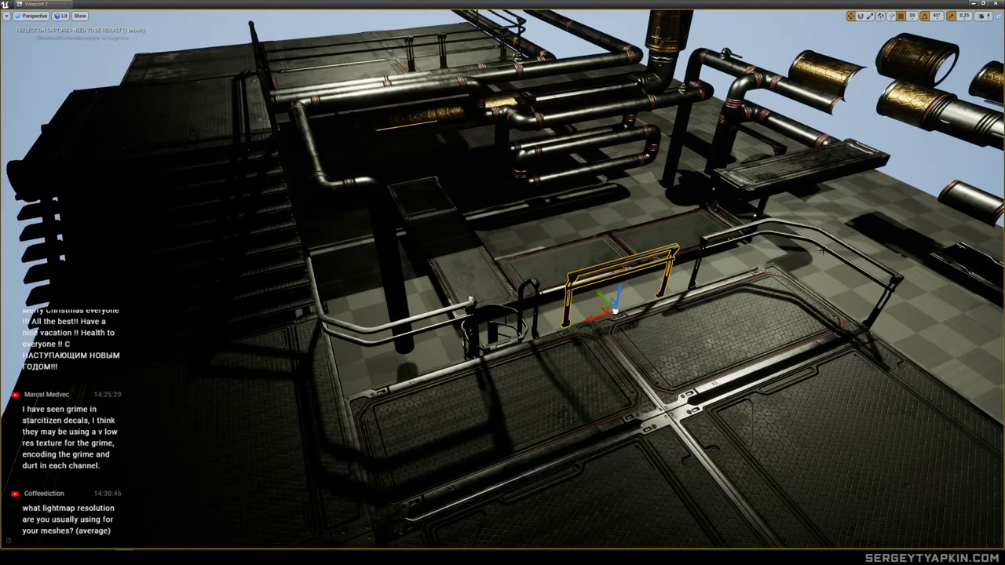
Stretch the short straight railing along its length to fill the gap beside the ladder.
right_drag(879, 86, 921, 85)
key(r)
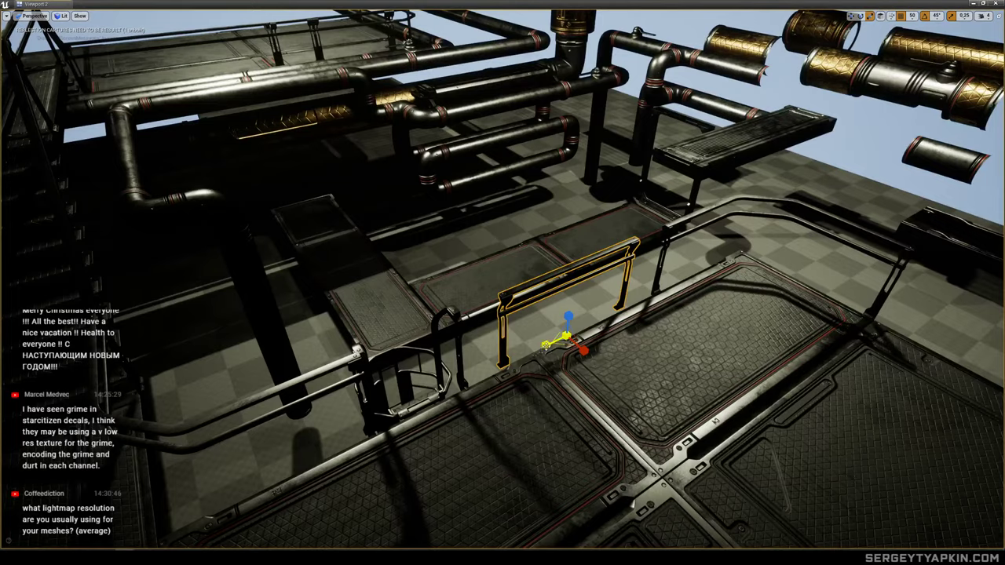
drag(547, 346, 518, 358)
right_drag(610, 322, 781, 298)
right_drag(600, 238, 589, 306)
Duplicate the long straight railing from the upper platform, turn it and line it up along the square platform's open edge past the curved railing.
click(601, 237)
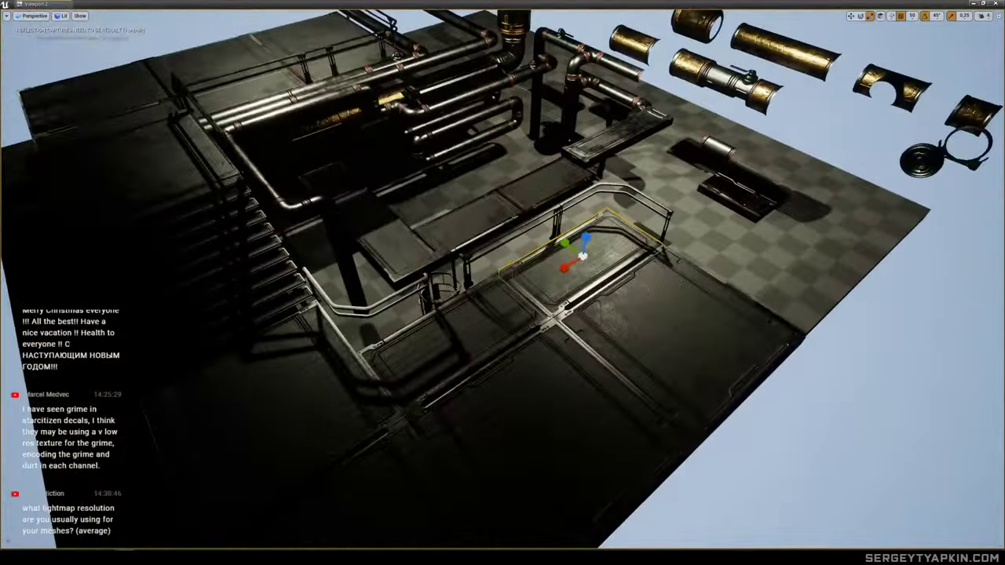
click(239, 72)
right_drag(239, 72, 253, 88)
key(w)
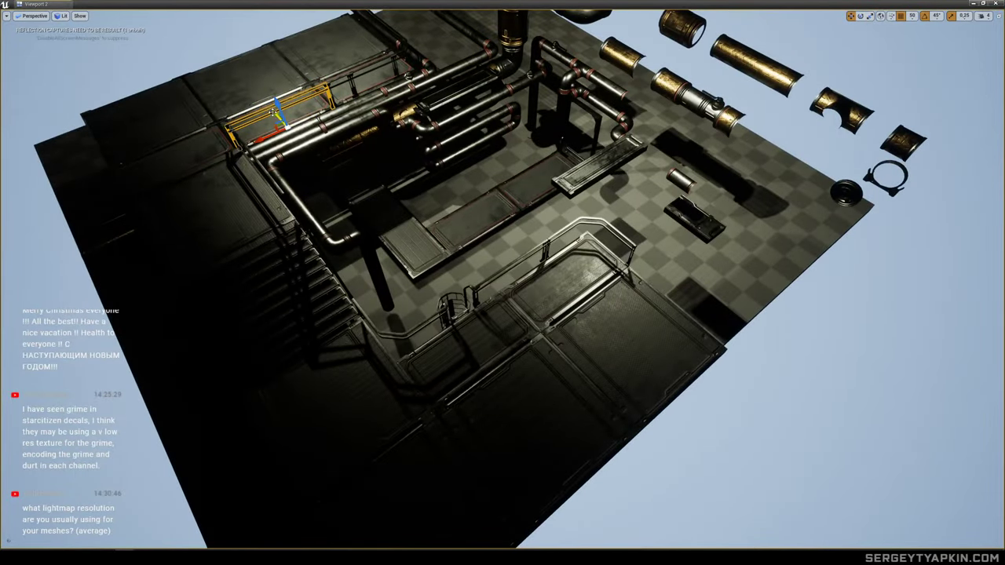
drag(277, 112, 530, 299)
key(e)
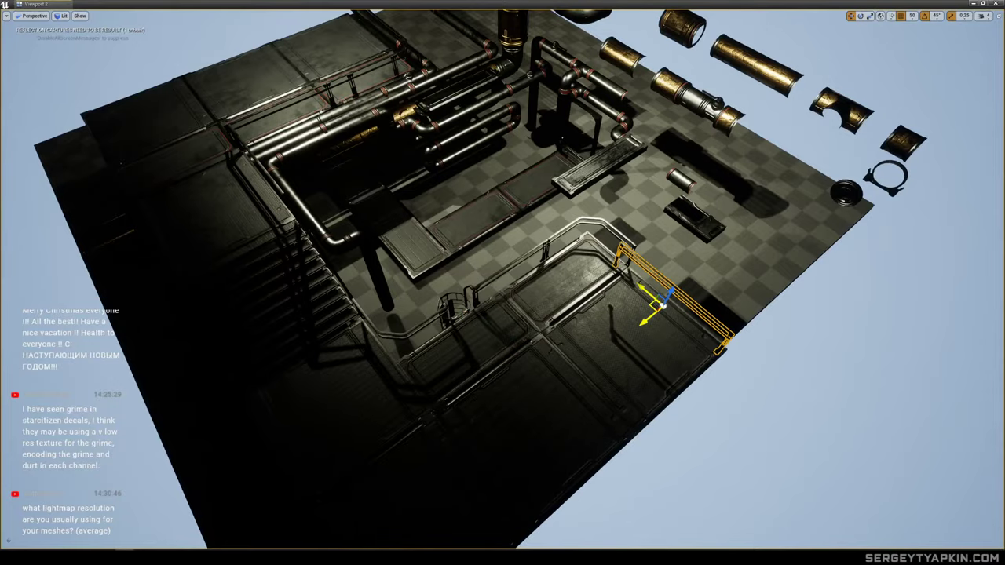
mouse_move(668, 305)
right_down()
mouse_move(766, 247)
mouse_move(683, 302)
right_up()
drag(721, 228, 640, 301)
key(s)
right_drag(640, 302, 579, 275)
key(e)
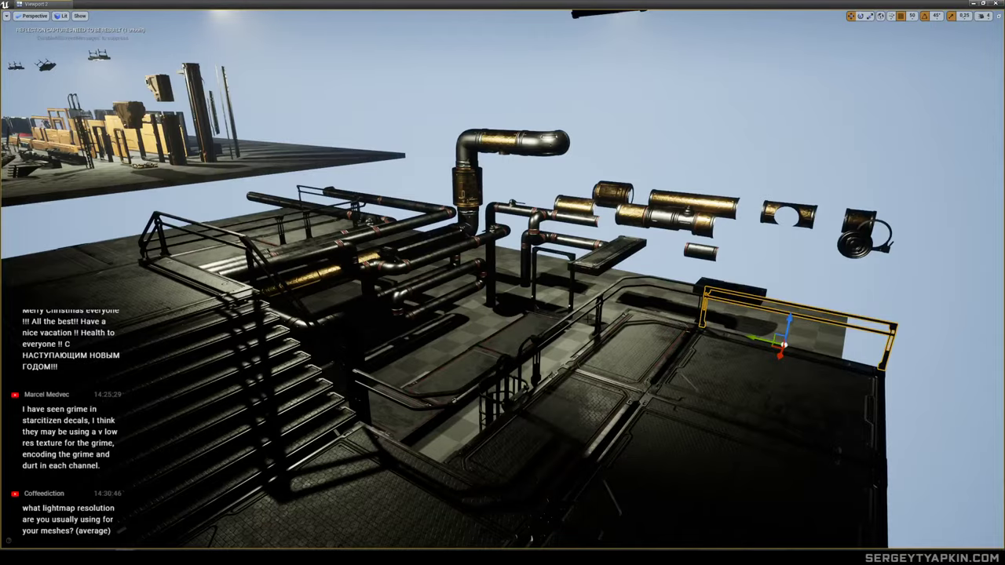
key(w)
right_drag(579, 275, 554, 294)
Select the U-bend pipe and its elbows below the main pipes and move them over behind the separate valve pipes.
mouse_move(553, 234)
right_down()
mouse_move(544, 228)
mouse_move(543, 245)
mouse_move(545, 229)
right_up()
key(w)
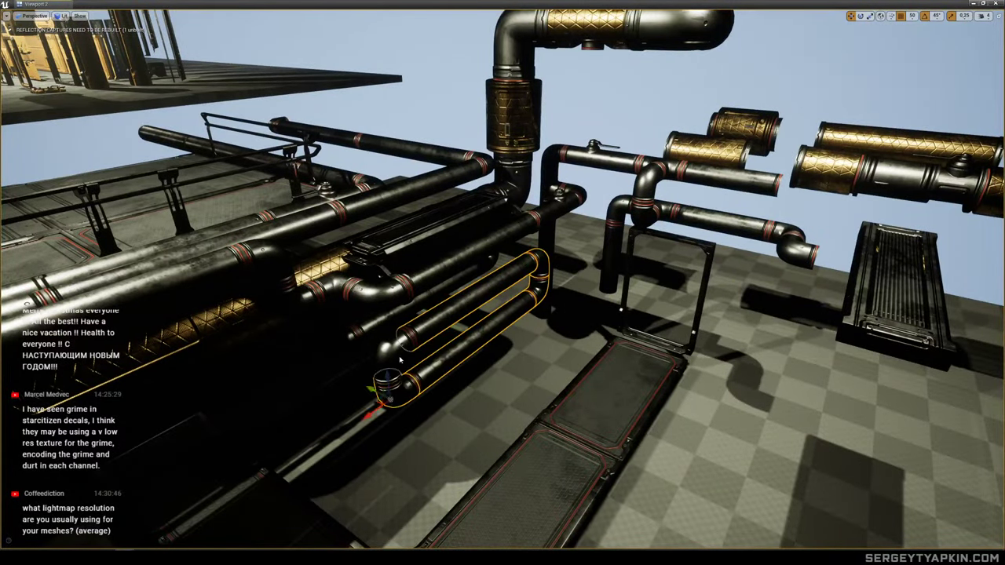
key(s)
right_drag(393, 352, 399, 352)
key(w)
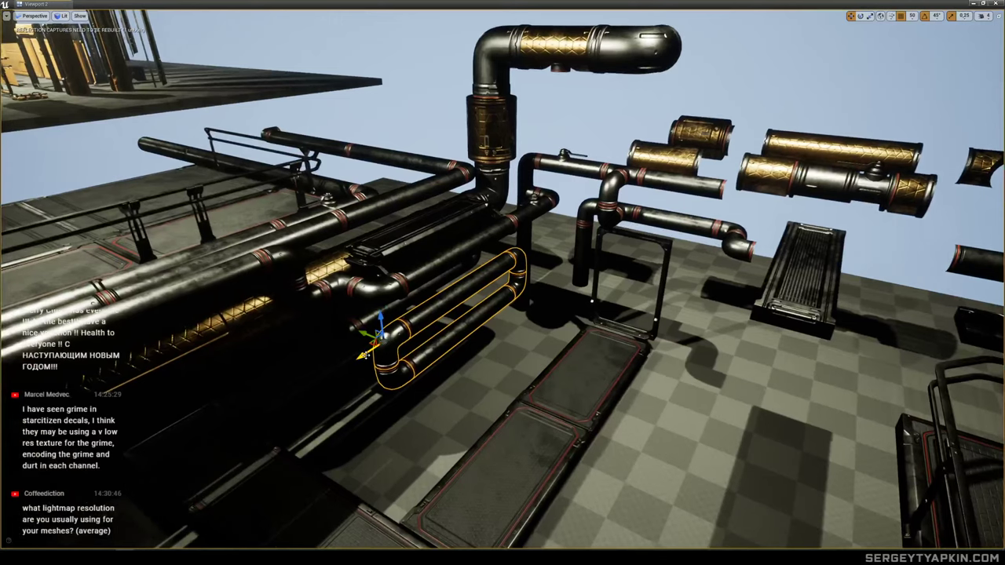
drag(463, 310, 628, 193)
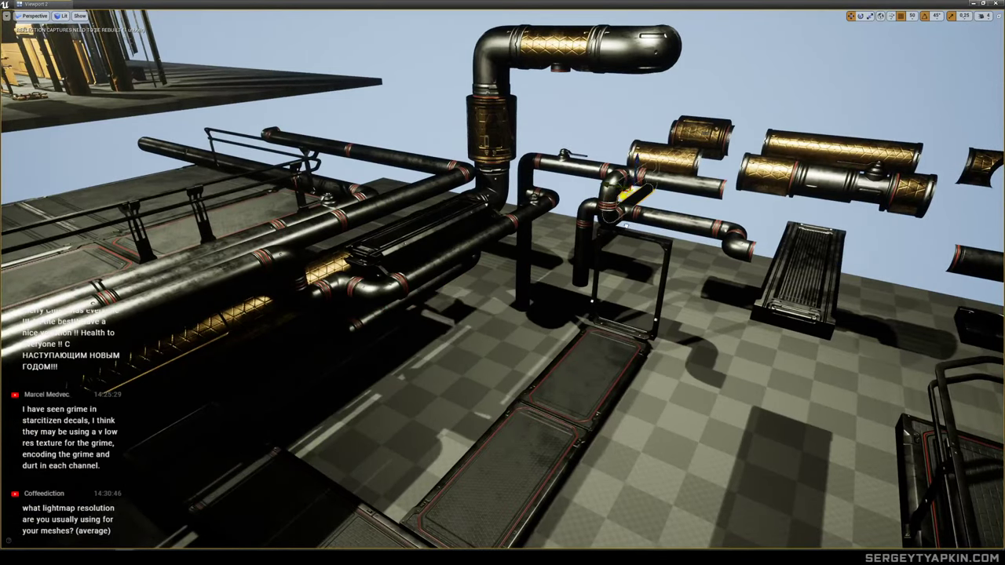
Move the thick brass-banded valve pipe from the loose parts to the space beneath the main pipe run.
right_drag(506, 250, 506, 250)
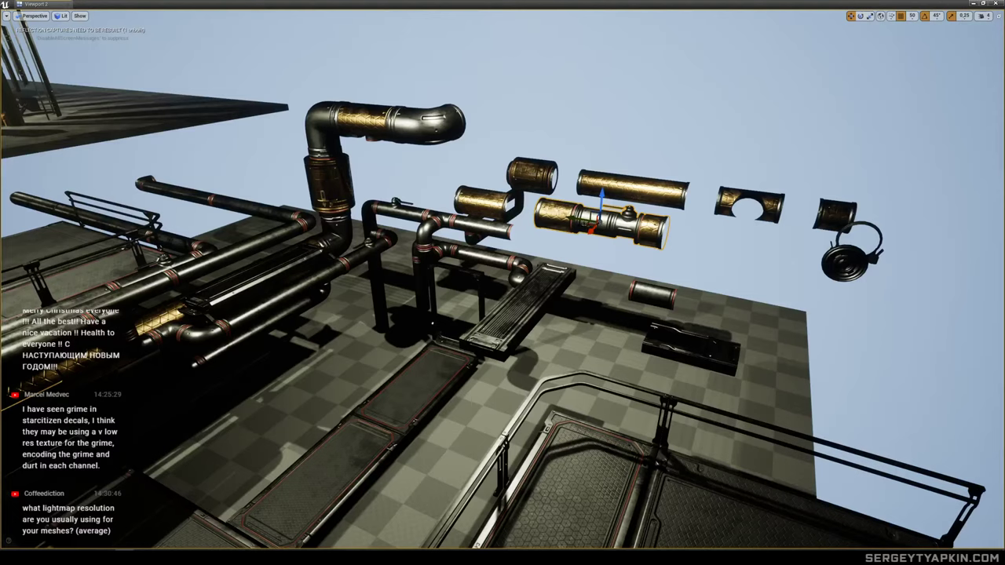
drag(591, 226, 276, 320)
key(a)
right_drag(276, 321, 276, 320)
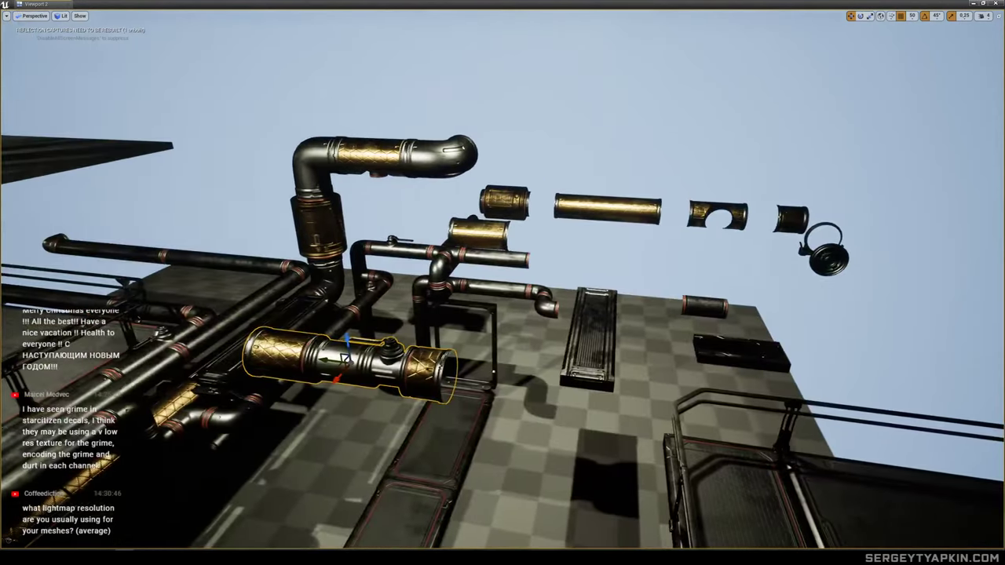
drag(346, 359, 252, 420)
right_drag(253, 420, 253, 420)
key(w)
drag(421, 308, 421, 247)
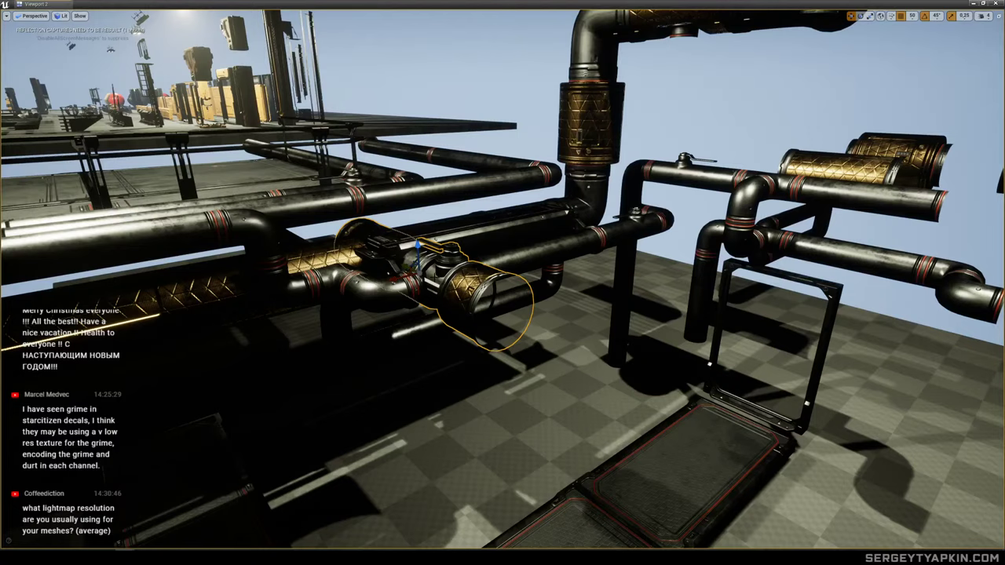
Rotate the brass-banded valve pipe parallel to the main pipes and lower it until it hangs clear below them.
right_drag(251, 420, 252, 420)
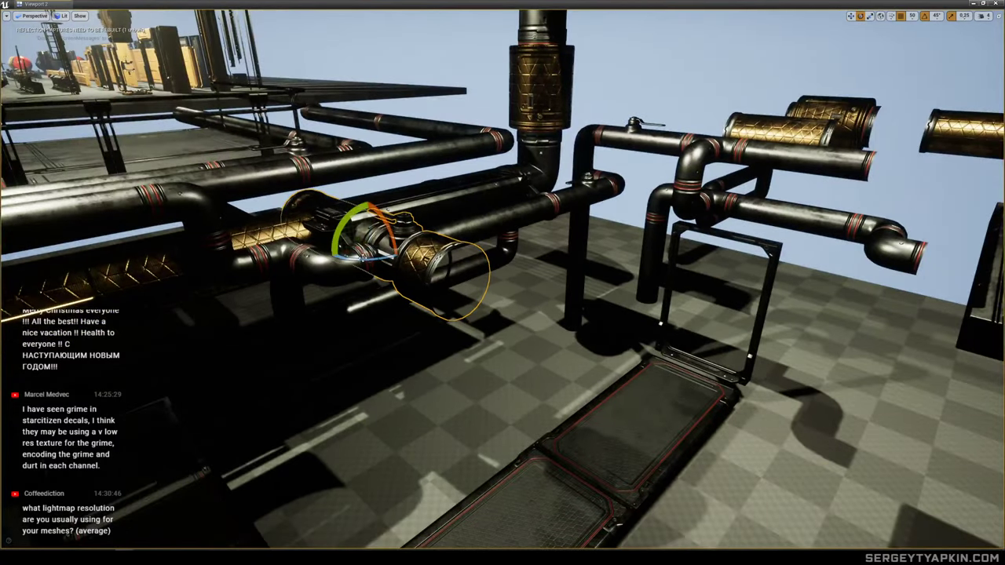
drag(362, 258, 424, 256)
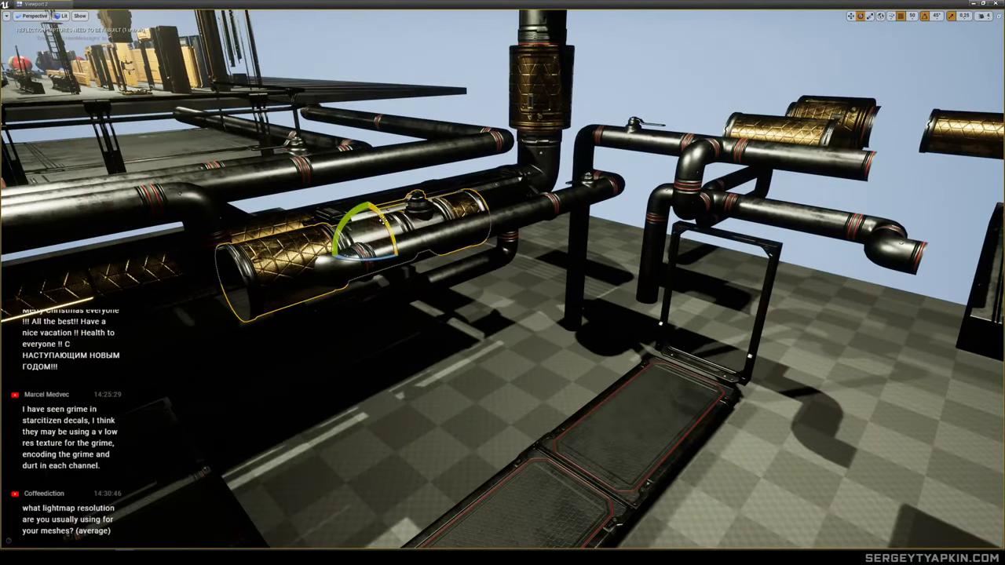
key(w)
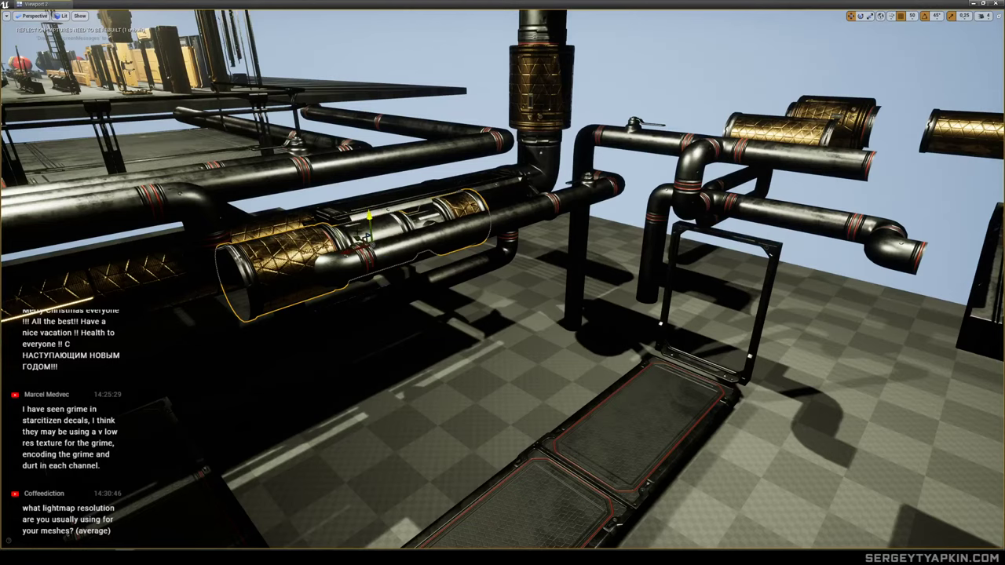
right_drag(424, 256, 424, 256)
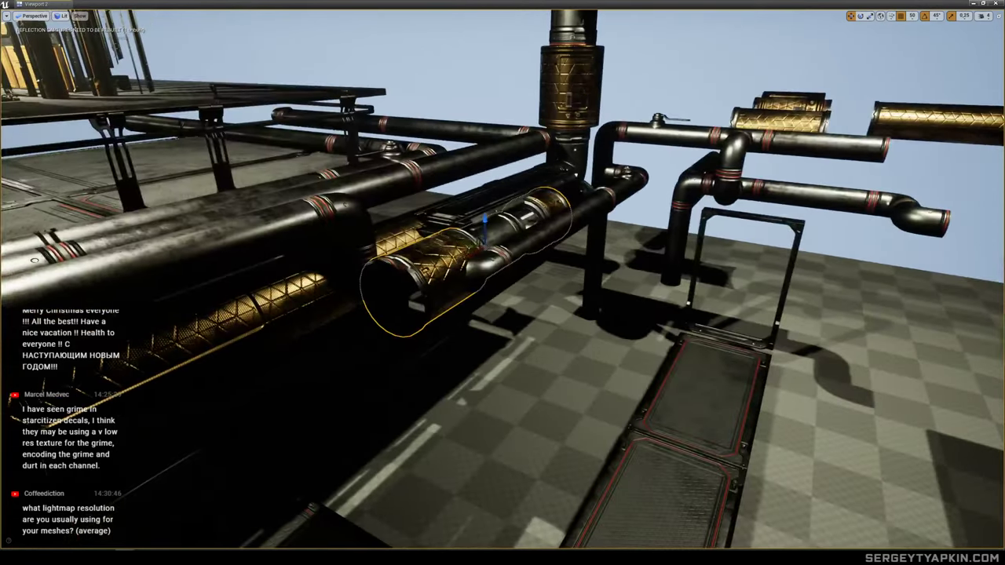
drag(485, 222, 491, 281)
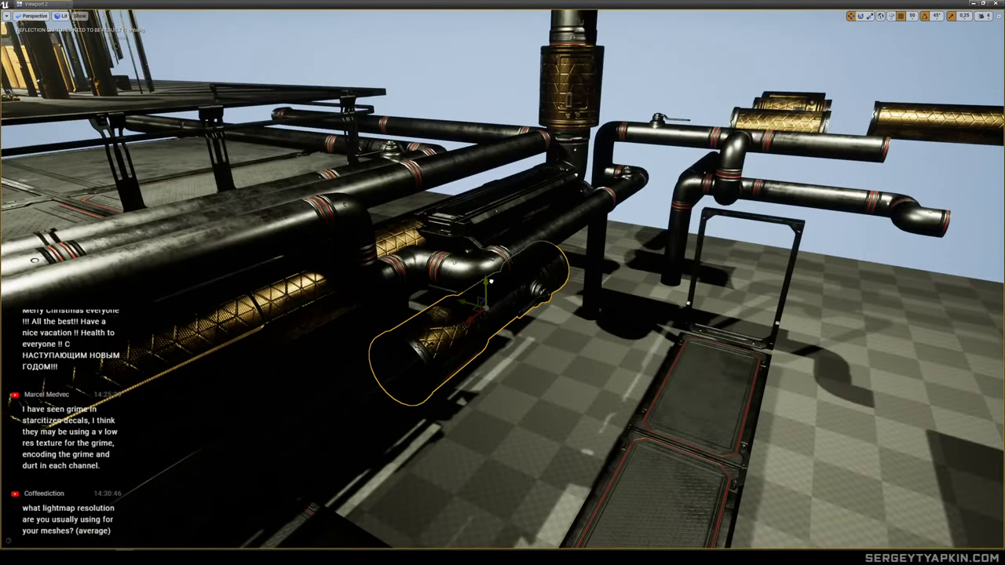
right_drag(486, 308, 486, 308)
Fit a thick elbow pipe onto the valve pipe's end nearest the tall vertical pipe and rotate it to point down.
right_drag(366, 237, 366, 237)
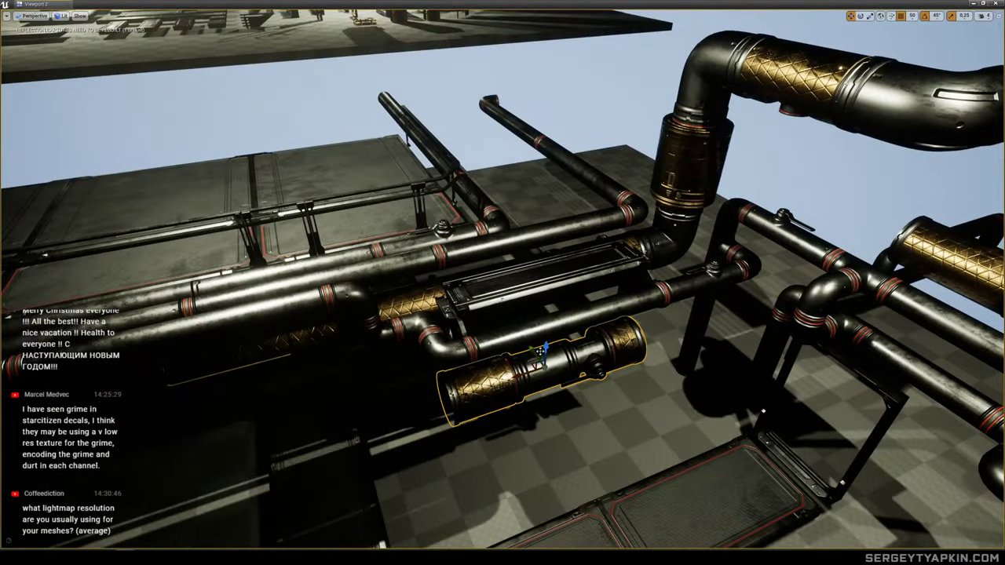
right_drag(366, 237, 365, 237)
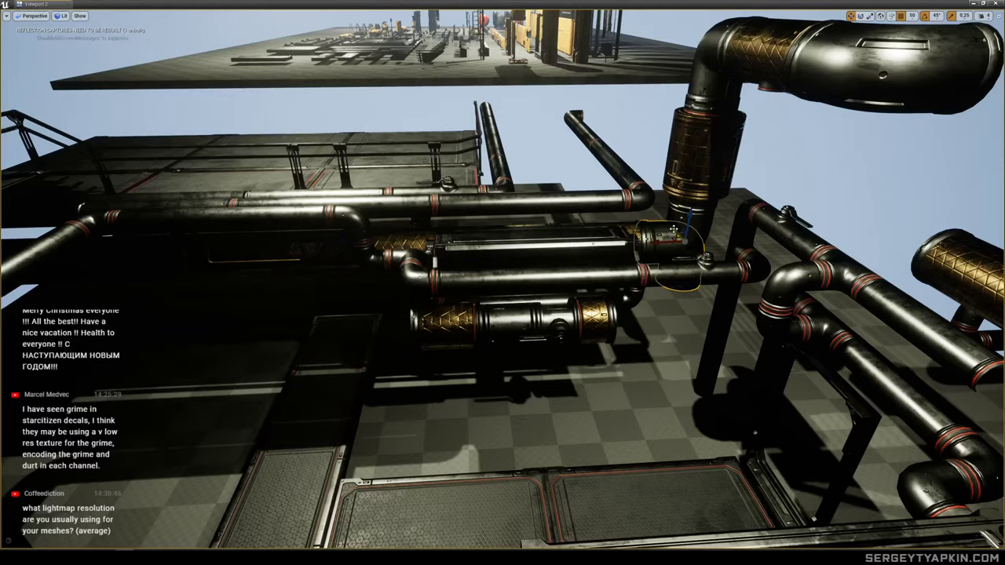
drag(673, 228, 652, 268)
right_drag(661, 292, 662, 292)
right_drag(503, 283, 502, 283)
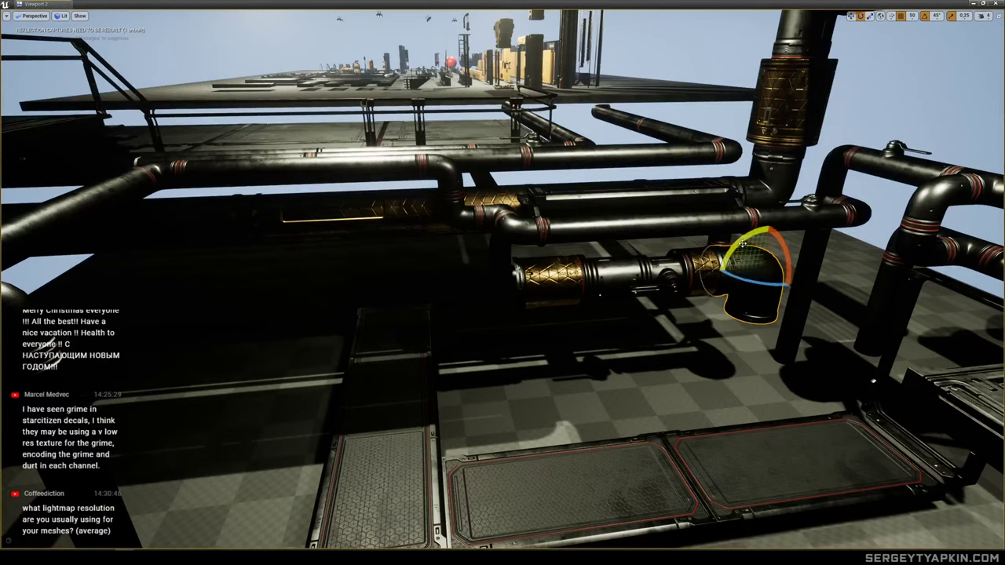
drag(741, 245, 802, 250)
Duplicate the downward elbow and place the copy on the opposite end of the valve pipe.
key(w)
alt+drag(729, 268, 429, 287)
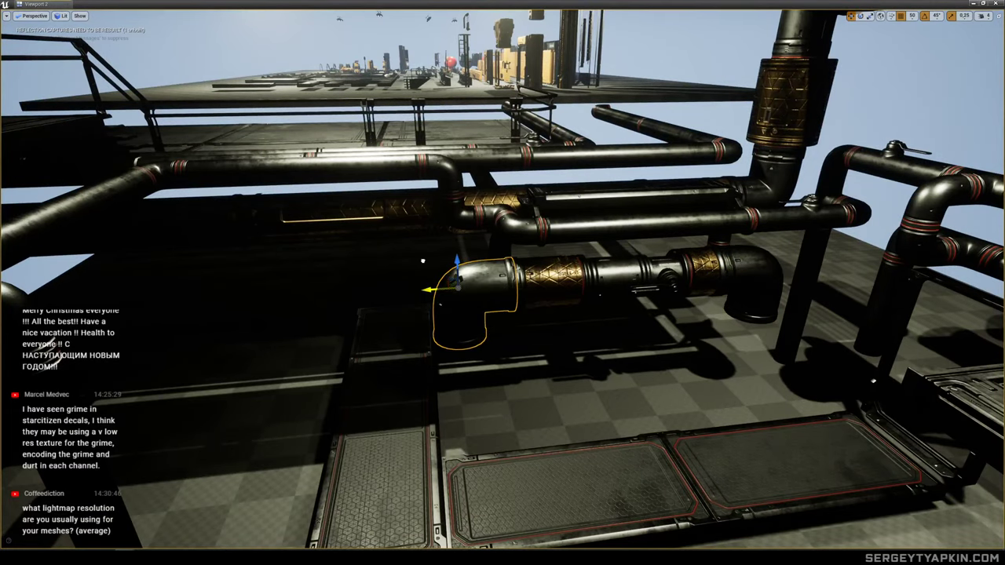
mouse_move(430, 287)
right_down()
mouse_move(534, 294)
mouse_move(427, 287)
right_up()
Rotate the long brass pipe from the loose parts upright and position it directly under the elbow nearest the stairs.
click(770, 264)
right_drag(770, 263, 770, 264)
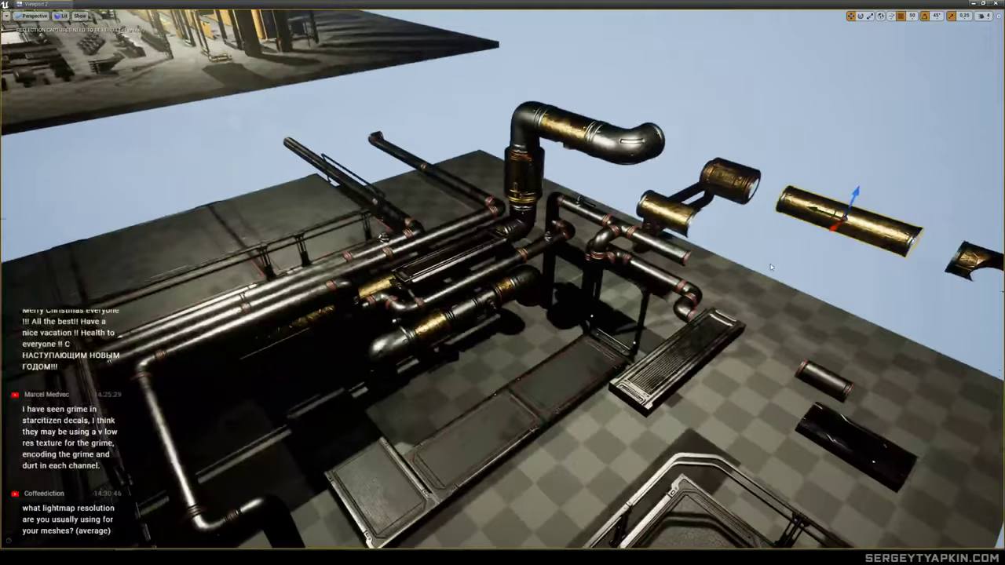
drag(833, 227, 538, 466)
key(e)
drag(579, 432, 384, 295)
key(w)
right_drag(385, 294, 367, 240)
drag(495, 160, 438, 418)
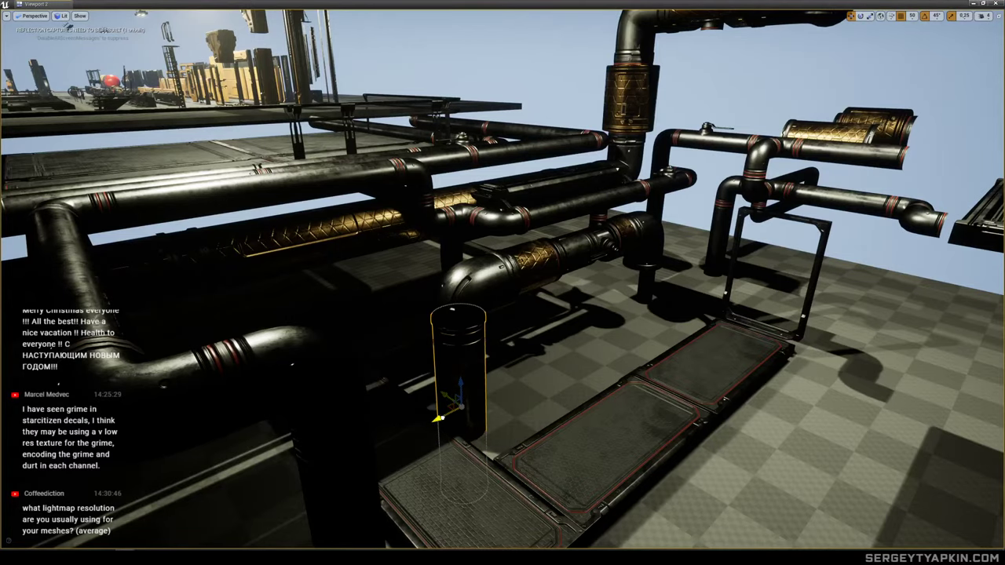
right_drag(462, 401, 518, 444)
right_drag(409, 432, 408, 464)
Duplicate a square landing platform, lower the copy to the ladder's foot and align it against the low floor panels.
click(611, 165)
right_drag(611, 165, 585, 197)
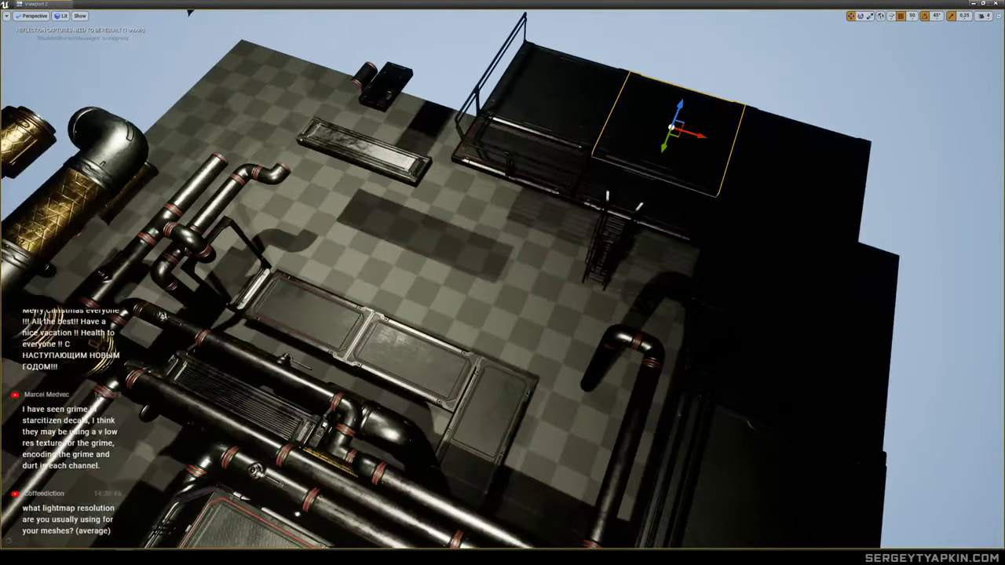
drag(679, 112, 639, 208)
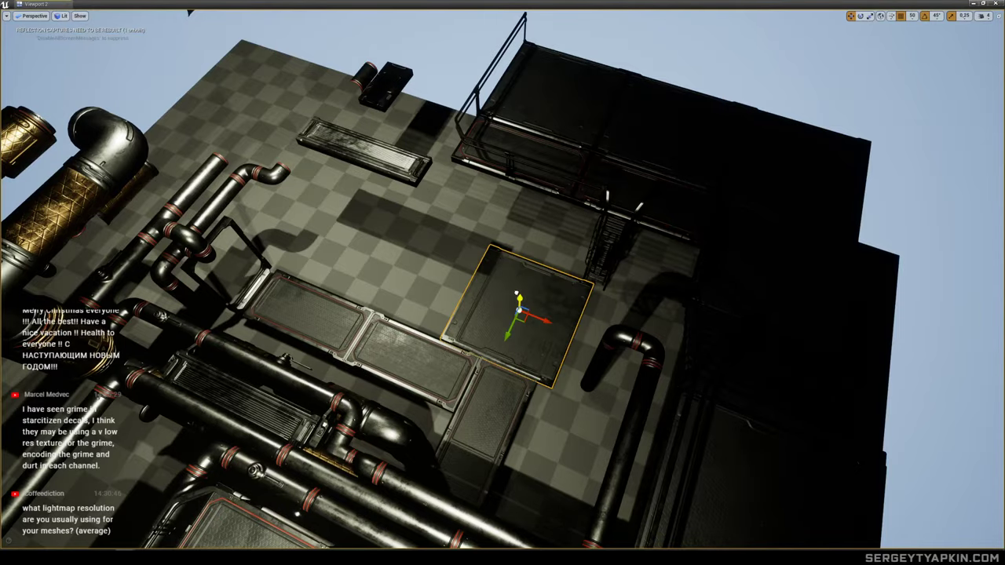
right_drag(516, 293, 349, 271)
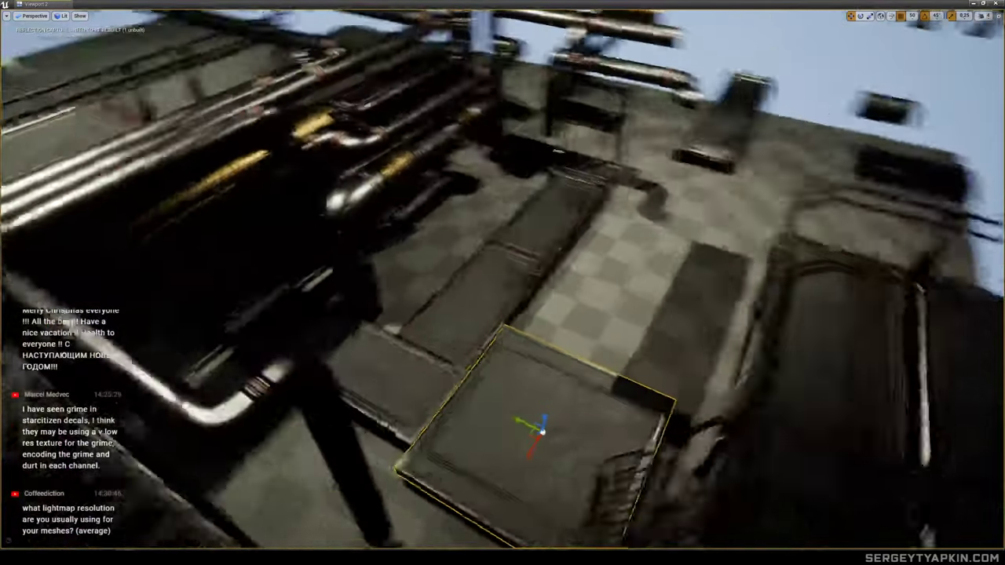
right_drag(544, 273, 544, 273)
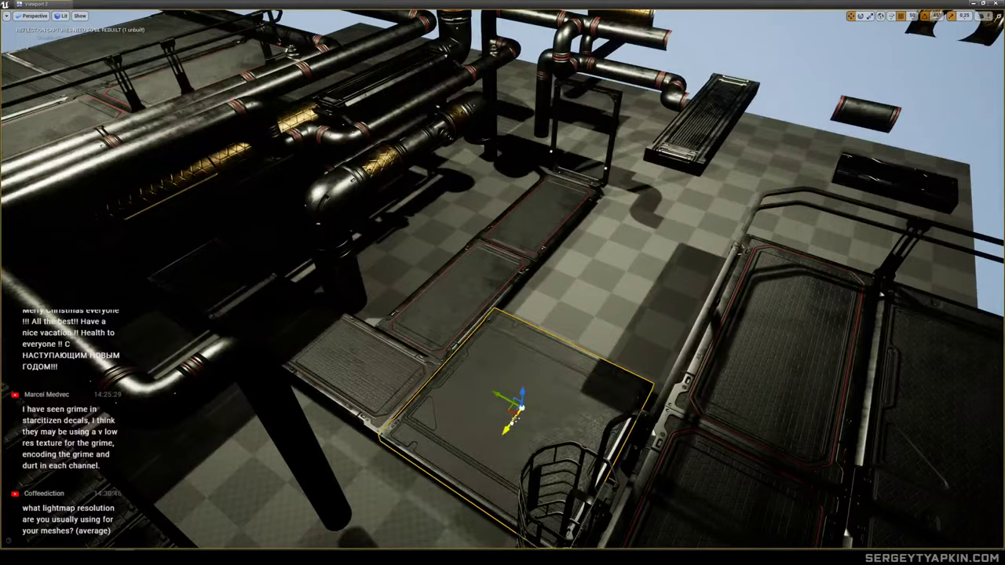
right_drag(515, 422, 683, 428)
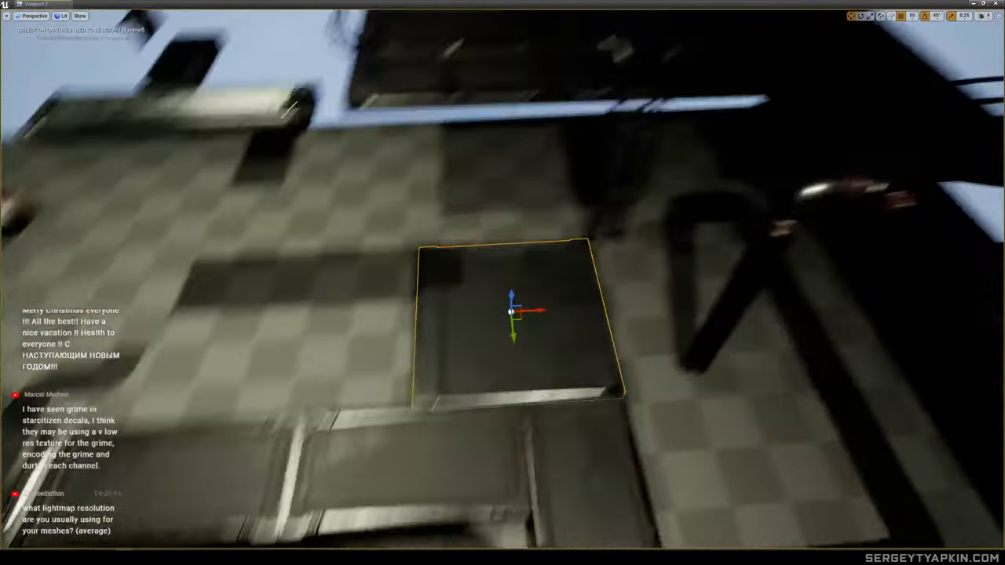
right_drag(539, 363, 539, 363)
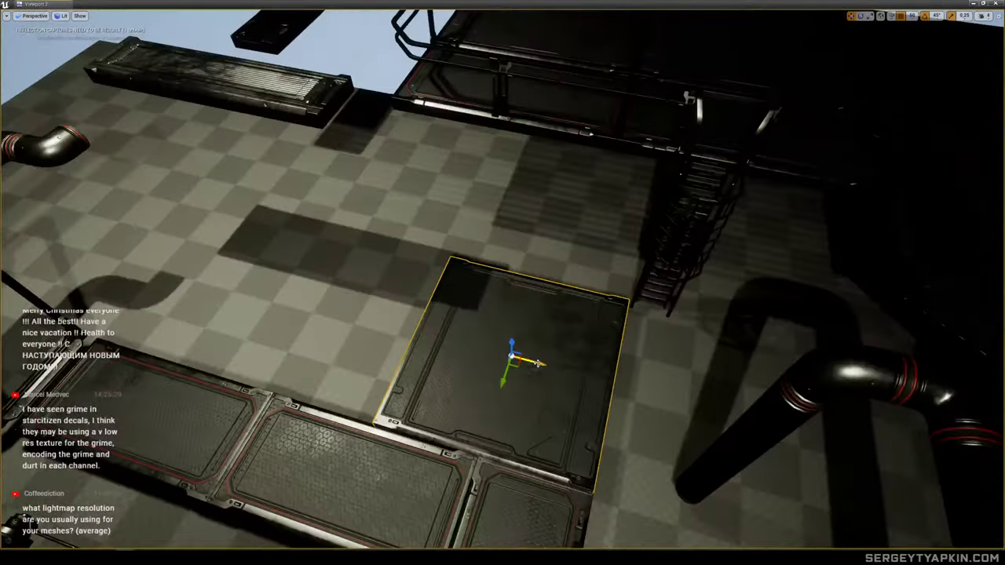
Duplicate the lower square platform and set the copy edge to edge beside it, near the foot of the stairs.
right_drag(645, 376, 646, 376)
right_drag(587, 344, 587, 344)
right_drag(645, 376, 645, 376)
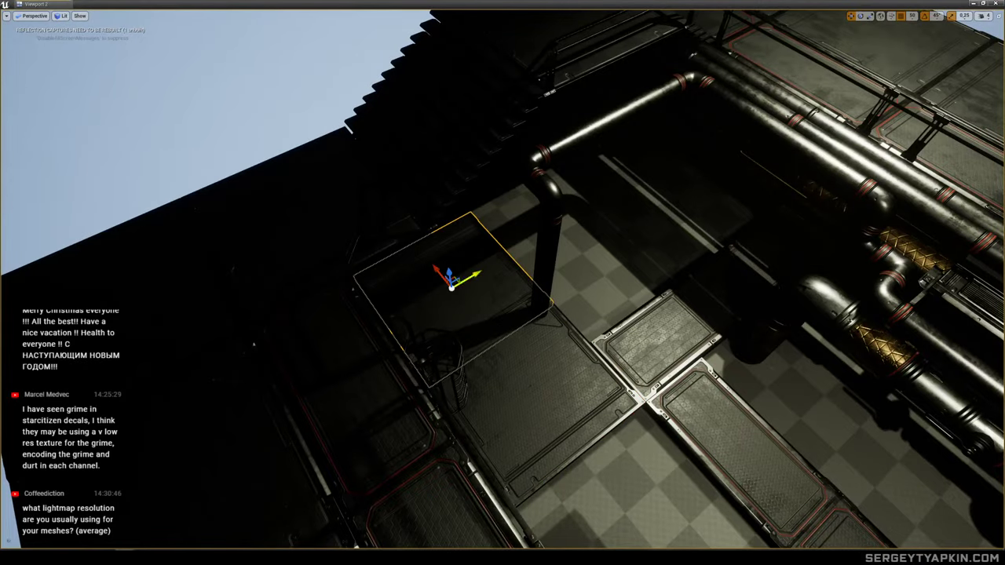
right_drag(645, 376, 646, 376)
Place a small angled railing on the inner corner where the low walkway meets the lower square platform.
click(723, 320)
right_drag(722, 320, 722, 321)
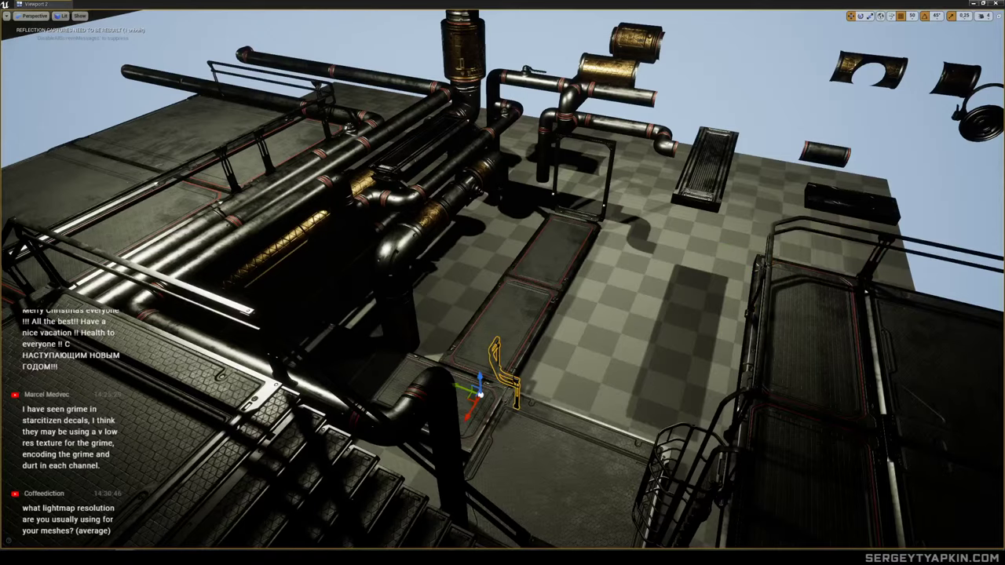
key(f)
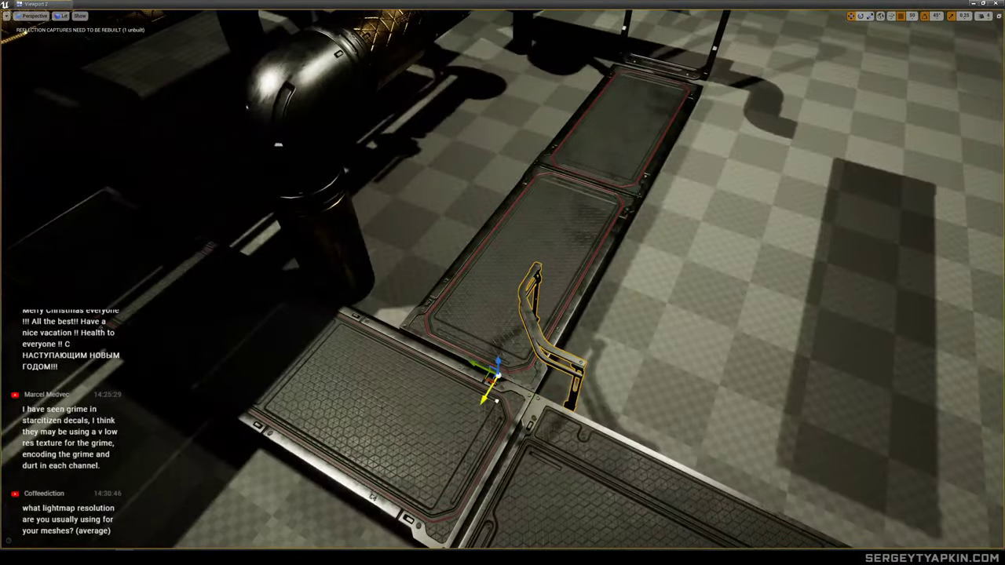
right_drag(526, 361, 526, 361)
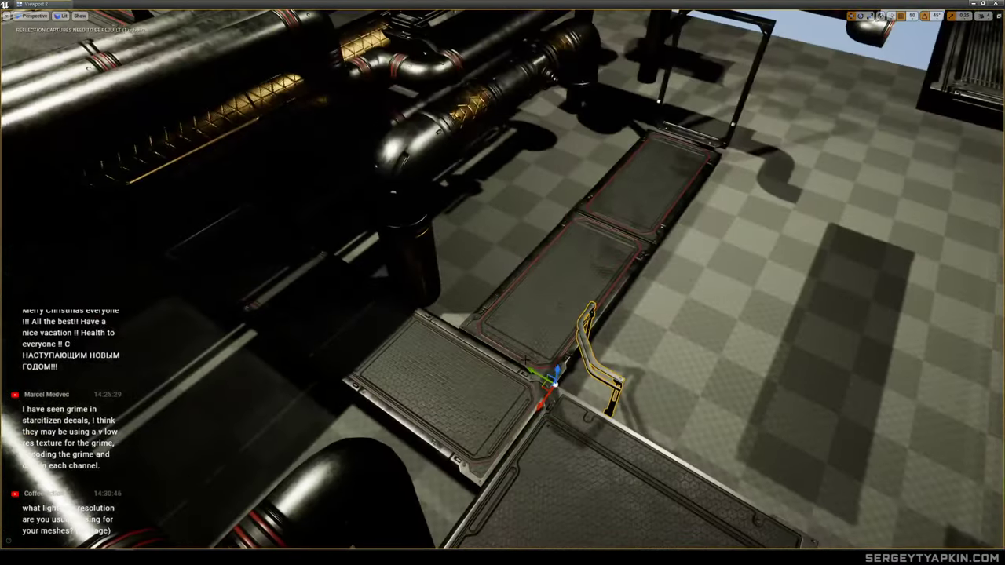
Duplicate the small angled railing onto the walkway's opposite corner and the stair-side corner between the end panel and the lower platform.
alt+drag(561, 420, 628, 412)
drag(537, 376, 436, 324)
right_drag(436, 324, 437, 323)
right_drag(503, 314, 432, 326)
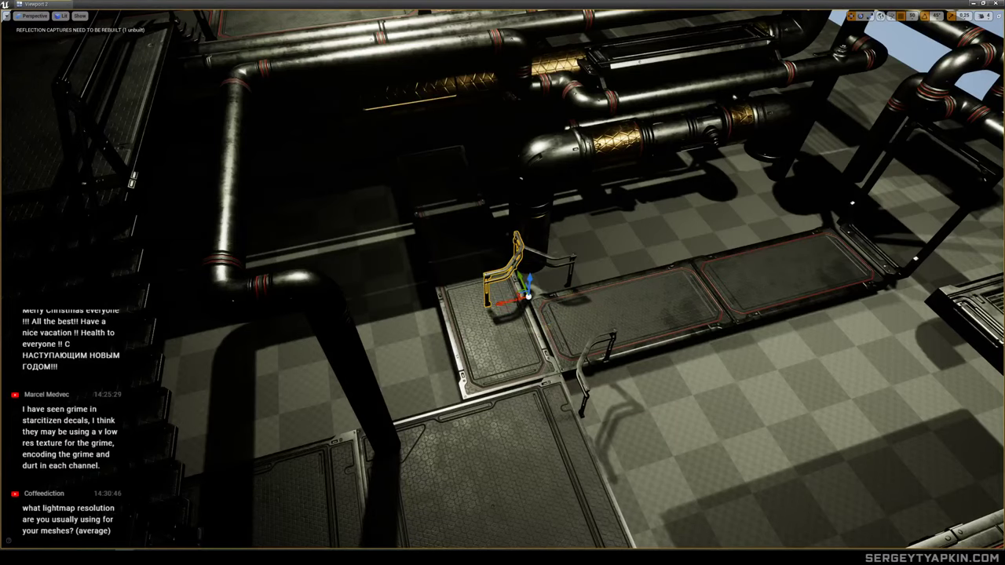
drag(518, 290, 452, 389)
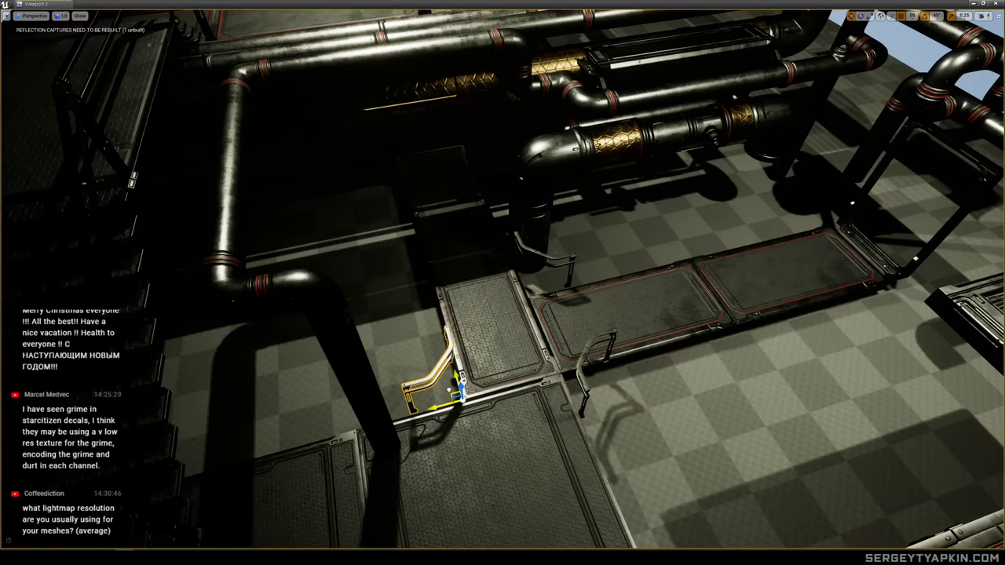
right_drag(452, 390, 573, 361)
Move the larger curved railing onto the lower platform's outer corner beside the caged ladder.
mouse_move(564, 235)
right_down()
mouse_move(550, 243)
mouse_move(564, 235)
right_up()
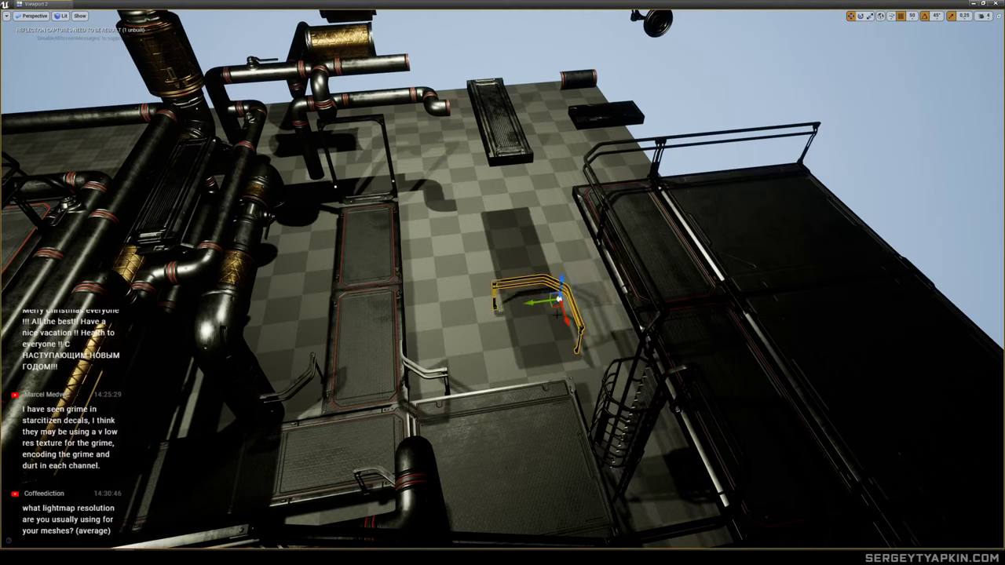
drag(558, 299, 572, 356)
right_drag(573, 356, 495, 345)
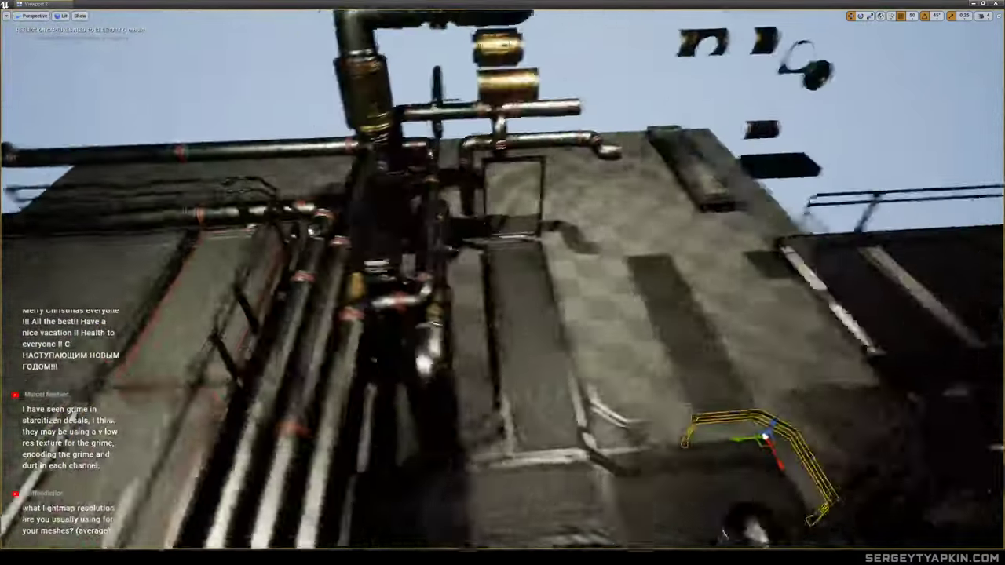
right_drag(471, 224, 483, 232)
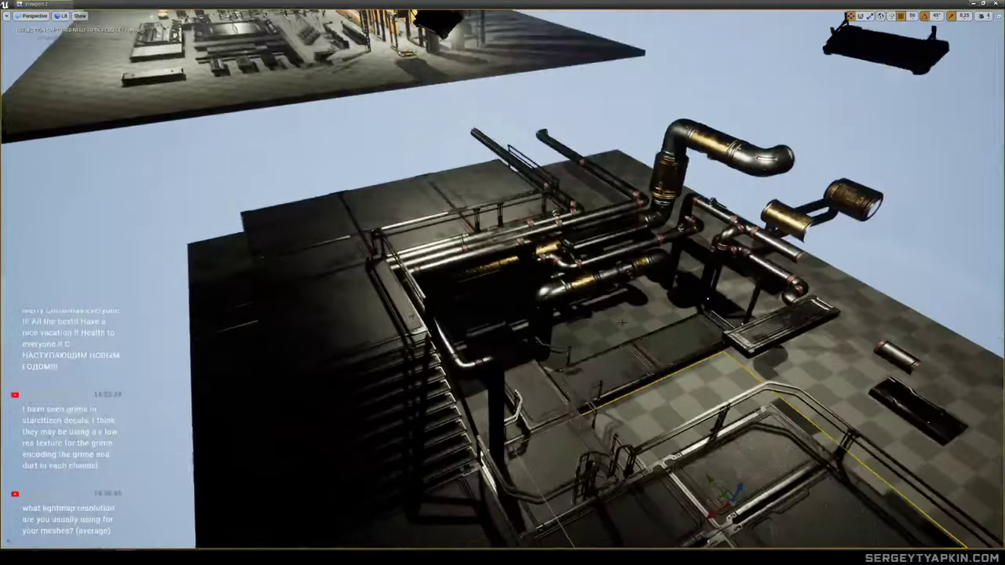
Select all the large checkered floor tiles beneath the structure and lower them together.
click(622, 322)
right_drag(622, 322, 532, 292)
ctrl+click(522, 286)
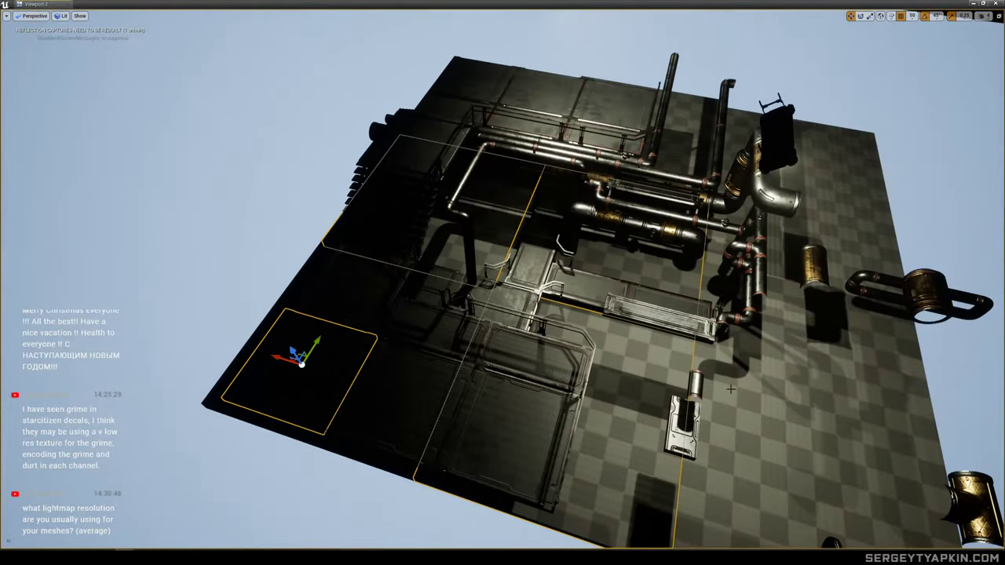
click(837, 233)
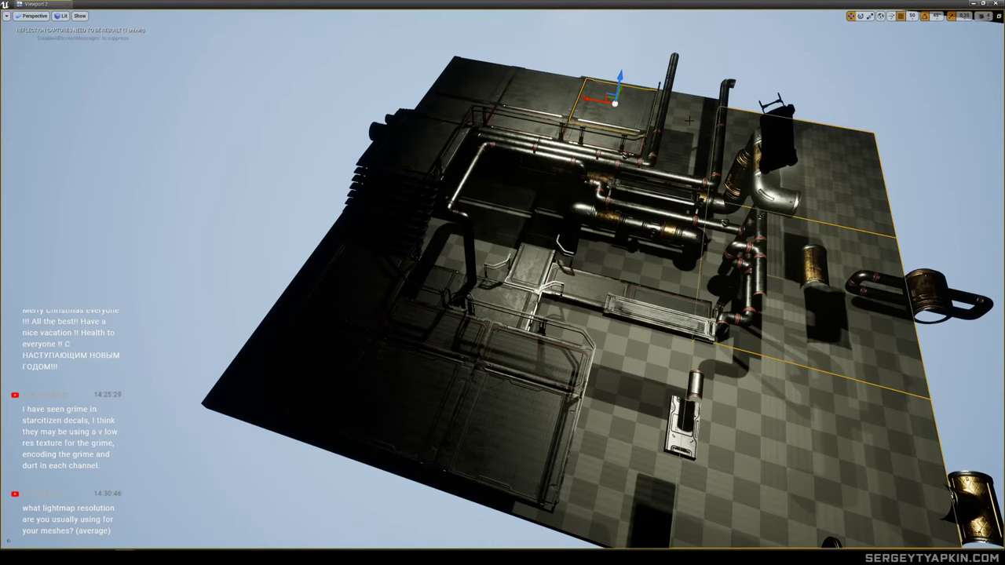
ctrl+click(633, 372)
mouse_move(633, 372)
right_down()
mouse_move(533, 346)
mouse_move(633, 372)
right_up()
ctrl+click(633, 372)
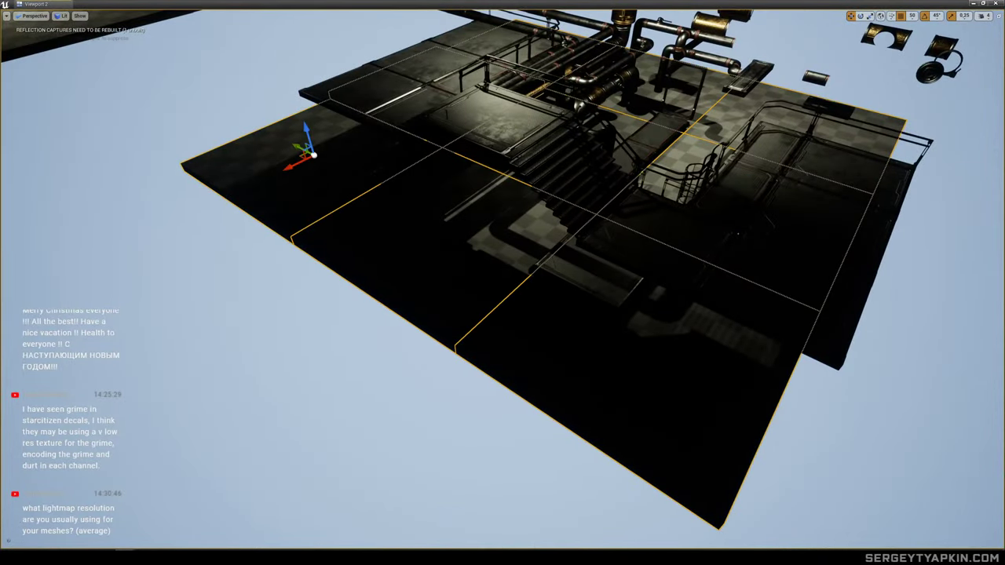
drag(306, 132, 323, 190)
right_drag(323, 189, 510, 153)
Duplicate the caged ladder and lower the copy against the lower platform's edge facing the open checkered floor.
click(753, 129)
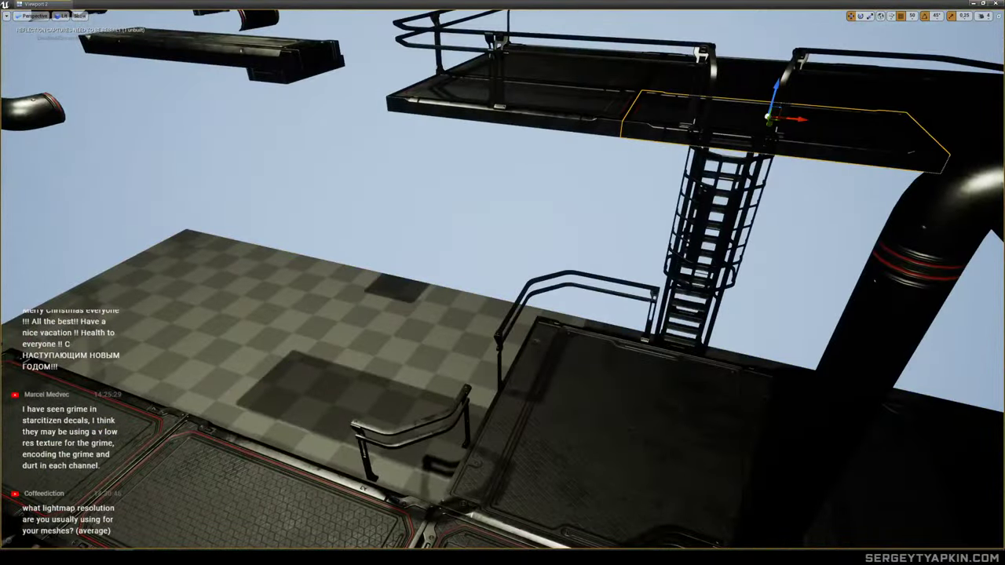
ctrl+click(716, 191)
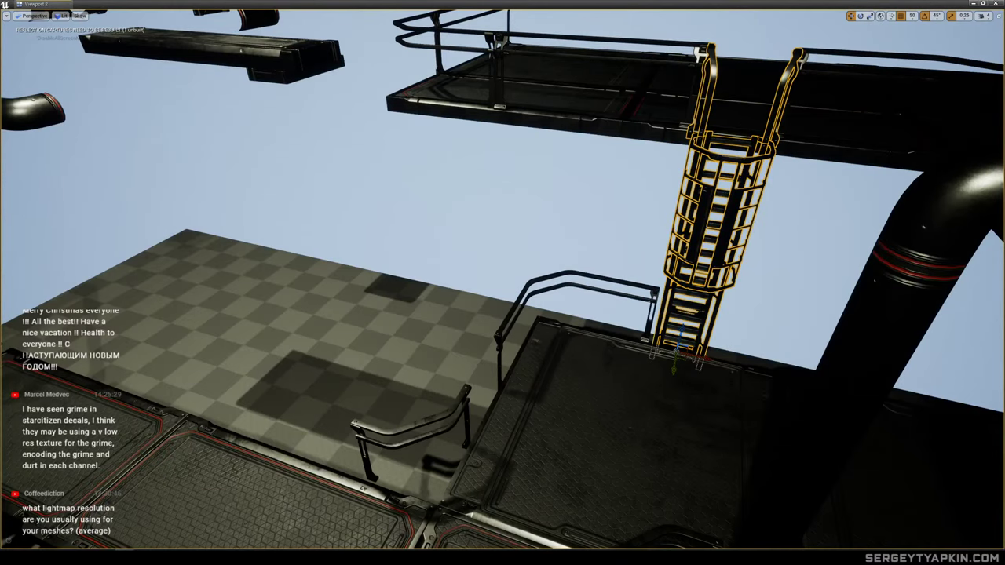
alt+drag(710, 140, 658, 132)
right_drag(778, 135, 867, 174)
drag(562, 89, 679, 155)
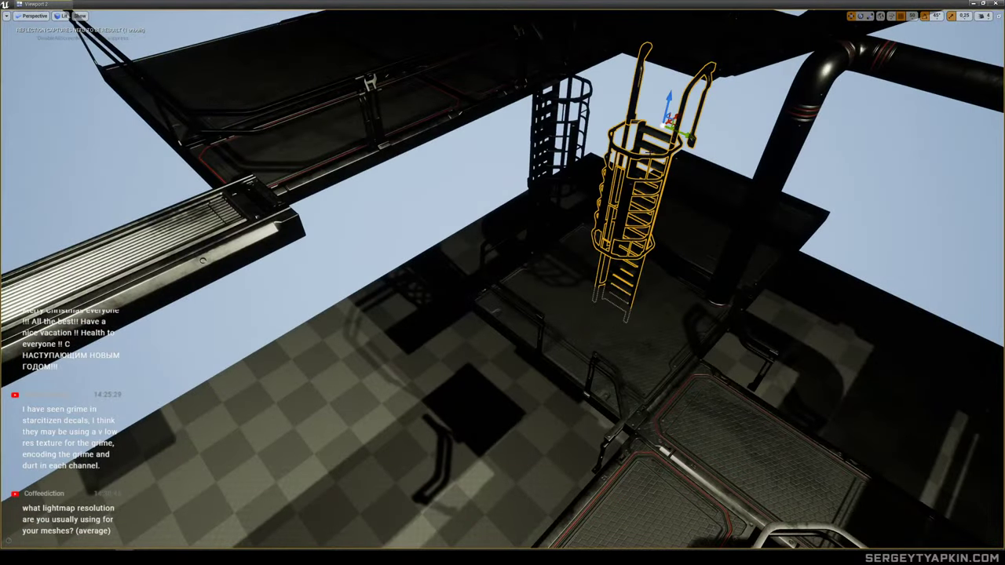
drag(679, 116, 590, 303)
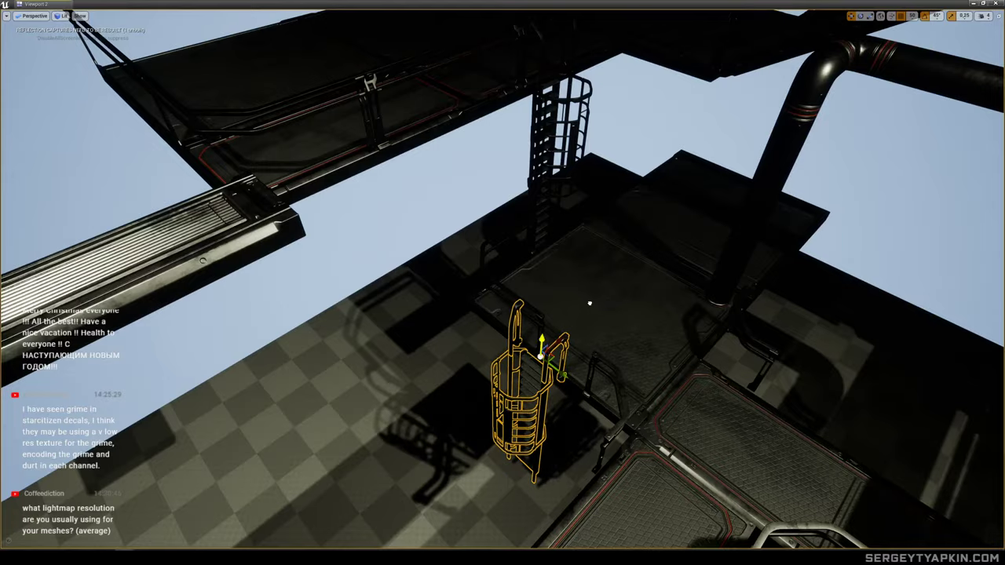
drag(576, 379, 596, 388)
right_drag(596, 388, 581, 439)
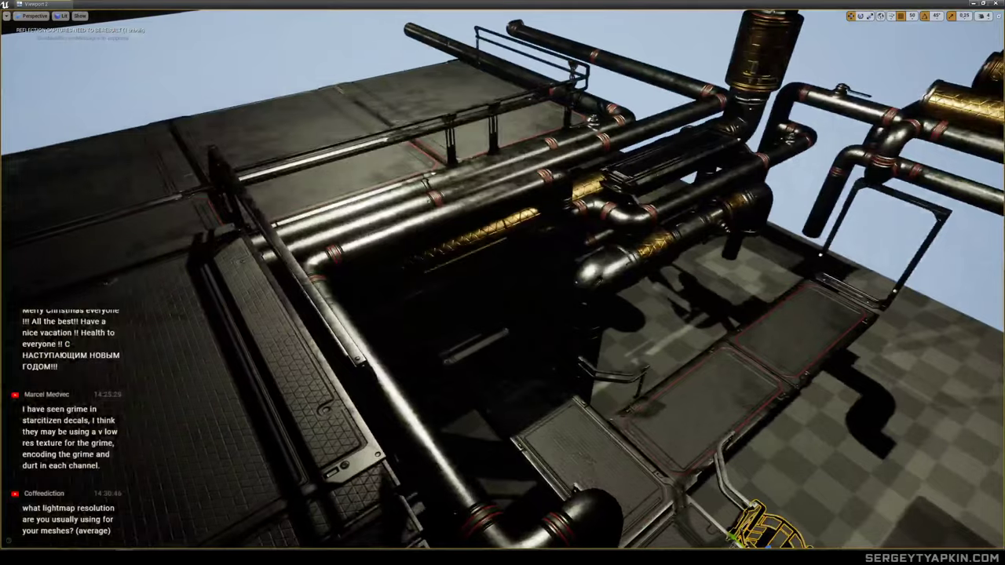
Duplicate a straight railing from the upper deck and fit the copy along the low walkway's outer edge, beyond the angled railing.
click(400, 190)
right_drag(400, 190, 514, 224)
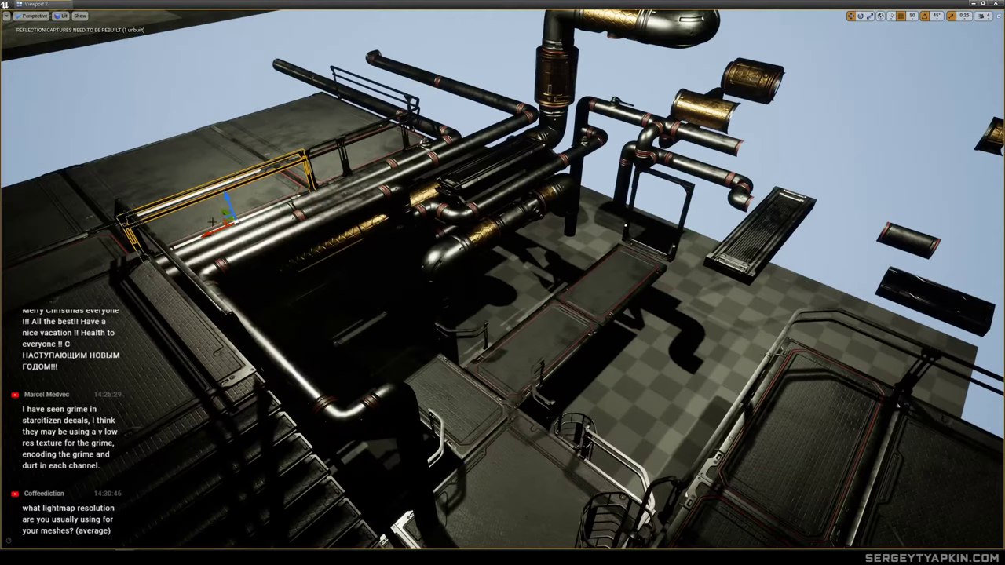
alt+drag(224, 223, 559, 261)
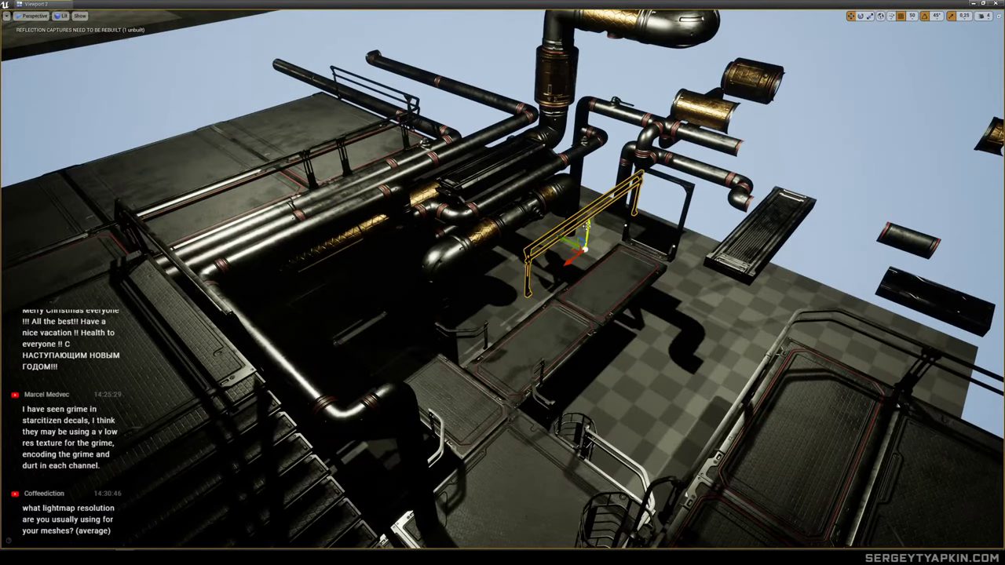
mouse_move(578, 322)
right_down()
mouse_move(587, 308)
mouse_move(579, 290)
mouse_move(581, 316)
right_up()
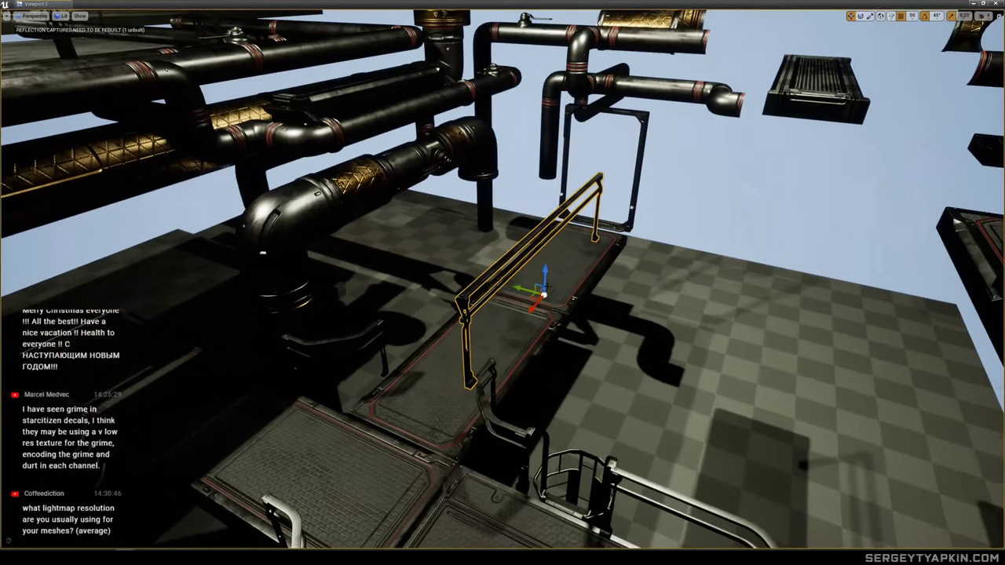
drag(545, 272, 542, 332)
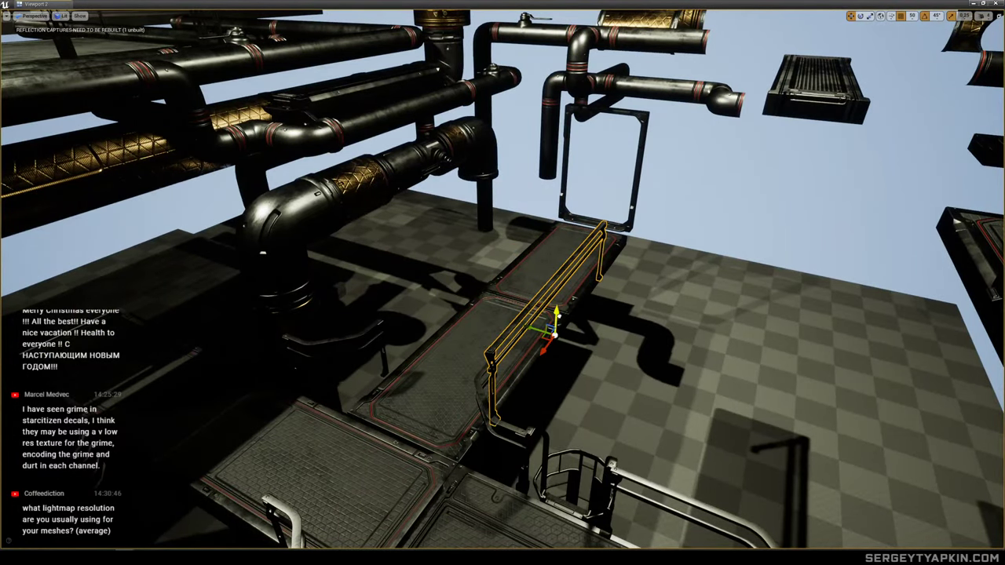
drag(558, 317, 556, 336)
right_drag(555, 336, 428, 323)
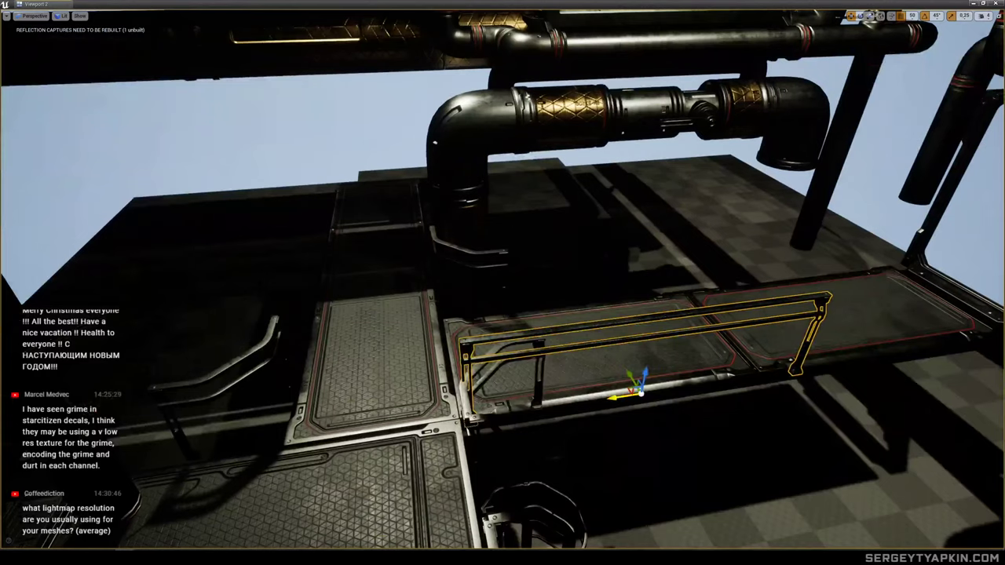
drag(618, 397, 696, 382)
right_drag(696, 383, 785, 385)
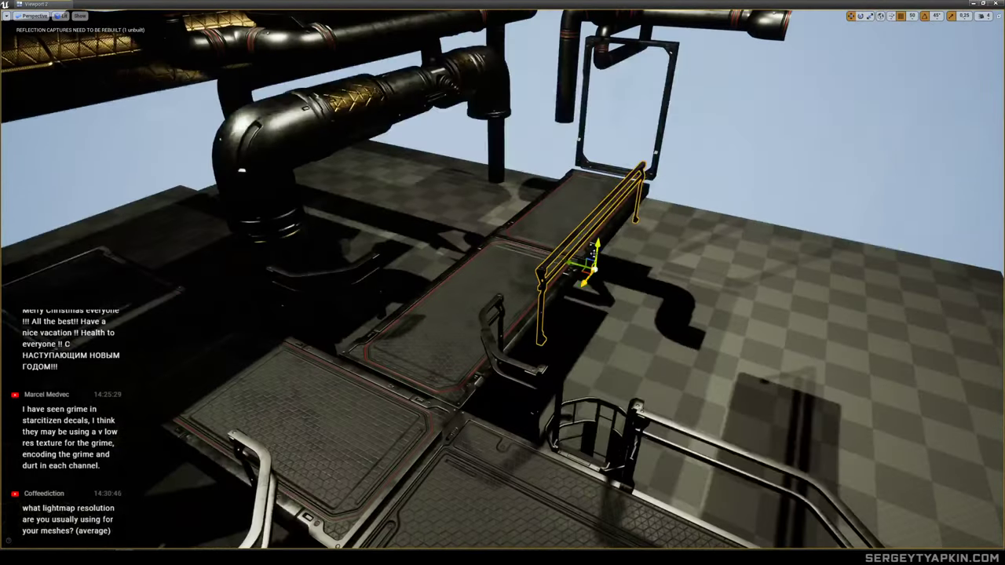
key(End)
mouse_move(541, 258)
right_down()
mouse_move(550, 271)
mouse_move(541, 258)
right_up()
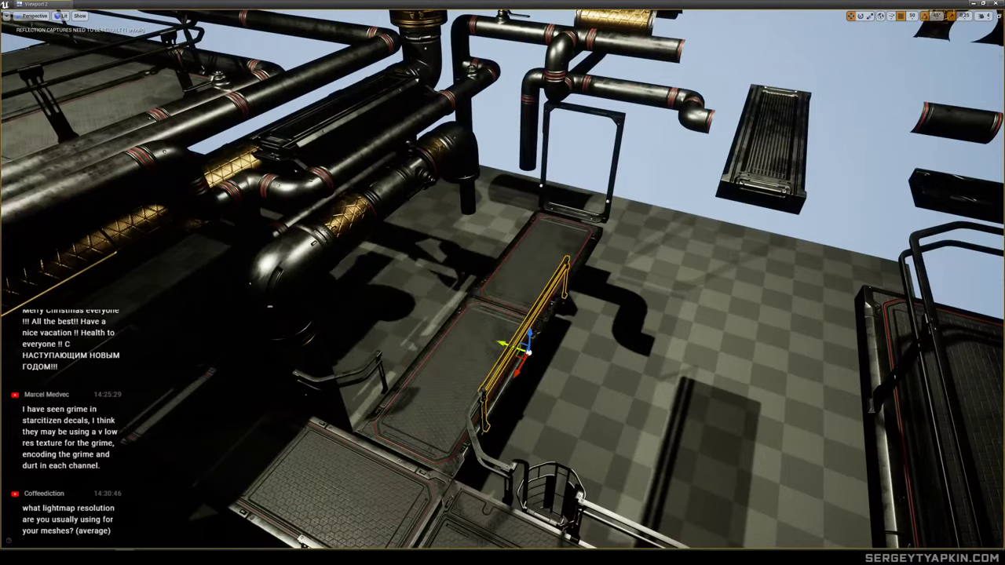
Duplicate the straight railing onto the walkway's opposite edge and extend both rows to the door frame with another railing pair.
drag(503, 343, 413, 311)
right_drag(413, 312, 362, 323)
ctrl+click(552, 285)
right_drag(555, 266, 534, 268)
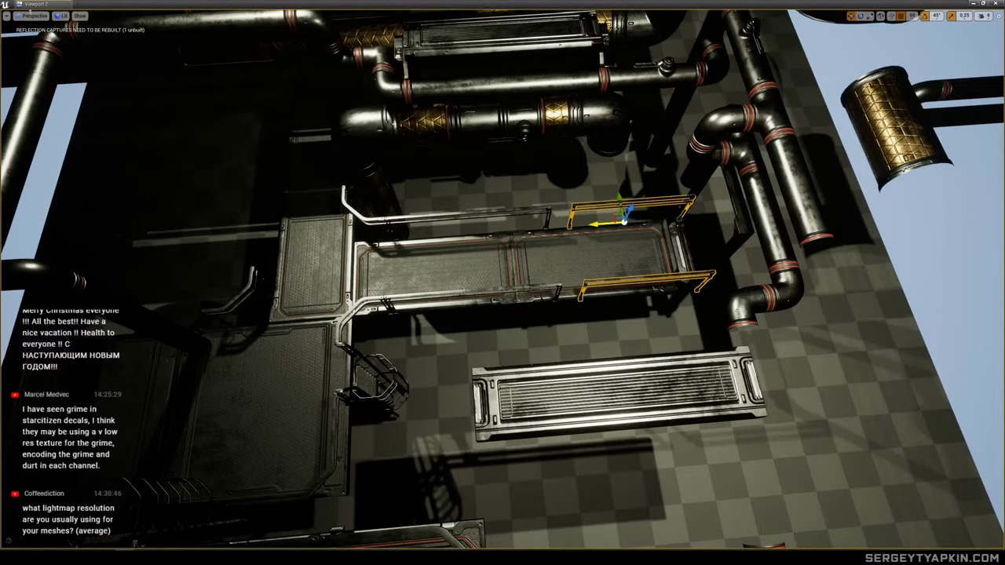
right_drag(587, 223, 537, 265)
right_drag(424, 286, 385, 293)
Place a thick straight pipe upright under the valve pipe's elbow beside the walkway.
click(377, 289)
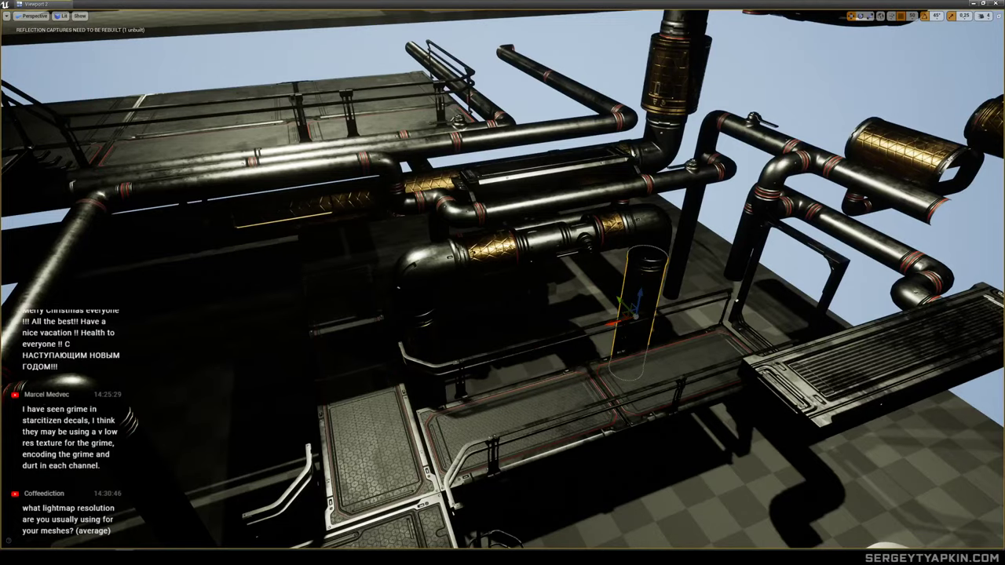
click(656, 224)
right_drag(657, 223, 641, 220)
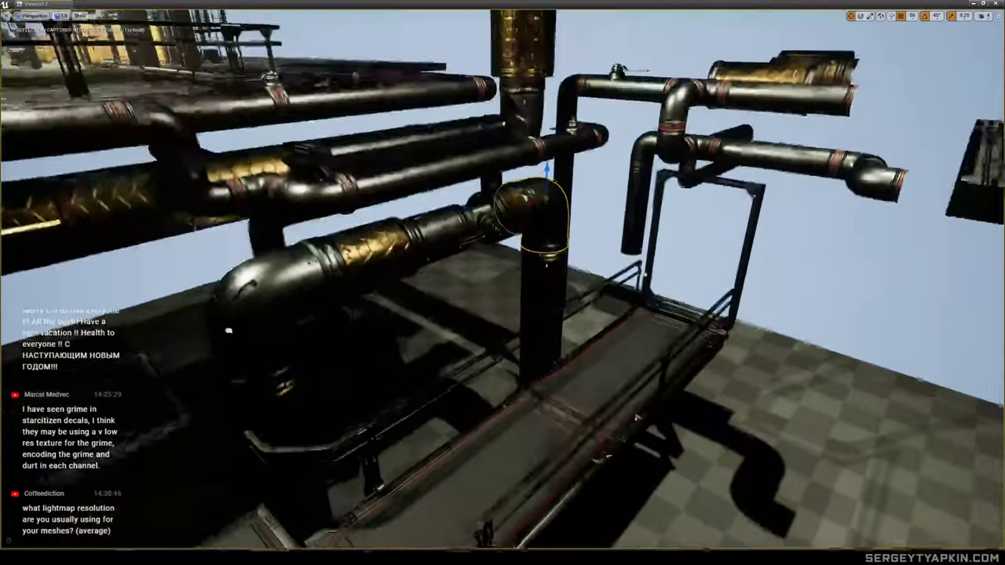
right_drag(358, 313, 352, 307)
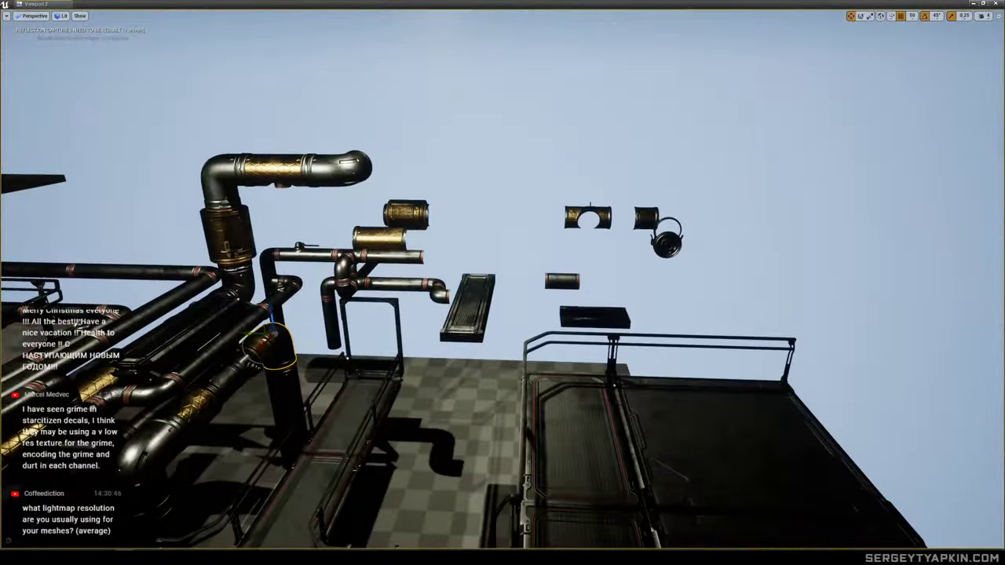
Duplicate the floating gold half-pipe cover, rotate the copy by -90 degrees and place it beside the low walkway's outer edge.
right_drag(594, 215, 595, 218)
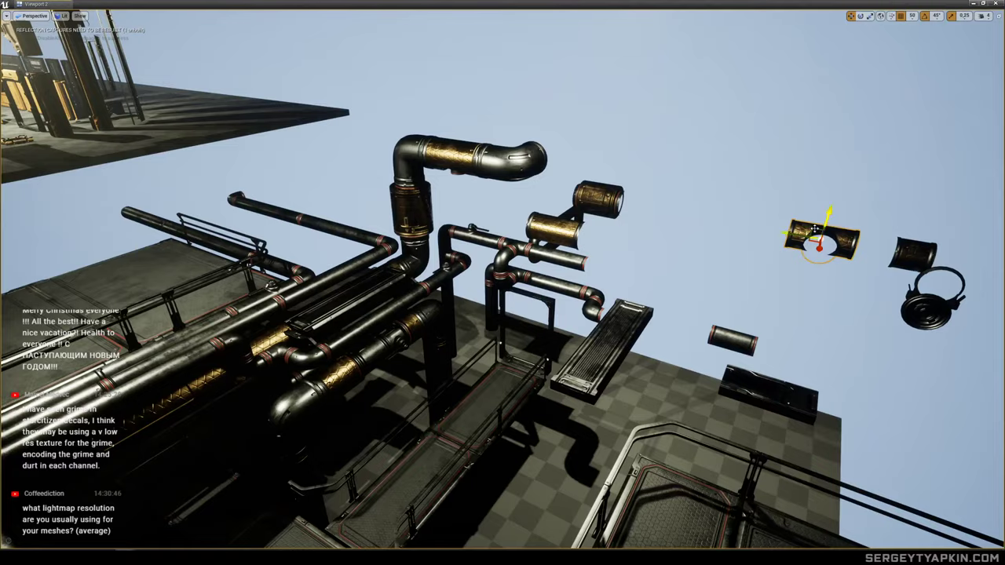
right_drag(518, 282, 496, 287)
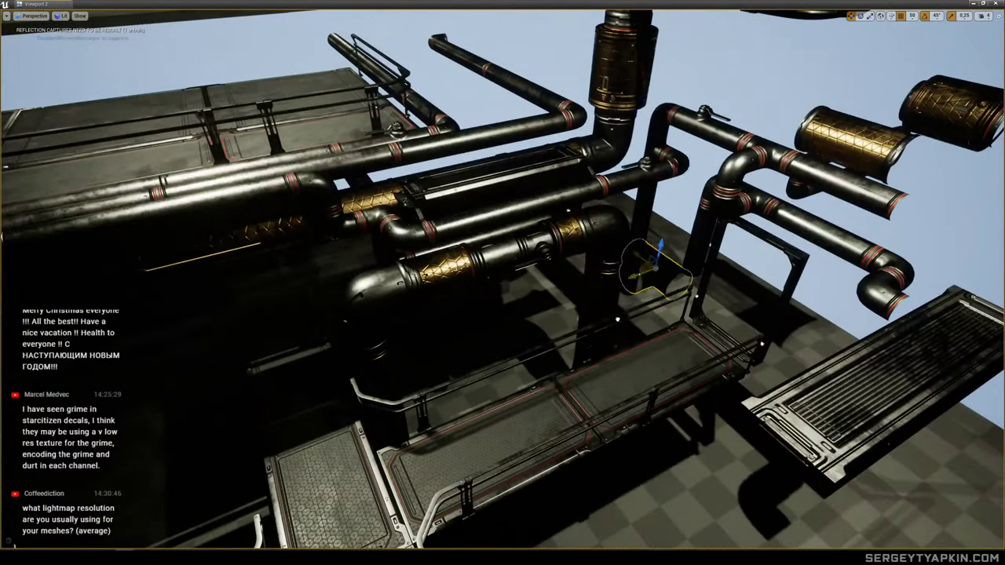
drag(635, 275, 622, 283)
mouse_move(622, 283)
right_down()
mouse_move(642, 273)
mouse_move(634, 278)
right_up()
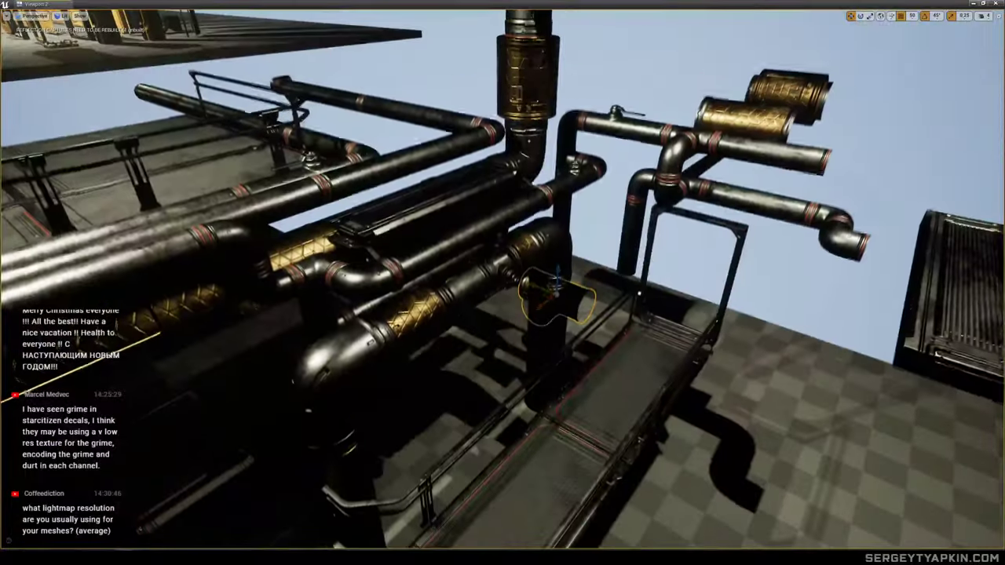
right_drag(776, 256, 775, 256)
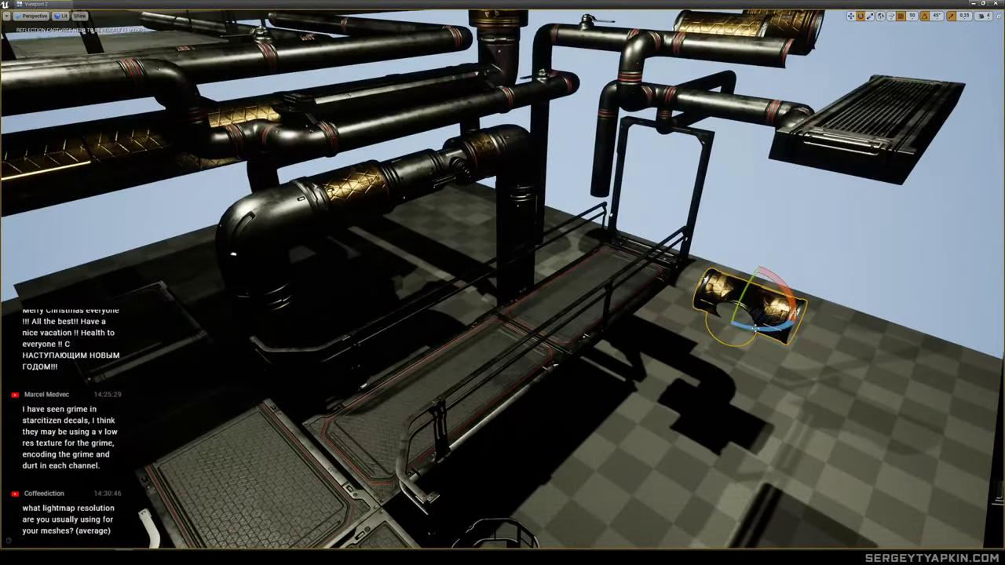
drag(755, 328, 770, 329)
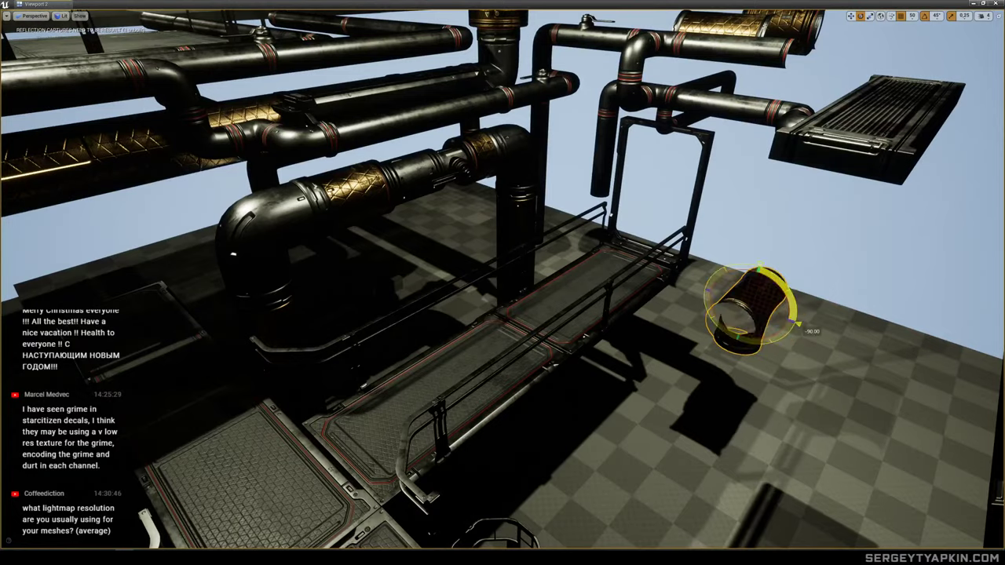
drag(726, 312, 627, 380)
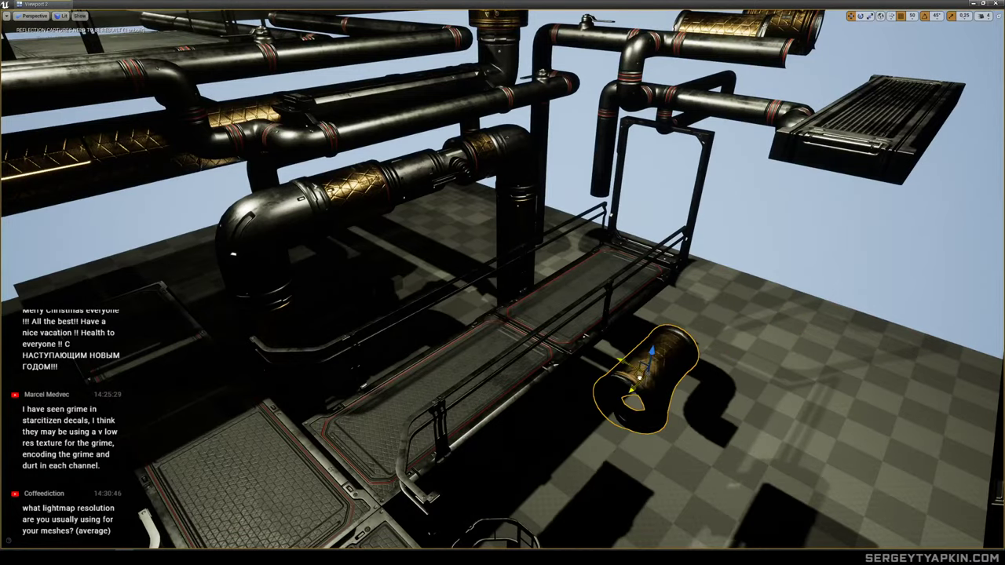
right_drag(626, 380, 626, 380)
Duplicate the sphere reflection capture from the asset display floor into the assembled scene and save the level.
right_drag(776, 255, 776, 256)
right_drag(567, 290, 567, 290)
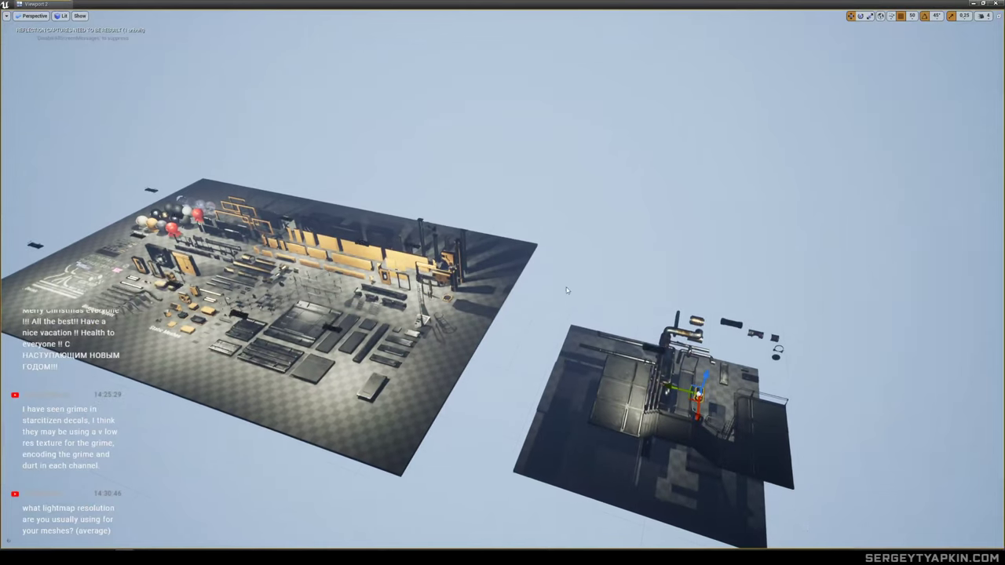
key(w)
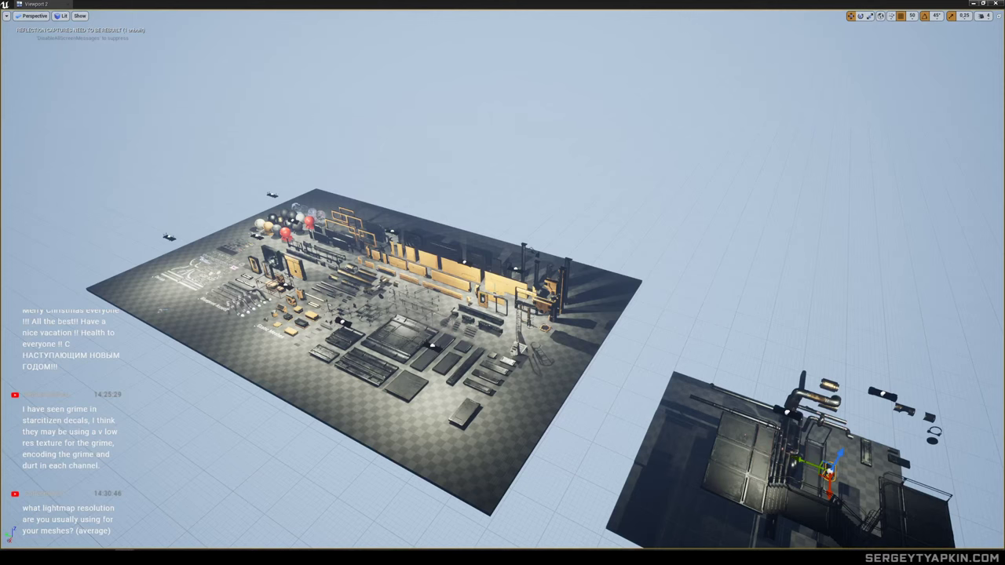
click(345, 269)
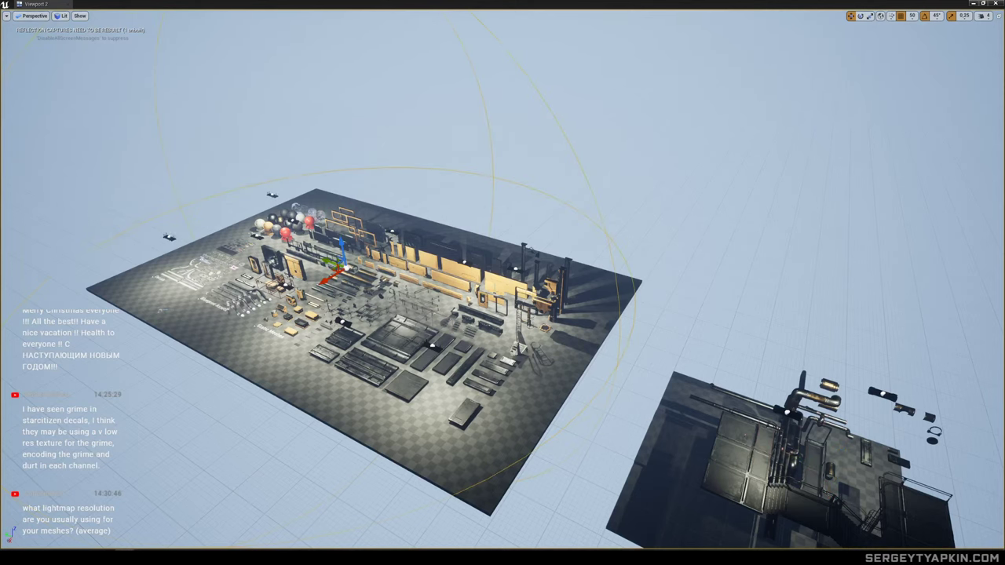
right_drag(462, 191, 452, 220)
key(s)
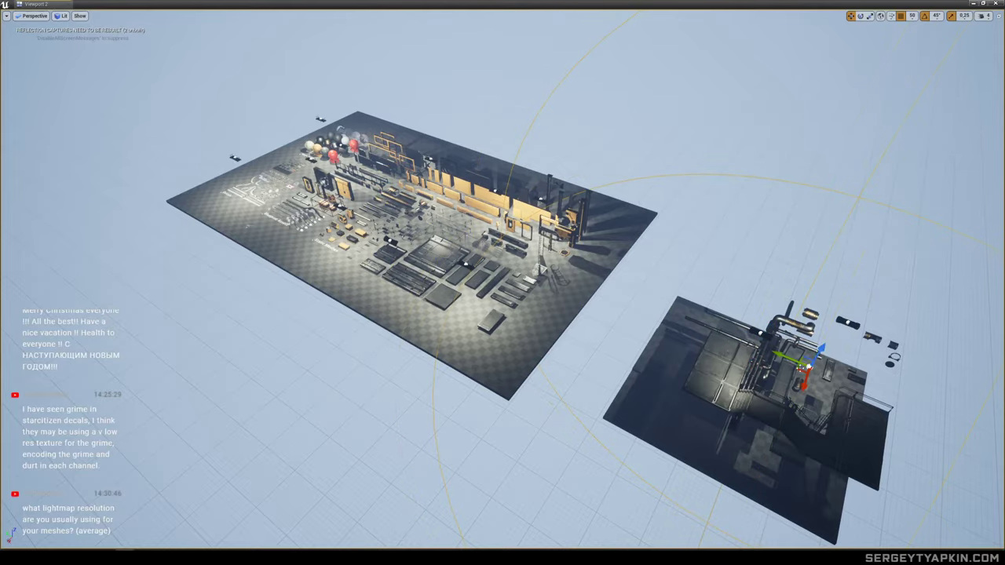
right_drag(801, 397, 760, 361)
key(f)
key(s)
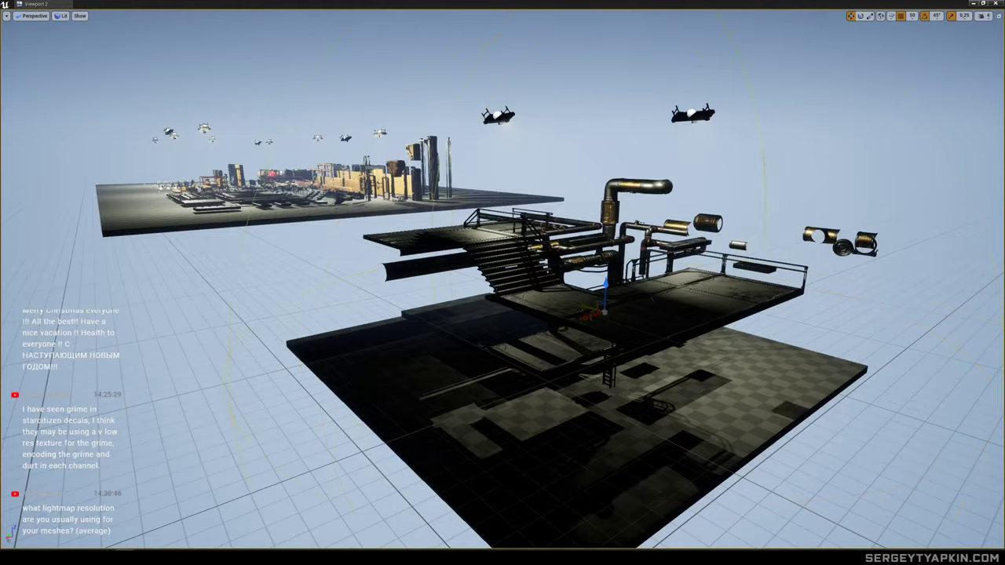
key(w)
right_drag(928, 271, 970, 279)
right_drag(659, 227, 660, 228)
key(ctrl+s)
Add a copy of the angled railing on the low walkway's pipe side and delete the straight railing beside it.
click(594, 321)
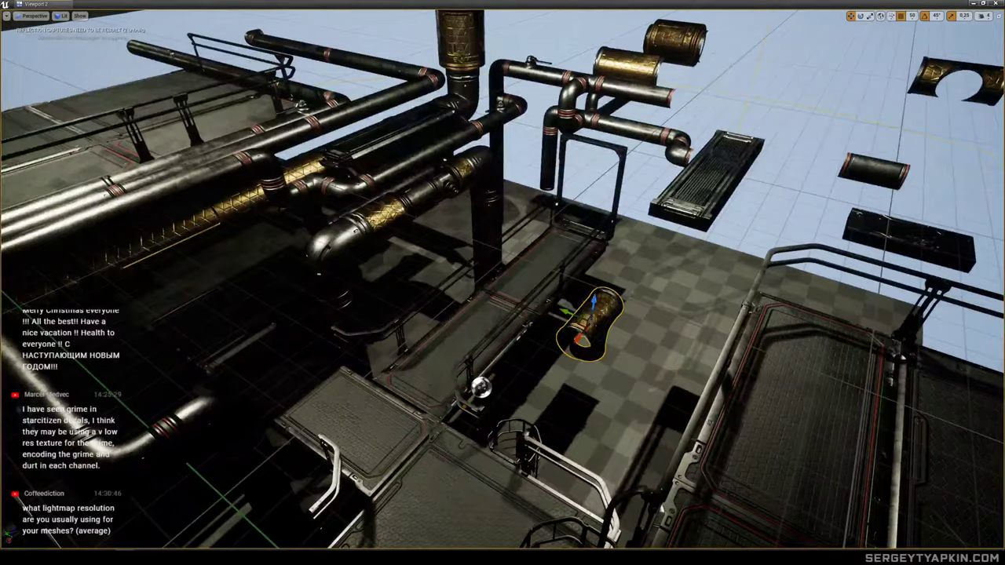
key(w)
right_drag(594, 320, 594, 318)
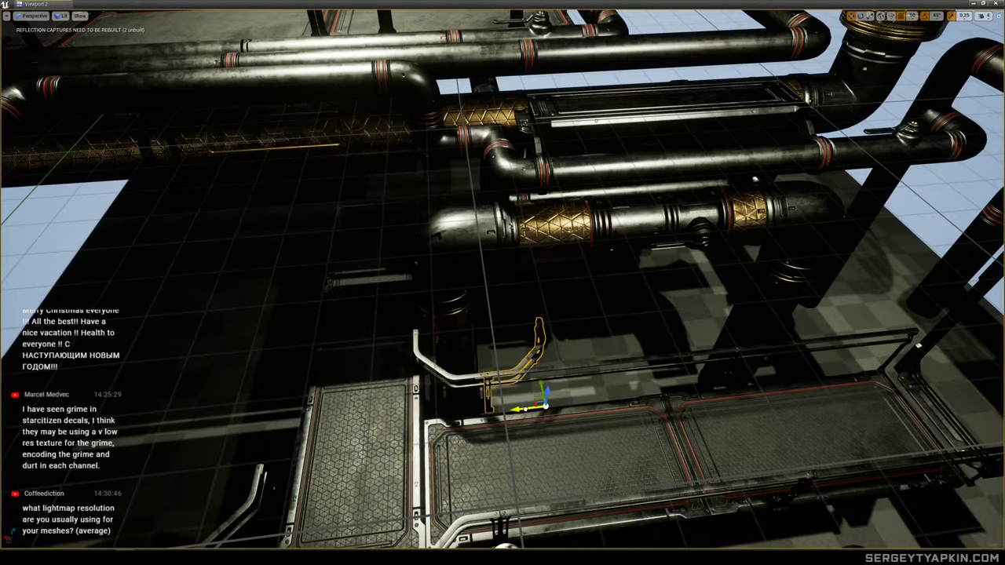
mouse_move(525, 409)
right_down()
mouse_move(540, 412)
mouse_move(540, 403)
right_up()
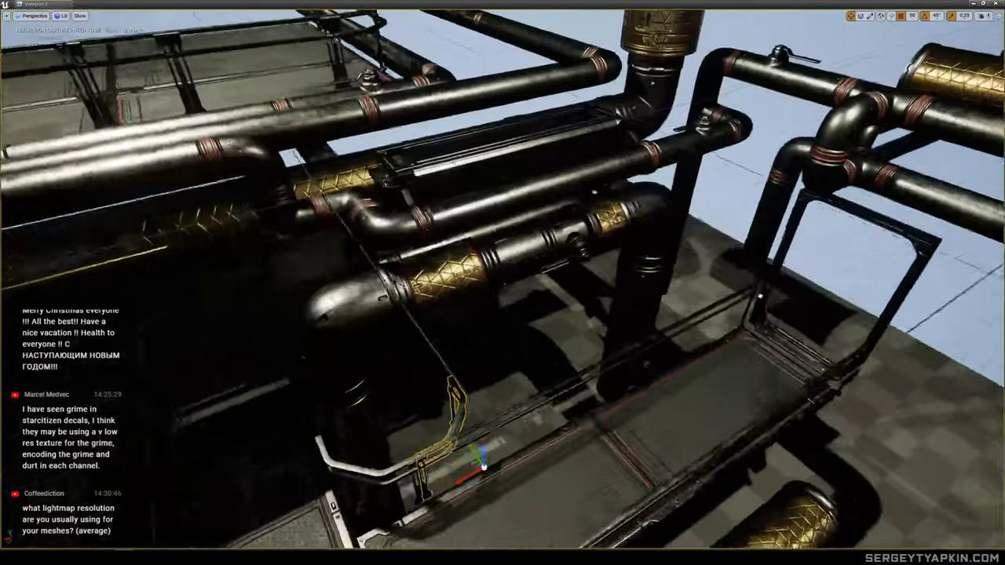
right_drag(594, 318, 595, 318)
key(Delete)
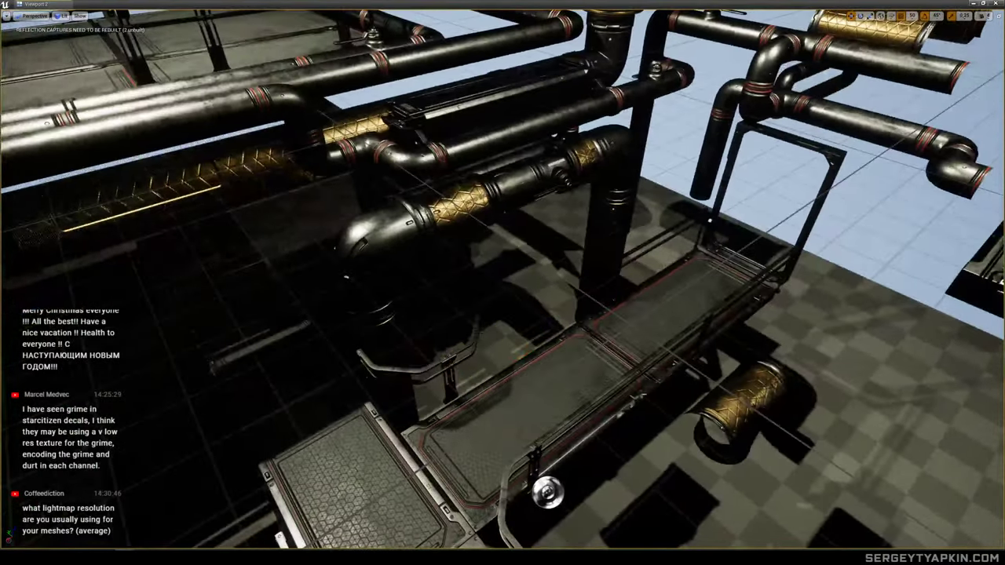
Rotate another angled railing and place it at the opposite end of the gap in the walkway's pipe-side railing.
key(ctrl+z)
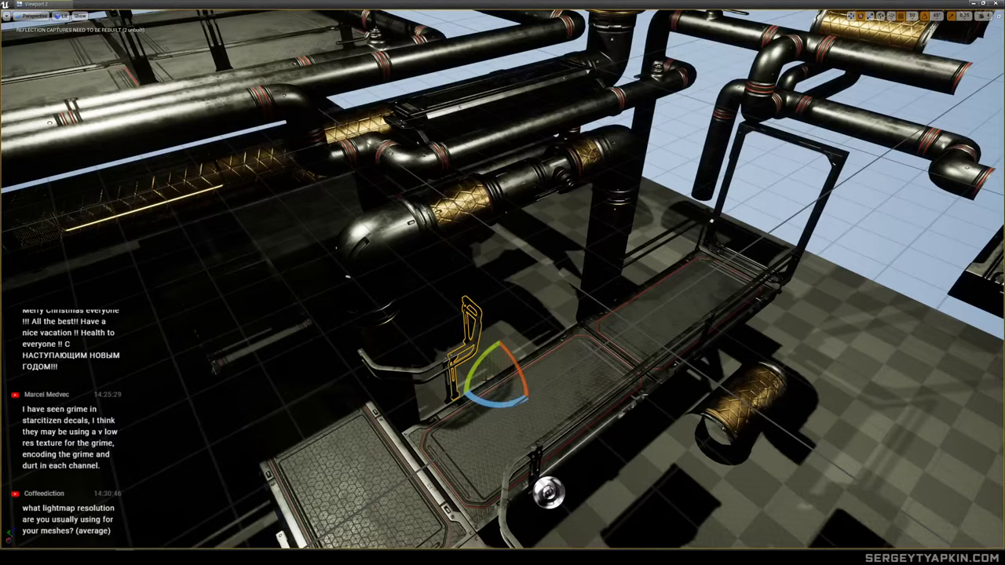
drag(503, 404, 559, 332)
right_drag(559, 332, 559, 332)
Rotate a small floor panel parallel to the low walkway and fit it as a landing between the two angled railings.
click(559, 332)
right_drag(633, 261, 633, 261)
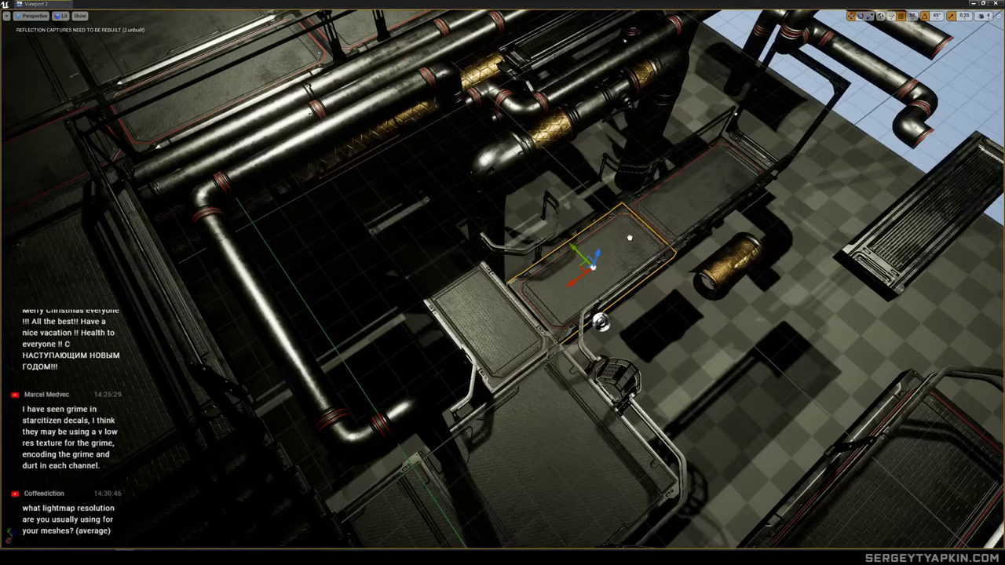
drag(606, 235, 554, 188)
right_drag(554, 188, 548, 180)
key(Delete)
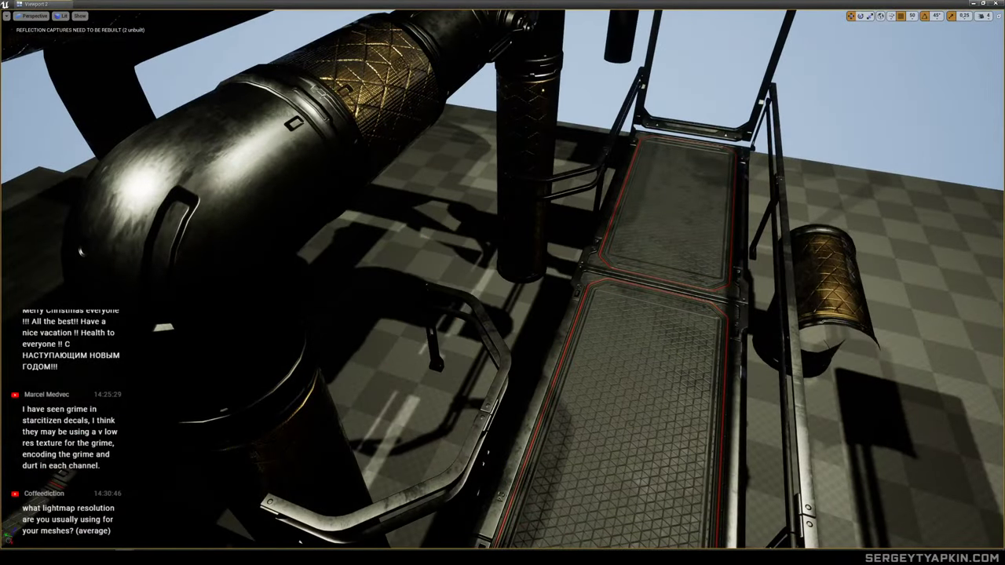
key(ctrl+z)
key(e)
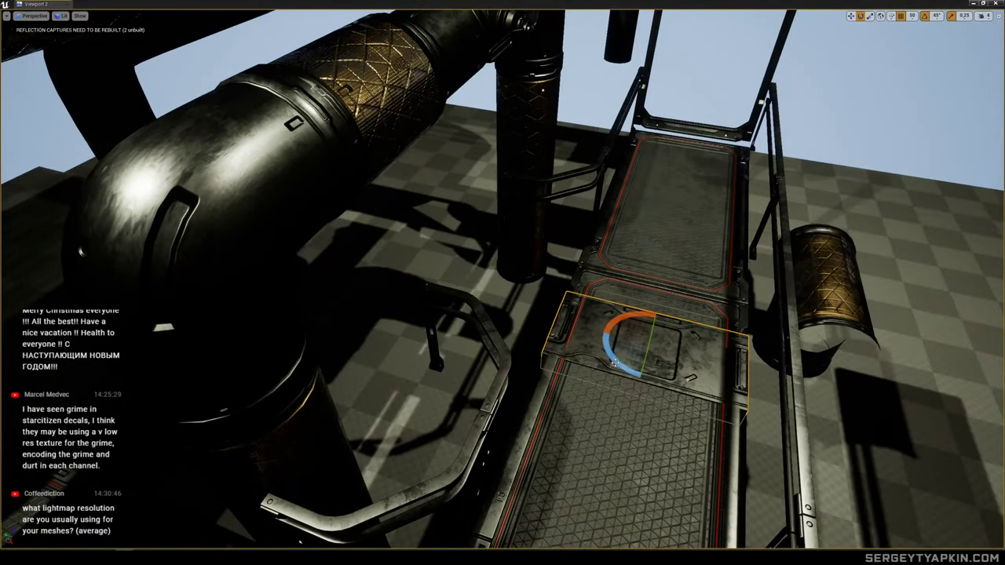
drag(614, 362, 648, 374)
key(w)
drag(622, 338, 486, 299)
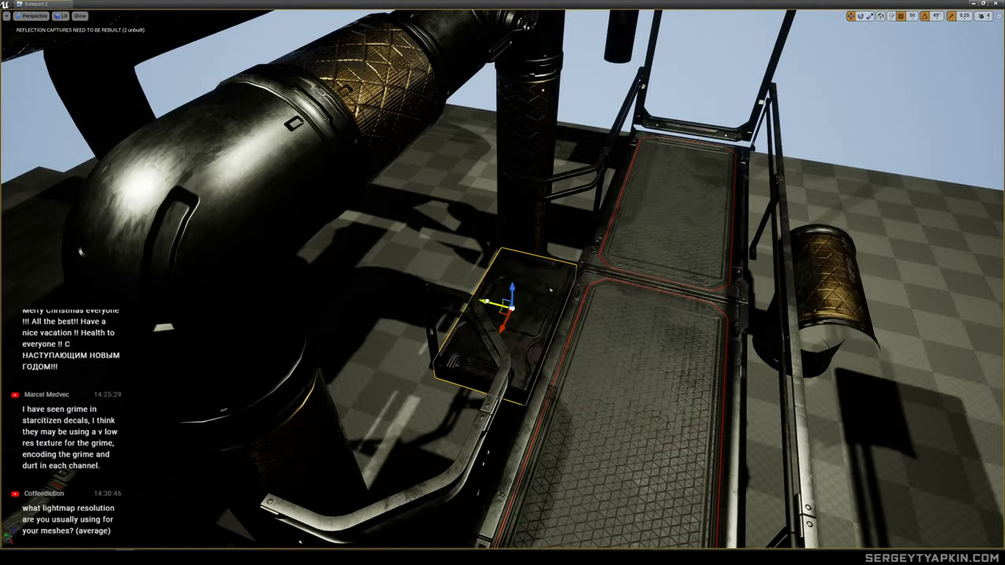
Duplicate the upper staircase, turn the copy away from the low walkway and move it beside the landing panel.
right_drag(487, 300, 354, 259)
scroll(487, 299, down, 8)
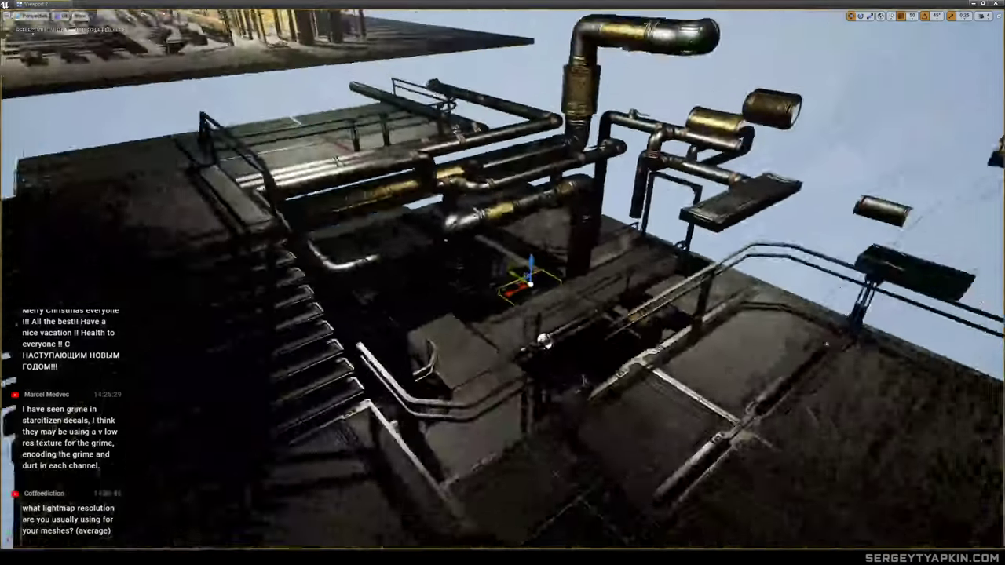
scroll(487, 300, up, 4)
click(293, 366)
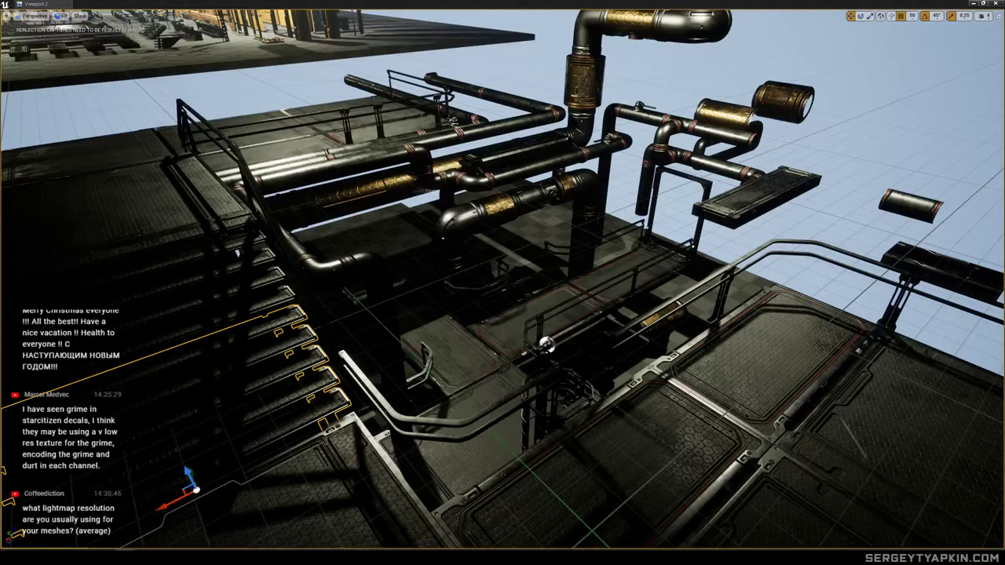
drag(1004, 306, 534, 302)
key(w)
right_drag(535, 302, 542, 289)
key(e)
drag(542, 403, 385, 305)
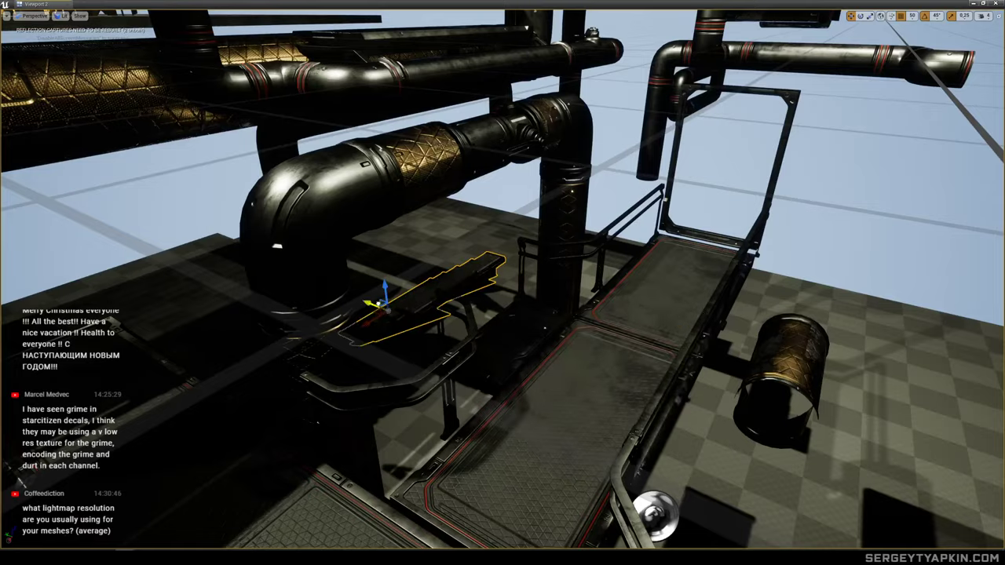
Lower the staircase copy until its top step meets the landing panel.
right_drag(386, 305, 386, 305)
right_drag(555, 225, 555, 225)
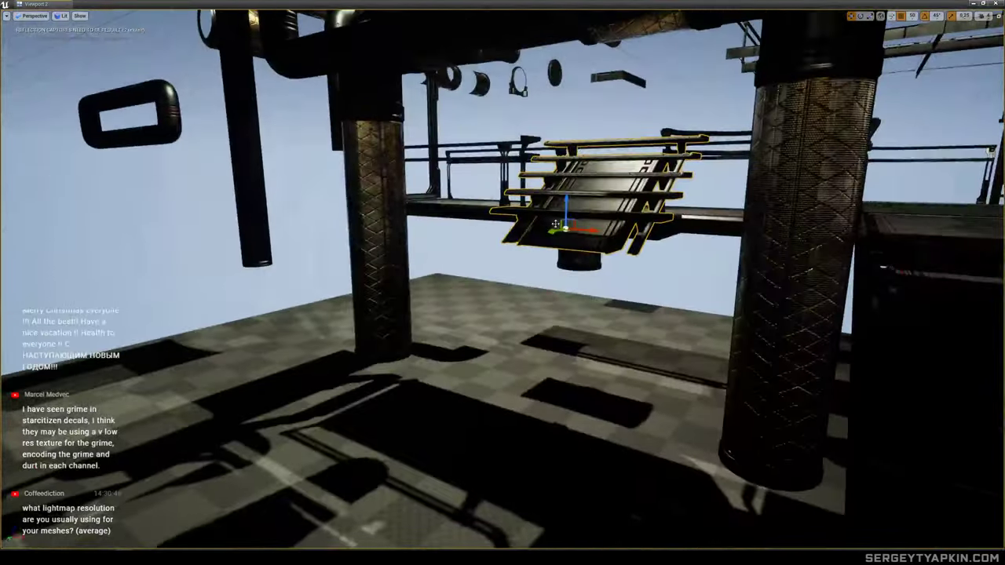
drag(567, 202, 571, 288)
right_drag(567, 290, 566, 290)
right_drag(540, 383, 540, 383)
Duplicate the lowered staircase and align the copy below it to continue the flight down toward the checkered floor.
alt+drag(567, 374, 489, 455)
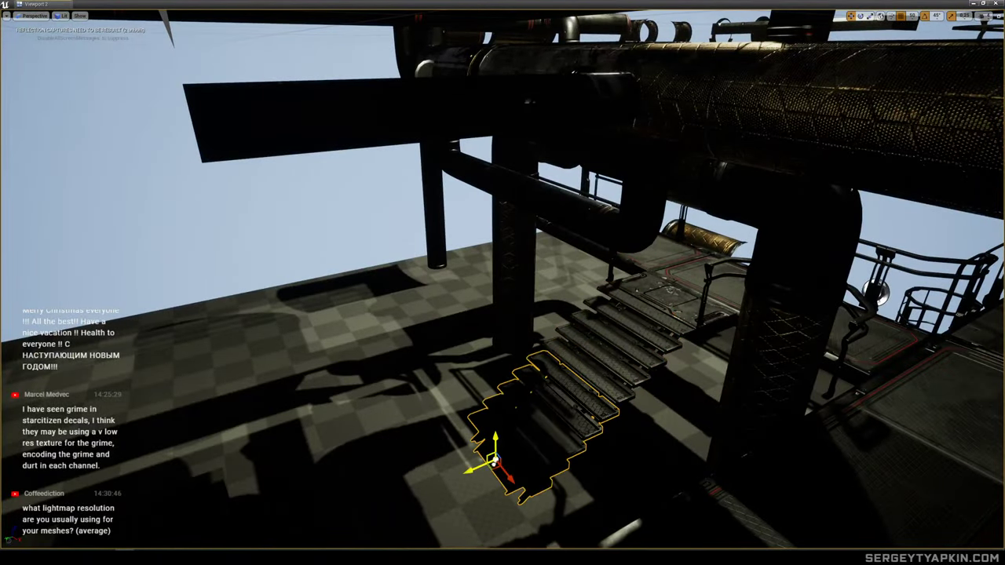
mouse_move(489, 455)
right_down()
mouse_move(471, 447)
mouse_move(485, 443)
right_up()
drag(447, 390, 344, 471)
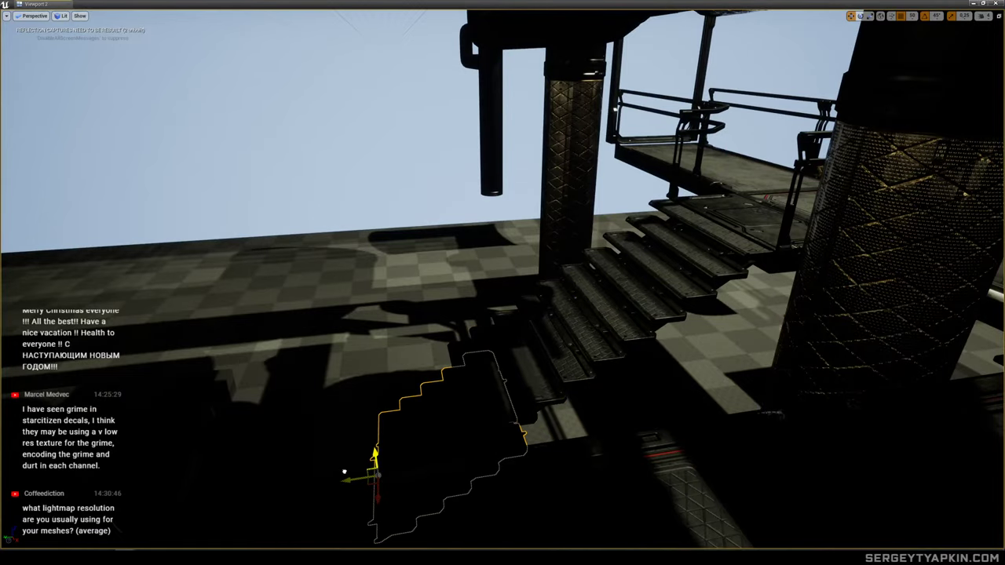
right_drag(344, 471, 402, 459)
drag(631, 424, 661, 424)
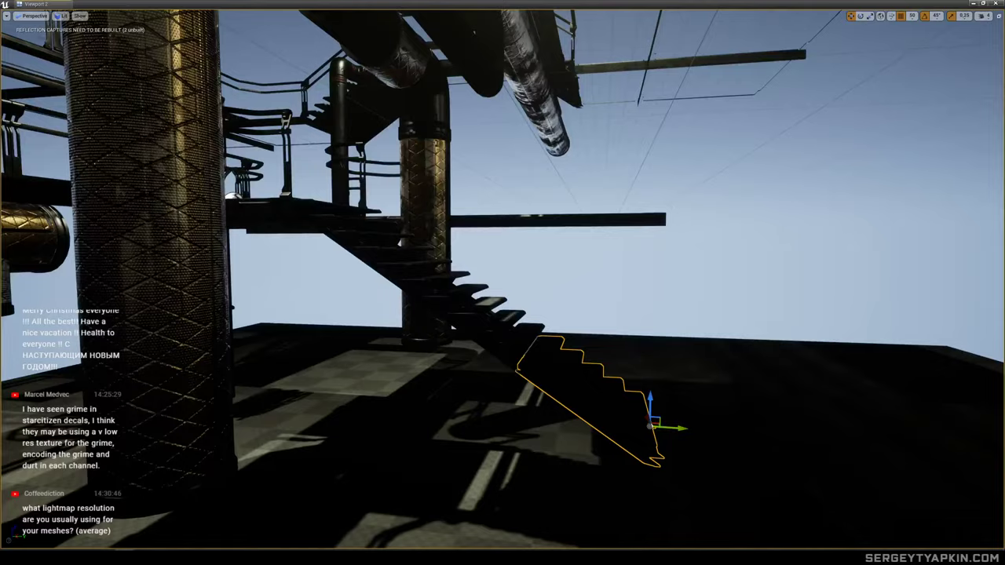
Bring a sloped stair railing to the new staircase and rotate it to follow the direction of the flight.
right_drag(661, 425, 727, 441)
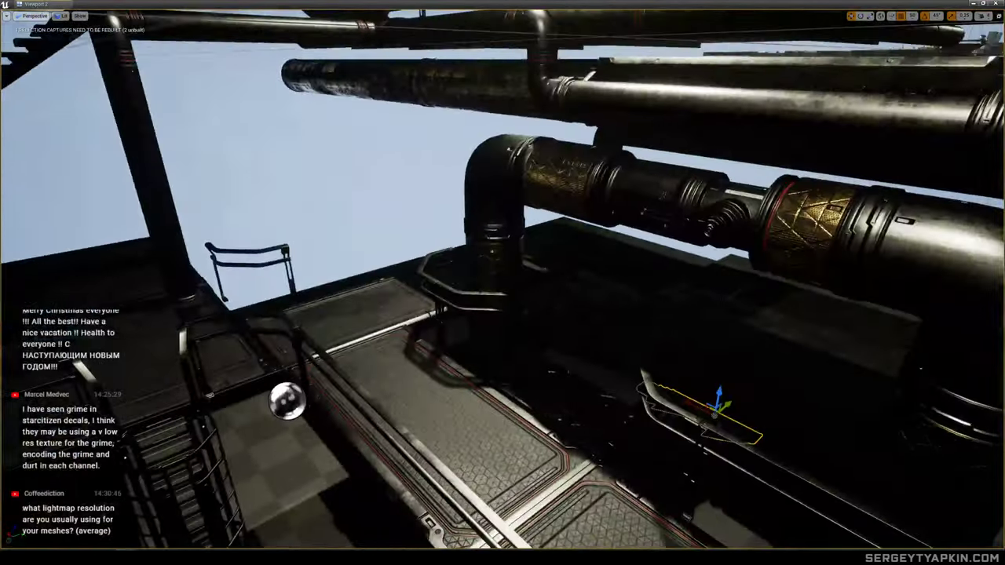
click(655, 393)
right_drag(654, 392, 777, 397)
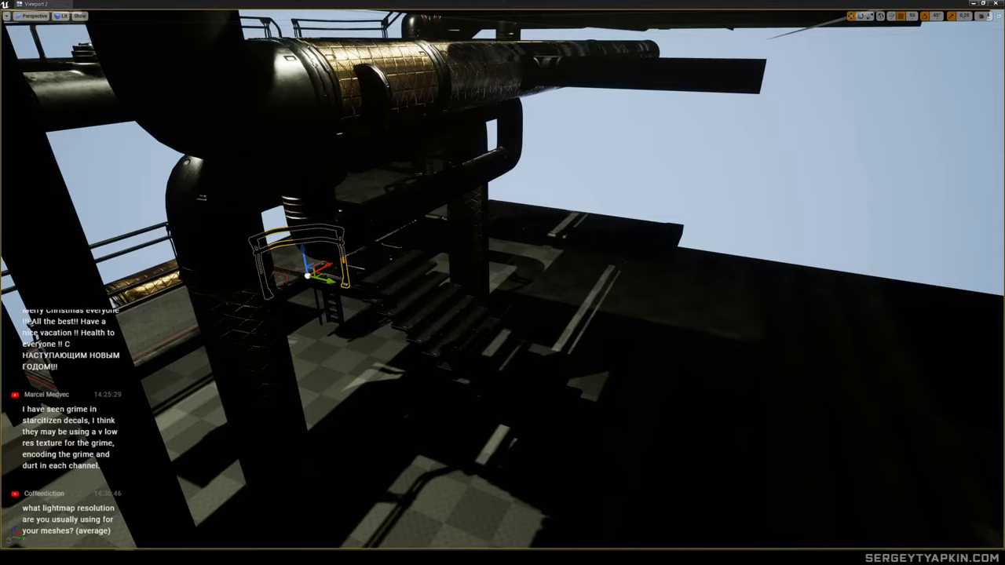
click(477, 335)
right_drag(477, 335, 377, 326)
key(e)
drag(577, 459, 600, 439)
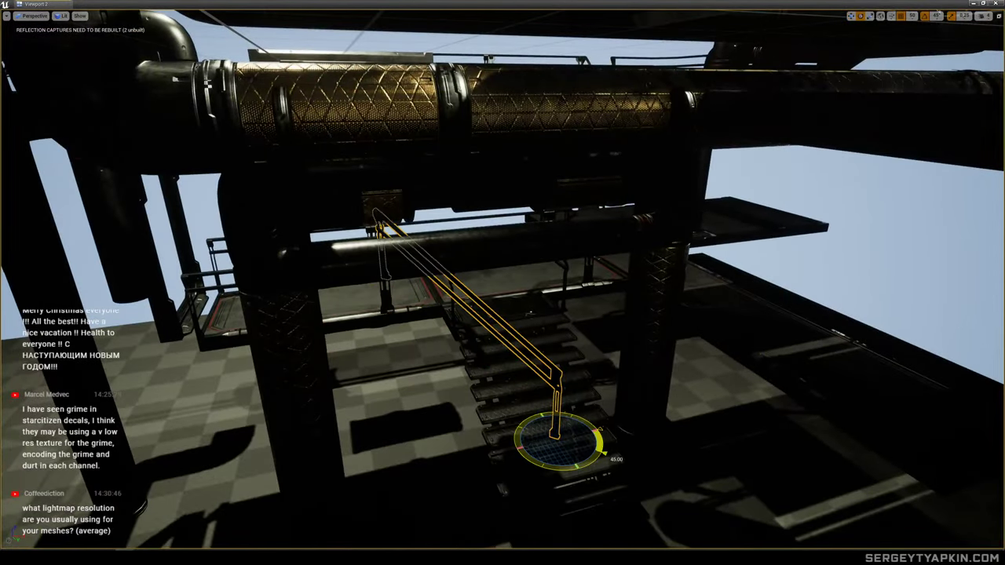
right_drag(600, 440, 567, 398)
key(w)
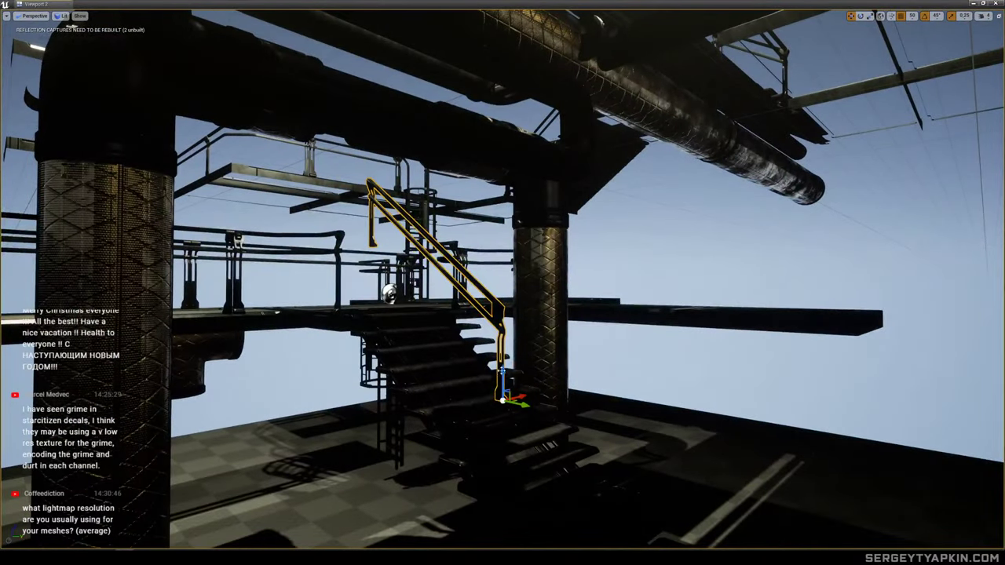
Shift the sloped railing sideways onto the outer edge of the new staircase.
right_drag(520, 454, 498, 457)
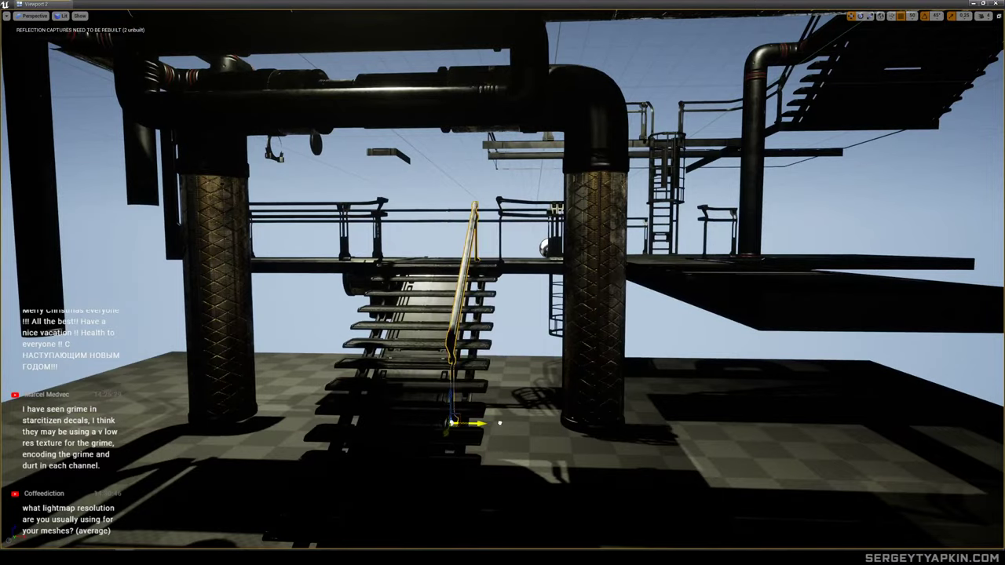
right_drag(534, 394, 503, 399)
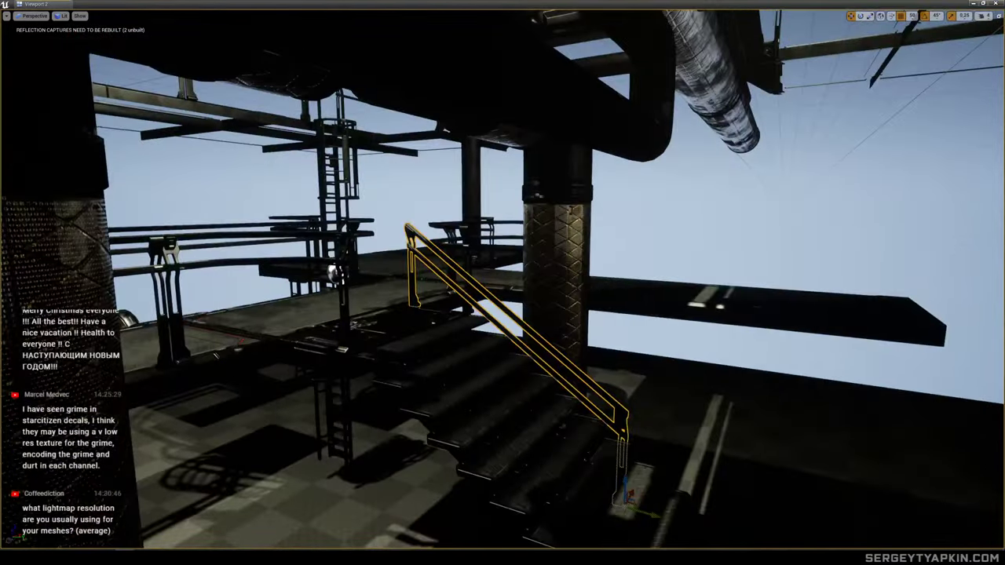
drag(647, 512, 743, 535)
right_drag(745, 538, 667, 430)
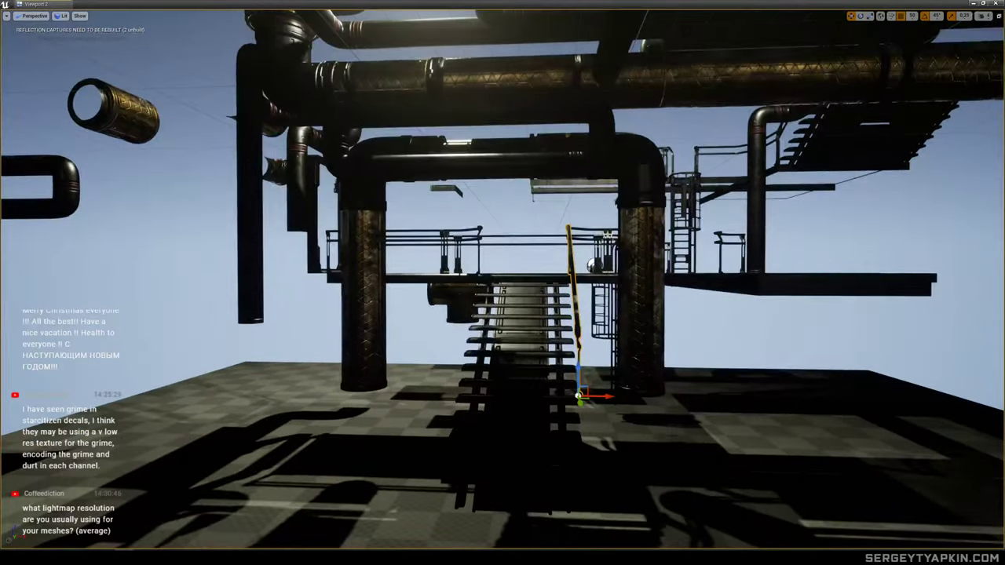
right_drag(493, 380, 612, 384)
ctrl+click(652, 336)
right_drag(651, 338, 914, 325)
right_drag(584, 420, 581, 416)
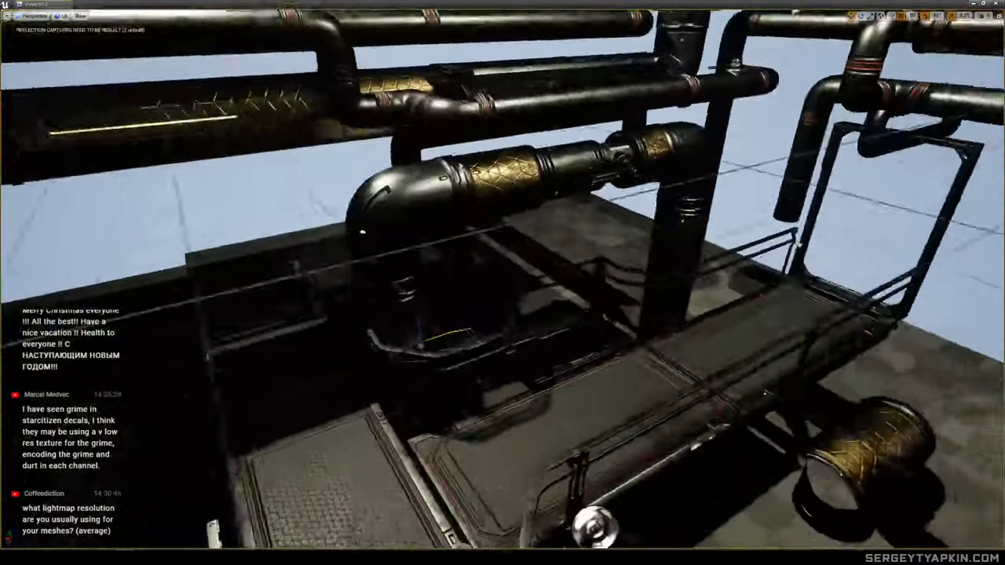
Duplicate the large elbow above the walkway, rotate the copy upside down and lower it to the bottom of the thick vertical pipe.
right_drag(502, 283, 518, 338)
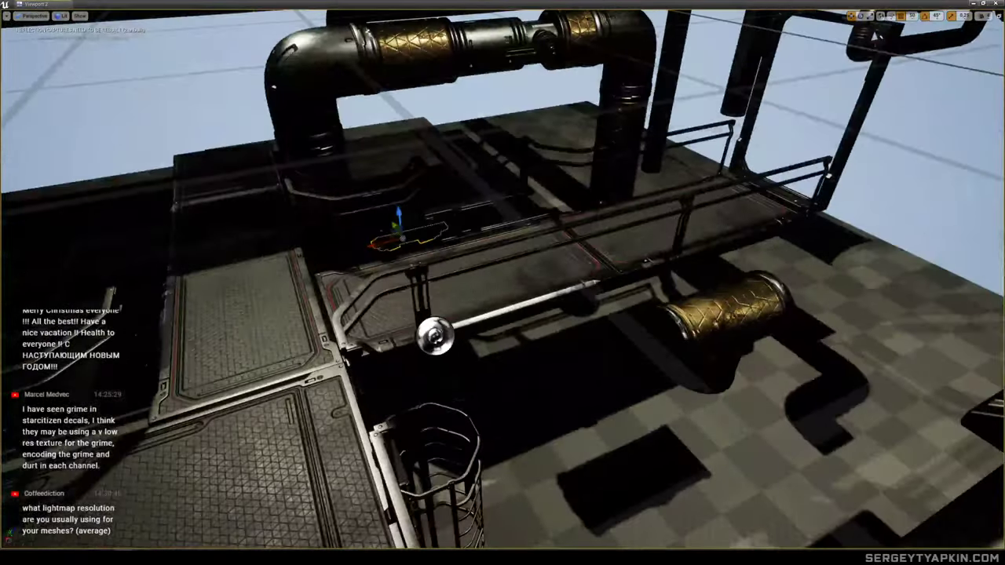
click(730, 308)
right_drag(730, 308, 751, 289)
click(610, 125)
right_drag(609, 126, 600, 145)
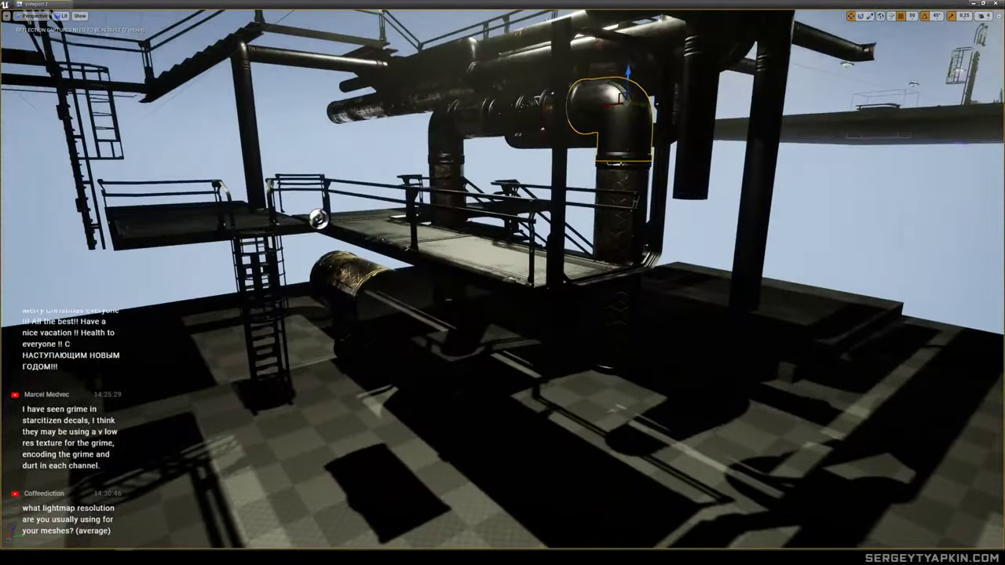
mouse_move(701, 96)
right_down()
mouse_move(761, 97)
mouse_move(701, 96)
right_up()
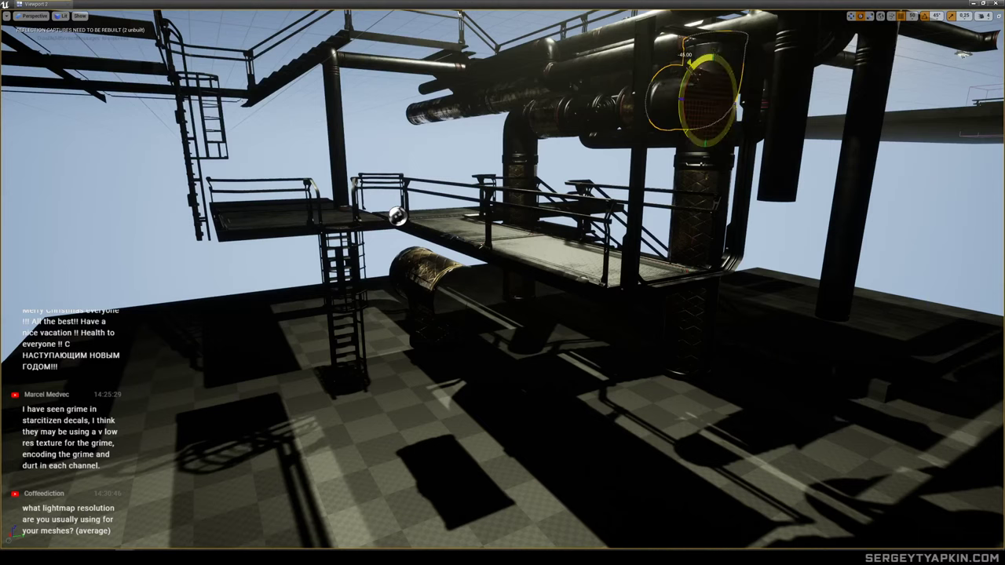
drag(717, 83, 687, 391)
Rotate the gold-patterned T-pipe crosswise and move it to the lower elbow beneath the walkway.
click(425, 271)
key(e)
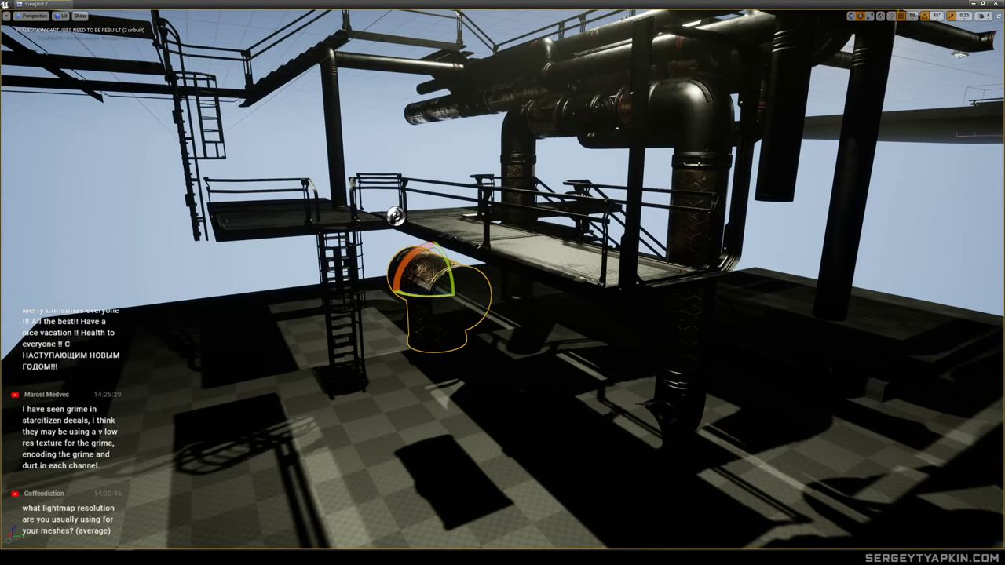
drag(437, 296, 381, 295)
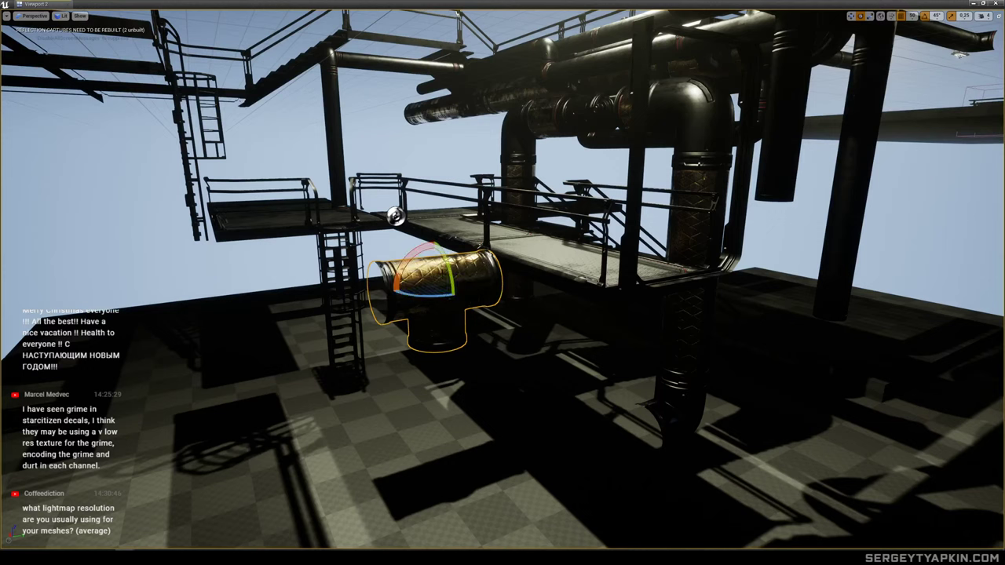
drag(426, 262, 587, 429)
Adjust the height of the straight vertical pipe section beneath the large elbow beside the walkway.
right_drag(586, 429, 926, 455)
right_drag(361, 251, 305, 261)
right_drag(502, 314, 510, 345)
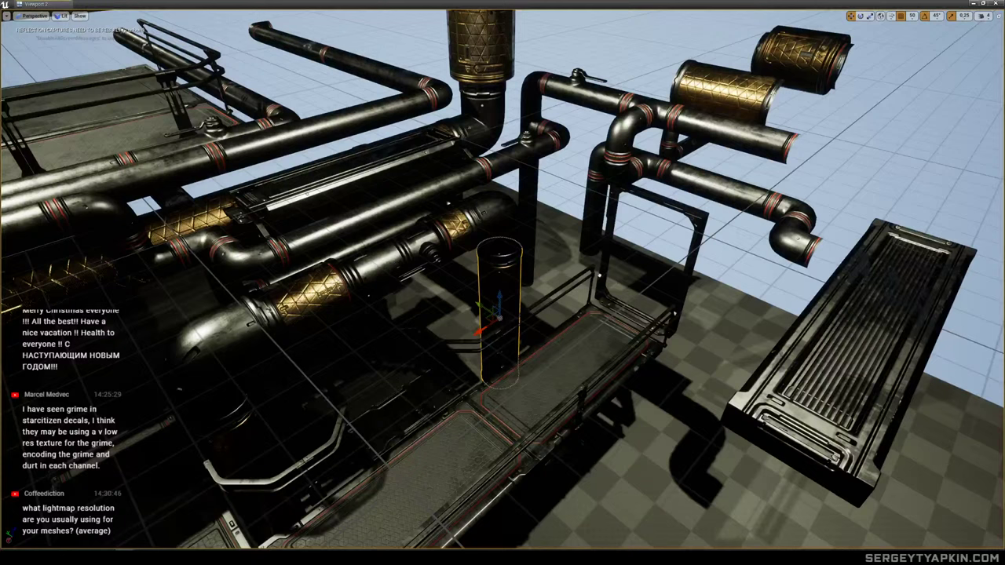
drag(2, 236, 603, 362)
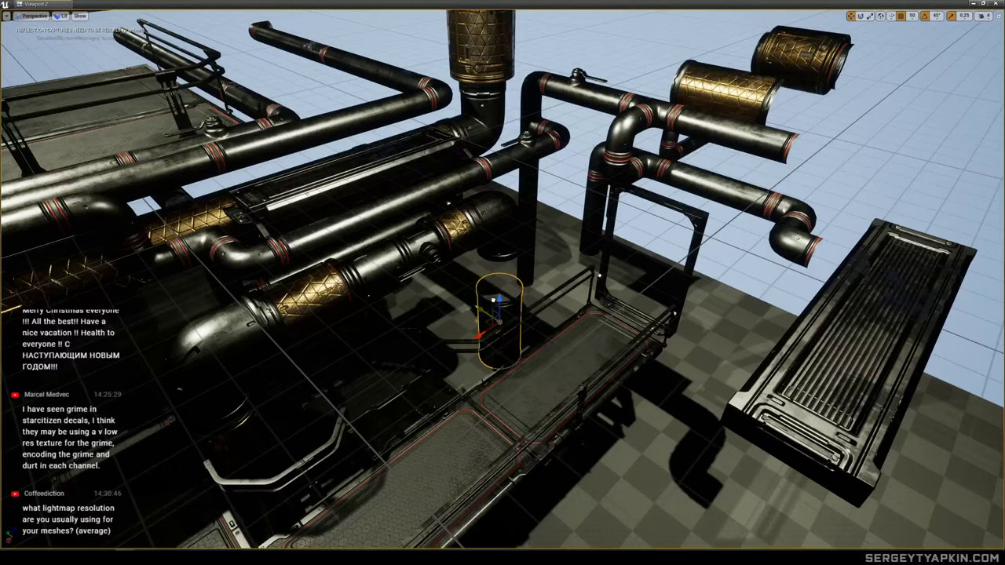
drag(502, 274, 501, 256)
Move the elbow and T-pipe together beneath the walkway, in line with the thick vertical pipe.
right_drag(501, 256, 547, 230)
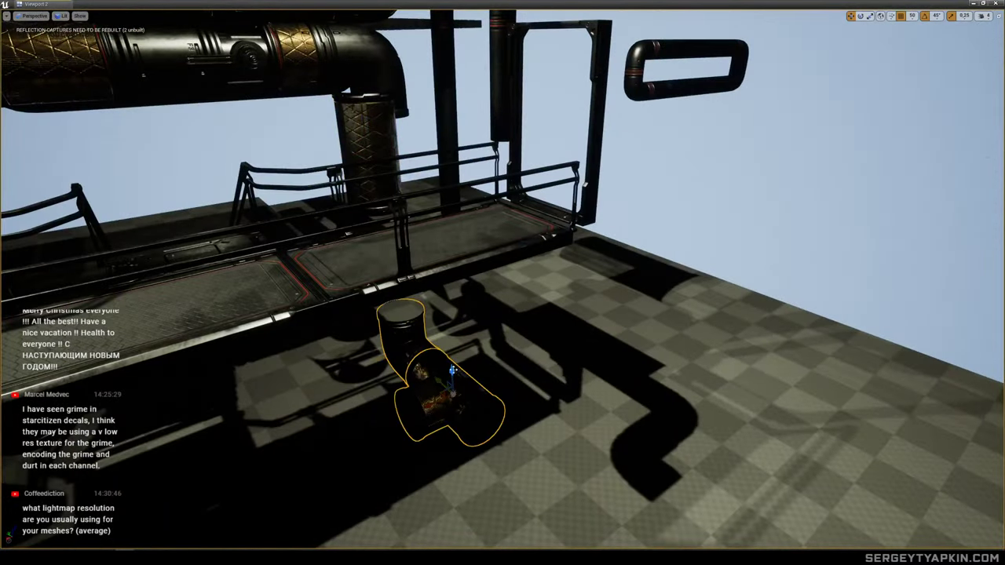
alt+drag(428, 250, 188, 298)
right_drag(889, 195, 947, 172)
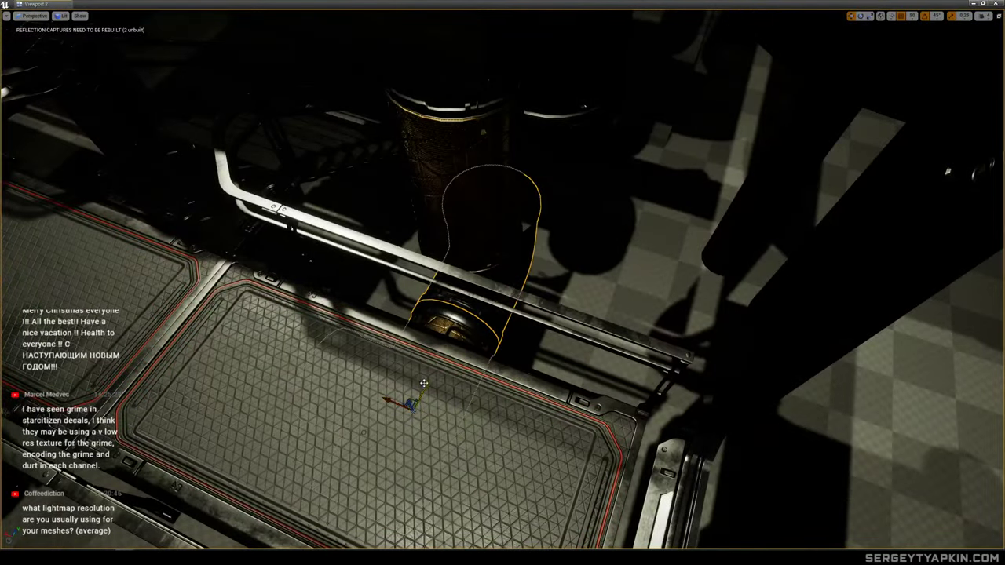
mouse_move(503, 282)
right_down()
mouse_move(440, 236)
mouse_move(494, 196)
mouse_move(597, 212)
mouse_move(479, 330)
mouse_move(491, 334)
mouse_move(455, 306)
mouse_move(459, 269)
mouse_move(565, 289)
mouse_move(491, 271)
mouse_move(534, 282)
mouse_move(508, 267)
right_up()
Raise the long gold-patterned pipe off the floor and slide it under the walkway, in line with the T-pipe.
mouse_move(309, 219)
right_down()
mouse_move(334, 250)
mouse_move(306, 222)
right_up()
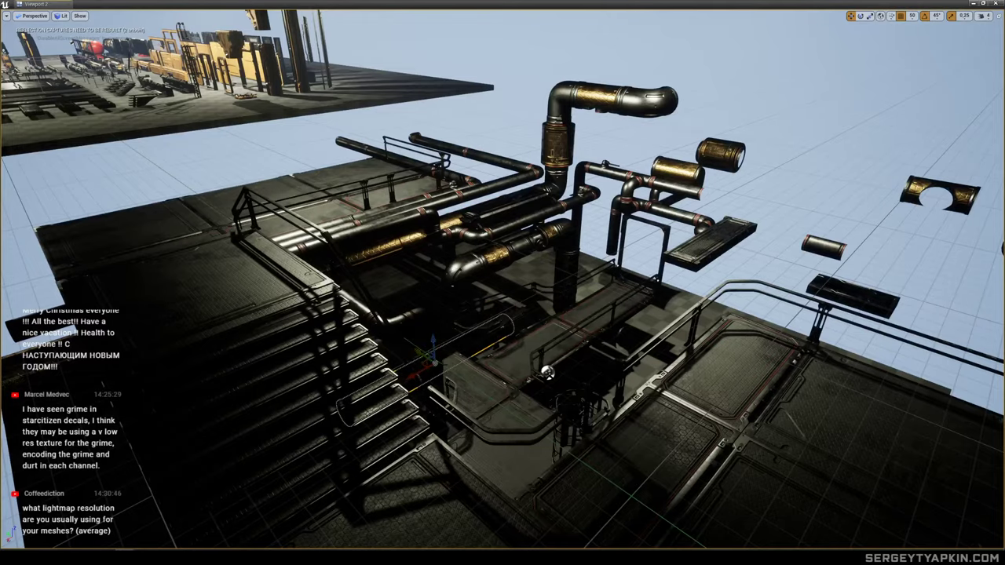
right_drag(502, 283, 475, 244)
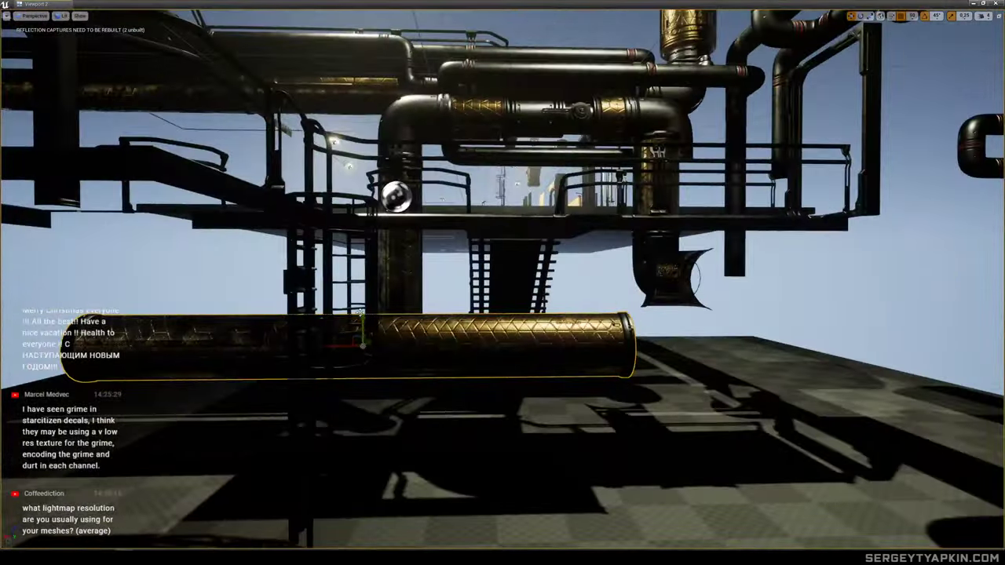
drag(362, 322, 362, 254)
right_drag(362, 254, 394, 284)
drag(332, 340, 358, 345)
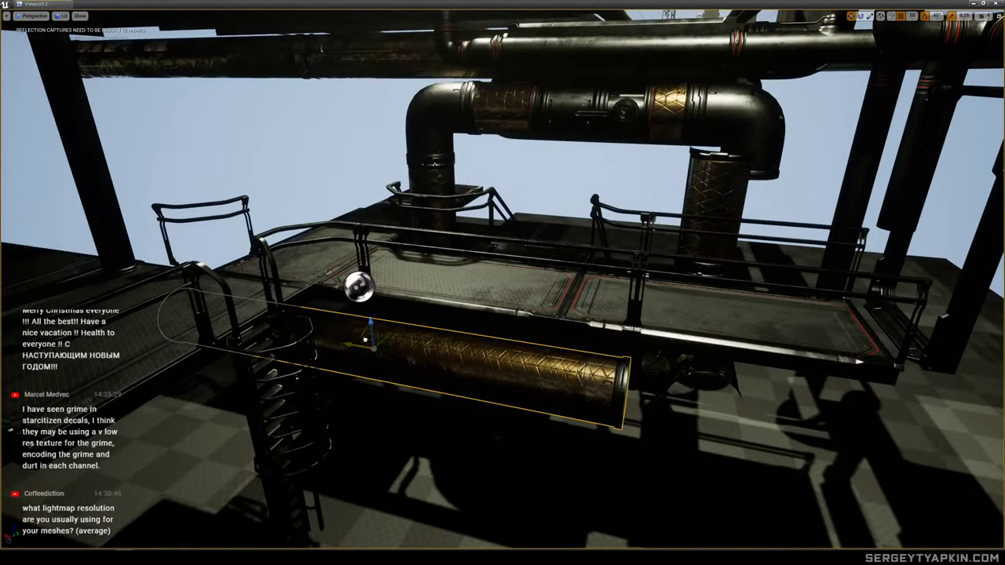
mouse_move(358, 346)
right_down()
mouse_move(420, 344)
mouse_move(373, 349)
right_up()
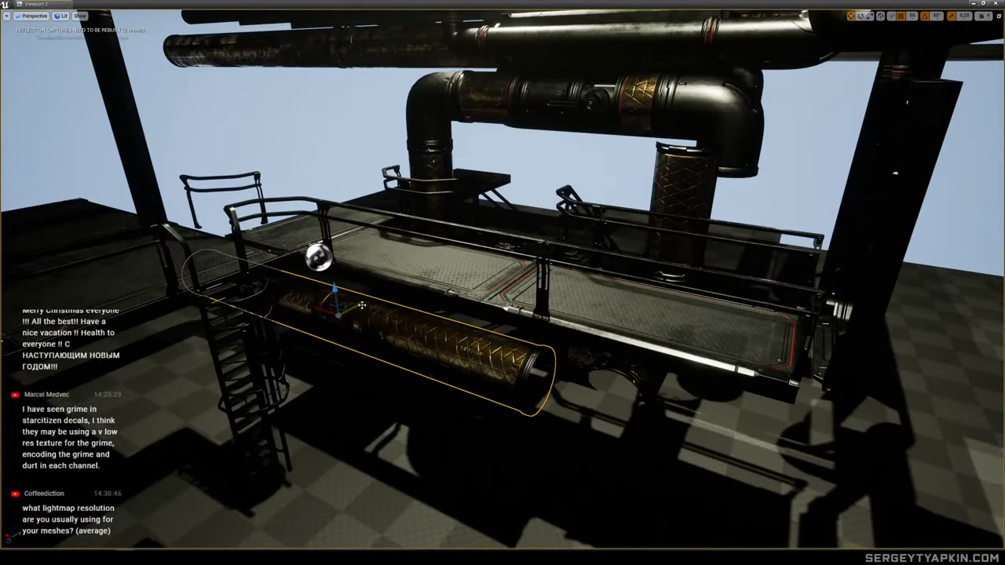
drag(362, 306, 396, 285)
right_drag(397, 284, 455, 311)
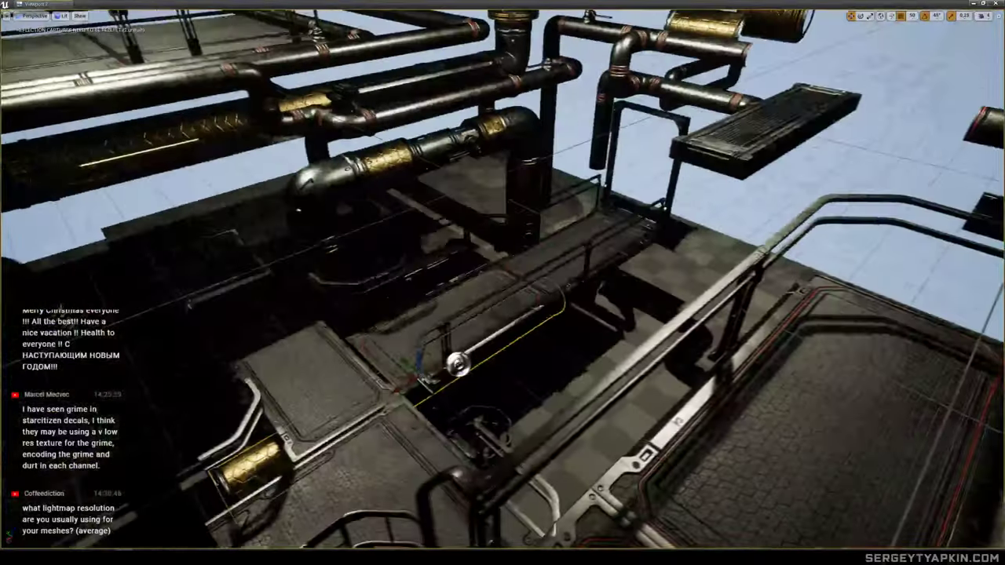
Extend the long horizontal pipe run past the landing on the side away from the walkway.
mouse_move(318, 307)
right_down()
mouse_move(294, 297)
mouse_move(314, 294)
right_up()
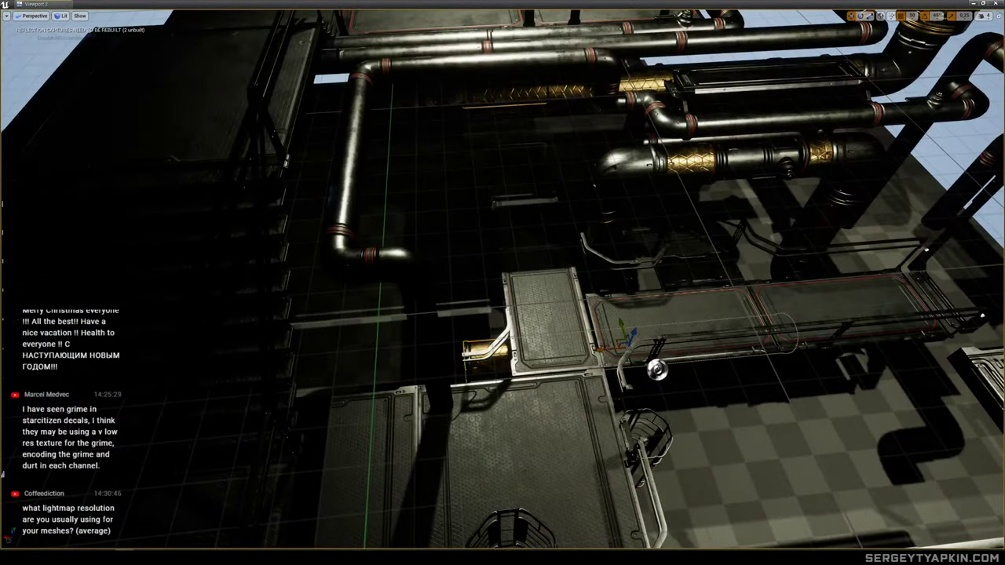
drag(449, 340, 237, 330)
right_drag(263, 330, 246, 321)
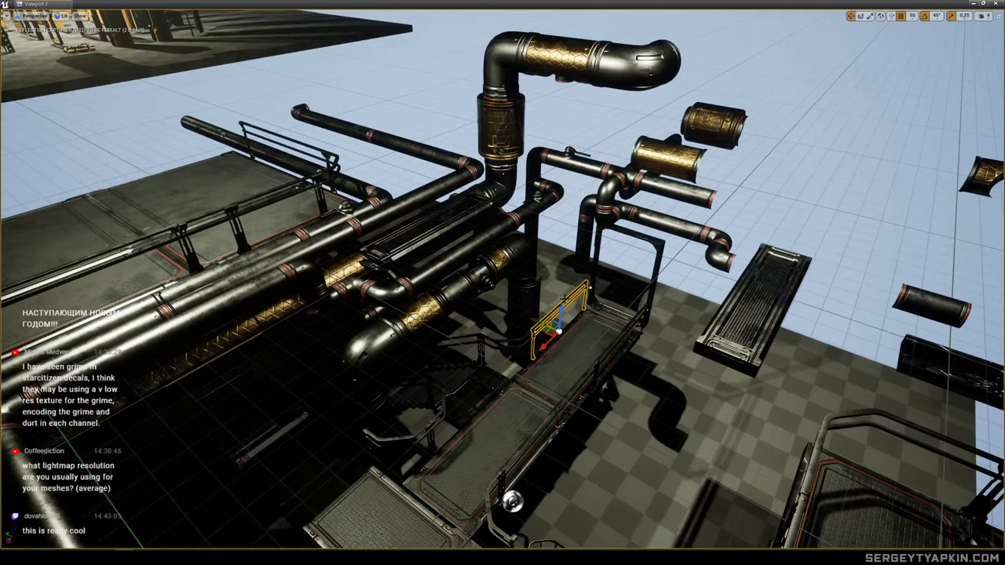
Duplicate the short railing at the walkway's far end, rotate the copy crosswise and place it on the open edge of the landing.
right_drag(246, 321, 241, 325)
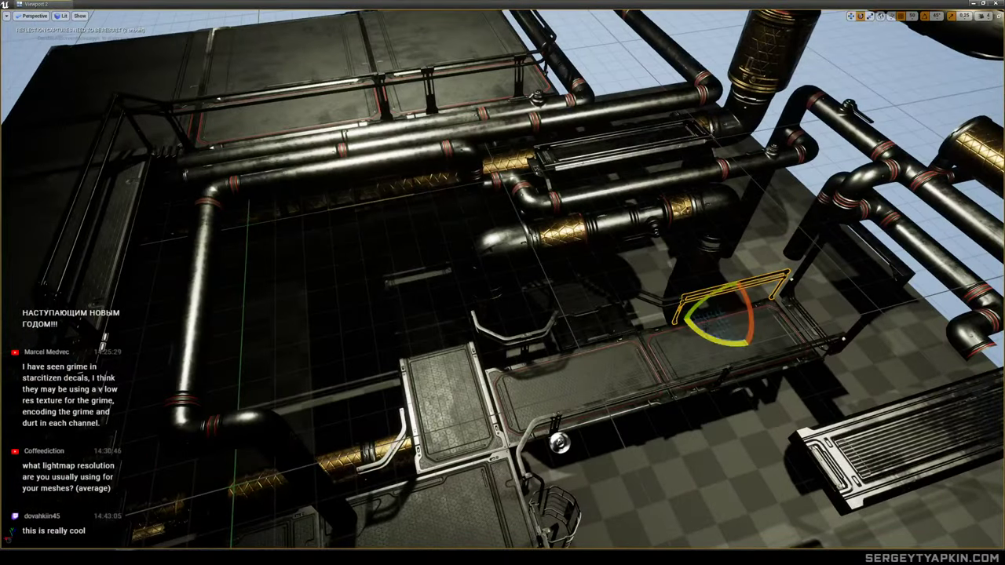
alt+drag(708, 338, 754, 342)
key(w)
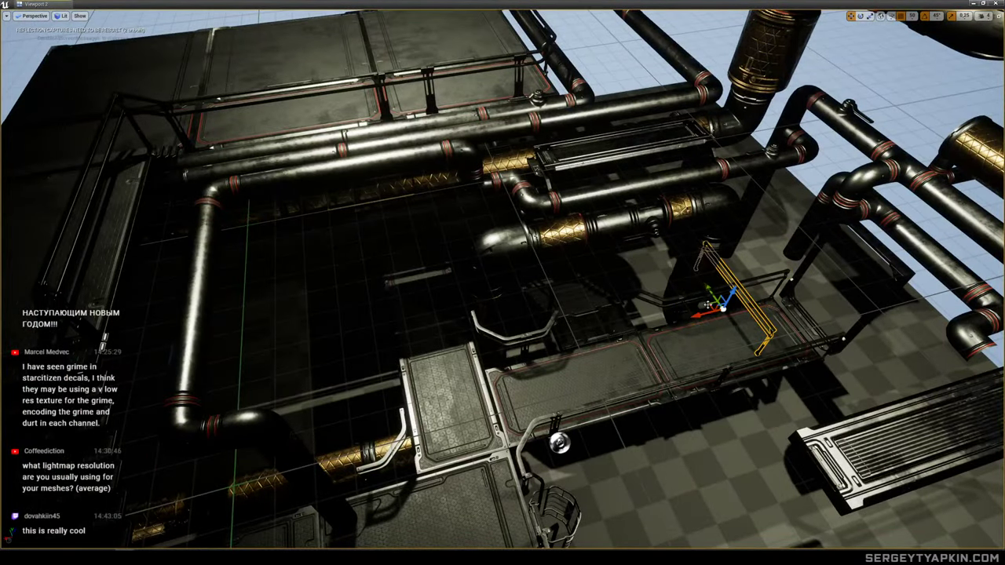
drag(707, 304, 368, 355)
right_drag(374, 367, 373, 365)
click(619, 377)
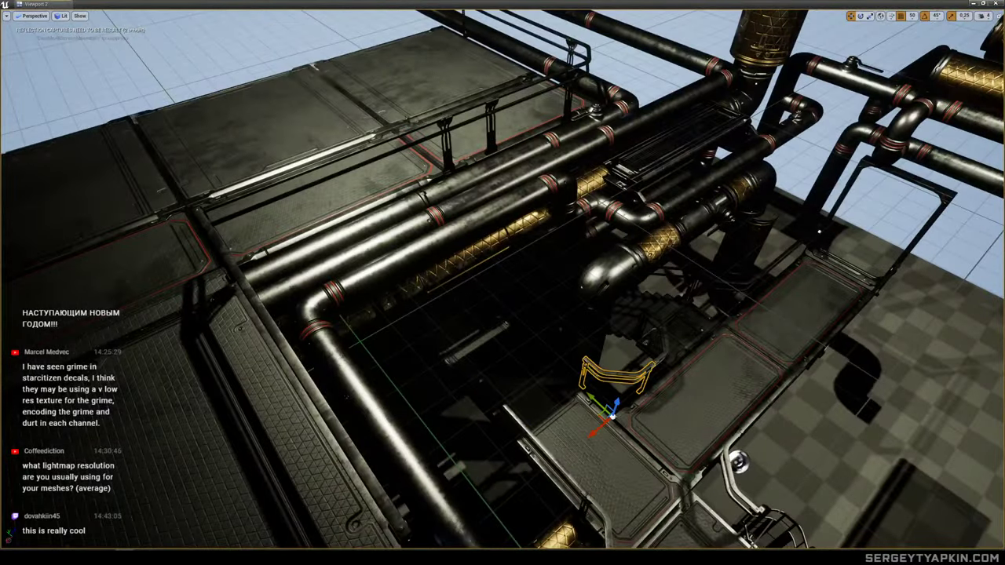
click(515, 419)
right_drag(515, 419, 555, 409)
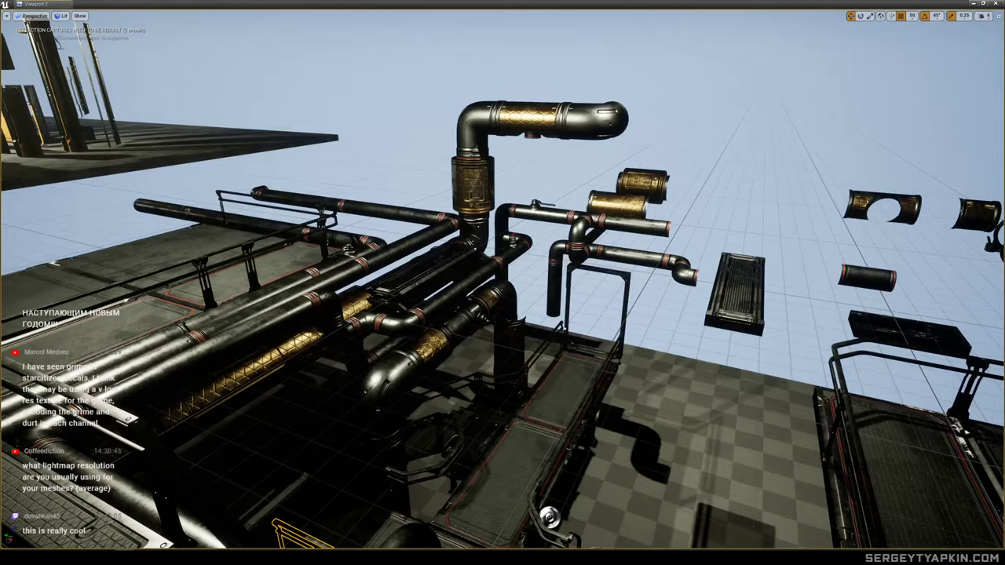
Bring a dark panelled wall from the mesh collection to the pipe assembly and lower it behind the pipes near the walkway's end.
right_drag(186, 210, 192, 246)
right_drag(354, 358, 760, 56)
right_drag(503, 282, 542, 301)
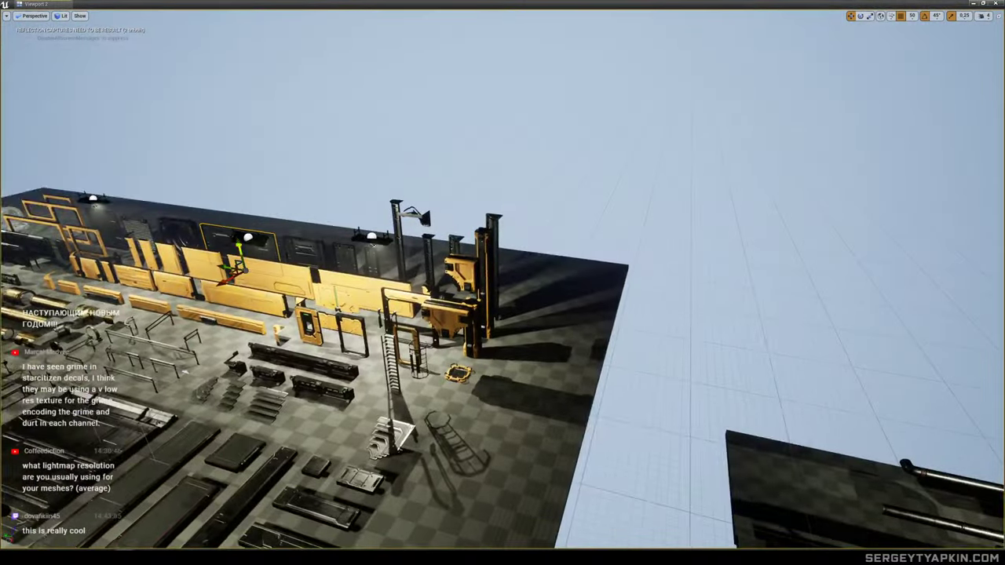
right_drag(454, 336, 541, 320)
key(f)
right_drag(338, 353, 336, 328)
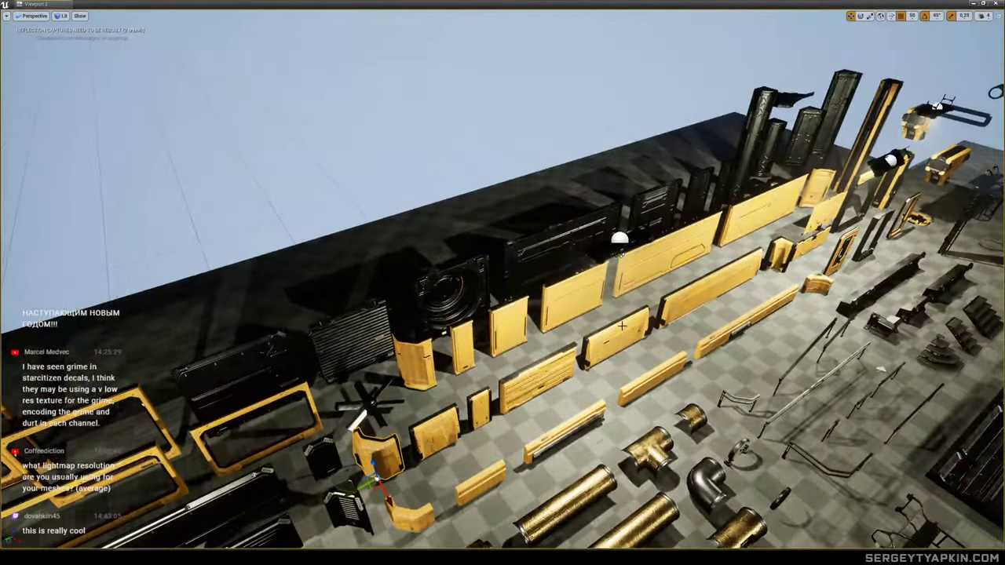
right_drag(621, 325, 620, 326)
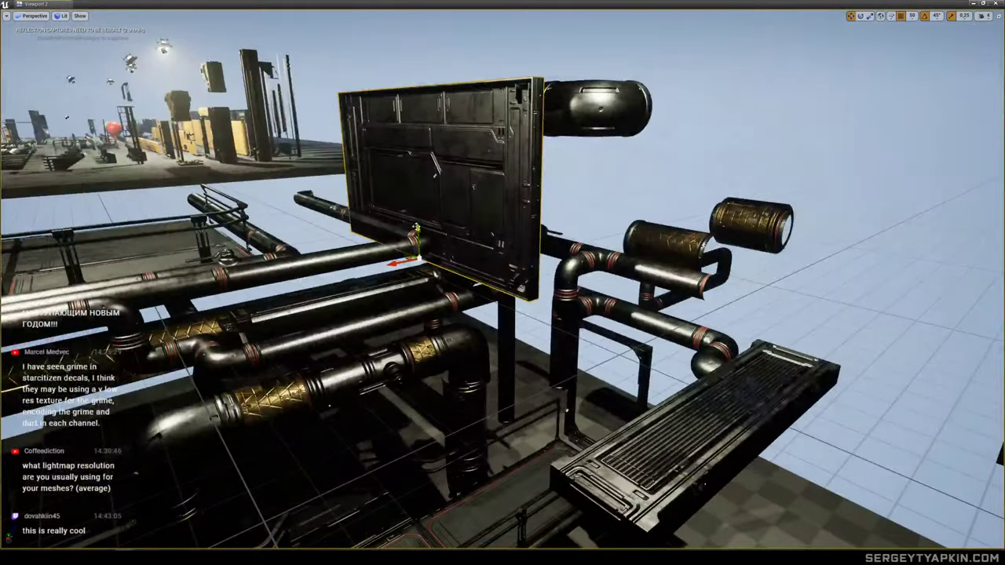
drag(417, 227, 422, 324)
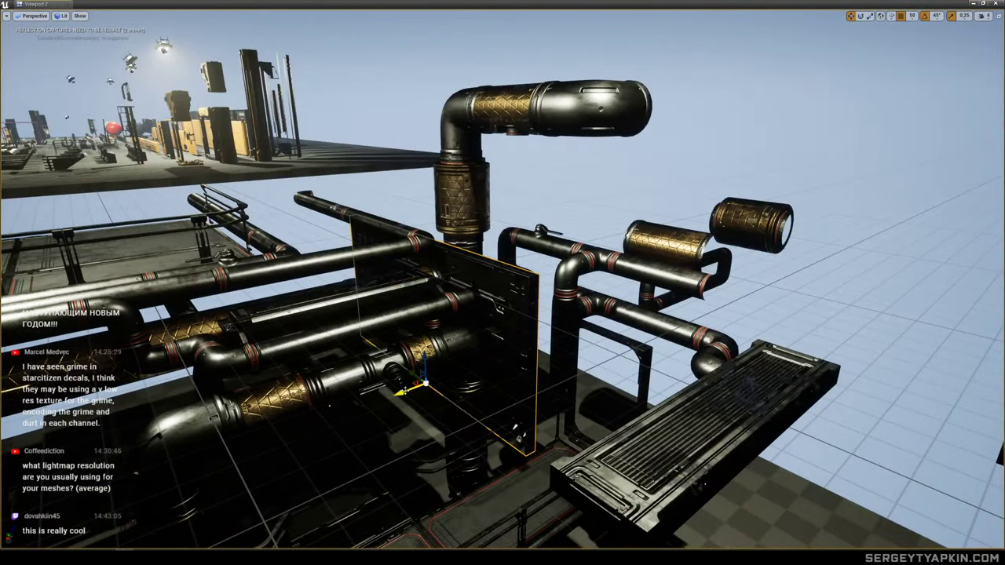
Set the dark wall panel behind the vertical pipes at the walkway's end and stack a copy above it.
right_drag(445, 375, 445, 375)
right_drag(620, 327, 620, 327)
right_drag(460, 335, 459, 335)
right_drag(431, 388, 431, 388)
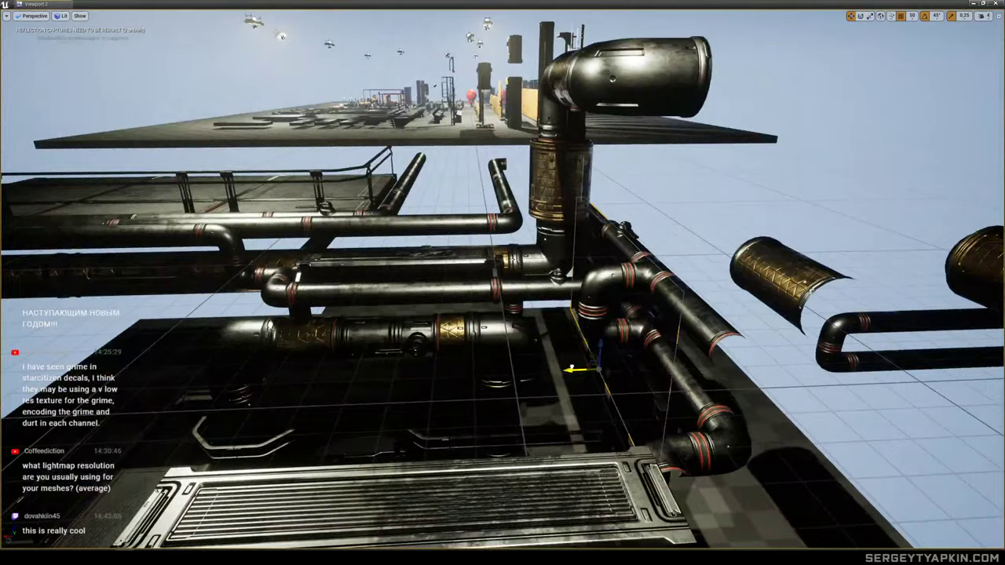
right_drag(571, 372, 571, 375)
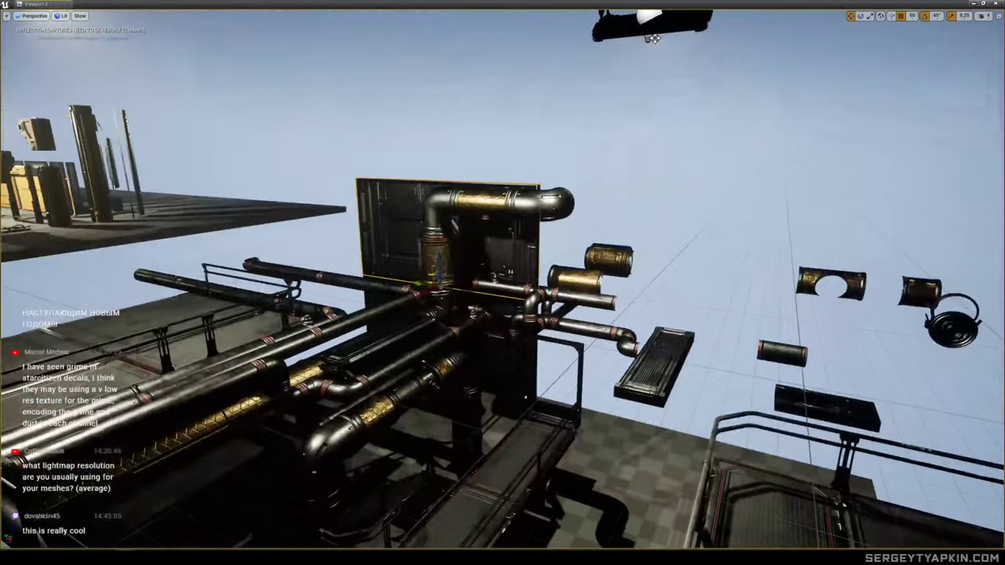
right_drag(488, 374, 488, 374)
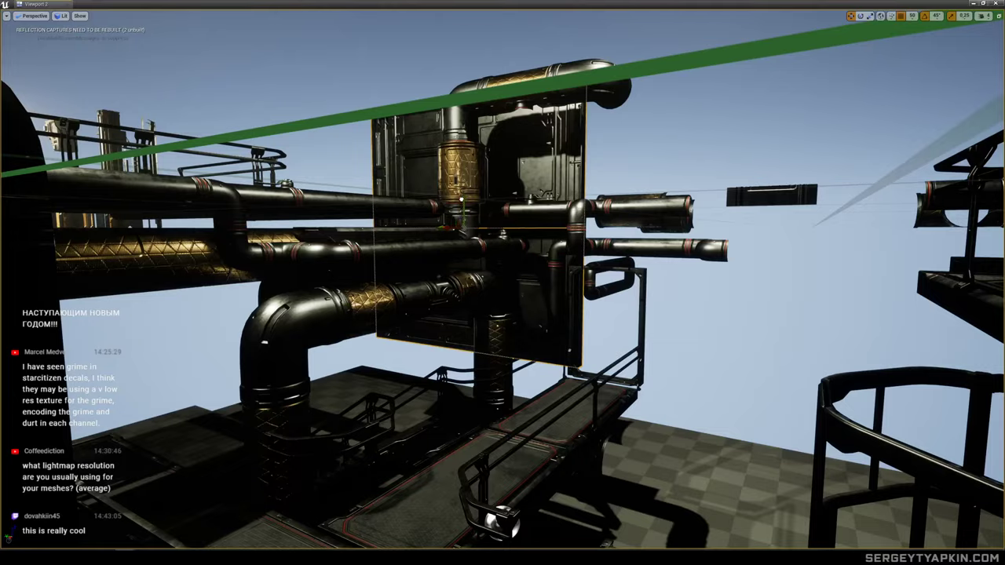
right_drag(449, 388, 449, 389)
right_drag(554, 184, 554, 184)
right_drag(550, 242, 550, 242)
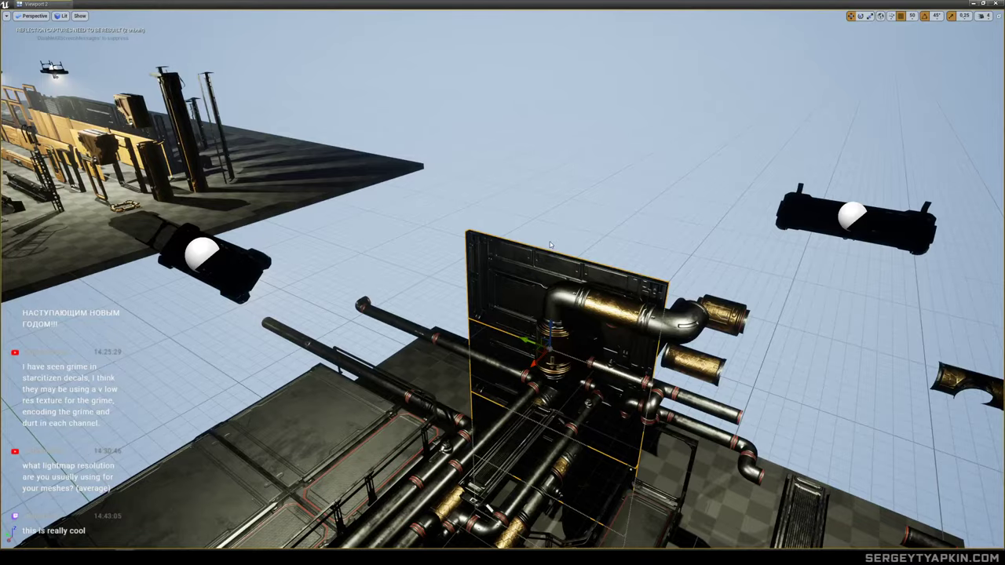
right_drag(532, 225, 544, 303)
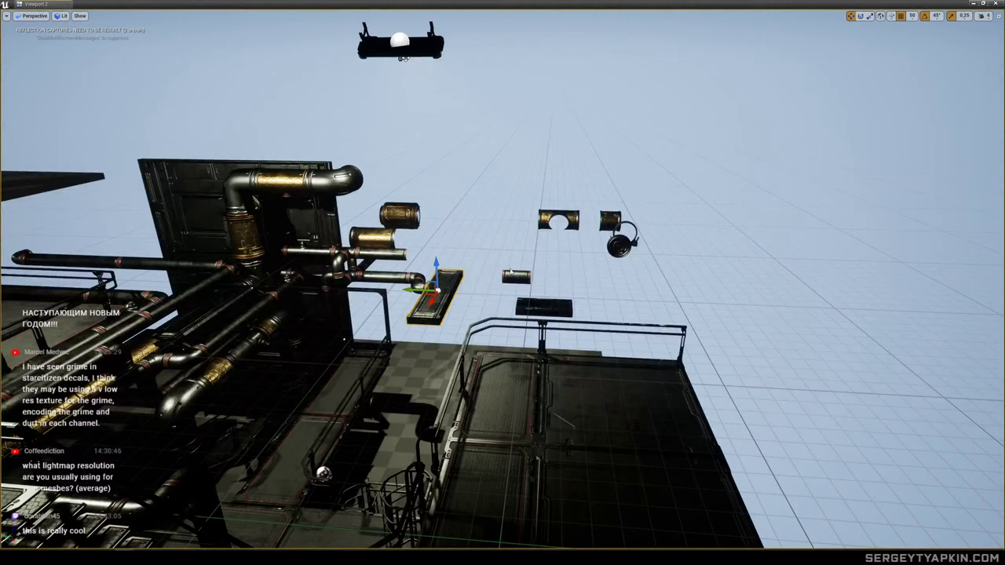
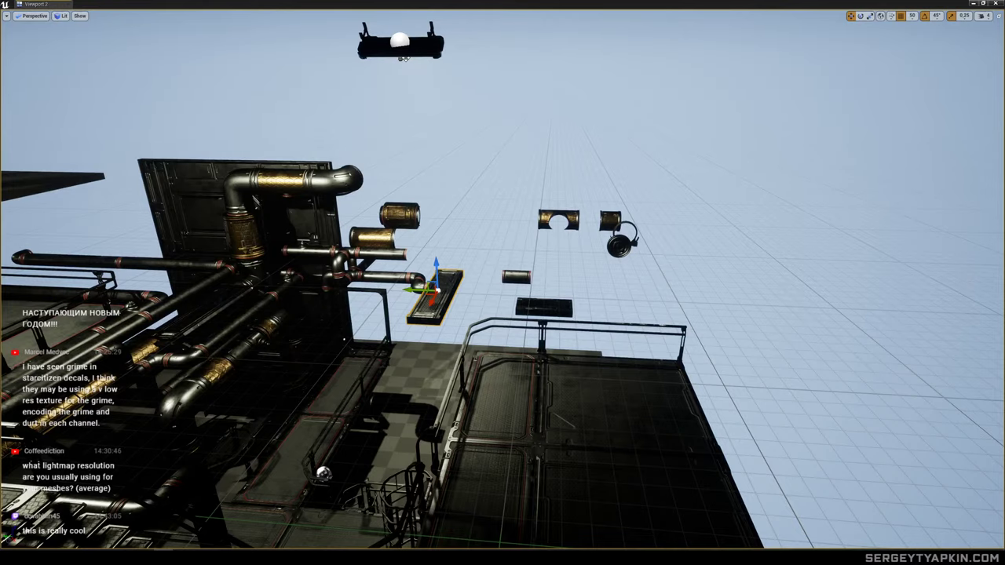
Bring a curved yellow corner panel and a long wall panel from the mesh collection over to the assembly.
right_drag(484, 264, 542, 275)
key(w)
key(e)
key(w)
right_drag(479, 349, 565, 310)
click(490, 306)
key(s)
click(379, 324)
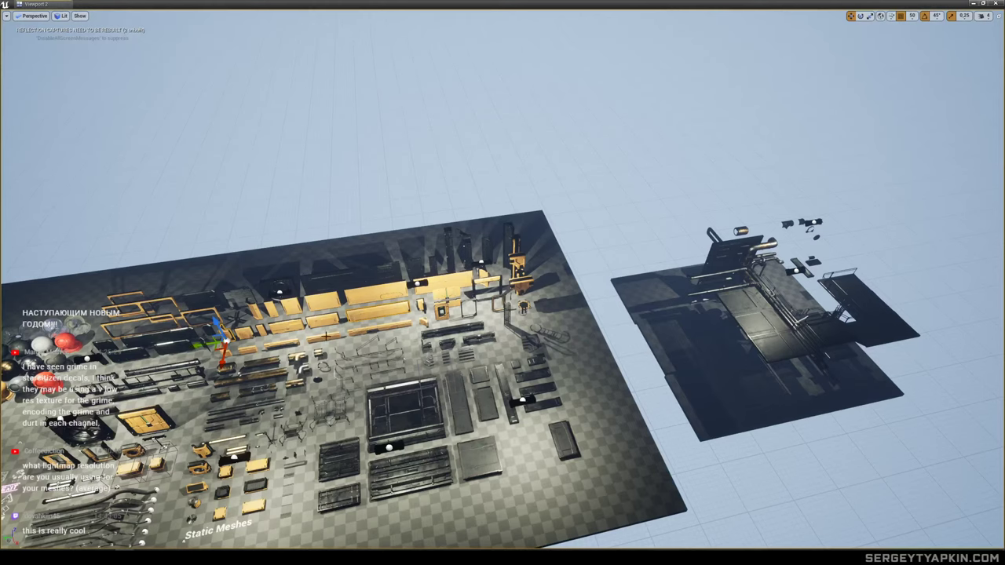
drag(266, 350, 794, 311)
key(f)
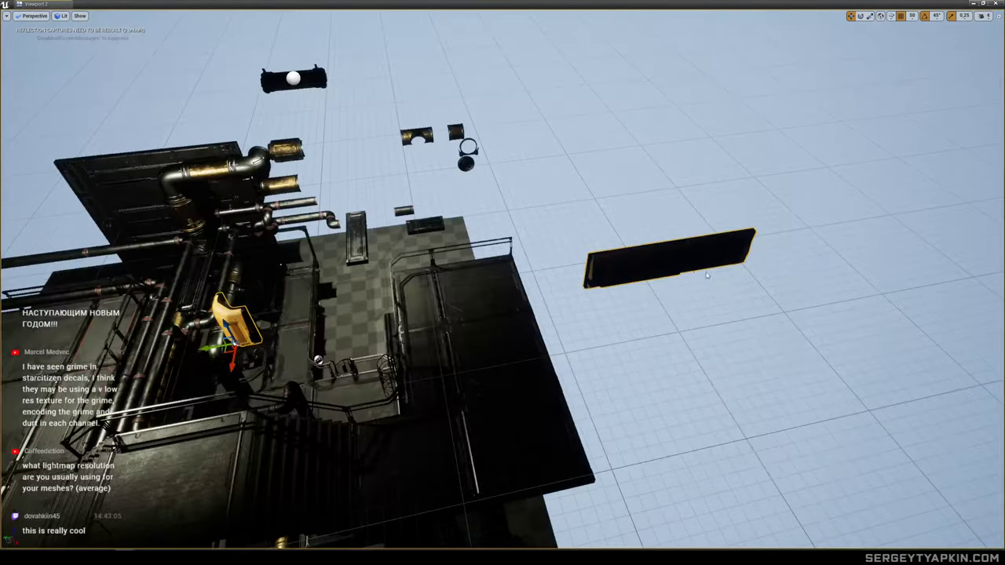
Move the long yellow wall panel up against the curved yellow corner panel.
click(665, 261)
drag(643, 274, 326, 283)
right_drag(325, 284, 346, 304)
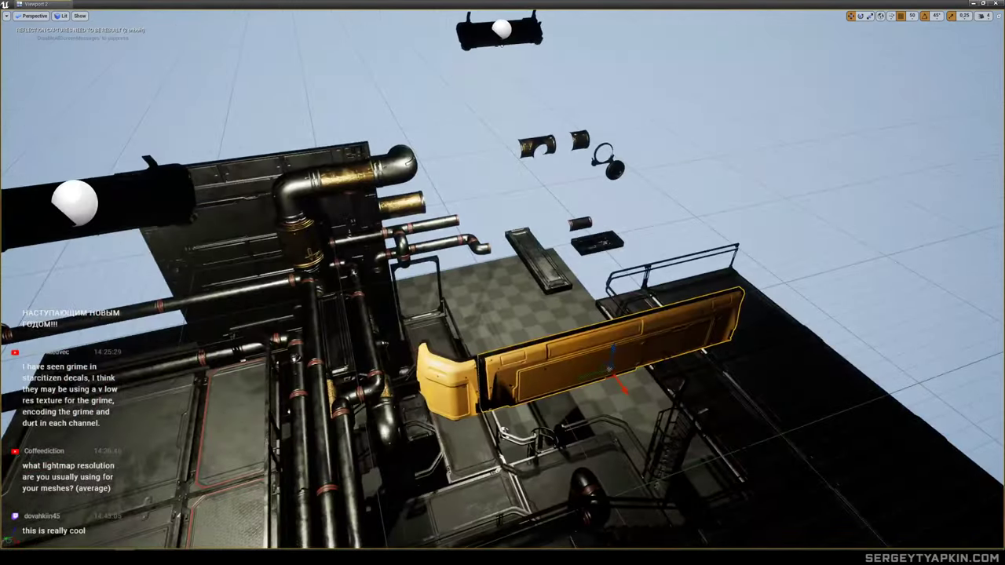
Lower the joined yellow corner and long panel together and shift them into the gap between the low walkway and the dark platform.
ctrl+click(449, 378)
right_drag(449, 378, 404, 408)
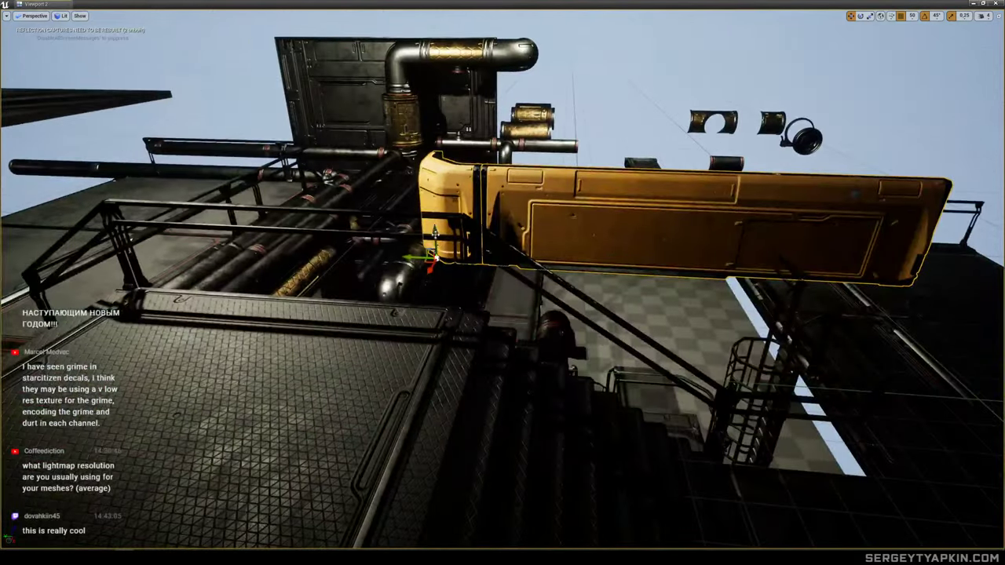
drag(438, 238, 481, 358)
right_drag(482, 358, 479, 395)
drag(446, 402, 644, 327)
right_drag(645, 327, 632, 279)
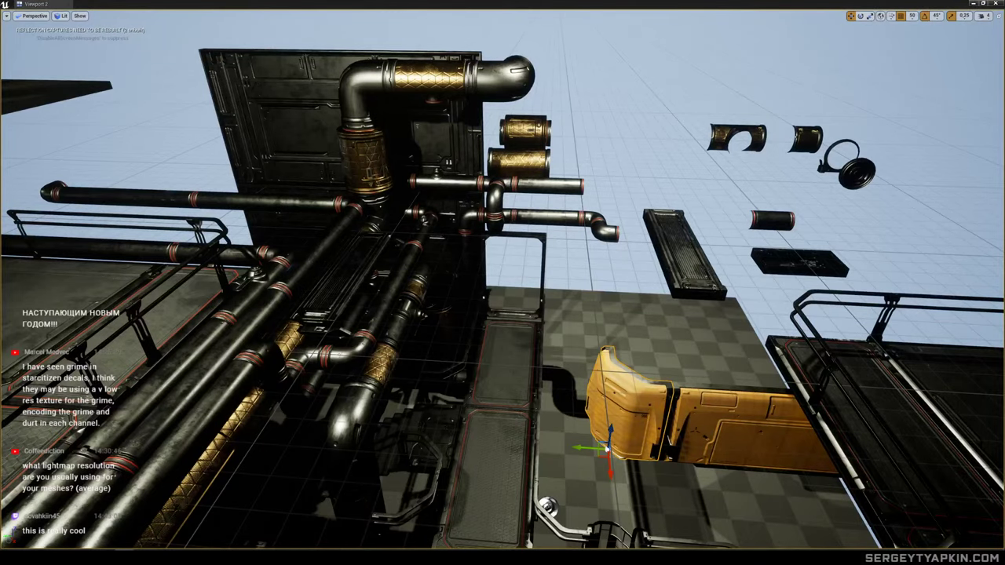
Bring a concave yellow corner panel from the mesh collection and set it near the free end of the curved yellow corner panel.
drag(1004, 314, 512, 366)
right_drag(512, 365, 515, 320)
drag(465, 398, 549, 353)
drag(545, 391, 563, 432)
right_drag(638, 395, 638, 395)
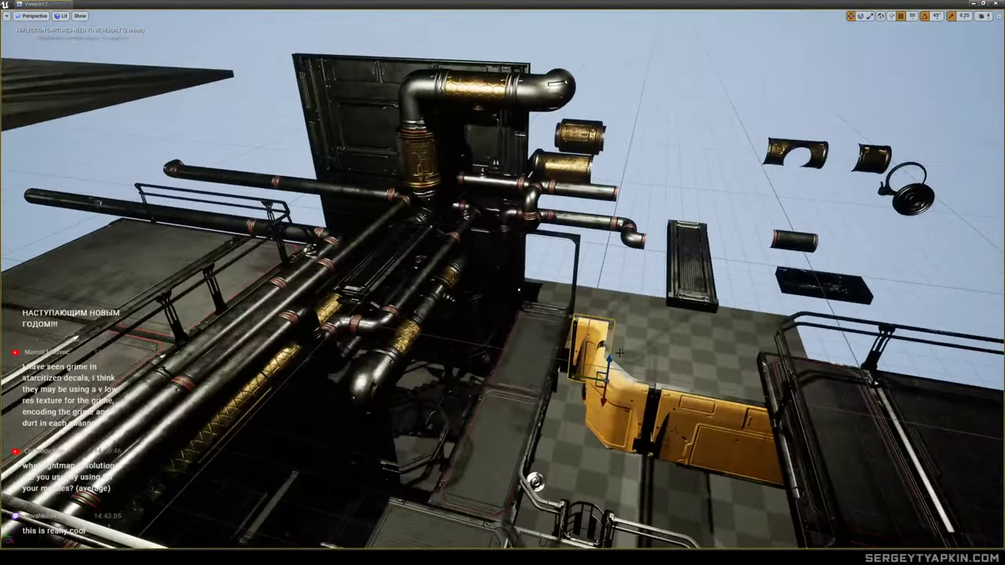
Add a short flat yellow wall panel beside the concave and curved corner panels.
click(669, 396)
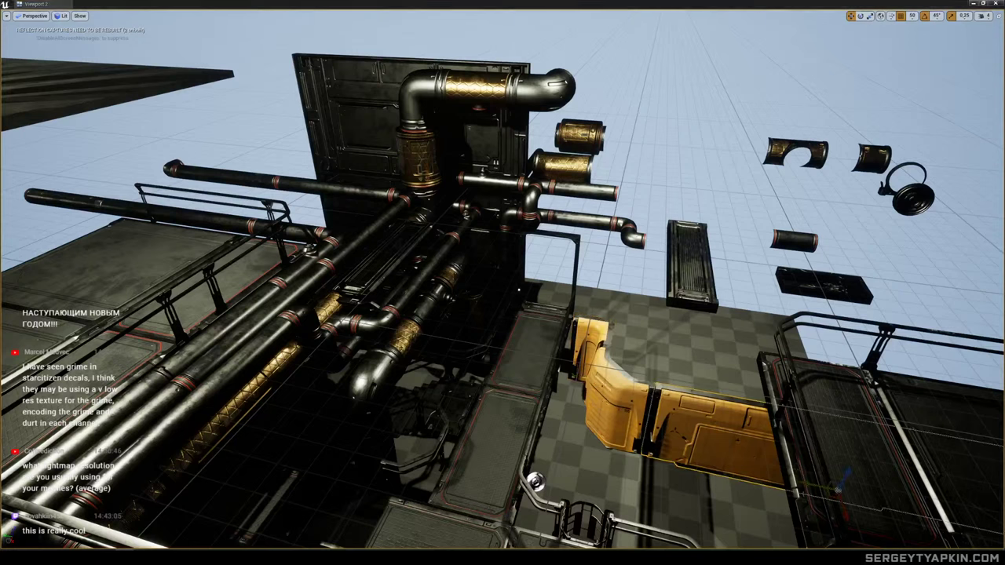
drag(1003, 259, 639, 283)
key(Delete)
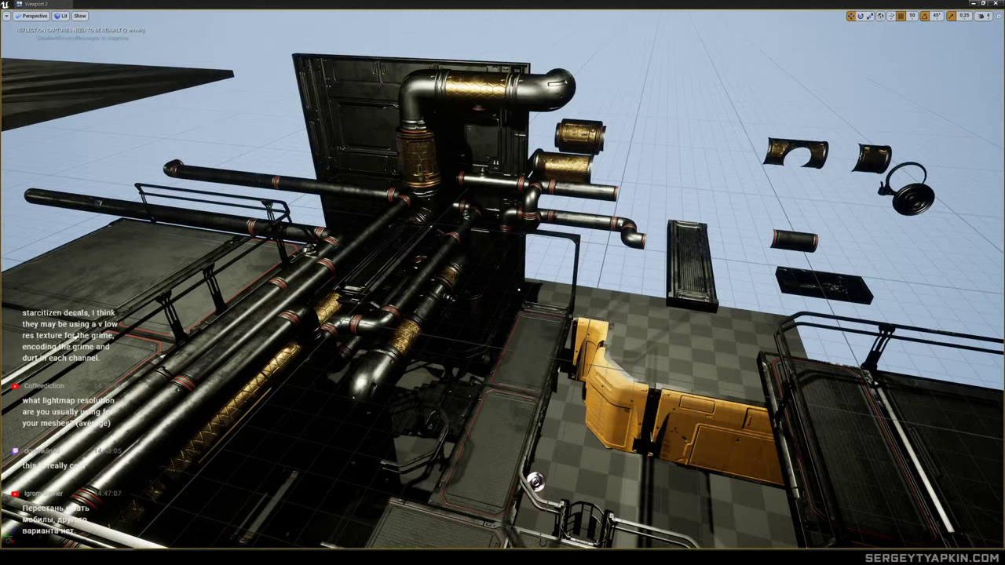
key(ctrl+z)
key(ctrl+z)
key(ctrl+z)
key(ctrl+z)
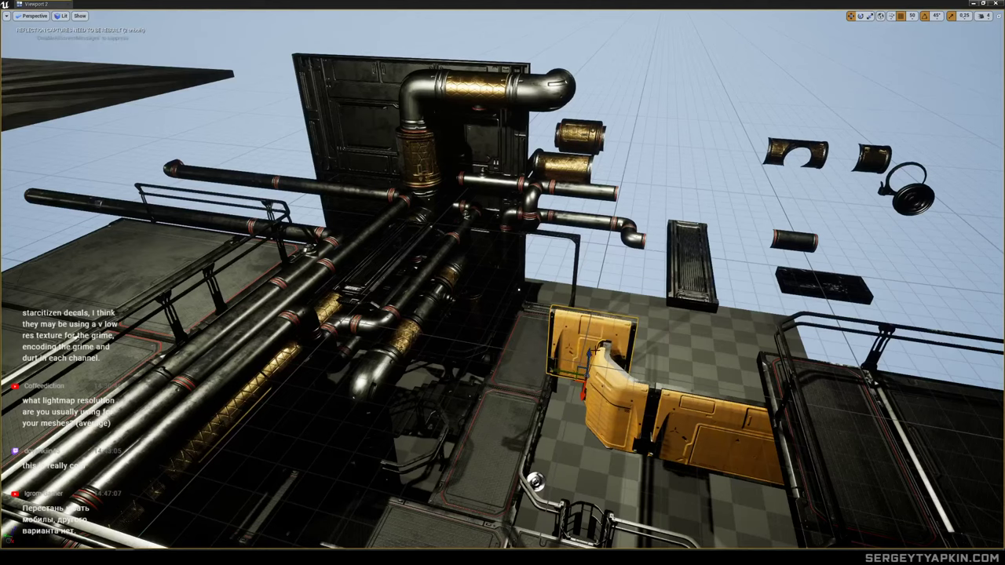
key(ctrl+z)
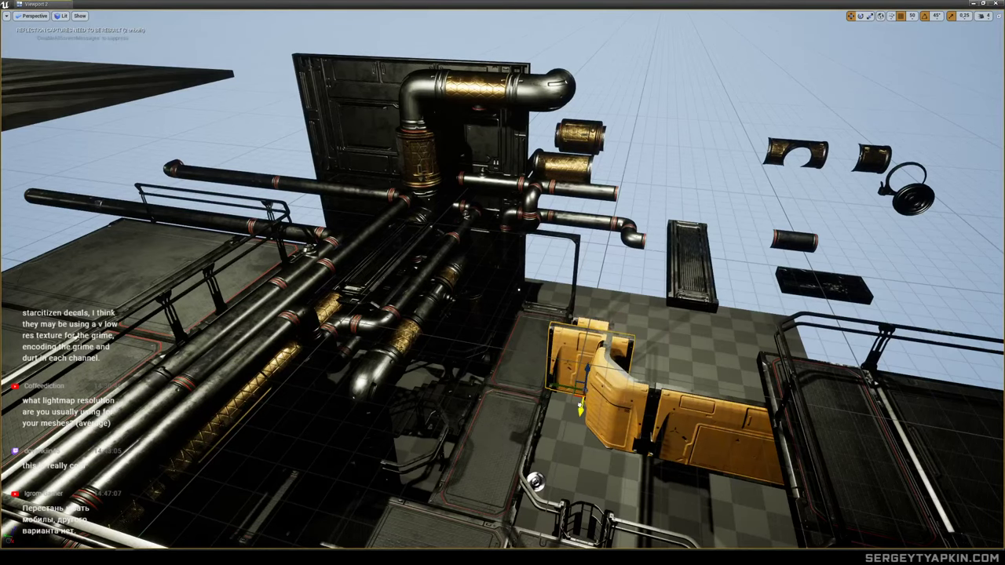
Move the short flat yellow panel up against the dark frame at the low walkway's end.
drag(581, 408, 603, 313)
key(w)
right_drag(607, 305, 607, 277)
drag(608, 382, 595, 367)
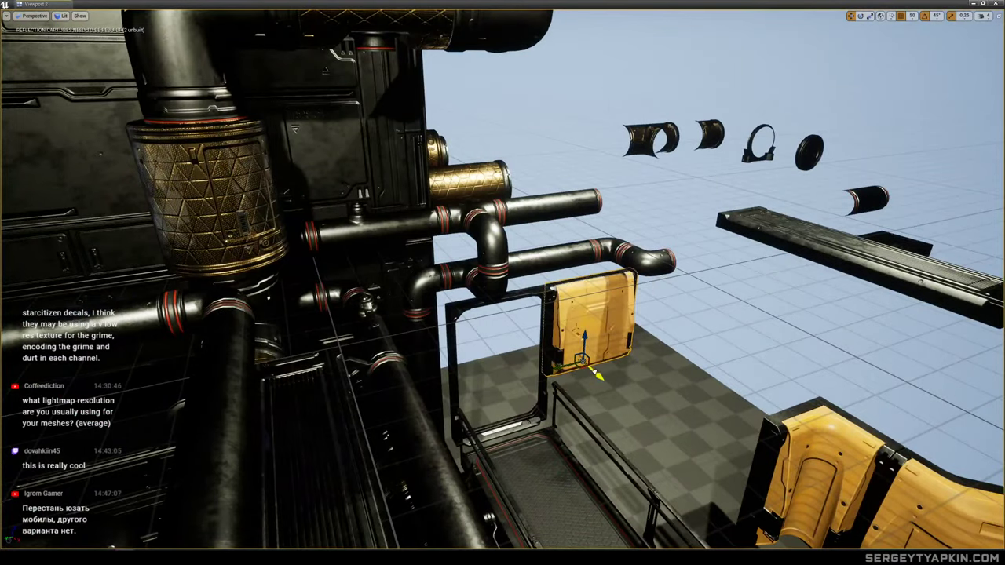
Move the concave yellow corner panel against the free side of the short flat panel at the walkway's end.
key(s)
right_drag(595, 367, 632, 377)
click(581, 384)
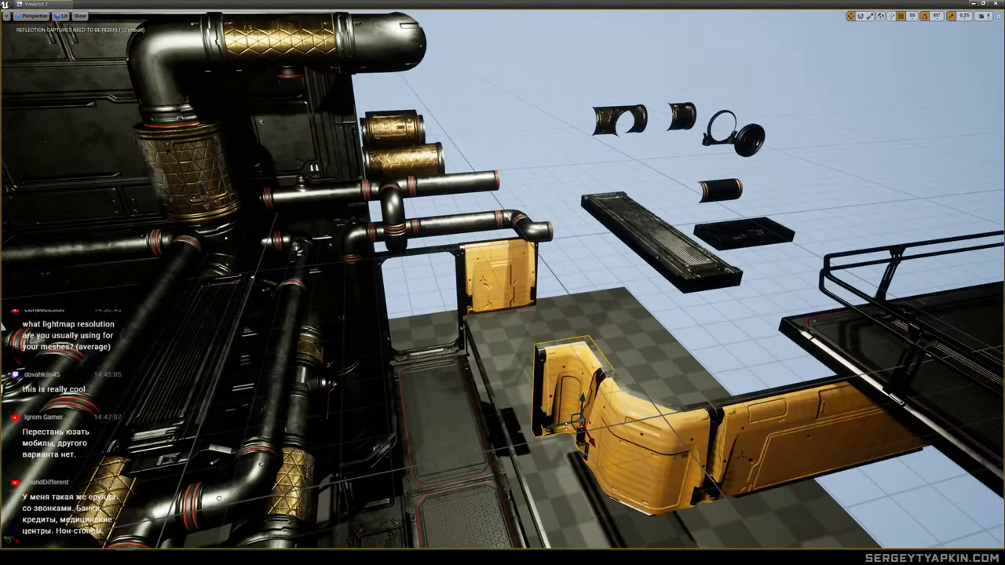
drag(579, 414, 571, 298)
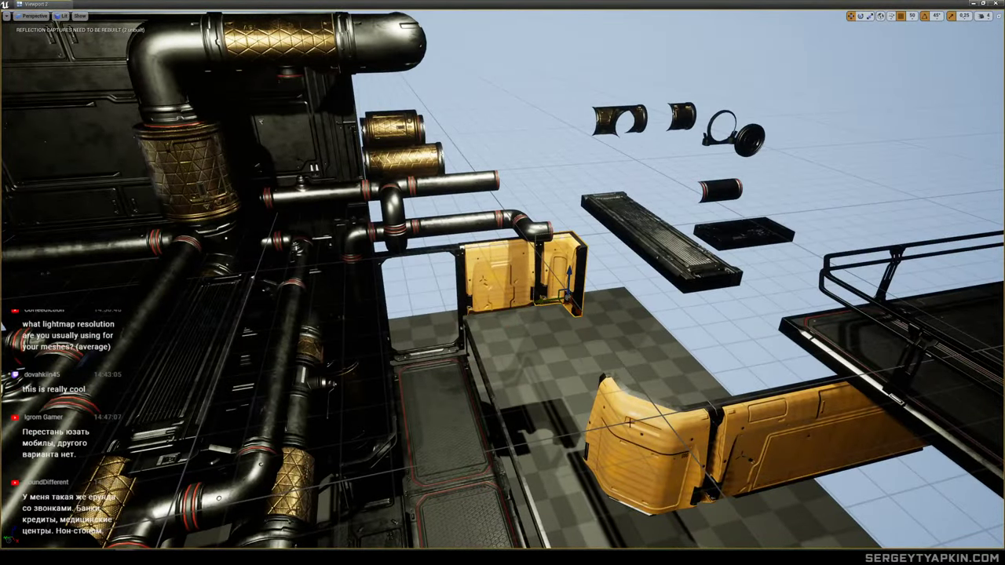
Turn the short flat yellow panel a quarter turn and join it to the free end of the curved corner panel.
click(647, 437)
right_drag(630, 480, 593, 507)
right_drag(402, 318, 357, 323)
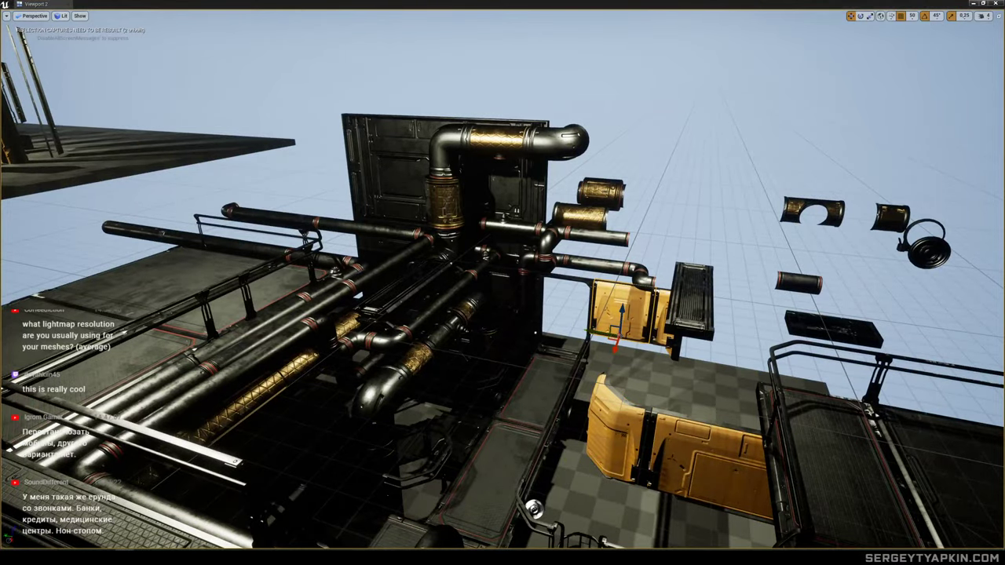
right_drag(619, 322, 720, 325)
right_drag(668, 308, 524, 344)
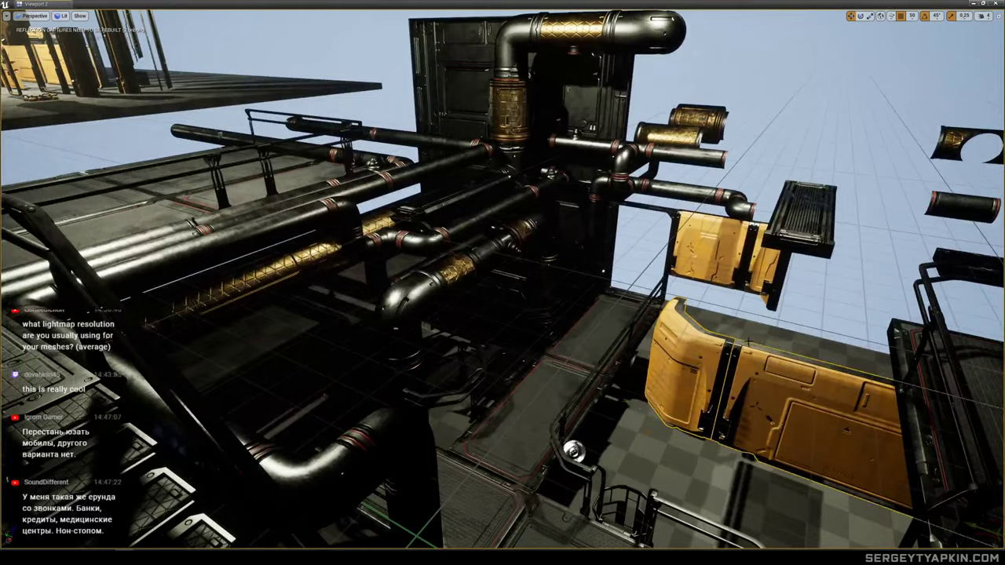
right_drag(749, 341, 834, 338)
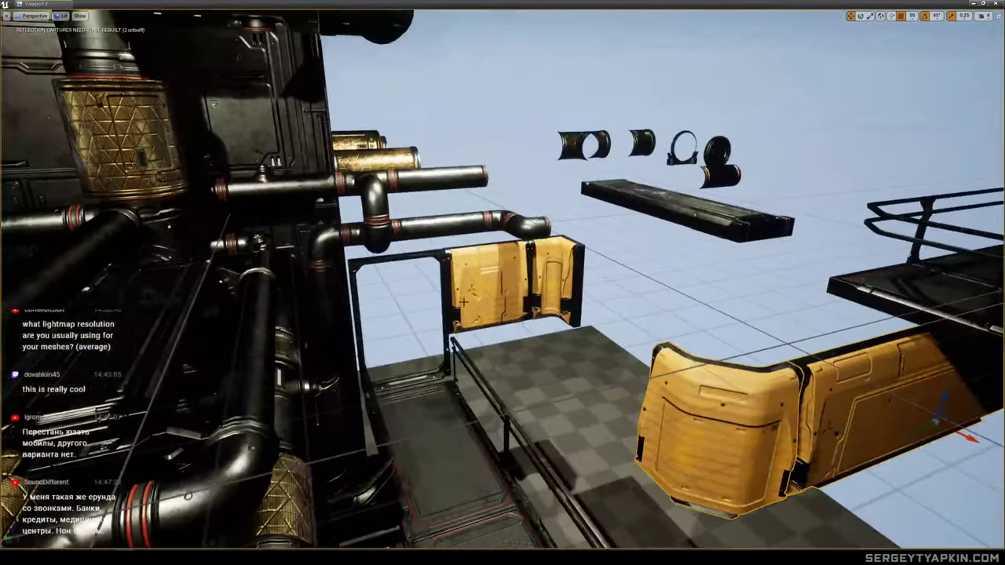
right_drag(463, 302, 486, 316)
key(e)
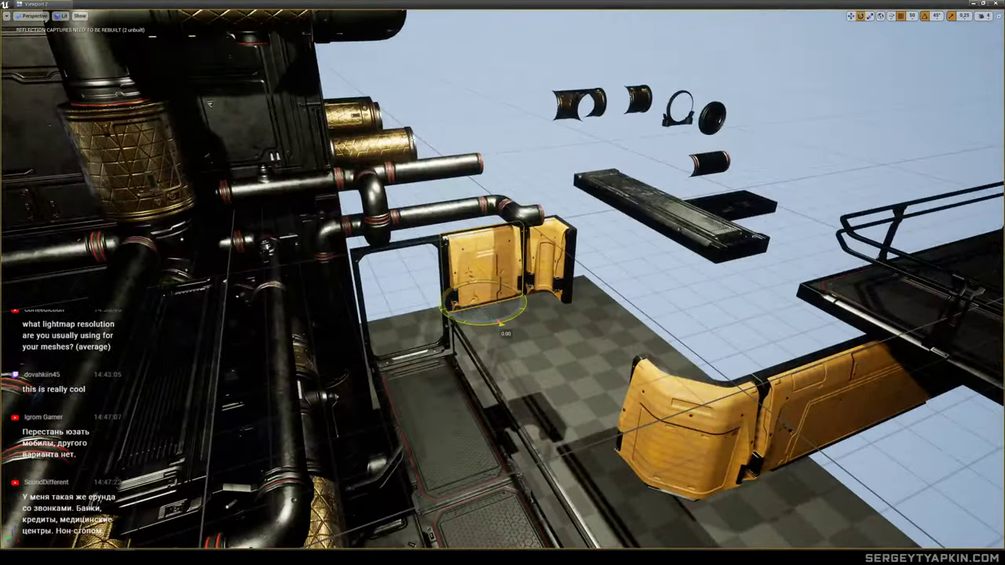
key(w)
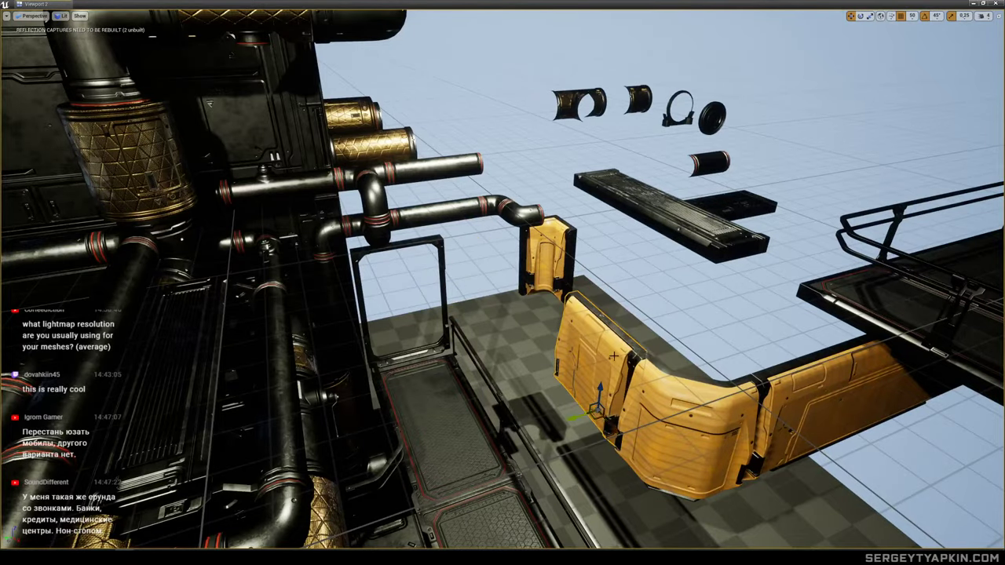
Line up the joined flat, curved and long yellow panels with the concave corner panel near the walkway's end.
mouse_move(614, 356)
right_down()
mouse_move(609, 369)
mouse_move(589, 361)
mouse_move(596, 358)
right_up()
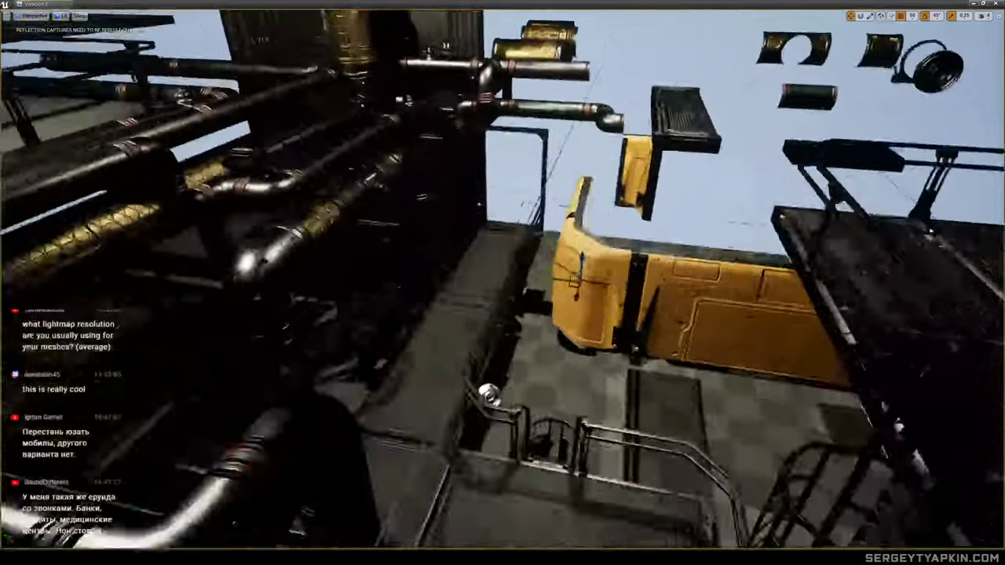
right_drag(557, 302, 547, 280)
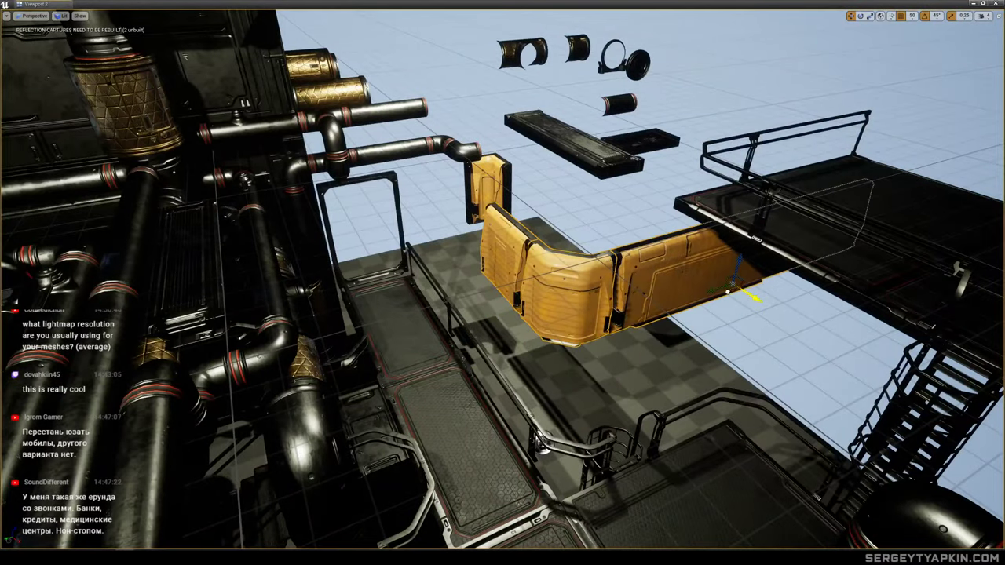
right_drag(753, 297, 689, 271)
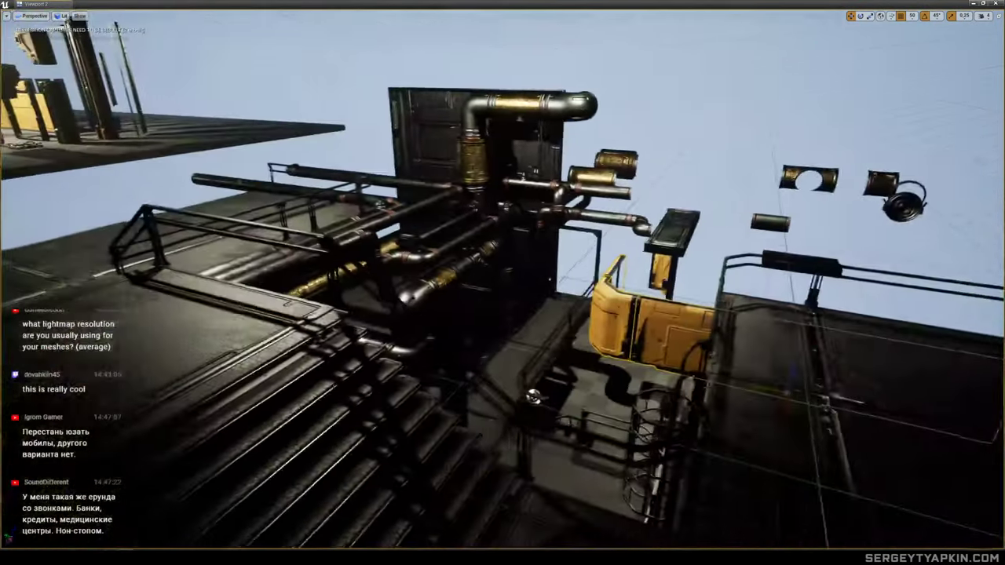
right_drag(526, 241, 511, 229)
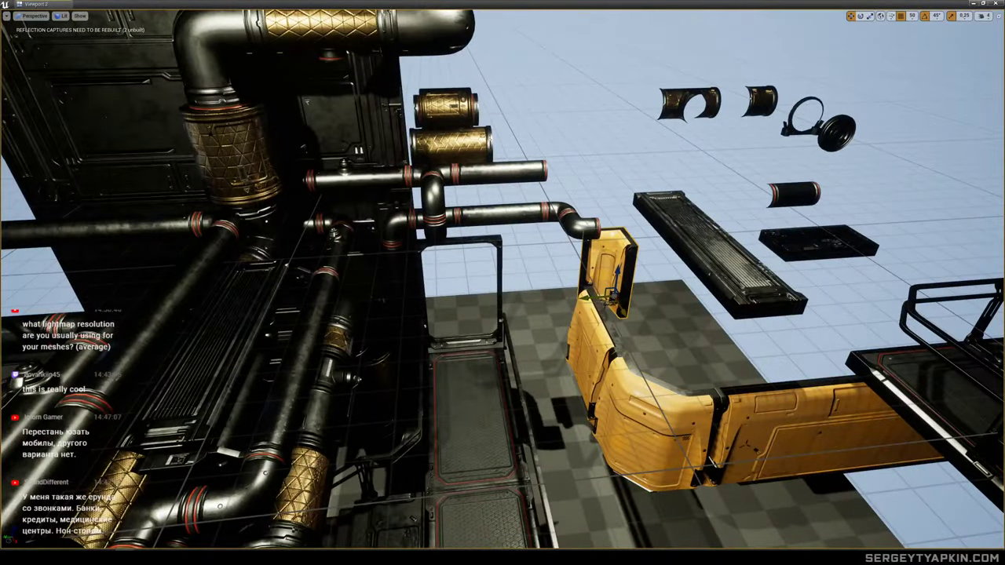
right_drag(511, 229, 496, 209)
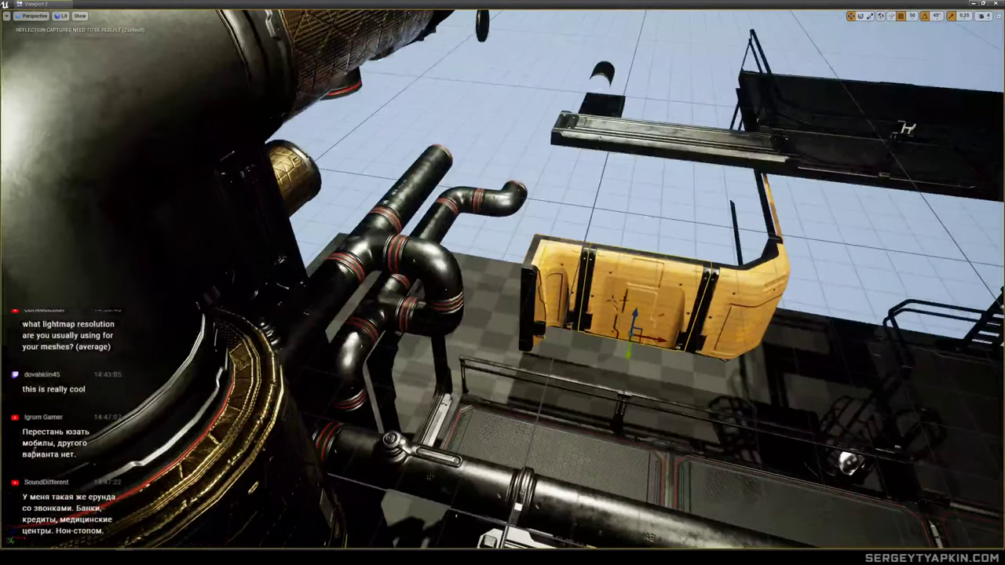
Slide the concave yellow corner panel away from the short flat panel to open a gap between them.
click(558, 298)
drag(551, 318, 500, 312)
right_drag(500, 313, 487, 290)
Bring in a narrow yellow panel, rotate it parallel to the short flat panel and fit it against that panel's free end.
click(508, 297)
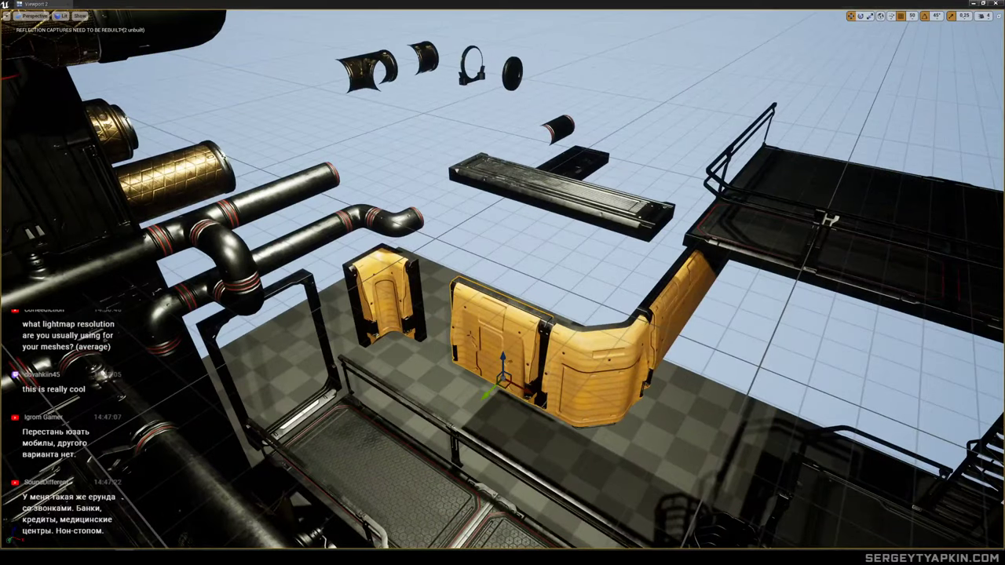
drag(1004, 235, 455, 471)
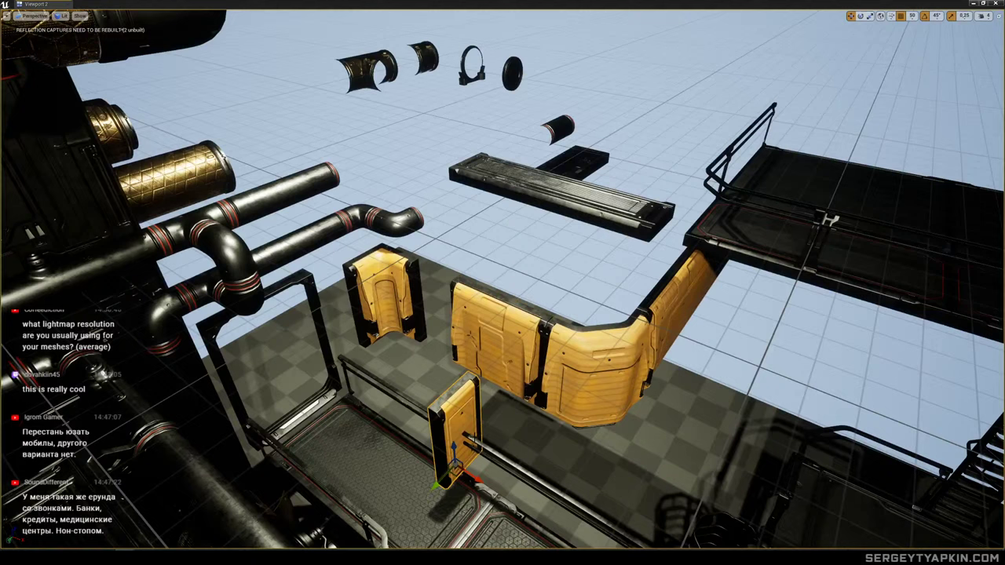
key(e)
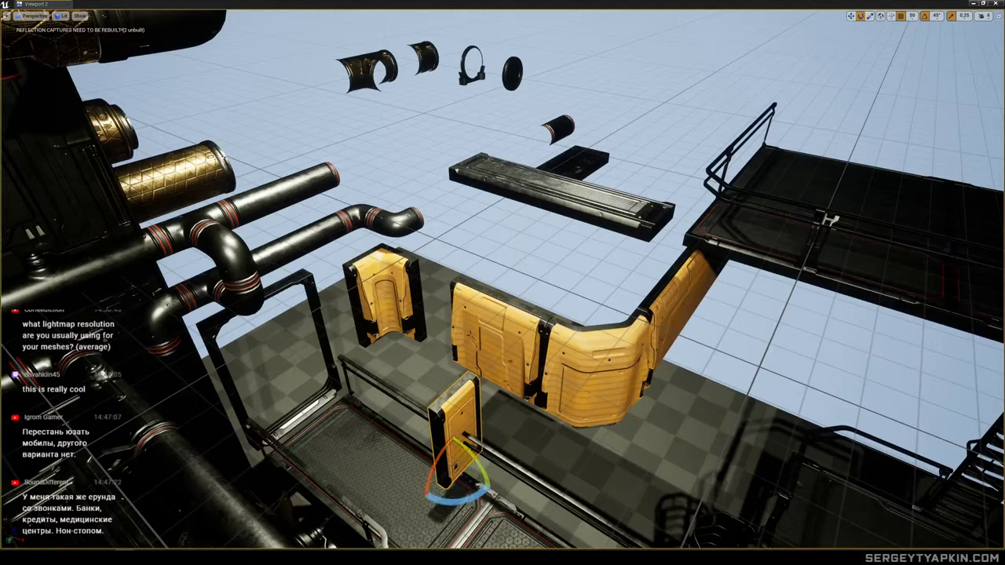
drag(477, 489, 443, 385)
key(w)
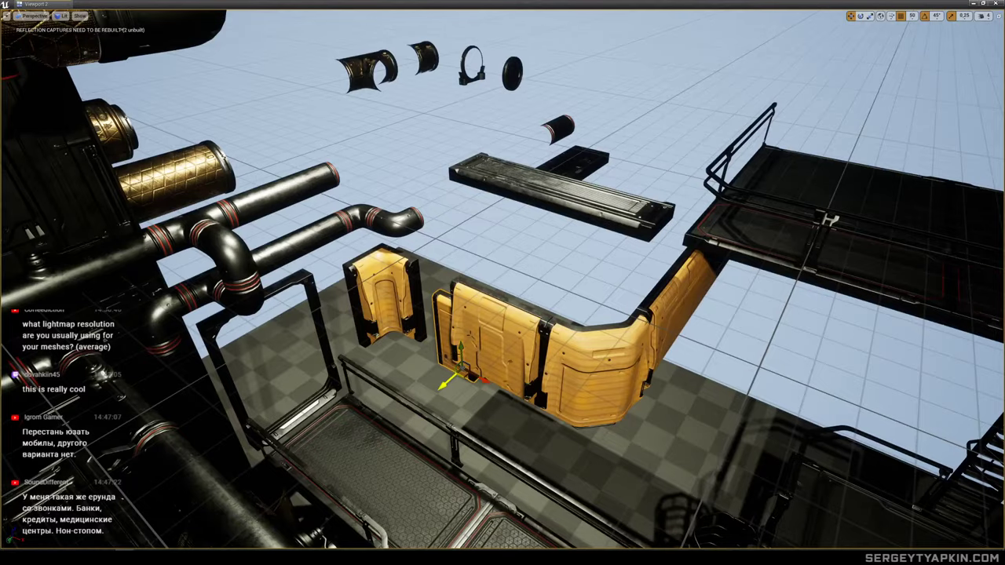
drag(460, 346, 452, 305)
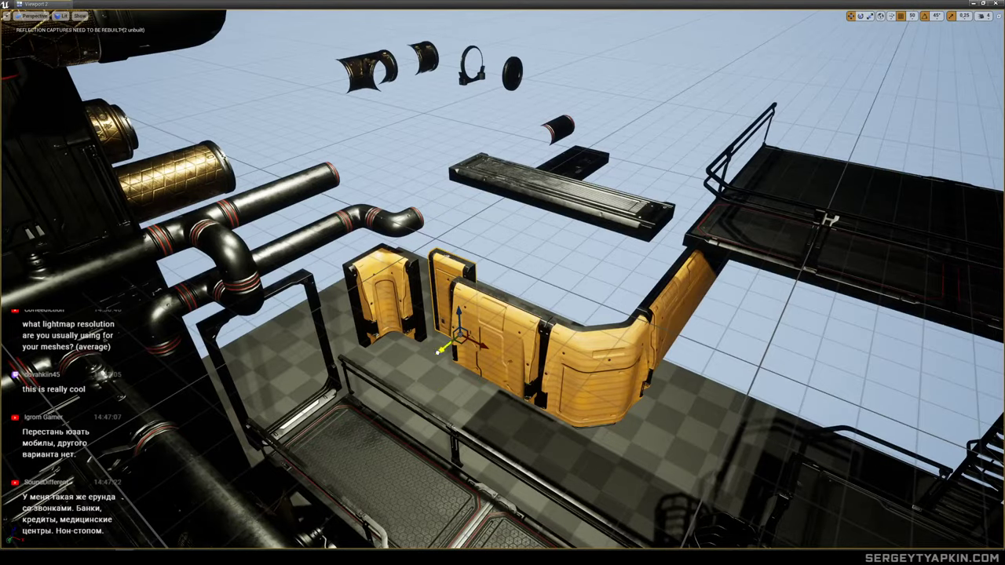
drag(439, 353, 425, 362)
Select the whole run of yellow panels and shift it away from the low walkway, towards the dark platform.
right_drag(424, 362, 306, 341)
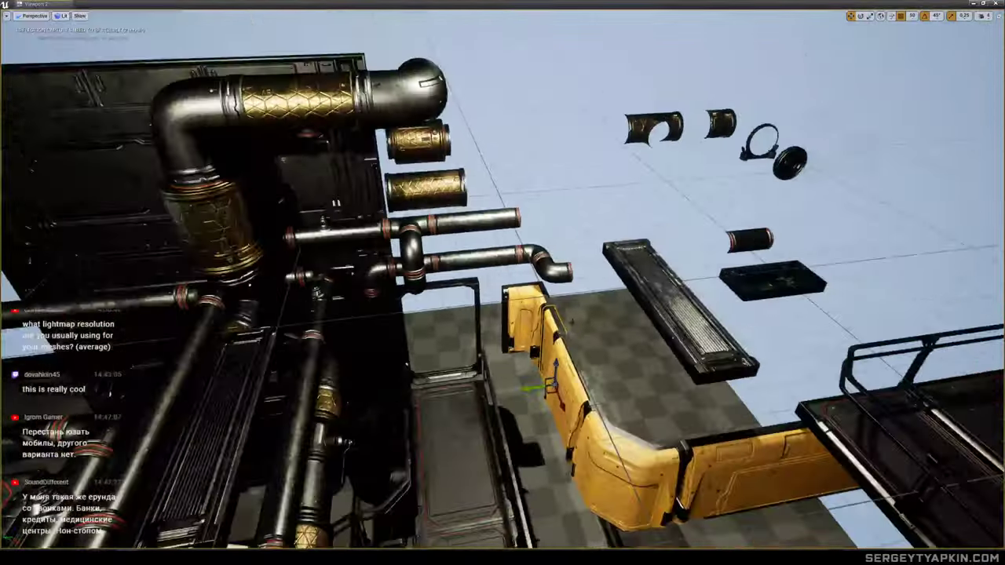
click(525, 302)
ctrl+click(717, 462)
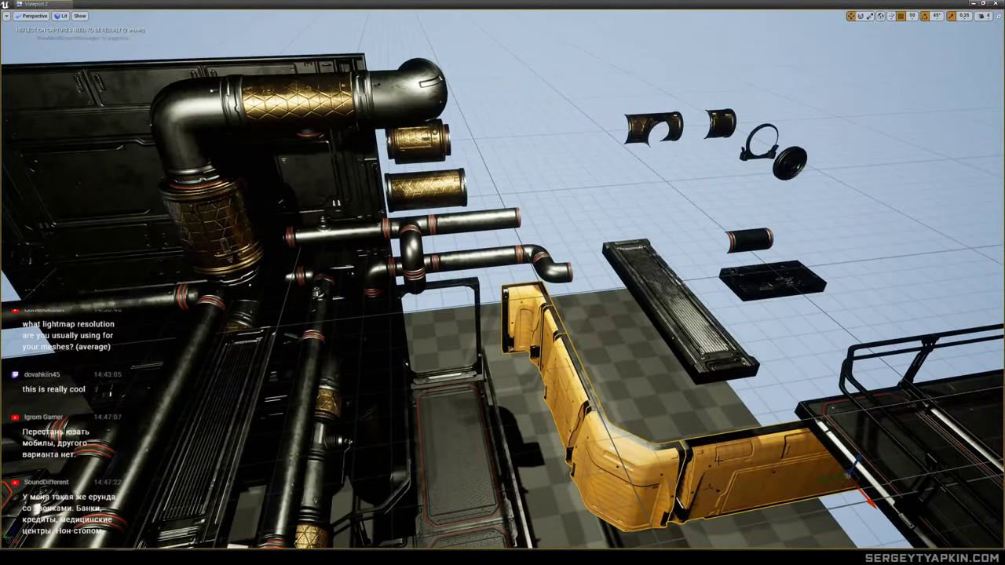
drag(826, 479, 842, 474)
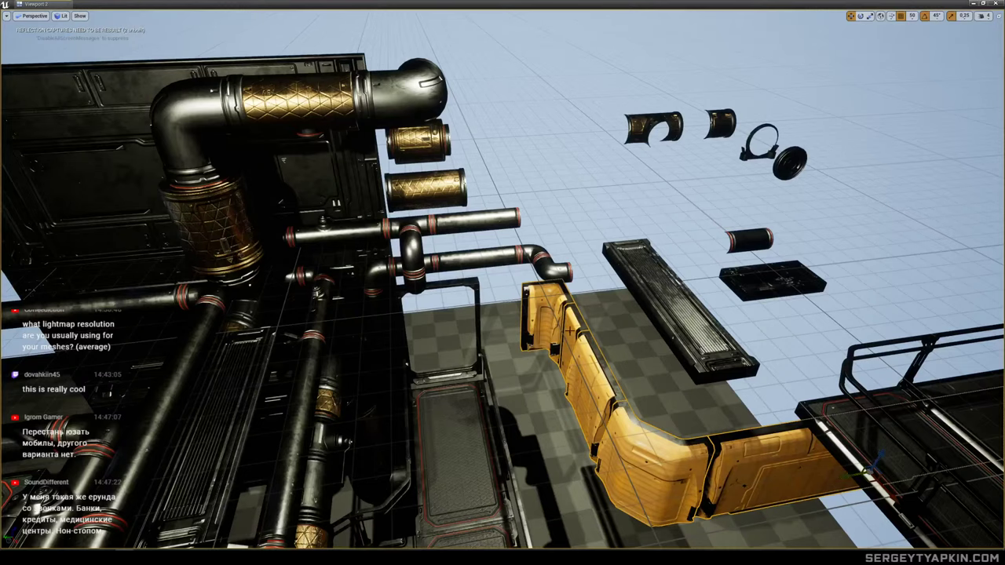
Copy the narrow yellow panel, turn it a quarter turn and fit it between the walkway's end frame and the concave corner.
click(571, 331)
mouse_move(662, 409)
right_down()
mouse_move(662, 385)
mouse_move(662, 408)
right_up()
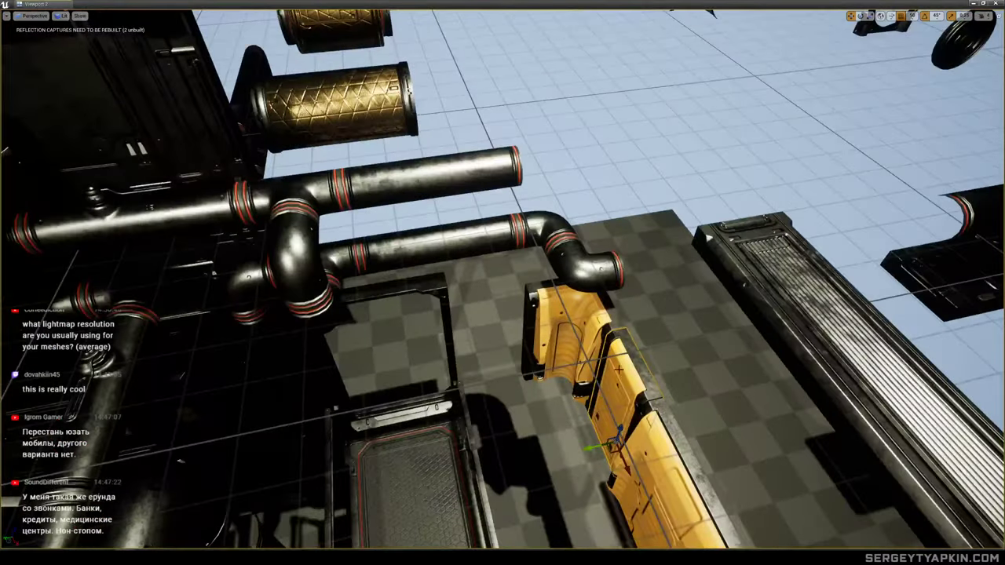
right_drag(618, 369, 634, 378)
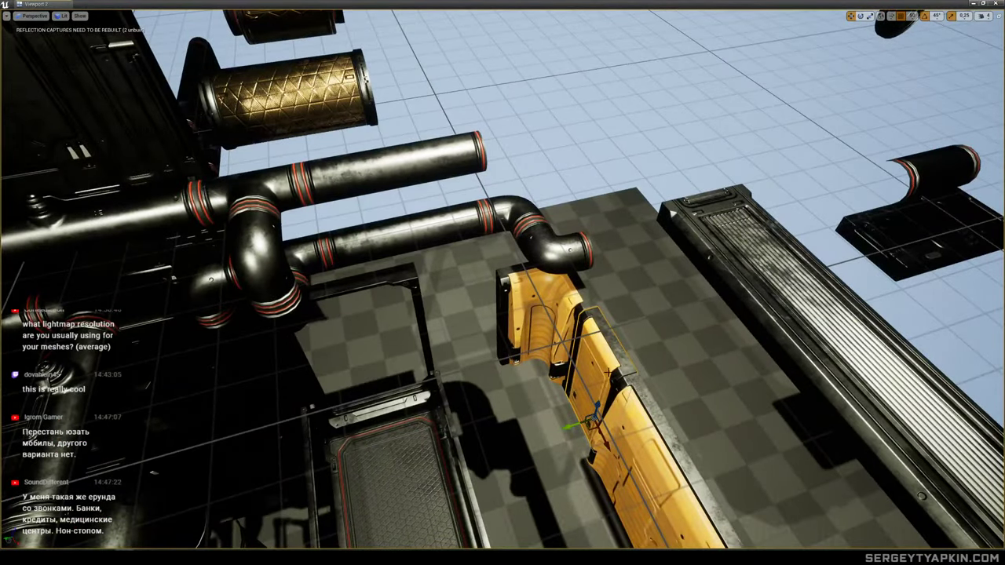
key(e)
drag(590, 453, 431, 371)
key(w)
right_drag(449, 369, 483, 330)
Bring a lower curved yellow corner panel from the mesh collection and align it directly beneath the curved corner panel.
click(580, 343)
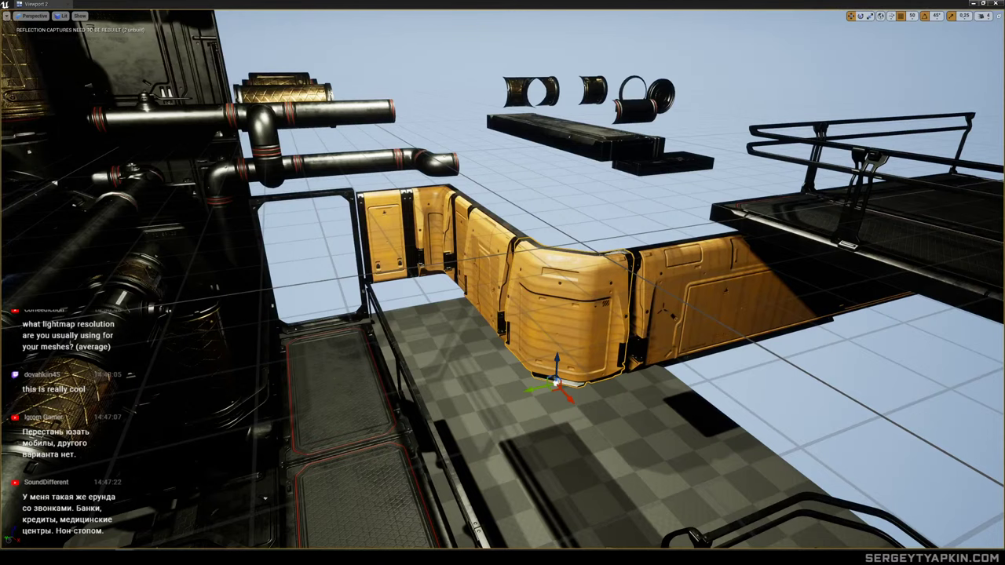
drag(1004, 345, 541, 496)
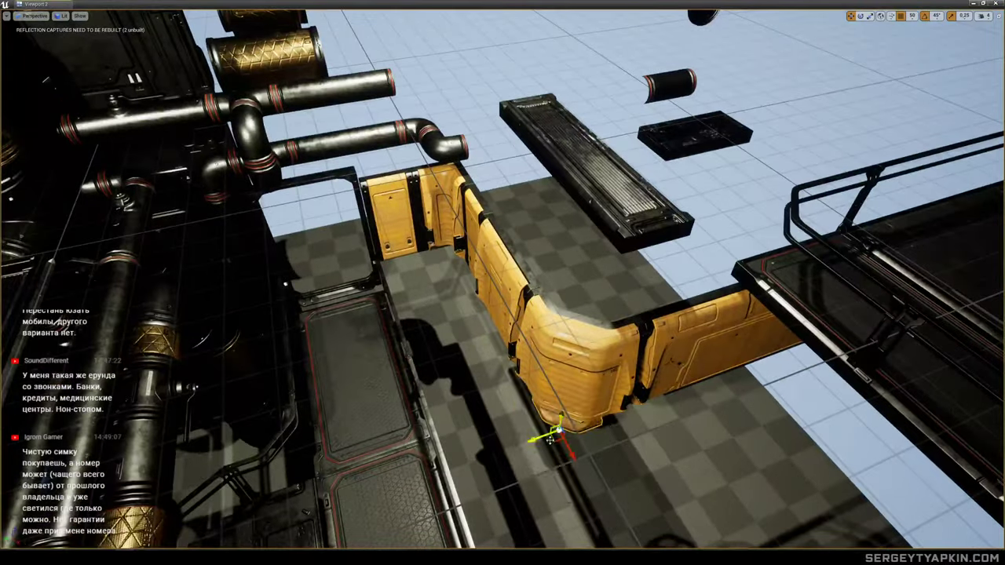
drag(551, 441, 535, 479)
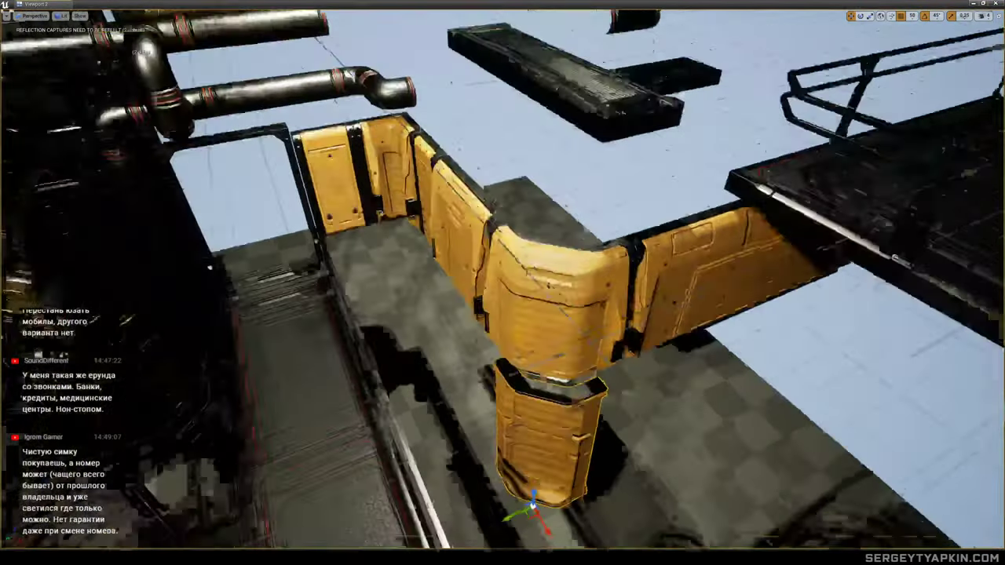
scroll(533, 489, down, 3)
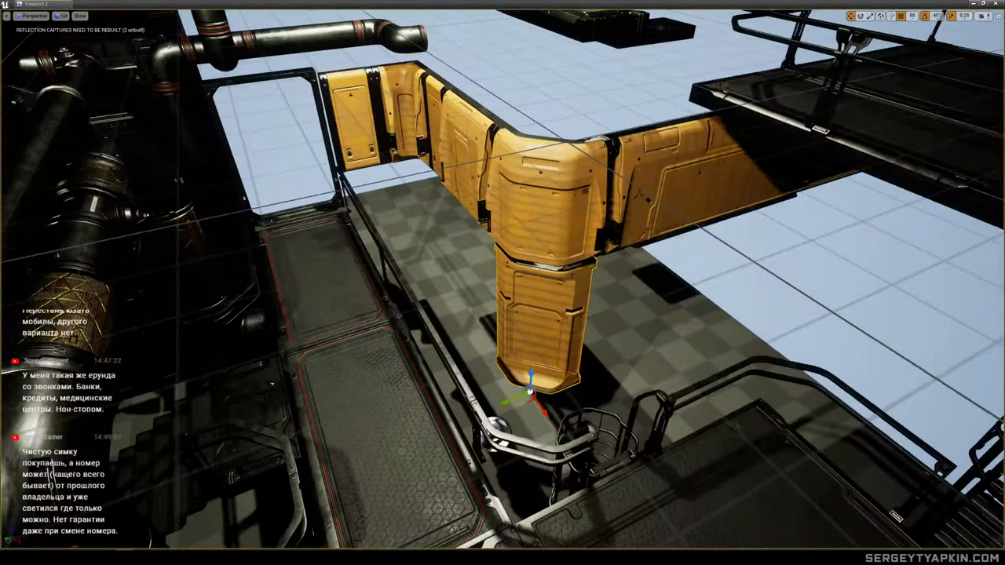
key(s)
right_drag(529, 391, 575, 369)
key(w)
key(a)
key(a)
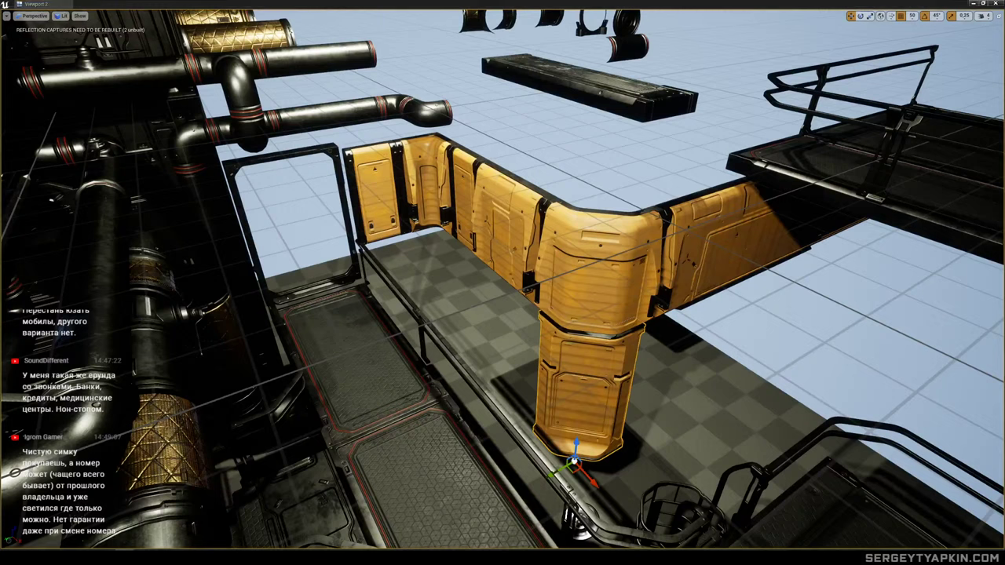
Add a lower concave yellow corner panel and move it beneath the concave corner near the walkway's end.
drag(600, 271, 563, 406)
right_drag(563, 388, 576, 413)
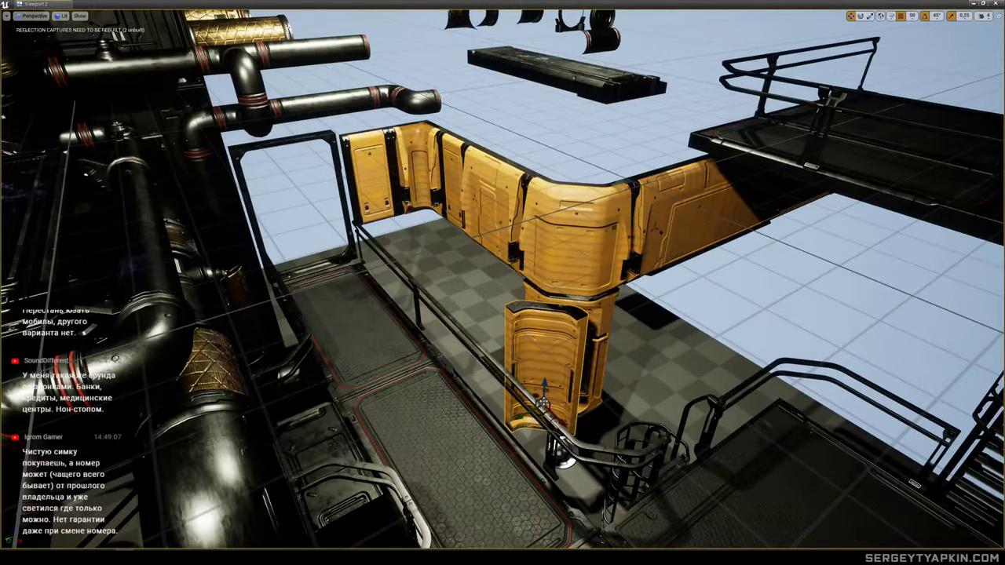
drag(557, 420, 454, 315)
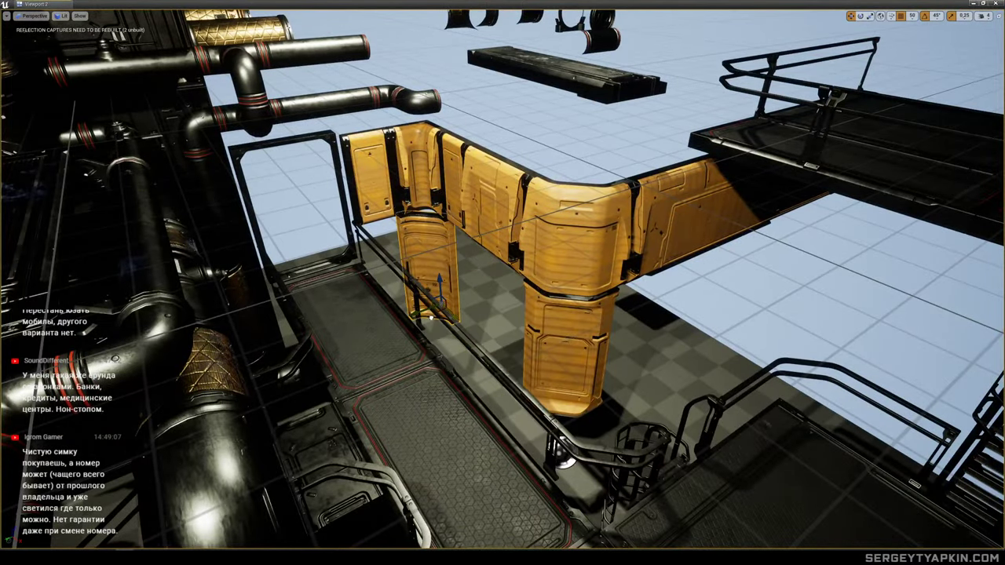
Copy the dark wall panels behind the pipes and place the copy directly beside them to widen the back wall.
right_drag(454, 306, 433, 314)
right_drag(510, 306, 467, 292)
right_drag(549, 299, 527, 301)
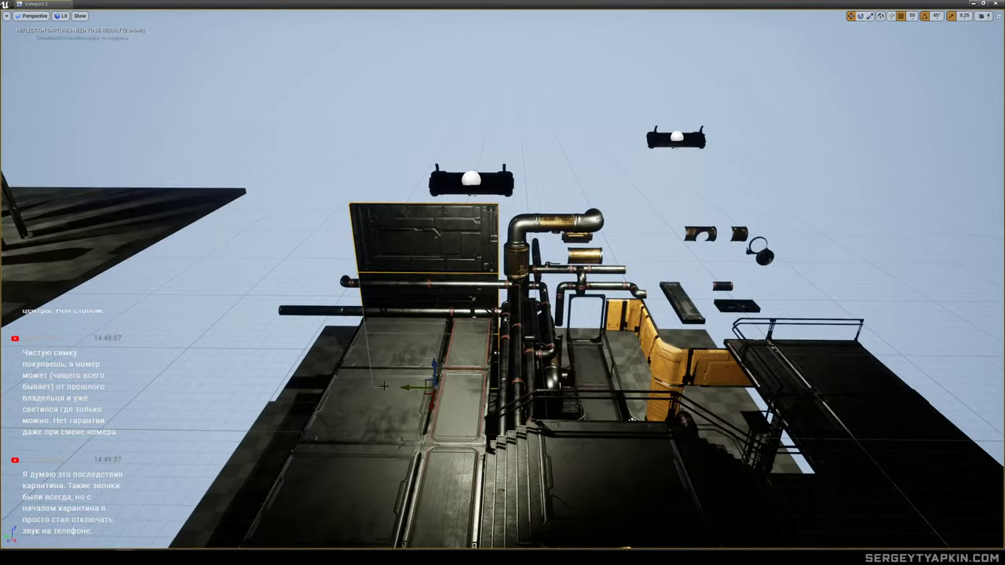
alt+drag(384, 385, 551, 383)
right_drag(537, 381, 524, 366)
Select all the back wall panels and copy them sideways to extend the wall behind the yellow panels and the dark platform.
ctrl+click(428, 223)
ctrl+click(427, 342)
right_drag(428, 342, 432, 365)
ctrl+click(440, 317)
right_drag(440, 317, 443, 315)
key(f)
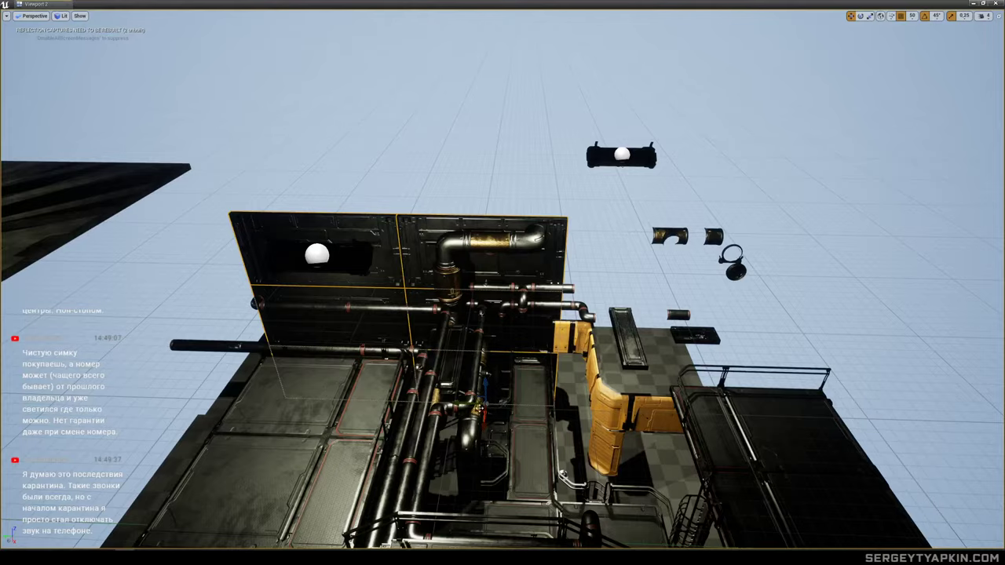
drag(550, 402, 752, 389)
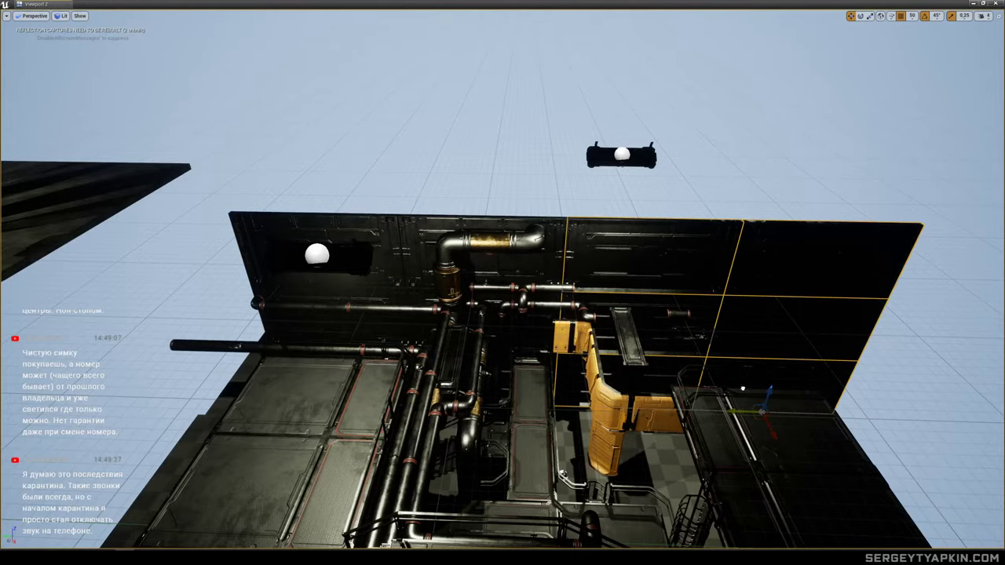
right_drag(742, 389, 742, 353)
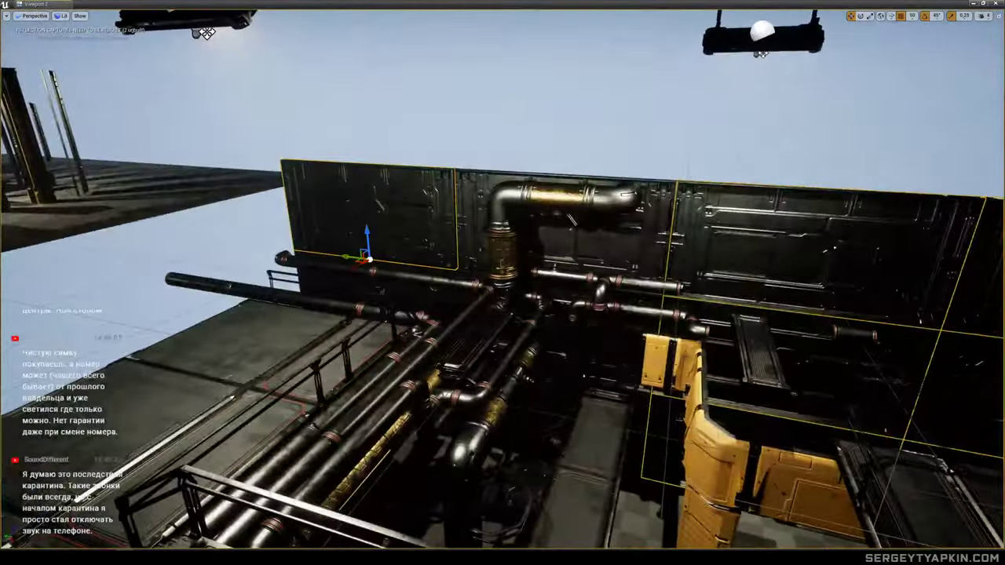
Select the top row of back wall panels and copy it upward to add another row along the full wall.
click(590, 245)
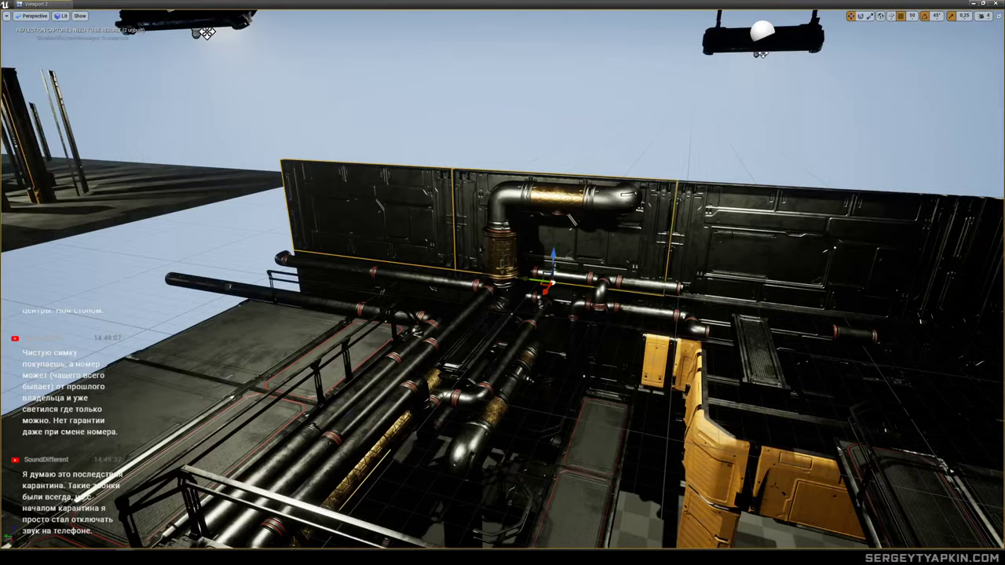
ctrl+click(787, 247)
right_drag(787, 247, 815, 211)
alt+drag(853, 336, 868, 239)
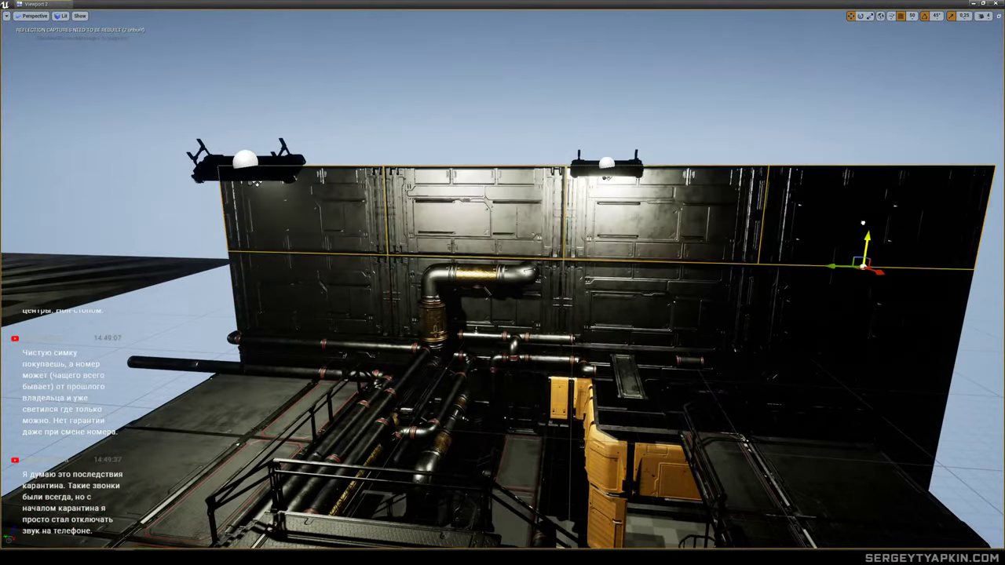
right_drag(869, 239, 753, 278)
right_drag(743, 353, 743, 353)
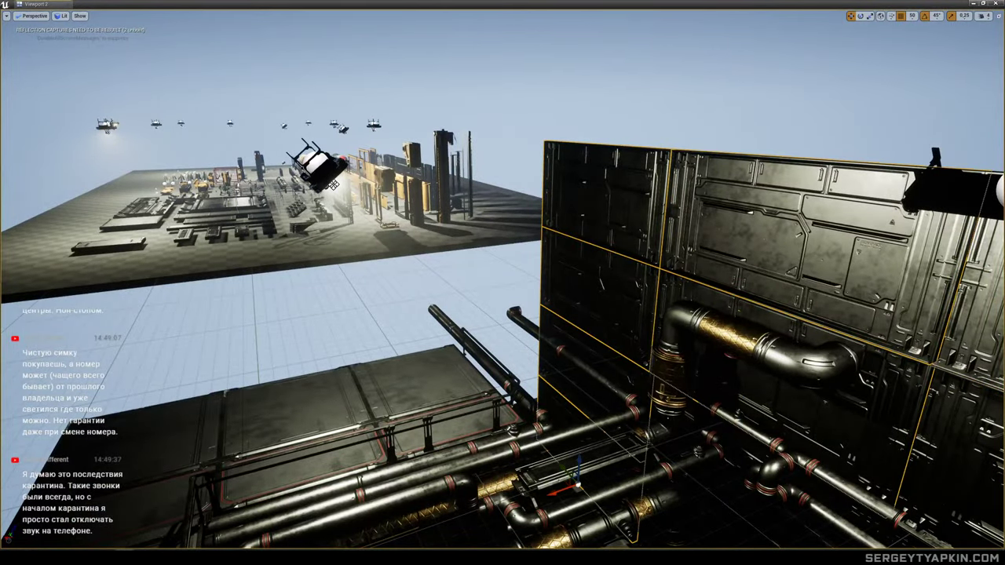
Copy a block of back wall panels, turn it a quarter turn and place it as a side wall along the floor's outer edge.
right_drag(743, 354, 802, 469)
key(g)
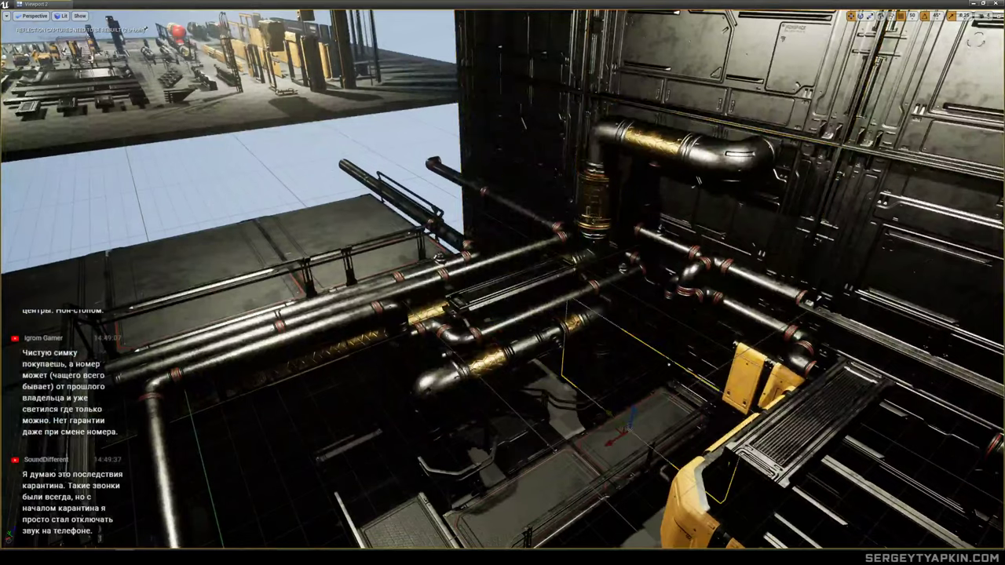
key(g)
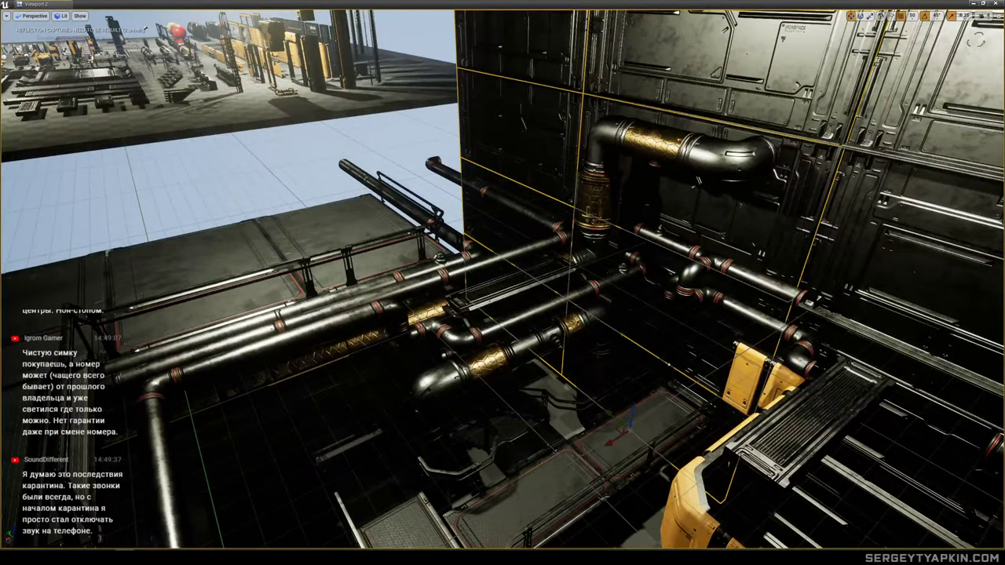
right_drag(743, 354, 742, 353)
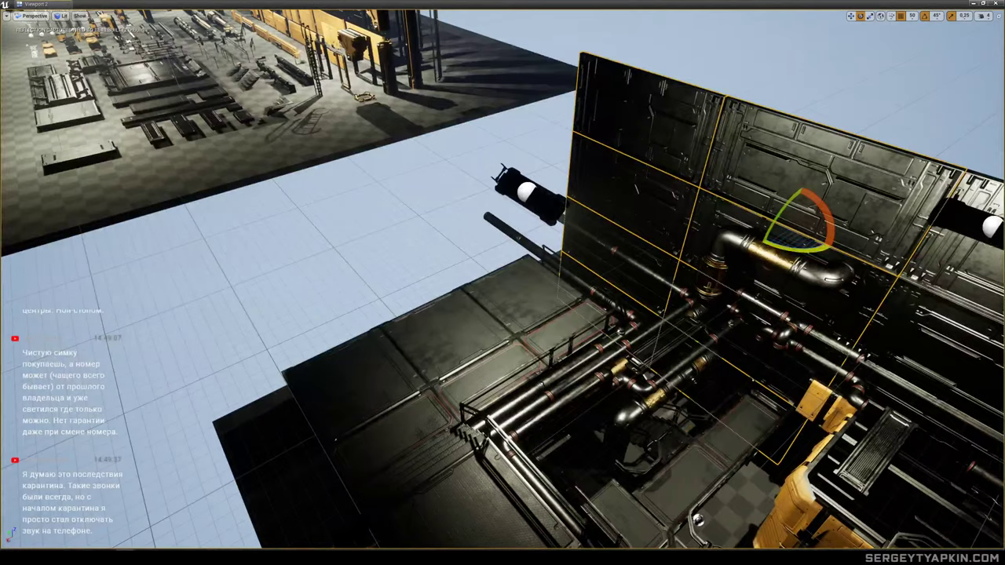
drag(802, 251, 847, 253)
drag(774, 228, 493, 163)
right_drag(493, 163, 493, 162)
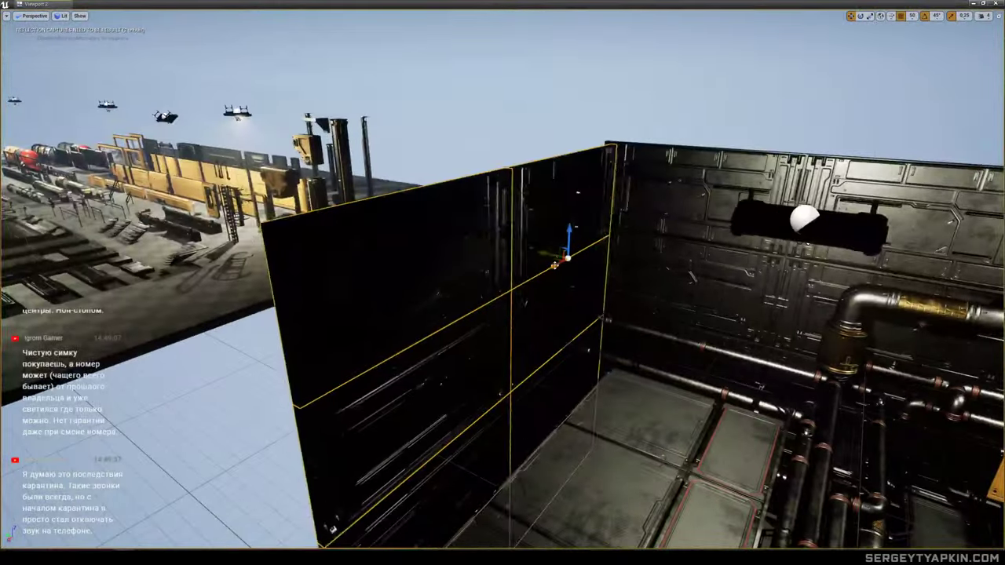
mouse_move(556, 263)
mouse_down()
mouse_move(565, 257)
mouse_move(557, 261)
mouse_up()
right_drag(556, 263, 556, 263)
Delete the two hanging lamps that light the walled pipe area.
click(548, 202)
key(Delete)
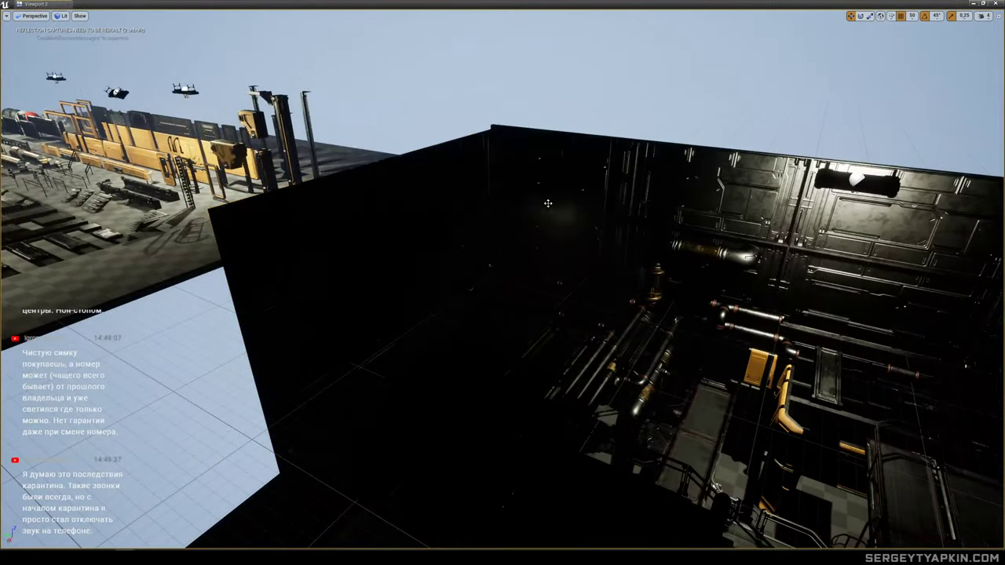
key(Delete)
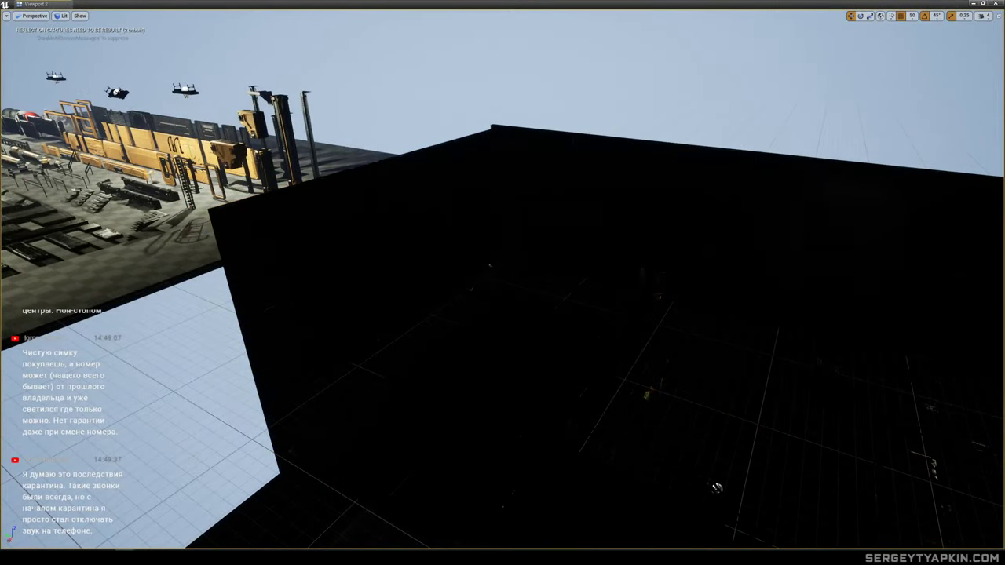
Add a tube lamp inside the dark room and position it above the area near the narrow yellow panel.
right_drag(858, 185, 857, 184)
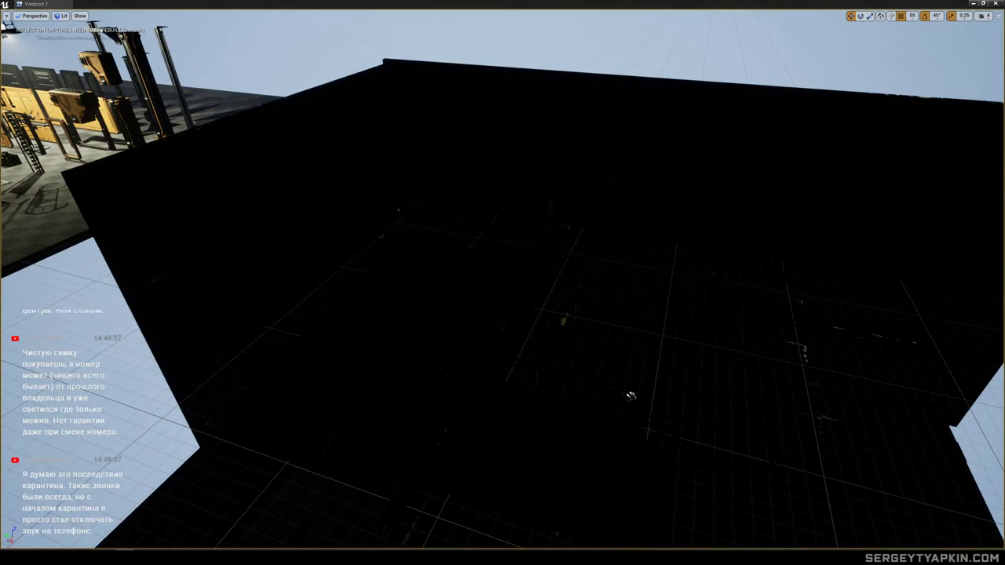
right_drag(857, 184, 858, 185)
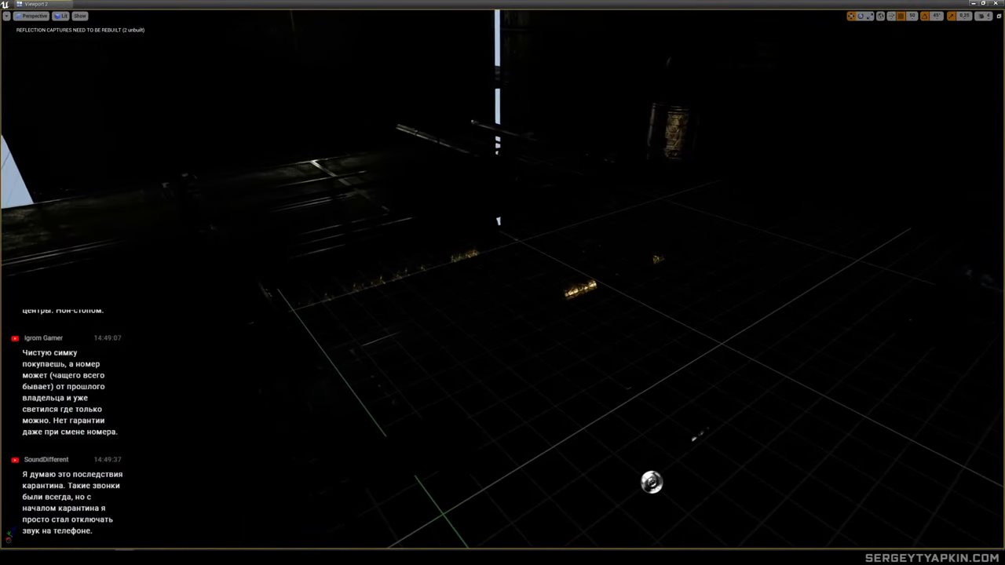
drag(1003, 242, 805, 171)
key(w)
mouse_move(792, 188)
right_down()
mouse_move(863, 196)
mouse_move(809, 192)
right_up()
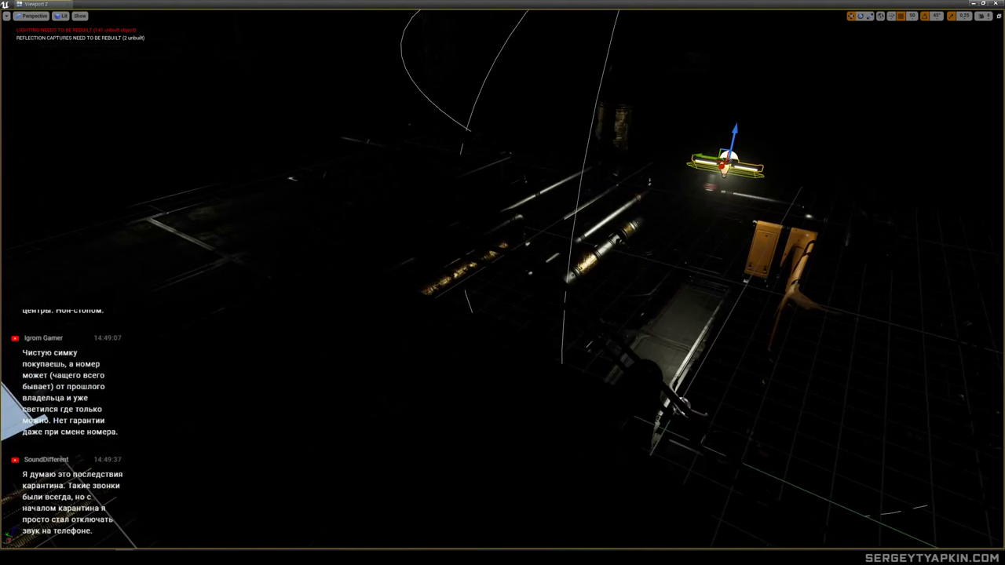
Add a second lamp with brackets, rotate it 180 degrees and raise it high by the back wall near the vertical pipe.
drag(682, 259, 640, 384)
key(e)
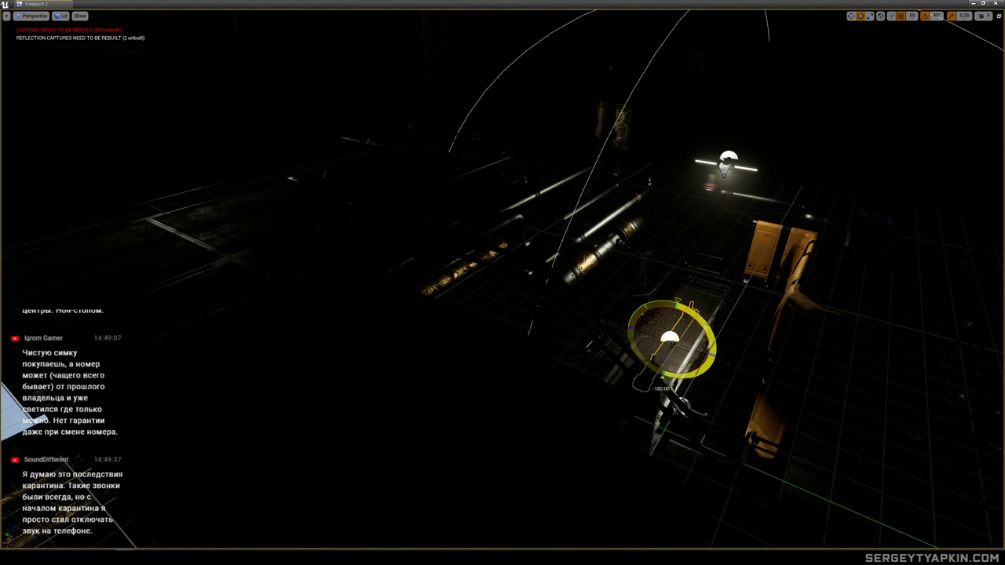
drag(672, 319, 525, 12)
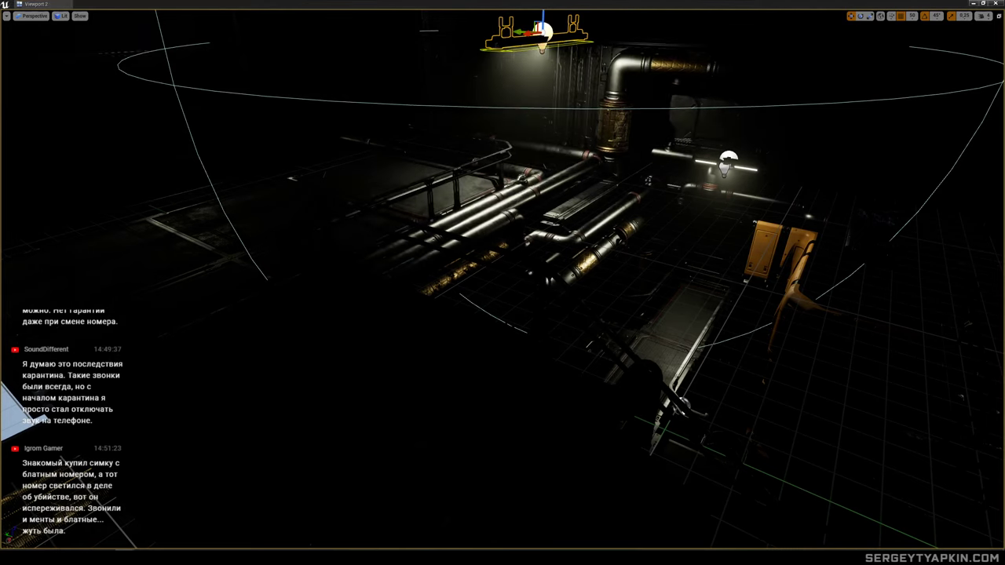
Select the tube lamp near the yellow panels and lower it over the far end of the low walkway.
click(730, 159)
key(w)
mouse_move(730, 160)
right_down()
mouse_move(745, 149)
mouse_move(699, 135)
mouse_move(734, 143)
right_up()
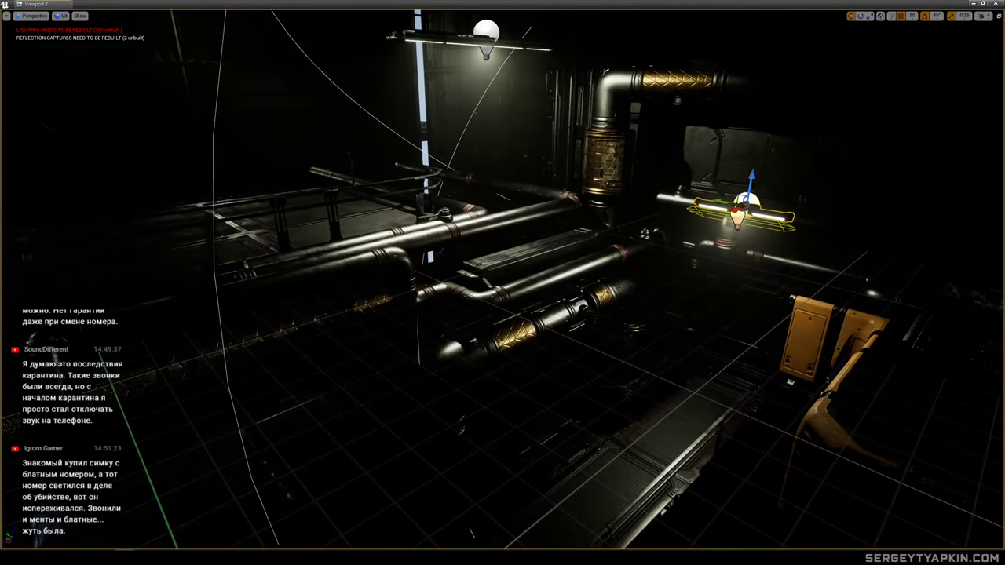
mouse_move(696, 293)
right_down()
mouse_move(684, 281)
mouse_move(695, 287)
right_up()
right_drag(716, 130, 720, 128)
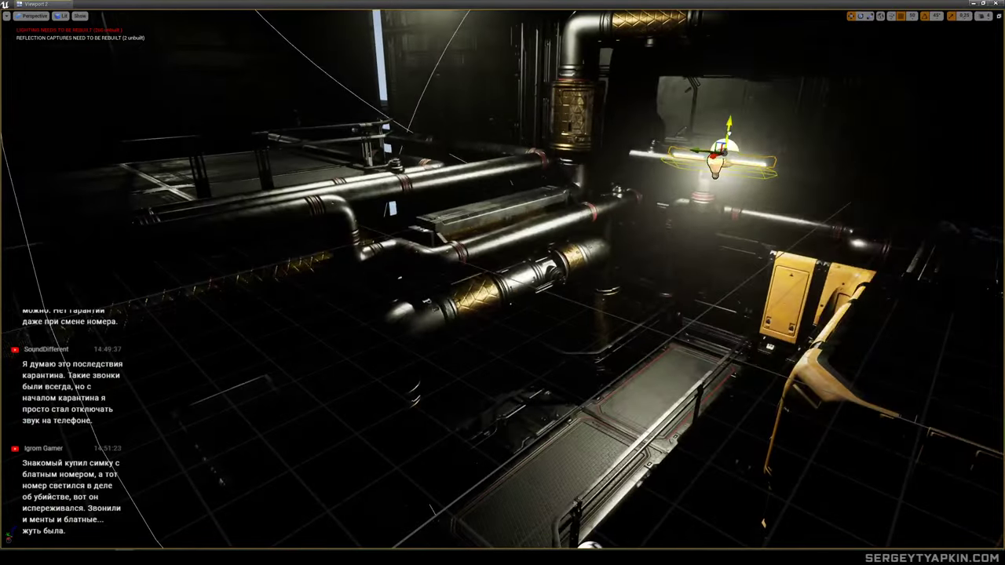
drag(729, 123, 720, 197)
mouse_move(720, 201)
right_down()
mouse_move(742, 185)
mouse_move(729, 196)
right_up()
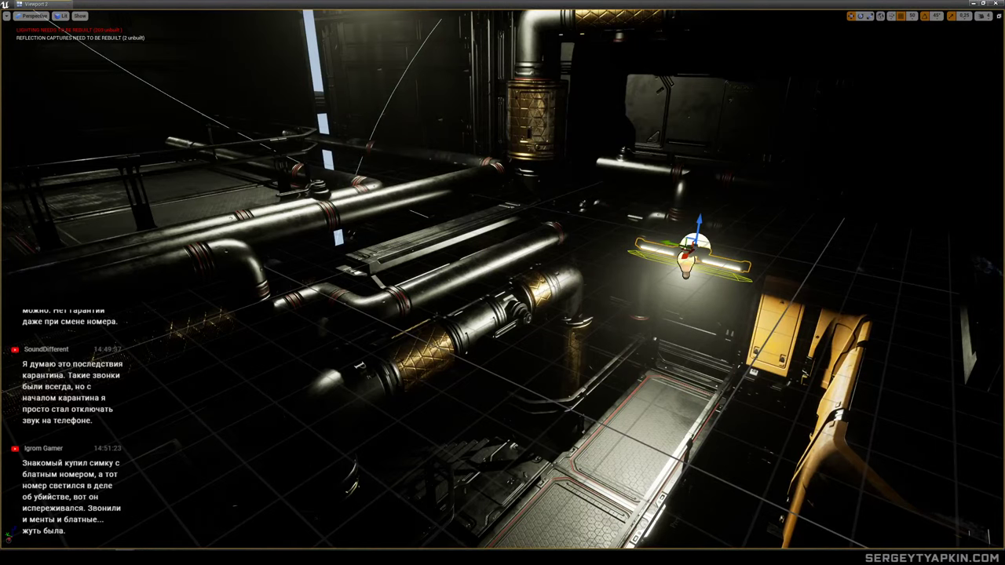
right_drag(694, 241, 700, 244)
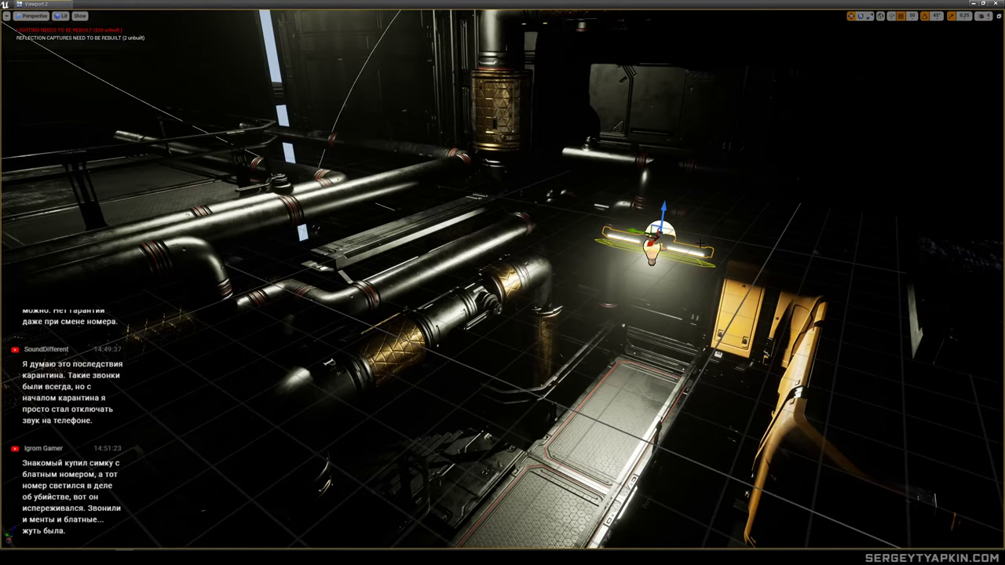
right_drag(700, 243, 708, 251)
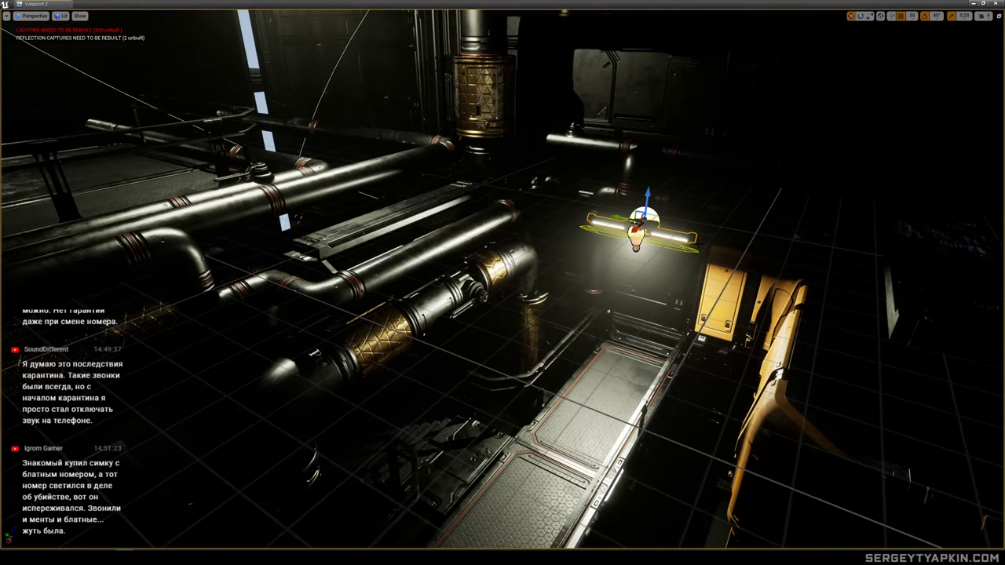
Move the tube lamp against the top of the walkway's end frame.
key(w)
mouse_move(582, 192)
right_down()
mouse_move(609, 192)
mouse_move(582, 191)
right_up()
drag(564, 159, 666, 189)
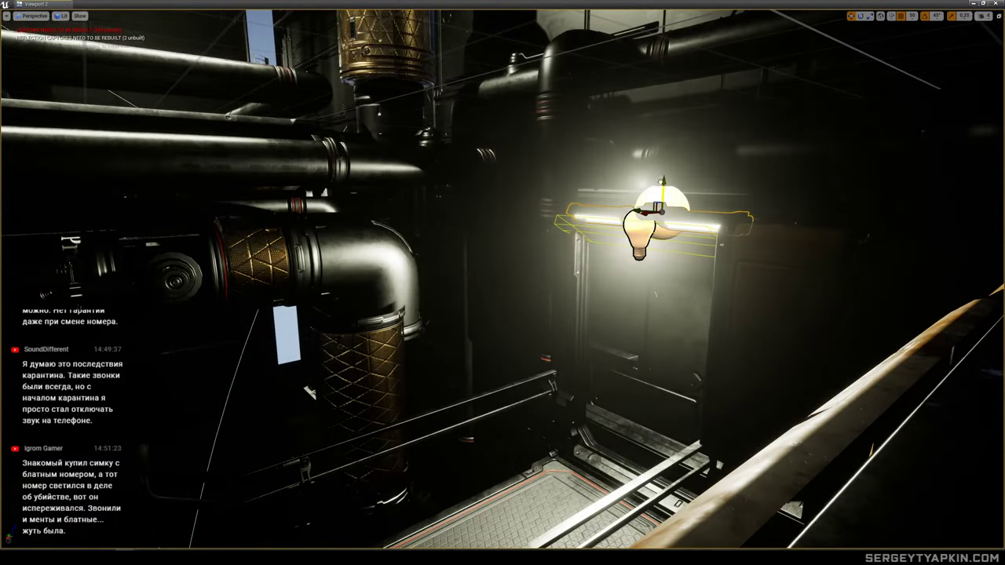
key(a)
right_drag(666, 189, 688, 145)
key(s)
key(w)
key(s)
click(619, 384)
right_drag(619, 384, 619, 391)
right_drag(549, 183, 549, 176)
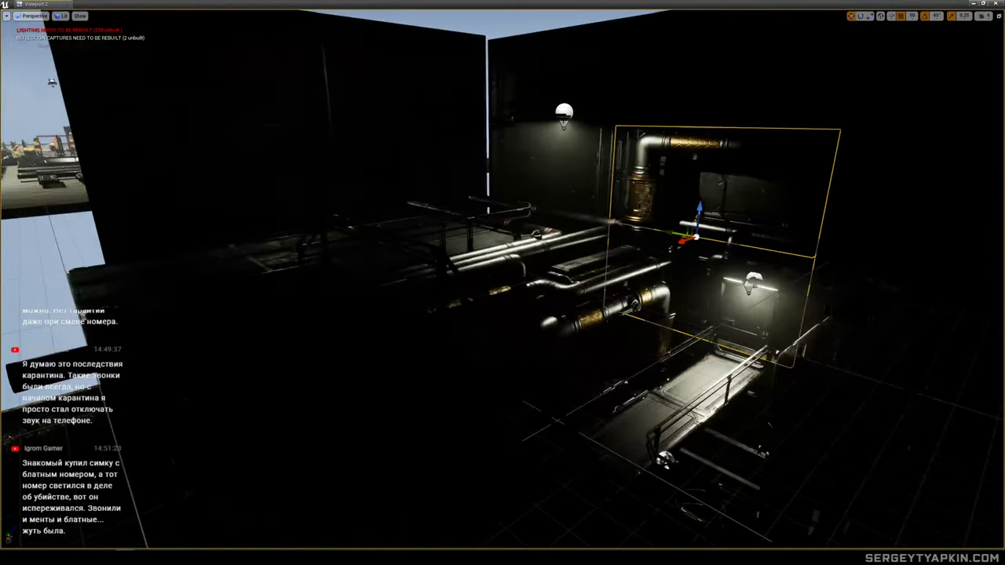
Copy the bracketed lamp along the back wall to beyond the yellow panels, and remove the floating dark plank beneath it.
click(563, 114)
right_drag(563, 114, 566, 122)
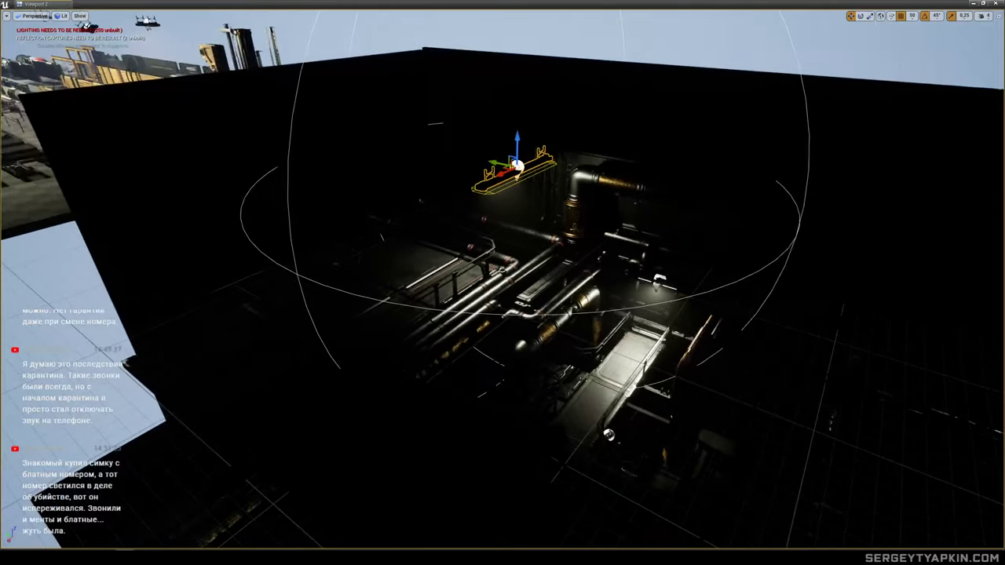
alt+drag(497, 163, 775, 221)
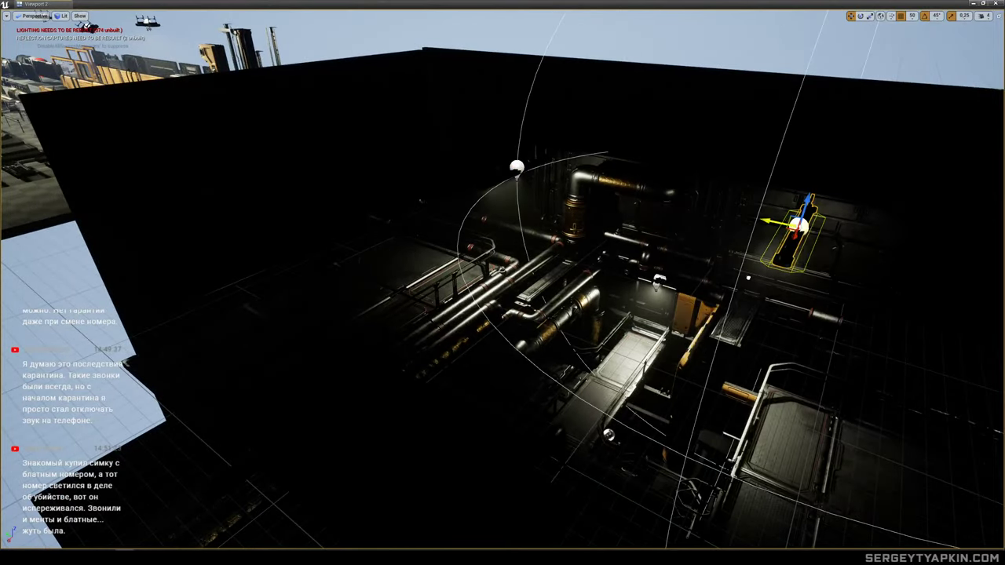
right_drag(775, 221, 776, 234)
click(713, 253)
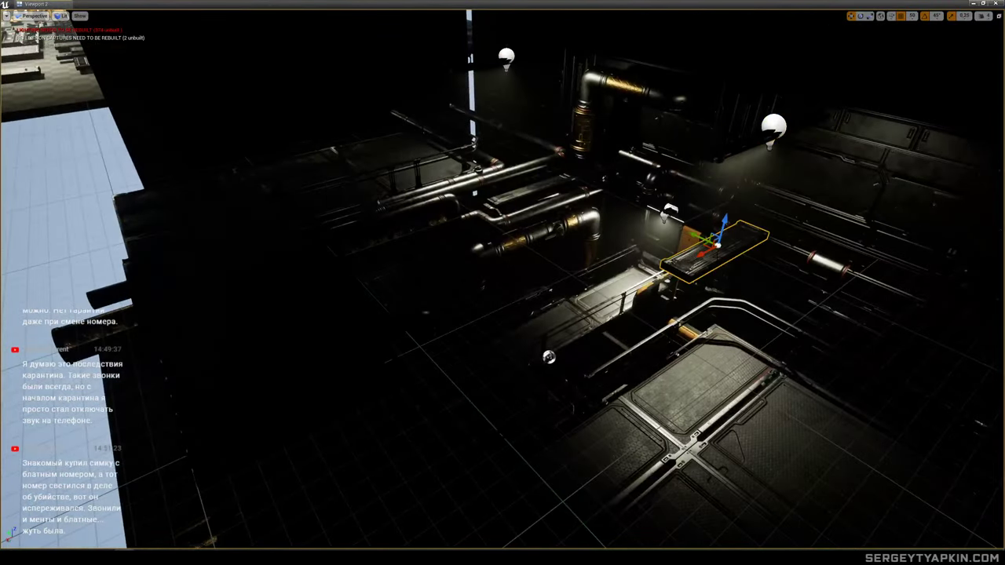
Select both bracketed lamps along the back wall and copy the pair forward over the stair landing and the platform.
click(773, 127)
right_drag(773, 127, 761, 117)
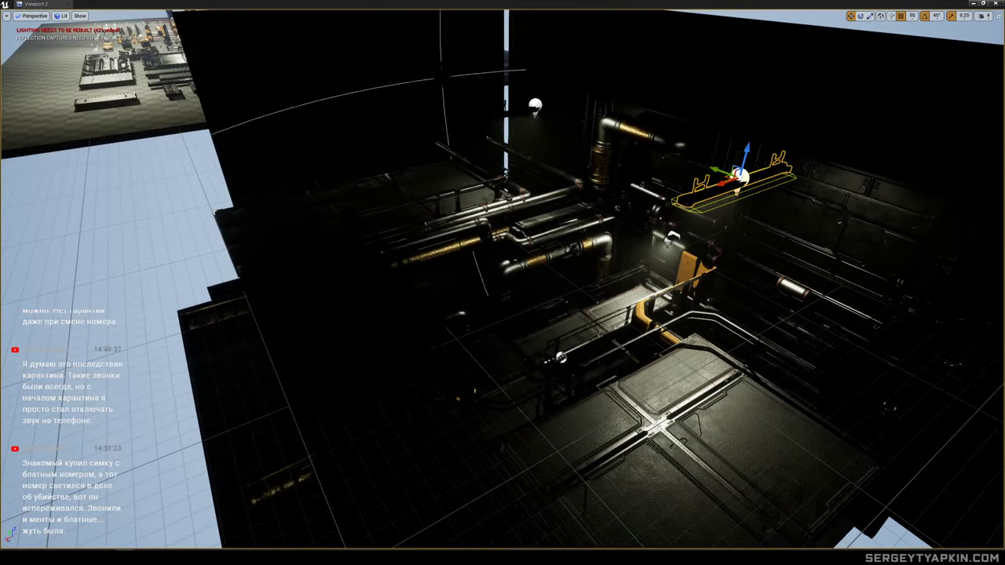
click(534, 105)
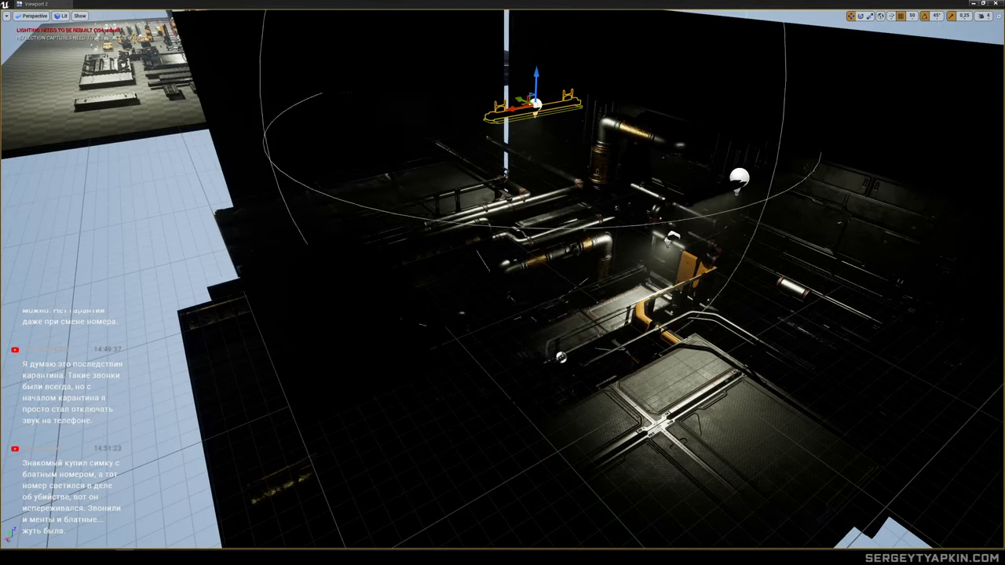
click(722, 196)
right_drag(722, 195, 678, 199)
key(s)
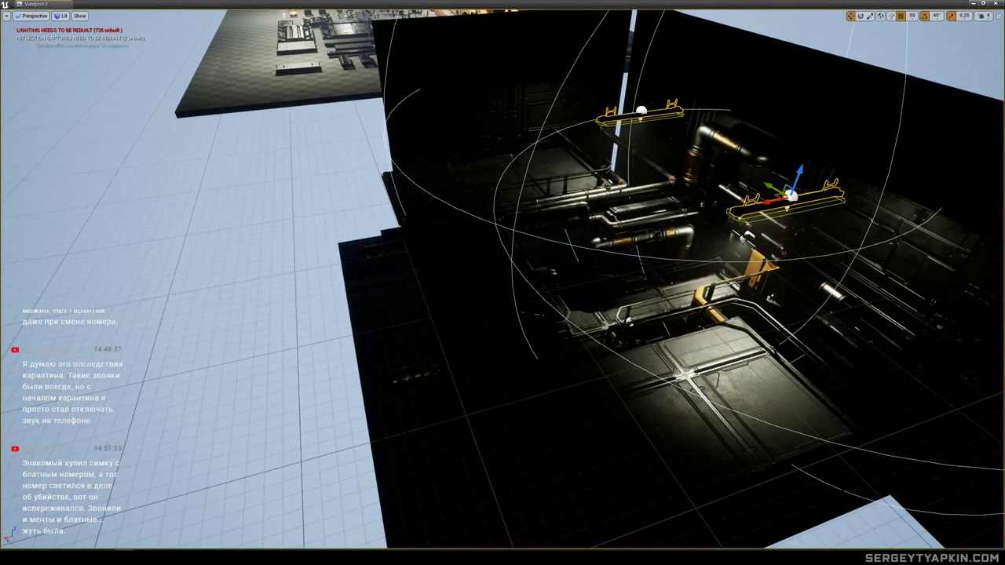
key(w)
right_drag(678, 199, 707, 193)
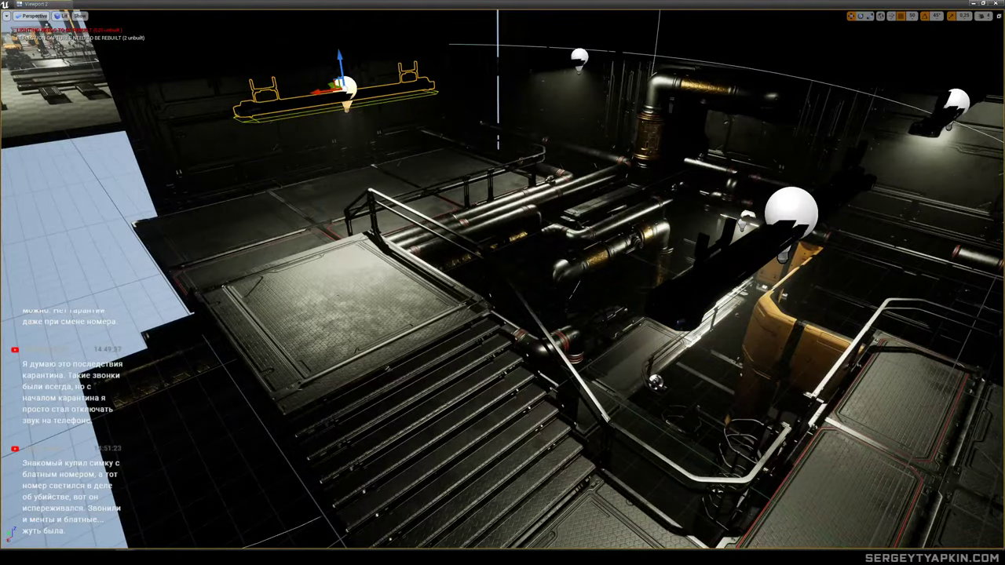
Delete the lamp copy above the stair landing and shift the remaining front lamp sideways over the platform.
key(Delete)
right_drag(706, 192, 740, 186)
right_drag(581, 203, 550, 211)
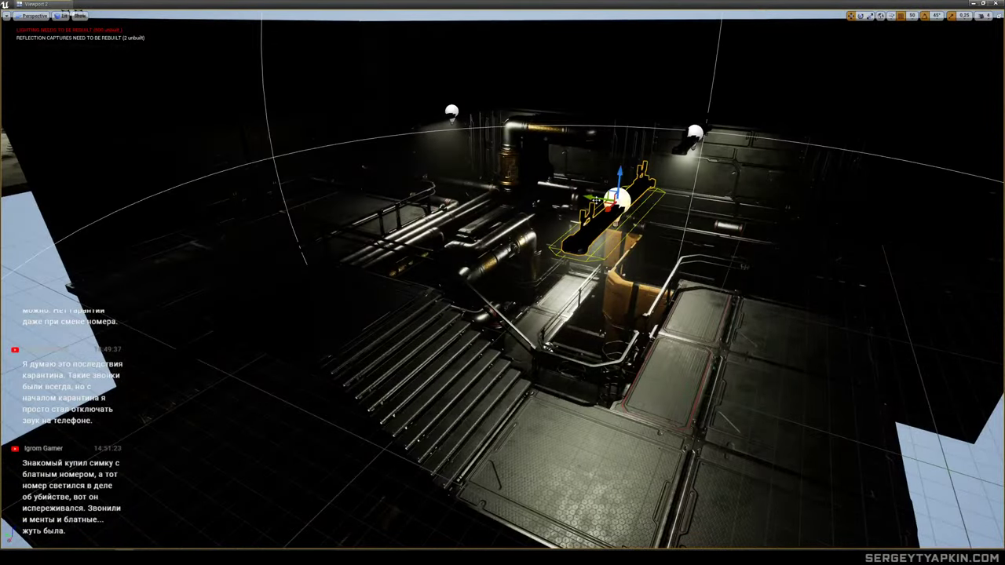
drag(596, 201, 669, 211)
Enclose the open side of the room with a grid of dark wall panels and slide it towards the back wall's corner.
right_drag(667, 209, 632, 190)
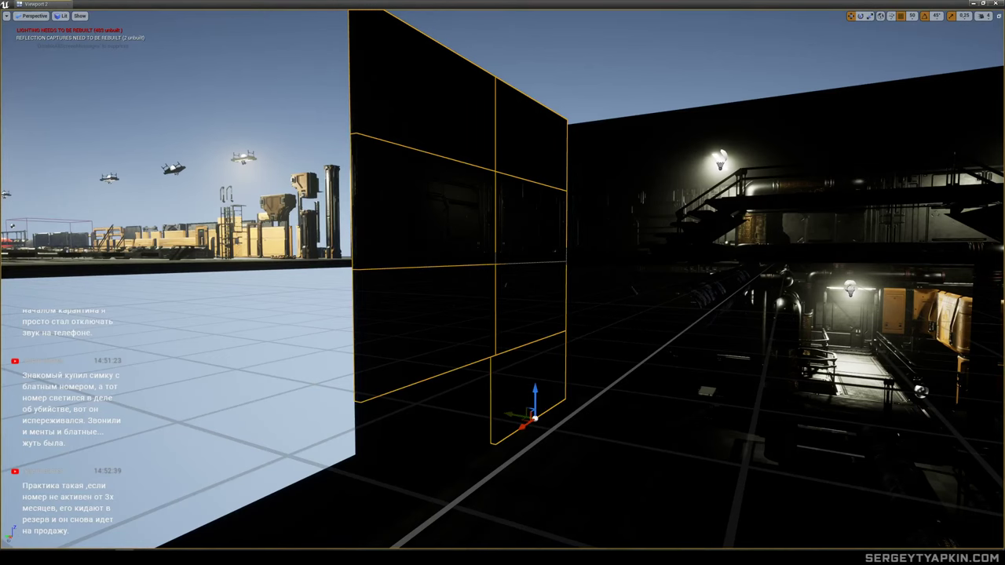
right_drag(503, 283, 486, 307)
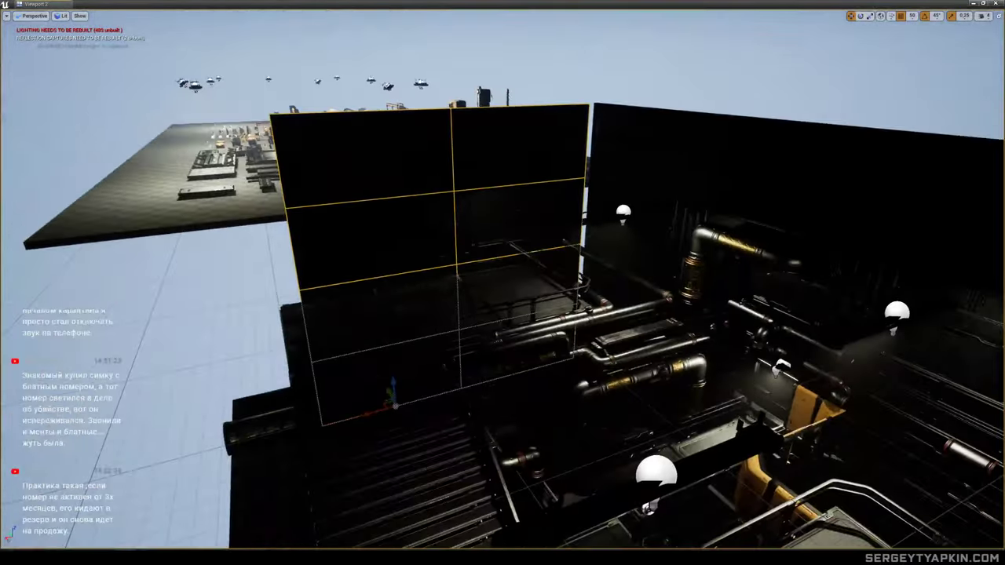
right_drag(373, 411, 413, 398)
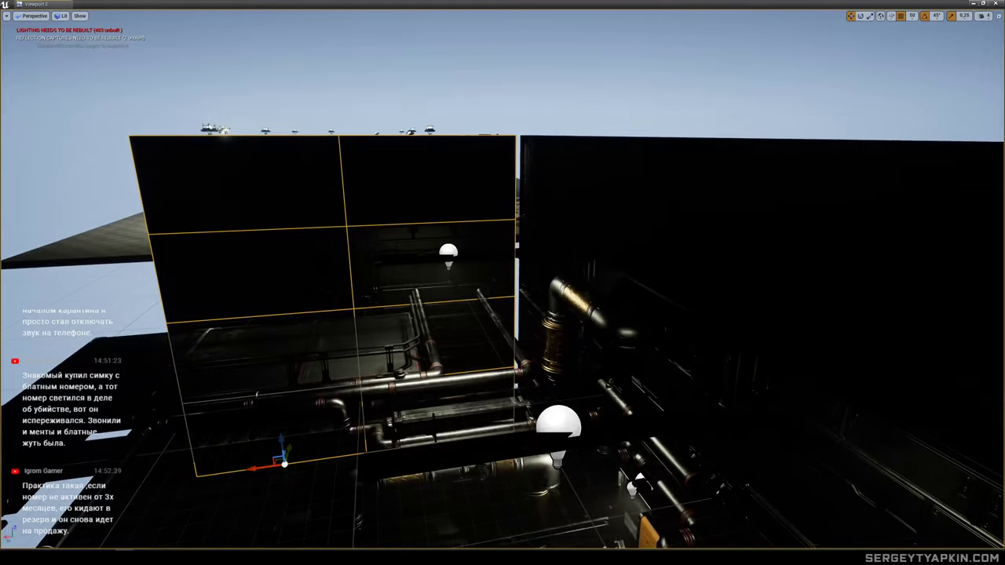
drag(259, 468, 269, 468)
right_drag(291, 451, 350, 452)
Copy the tube lamp from the walkway's end frame to just beneath the gold-wrapped pipe above the stairs.
mouse_move(662, 217)
right_down()
mouse_move(671, 229)
mouse_move(644, 206)
mouse_move(656, 209)
right_up()
key(g)
right_drag(534, 237, 479, 224)
right_drag(691, 234, 692, 234)
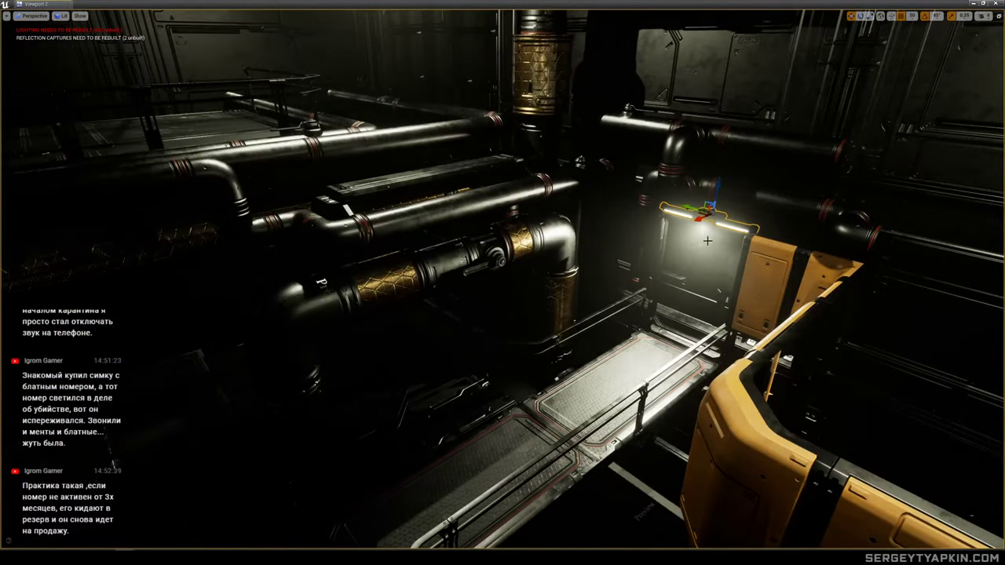
drag(709, 227, 752, 229)
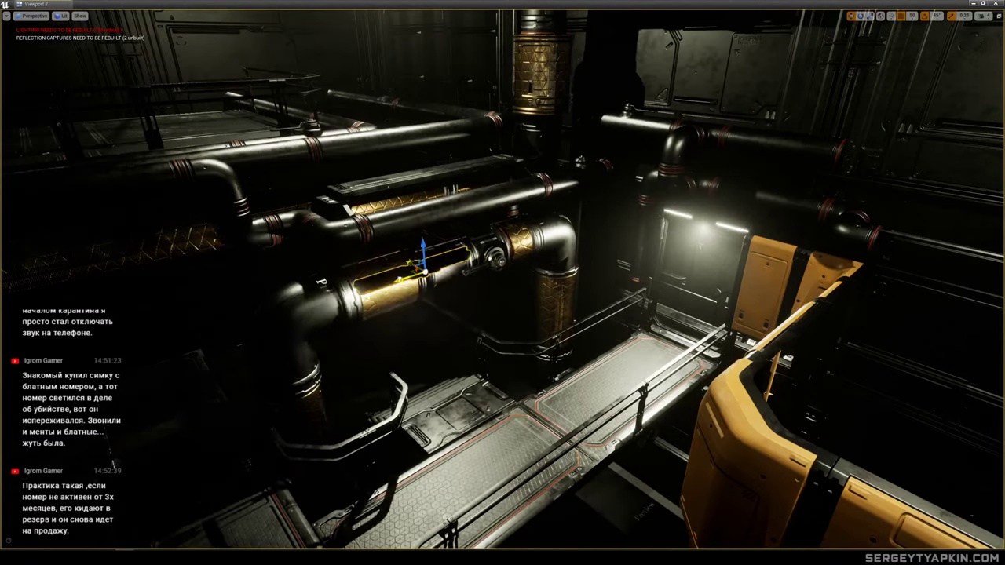
drag(397, 263, 431, 298)
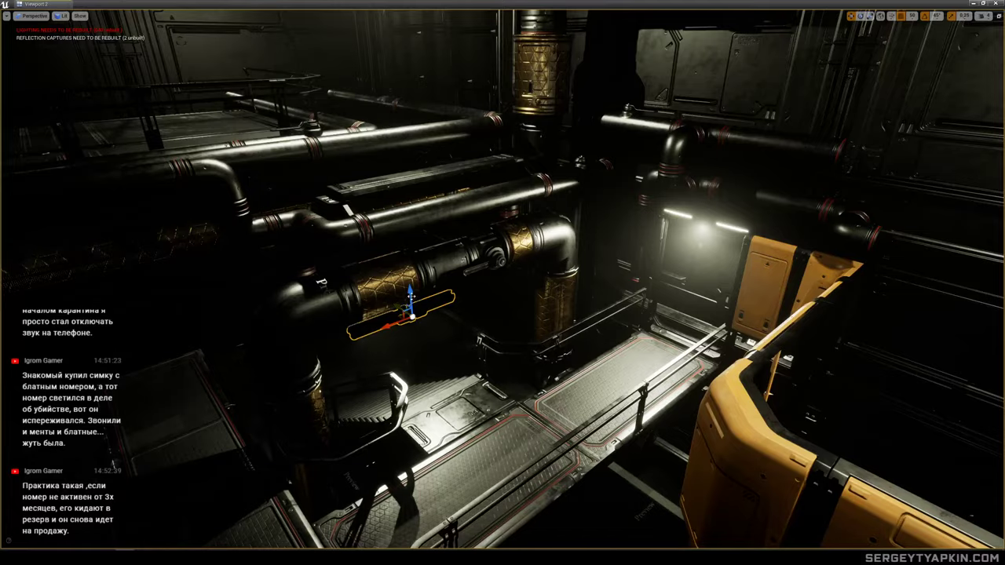
Copy the pipe elbow from the back wall forward to above the corner of the yellow panels.
key(s)
right_drag(503, 299, 601, 259)
key(w)
click(518, 238)
key(w)
right_drag(518, 238, 515, 259)
drag(648, 322, 701, 389)
right_drag(697, 336, 680, 261)
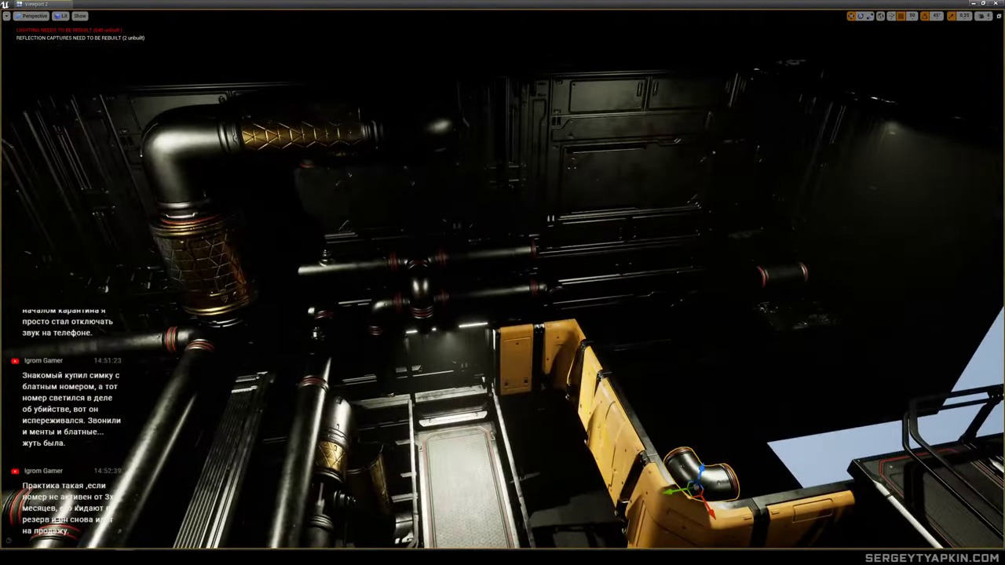
Copy the long straight pipe over the yellow panels and align it between the back-wall elbow and the front elbow.
right_drag(489, 277, 423, 345)
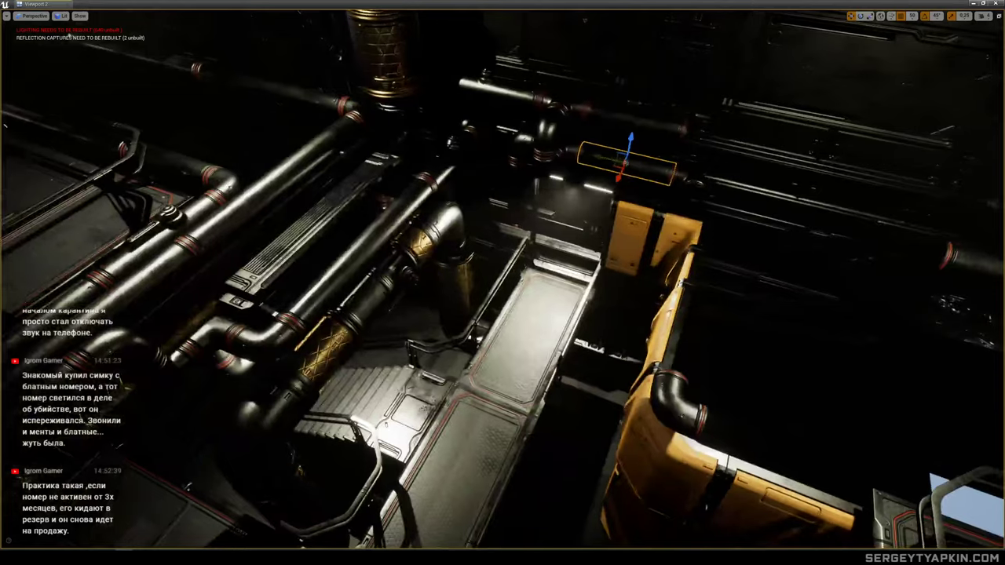
click(348, 253)
right_drag(348, 253, 365, 256)
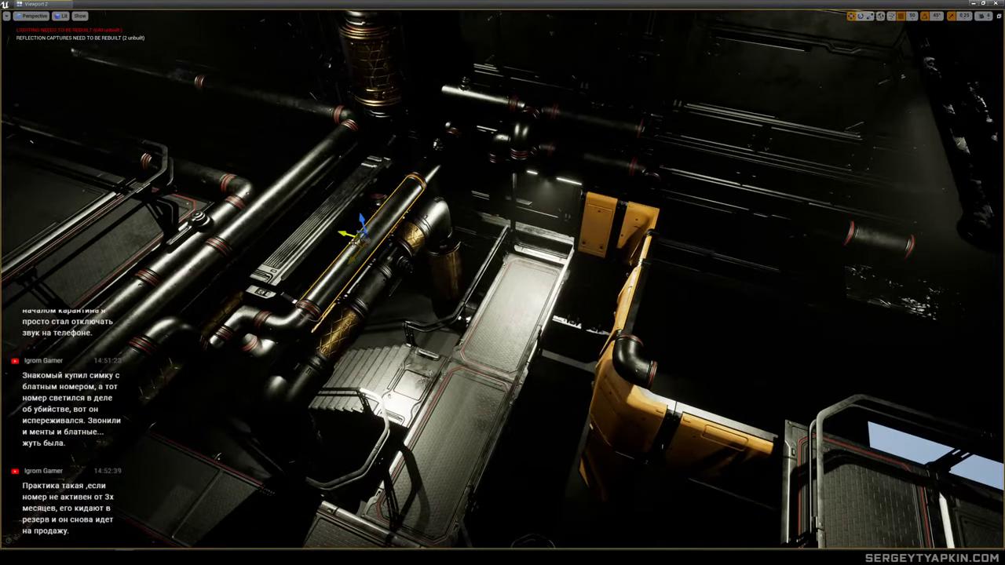
alt+drag(353, 242, 624, 239)
right_drag(625, 239, 647, 263)
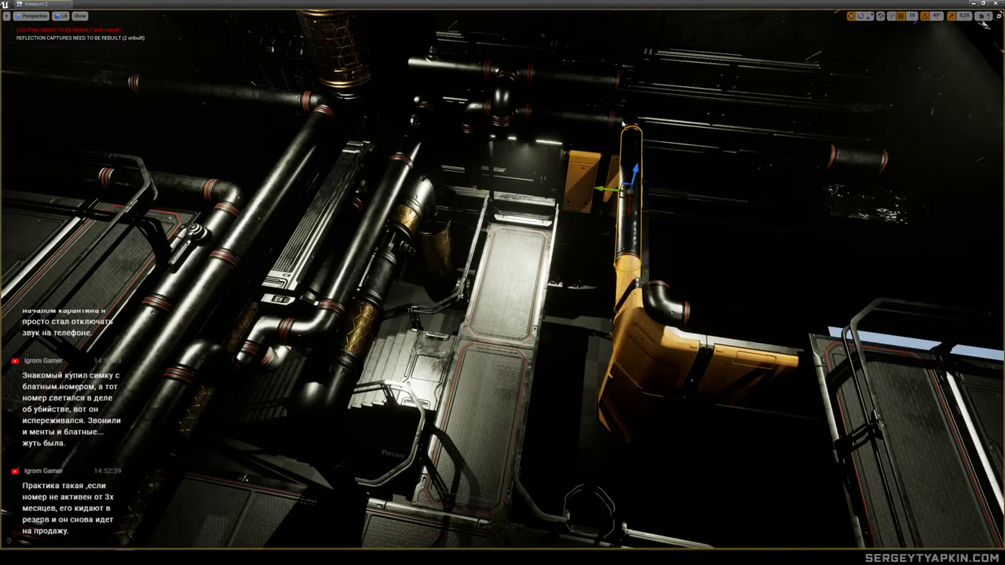
drag(624, 122, 648, 123)
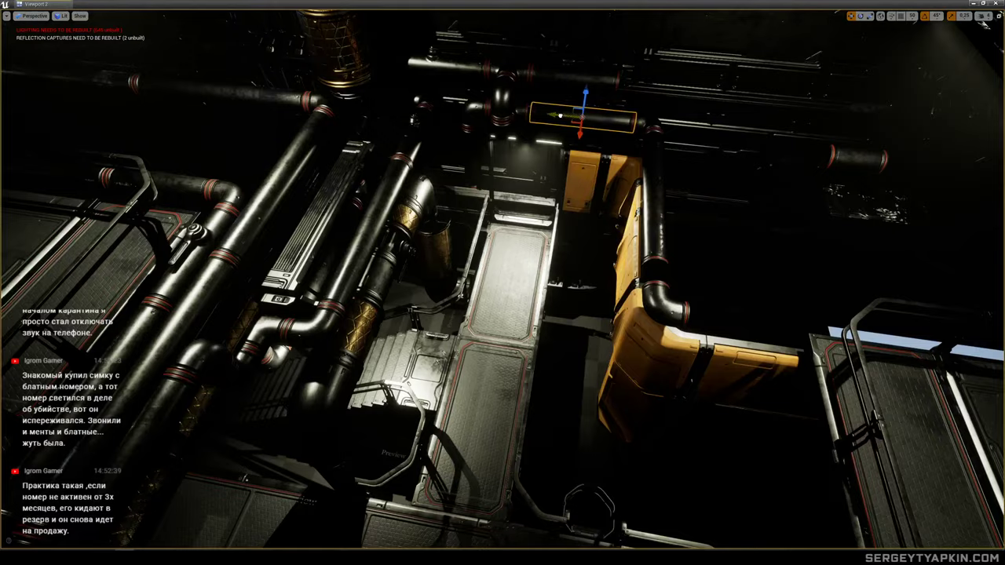
Bring a long dark beam from the kit display into the room, rotate it and place it along the walkway's outer edge.
click(900, 17)
right_drag(628, 235, 317, 337)
click(712, 219)
click(542, 222)
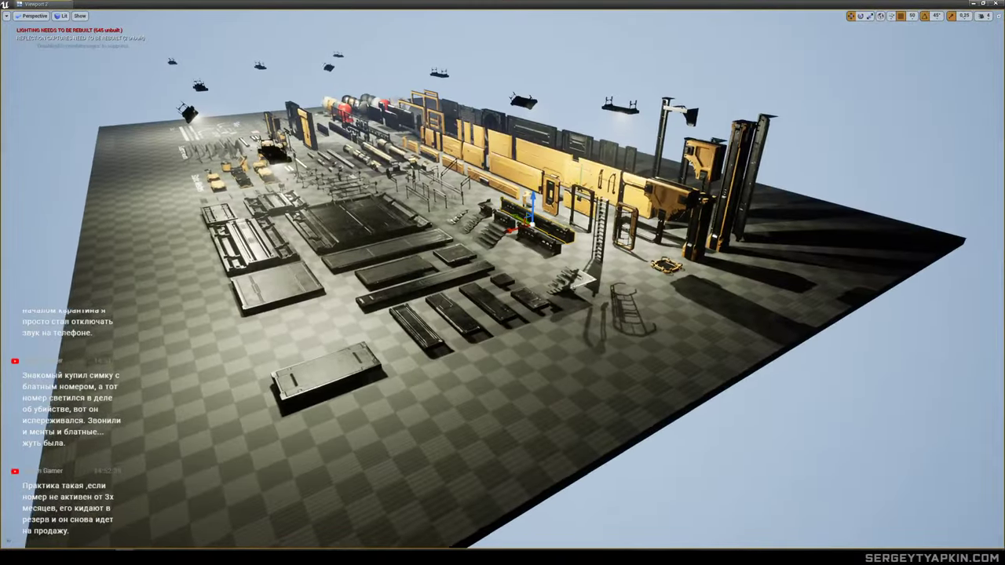
right_drag(542, 223, 674, 255)
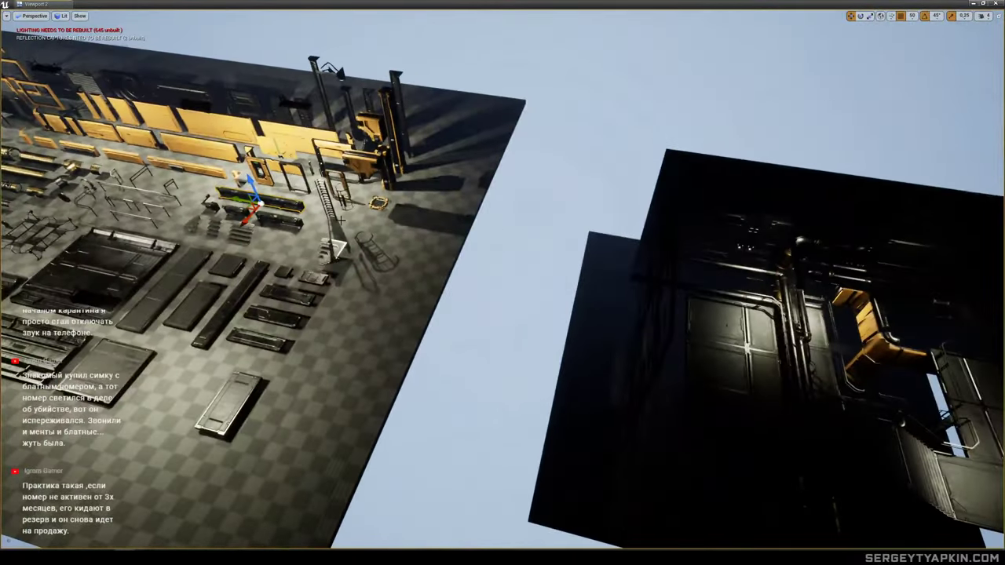
right_drag(754, 359, 756, 333)
key(e)
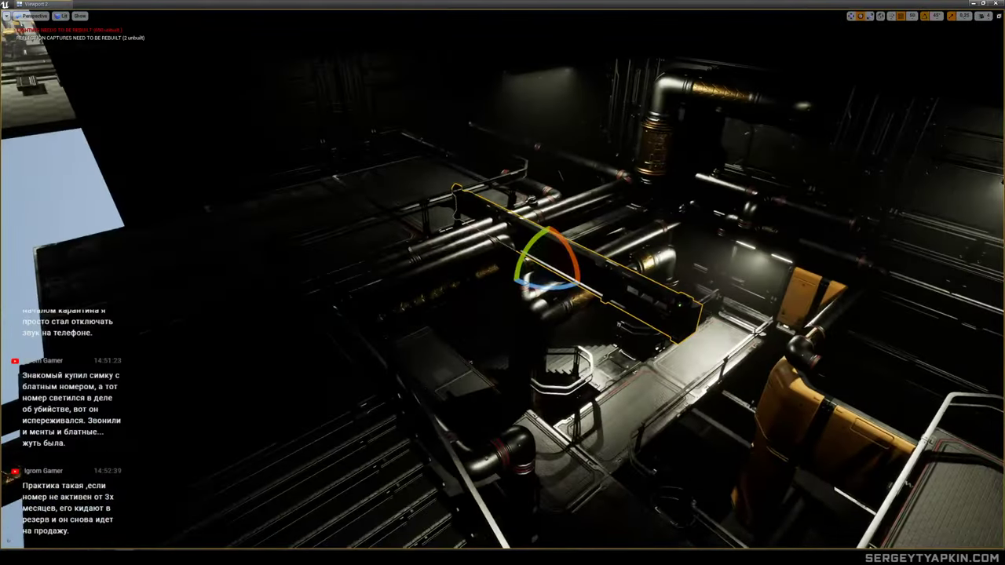
drag(525, 285, 582, 286)
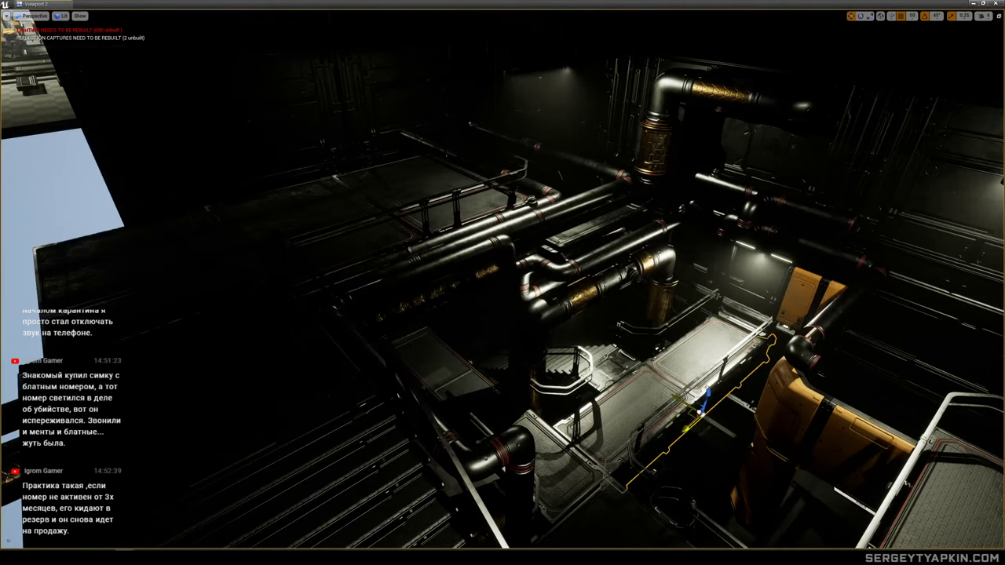
Place a pipe elbow at the base of the vertical gold-wrapped pipe beside the walkway.
right_drag(628, 314, 670, 323)
right_drag(721, 271, 723, 305)
right_drag(658, 261, 495, 306)
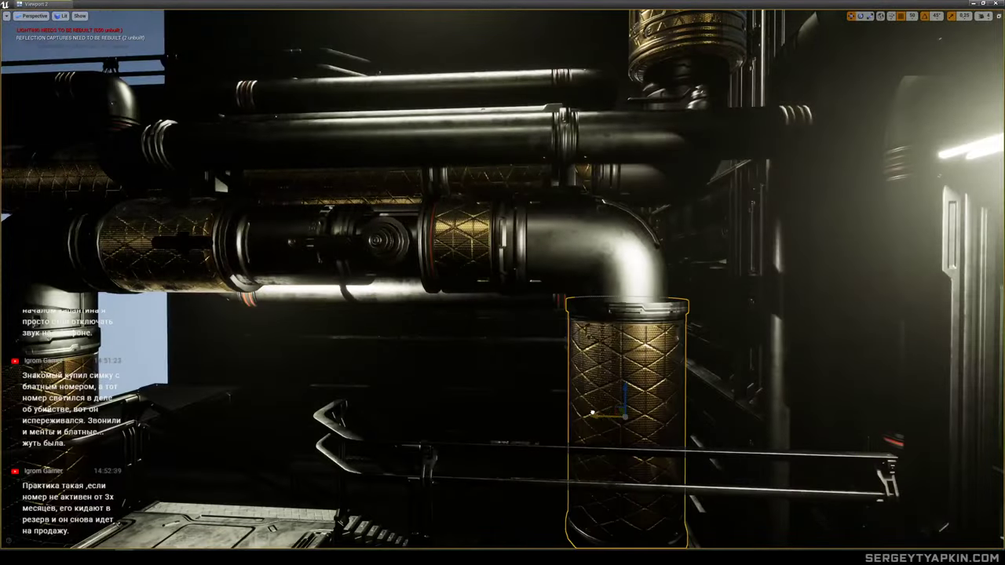
right_drag(592, 413, 683, 416)
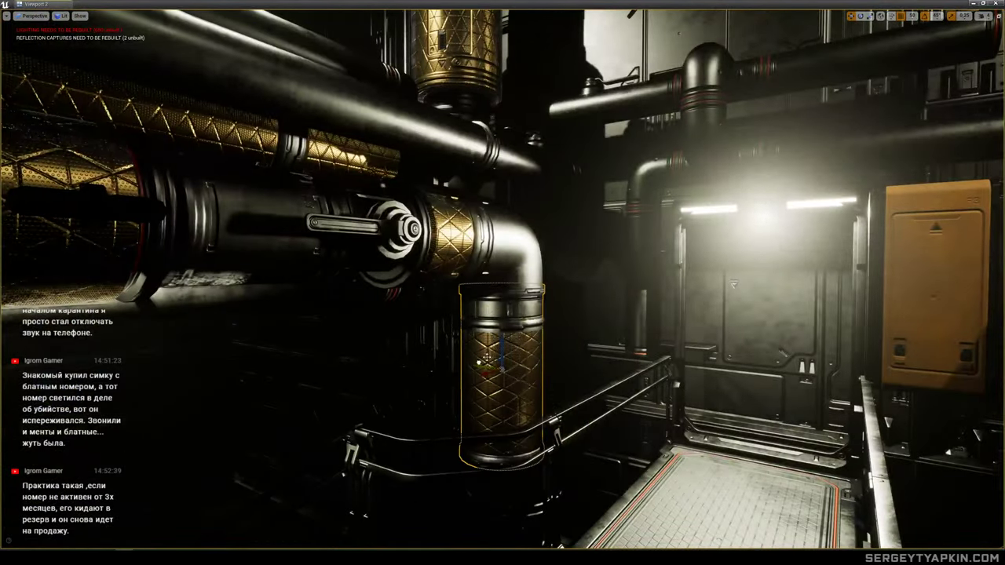
right_drag(502, 411, 498, 459)
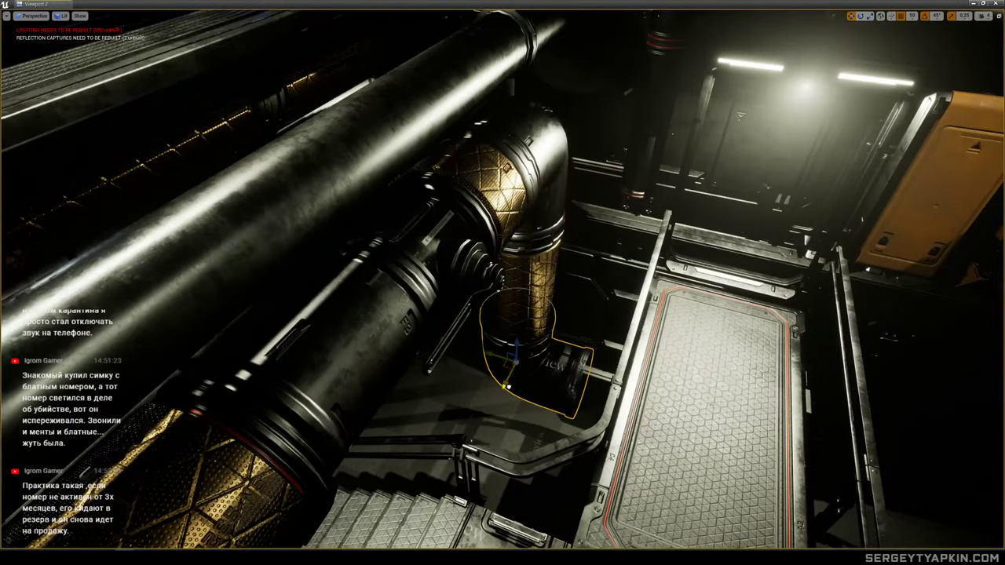
mouse_move(503, 361)
right_down()
mouse_move(514, 365)
mouse_move(506, 361)
mouse_move(522, 345)
mouse_move(499, 346)
right_up()
right_drag(526, 295, 506, 332)
Copy the vertical gold-wrapped pipe section straight down to meet the elbow below it.
click(510, 229)
right_drag(511, 230, 487, 240)
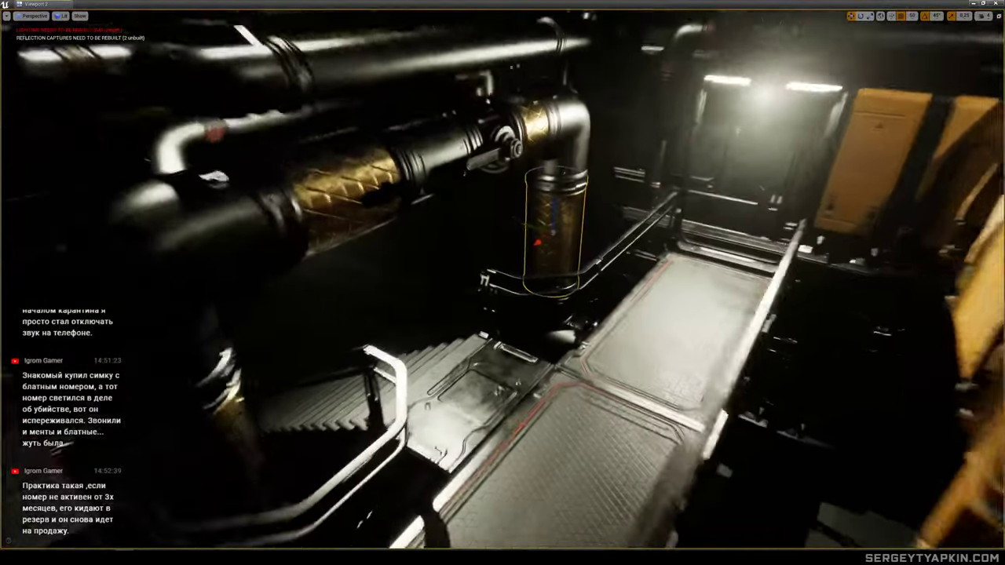
alt+drag(551, 203, 552, 297)
mouse_move(553, 297)
right_down()
mouse_move(549, 281)
mouse_move(544, 295)
right_up()
right_drag(533, 350, 545, 238)
Shift the lamp beneath the gold-wrapped pipe sideways so it sits under the pipe above the stairs.
click(591, 196)
right_drag(591, 196, 555, 214)
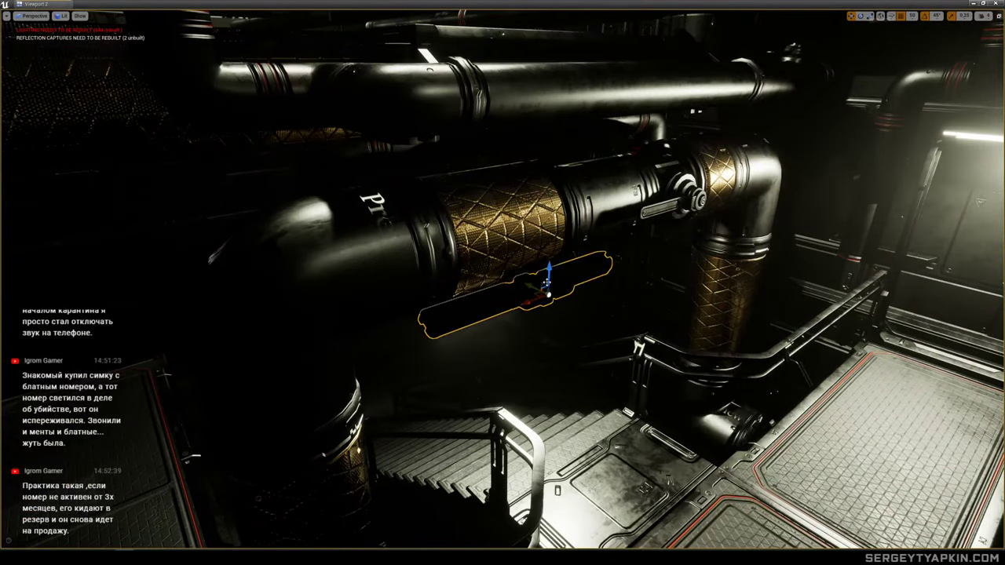
right_drag(547, 284, 551, 286)
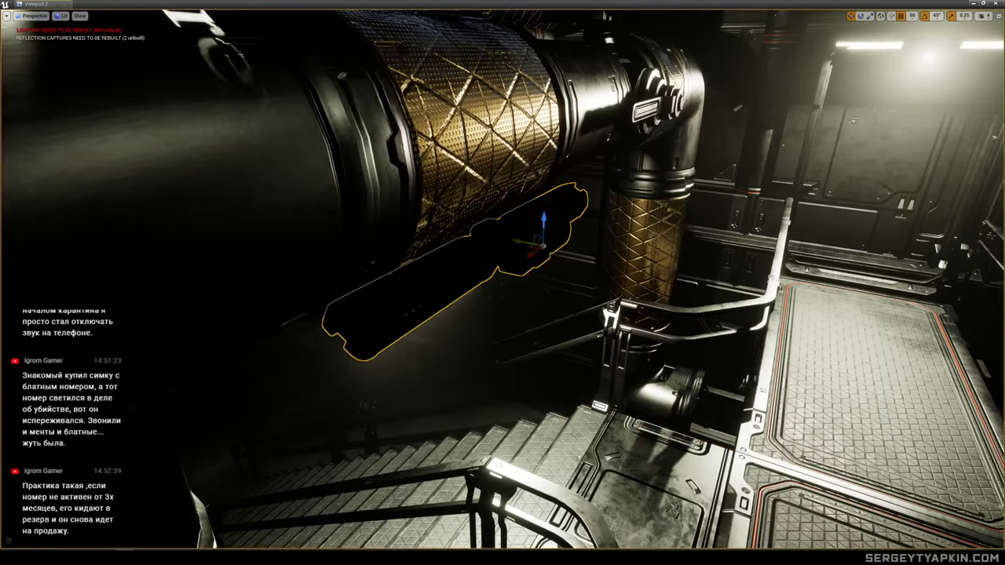
drag(522, 241, 461, 232)
mouse_move(461, 232)
right_down()
mouse_move(494, 232)
mouse_move(476, 230)
right_up()
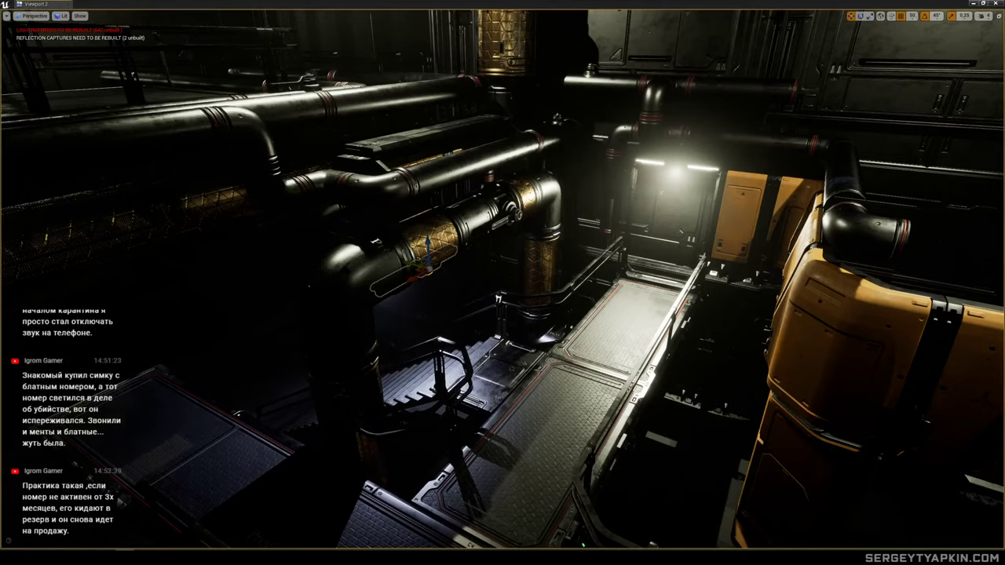
Slide the dark wall panel behind the walkway's end frame aside to open the doorway.
right_drag(475, 229, 469, 202)
key(g)
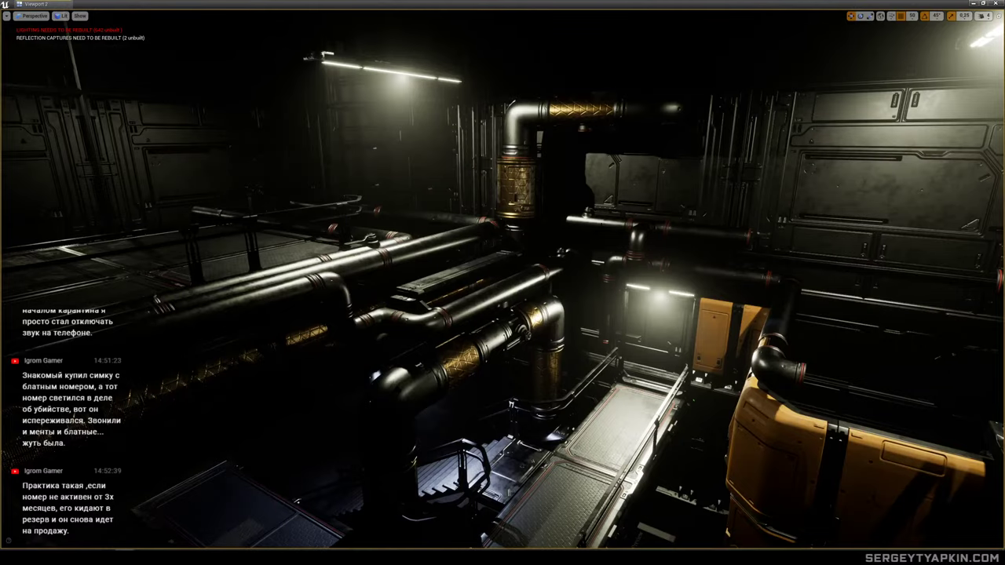
key(w)
right_drag(502, 282, 542, 302)
click(479, 275)
right_drag(479, 275, 487, 276)
right_drag(539, 350, 502, 353)
drag(522, 355, 428, 335)
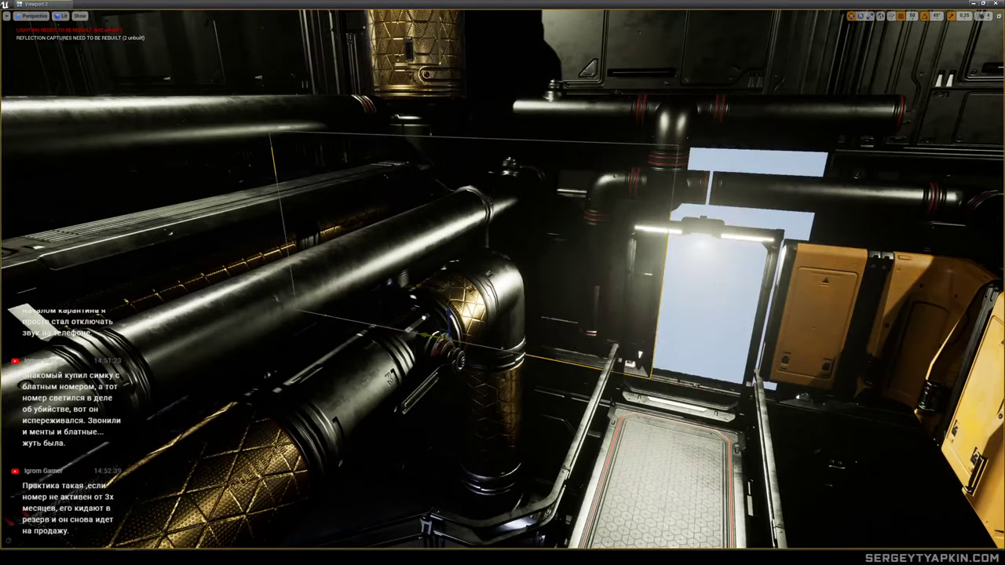
Duplicate the walkway's end frame and push the copy back into the wall opening to deepen the doorway.
right_drag(397, 311, 447, 298)
click(793, 205)
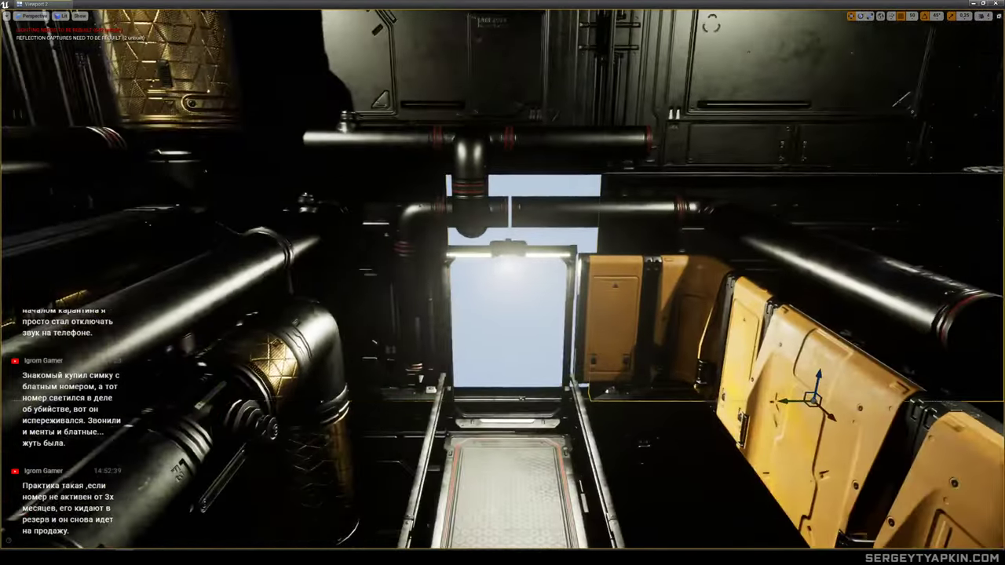
right_drag(793, 206, 766, 202)
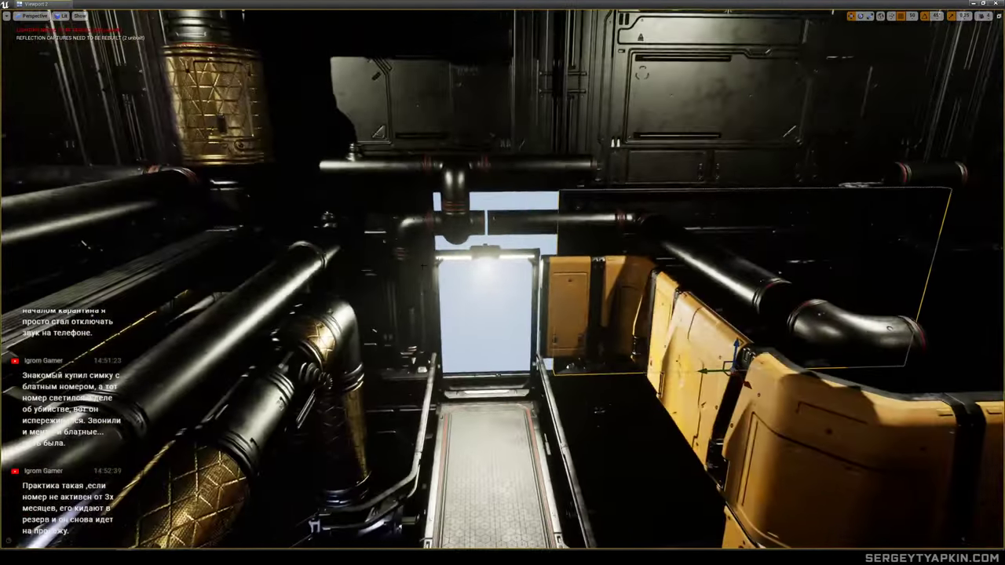
right_drag(499, 386, 465, 385)
click(427, 239)
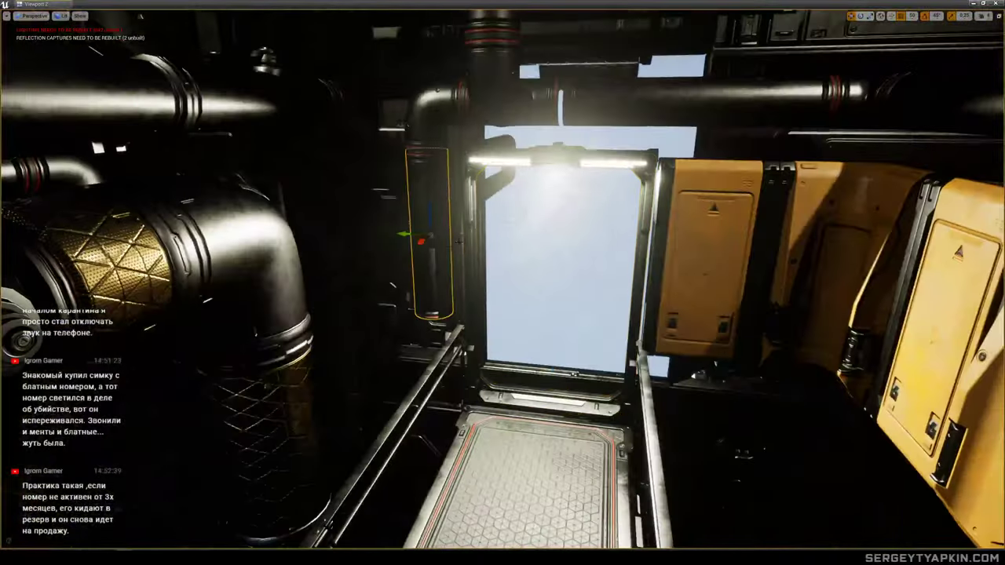
right_drag(427, 239, 381, 265)
click(516, 305)
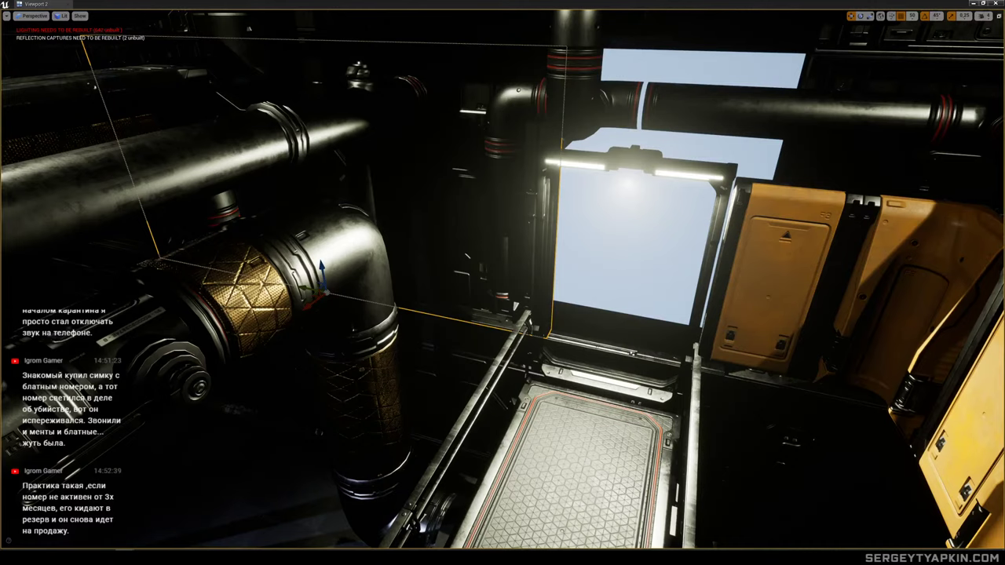
click(643, 390)
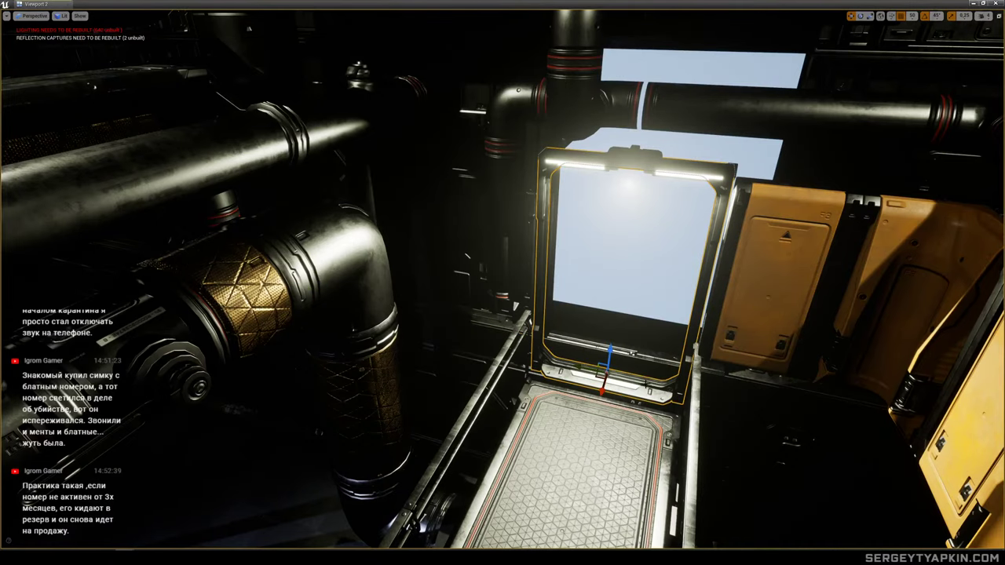
mouse_move(609, 403)
mouse_down()
mouse_move(616, 397)
mouse_move(603, 399)
mouse_up()
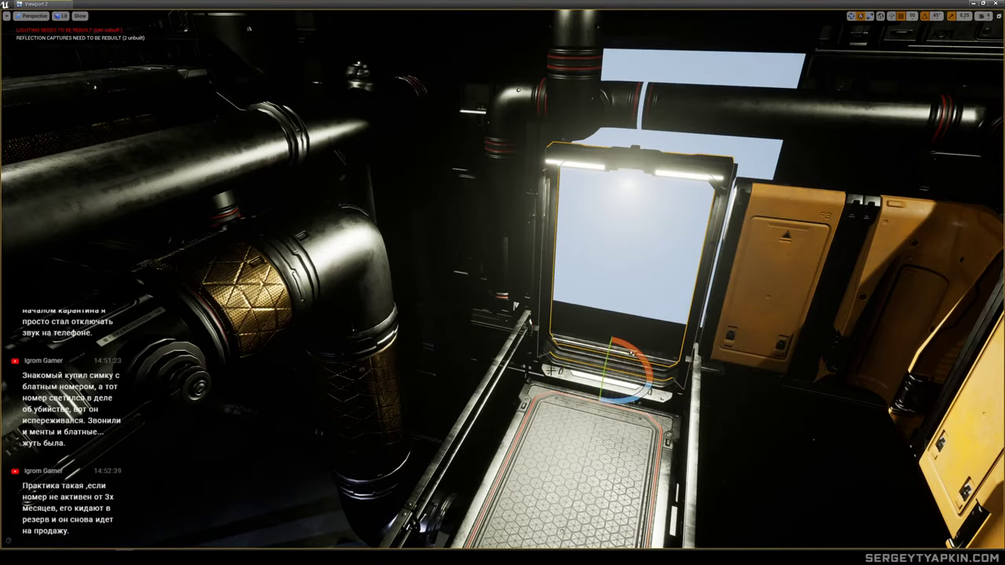
mouse_move(552, 370)
right_down()
mouse_move(548, 393)
mouse_move(561, 363)
right_up()
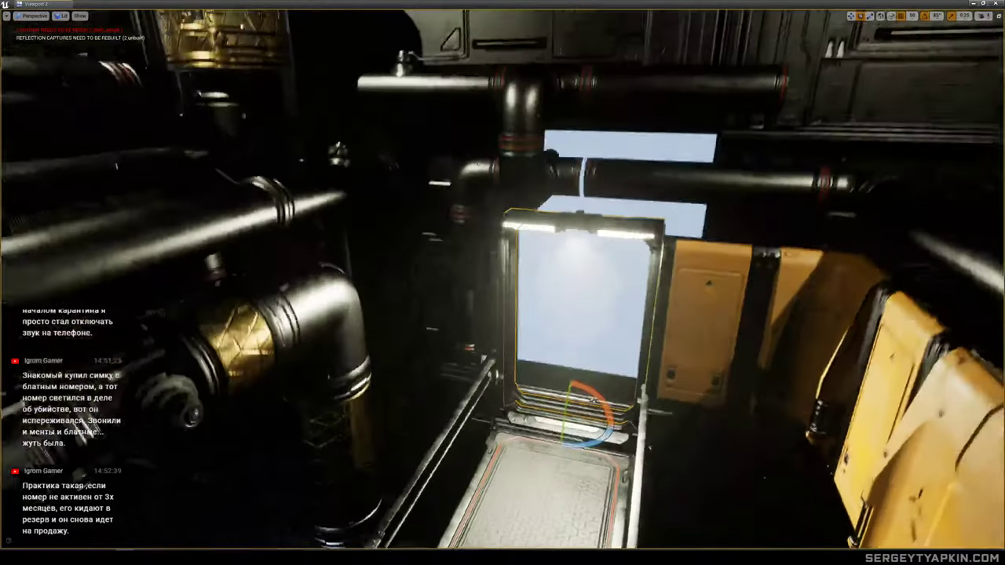
Fit a dark wall panel into the opening behind the deepened door frame to close it off.
right_drag(365, 322, 365, 322)
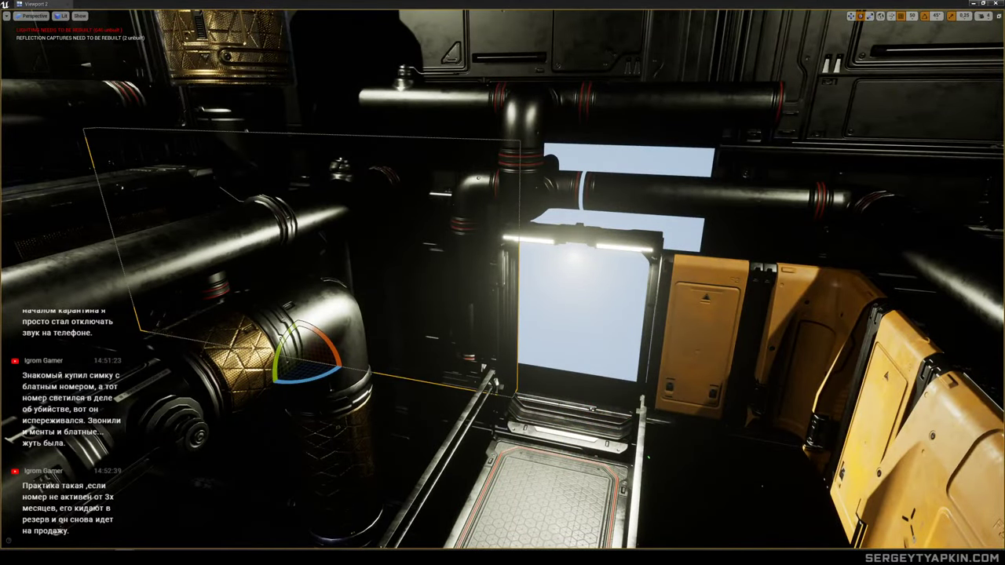
drag(778, 157, 570, 433)
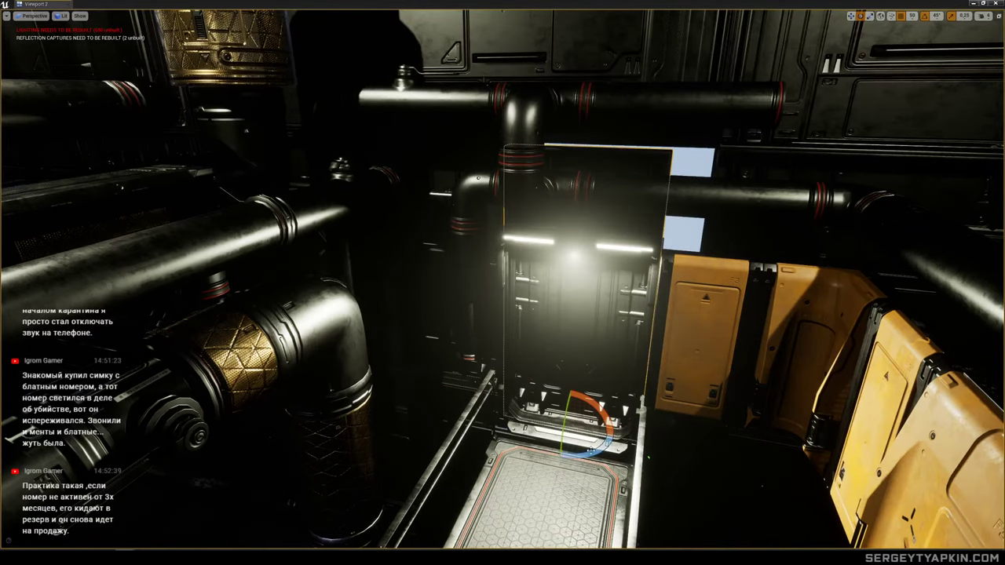
right_drag(605, 393, 606, 392)
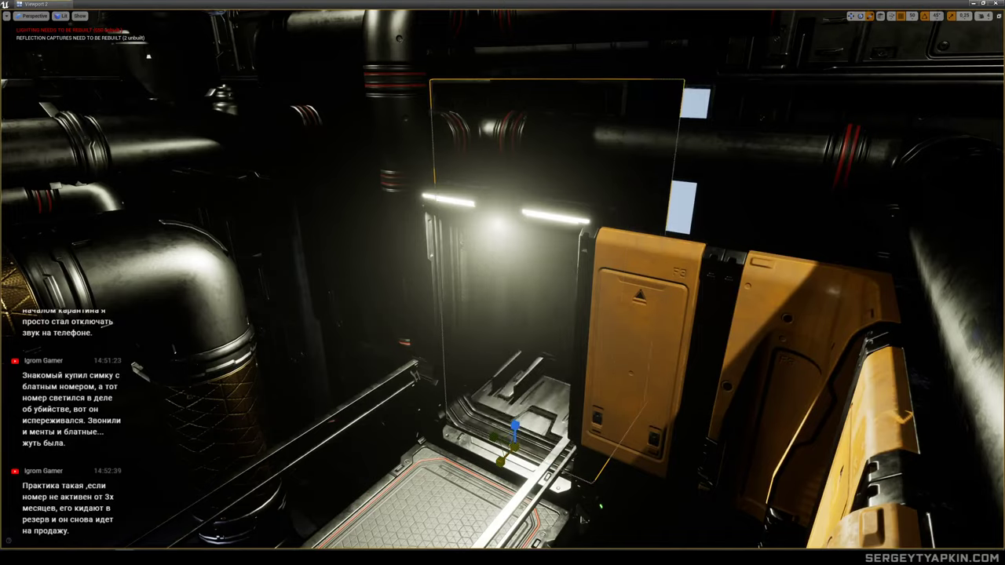
right_drag(563, 372, 547, 359)
click(554, 260)
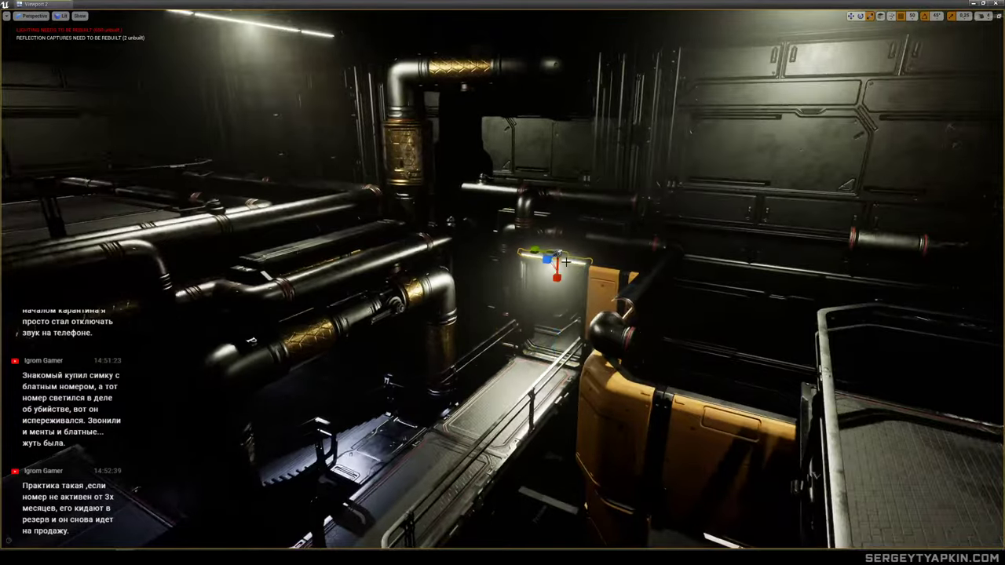
Narrow the strip lamp to the width of the walkway's end doorway and fit a floor plate inside the deepened frame.
right_drag(554, 260, 554, 260)
right_drag(538, 441, 517, 443)
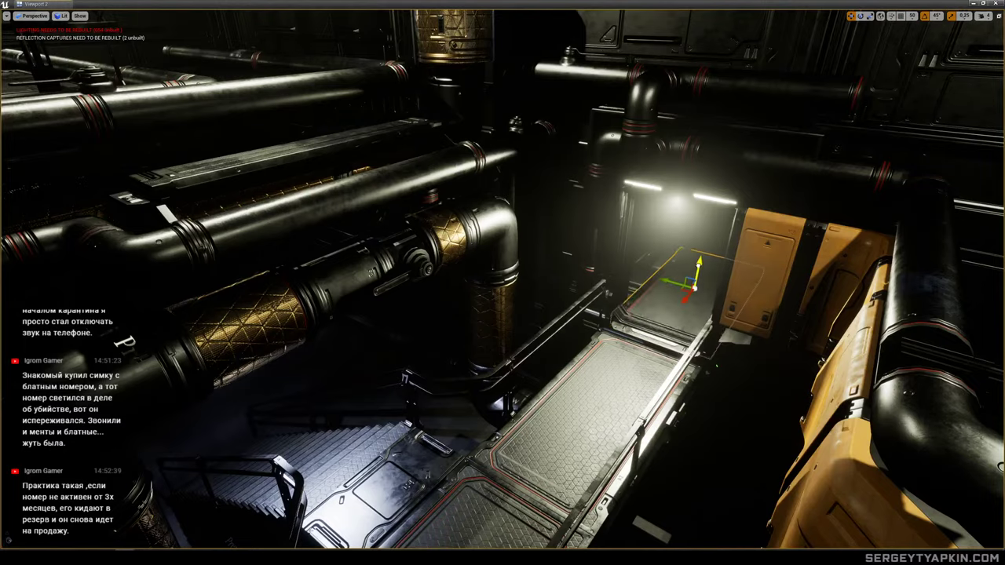
right_drag(516, 444, 517, 456)
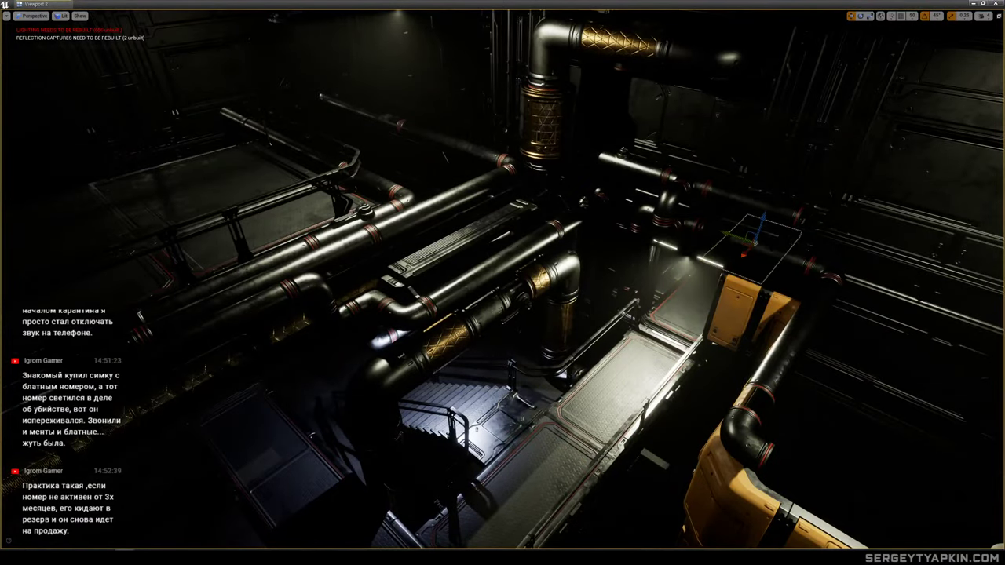
right_drag(517, 456, 502, 481)
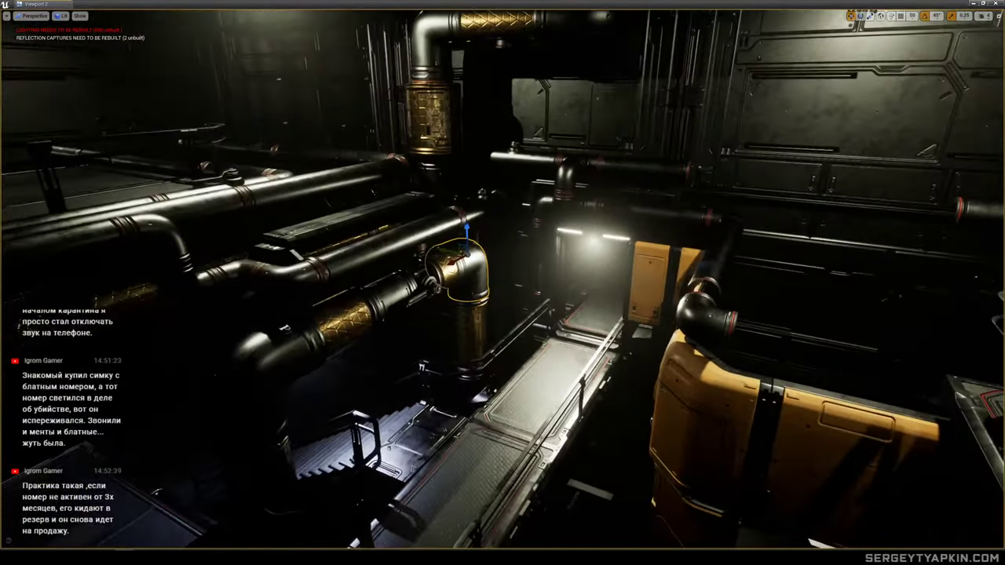
Duplicate the gold-wrapped elbow and its vertical pipe, placing the copy across the walkway in front of the yellow panels.
ctrl+click(476, 267)
right_drag(476, 267, 466, 261)
right_drag(496, 482, 494, 481)
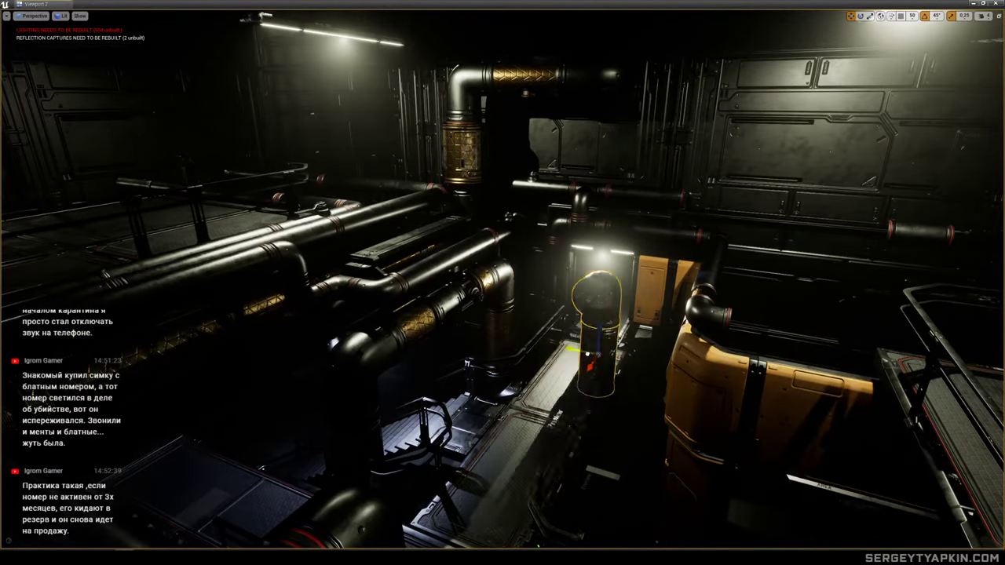
right_drag(494, 481, 490, 482)
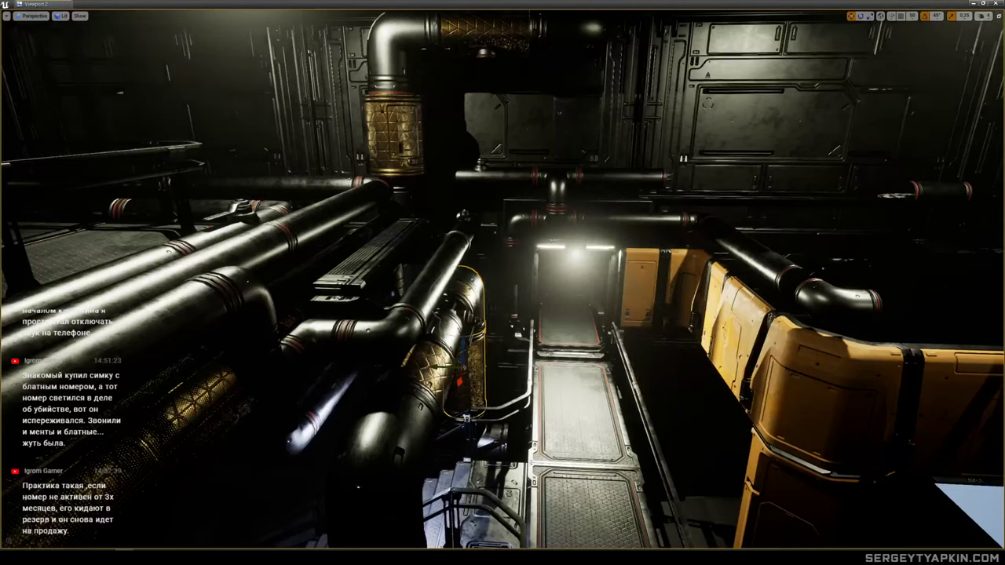
alt+drag(450, 366, 630, 369)
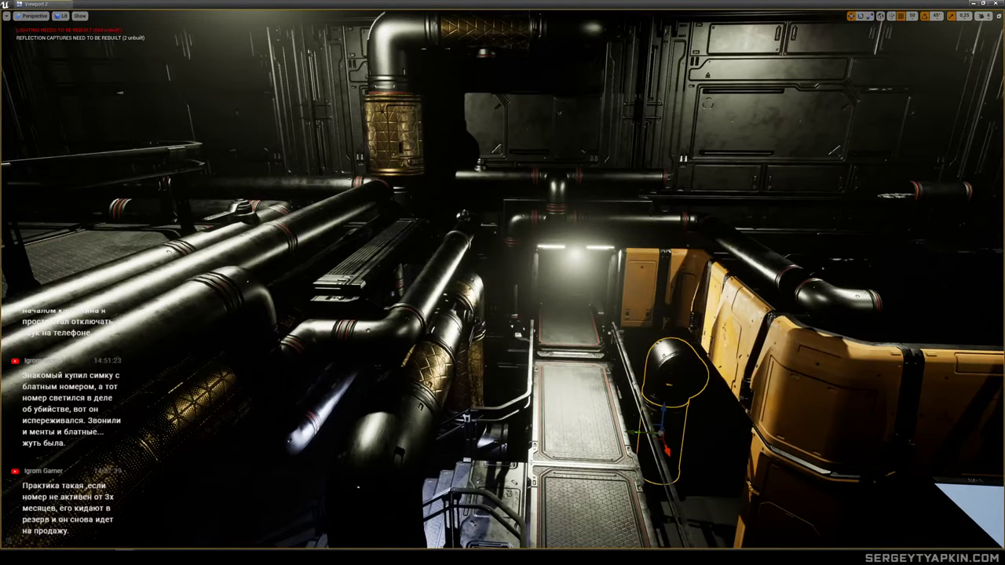
right_drag(617, 428, 572, 438)
mouse_move(478, 482)
right_down()
mouse_move(510, 478)
mouse_move(486, 481)
right_up()
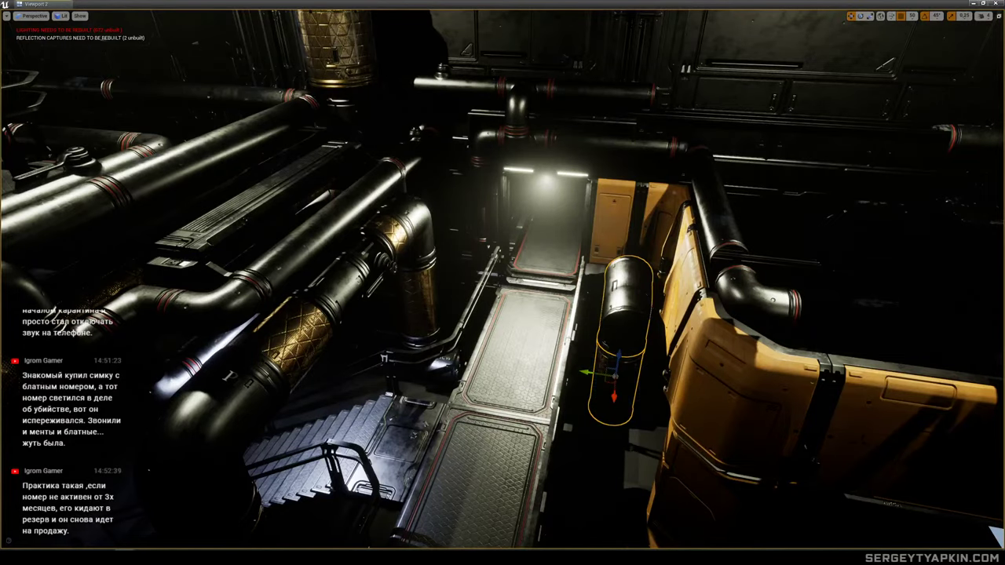
Position the vertical pipe section below the copied elbow, down beneath the walkway.
right_drag(487, 481, 520, 464)
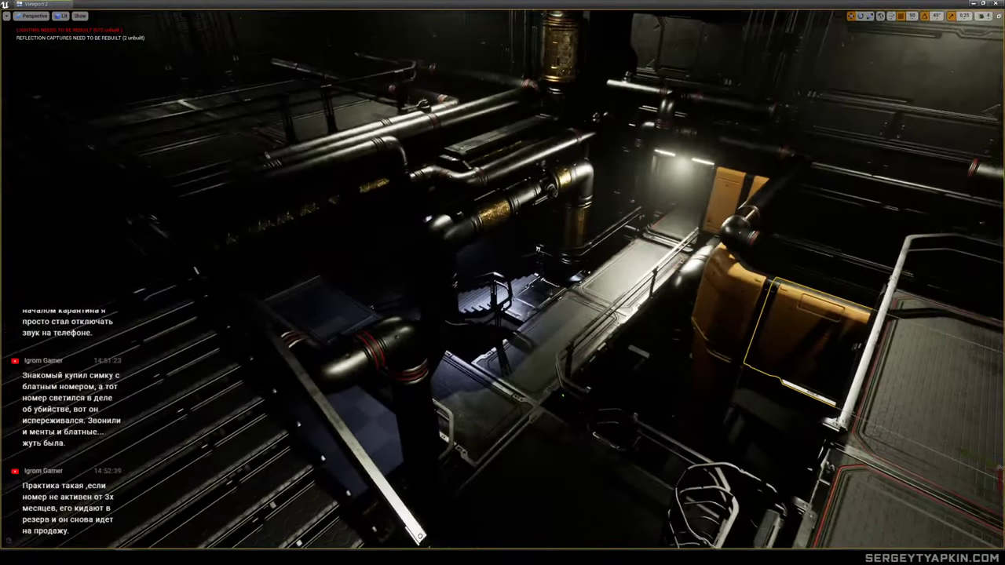
right_drag(674, 351, 677, 336)
right_drag(526, 467, 530, 469)
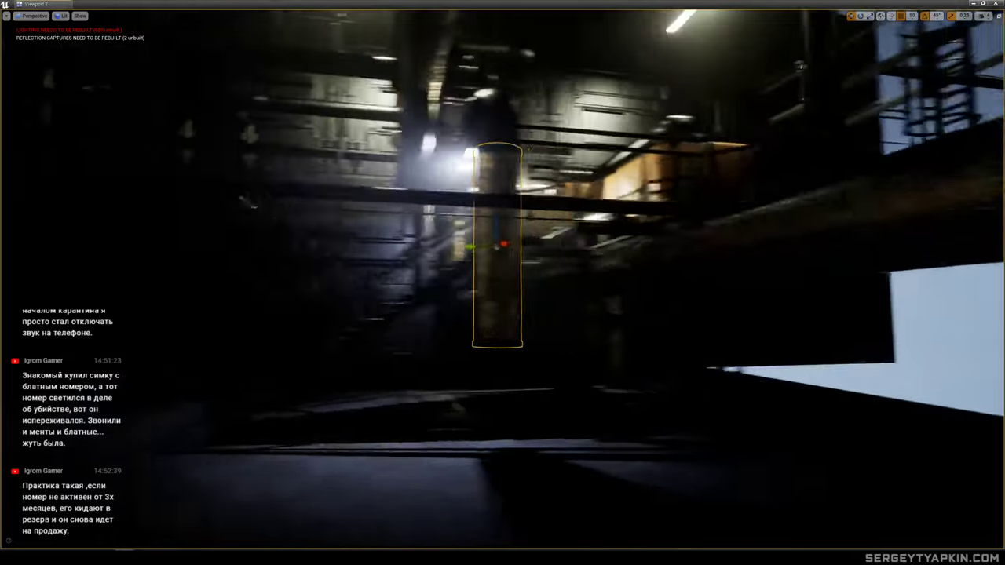
right_drag(502, 283, 520, 296)
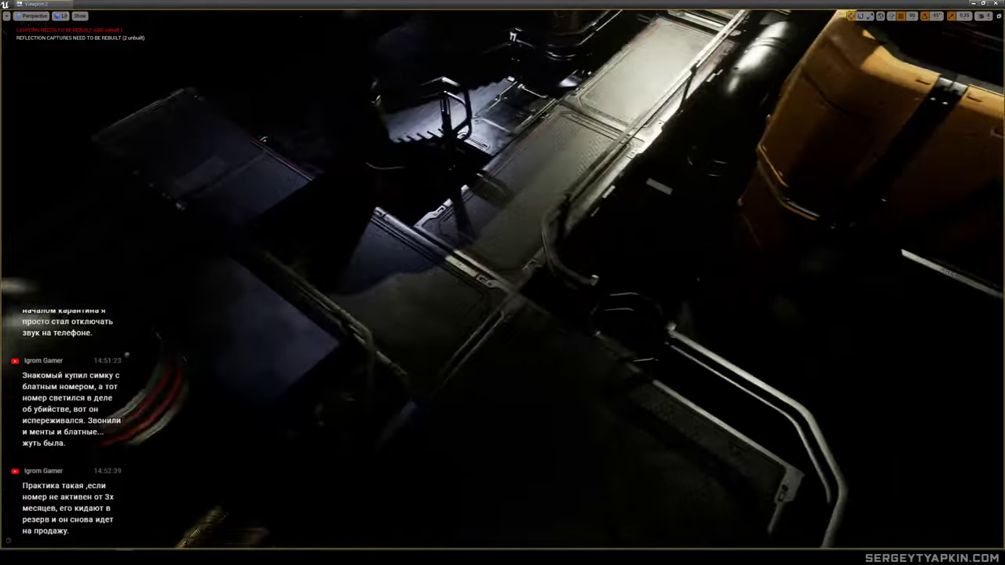
right_drag(546, 478, 549, 479)
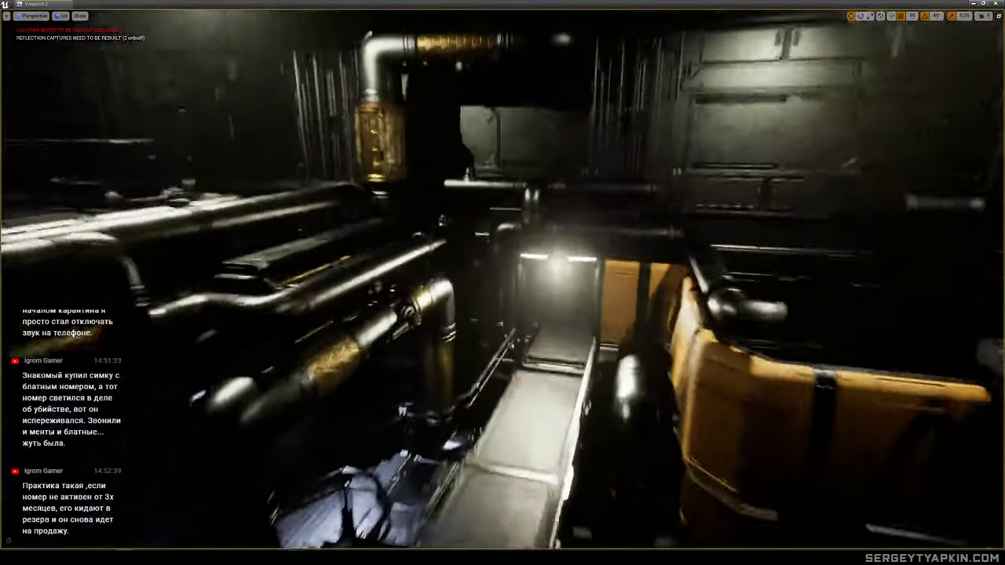
Adjust the height of the light fixture across the top of the walkway's end doorway.
right_drag(586, 245, 586, 245)
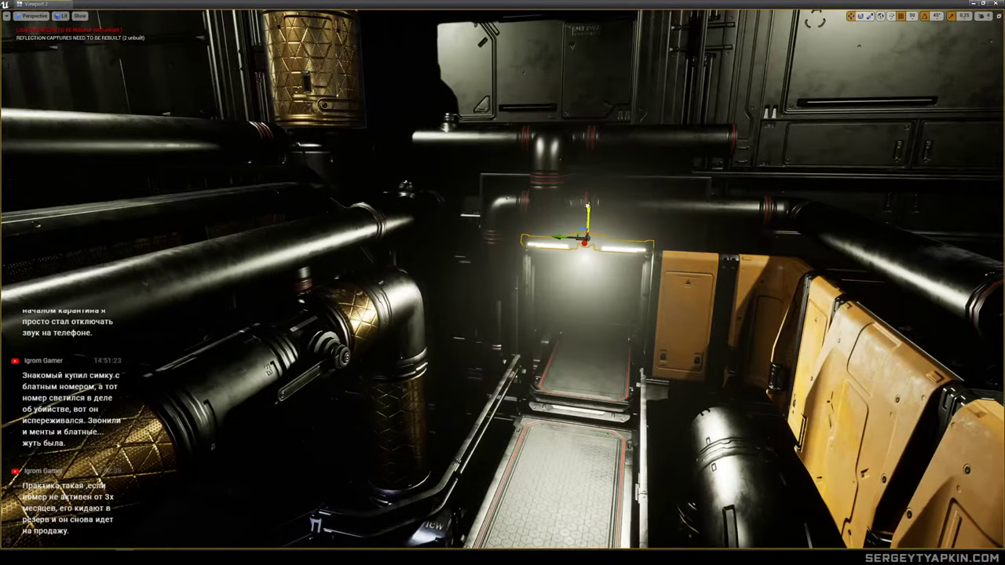
right_drag(586, 206, 586, 205)
right_drag(585, 245, 585, 245)
right_drag(451, 141, 453, 127)
click(351, 190)
right_drag(366, 186, 366, 186)
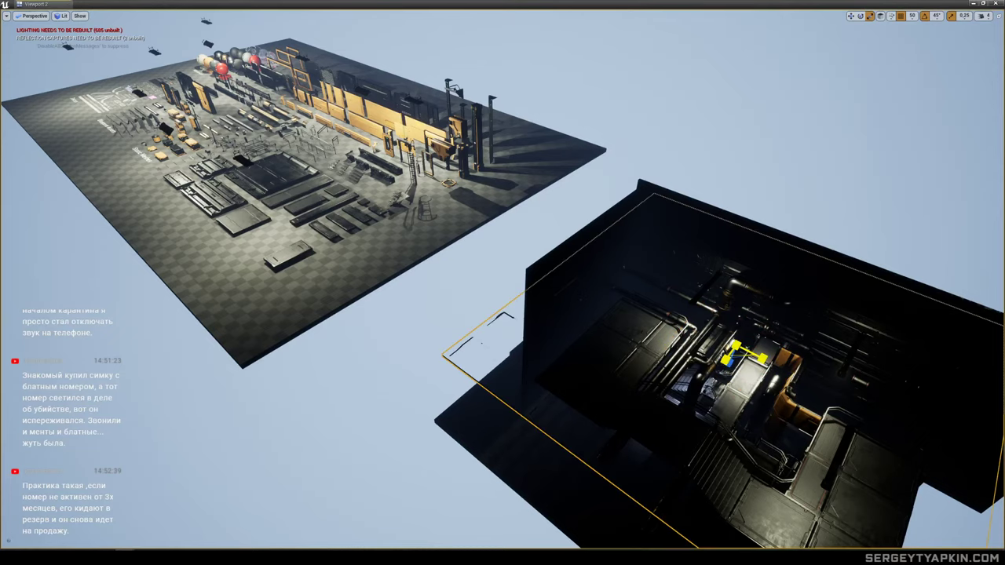
Review the whole room from outside and within, and save the level.
right_drag(503, 283, 503, 282)
drag(659, 232, 666, 100)
key(w)
right_drag(667, 93, 667, 93)
click(664, 146)
key(s)
right_drag(664, 146, 641, 143)
key(g)
key(w)
key(s)
key(w)
key(ctrl+s)
key(w)
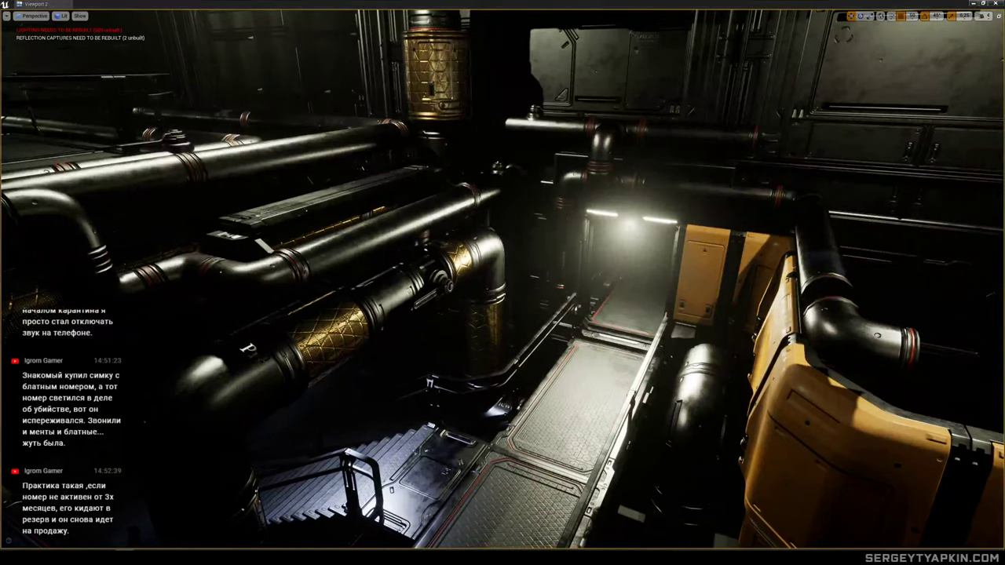
Join a long straight pipe to the elbow above the yellow corner panel so it runs toward the raised platform.
key(s)
right_drag(503, 283, 620, 302)
key(w)
key(s)
right_drag(454, 230, 454, 238)
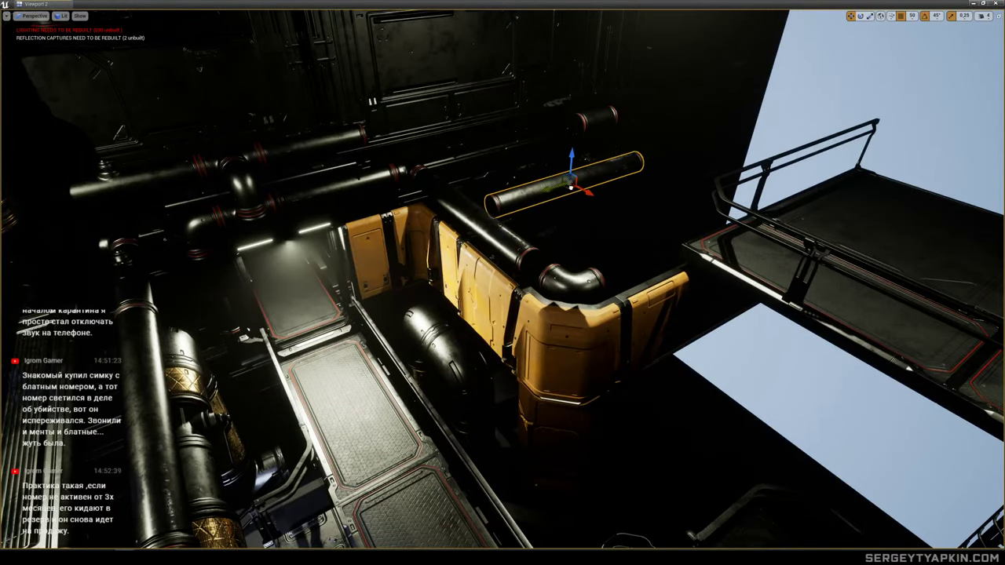
drag(589, 191, 716, 261)
key(d)
right_drag(716, 261, 624, 244)
key(s)
key(a)
right_drag(548, 251, 640, 271)
key(a)
click(616, 328)
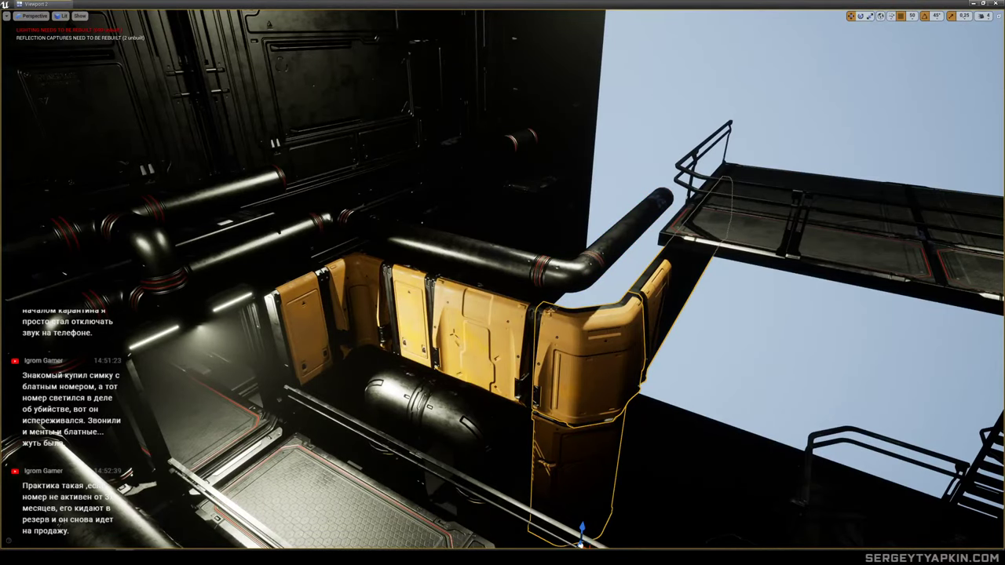
right_drag(503, 282, 604, 385)
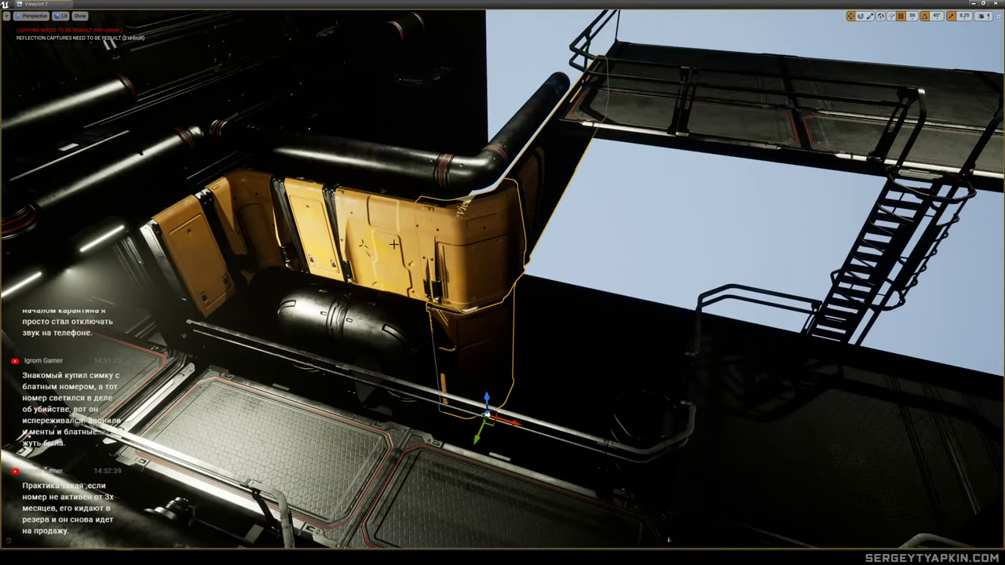
right_drag(400, 280, 244, 227)
right_drag(502, 283, 345, 314)
alt+drag(409, 290, 405, 284)
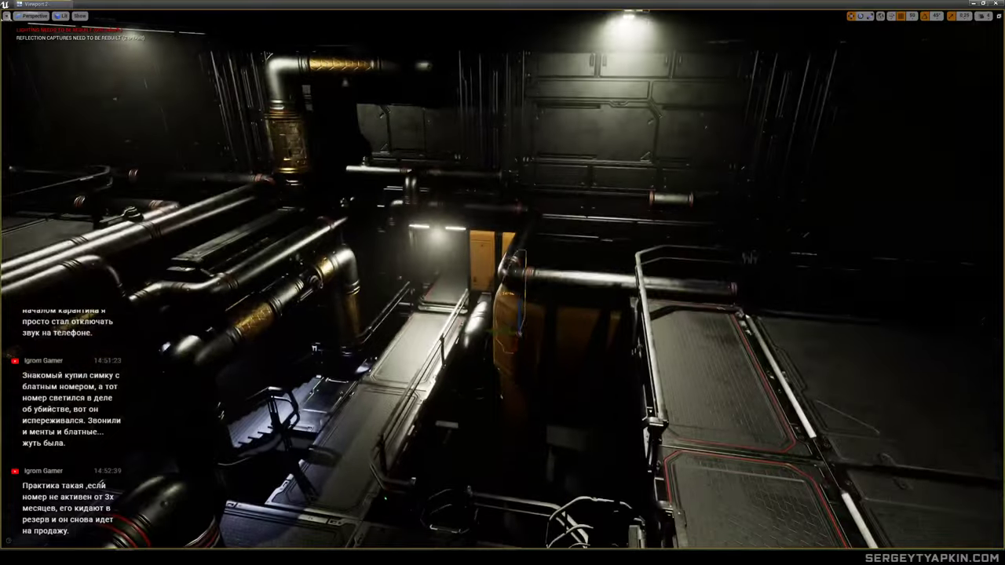
right_drag(615, 283, 626, 263)
Duplicate a shorter straight pipe, rotate it and fit it onto the elbow above the yellow corner panel.
alt+drag(376, 273, 342, 245)
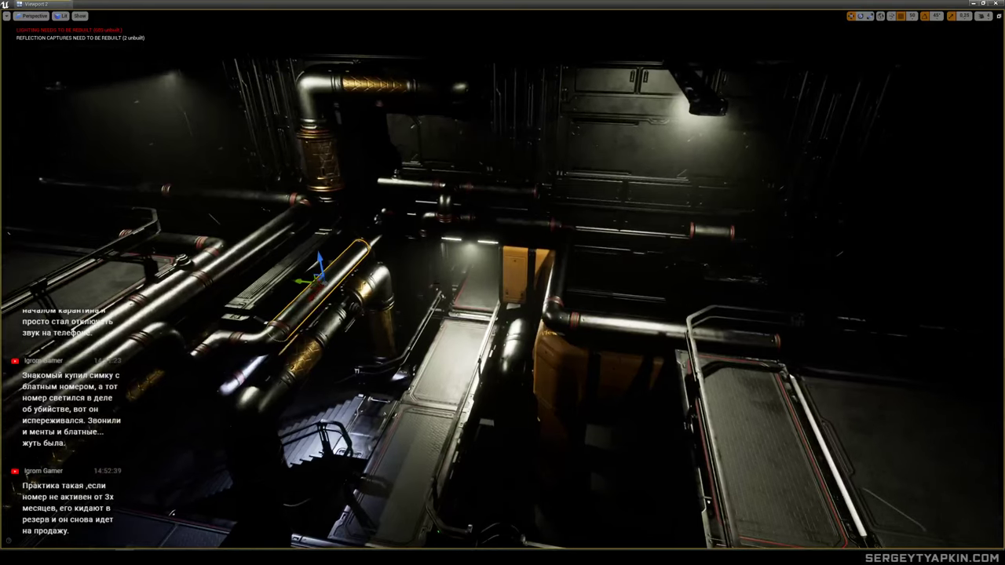
mouse_move(409, 306)
right_down()
mouse_move(314, 302)
mouse_move(401, 292)
right_up()
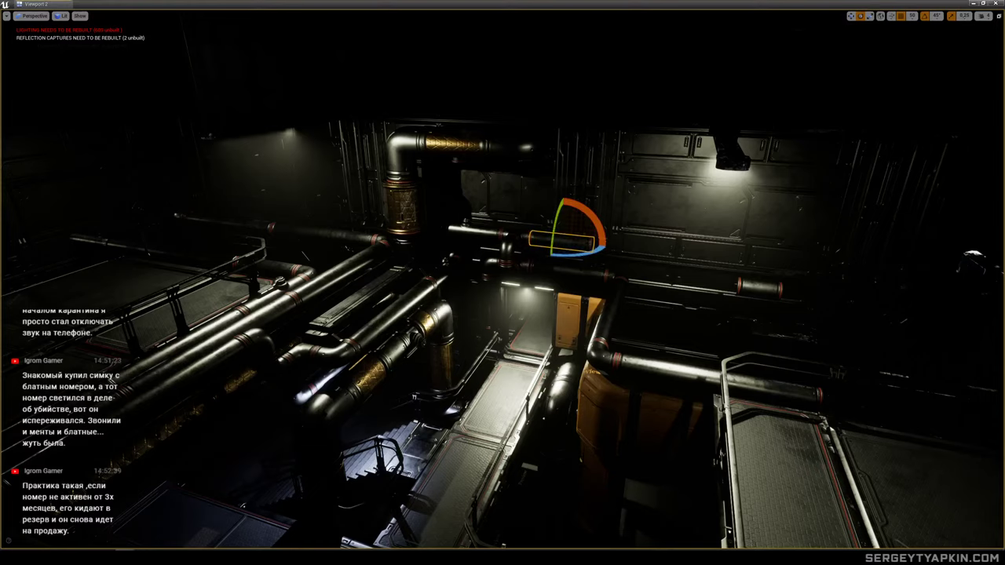
right_drag(502, 282, 543, 315)
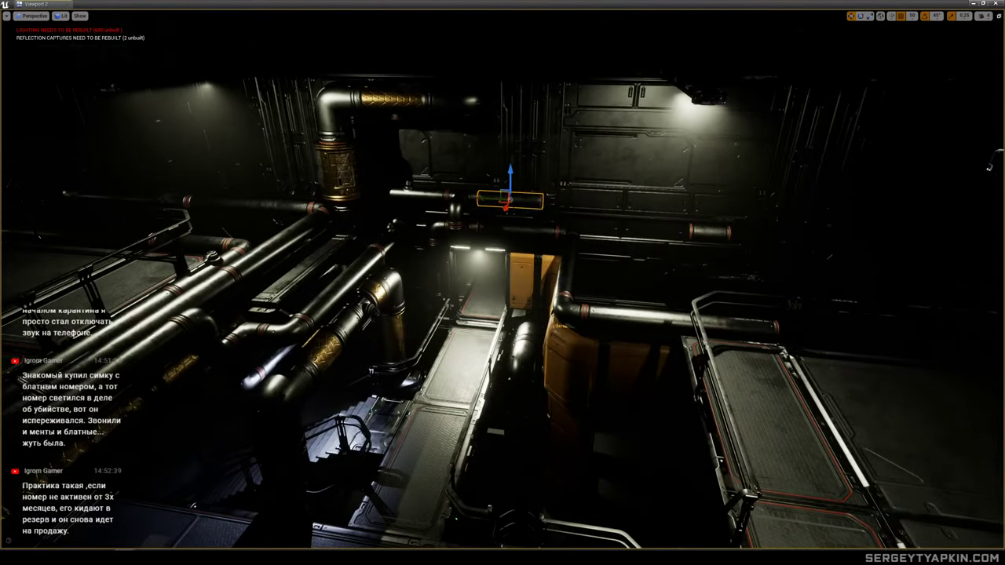
drag(506, 207, 622, 325)
right_drag(622, 325, 714, 324)
drag(661, 315, 602, 291)
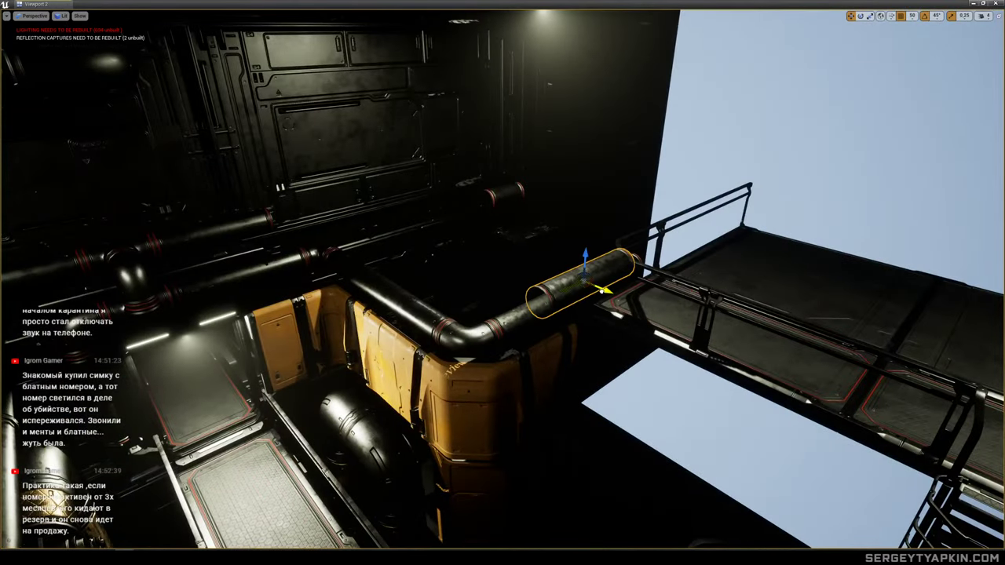
drag(586, 255, 582, 284)
drag(600, 317, 578, 309)
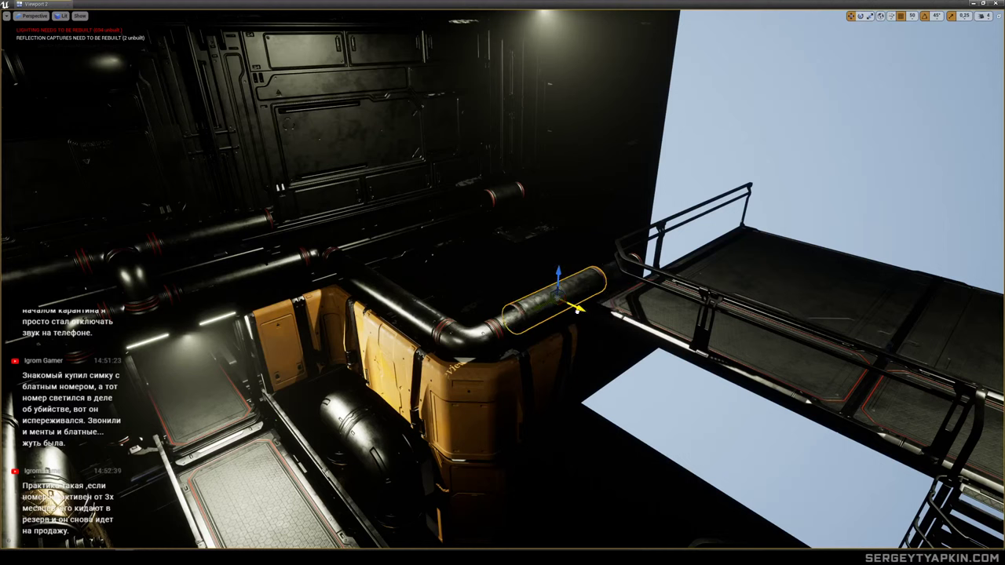
drag(557, 276, 554, 324)
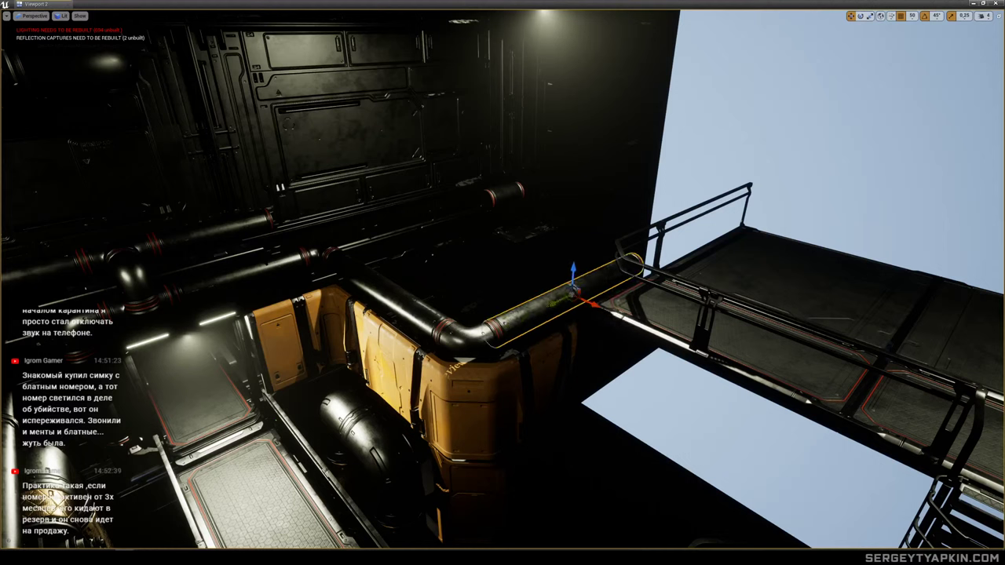
Slide the long pipe away from the elbow so it continues past the shorter pipe beneath the platform railing.
right_drag(627, 255, 603, 263)
click(588, 254)
mouse_move(494, 302)
right_down()
mouse_move(487, 298)
mouse_move(498, 316)
right_up()
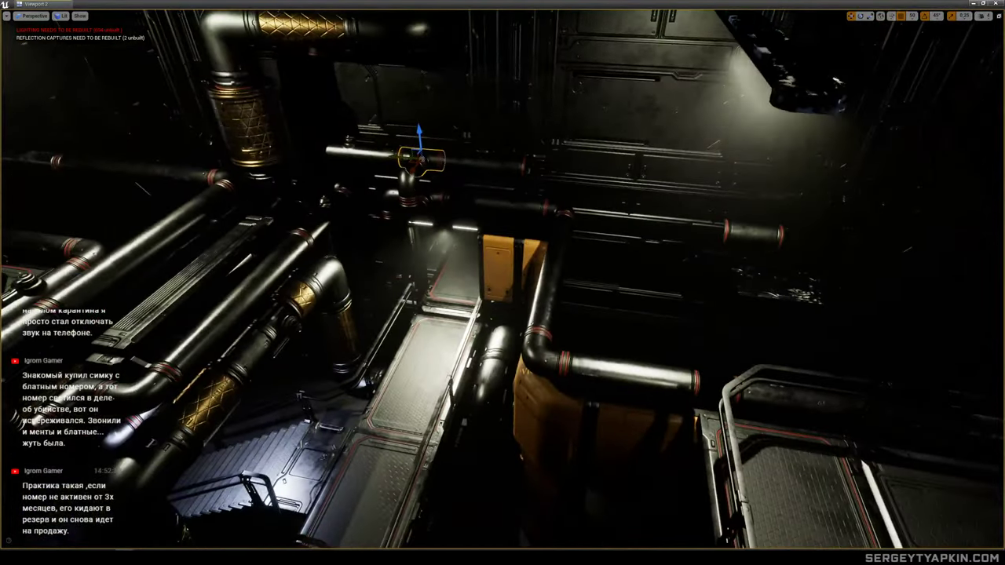
Place a copy of the wall pipes' tee junction in the pipe run above the yellow panels, lined up at pipe height.
drag(411, 160, 649, 388)
right_drag(677, 383, 690, 337)
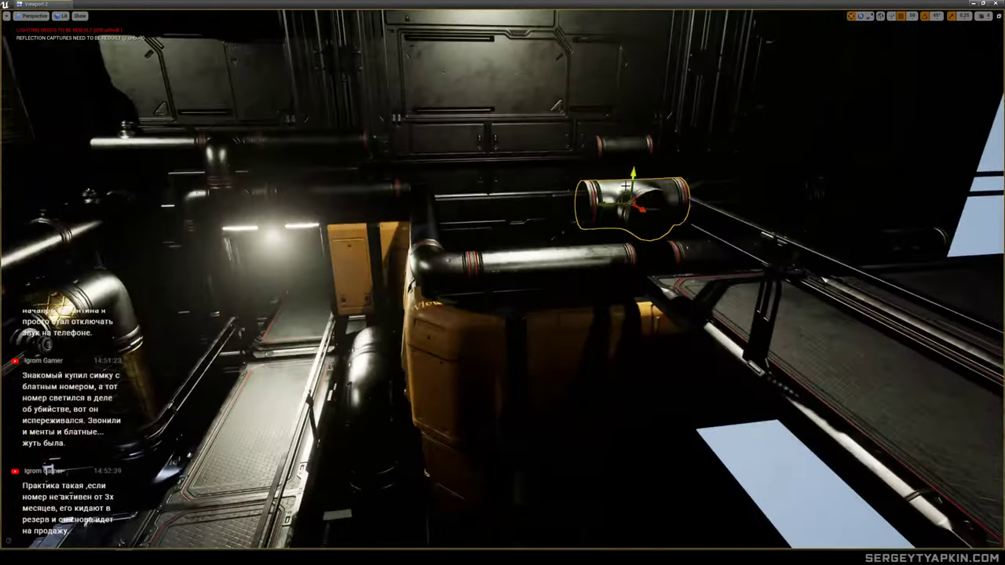
right_drag(633, 185, 662, 206)
drag(537, 132, 534, 198)
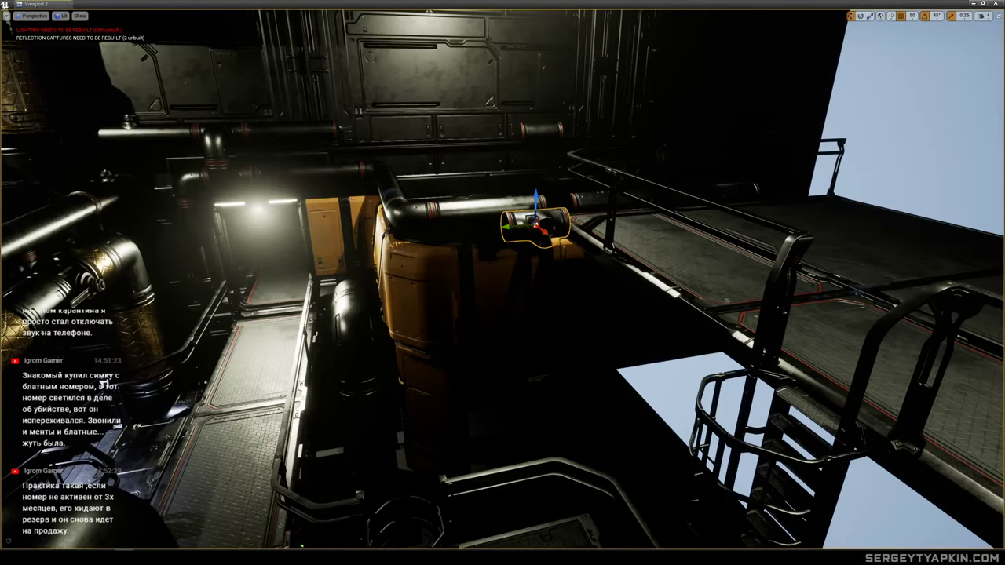
right_drag(567, 237, 530, 234)
drag(602, 239, 586, 219)
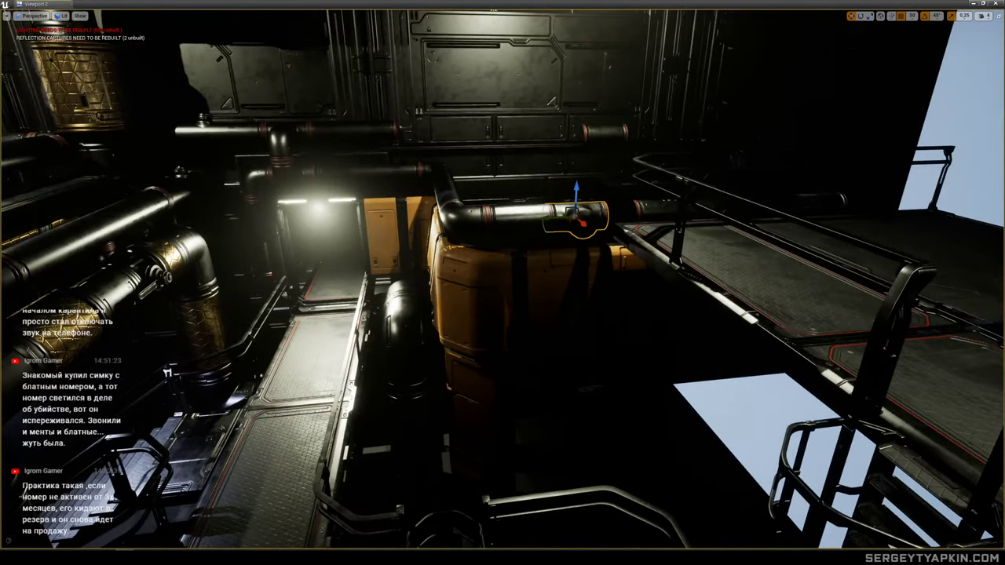
Replace the pipe between the elbow and the tee with the short red-banded wall pipe, and slide the long pipe against the tee.
right_drag(585, 222, 578, 255)
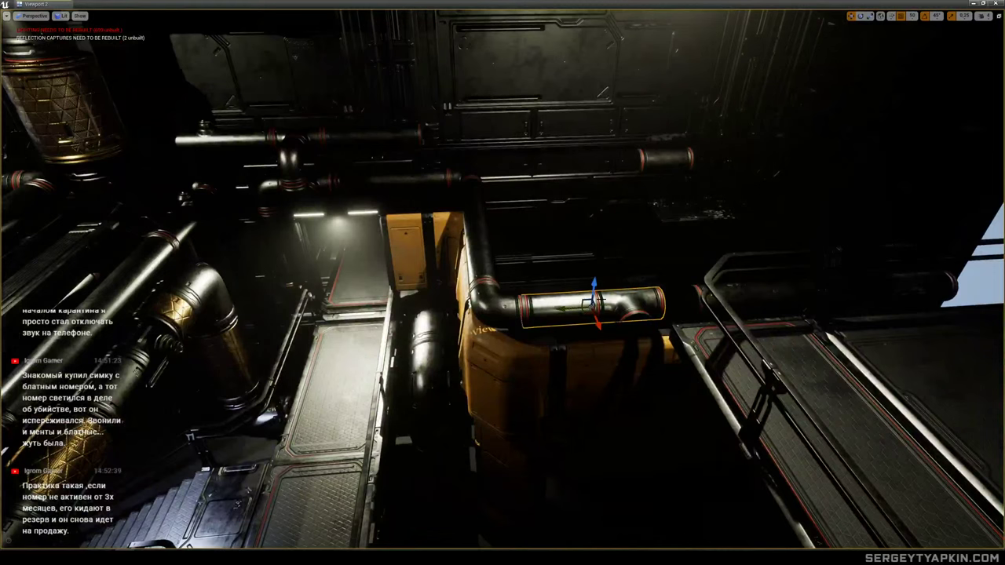
key(Escape)
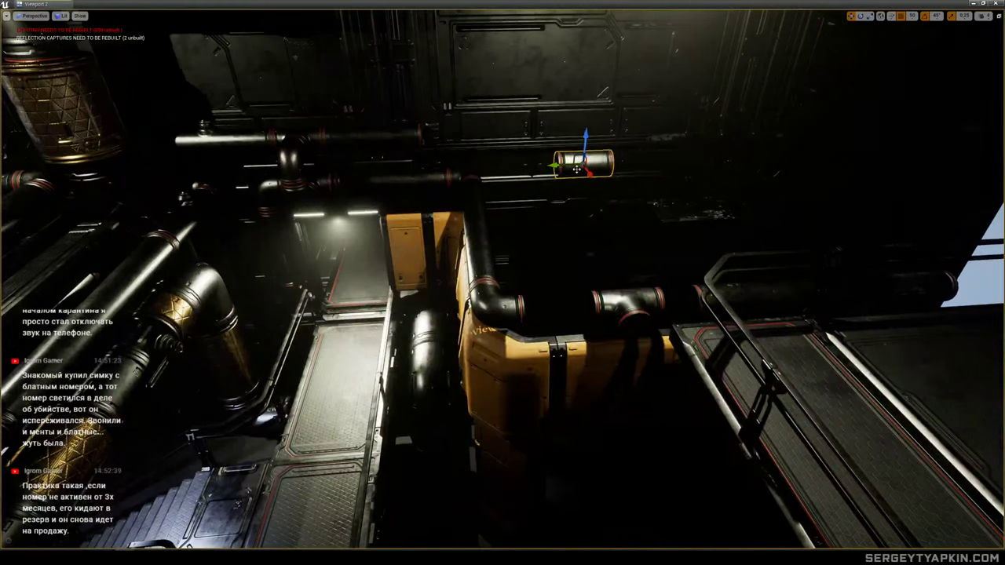
drag(577, 166, 559, 324)
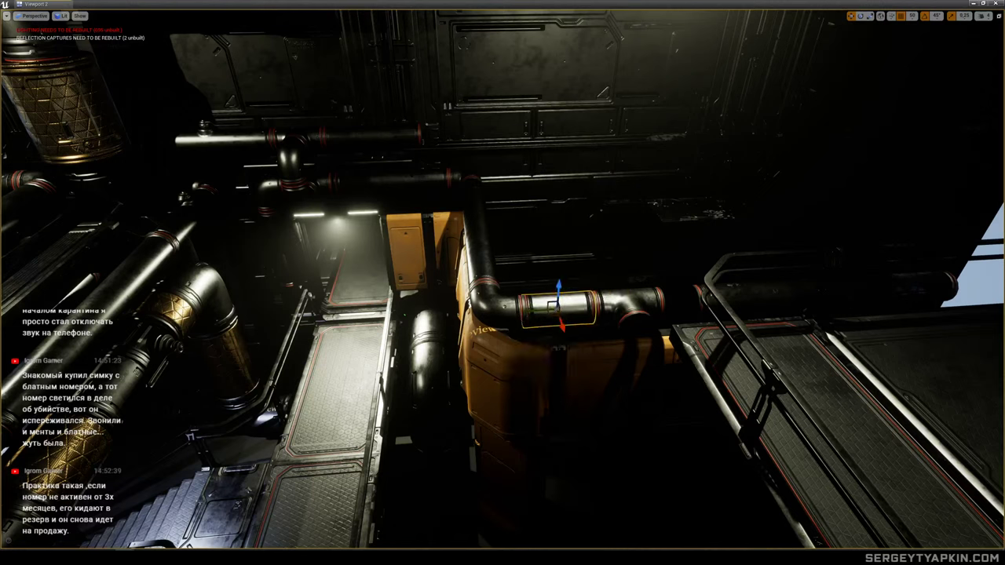
drag(802, 296, 776, 298)
Fit a copy of the long straight pipe onto the tee's open branch, running alongside the platform edge.
mouse_move(775, 297)
right_down()
mouse_move(837, 310)
mouse_move(738, 324)
mouse_move(727, 316)
mouse_move(774, 306)
mouse_move(777, 290)
right_up()
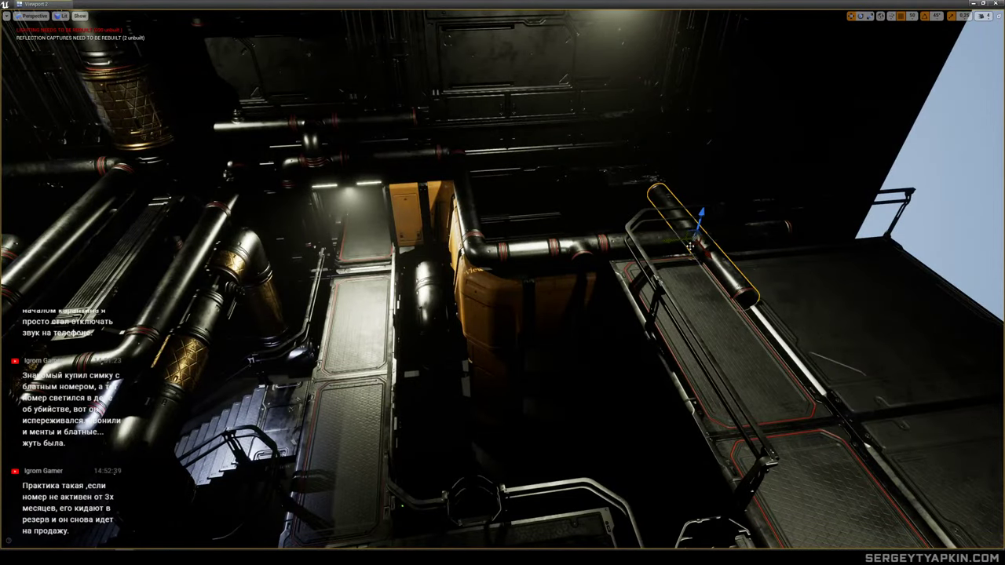
drag(662, 355, 607, 369)
mouse_move(616, 336)
right_down()
mouse_move(629, 349)
mouse_move(609, 346)
mouse_move(616, 337)
mouse_move(640, 354)
mouse_move(632, 342)
mouse_move(608, 345)
mouse_move(628, 347)
mouse_move(611, 338)
mouse_move(613, 322)
right_up()
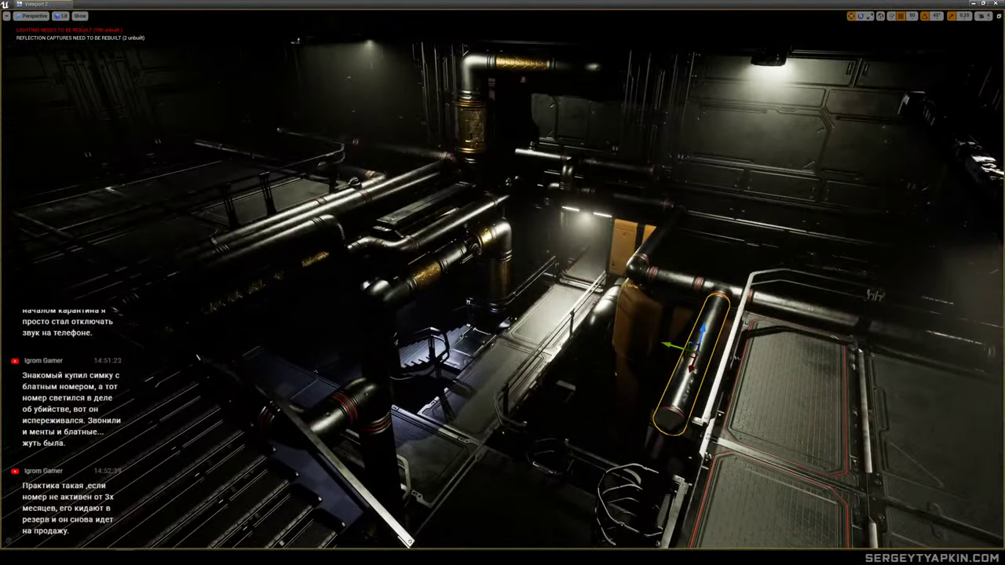
Place a copy of the elbow at the free end of the new long pipe, facing down.
mouse_move(554, 368)
right_down()
mouse_move(546, 365)
mouse_move(561, 374)
mouse_move(534, 375)
mouse_move(566, 375)
right_up()
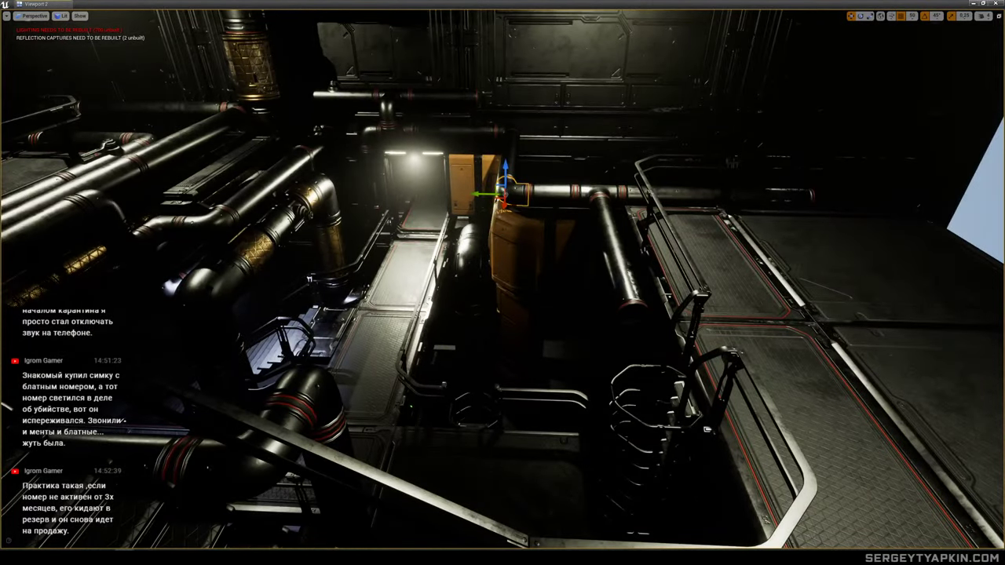
drag(556, 245, 636, 314)
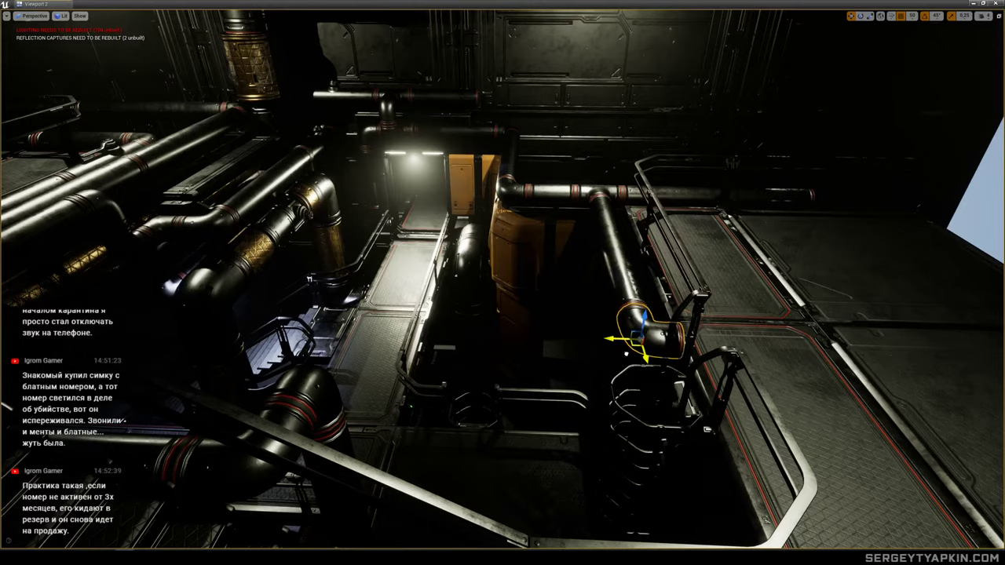
right_drag(685, 343, 774, 331)
Duplicate the long pipe, rotate the copy -90 degrees to stand vertical, and fit it under the downward elbow beside the ladder.
click(566, 282)
right_drag(566, 282, 644, 322)
key(w)
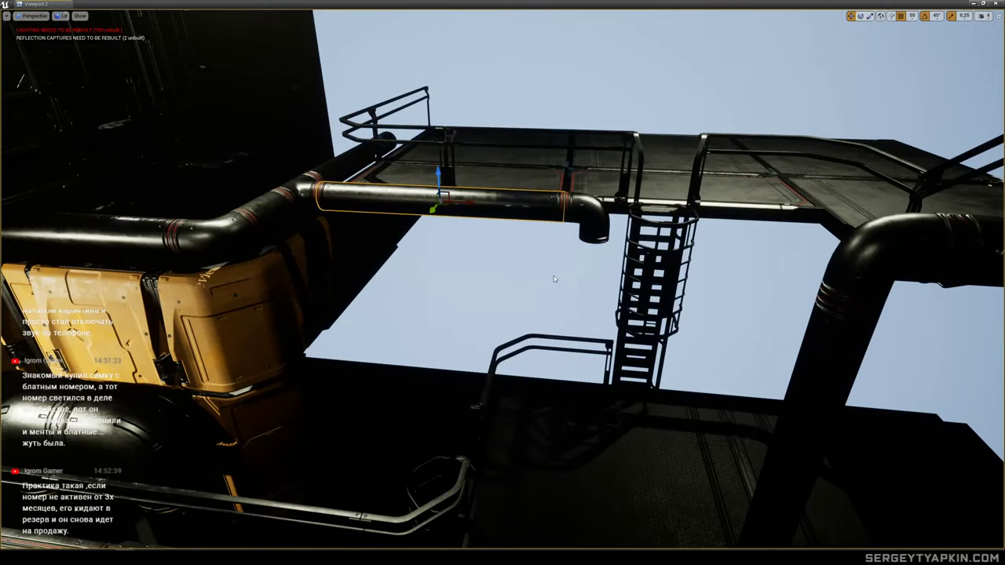
key(e)
drag(462, 174, 443, 244)
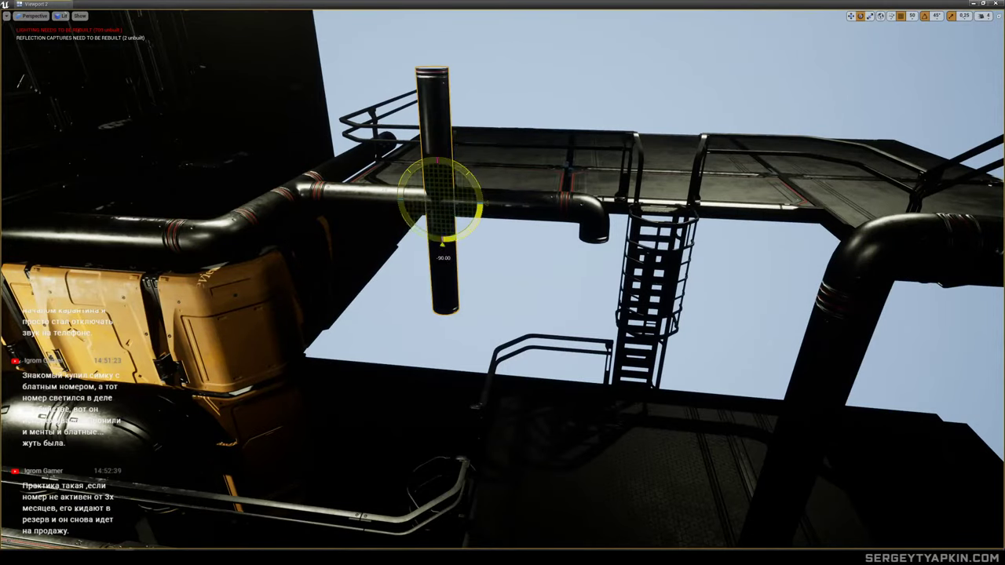
drag(444, 191, 594, 330)
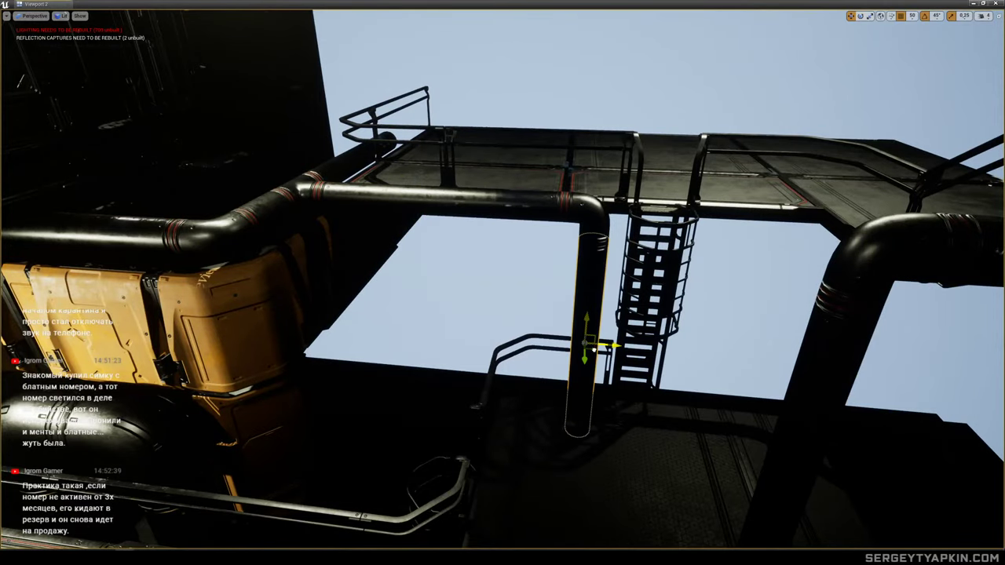
right_drag(593, 330, 363, 312)
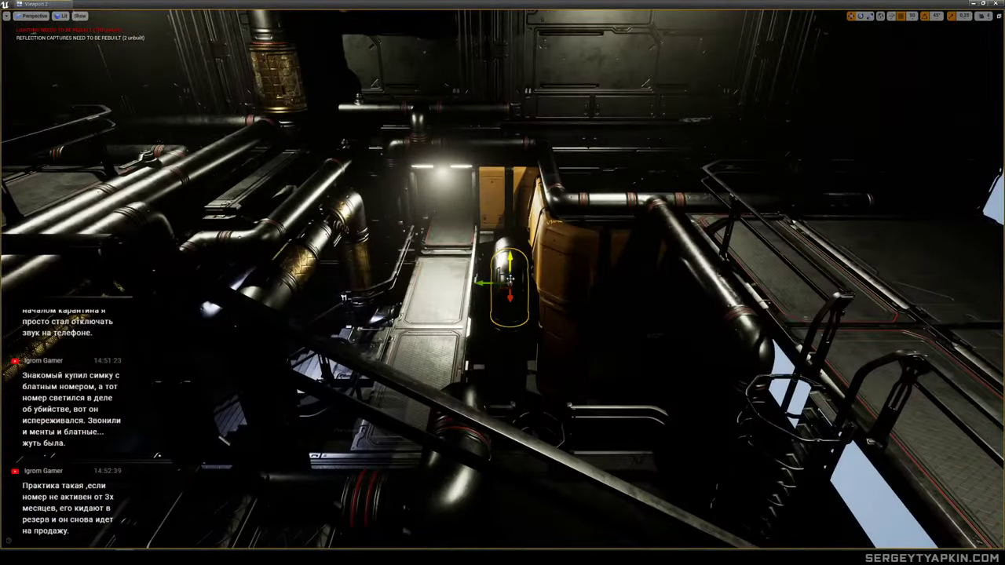
Place a copy of the thick U-shaped pipe group with the gold band beneath the platform, rotated to run beside the yellow panels.
right_drag(503, 314, 481, 338)
mouse_move(488, 298)
right_down()
mouse_move(522, 314)
mouse_move(488, 298)
right_up()
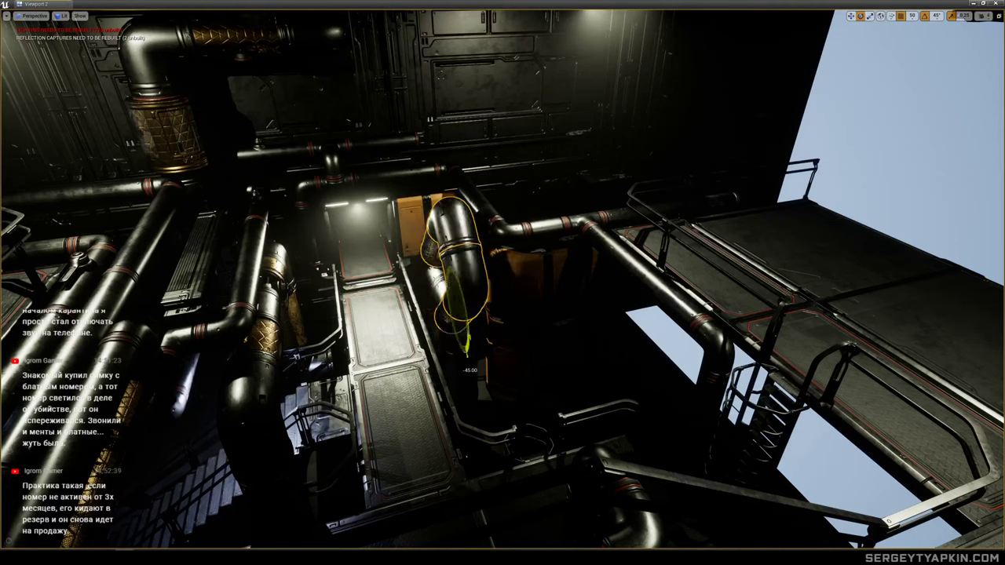
drag(469, 336, 469, 334)
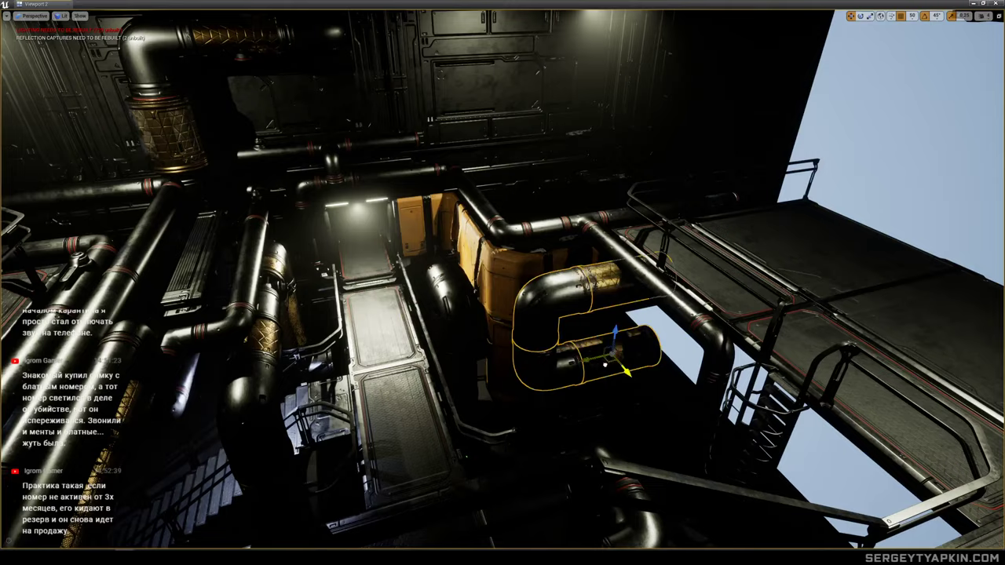
drag(589, 339, 608, 338)
mouse_move(608, 337)
right_down()
mouse_move(612, 349)
mouse_move(614, 336)
right_up()
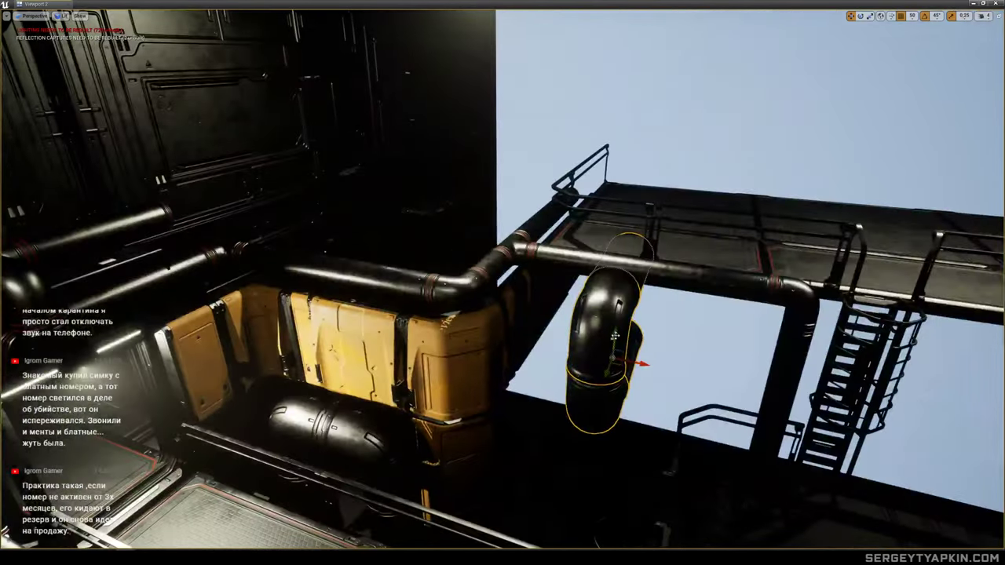
Place a second copy of the thick U-shaped pipe group next to the first one under the platform.
mouse_move(619, 376)
right_down()
mouse_move(606, 386)
mouse_move(627, 380)
mouse_move(609, 372)
right_up()
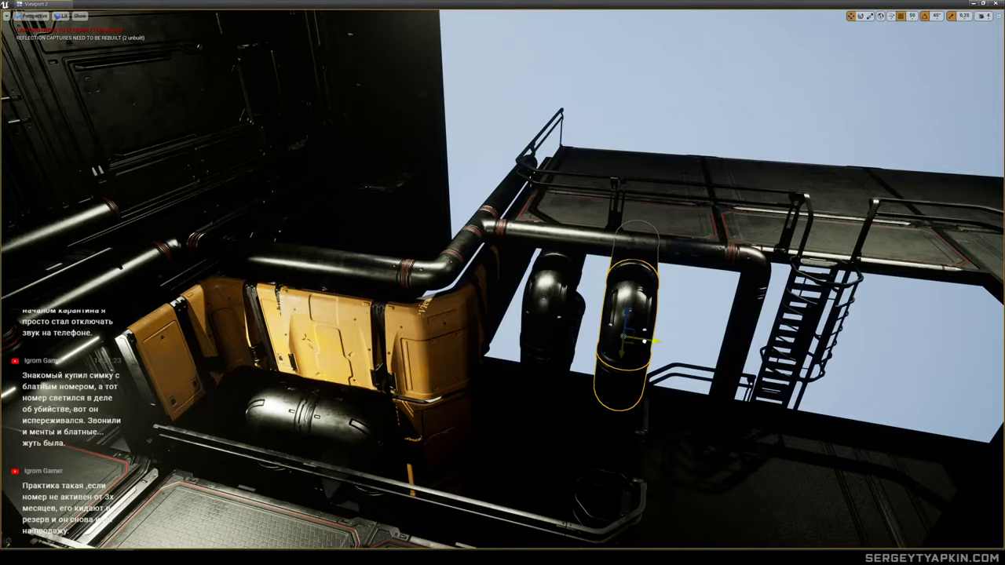
right_drag(644, 341, 612, 336)
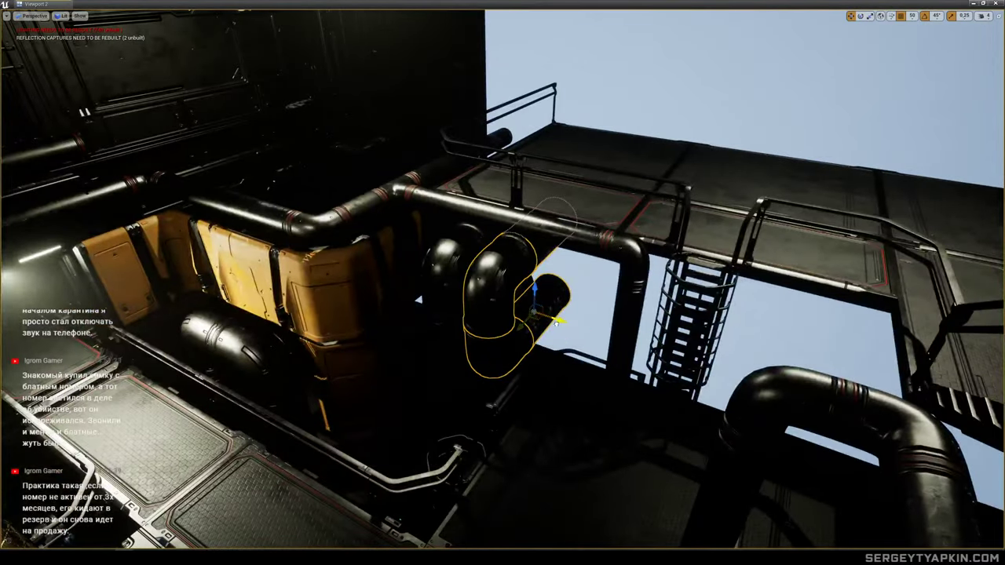
right_drag(557, 323, 493, 335)
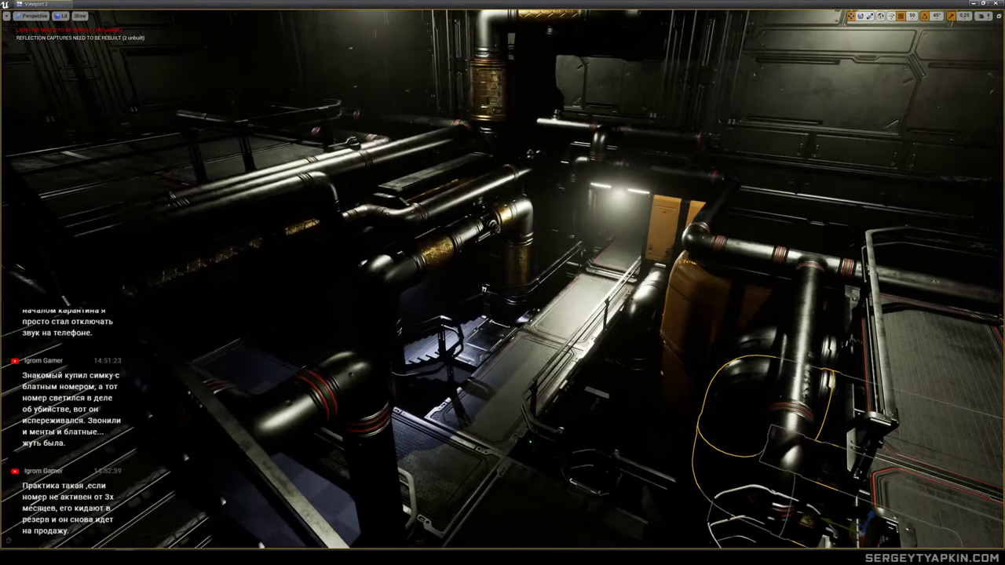
right_drag(344, 309, 373, 310)
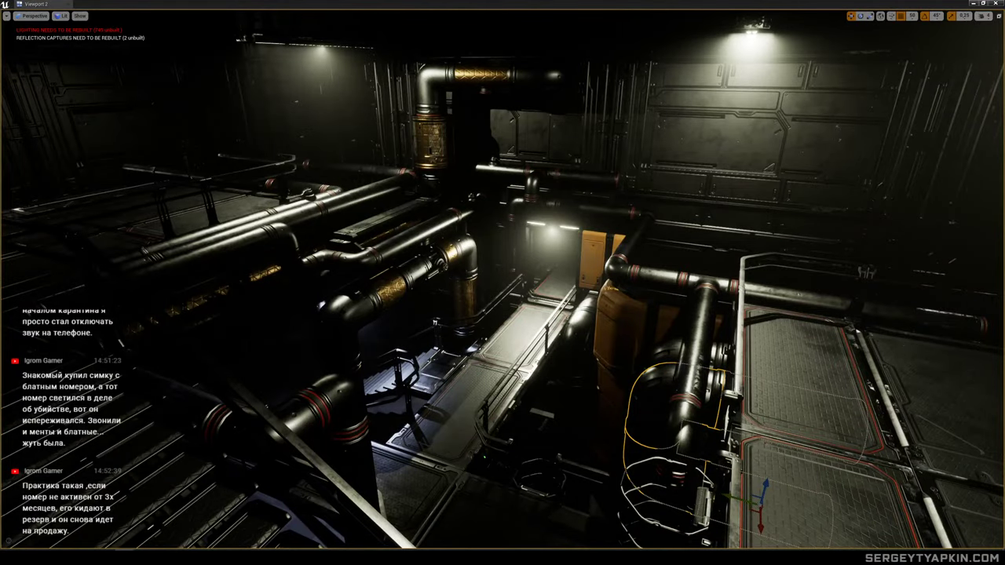
mouse_move(373, 310)
right_down()
mouse_move(391, 310)
mouse_move(373, 304)
mouse_move(385, 303)
right_up()
key(ctrl+z)
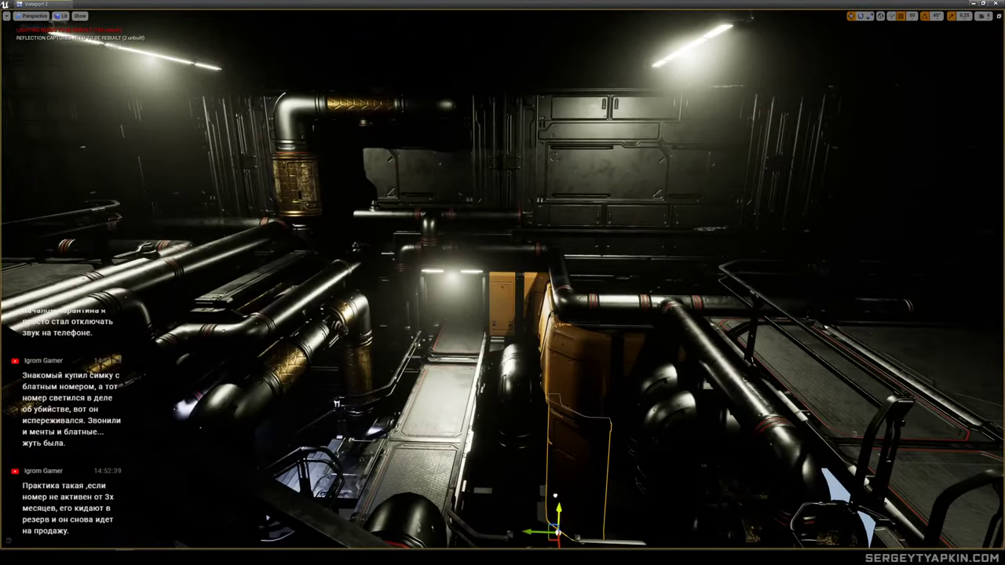
Stack a copy of the tall yellow corner panel above the corner pipe and flank it with wide yellow panels on both sides.
drag(555, 496, 565, 238)
mouse_move(582, 250)
right_down()
mouse_move(607, 249)
mouse_move(581, 241)
right_up()
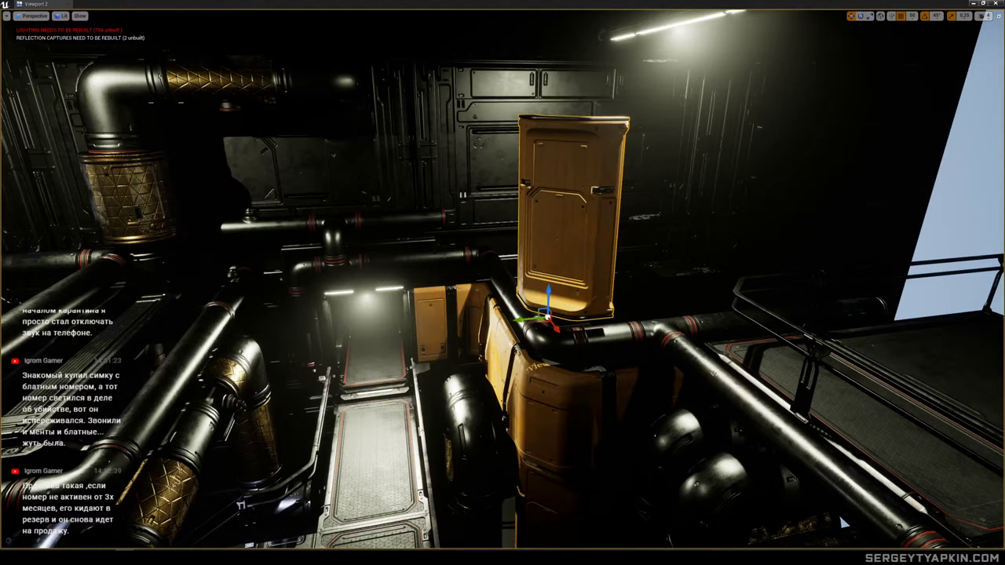
drag(751, 297, 741, 249)
right_drag(741, 249, 712, 244)
drag(693, 325, 513, 292)
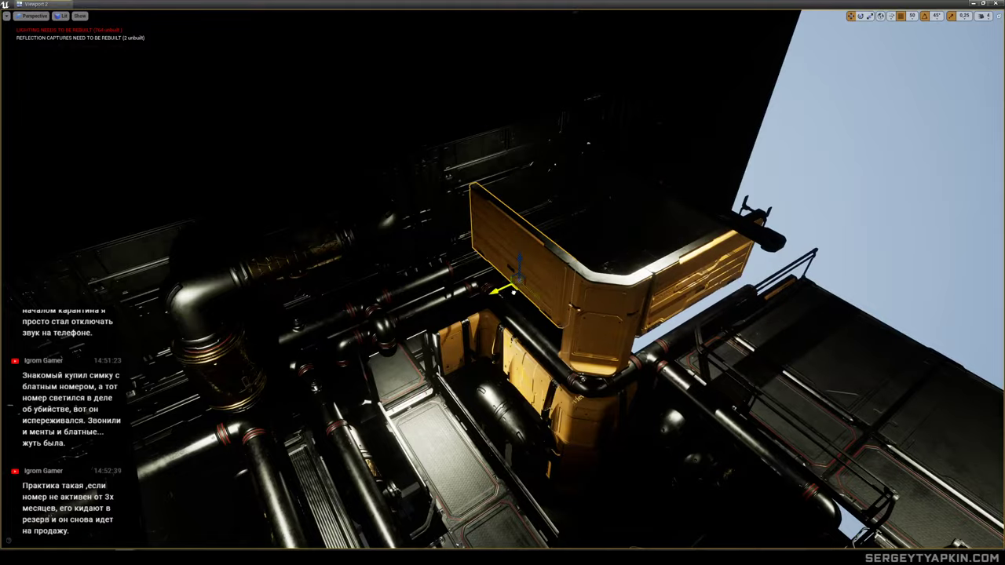
right_drag(518, 281, 538, 202)
Duplicate the wide yellow panel above the platform and butt the copy against its end to extend the row.
click(566, 206)
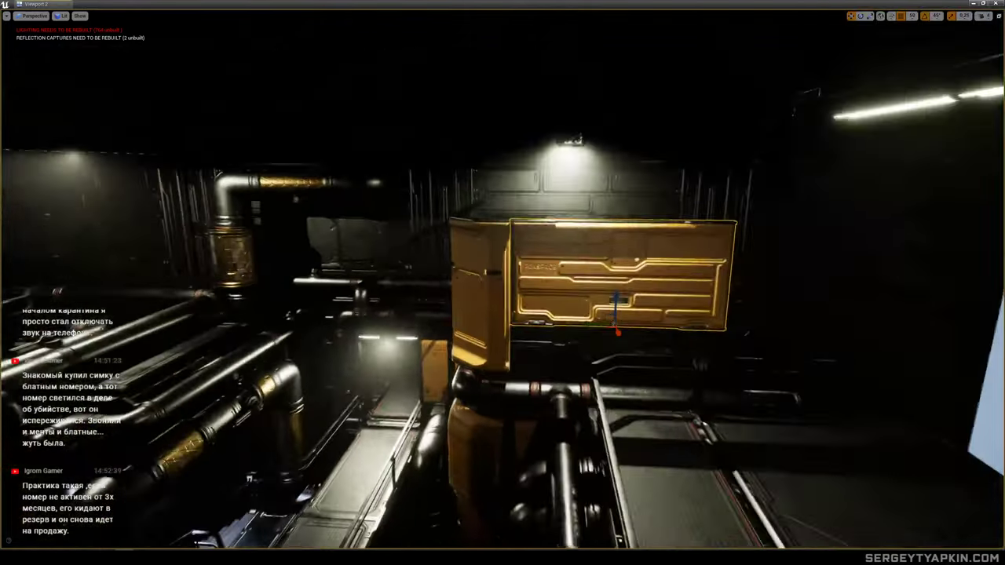
right_drag(454, 289, 594, 281)
click(603, 277)
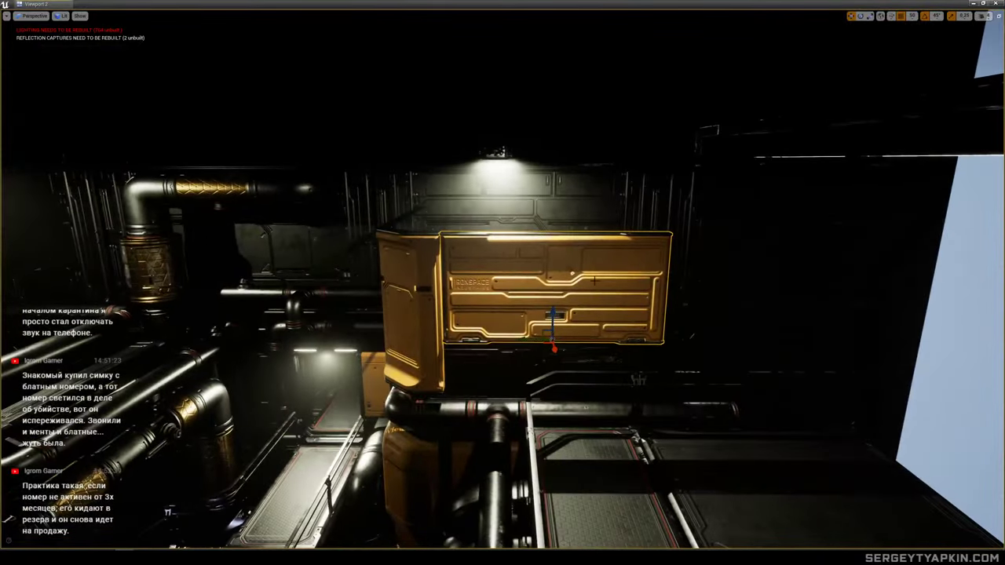
alt+drag(548, 337, 738, 338)
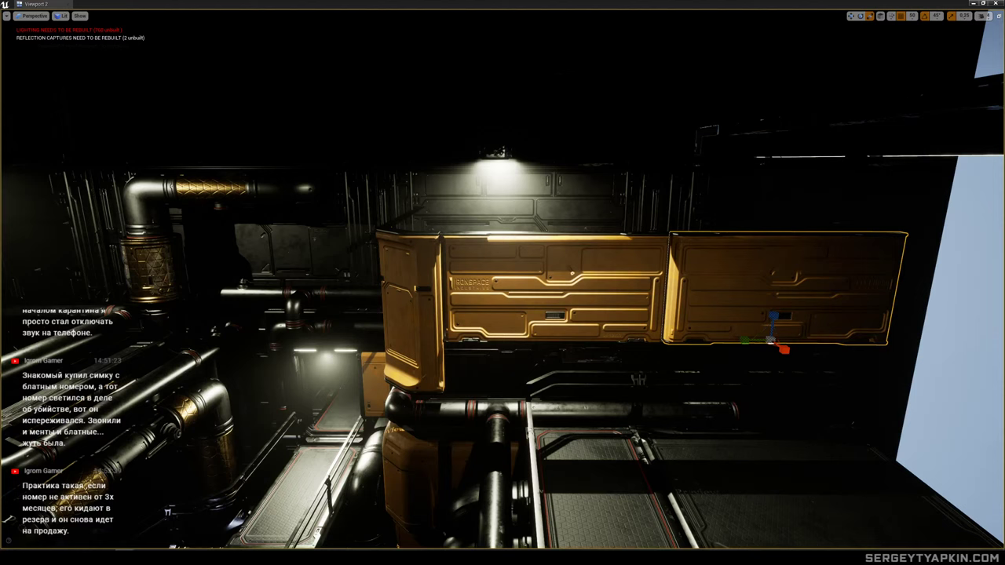
Place a long slotted dark beam directly beneath the row of wide yellow panels above the platform.
drag(1003, 428, 668, 436)
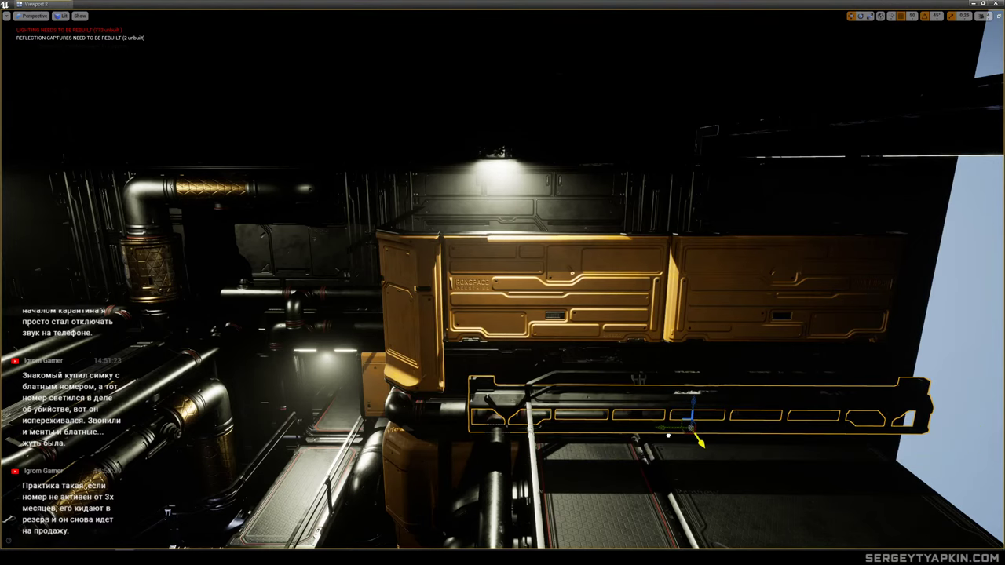
drag(689, 403, 690, 376)
right_drag(690, 376, 738, 382)
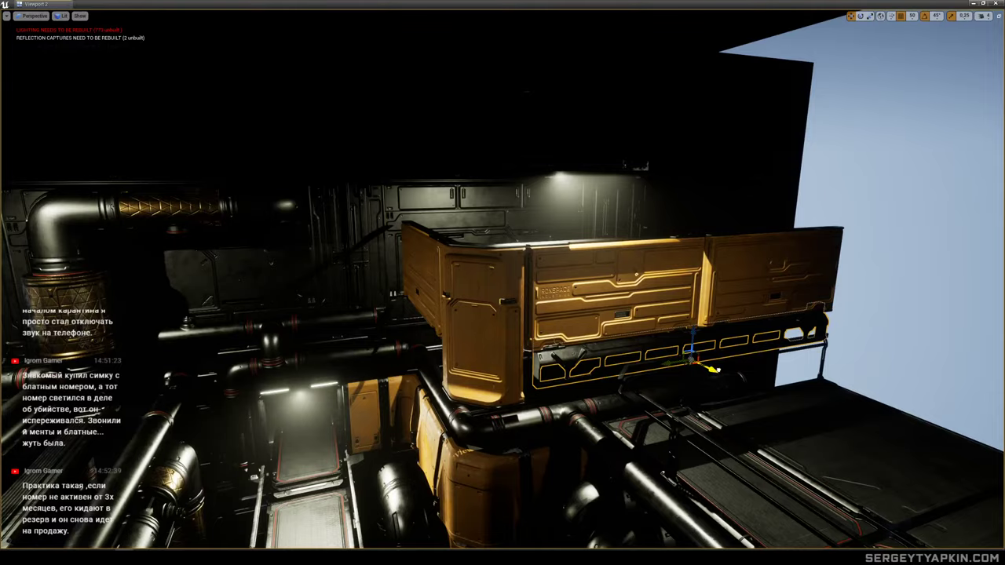
right_drag(706, 377, 647, 358)
Duplicate the slotted beam, turn it to the adjoining side and fit it beneath the other wide yellow panel.
click(692, 378)
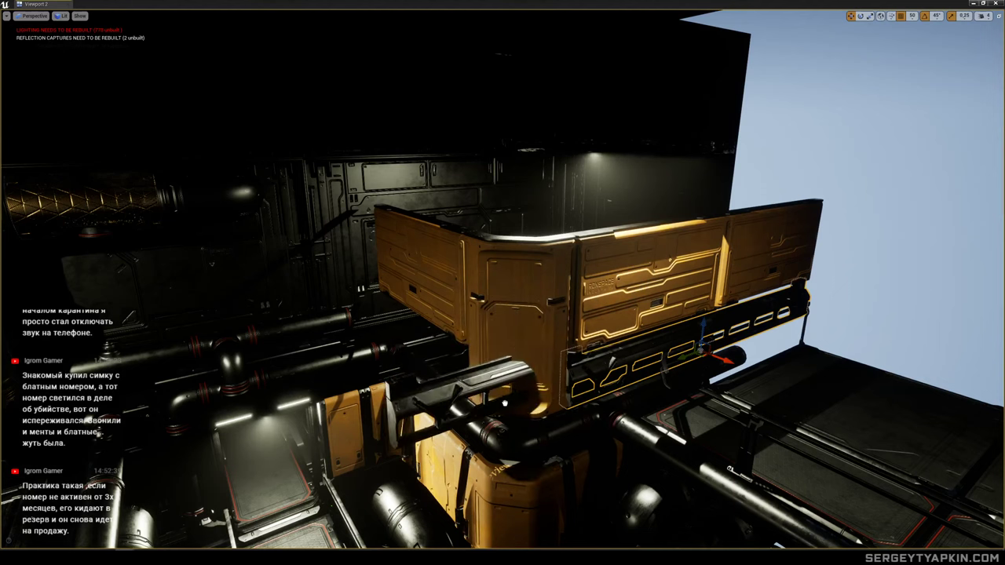
drag(497, 429, 449, 428)
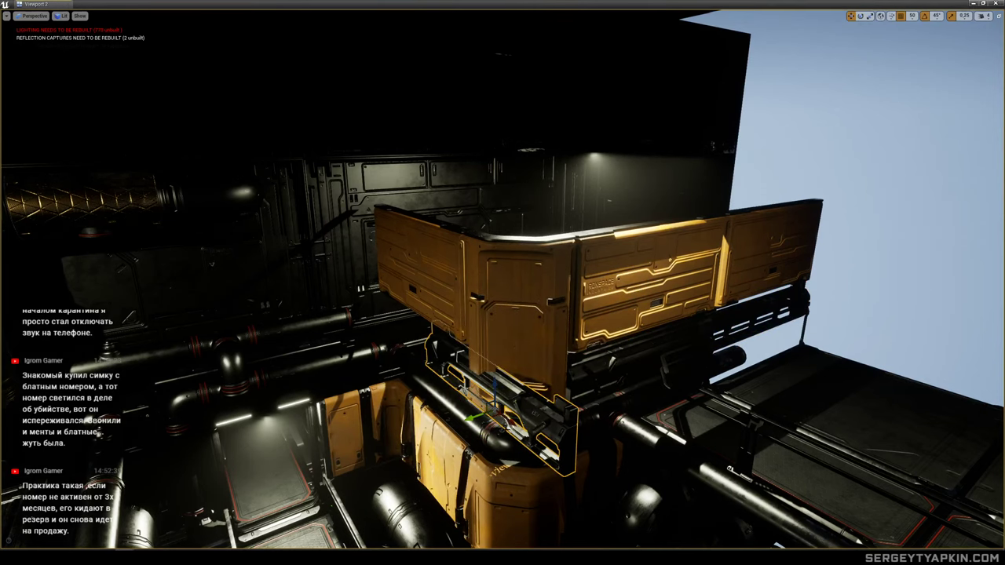
drag(444, 369, 453, 373)
right_drag(516, 367, 509, 359)
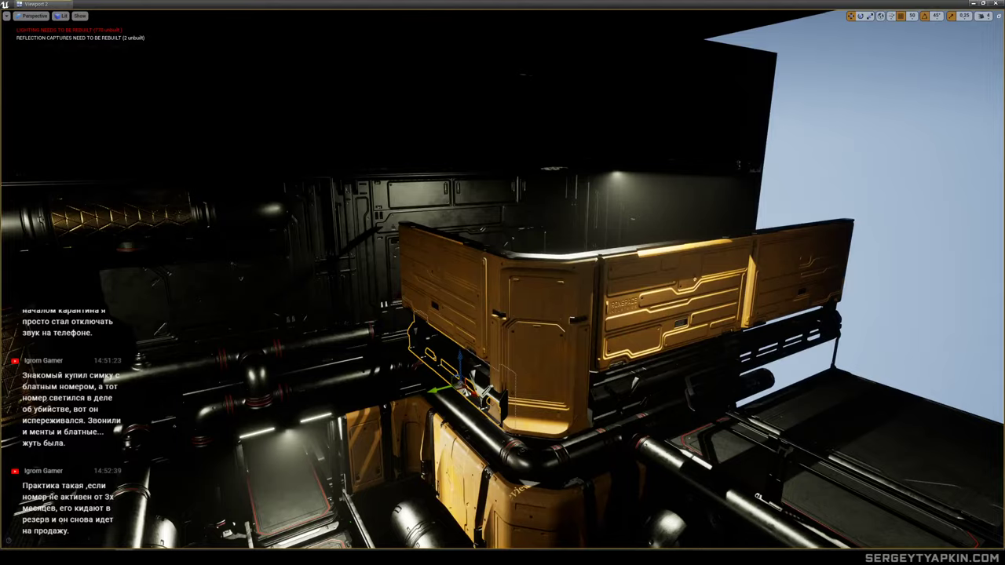
Select all the upper yellow panels with their beams and raise them slightly above the pipe run.
right_drag(506, 381, 440, 339)
click(555, 312)
right_drag(556, 312, 485, 337)
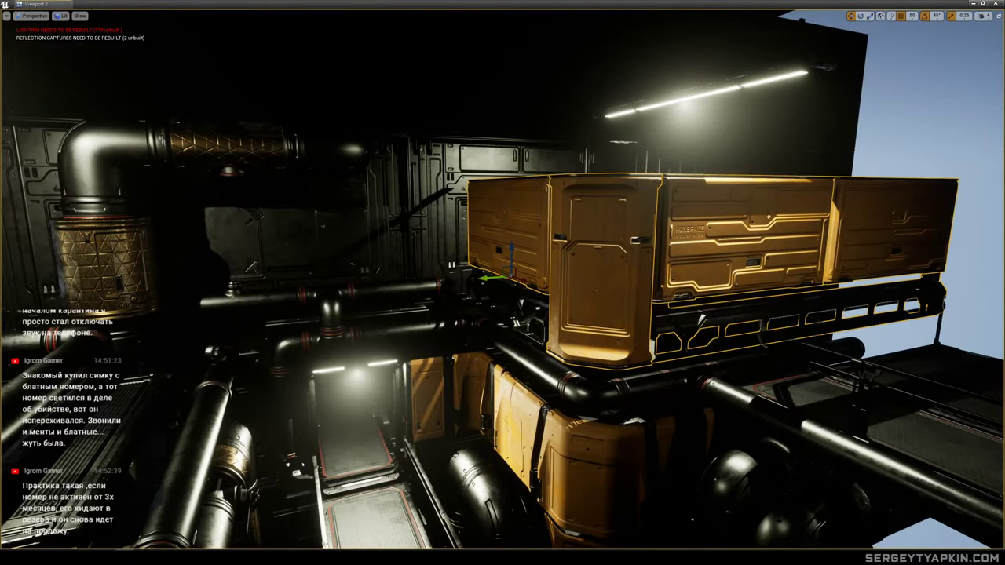
mouse_move(511, 308)
mouse_down()
mouse_move(511, 318)
mouse_move(511, 300)
mouse_up()
mouse_move(611, 304)
right_down()
mouse_move(628, 327)
mouse_move(608, 292)
mouse_move(619, 312)
right_up()
Delete the tall upper yellow corner panel and join the two slotted beams with a dark corner piece.
click(611, 305)
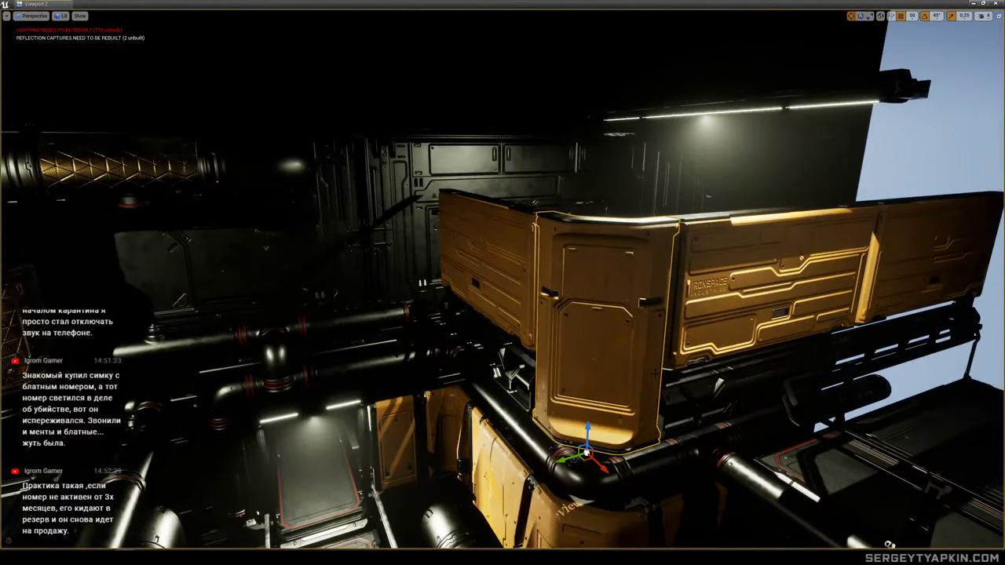
key(Delete)
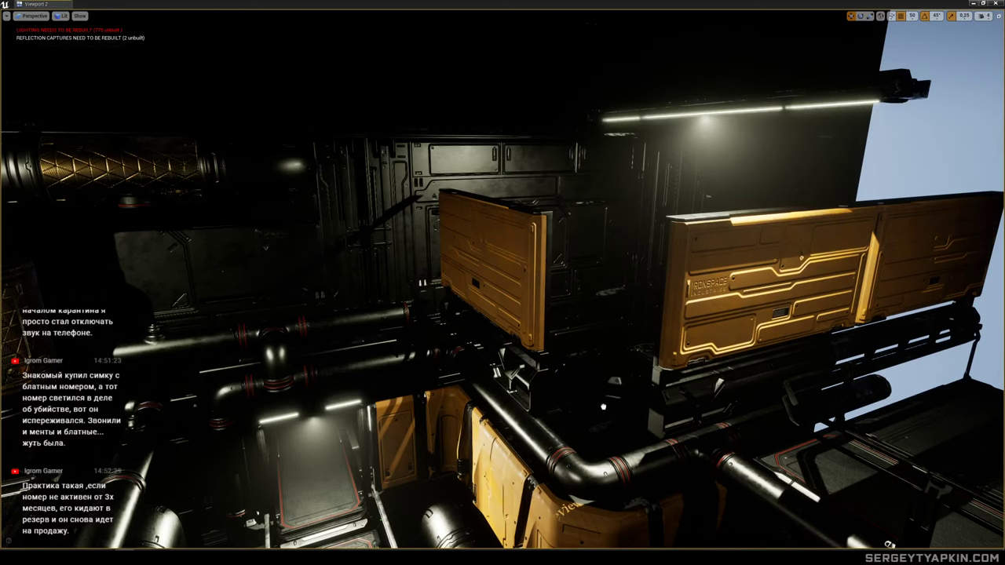
drag(666, 421, 585, 436)
click(801, 257)
right_drag(802, 257, 733, 296)
key(s)
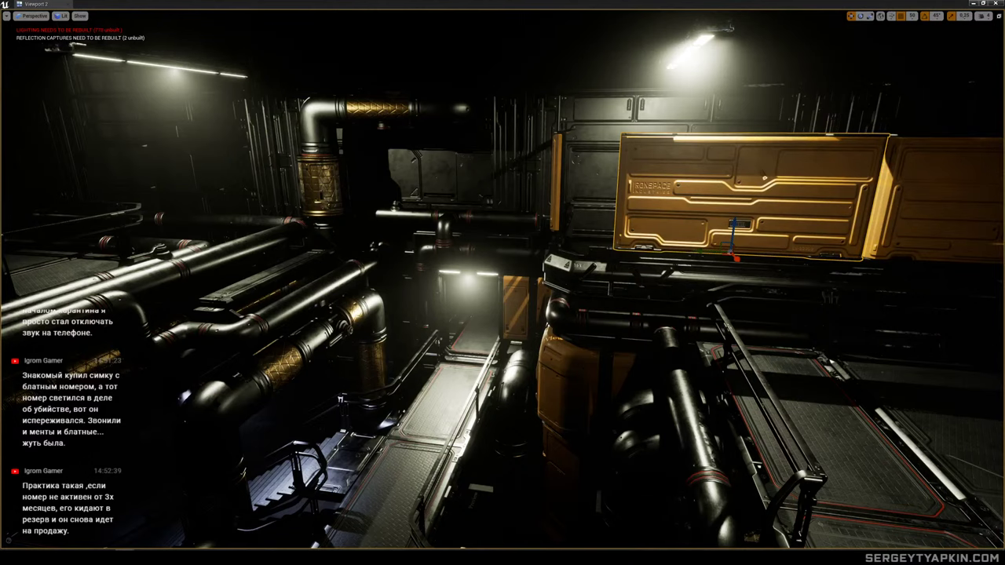
Place a short rounded yellow corner panel on the beam corner, closing the lower half of the gap between the wide panels.
drag(844, 125, 614, 255)
key(w)
right_drag(614, 255, 600, 326)
key(e)
drag(692, 334, 600, 312)
key(q)
right_drag(600, 312, 592, 266)
key(s)
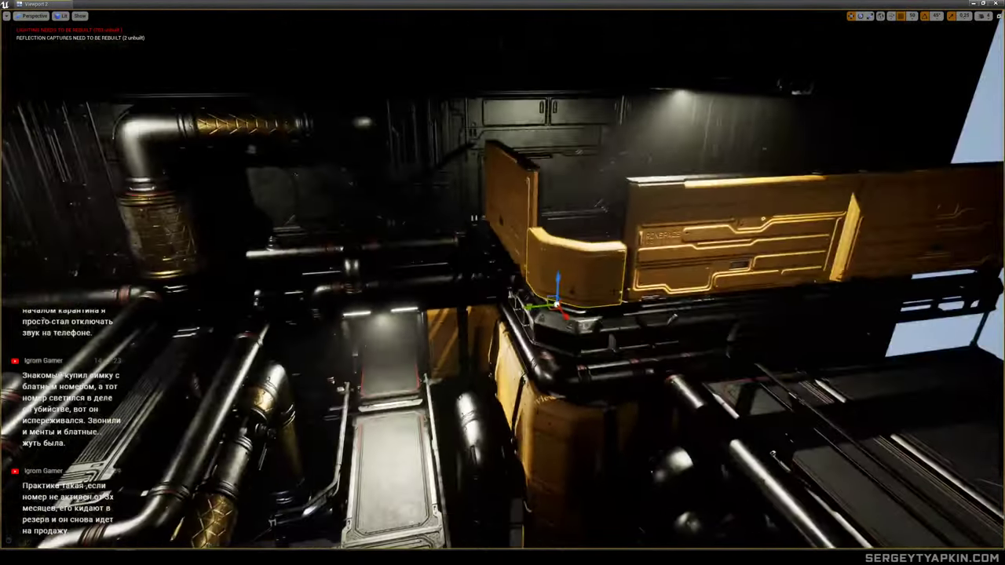
Stack a copy of the short rounded corner panel on top of the first, level with the wide panels' upper edge.
drag(558, 278, 560, 216)
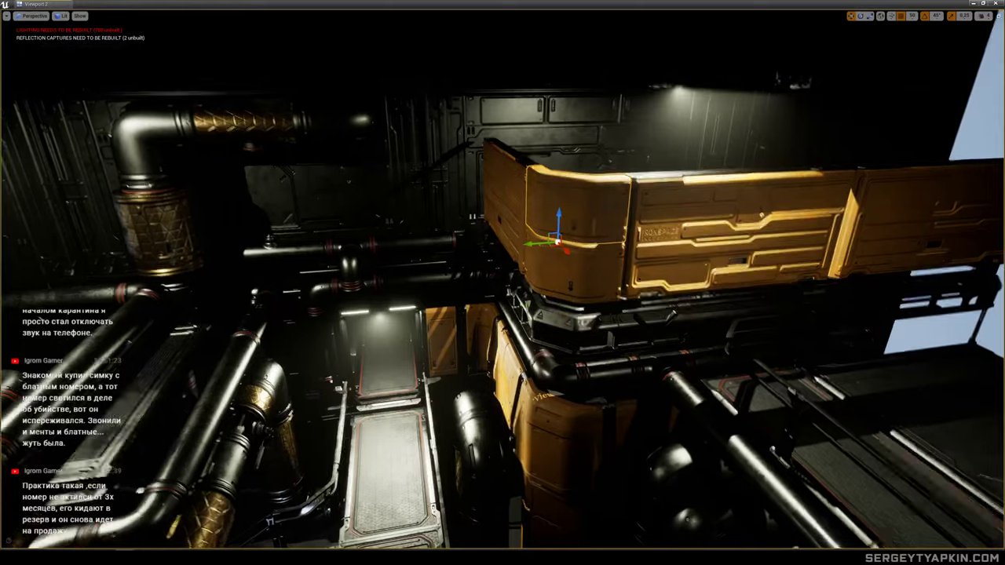
key(s)
right_drag(570, 208, 567, 212)
key(w)
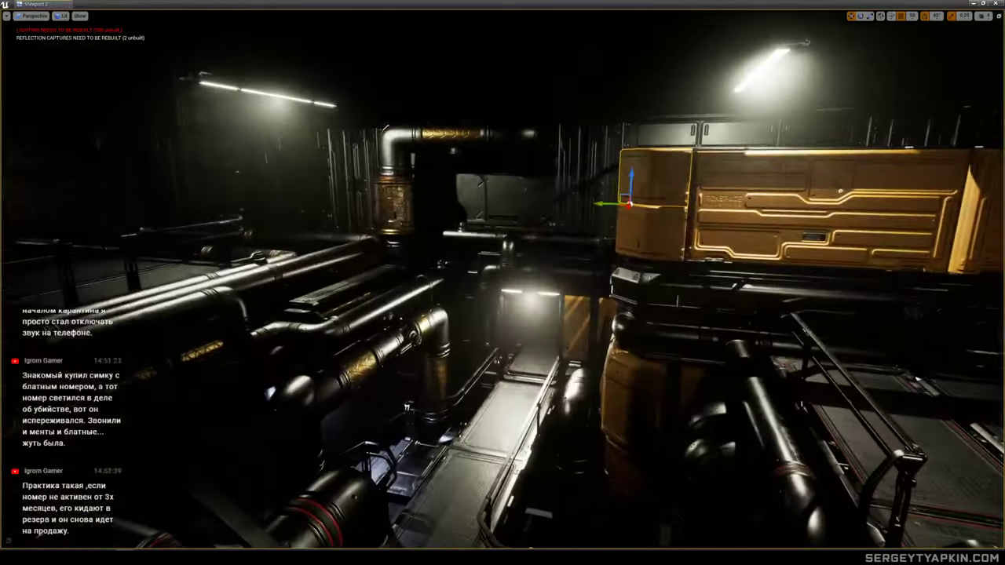
Place a tall dark wall section behind the upper yellow panels.
click(738, 243)
key(w)
right_drag(738, 247, 777, 271)
key(s)
key(w)
right_drag(468, 441, 398, 436)
key(w)
drag(516, 402, 664, 35)
right_drag(628, 157, 809, 212)
drag(550, 155, 647, 144)
Adjust the height and size of the dark wall section behind the upper yellow panels.
right_drag(646, 143, 634, 88)
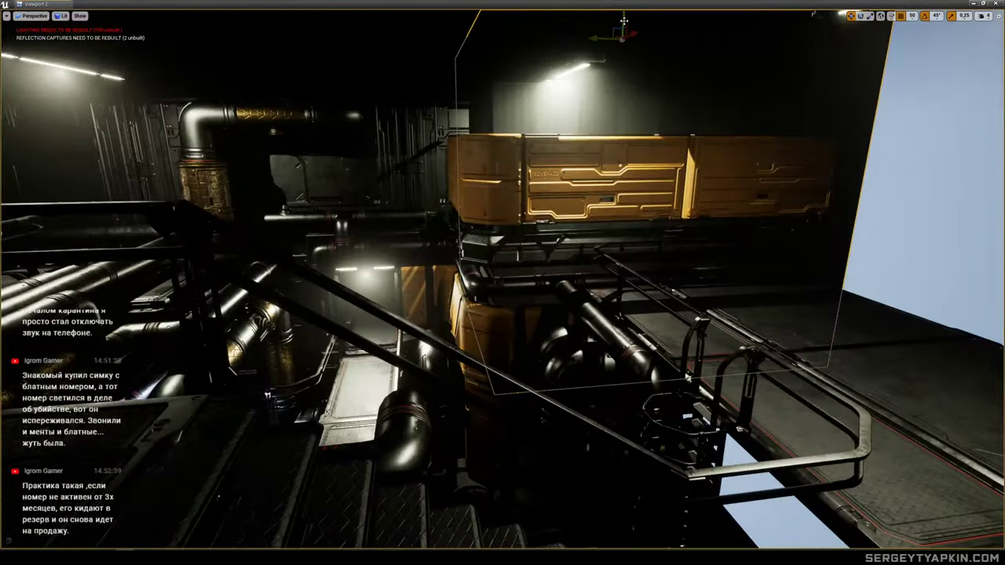
mouse_move(622, 21)
mouse_down()
mouse_move(608, 114)
mouse_move(619, 24)
mouse_up()
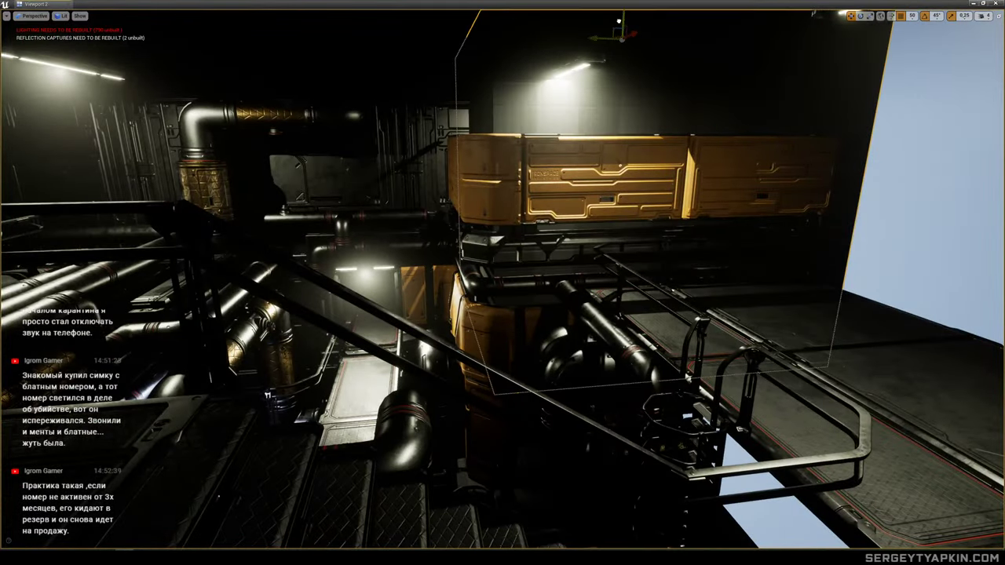
right_drag(618, 25, 603, 11)
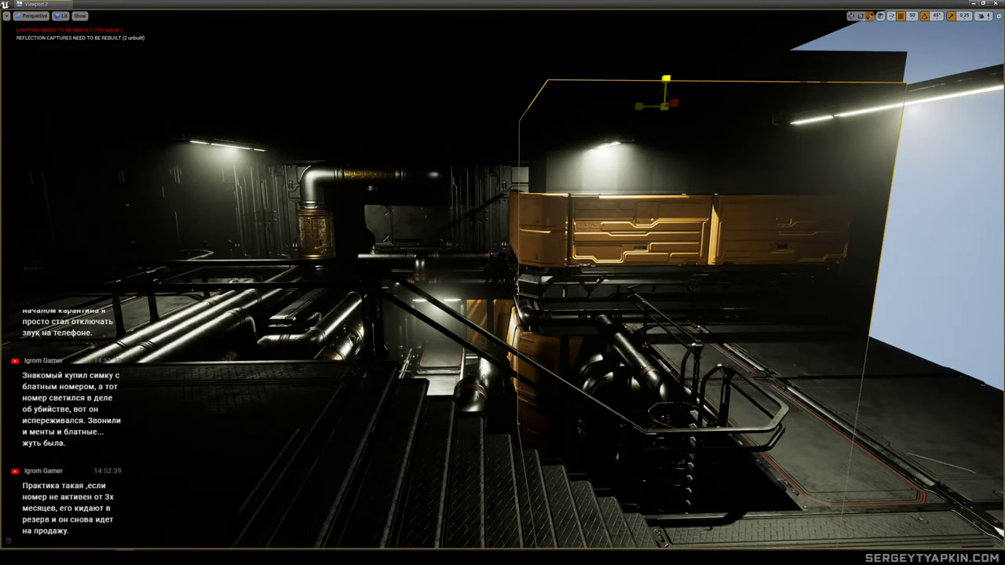
right_drag(641, 190, 651, 168)
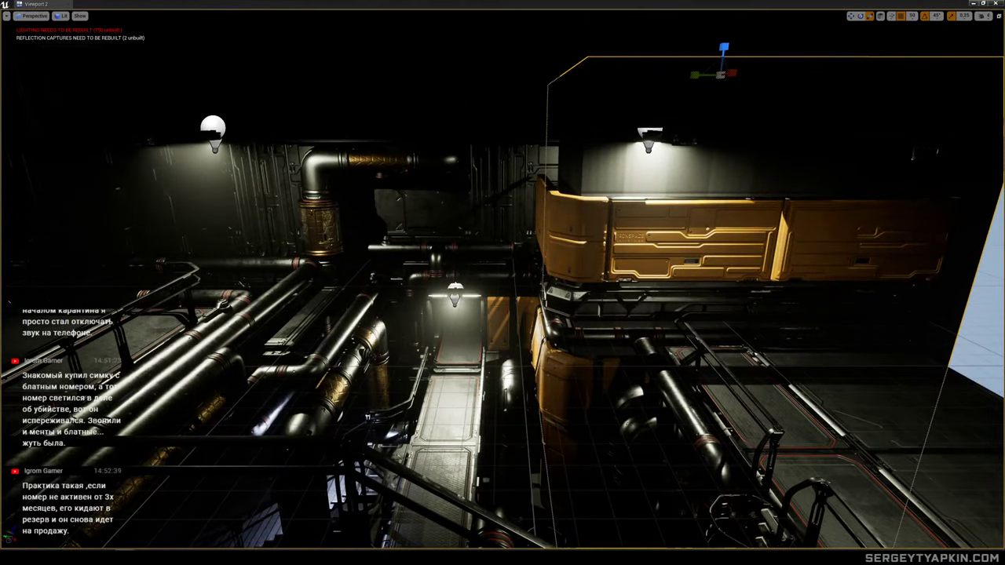
Turn the lamp above the wide yellow panels sideways and move it along the short panel face by the rounded corner.
drag(846, 142, 744, 144)
right_drag(745, 145, 688, 117)
click(677, 146)
key(w)
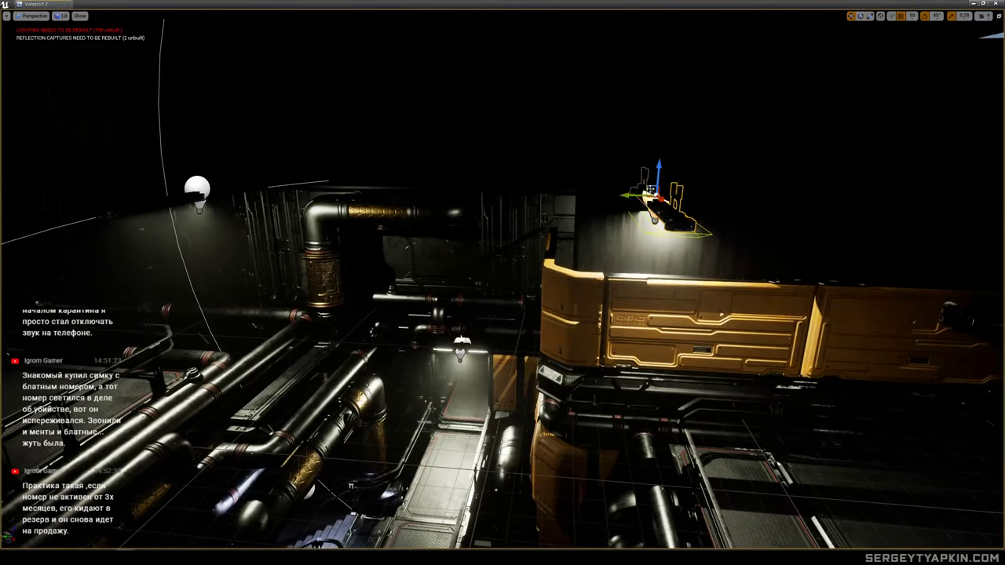
drag(650, 190, 505, 246)
right_drag(505, 246, 611, 289)
key(w)
right_drag(526, 264, 497, 264)
drag(680, 137, 662, 133)
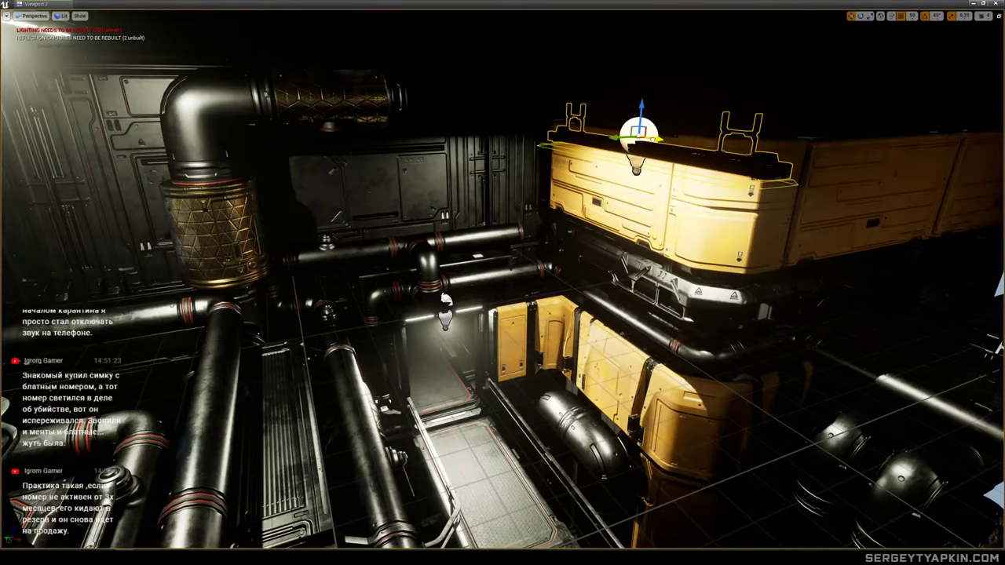
Add elbows to the open ends of the horizontal wall pipe near the yellow panels and the thick upper pipe.
right_drag(661, 132, 612, 161)
key(w)
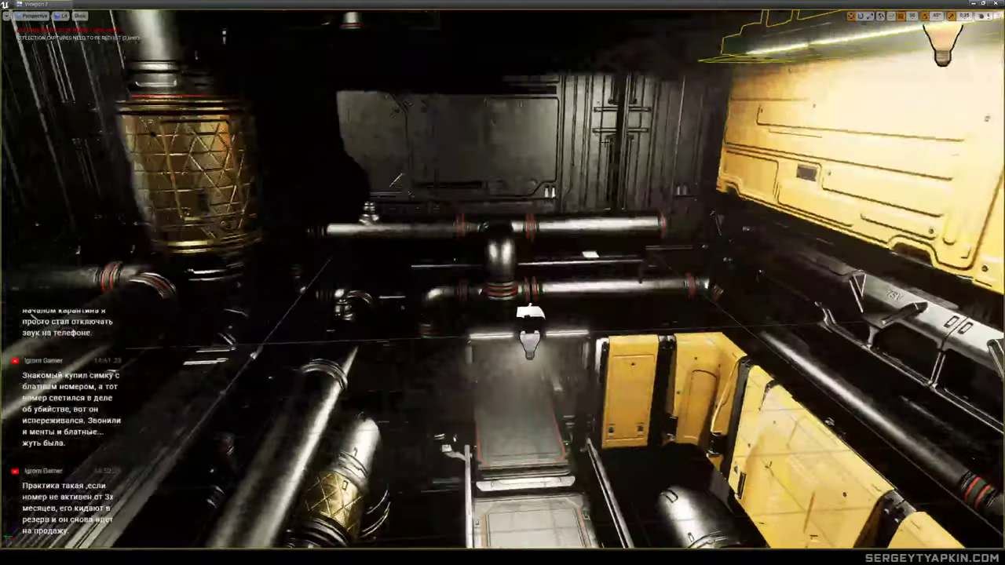
click(498, 265)
mouse_move(498, 265)
right_down()
mouse_move(428, 263)
mouse_move(501, 245)
right_up()
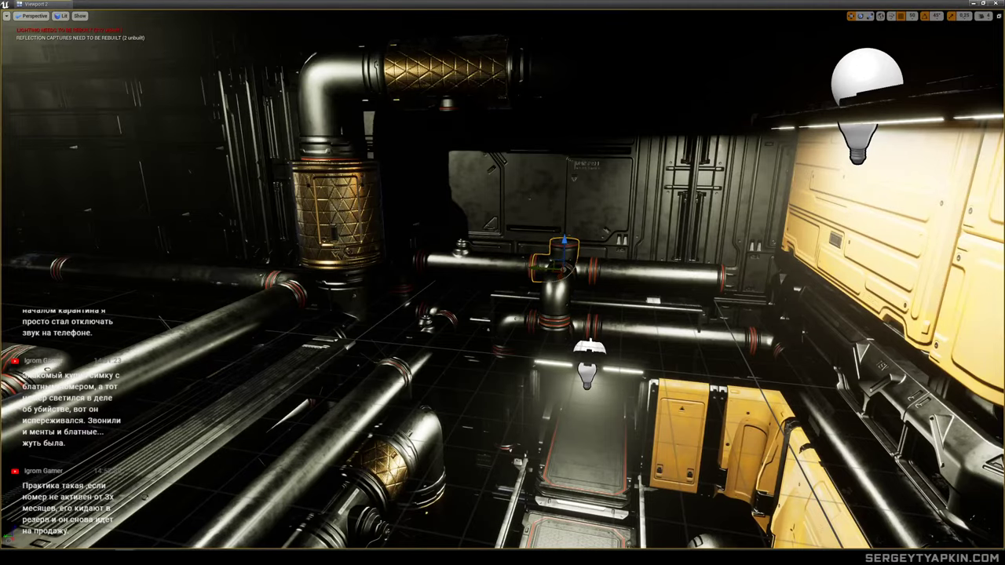
right_drag(501, 260, 499, 234)
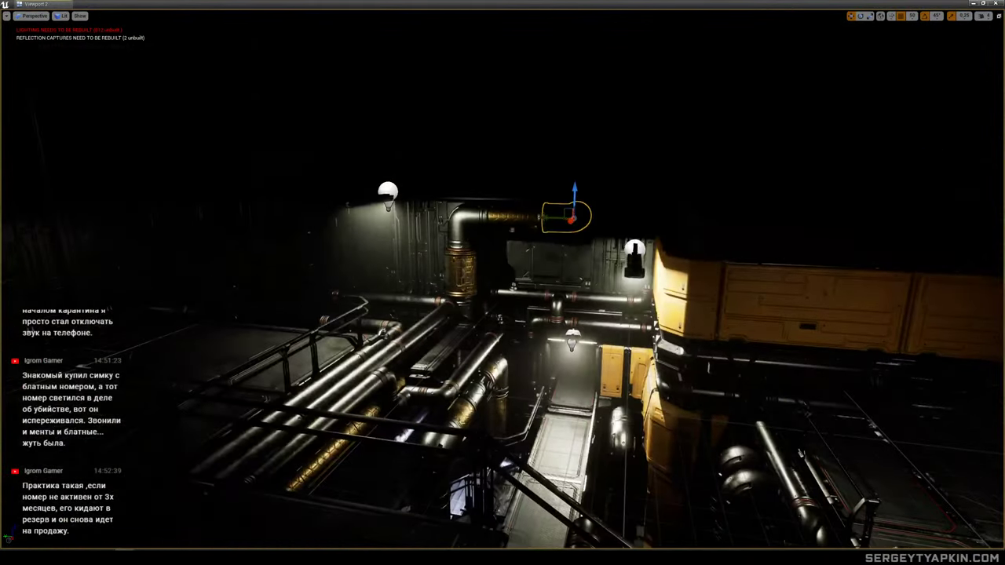
Move the lamp above the railed platform toward the thick gold-banded vertical pipe.
right_drag(626, 242, 600, 313)
right_drag(521, 266, 476, 246)
click(626, 148)
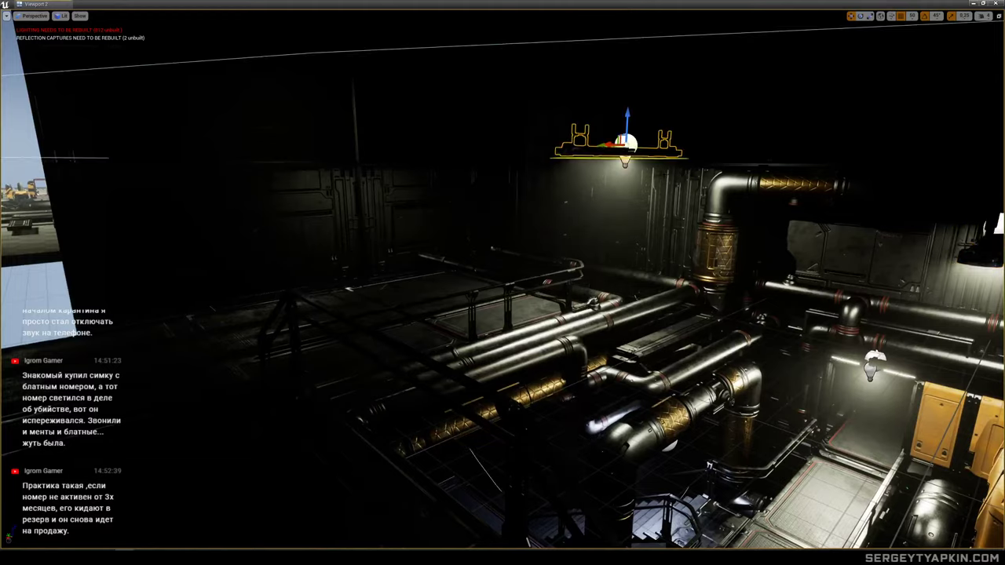
right_drag(626, 147, 648, 126)
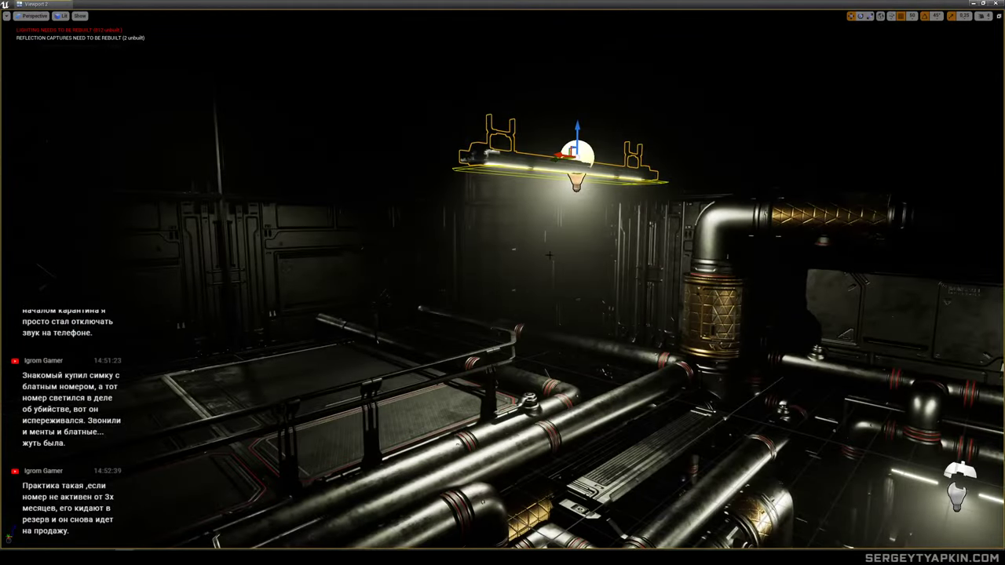
right_drag(550, 255, 569, 264)
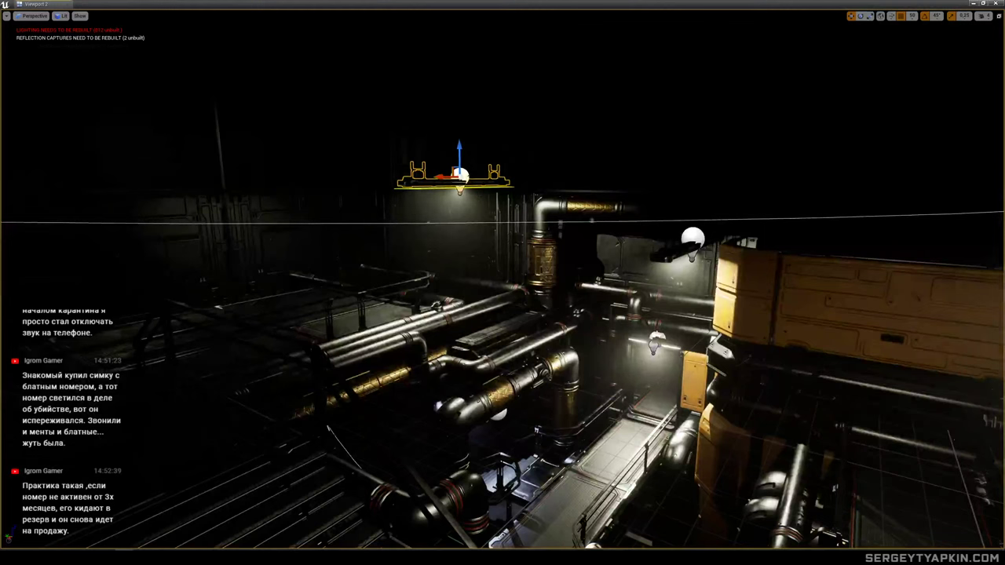
drag(459, 151, 473, 200)
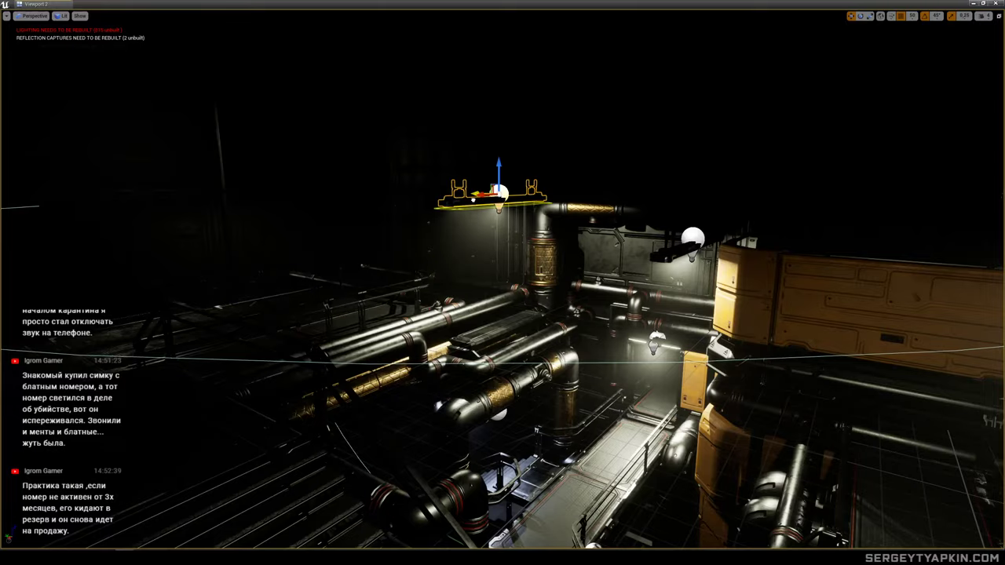
key(w)
right_drag(472, 200, 473, 201)
key(s)
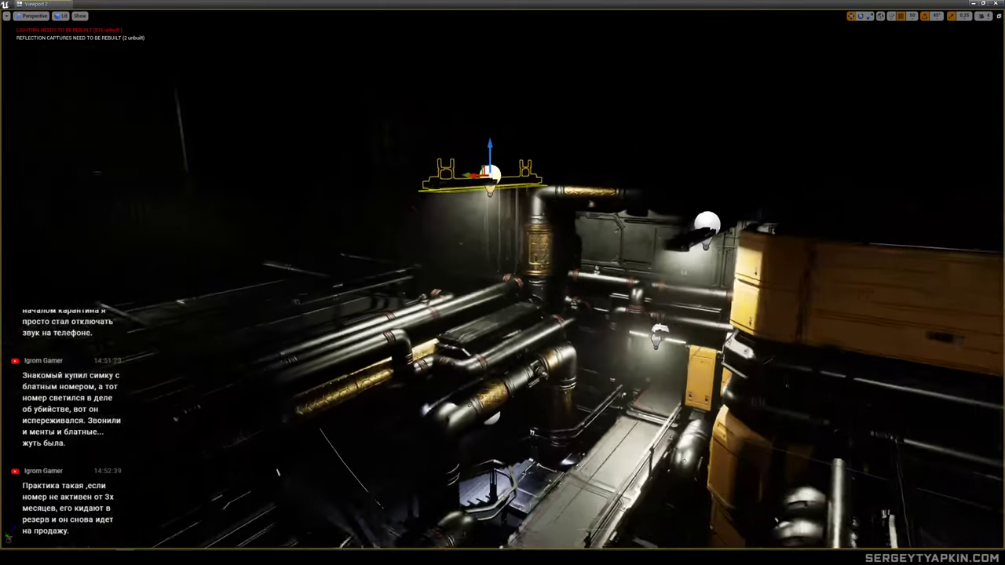
Duplicate the thick arched pipe assembly beside the lower walkway, turn the copy, and move it toward the railed platform.
right_drag(552, 213, 552, 213)
key(ctrl+s)
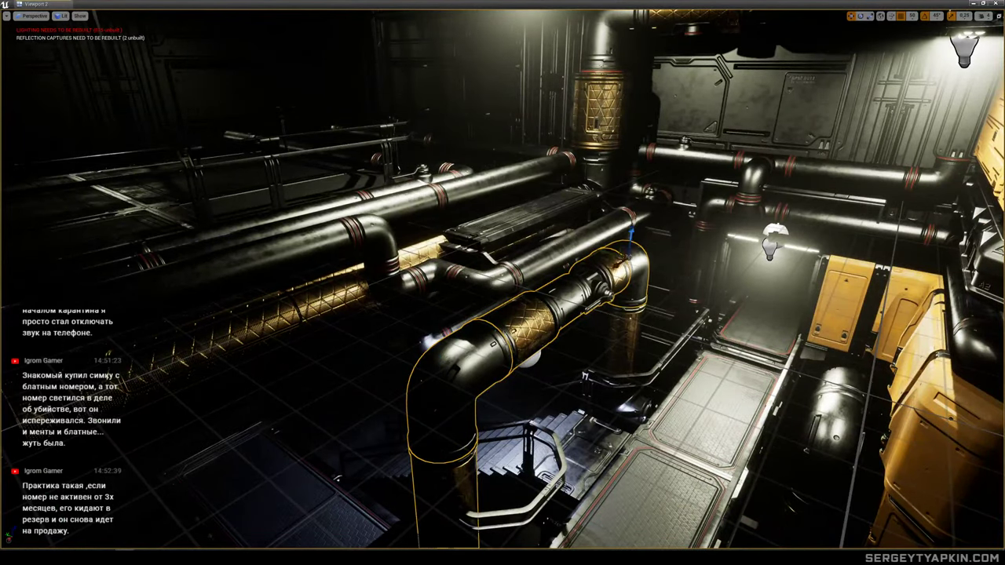
key(s)
right_drag(491, 281, 503, 276)
key(s)
key(s)
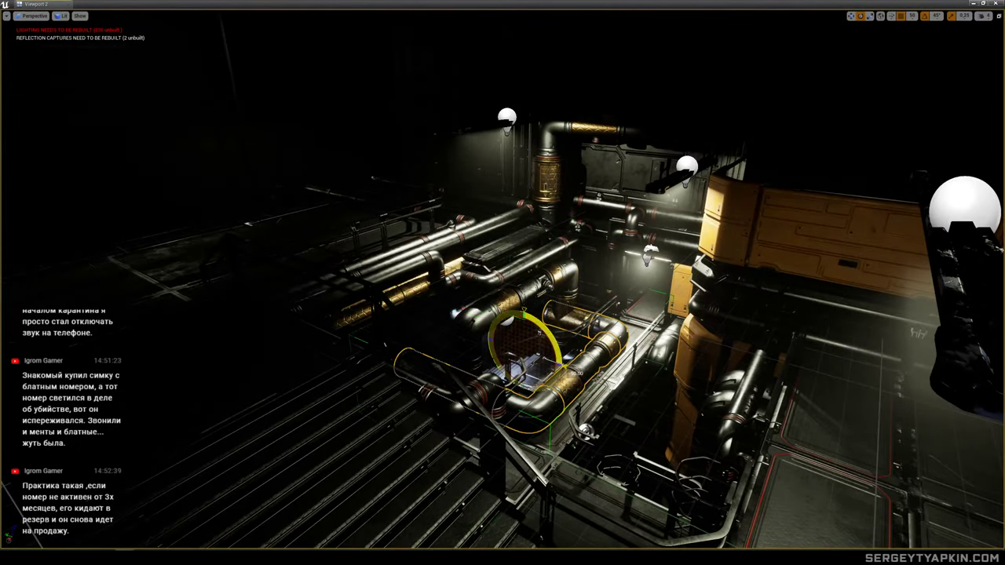
drag(515, 342, 307, 154)
Shift the arched pipe copy over the railed platform so its tall leg stands behind the parallel pipe runs.
key(w)
right_drag(307, 153, 307, 153)
key(w)
right_drag(552, 214, 552, 213)
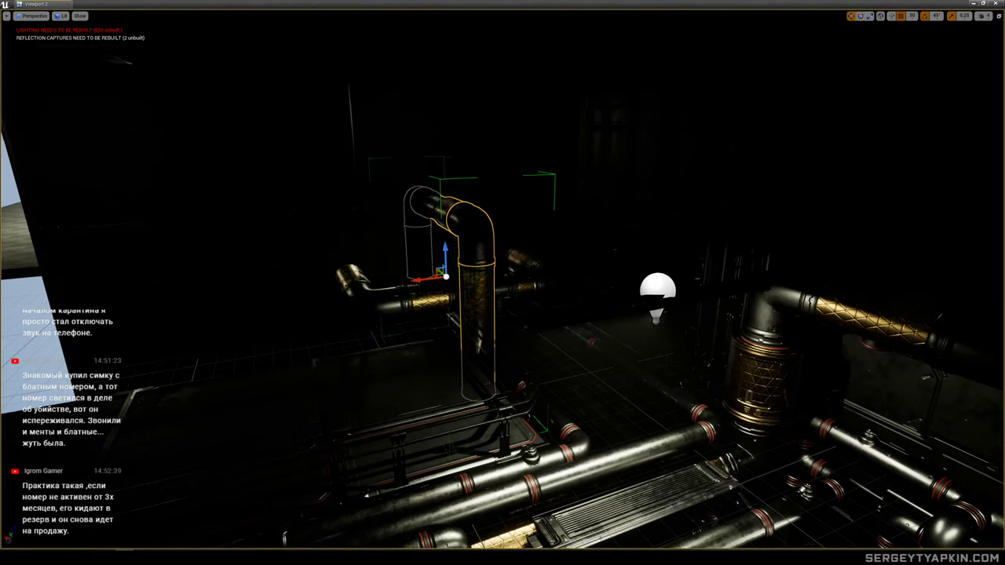
drag(444, 271, 490, 251)
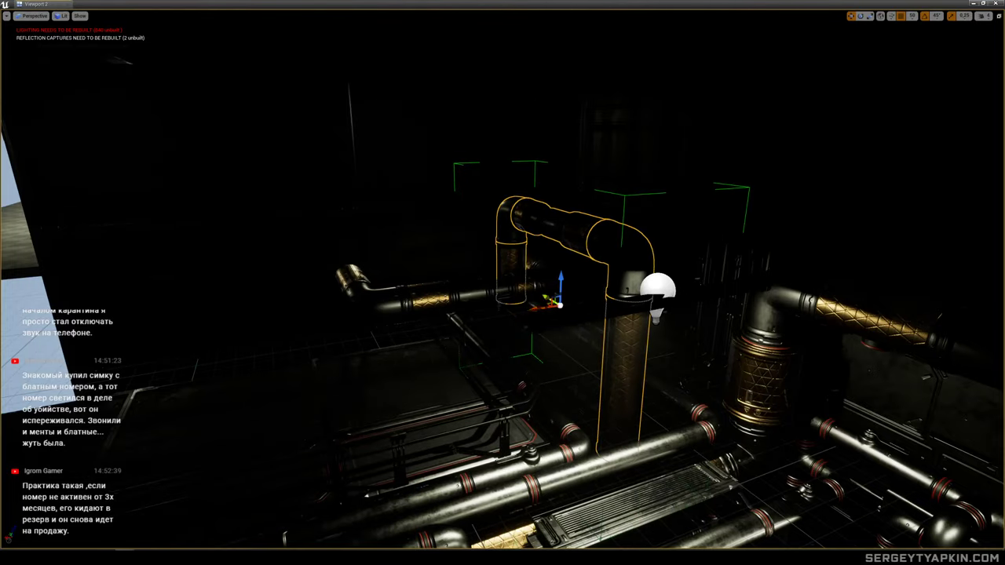
mouse_move(553, 300)
right_down()
mouse_move(591, 330)
mouse_move(660, 336)
mouse_move(549, 318)
right_up()
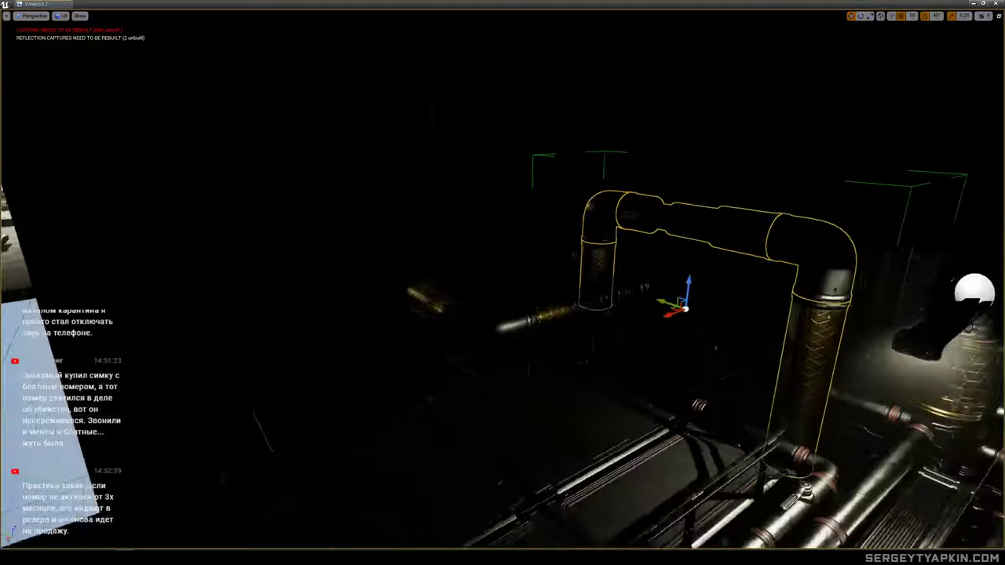
right_drag(416, 260, 440, 260)
right_drag(502, 282, 572, 264)
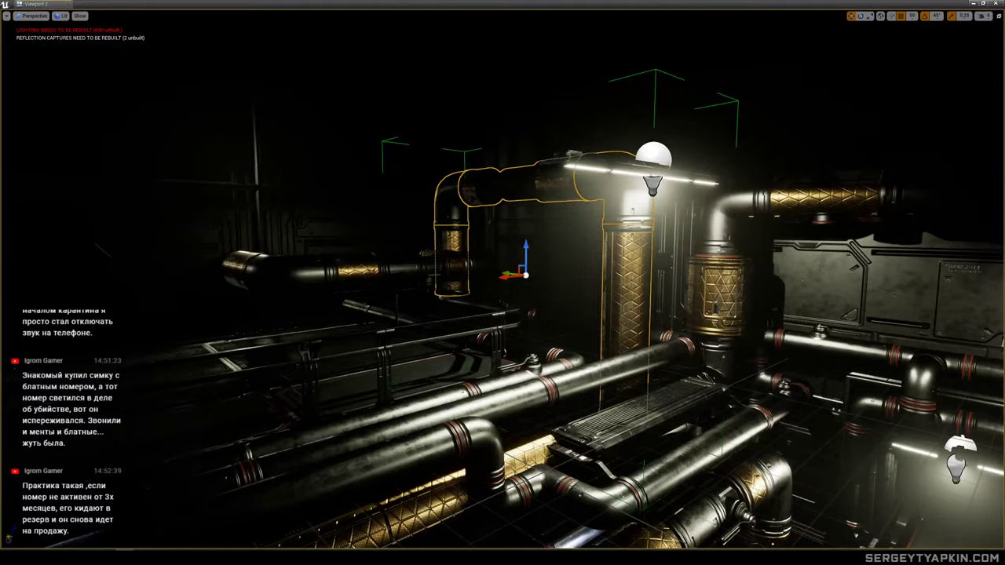
Replace the gold-patterned finish on the arch copy's tall leg with plain metal and raise the whole arch.
drag(0, 314, 616, 304)
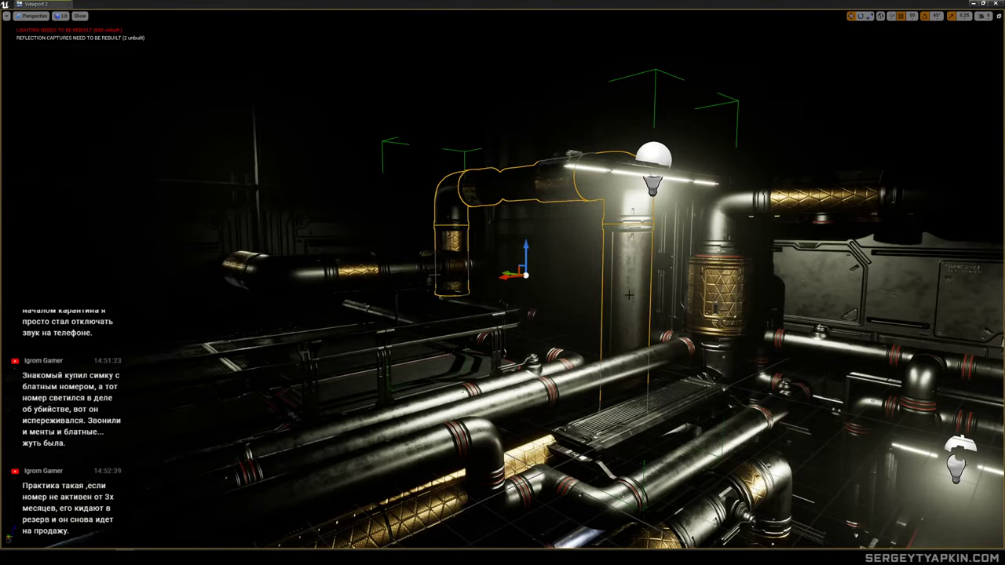
mouse_move(629, 296)
right_down()
mouse_move(650, 294)
mouse_move(642, 299)
mouse_move(657, 311)
mouse_move(649, 289)
mouse_move(628, 296)
right_up()
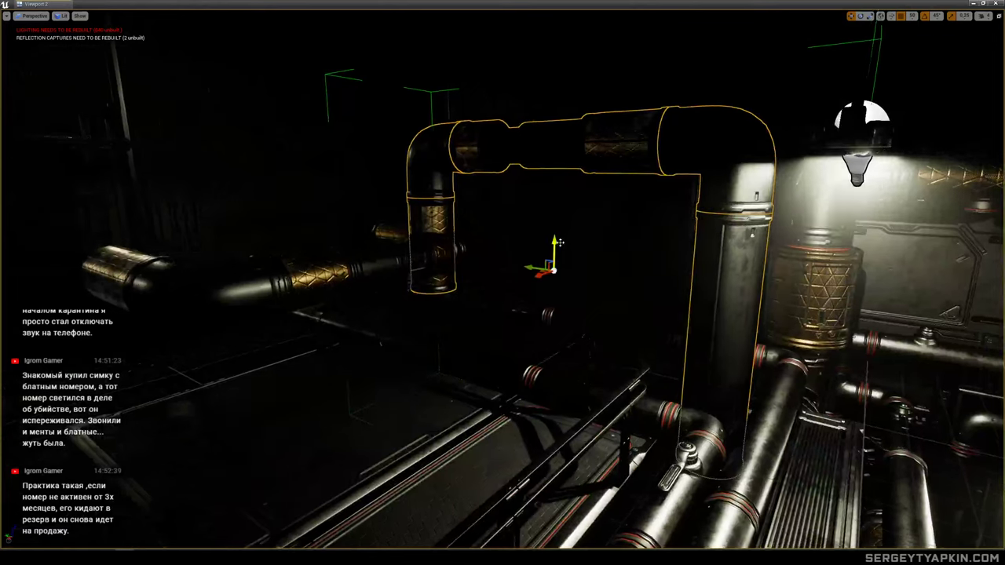
right_drag(560, 242, 560, 243)
drag(557, 245, 557, 188)
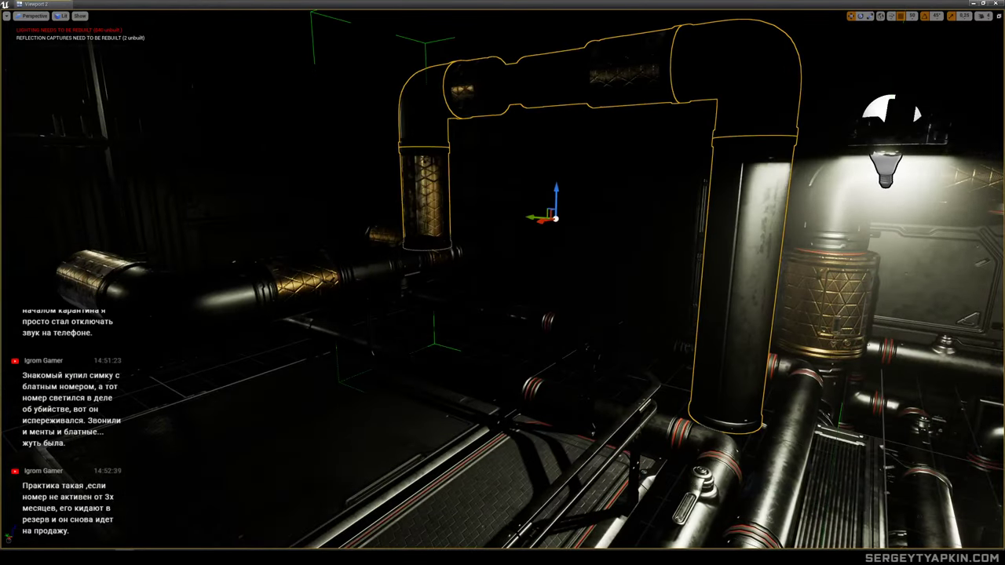
right_drag(554, 205, 586, 203)
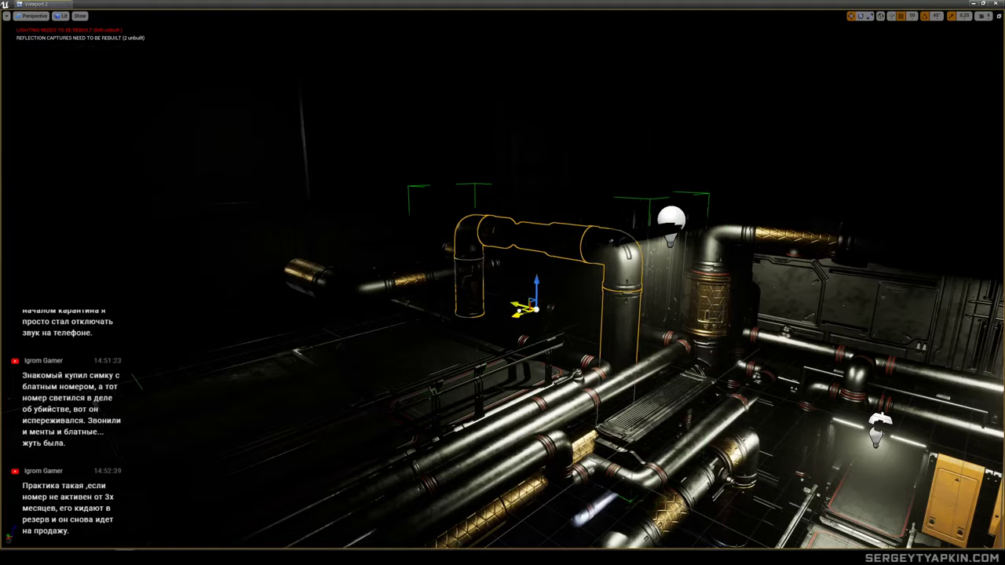
right_drag(552, 223, 636, 274)
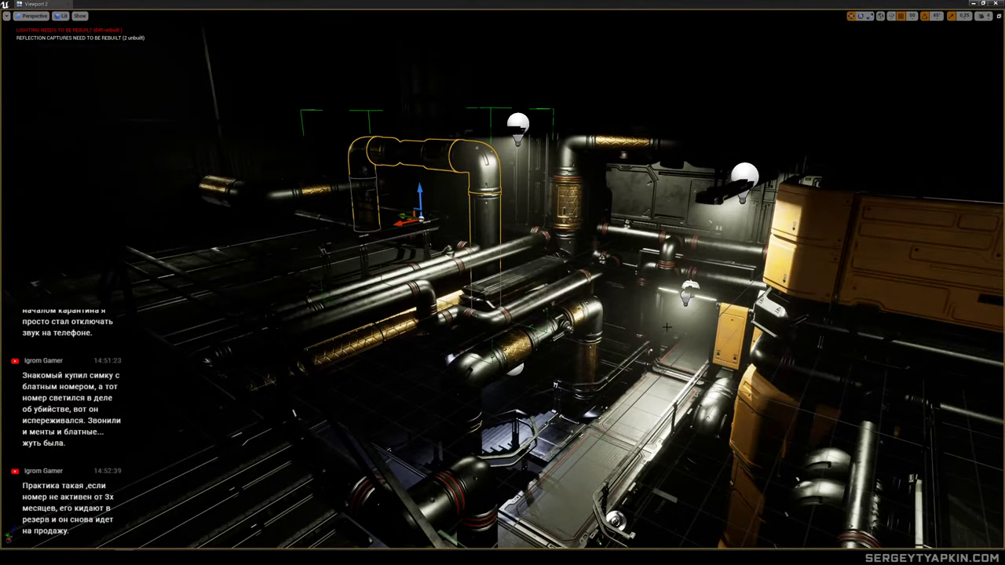
Change the lamp at the far end of the lower walkway to a warm orange light.
right_drag(667, 315, 666, 315)
click(648, 221)
right_drag(648, 222, 648, 221)
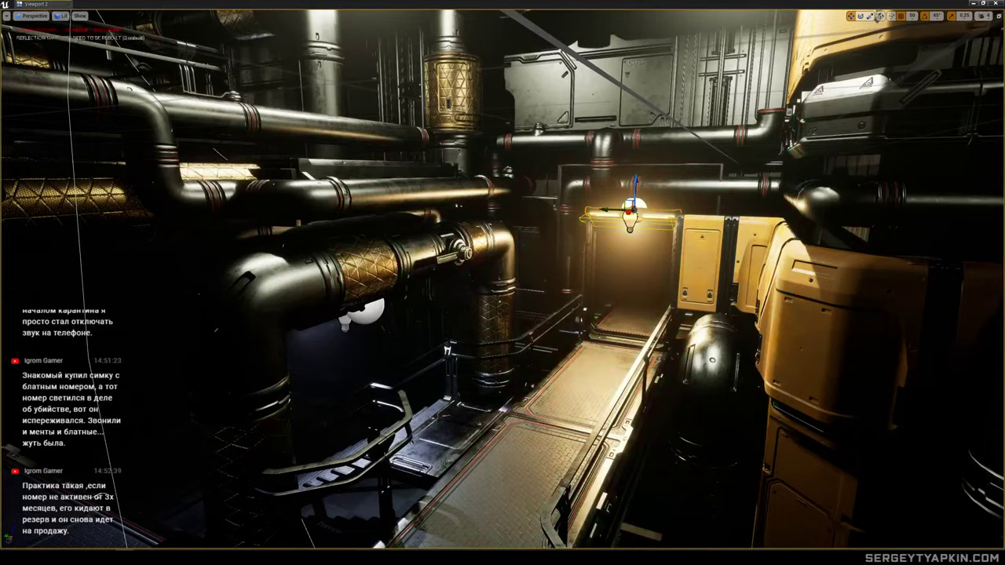
right_drag(813, 301, 813, 301)
key(g)
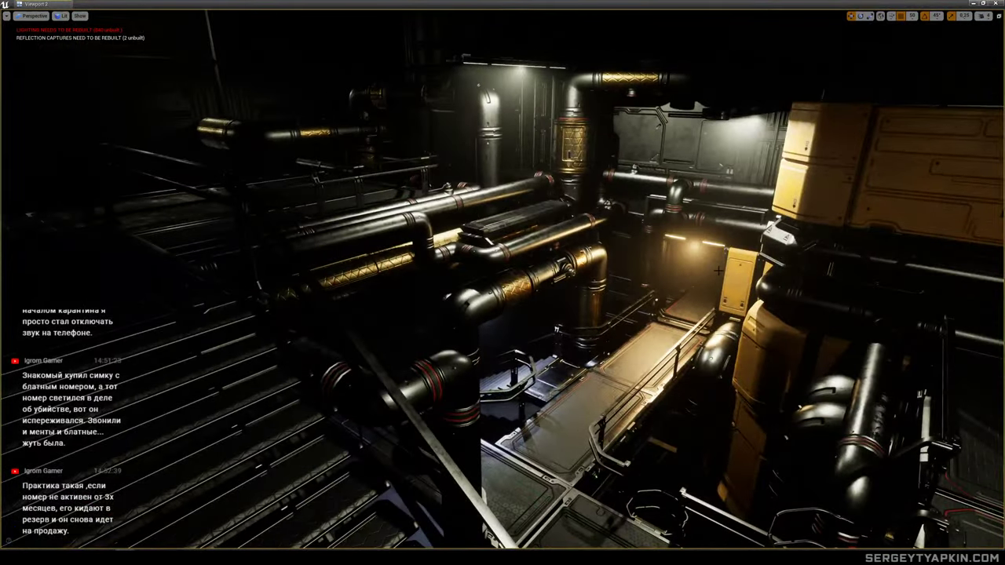
Duplicate the arched pipe assembly beside the lower walkway, rotate the copy, and move it low beside the yellow panels.
right_drag(718, 271, 717, 271)
click(711, 309)
right_drag(711, 309, 711, 309)
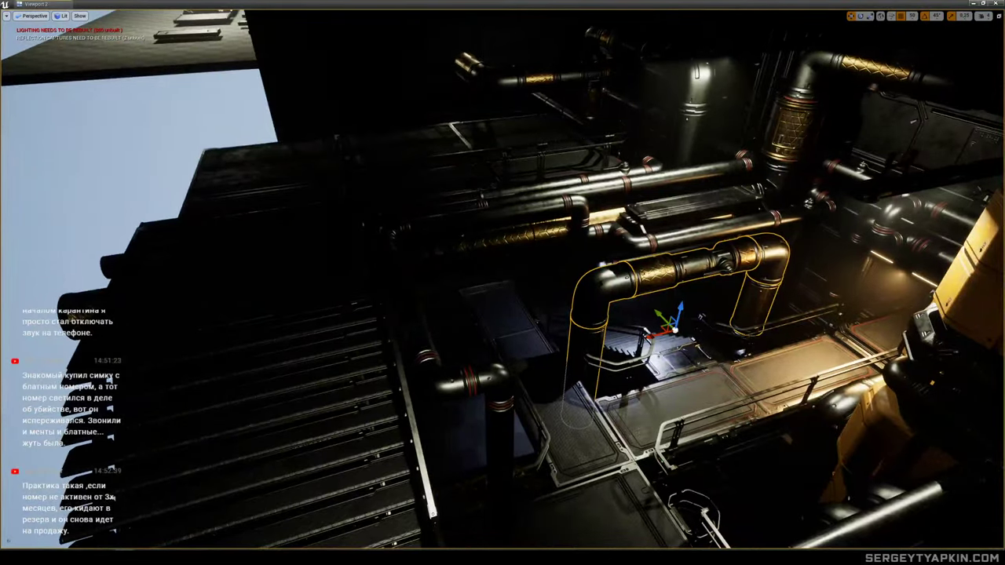
alt+drag(660, 353, 703, 356)
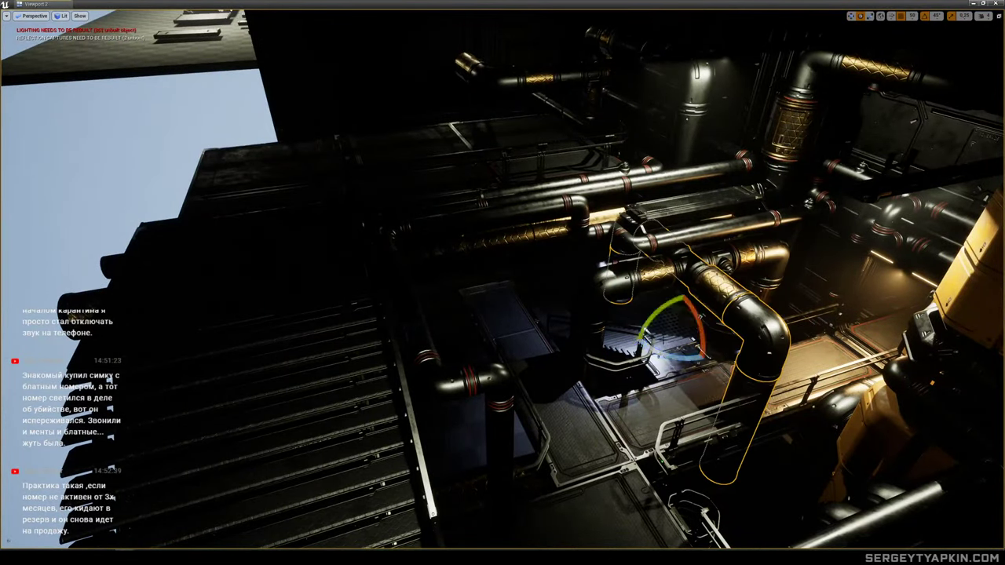
drag(666, 328, 434, 369)
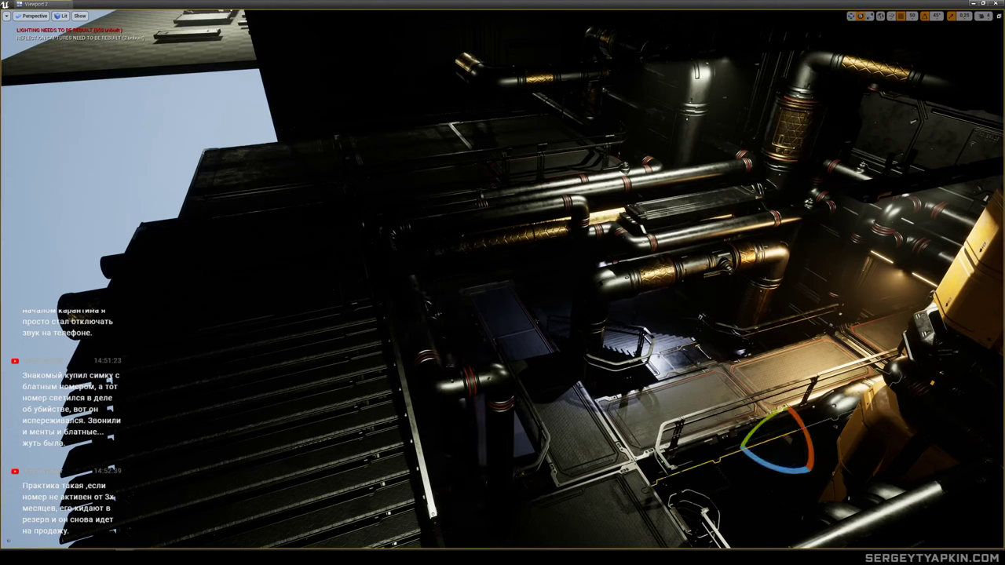
drag(740, 449, 752, 462)
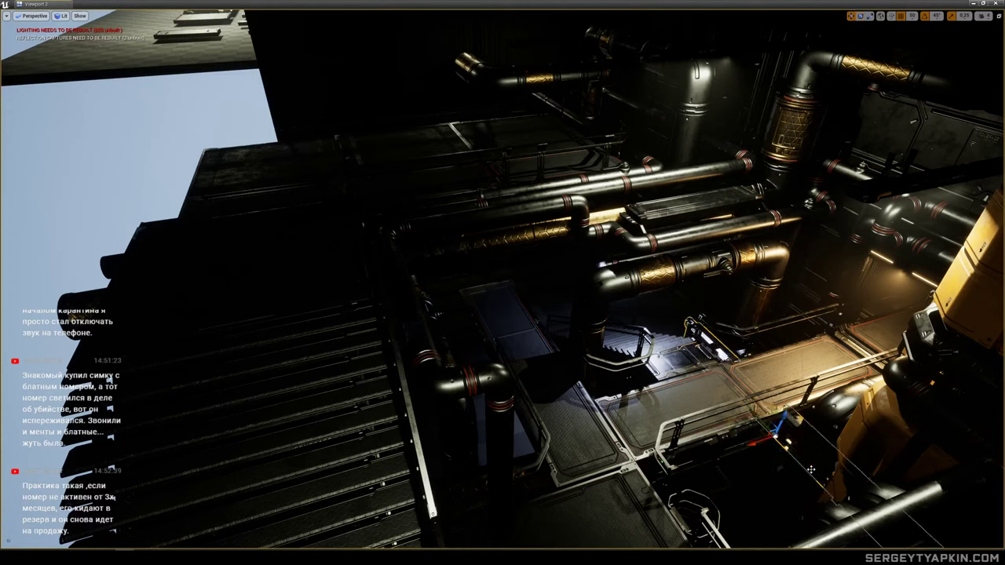
Select the dark walkway section leading off the lower walkway junction.
click(487, 367)
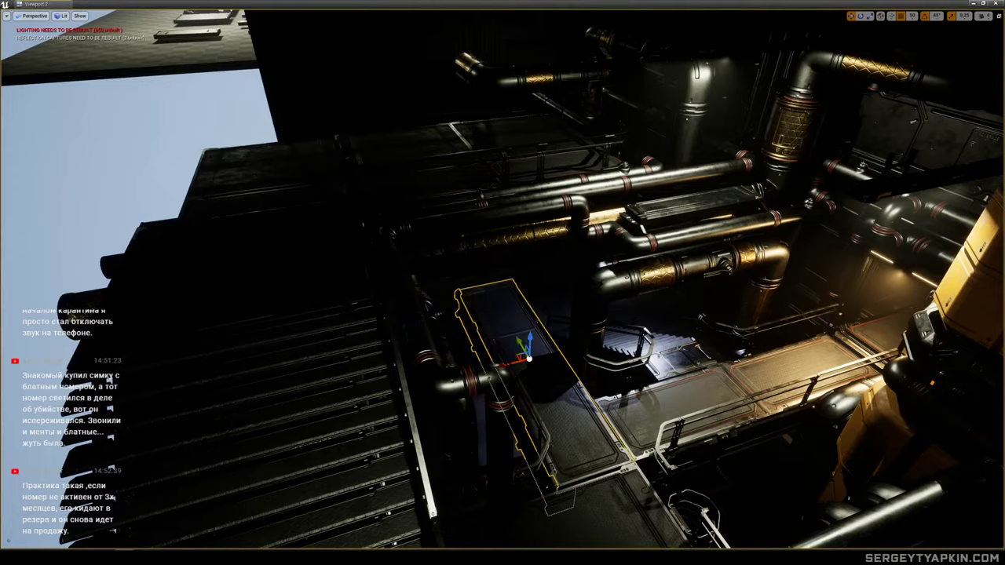
Select the large floor tiles beneath the pipe structure and lower them together.
right_drag(502, 361, 636, 282)
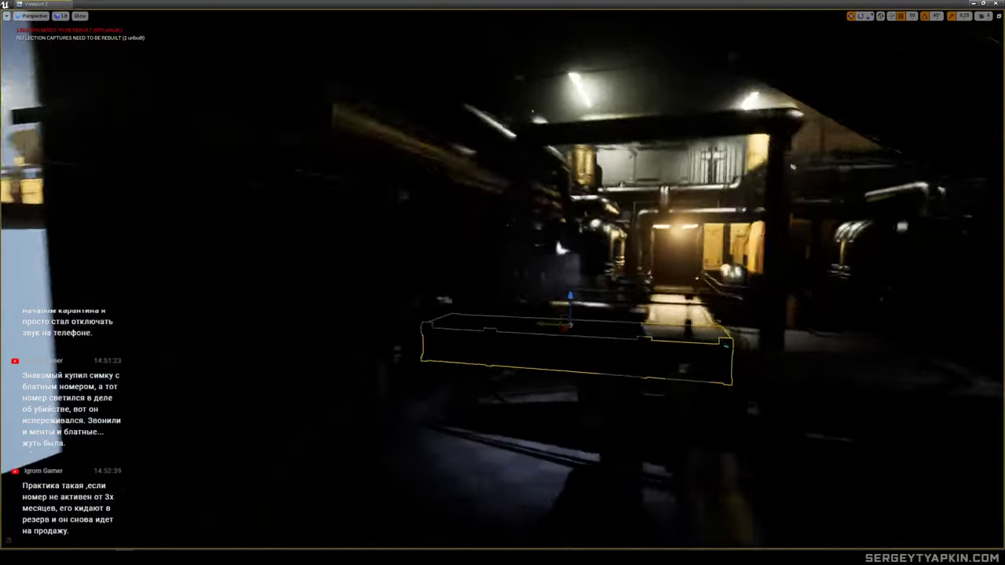
right_drag(502, 283, 502, 283)
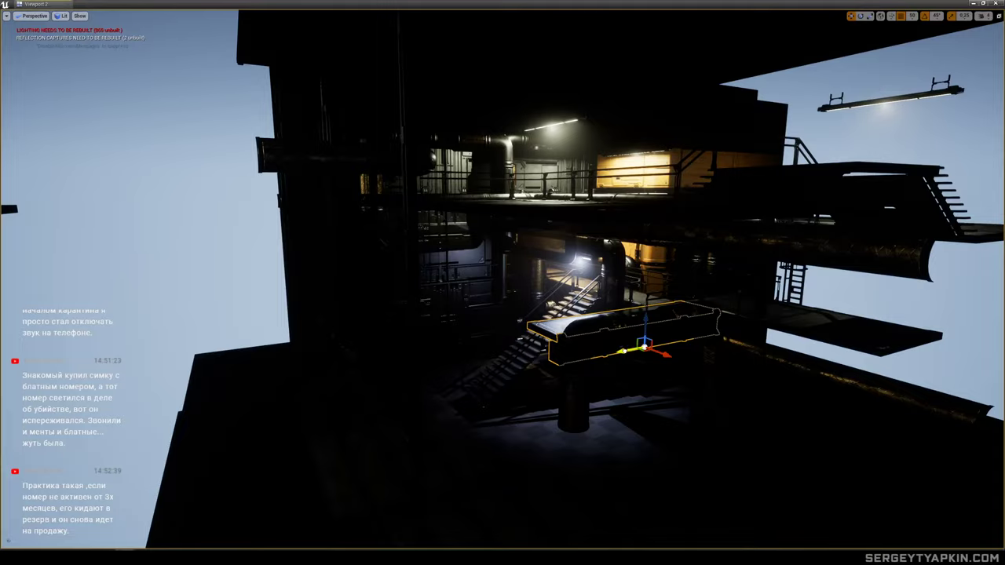
right_drag(416, 365, 416, 365)
right_drag(526, 368, 526, 368)
click(526, 369)
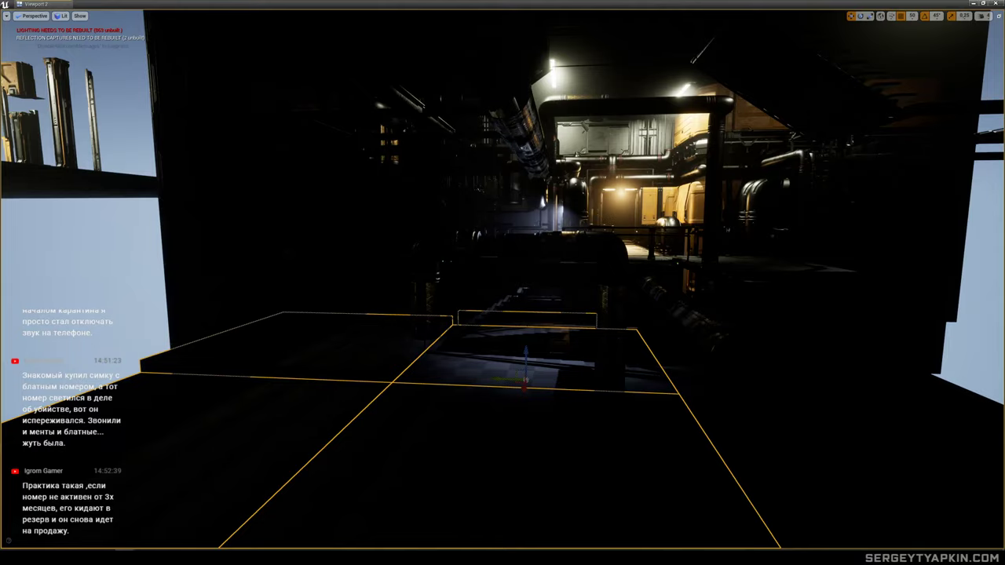
right_drag(751, 365, 751, 366)
right_drag(389, 395, 320, 272)
ctrl+click(669, 271)
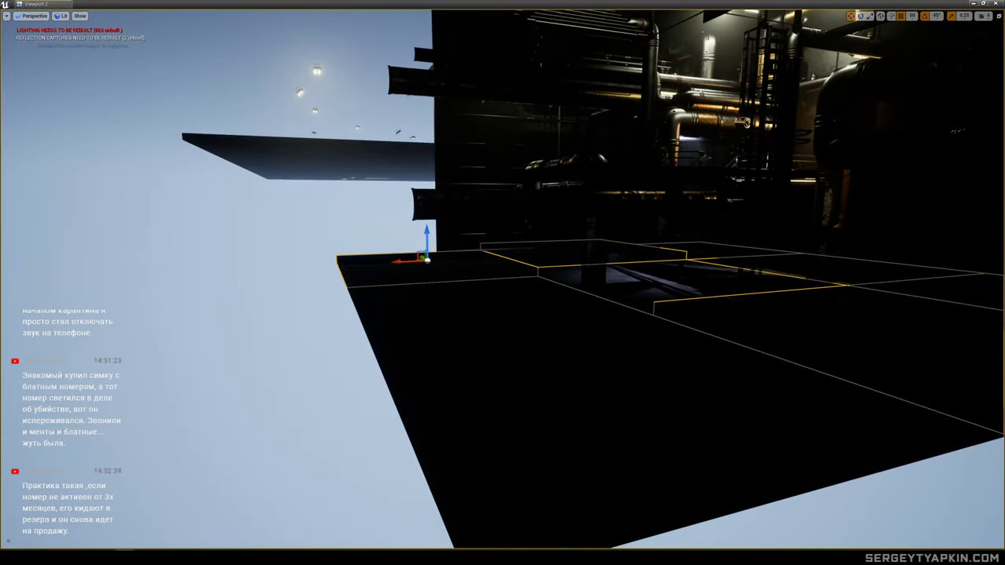
ctrl+click(598, 364)
right_drag(598, 365, 599, 364)
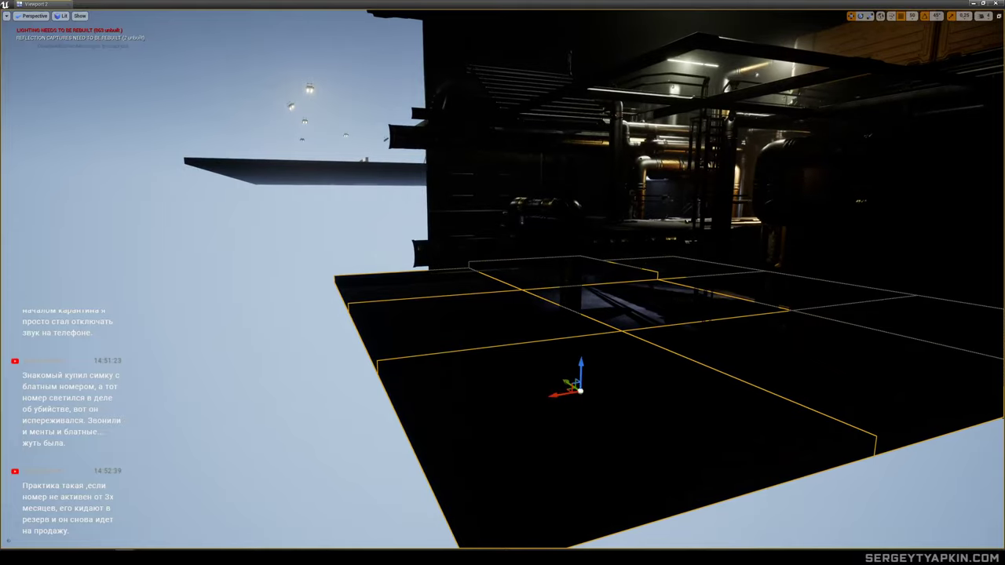
drag(644, 274, 643, 297)
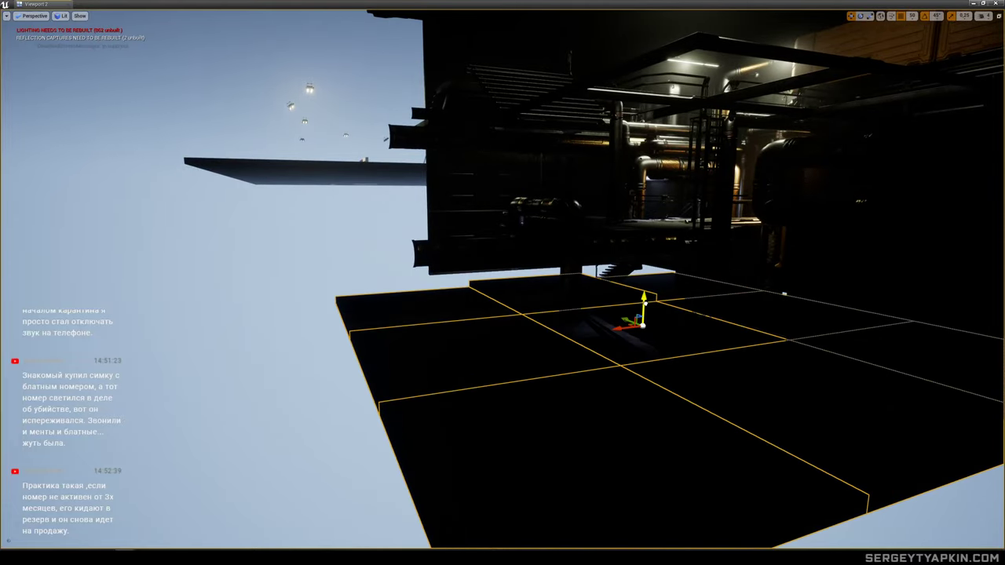
right_drag(645, 303, 643, 298)
Extend the surrounding walls down toward the lowered floor using the bottom row of wall panels.
click(292, 196)
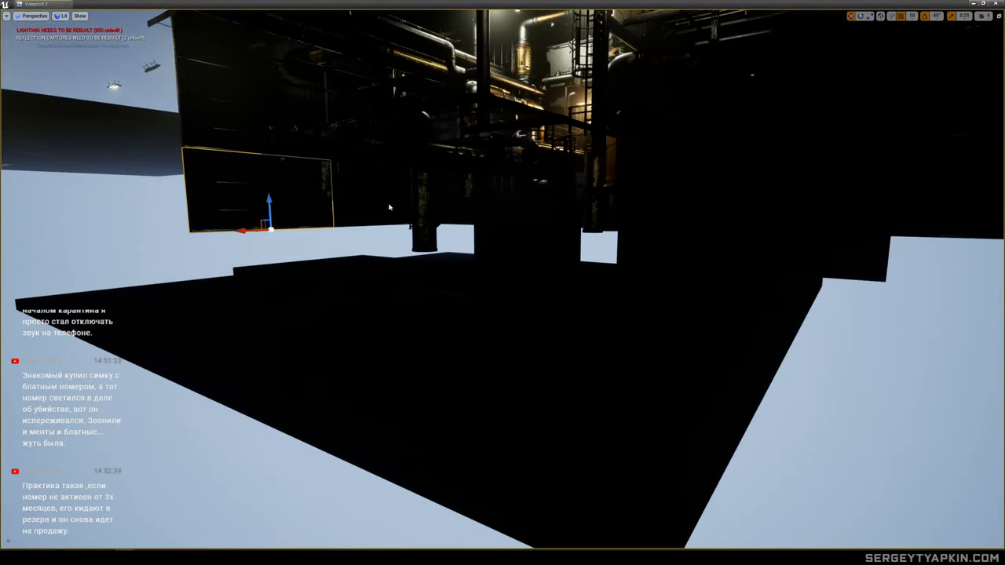
right_drag(456, 206, 455, 206)
ctrl+click(562, 245)
ctrl+click(506, 250)
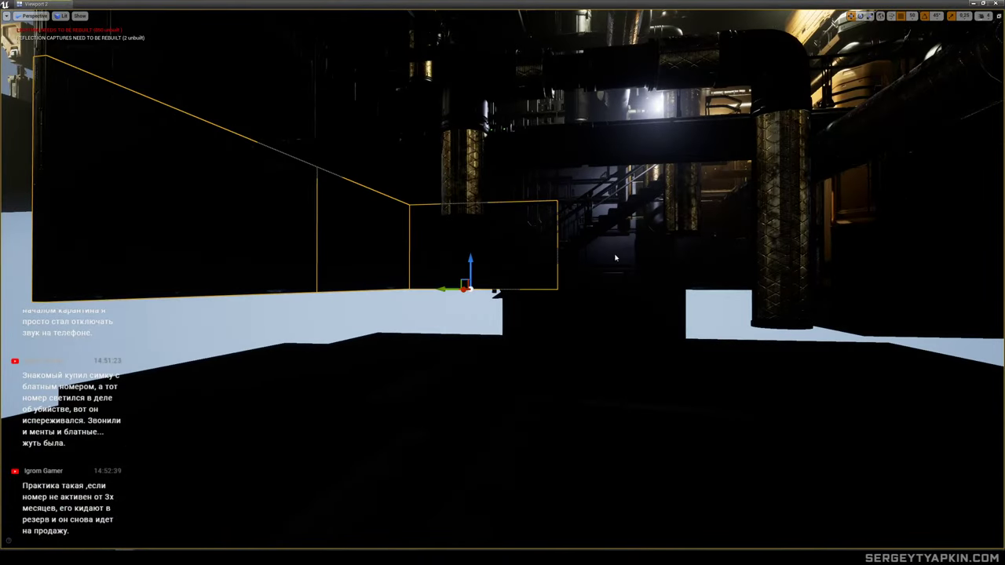
right_drag(496, 292, 496, 292)
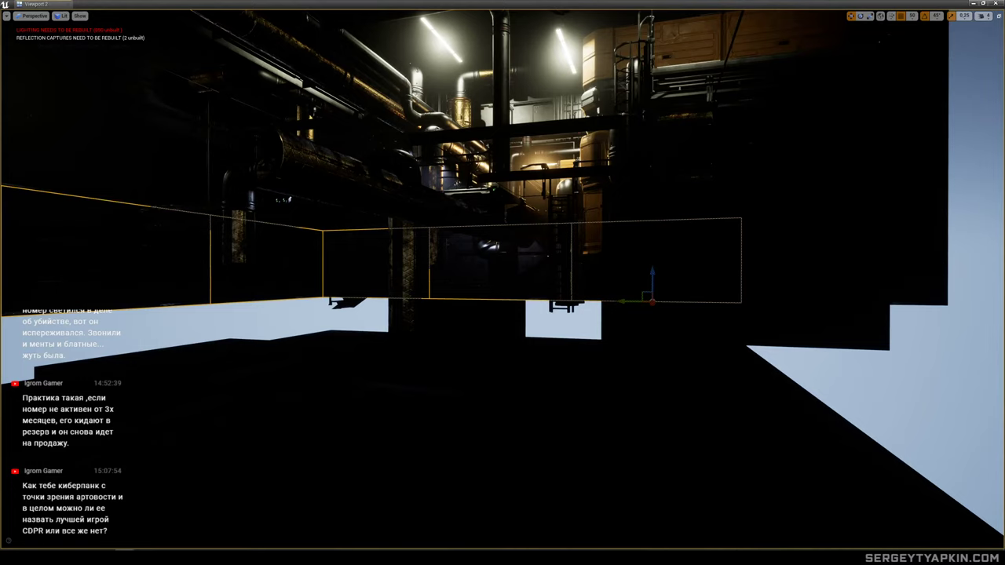
right_drag(495, 292, 496, 292)
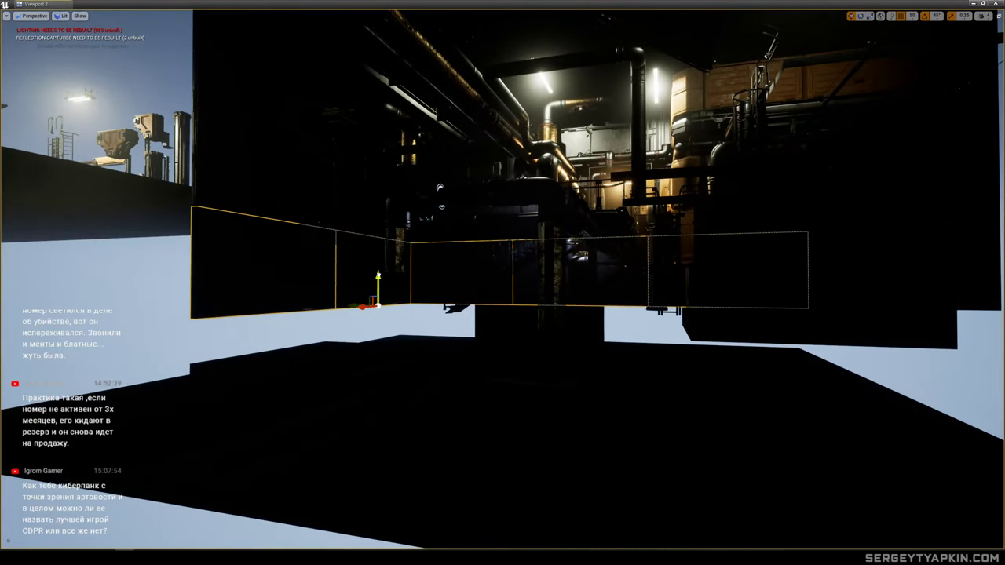
drag(379, 278, 381, 347)
Duplicate the connected pipe pieces with the valve and elbows, rotate the copy in 45° steps and place it over the lower walkway.
right_drag(381, 347, 382, 347)
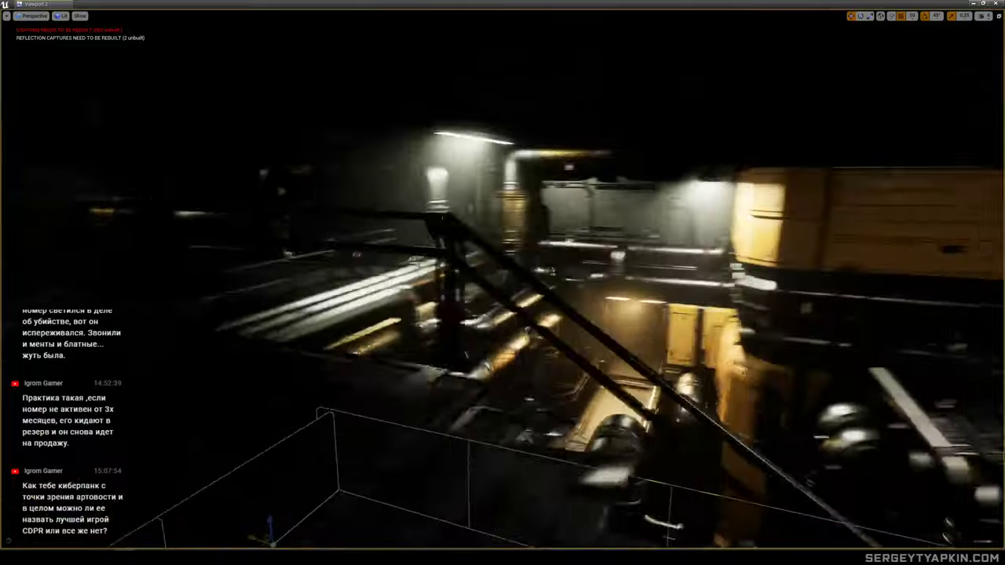
right_drag(598, 335, 598, 339)
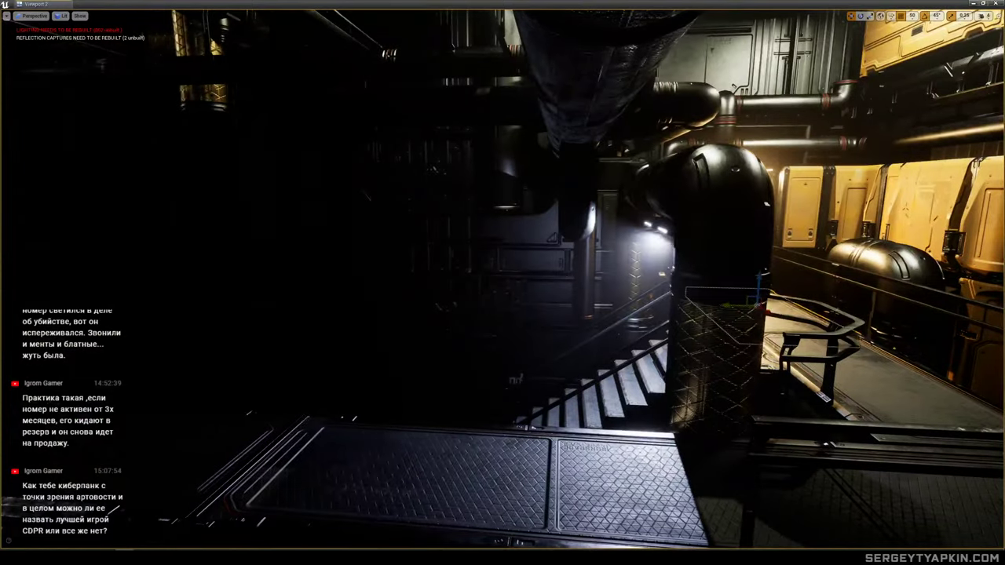
click(708, 228)
right_drag(708, 228, 708, 227)
click(630, 210)
right_drag(629, 211, 629, 210)
ctrl+click(625, 273)
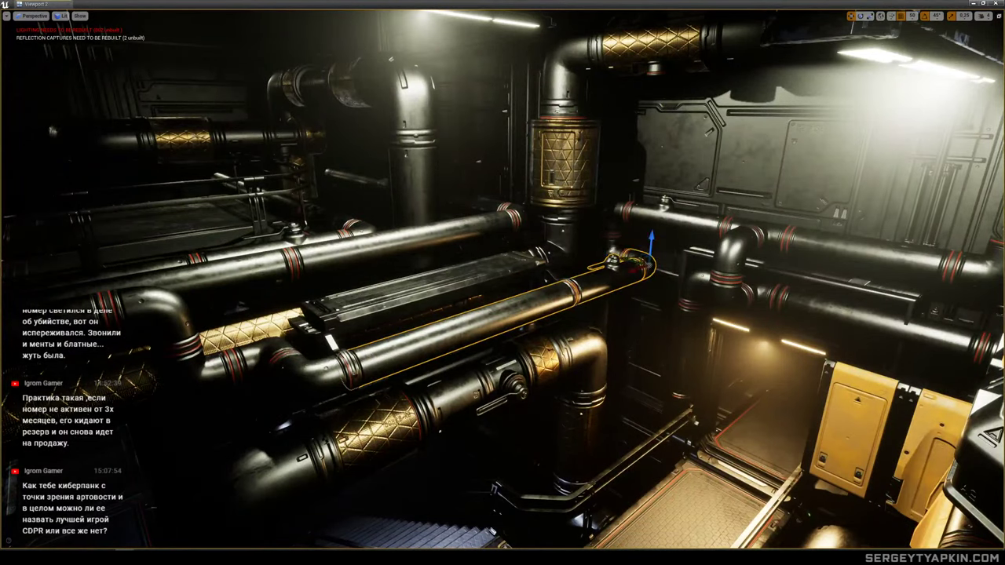
right_drag(613, 299, 613, 299)
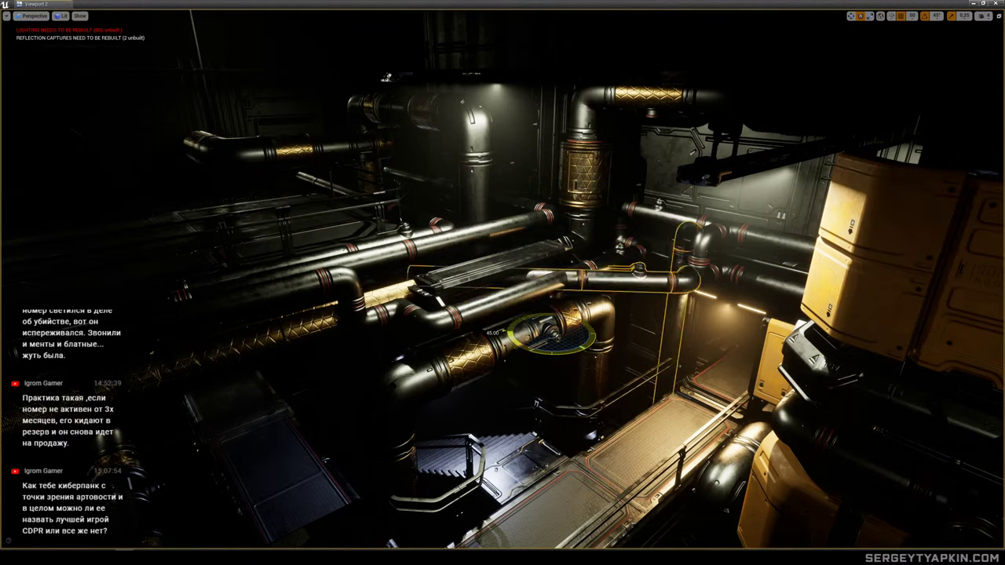
drag(510, 333, 251, 366)
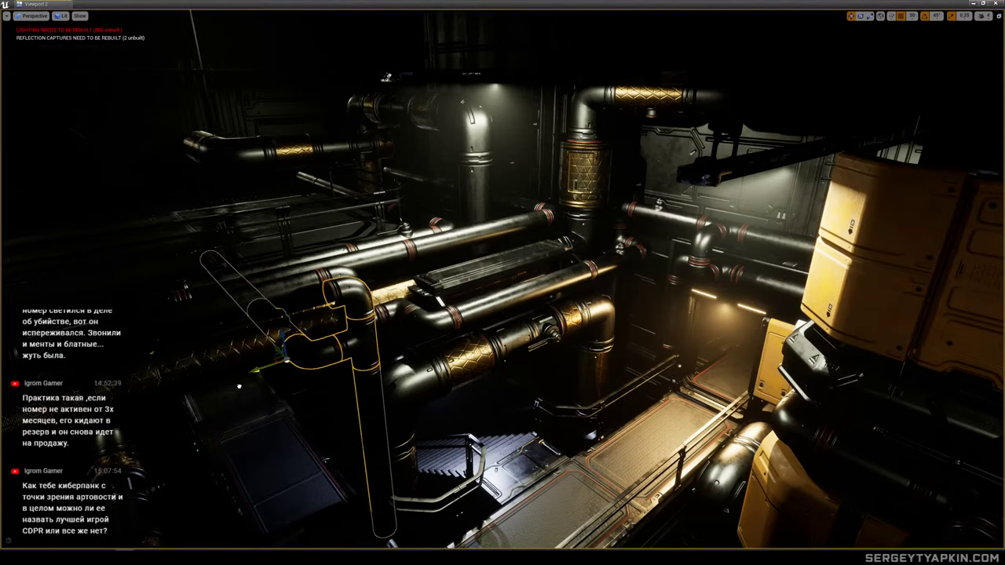
Shift the duplicated pipe assembly into position beside the patterned pipe above the lower walkway.
right_drag(252, 366, 377, 358)
drag(421, 309, 360, 339)
right_drag(361, 340, 204, 333)
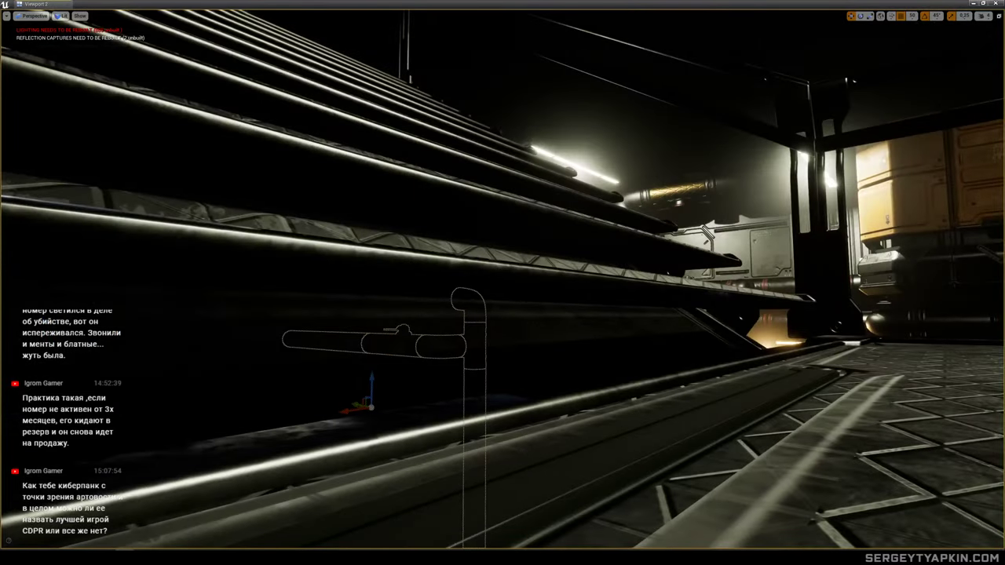
right_drag(361, 339, 238, 377)
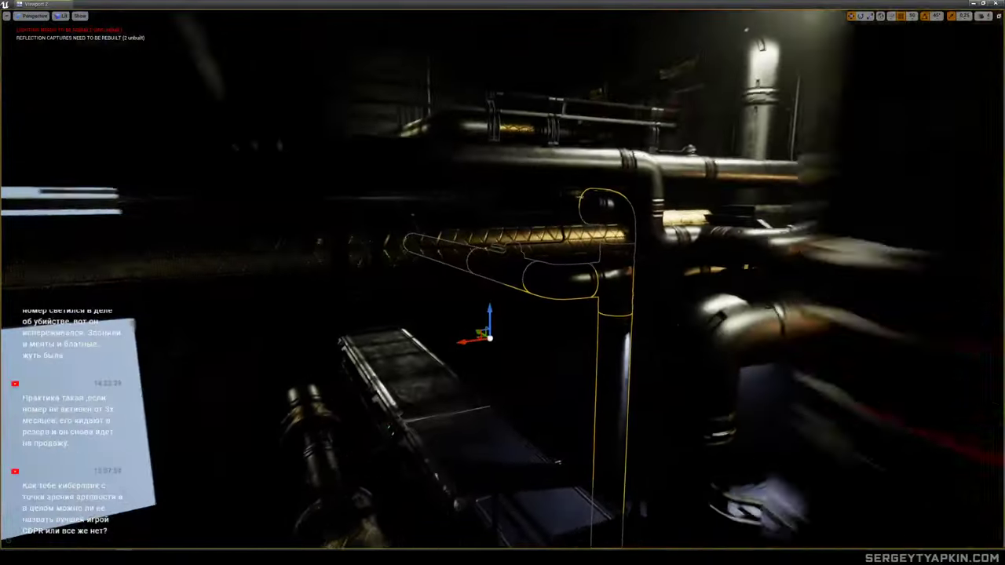
right_drag(496, 368, 518, 416)
Try to move the walkway railing across to the opposite edge near the stairs.
click(662, 397)
right_drag(502, 283, 520, 302)
key(s)
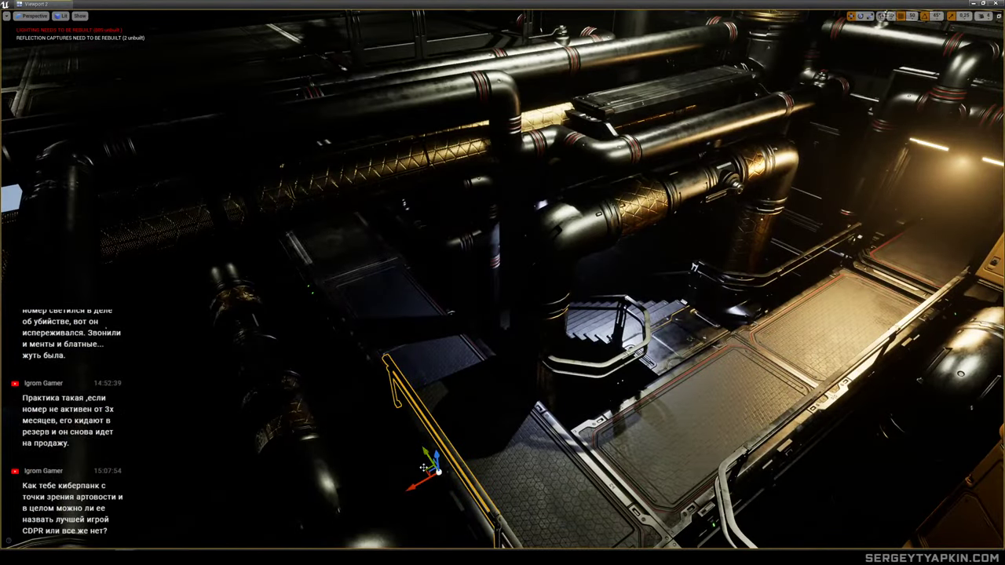
drag(425, 465, 468, 336)
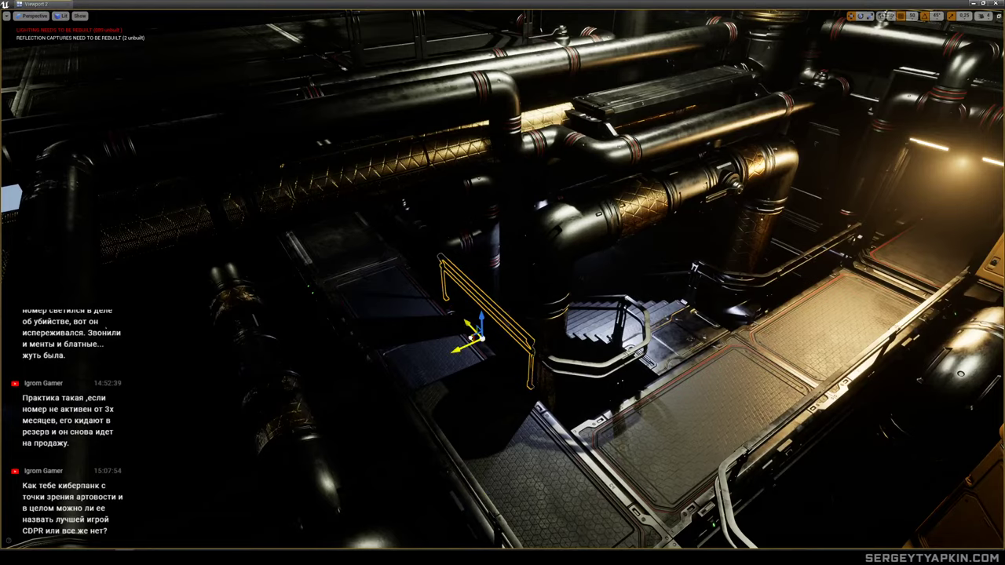
key(s)
right_drag(469, 336, 440, 334)
key(w)
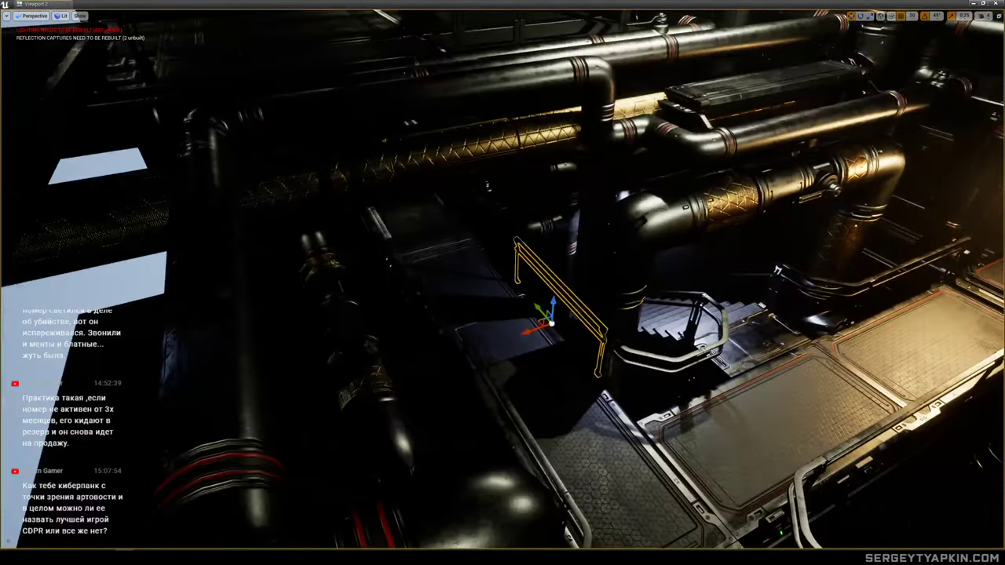
key(ctrl+z)
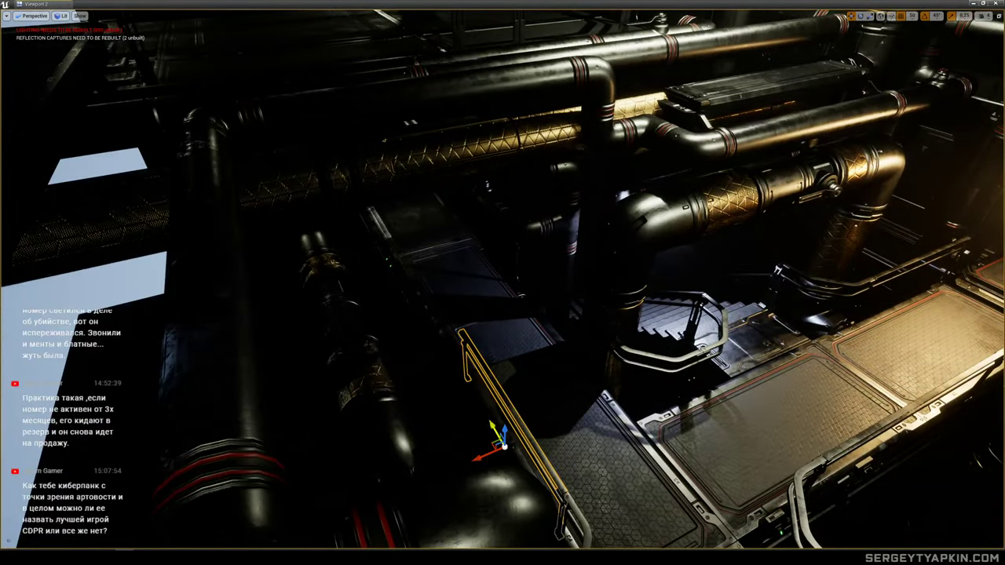
Slide the railing along the outer edge of the lower walkway to its far section.
drag(492, 425, 419, 303)
key(w)
right_drag(418, 303, 410, 305)
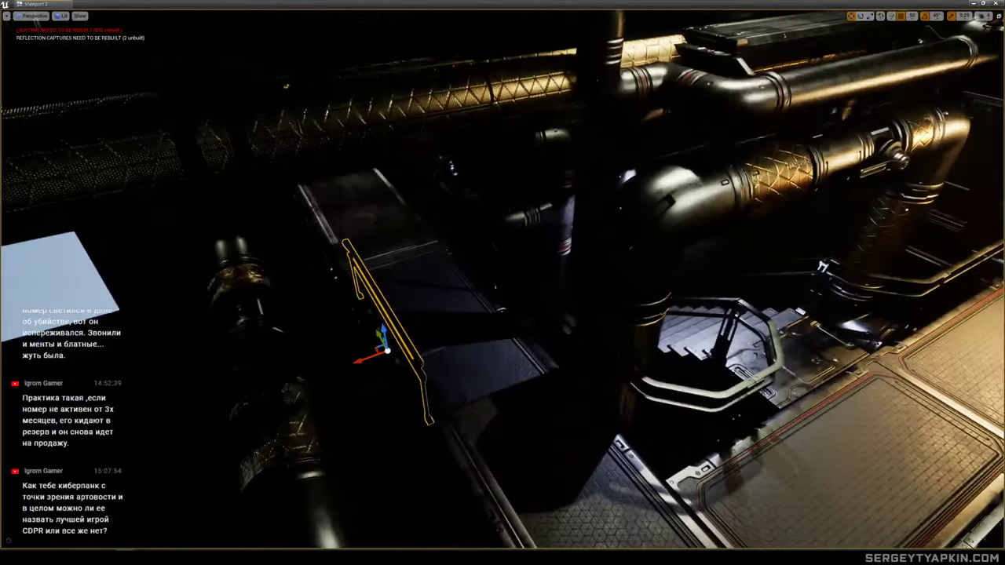
mouse_move(385, 350)
mouse_down()
mouse_move(540, 344)
mouse_move(471, 288)
mouse_move(446, 243)
mouse_move(454, 249)
mouse_move(381, 348)
mouse_up()
key(s)
right_drag(381, 348, 383, 344)
key(w)
Duplicate the far walkway floor section and turn the copy so that it runs outward under the pipes.
click(399, 245)
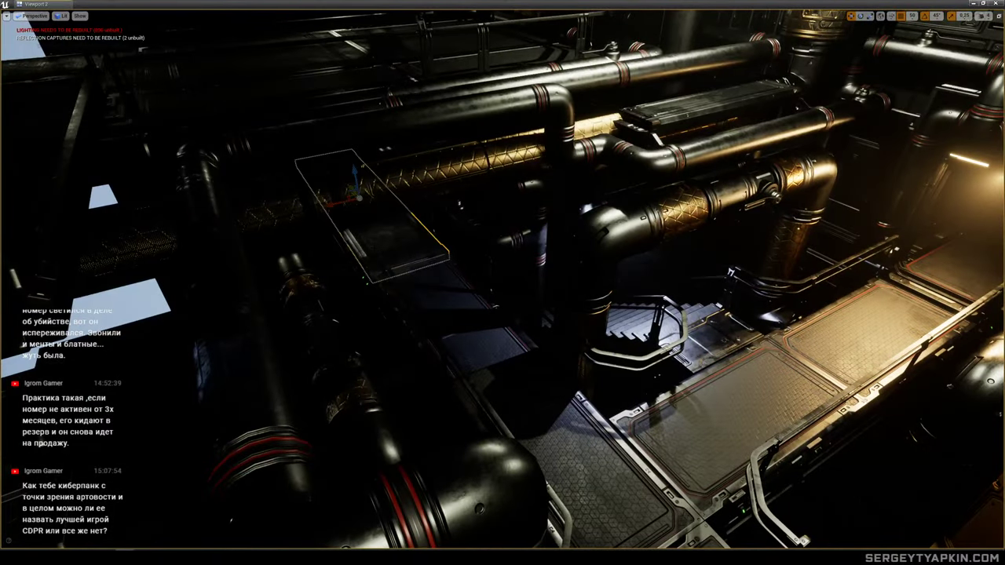
drag(353, 218, 370, 221)
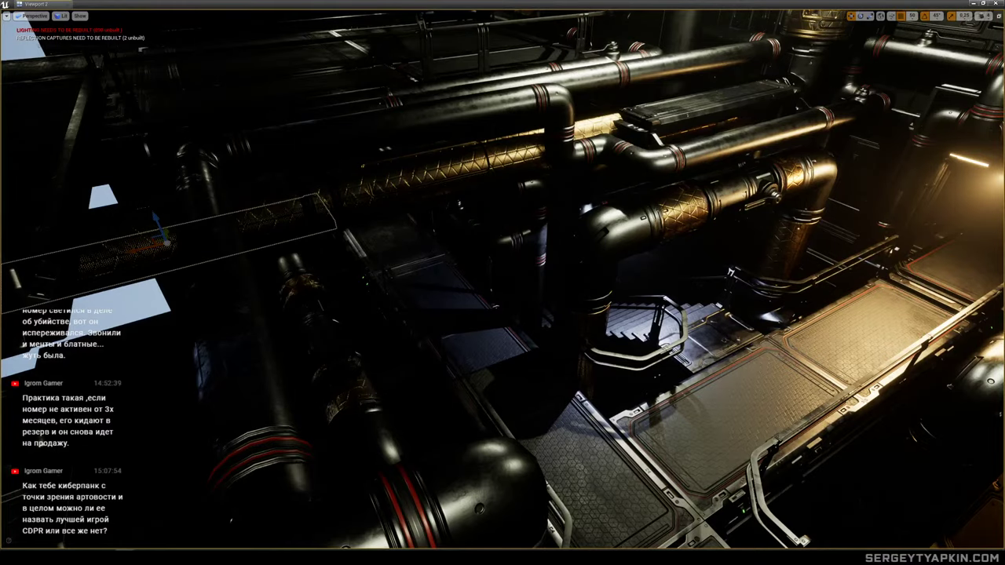
key(Escape)
Delete the hanging light fixture in front of the orange container wall.
right_drag(439, 283, 593, 276)
key(s)
key(w)
key(s)
key(w)
key(s)
click(614, 131)
key(s)
right_drag(614, 130, 616, 119)
key(s)
key(w)
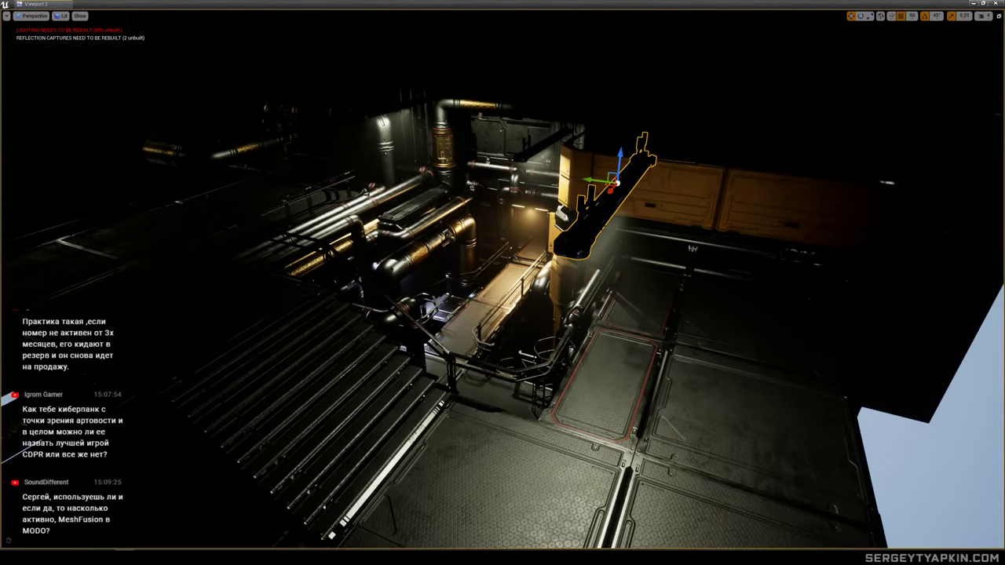
mouse_move(610, 204)
right_down()
mouse_move(628, 203)
mouse_move(610, 204)
right_up()
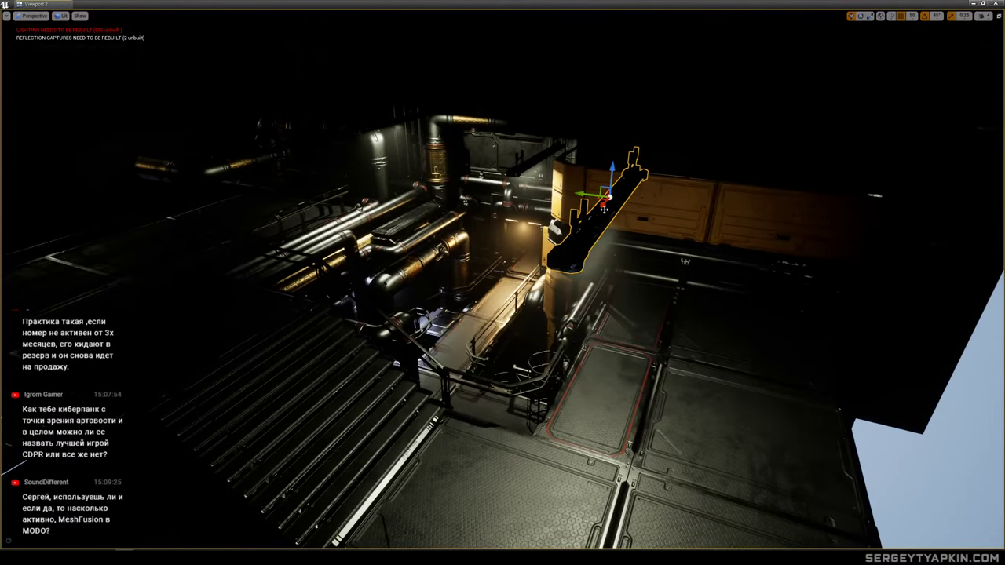
key(Delete)
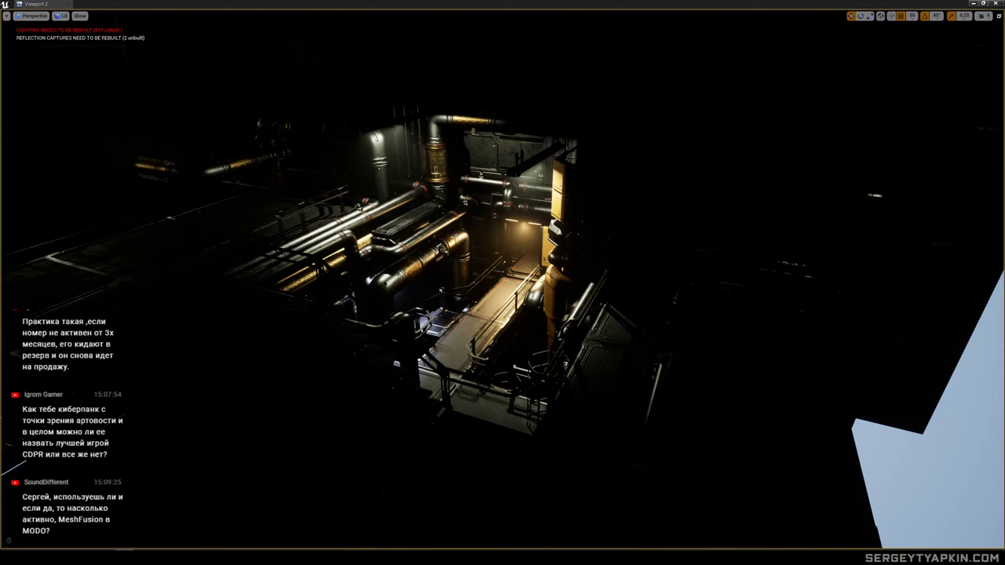
Add a twin-tube light fixture above the upper floor and rotate it in 45° steps.
drag(1004, 228, 641, 402)
key(e)
drag(649, 444, 597, 432)
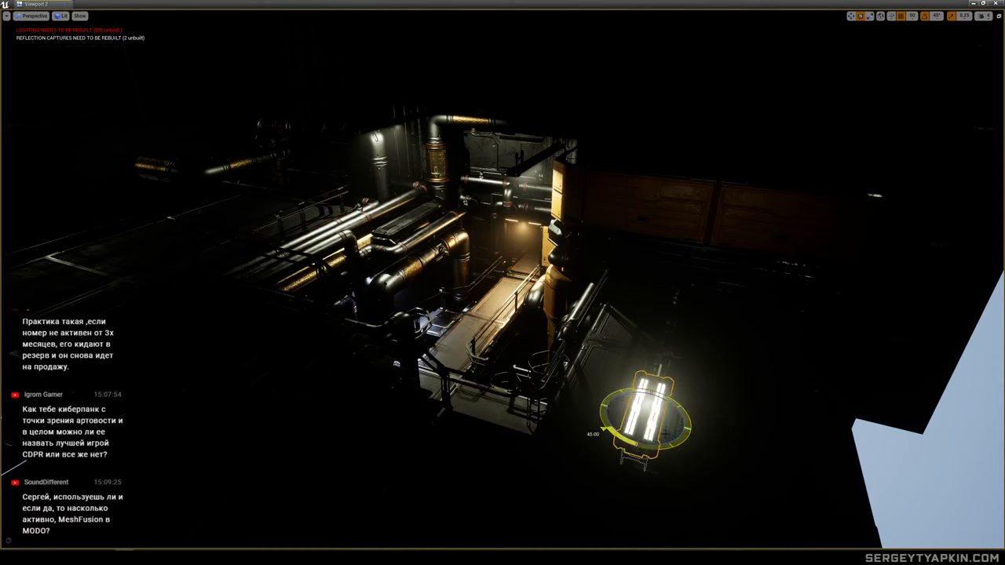
Move the new light fixture across the room and position it high along the yellow container wall.
drag(681, 403, 556, 224)
right_drag(559, 225, 608, 180)
right_drag(522, 234, 550, 225)
drag(505, 249, 505, 215)
right_drag(510, 220, 463, 223)
drag(615, 251, 664, 240)
right_drag(664, 241, 688, 215)
mouse_move(467, 234)
right_down()
mouse_move(460, 246)
mouse_move(458, 236)
right_up()
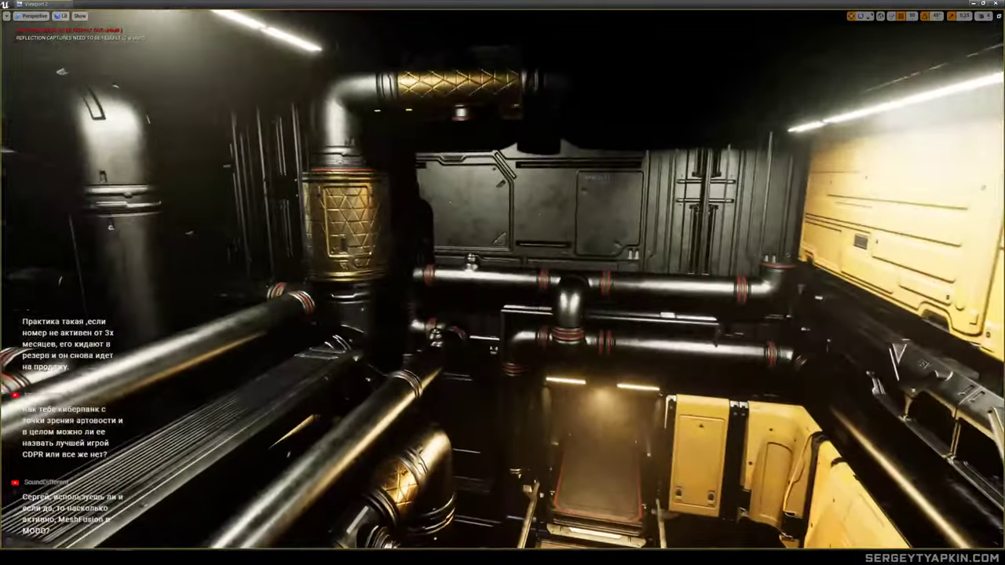
Duplicate the horizontal back-wall pipe, rotate the copy upright and place it on the upward elbow in the corner.
click(496, 278)
key(e)
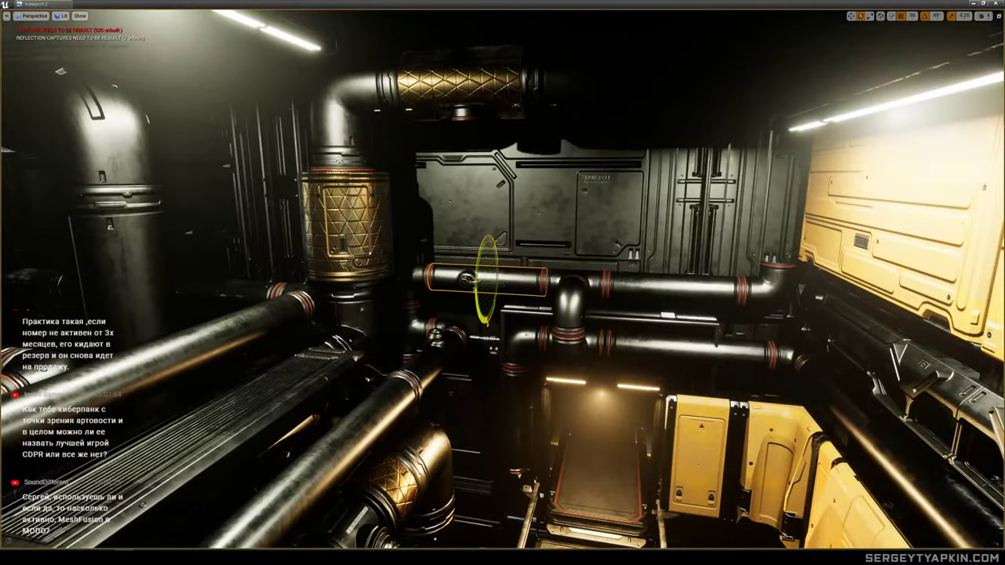
right_drag(488, 276, 514, 272)
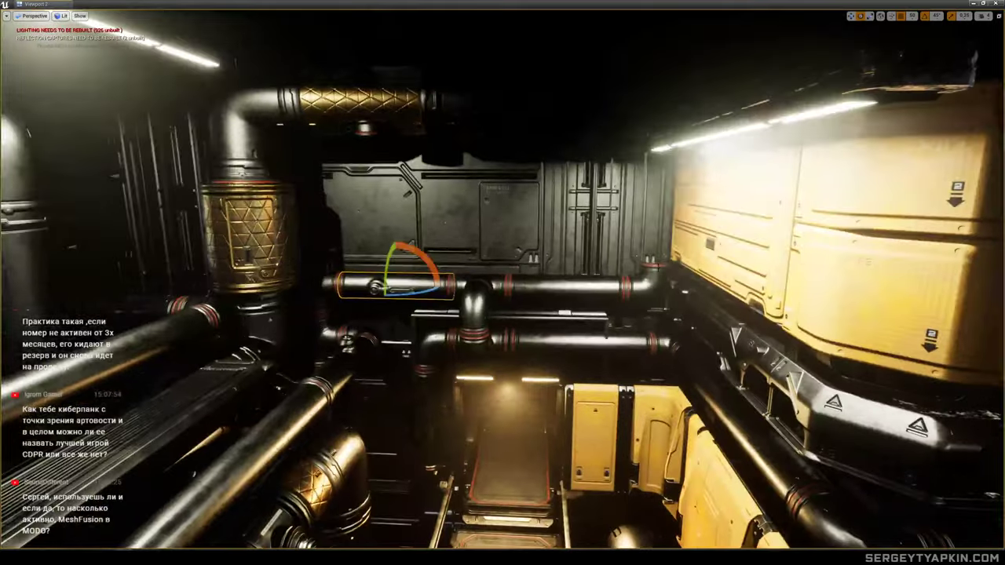
click(602, 286)
right_drag(602, 286, 604, 289)
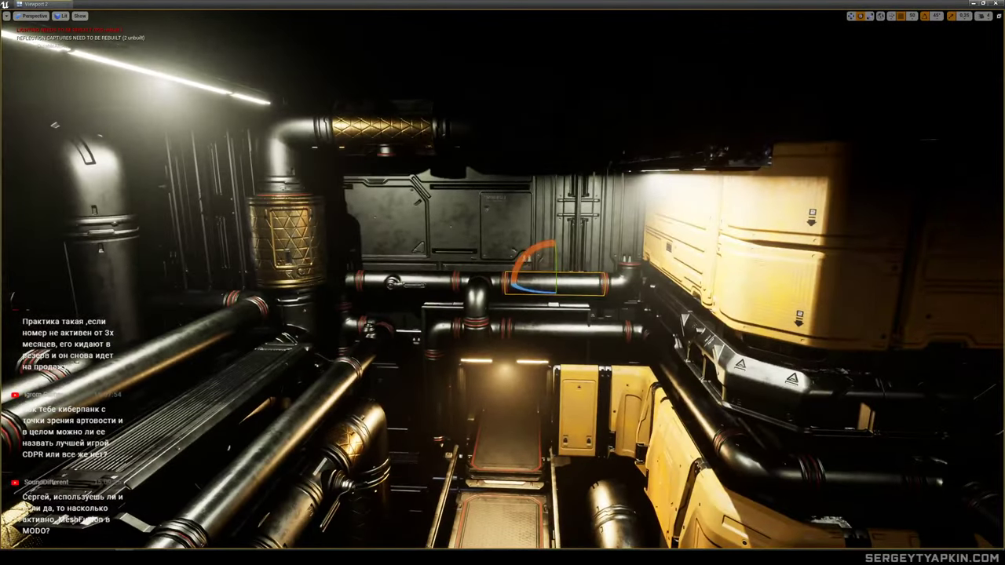
right_drag(603, 328, 603, 328)
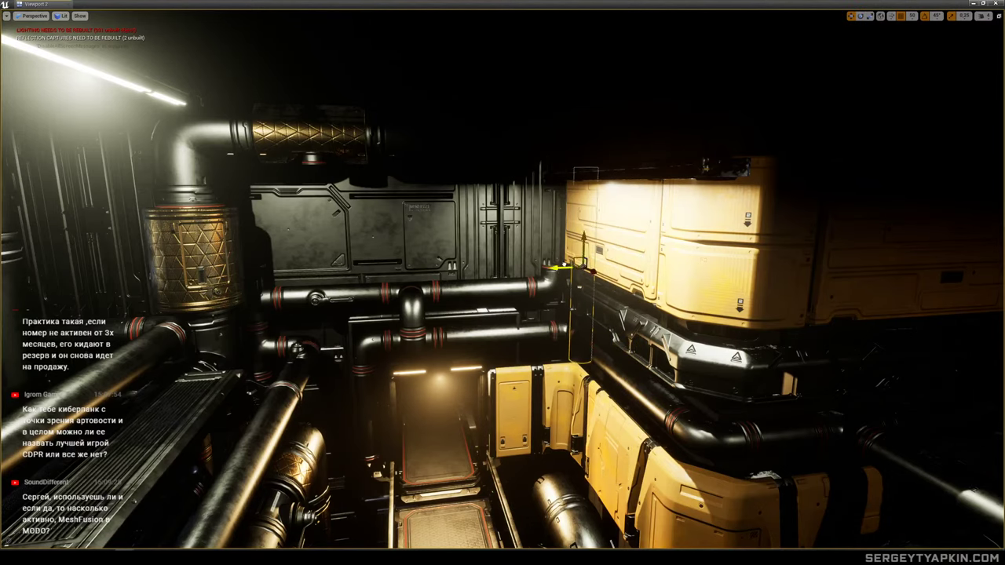
right_drag(562, 174, 562, 173)
right_drag(508, 221, 509, 220)
right_drag(599, 246, 600, 247)
Place a U-shaped assembly of large pipes flat above the dark upper platform beside the existing pipe run.
click(505, 157)
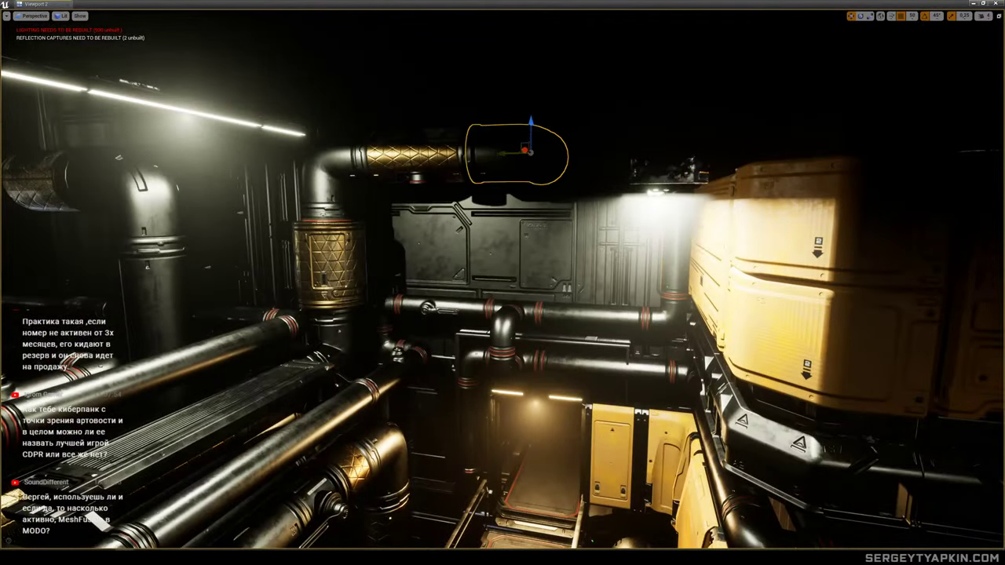
right_drag(505, 157, 502, 163)
click(502, 163)
click(689, 347)
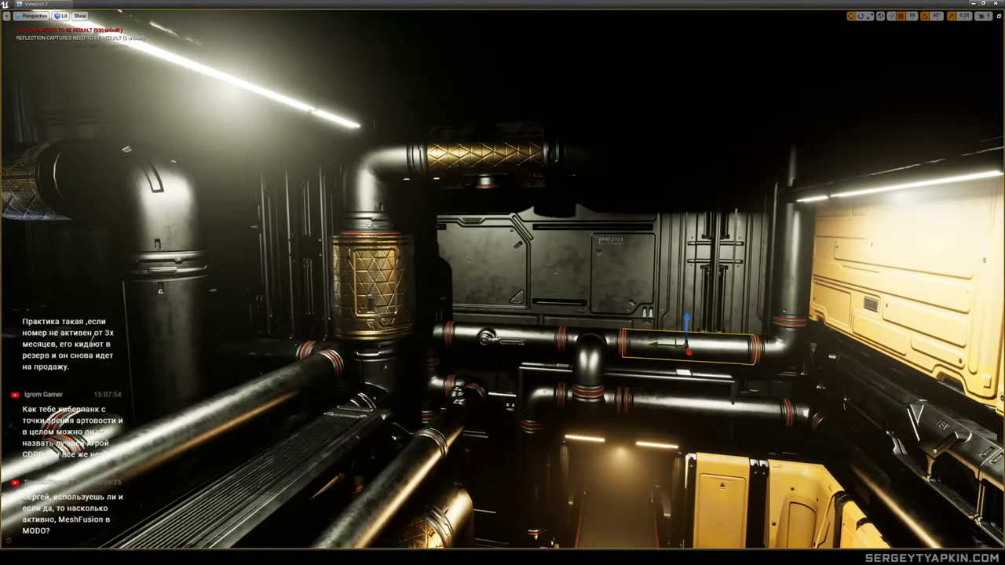
click(487, 157)
right_drag(487, 157, 487, 157)
click(473, 253)
right_drag(501, 291, 496, 289)
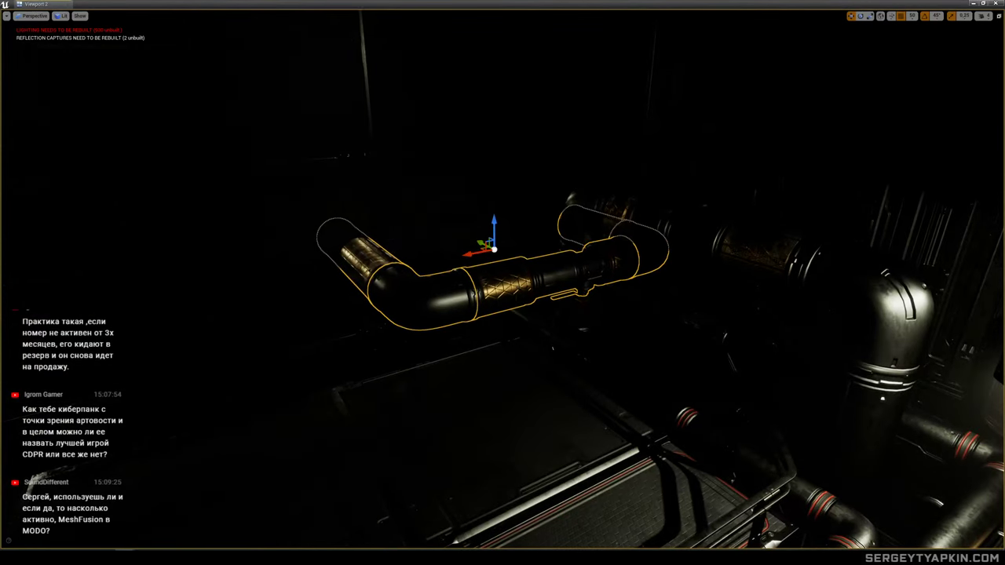
Delete the valved middle section of the flat pipe assembly and shift its far elbow toward the near one.
click(506, 286)
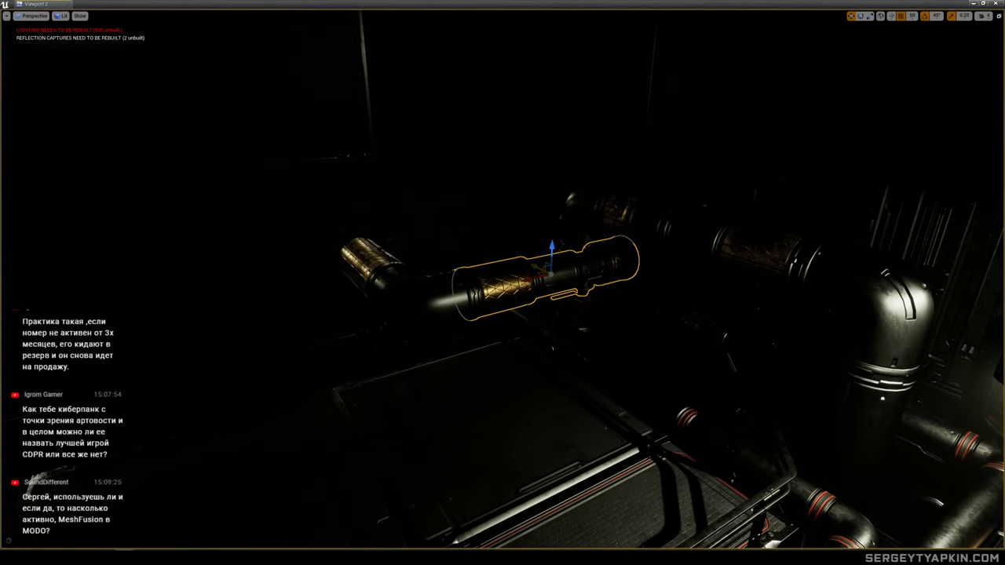
key(Delete)
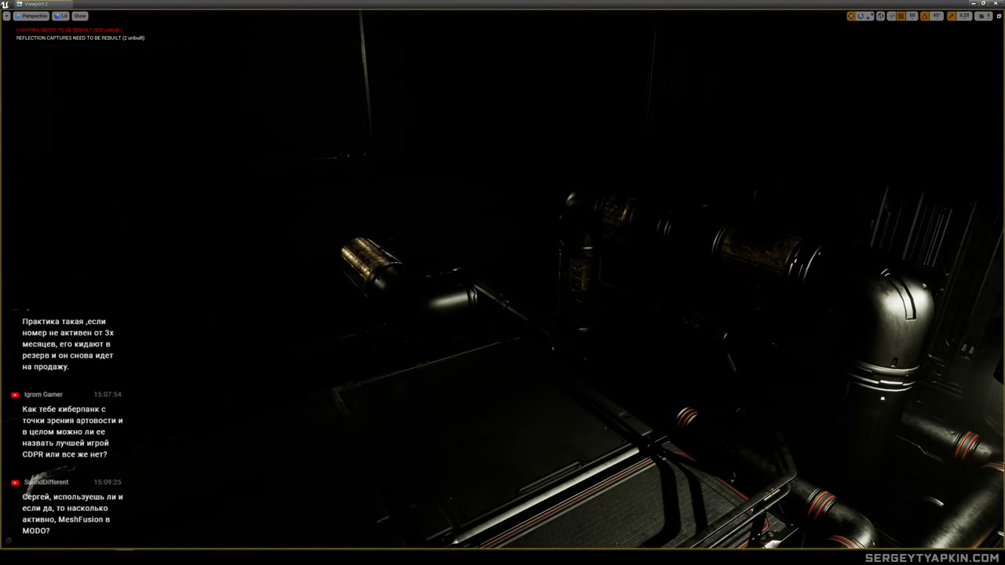
drag(643, 253, 564, 281)
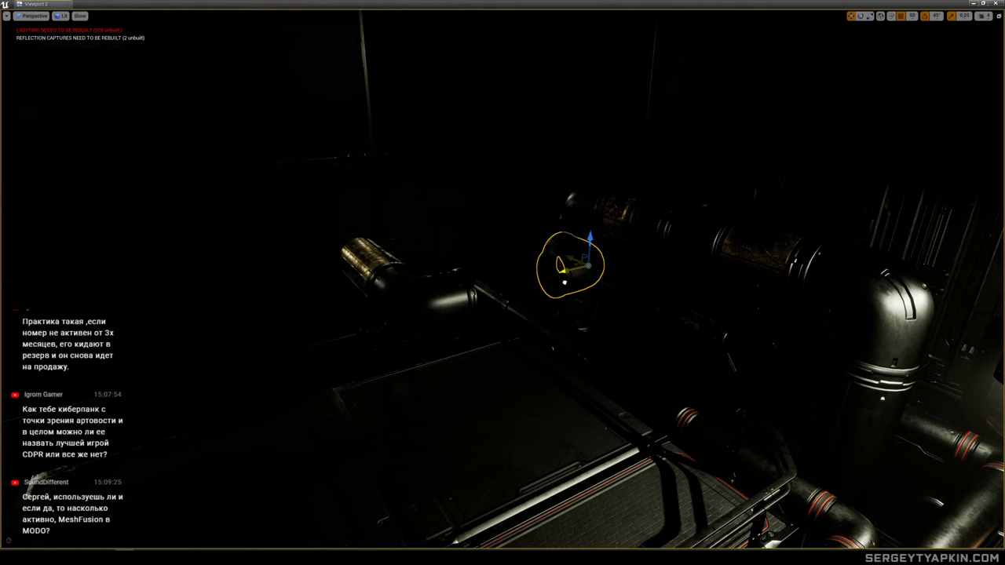
Rotate the short patterned pipe by -90° and join it to the near elbow in place of the removed section.
click(502, 224)
right_drag(503, 223, 514, 259)
click(593, 302)
right_drag(589, 275, 593, 373)
key(e)
drag(616, 161, 659, 162)
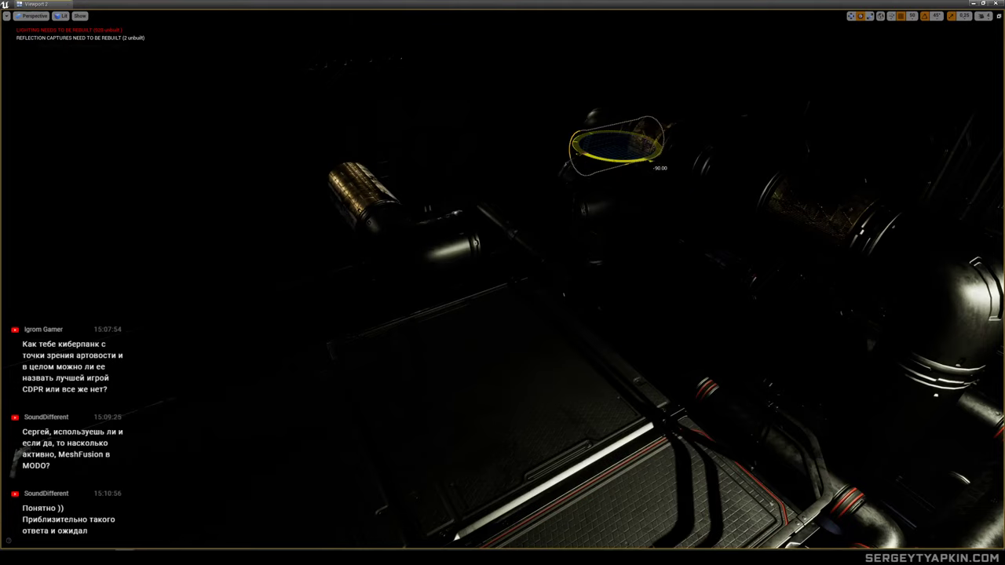
drag(602, 144, 499, 232)
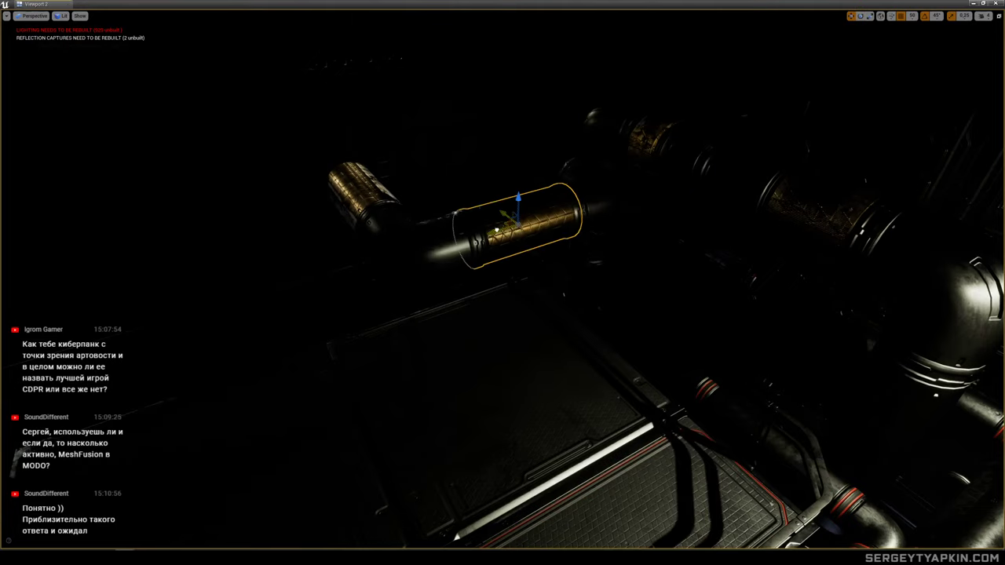
right_drag(499, 231, 555, 241)
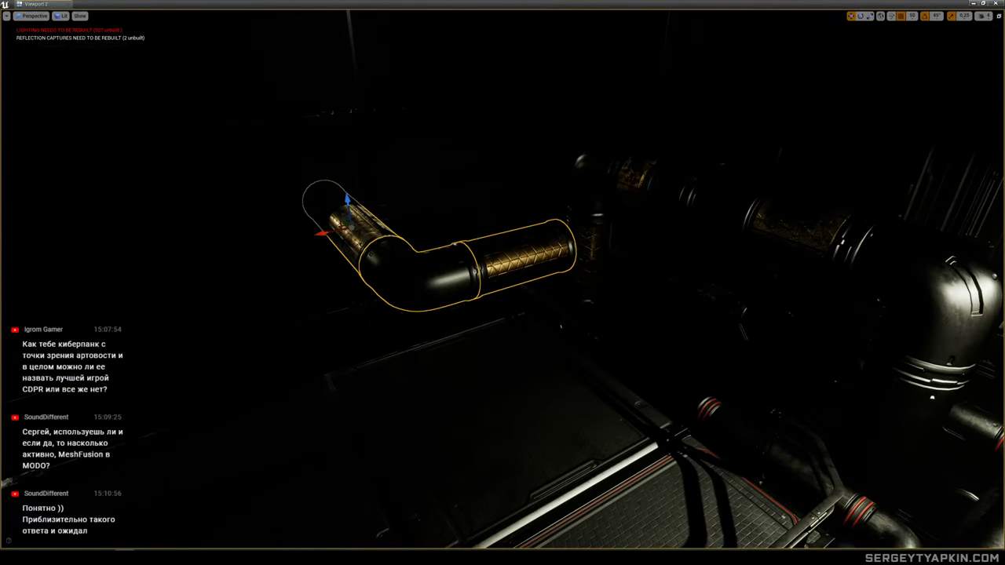
Select the shortened three-piece pipe run, shift it toward the existing vertical pipe and toggle game view.
drag(336, 229, 358, 222)
right_drag(358, 222, 417, 219)
right_drag(456, 366, 509, 351)
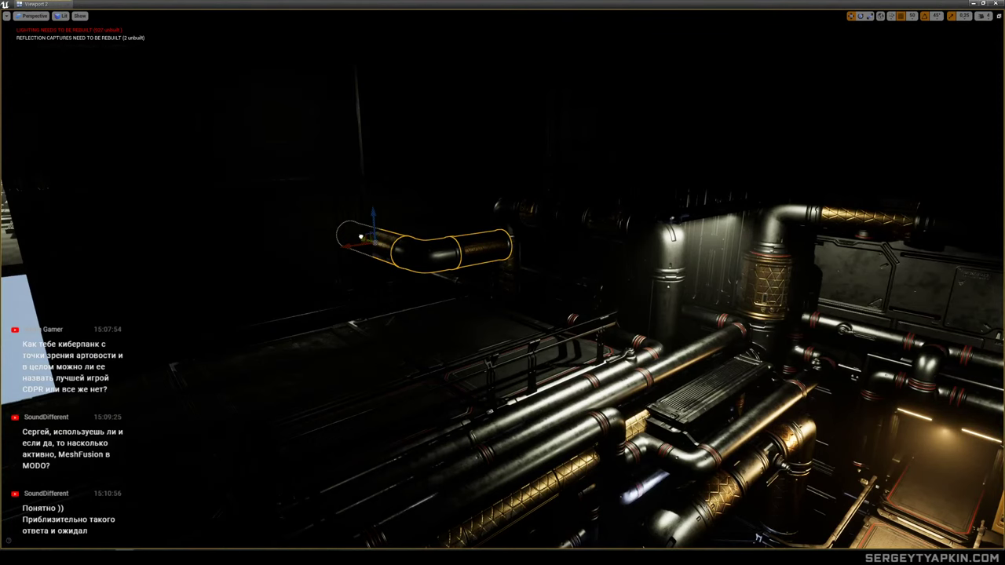
key(g)
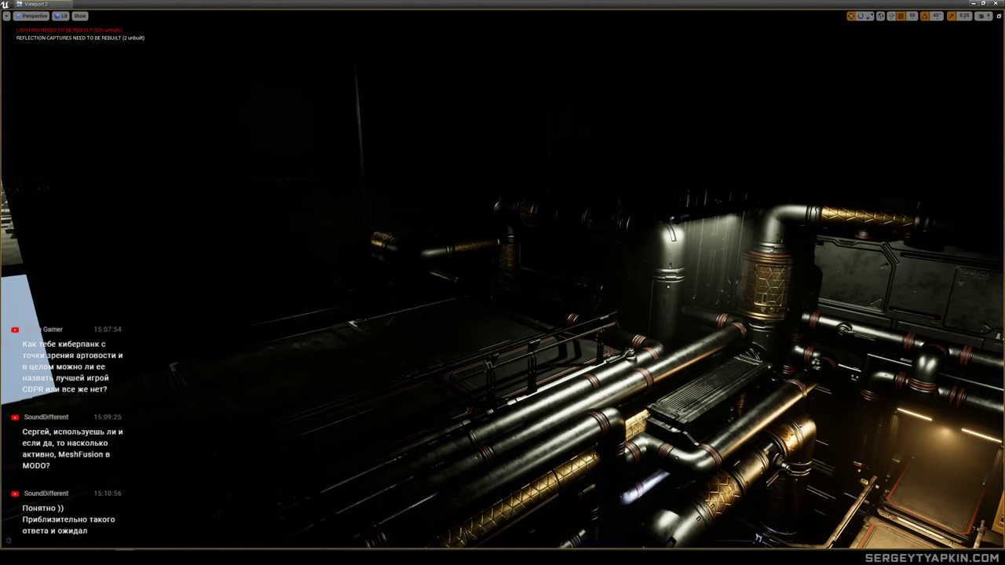
Duplicate the large pipe assembly beside the lower walkway and raise the upturned U-shaped copy high above the room.
right_drag(734, 197, 816, 206)
mouse_move(534, 245)
right_down()
mouse_move(528, 257)
mouse_move(533, 245)
right_up()
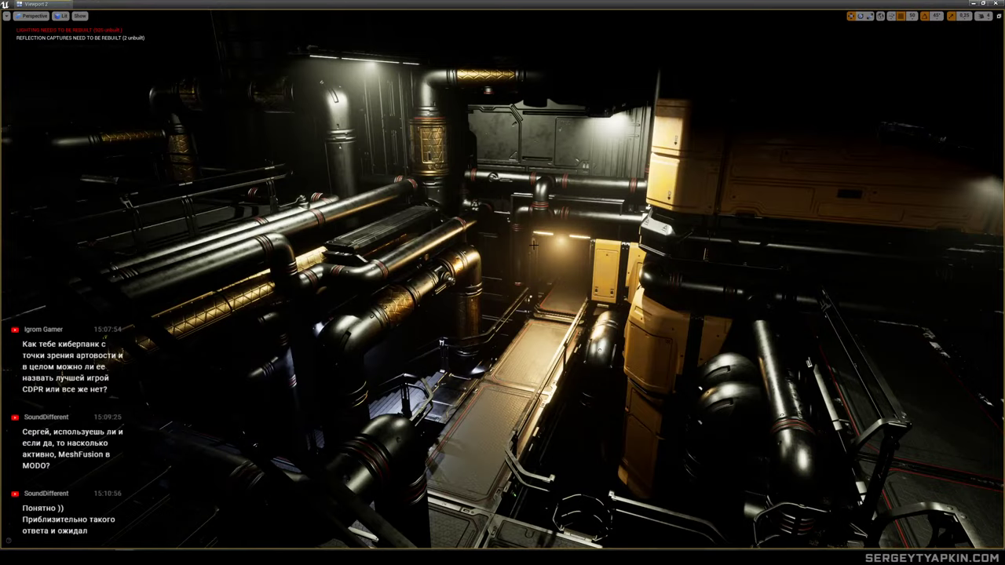
right_drag(534, 245, 502, 253)
click(568, 319)
right_drag(568, 320, 576, 314)
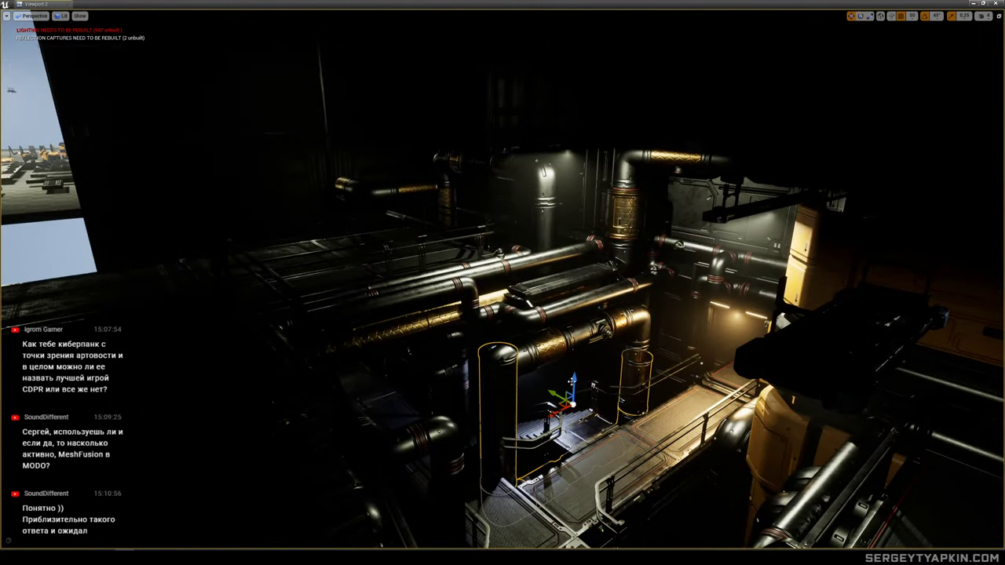
drag(573, 381, 449, 30)
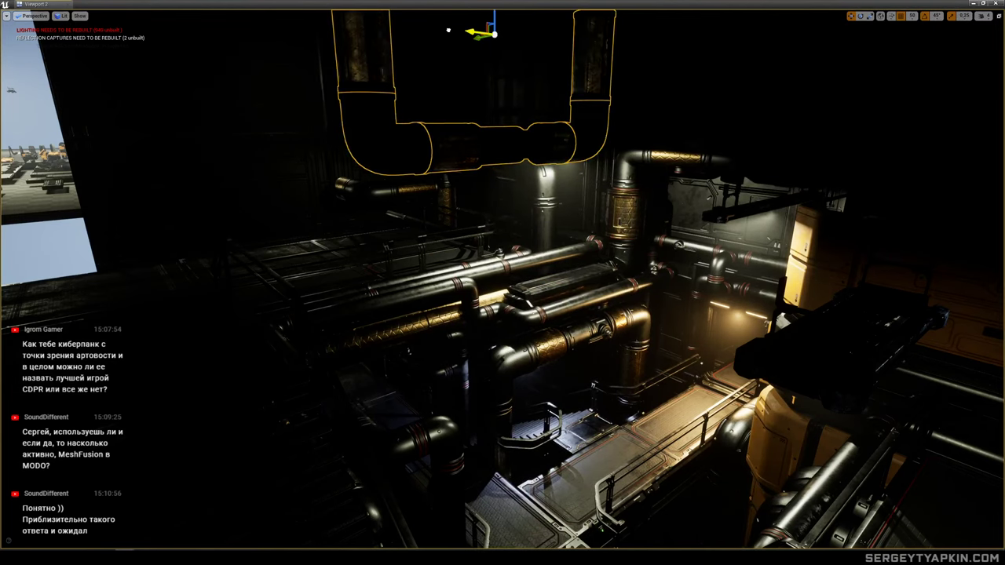
right_drag(448, 30, 457, 19)
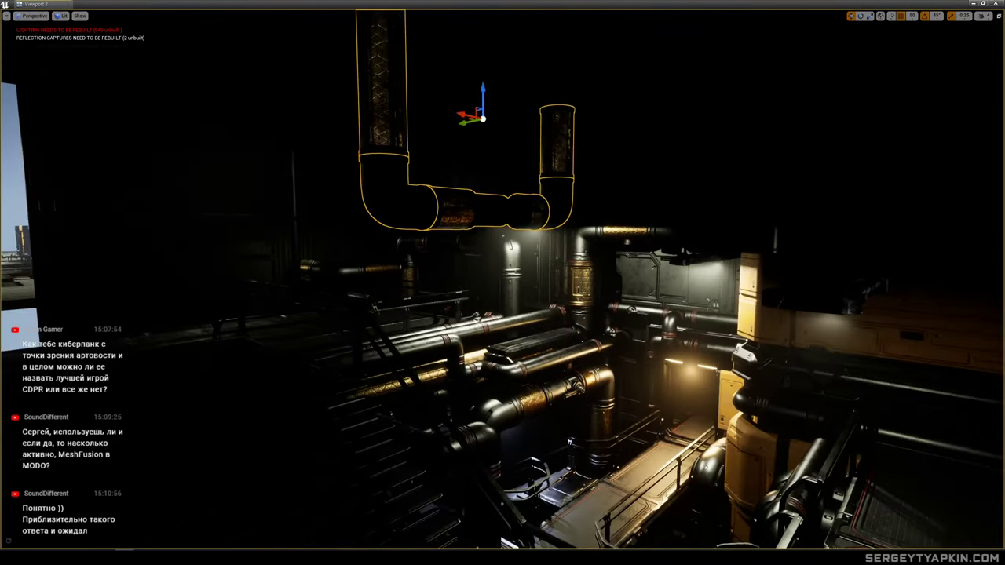
Raise the U-shaped pipe copy in small increments toward the ceiling, checking its height from several viewpoints.
drag(484, 81, 485, 59)
mouse_move(485, 59)
right_down()
mouse_move(499, 62)
mouse_move(495, 47)
mouse_move(471, 48)
right_up()
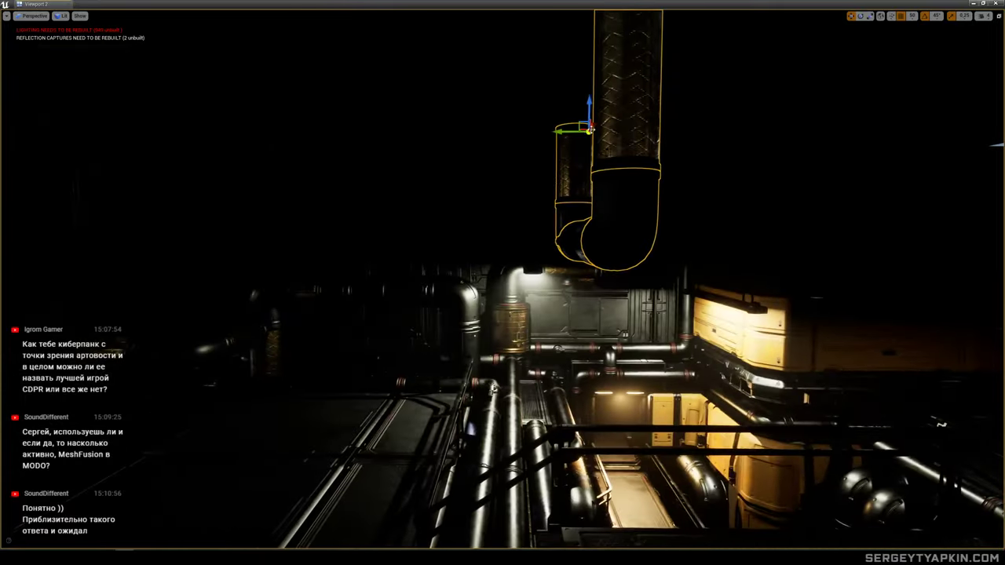
right_drag(487, 16, 519, 17)
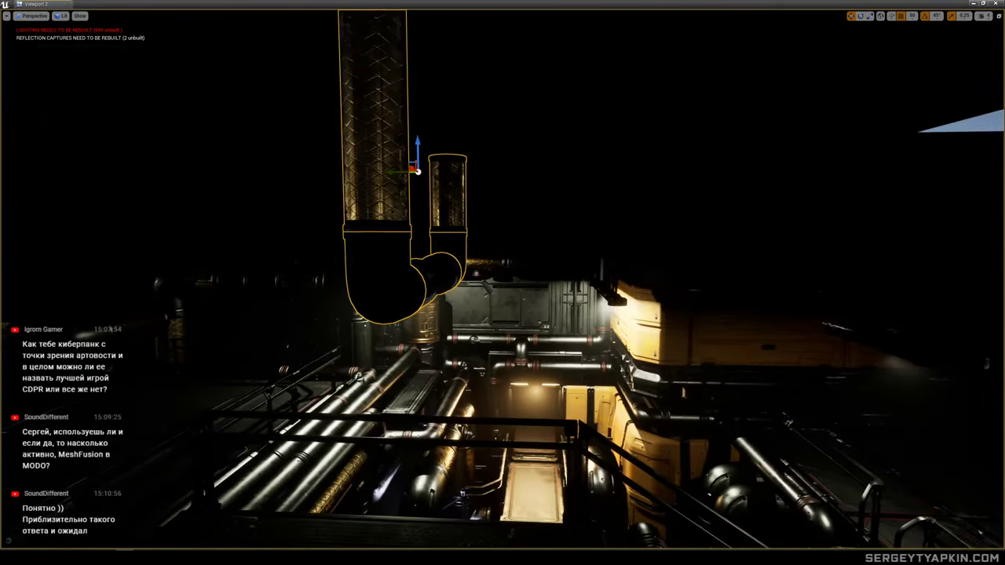
drag(418, 140, 418, 116)
mouse_move(418, 116)
right_down()
mouse_move(396, 124)
mouse_move(406, 127)
right_up()
right_drag(502, 19, 514, 19)
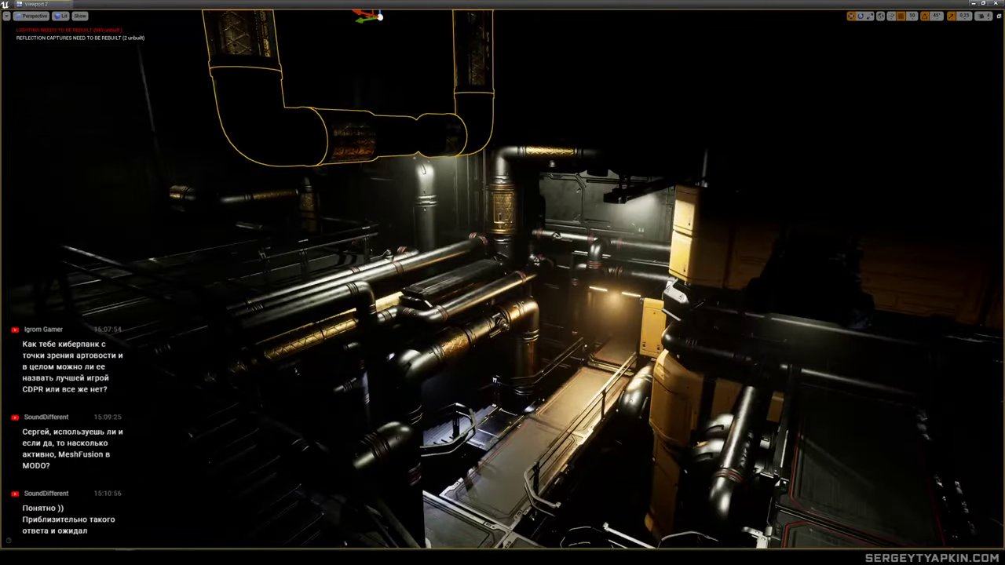
key(g)
right_drag(424, 185, 425, 191)
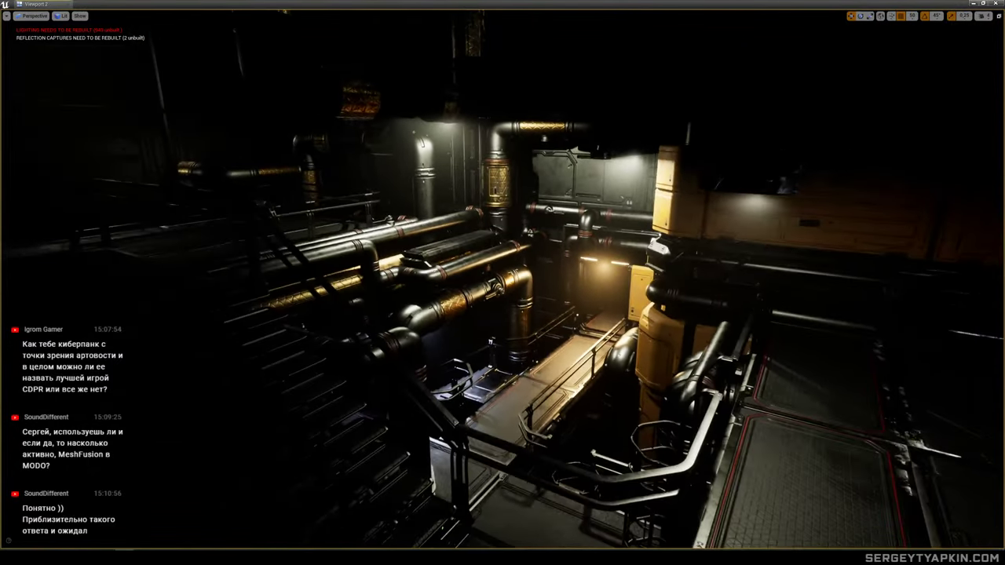
click(362, 102)
right_drag(363, 102, 353, 55)
drag(412, 69, 412, 48)
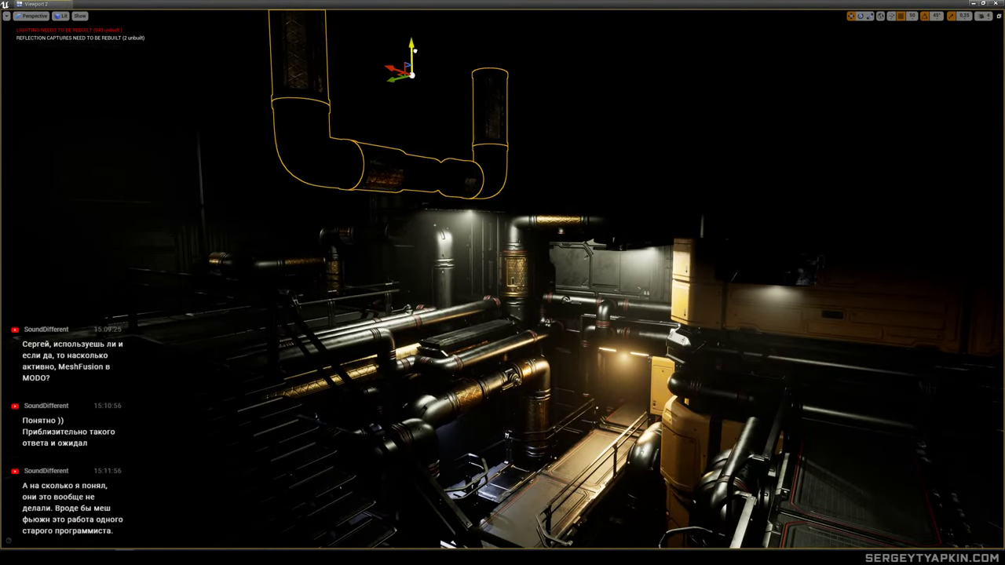
key(w)
right_drag(412, 48, 376, 56)
Select the near elbow and upright pipe of the overhead assembly and display the scene in Visibility Collision mode.
key(s)
key(s)
click(540, 197)
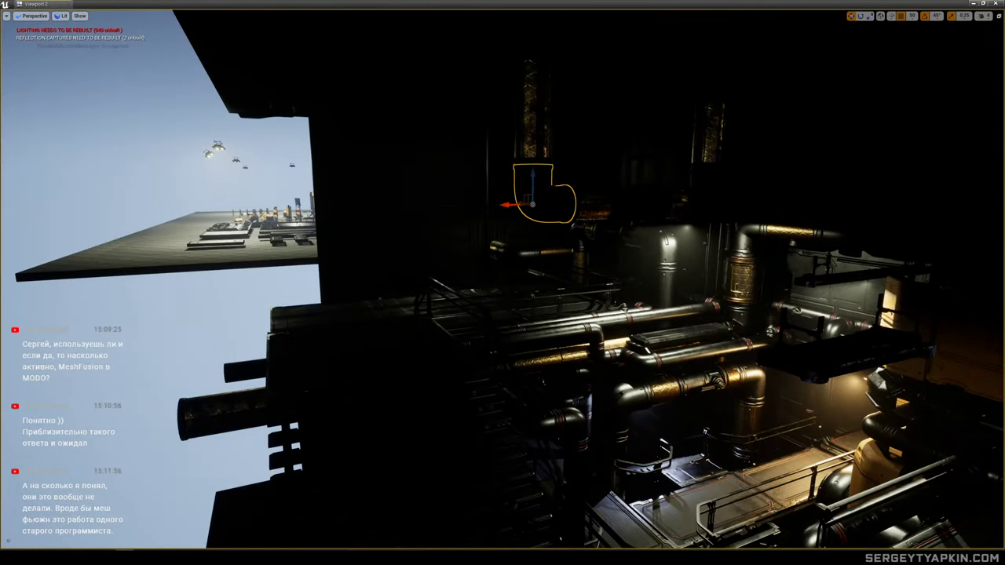
key(ctrl+z)
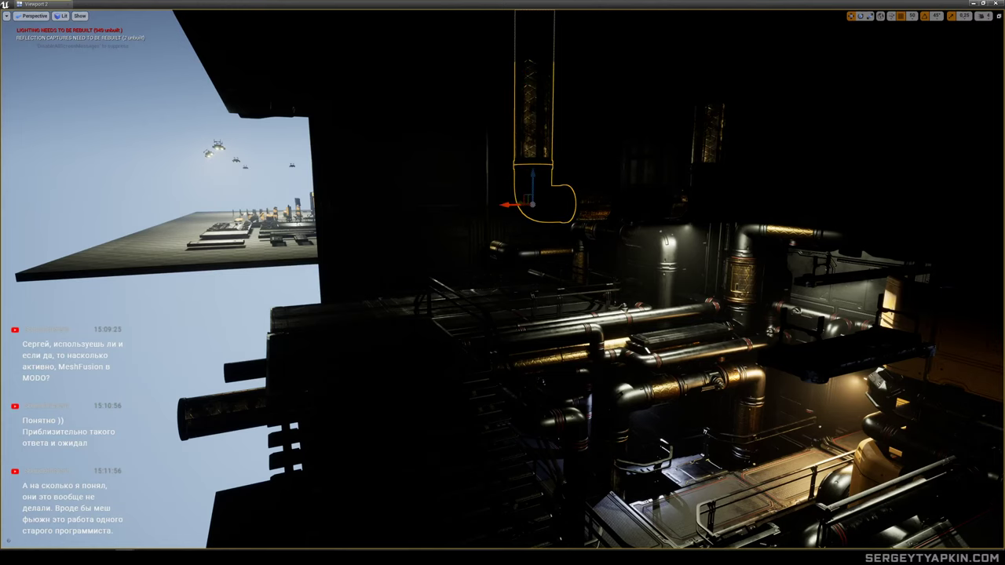
right_drag(540, 198, 587, 184)
click(79, 16)
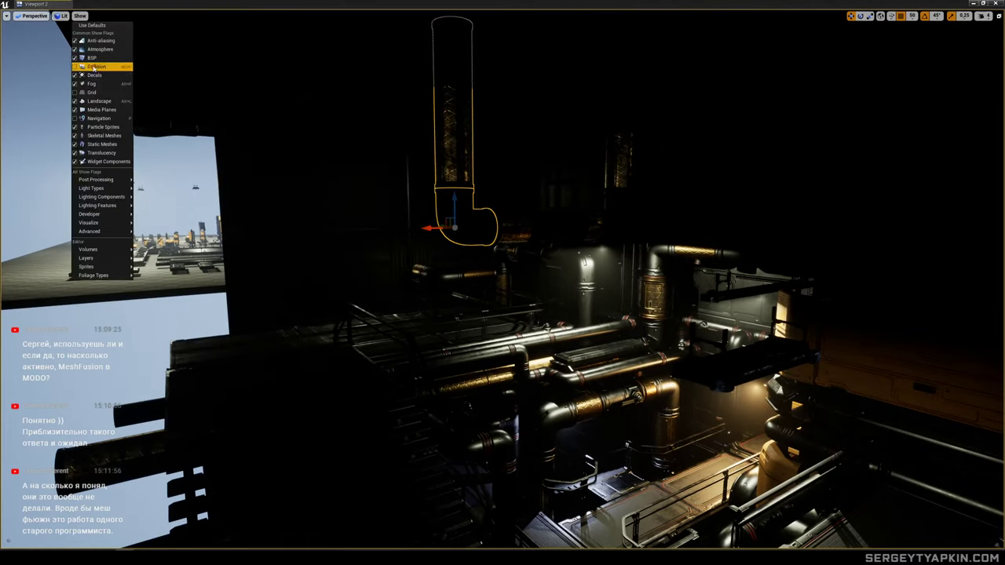
mouse_move(62, 16)
click(89, 95)
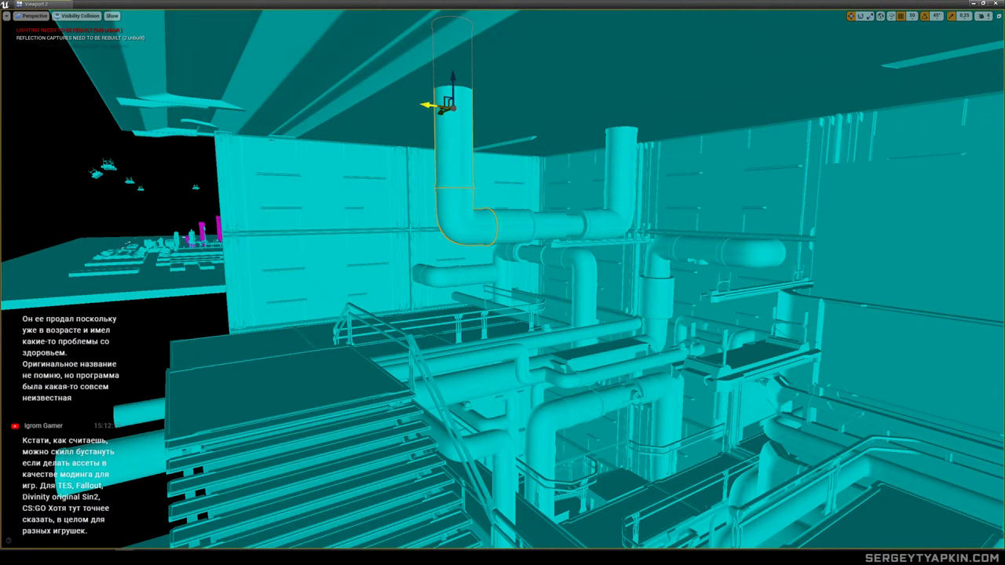
Lay the near upright pipe horizontally as an extension of the overhead run and attach the elbow to its end.
drag(444, 106, 228, 100)
key(w)
drag(220, 73, 414, 222)
click(279, 235)
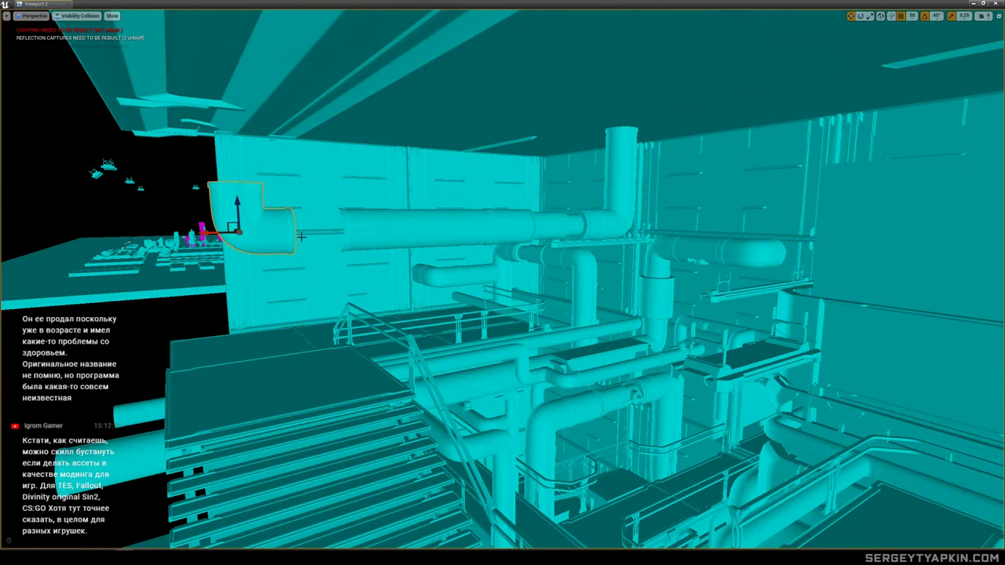
drag(212, 231, 263, 231)
Select the far elbow of the overhead pipe and return the viewport to Lit mode.
right_drag(351, 219, 479, 178)
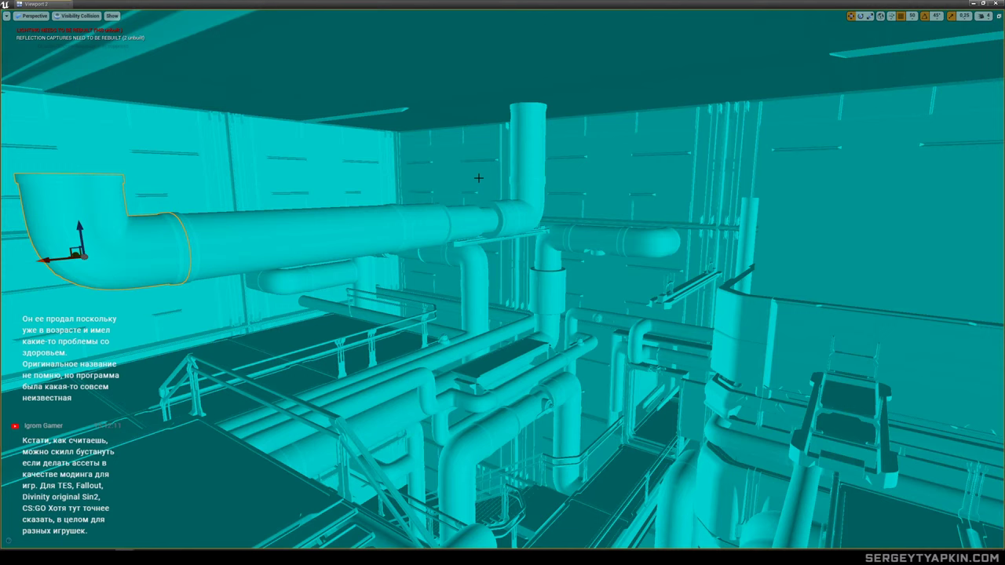
click(524, 181)
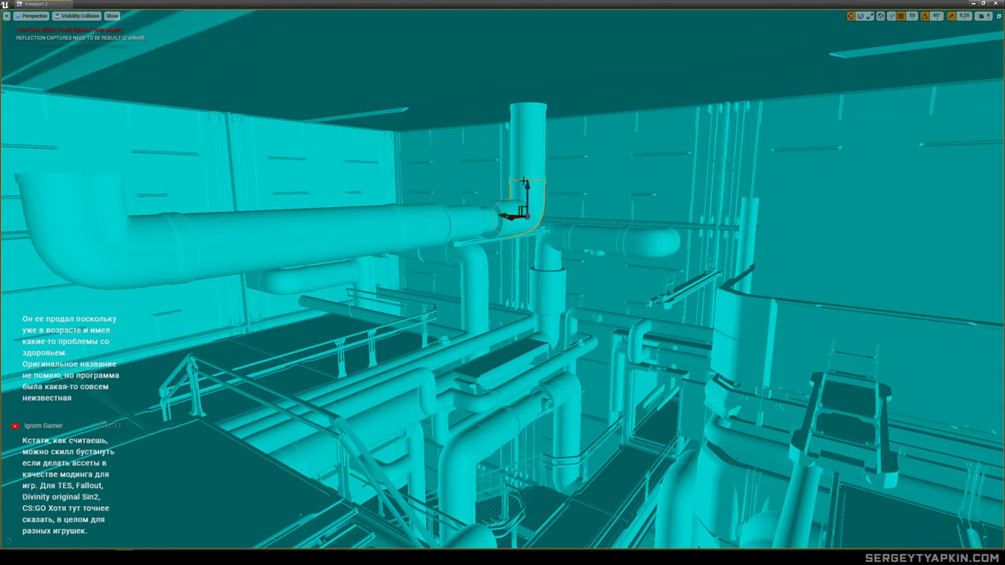
right_drag(524, 182, 529, 193)
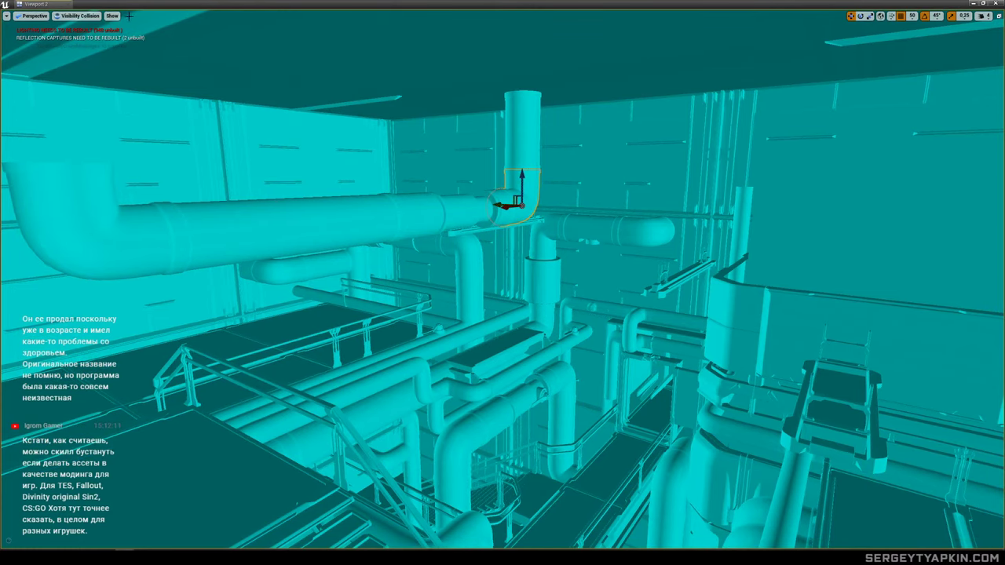
click(66, 17)
click(63, 30)
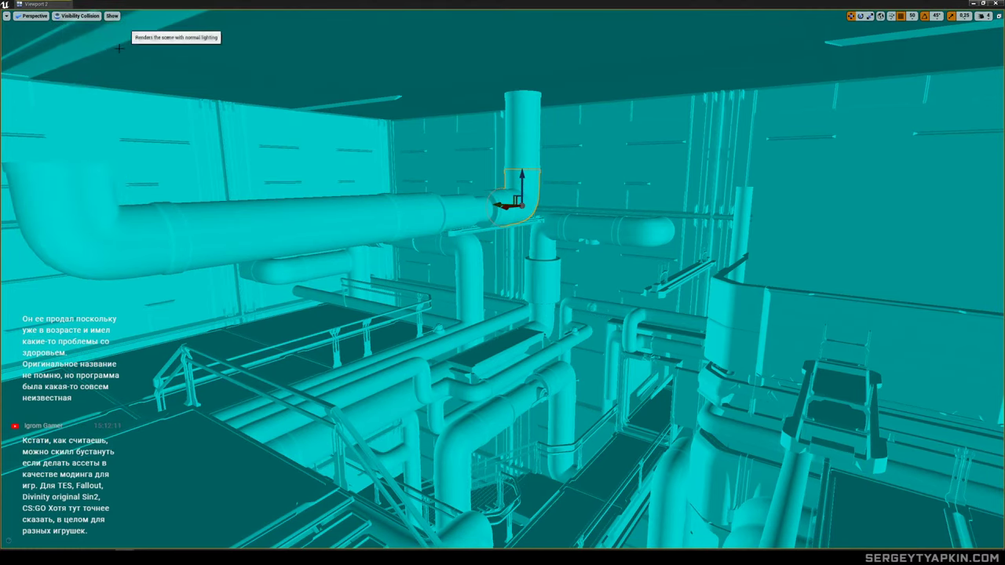
Select all parts of the extended overhead pipe and shift the run sideways, farther into the room.
right_drag(503, 283, 423, 259)
right_drag(469, 314, 519, 305)
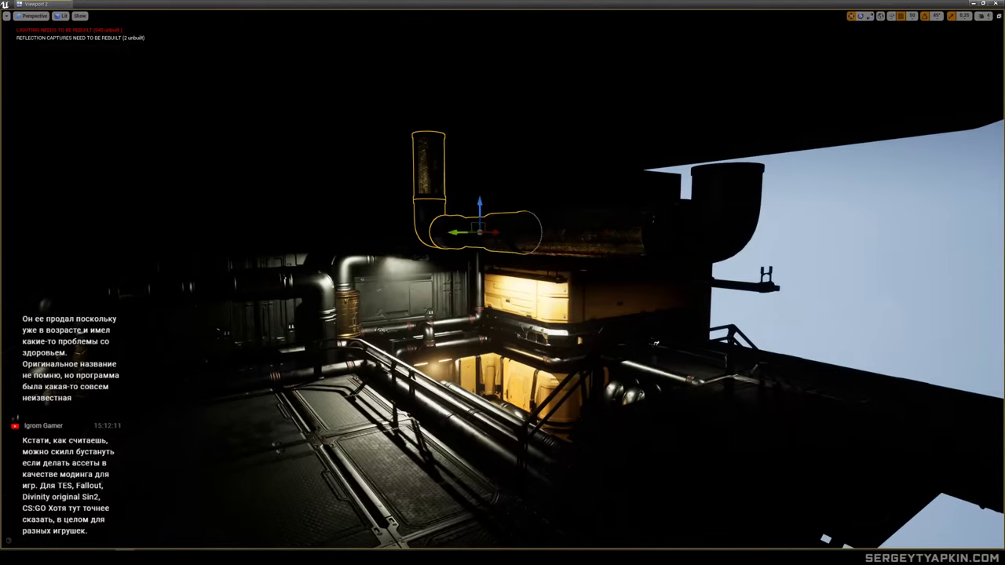
ctrl+click(603, 227)
ctrl+click(720, 223)
right_drag(720, 223, 652, 220)
right_drag(542, 305, 495, 248)
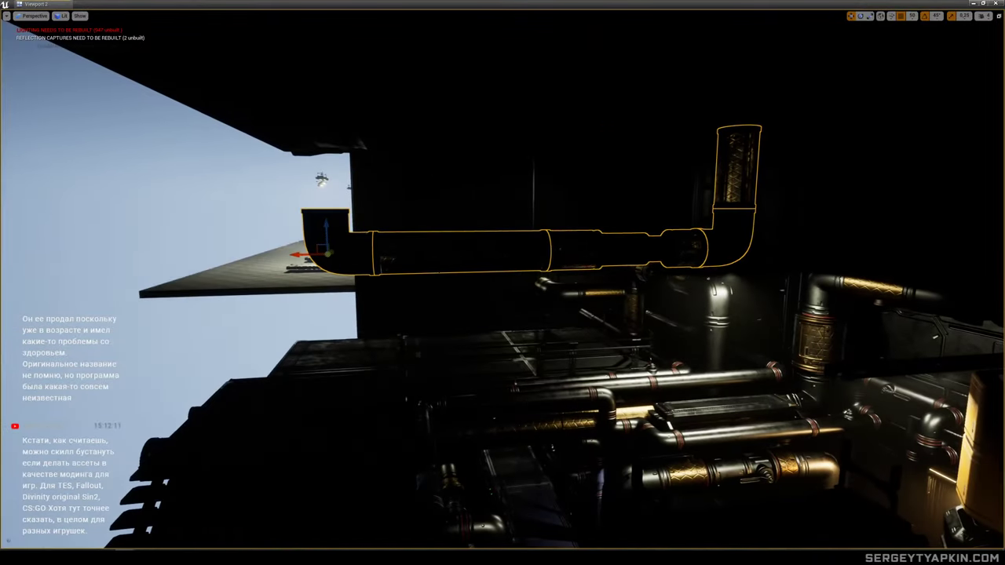
drag(295, 252, 358, 252)
Duplicate the far upright patterned pipe and place the copy on the near elbow of the overhead run.
right_drag(424, 244, 503, 249)
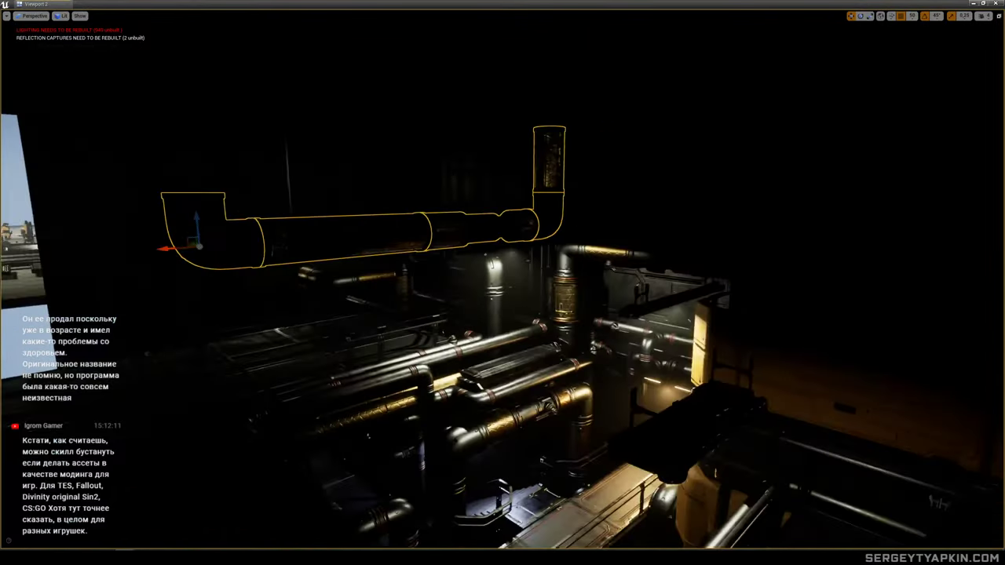
click(550, 161)
right_drag(550, 160, 521, 154)
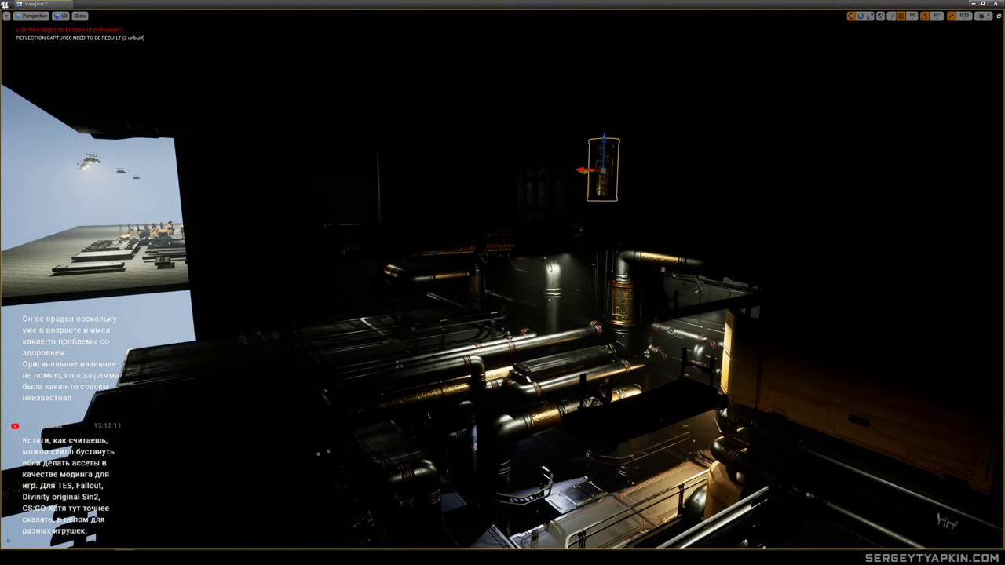
drag(543, 172, 226, 206)
Examine the pipe arrangement and lighting across the room, from the overhead run to the yellow container wall.
right_drag(227, 206, 349, 262)
key(w)
key(s)
key(w)
key(s)
right_drag(176, 188, 167, 185)
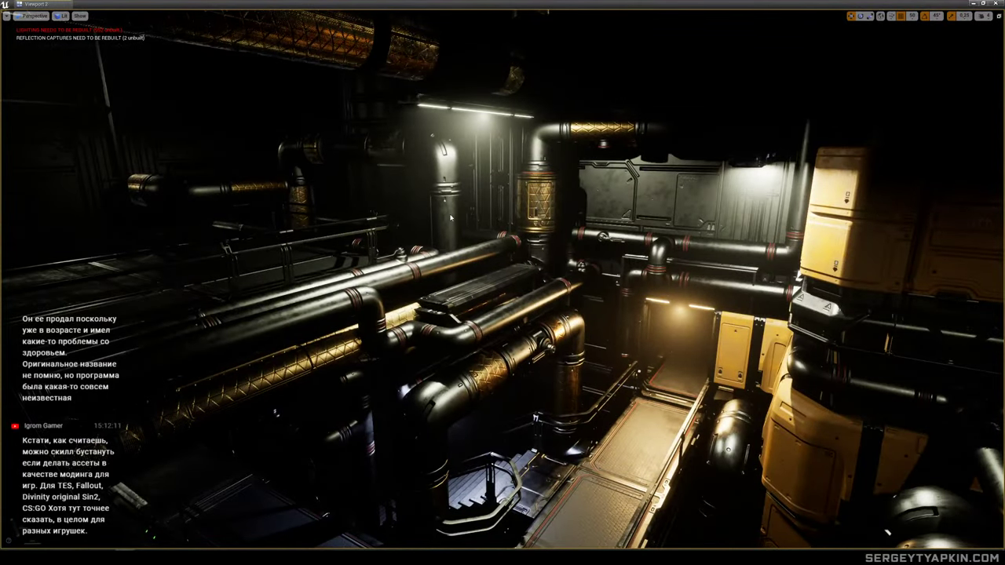
right_drag(414, 200, 496, 195)
key(w)
key(s)
key(w)
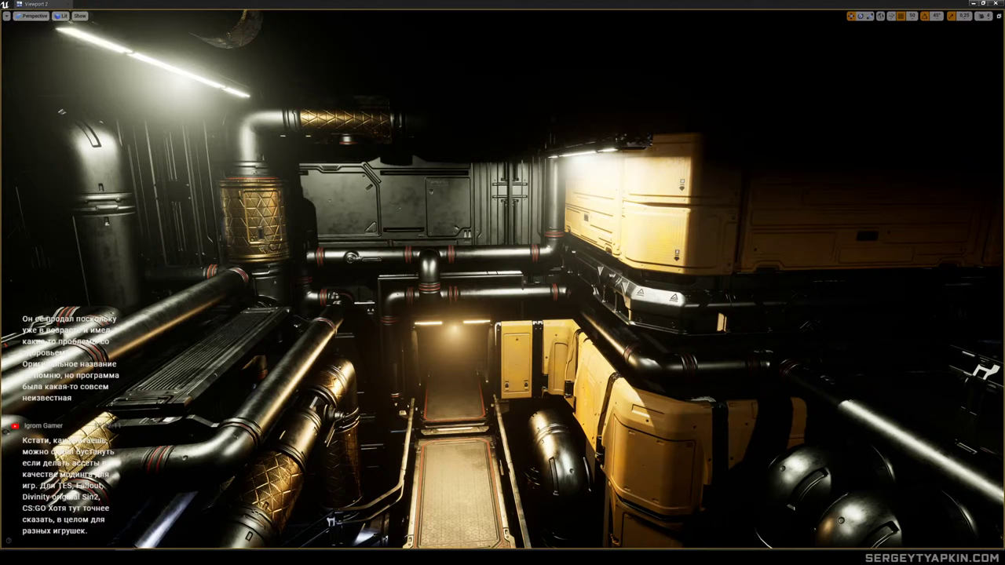
Apply the MI_Metal_Steel material to the panels of the upper yellow container wall.
drag(752, 211, 665, 234)
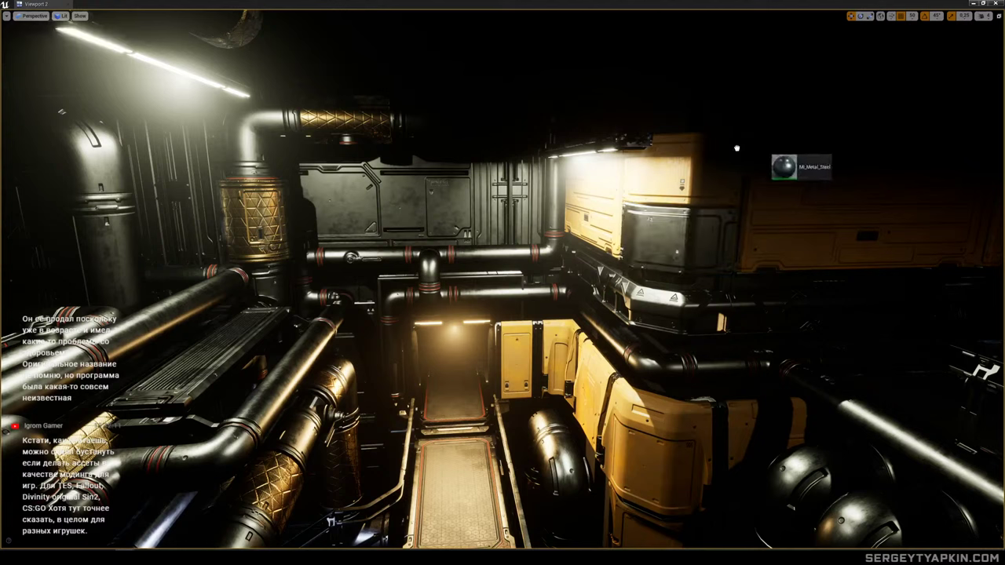
drag(736, 148, 638, 168)
drag(986, 155, 609, 191)
drag(1001, 206, 794, 251)
right_drag(795, 251, 973, 265)
drag(1001, 157, 560, 207)
right_drag(559, 207, 410, 209)
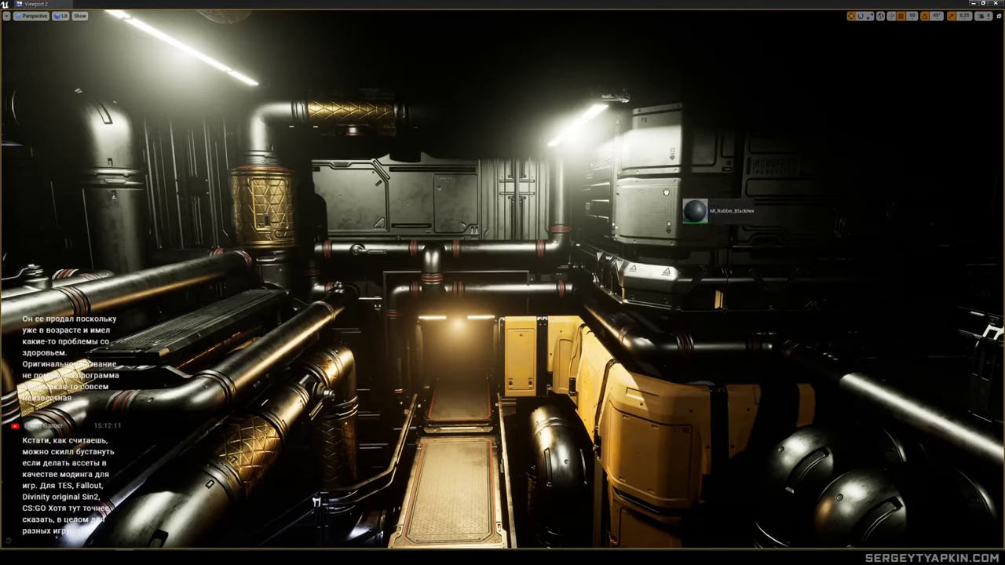
Apply the MI_Rubber_BlackHex material to the corner blocks and side panel of the upper container wall.
mouse_move(673, 202)
right_down()
mouse_move(697, 193)
mouse_move(658, 198)
right_up()
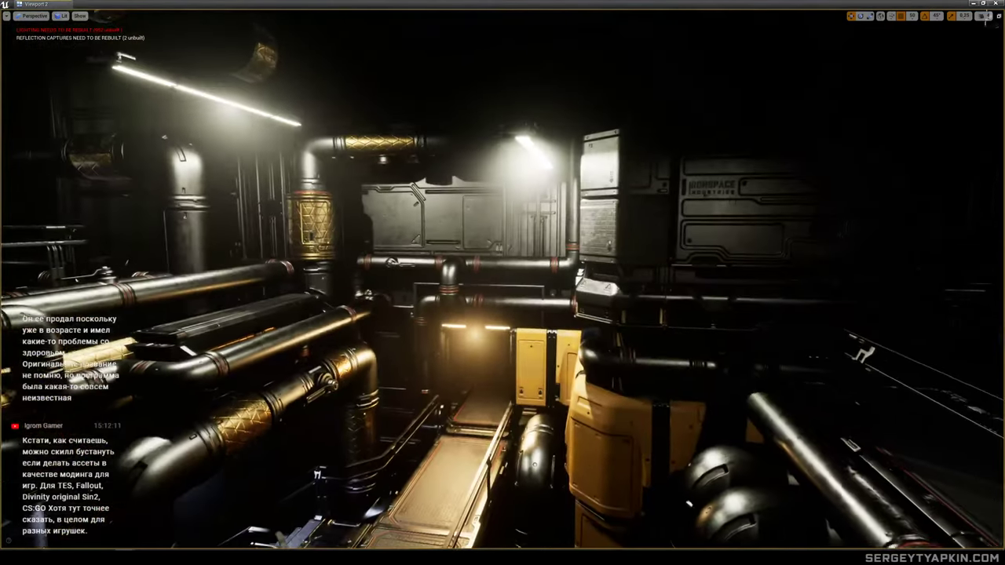
drag(1004, 188, 675, 175)
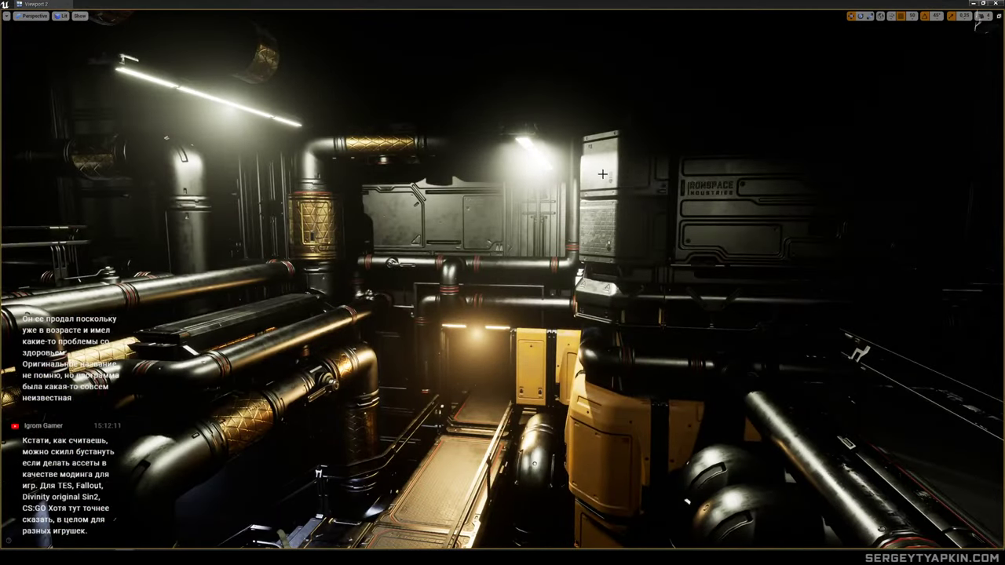
drag(602, 174, 602, 174)
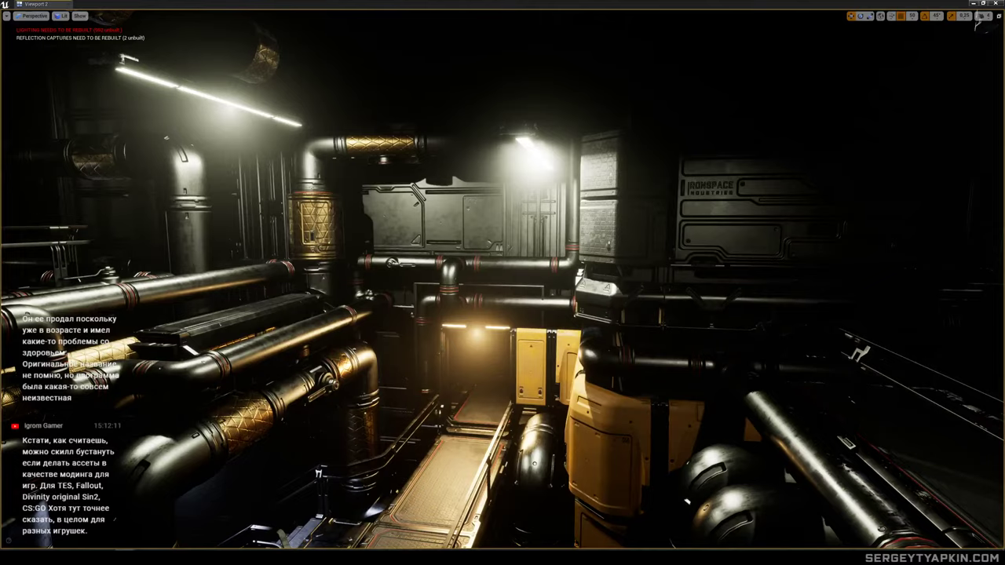
drag(1004, 287, 741, 250)
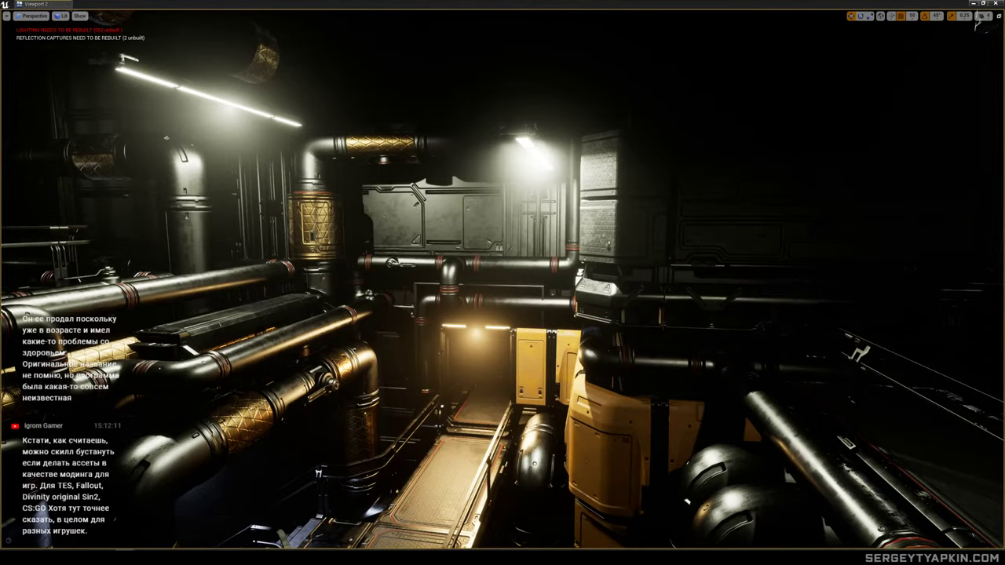
right_drag(741, 250, 794, 239)
key(w)
drag(1004, 263, 609, 253)
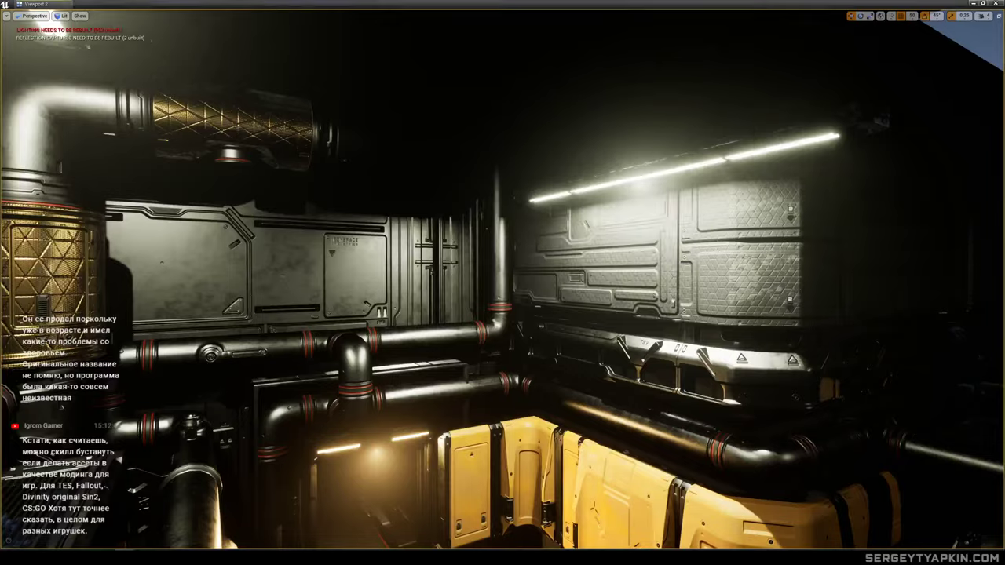
Place a closed yellow equipment case on the raised floor beside the railing and rotate it.
key(s)
right_drag(610, 253, 528, 278)
key(w)
key(w)
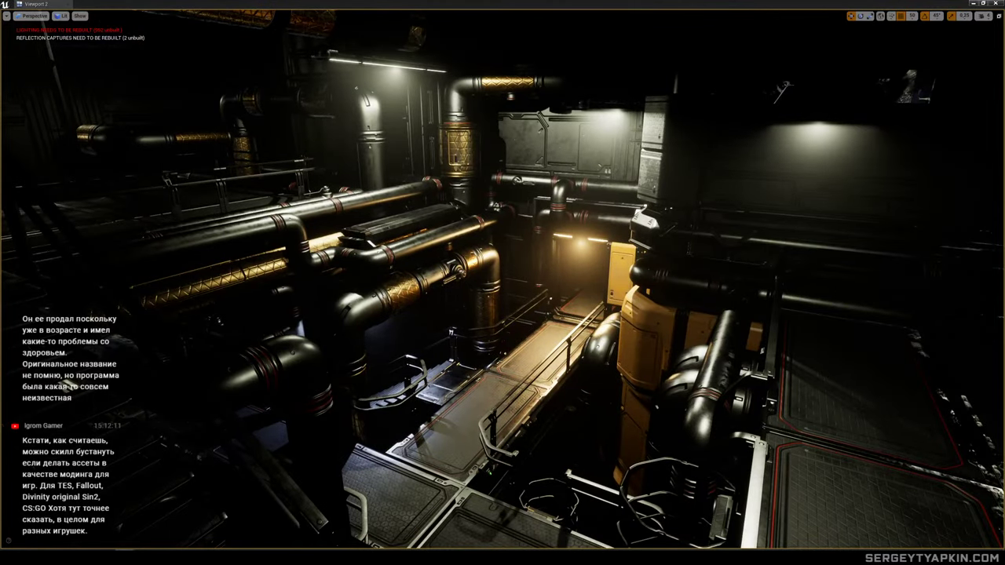
drag(902, 235, 824, 345)
right_drag(826, 338, 856, 345)
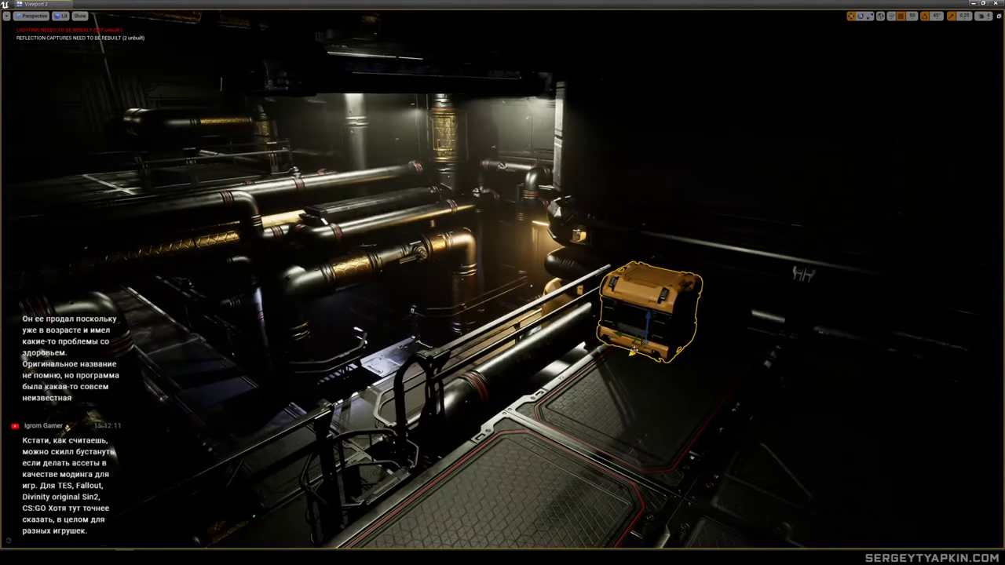
drag(628, 337, 656, 342)
right_drag(656, 341, 638, 338)
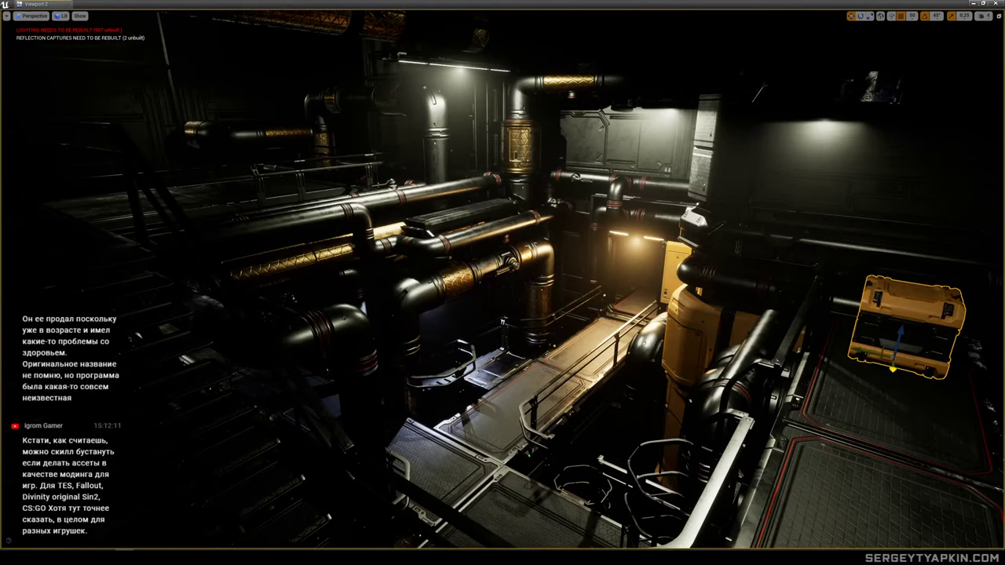
key(e)
drag(870, 362, 903, 374)
mouse_move(873, 365)
right_down()
mouse_move(857, 349)
mouse_move(867, 351)
right_up()
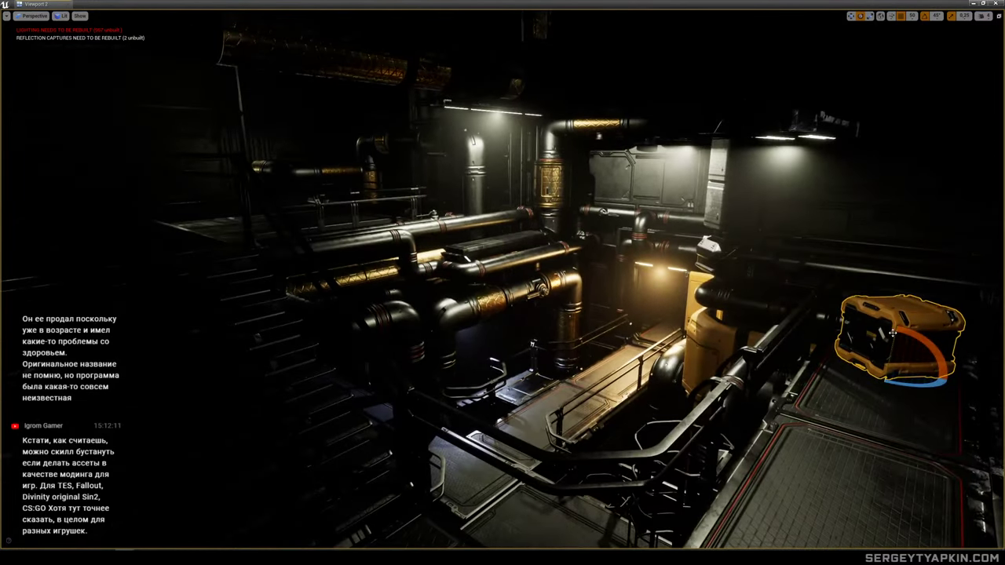
Delete the yellow equipment case and try a longer yellow case in its place.
right_drag(540, 372, 584, 376)
click(807, 268)
click(710, 271)
key(Delete)
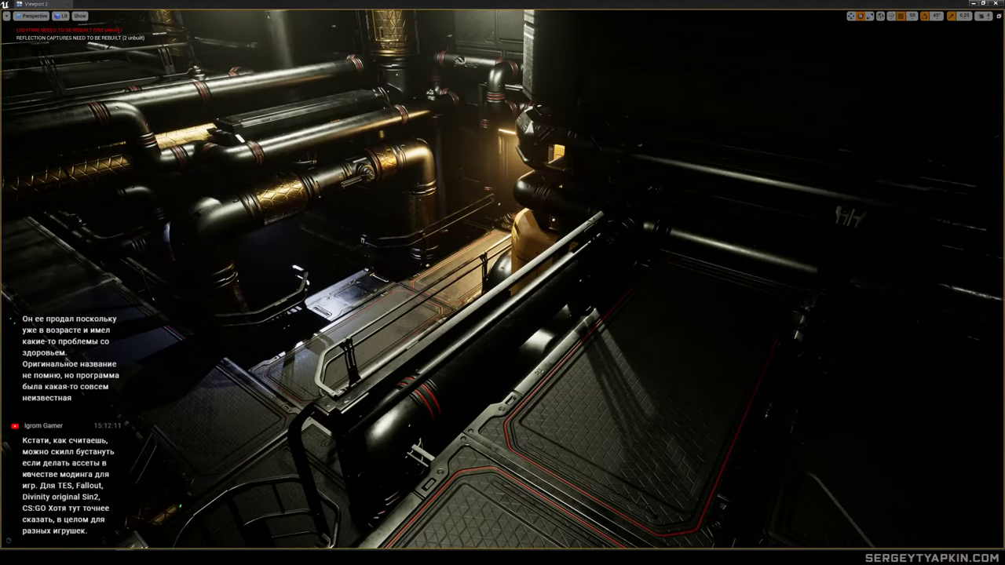
key(ctrl+y)
key(ctrl+y)
key(ctrl+y)
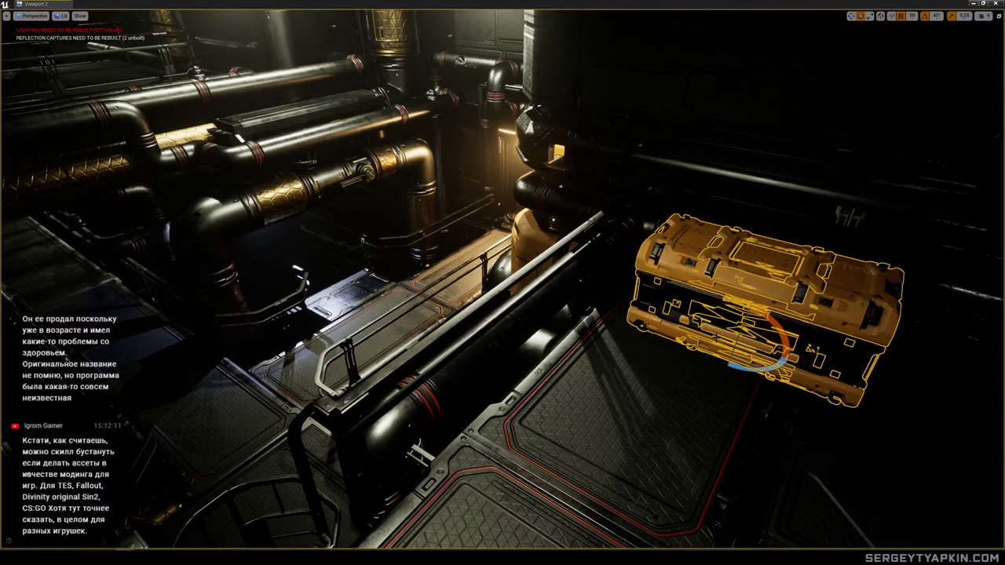
key(Delete)
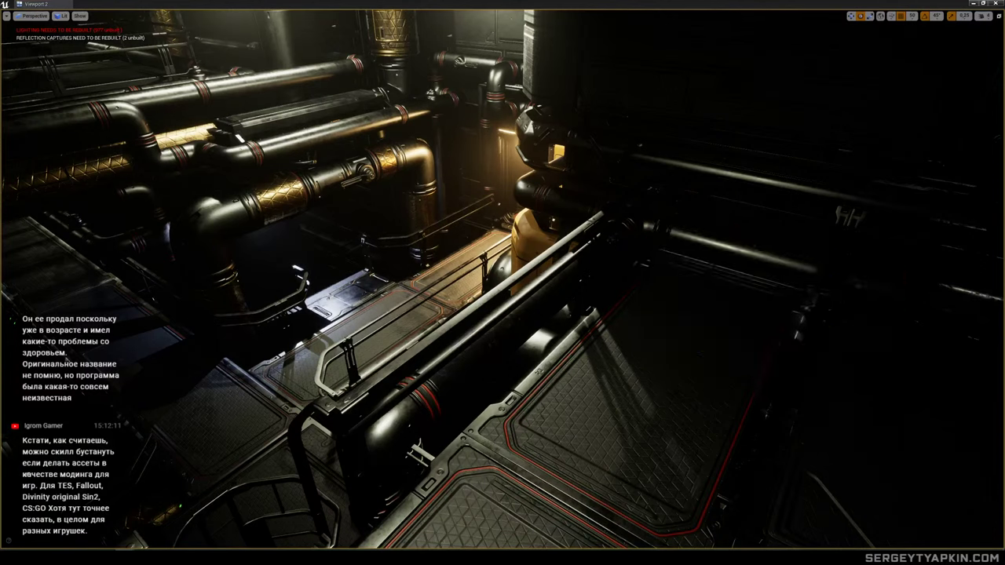
Assemble a yellow case from its separate base and lid on the raised floor and rotate both parts together.
drag(1004, 271, 687, 327)
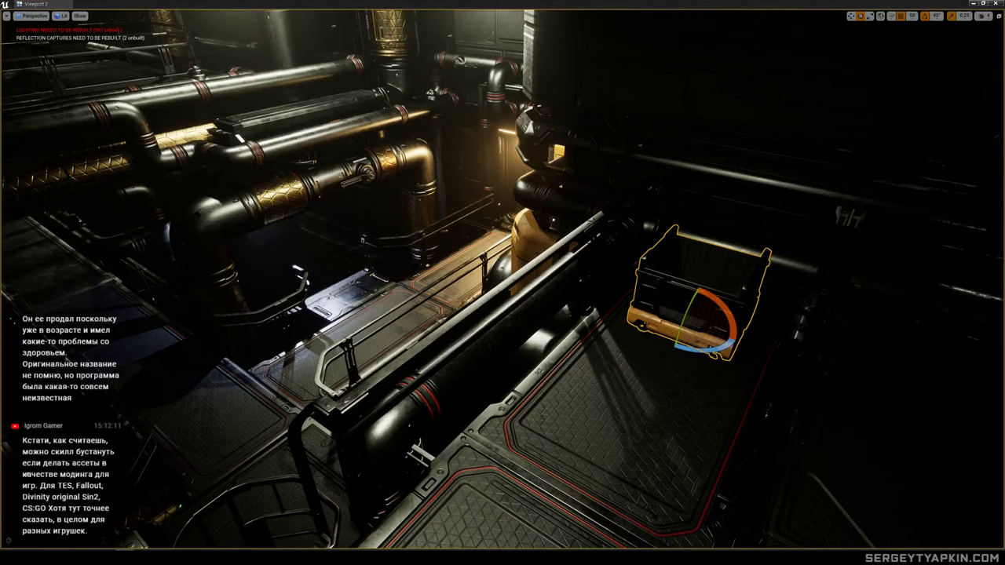
drag(1003, 282, 617, 264)
key(w)
ctrl+click(594, 235)
key(e)
right_drag(617, 264, 624, 228)
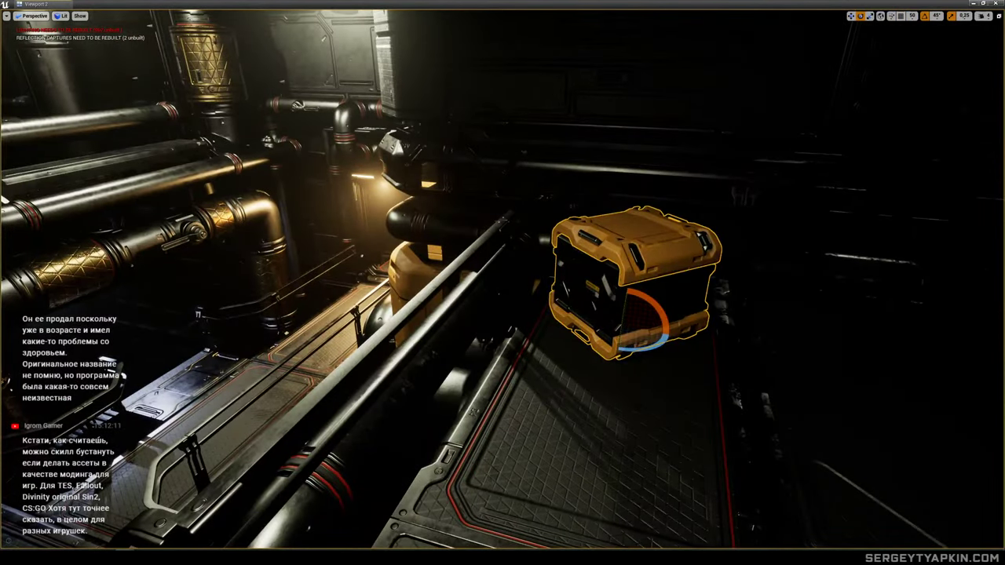
Tilt the lid of the yellow case and shift it back so it leans open behind the base.
click(624, 228)
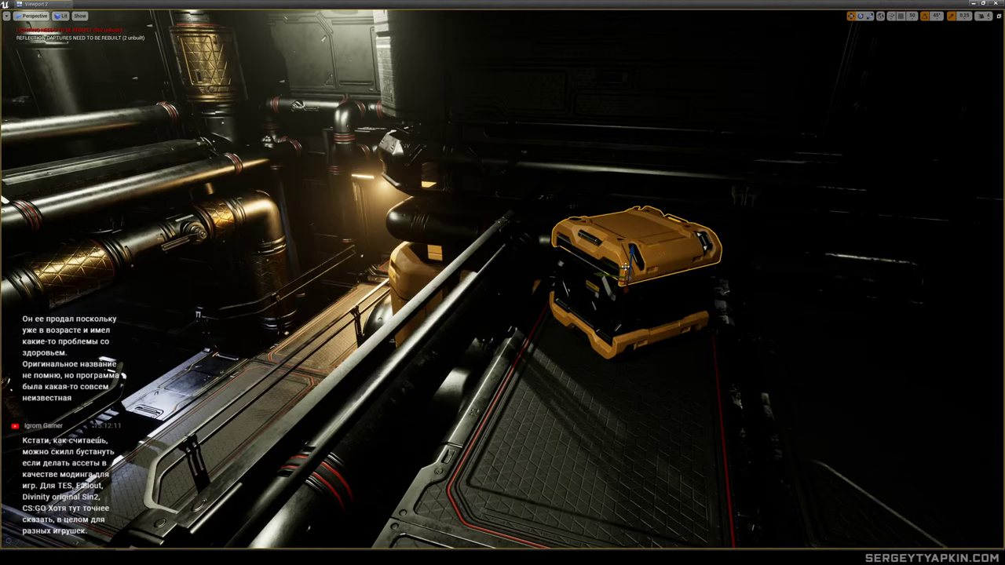
drag(621, 271, 662, 259)
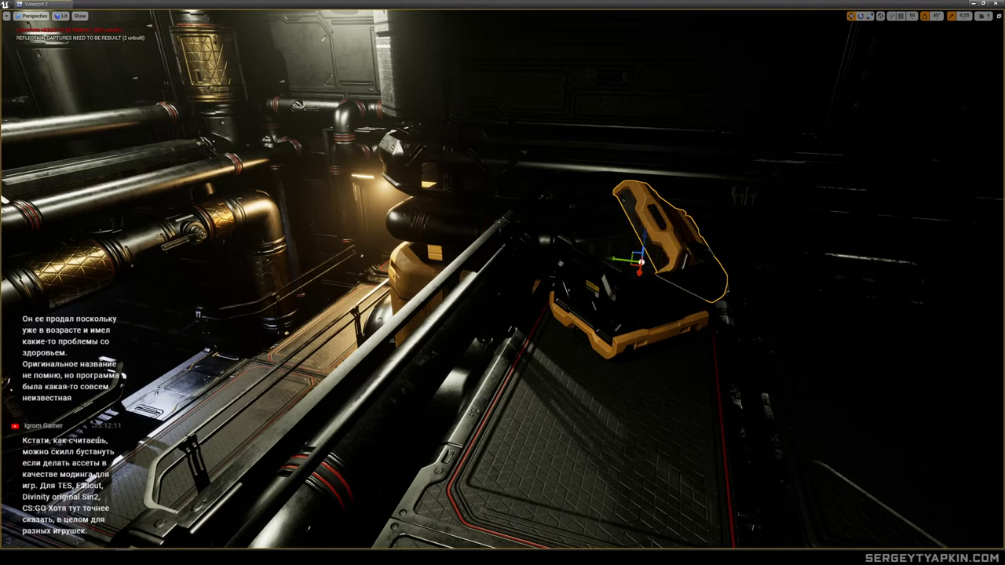
drag(633, 260, 677, 254)
Examine the open case and the surrounding platform, stairs and pipes from farther back.
key(s)
right_drag(677, 254, 554, 274)
key(w)
key(a)
key(s)
key(s)
key(f)
key(s)
key(g)
key(s)
key(g)
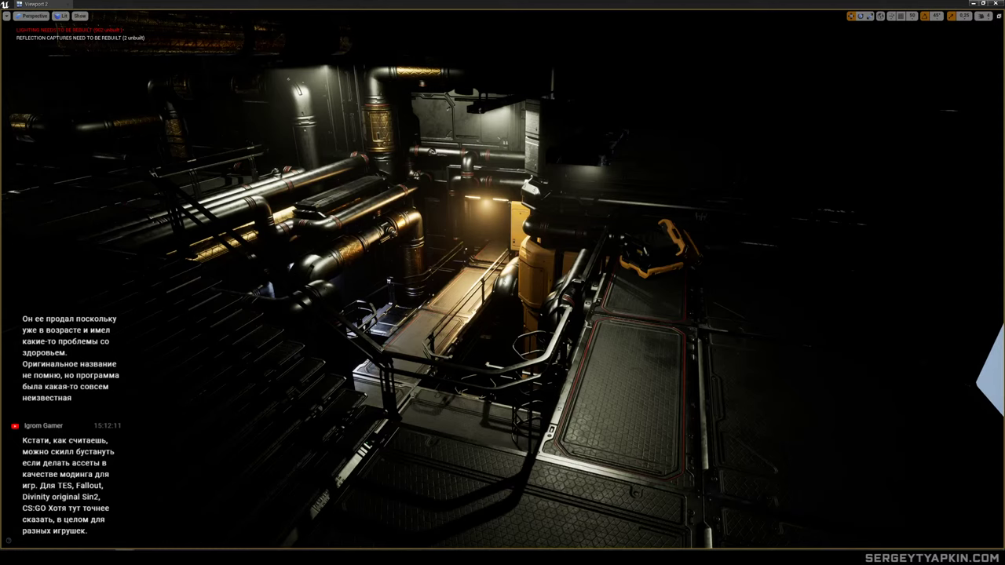
Place a tripod work light on the floor beside the open yellow case.
drag(1004, 235, 784, 330)
key(e)
key(w)
key(e)
Move the hanging overhead light fixture sideways, away from the wall and over the lower walkway area.
click(585, 150)
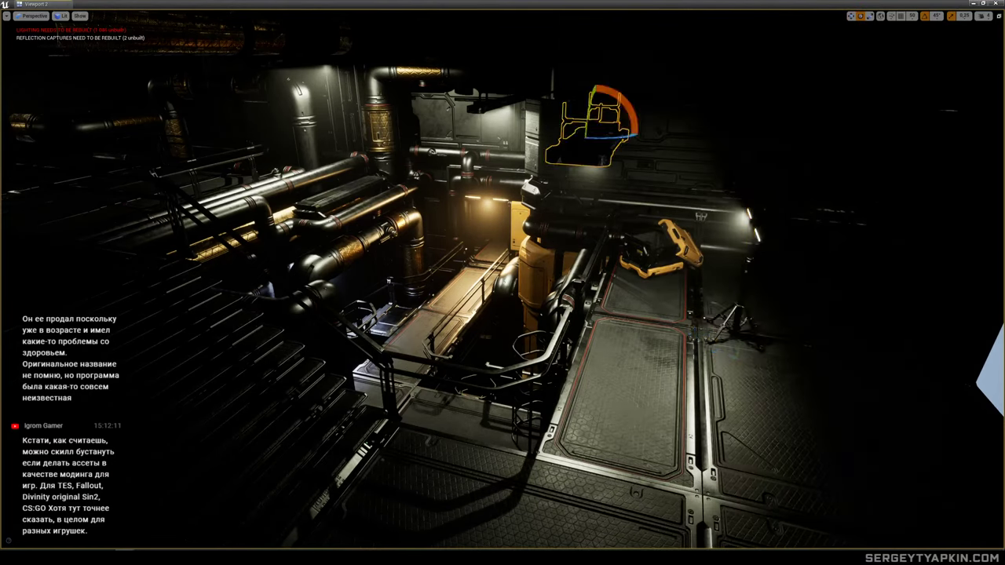
key(w)
drag(571, 131, 442, 127)
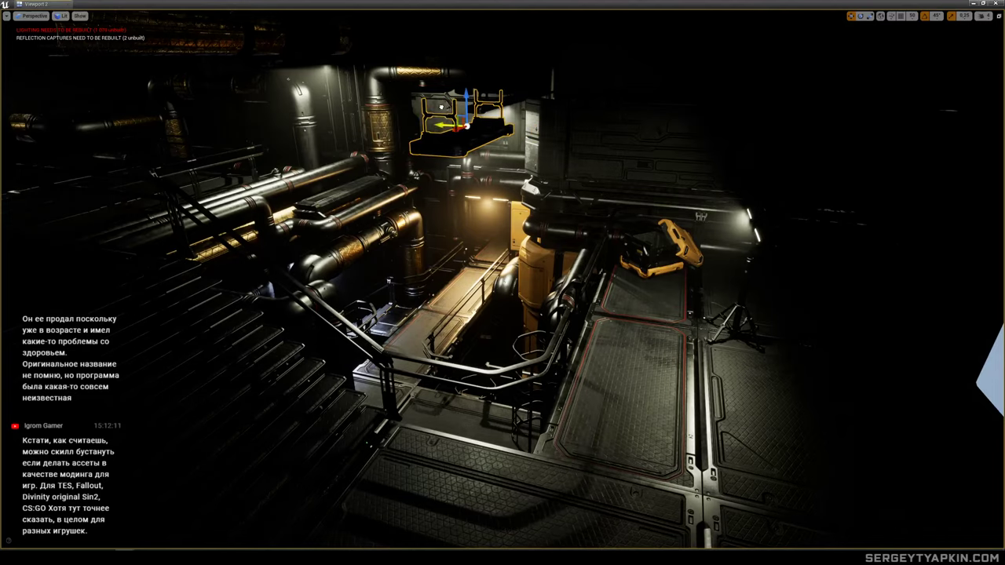
mouse_move(442, 127)
right_down()
mouse_move(398, 124)
mouse_move(438, 130)
right_up()
Rotate the tripod work light about its vertical axis and save the level.
click(875, 195)
key(e)
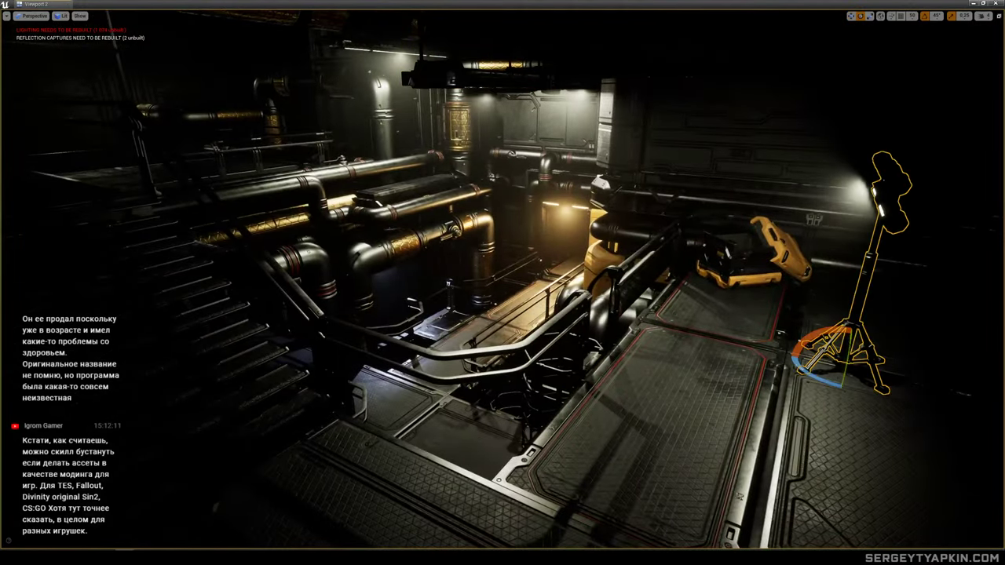
drag(821, 383, 776, 371)
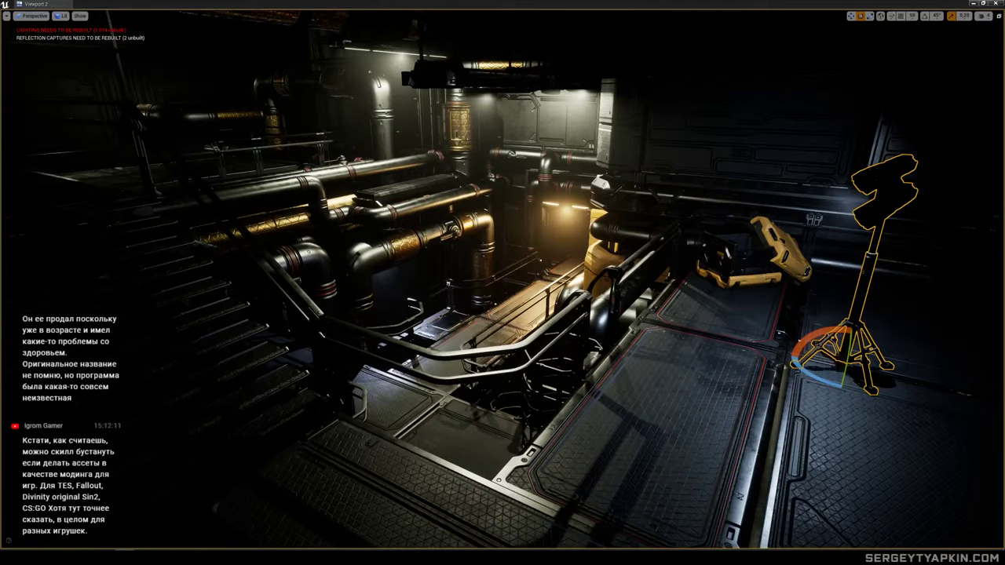
right_drag(502, 283, 504, 269)
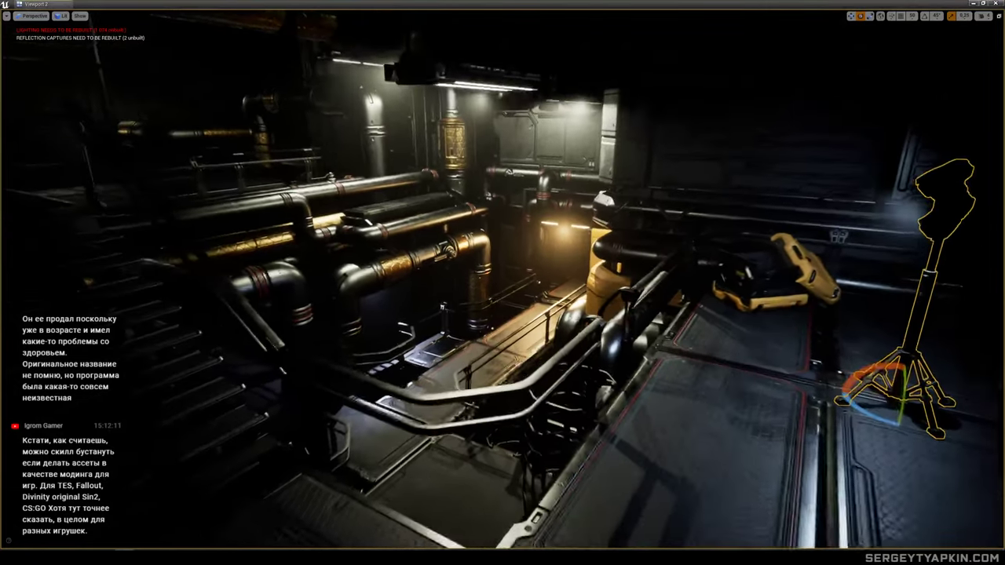
right_drag(720, 201, 710, 182)
key(ctrl+s)
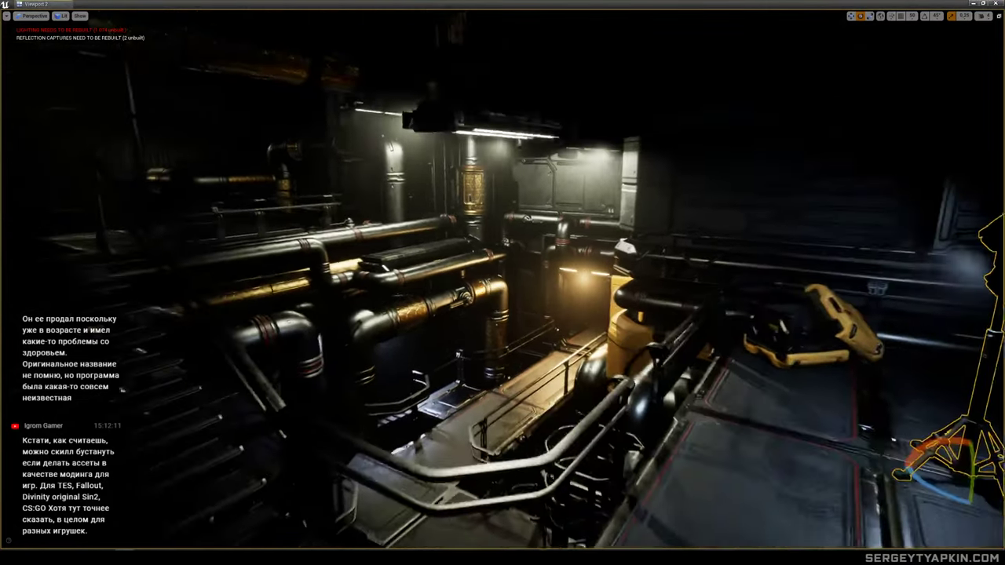
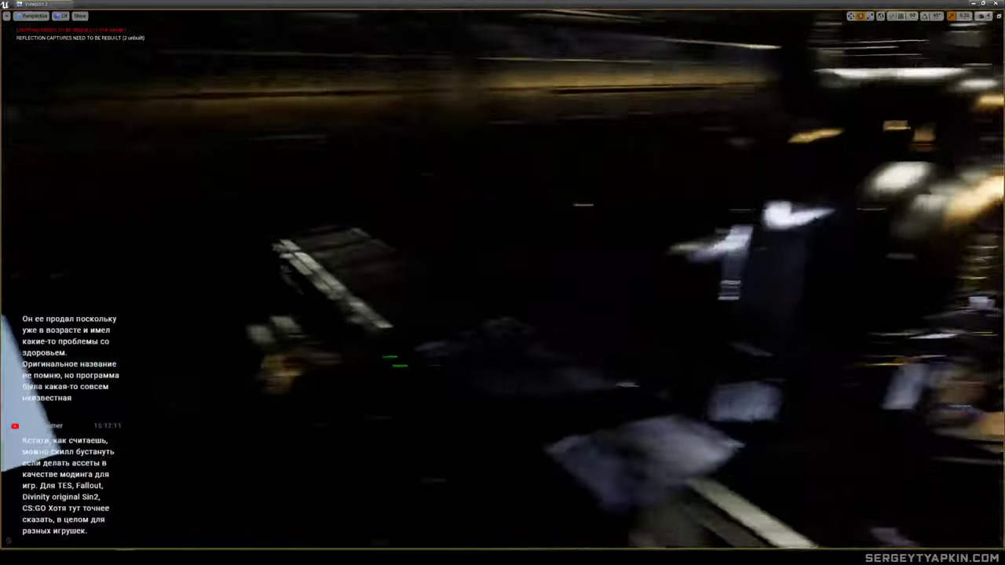
Duplicate the thin valve pipe assembly and lower the copy beneath the large patterned pipe.
click(475, 207)
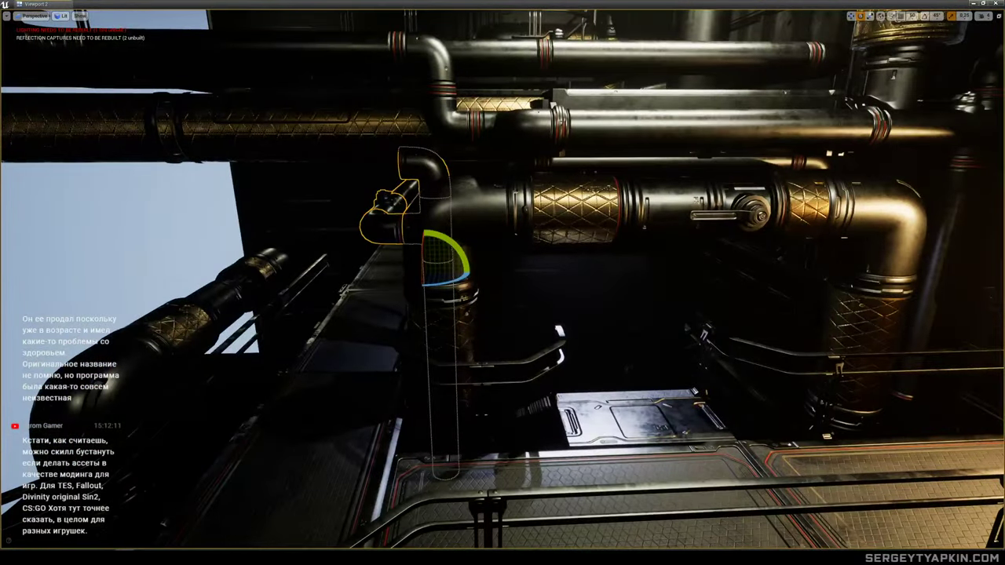
drag(421, 267, 628, 309)
right_drag(628, 309, 754, 314)
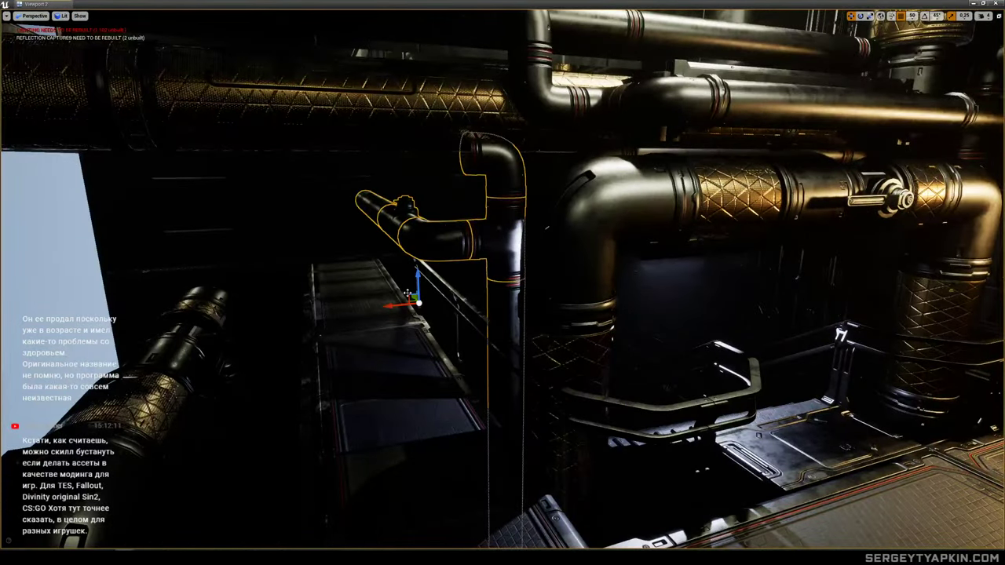
alt+drag(412, 297, 655, 337)
right_drag(673, 336, 591, 333)
drag(591, 329, 589, 388)
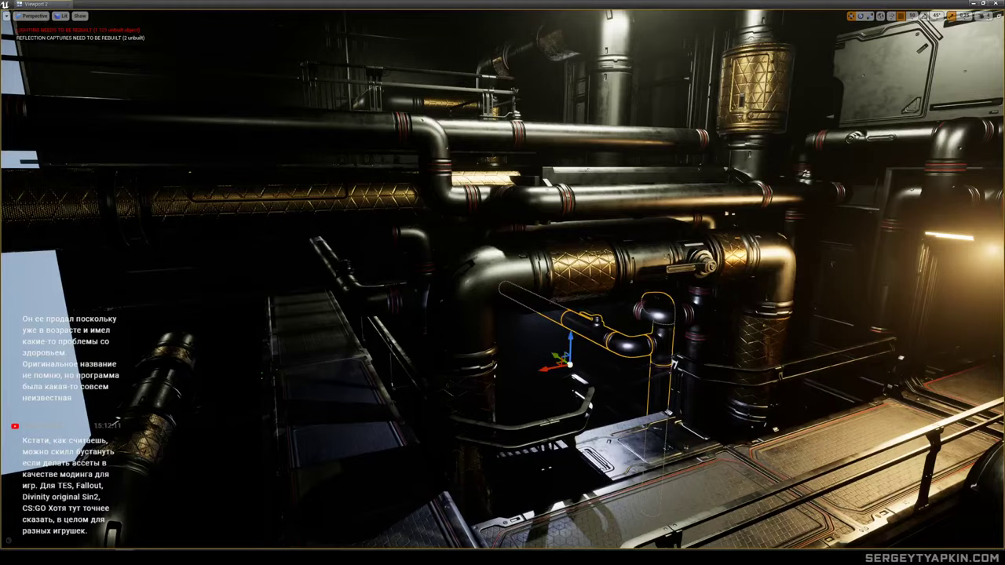
mouse_move(565, 345)
right_down()
mouse_move(588, 338)
mouse_move(565, 362)
mouse_move(577, 369)
mouse_move(569, 365)
right_up()
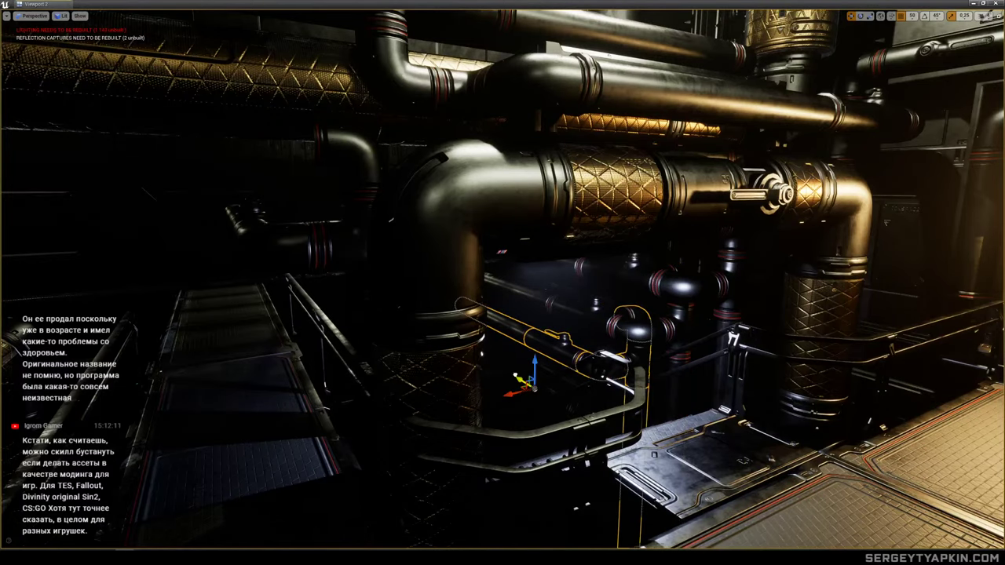
mouse_move(570, 365)
right_down()
mouse_move(575, 354)
mouse_move(589, 362)
mouse_move(573, 366)
mouse_move(583, 363)
right_up()
Rotate the copied valve pipe assembly parallel to the large patterned pipe and position it between the two uprights.
key(e)
drag(446, 381, 493, 383)
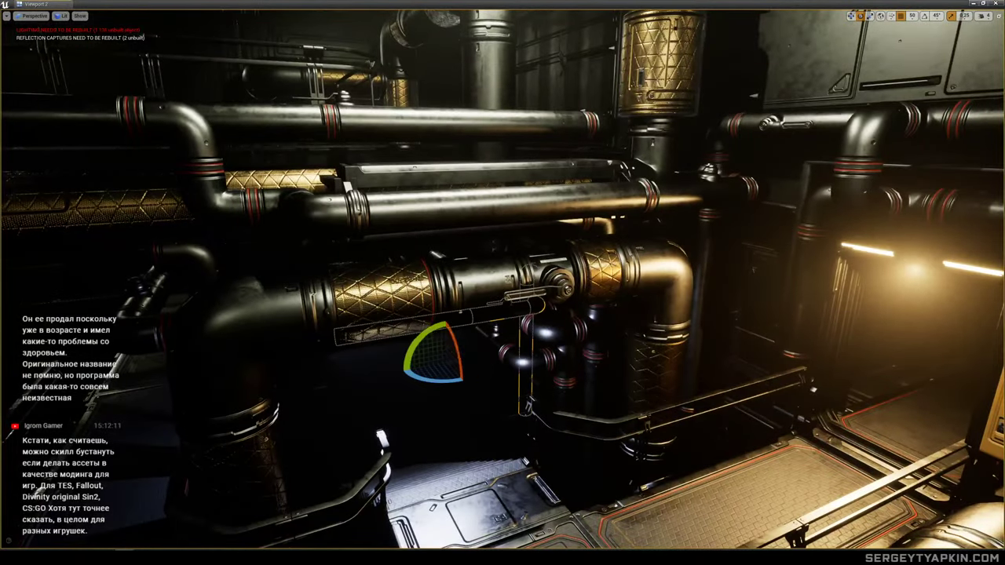
key(ctrl+z)
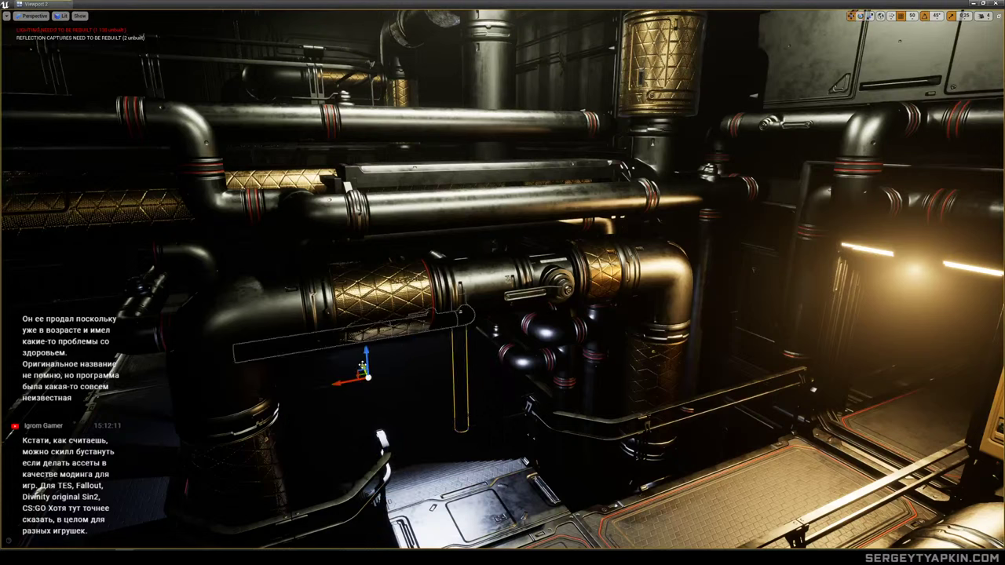
drag(362, 366, 380, 425)
right_drag(380, 425, 339, 420)
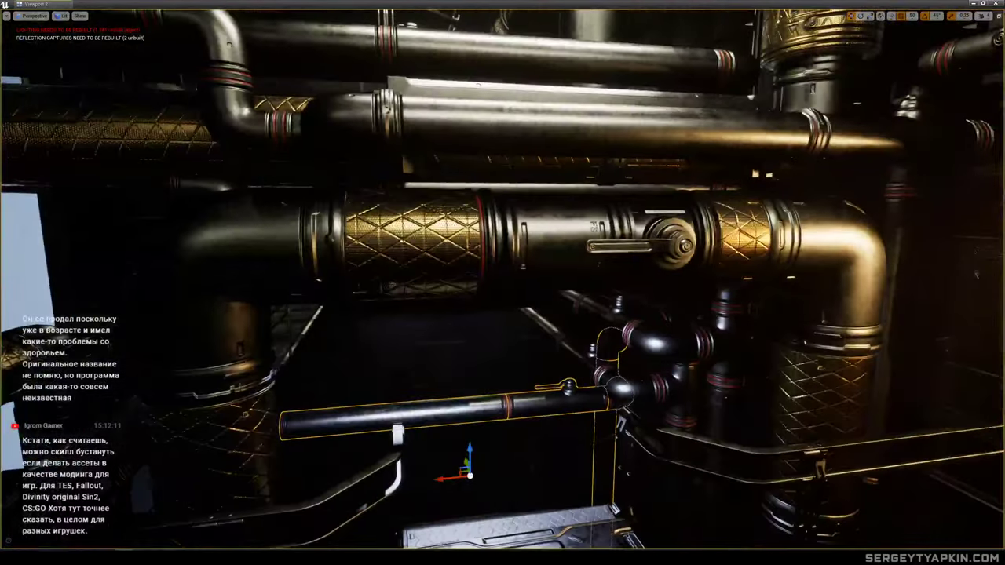
drag(443, 476, 392, 482)
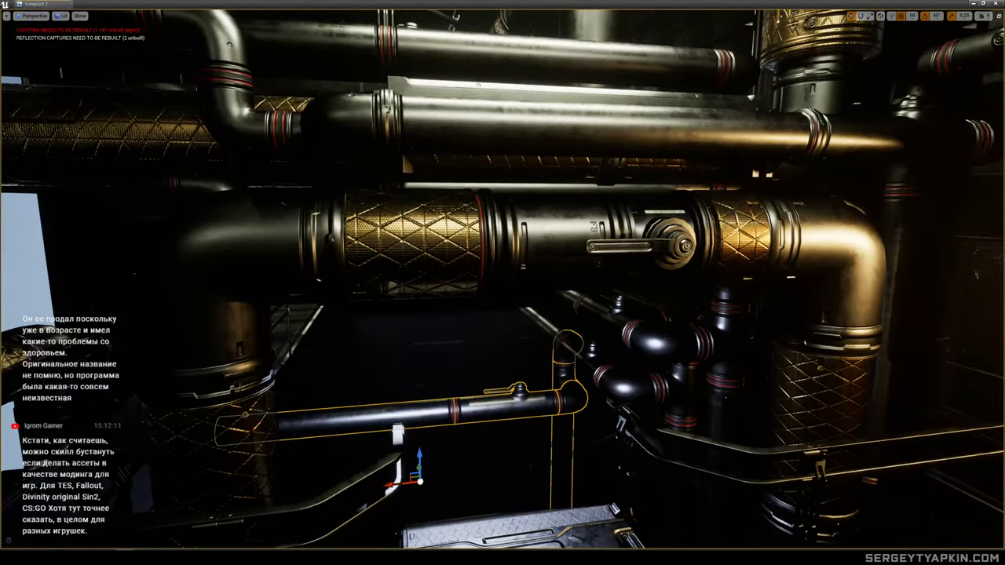
drag(419, 438, 419, 414)
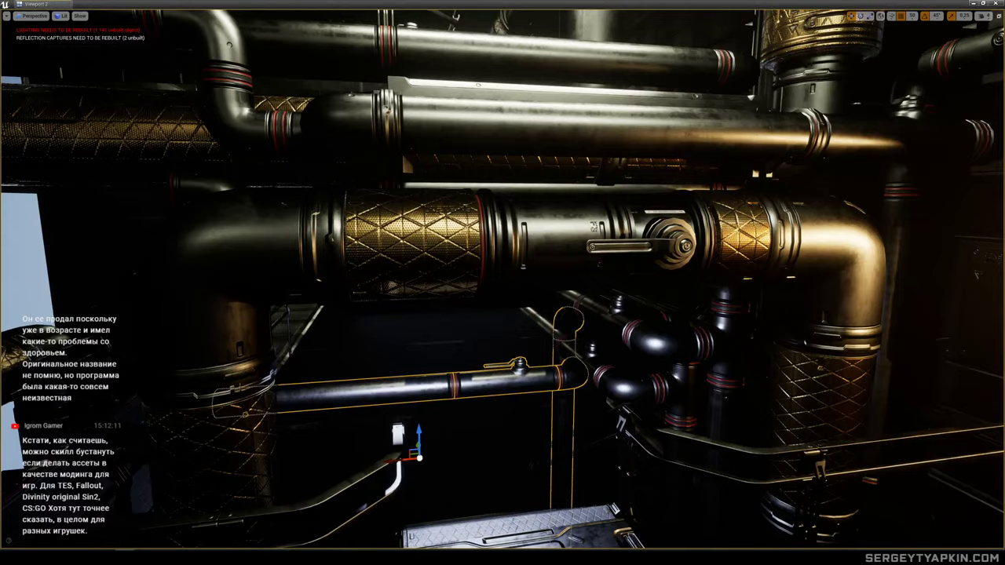
Shift the copied valve pipe assembly sideways beneath the large patterned pipe, lining it up between the two uprights.
drag(419, 458, 395, 458)
key(s)
right_drag(395, 458, 487, 452)
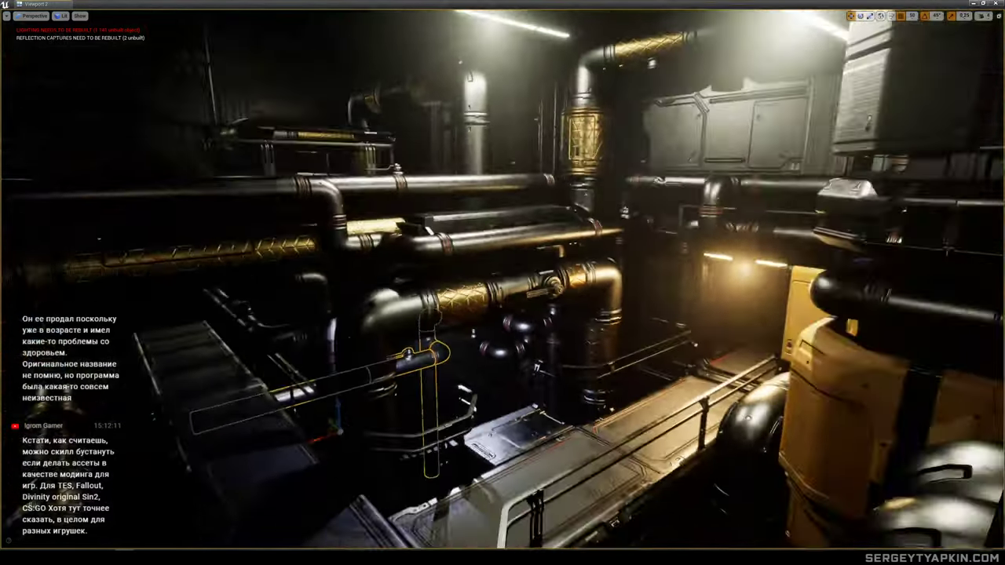
click(503, 387)
right_drag(503, 387, 518, 391)
key(w)
click(424, 298)
key(s)
right_drag(424, 299, 441, 331)
key(w)
key(w)
click(505, 271)
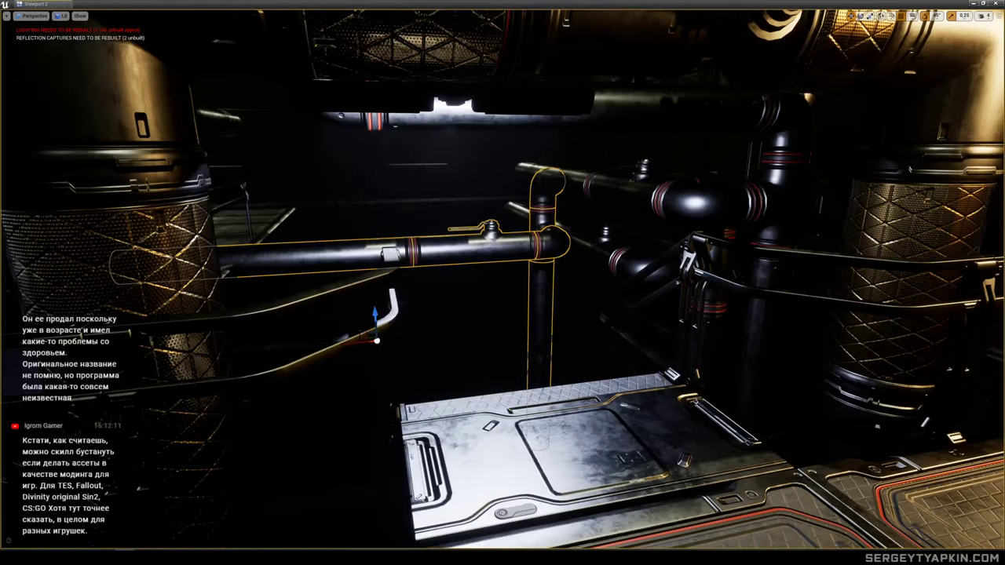
Inspect the valve pipes, the lower walkway and the far end of the room from several viewpoints.
mouse_move(410, 330)
right_down()
mouse_move(428, 333)
mouse_move(420, 329)
right_up()
key(s)
key(w)
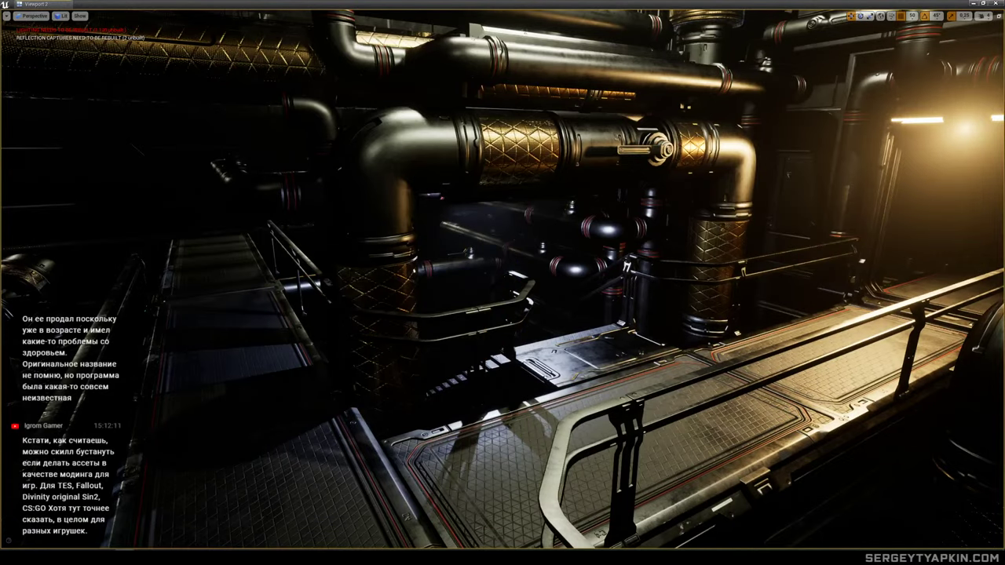
key(s)
right_drag(419, 329, 475, 323)
key(s)
key(w)
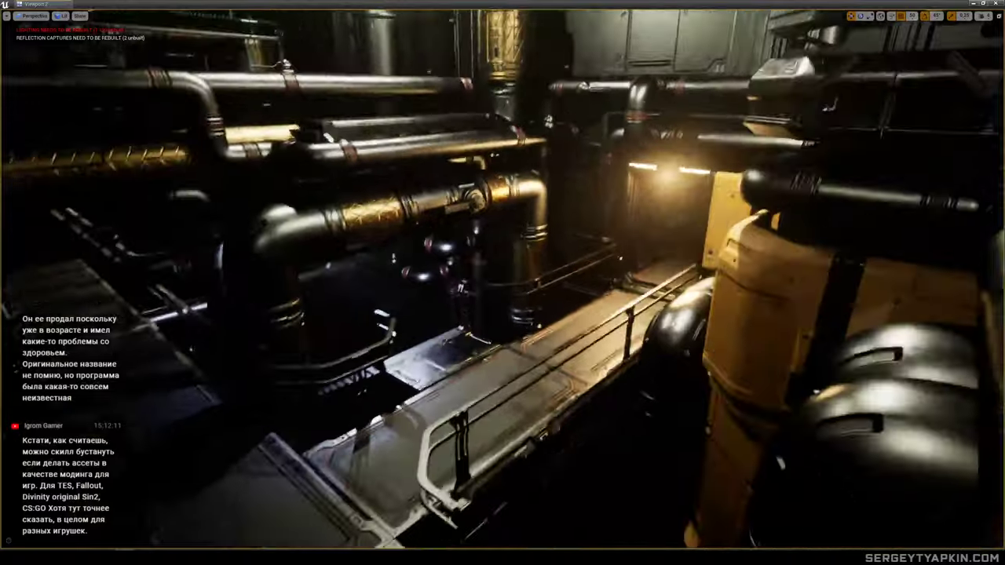
right_drag(542, 294, 495, 285)
key(s)
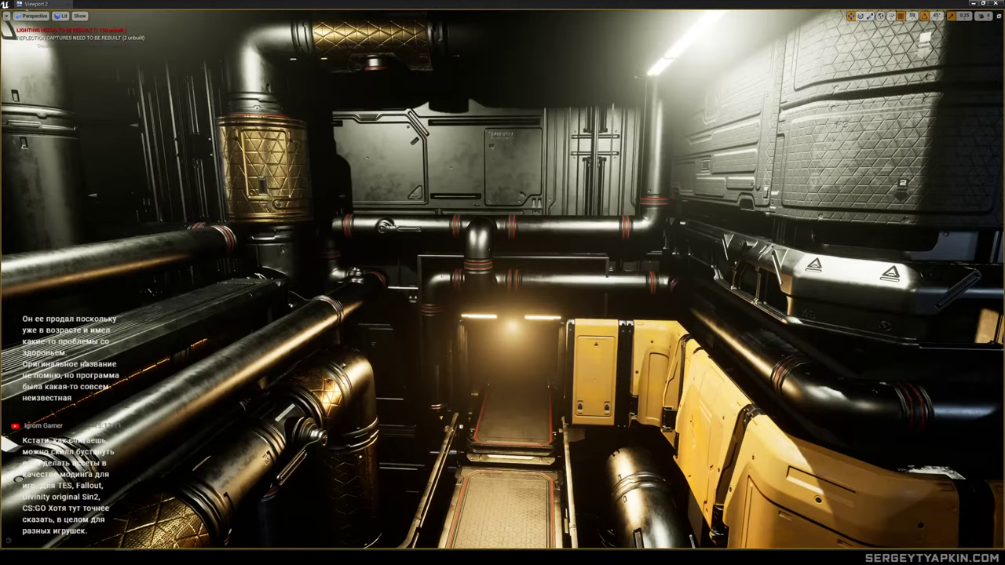
right_drag(503, 282, 476, 288)
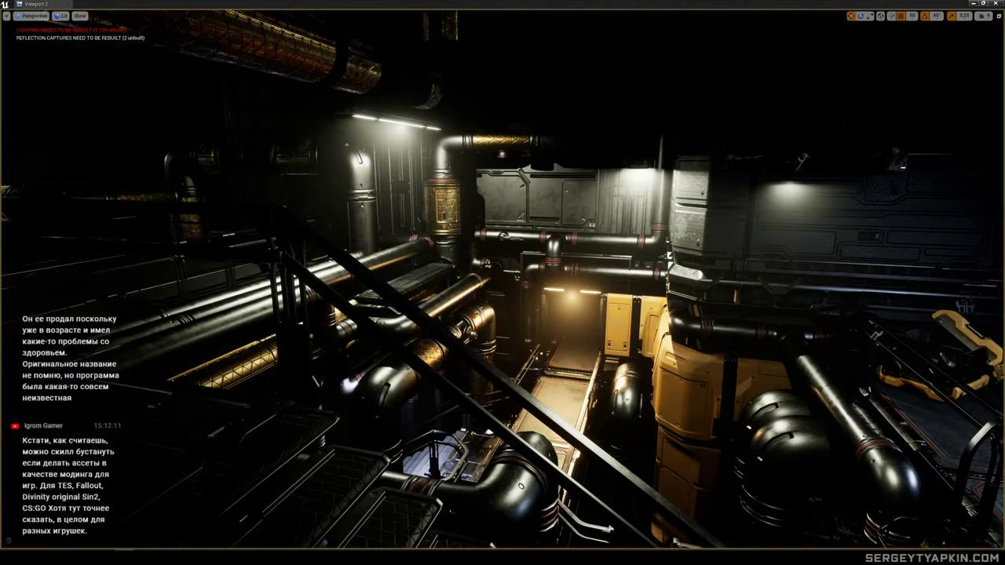
Place a large square fan panel at the far end of the room and raise it above the lit doorway.
click(604, 345)
right_drag(604, 345, 553, 346)
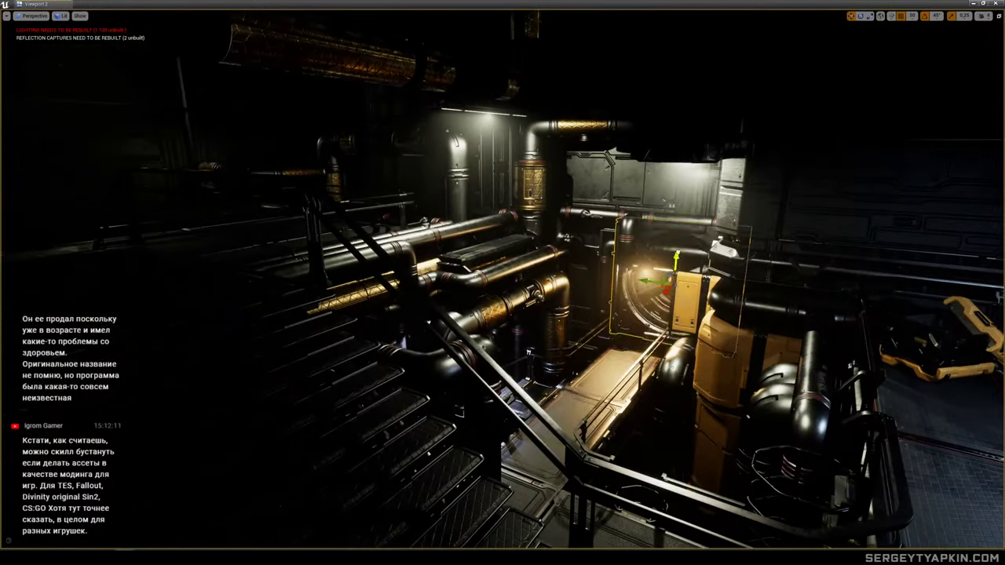
drag(677, 259, 689, 185)
mouse_move(644, 259)
right_down()
mouse_move(630, 245)
mouse_move(632, 264)
right_up()
drag(781, 248, 754, 245)
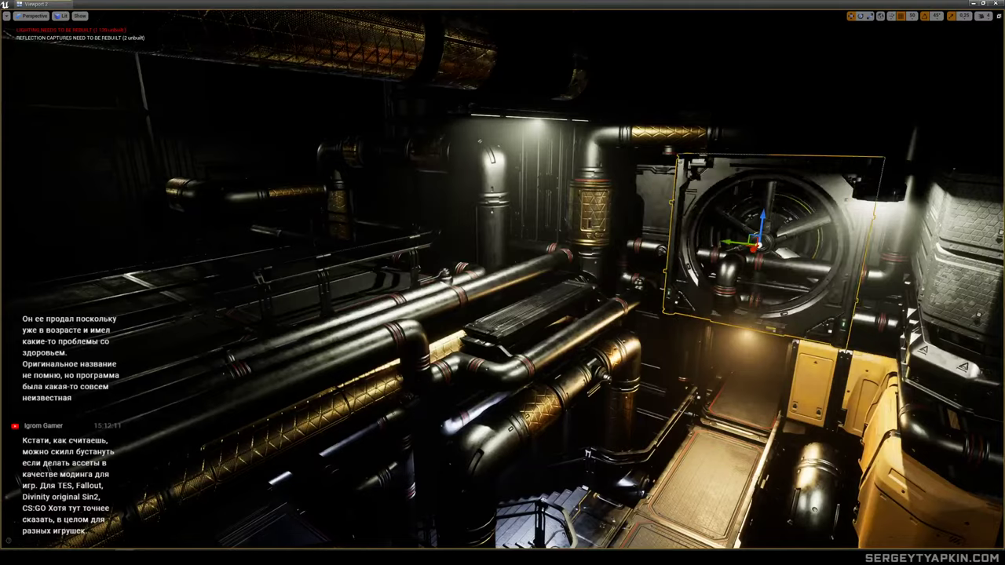
right_drag(753, 245, 736, 222)
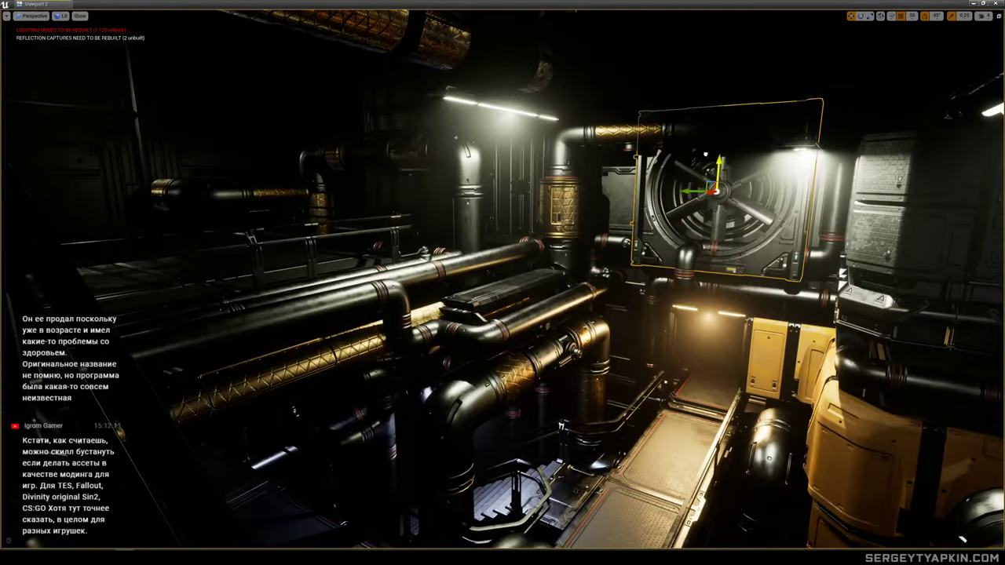
Move the fan panel from the far doorway across the room to the upper walkway area.
mouse_move(705, 154)
right_down()
mouse_move(695, 162)
mouse_move(707, 151)
right_up()
key(e)
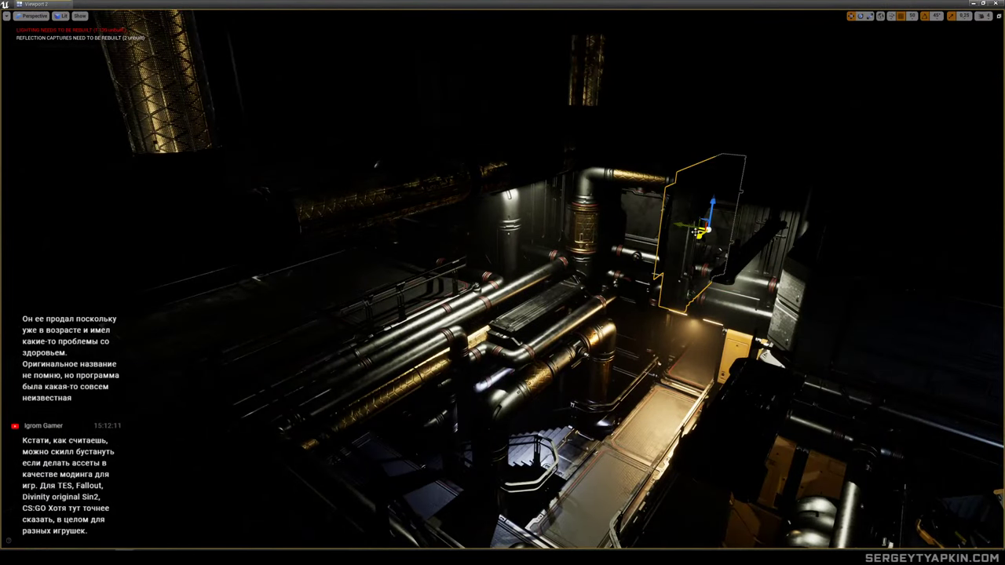
drag(577, 240, 275, 251)
mouse_move(275, 251)
right_down()
mouse_move(295, 281)
mouse_move(270, 248)
mouse_move(258, 258)
right_up()
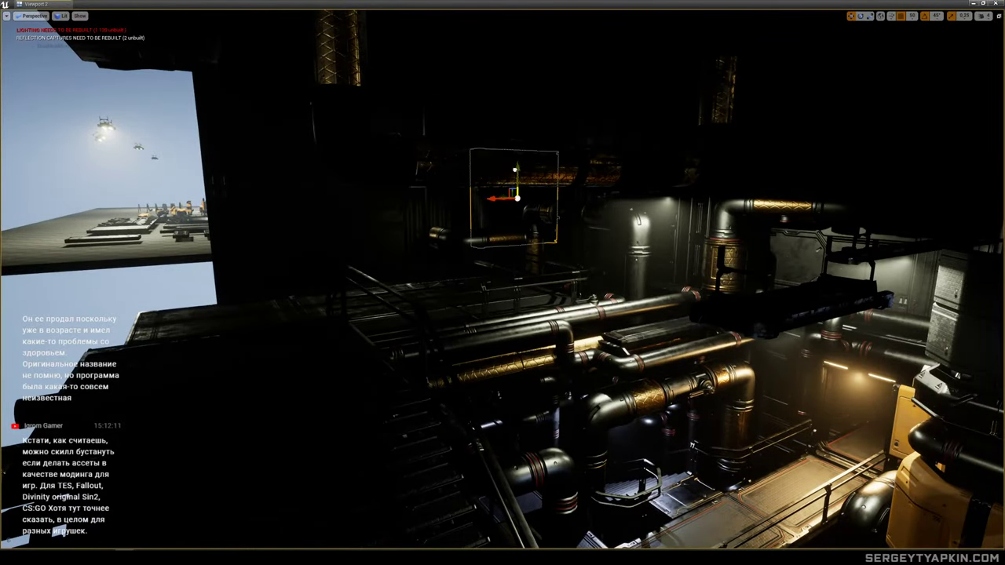
Turn the fan panel about its vertical axis and slide it toward the wall at the end of the upper walkway.
key(e)
right_drag(503, 282, 491, 287)
right_drag(255, 261, 255, 261)
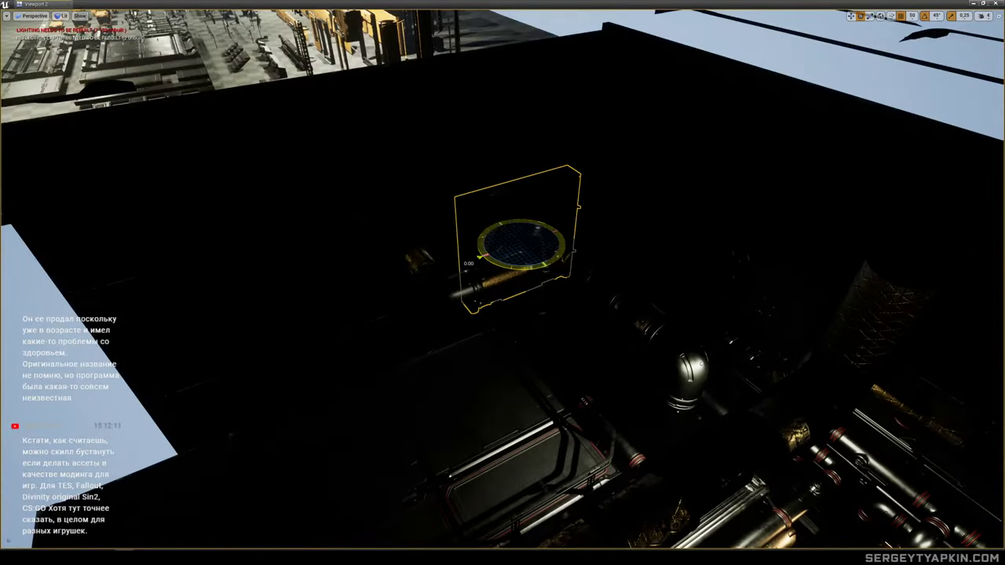
mouse_move(497, 252)
right_down()
mouse_move(558, 249)
mouse_move(508, 253)
right_up()
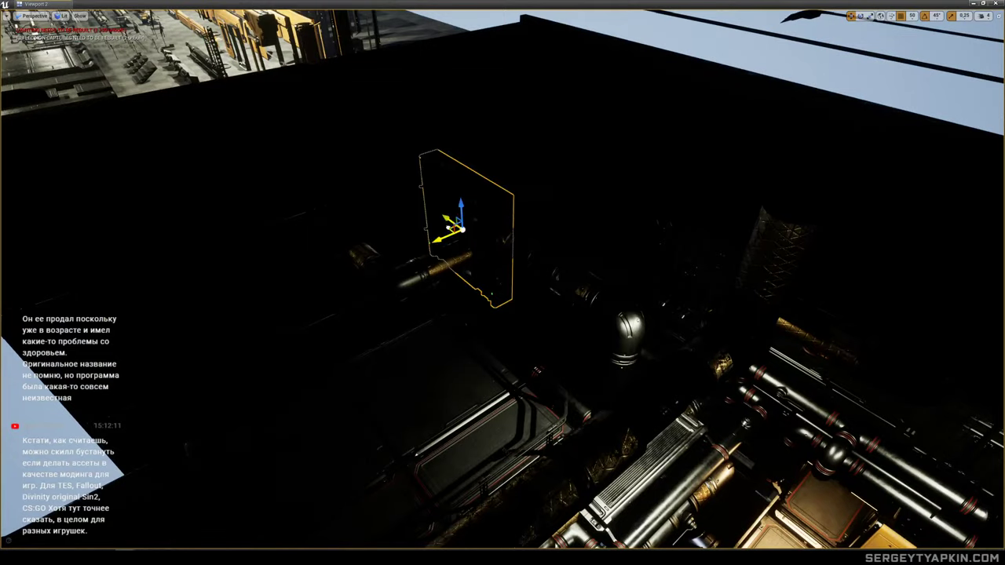
drag(453, 228, 570, 252)
Adjust the fan panel's position so it stands beside the thick vertical pipe at the end of the upper walkway.
right_drag(570, 252, 563, 173)
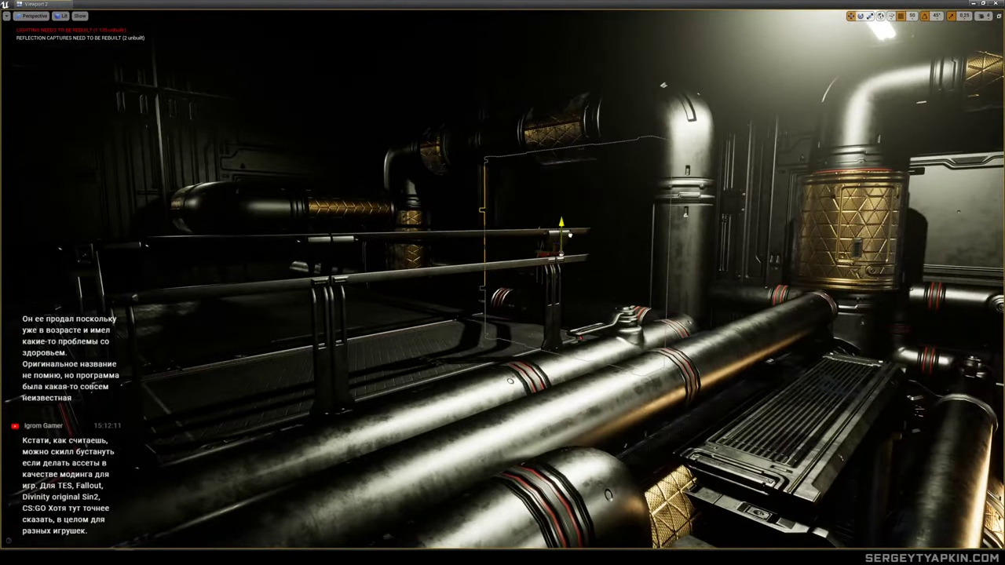
right_drag(570, 235, 568, 245)
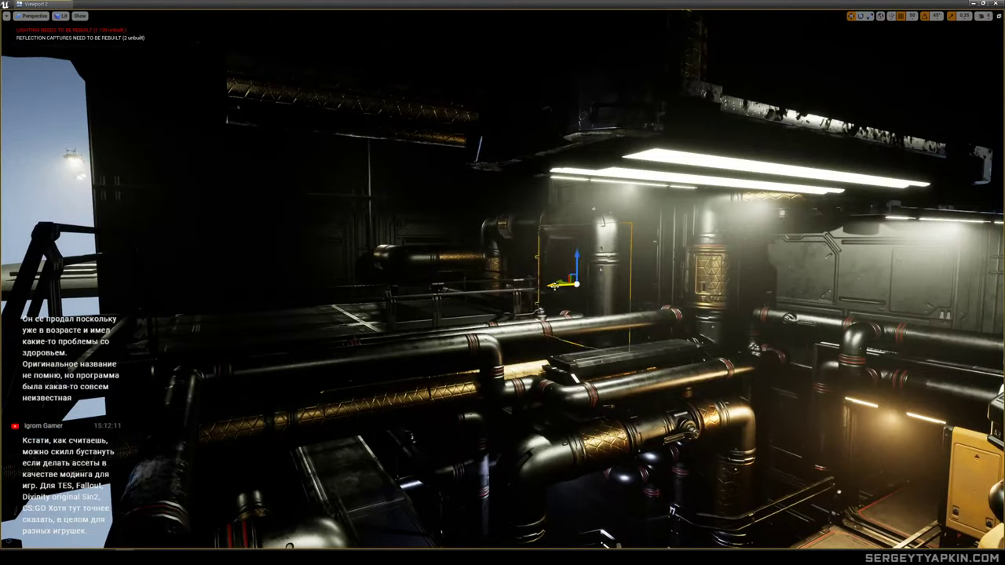
right_drag(549, 291, 568, 306)
key(g)
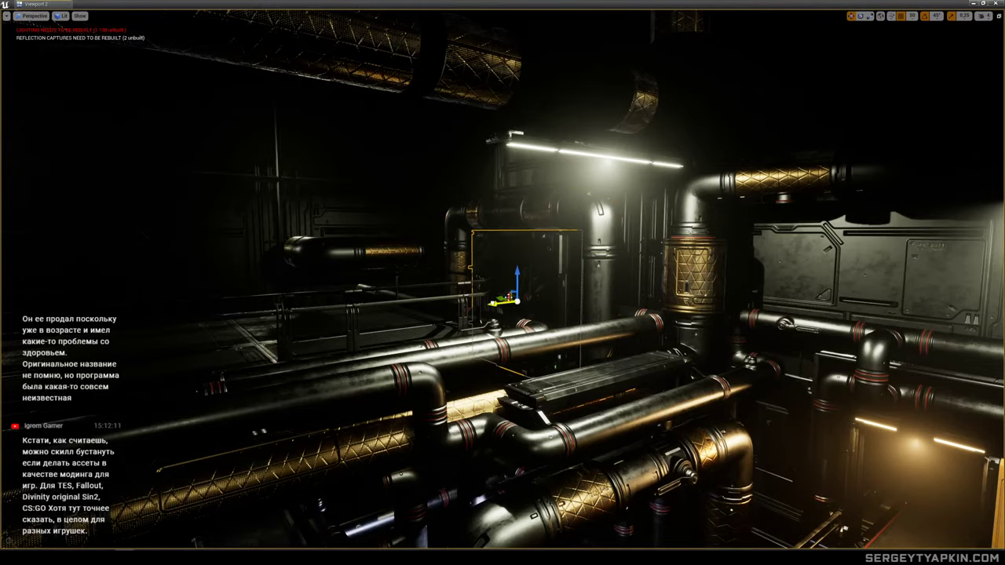
right_drag(569, 306, 569, 306)
key(s)
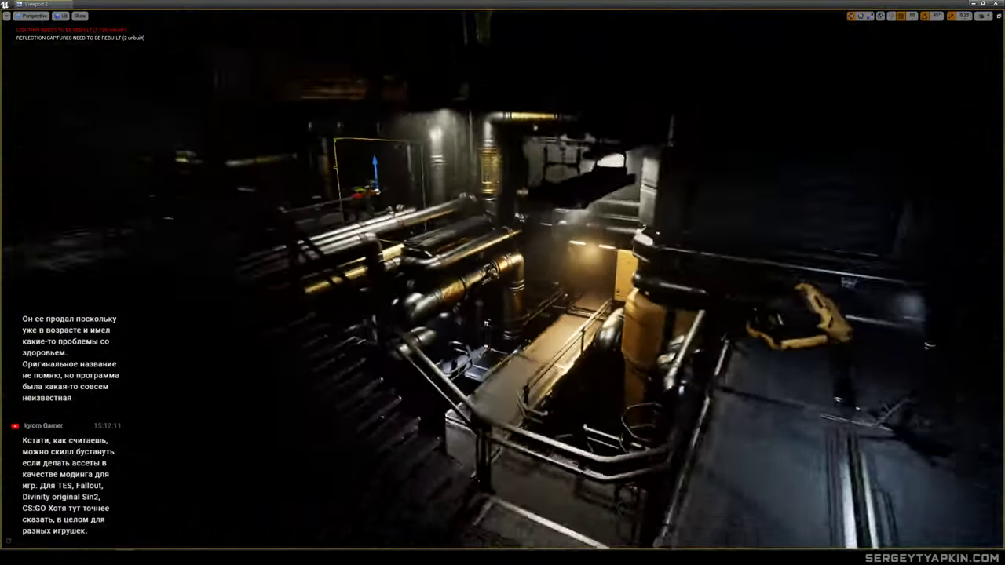
key(w)
right_drag(503, 282, 549, 358)
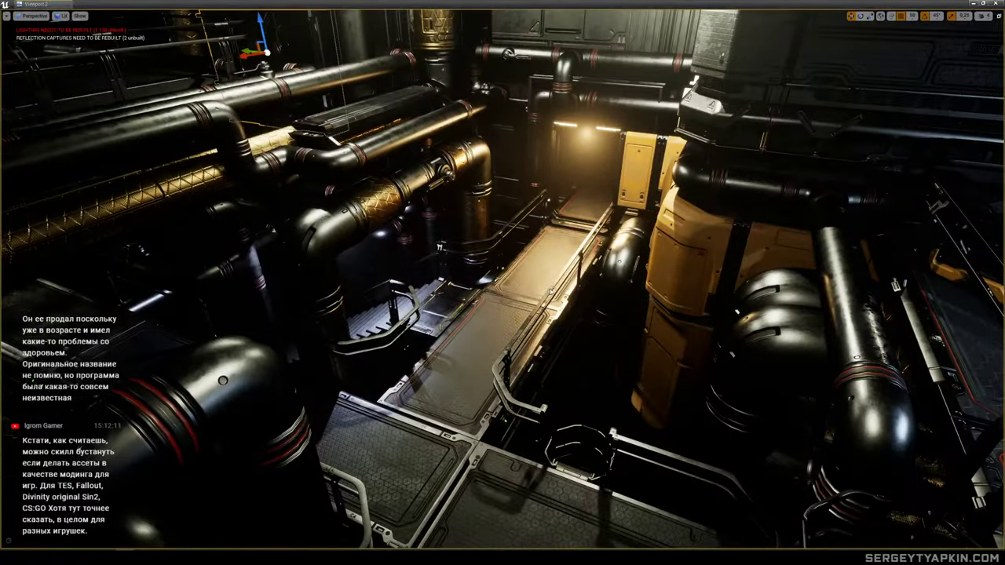
key(w)
right_drag(550, 289, 553, 211)
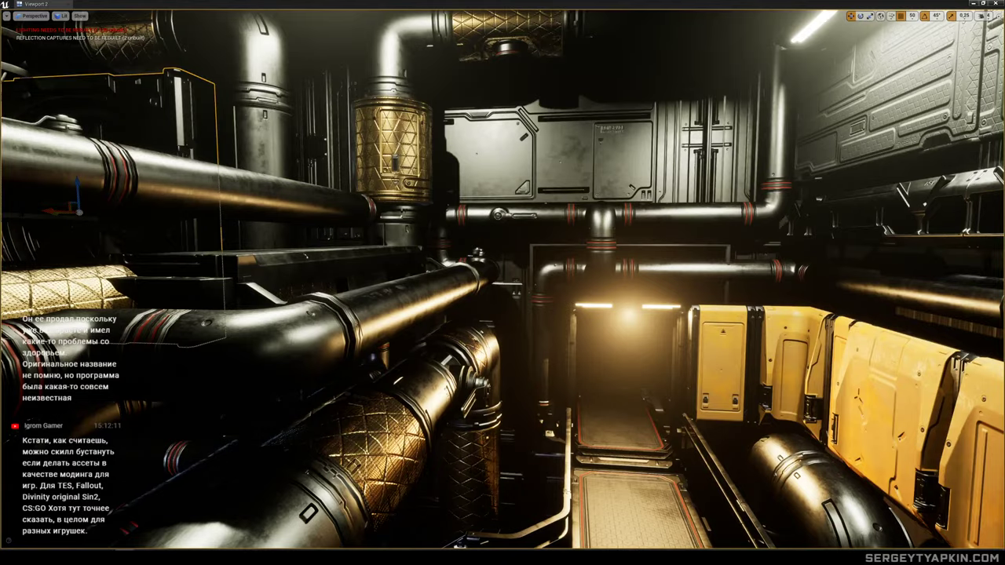
mouse_move(502, 283)
right_down()
mouse_move(582, 314)
mouse_move(574, 275)
mouse_move(503, 271)
right_up()
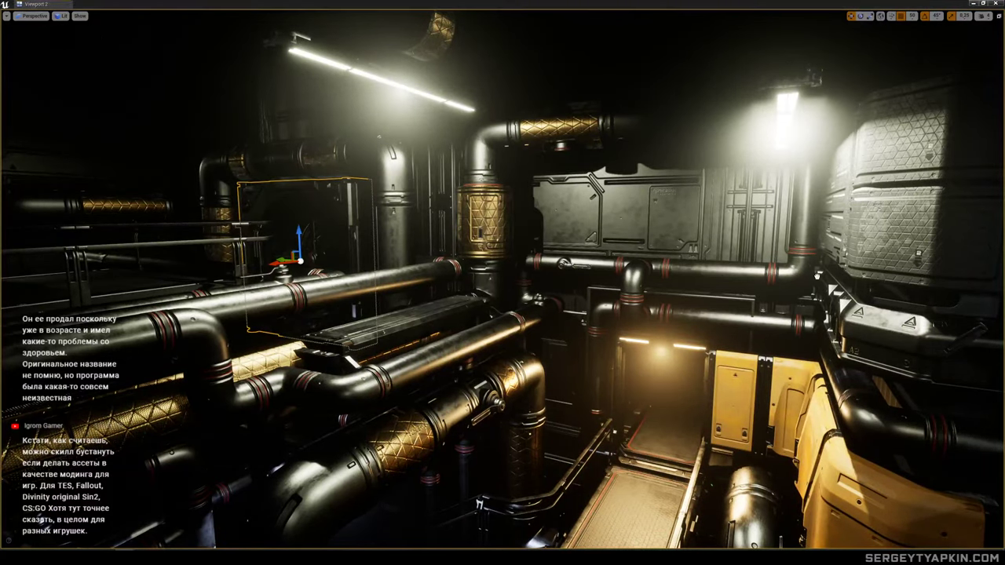
Place a grey curved panel near the lit doorway and raise it above the horizontal pipes on the back wall.
drag(710, 369, 685, 515)
key(e)
key(w)
drag(642, 472, 647, 217)
right_drag(684, 202, 707, 216)
key(w)
key(s)
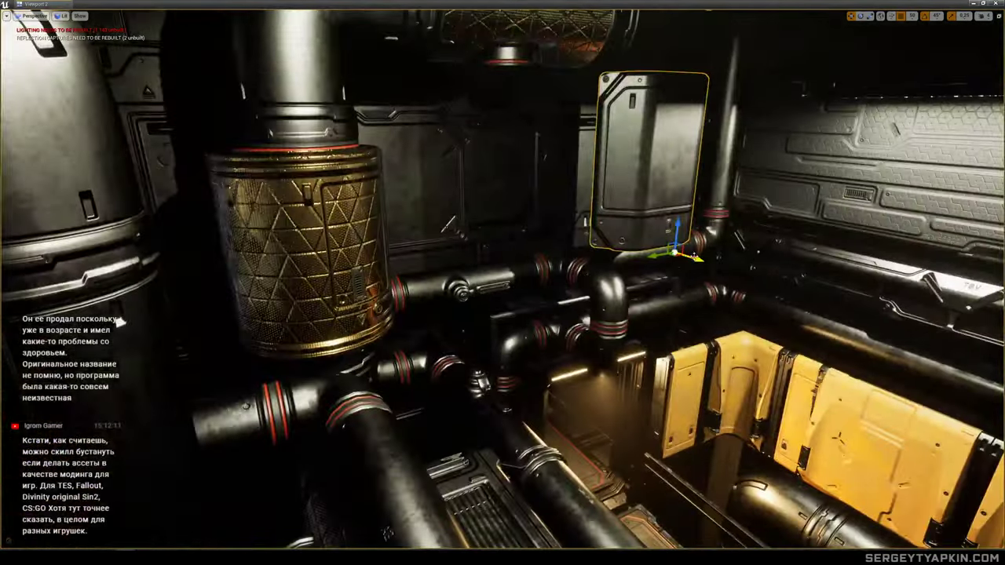
Push the grey curved panel back to the far wall and slide it next to the vertical patterned pipe.
drag(694, 250, 637, 240)
right_drag(637, 241, 628, 222)
key(s)
drag(581, 309, 463, 308)
mouse_move(471, 309)
right_down()
mouse_move(463, 322)
mouse_move(460, 309)
right_up()
key(s)
Duplicate the grey curved panel along the back wall to form a row of three, deleting the surplus copy.
click(534, 188)
key(e)
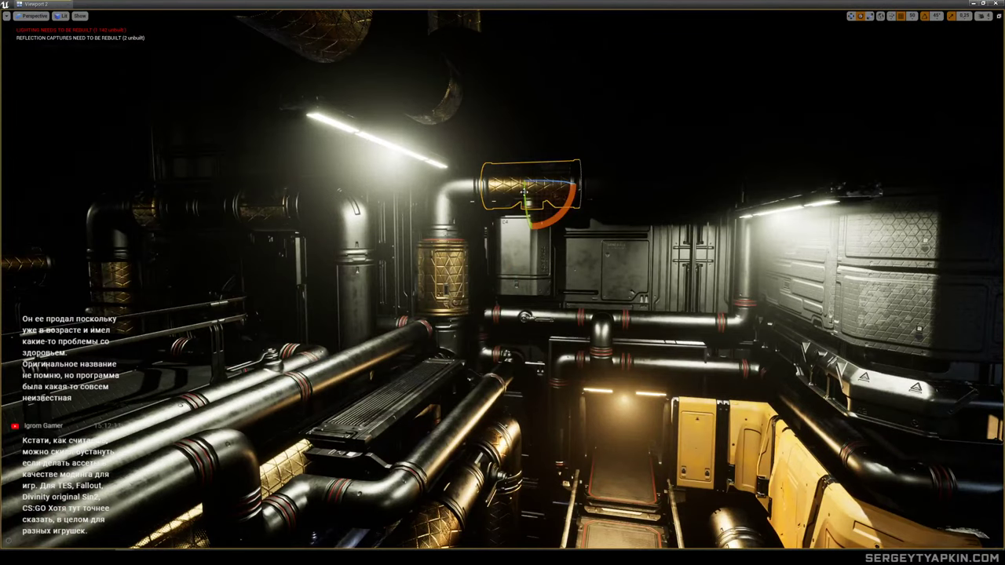
drag(559, 217, 524, 252)
click(524, 253)
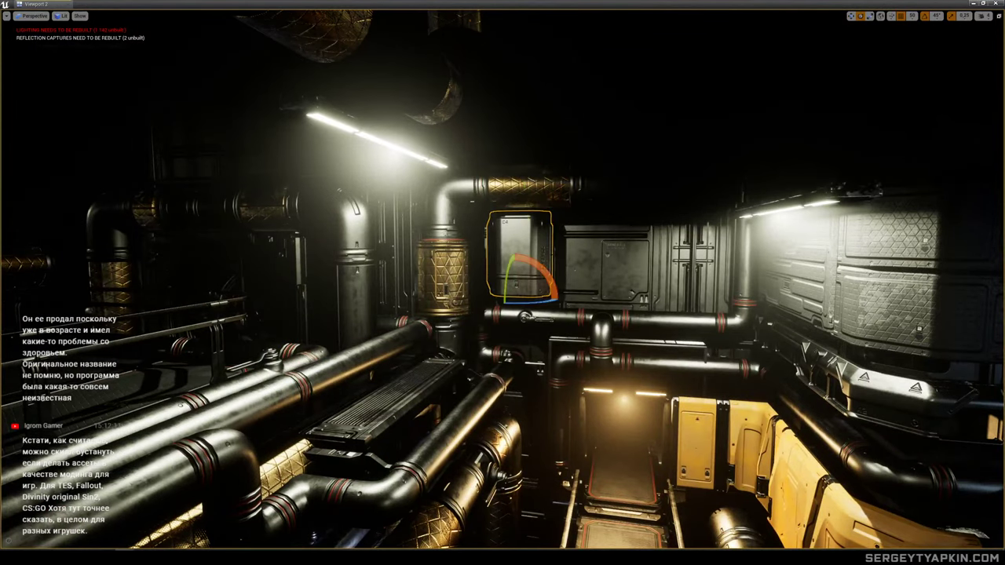
right_drag(542, 249, 555, 247)
key(s)
key(w)
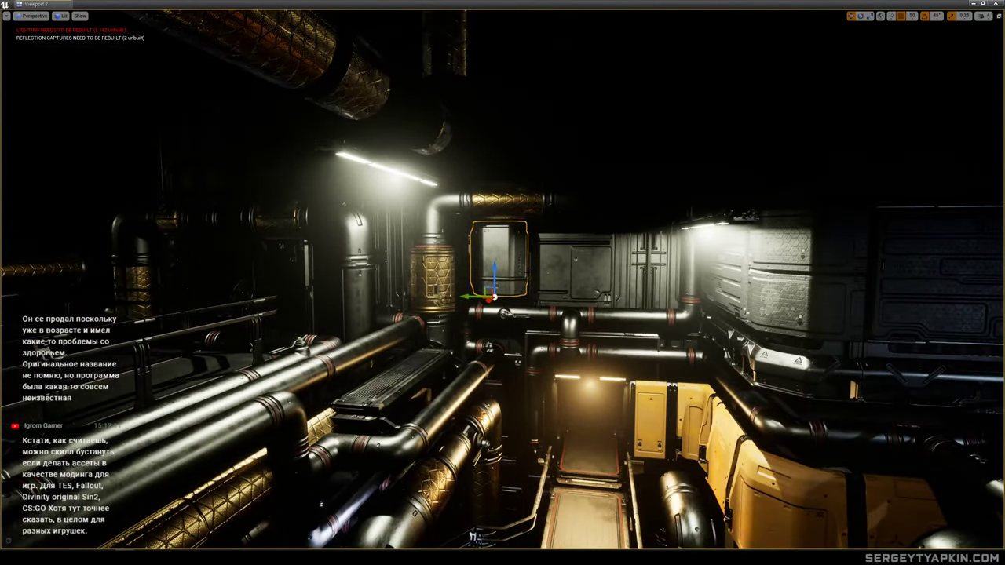
alt+drag(470, 297, 523, 298)
ctrl+click(503, 269)
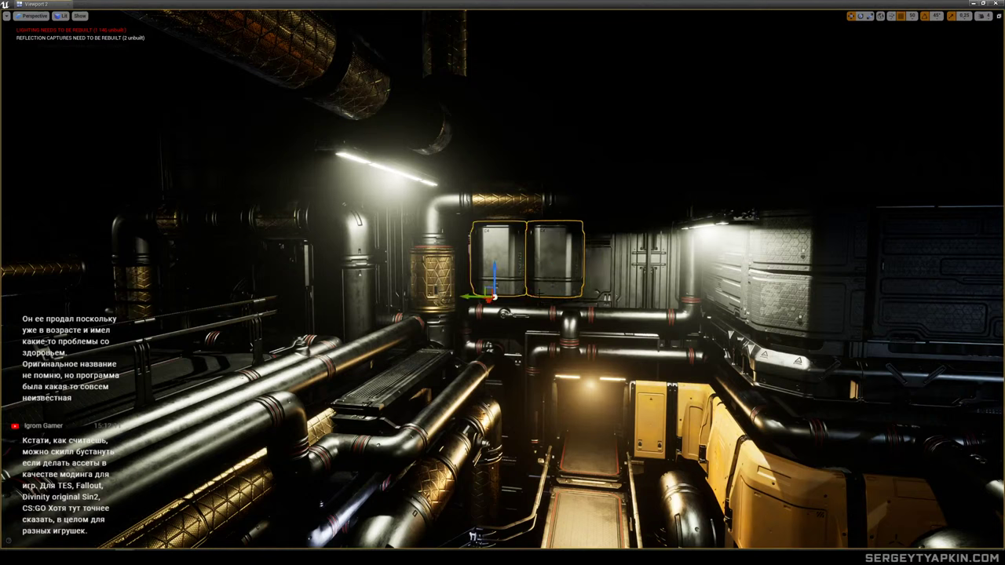
alt+drag(520, 297, 645, 293)
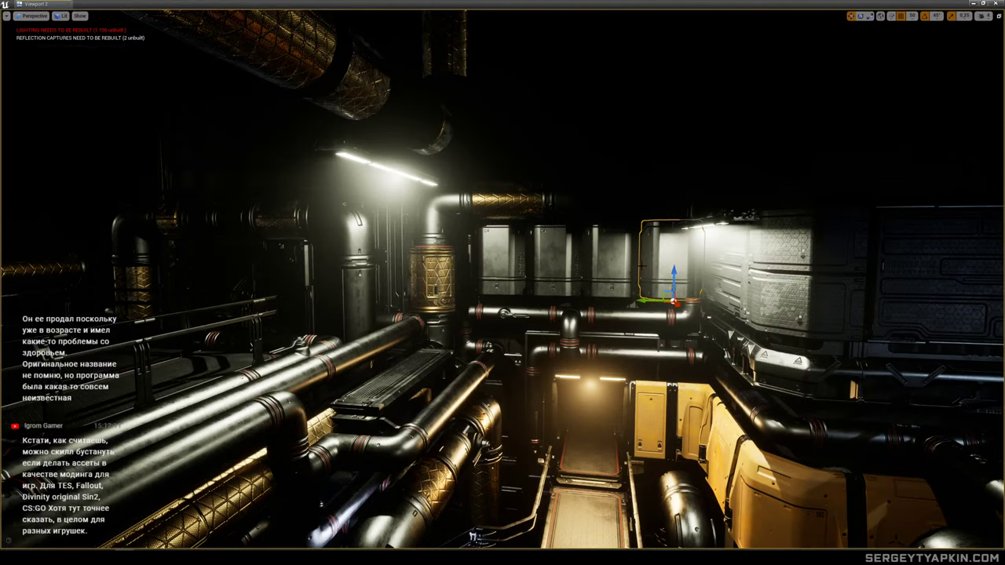
key(Delete)
Select all three grey curved panels, shift the row along the back wall, and delete them.
ctrl+click(560, 269)
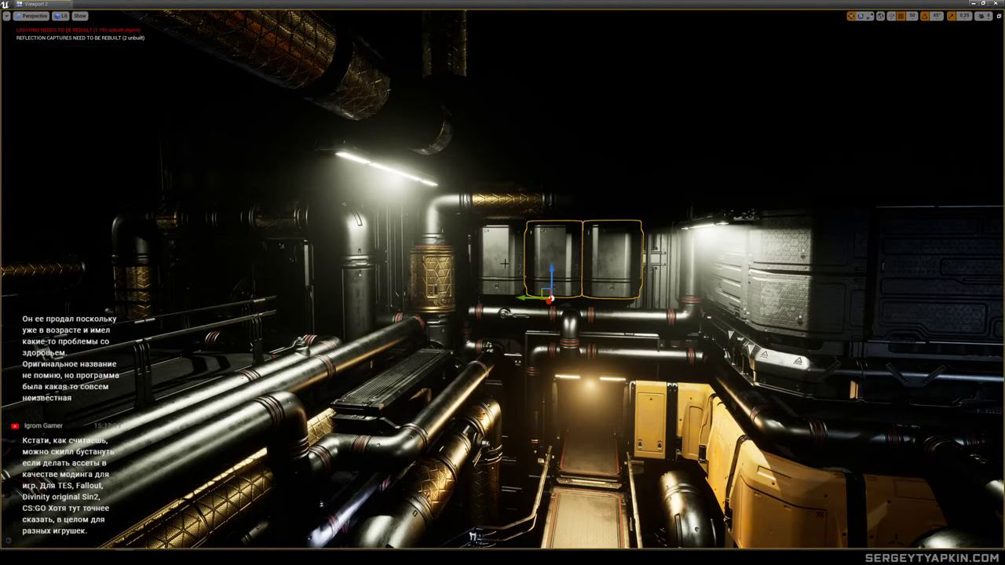
ctrl+click(504, 265)
drag(471, 297, 491, 296)
right_drag(490, 296, 432, 308)
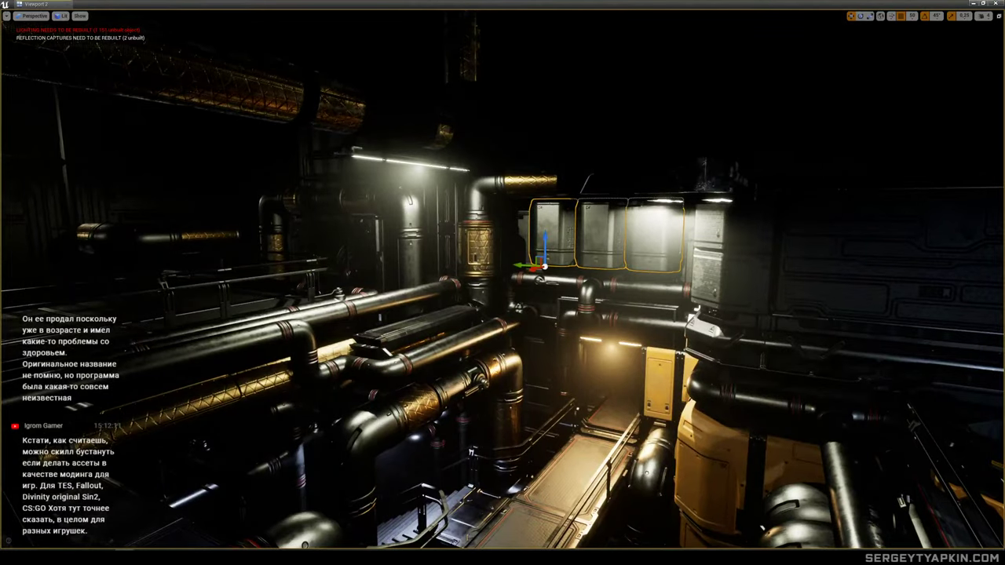
key(f)
key(Delete)
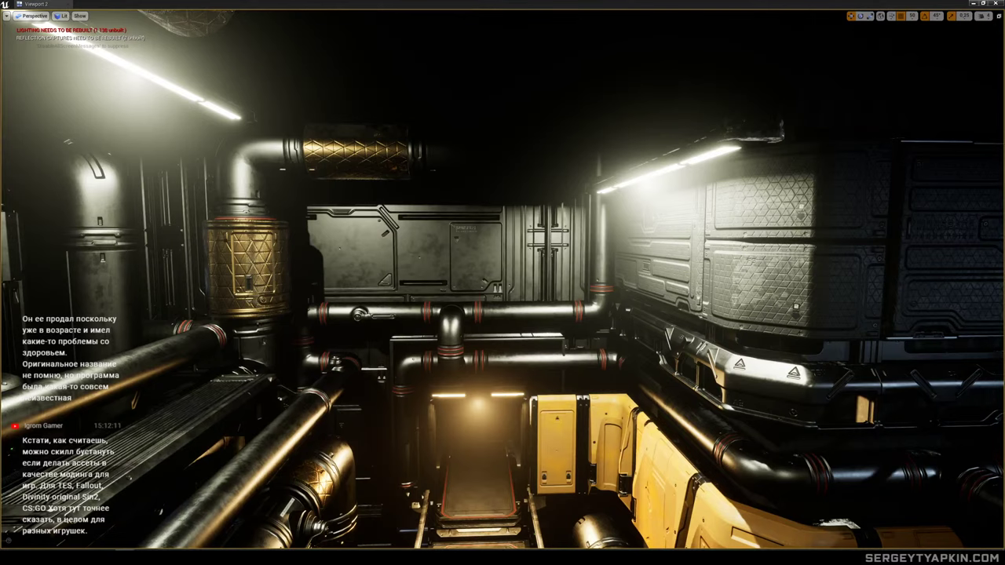
Place a window-frame wall panel above the horizontal pipes and move it in front of the back wall.
drag(463, 549, 478, 258)
right_drag(478, 258, 502, 257)
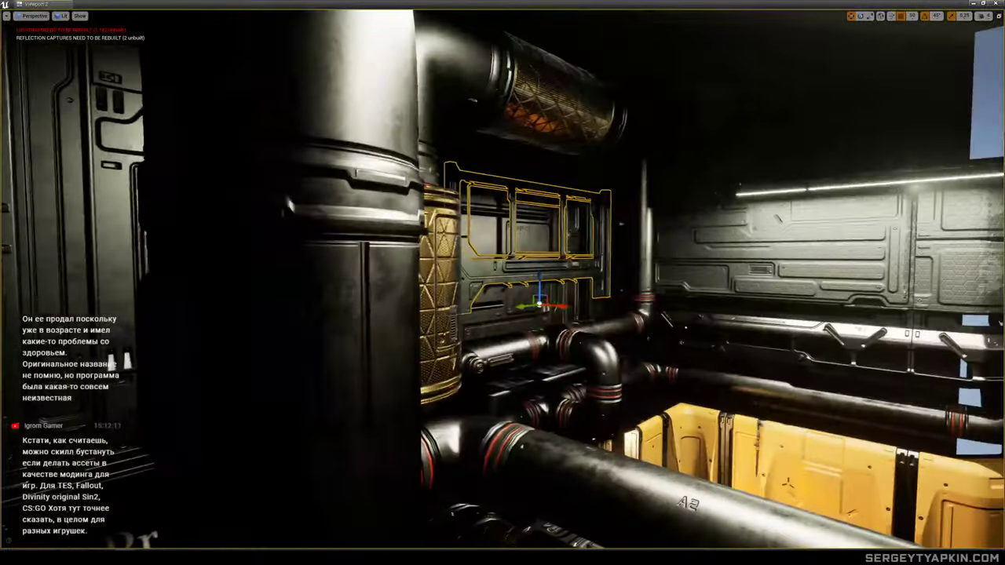
drag(563, 307, 584, 309)
right_drag(585, 308, 513, 308)
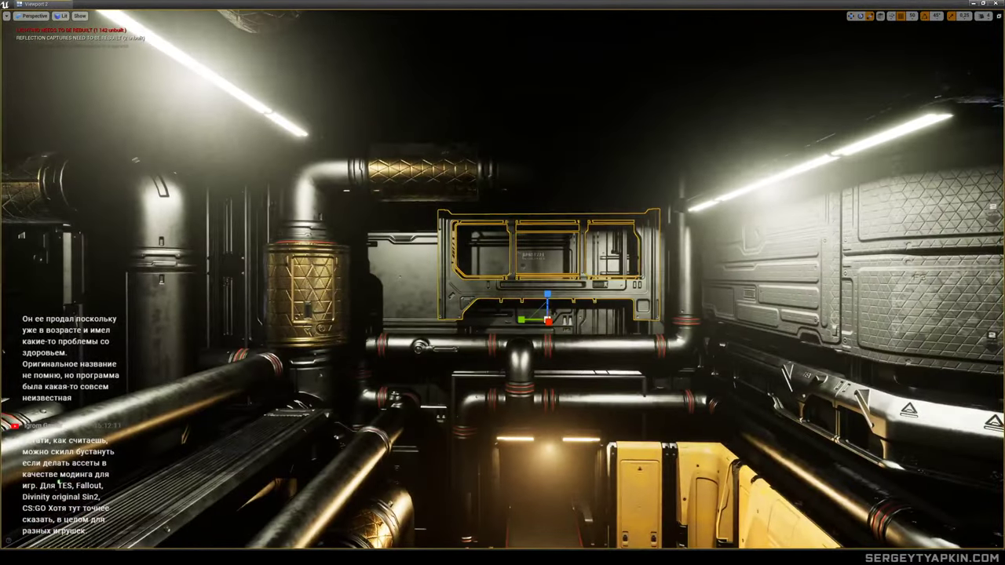
Scale the window-frame panel up and widen it to span the back wall between the vertical pipes.
drag(545, 285, 545, 266)
mouse_move(522, 317)
mouse_down()
mouse_move(486, 317)
mouse_move(521, 322)
mouse_up()
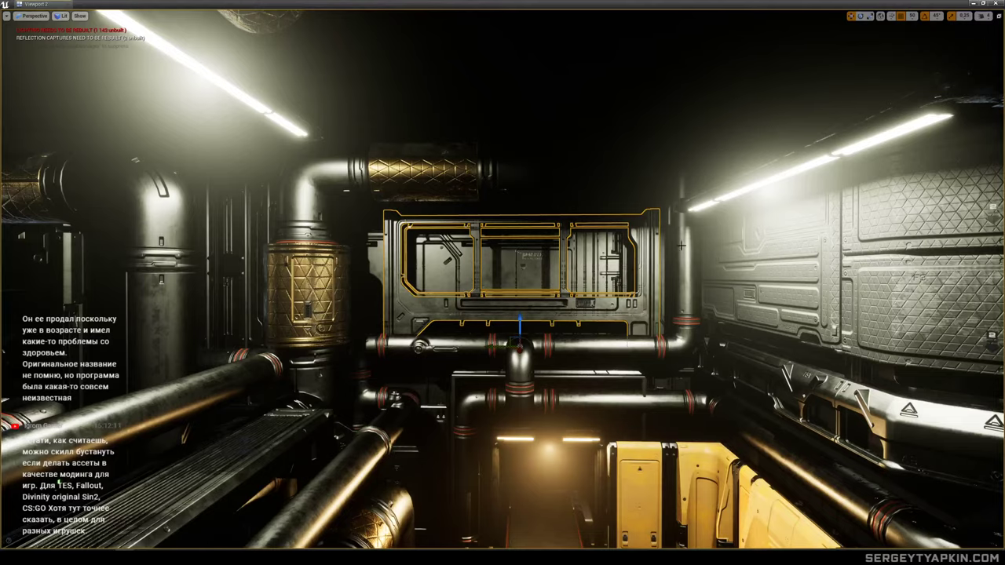
Adjust the window-frame panel's height on the back wall and rotate it 180 degrees so it is upside down.
mouse_move(673, 226)
right_down()
mouse_move(644, 237)
mouse_move(670, 225)
right_up()
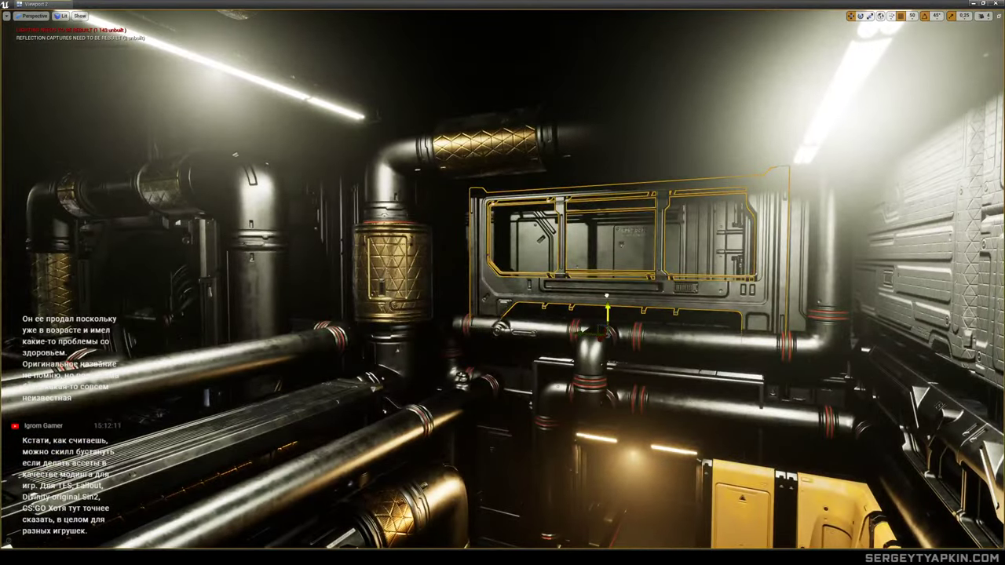
drag(607, 295, 577, 271)
scroll(578, 270, up, 1)
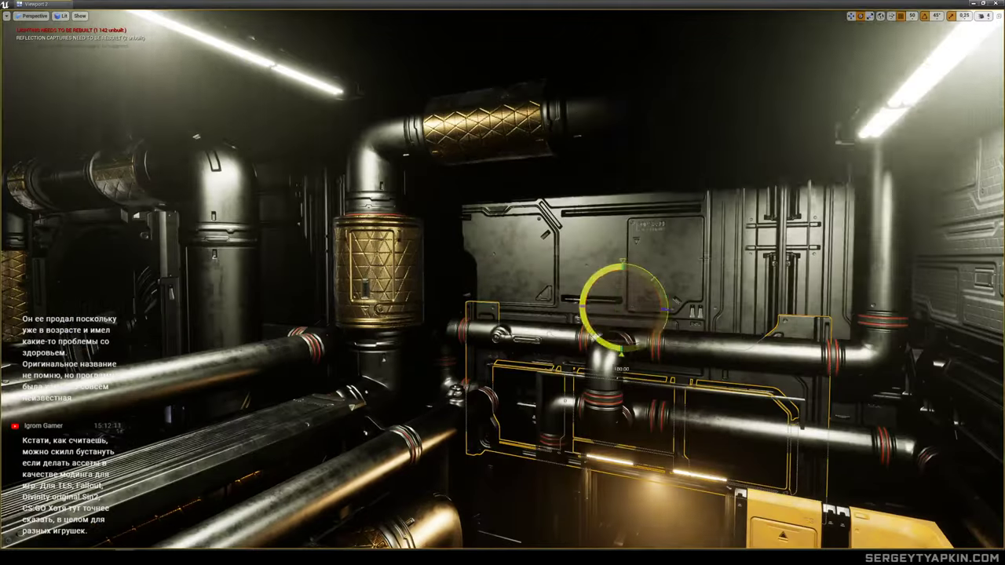
right_drag(604, 275, 632, 286)
key(w)
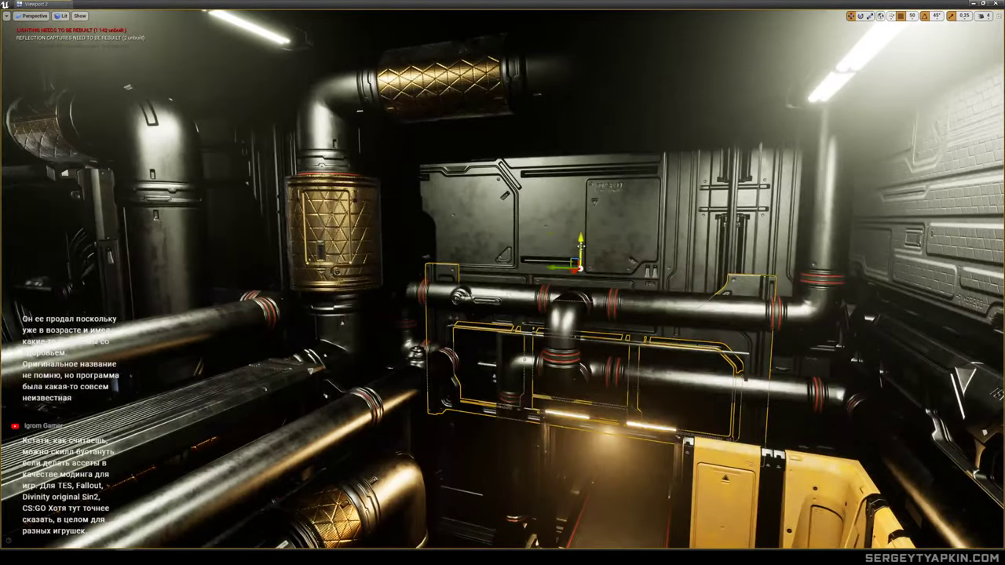
Raise the upside-down window-frame panel so it stands on the back wall above the horizontal pipes.
drag(581, 240, 585, 55)
mouse_move(586, 55)
right_down()
mouse_move(562, 57)
mouse_move(585, 53)
right_up()
click(755, 263)
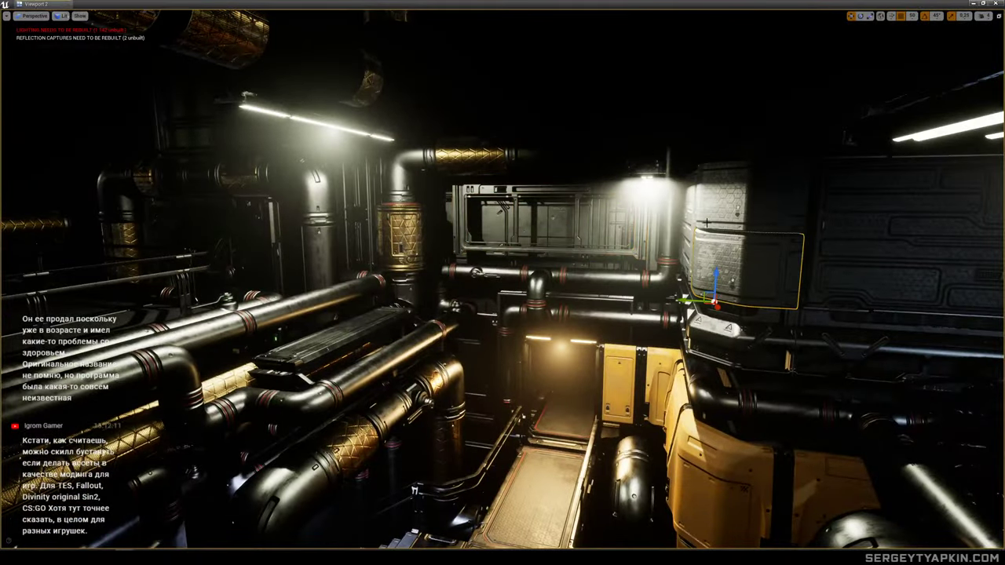
right_drag(755, 263, 674, 169)
mouse_move(609, 112)
right_down()
mouse_move(597, 106)
mouse_move(586, 65)
mouse_move(594, 112)
mouse_move(594, 100)
right_up()
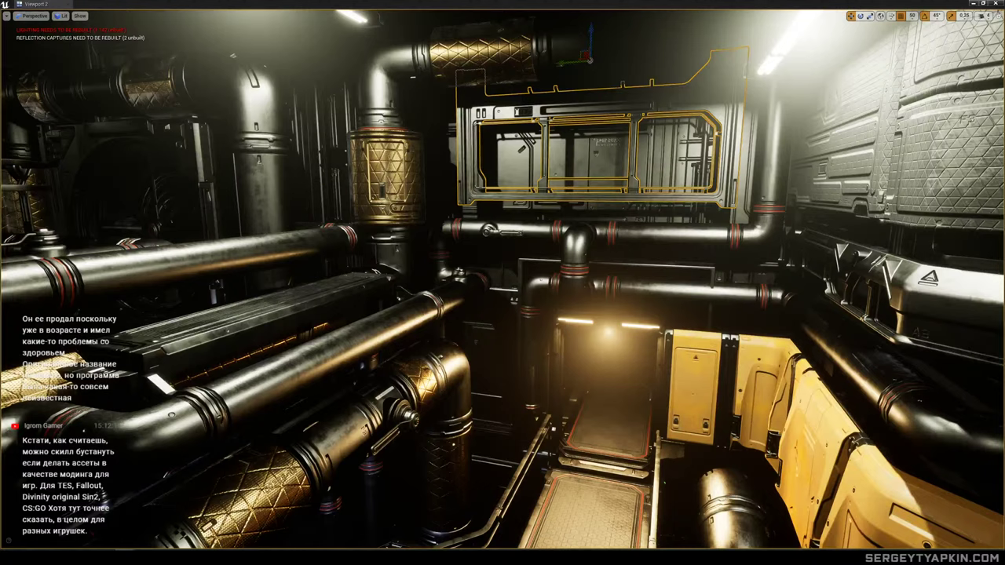
key(ctrl+h)
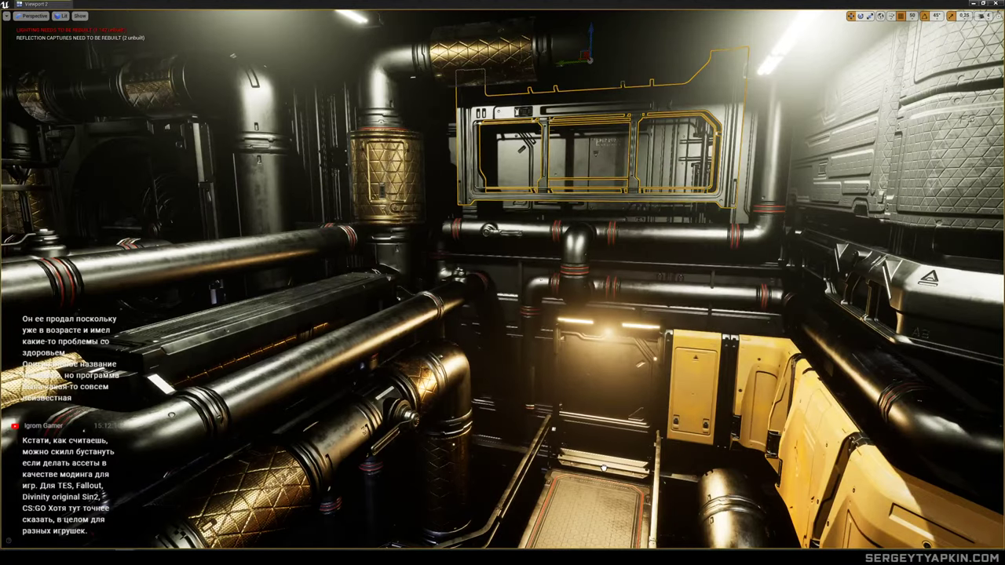
click(611, 459)
key(h)
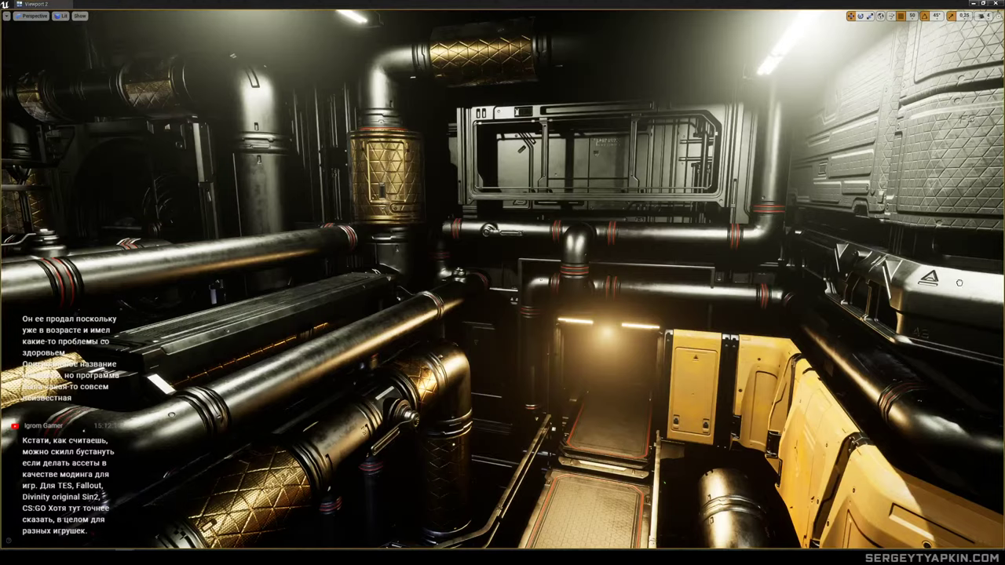
Place a large flat caution panel near the walkway's end and raise it to the window frame on the back wall.
key(g)
key(g)
key(g)
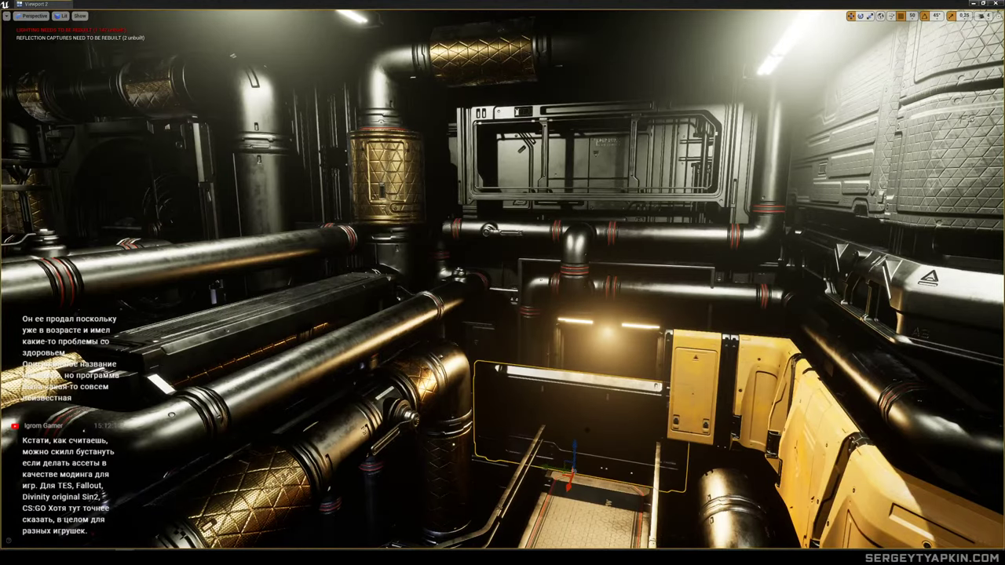
drag(574, 449, 582, 182)
key(Caps_Lock)
right_drag(582, 182, 636, 187)
right_drag(623, 229, 588, 208)
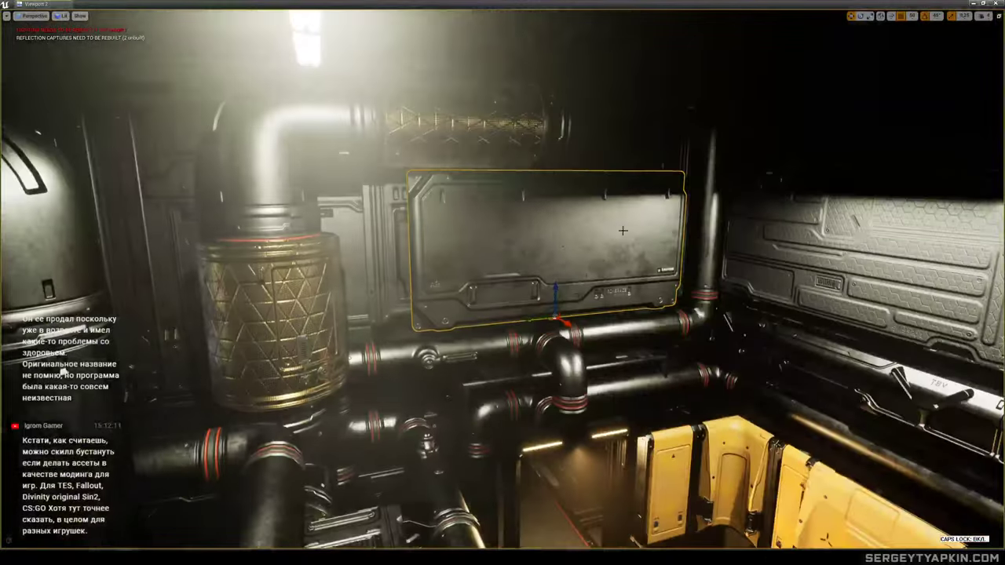
Adjust the flat panel's depth so it sits in front of the window-frame opening.
key(ctrl+y)
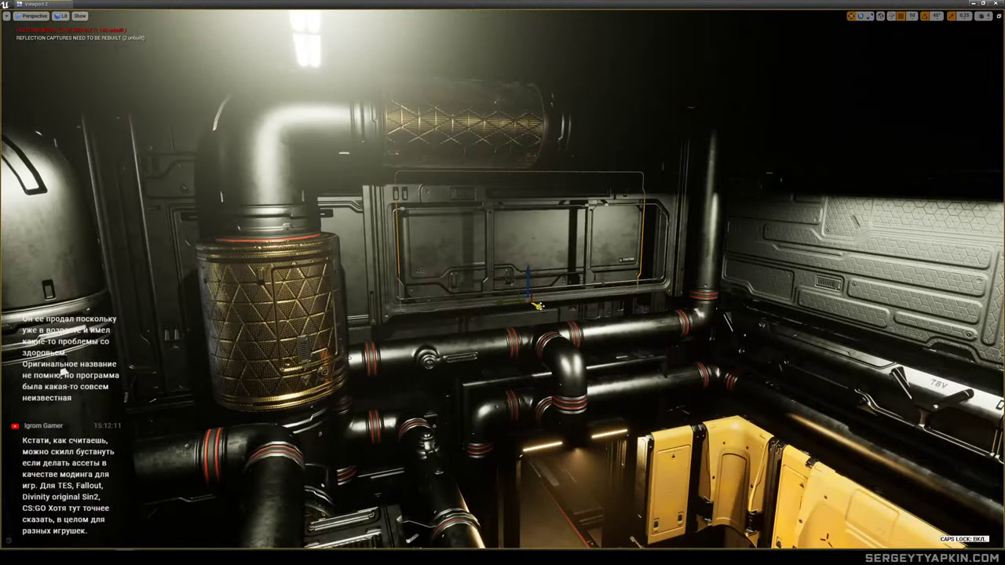
drag(537, 306, 549, 312)
key(s)
right_drag(548, 311, 502, 321)
key(w)
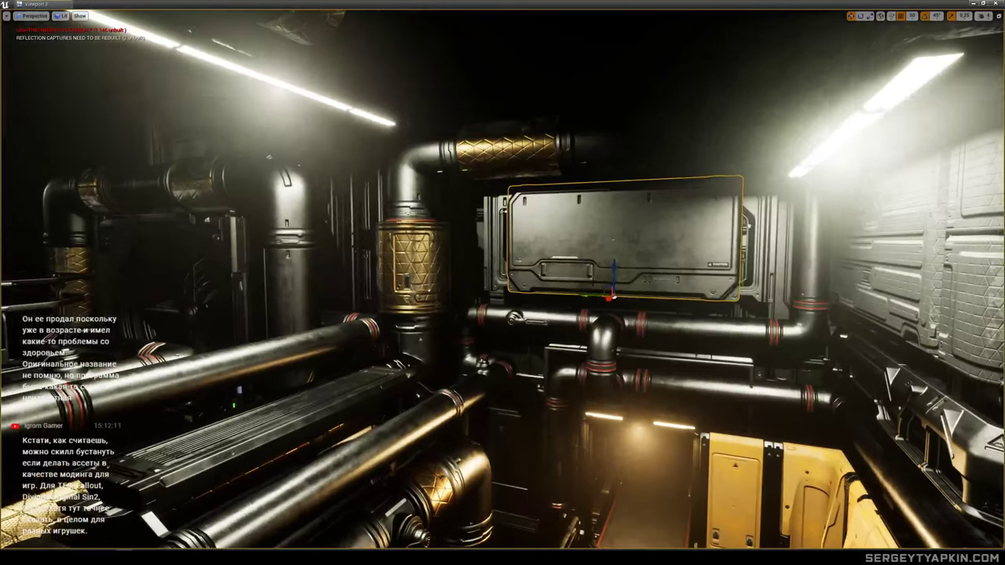
Widen the flat panel so it spans the window frame, undoing the trial change to its height.
key(r)
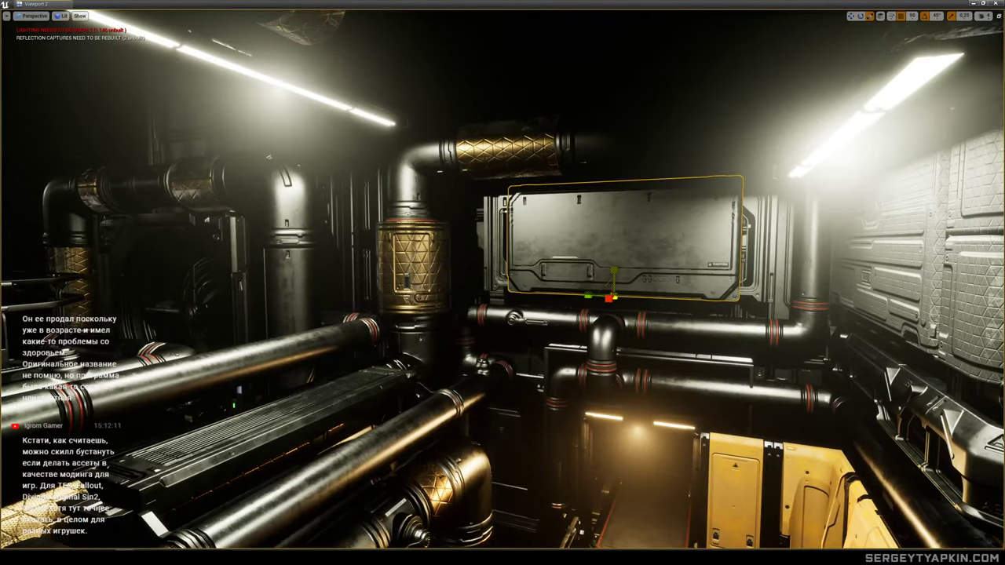
drag(614, 285, 617, 297)
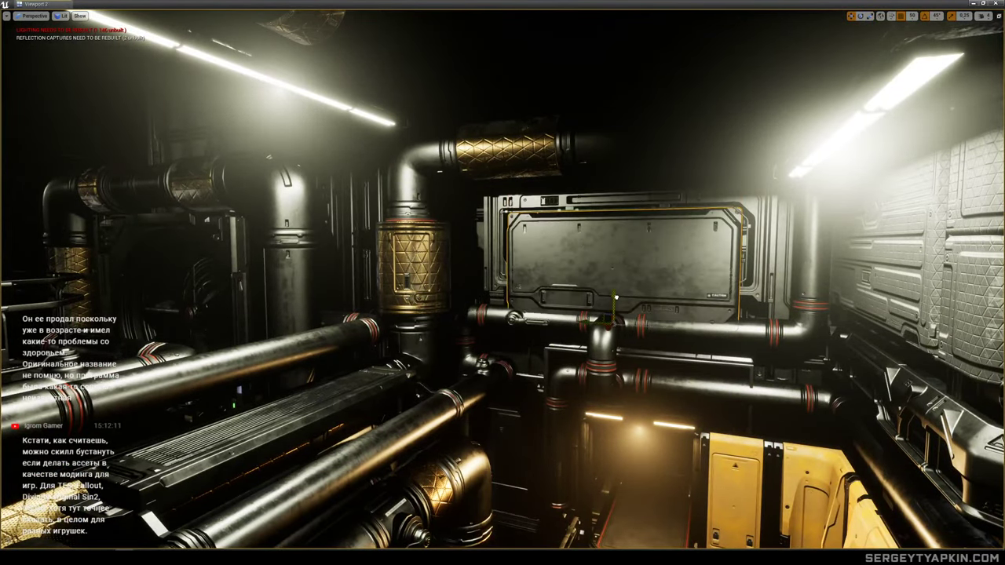
key(ctrl+y)
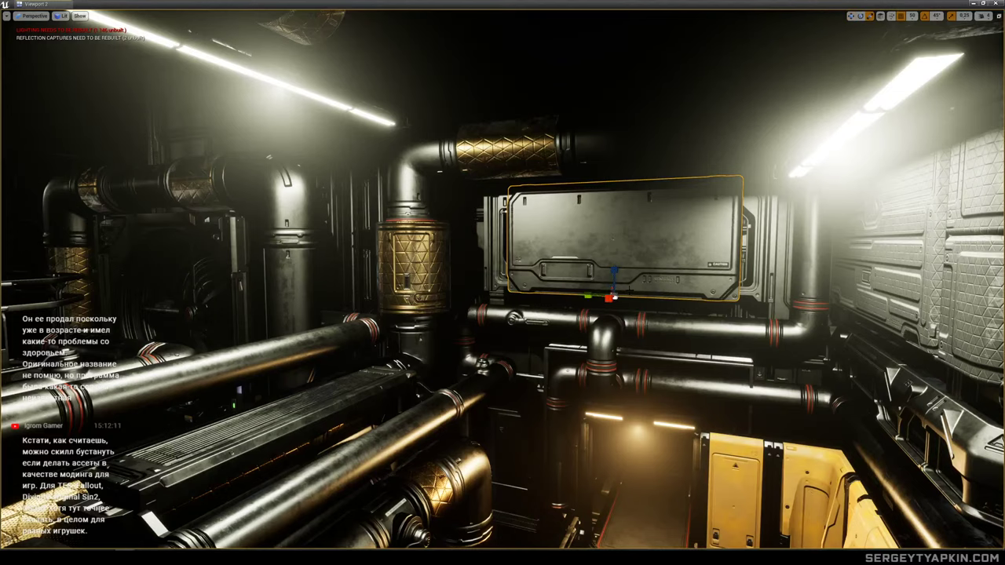
drag(588, 296, 569, 296)
key(s)
right_drag(613, 240, 595, 267)
key(w)
key(w)
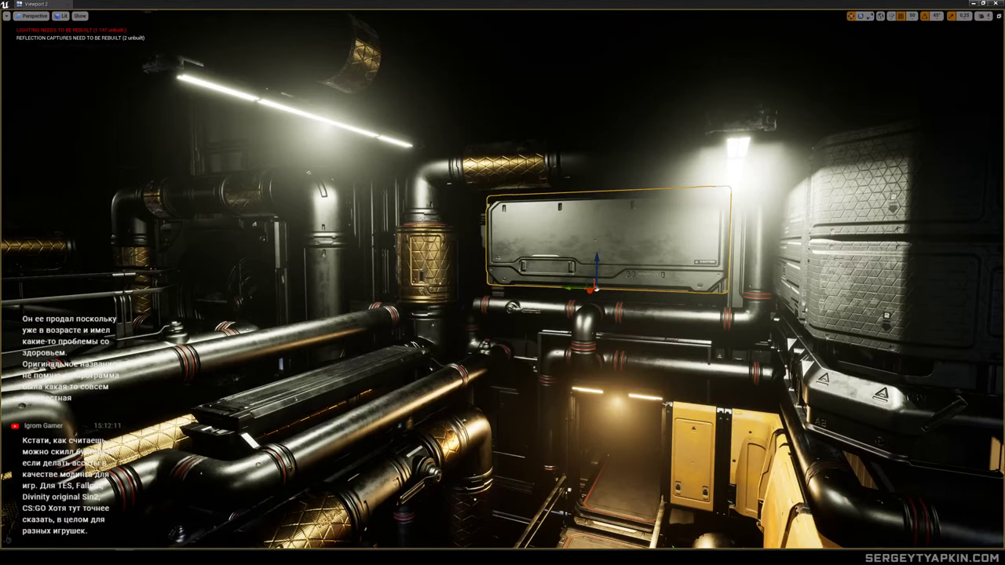
Try blue, clear and greenish glass materials on the flat panel, undoing each one.
drag(1003, 235, 681, 236)
right_drag(705, 236, 660, 236)
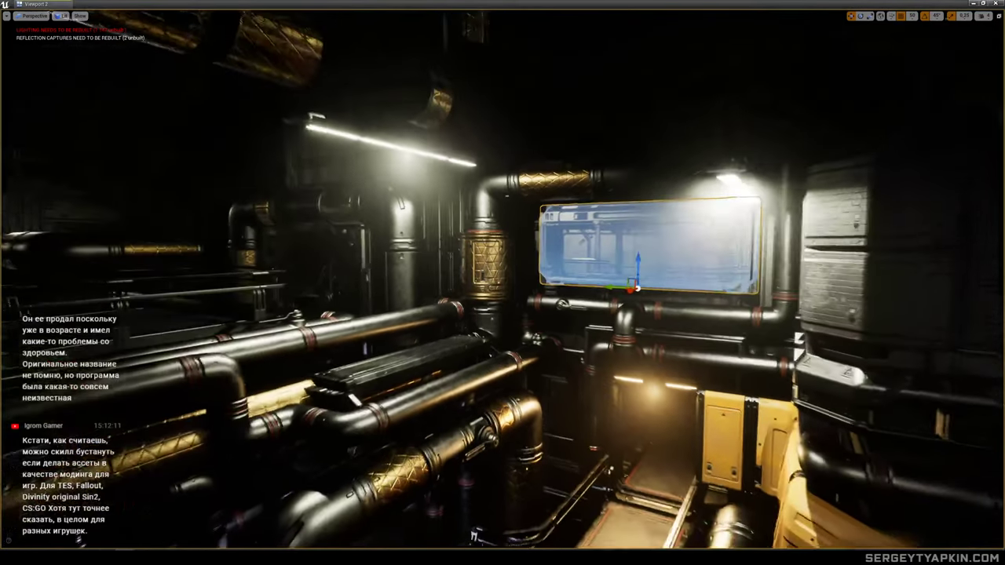
scroll(659, 237, up, 3)
key(ctrl+z)
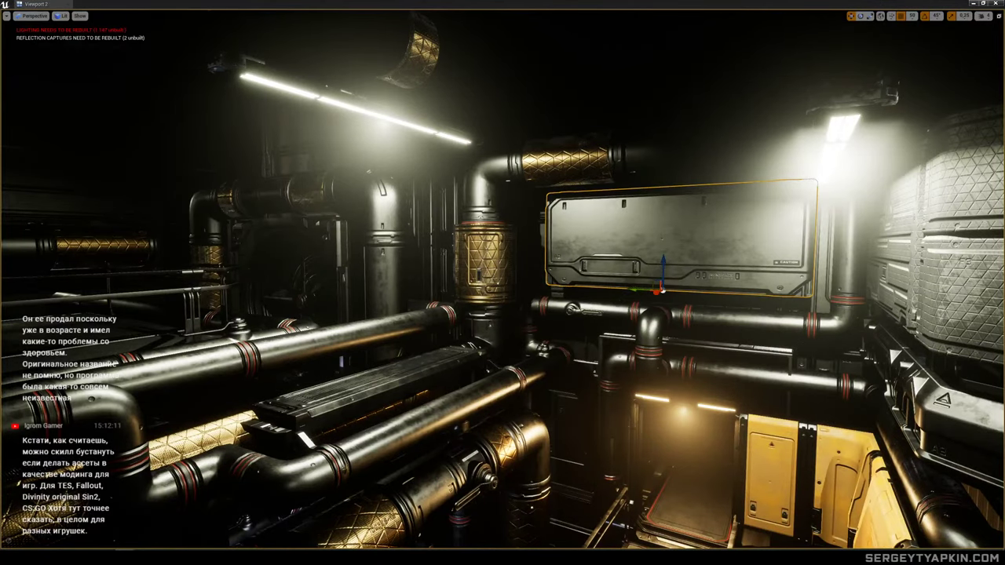
drag(1004, 241, 714, 241)
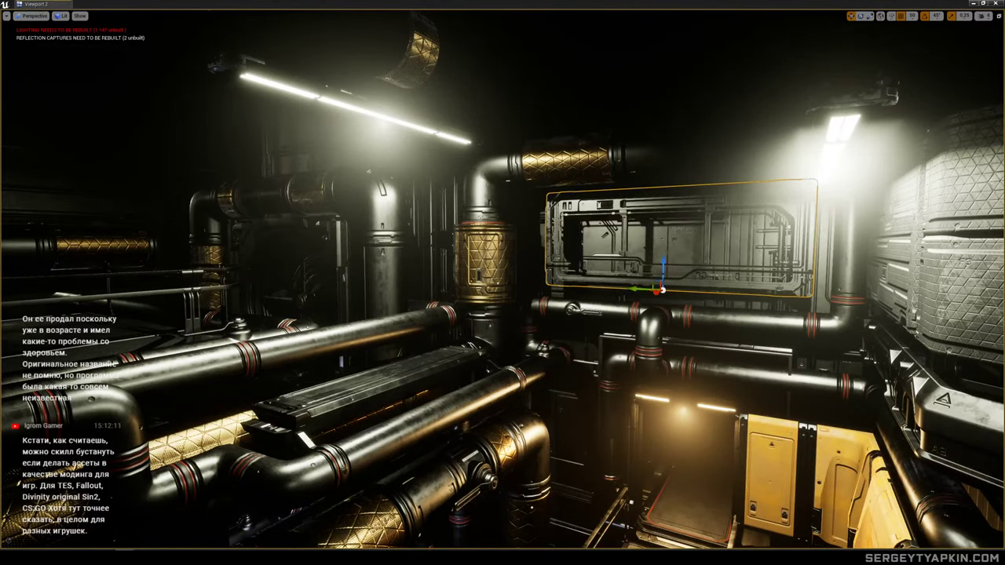
scroll(503, 281, up, 5)
scroll(503, 281, down, 4)
key(ctrl+z)
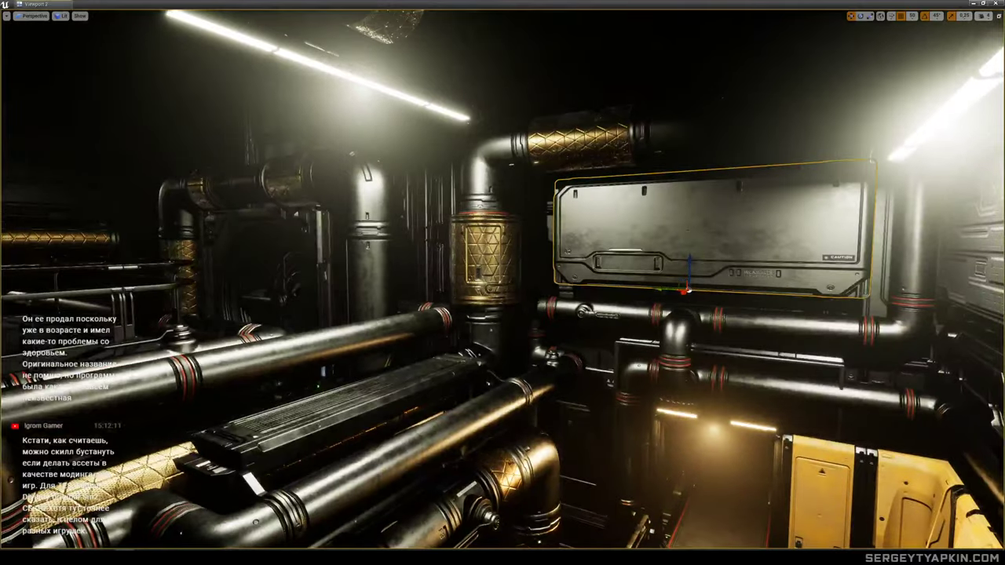
drag(1004, 225, 770, 225)
key(s)
right_drag(769, 225, 762, 226)
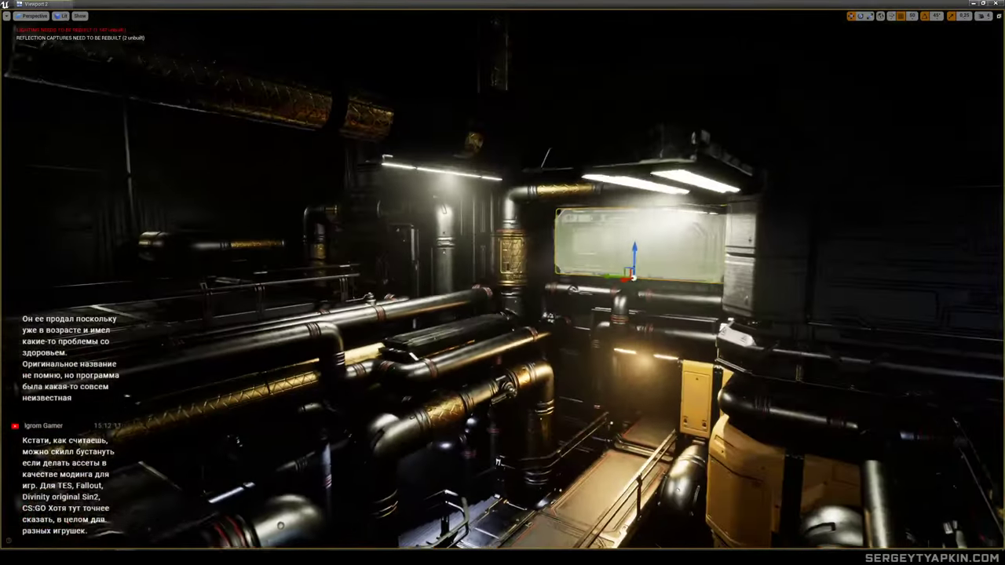
key(ctrl+z)
Examine the flat panel and the back wall from near and far along the walkway.
right_drag(502, 282, 561, 334)
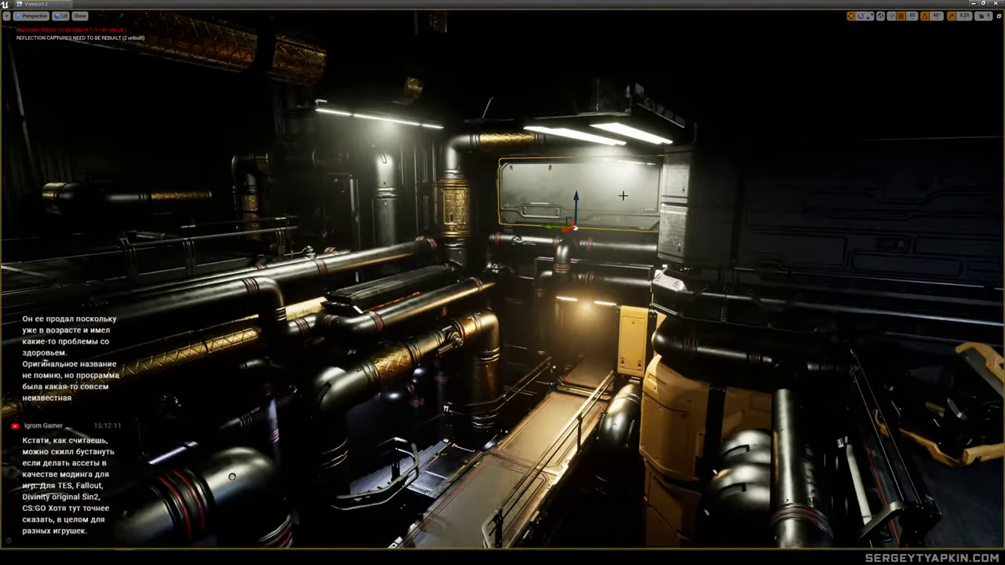
key(s)
mouse_move(502, 283)
right_down()
mouse_move(487, 274)
mouse_move(488, 299)
mouse_move(463, 296)
mouse_move(504, 276)
mouse_move(519, 284)
mouse_move(507, 295)
mouse_move(524, 296)
mouse_move(491, 286)
mouse_move(503, 283)
right_up()
key(e)
key(w)
key(s)
key(w)
key(s)
key(w)
key(s)
key(w)
key(w)
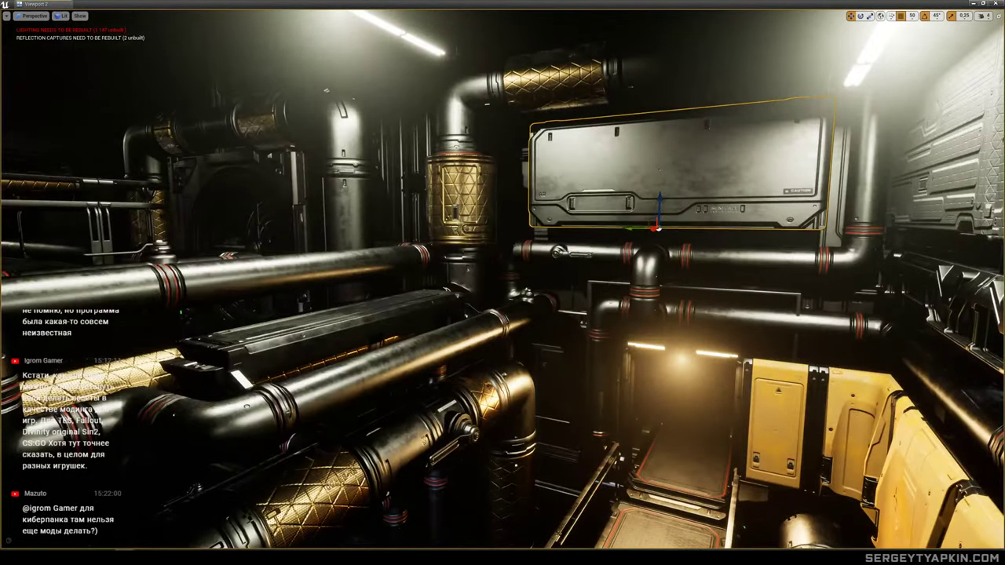
Apply the yellow painted-metal material to the flat panel above the horizontal pipes.
drag(1004, 169, 733, 173)
key(s)
right_drag(734, 173, 720, 221)
key(w)
key(w)
key(w)
Copy the narrow yellow wall panel to the left side of the doorway and align it beside the door frame.
click(675, 340)
right_drag(675, 340, 677, 352)
key(w)
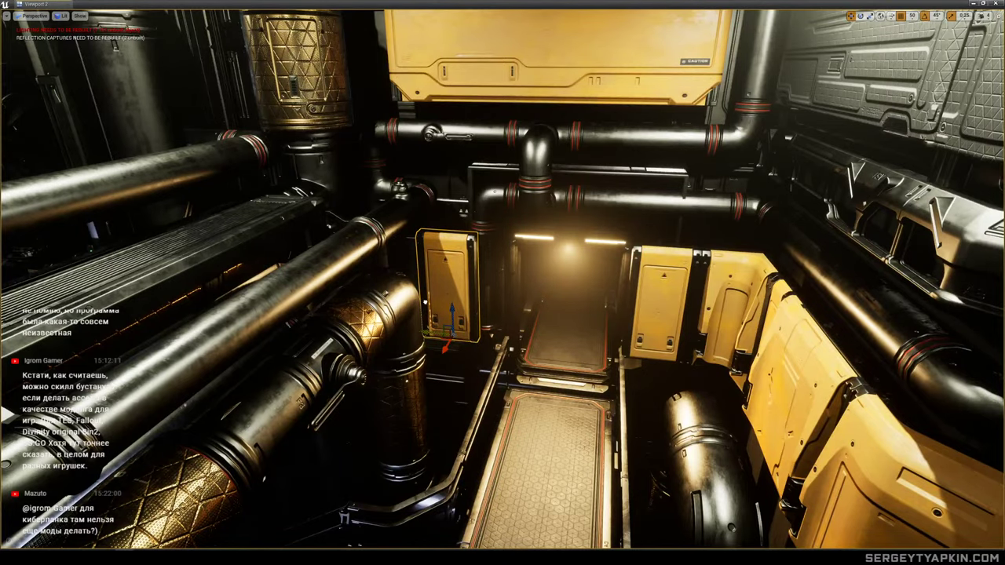
drag(425, 303, 435, 302)
key(s)
mouse_move(582, 198)
right_down()
mouse_move(554, 199)
mouse_move(581, 198)
right_up()
key(w)
Move the copied narrow yellow panel into the doorway, clear of the pipe elbow and vertical pipe behind it.
click(585, 148)
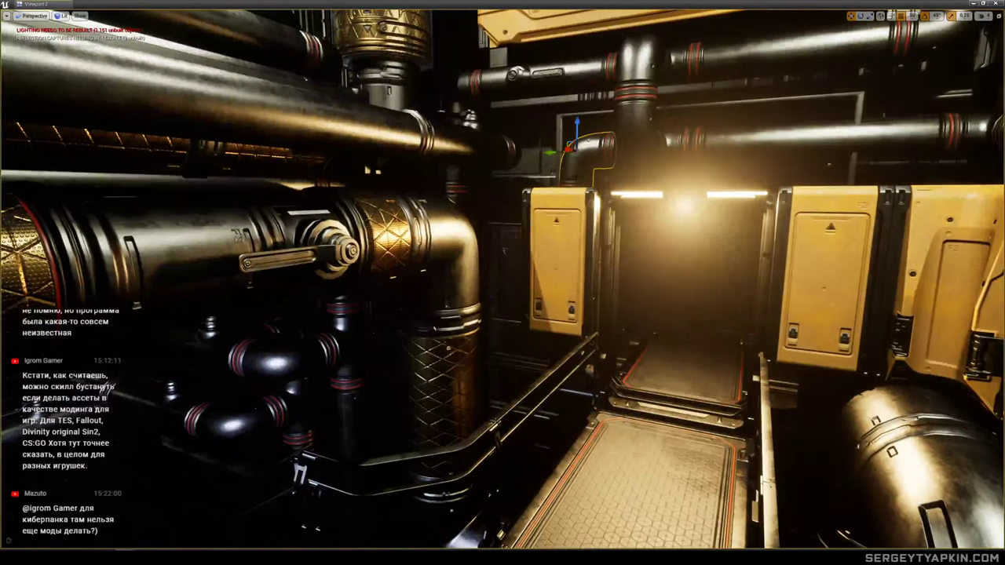
click(557, 226)
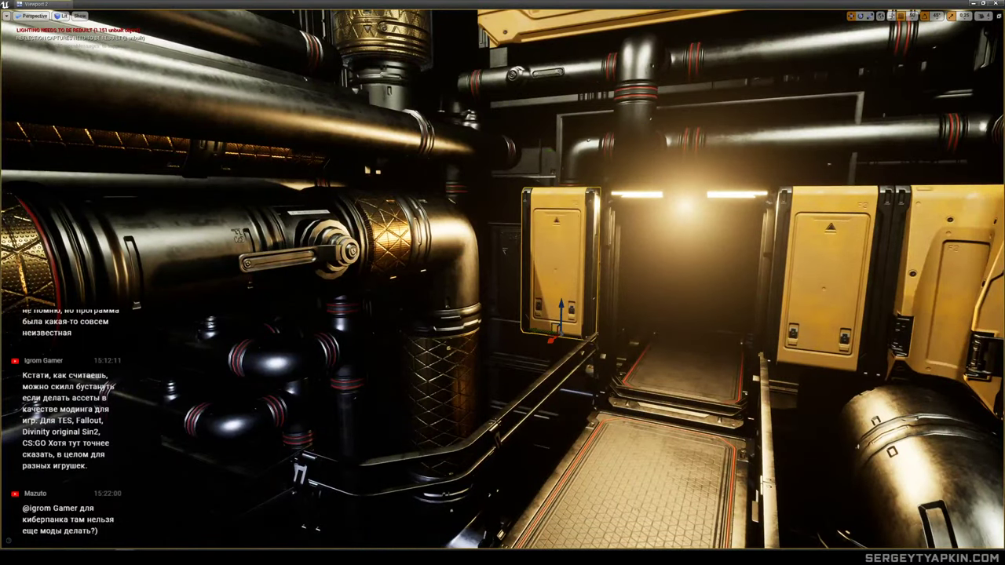
key(f)
drag(480, 413, 575, 432)
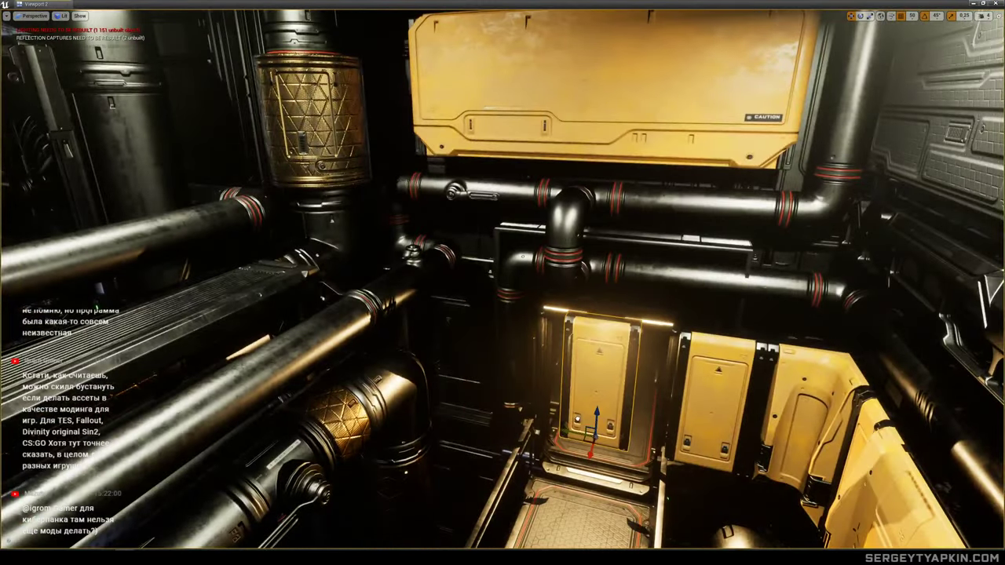
Select the pipe elbow and vertical pipe beside the doorway and shift both left toward the back corner.
click(518, 271)
ctrl+click(515, 360)
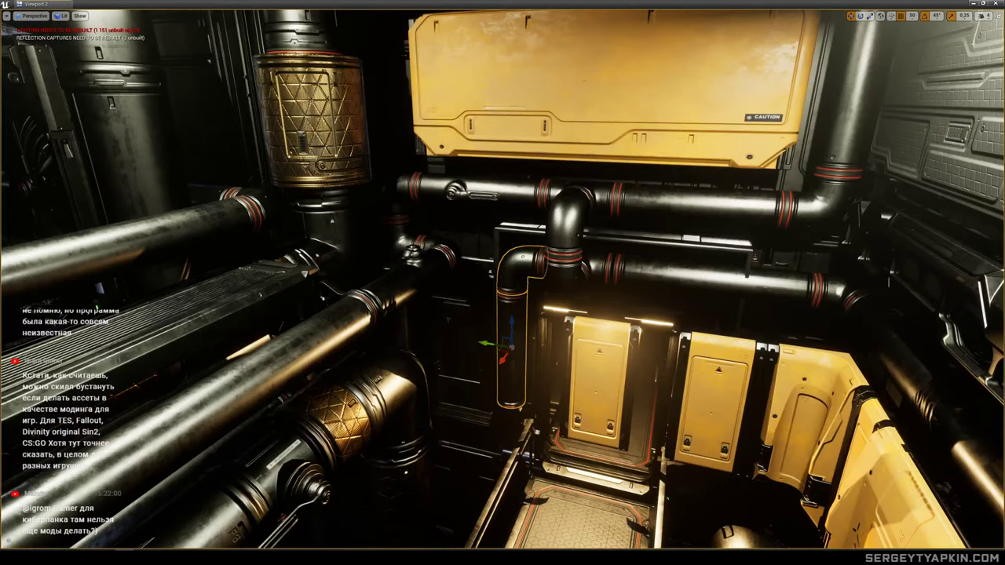
key(ctrl+z)
key(ctrl+z)
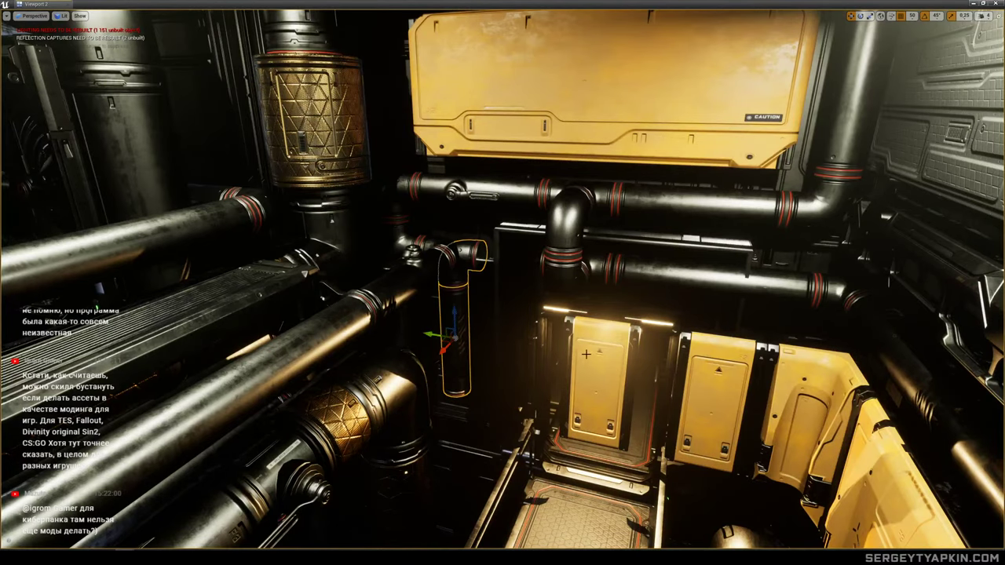
key(ctrl+z)
Move the narrow yellow panel out of the doorway and back beside its left frame.
drag(576, 437, 477, 426)
right_drag(477, 426, 477, 385)
click(516, 218)
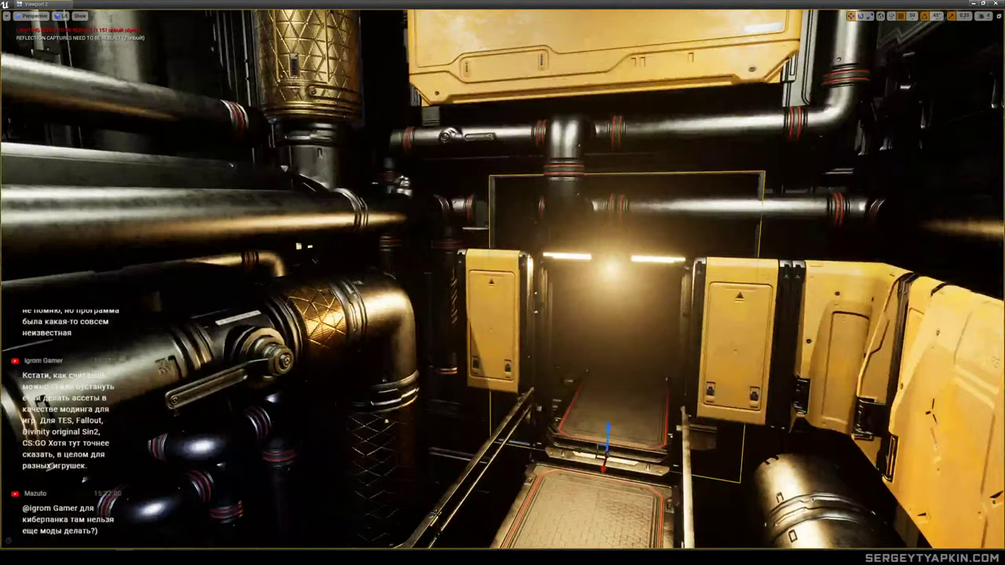
key(w)
right_drag(516, 218, 550, 218)
key(s)
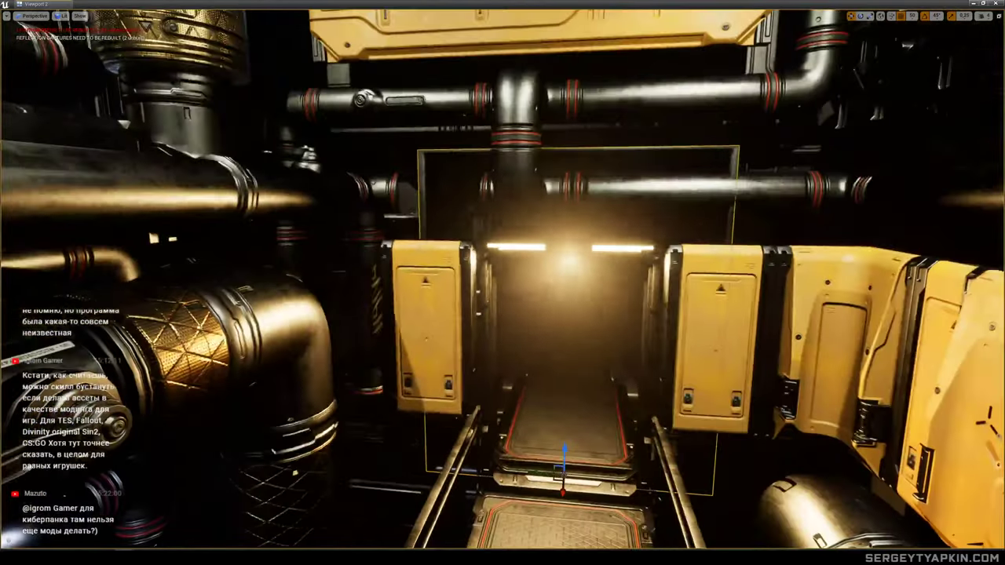
click(345, 420)
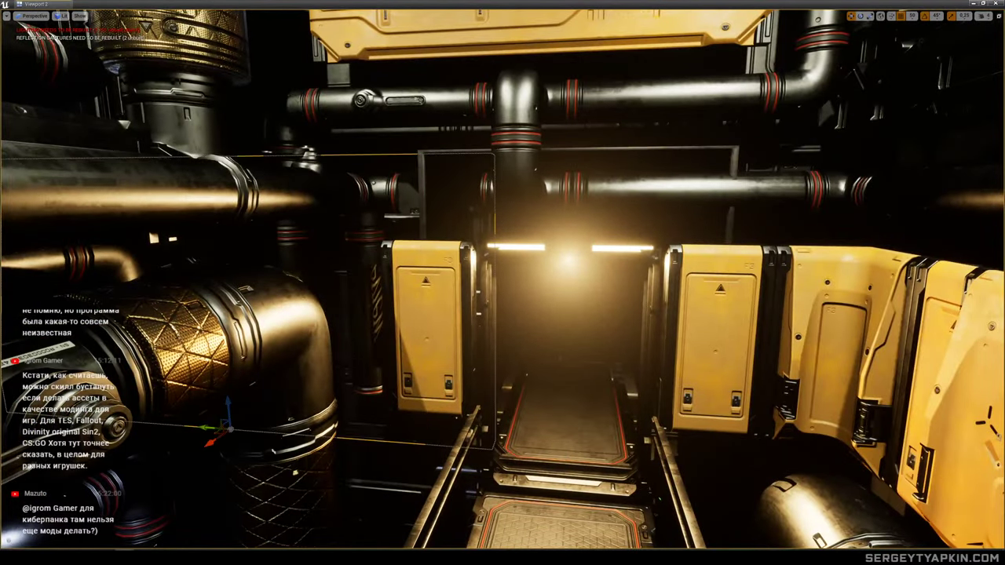
click(422, 334)
Duplicate the lower pipe junction's section leftward to bridge the gap to the shifted pipe elbow.
click(377, 195)
right_drag(376, 195, 386, 210)
key(e)
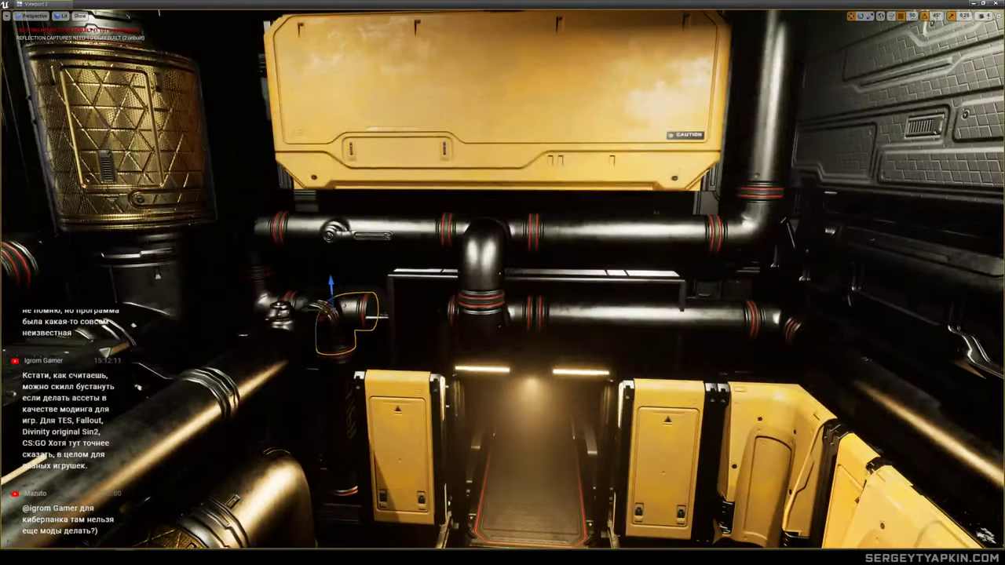
click(487, 323)
click(511, 315)
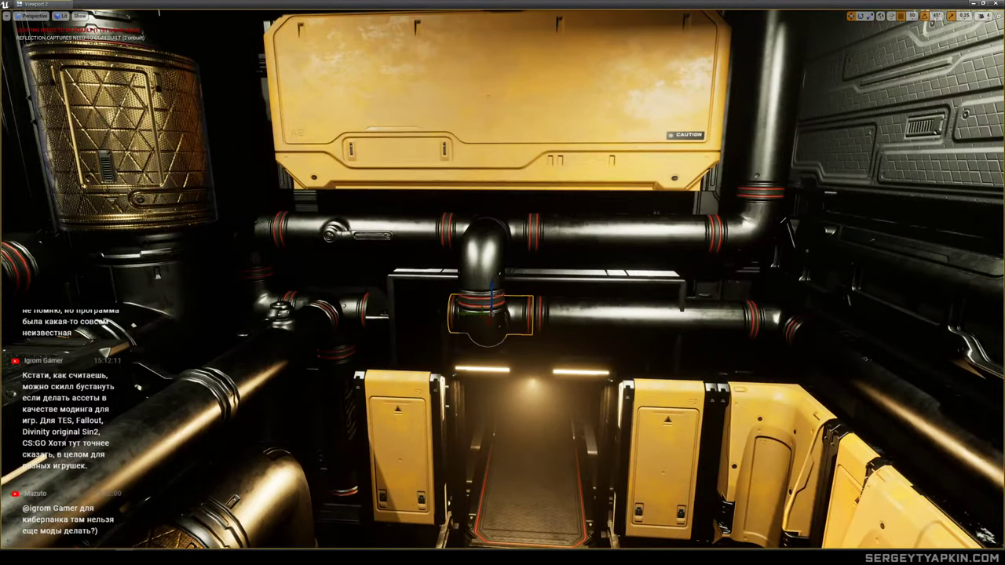
alt+drag(469, 314, 404, 311)
key(e)
key(s)
mouse_move(403, 311)
right_down()
mouse_move(357, 353)
mouse_move(388, 316)
right_up()
key(w)
Duplicate the vertical pipe behind the narrow yellow panel downward to extend it below the walkway railing.
click(480, 153)
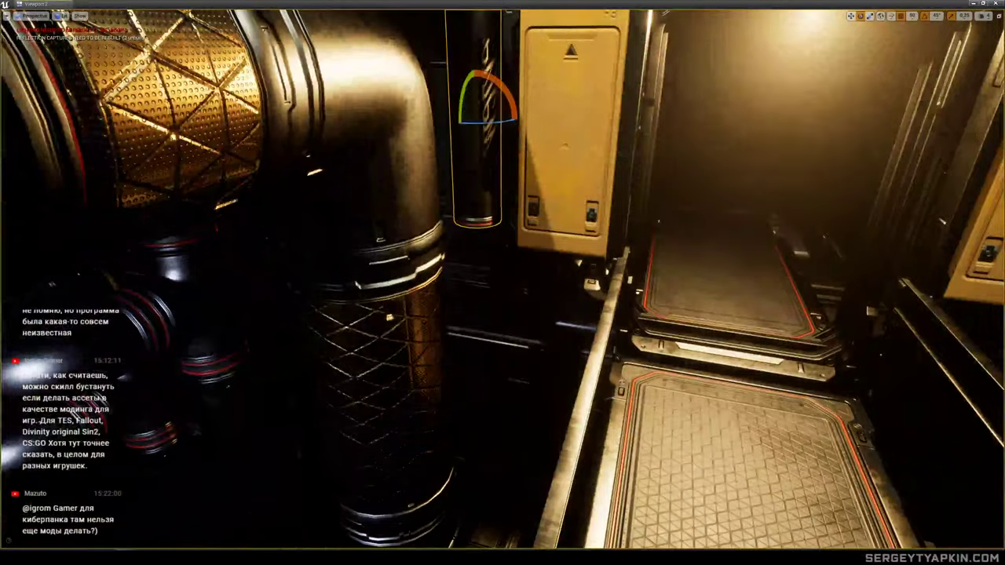
key(s)
mouse_move(480, 153)
right_down()
mouse_move(491, 129)
mouse_move(481, 140)
mouse_move(495, 141)
mouse_move(471, 135)
mouse_move(488, 141)
right_up()
key(w)
right_drag(311, 267, 474, 217)
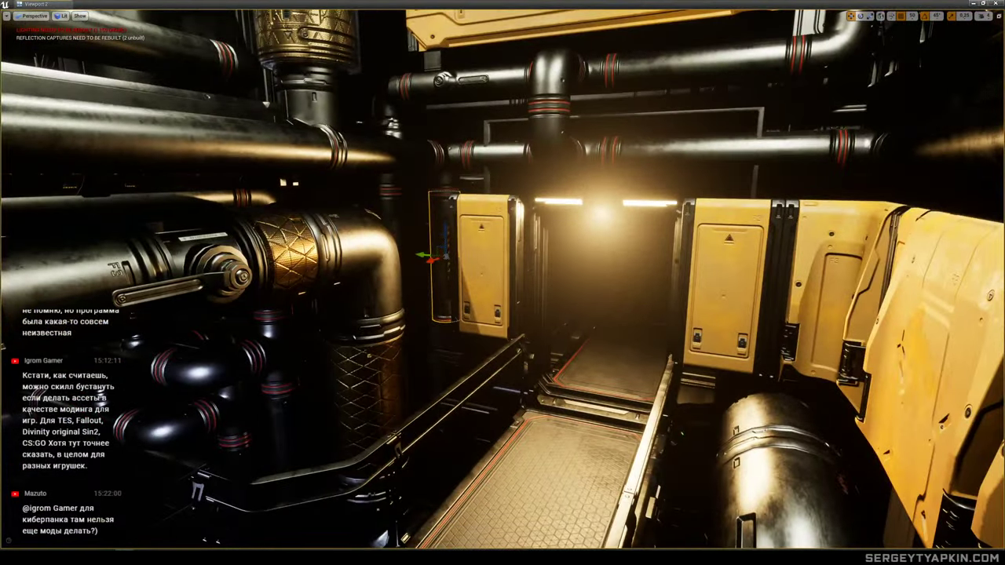
drag(446, 236, 443, 318)
key(s)
right_drag(443, 318, 419, 316)
key(w)
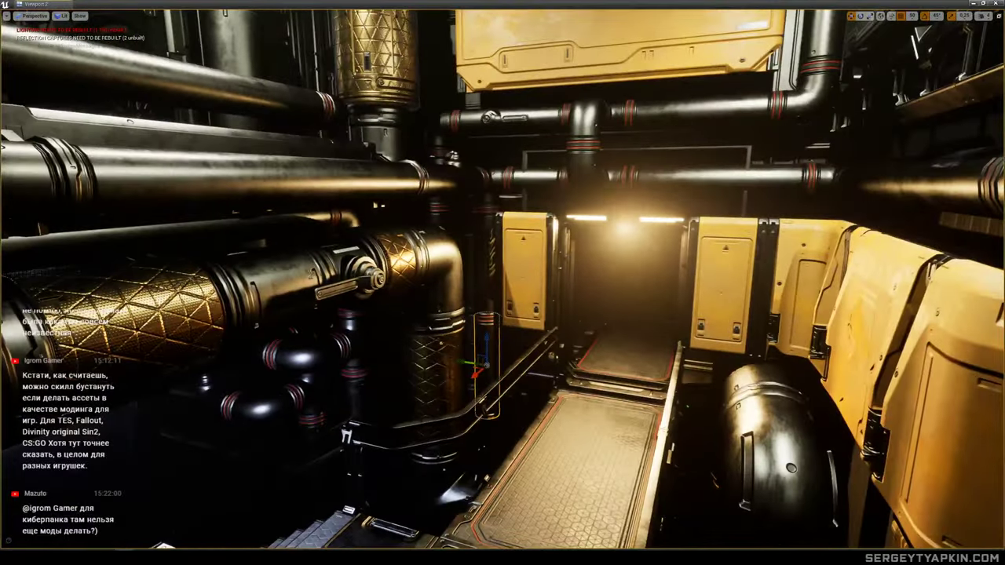
Duplicate the pipe elbow, connector and junction above the doorway's left side down to the walkway railing and rotate the copy.
click(496, 175)
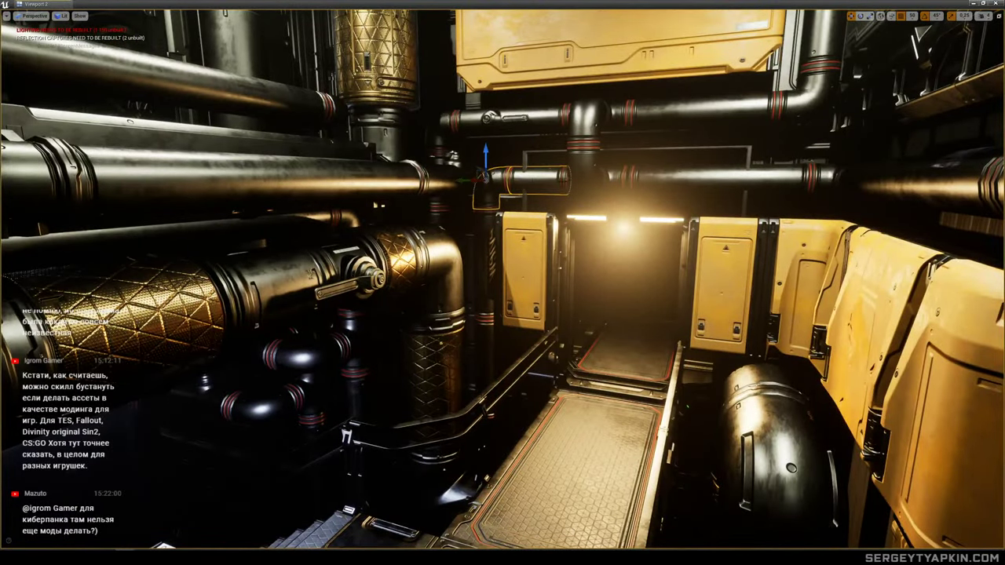
ctrl+click(579, 182)
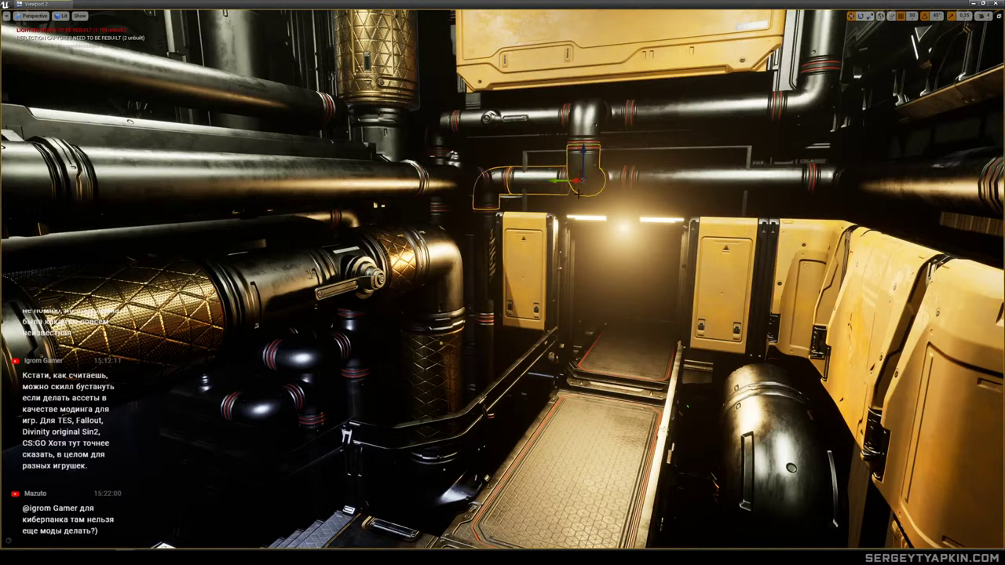
ctrl+click(612, 178)
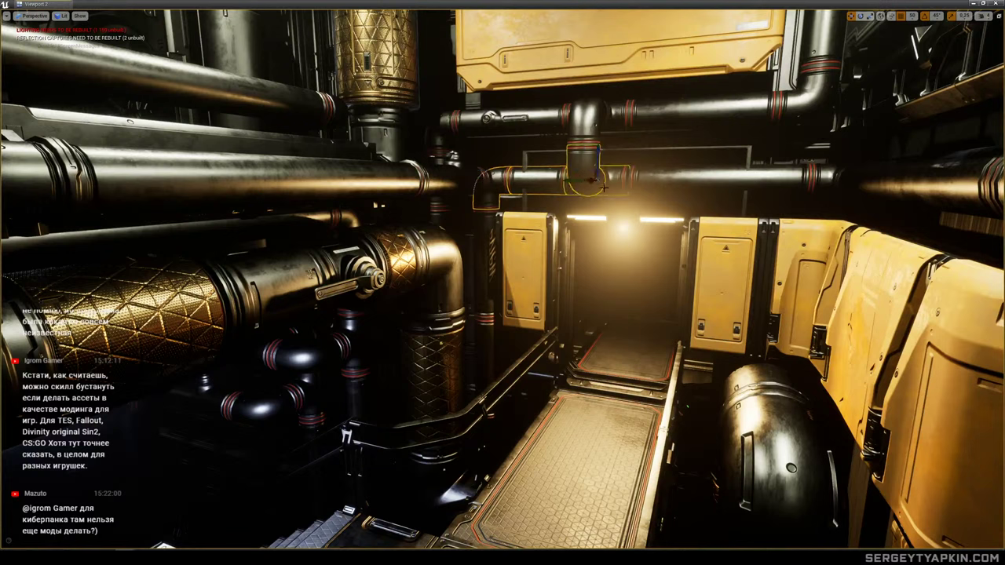
ctrl+click(545, 179)
drag(539, 153, 536, 397)
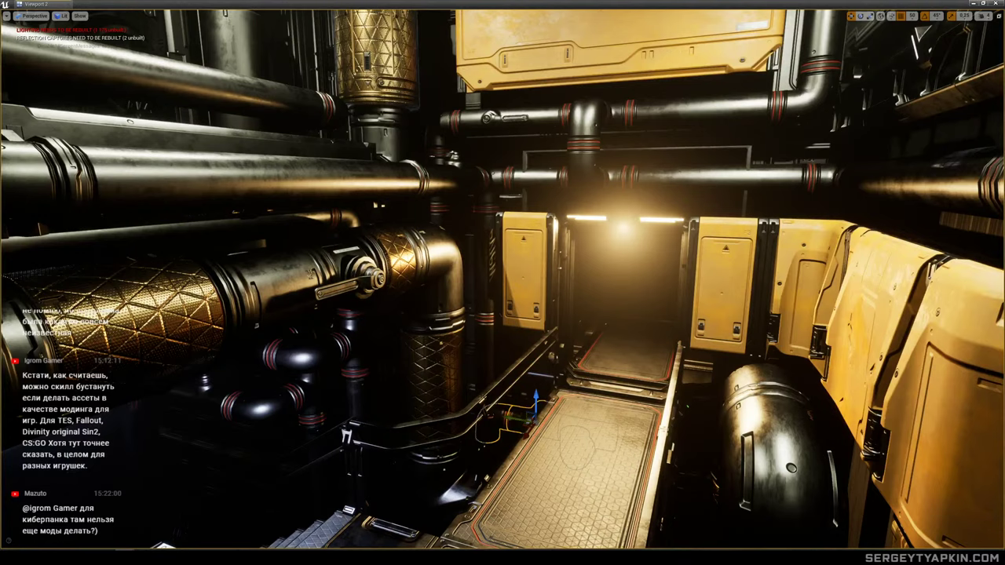
key(e)
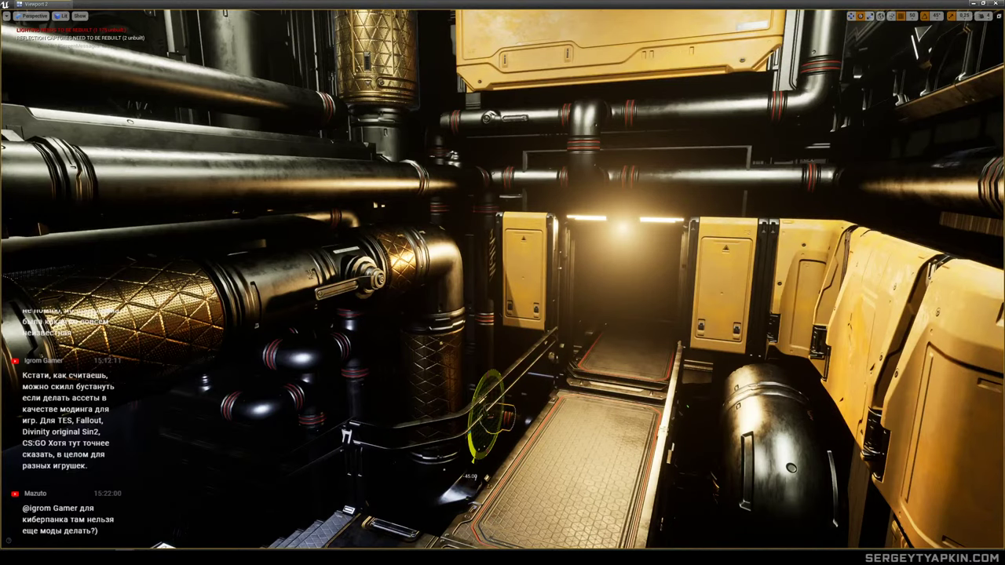
Look over the pipe arrangement from the upper staircase and save the level.
key(s)
right_drag(503, 314, 523, 346)
key(Escape)
key(s)
key(w)
key(s)
right_drag(629, 254, 609, 254)
key(s)
key(ctrl+s)
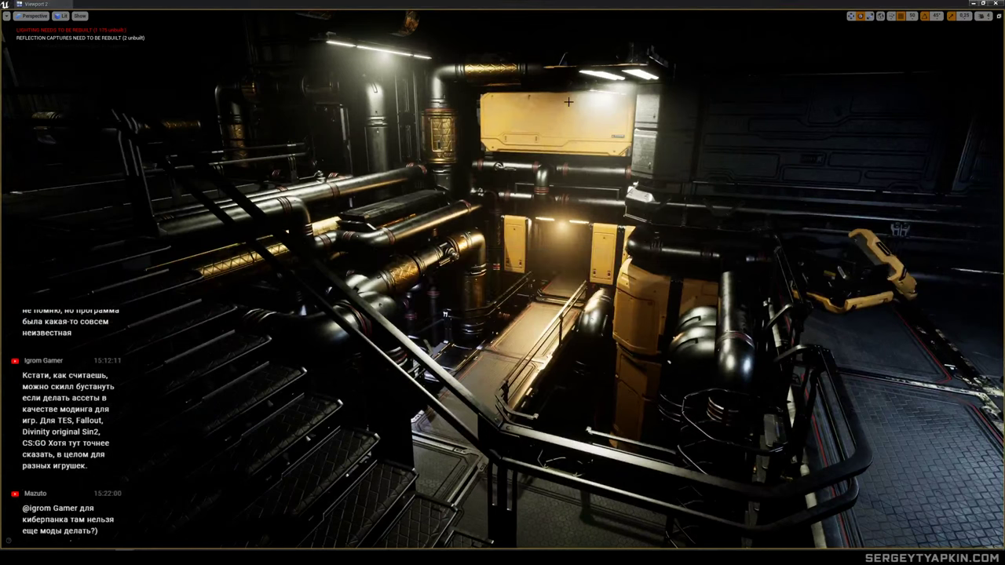
Select the lamp above the doorway and the two hanging ceiling fixtures in turn and adjust their light settings.
click(558, 224)
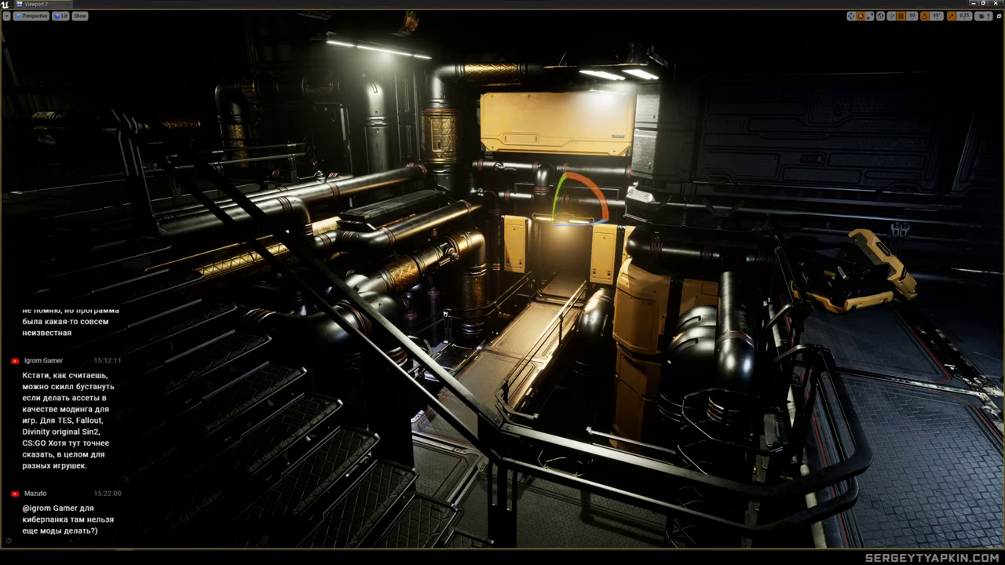
click(407, 45)
ctrl+click(640, 71)
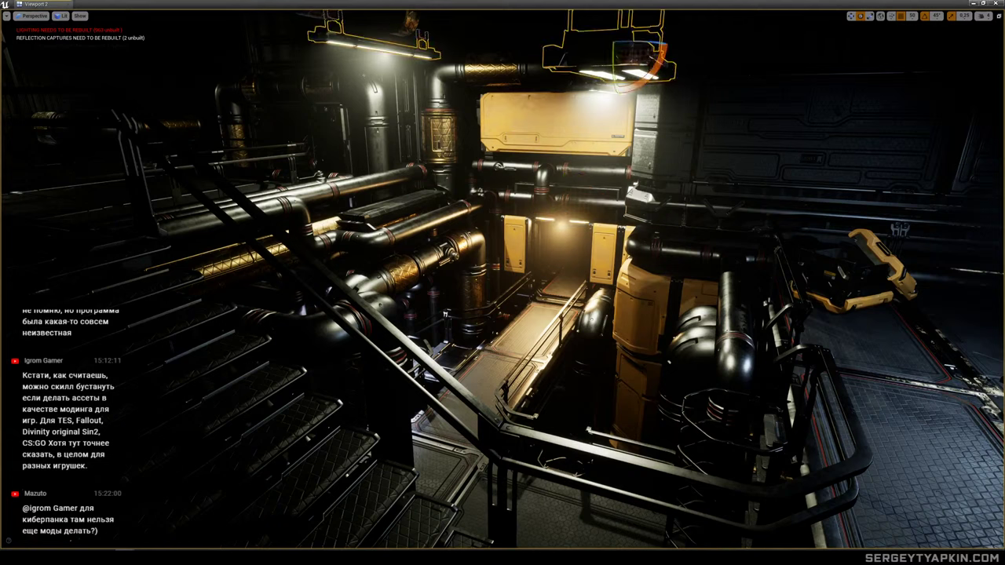
click(647, 67)
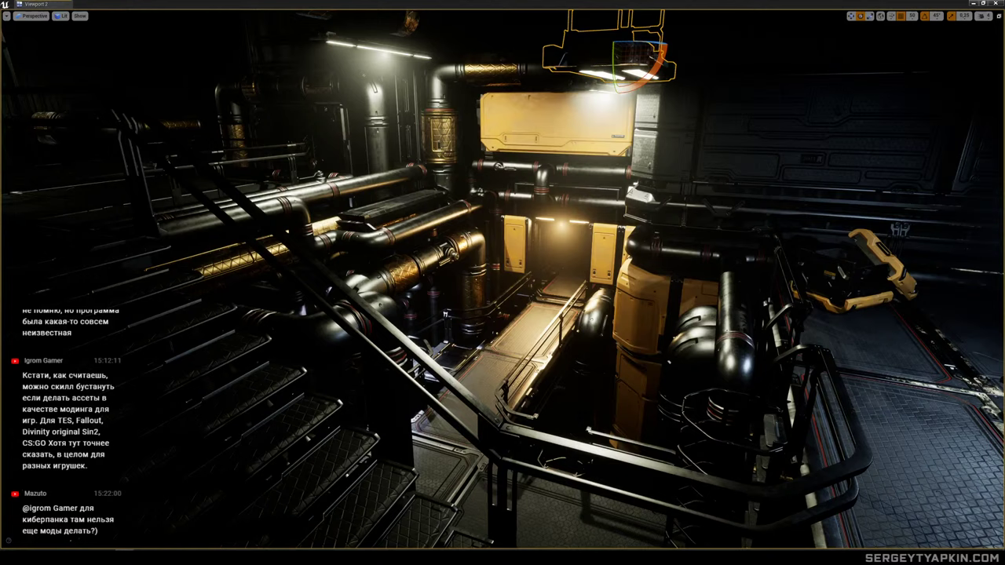
click(346, 57)
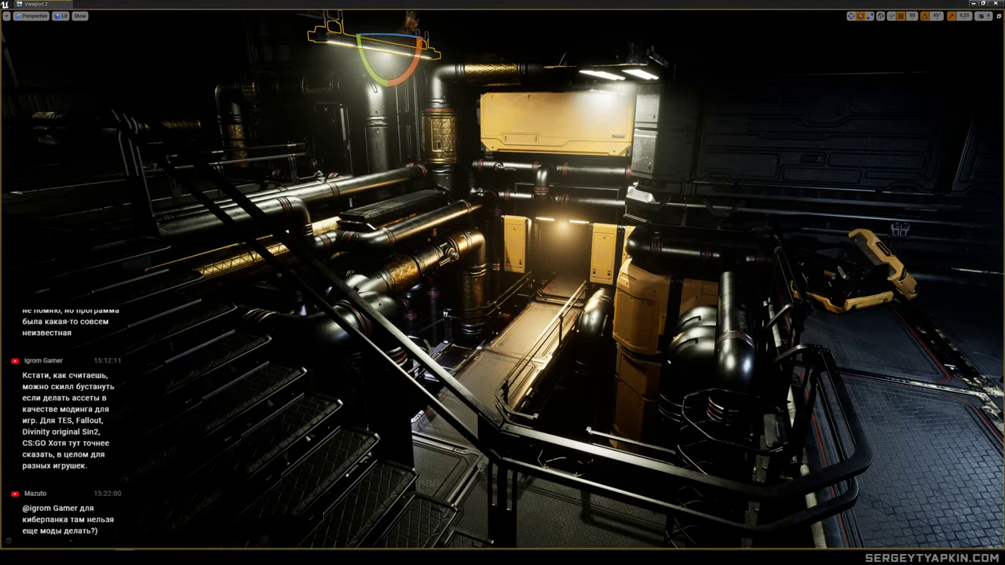
Adjust the light settings of the separate hanging fixture, the tripod floodlight and the lamp beneath the upper walkway.
key(s)
right_drag(502, 282, 510, 263)
click(650, 201)
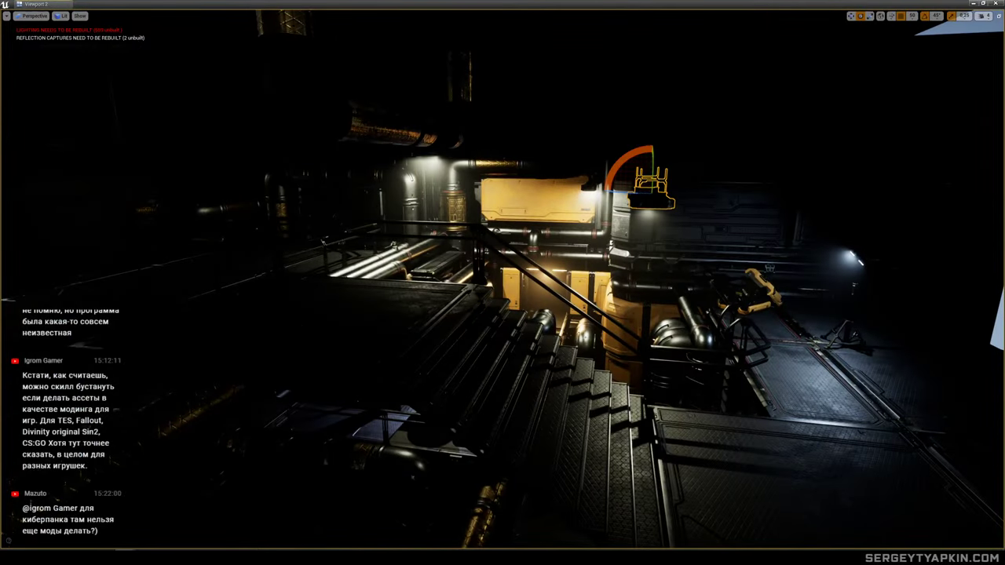
click(861, 256)
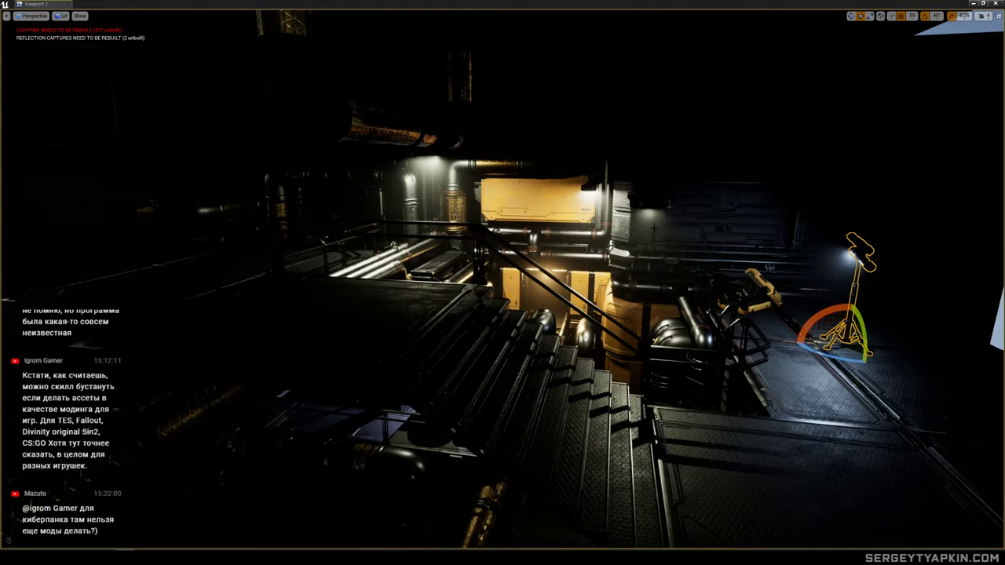
right_drag(581, 197, 487, 224)
key(s)
key(w)
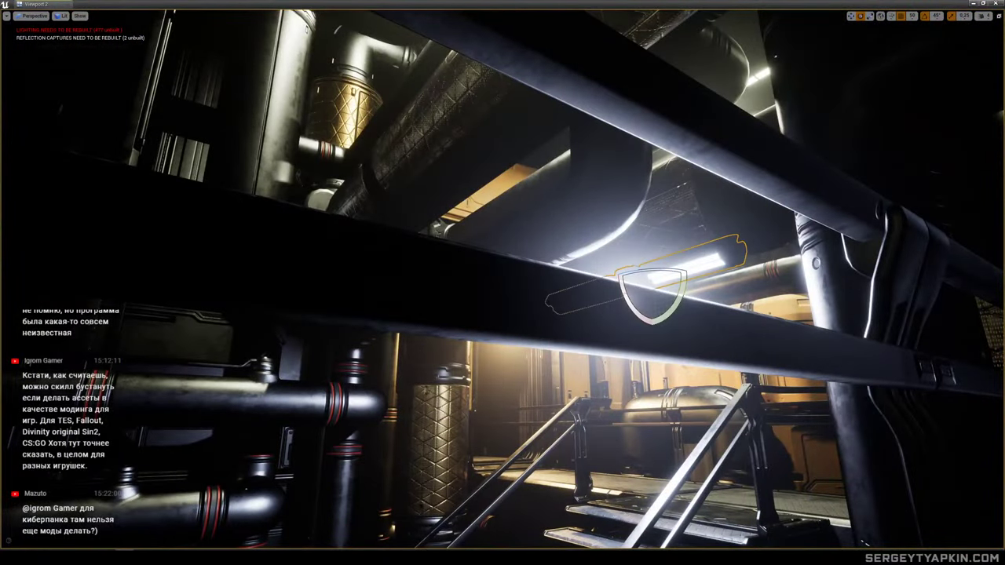
right_drag(487, 224, 457, 235)
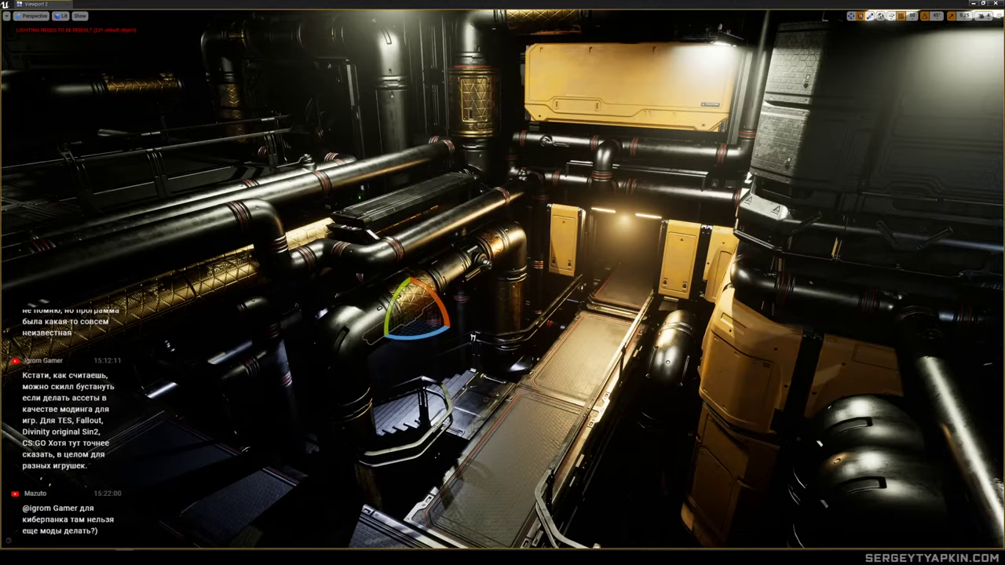
Check the interior with the editor helpers hidden and shown, and save the level with the adjusted lights.
right_drag(502, 282, 494, 273)
key(s)
key(e)
key(g)
key(g)
right_drag(588, 227, 588, 227)
key(ctrl+s)
Show the editor helpers and scale the small box volume on the base floor up uniformly to the size of the room.
right_drag(479, 206, 479, 206)
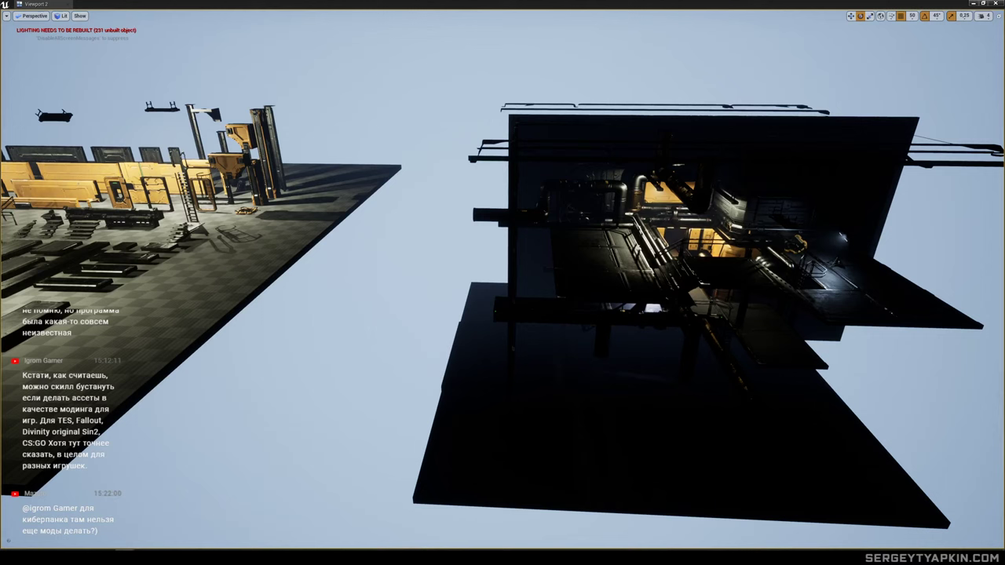
click(670, 395)
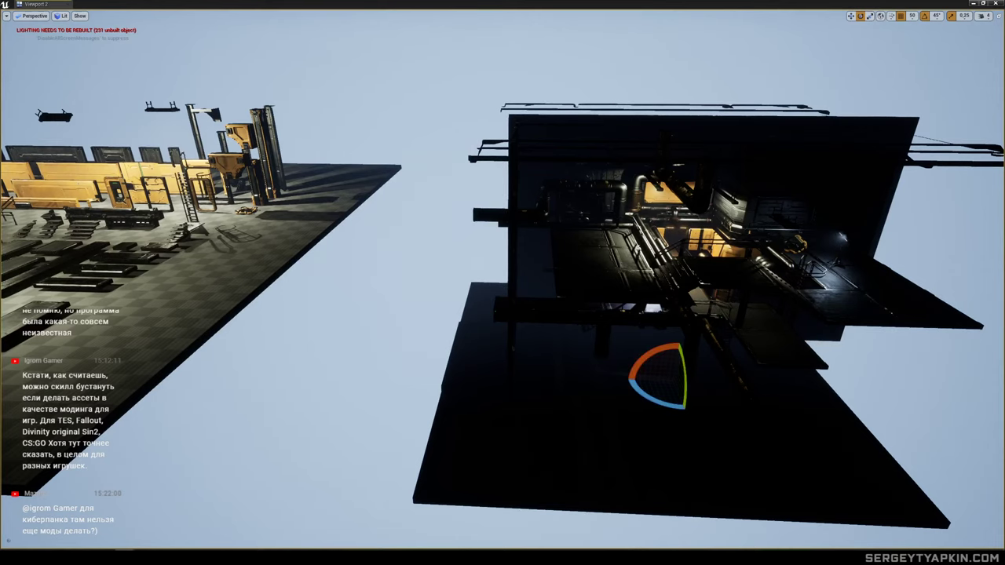
key(g)
right_drag(669, 395, 763, 385)
right_drag(711, 345, 714, 341)
key(w)
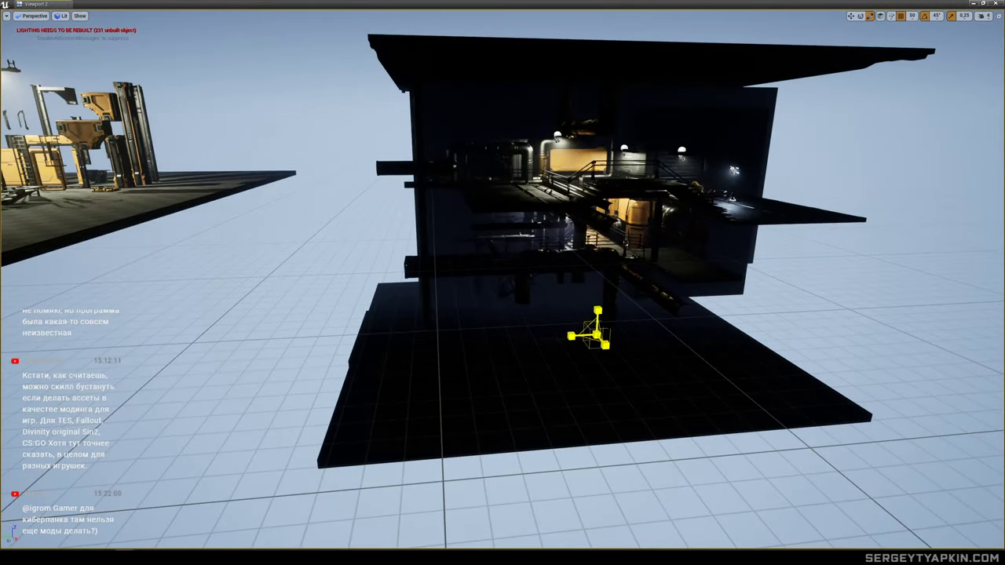
drag(597, 336, 663, 299)
right_drag(596, 335, 659, 314)
right_drag(502, 314, 663, 333)
Move the enlarged box volume so that it surrounds the whole interior set.
key(w)
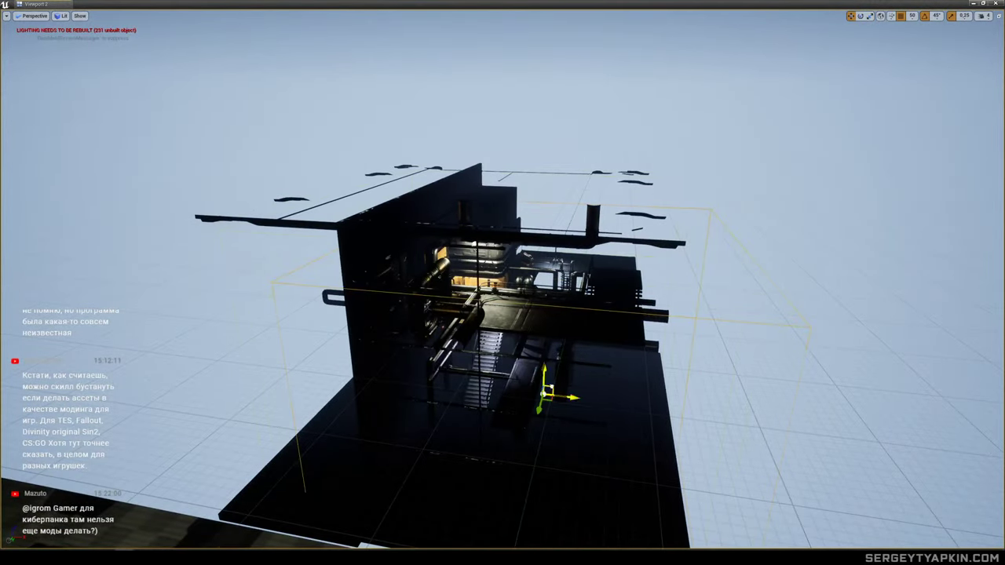
drag(545, 393, 507, 354)
right_drag(507, 353, 558, 345)
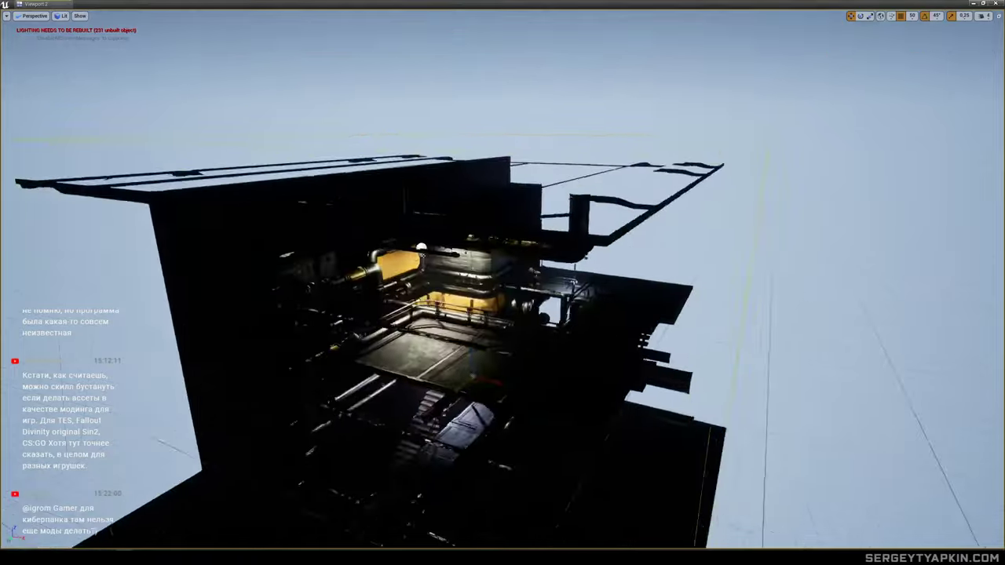
right_drag(757, 358, 748, 354)
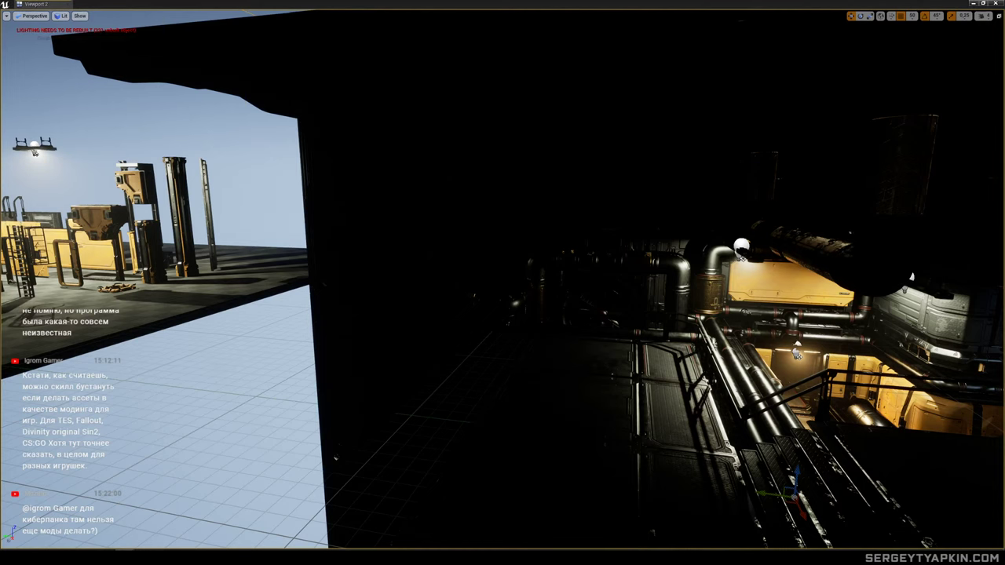
right_drag(503, 283, 831, 353)
key(w)
key(s)
key(q)
key(e)
right_drag(424, 292, 403, 271)
key(s)
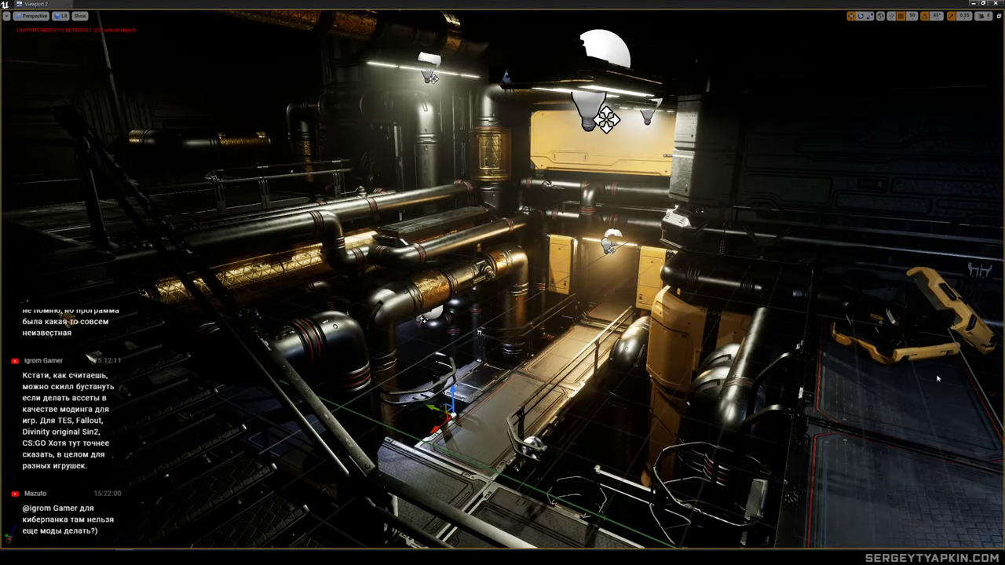
Swap the straight vertical pipe beside the doorway's left yellow panel for a pipe elbow.
key(w)
right_drag(649, 267, 609, 200)
key(s)
key(a)
key(e)
key(d)
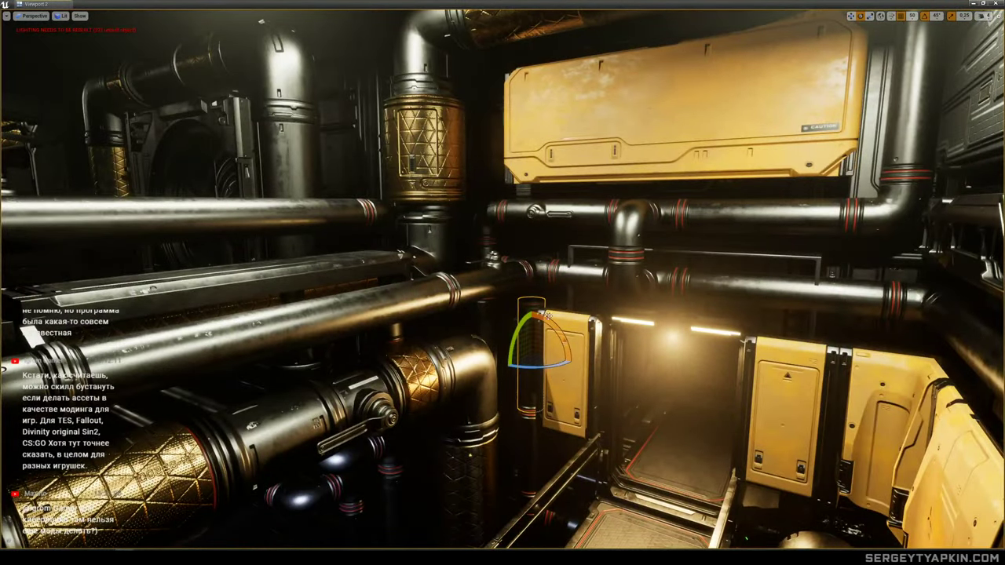
right_drag(609, 201, 607, 199)
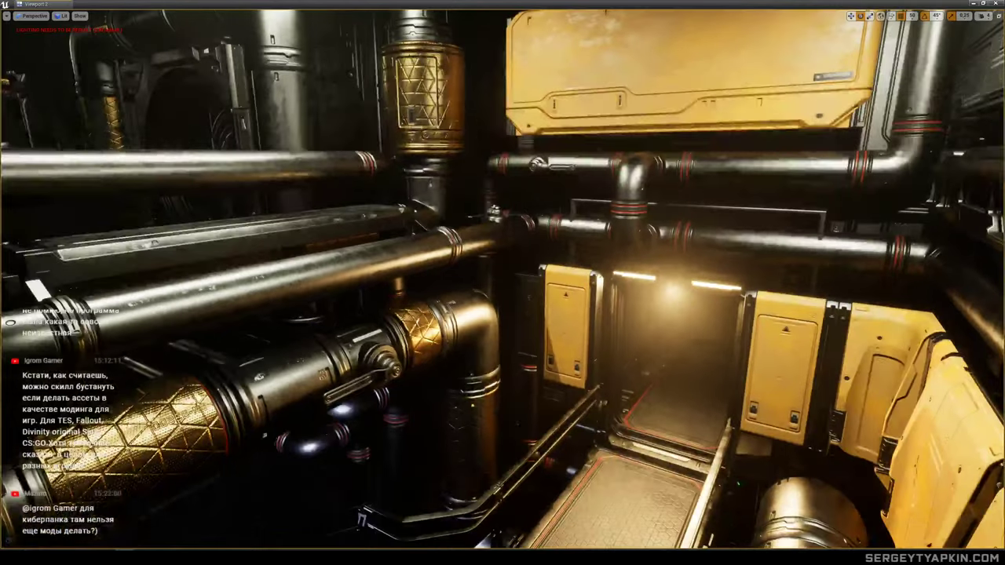
click(549, 438)
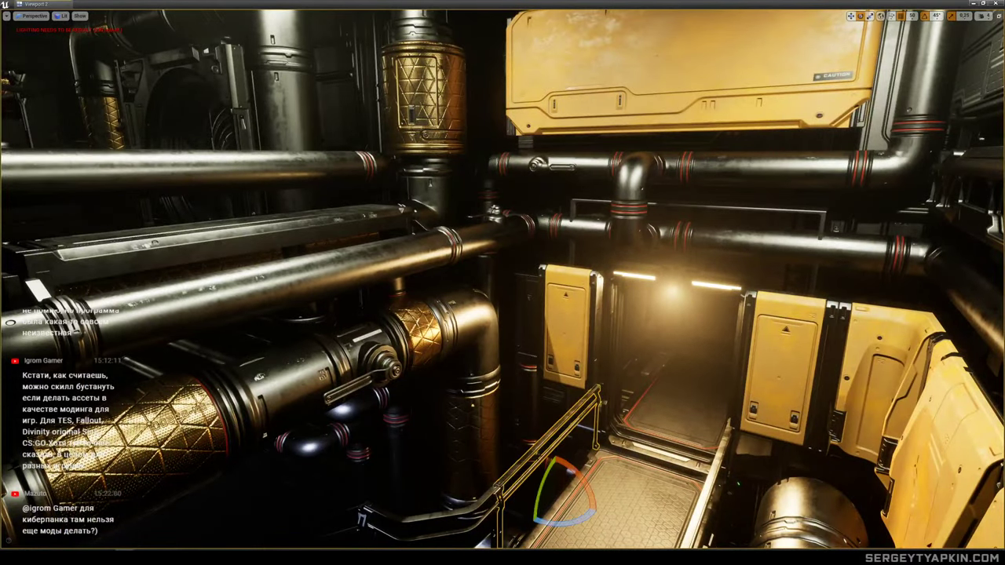
click(547, 461)
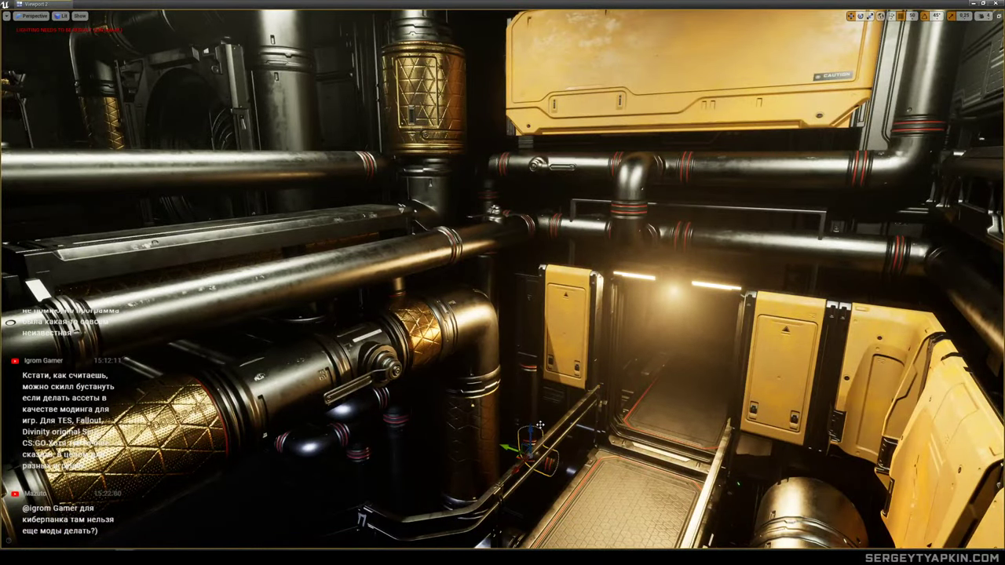
click(529, 324)
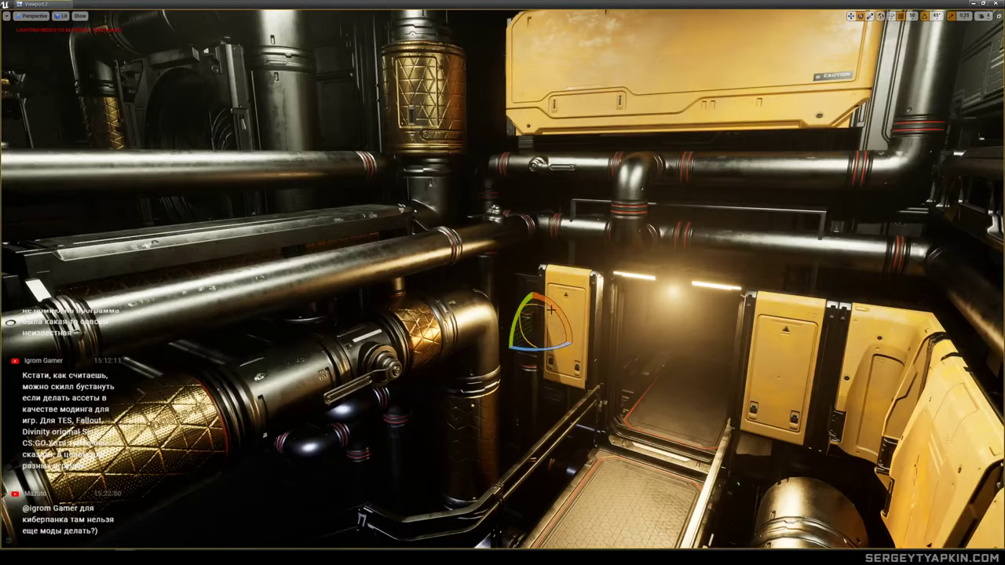
mouse_move(531, 325)
right_down()
mouse_move(534, 316)
mouse_move(531, 325)
right_up()
click(629, 295)
right_drag(629, 295, 631, 284)
scroll(612, 314, down, 5)
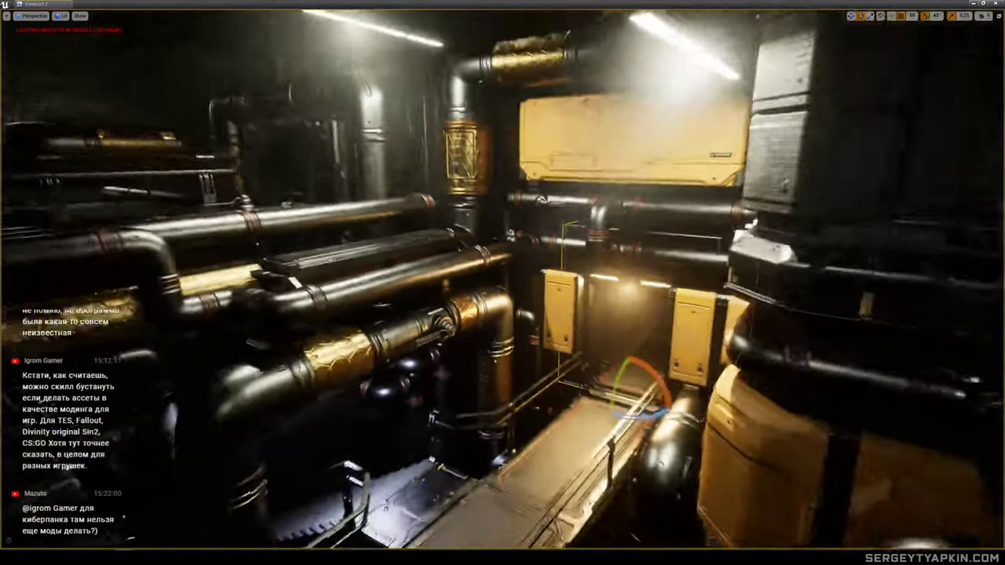
scroll(612, 314, up, 7)
Rotate the pipe elbow beside the doorway's left yellow panel about its vertical axis.
click(594, 328)
click(542, 337)
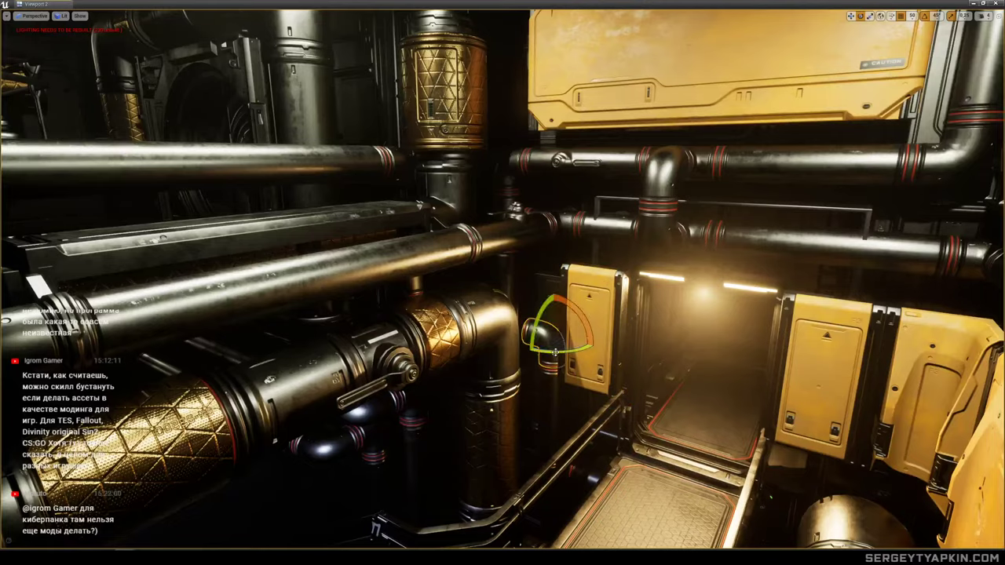
drag(560, 351, 527, 347)
right_drag(528, 348, 527, 338)
Review the reworked back corner from the staircase and walkway and save the level.
scroll(530, 338, down, 4)
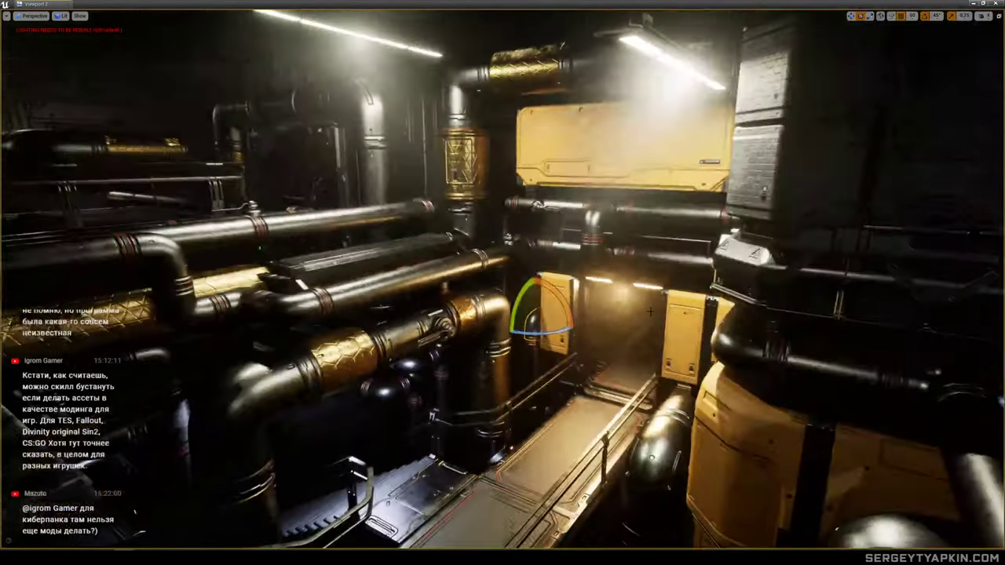
key(g)
key(g)
key(s)
right_drag(648, 278, 623, 269)
key(w)
key(s)
key(w)
key(s)
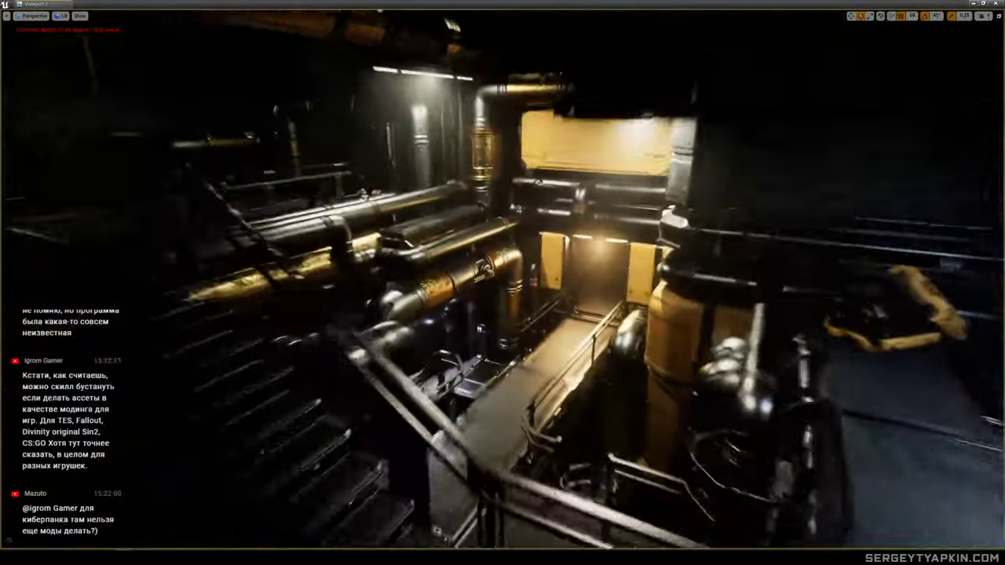
right_drag(606, 315, 572, 266)
key(ctrl+s)
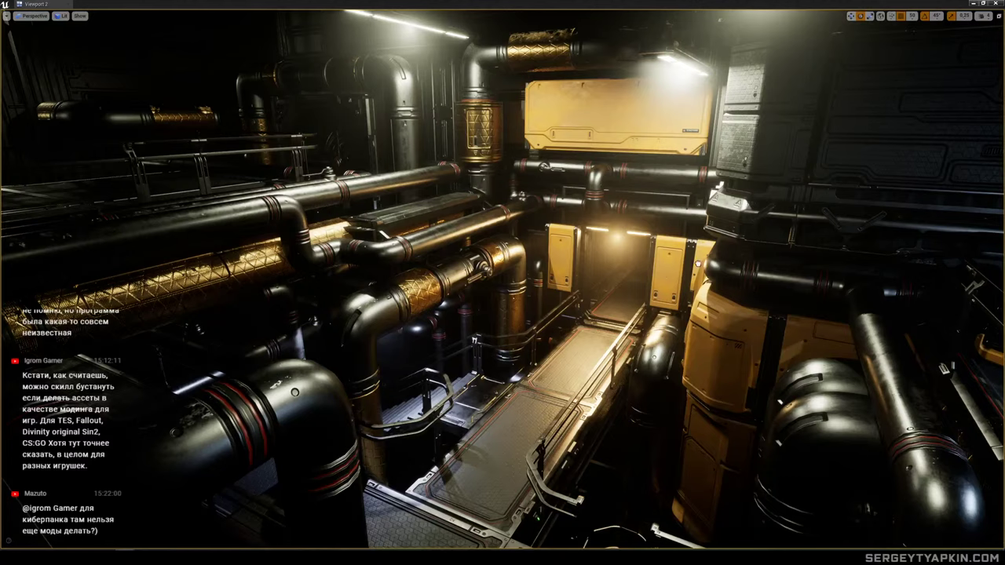
Raise the point light in the back corner above the large pipe bend, check it from the staircase and save the level.
drag(510, 353, 515, 209)
key(w)
key(g)
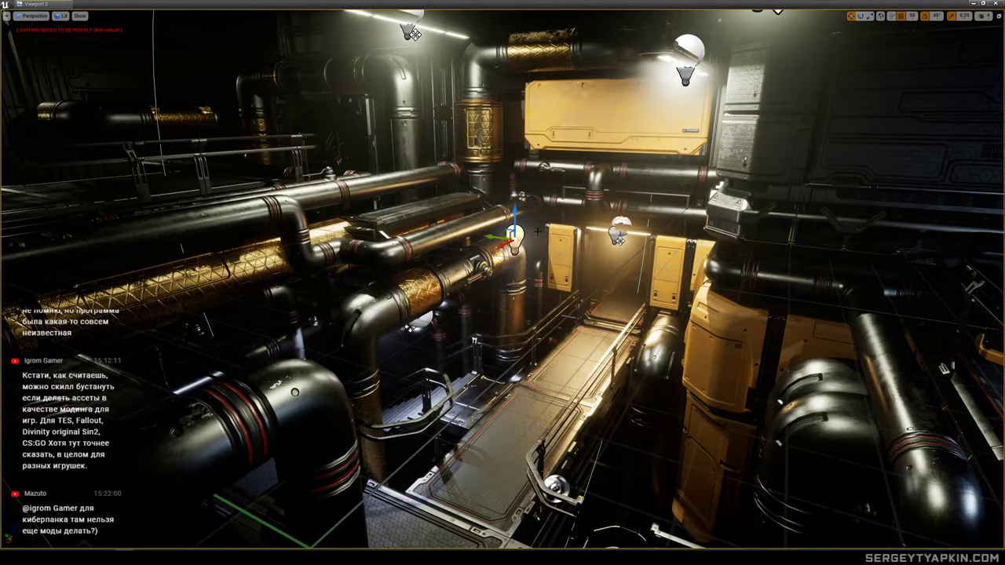
right_drag(535, 227, 535, 227)
key(s)
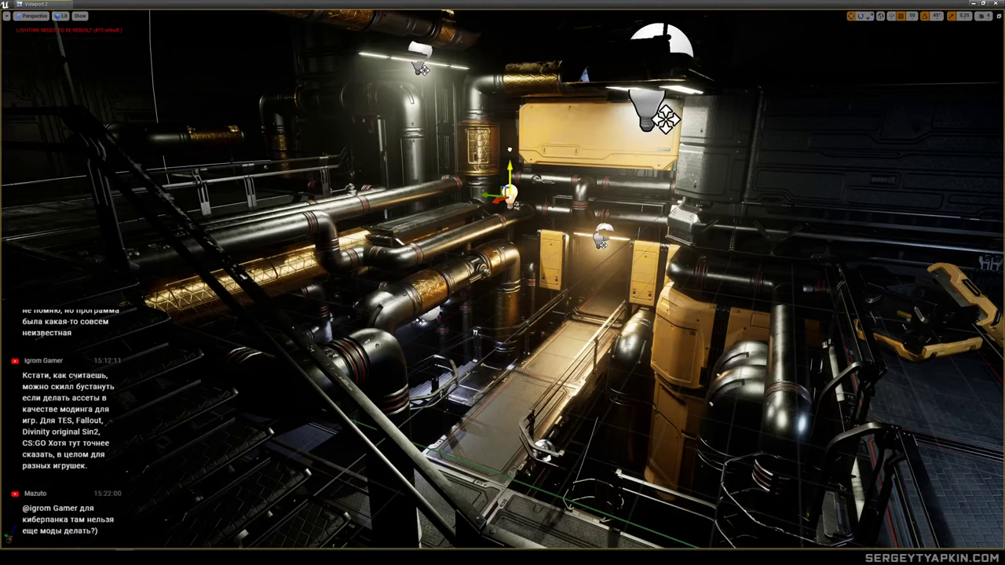
scroll(566, 188, down, 5)
scroll(566, 188, up, 7)
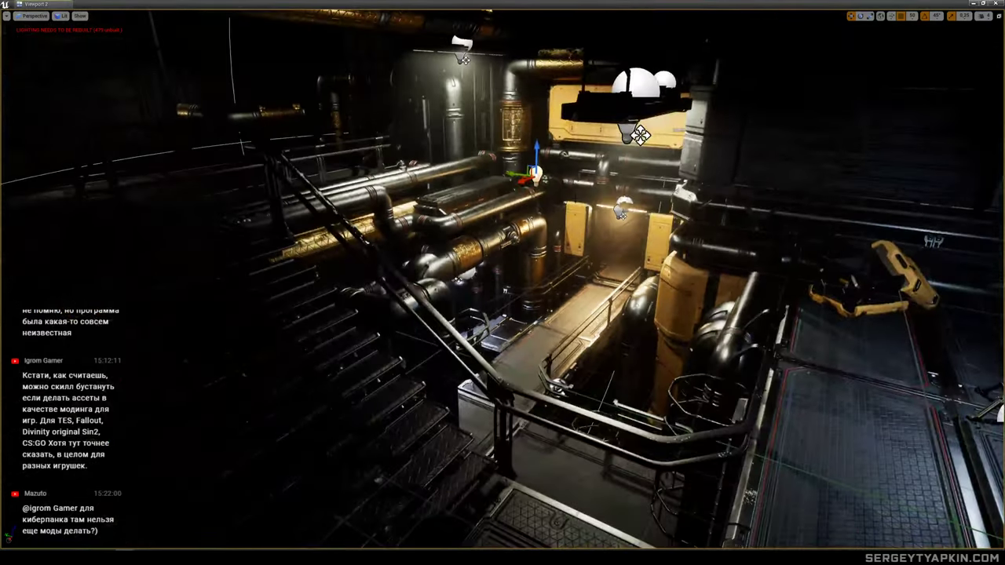
key(ctrl+s)
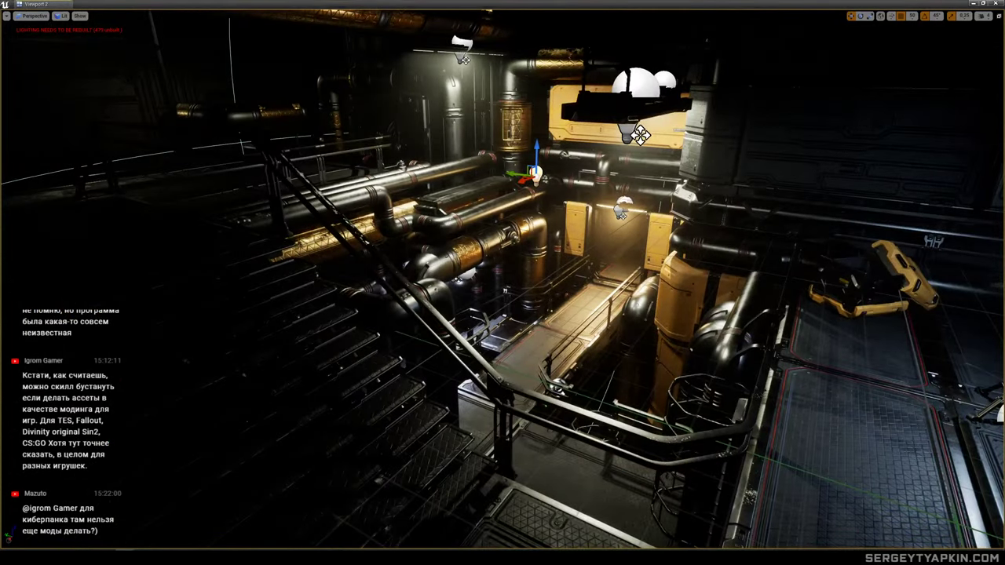
Examine the pipe-filled back corner from the railing and the staircase, finishing with the editor icons hidden.
right_drag(598, 210, 607, 202)
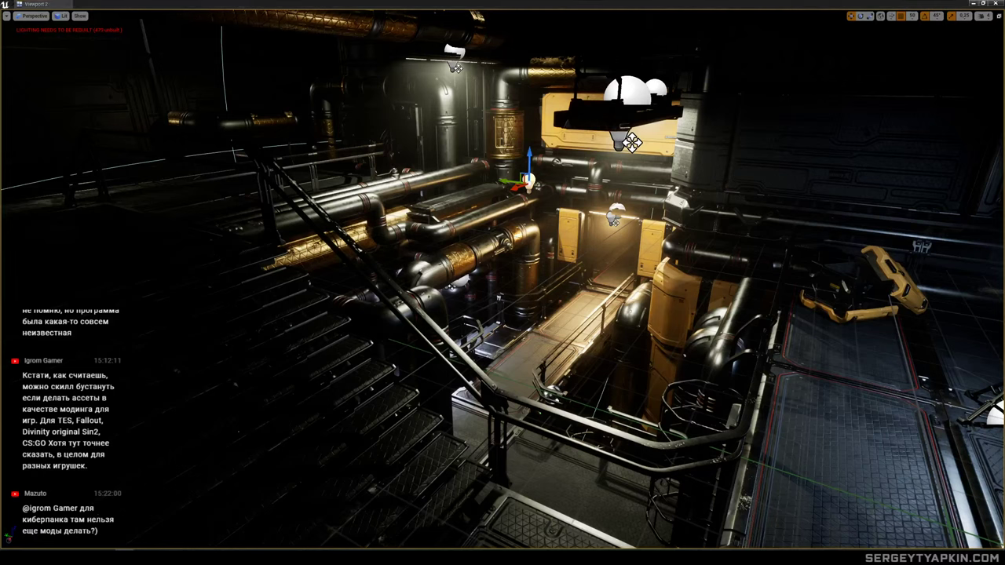
click(477, 371)
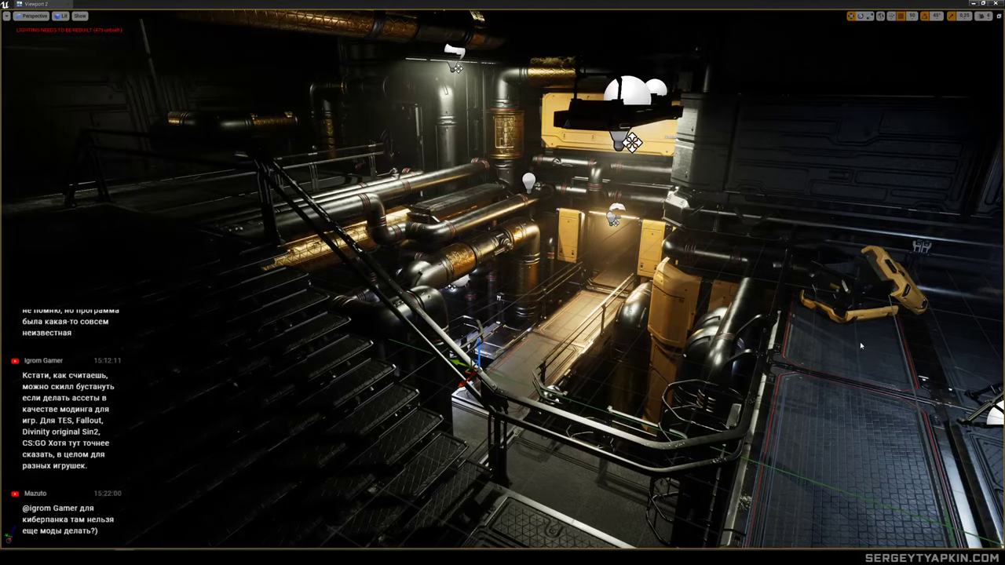
key(w)
mouse_move(844, 424)
right_down()
mouse_move(862, 440)
mouse_move(862, 429)
right_up()
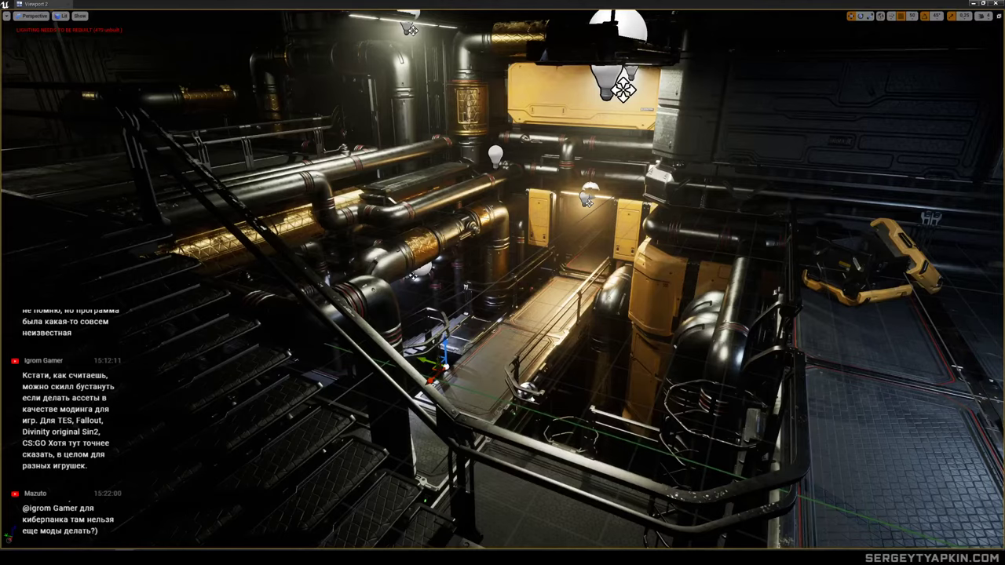
key(w)
mouse_move(852, 354)
right_down()
mouse_move(838, 358)
mouse_move(853, 353)
mouse_move(848, 345)
right_up()
key(s)
key(g)
key(s)
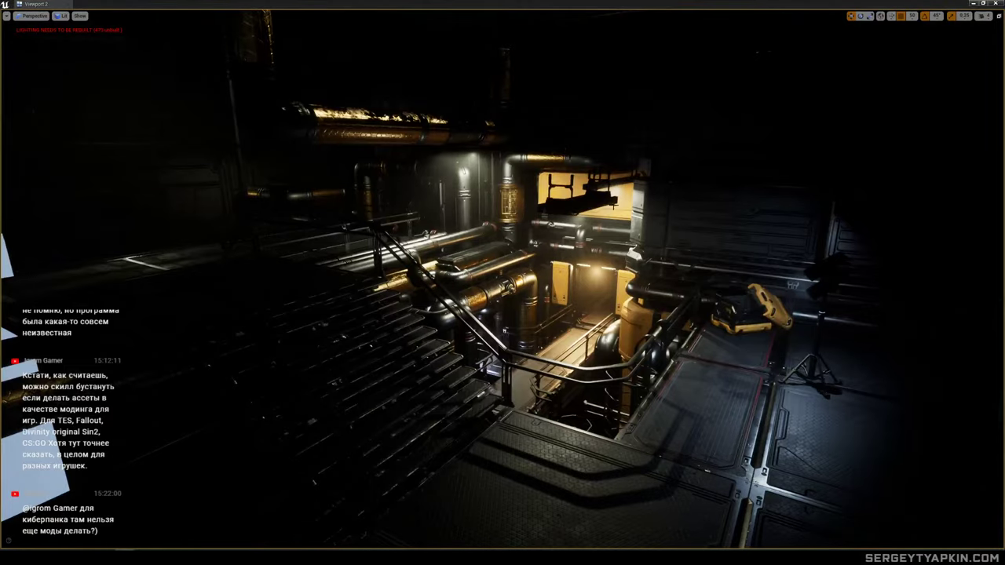
Select the hanging light fixture above the walkway and inspect its placement from around the staircase.
click(579, 204)
key(w)
right_drag(579, 204, 589, 185)
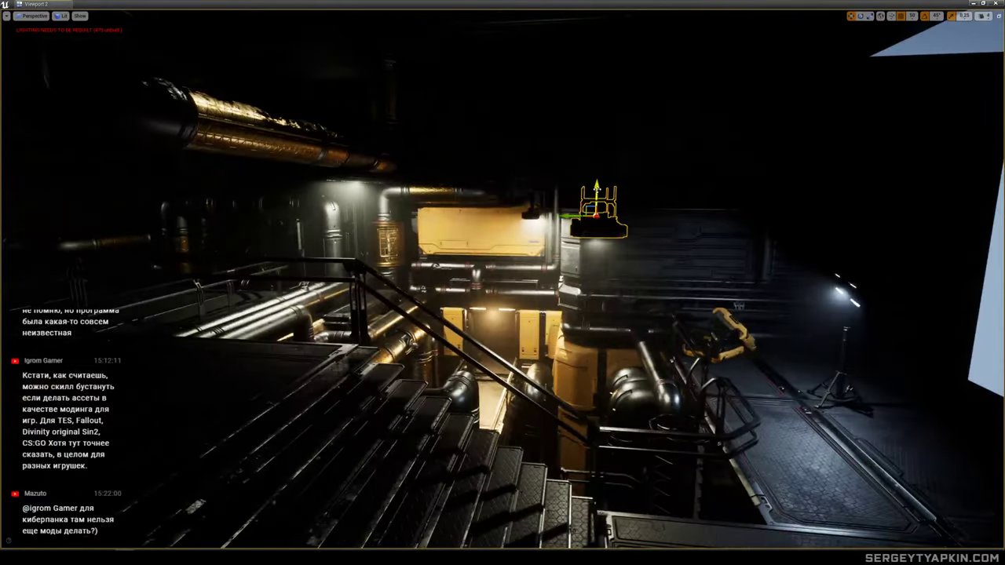
key(d)
right_drag(597, 125, 546, 139)
key(w)
key(s)
Go out to the asset display floor and find the cable models in the Blueprint Assets row.
right_drag(439, 295, 306, 160)
key(s)
key(w)
key(w)
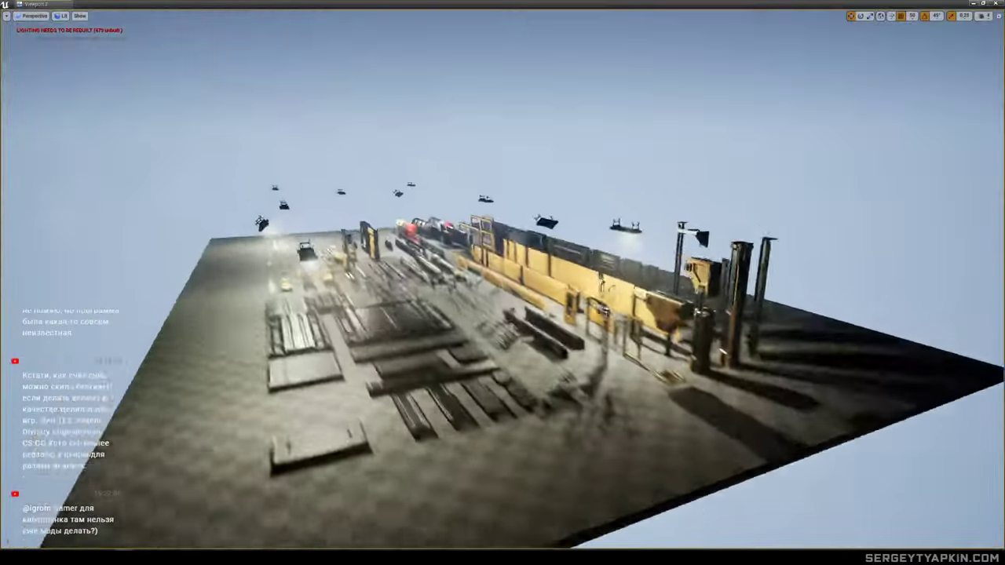
mouse_move(585, 164)
right_down()
mouse_move(651, 163)
mouse_move(570, 178)
right_up()
key(w)
key(a)
right_drag(579, 417, 445, 405)
key(d)
key(w)
key(s)
right_drag(613, 417, 621, 418)
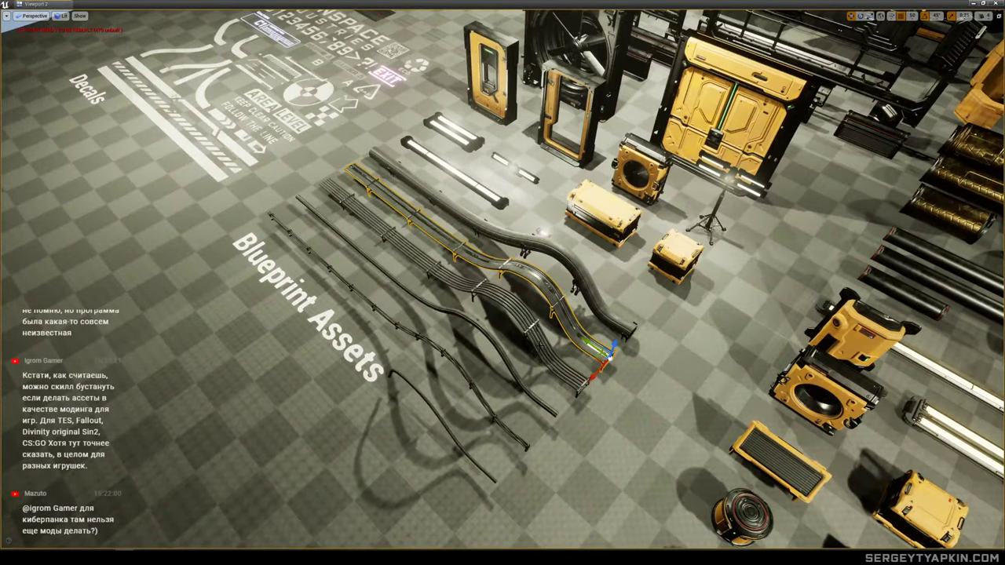
Select the cable and cable tray models in the Blueprint Assets row and place copies of them in the room.
ctrl+click(479, 377)
right_drag(479, 377, 484, 377)
click(457, 363)
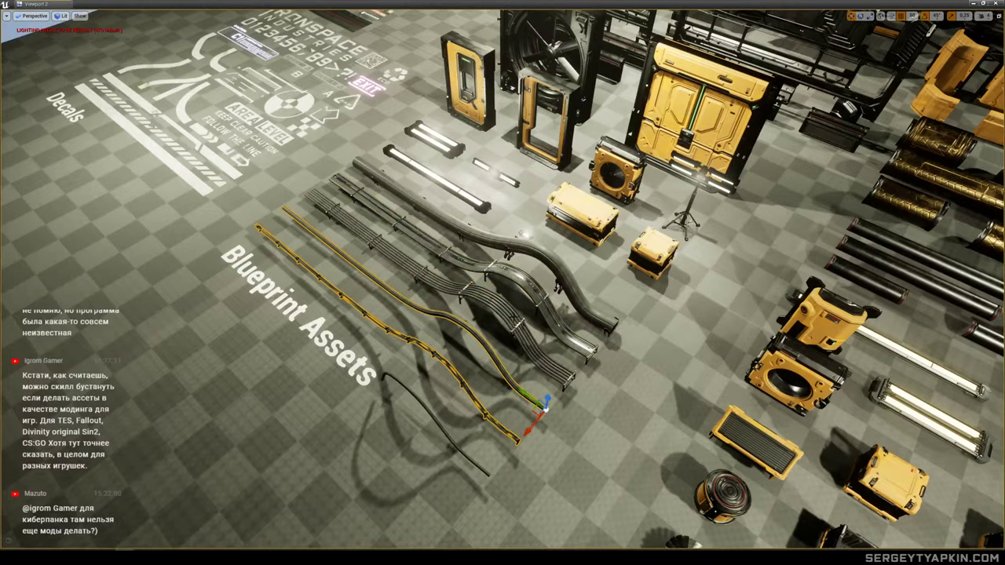
ctrl+click(525, 279)
right_drag(524, 279, 555, 279)
key(s)
right_drag(502, 282, 581, 247)
key(s)
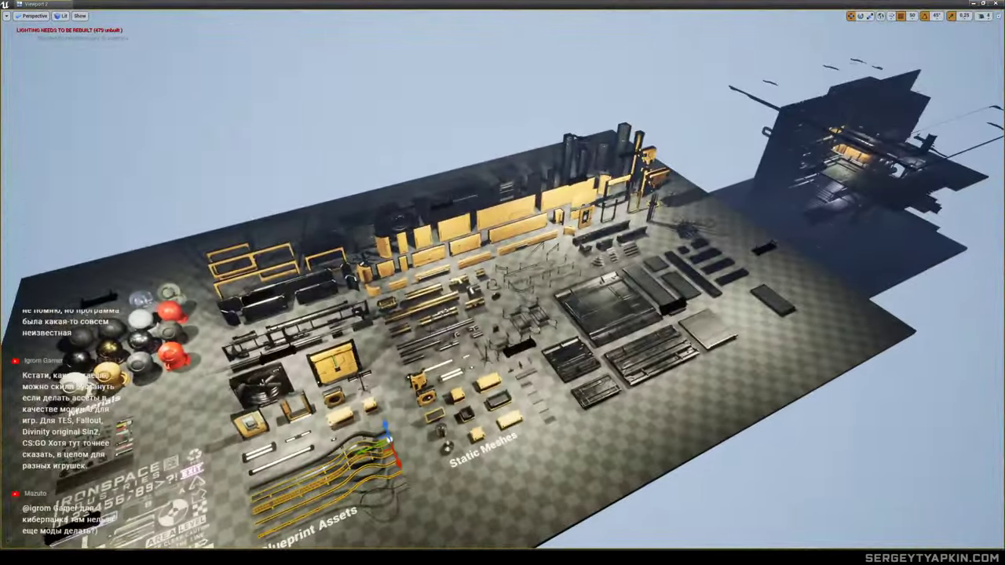
drag(385, 461, 962, 165)
key(f)
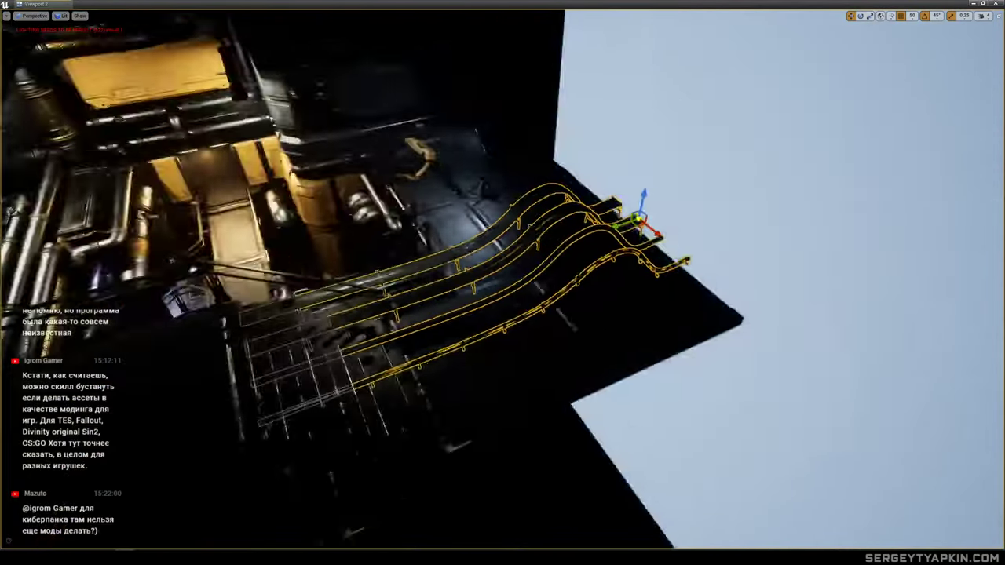
Rotate the copied cables, then turn the wide multi-cable tray flat about its end point.
key(e)
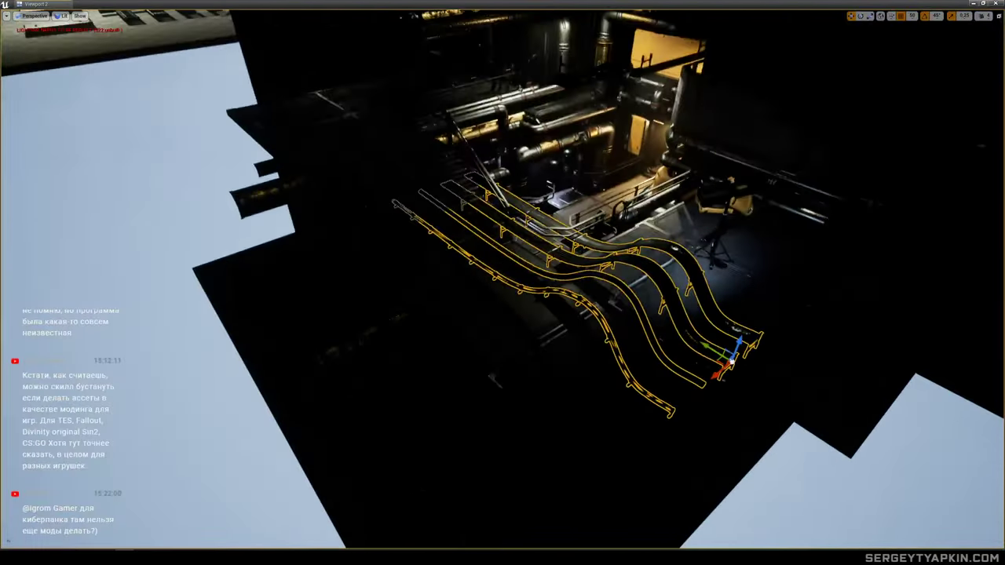
drag(744, 391, 705, 381)
click(789, 305)
right_drag(789, 304, 875, 238)
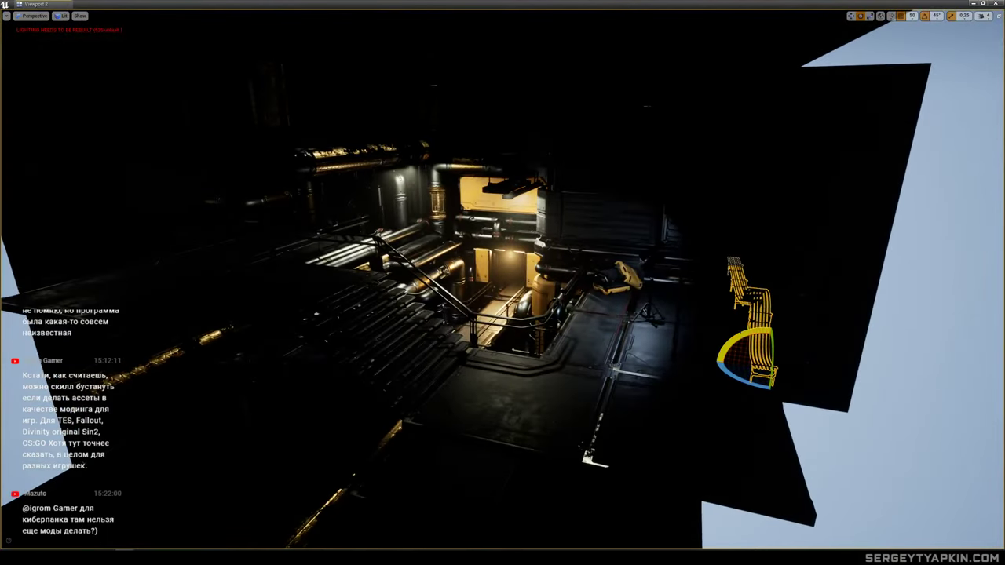
drag(721, 354, 814, 380)
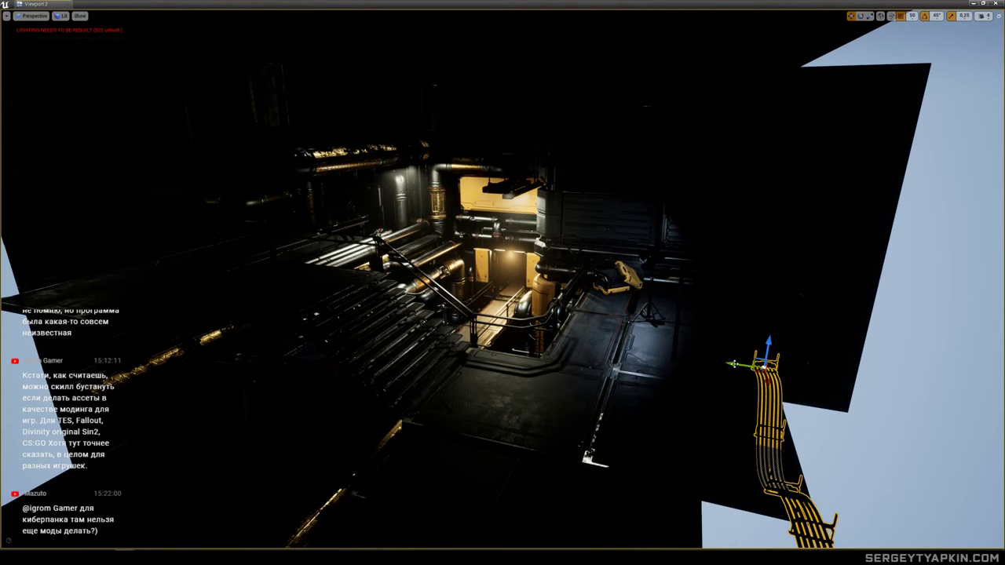
Bring the multi-cable tray across the room to the space above the staircase, near the large gold-wrapped ceiling pipe.
drag(732, 365, 305, 290)
right_drag(354, 295, 220, 212)
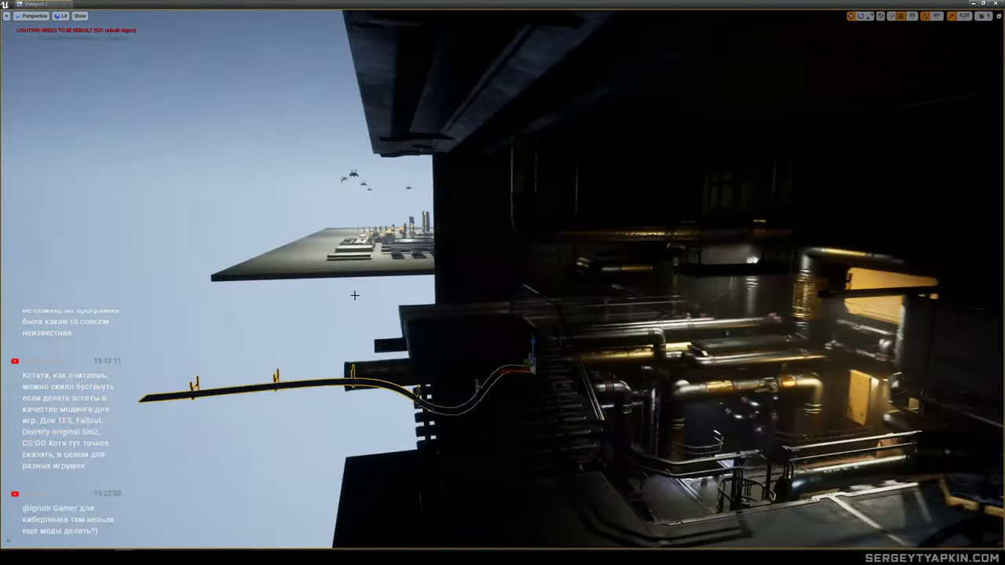
click(516, 359)
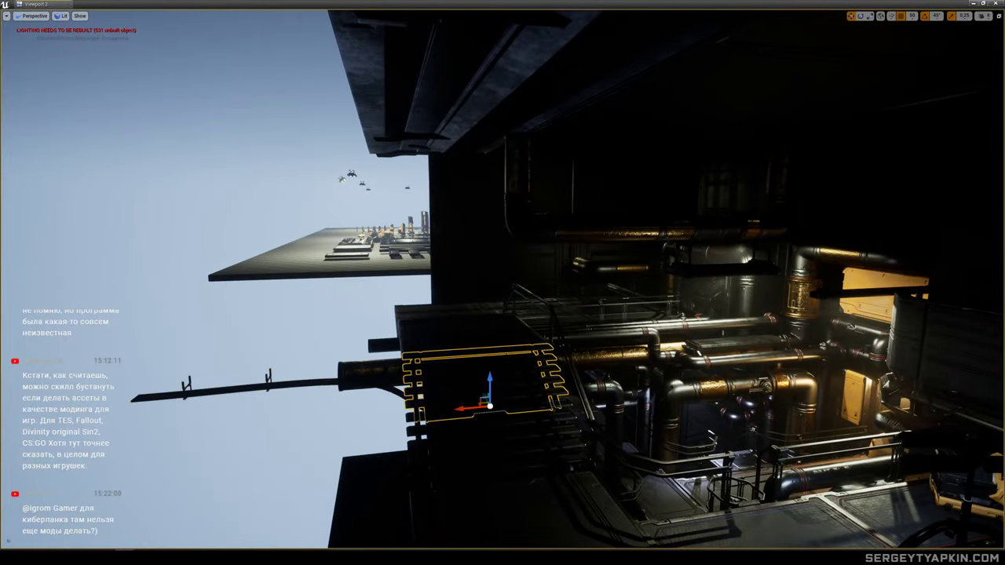
click(310, 380)
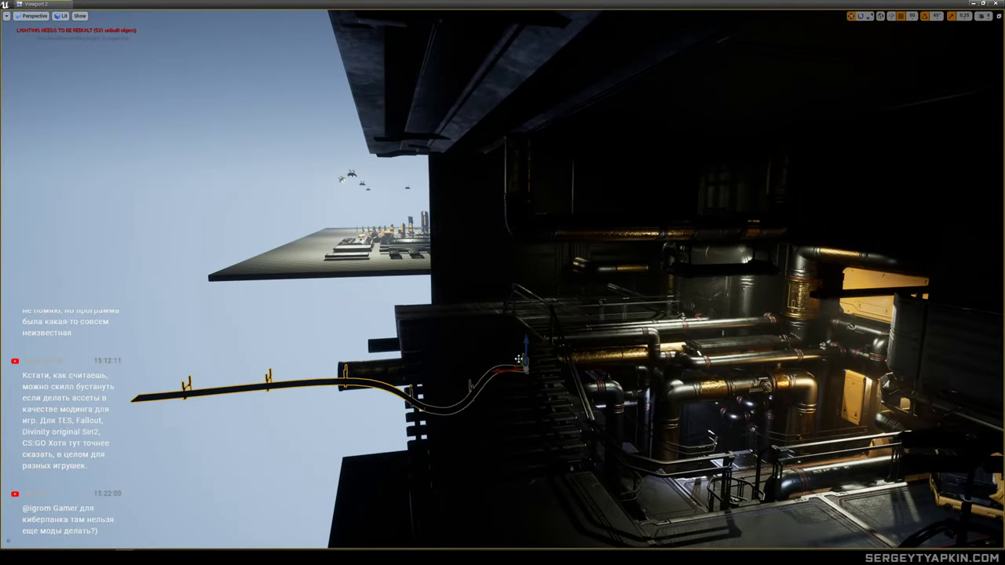
drag(520, 360, 835, 259)
right_drag(502, 283, 691, 286)
Raise the multi-cable tray alongside the gold-wrapped ceiling pipe and check it with the editor icons hidden.
drag(741, 264, 740, 246)
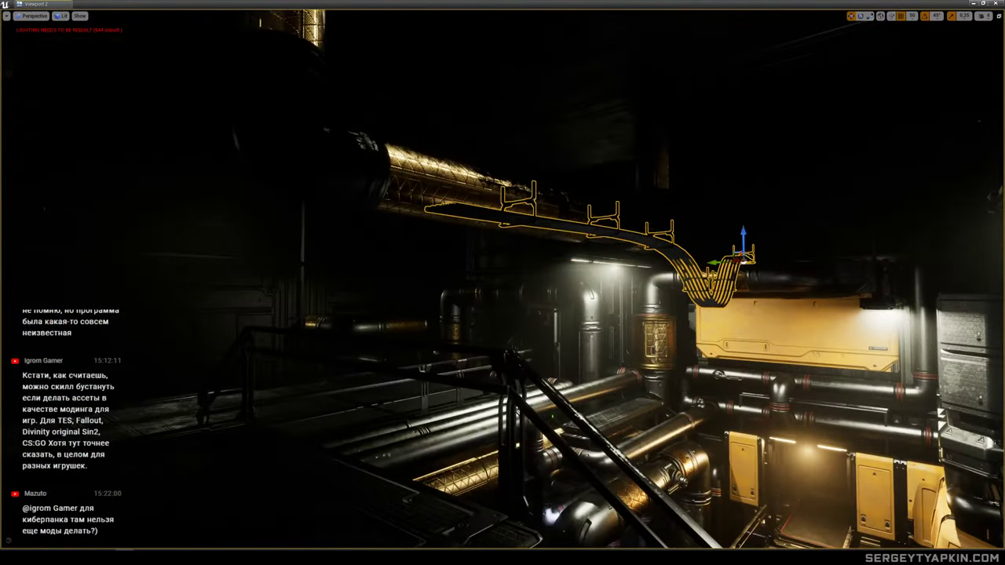
mouse_move(726, 272)
right_down()
mouse_move(733, 275)
mouse_move(725, 272)
right_up()
drag(714, 275, 717, 231)
right_drag(731, 243, 743, 256)
key(g)
key(g)
key(s)
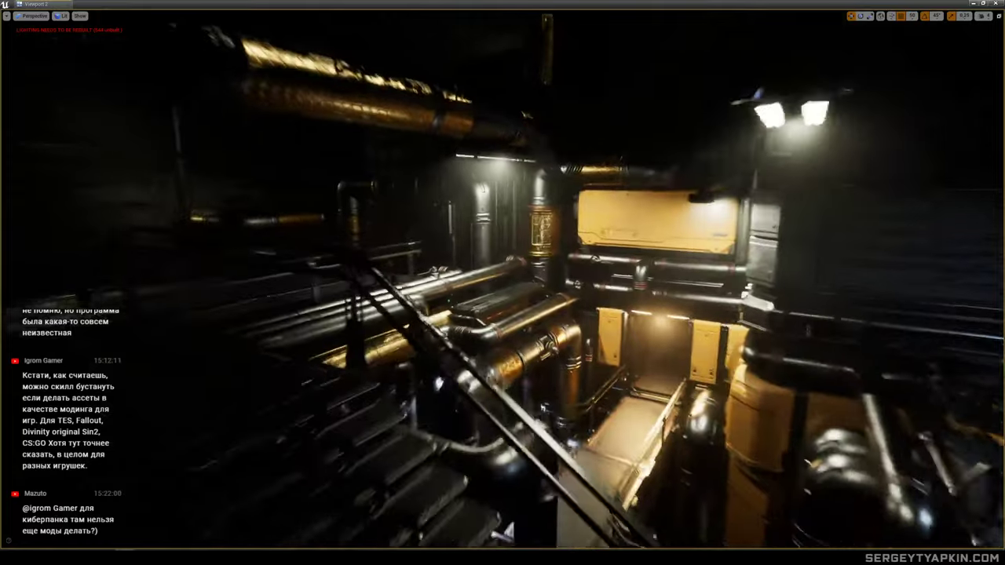
right_drag(819, 139, 819, 139)
Lengthen the multi-cable tray by pulling its far spline point outward along the ceiling pipe.
click(626, 171)
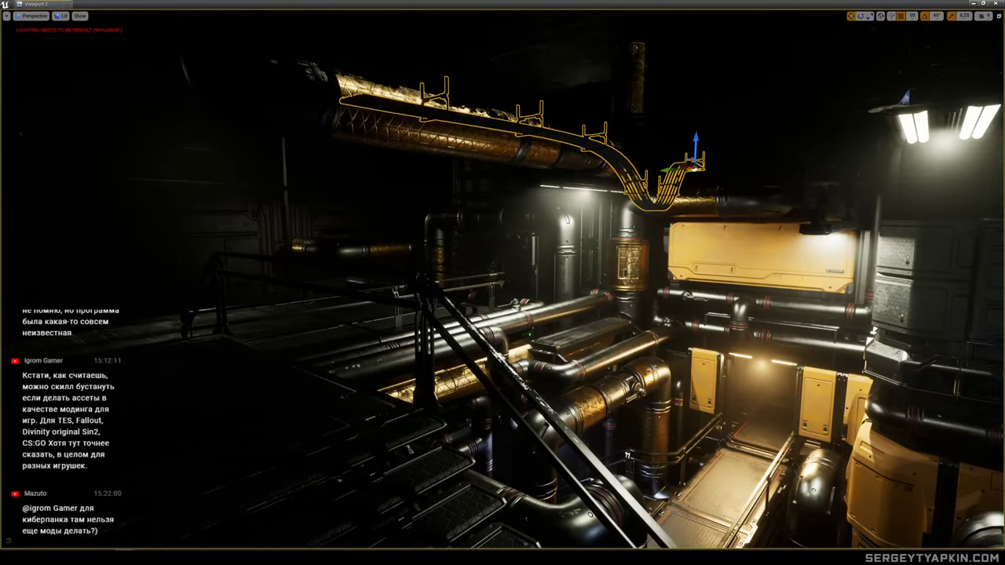
key(g)
click(351, 99)
right_drag(351, 99, 351, 98)
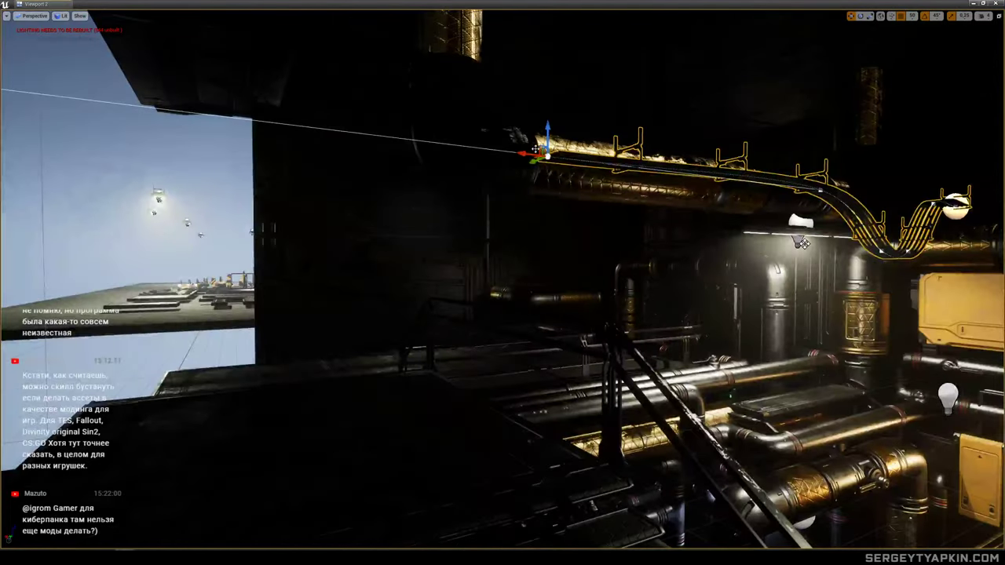
drag(524, 154, 17, 88)
right_drag(216, 147, 216, 146)
right_drag(502, 283, 502, 282)
key(g)
Shift the lengthened cable tray slightly sideways toward the ceiling pipe and check it from the staircase.
click(545, 77)
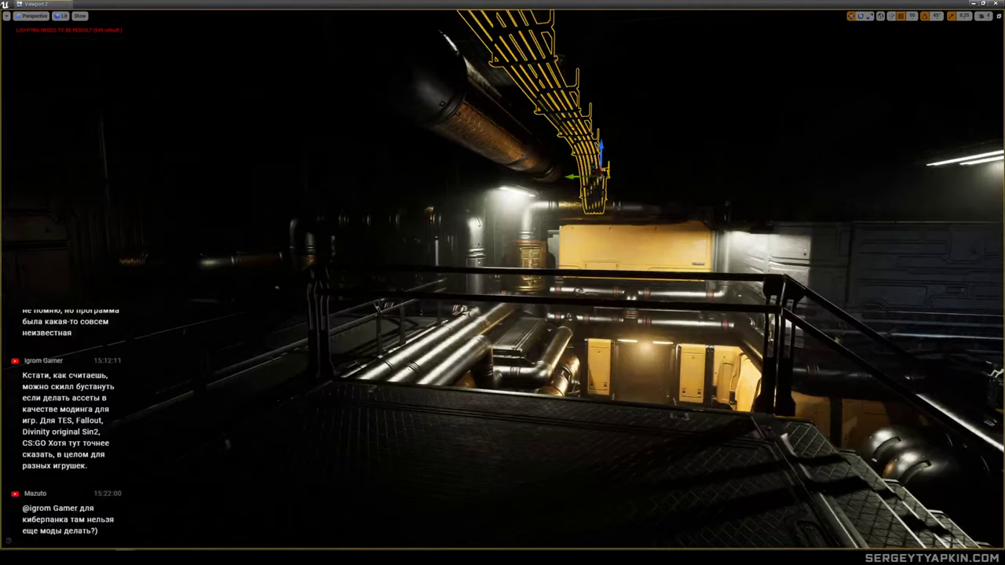
right_drag(494, 400, 494, 400)
drag(541, 182, 532, 180)
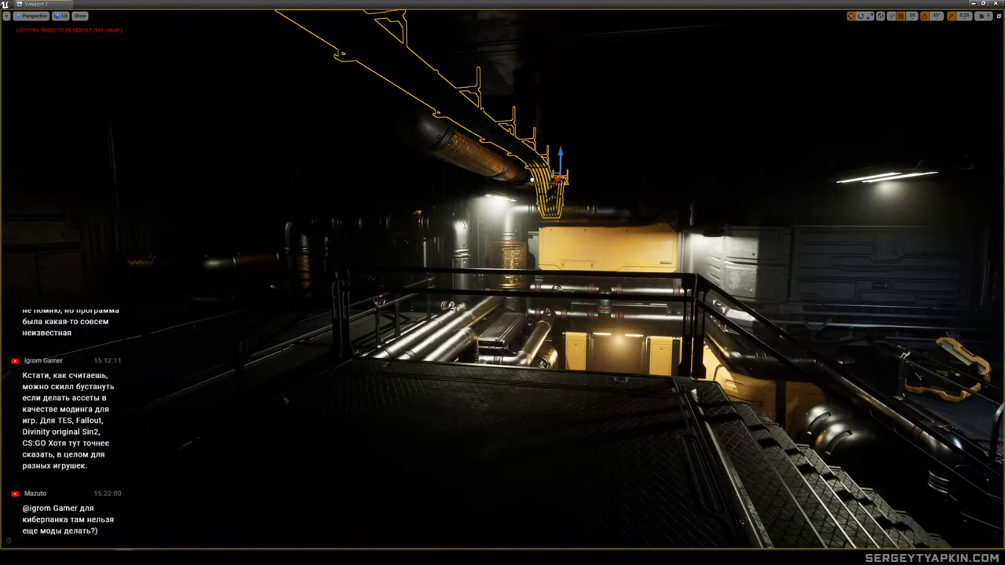
right_drag(541, 189, 542, 188)
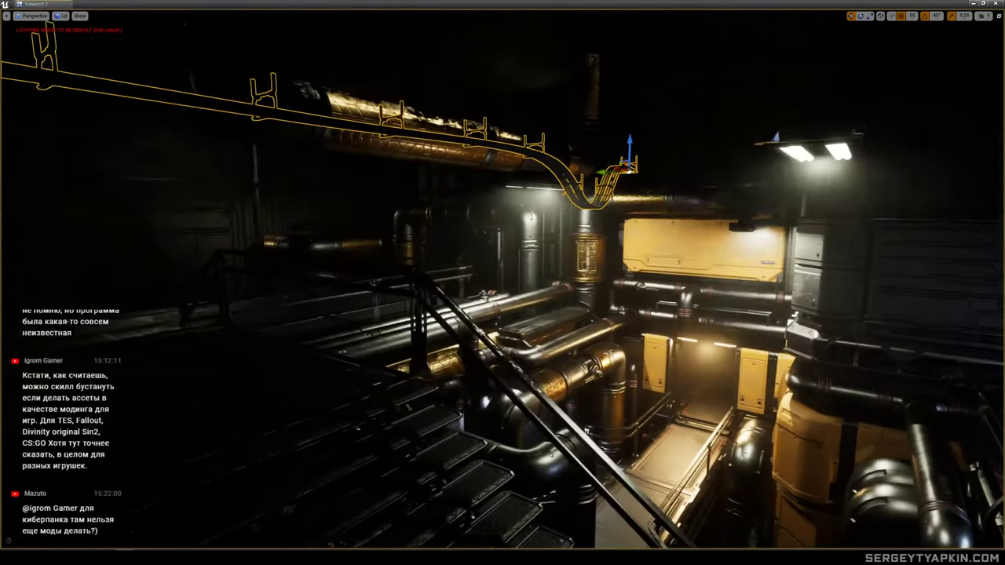
key(g)
key(g)
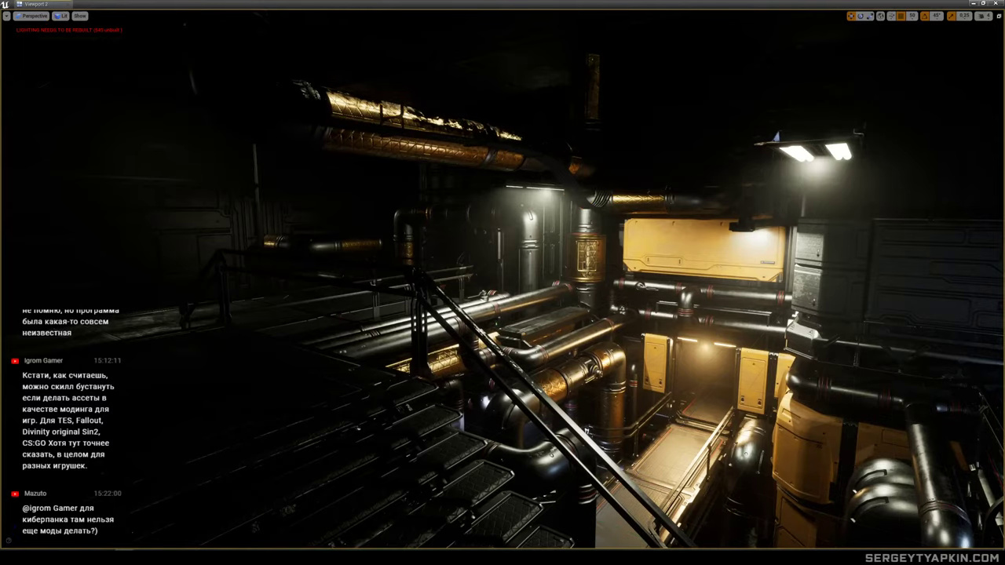
right_drag(541, 188, 542, 189)
Pick the large open metal frame on the asset display floor and place a copy of it in the room.
right_drag(495, 401, 494, 401)
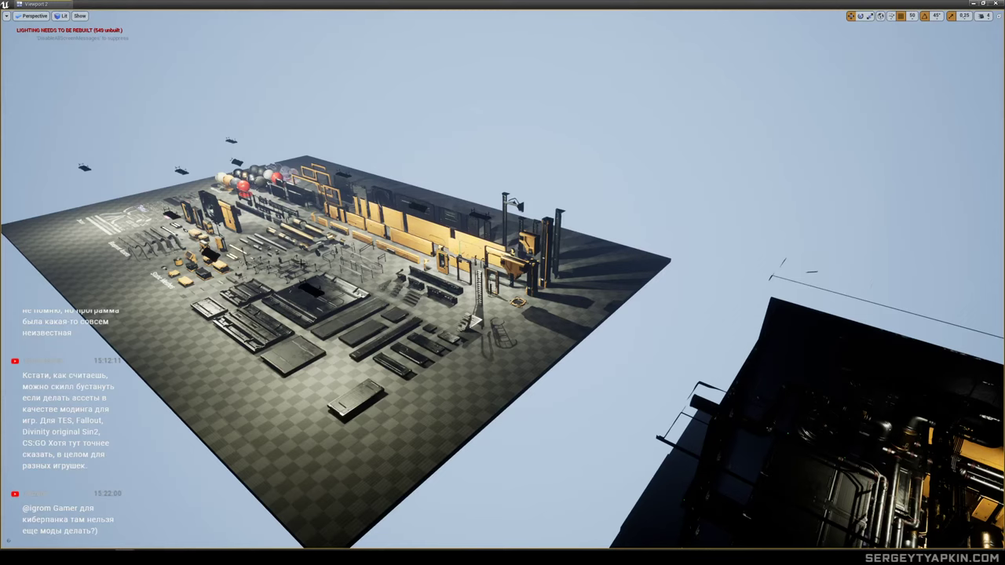
right_drag(322, 247, 322, 248)
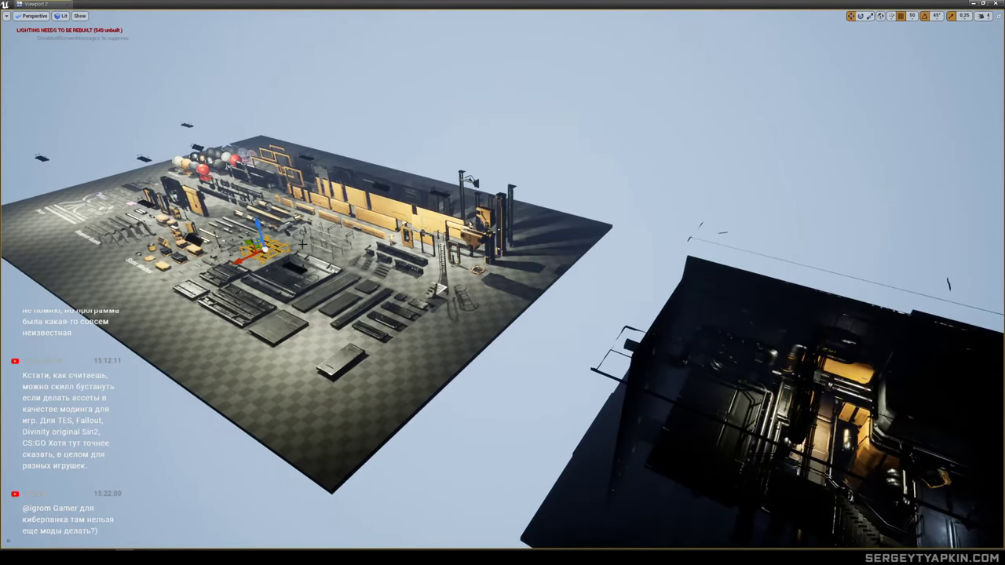
drag(253, 246, 815, 485)
key(f)
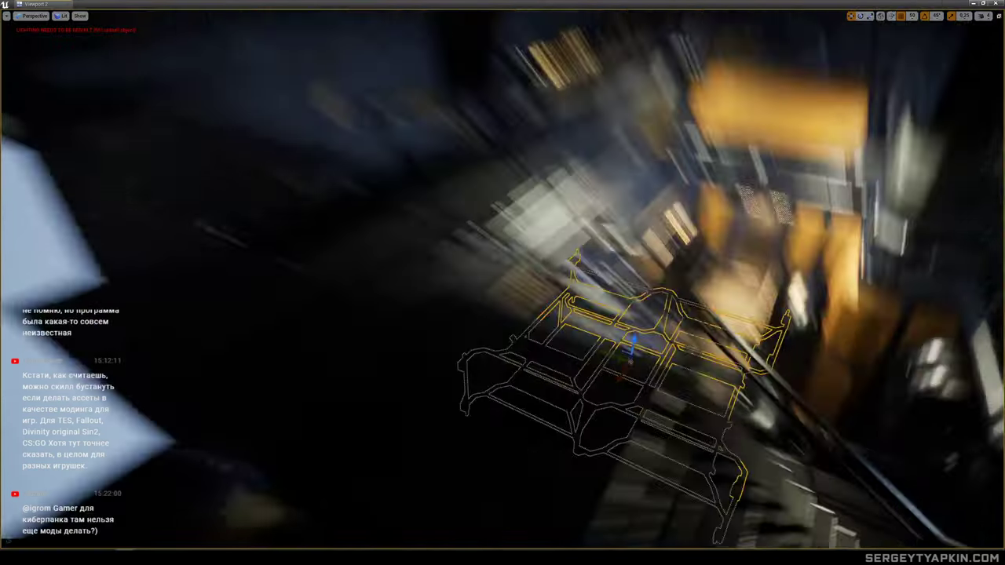
Raise the open metal frame above the staircase and adjust its height beneath the ceiling.
right_drag(631, 361, 630, 361)
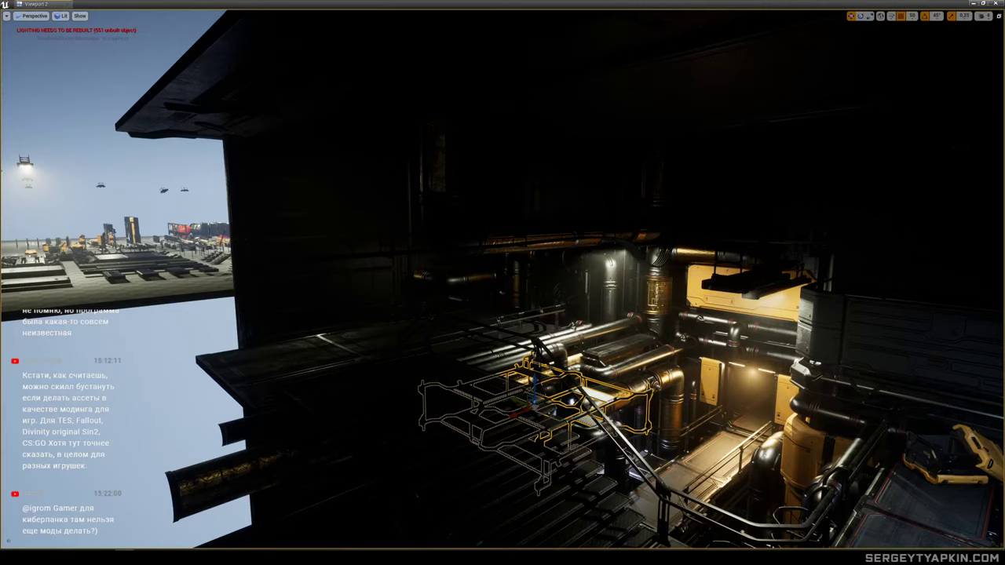
drag(535, 386, 537, 116)
right_drag(599, 107, 600, 107)
right_drag(503, 314, 502, 314)
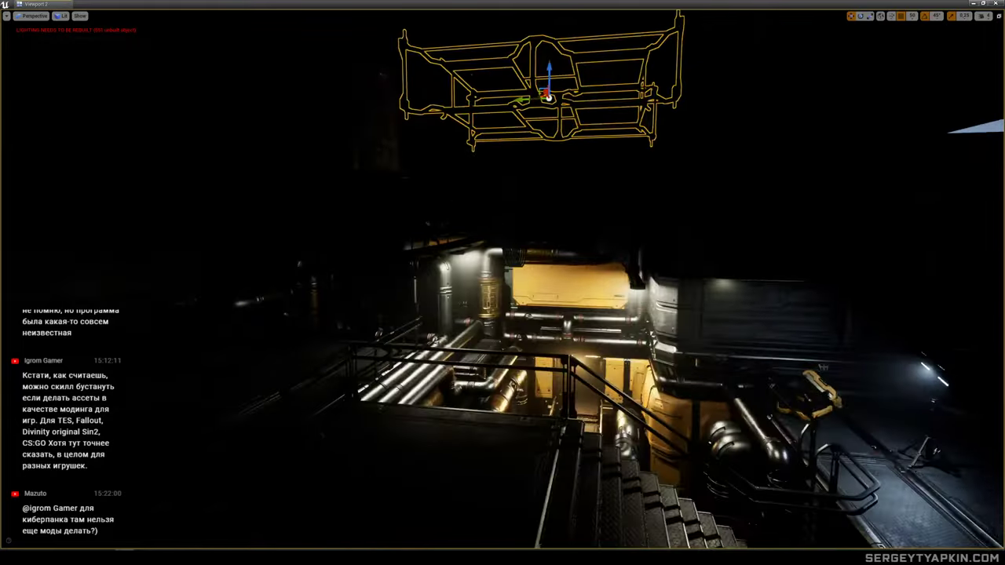
right_drag(600, 107, 600, 107)
drag(543, 73, 543, 141)
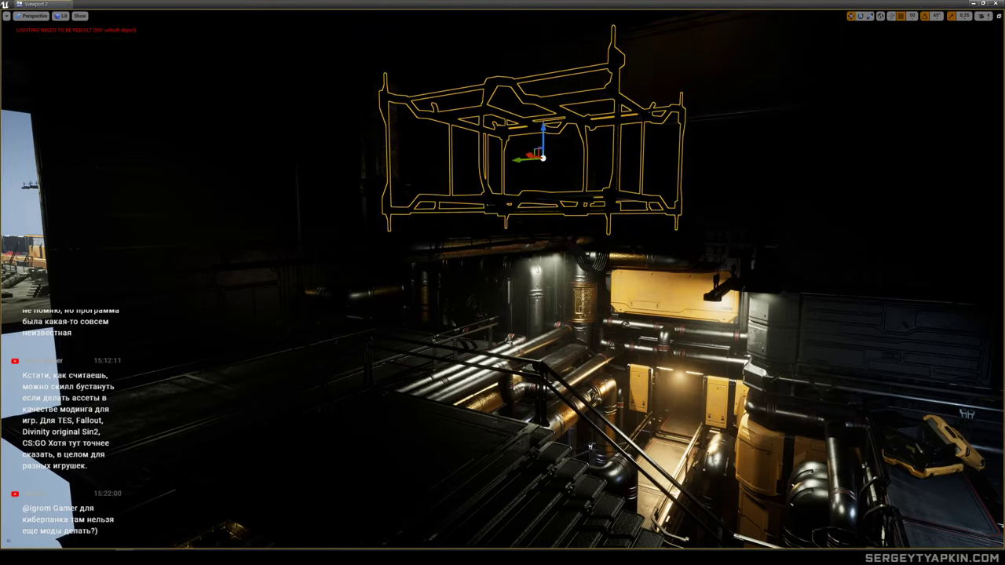
Duplicate the open metal frame in a row under the ceiling, running toward the yellow back panel.
right_drag(502, 314, 502, 314)
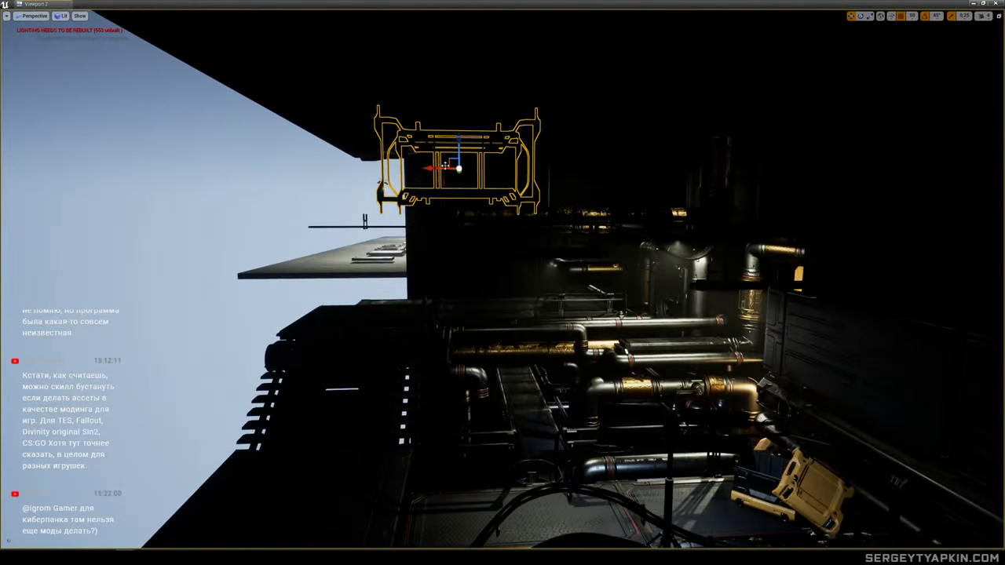
drag(445, 163, 708, 170)
right_drag(708, 170, 708, 171)
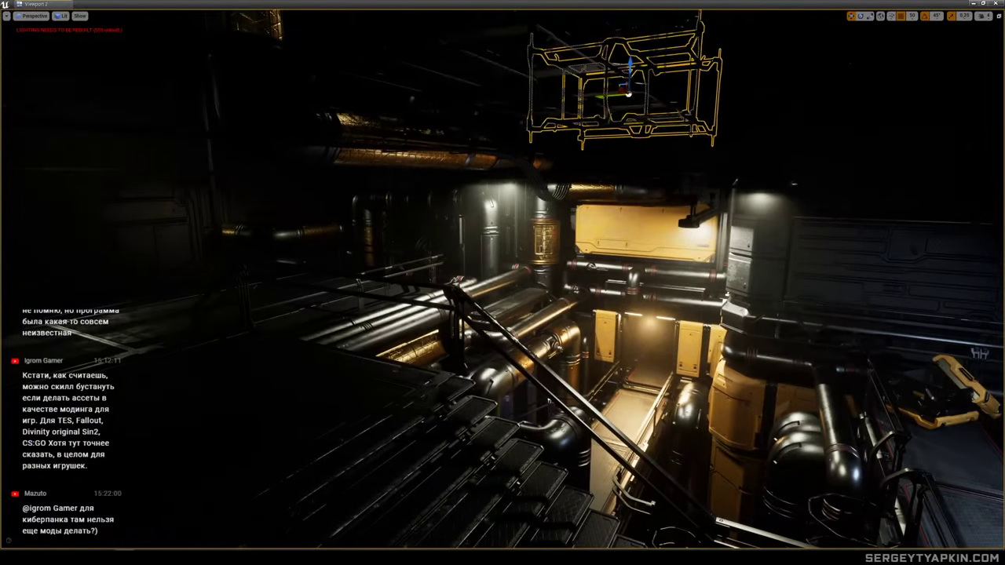
Select the whole row of open metal frames, lower it slightly and shift it sideways beneath the ceiling above the staircase.
ctrl+click(649, 104)
ctrl+click(430, 95)
right_drag(430, 96, 430, 96)
drag(491, 37, 492, 65)
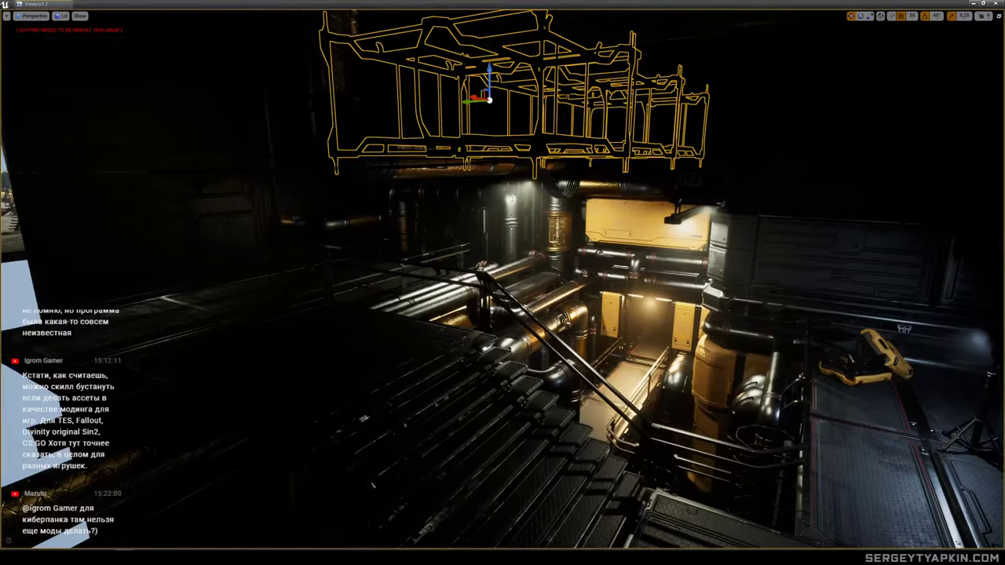
right_drag(492, 68, 492, 67)
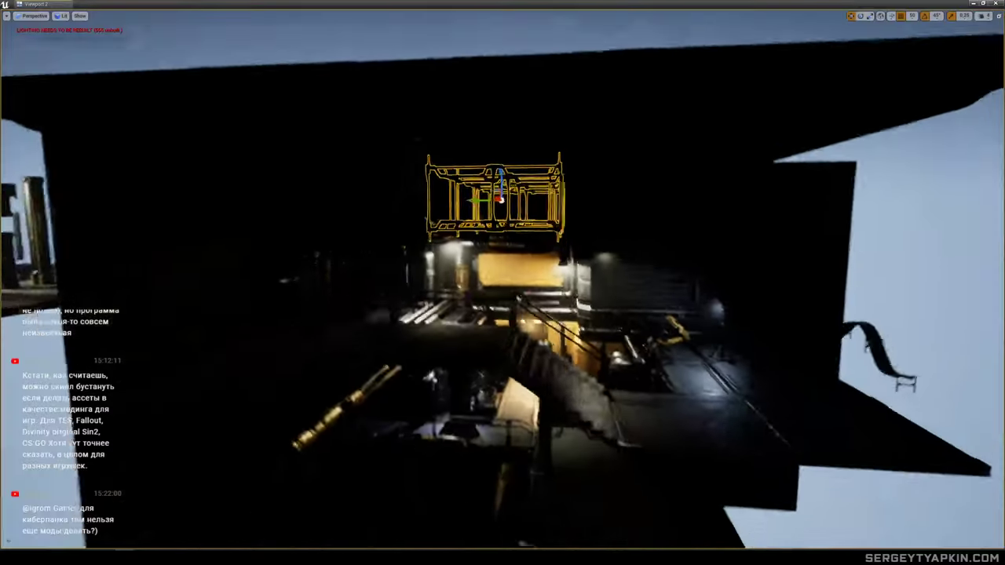
right_drag(707, 171, 708, 171)
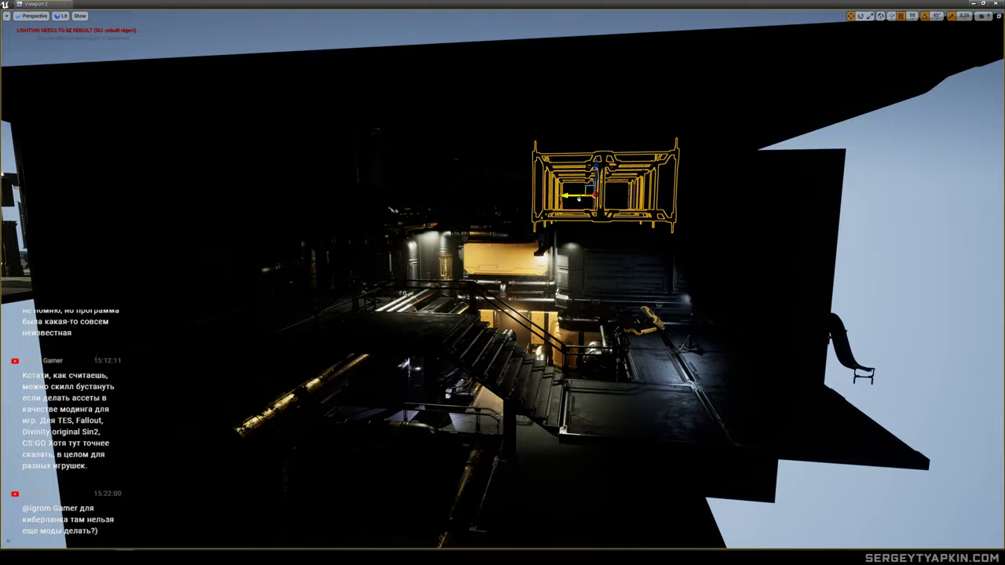
right_drag(707, 171, 707, 171)
Hang a ceiling lamp beneath the open metal frames and check its position over the room.
click(594, 223)
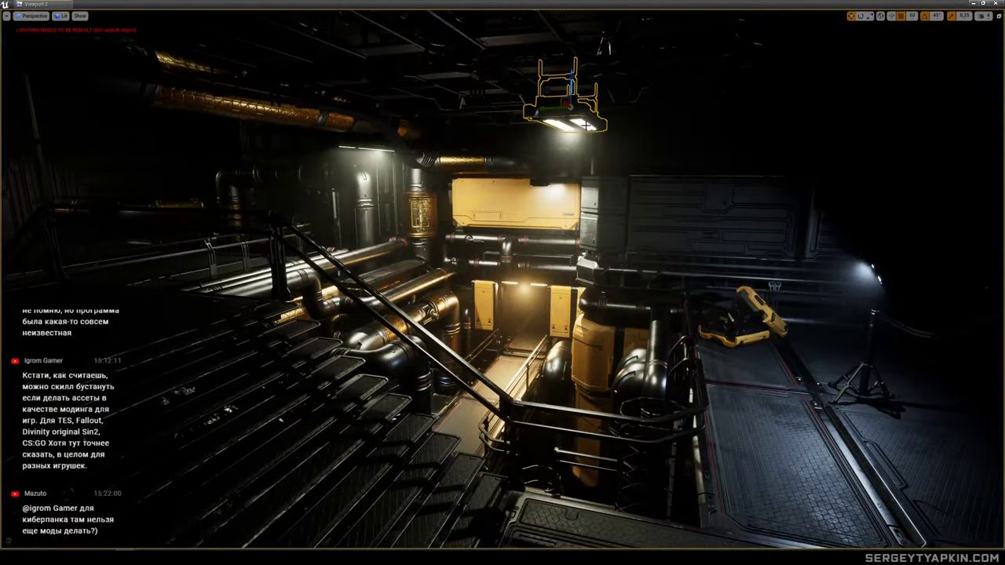
right_drag(586, 125, 588, 126)
right_drag(727, 143, 726, 143)
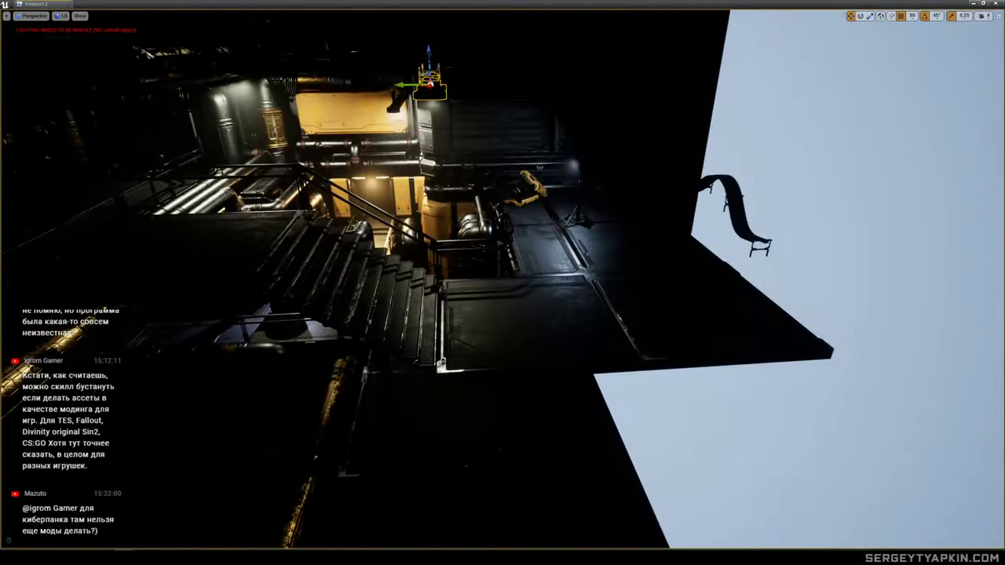
Bring the curved cable from outside into the room, rotate it and lay it along the pipes beside the staircase.
click(736, 206)
right_drag(736, 206, 735, 206)
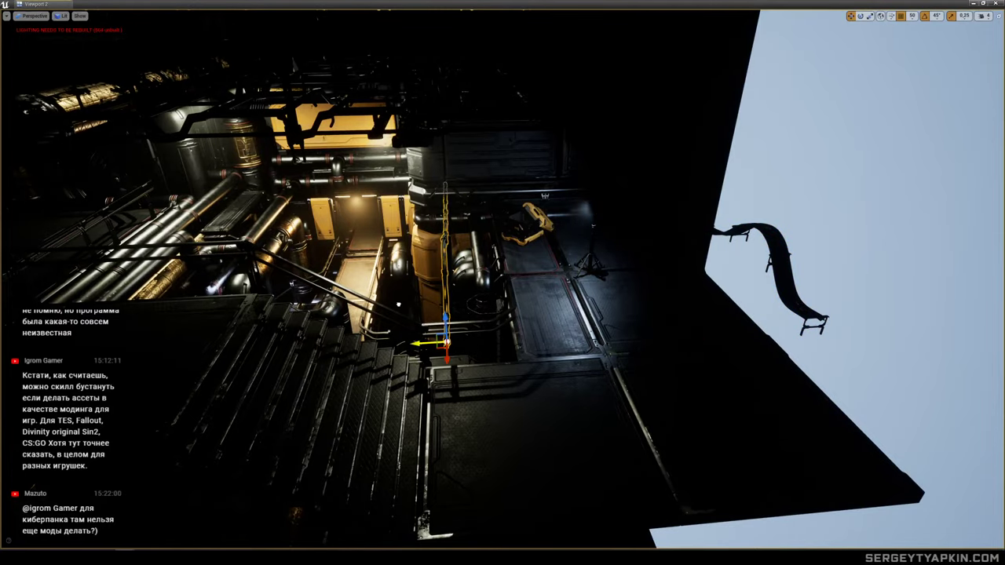
right_drag(735, 205, 736, 205)
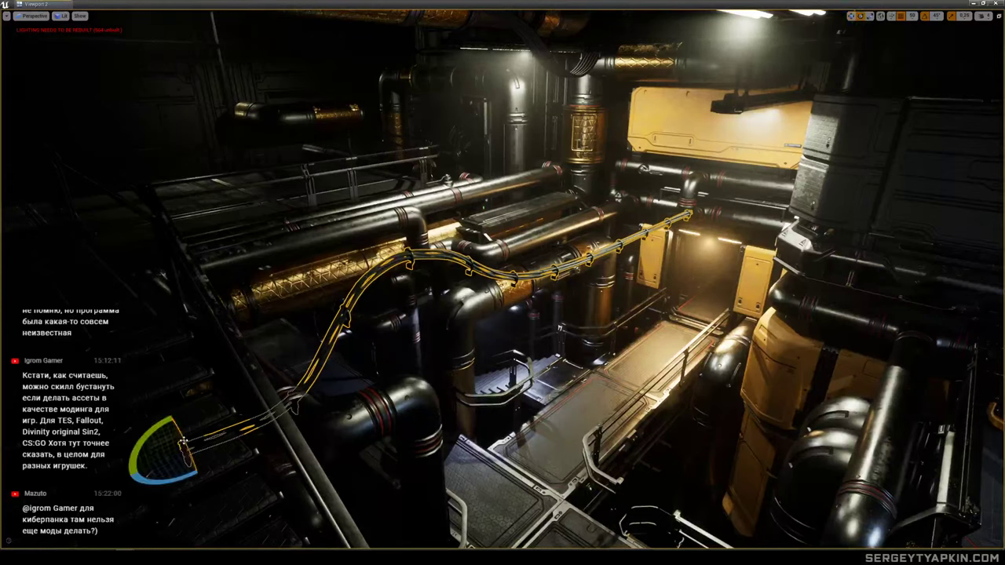
drag(184, 441, 199, 479)
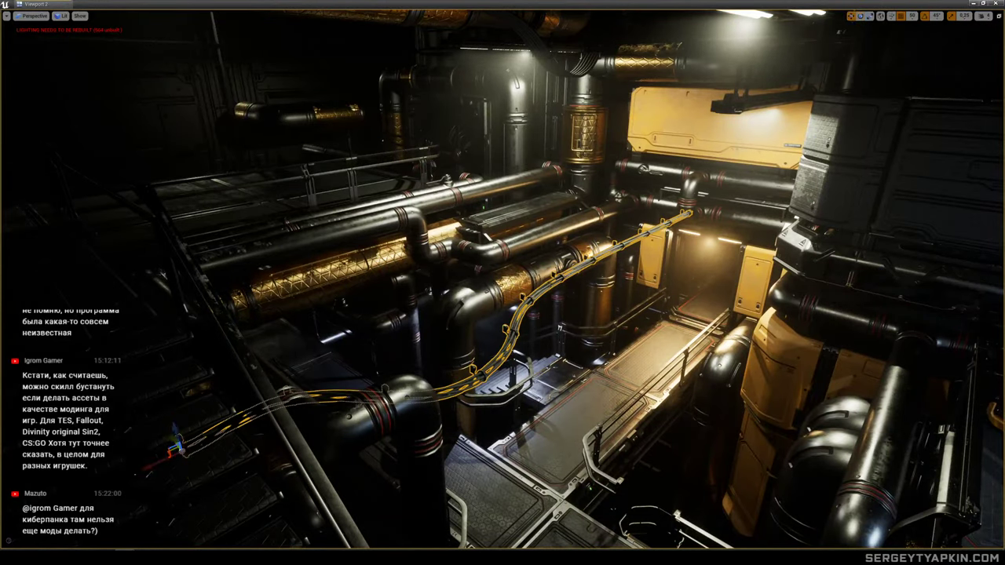
drag(171, 439, 58, 315)
right_drag(58, 316, 58, 316)
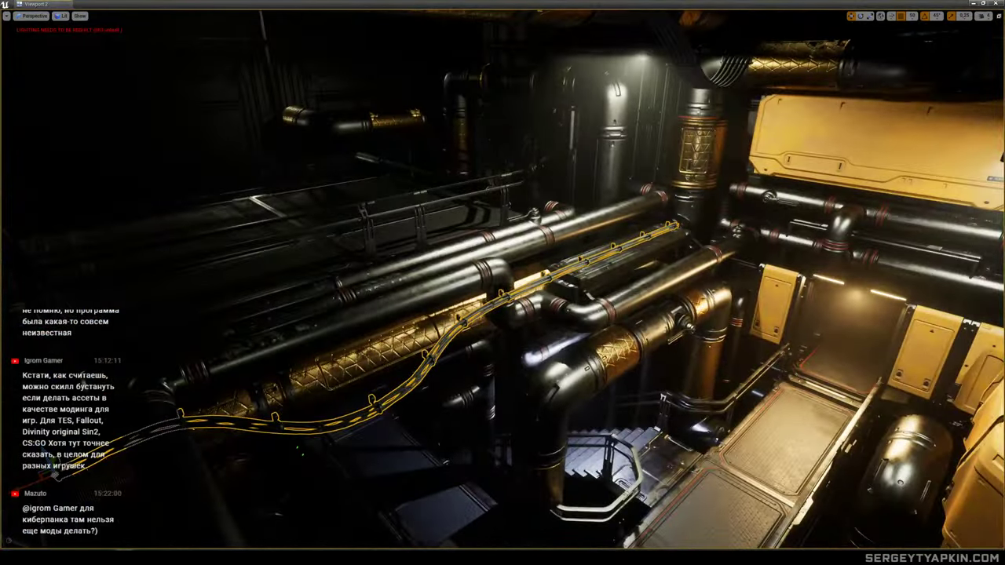
Show the editor markers and straighten the cable along the gold mesh pipe by moving and deleting its middle spline points.
key(g)
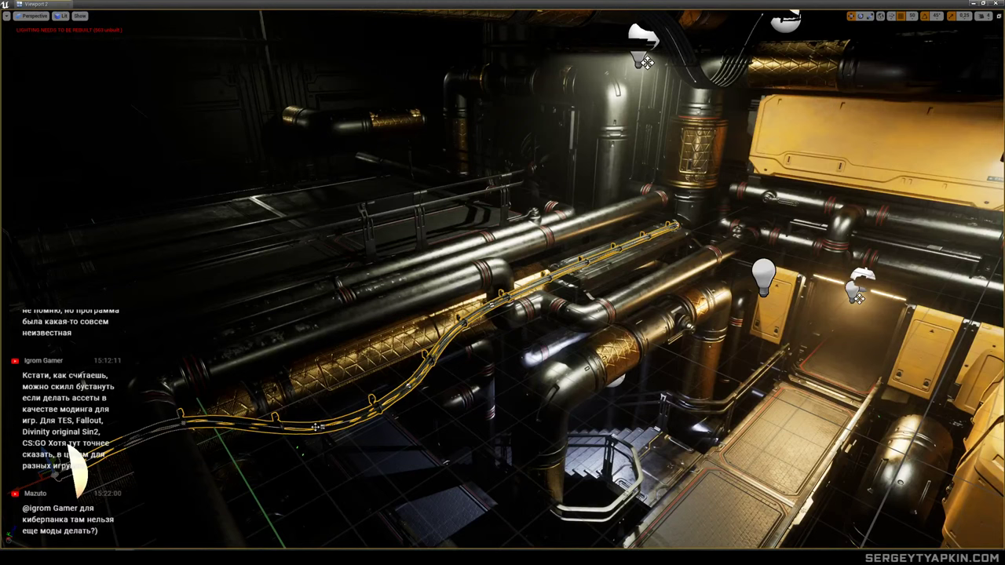
drag(303, 402, 274, 360)
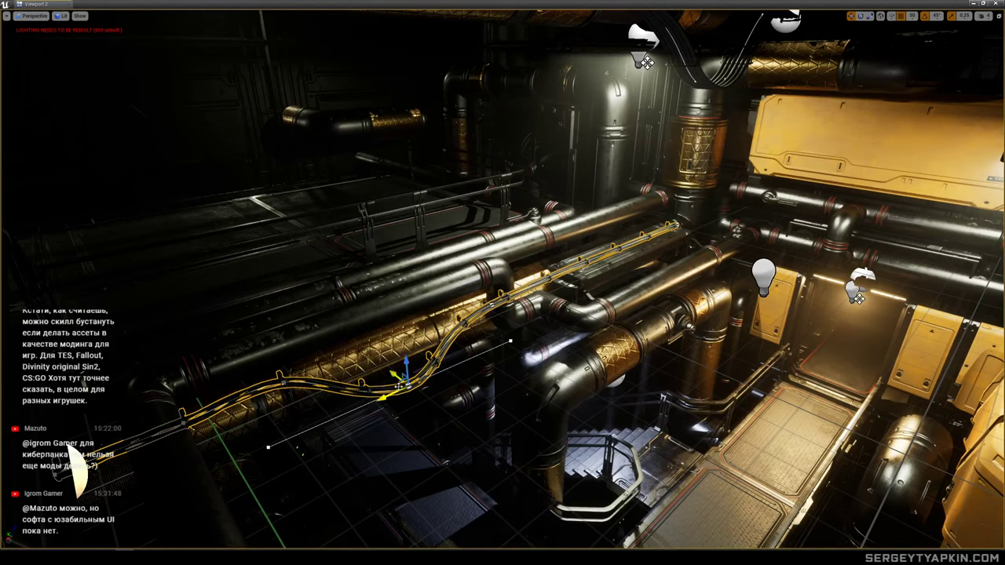
key(Delete)
key(ctrl+z)
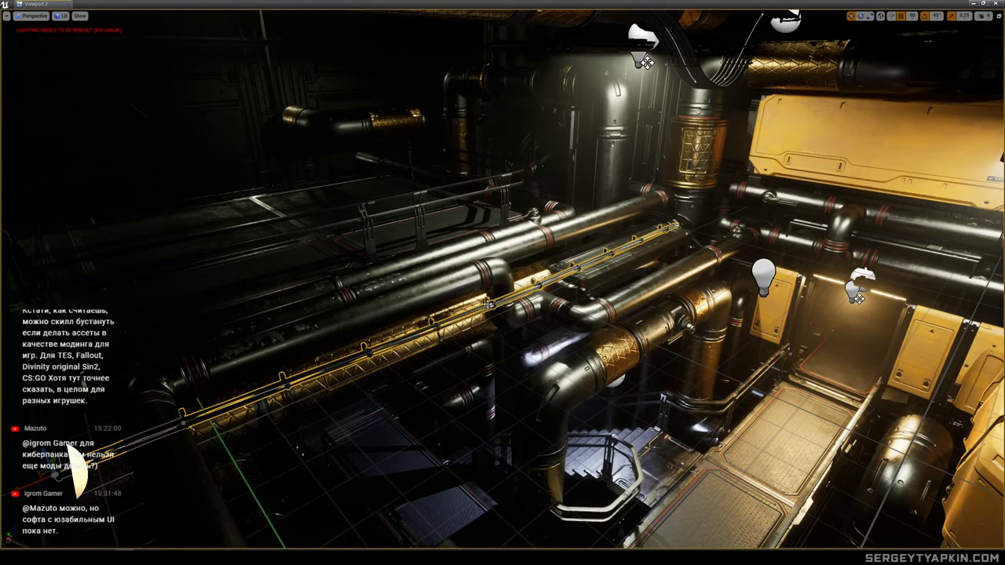
drag(476, 309, 421, 328)
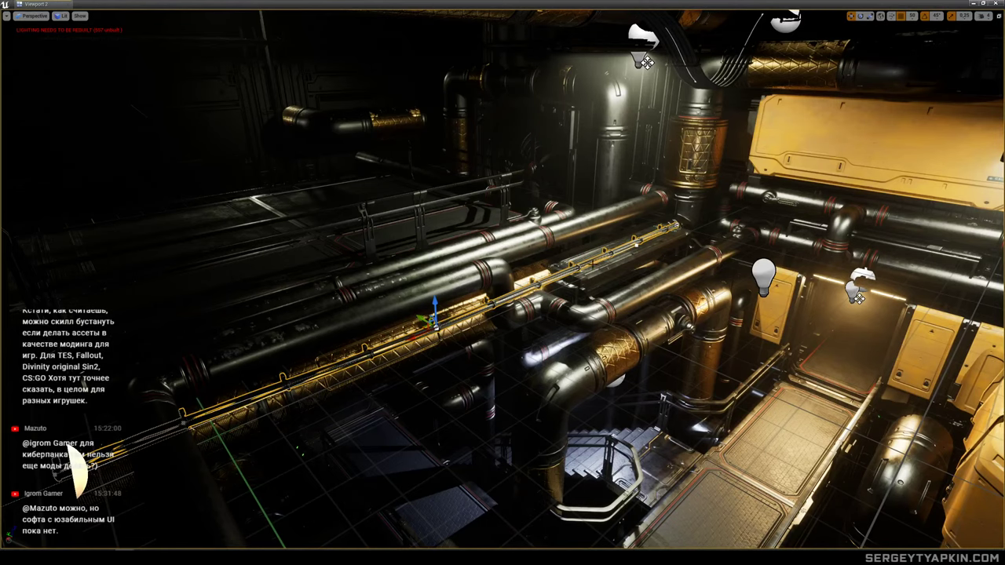
Select the cable's spline point near the gold pipe and adjust its tangent to bend the cable slightly.
right_drag(502, 283, 475, 259)
drag(697, 276, 553, 277)
key(ctrl+y)
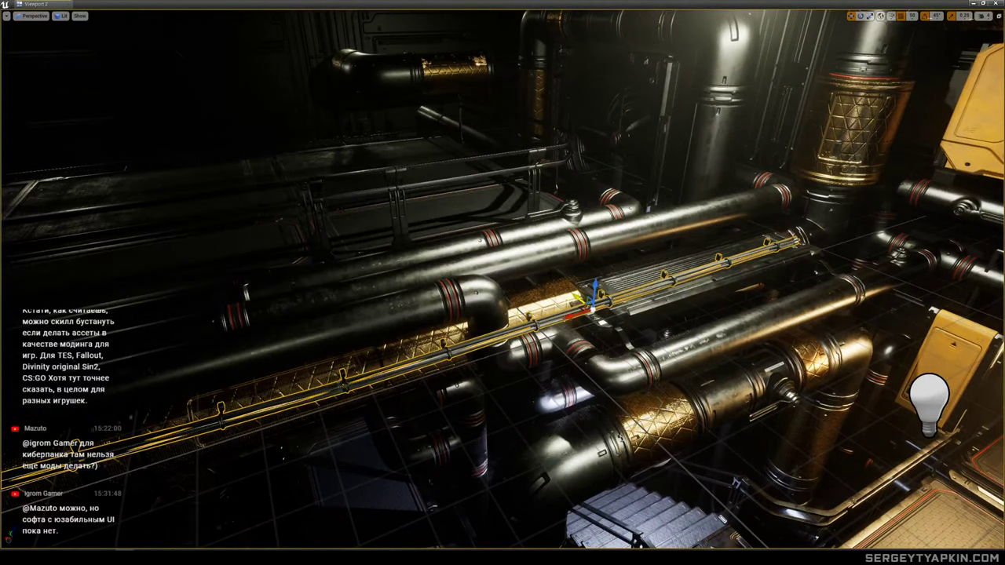
key(ctrl+y)
drag(700, 277, 567, 283)
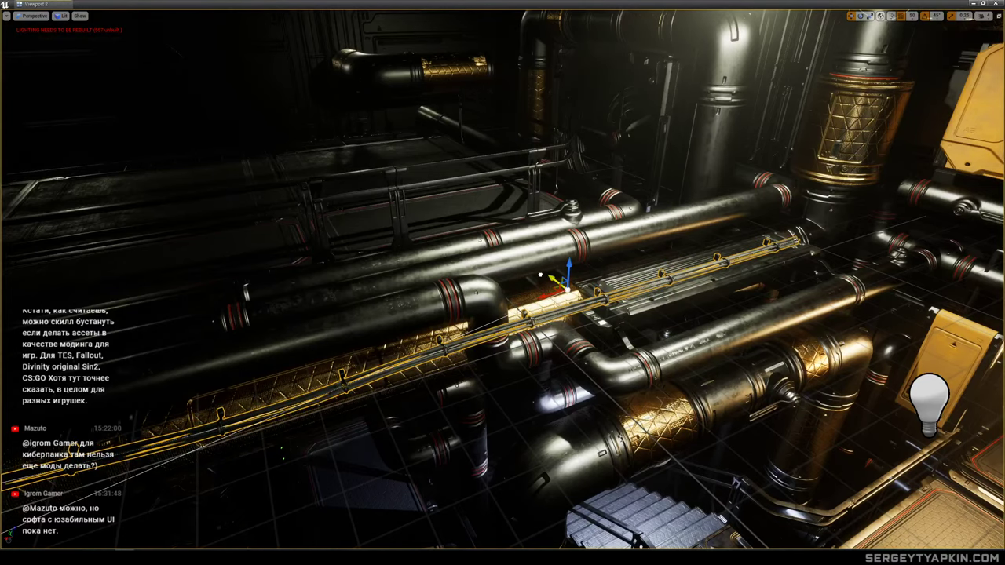
right_drag(554, 281, 519, 310)
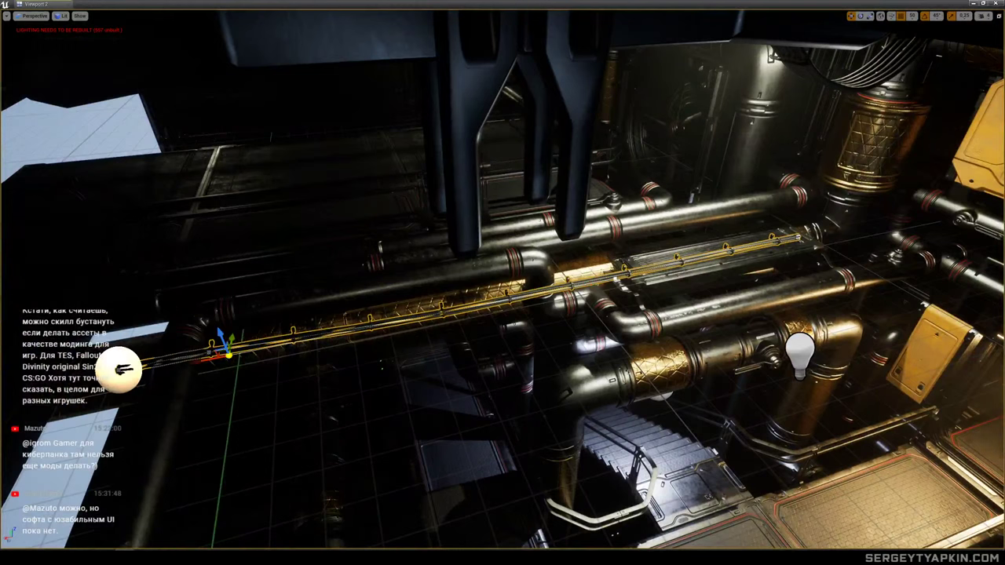
Swing the tangent of the cable's middle spline point sideways to form a bend beside the gold mesh pipe.
drag(227, 355, 388, 324)
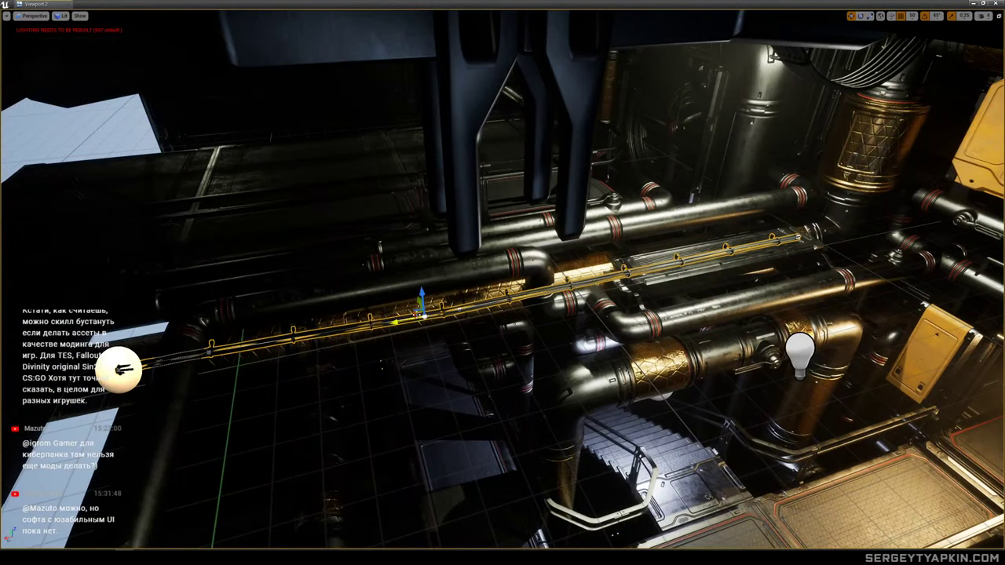
drag(418, 300, 410, 279)
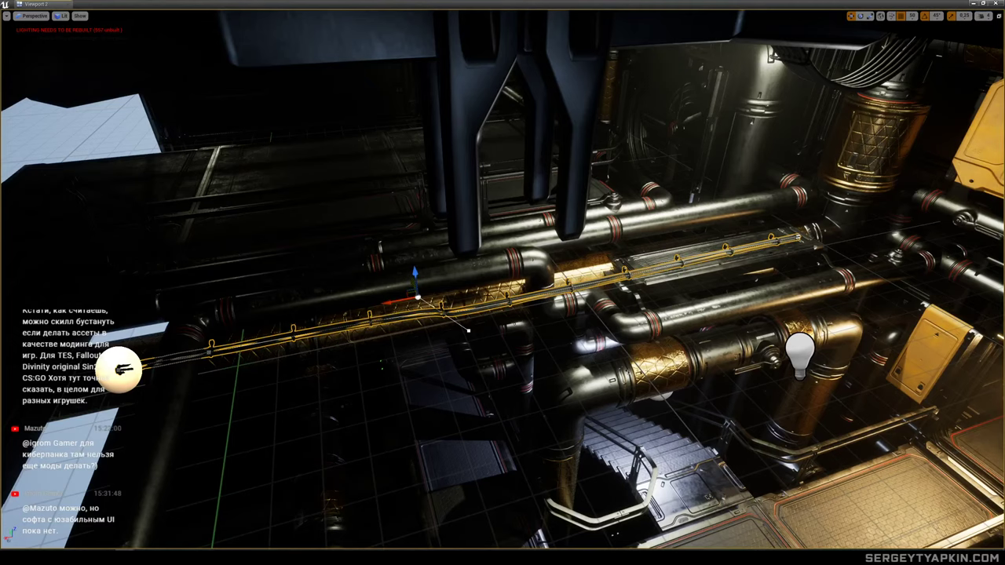
key(ctrl+z)
key(ctrl+z)
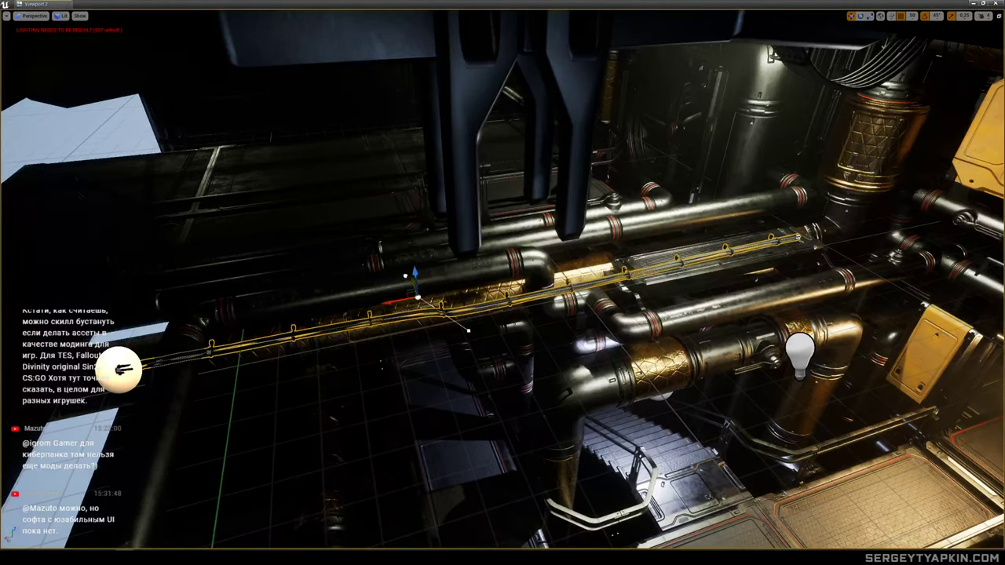
right_drag(411, 285, 531, 268)
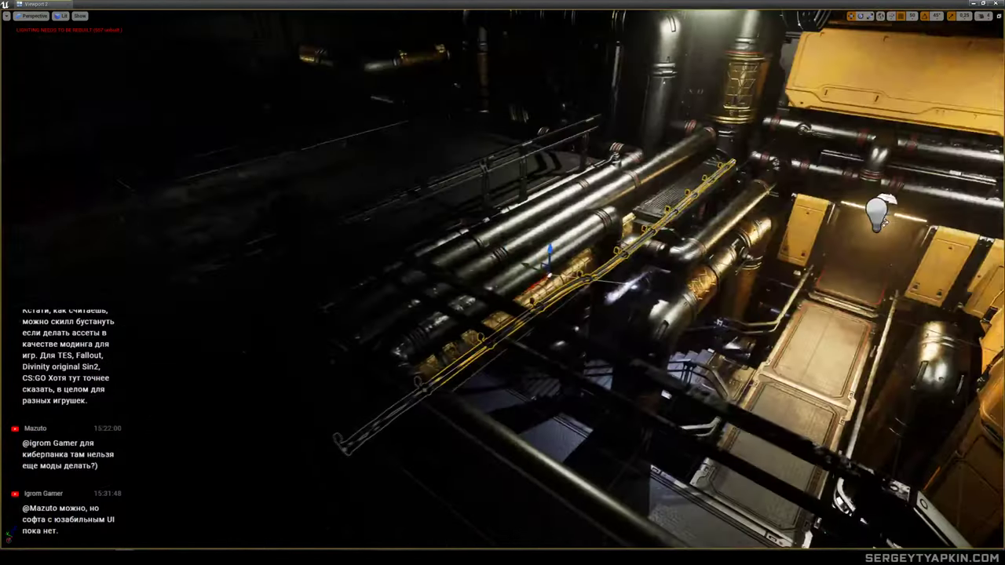
drag(536, 267, 513, 253)
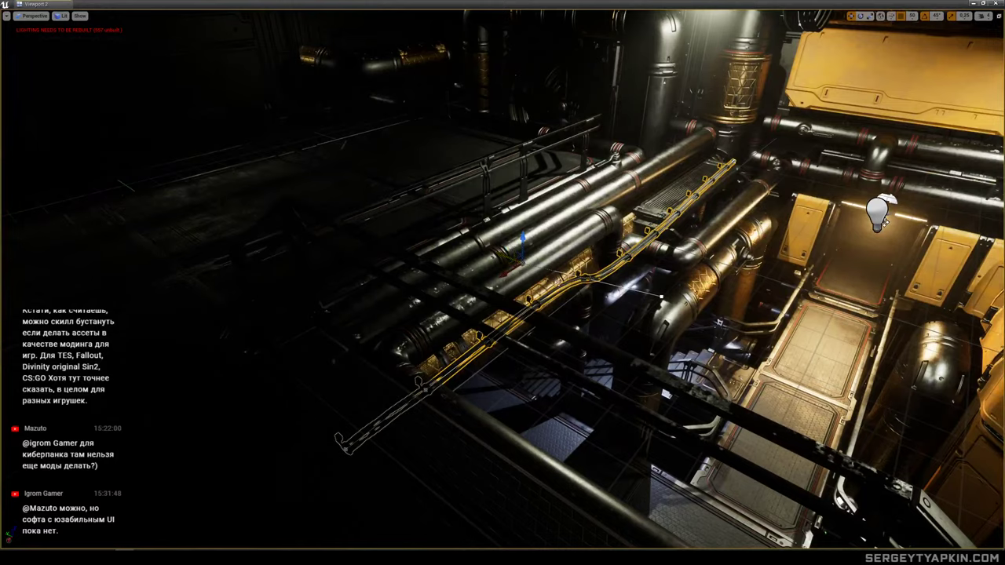
right_drag(557, 283, 568, 264)
click(537, 279)
click(537, 279)
click(548, 265)
click(296, 417)
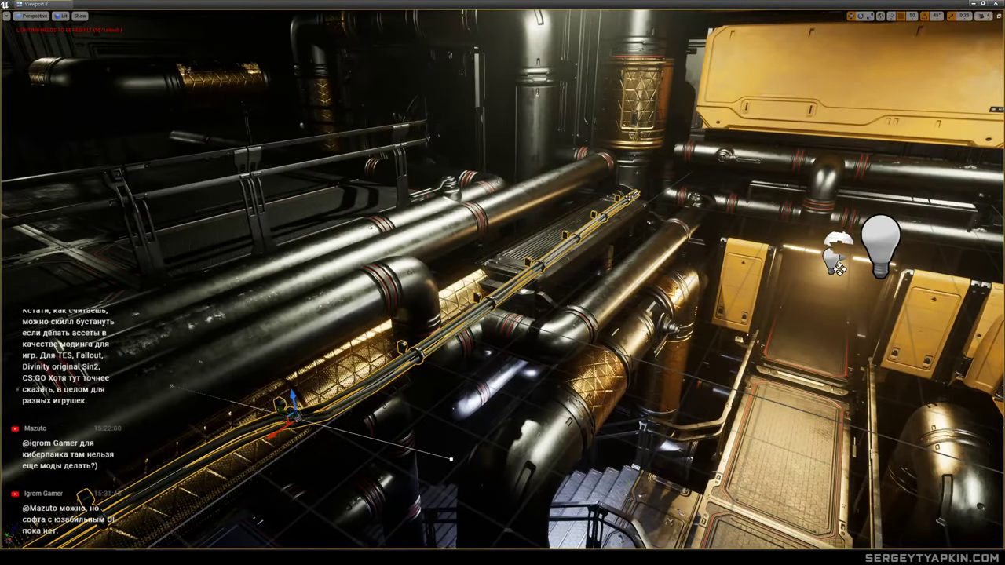
Move the cable's far end off the ribbed tray, extend it along the adjacent pipe and reshape the curve before it.
click(636, 194)
drag(633, 193, 607, 253)
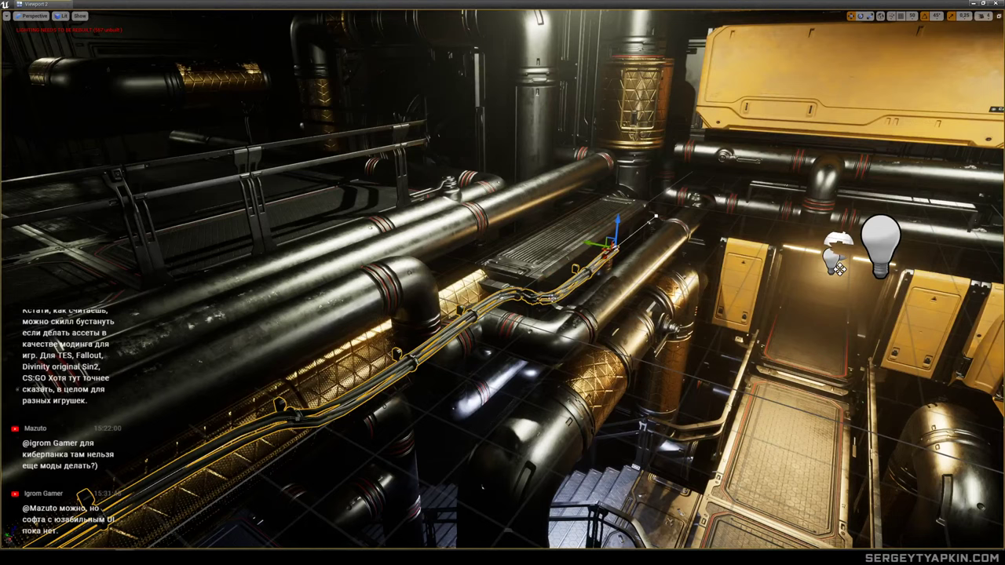
click(552, 298)
drag(540, 306, 560, 296)
click(613, 246)
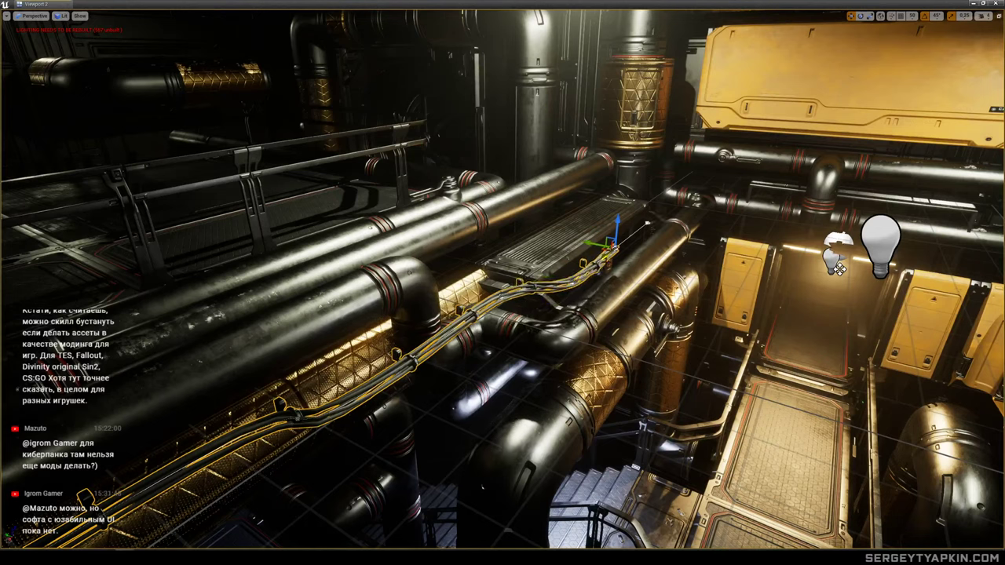
drag(613, 247, 667, 203)
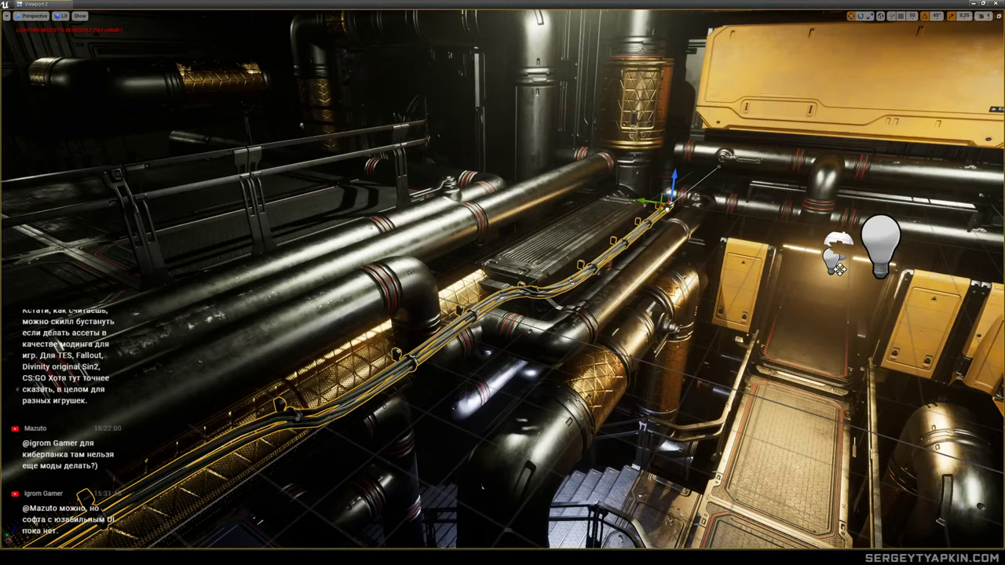
right_drag(840, 269, 839, 256)
right_drag(667, 203, 668, 203)
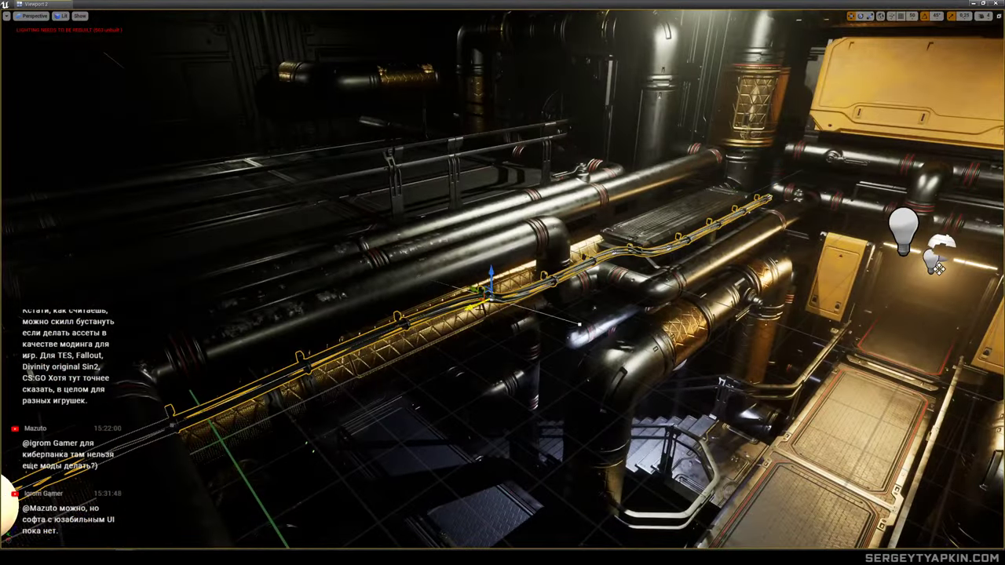
Fine-tune the tangent at the cable's middle bend and check how the cable follows the gold pipe.
mouse_move(489, 297)
mouse_down()
mouse_move(451, 289)
mouse_move(460, 280)
mouse_move(490, 296)
mouse_up()
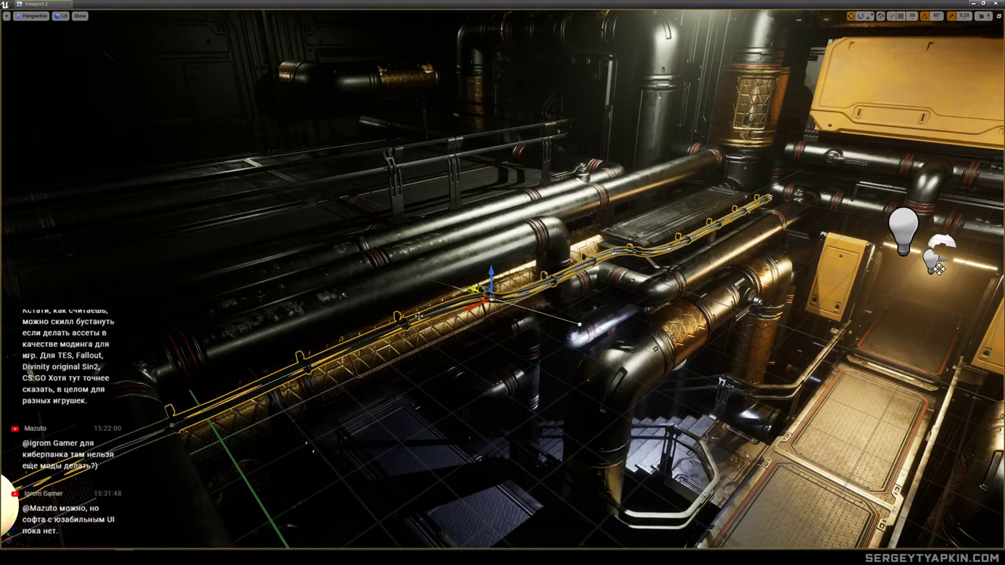
click(633, 282)
click(652, 252)
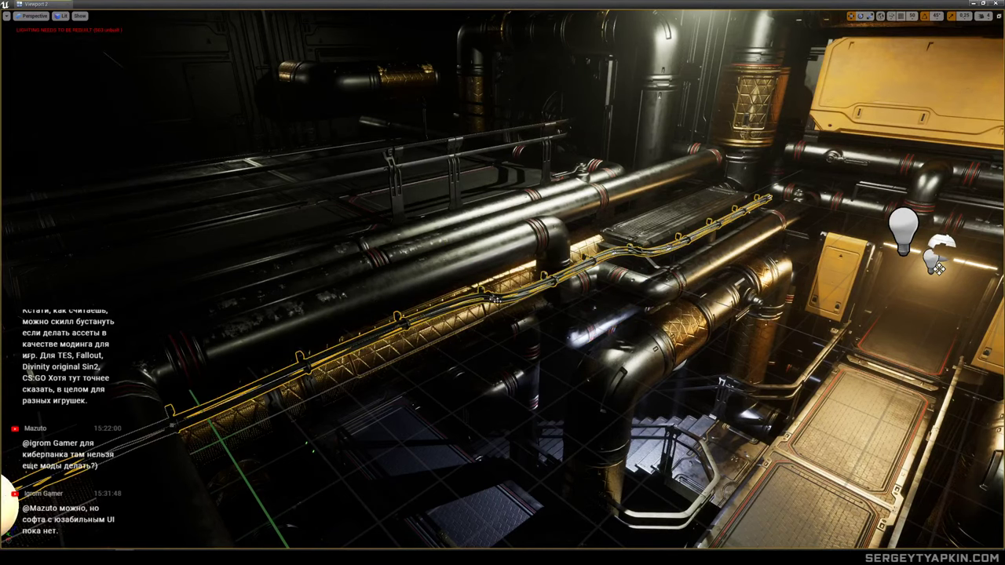
drag(475, 304, 559, 249)
key(w)
right_drag(558, 249, 587, 242)
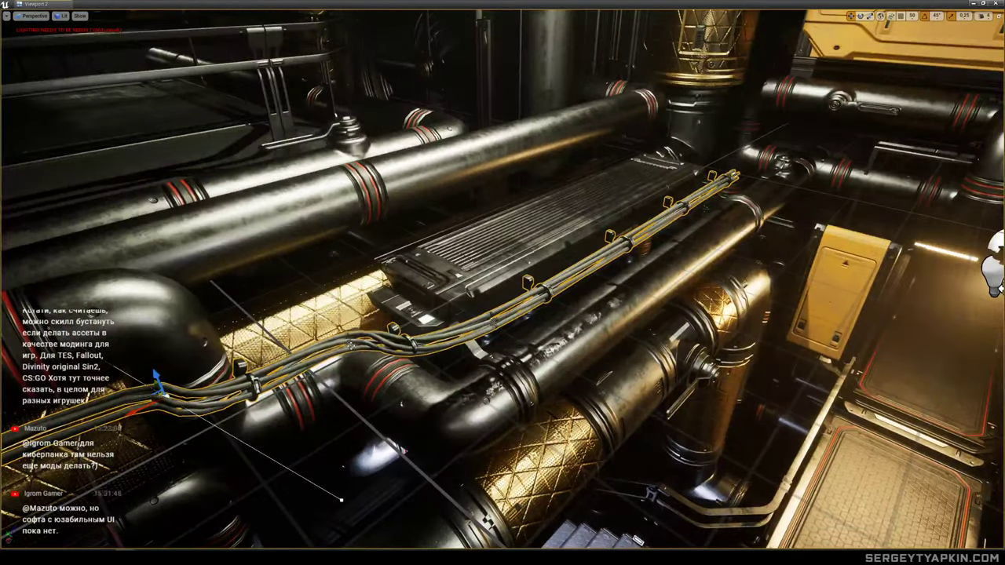
Delete the extra spline point by the pipe elbow, smooth the remaining bend with its tangent and hide the editor markers.
click(345, 343)
key(s)
right_drag(345, 344, 302, 339)
key(Delete)
key(d)
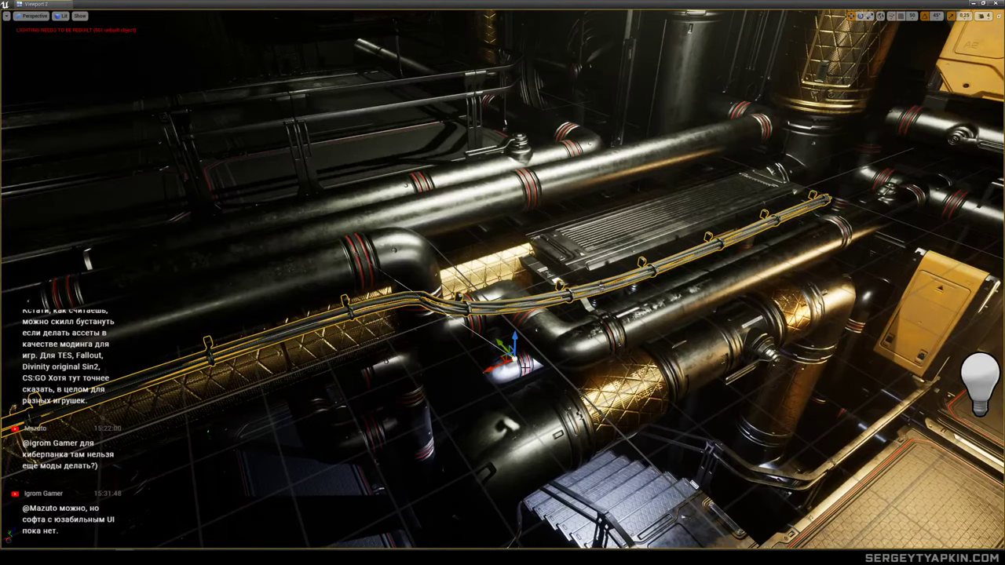
drag(501, 358, 622, 280)
mouse_move(628, 279)
right_down()
mouse_move(677, 275)
mouse_move(634, 276)
right_up()
key(s)
key(g)
key(w)
key(s)
key(w)
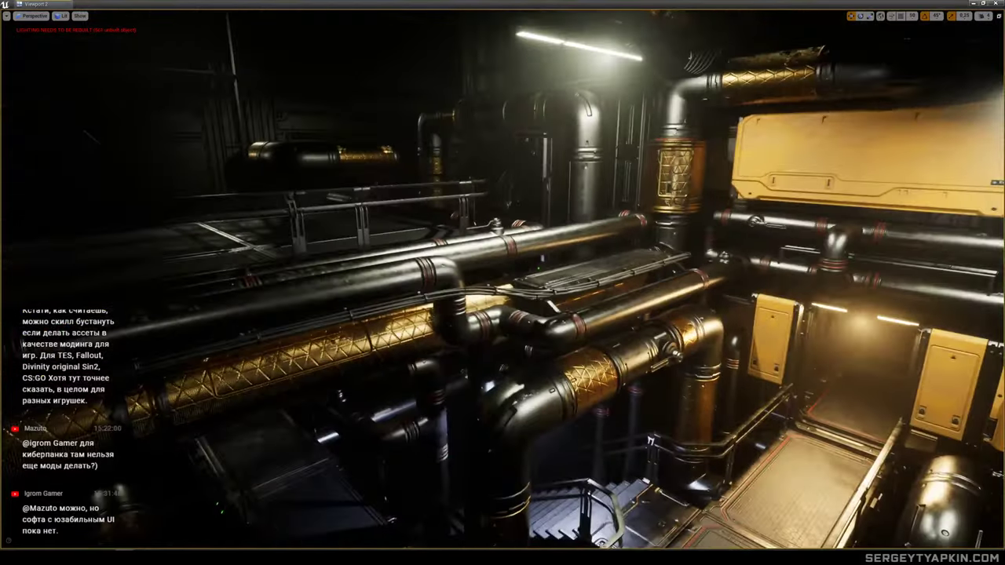
Select the whole cable, adjust its height and shift it sideways so it rests along the gold pipe and ribbed tray.
click(551, 328)
click(543, 294)
right_drag(543, 294, 436, 294)
drag(335, 310, 339, 325)
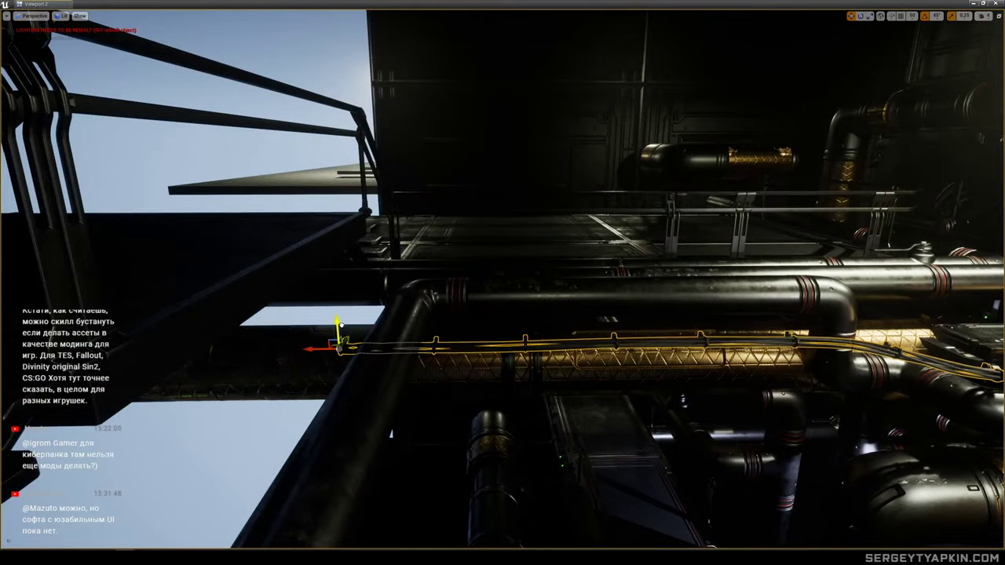
right_drag(339, 337, 511, 387)
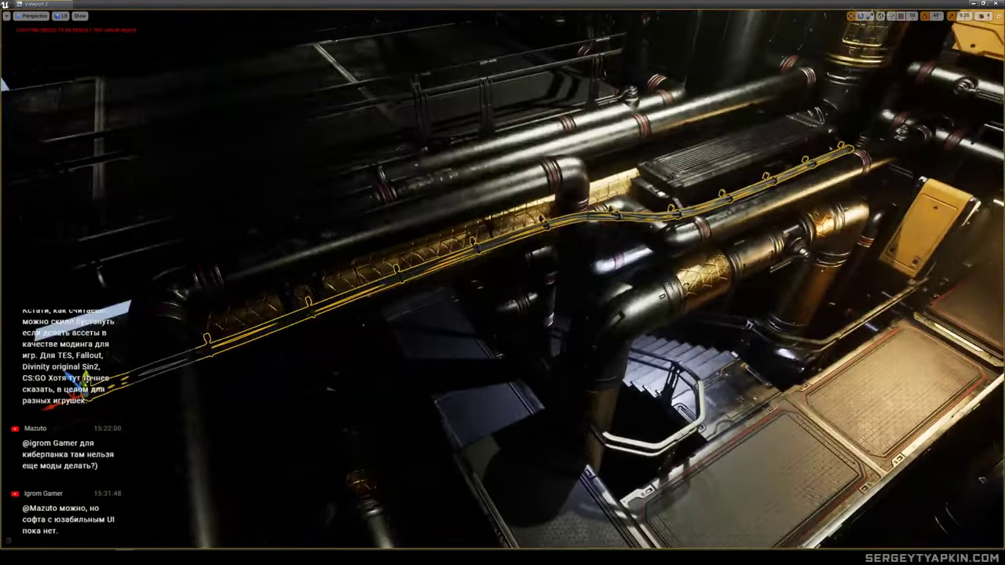
drag(85, 378, 81, 362)
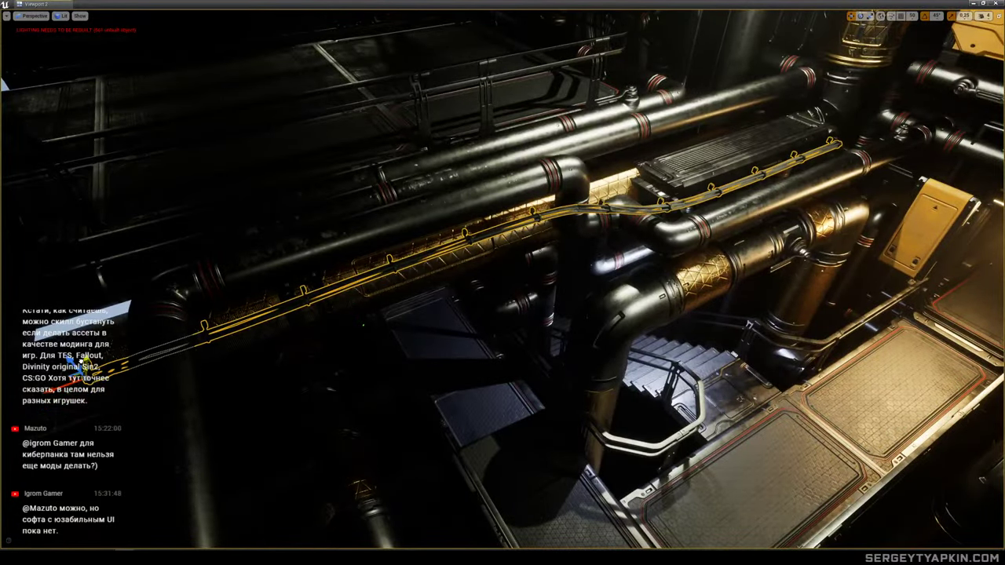
right_drag(502, 338, 513, 298)
key(Escape)
click(583, 290)
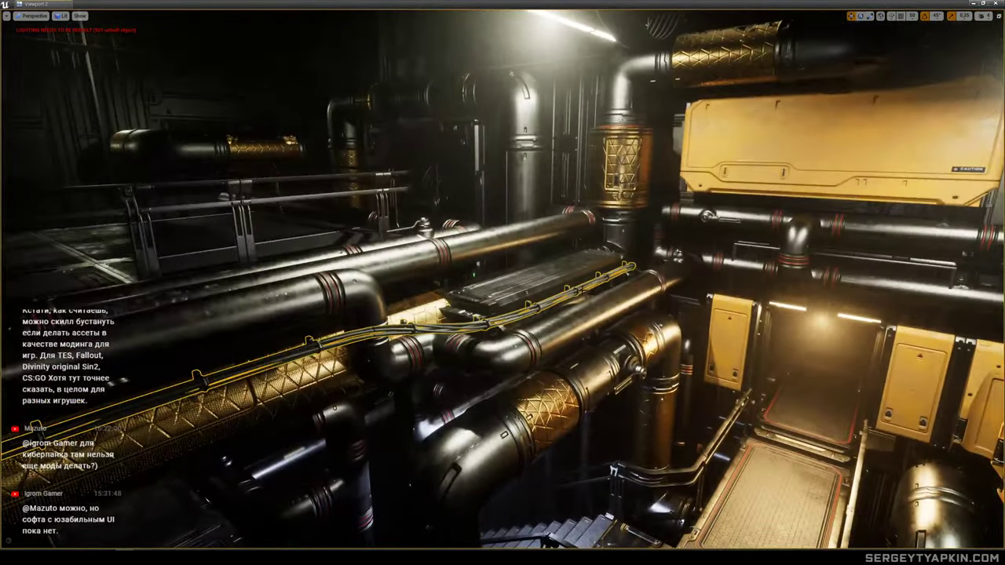
Select the cluster of dark wall panels beside the yellow panel and place a rotated copy above the upper platform across the room.
mouse_move(582, 290)
right_down()
mouse_move(575, 294)
mouse_move(593, 287)
right_up()
right_drag(615, 404, 614, 404)
right_drag(501, 226, 501, 226)
ctrl+click(501, 225)
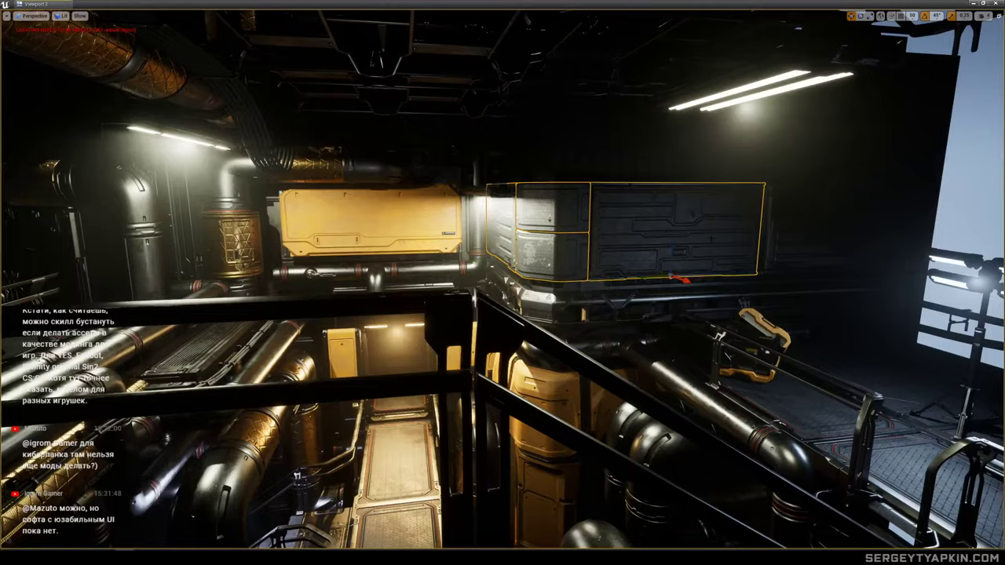
ctrl+click(849, 262)
right_drag(849, 262, 849, 262)
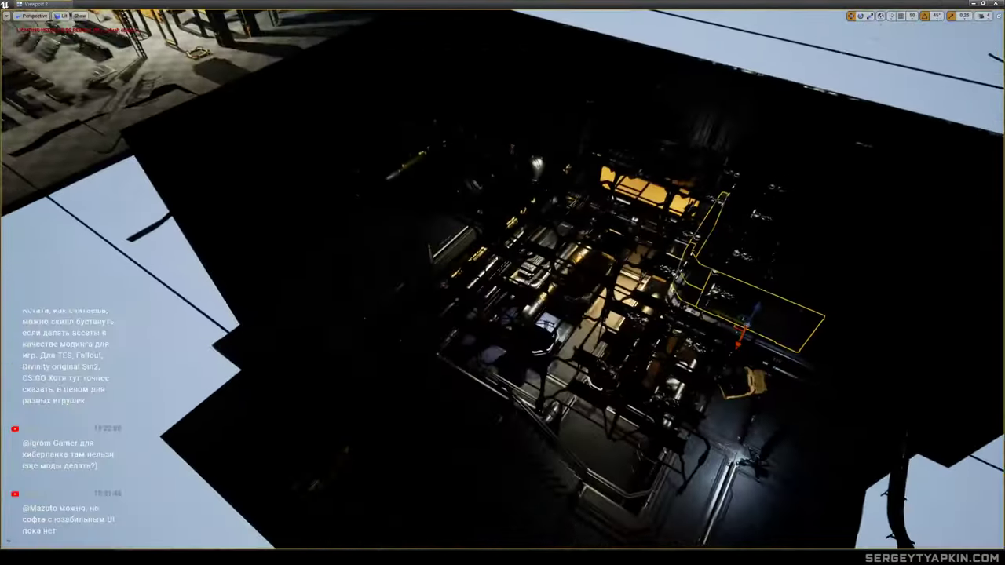
key(e)
drag(719, 292, 352, 253)
key(w)
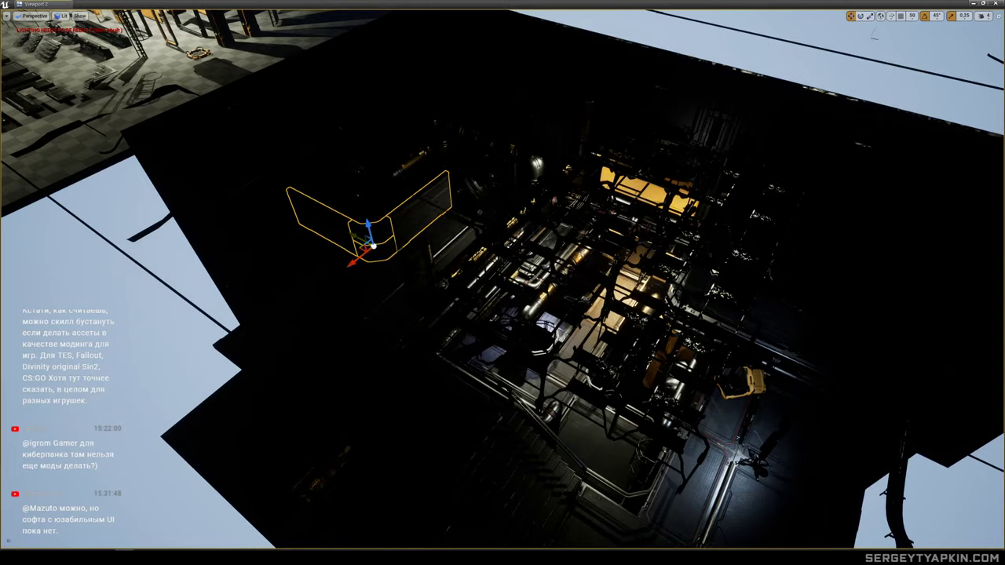
right_drag(352, 253, 369, 193)
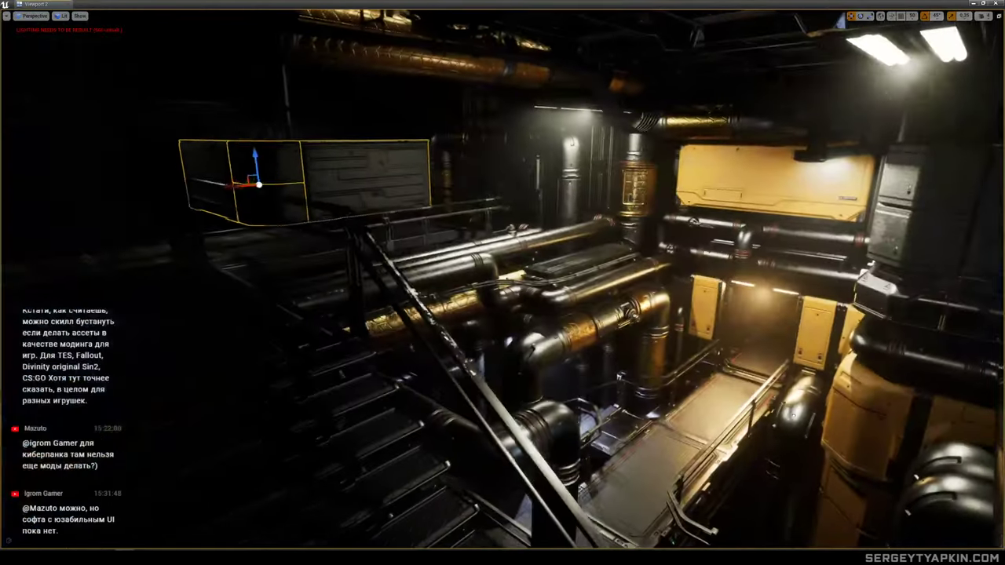
Rotate the copied dark panel cluster again, shift it outward past the staircase and check the room with the editor markers hidden.
key(e)
drag(258, 187, 327, 92)
key(w)
key(r)
key(w)
drag(325, 156, 227, 167)
key(s)
right_drag(503, 283, 585, 282)
key(w)
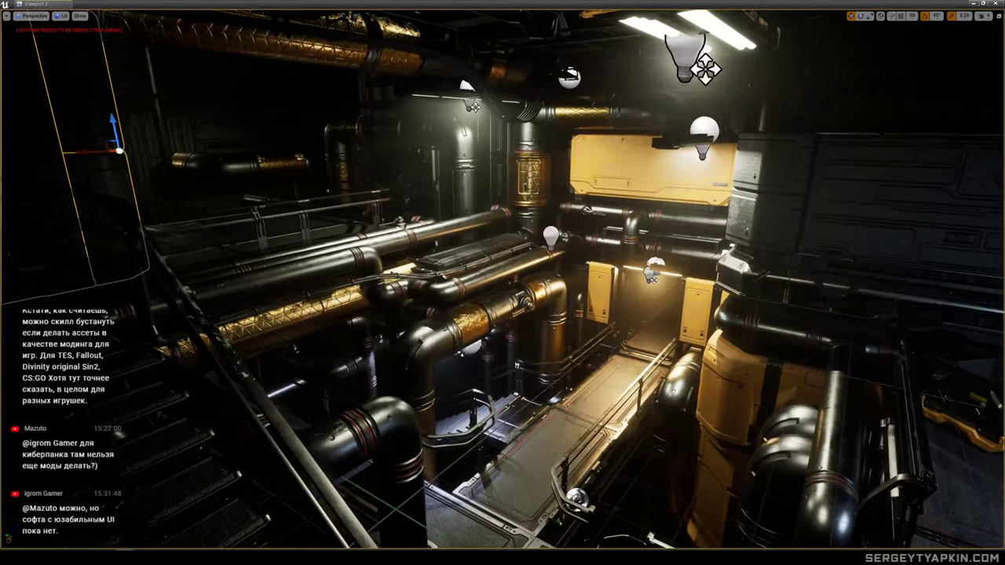
key(g)
key(s)
right_drag(704, 70, 742, 9)
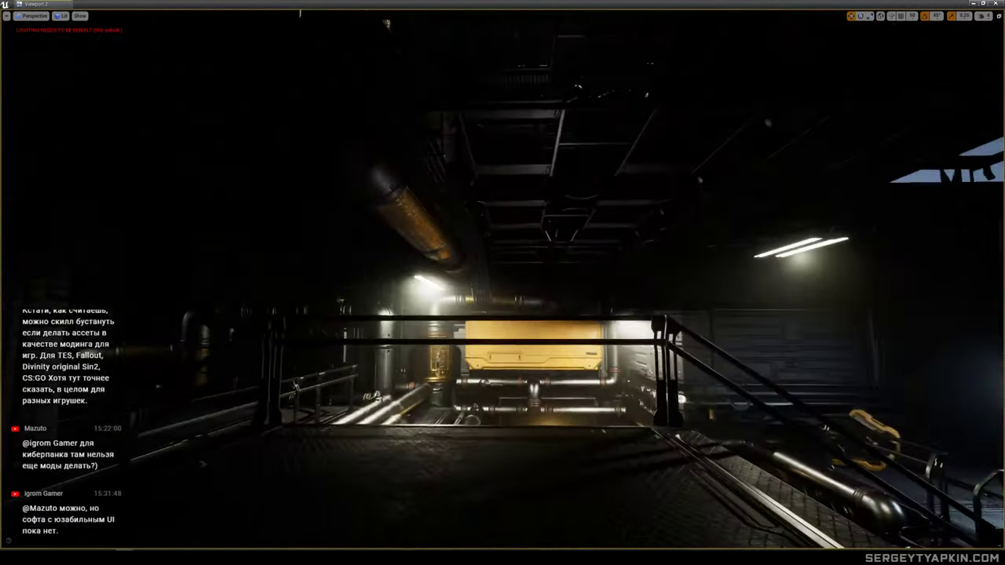
Select the ceiling frames above the upper platform and examine how they run over the pipes and open side of the room.
click(628, 102)
ctrl+click(571, 206)
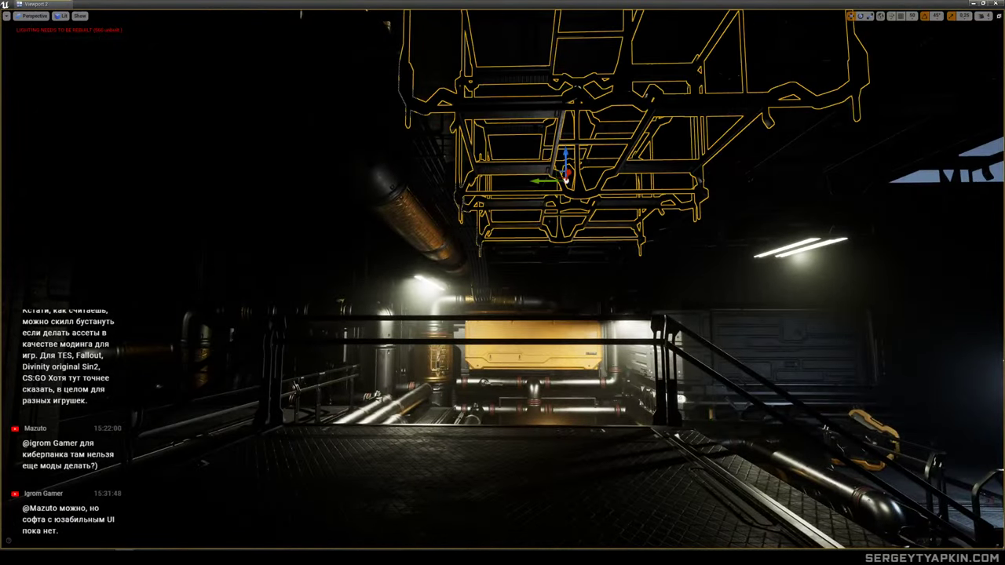
ctrl+click(535, 249)
key(s)
right_drag(535, 250, 535, 265)
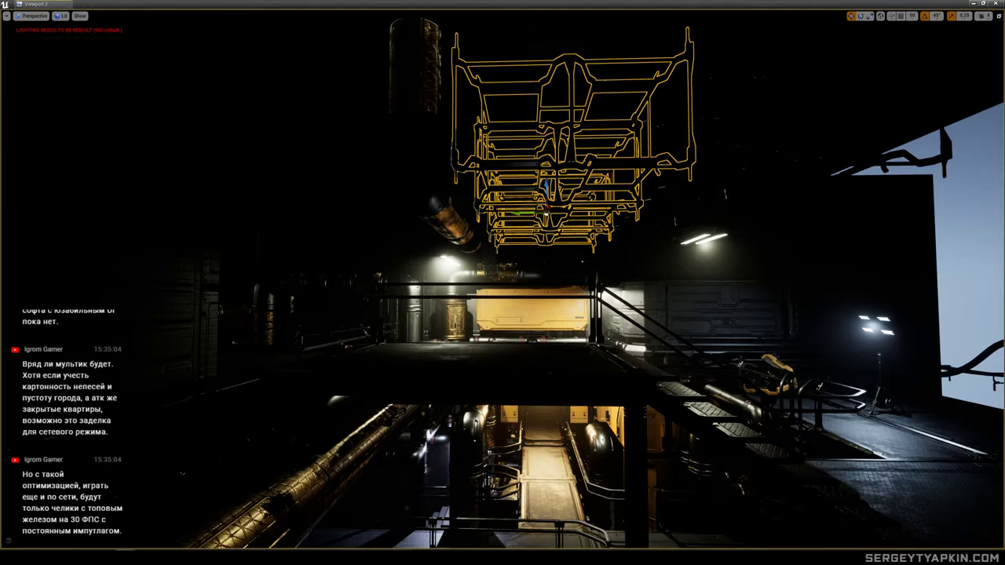
right_drag(573, 198, 408, 211)
key(d)
key(d)
key(a)
key(d)
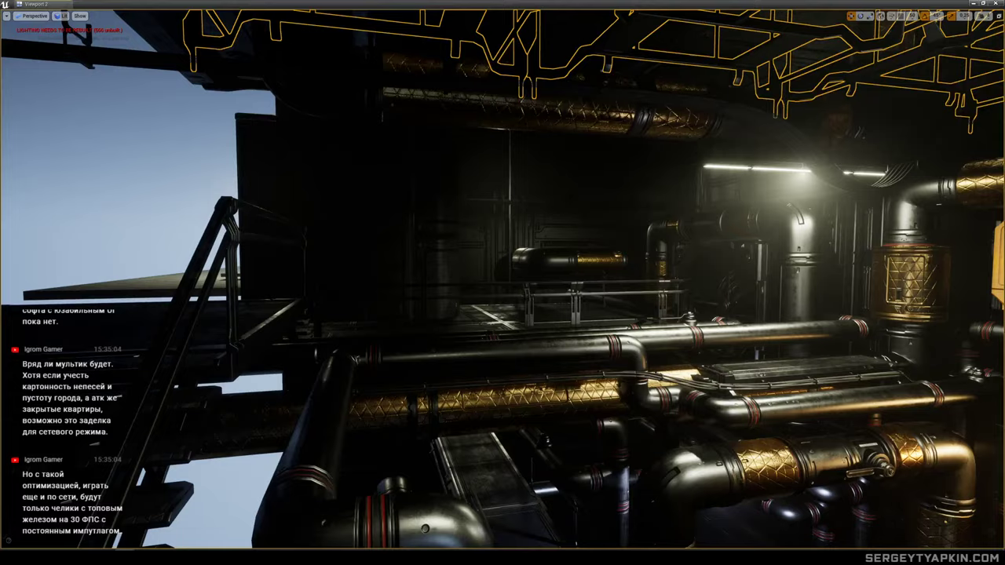
key(d)
right_drag(409, 211, 369, 216)
Select the dark wall panel pieces behind the upper platform, rescale their height and check the result from the main viewpoint.
key(a)
key(w)
click(503, 243)
right_drag(502, 243, 471, 242)
key(w)
ctrl+click(675, 223)
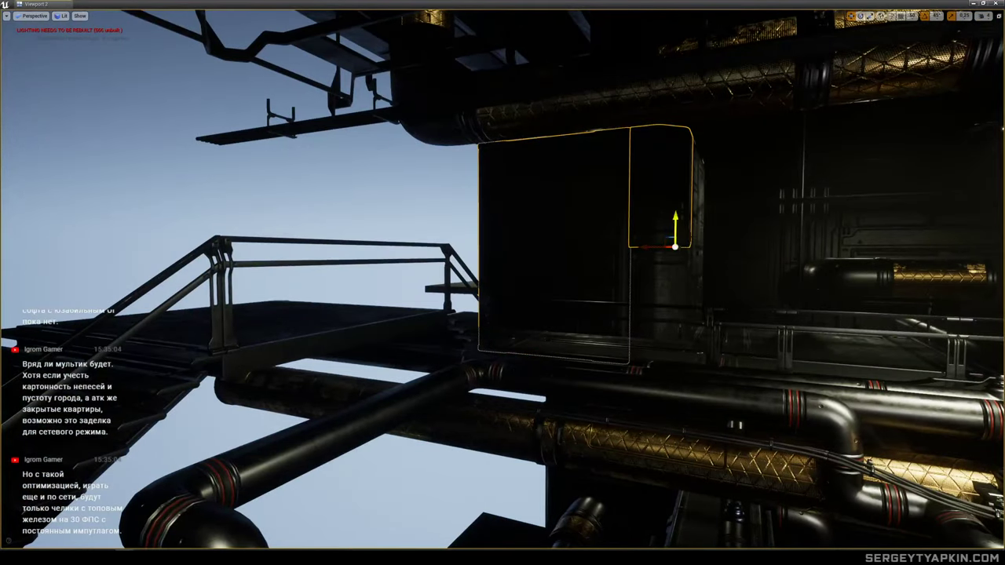
ctrl+click(697, 228)
ctrl+click(657, 286)
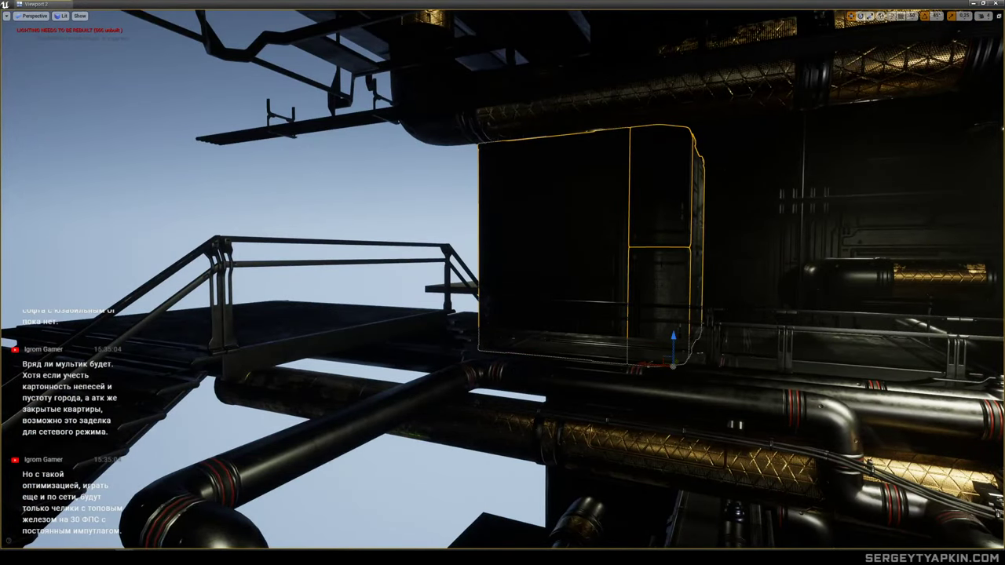
drag(673, 341, 673, 372)
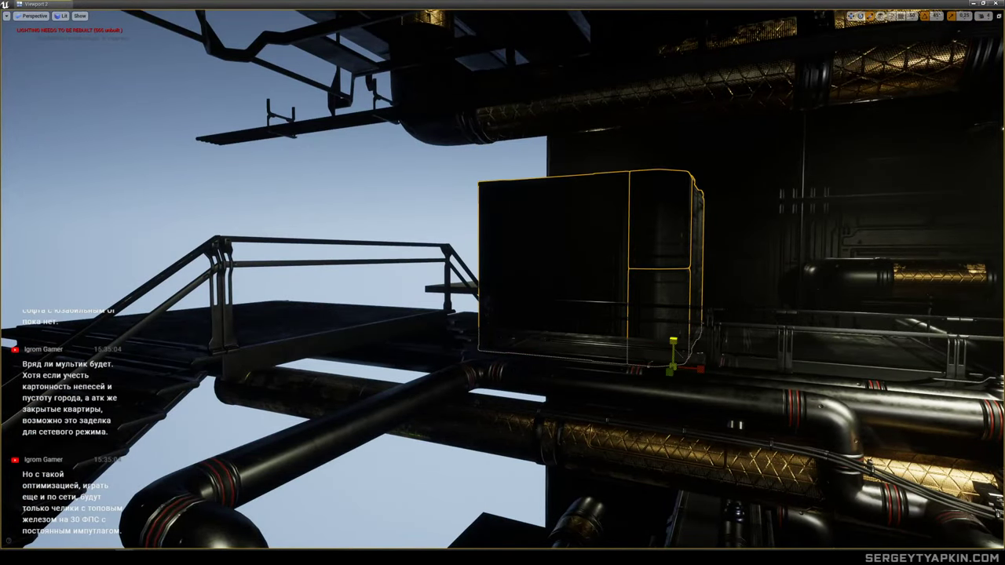
drag(673, 338, 673, 294)
right_drag(673, 294, 926, 322)
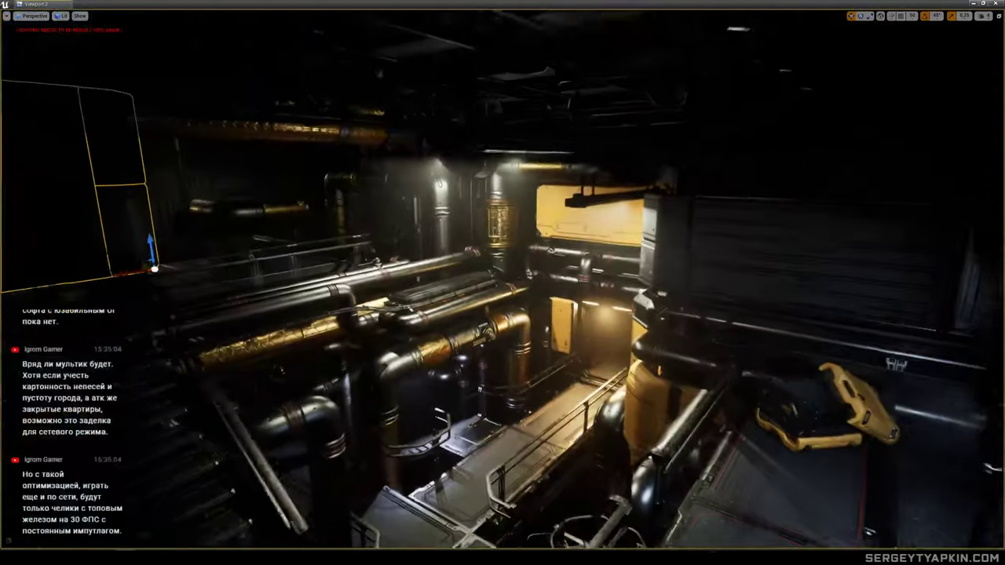
key(g)
key(g)
Raise the black elbow pipe and its gold sections higher above the upper platform.
right_drag(440, 200, 314, 163)
click(525, 292)
right_drag(542, 307, 581, 300)
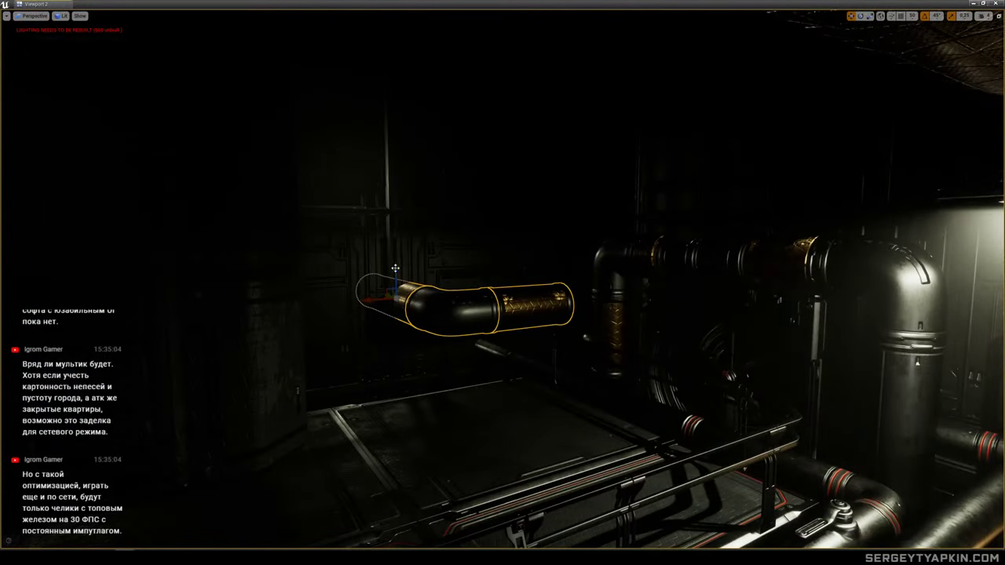
drag(395, 268, 413, 175)
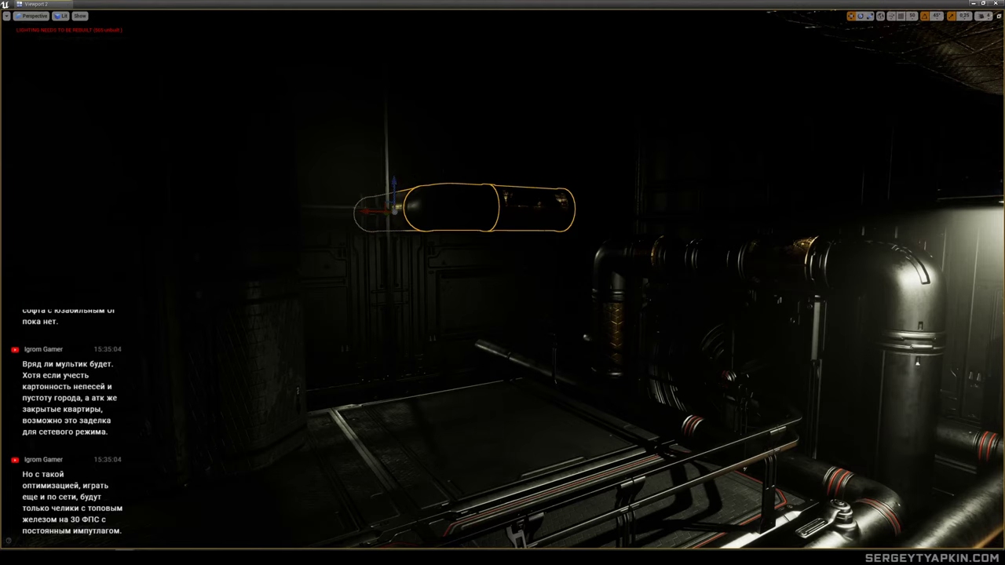
Place a copy of the round wheel panel farther along the upper platform, rotate it to face the room and check its placement.
click(751, 349)
right_drag(750, 350, 730, 360)
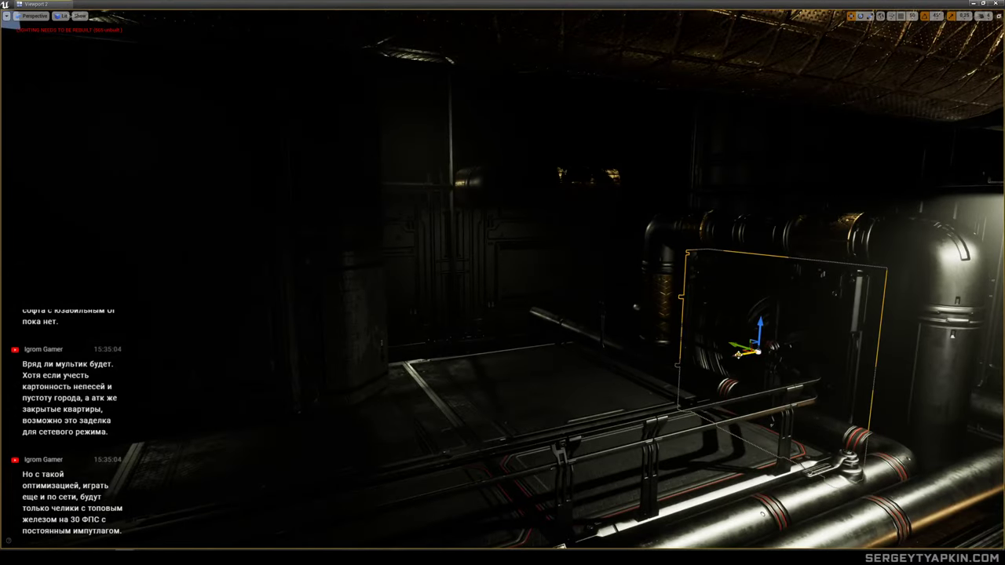
drag(742, 355, 551, 367)
key(e)
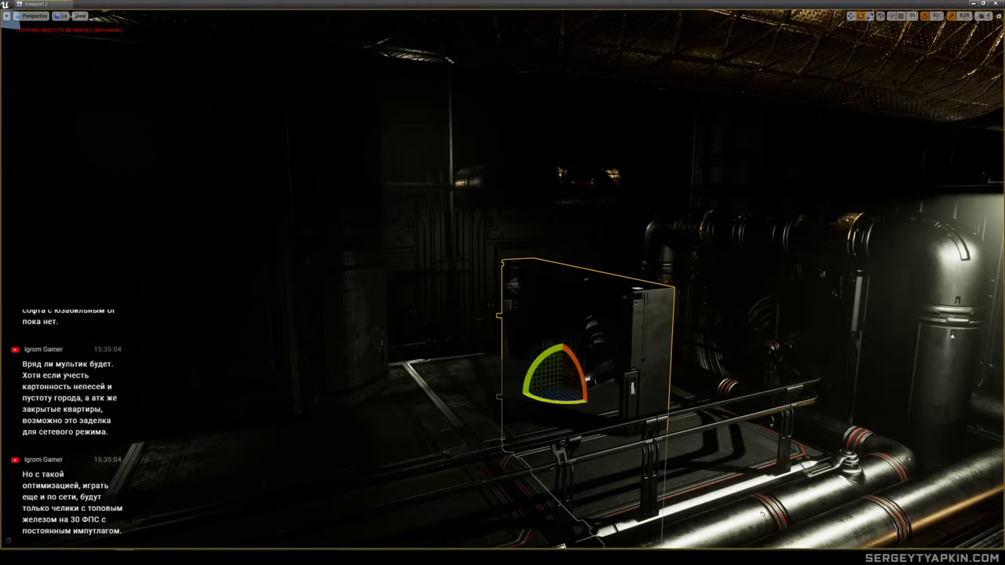
drag(554, 403, 469, 249)
key(w)
right_drag(469, 249, 585, 279)
right_drag(613, 314, 652, 314)
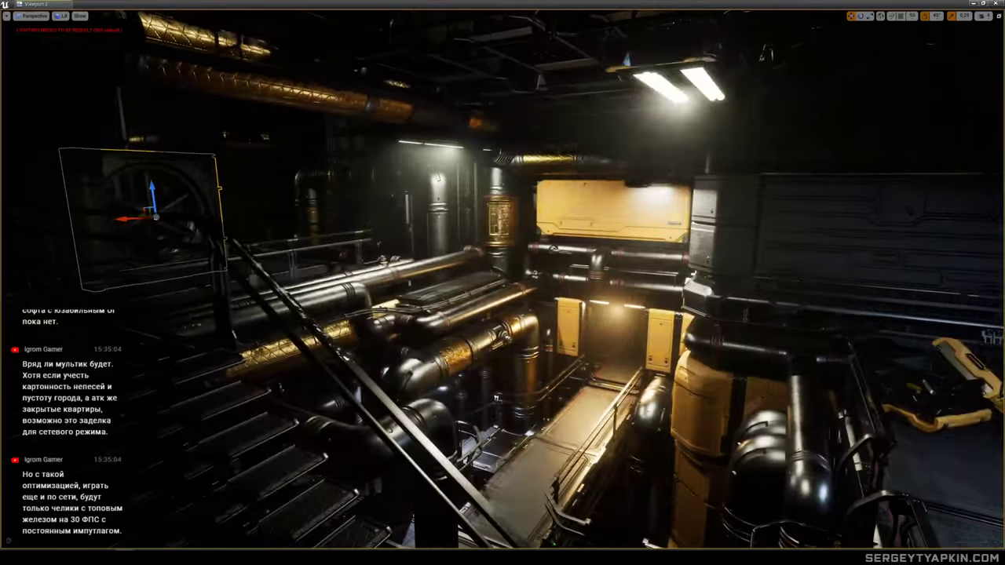
key(g)
key(g)
Select the elbow pipe with its gold section, rotate it to run downward and position it beside the wheel panel.
right_drag(496, 256, 331, 169)
key(w)
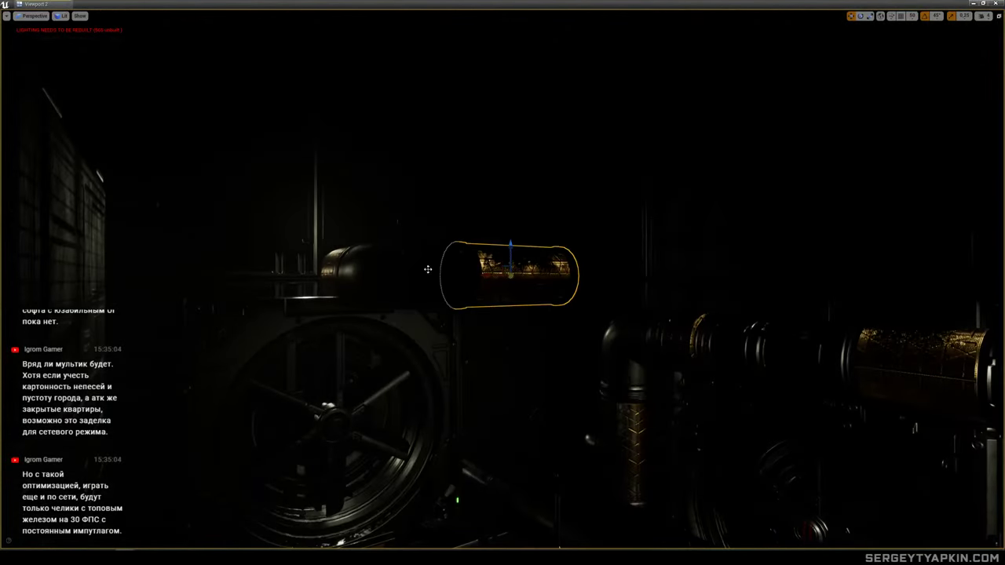
ctrl+click(428, 270)
key(e)
right_drag(444, 311, 391, 339)
click(444, 311)
ctrl+click(603, 346)
right_drag(603, 345, 593, 381)
key(e)
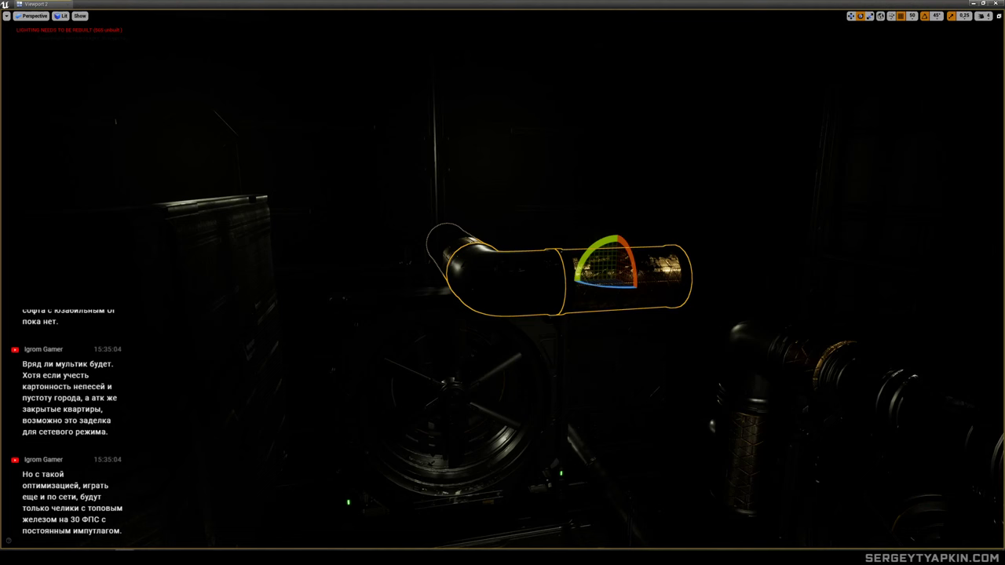
drag(589, 251, 609, 424)
key(w)
drag(579, 462, 624, 385)
right_drag(624, 386, 744, 467)
key(s)
key(g)
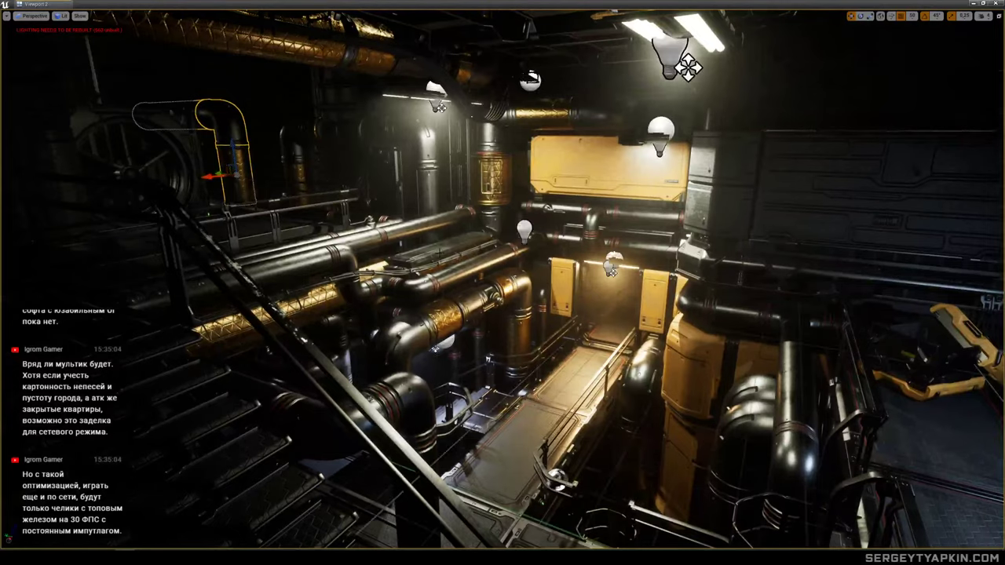
key(g)
Check the ceiling lamp, tripod lamp and passage lights from several viewpoints, and save the level.
right_drag(686, 65, 624, 20)
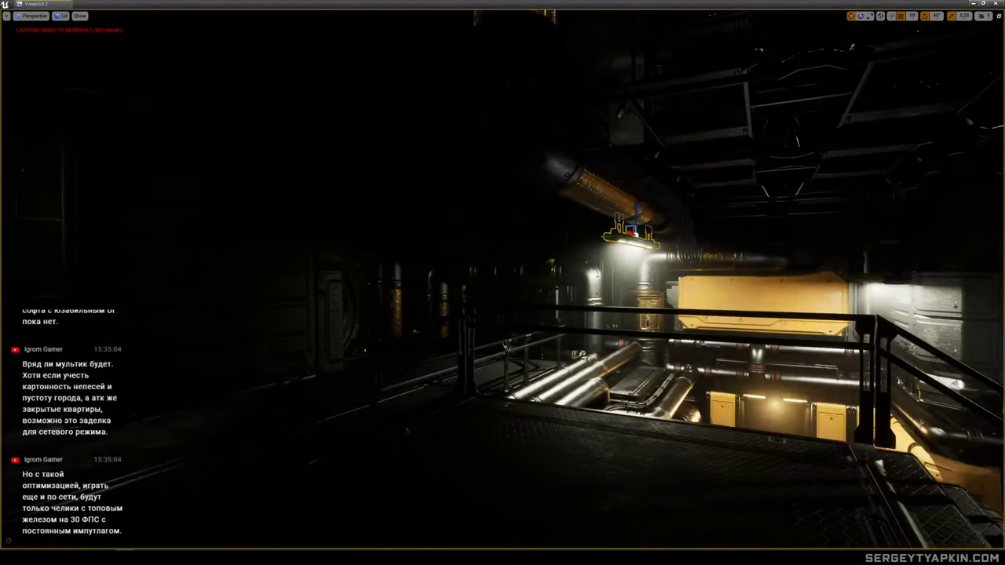
right_drag(625, 399, 639, 399)
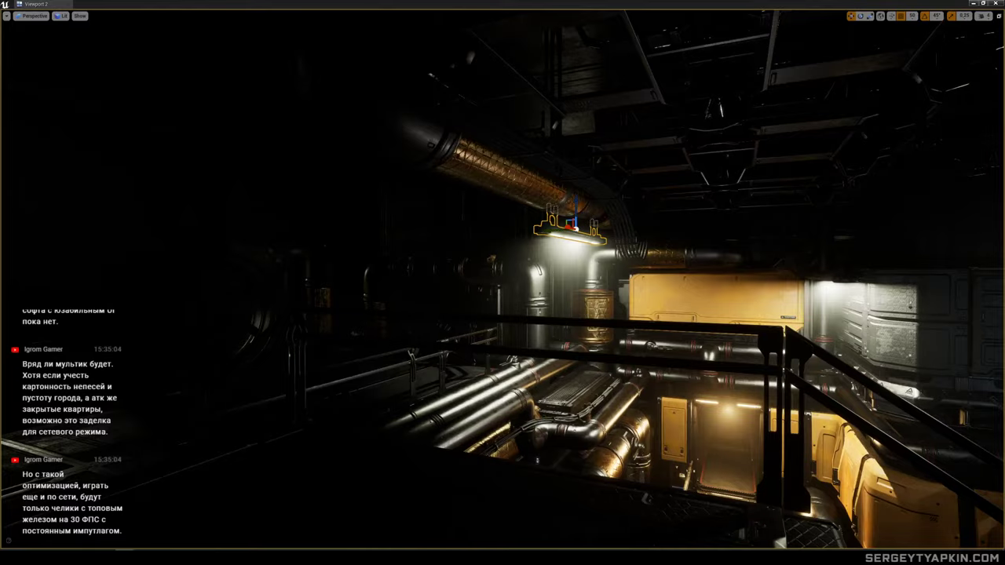
right_drag(639, 399, 704, 441)
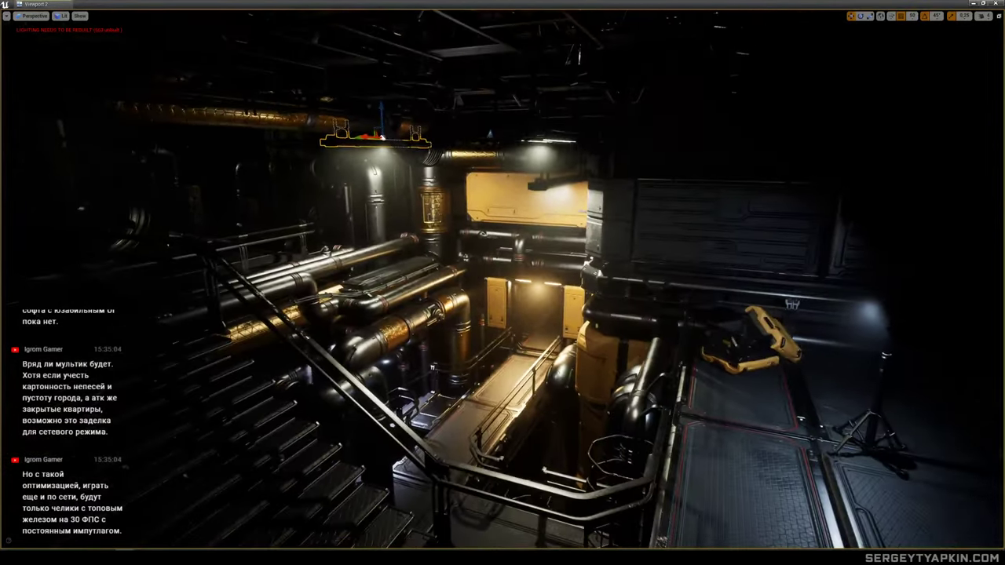
click(873, 429)
right_drag(873, 429, 843, 446)
right_drag(651, 223, 651, 219)
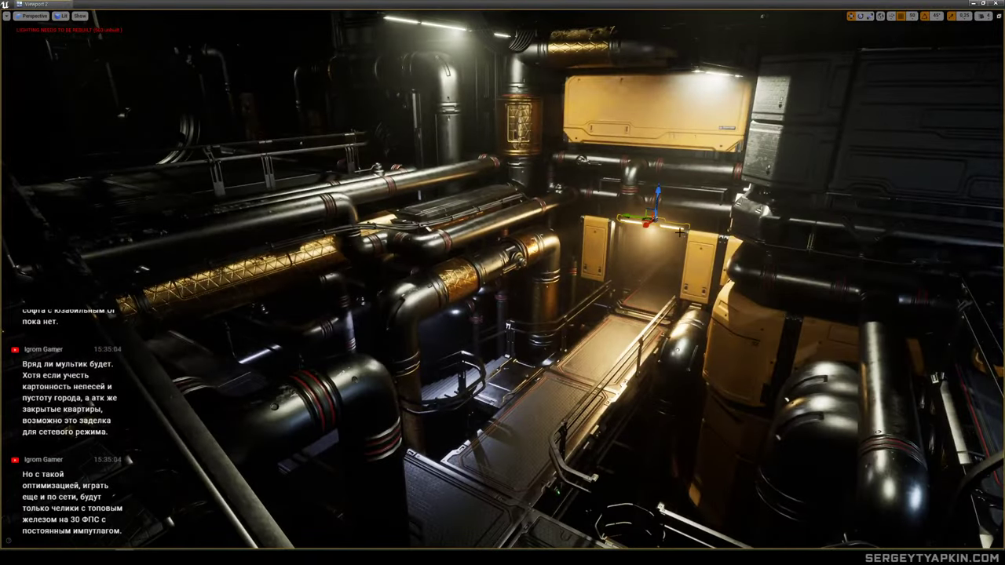
key(ctrl+s)
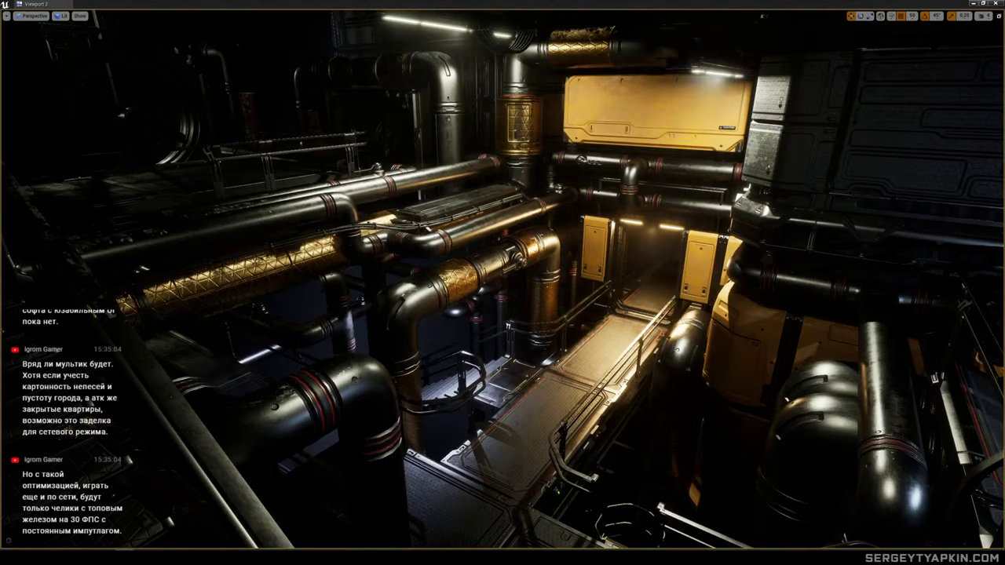
Select the lamp beneath the gold pipe section and examine how the lower walkway and staircase are lit.
right_drag(502, 282, 510, 260)
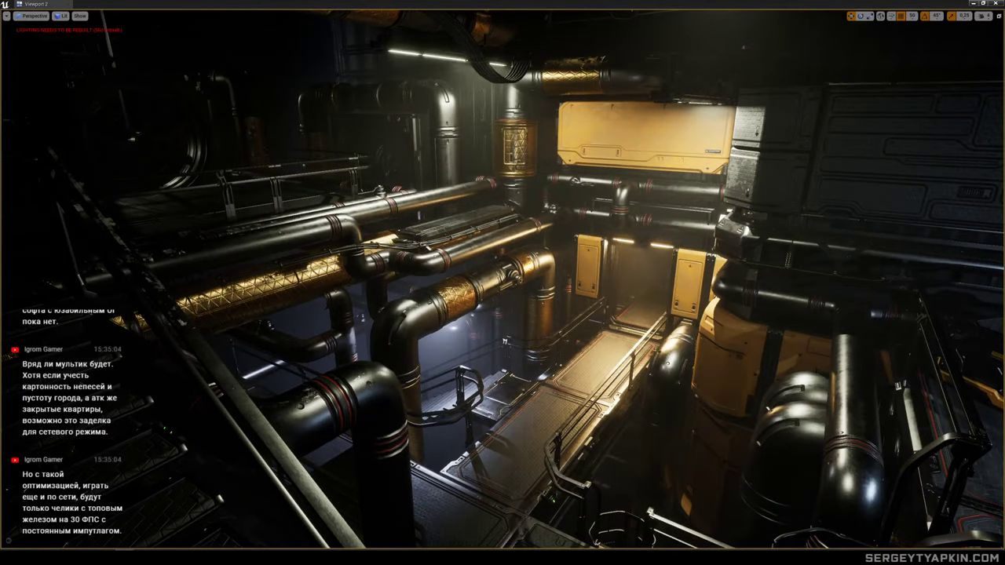
key(w)
right_drag(619, 303, 494, 267)
key(s)
click(518, 224)
mouse_move(519, 225)
right_down()
mouse_move(514, 208)
mouse_move(526, 228)
right_up()
key(s)
right_drag(619, 303, 618, 303)
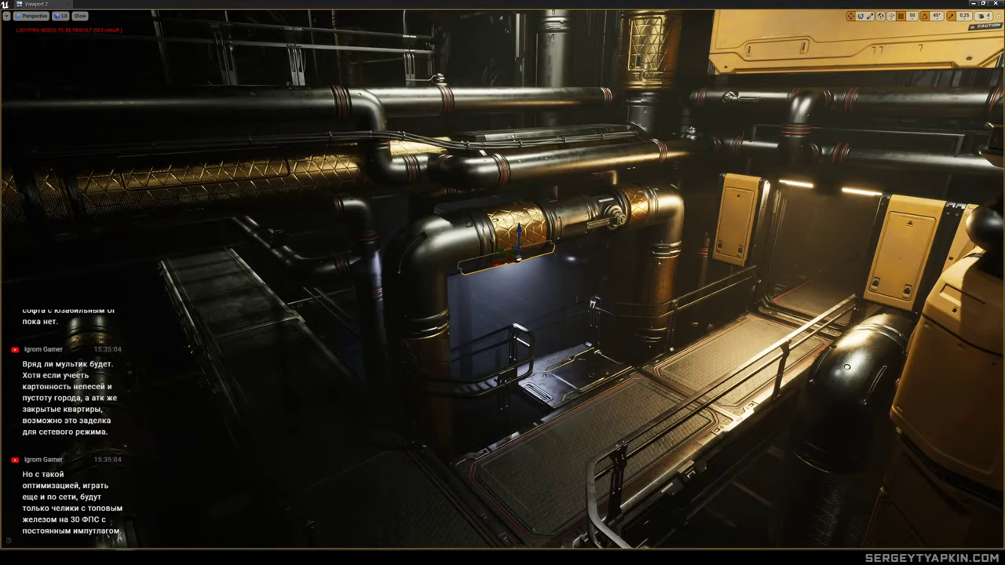
key(w)
mouse_move(757, 320)
right_down()
mouse_move(752, 337)
mouse_move(628, 338)
mouse_move(597, 326)
mouse_move(793, 326)
mouse_move(758, 323)
right_up()
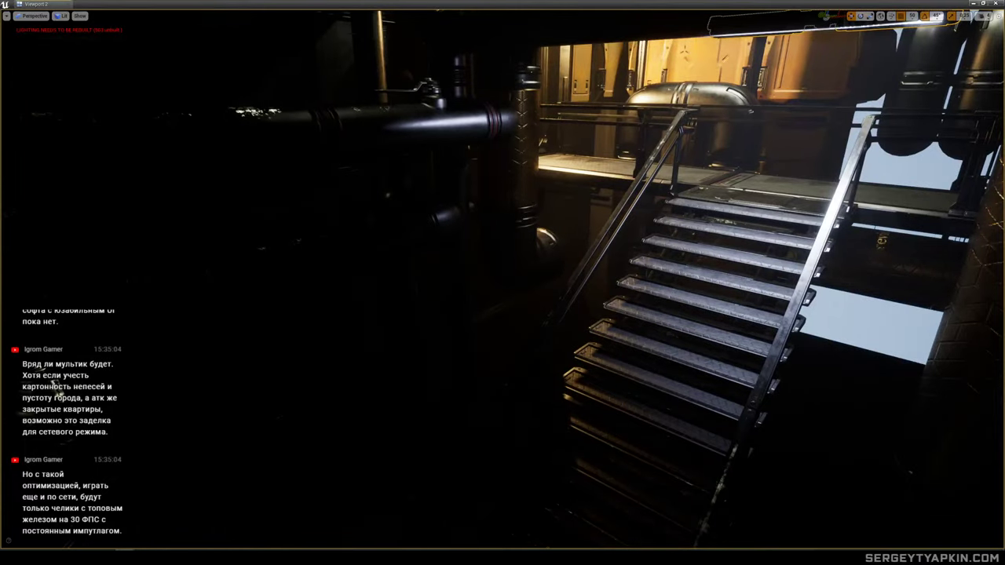
right_drag(503, 282, 538, 314)
right_drag(867, 328, 877, 325)
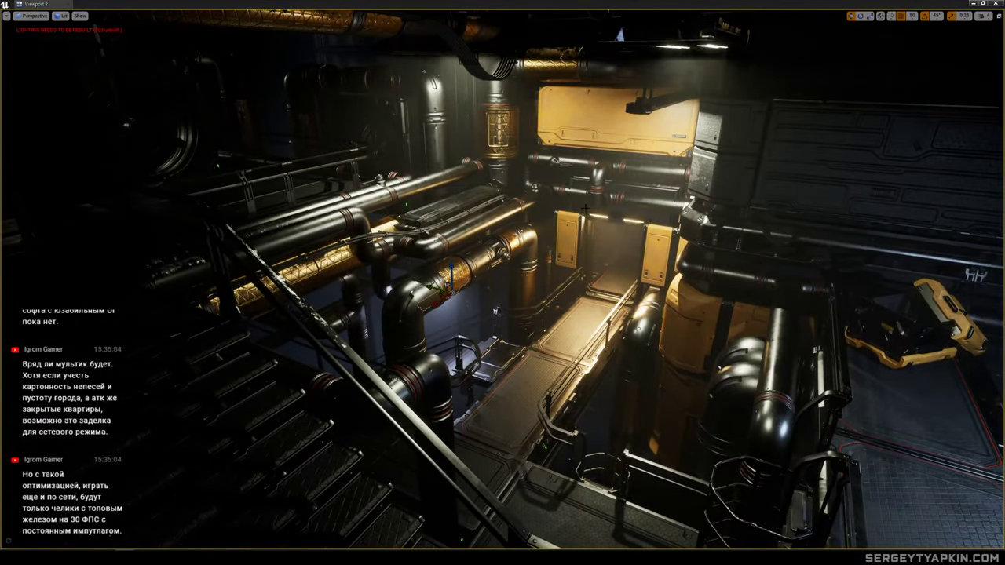
right_drag(561, 191, 648, 187)
Move the long narrow piece from beside the dark wall panels over the central walkway and focus the view on it.
click(775, 267)
right_drag(775, 267, 769, 248)
drag(694, 346, 361, 339)
key(e)
key(f)
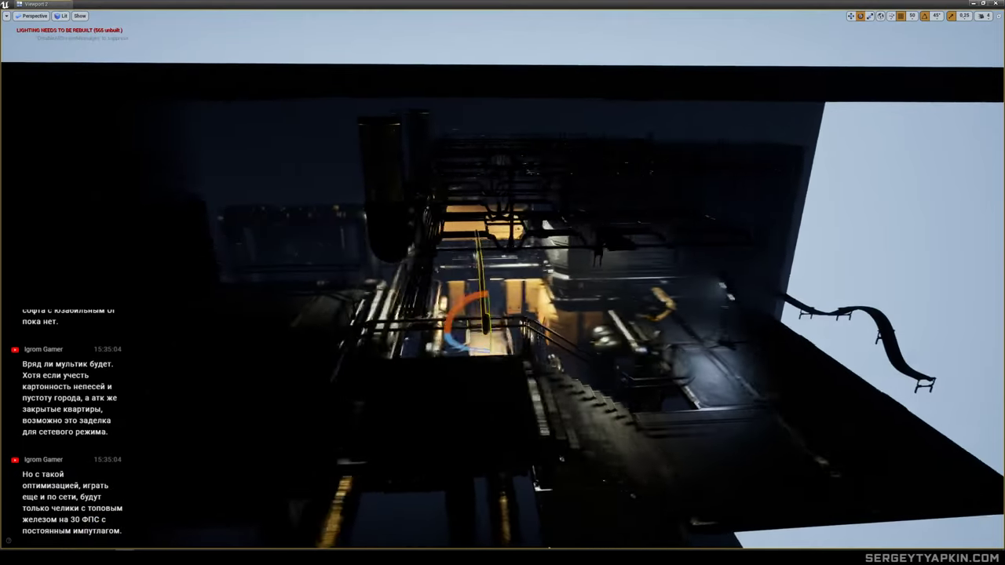
Select the ceiling frames together with the flat panel behind them and group them.
right_drag(503, 330, 503, 290)
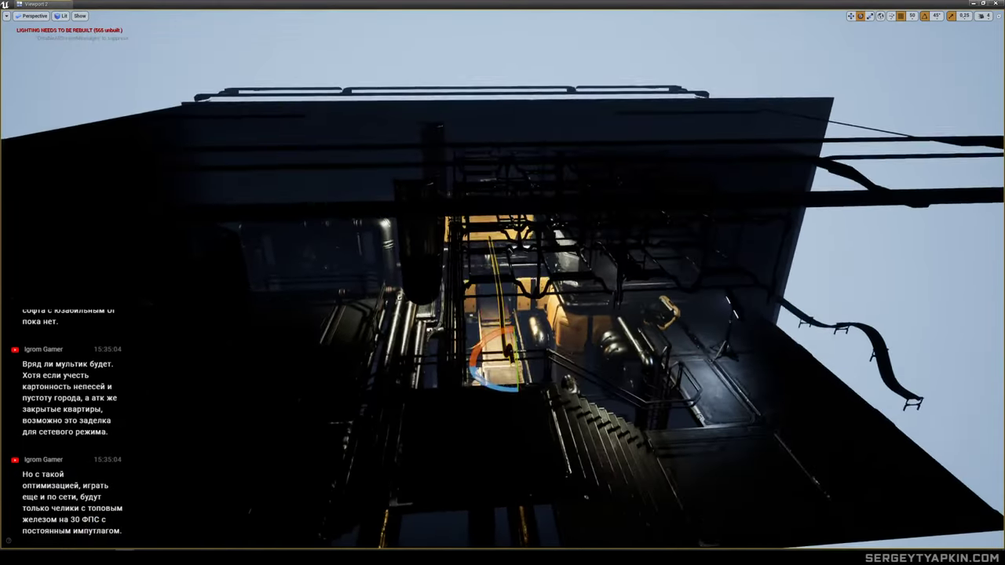
key(w)
right_drag(503, 330, 503, 291)
click(563, 337)
right_drag(563, 337, 563, 314)
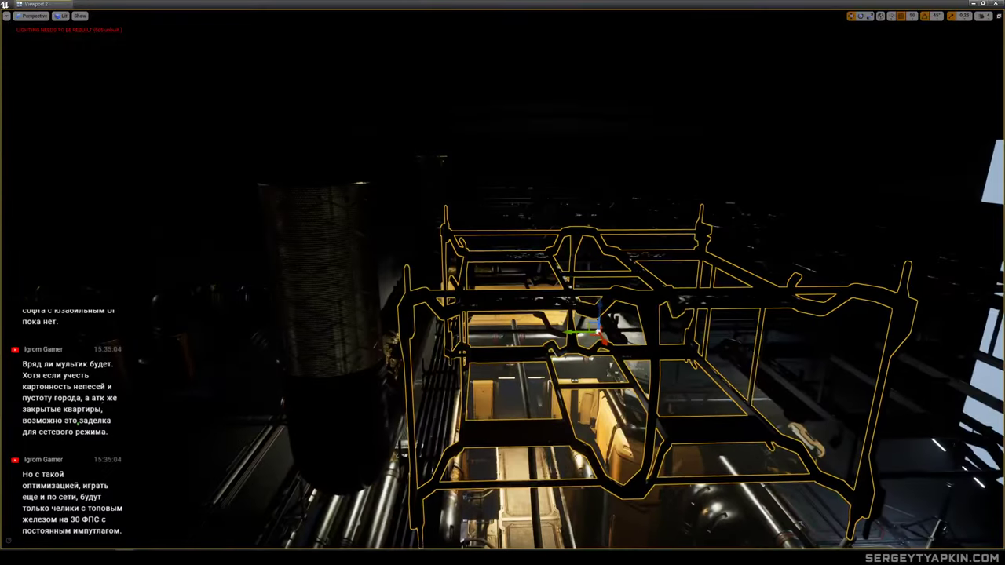
ctrl+click(548, 194)
right_click(551, 201)
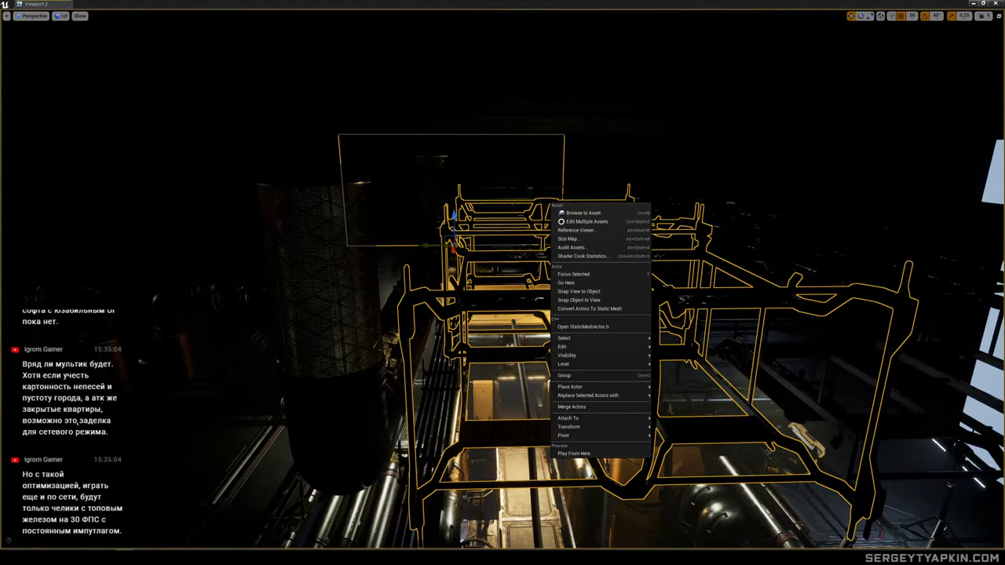
click(571, 376)
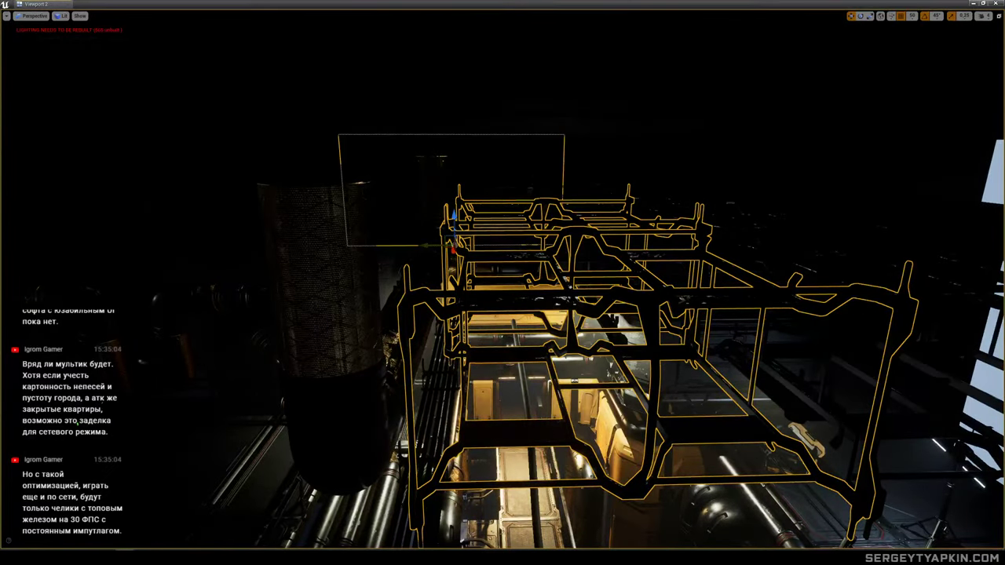
Select the row of ceiling frames without the flat panel and duplicate it sideways beside the original row.
click(559, 267)
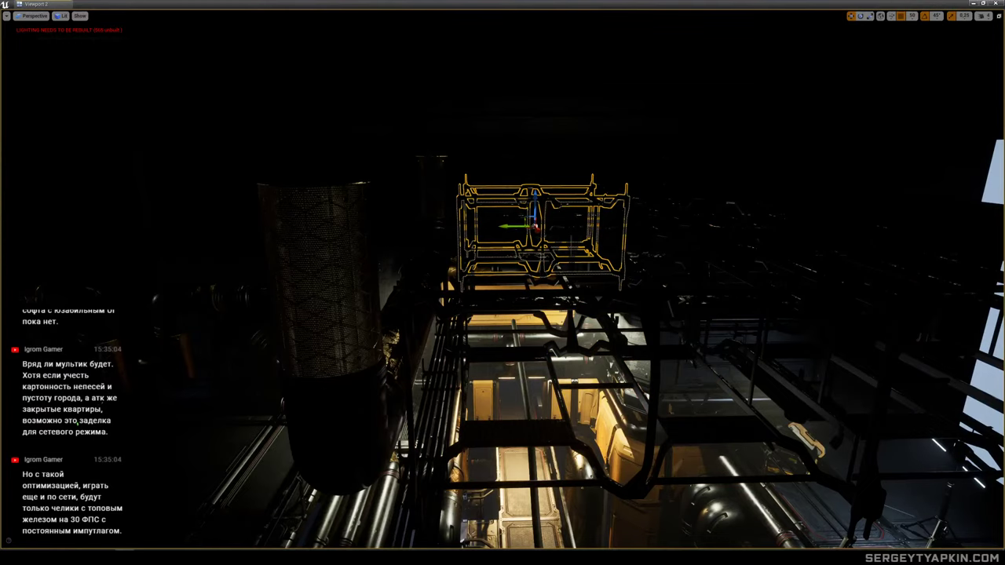
ctrl+click(565, 281)
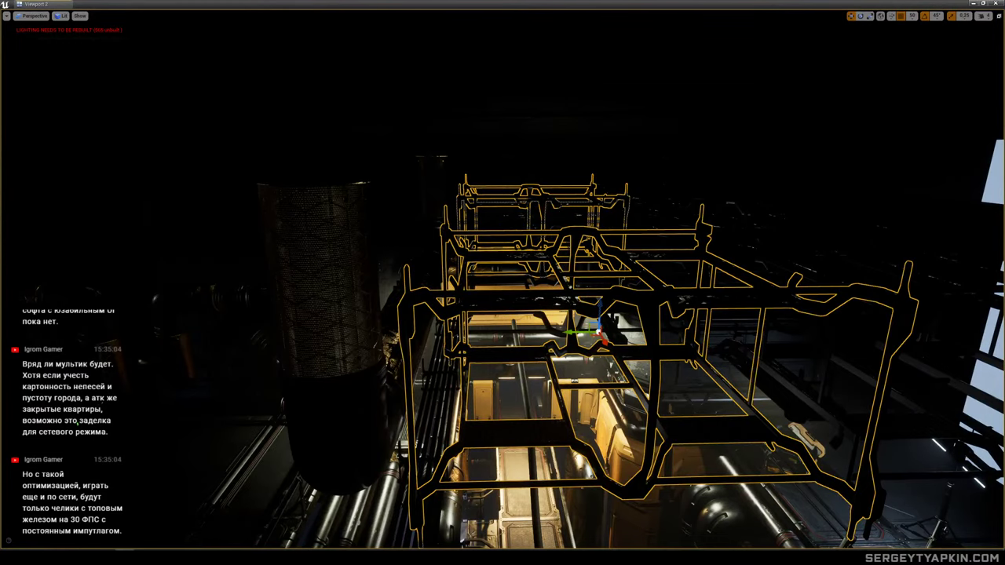
ctrl+click(547, 204)
mouse_move(547, 205)
right_down()
mouse_move(534, 203)
mouse_move(539, 213)
right_up()
key(s)
key(a)
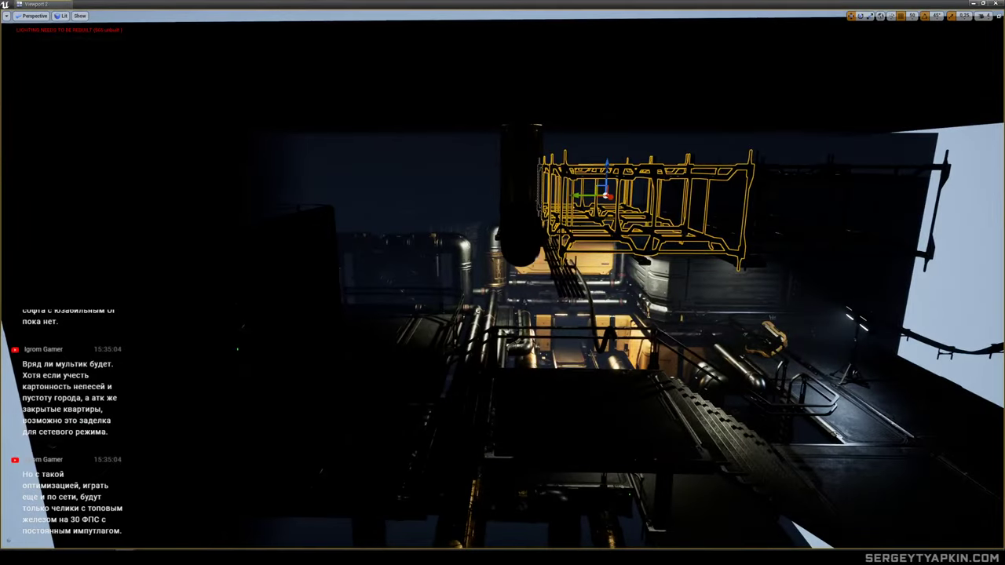
alt+drag(565, 189, 416, 181)
key(a)
Examine from outside and above how the duplicated ceiling frames sit over the pipe hall.
right_drag(453, 191, 427, 196)
key(s)
key(w)
key(a)
key(s)
right_drag(502, 283, 514, 321)
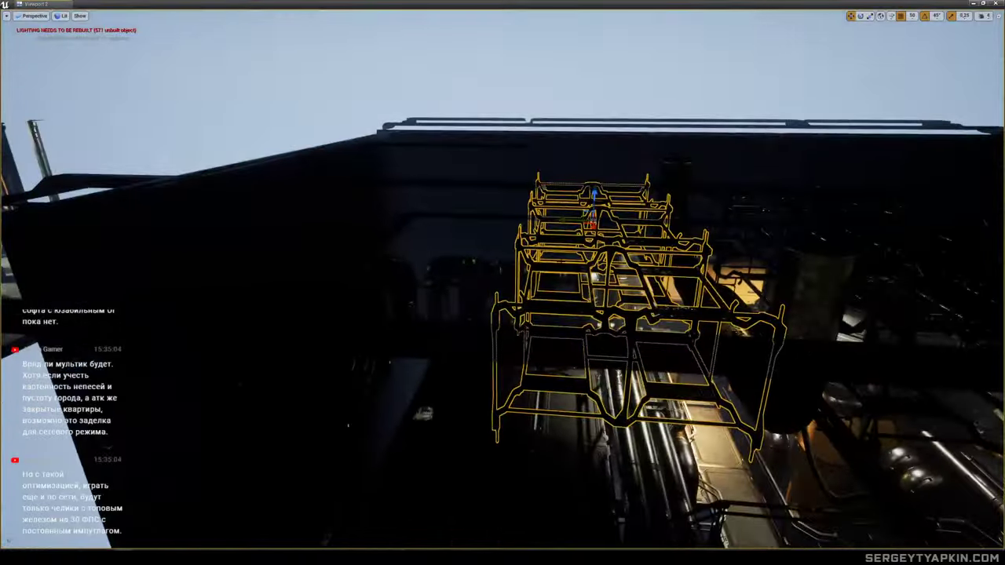
right_drag(503, 282, 512, 289)
key(s)
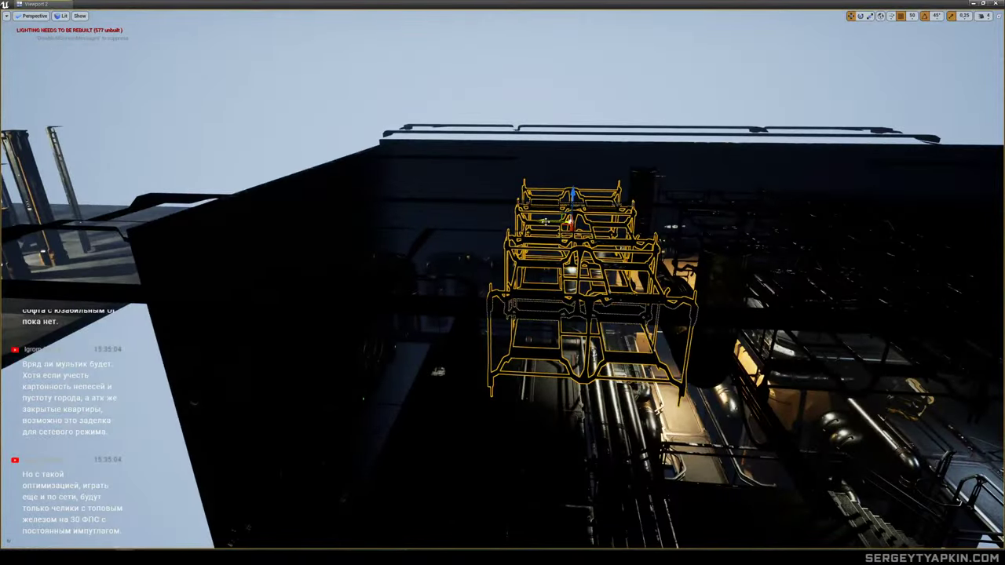
key(w)
right_drag(503, 282, 532, 308)
Examine the pipes, the lit walkway and the loose cable in the hall with the editor overlays hidden.
key(g)
key(g)
key(e)
key(d)
key(w)
right_drag(498, 163, 498, 165)
right_drag(596, 219, 601, 219)
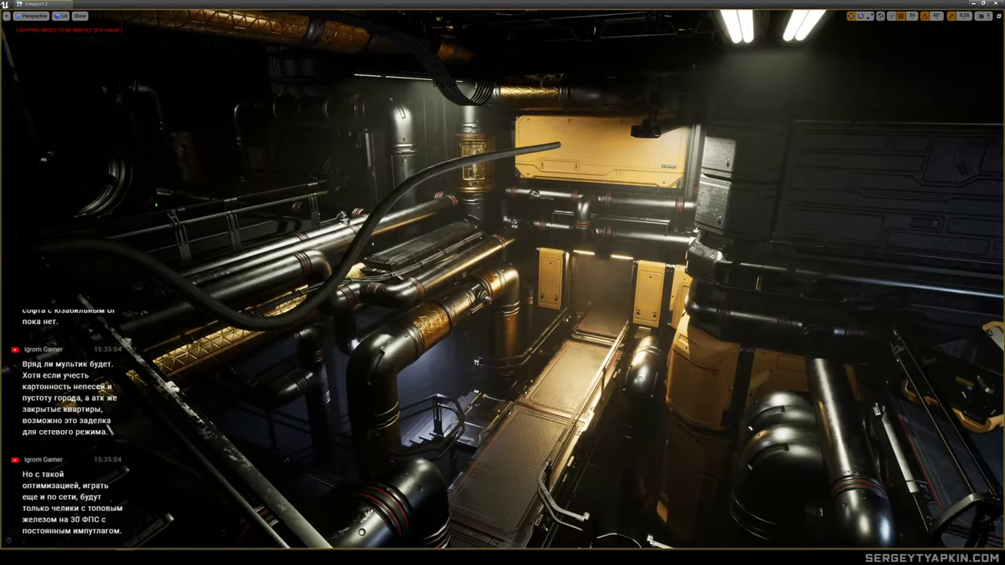
key(s)
mouse_move(421, 160)
right_down()
mouse_move(342, 149)
mouse_move(490, 174)
mouse_move(419, 154)
right_up()
key(w)
key(w)
key(s)
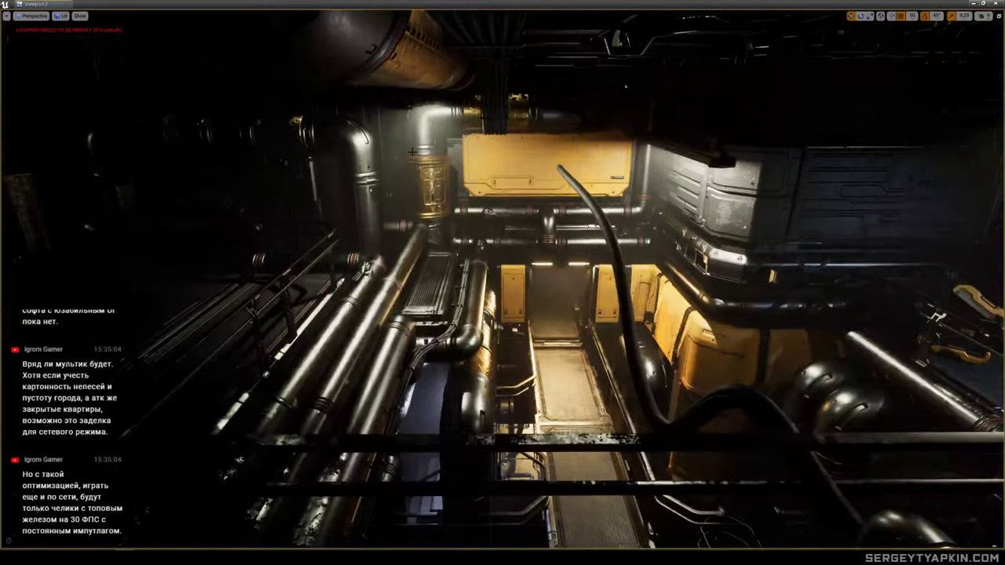
Select the light at the yellow passage and inspect the surrounding hall from several viewpoints.
key(g)
click(604, 260)
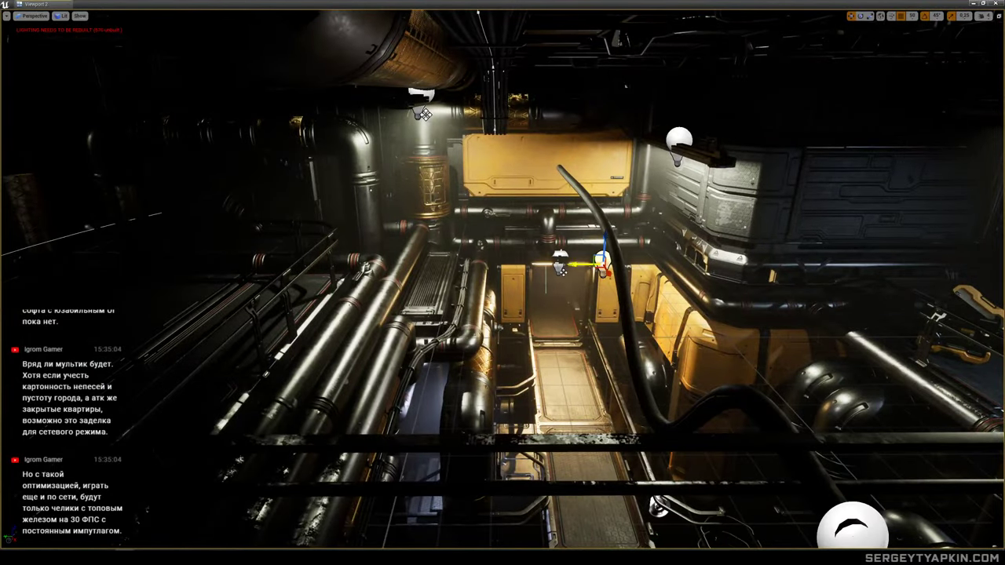
key(d)
right_drag(604, 261, 532, 286)
key(q)
key(e)
key(a)
key(w)
key(s)
key(w)
mouse_move(657, 281)
right_down()
mouse_move(650, 291)
mouse_move(664, 318)
mouse_move(658, 282)
mouse_move(641, 271)
right_up()
key(s)
Raise the loose cable from beside the lower pipes toward the ceiling and shift it sideways toward the hall's centre.
key(g)
key(d)
key(g)
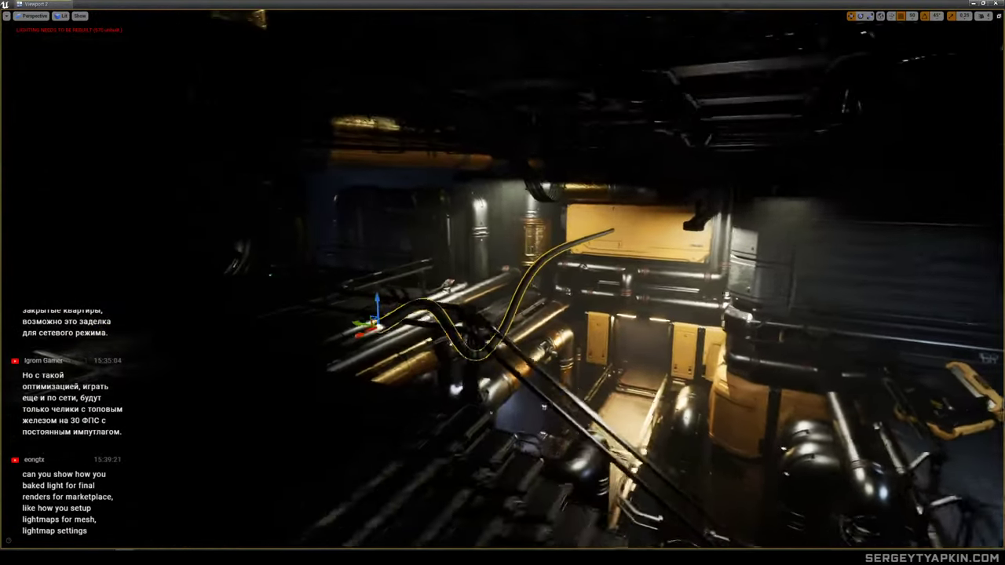
right_drag(657, 281, 658, 281)
key(d)
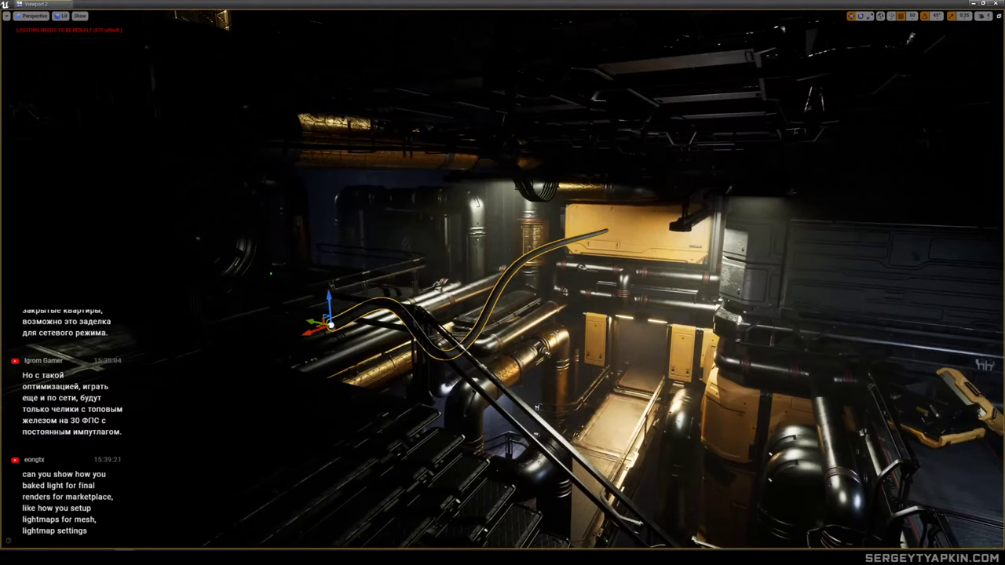
drag(328, 298, 311, 88)
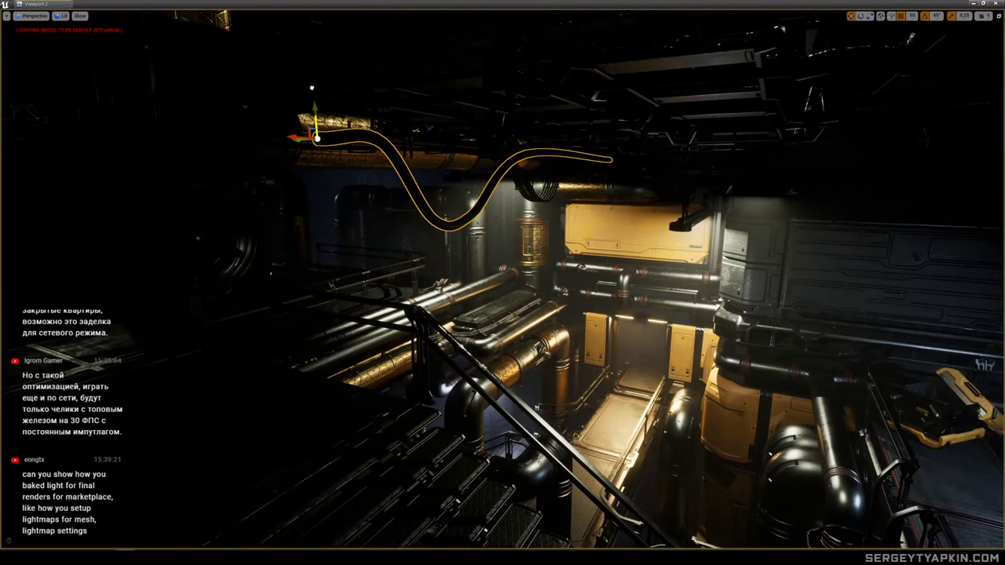
drag(296, 141, 474, 138)
Raise the loose cable further so its ends reach up among the ceiling frames, keeping it selected.
right_drag(475, 138, 506, 165)
key(a)
key(d)
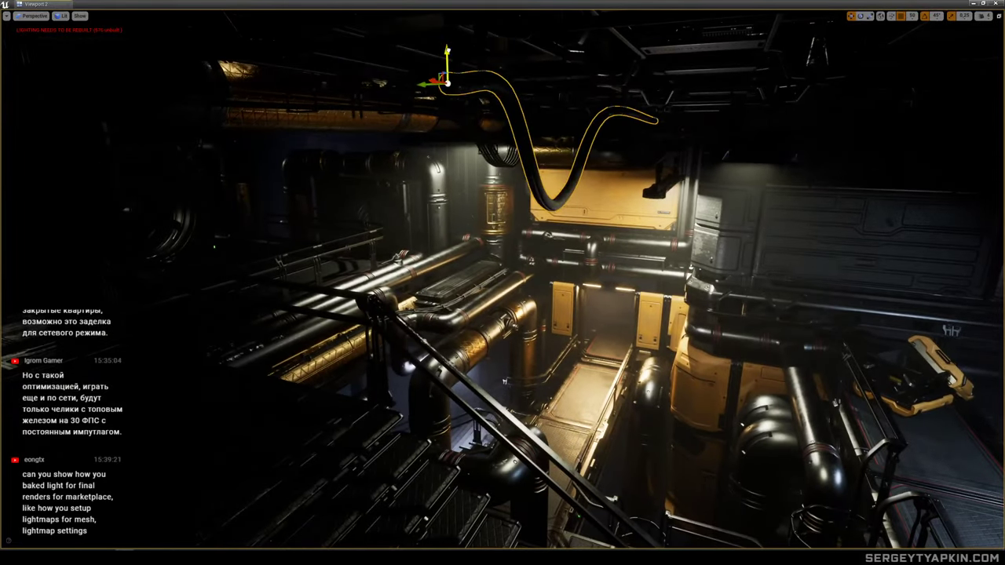
drag(446, 61, 461, 0)
click(602, 199)
key(w)
right_drag(603, 200, 600, 210)
key(s)
key(ctrl+z)
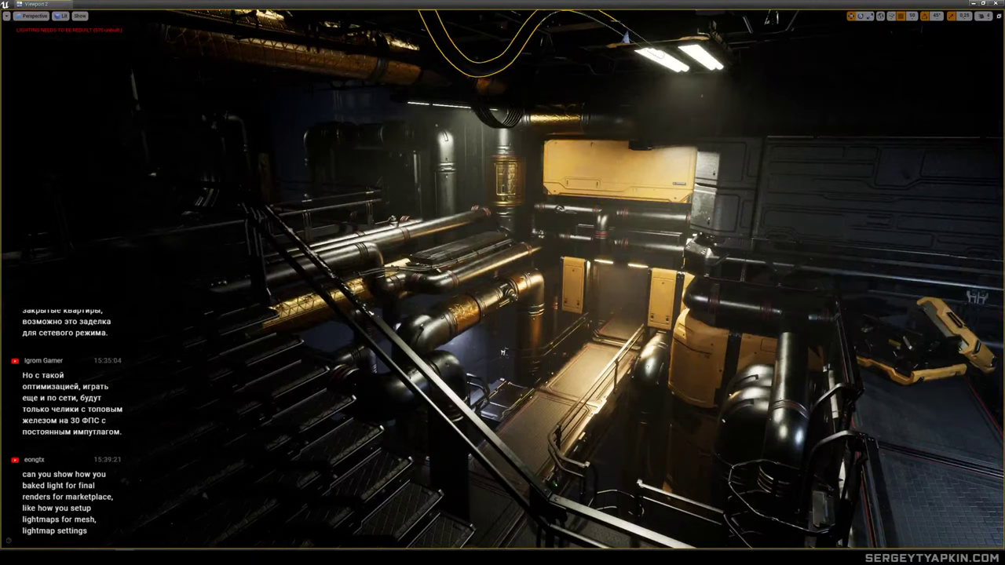
Pull the cable's middle spline points down so it hangs in a deep loop above the pipes.
key(g)
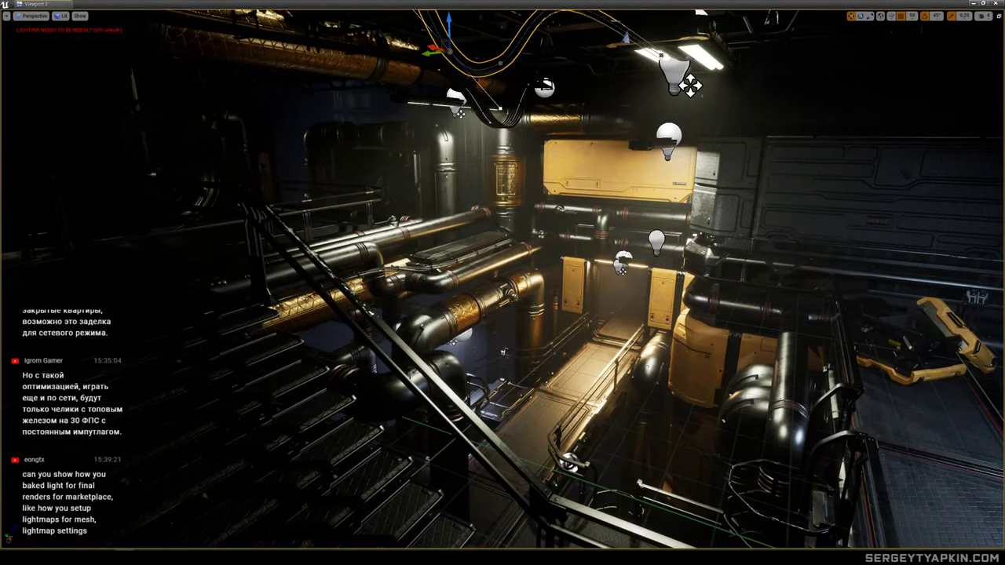
drag(448, 27, 450, 79)
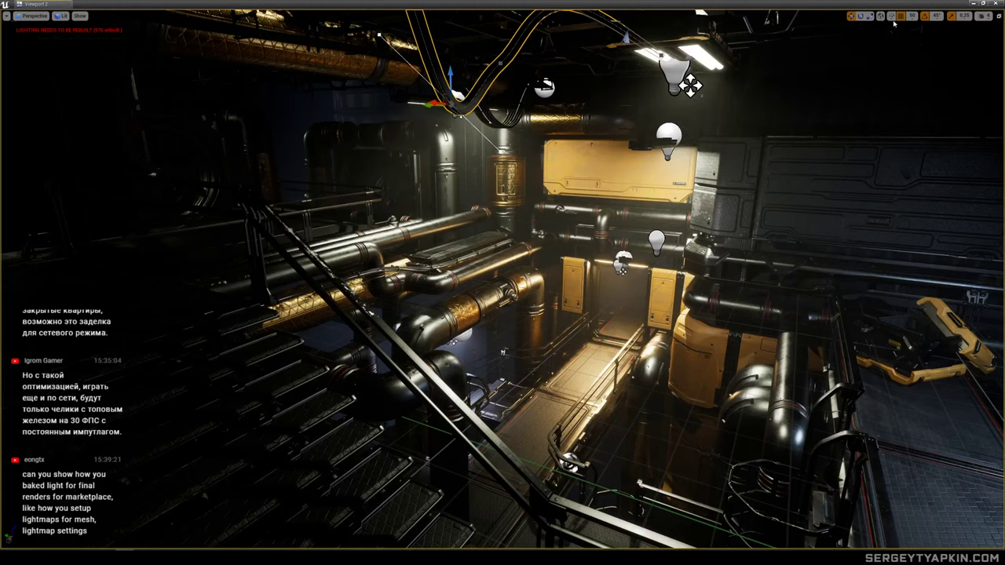
drag(450, 77, 454, 279)
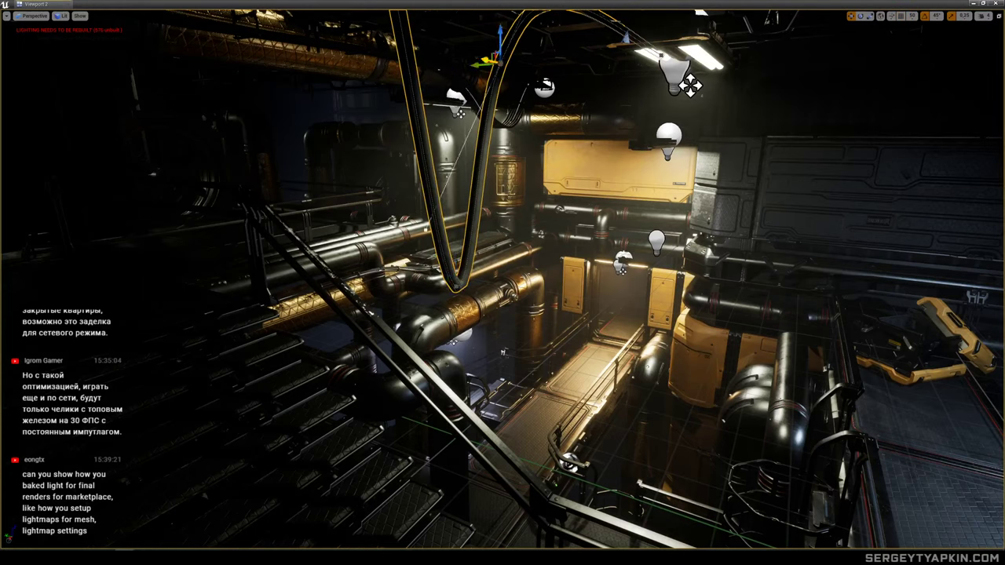
drag(500, 35, 500, 271)
Shift the two lowest spline points horizontally to round out the bottom of the hanging loop.
key(a)
right_drag(500, 270, 428, 253)
key(d)
key(w)
key(s)
key(d)
drag(633, 286, 671, 284)
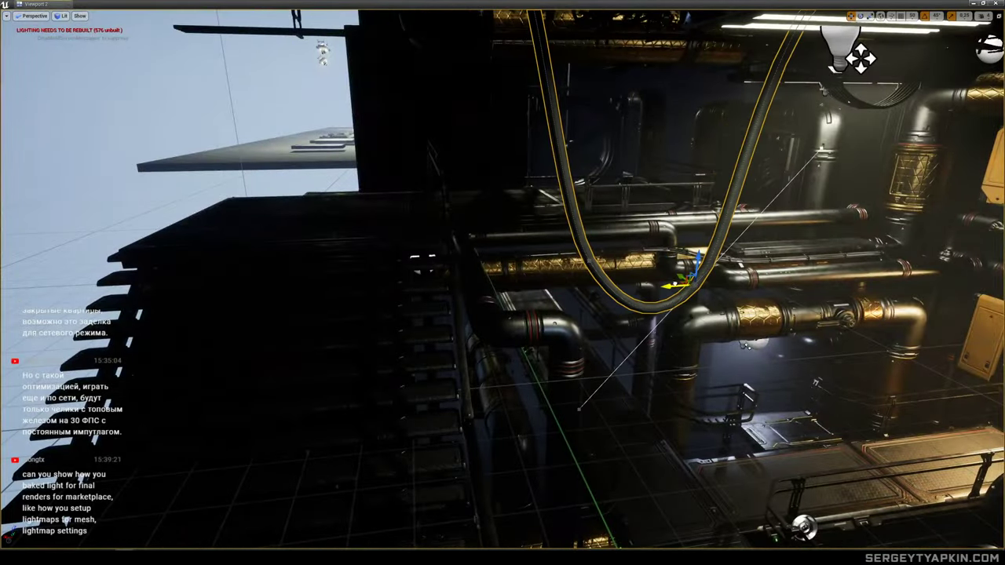
drag(568, 261, 554, 262)
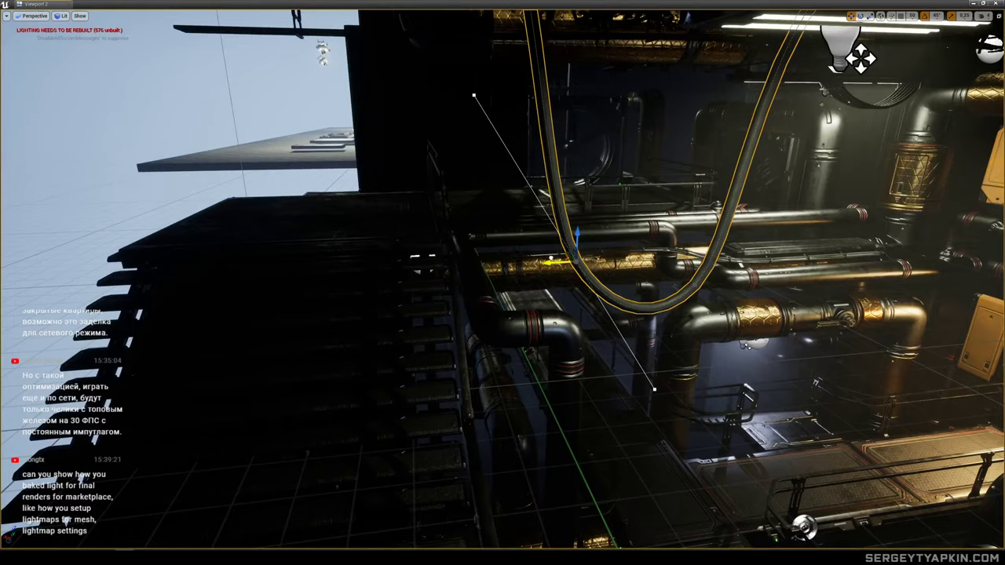
key(s)
right_drag(554, 262, 626, 256)
key(Delete)
key(ctrl+z)
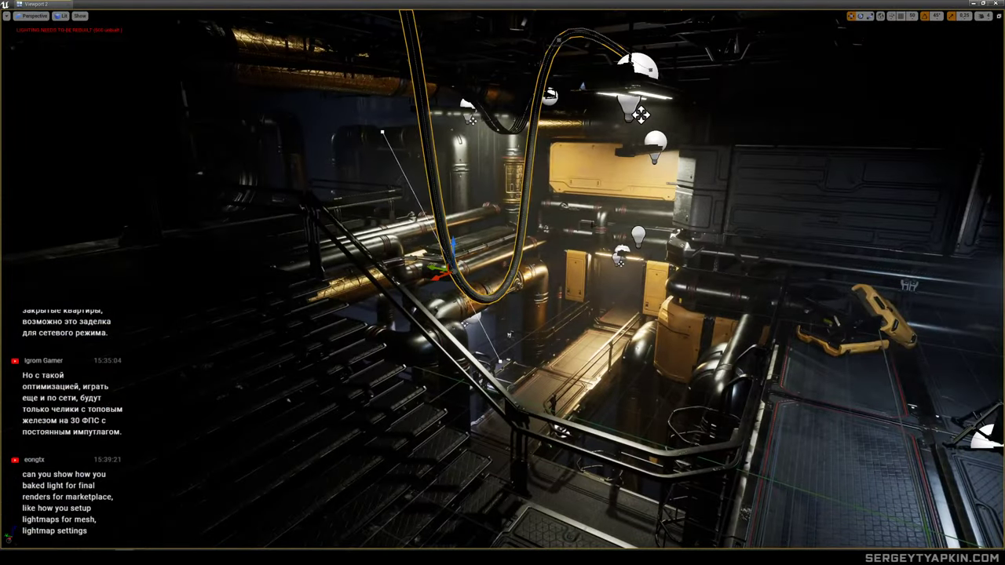
Select the hanging cable and move it sideways away from the walkway, over the pipes beside the staircase.
click(620, 228)
right_drag(620, 227, 617, 232)
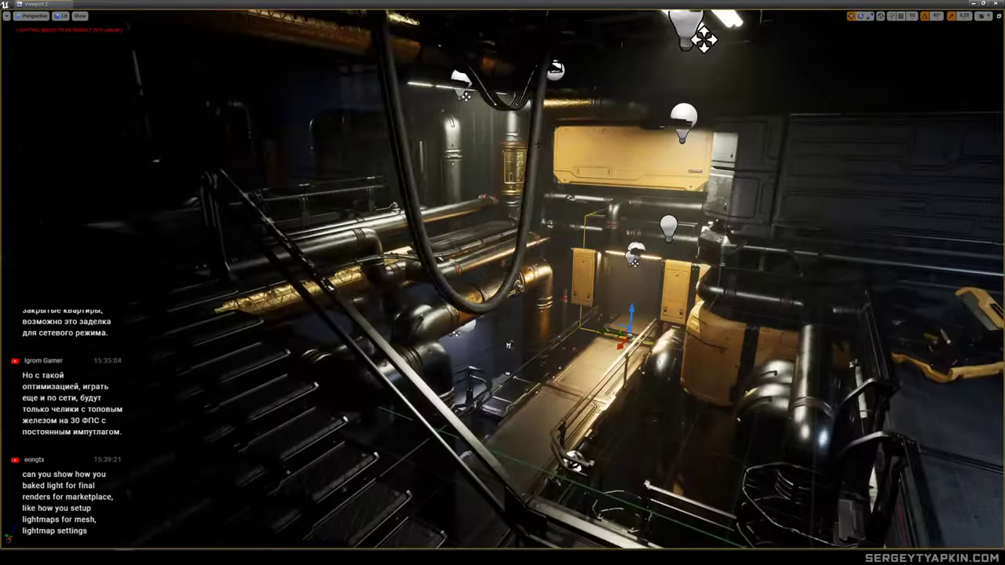
click(527, 212)
right_drag(527, 212, 528, 197)
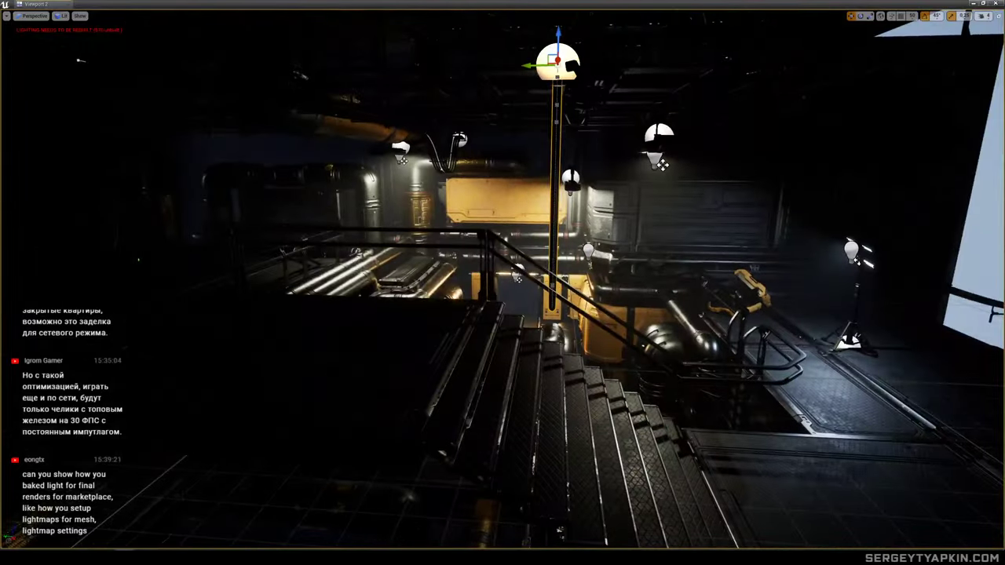
drag(480, 67, 273, 68)
right_drag(273, 68, 283, 88)
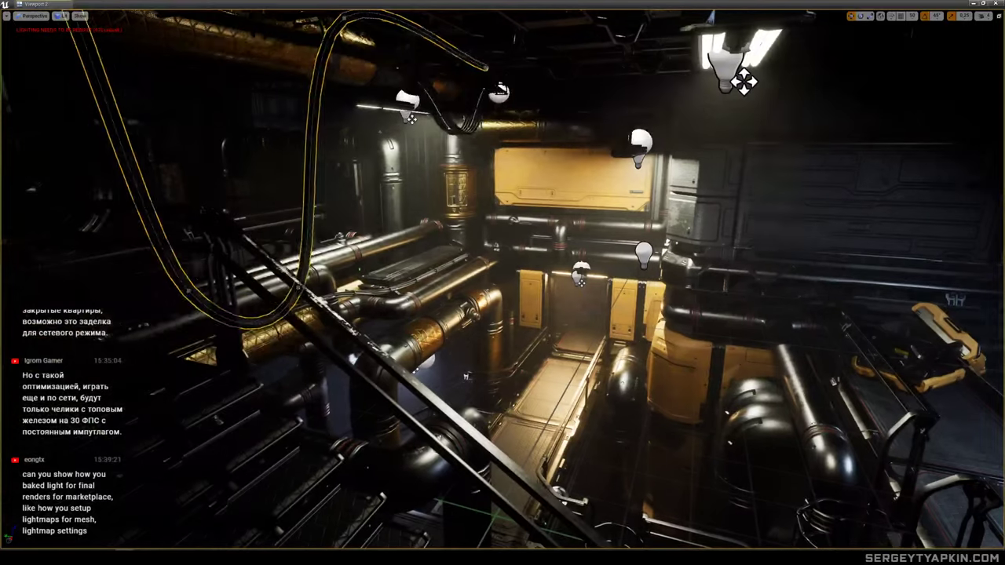
Shift the bracketed cable bundle beneath the ceiling slightly along its horizontal axis.
click(398, 67)
right_drag(640, 289, 632, 295)
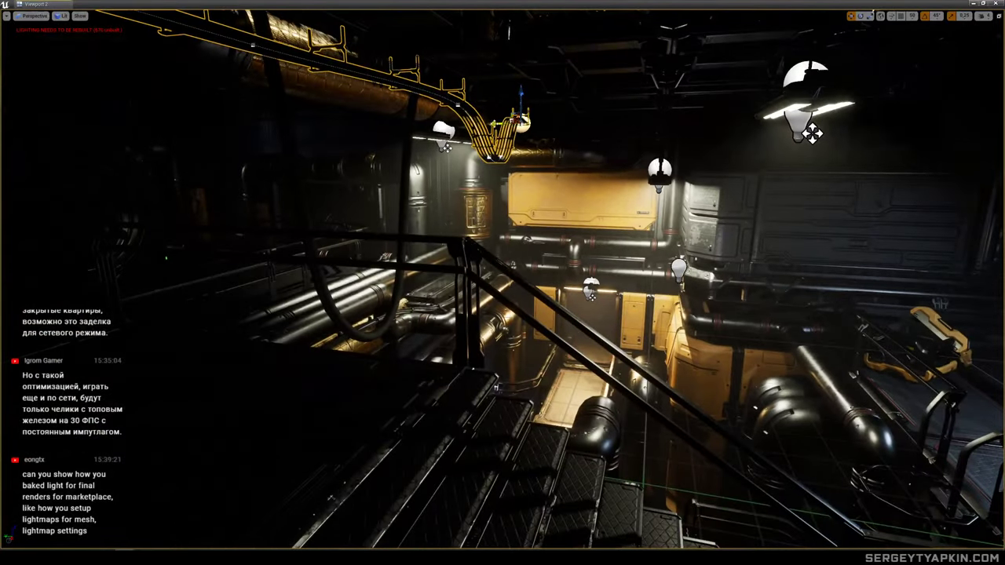
drag(495, 124, 512, 122)
right_drag(512, 122, 465, 130)
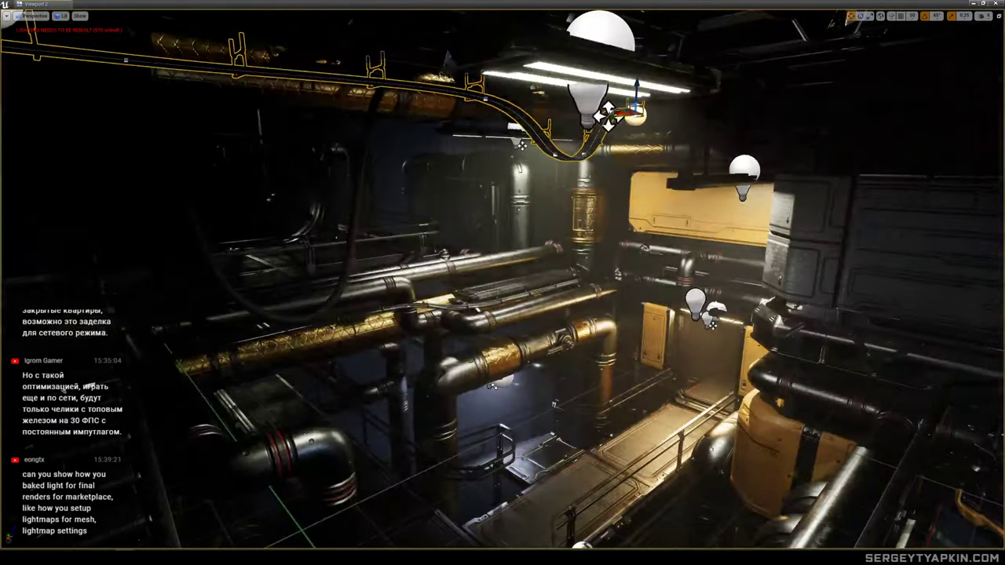
Raise the two lowest spline points of the loose hanging cable to make its loop shallower.
click(311, 316)
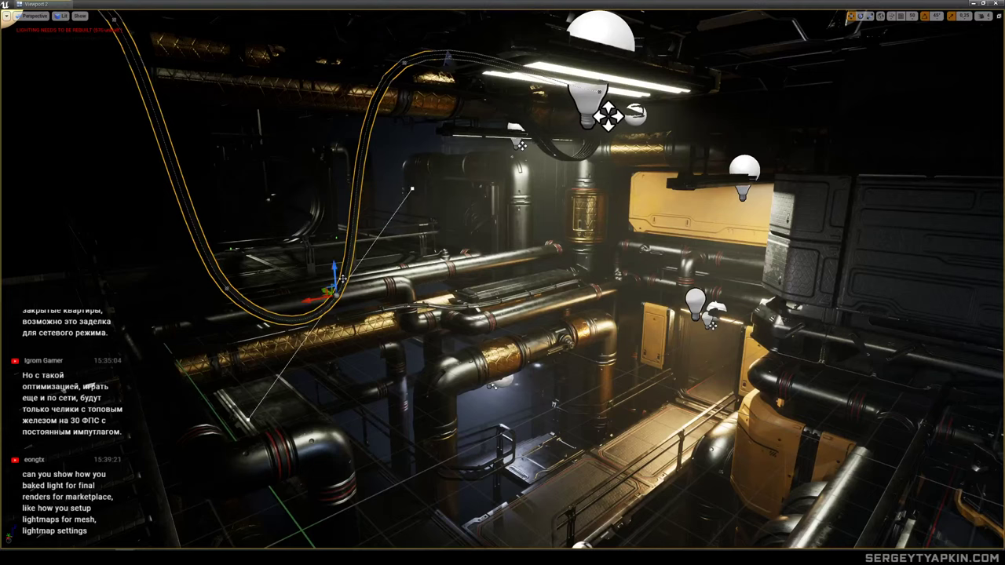
drag(333, 271, 329, 208)
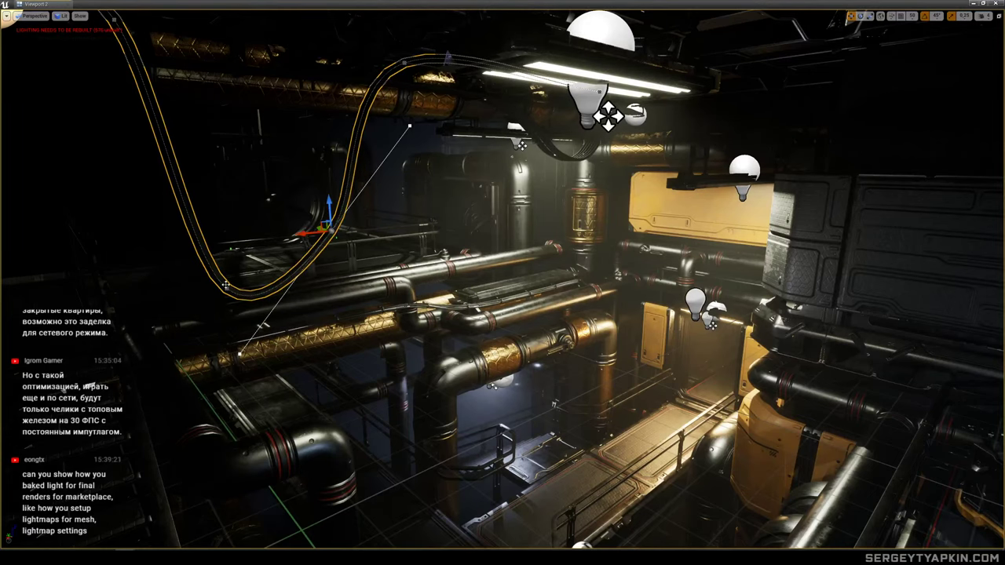
drag(214, 280, 237, 214)
scroll(236, 214, up, 2)
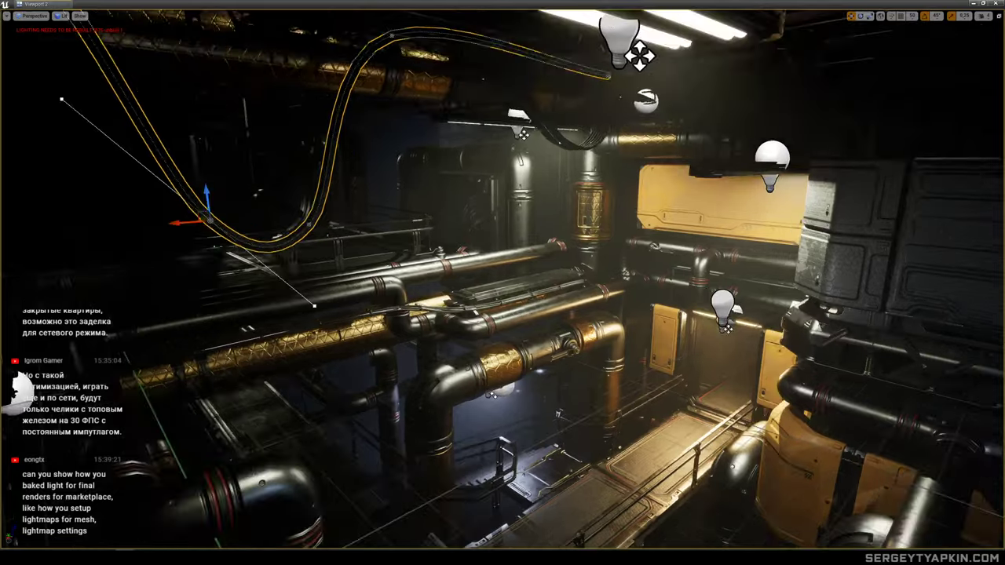
right_drag(236, 214, 341, 256)
key(g)
Select the whole hanging cable and save the level.
right_drag(449, 230, 479, 220)
click(453, 230)
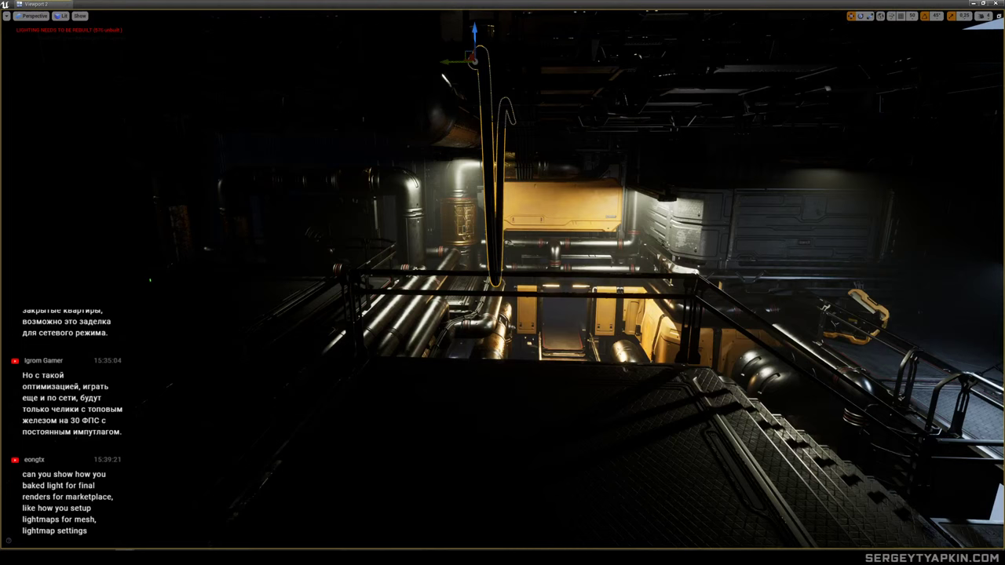
key(w)
right_drag(522, 164, 559, 164)
key(ctrl+s)
Duplicate the hanging cable a short distance to its side.
key(s)
key(a)
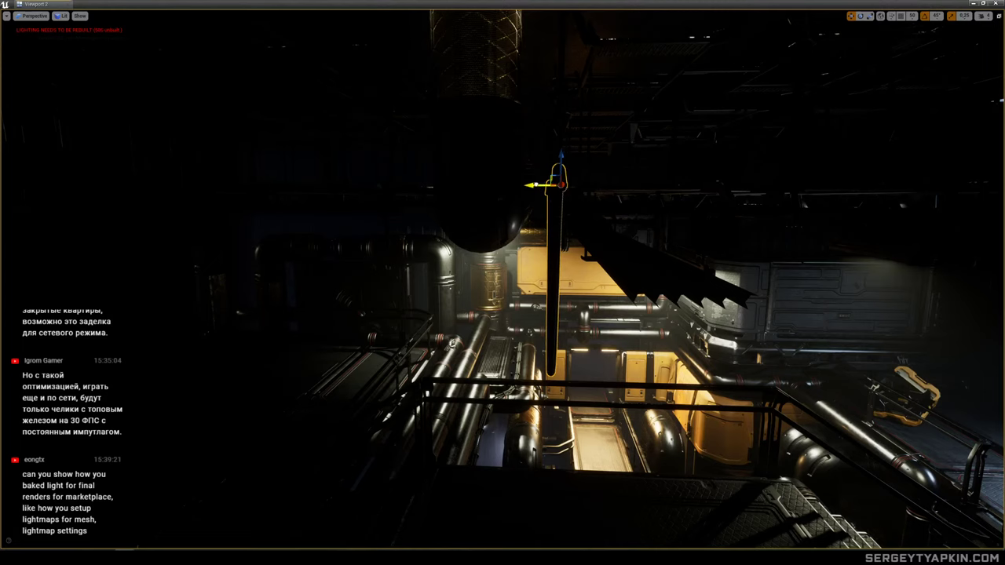
drag(532, 184, 521, 182)
key(a)
right_drag(518, 179, 548, 185)
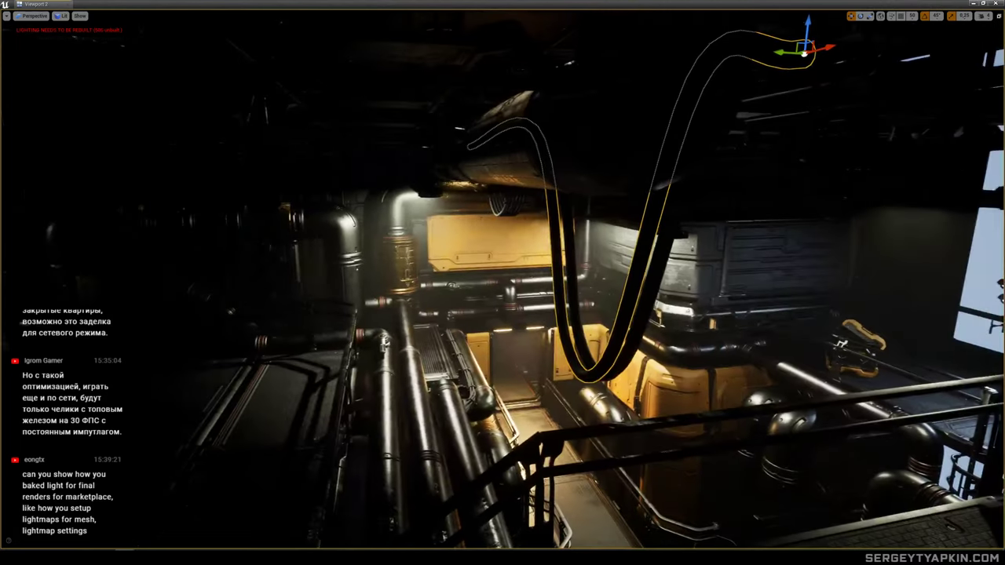
Raise the two lowest spline points of the duplicated cable so it sags less than the neighbouring cable.
key(g)
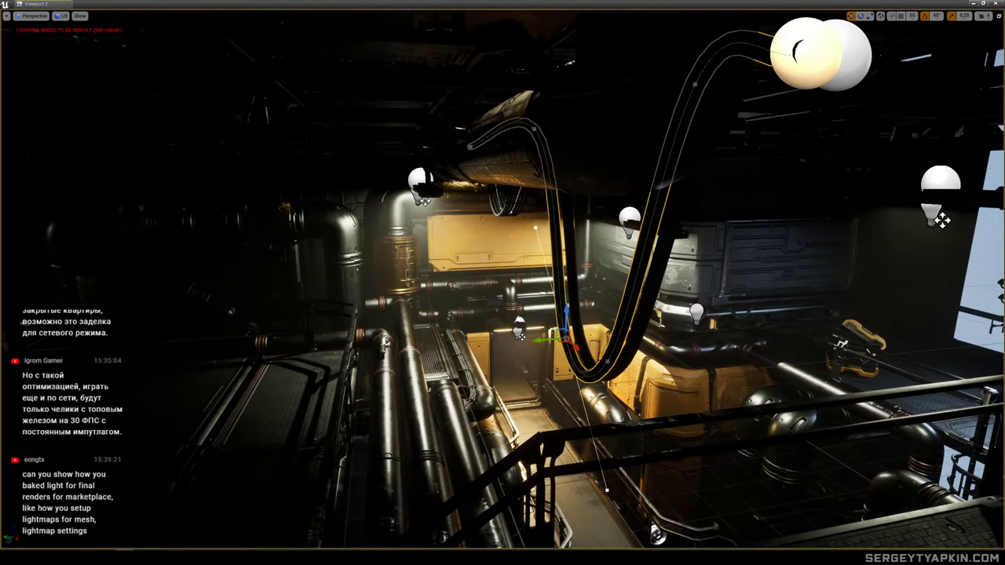
drag(608, 339, 610, 261)
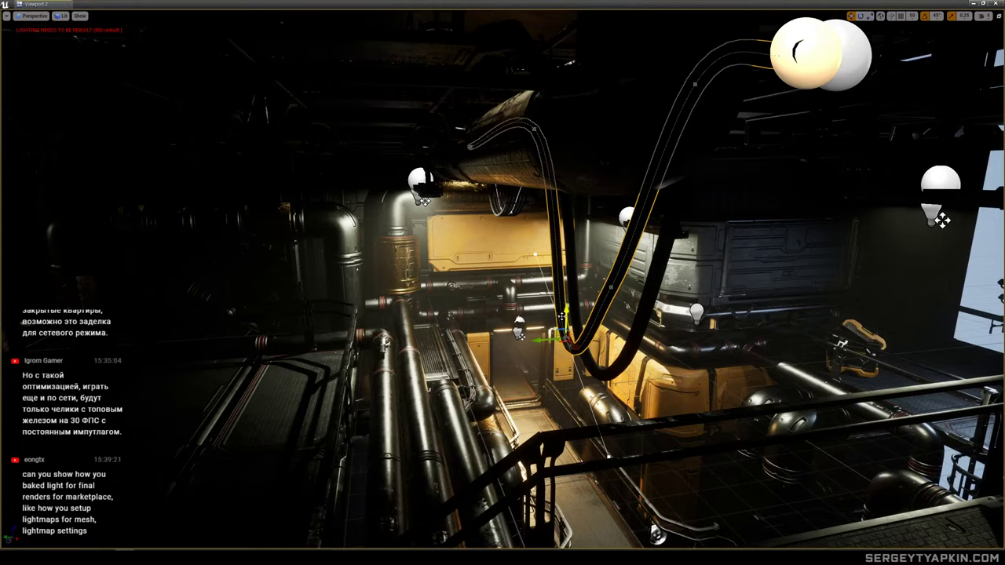
drag(562, 317, 563, 245)
key(d)
right_drag(564, 245, 487, 245)
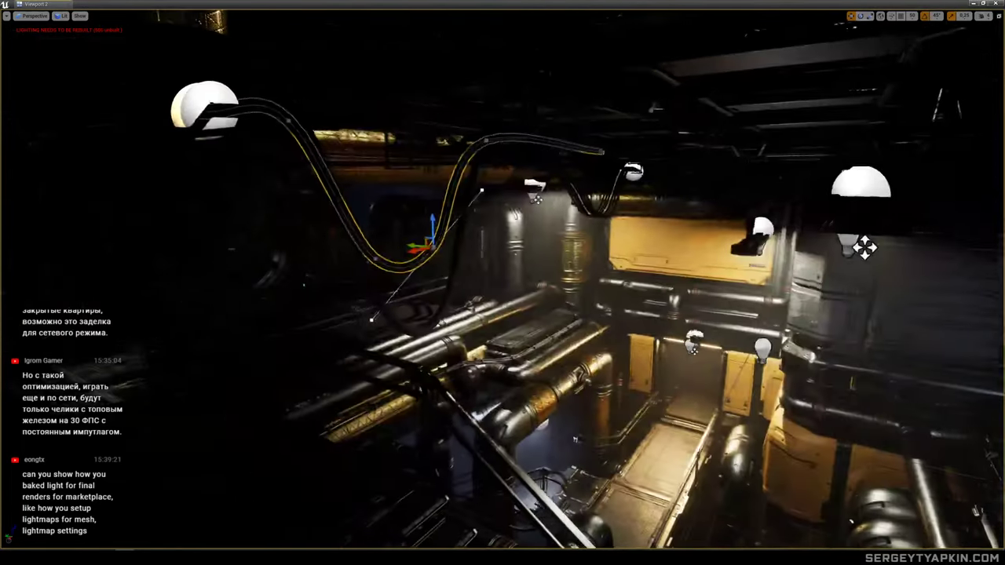
right_drag(565, 283, 566, 283)
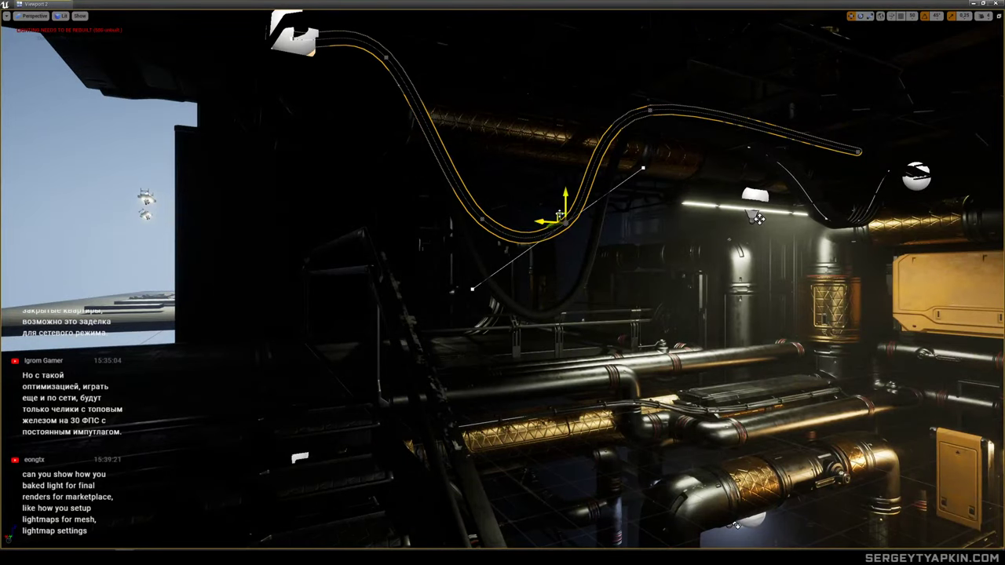
drag(555, 211, 564, 171)
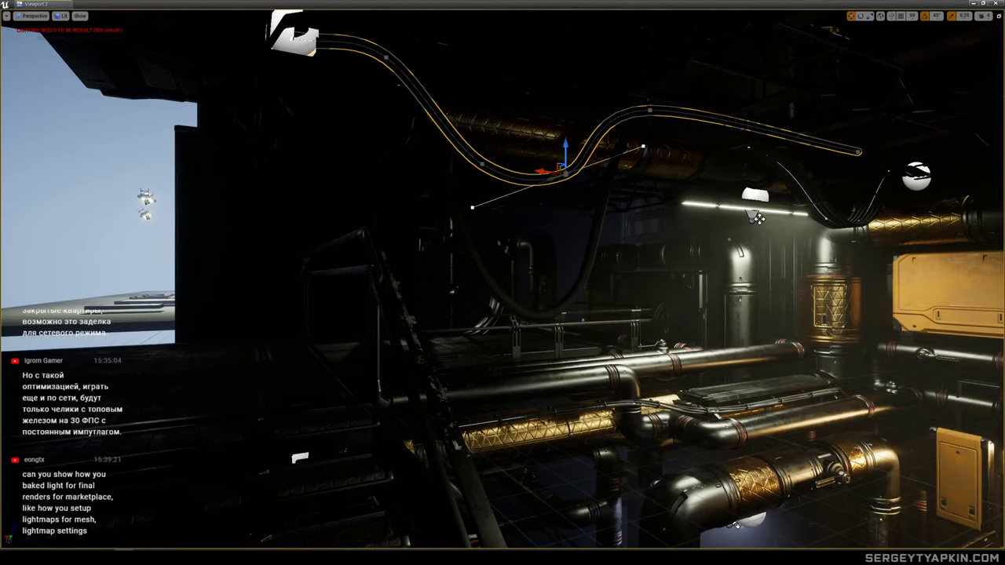
Delete one of the two lowest spline points of the duplicated cable and raise the remaining one toward the middle of the sag.
right_drag(571, 147, 687, 161)
key(s)
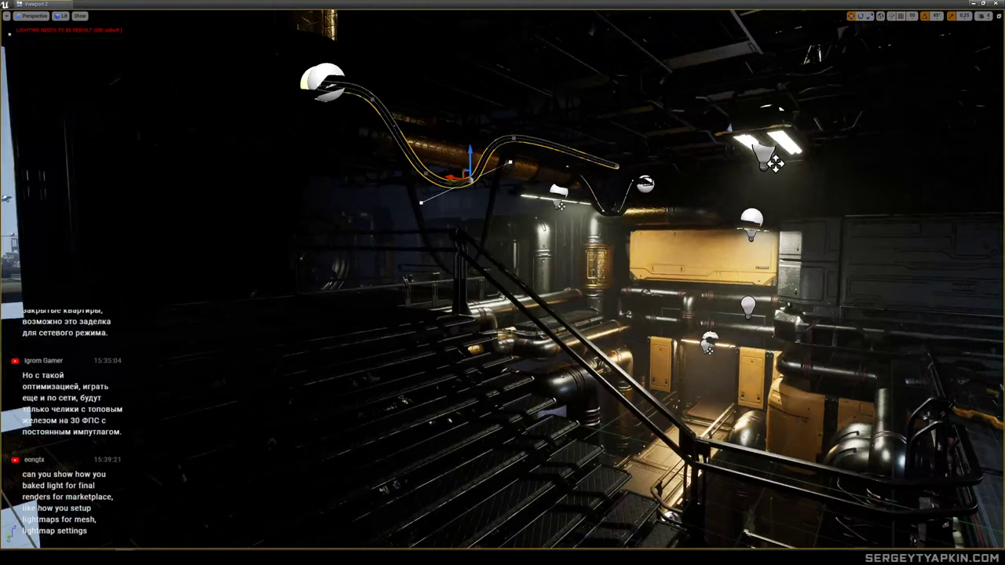
key(Delete)
key(ctrl+z)
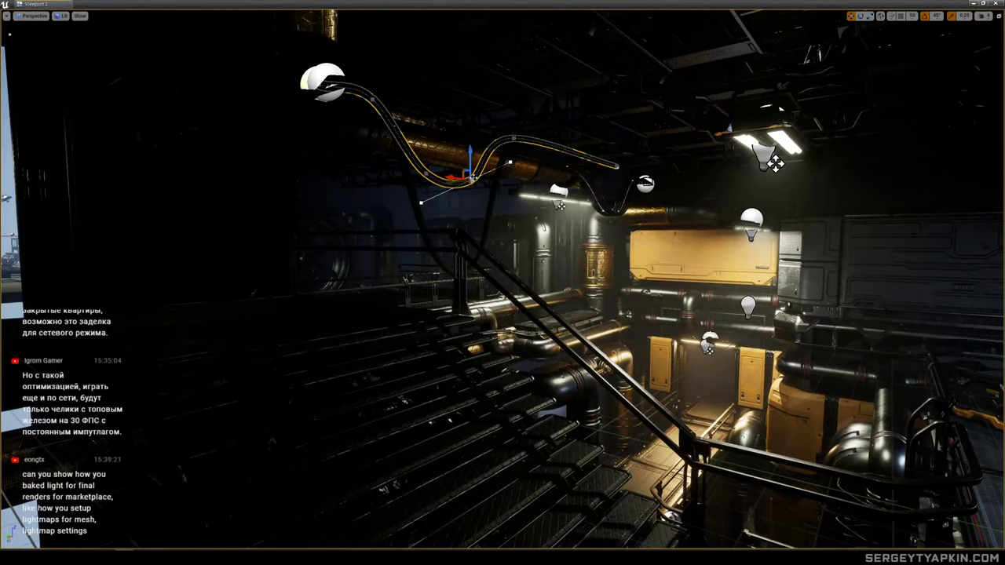
key(Delete)
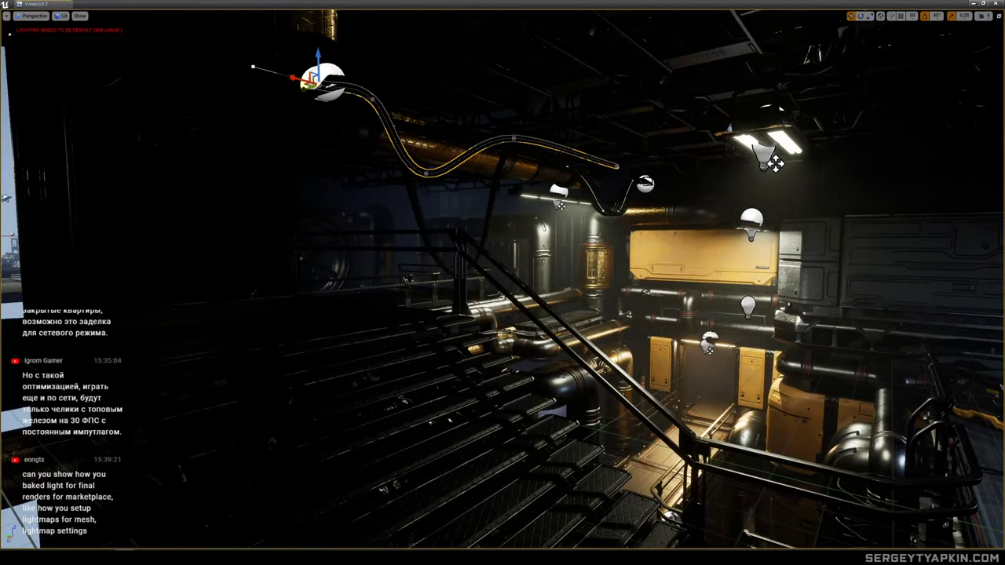
drag(420, 173, 449, 149)
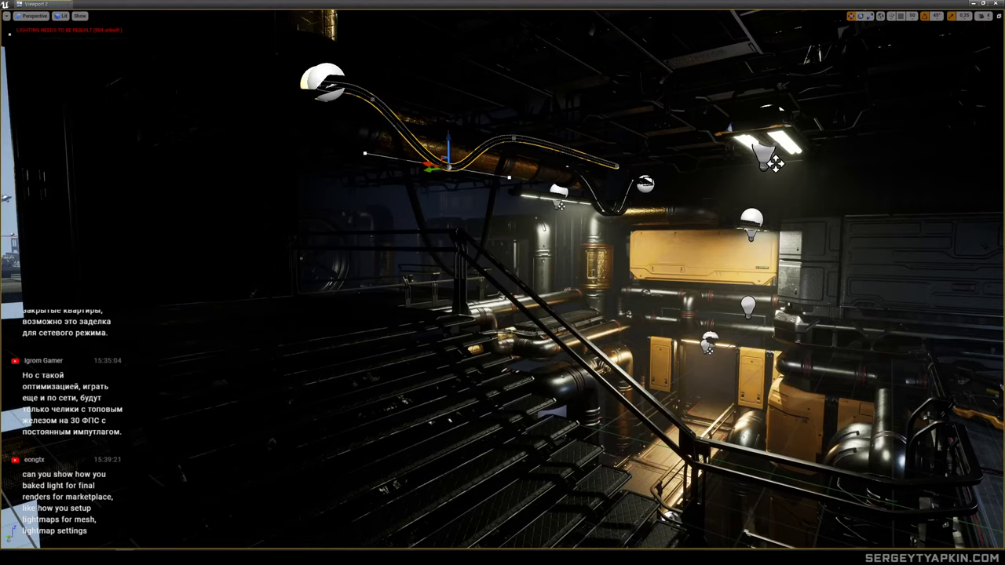
Examine the hanging cables and the pipe room from several viewpoints with the editor icons hidden.
key(g)
key(w)
right_drag(503, 282, 583, 350)
key(s)
key(w)
key(s)
key(w)
key(s)
key(w)
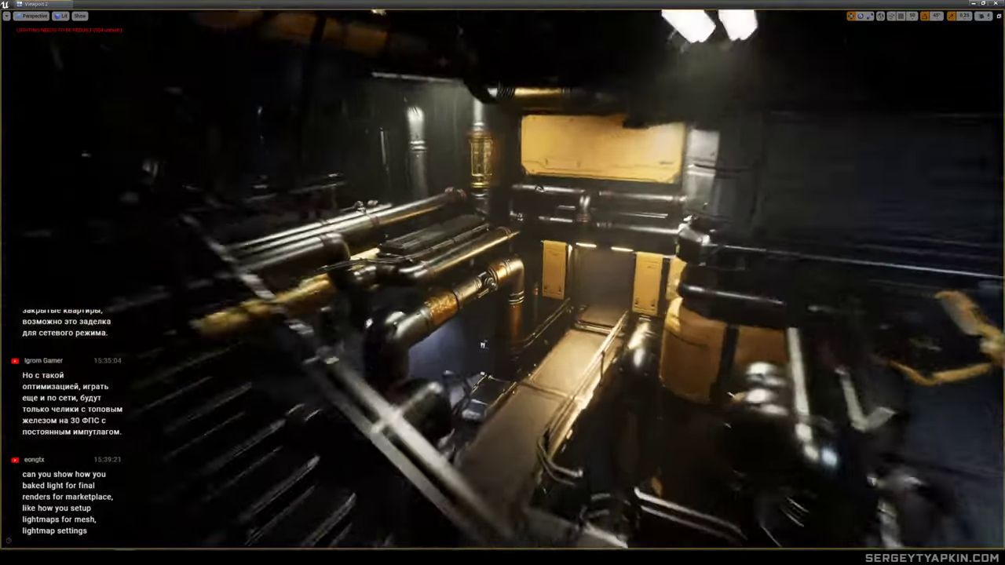
right_drag(648, 212, 648, 212)
key(s)
key(w)
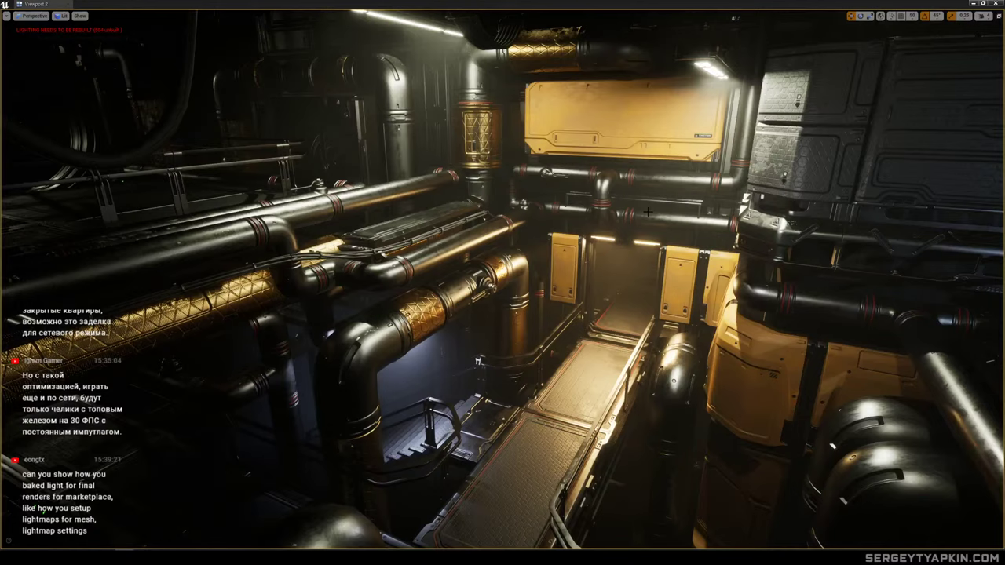
right_drag(647, 212, 644, 221)
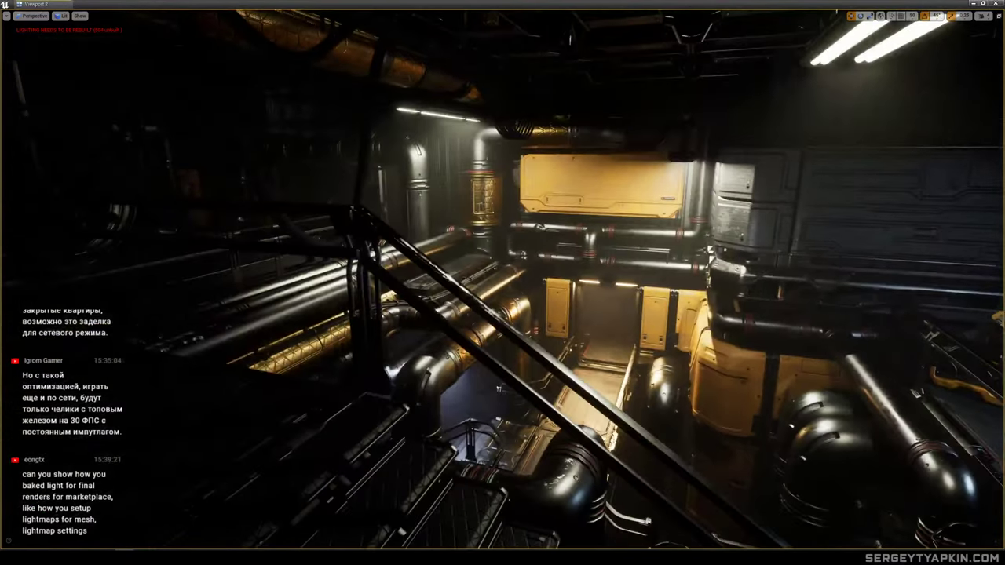
Lower the ceiling lamp beside the large yellow wall panel to pipe height, and undo the stray move of the other hanging lamp.
click(685, 148)
drag(687, 125, 677, 235)
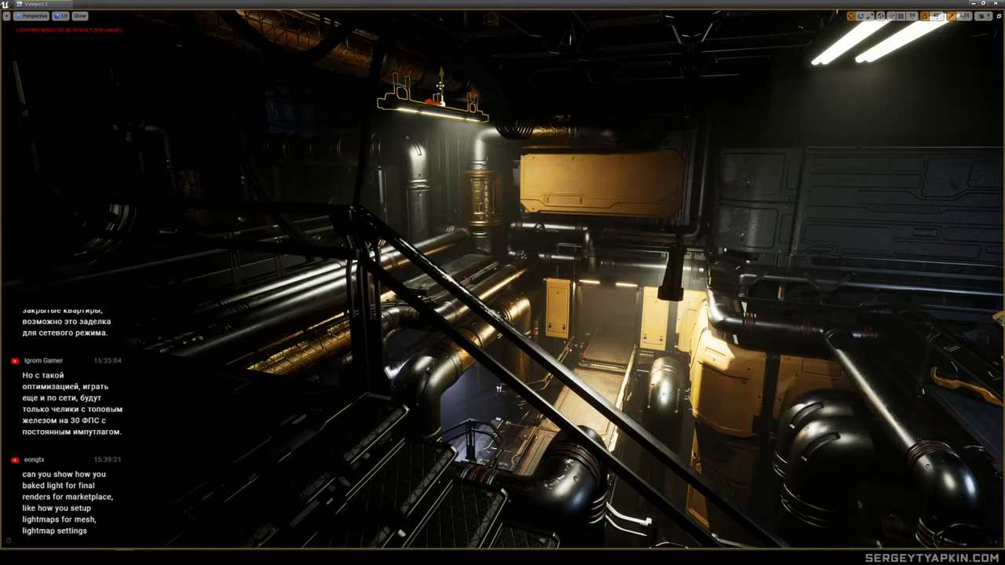
drag(440, 85, 452, 166)
key(ctrl+z)
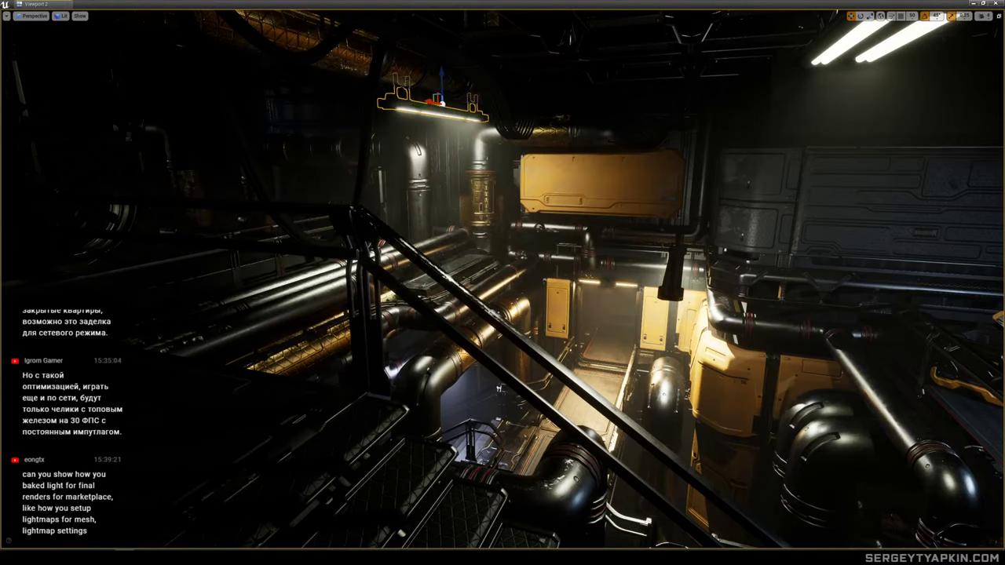
Rotate the lowered lamp by -45 degrees and position it above the yellow wall panels beside the walkway.
click(672, 272)
key(e)
drag(693, 228, 713, 229)
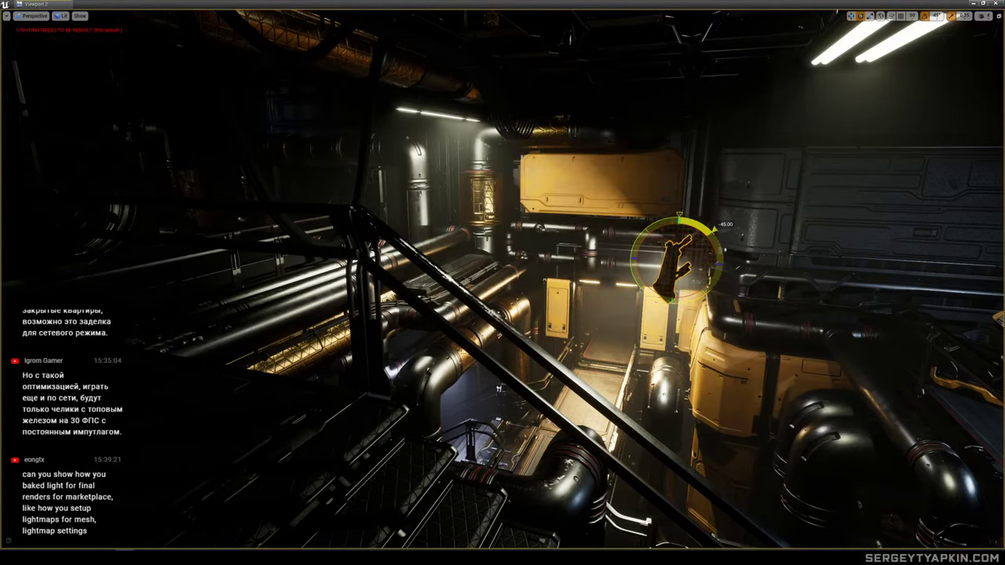
drag(667, 255, 690, 283)
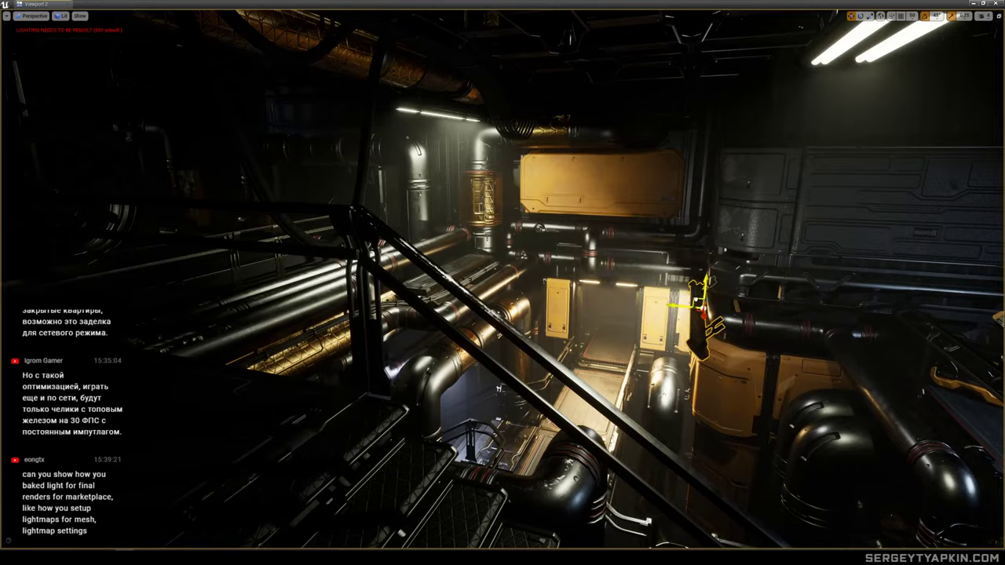
key(w)
right_drag(698, 298, 695, 259)
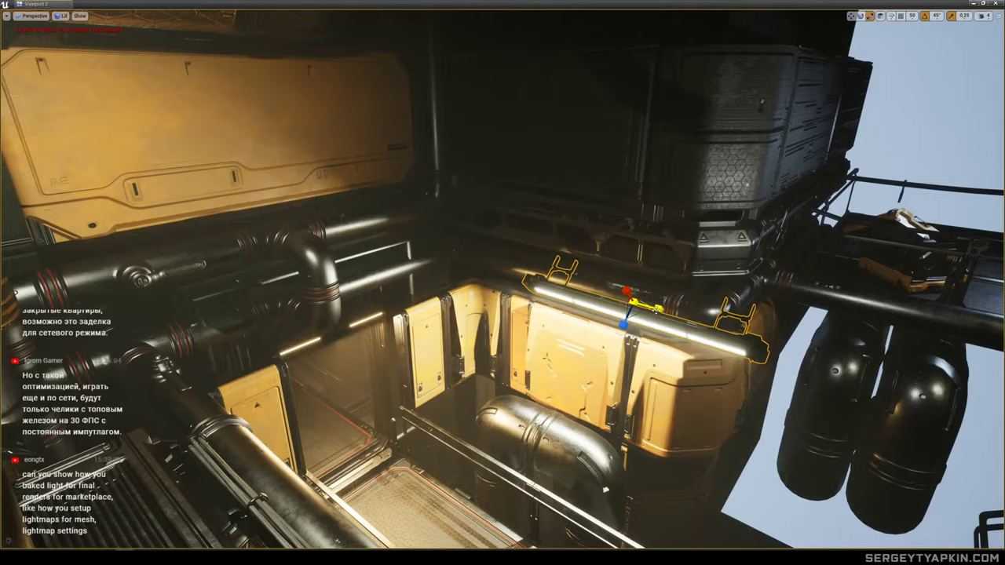
drag(661, 310, 592, 283)
Examine the relocated lamp's lighting over the walkway and pipes from the upper platform, with and without editor icons.
key(s)
right_drag(592, 283, 388, 284)
key(w)
right_drag(483, 365, 475, 358)
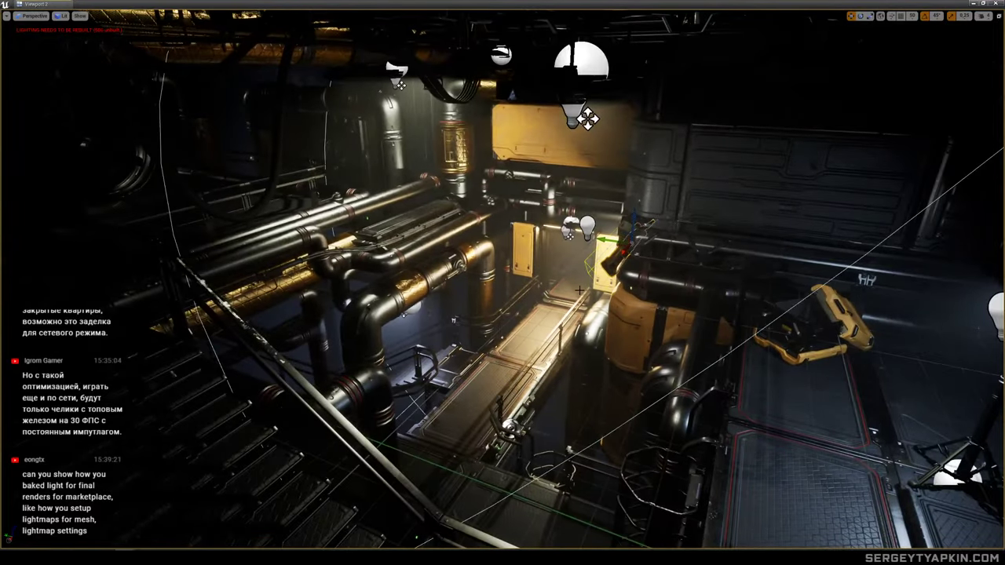
key(w)
mouse_move(572, 270)
right_down()
mouse_move(570, 281)
mouse_move(569, 267)
right_up()
key(s)
right_drag(473, 355, 569, 270)
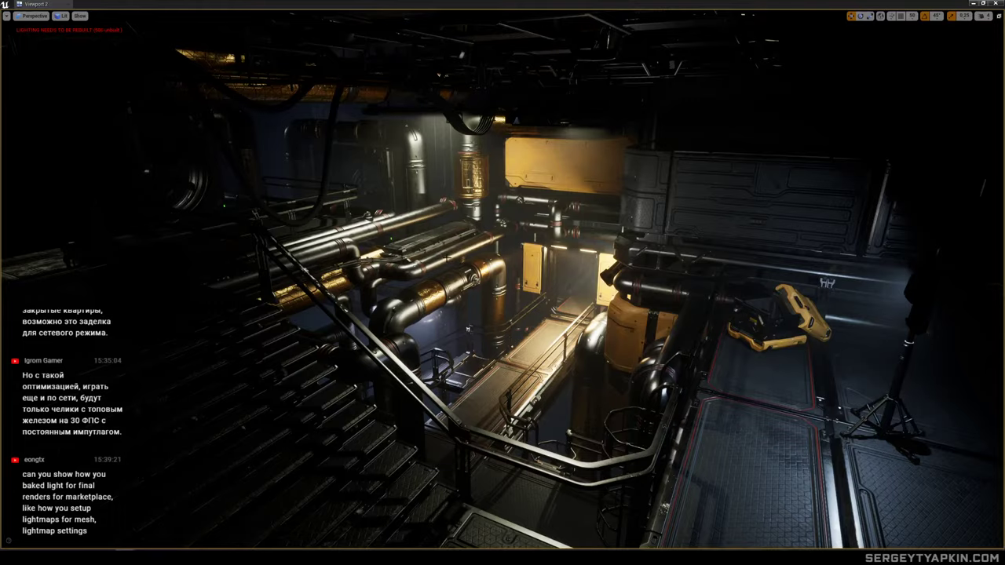
key(w)
mouse_move(448, 258)
right_down()
mouse_move(416, 248)
mouse_move(448, 251)
mouse_move(440, 256)
right_up()
Duplicate the AREA decal from the decal showcase and place the copy on the empty floor beyond the striped lines.
key(s)
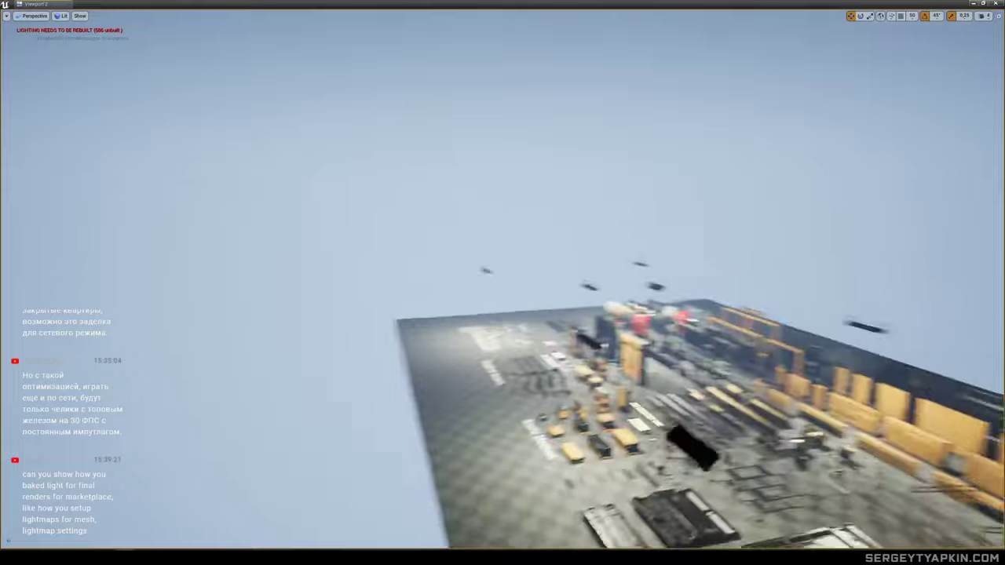
key(w)
right_drag(440, 256, 480, 233)
mouse_move(514, 258)
right_down()
mouse_move(534, 291)
mouse_move(513, 258)
right_up()
key(g)
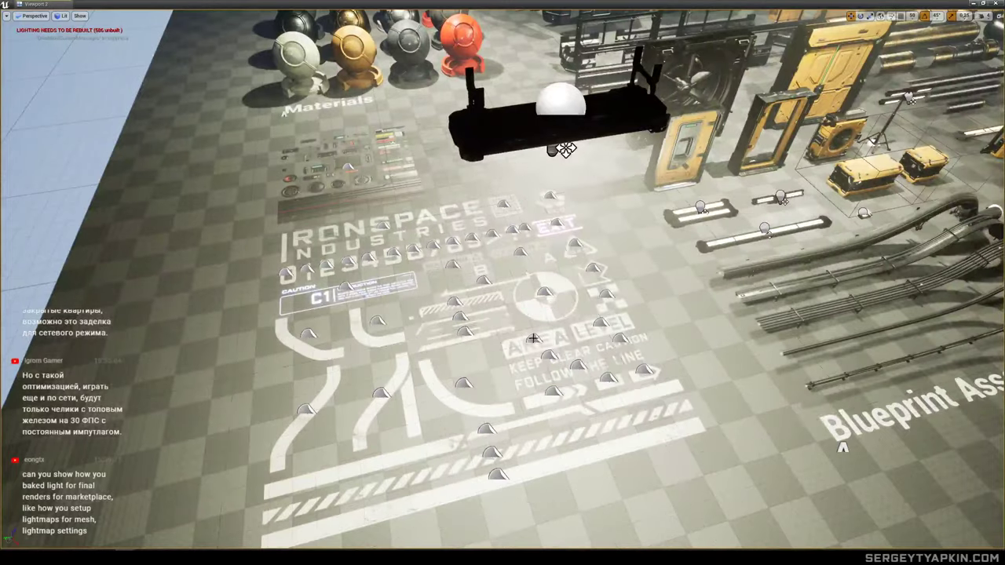
click(535, 339)
right_drag(536, 339, 572, 340)
scroll(464, 219, down, 5)
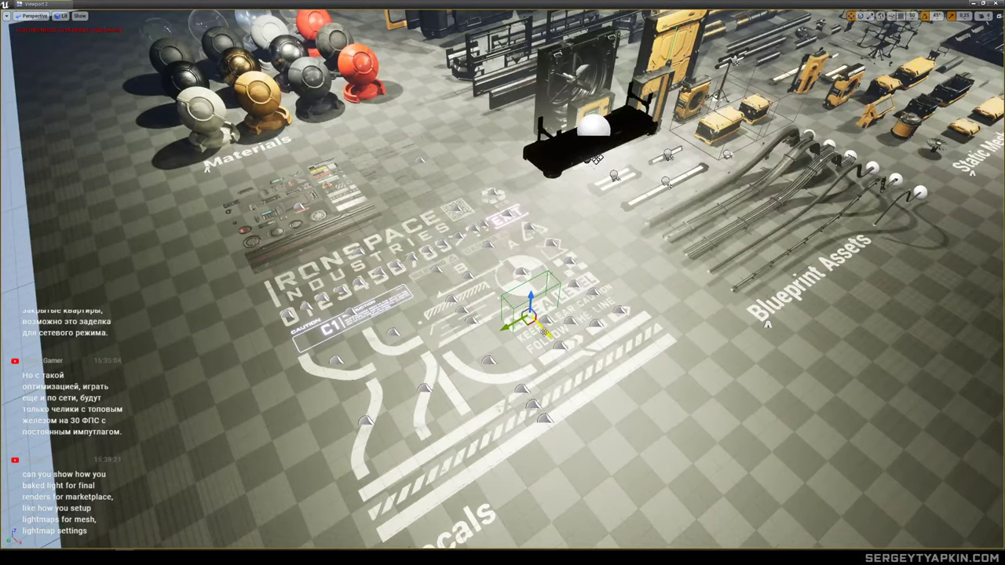
Duplicate two digit decals from the showcase's number row and place the copies beside the separate AREA decal.
click(354, 270)
click(356, 279)
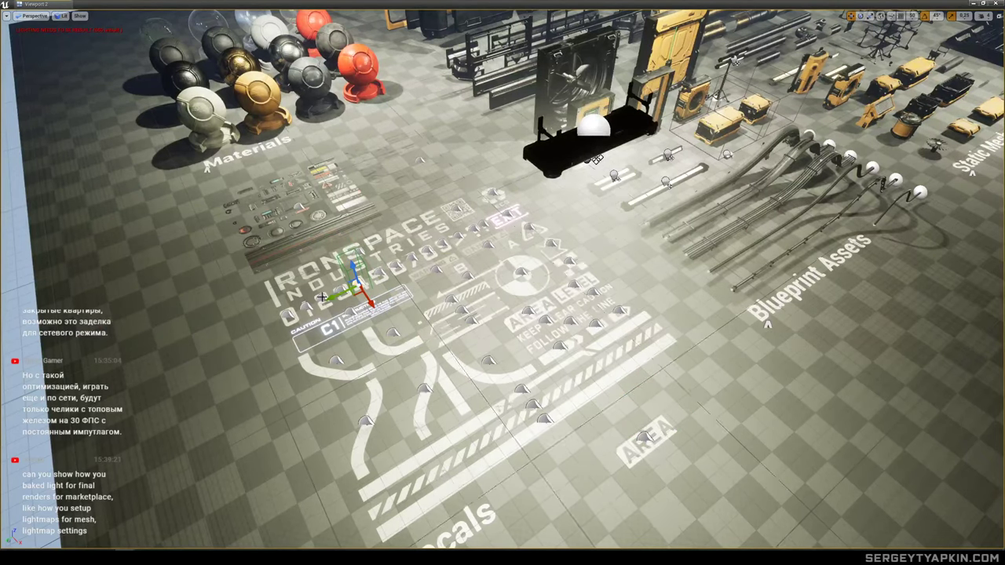
drag(322, 297, 292, 309)
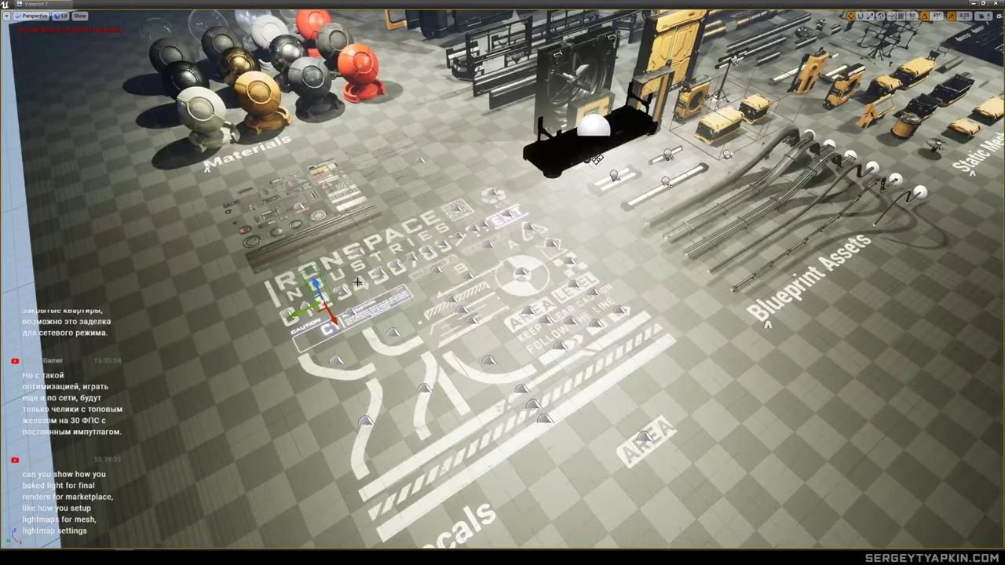
scroll(482, 231, up, 4)
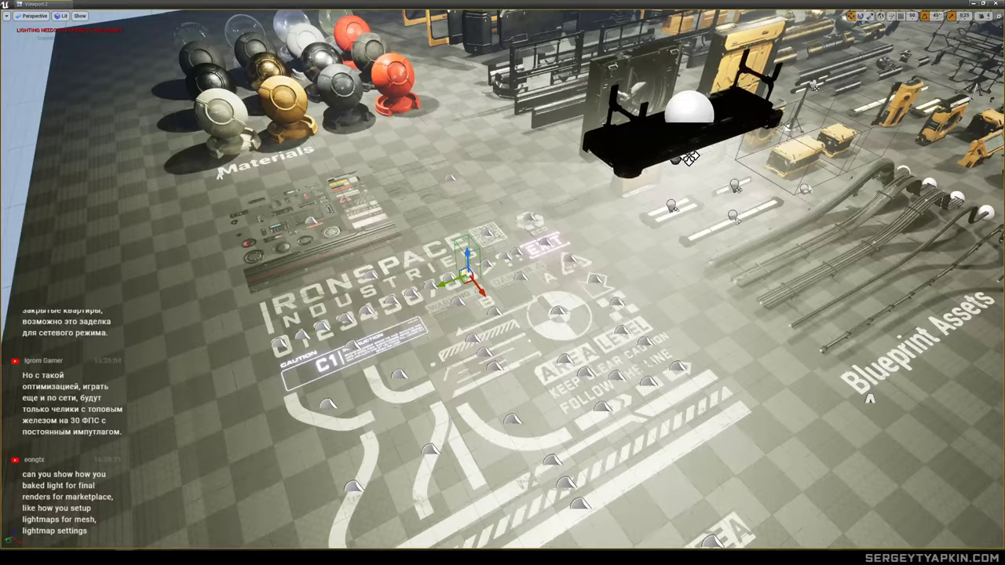
scroll(462, 268, down, 3)
scroll(449, 270, down, 1)
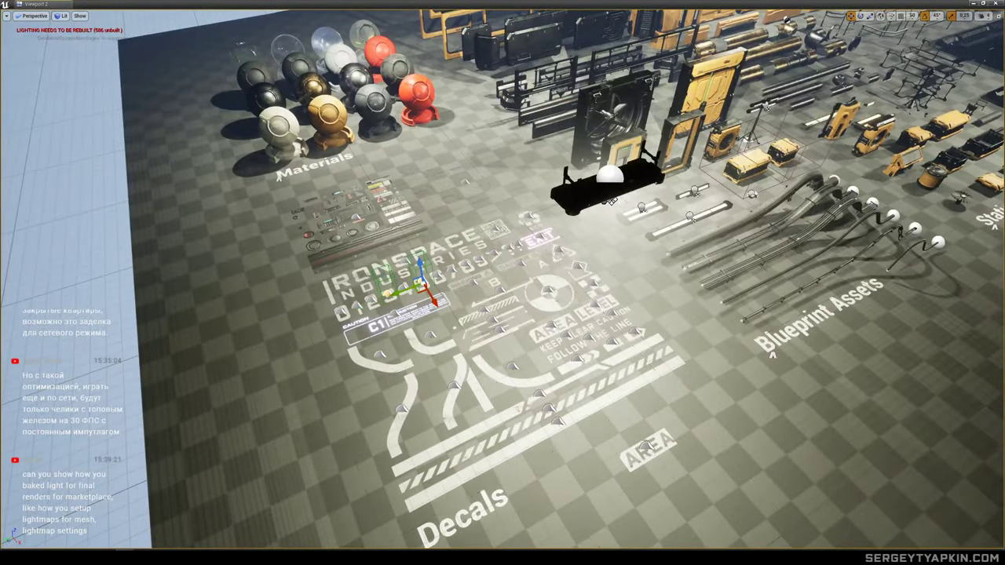
scroll(437, 295, down, 2)
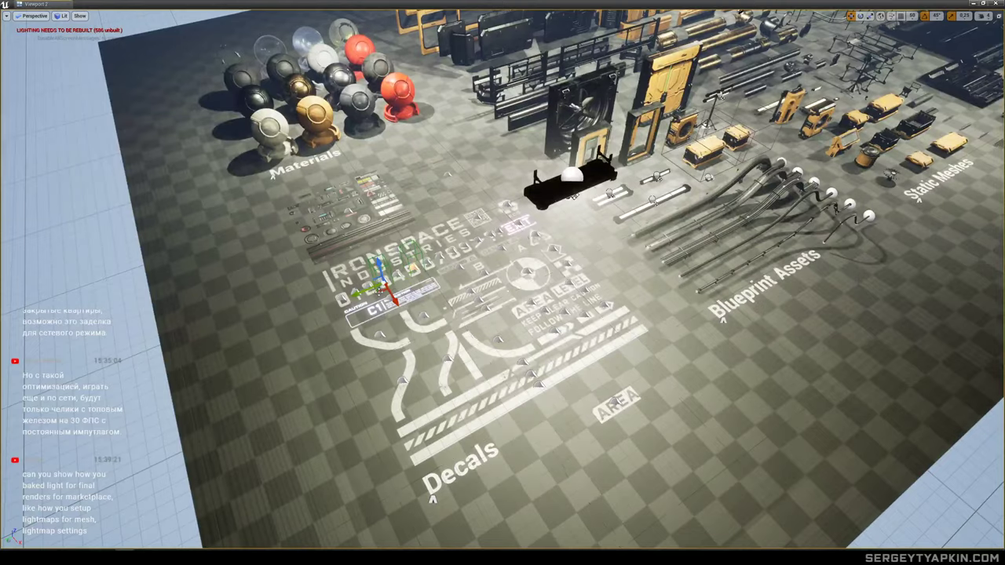
drag(384, 296, 623, 453)
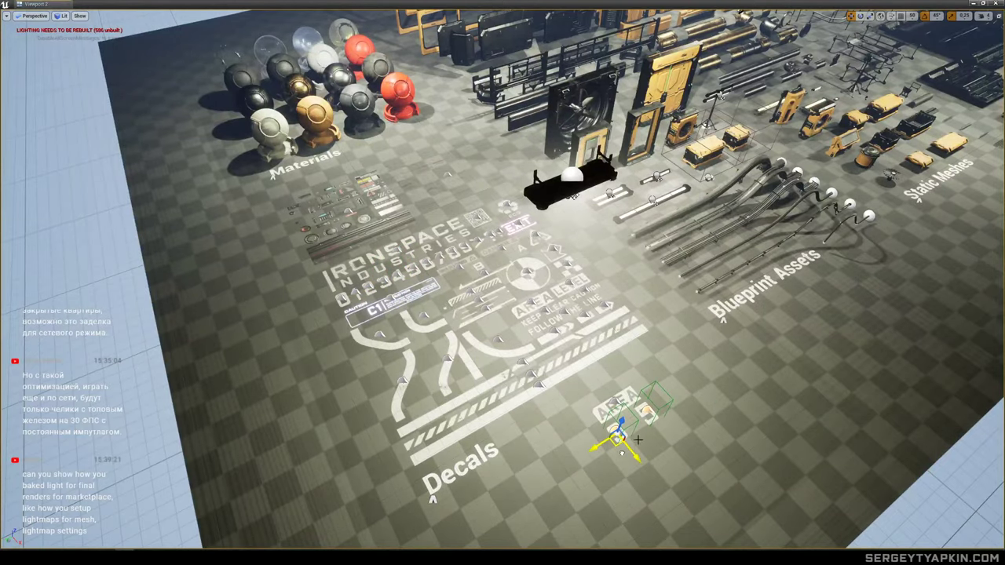
key(f)
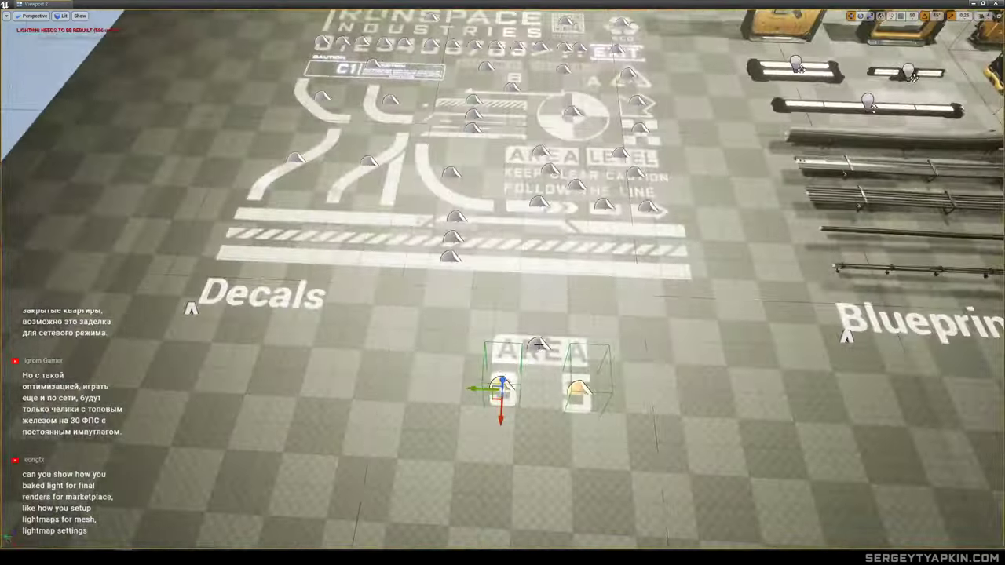
Move the AREA decal and the two digit decals from the decal display over to the industrial room scene.
ctrl+click(538, 346)
key(s)
right_drag(539, 346, 687, 291)
key(s)
right_drag(345, 507, 342, 488)
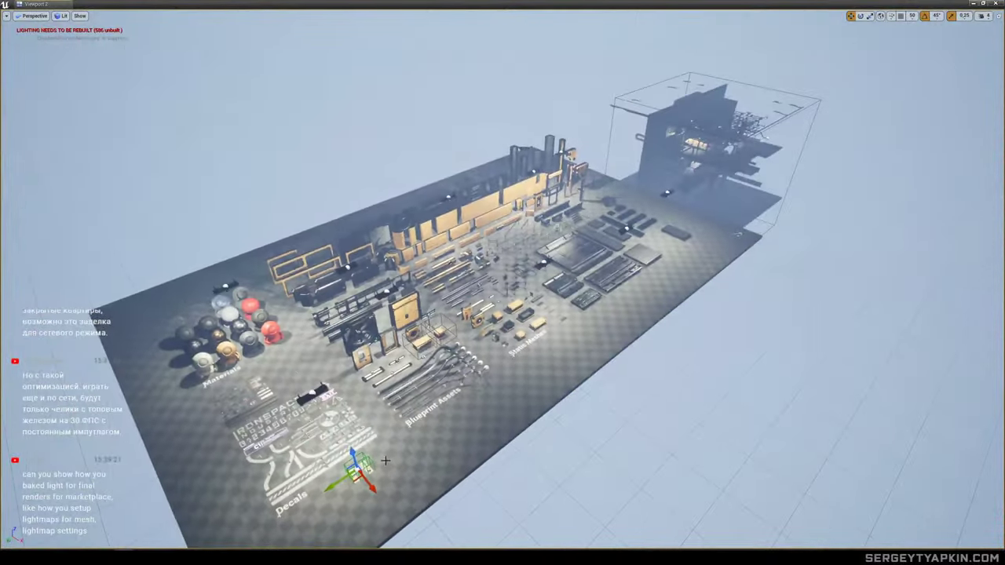
drag(354, 475, 752, 145)
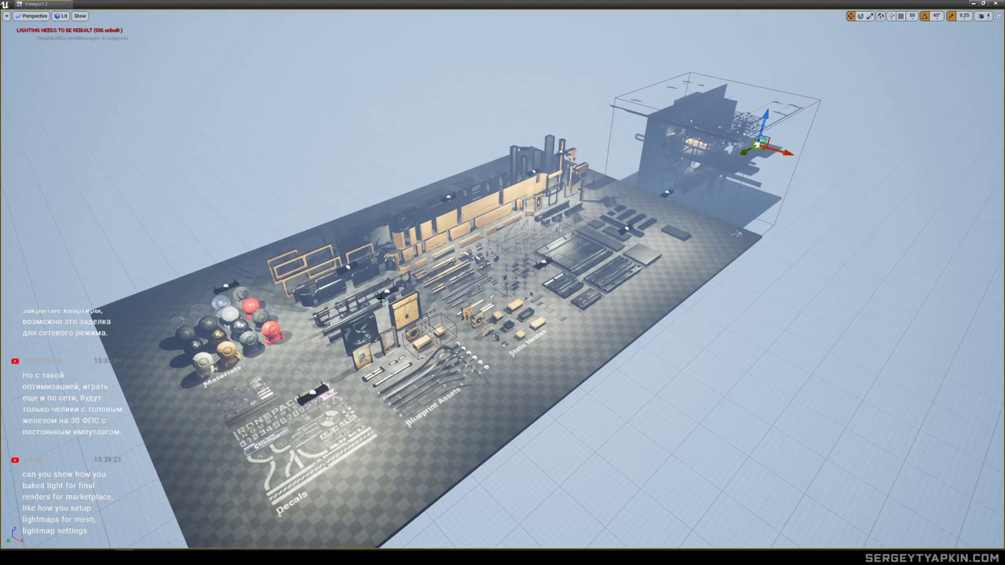
Bring a straight stripe decal from the decal display into the industrial room beside the AREA and digit decals.
key(ctrl+z)
click(333, 476)
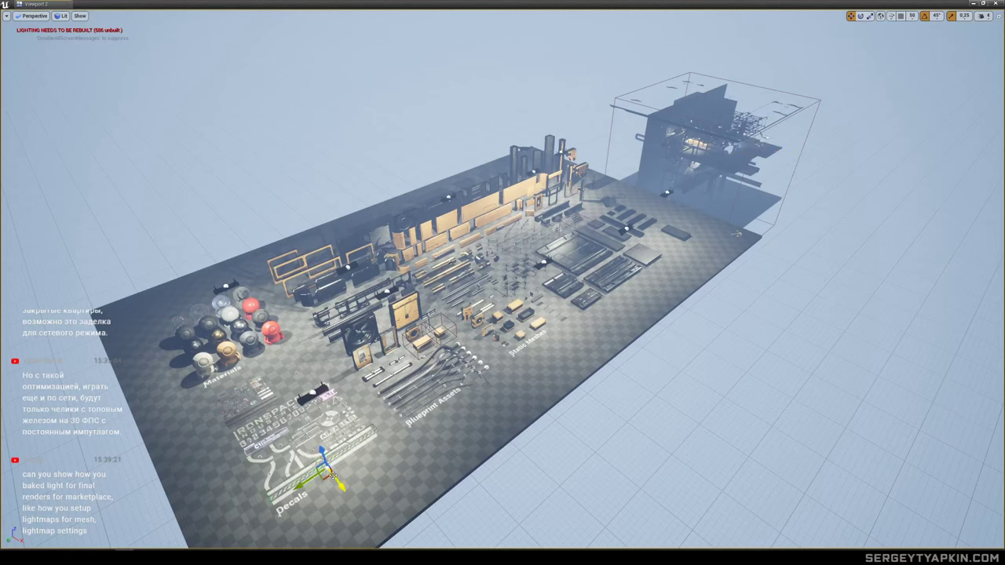
drag(322, 478, 756, 150)
key(f)
mouse_move(756, 150)
right_down()
mouse_move(793, 157)
mouse_move(750, 167)
right_up()
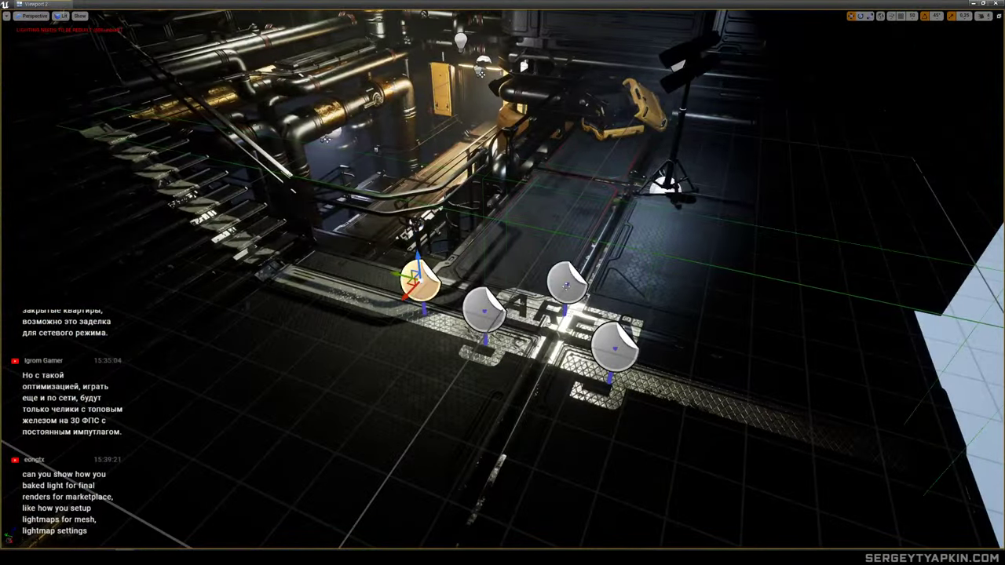
Move the AREA decal and both digit decals from the upper floor toward the pipe corridor with the yellow doorway.
click(566, 286)
ctrl+click(488, 310)
ctrl+click(615, 347)
mouse_move(615, 347)
right_down()
mouse_move(581, 346)
mouse_move(628, 354)
right_up()
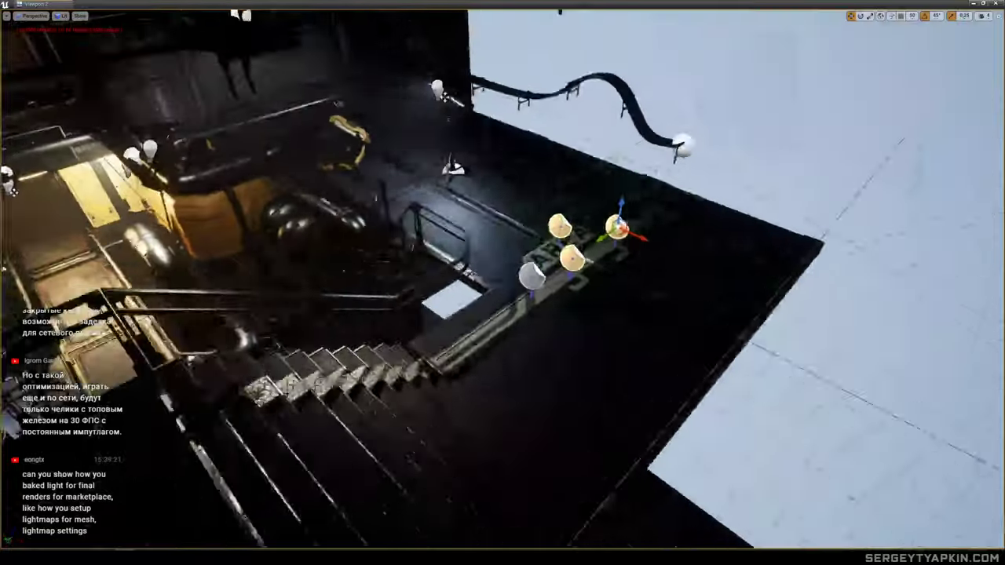
drag(703, 233, 117, 170)
right_drag(117, 170, 55, 160)
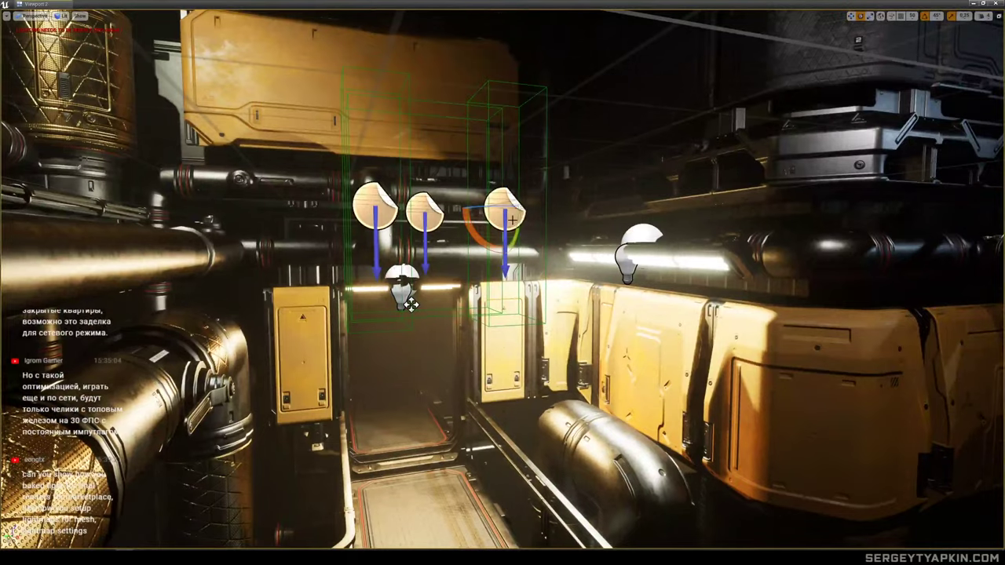
Rotate the AREA and digit decals to project onto the wall and position them on the yellow panel above the doorway.
drag(519, 224, 518, 275)
mouse_move(518, 275)
right_down()
mouse_move(502, 243)
mouse_move(541, 118)
mouse_move(542, 243)
mouse_move(522, 271)
right_up()
key(w)
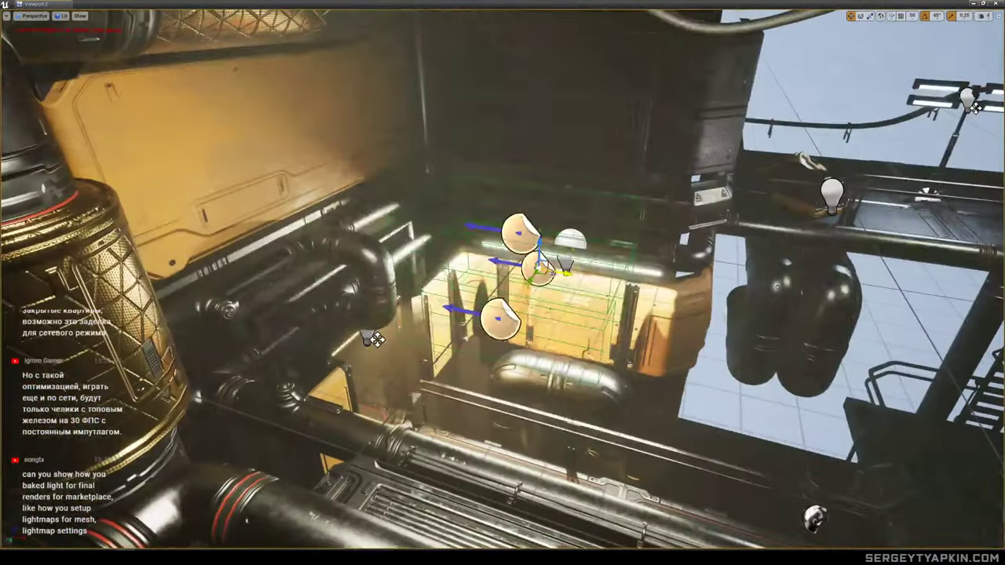
drag(564, 272, 425, 241)
right_drag(425, 241, 275, 219)
drag(571, 255, 573, 181)
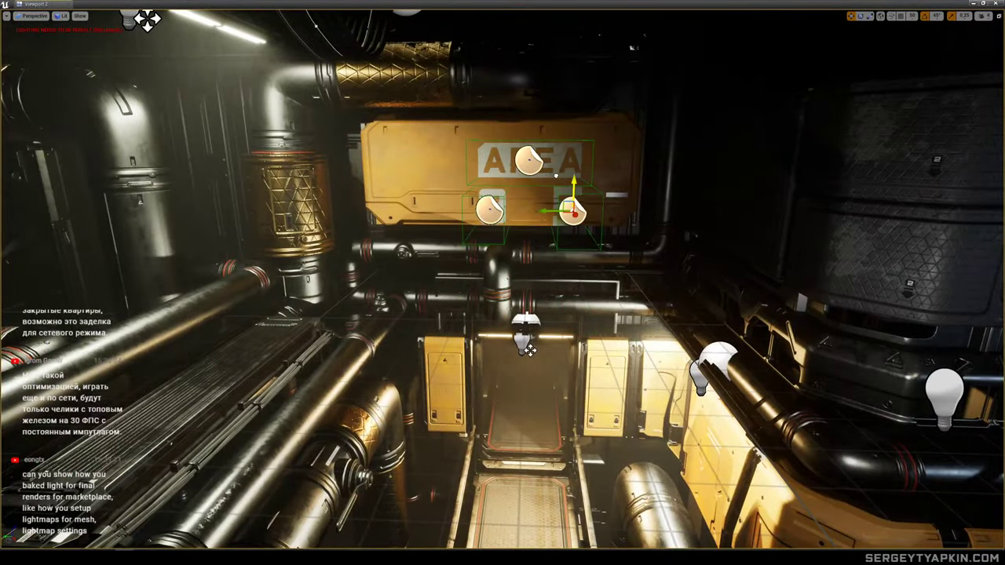
right_drag(573, 181, 564, 224)
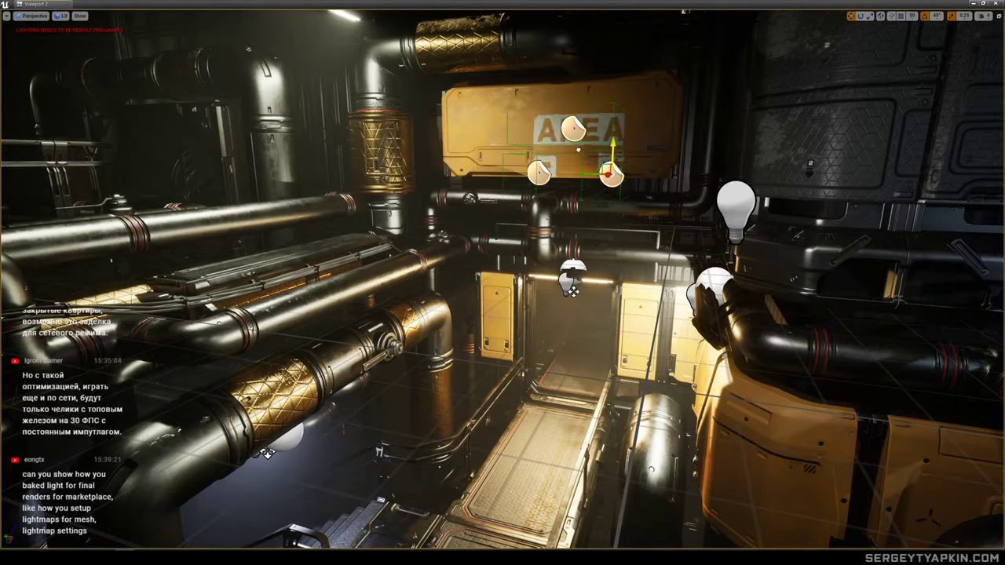
drag(614, 131, 613, 118)
mouse_move(613, 119)
right_down()
mouse_move(593, 113)
mouse_move(624, 118)
mouse_move(608, 114)
right_up()
mouse_move(312, 202)
right_down()
mouse_move(303, 192)
mouse_move(283, 220)
mouse_move(235, 216)
mouse_move(299, 187)
right_up()
Rotate the stripe decal -90° and raise it onto the yellow wall panel behind the AREA lettering.
click(585, 294)
click(290, 222)
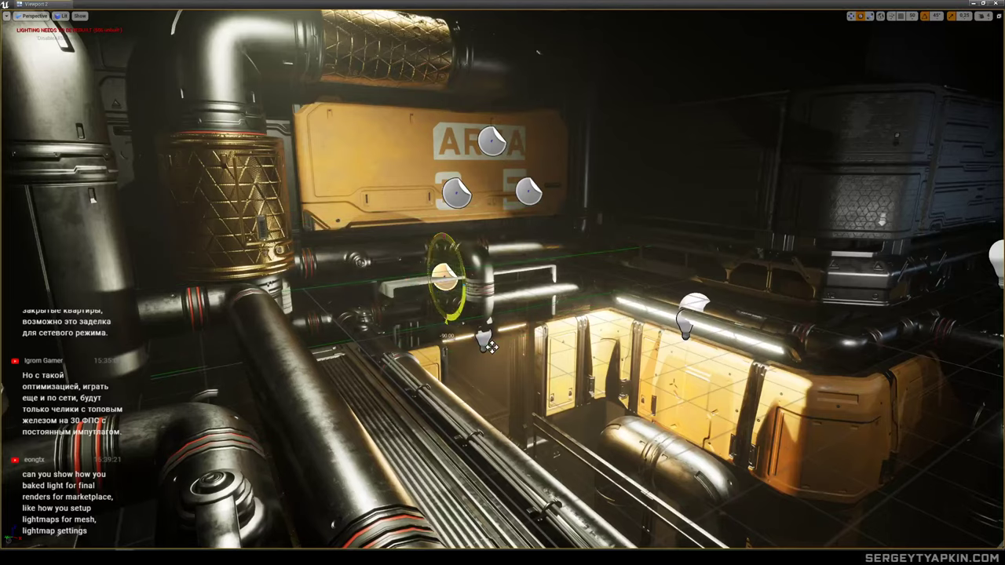
key(w)
drag(444, 254, 442, 124)
right_drag(442, 124, 407, 114)
Shorten the stripe decal, place it on the panel in front of the AREA lettering, and thicken it.
key(r)
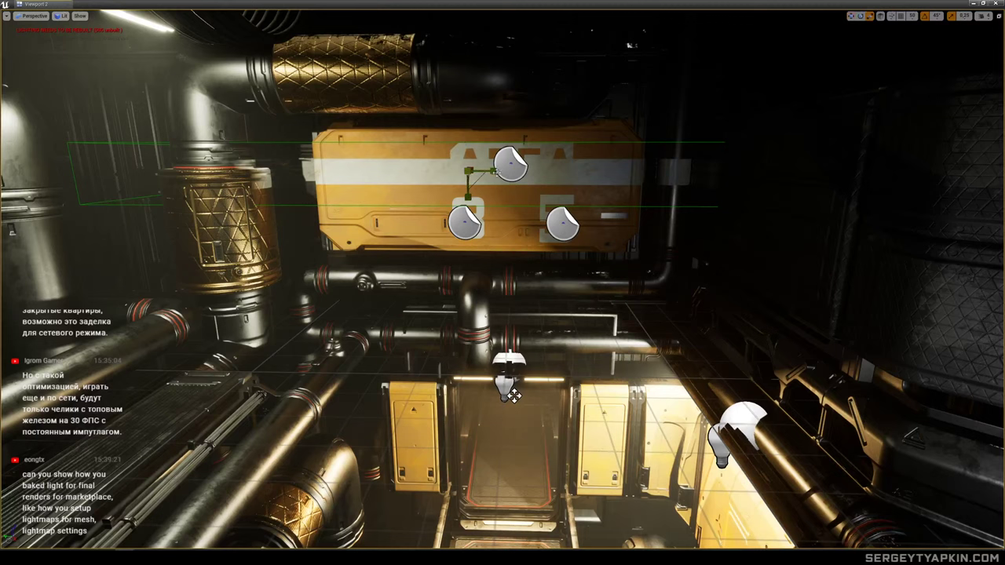
drag(514, 397, 514, 397)
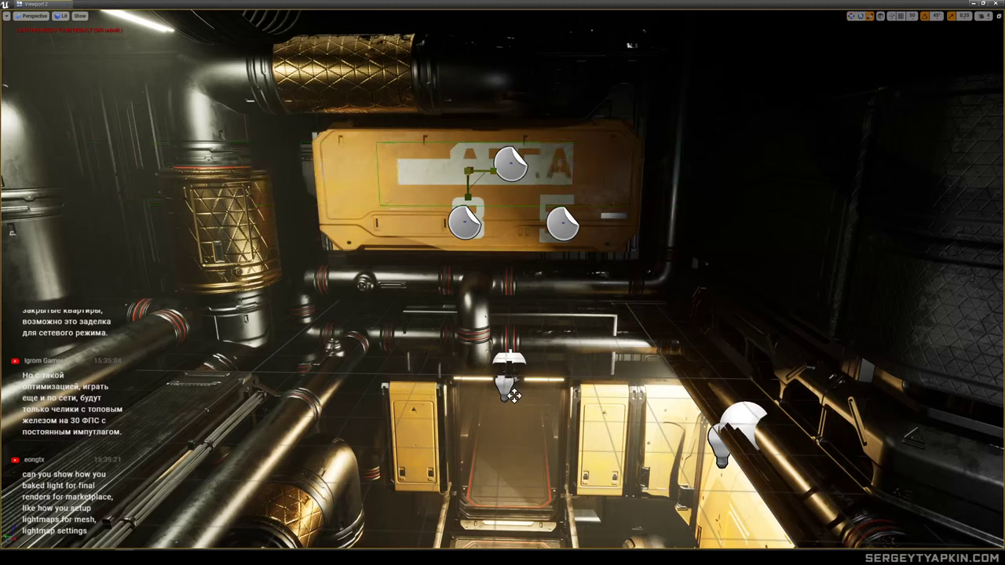
key(w)
drag(457, 161, 358, 156)
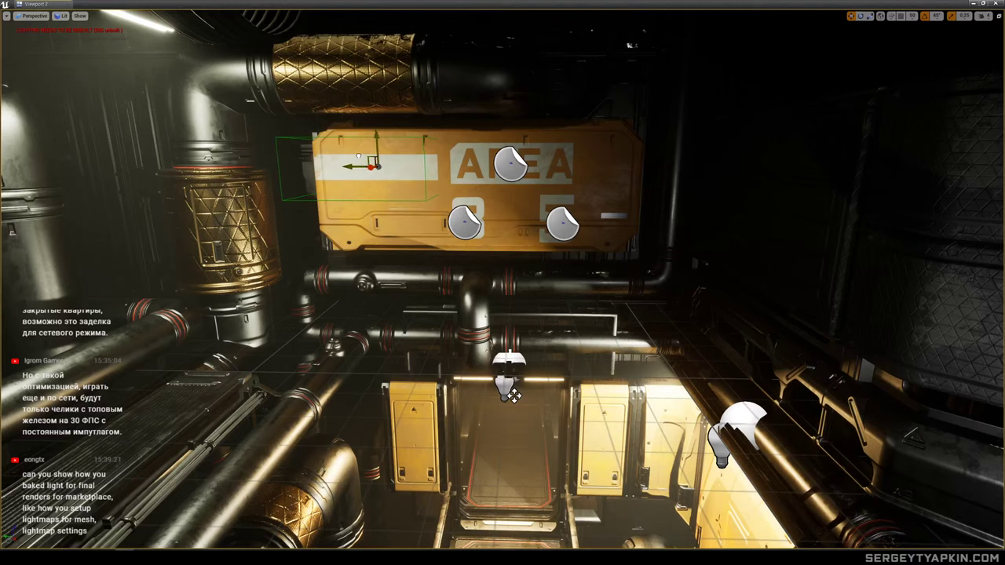
key(r)
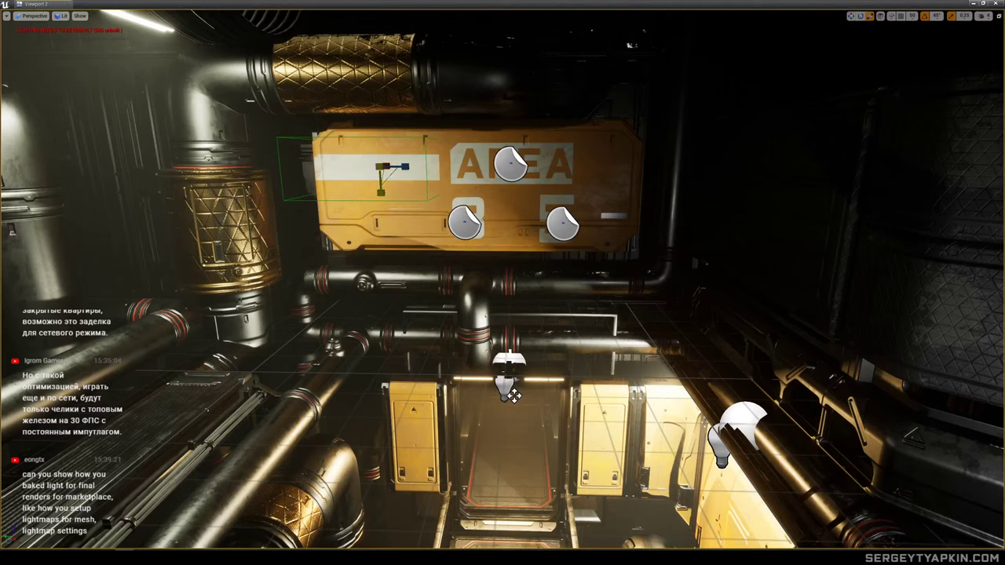
drag(381, 192, 381, 216)
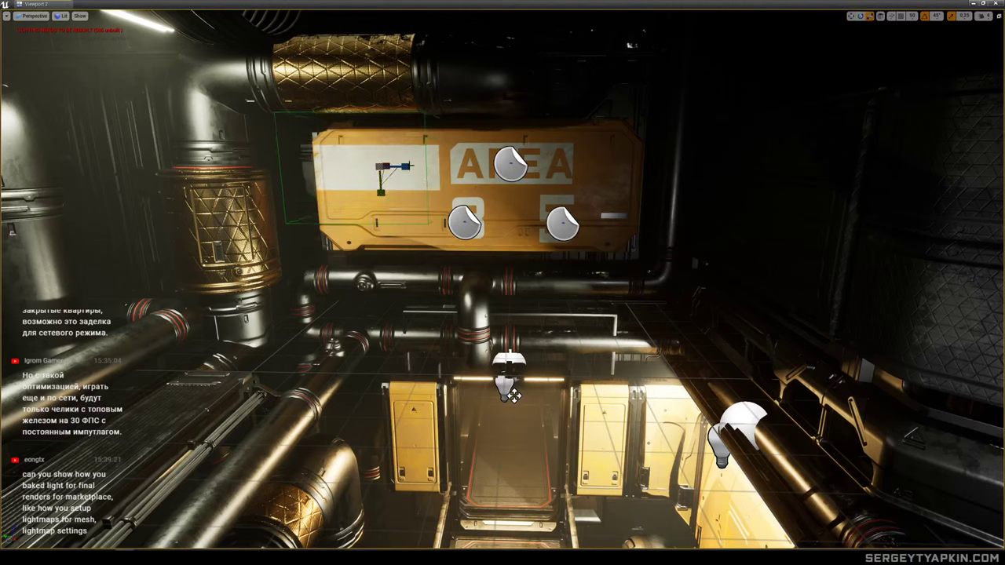
Fine-tune the stripe decal's scale and height so it joins the AREA block as one continuous band.
key(w)
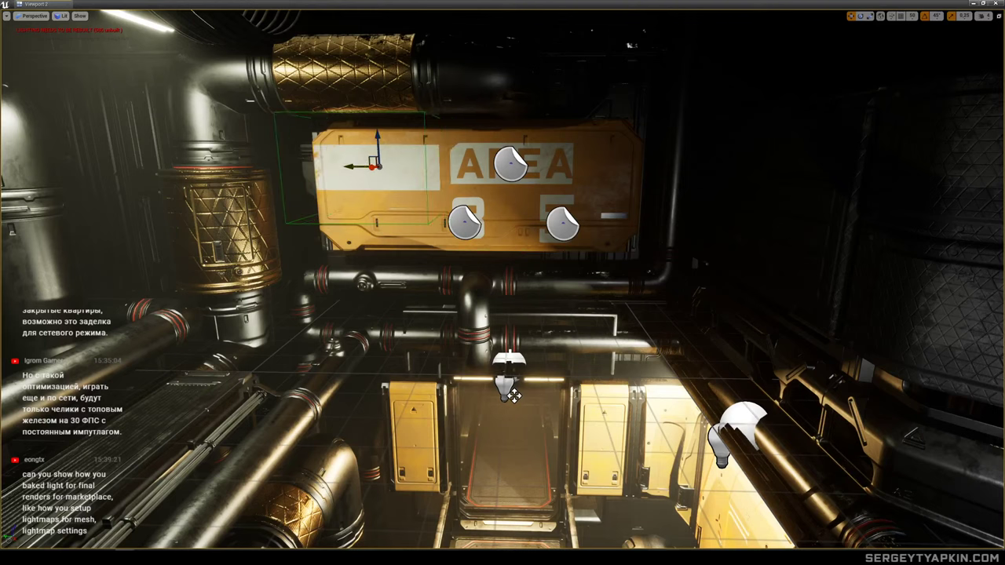
key(r)
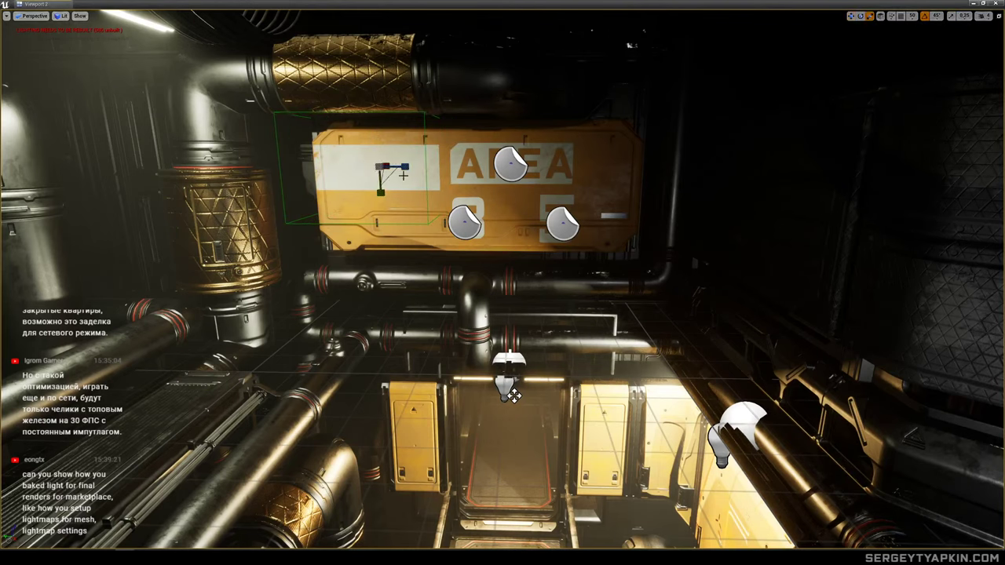
drag(514, 396, 515, 396)
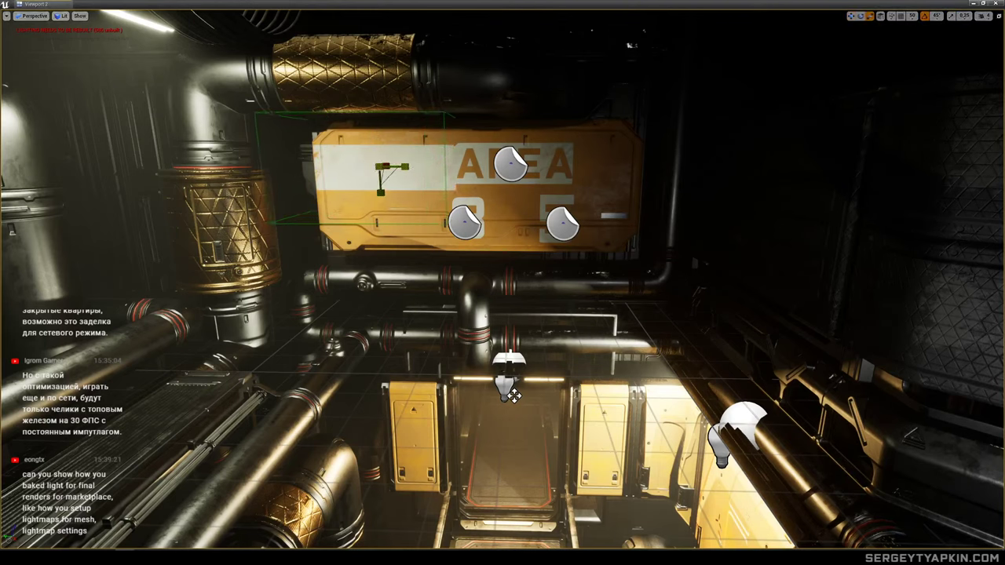
key(w)
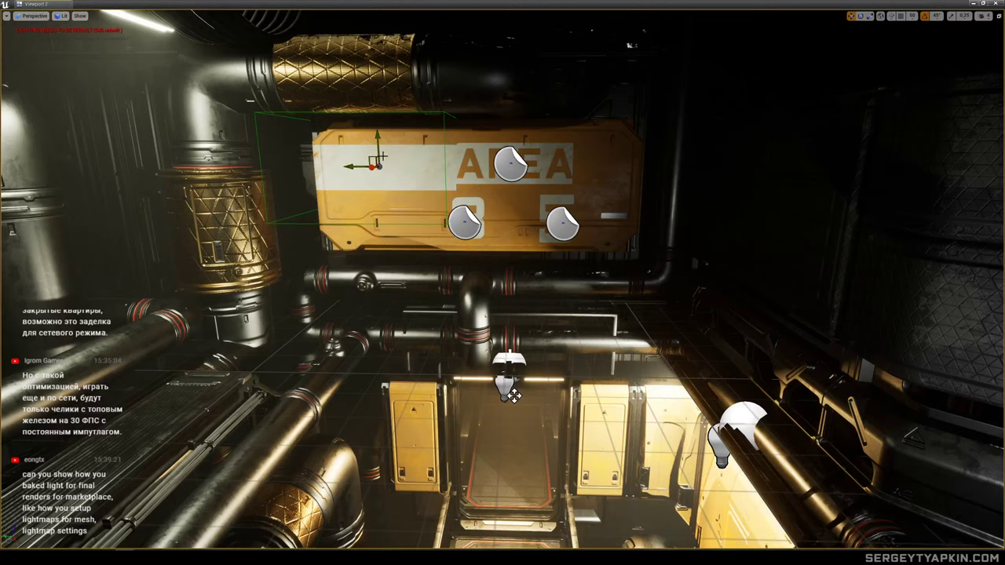
key(r)
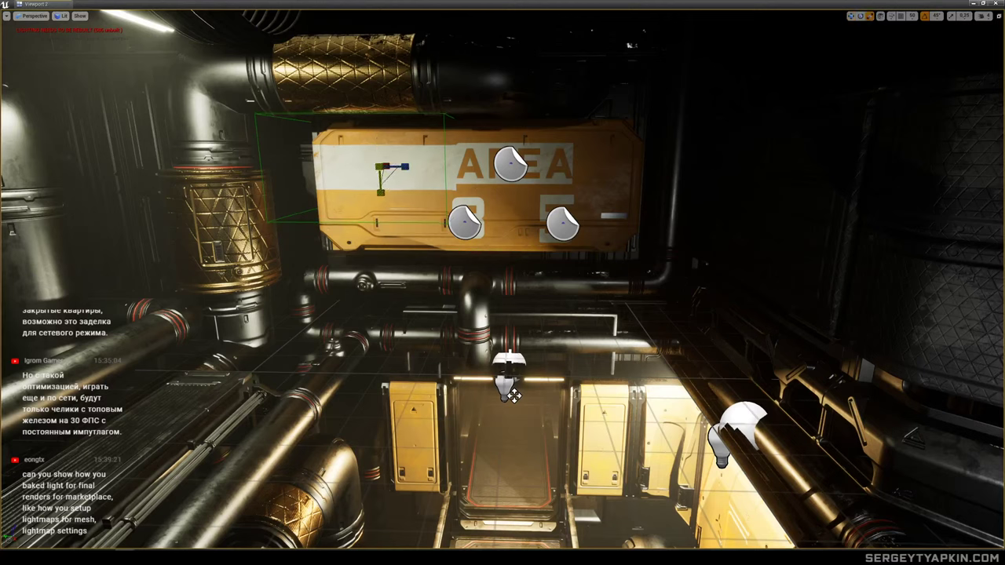
key(w)
drag(378, 146, 379, 141)
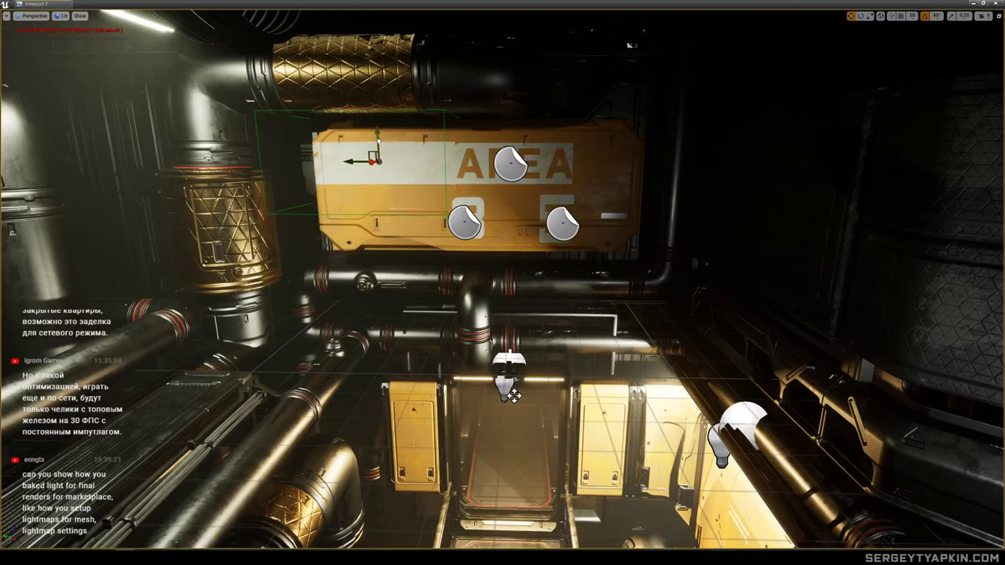
key(r)
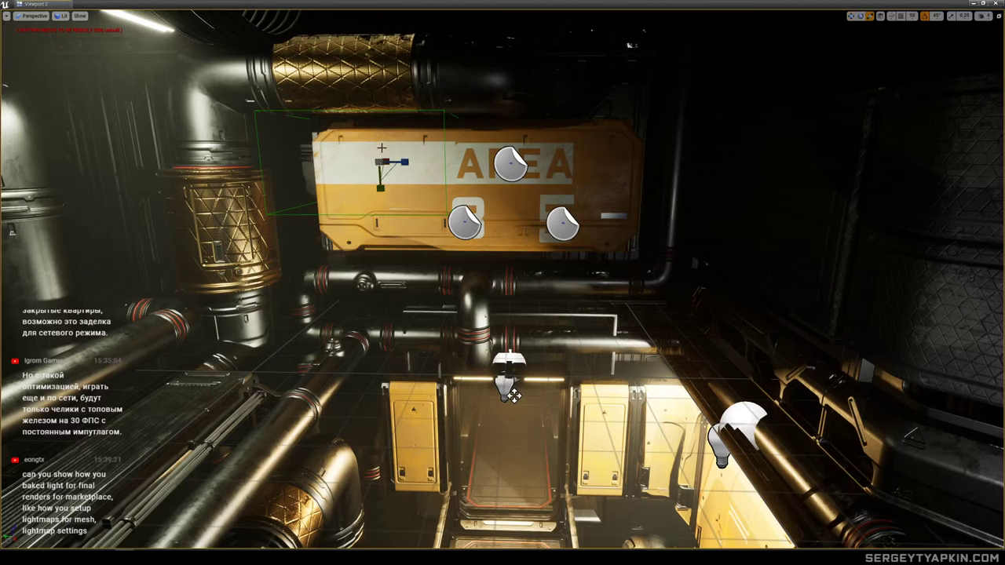
drag(380, 188, 380, 186)
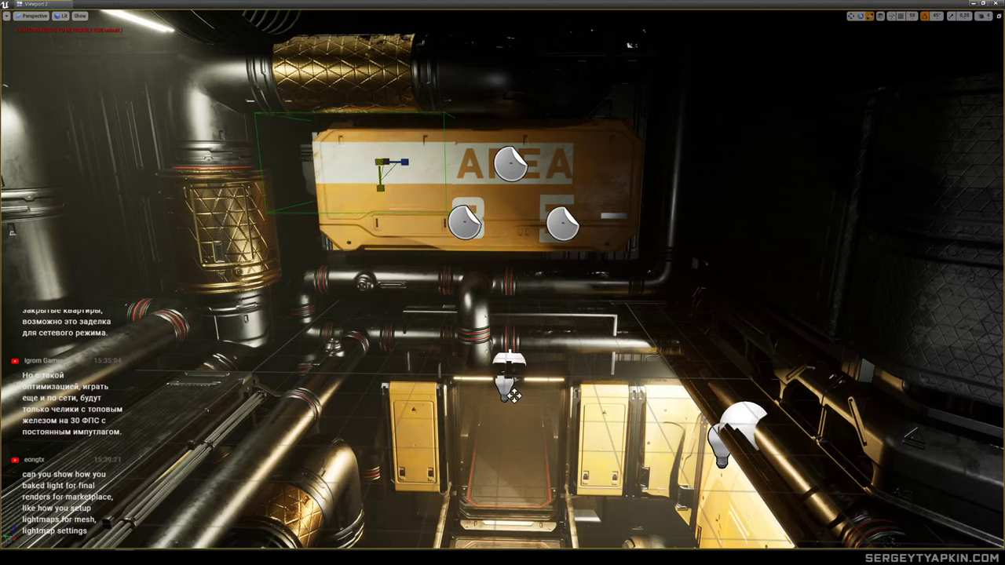
key(w)
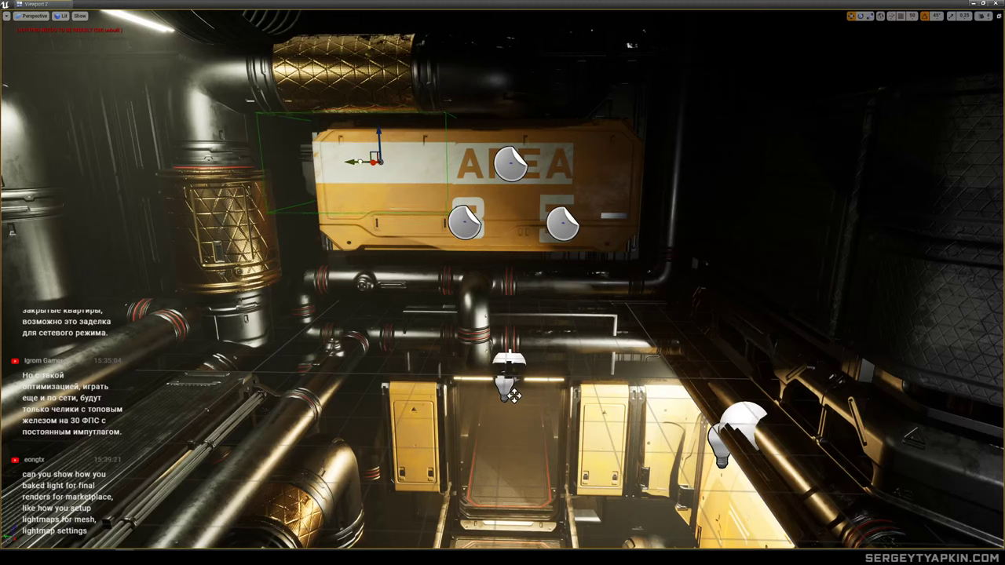
drag(378, 137, 379, 136)
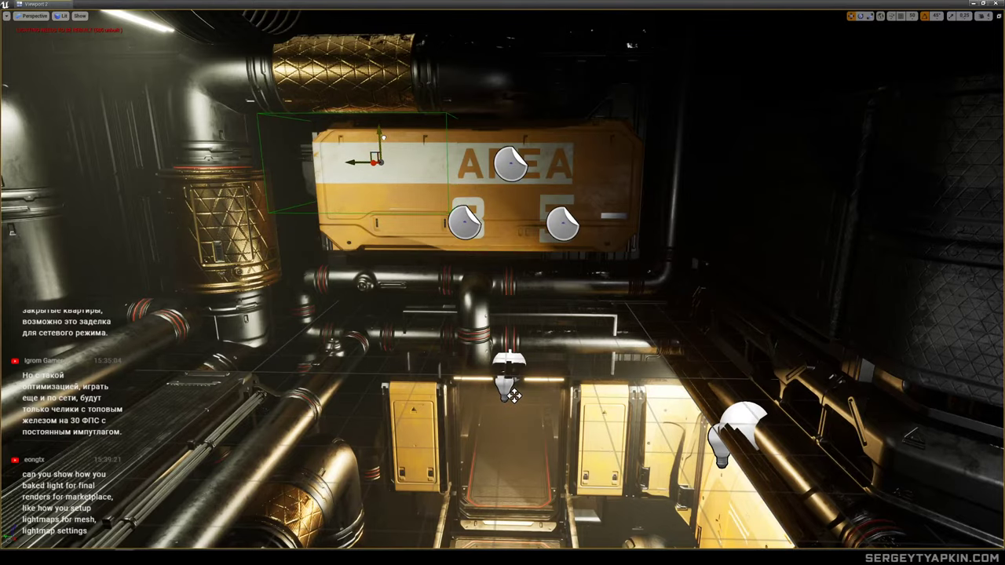
Inspect the stripe and AREA lettering on the wall panel with the editor icons hidden.
key(s)
right_drag(387, 139, 378, 107)
key(g)
key(s)
key(w)
key(s)
key(w)
key(g)
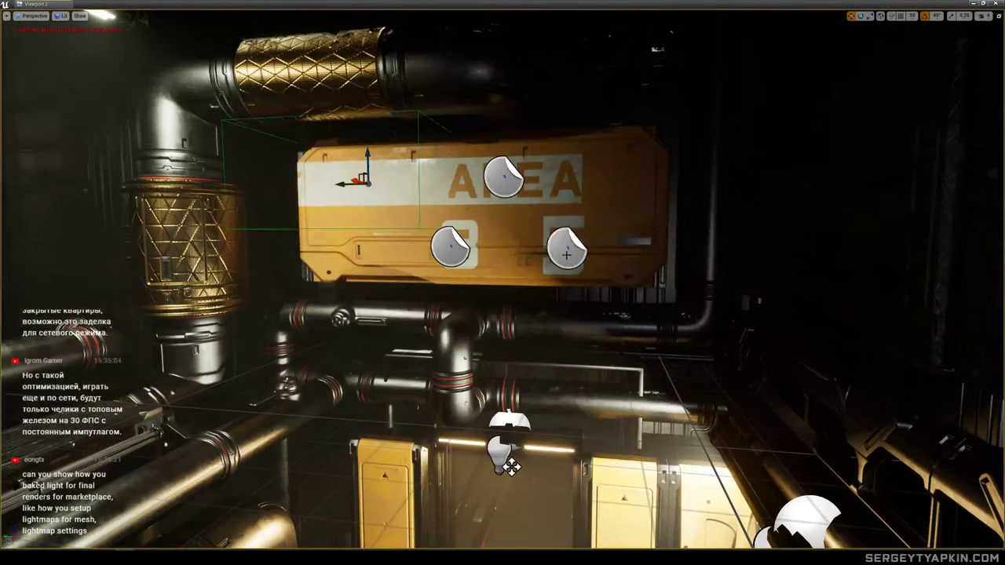
Adjust the placement and size of the digit 5 decal below the AREA lettering.
click(566, 253)
ctrl+click(453, 247)
right_drag(466, 248, 487, 234)
key(r)
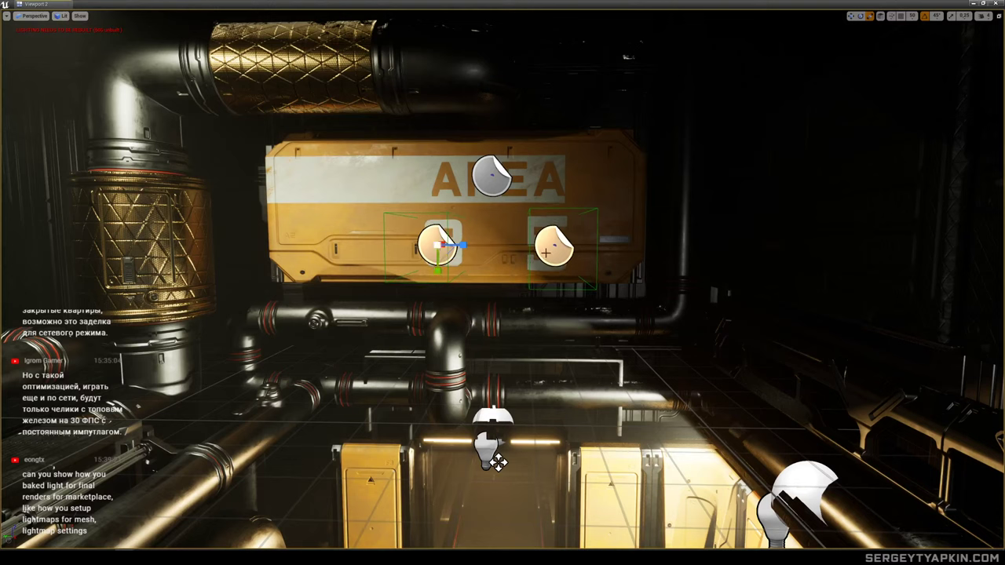
click(555, 256)
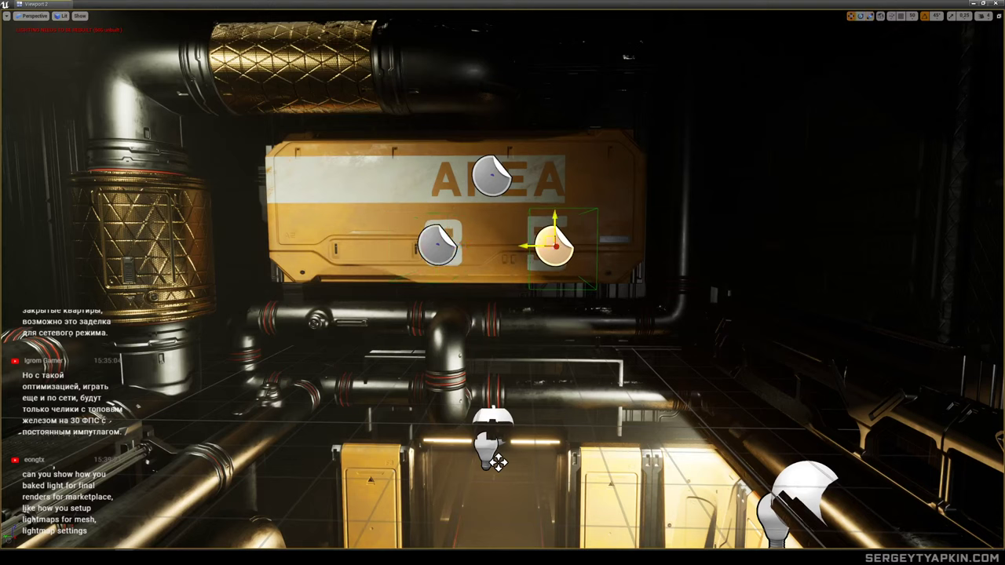
mouse_move(555, 247)
mouse_down()
mouse_move(597, 175)
mouse_move(510, 247)
mouse_move(538, 243)
mouse_move(564, 267)
mouse_move(553, 244)
mouse_up()
key(r)
key(w)
Enlarge the first digit decal to sit close to the 5, and shift both digits toward the stripe side.
click(446, 247)
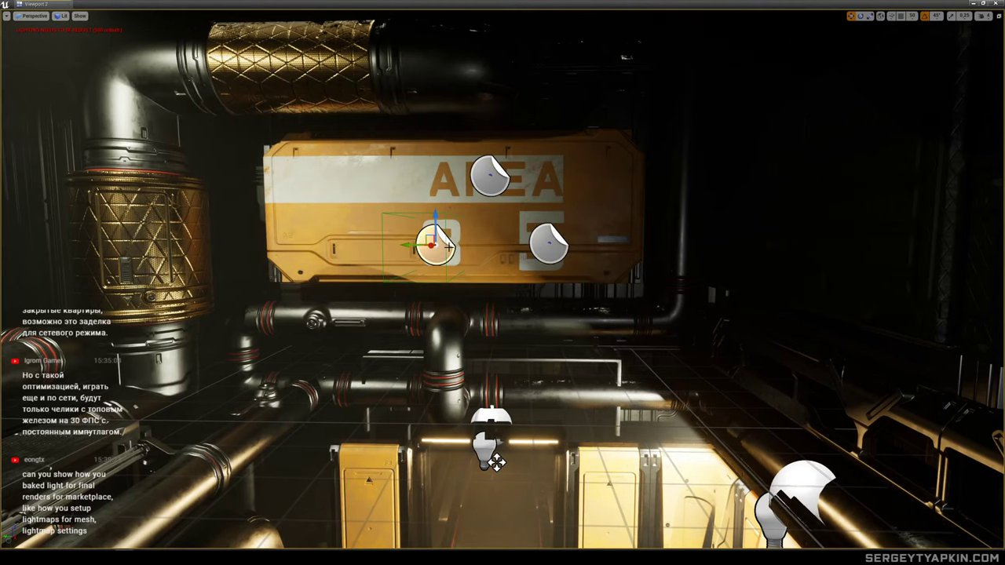
key(r)
drag(445, 253, 473, 218)
key(w)
ctrl+click(548, 238)
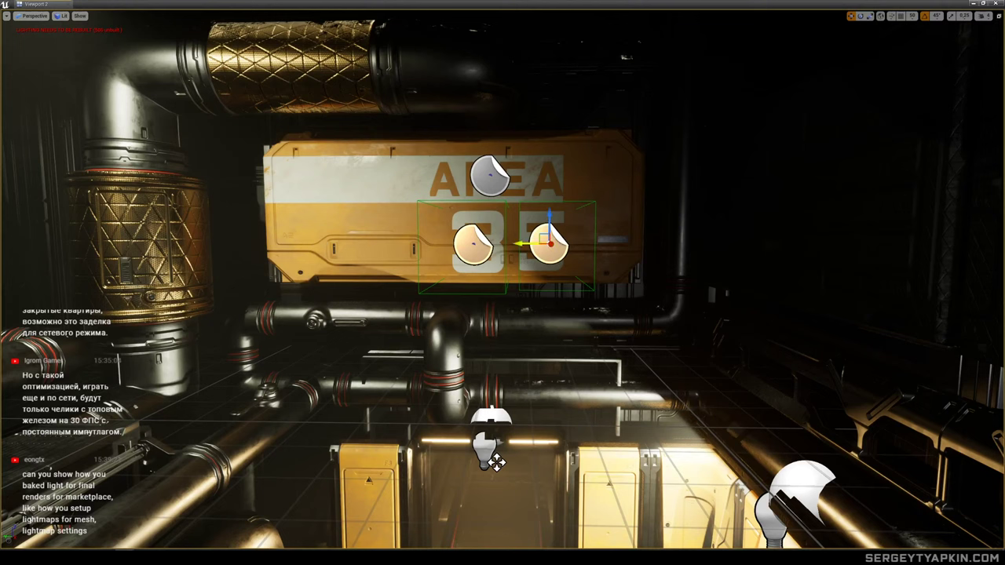
drag(538, 244, 524, 244)
Narrow the AREA decal against the stripe's end and shift both digits slightly to align beneath it.
click(500, 170)
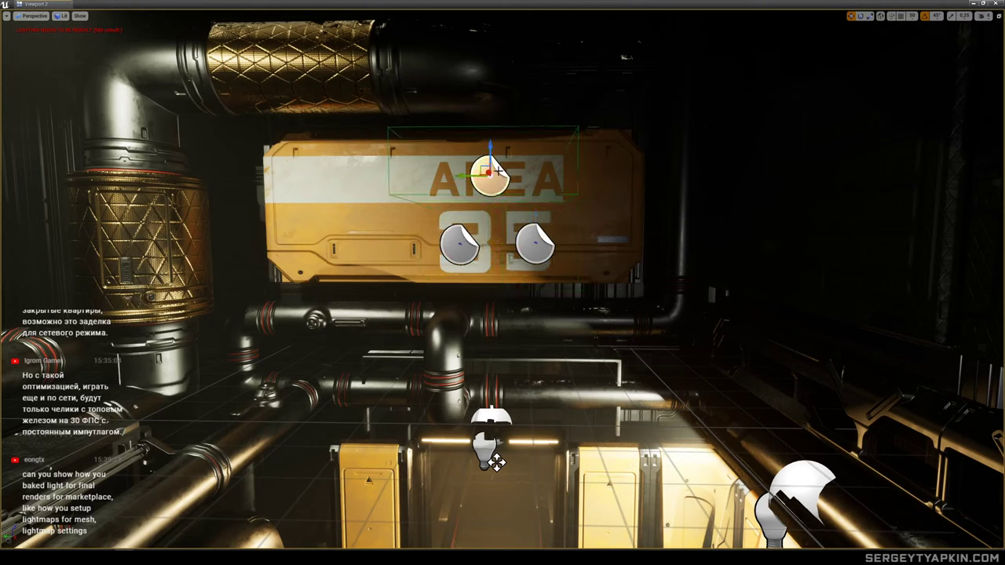
key(r)
drag(515, 178, 465, 175)
key(w)
click(521, 244)
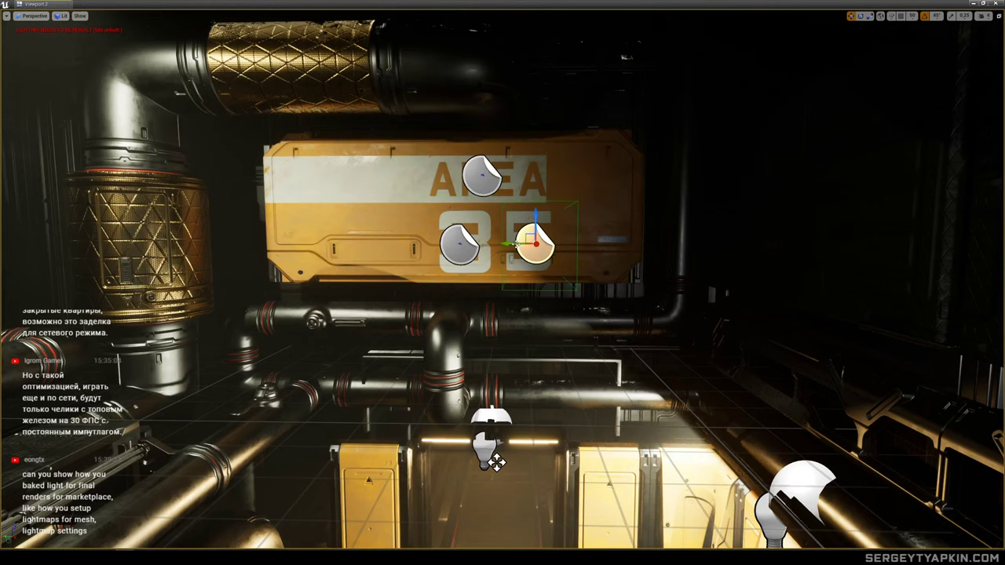
ctrl+click(464, 247)
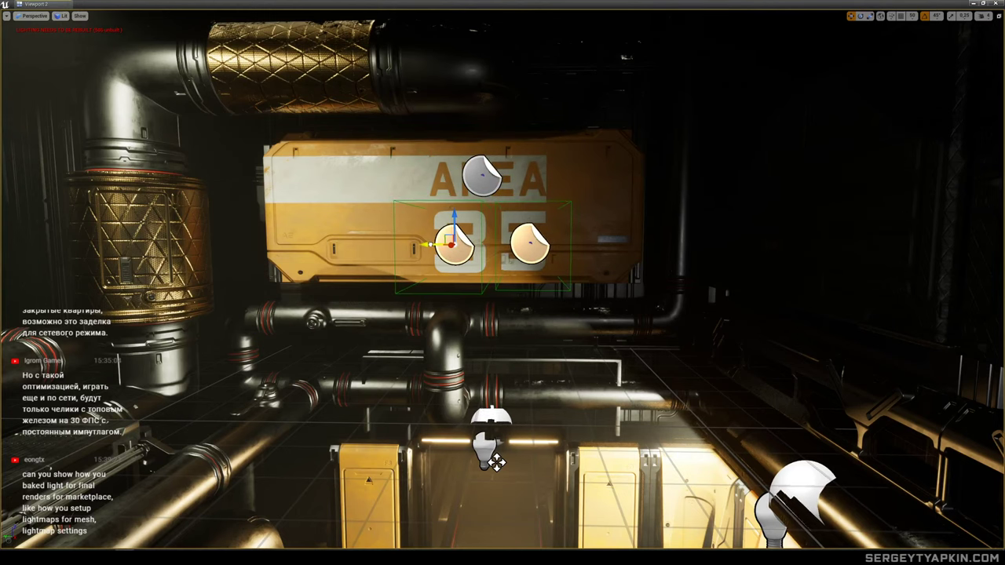
Try moving the two digit decals from the wall panel down onto the yellow panel left of the doorway.
key(g)
key(s)
right_drag(482, 240, 431, 245)
right_drag(455, 379, 424, 368)
key(g)
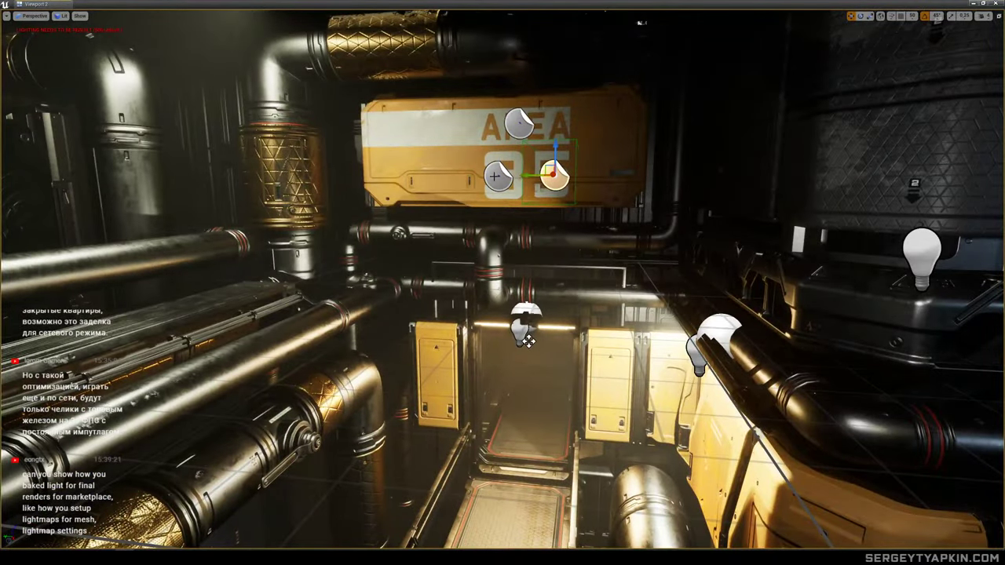
click(495, 176)
drag(553, 151, 551, 349)
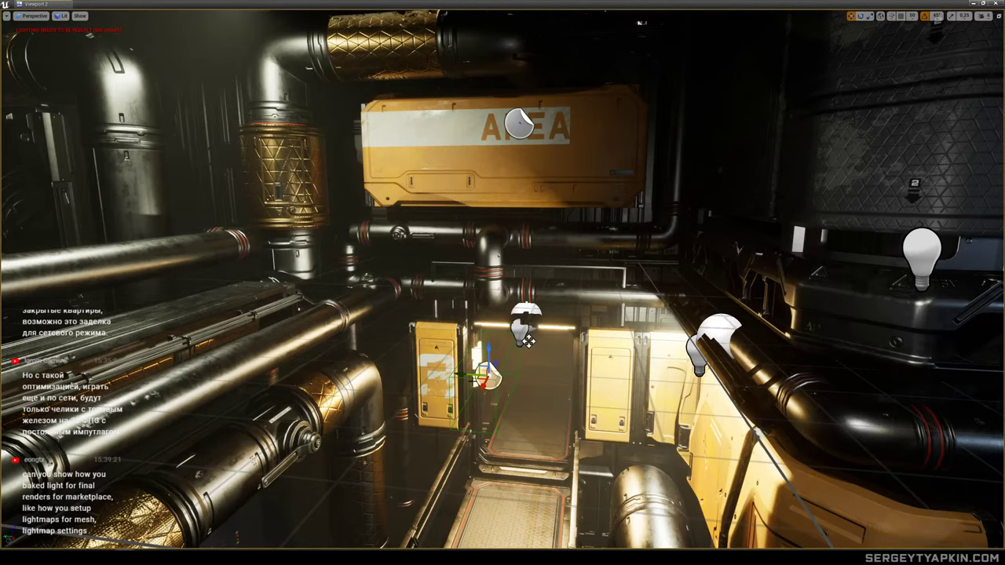
Try a digit decal on the yellow panel right of the doorway and check the doorway from further back.
drag(471, 375, 590, 381)
key(s)
right_drag(590, 381, 628, 400)
key(w)
key(s)
key(w)
key(s)
key(w)
key(w)
right_drag(503, 282, 369, 252)
key(w)
right_drag(476, 251, 465, 243)
key(s)
key(a)
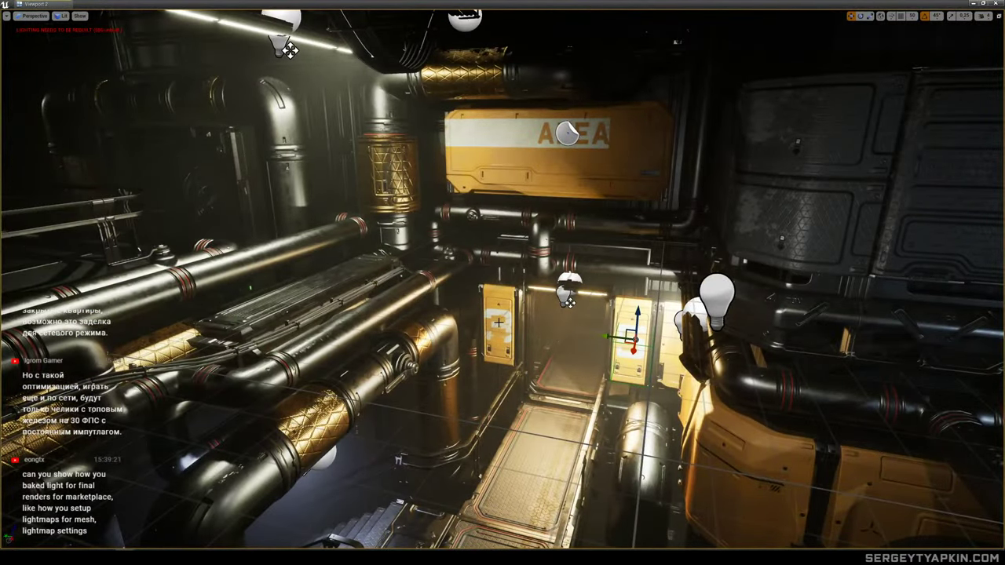
key(g)
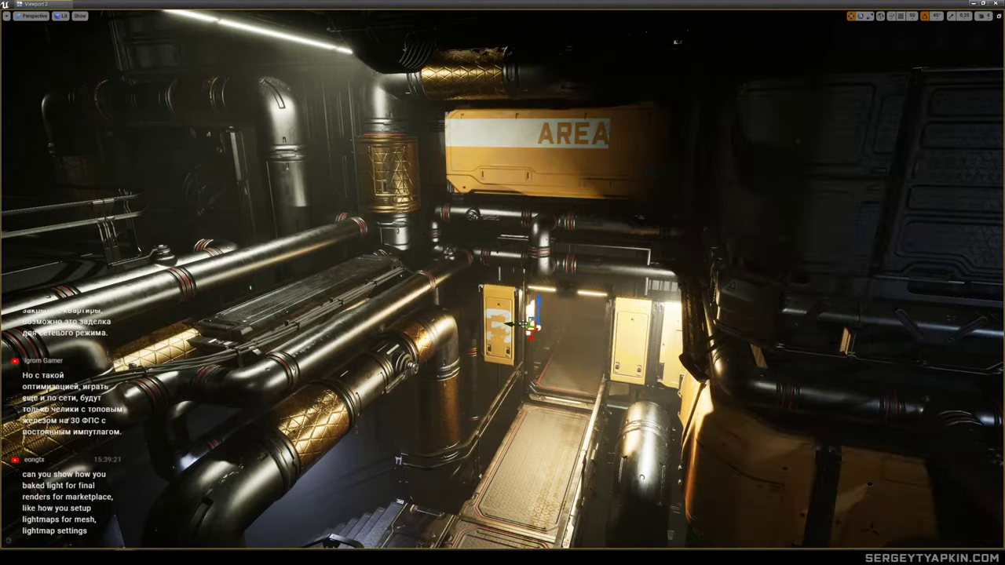
Undo the doorway placement and move both digit decals up beside the AREA lettering on the wall panel.
key(ctrl+z)
key(ctrl+z)
key(w)
right_drag(540, 298, 558, 267)
key(g)
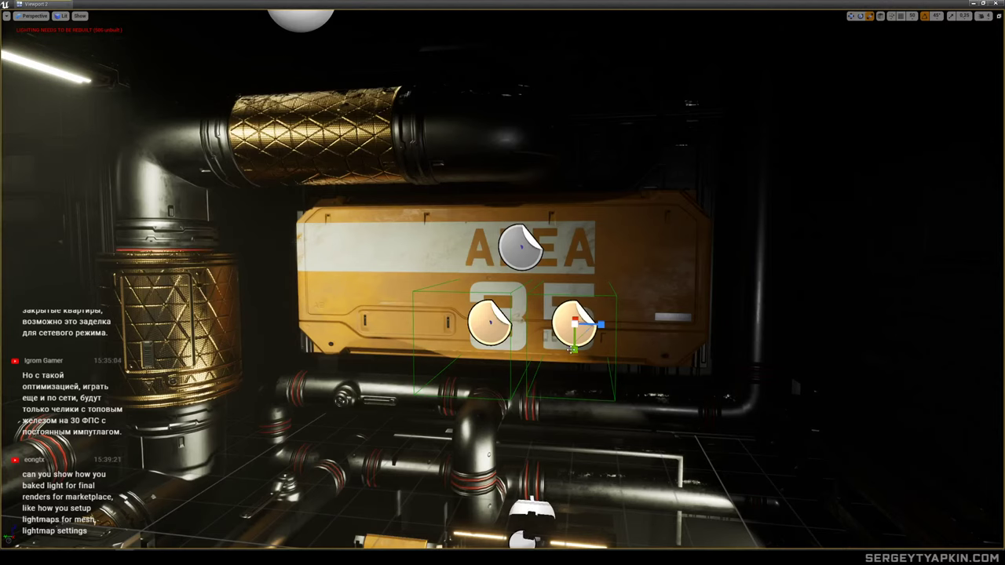
mouse_move(573, 350)
mouse_down()
mouse_move(573, 323)
mouse_move(564, 325)
mouse_move(645, 238)
mouse_up()
right_drag(645, 238, 757, 239)
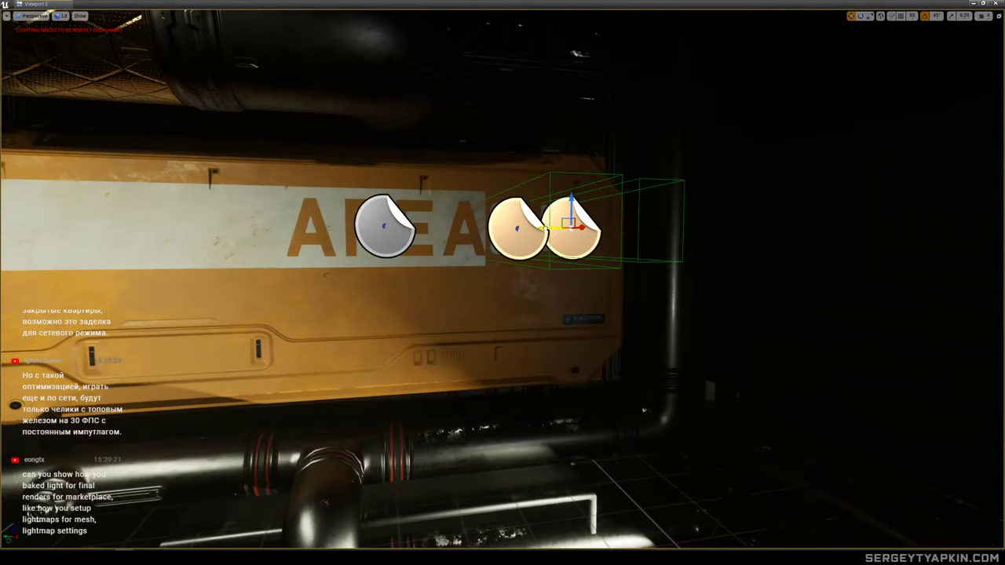
Stretch both digit decals taller and wider to match the AREA lettering, and adjust their spacing.
drag(547, 229, 554, 229)
click(554, 229)
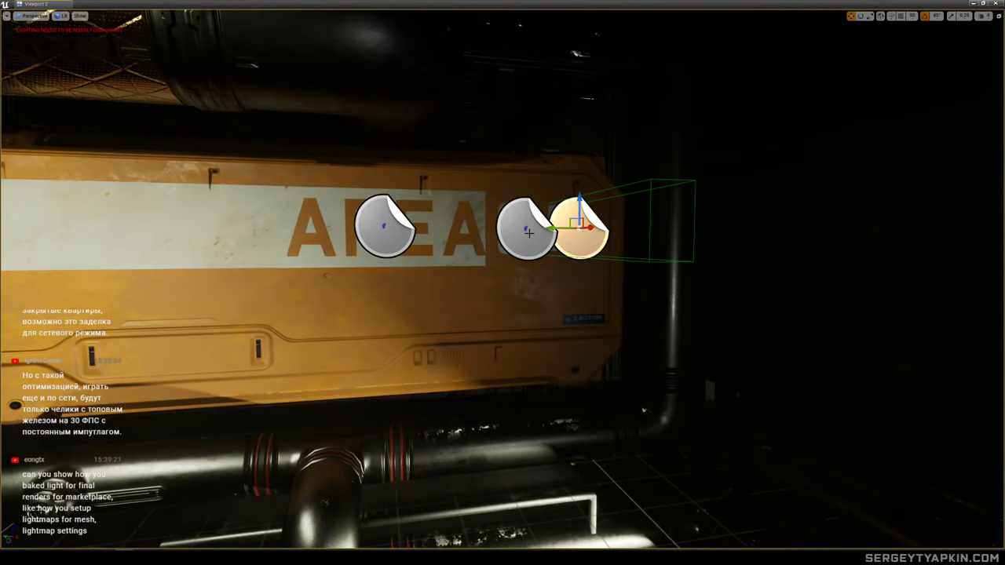
click(529, 233)
ctrl+click(571, 229)
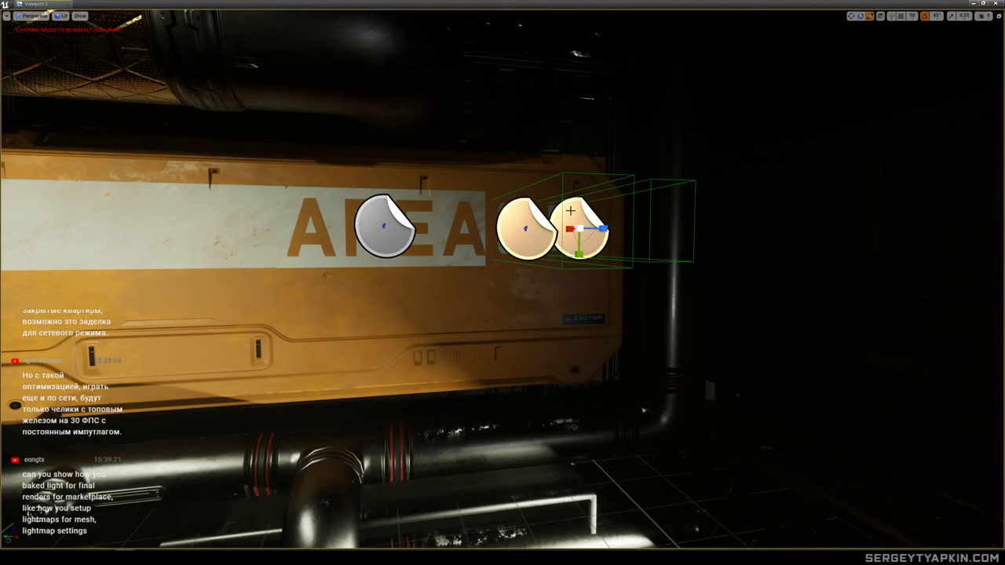
mouse_move(579, 256)
mouse_down()
mouse_move(579, 287)
mouse_move(579, 275)
mouse_up()
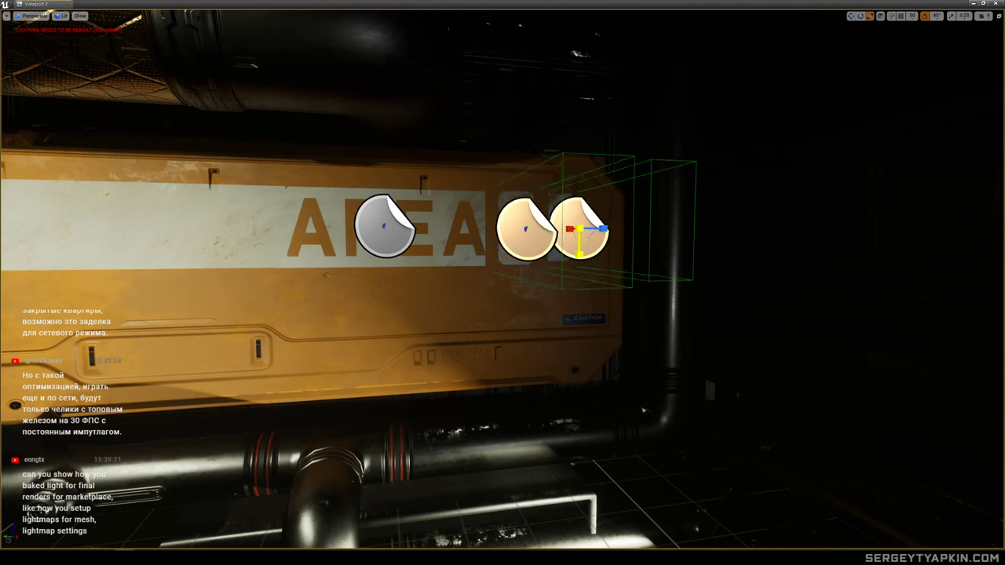
drag(605, 229, 622, 228)
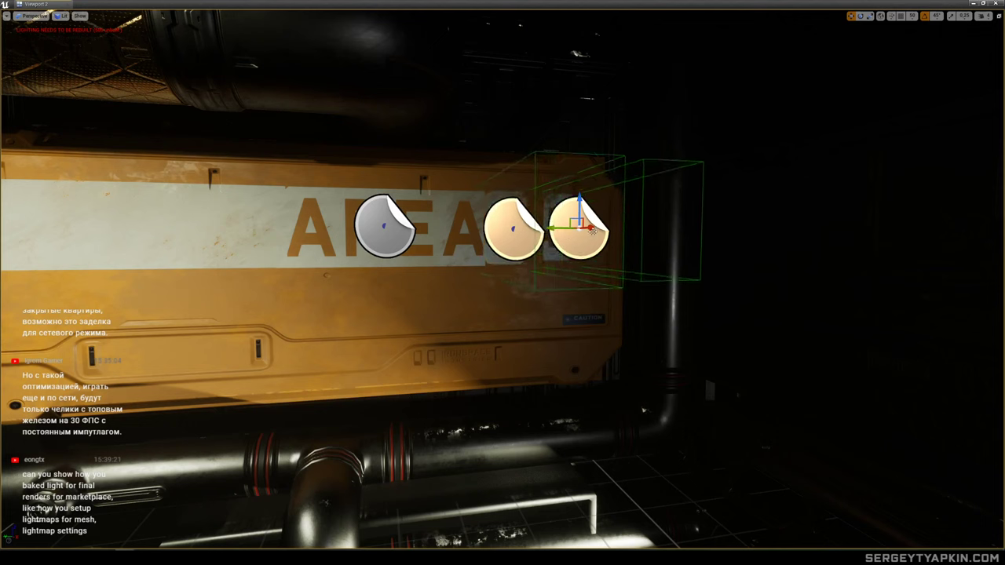
drag(552, 227, 564, 227)
Examine the AREA 35 lettering on the wall panel with editor icons hidden, from a distance and up close.
key(s)
right_drag(564, 228, 483, 280)
key(q)
key(d)
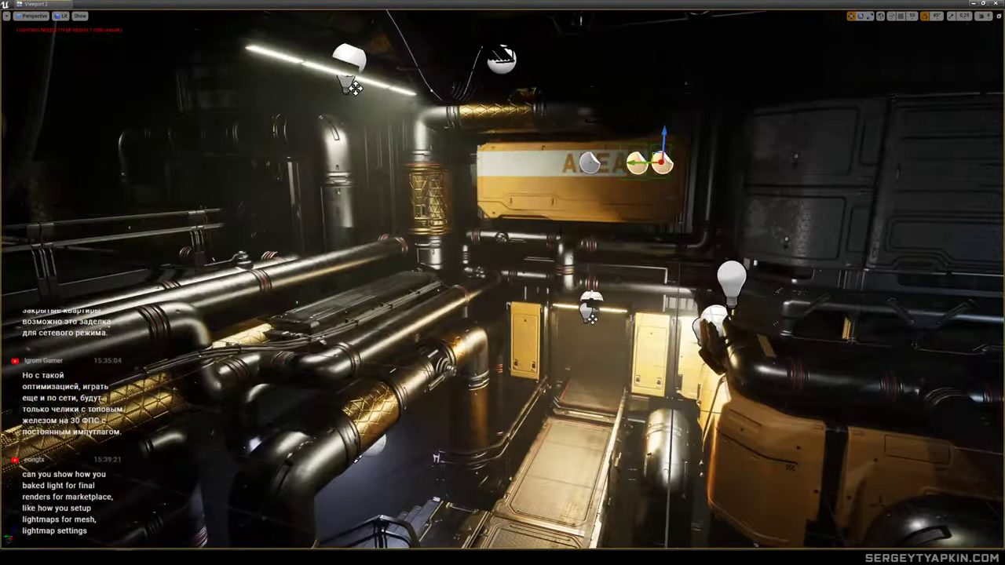
key(g)
right_drag(618, 167, 610, 163)
key(s)
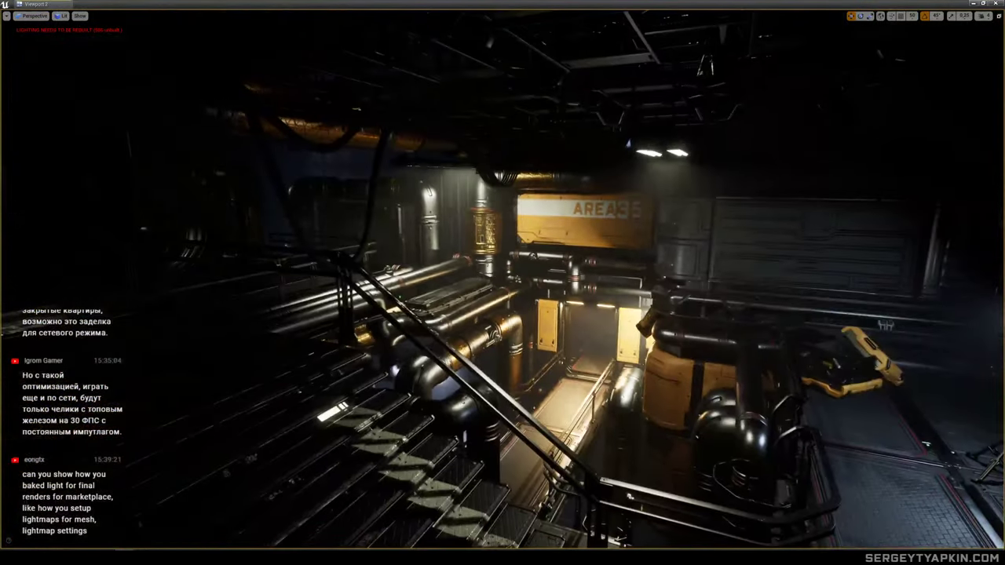
right_drag(589, 200, 606, 198)
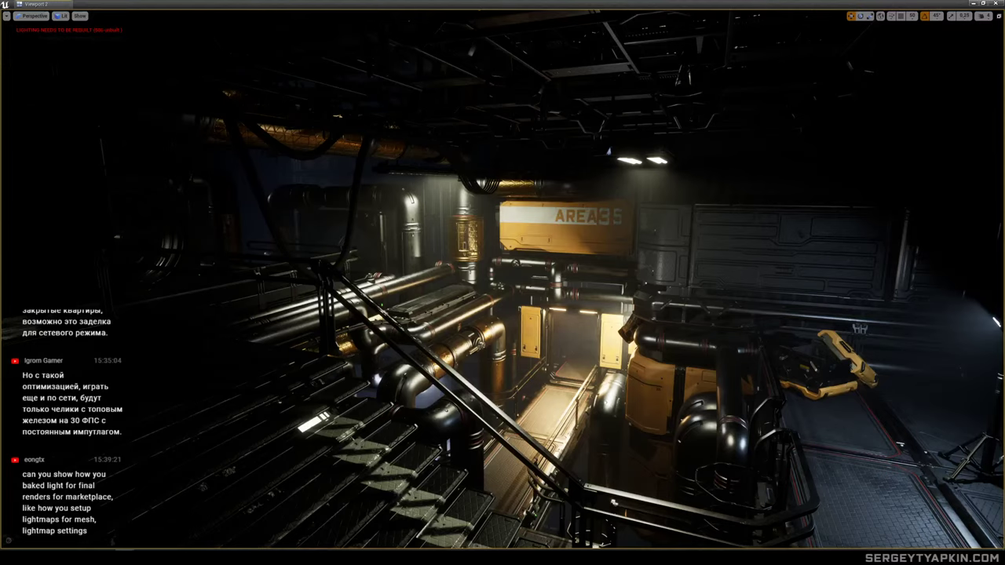
right_drag(606, 150, 639, 147)
key(w)
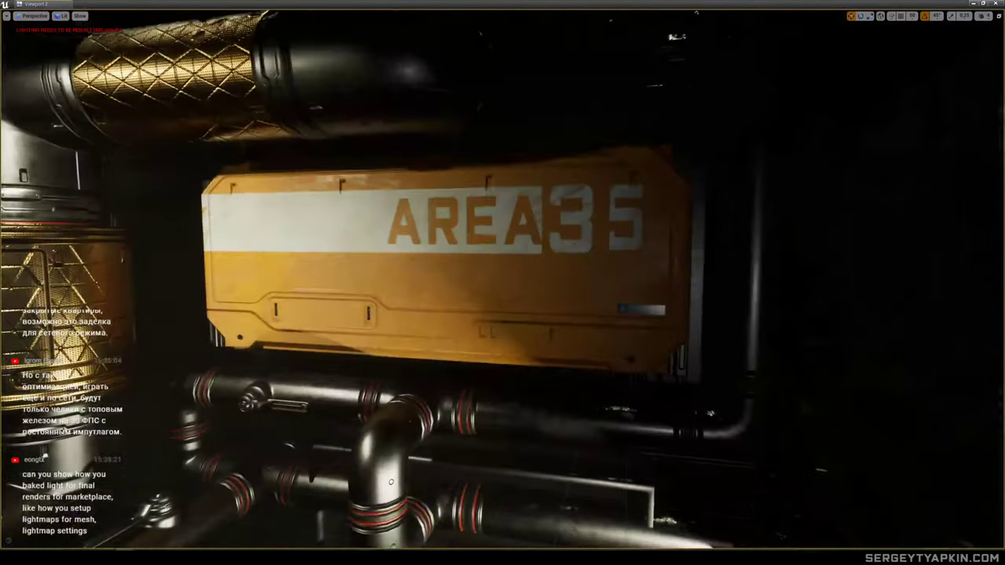
Delete the digit 3 decal and try sliding the AREA decal to different positions along the stripe.
key(g)
key(Delete)
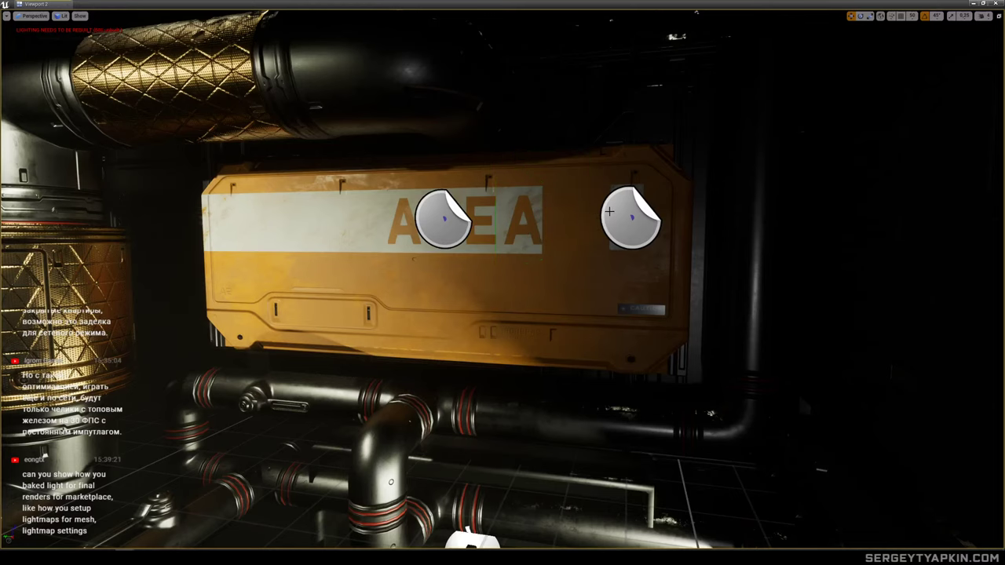
click(443, 219)
key(a)
right_drag(444, 219, 468, 219)
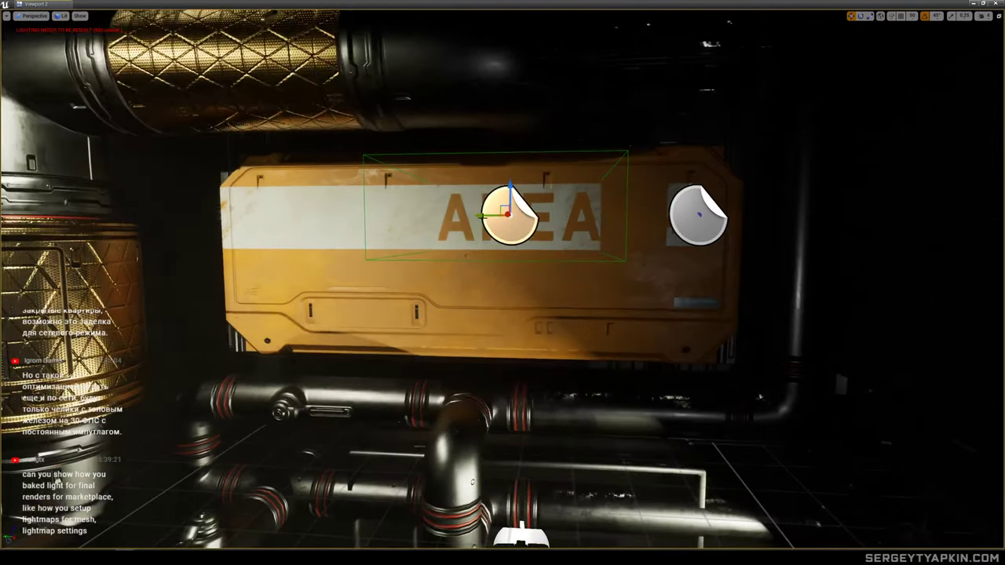
drag(487, 217, 296, 206)
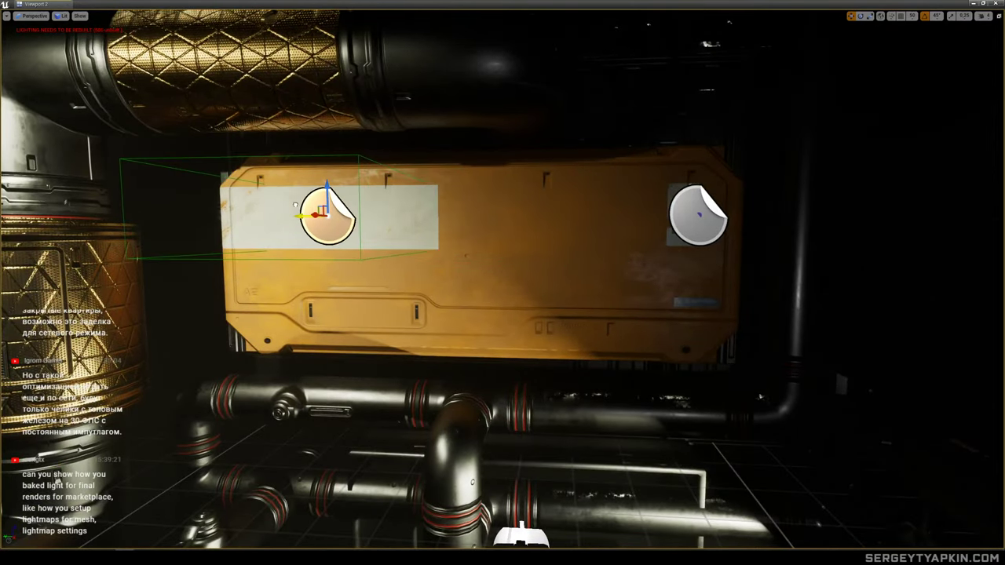
key(a)
right_drag(347, 233, 457, 248)
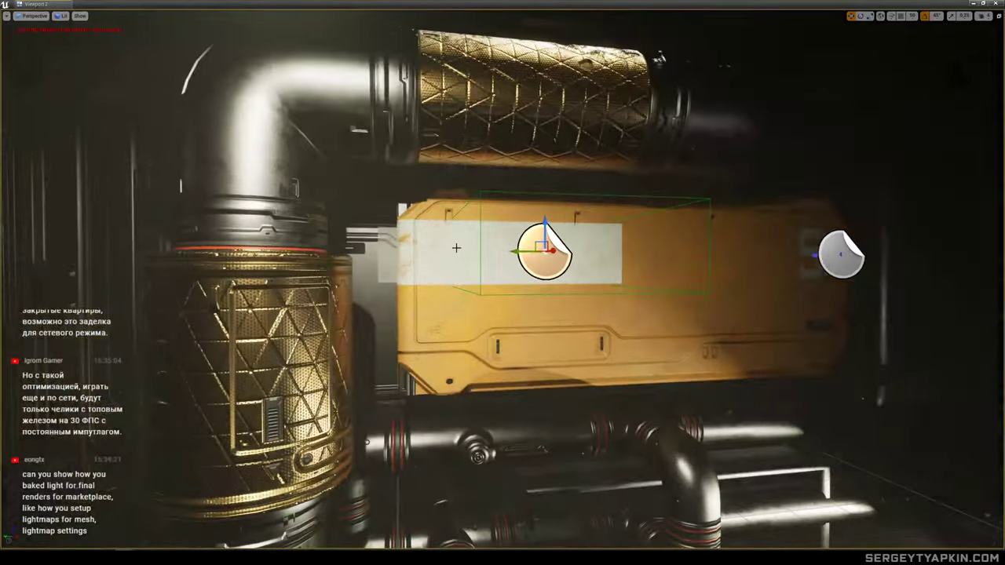
drag(541, 247, 688, 248)
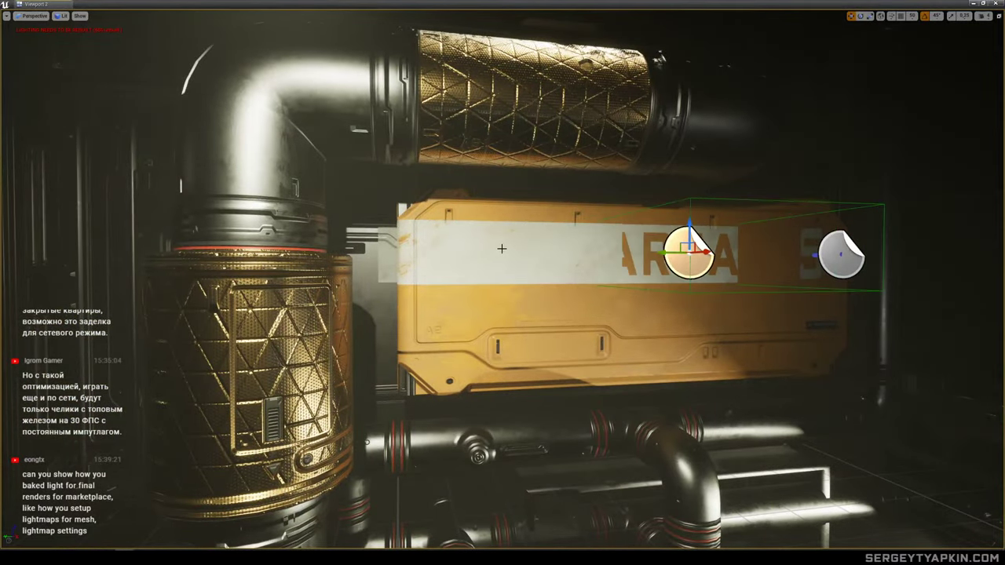
Select the stripe decal from behind the wall panel and slide it toward the panel's right end.
key(g)
key(g)
key(a)
right_drag(498, 255, 699, 249)
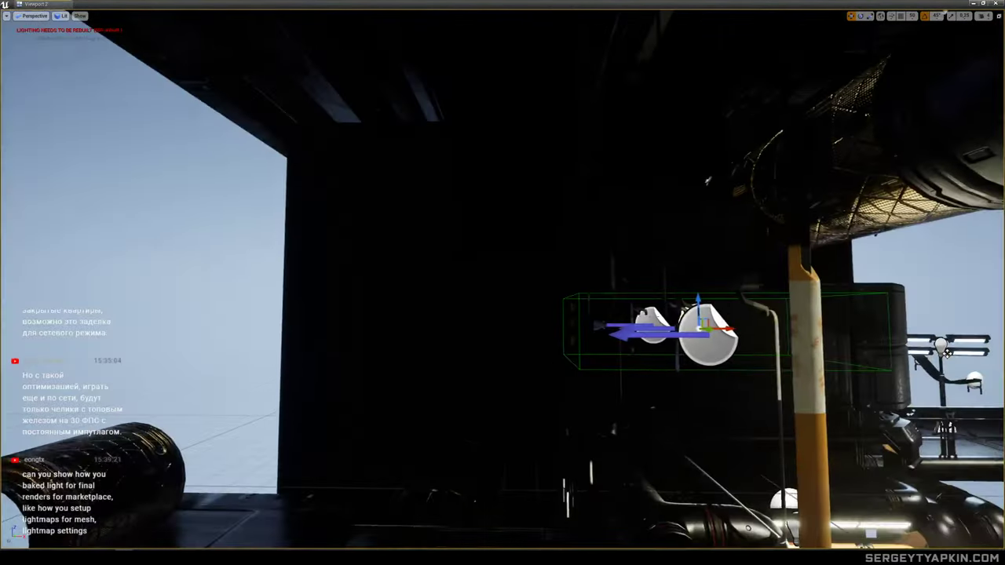
click(706, 348)
key(d)
right_drag(707, 349, 416, 342)
key(s)
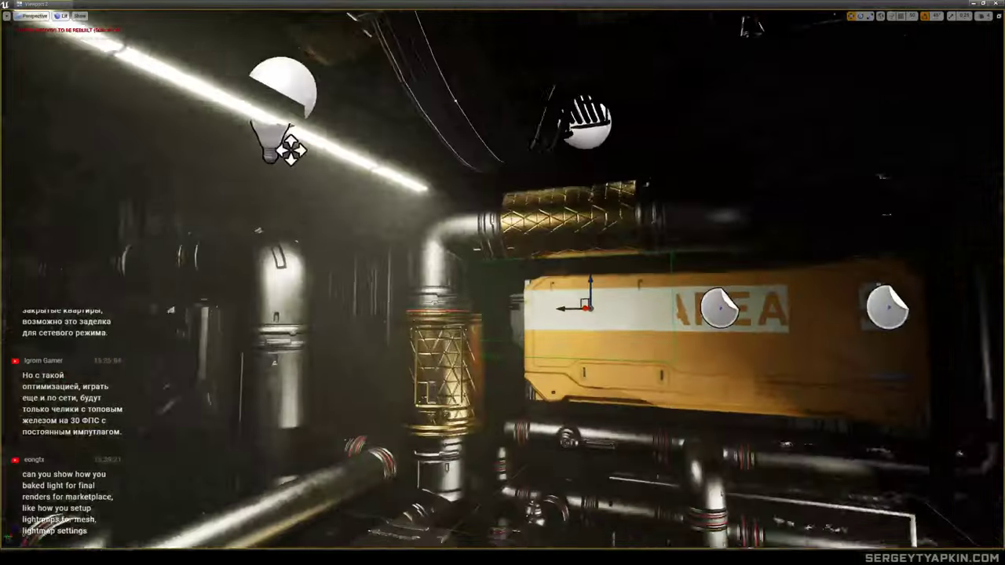
drag(518, 301, 678, 311)
key(w)
right_drag(679, 311, 676, 291)
key(a)
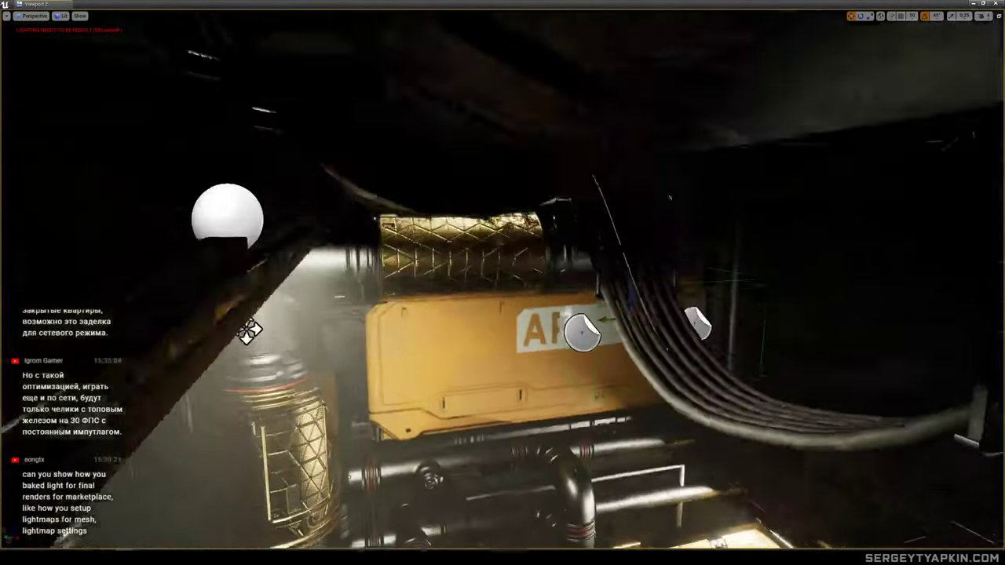
Place the AREA decal at the panel's left end with the stripe decal filling the right side.
right_drag(667, 350, 666, 346)
drag(644, 328, 664, 328)
key(q)
right_drag(664, 329, 581, 272)
key(d)
drag(576, 204, 630, 205)
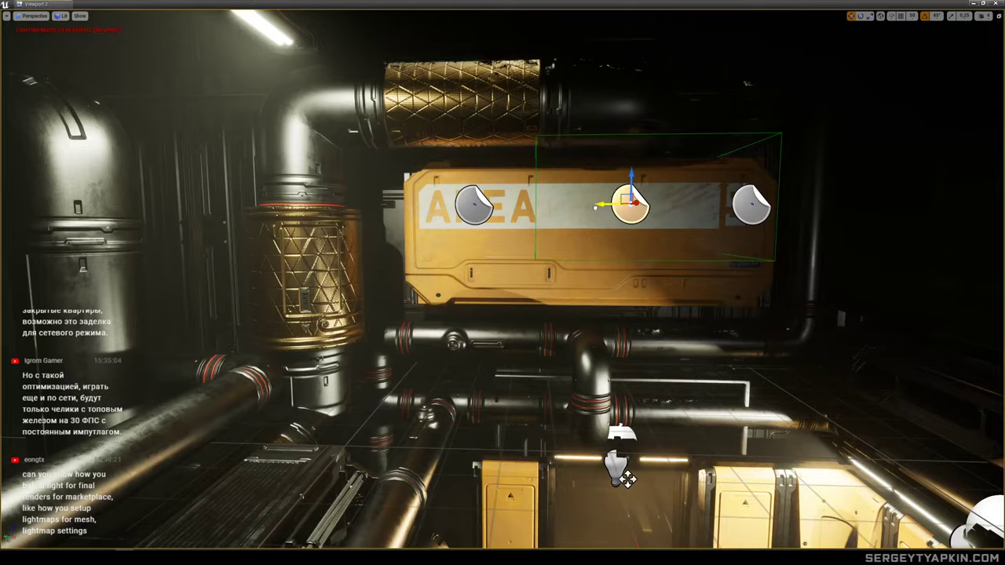
Move the digit 5 decal into the space between the AREA lettering and the stripe.
right_drag(596, 208, 549, 193)
key(s)
click(571, 206)
key(s)
key(s)
key(w)
drag(571, 205, 527, 207)
Check the AREA 5 layout without editor icons and nudge the digit 5 decal to even out its spacing.
key(g)
key(s)
right_drag(527, 206, 499, 203)
key(w)
right_drag(474, 261, 471, 243)
key(g)
click(427, 246)
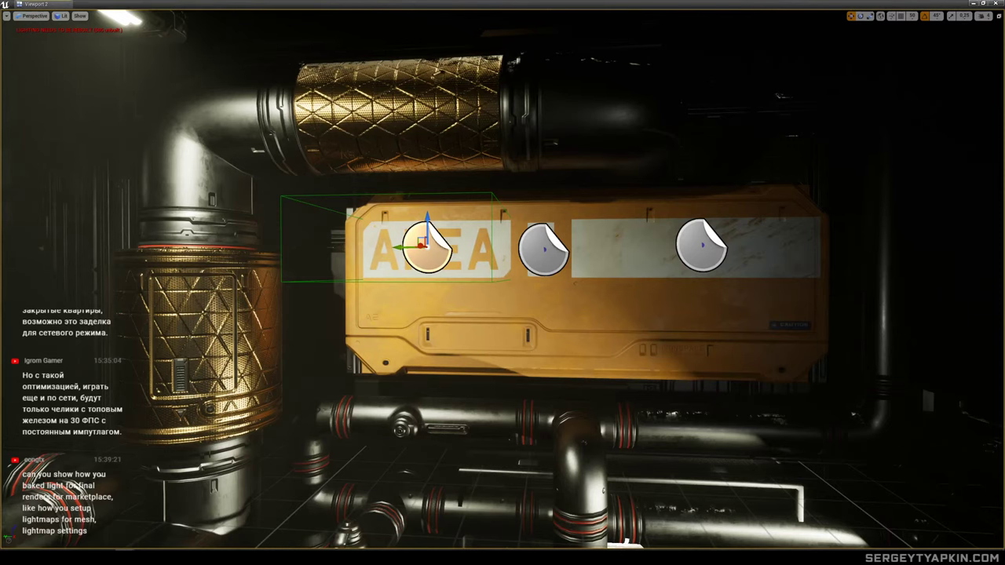
right_drag(648, 182, 652, 191)
click(544, 222)
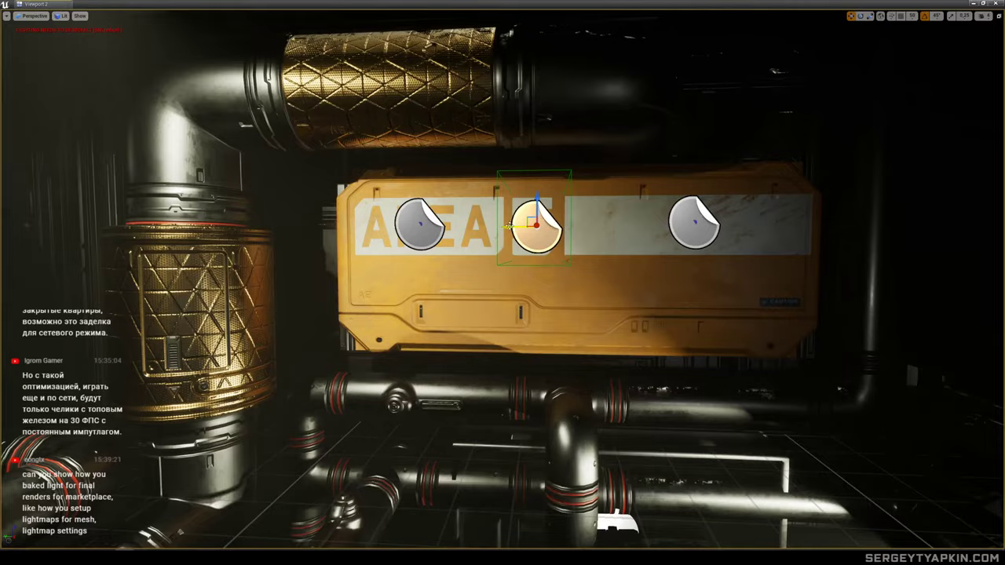
drag(507, 226, 510, 226)
key(g)
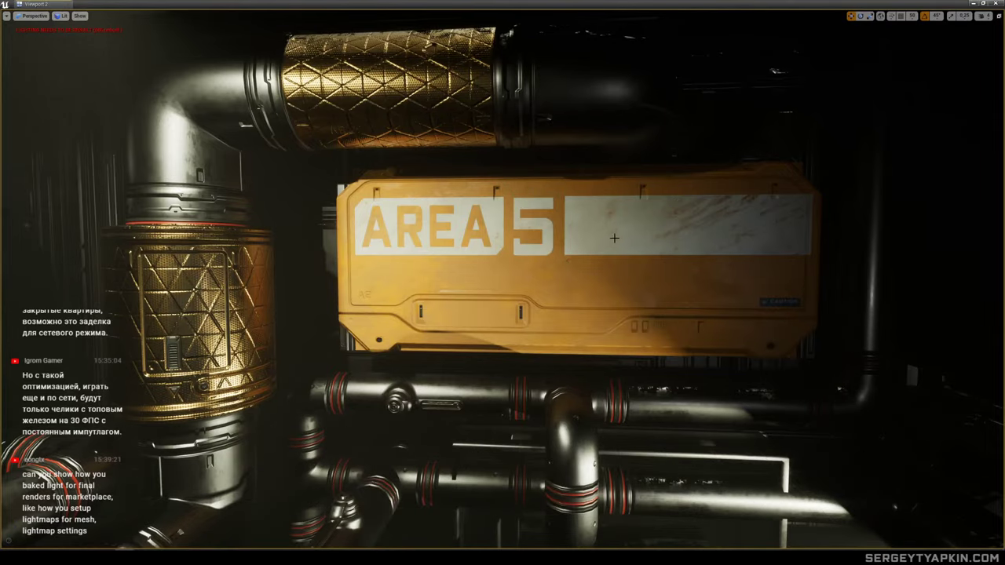
Examine the AREA 5 lettering and the wide stripe on the wall panel from several distances.
key(s)
mouse_move(614, 237)
right_down()
mouse_move(601, 250)
mouse_move(629, 229)
right_up()
key(w)
mouse_move(469, 234)
right_down()
mouse_move(479, 231)
mouse_move(460, 220)
right_up()
key(s)
key(w)
right_drag(538, 235, 539, 233)
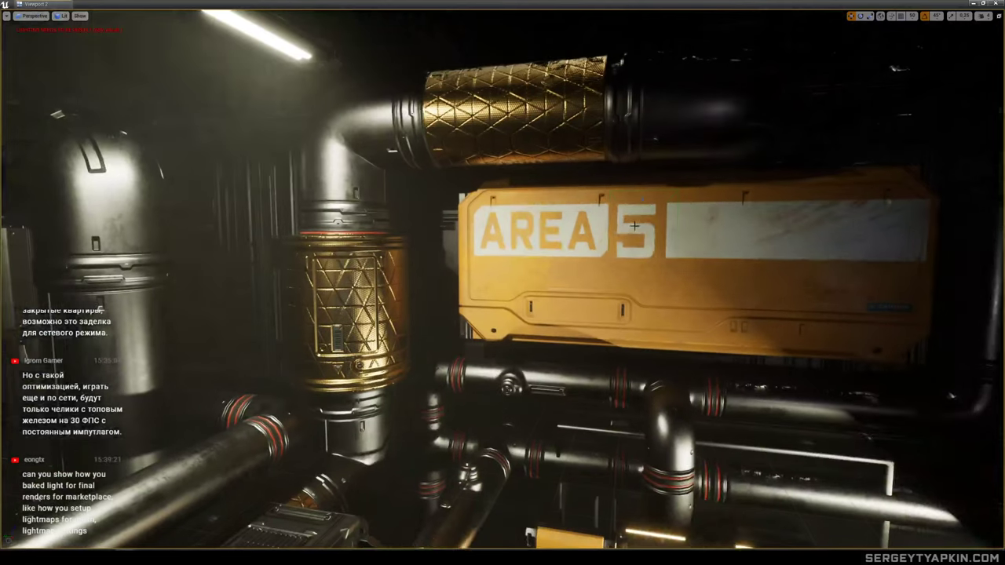
key(g)
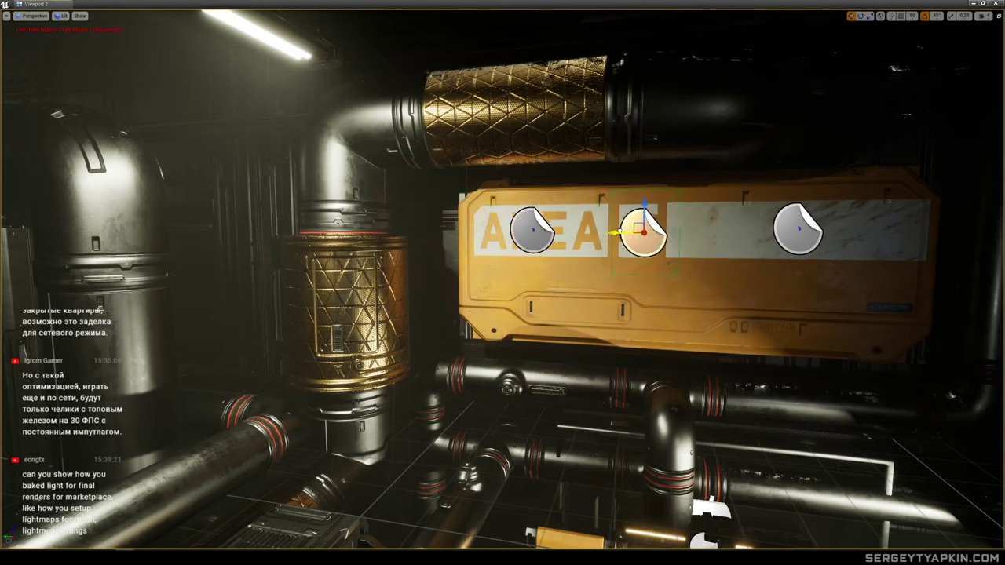
key(g)
key(s)
mouse_move(632, 224)
right_down()
mouse_move(659, 225)
mouse_move(640, 236)
right_up()
key(w)
key(s)
key(w)
right_drag(568, 482, 568, 482)
Flatten the stripe decal into a thin line and align it with the upper edge of the AREA 5 lettering.
key(g)
click(625, 157)
key(w)
right_drag(625, 157, 632, 126)
drag(632, 259, 610, 201)
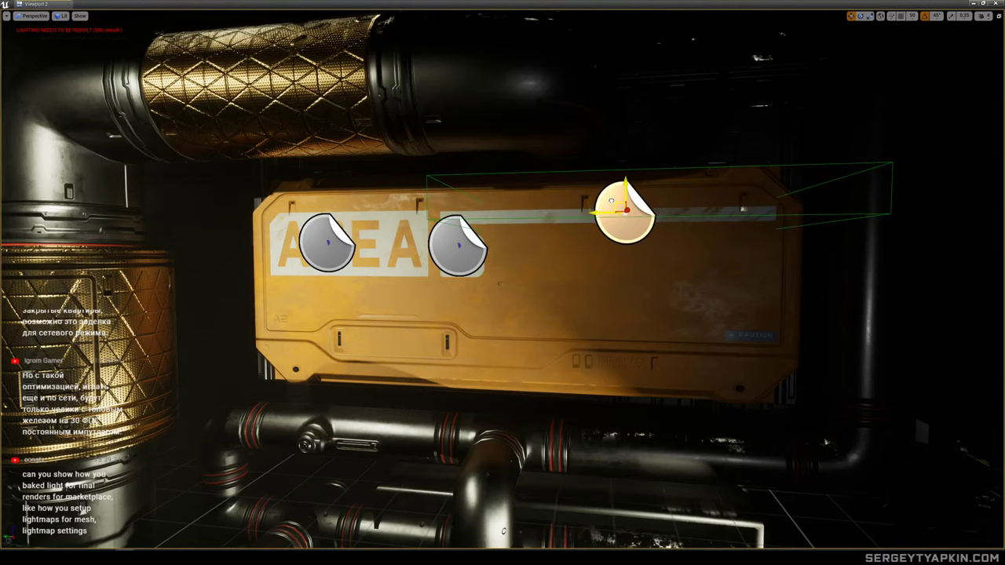
Examine the wall panel with the thin stripe from across the corridor with editor icons hidden.
mouse_move(611, 201)
right_down()
mouse_move(622, 190)
mouse_move(610, 206)
right_up()
key(s)
key(g)
key(s)
key(s)
key(d)
key(a)
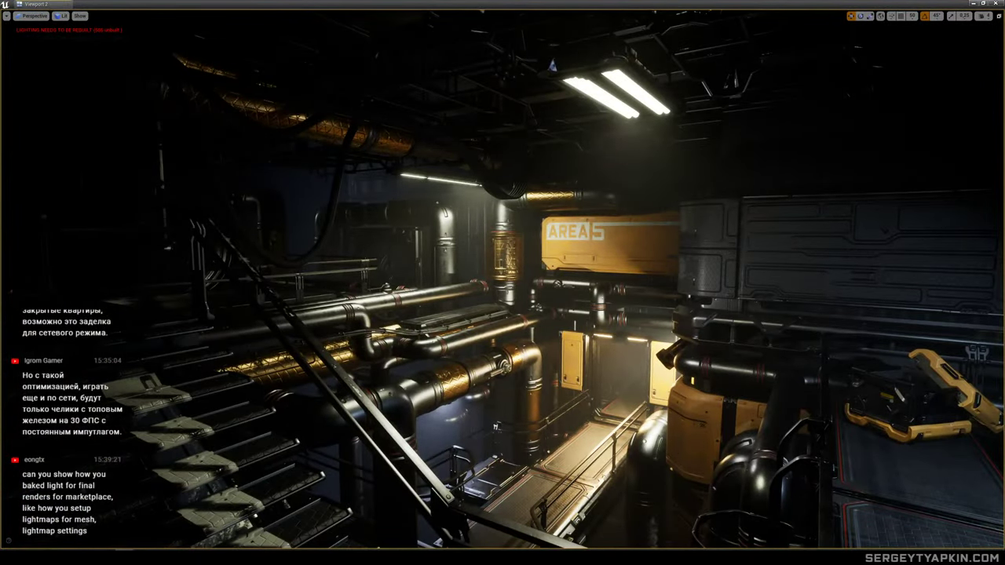
Duplicate the thin stripe decal onto the yellow panel left of the doorway and scale the copy down.
key(w)
mouse_move(636, 195)
right_down()
mouse_move(653, 190)
mouse_move(631, 197)
right_up()
key(g)
key(s)
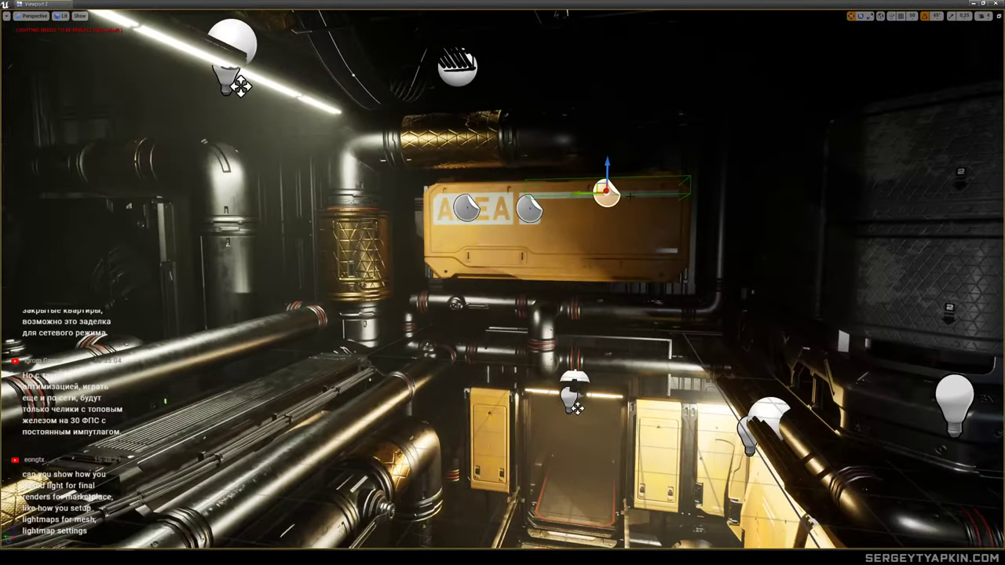
alt+drag(607, 169, 479, 453)
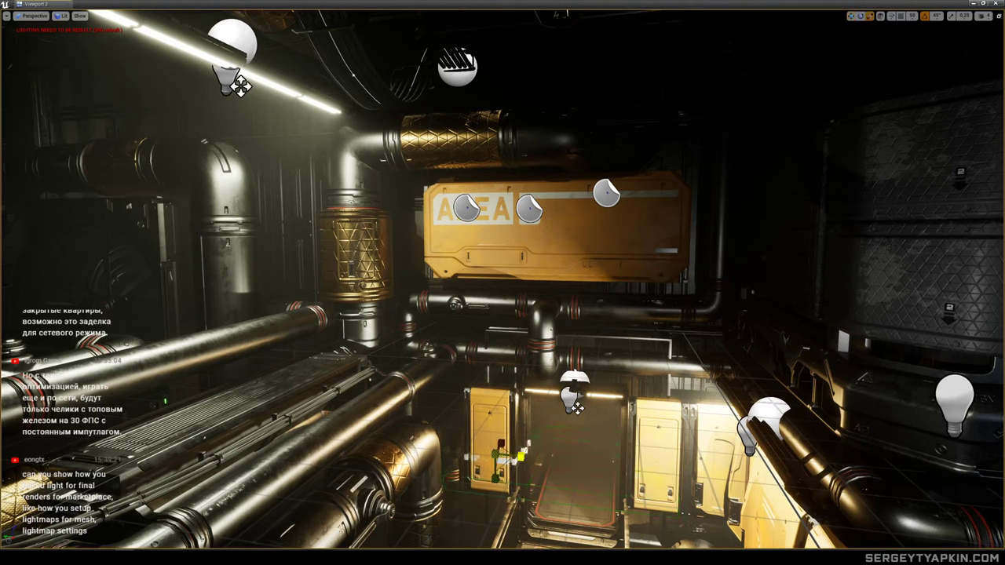
key(s)
right_drag(563, 438, 530, 514)
Examine the AREA 5 panel and the decorated doorway from several viewpoints with editor icons hidden.
key(g)
key(s)
key(w)
key(s)
key(w)
right_drag(594, 342, 619, 283)
key(s)
key(w)
key(w)
key(a)
right_drag(503, 283, 471, 242)
key(d)
key(d)
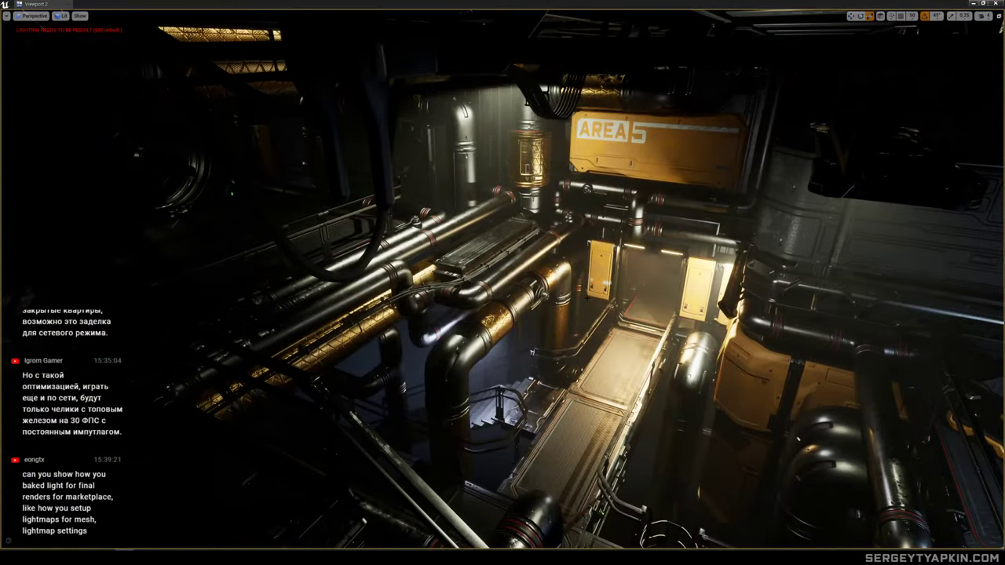
key(w)
mouse_move(720, 277)
right_down()
mouse_move(715, 266)
mouse_move(720, 276)
right_up()
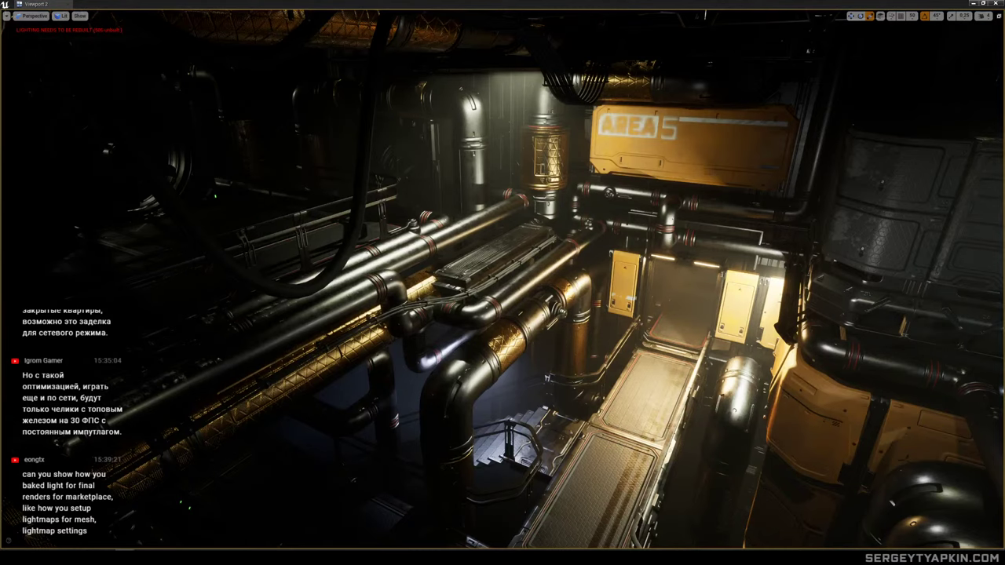
right_drag(503, 283, 471, 228)
key(s)
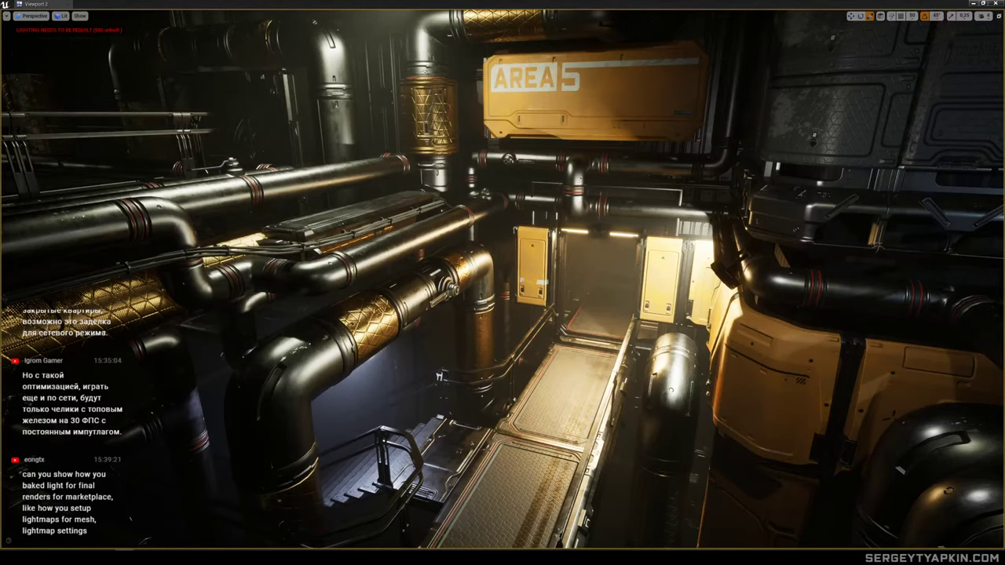
Examine the walkway and the dark doorway below the AREA 5 panel from near and far.
click(592, 369)
right_drag(591, 370, 616, 392)
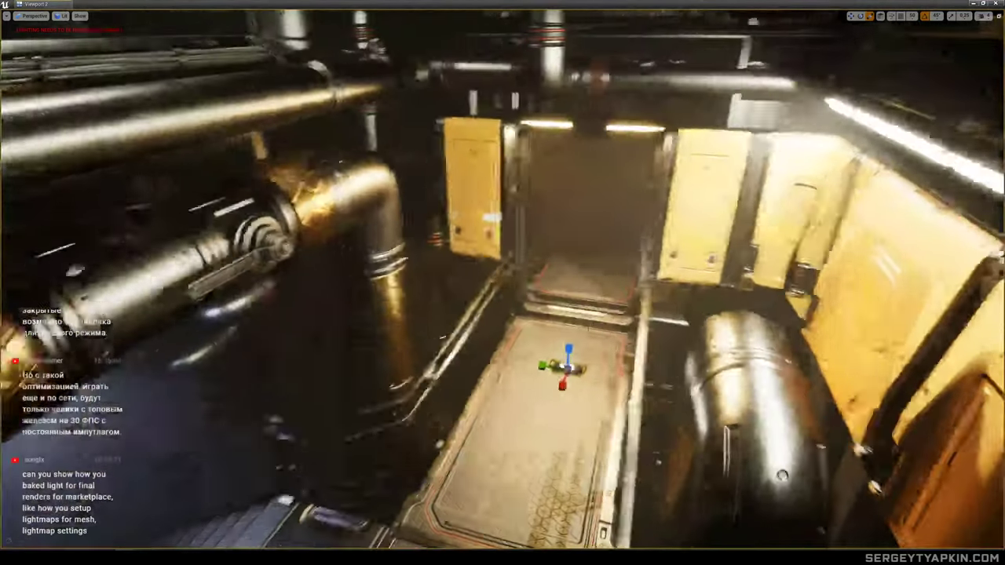
key(w)
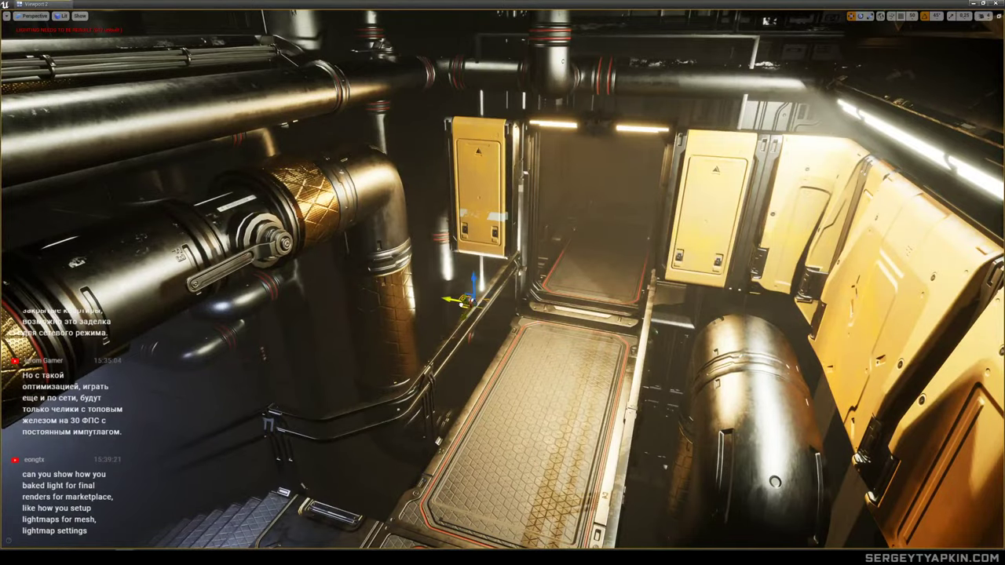
right_drag(463, 304, 428, 243)
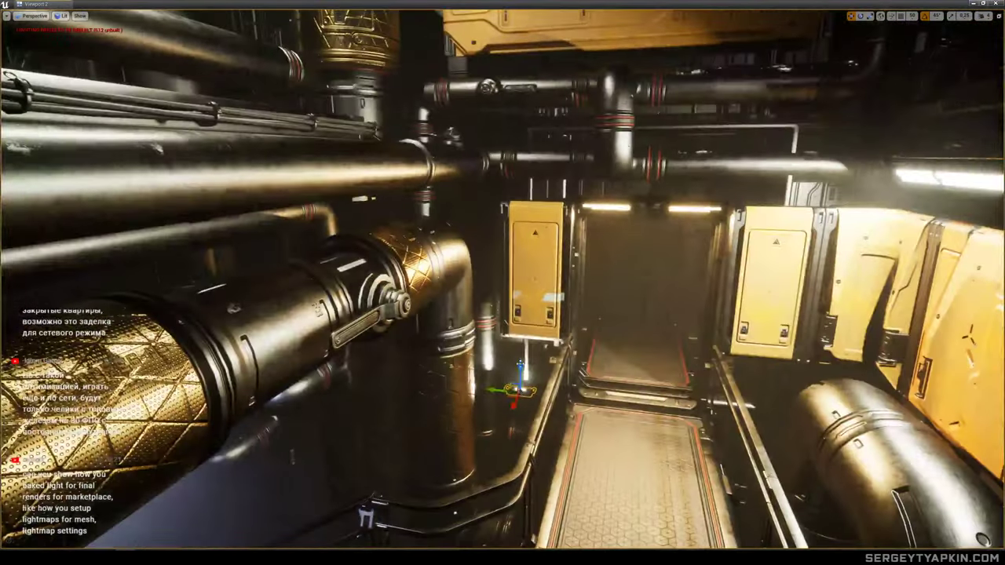
right_drag(525, 387, 556, 375)
scroll(574, 358, down, 6)
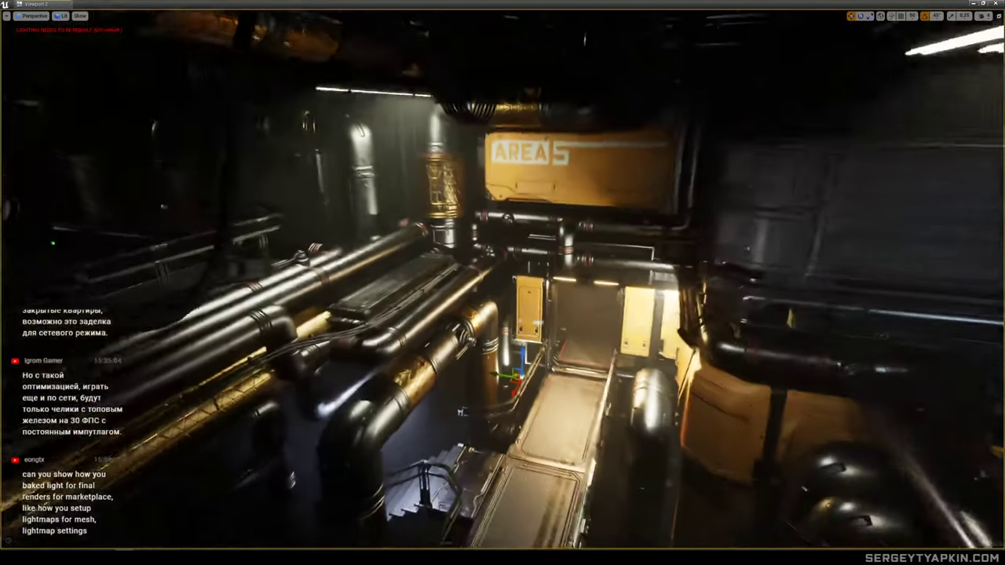
right_drag(569, 357, 582, 343)
Duplicate the ceiling lamp above the doorway and place the copy deeper inside the corridor behind it.
click(598, 297)
mouse_move(599, 297)
right_down()
mouse_move(620, 298)
mouse_move(579, 296)
mouse_move(608, 298)
mouse_move(601, 310)
right_up()
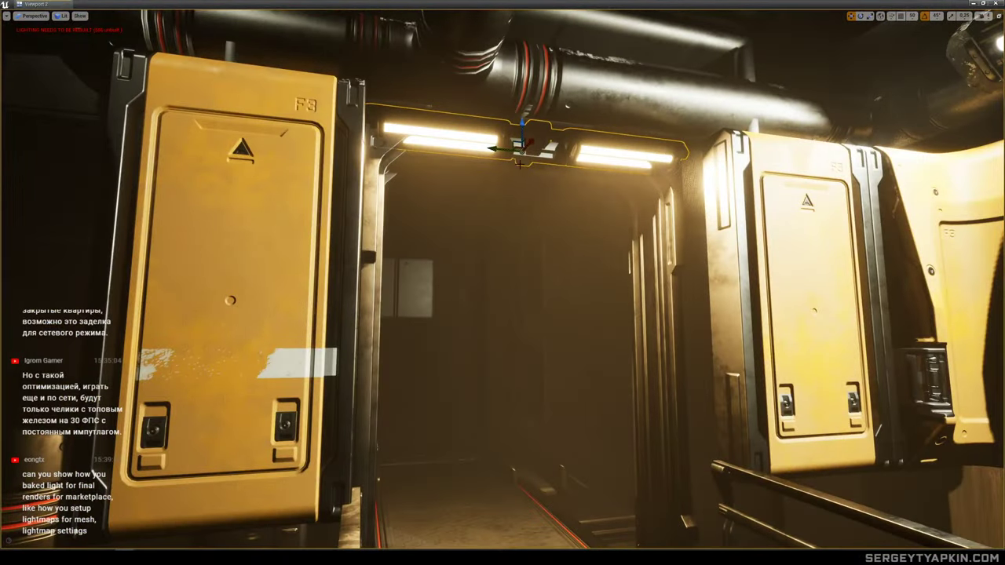
drag(457, 285, 434, 316)
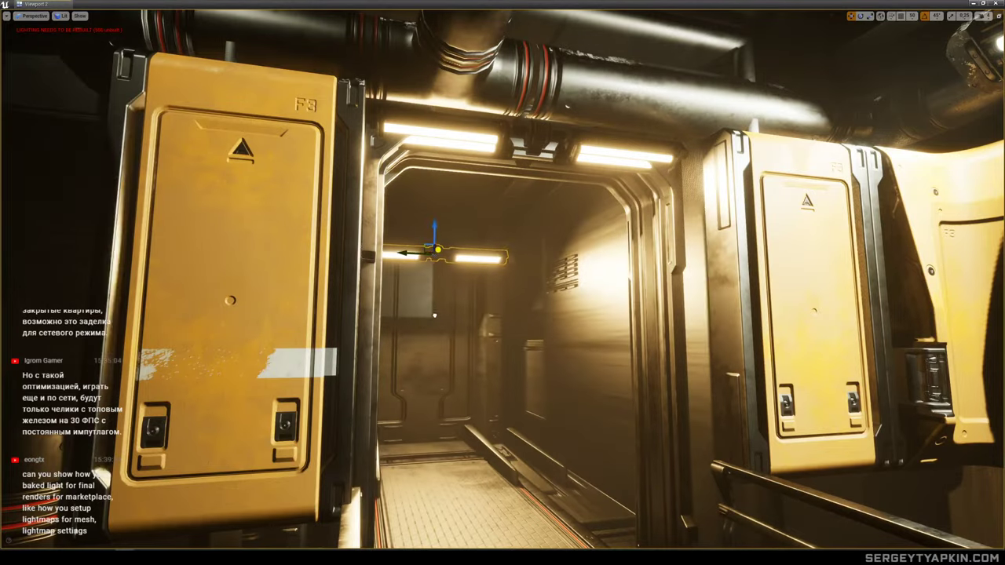
mouse_move(433, 320)
right_down()
mouse_move(424, 323)
mouse_move(432, 320)
right_up()
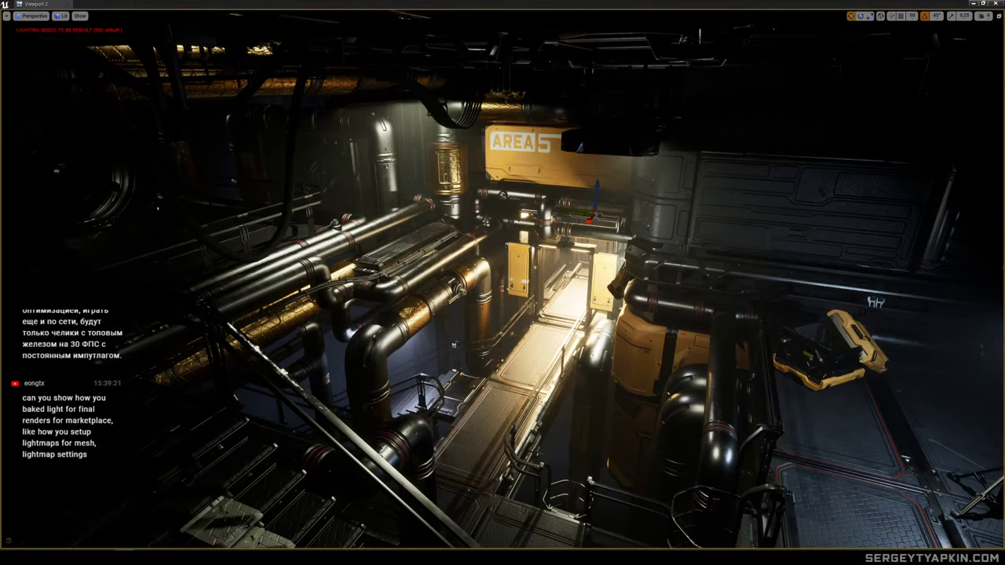
Try to narrow the corridor section behind the doorway.
right_drag(922, 372, 922, 372)
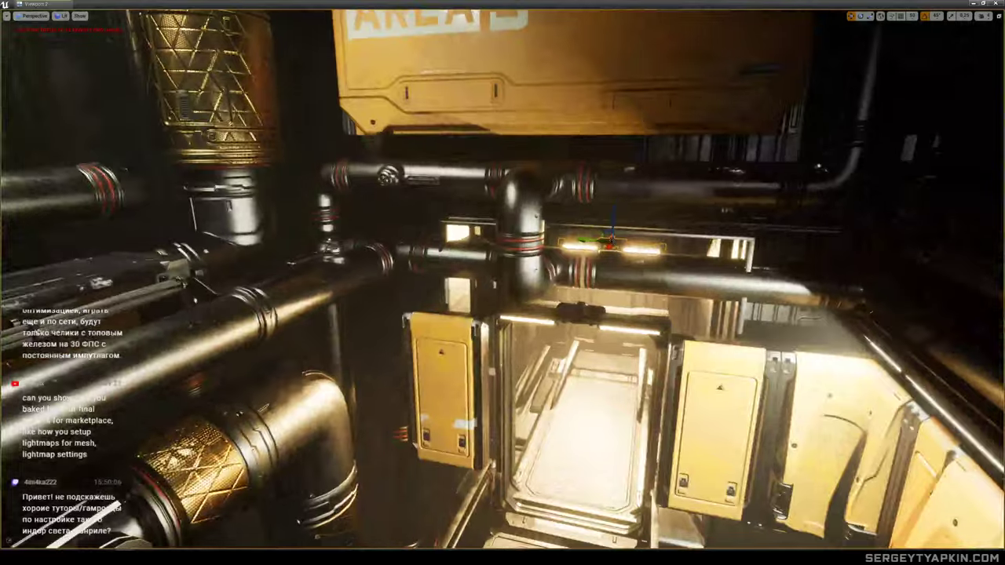
right_drag(674, 311, 666, 309)
click(674, 311)
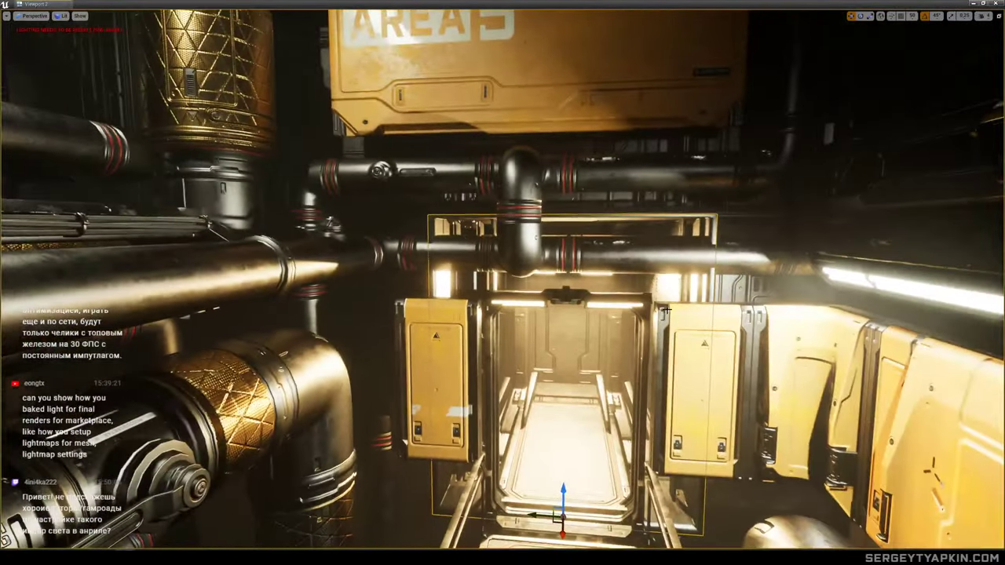
drag(535, 515, 556, 516)
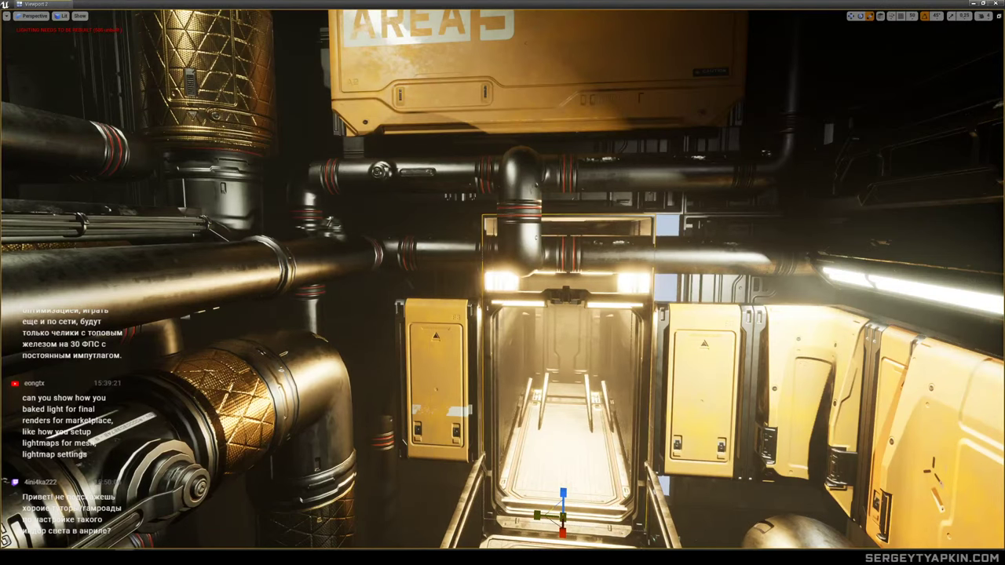
drag(537, 516, 562, 559)
key(ctrl+z)
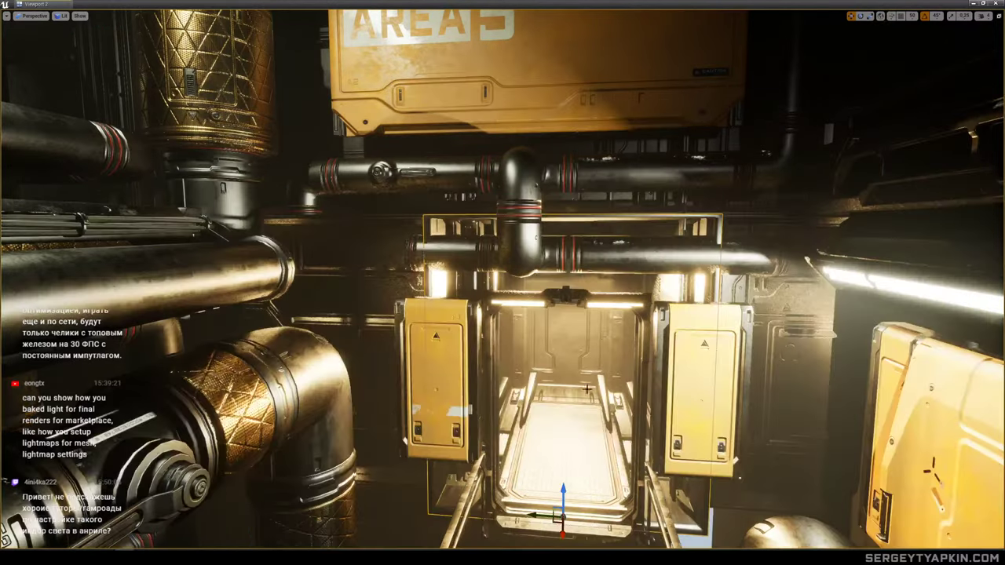
Move the corridor section behind the doorway further back, away from the door frame.
right_drag(503, 283, 459, 341)
right_drag(574, 357, 567, 406)
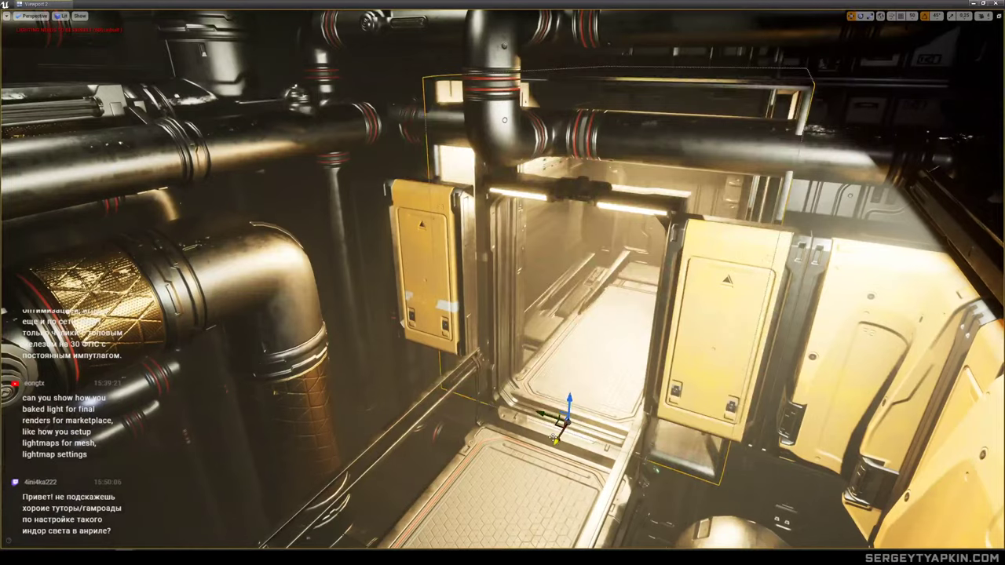
drag(553, 438, 581, 399)
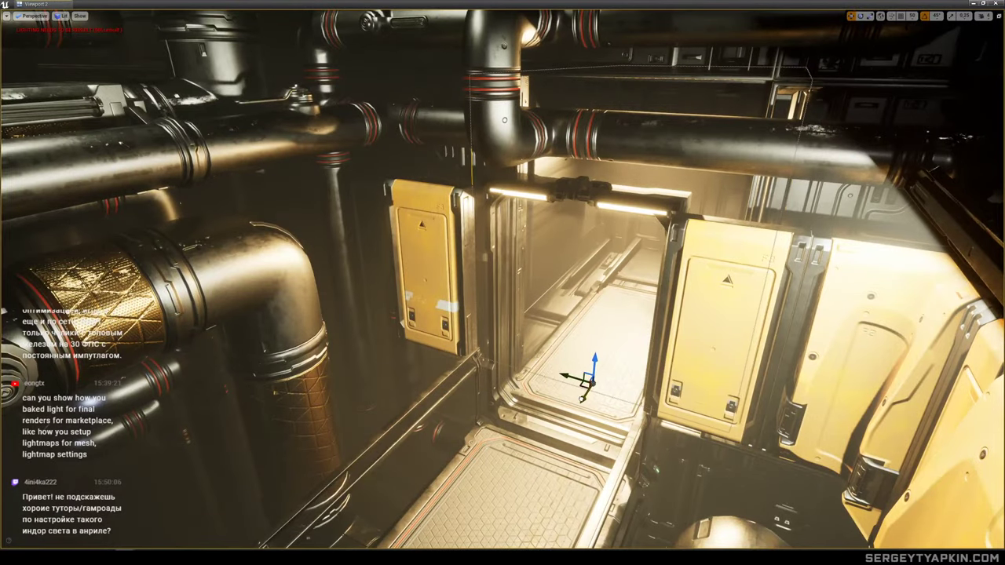
right_drag(582, 399, 680, 444)
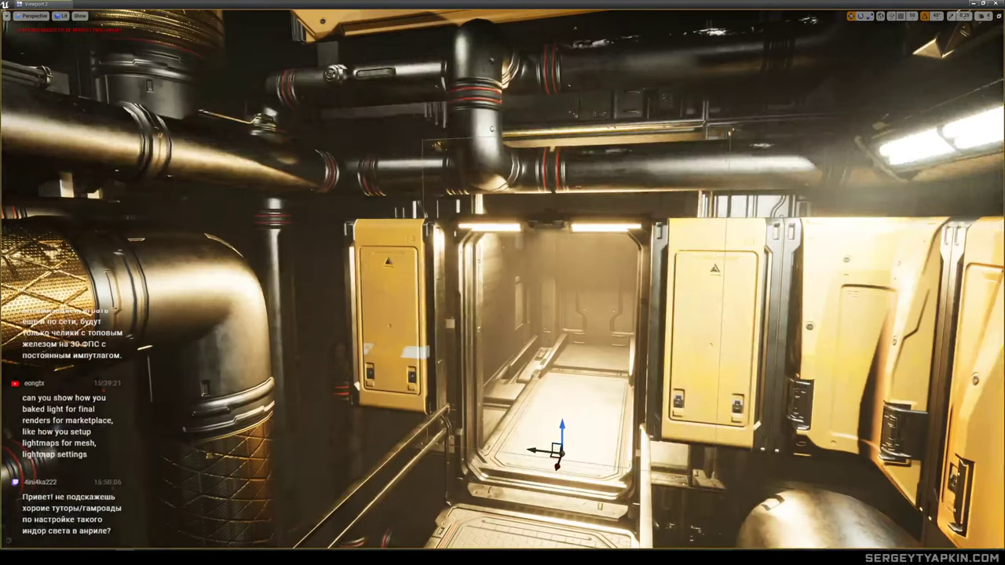
right_drag(772, 370, 556, 227)
right_drag(469, 321, 728, 266)
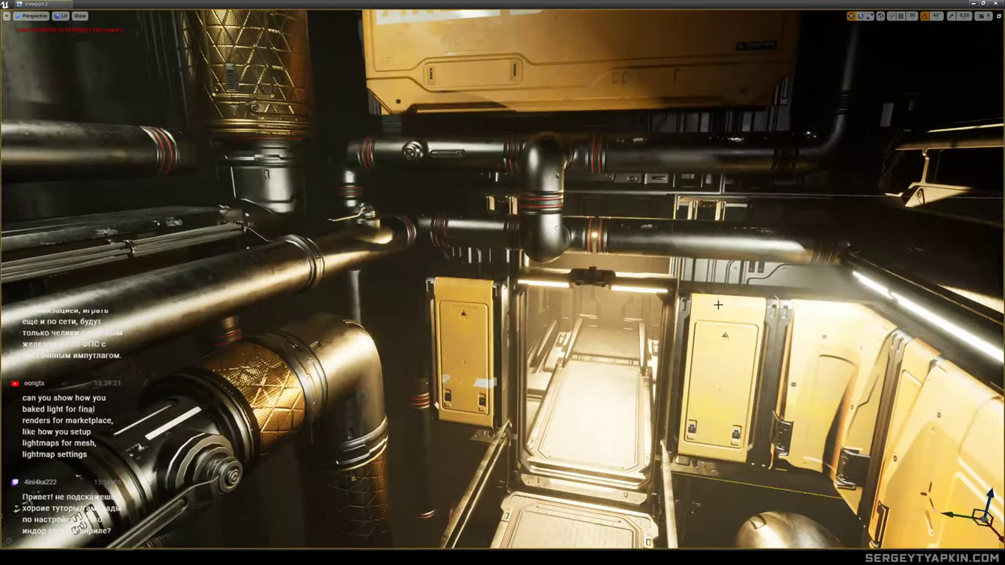
Duplicate the yellow panel beside the doorway, turn the copy horizontal and place it above the doorway behind the pipes.
click(723, 357)
mouse_move(724, 358)
right_down()
mouse_move(732, 294)
mouse_move(734, 353)
right_up()
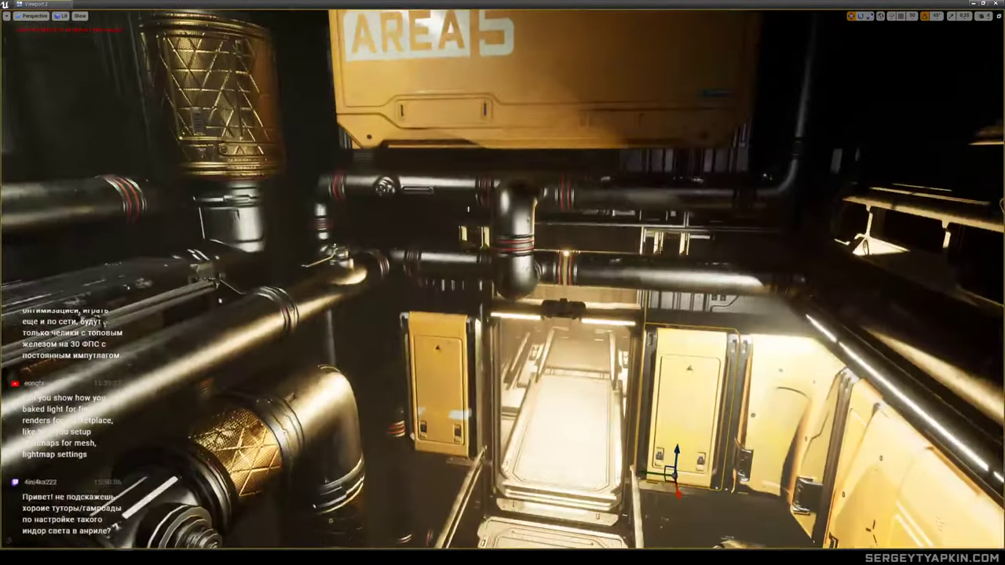
click(669, 314)
click(672, 342)
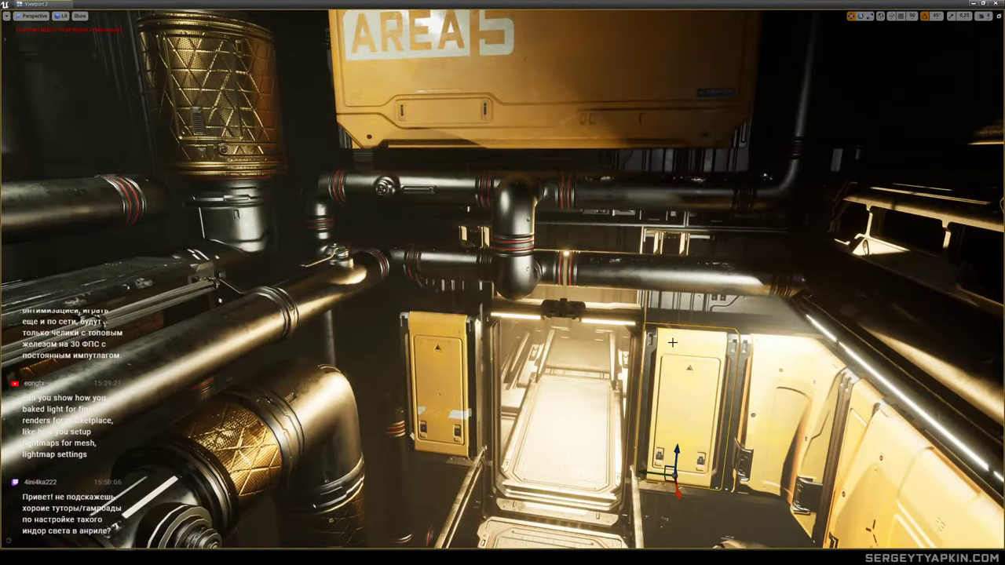
alt+drag(664, 465, 583, 310)
key(e)
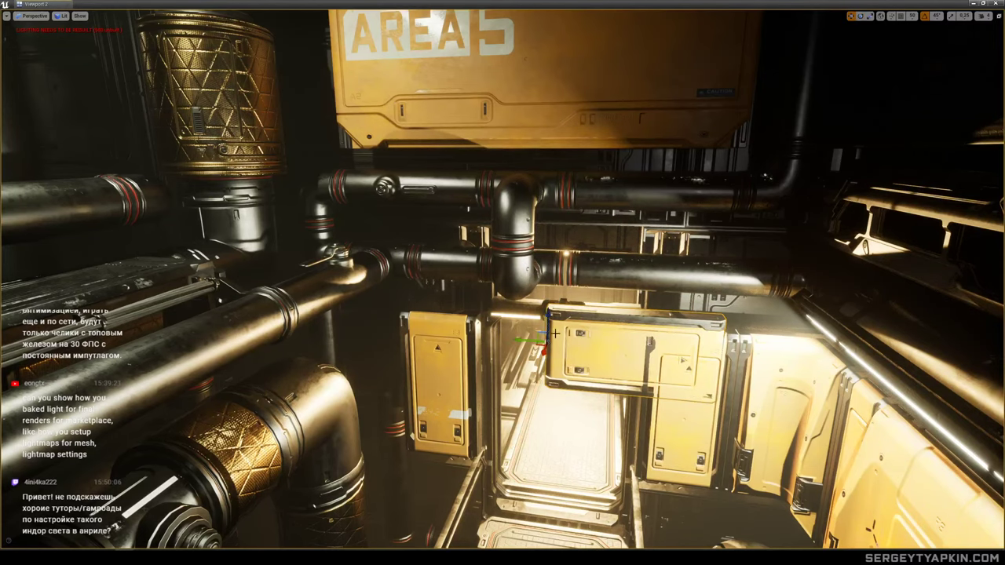
drag(541, 338, 472, 275)
right_drag(472, 275, 402, 275)
drag(351, 275, 413, 257)
right_drag(487, 270, 494, 272)
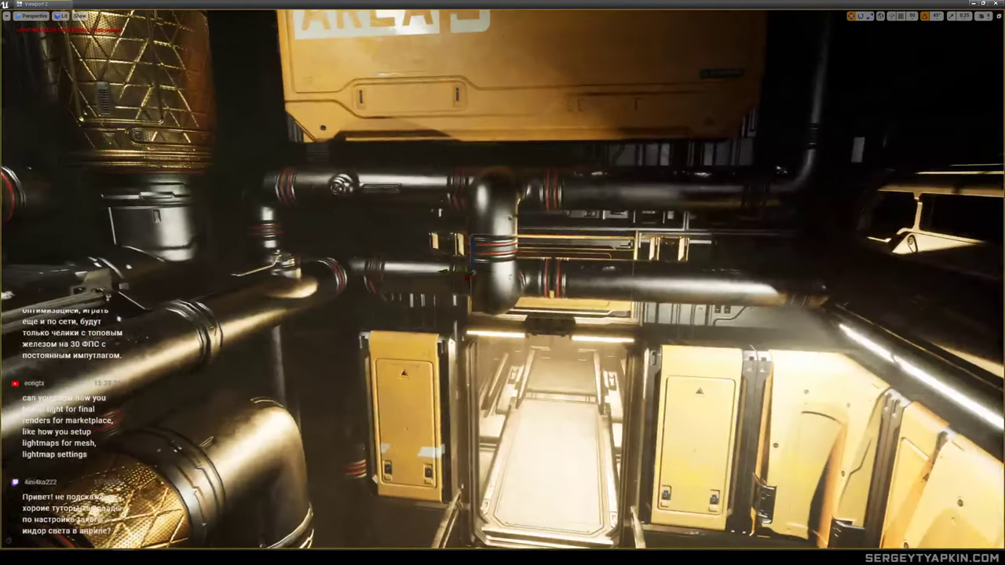
Align the horizontal yellow panel above the doorway and stretch it to span the doorway and its side panels.
mouse_move(482, 260)
mouse_down()
mouse_move(512, 251)
mouse_move(480, 260)
mouse_move(488, 274)
mouse_up()
key(s)
right_drag(488, 273, 494, 273)
right_drag(552, 299, 552, 298)
key(w)
key(ctrl+z)
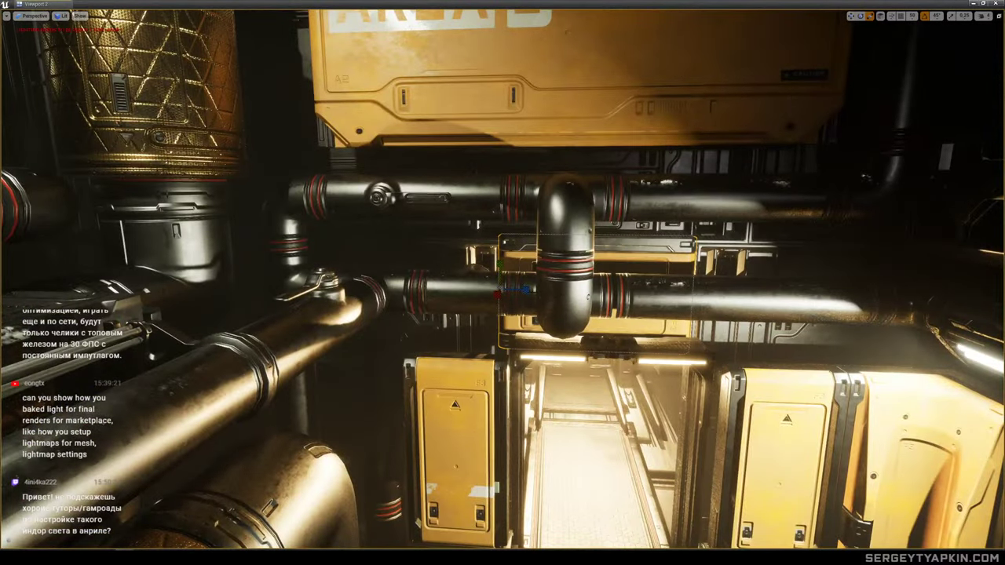
drag(530, 289, 412, 288)
key(w)
right_drag(412, 288, 503, 314)
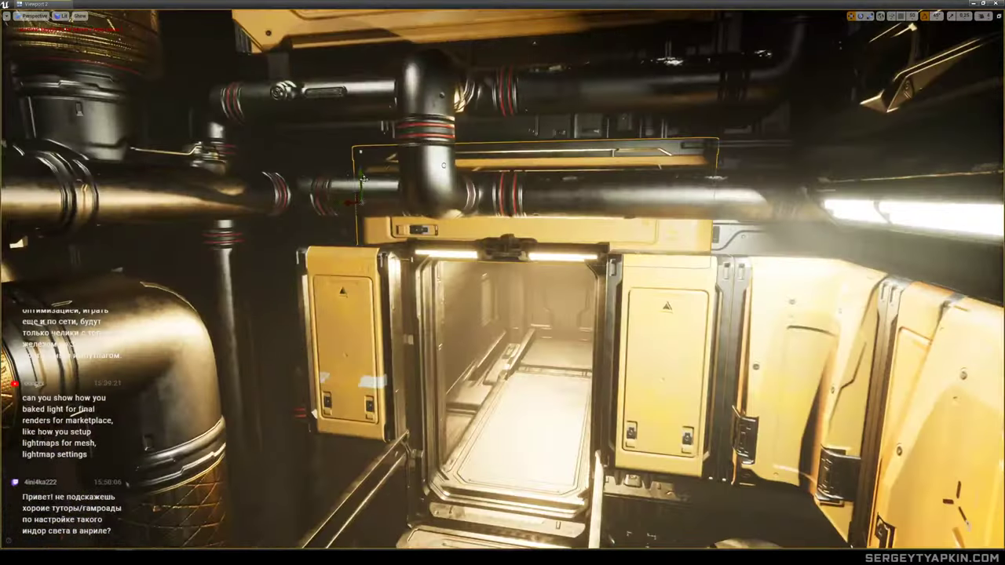
drag(360, 176, 360, 176)
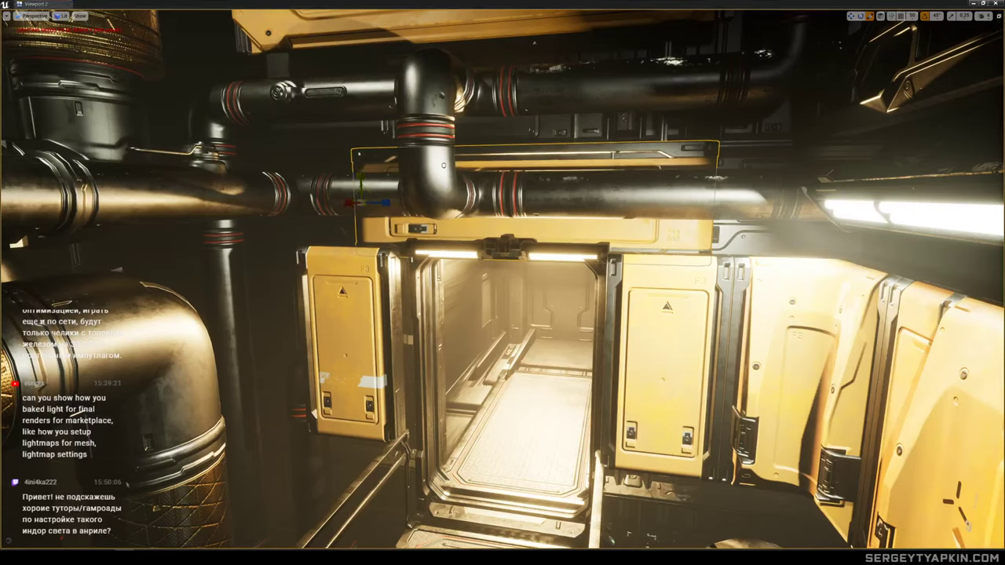
Examine the doorway and its new overhead panel up close and from across the hall.
drag(1004, 253, 619, 229)
key(s)
right_drag(619, 229, 712, 193)
key(s)
key(w)
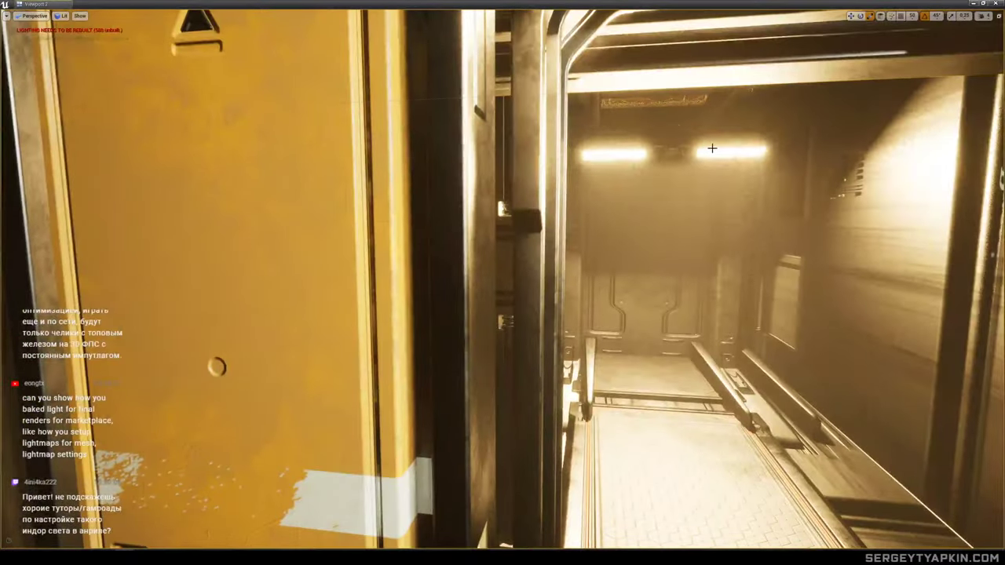
right_drag(711, 149, 697, 209)
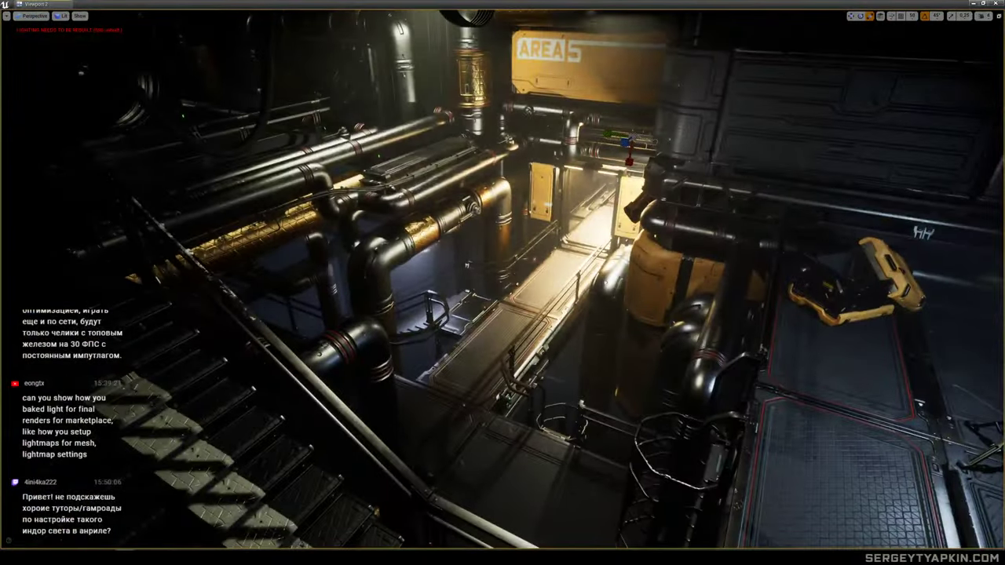
right_drag(615, 34, 597, 17)
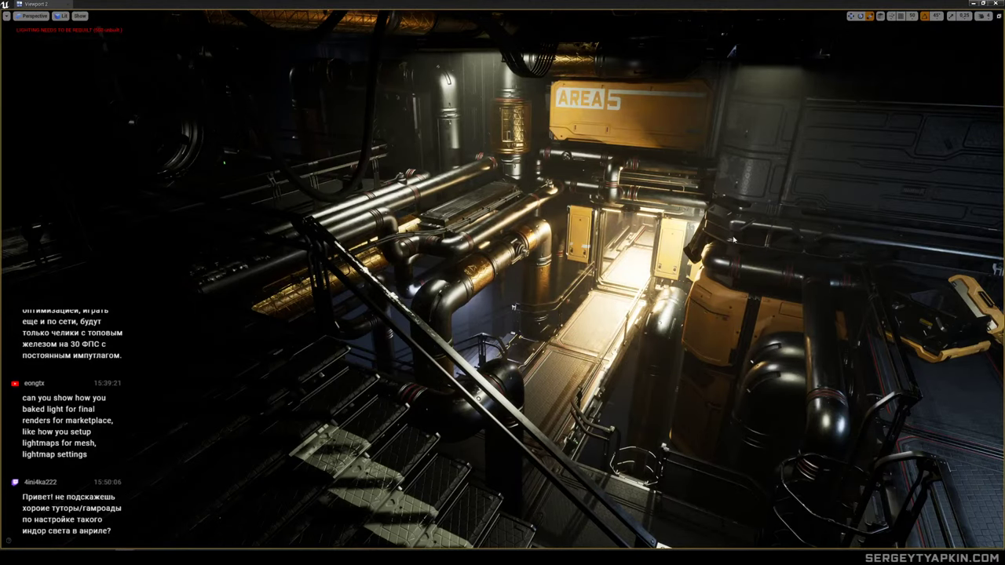
Change the lighting in the corridor behind the doorway from warm to blue, comparing it through undo and redo.
right_drag(734, 240, 749, 234)
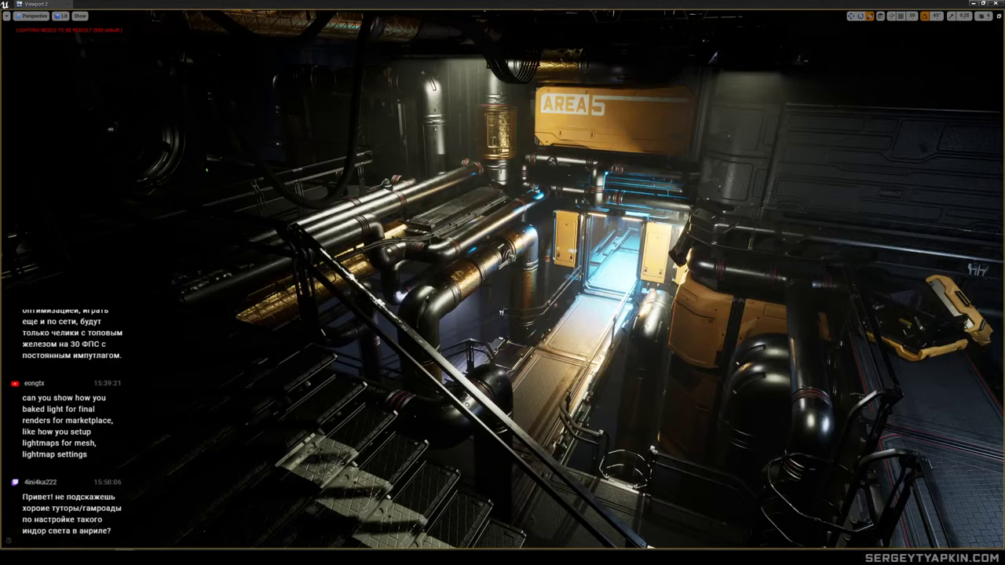
key(ctrl+z)
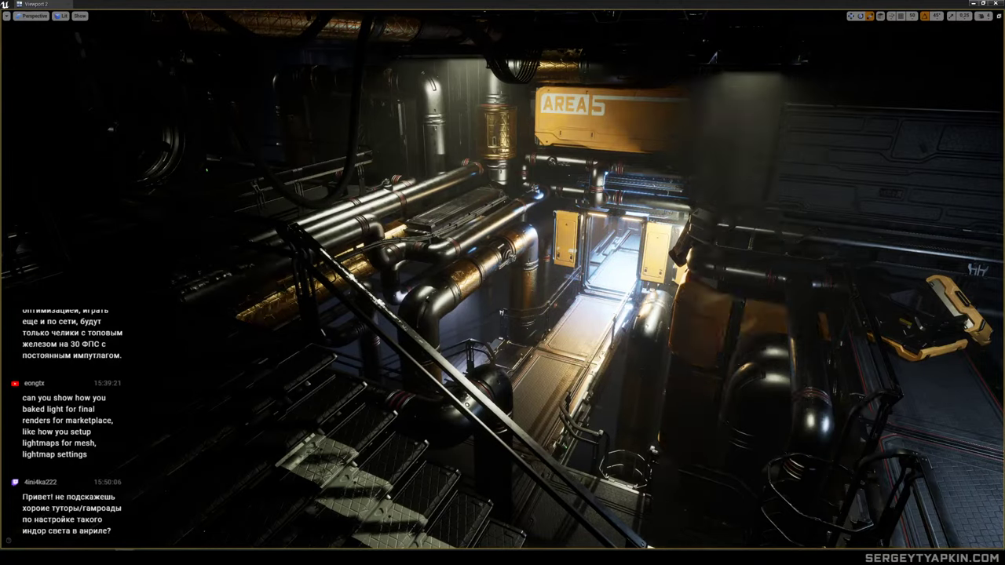
key(ctrl+y)
key(w)
right_drag(502, 283, 612, 282)
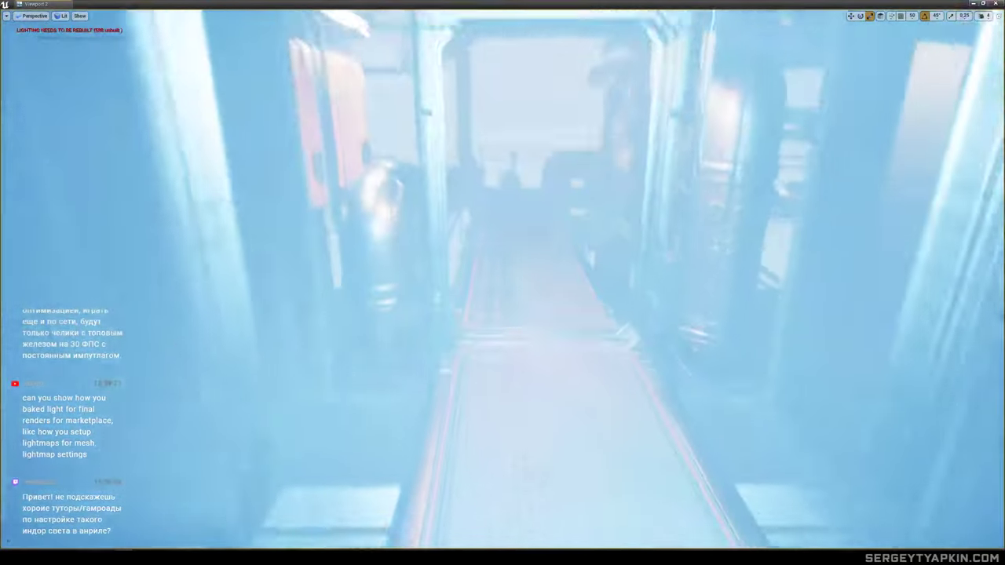
Duplicate the walkway floor plate and stand the copies upright on both sides of the door frame inside the corridor.
right_drag(637, 338, 666, 339)
click(637, 445)
right_drag(636, 445, 585, 437)
mouse_move(638, 418)
right_down()
mouse_move(675, 420)
mouse_move(613, 424)
mouse_move(638, 419)
right_up()
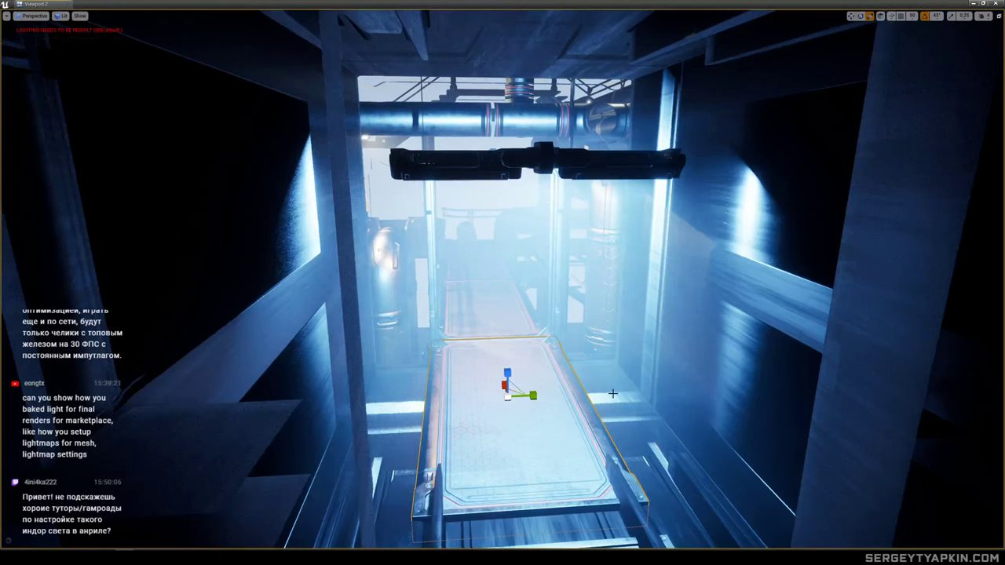
drag(509, 379, 656, 242)
key(w)
key(Escape)
click(640, 236)
key(w)
right_drag(659, 272, 651, 251)
key(s)
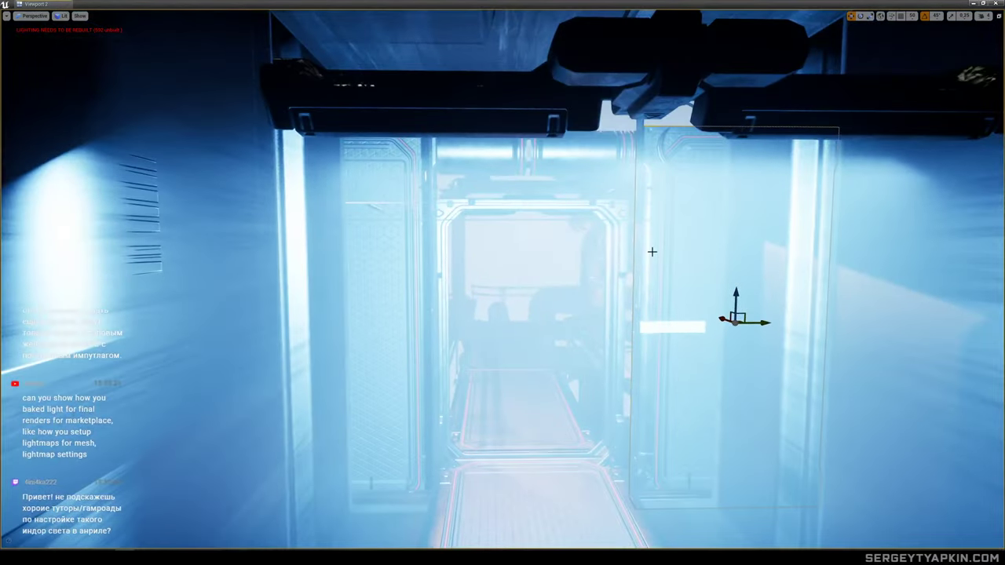
Turn a copy of the upright plate horizontal and place it over the gap above the doorway.
key(e)
drag(712, 287, 479, 99)
key(w)
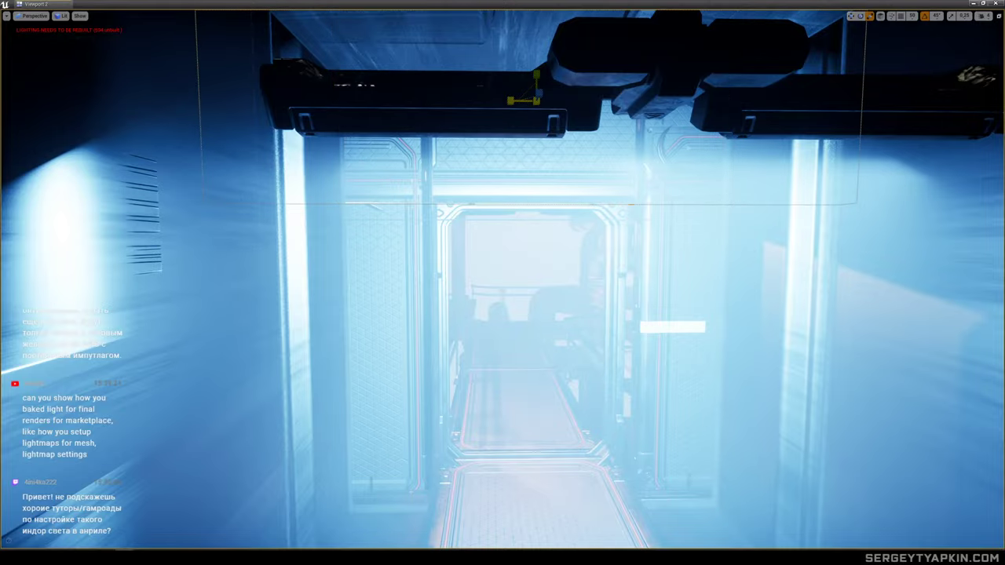
Push the plate covering the doorway gap further back behind the wall and check the entrance from the hall.
right_drag(510, 100, 663, 126)
right_drag(424, 115, 475, 118)
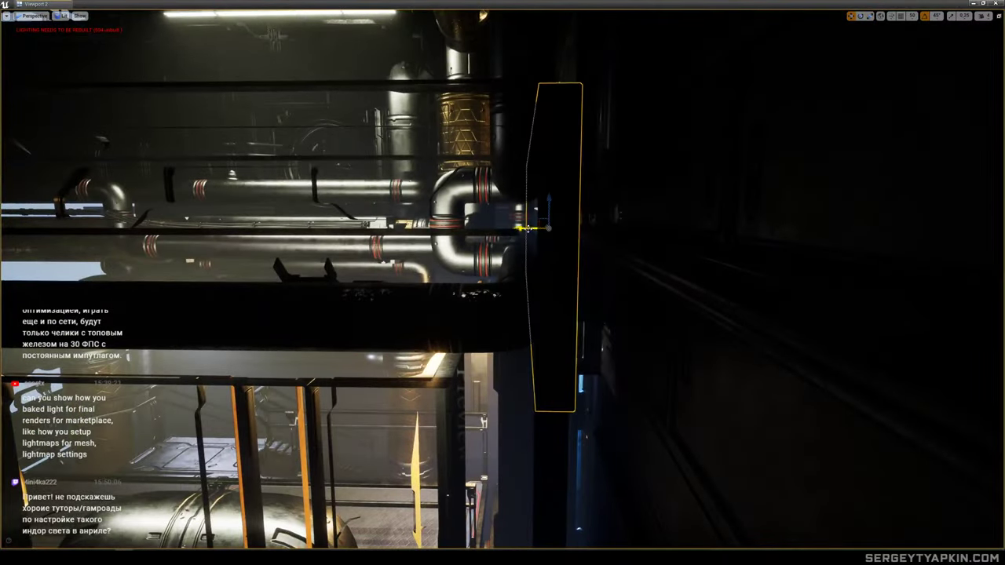
drag(528, 230, 582, 231)
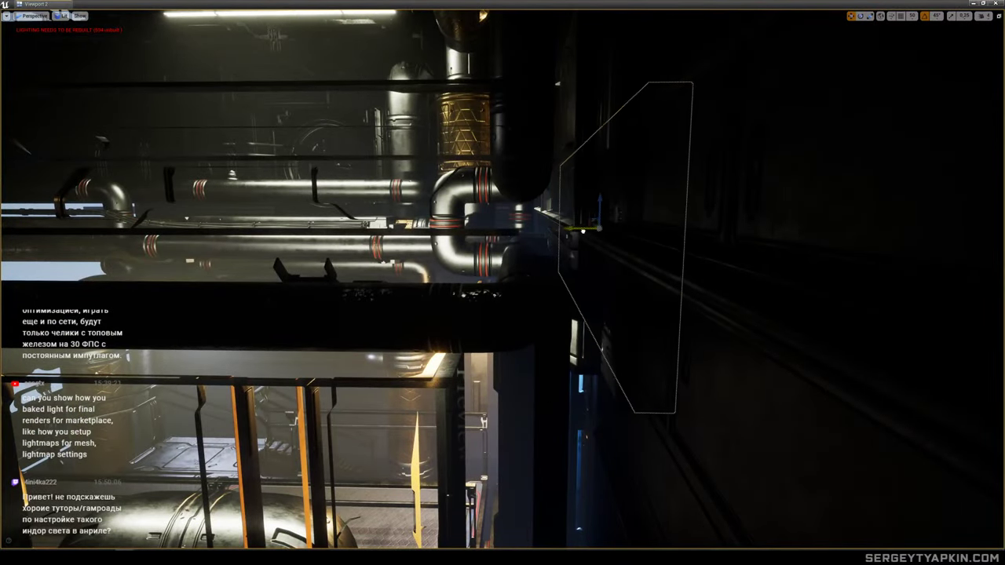
right_drag(582, 232, 647, 234)
right_drag(553, 209, 777, 223)
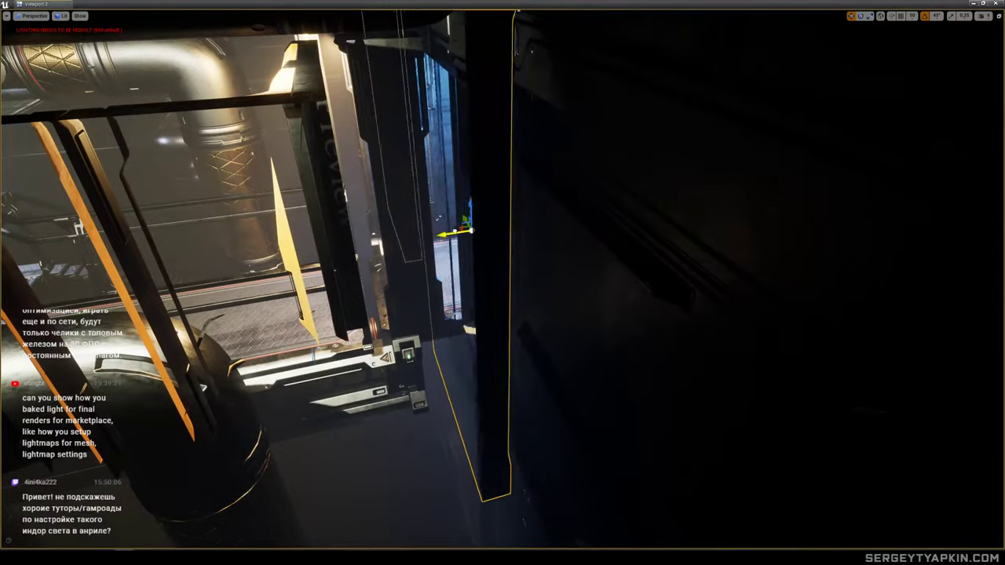
right_drag(510, 217, 477, 209)
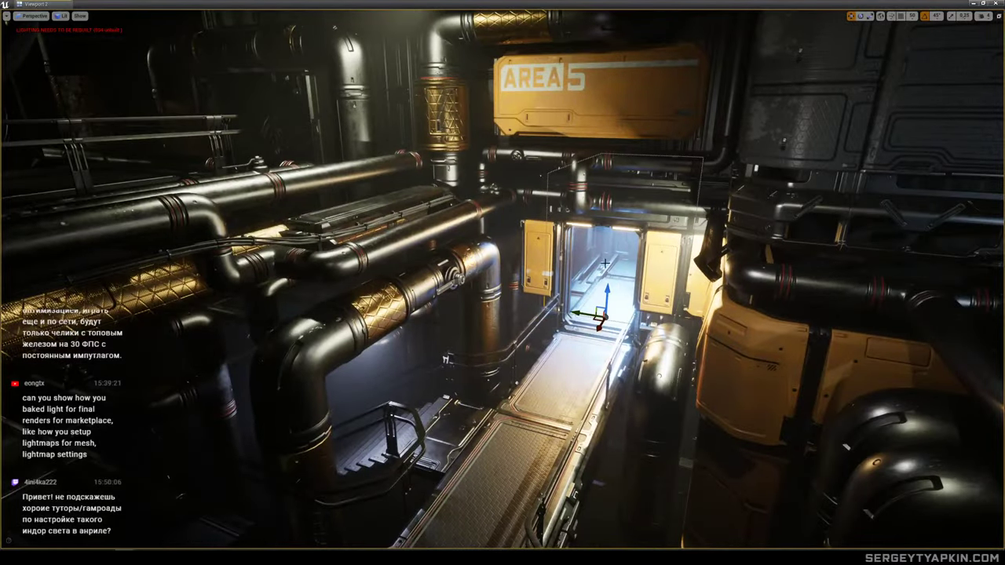
Tint the light in the corridor behind the AREA 5 doorway cyan and save the map.
right_drag(605, 263, 603, 259)
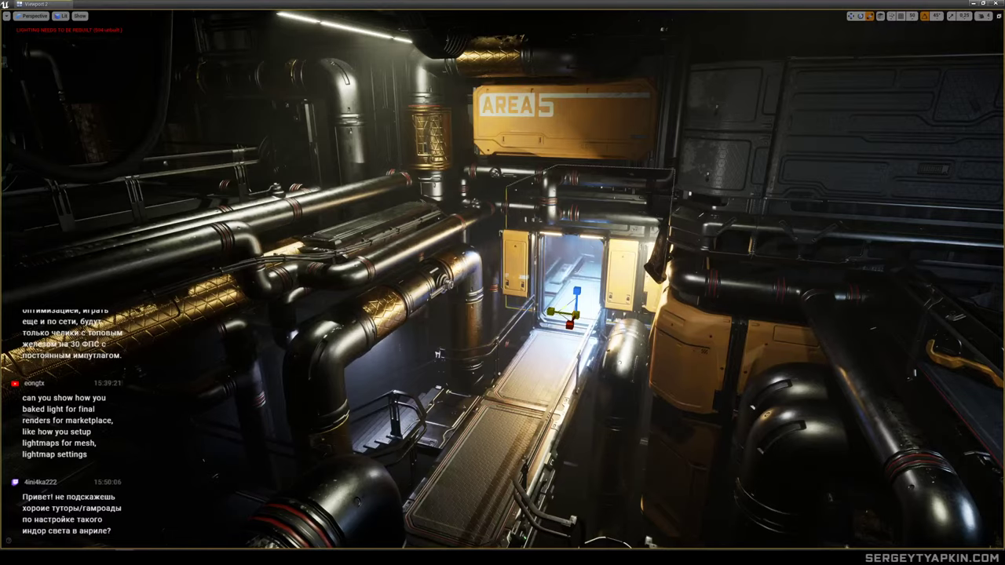
right_drag(570, 313, 568, 315)
right_drag(606, 223, 605, 223)
key(g)
key(g)
key(w)
key(ctrl+s)
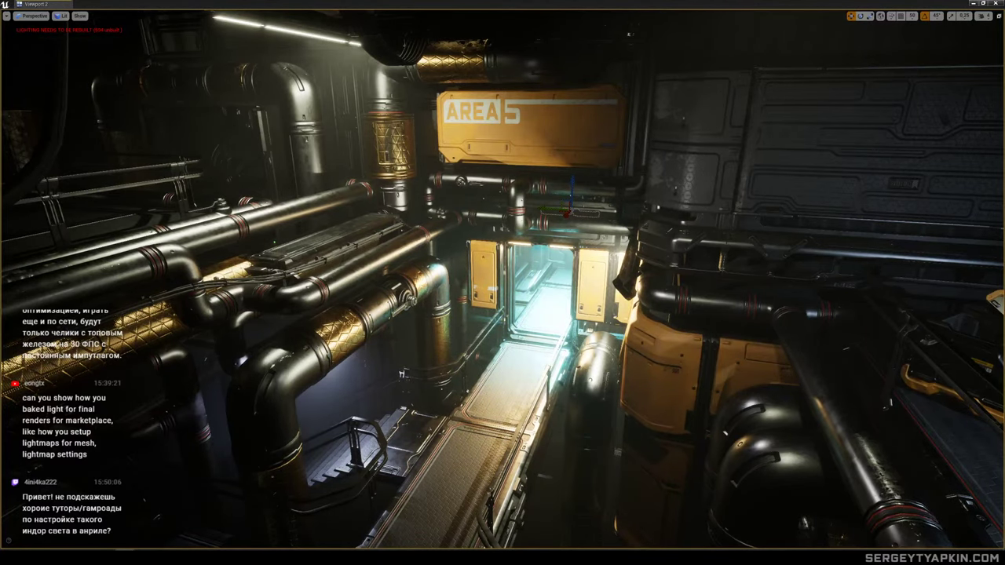
Shift the corridor light to a paler blue, check it from the doorway and the stairs, and save the map.
right_drag(503, 282, 393, 263)
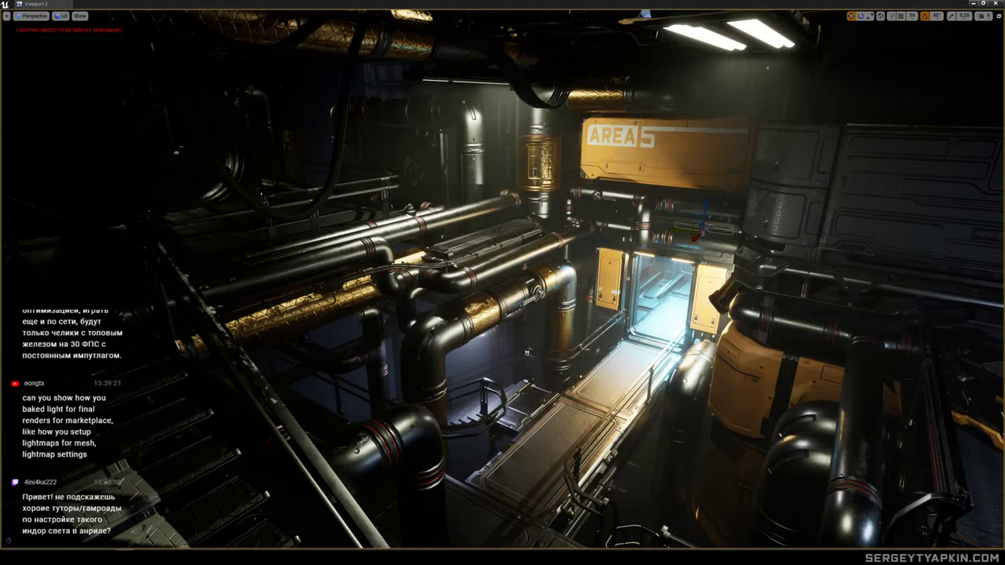
key(w)
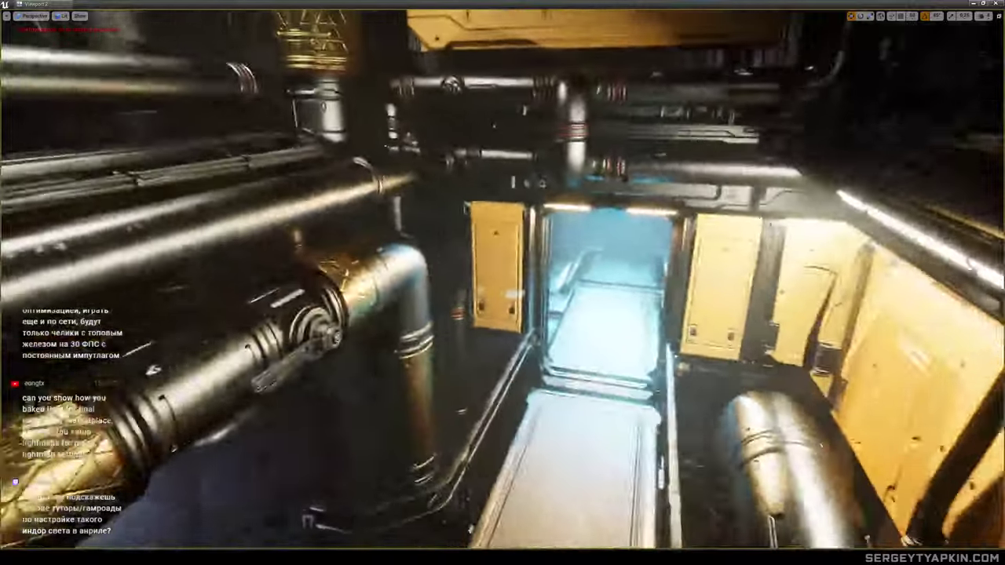
key(s)
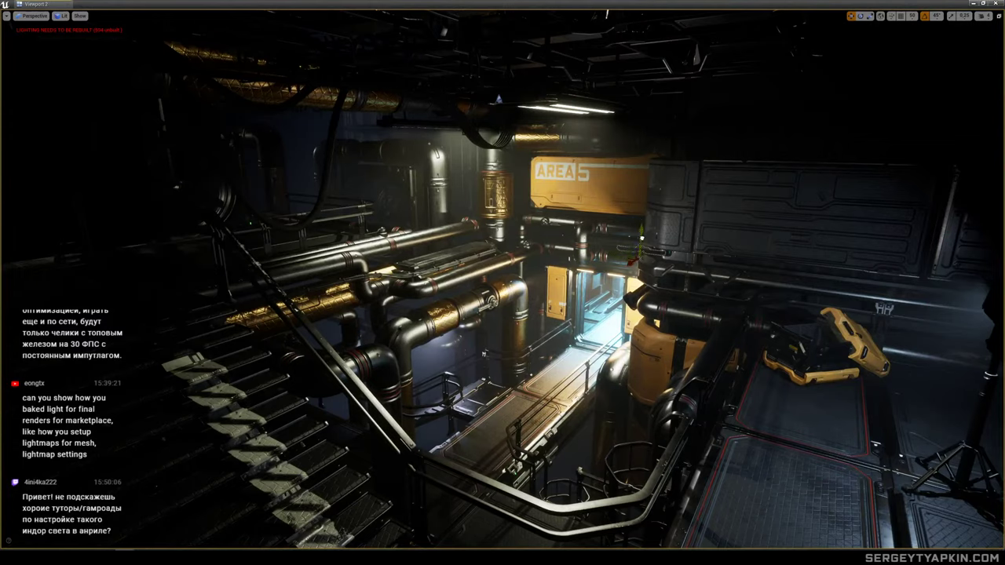
key(w)
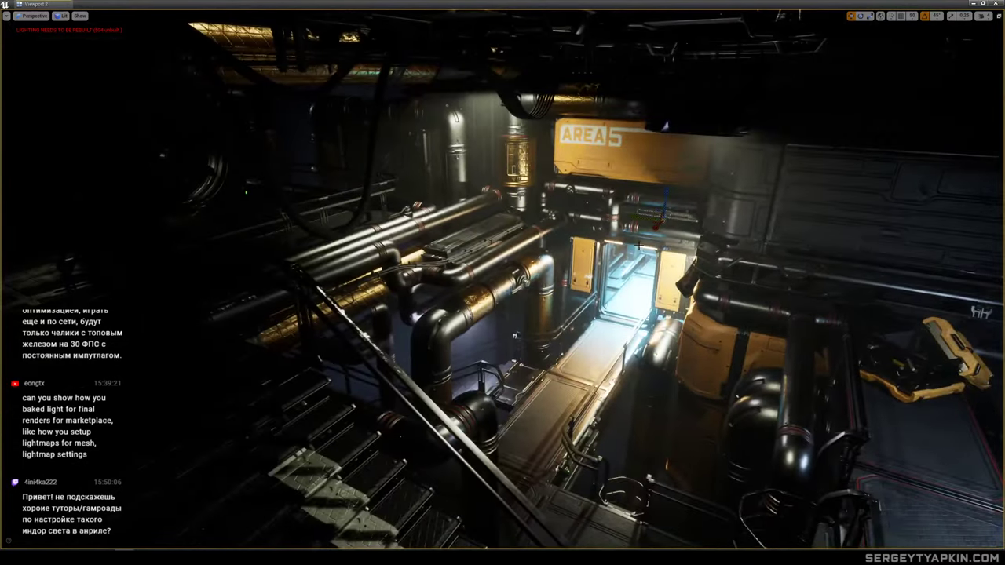
right_drag(633, 275, 633, 308)
key(w)
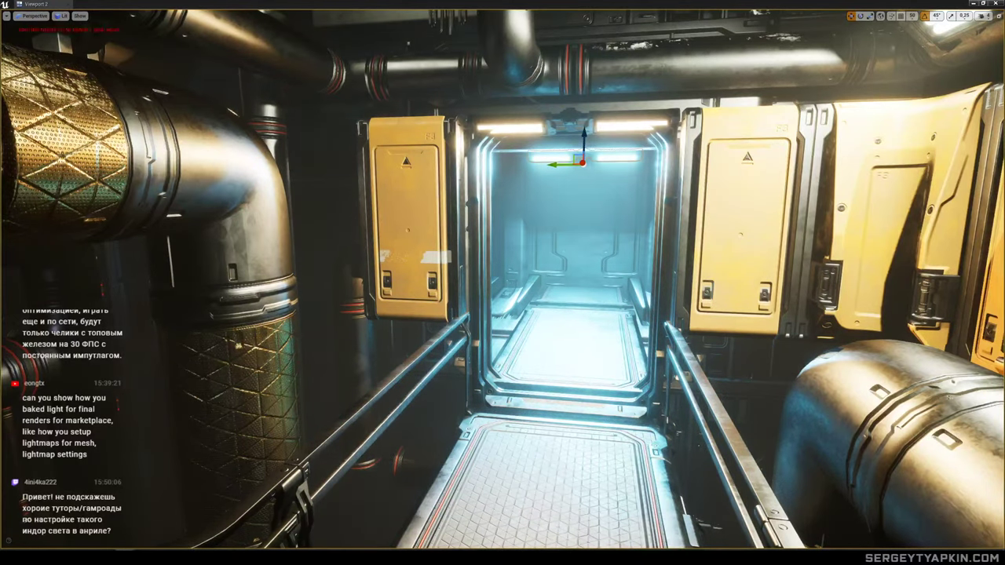
right_drag(503, 283, 445, 326)
key(s)
key(s)
key(w)
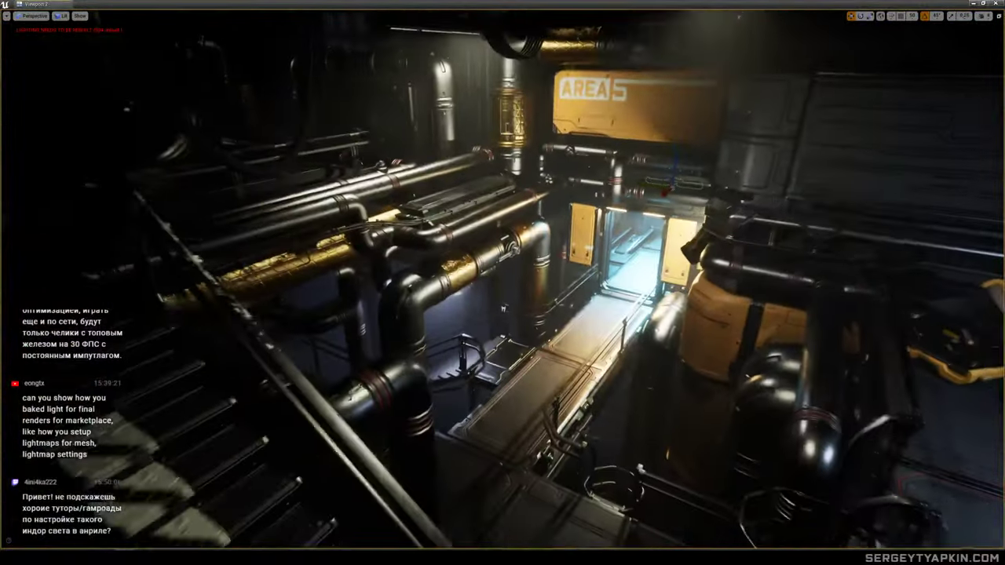
key(w)
right_drag(502, 283, 513, 275)
key(s)
key(s)
key(w)
right_drag(645, 259, 646, 259)
key(s)
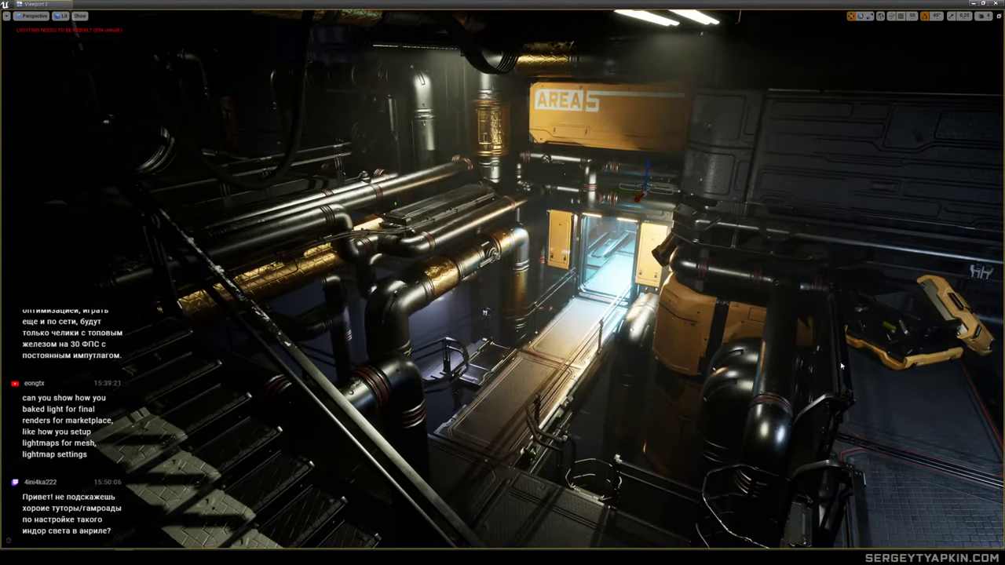
key(ctrl+s)
Change the two ceiling lamps above the hall from white to warm yellow.
click(617, 220)
key(a)
right_drag(530, 119, 531, 120)
click(485, 86)
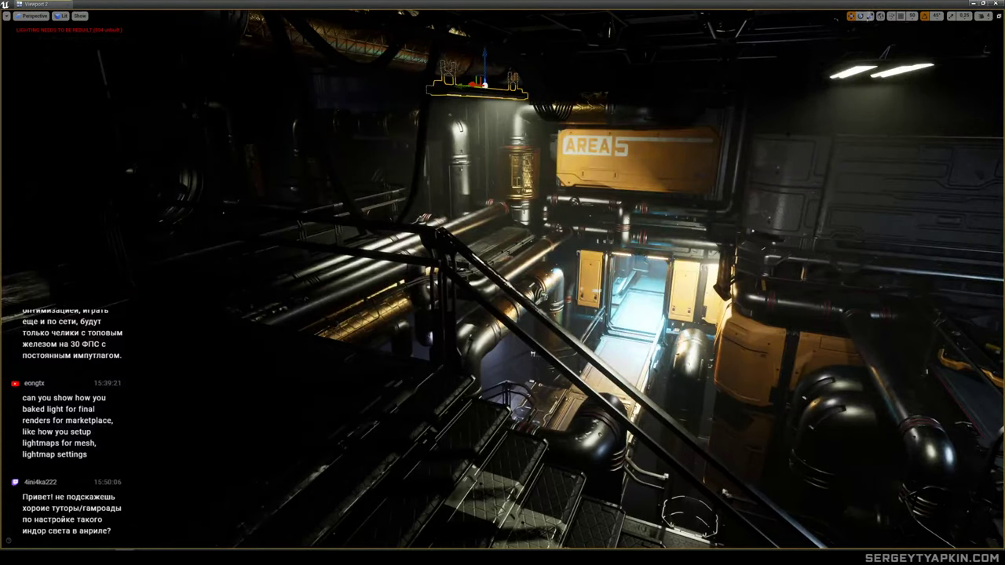
click(844, 71)
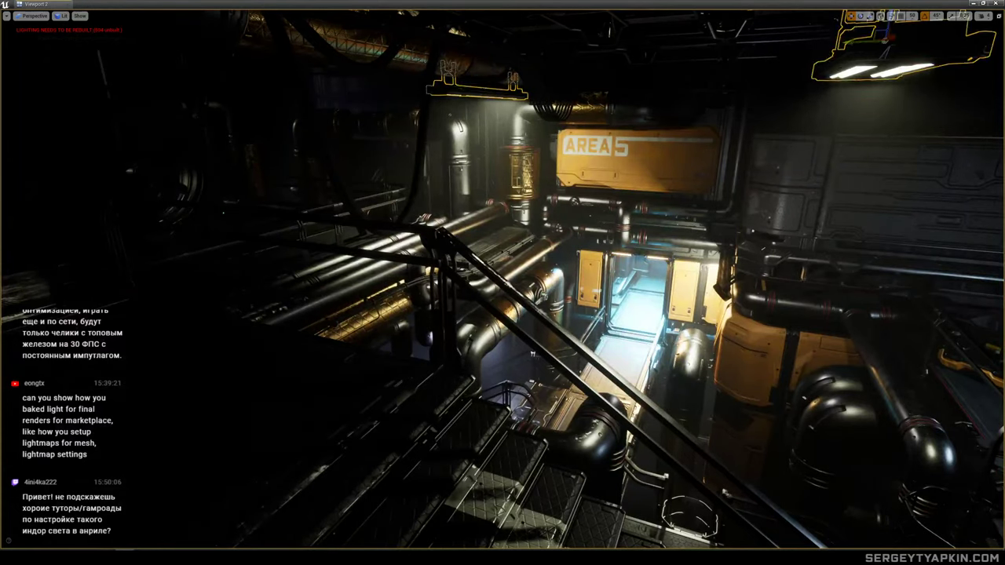
click(843, 72)
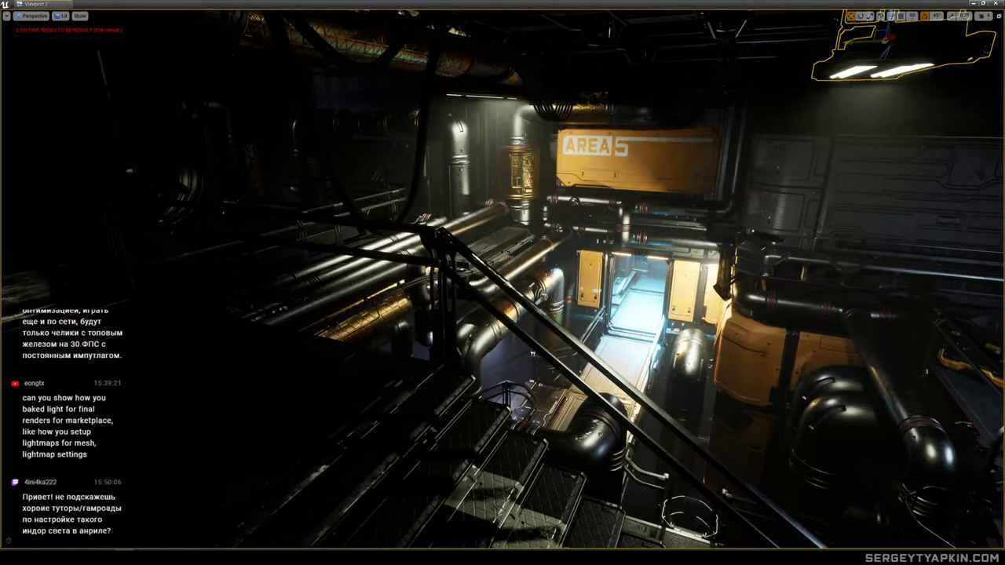
click(516, 112)
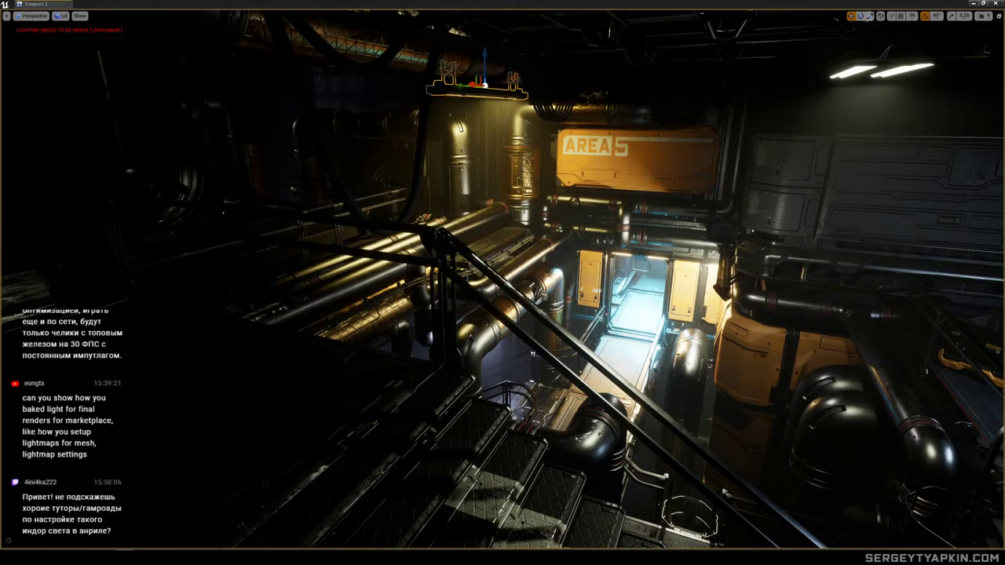
click(893, 69)
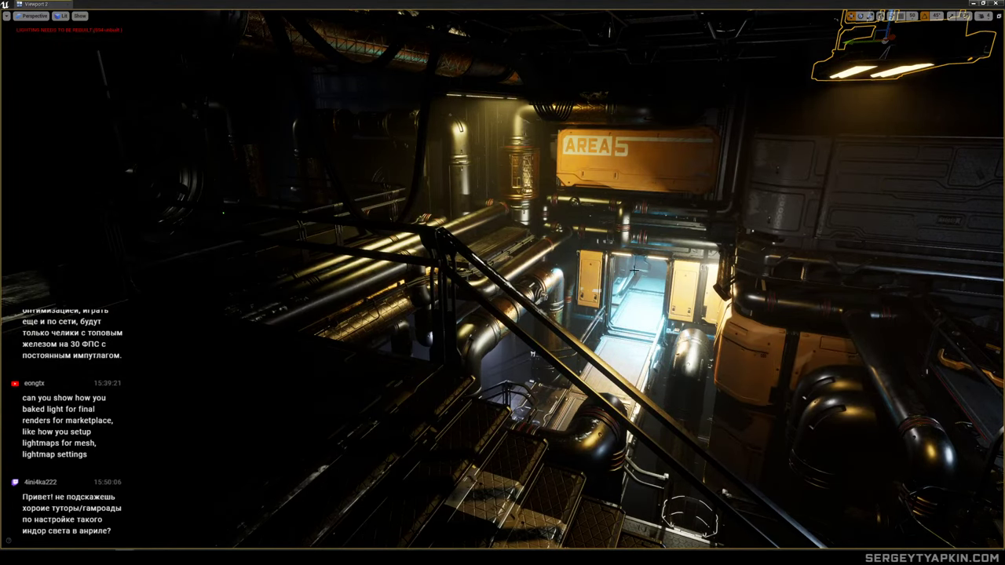
Change the spotlight on the wall beside the doorway to warm orange, comparing the tint through undo and redo.
key(w)
right_drag(635, 271, 592, 257)
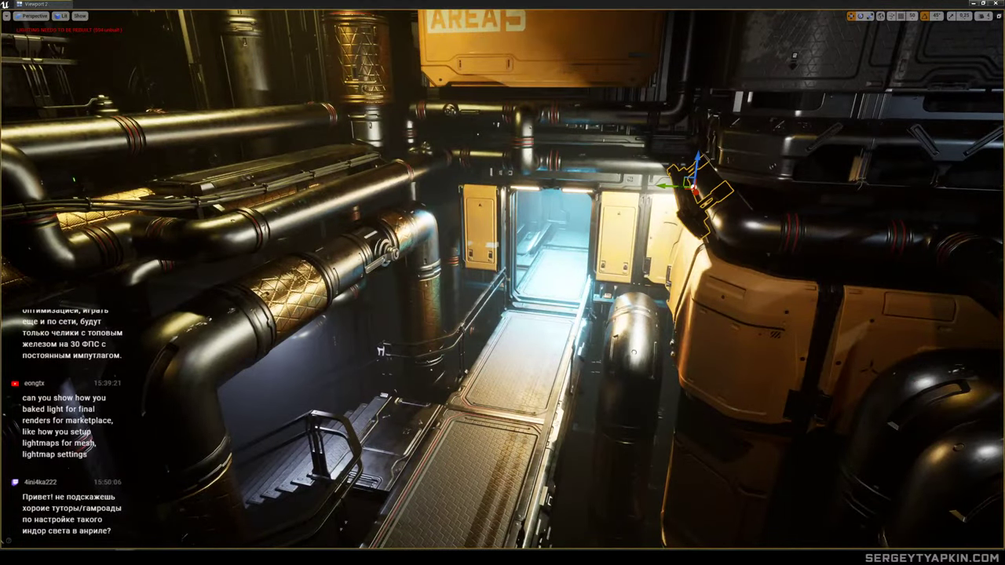
key(ctrl+y)
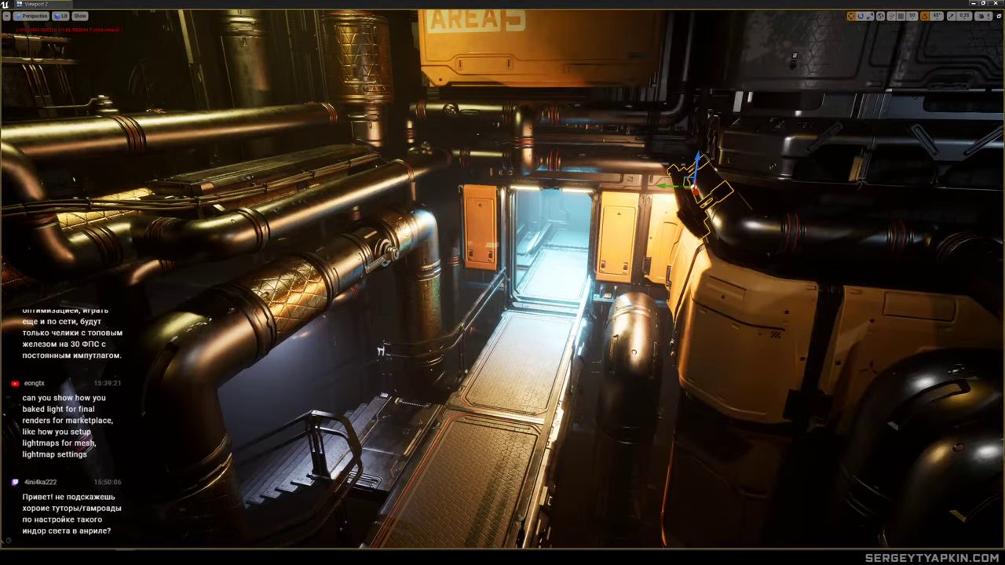
key(ctrl+z)
key(ctrl+y)
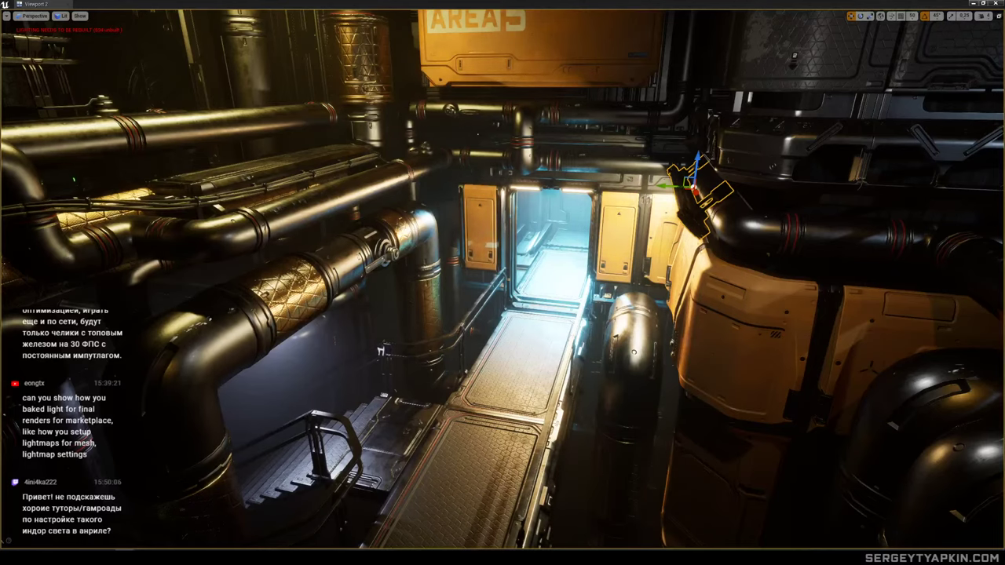
Change the light in the lower area beneath the pipes and walkway to teal.
key(s)
right_drag(503, 282, 440, 243)
right_drag(682, 252, 682, 252)
key(w)
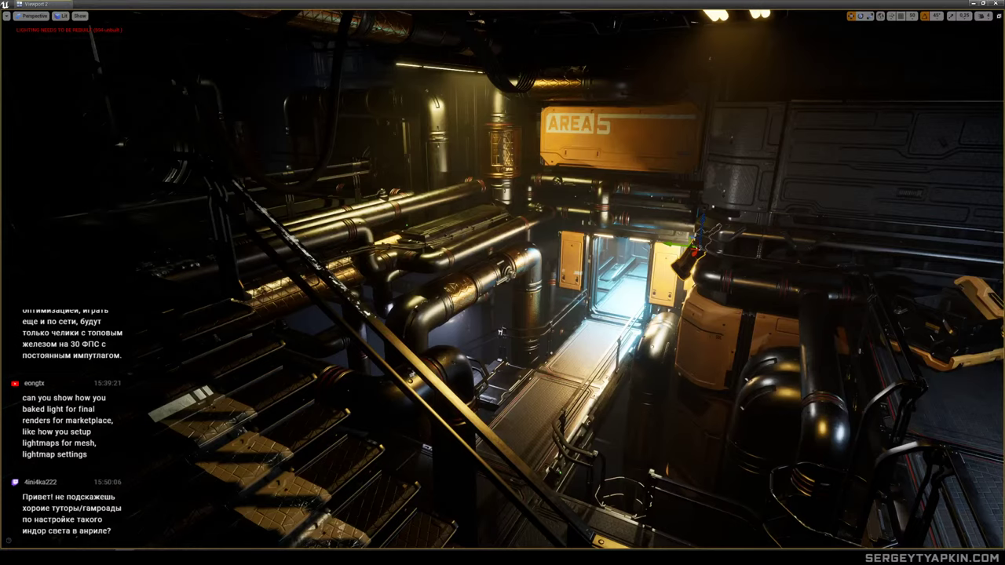
key(a)
mouse_move(595, 119)
right_down()
mouse_move(582, 111)
mouse_move(600, 124)
right_up()
key(w)
key(s)
key(w)
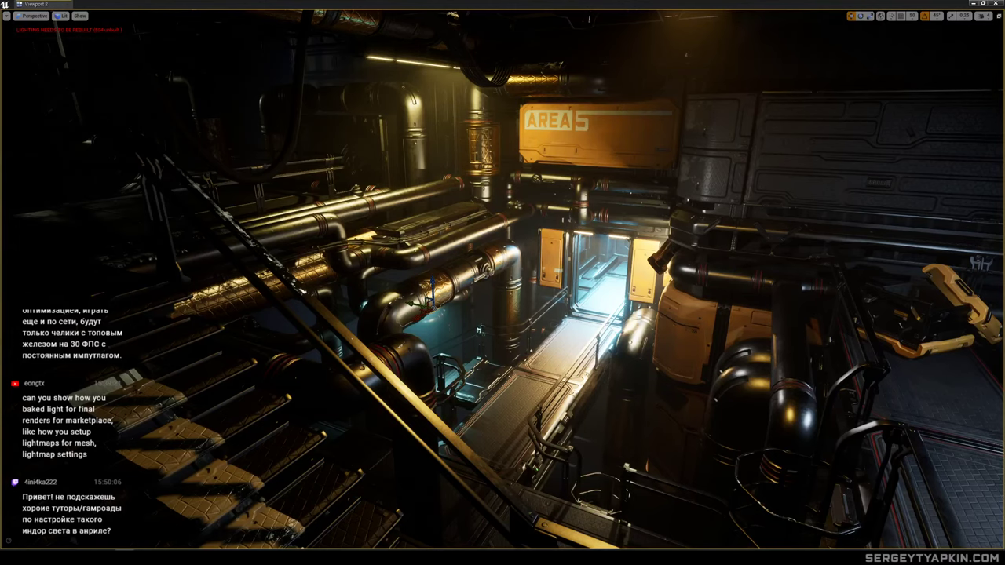
Check the teal lower area and the doorway from the stairs and save the map.
key(w)
right_drag(600, 300, 601, 299)
click(607, 160)
key(s)
right_drag(608, 159, 619, 184)
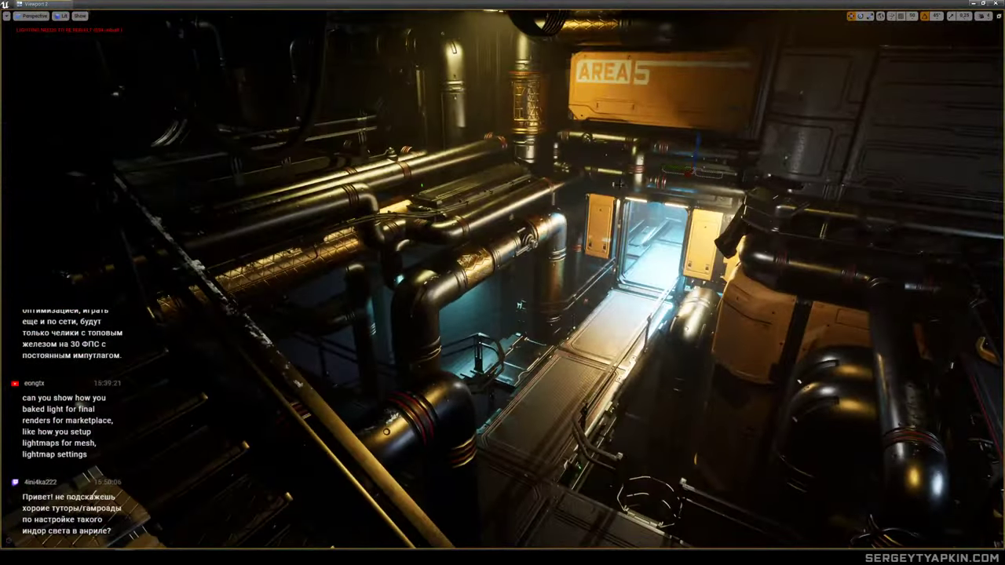
key(ctrl+s)
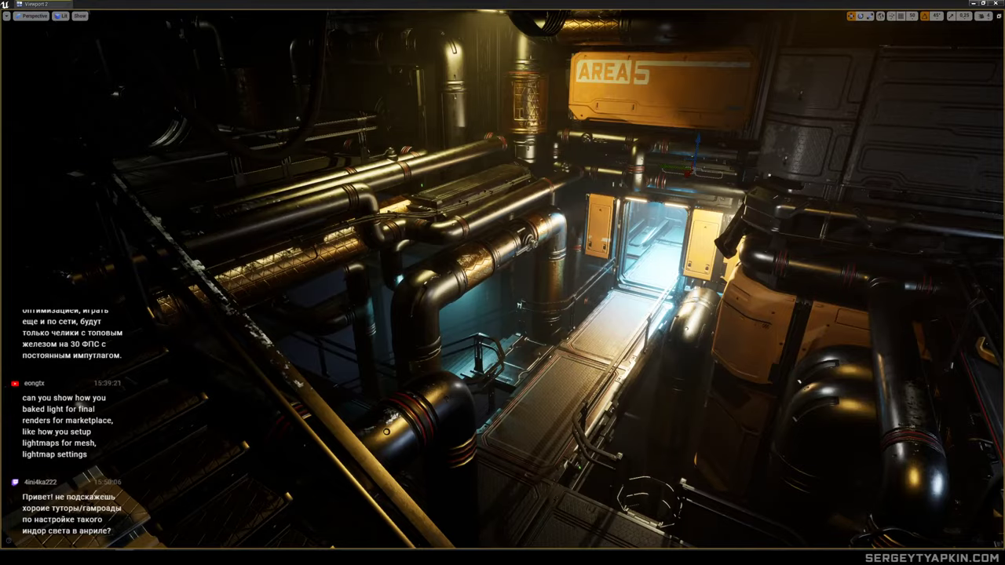
Make the light in the corridor behind the doorway a more saturated cyan.
key(w)
right_drag(933, 357, 970, 328)
key(s)
right_drag(635, 136, 629, 170)
key(w)
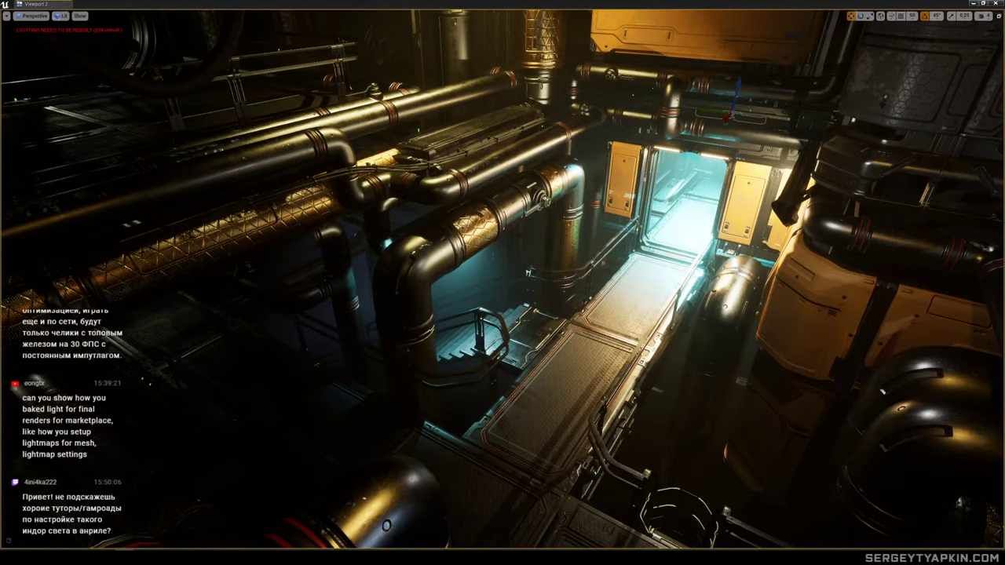
Bring a plate from above the doorway down to floor level inside the corridor, check it from the hall, and save the map.
key(w)
right_drag(739, 273, 943, 227)
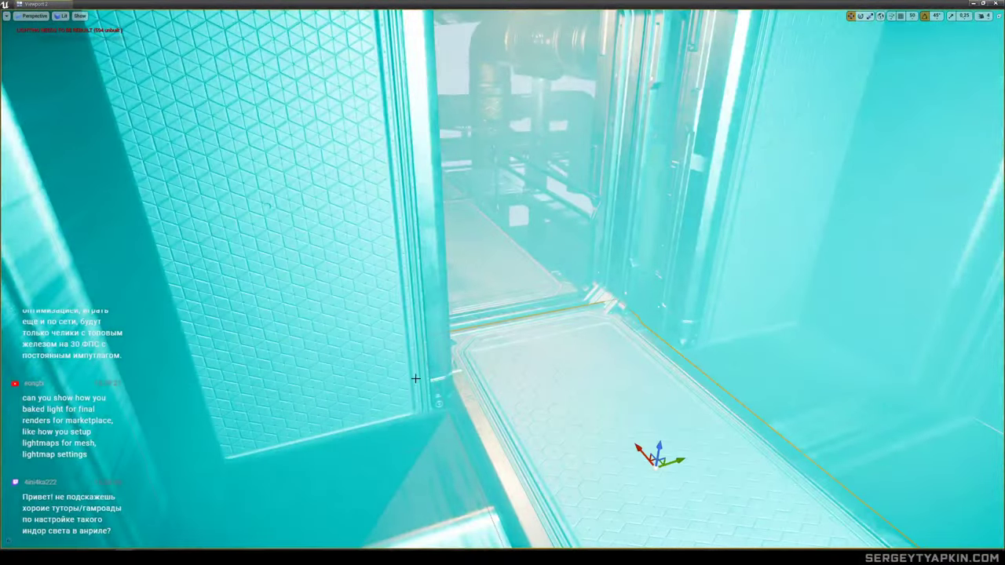
click(415, 378)
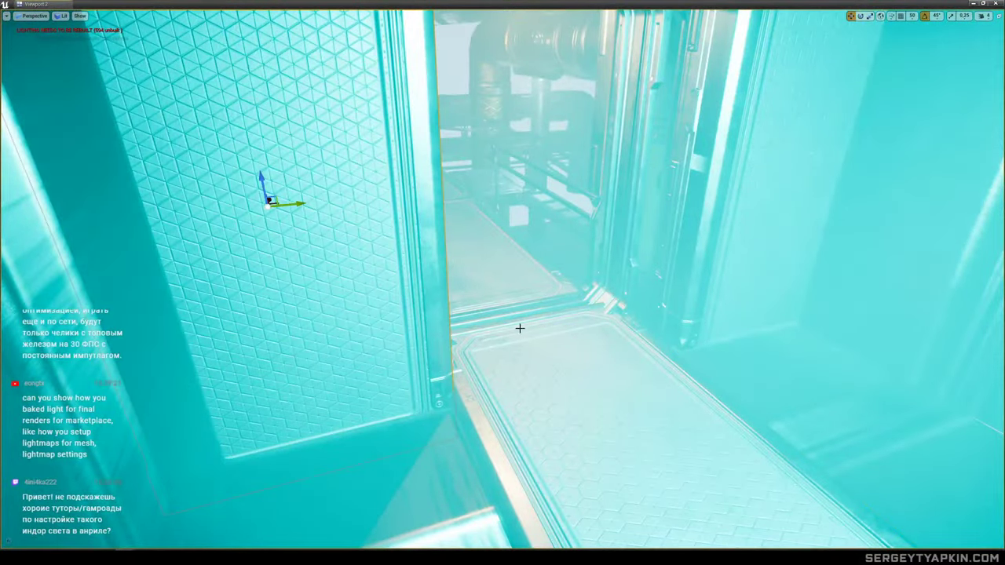
right_drag(518, 330, 481, 328)
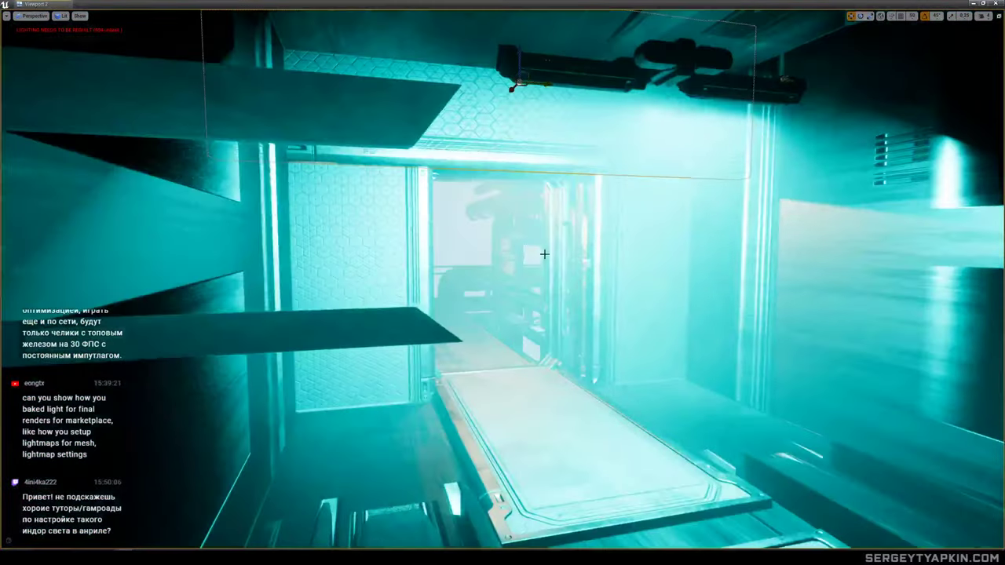
drag(518, 58, 518, 464)
right_drag(554, 453, 754, 455)
mouse_move(541, 393)
right_down()
mouse_move(510, 392)
mouse_move(541, 393)
mouse_move(553, 377)
right_up()
key(g)
key(g)
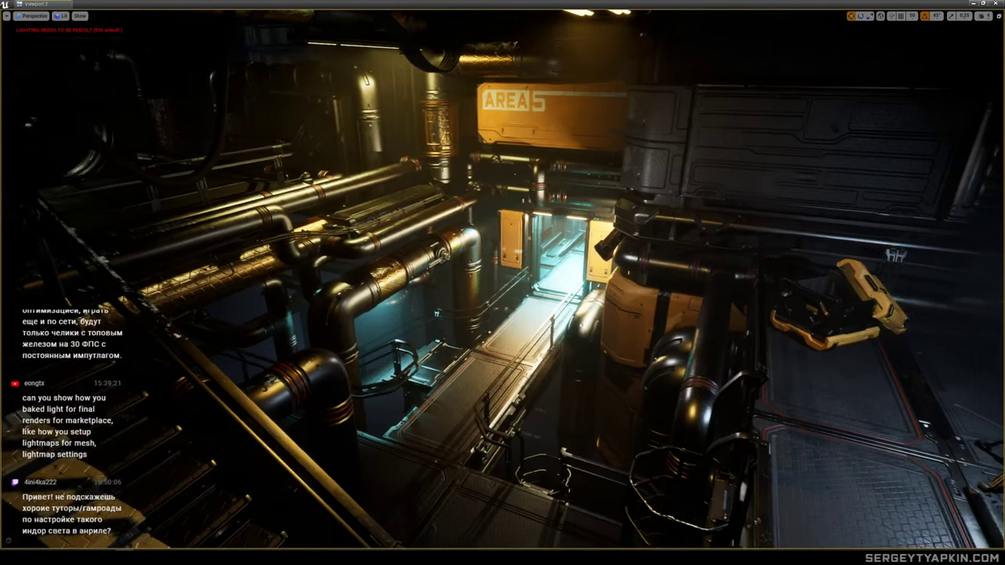
key(ctrl+s)
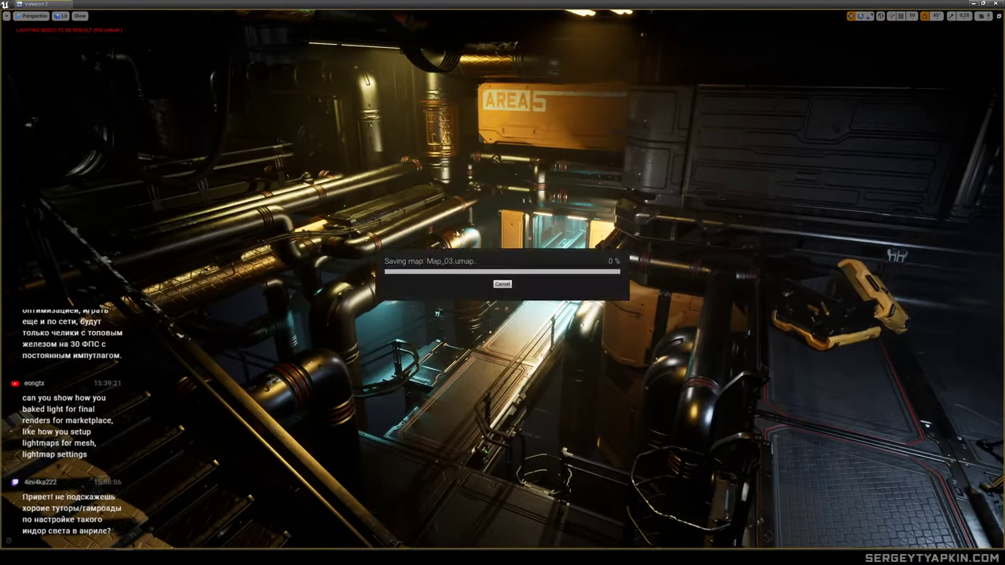
Change the lamp above the door frame from warm white to cyan to match the corridor.
key(w)
mouse_move(457, 230)
right_down()
mouse_move(446, 230)
mouse_move(458, 219)
right_up()
key(s)
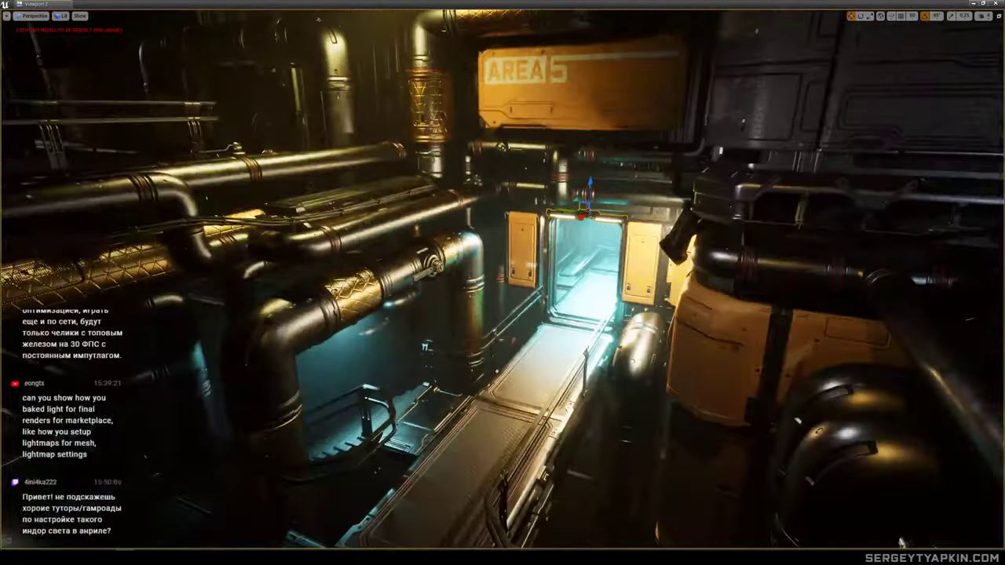
key(s)
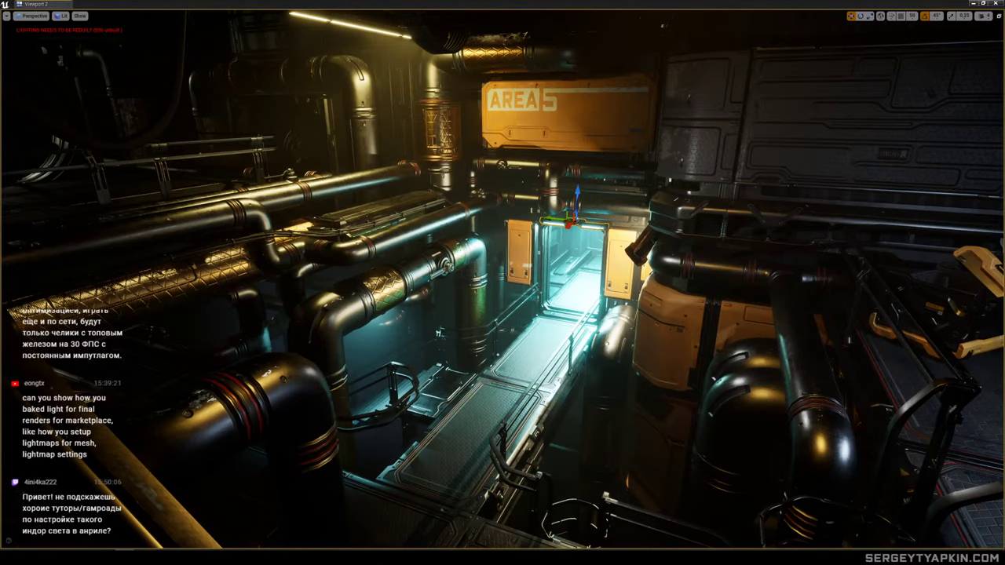
Examine the cyan doorway lighting on the walkway and pipes from the stairs and from close up.
mouse_move(694, 322)
right_down()
mouse_move(707, 334)
mouse_move(696, 321)
right_up()
key(s)
key(w)
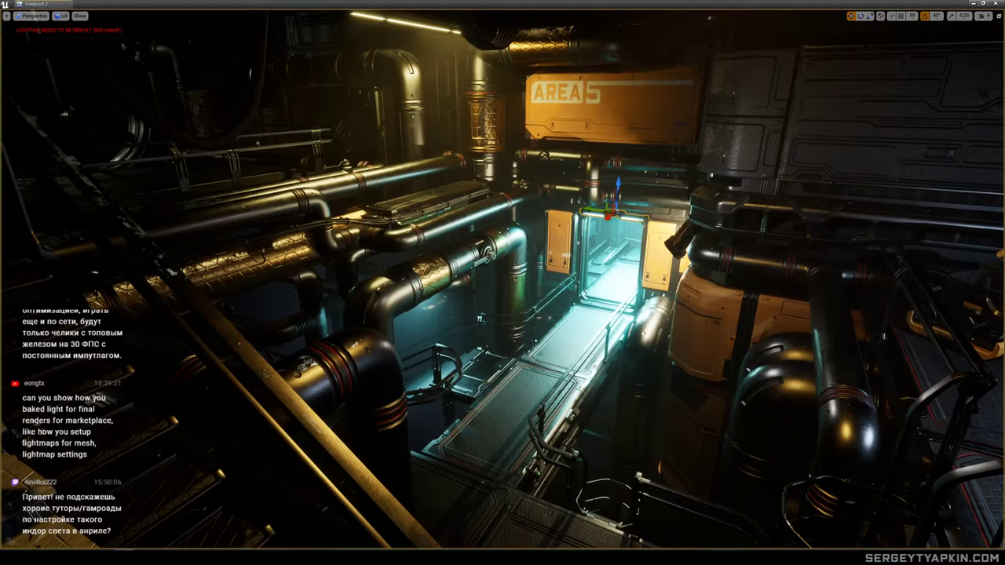
mouse_move(696, 321)
right_down()
mouse_move(714, 332)
mouse_move(699, 323)
right_up()
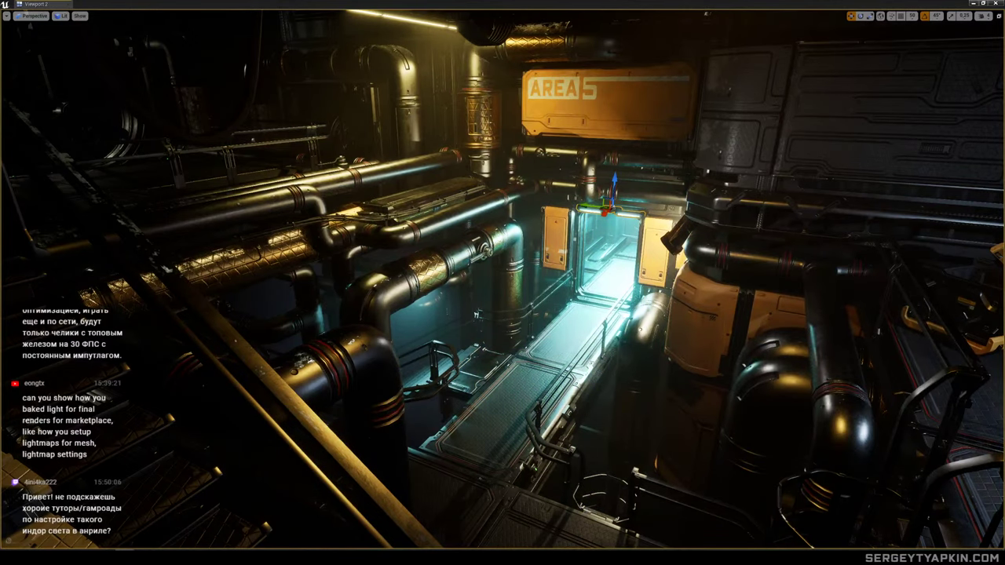
key(s)
right_drag(502, 283, 478, 283)
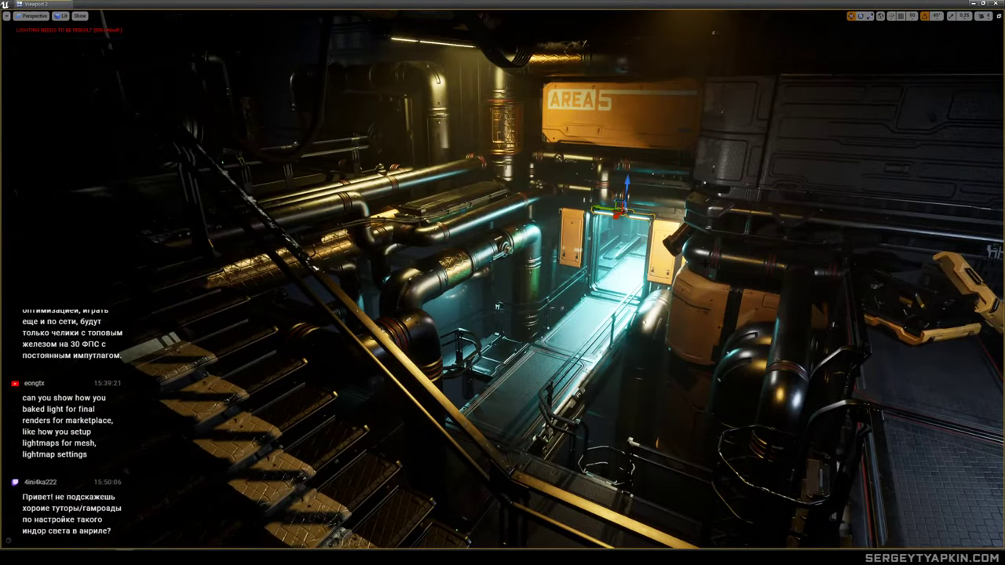
key(w)
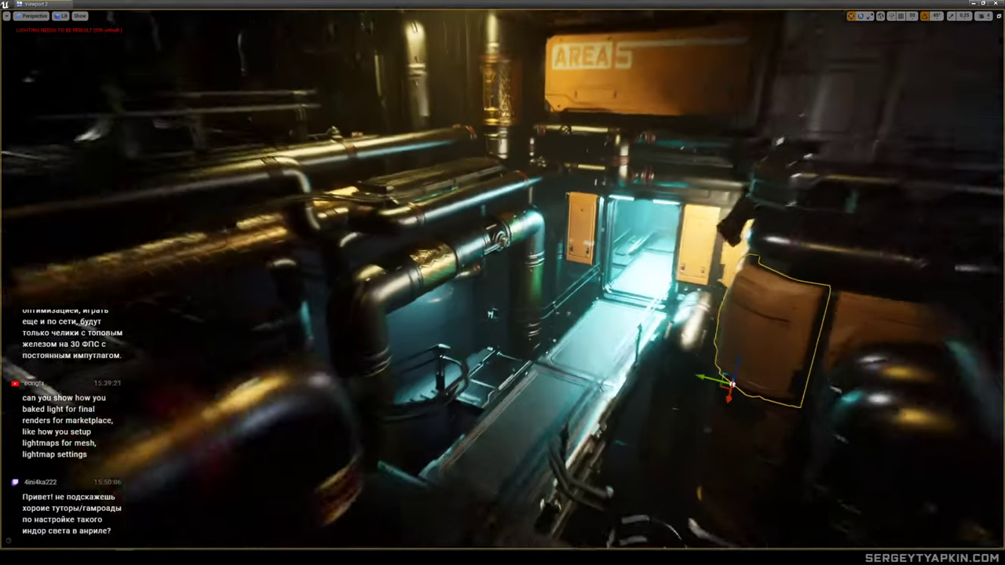
key(s)
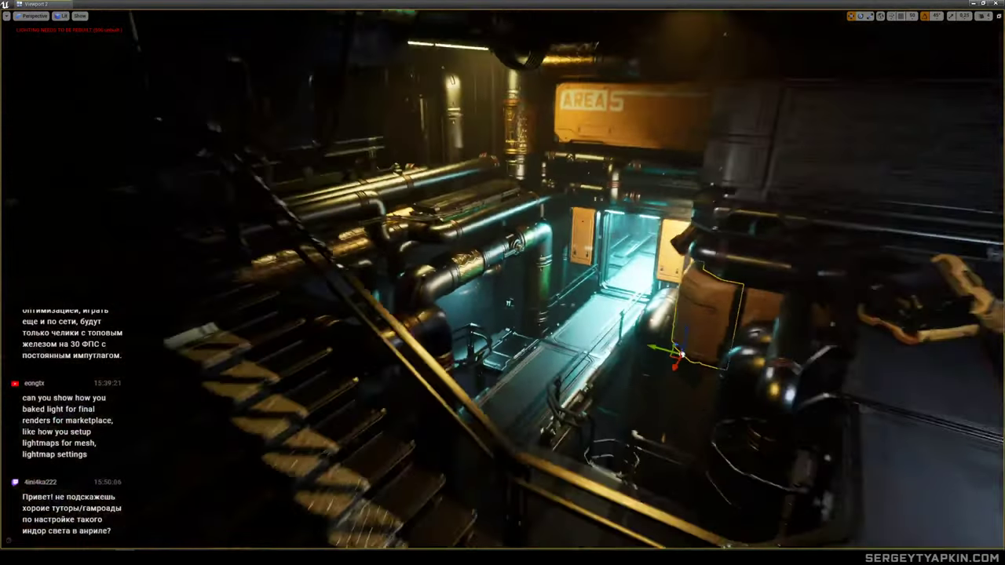
key(w)
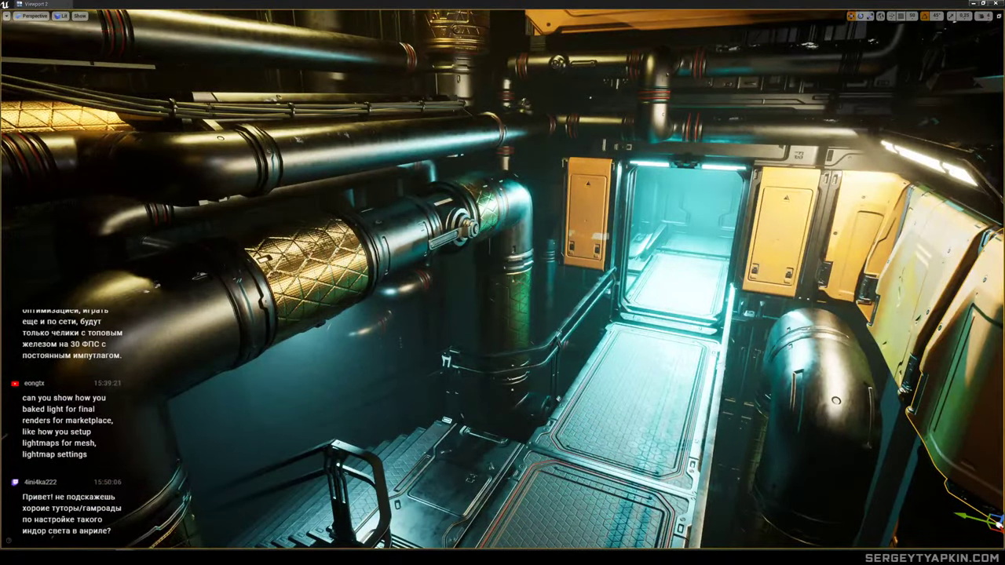
Place a yellow barrel inside the cyan corridor, shift it against the left wall, and check it from the hall.
drag(1004, 362, 660, 288)
right_drag(659, 288, 706, 263)
key(w)
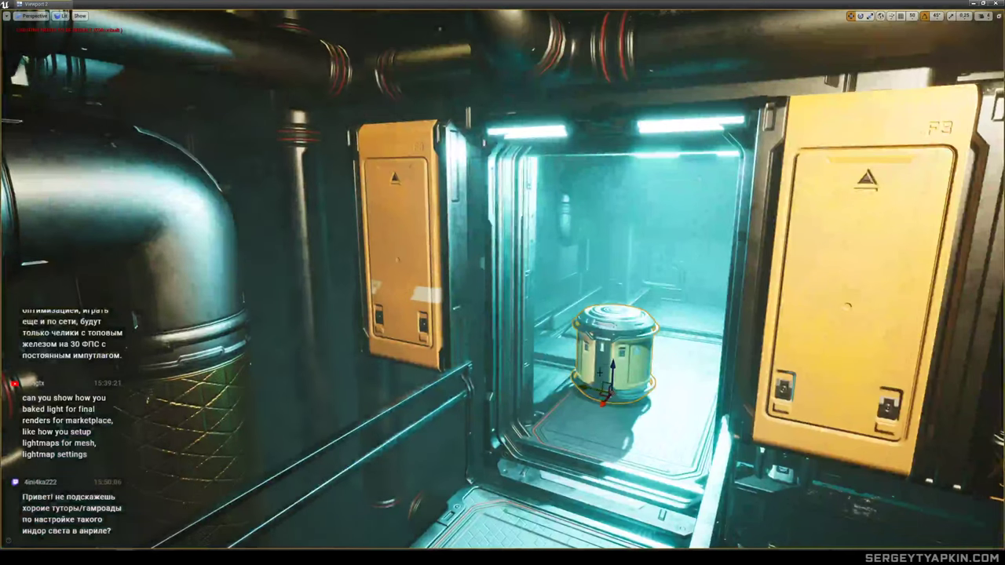
drag(608, 392, 507, 356)
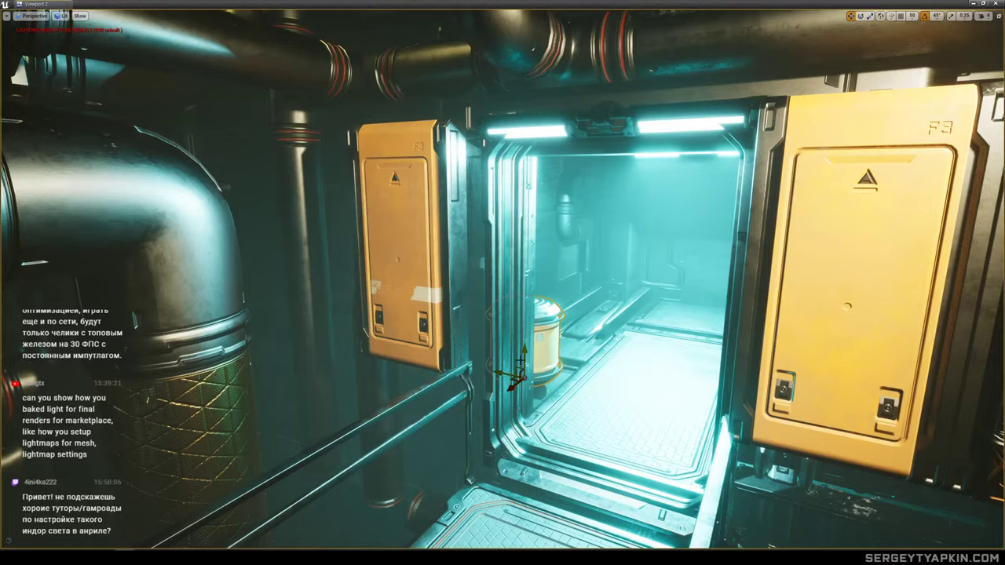
key(s)
right_drag(524, 368, 495, 366)
mouse_move(568, 350)
right_down()
mouse_move(578, 355)
mouse_move(567, 350)
right_up()
key(w)
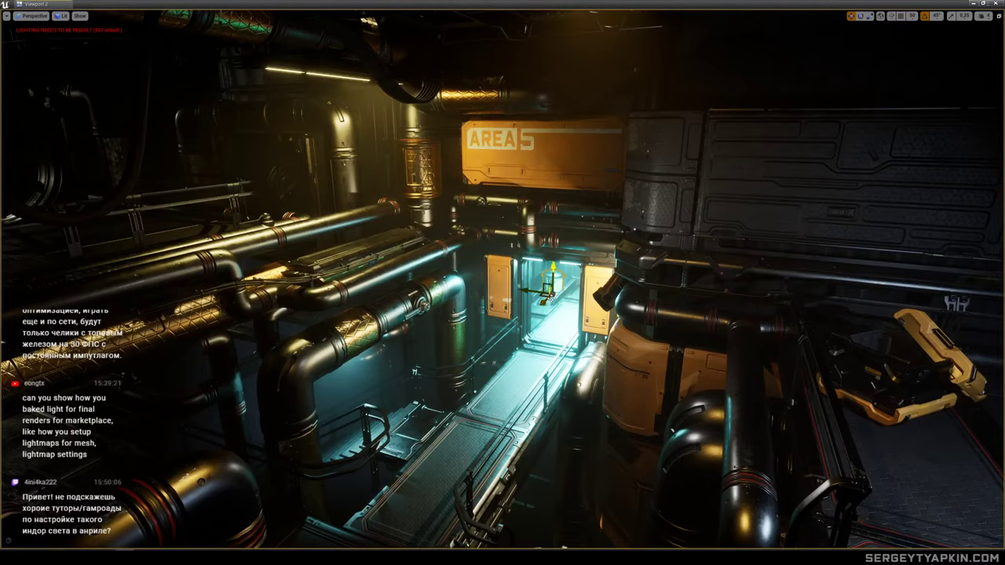
key(s)
mouse_move(586, 288)
right_down()
mouse_move(576, 293)
mouse_move(585, 288)
right_up()
key(w)
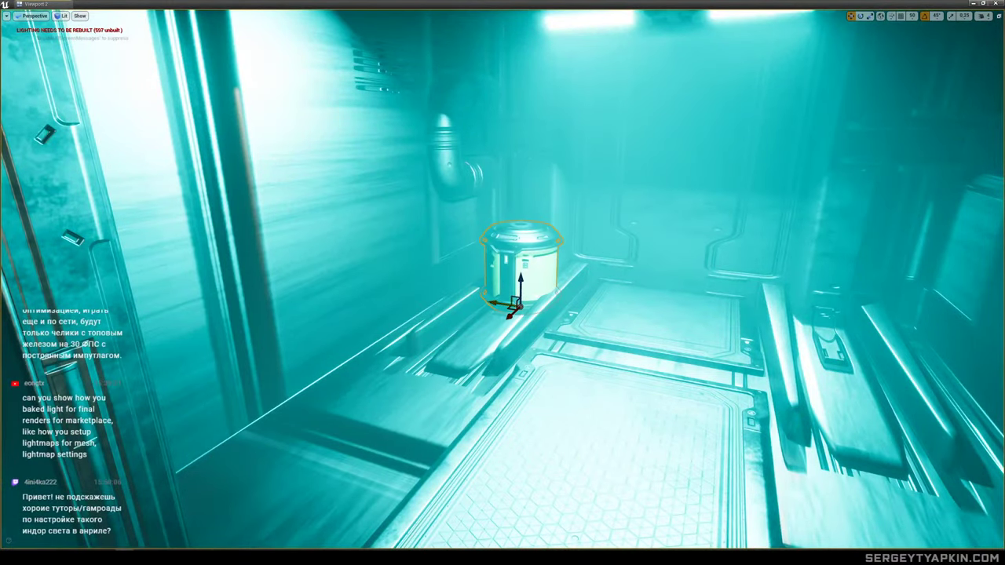
key(s)
right_drag(510, 293, 504, 294)
Move the hanging cable sideways along the ceiling so it hangs over the metal floor near the tripod light.
key(g)
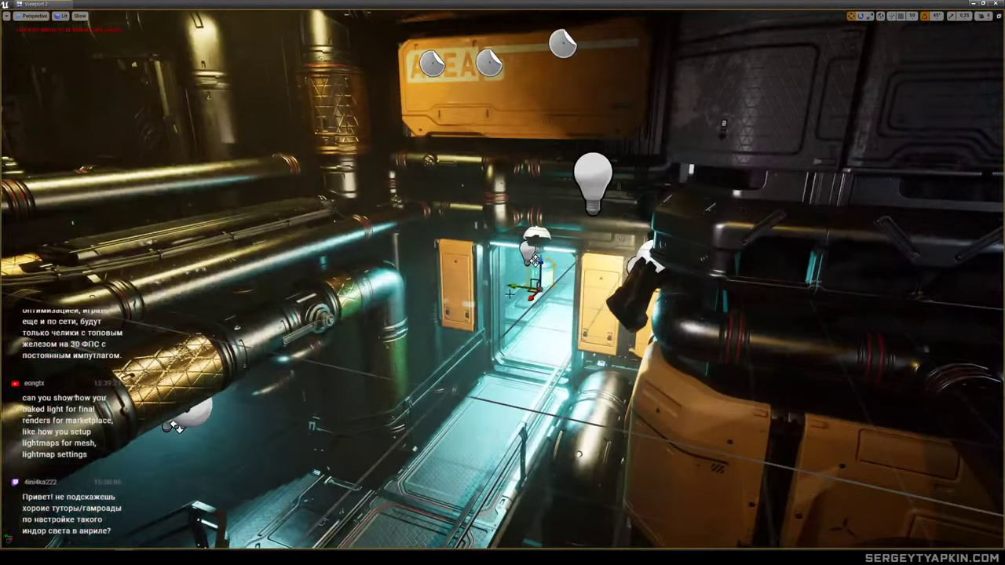
right_drag(178, 427, 177, 428)
key(s)
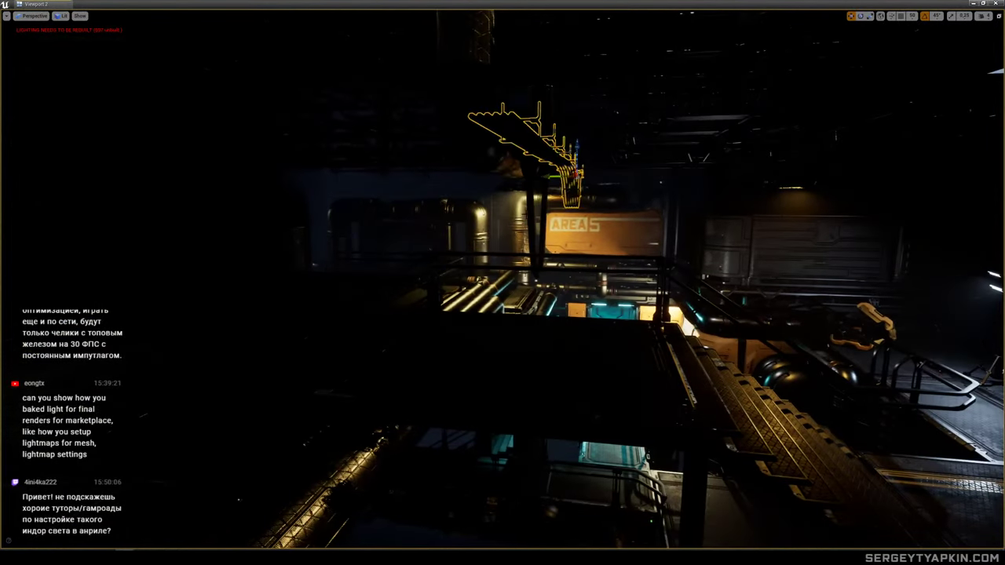
right_drag(546, 223, 546, 224)
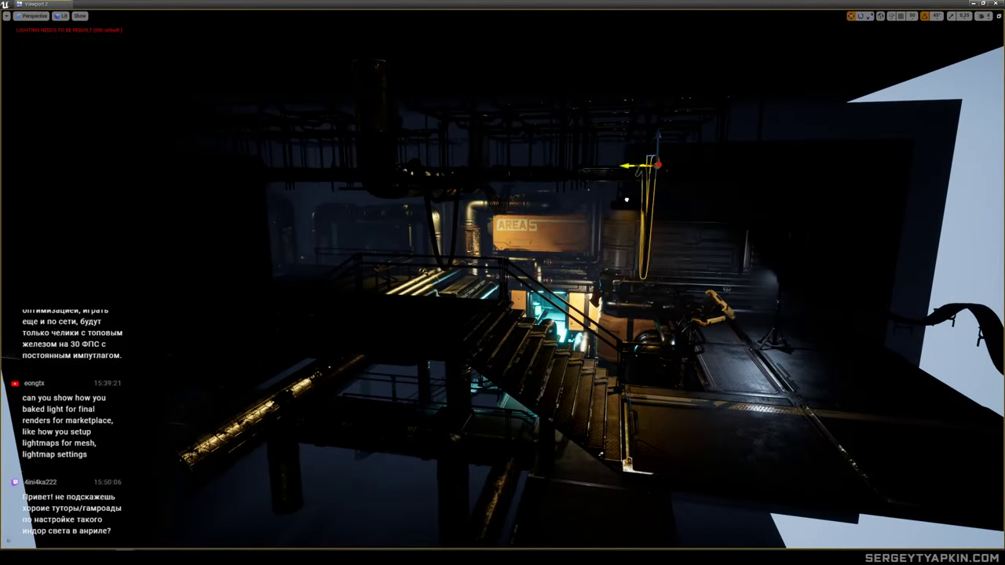
right_drag(708, 208, 708, 208)
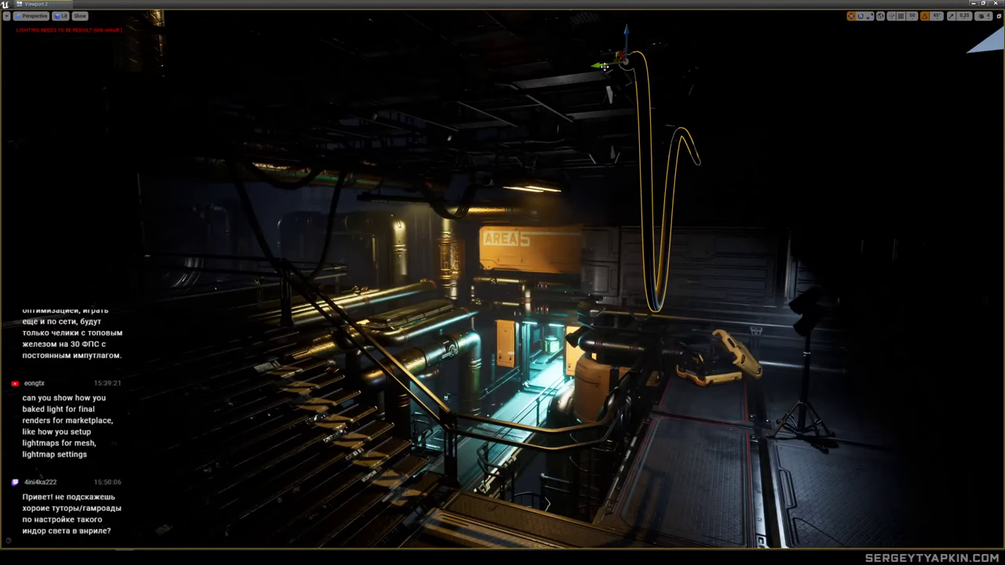
drag(603, 66, 767, 112)
right_drag(767, 111, 767, 111)
key(g)
key(g)
right_drag(655, 142, 656, 141)
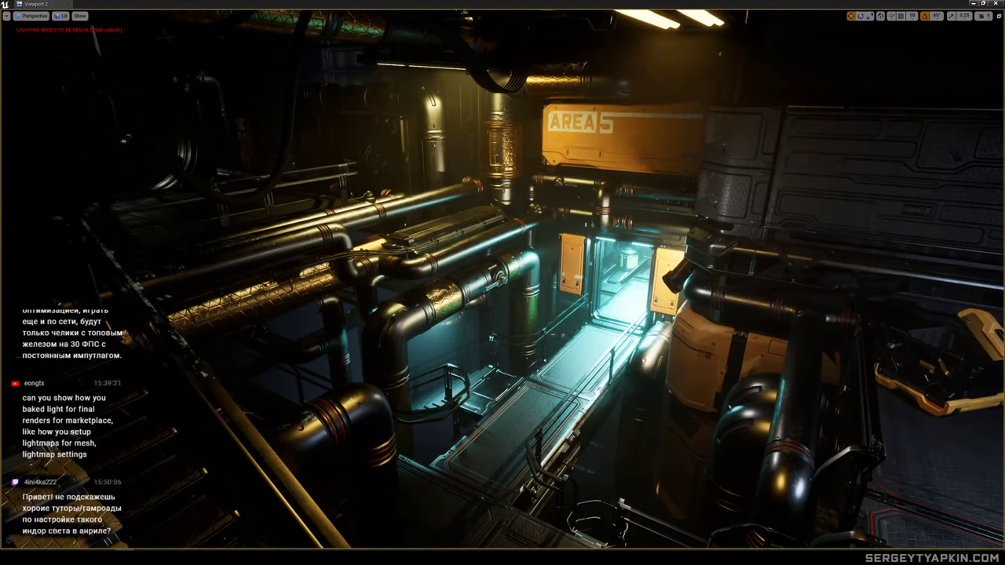
Step back and forth through the latest changes to compare the hall before and after them.
key(ctrl+z)
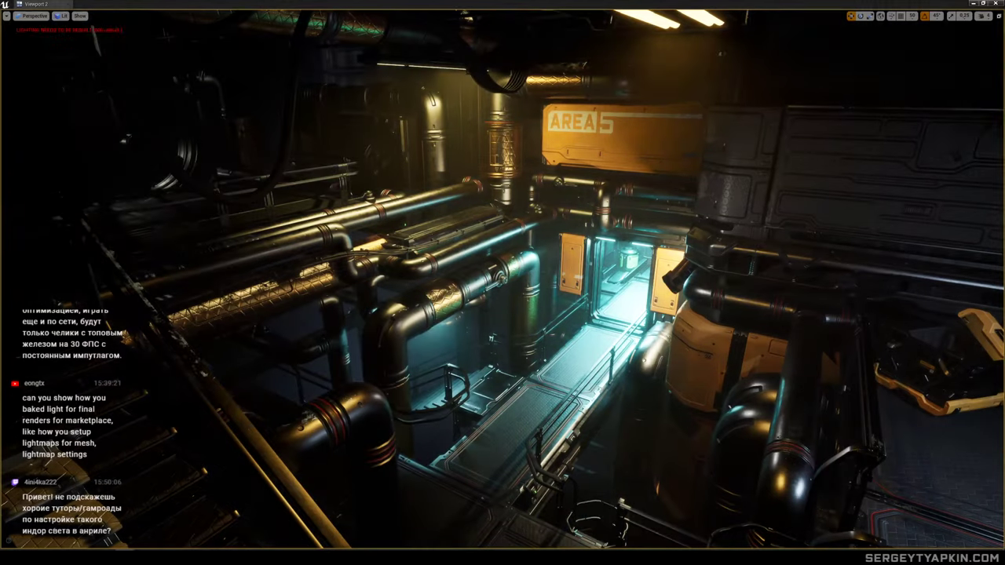
key(ctrl+y)
key(ctrl+z)
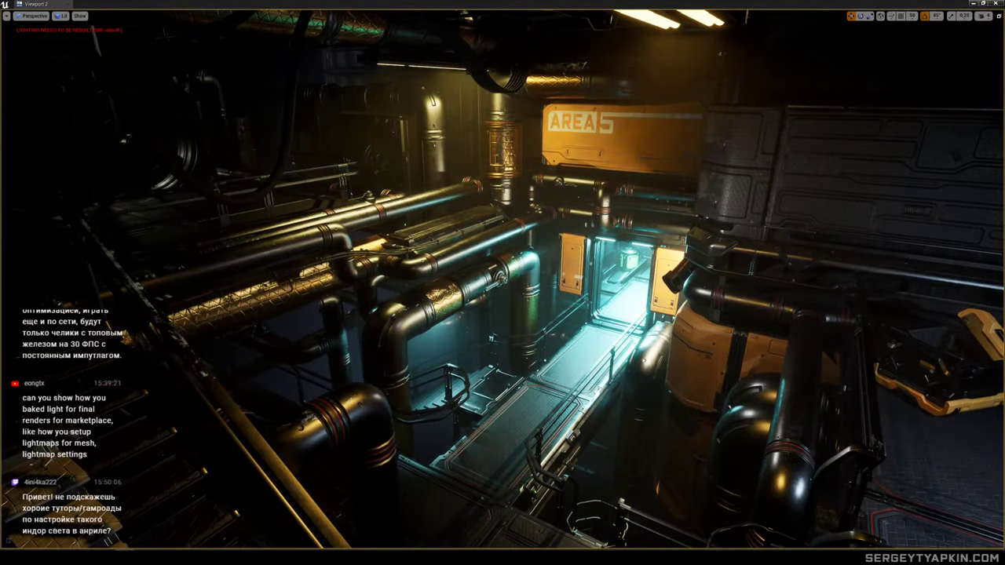
key(ctrl+z)
key(ctrl+z)
key(ctrl+z)
key(ctrl+z)
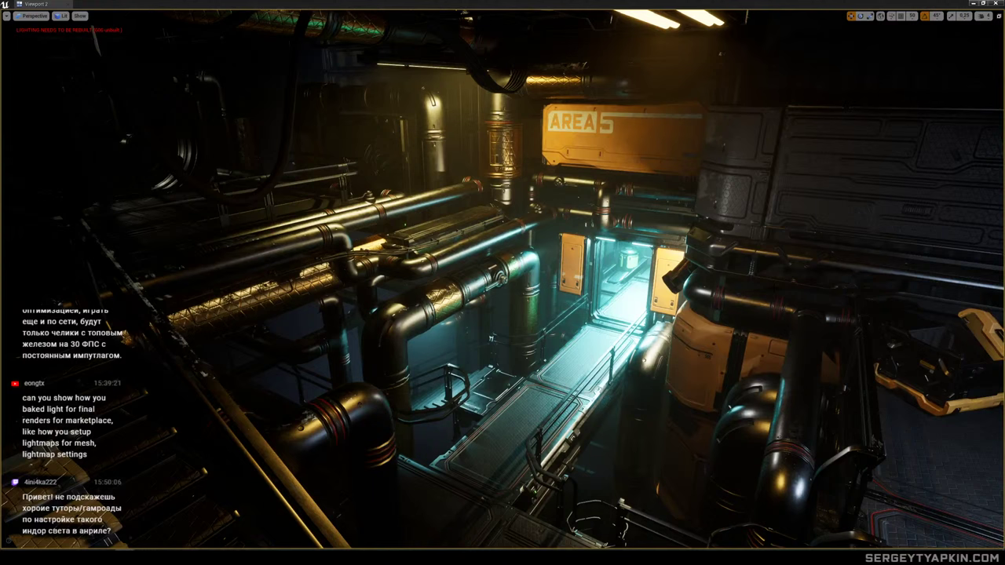
Tilt the yellow ceiling lamp above the pipe bank and check the hall without the editor overlays.
click(446, 89)
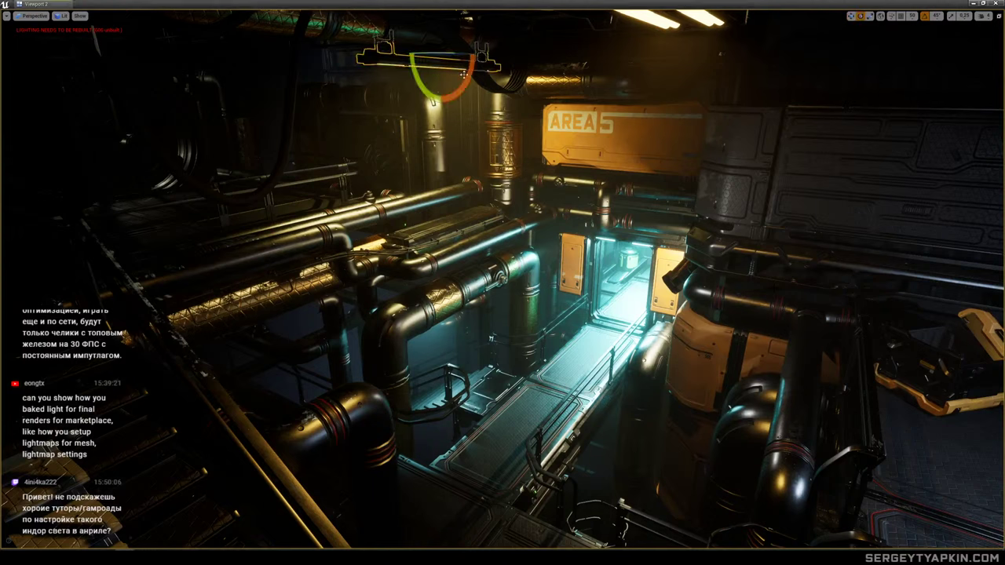
mouse_move(462, 73)
mouse_down()
mouse_move(469, 92)
mouse_move(464, 80)
mouse_up()
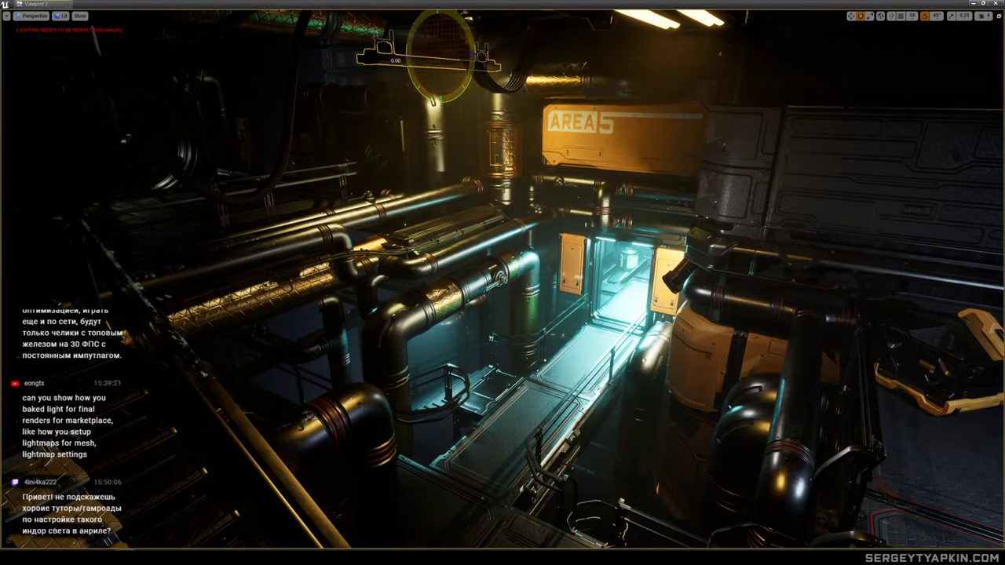
right_drag(465, 80, 417, 122)
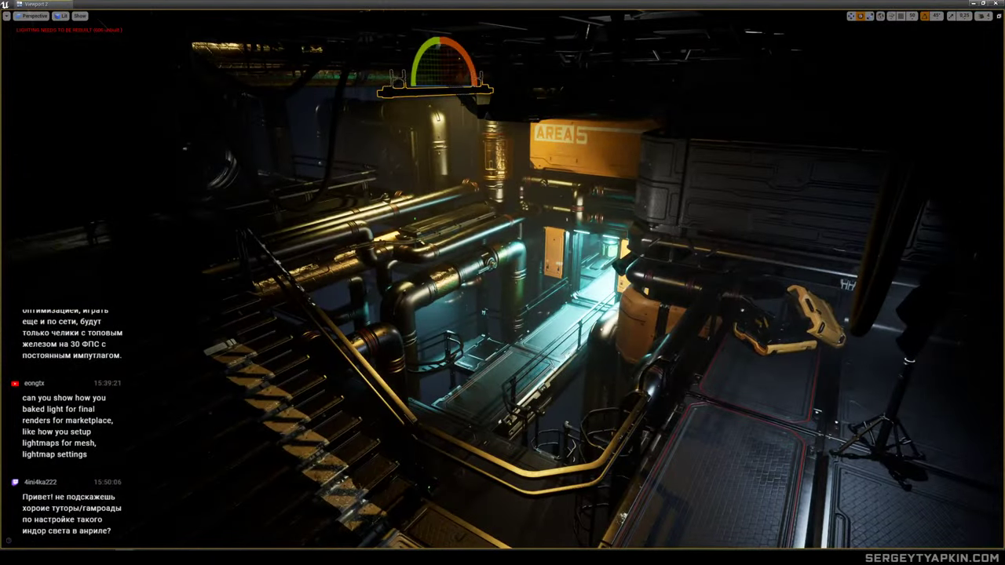
key(g)
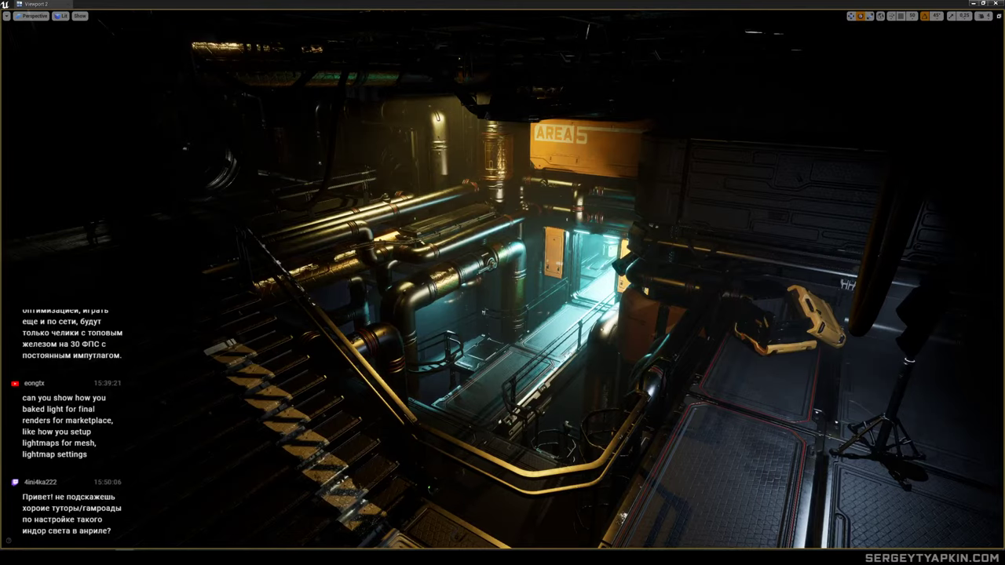
Examine the dark area with the fans beside the pipes in Detail Lighting view mode.
key(w)
right_drag(952, 367, 971, 385)
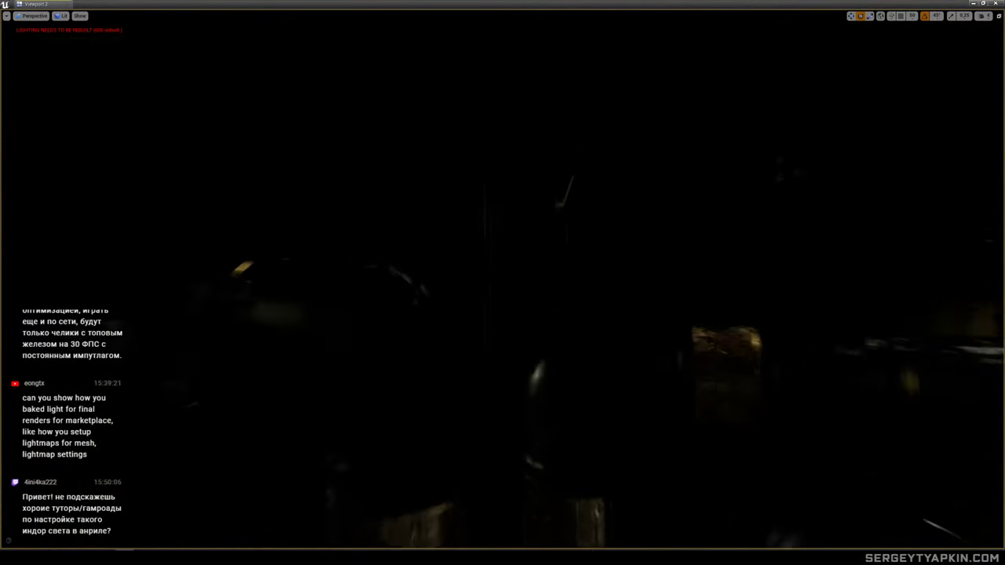
click(62, 15)
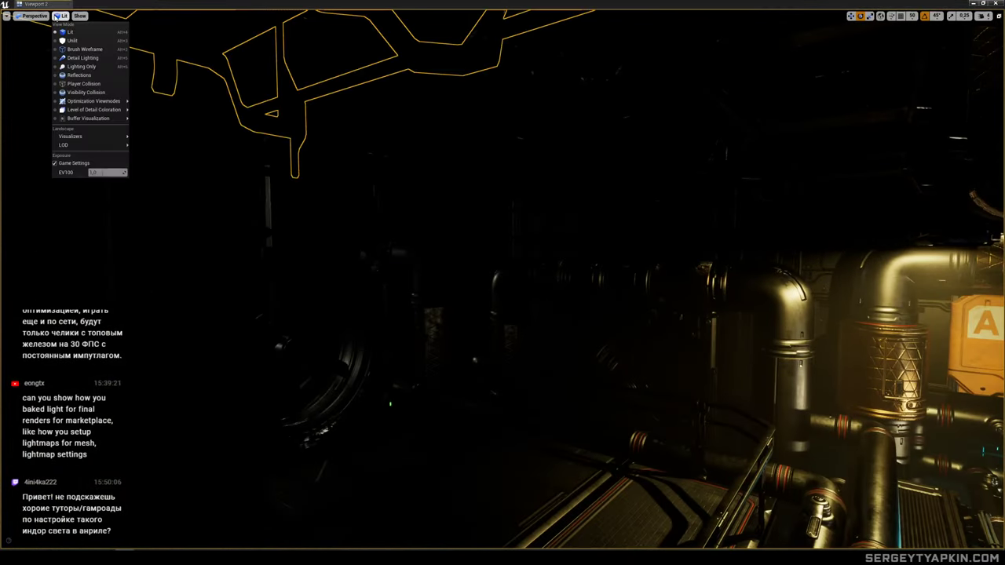
click(82, 58)
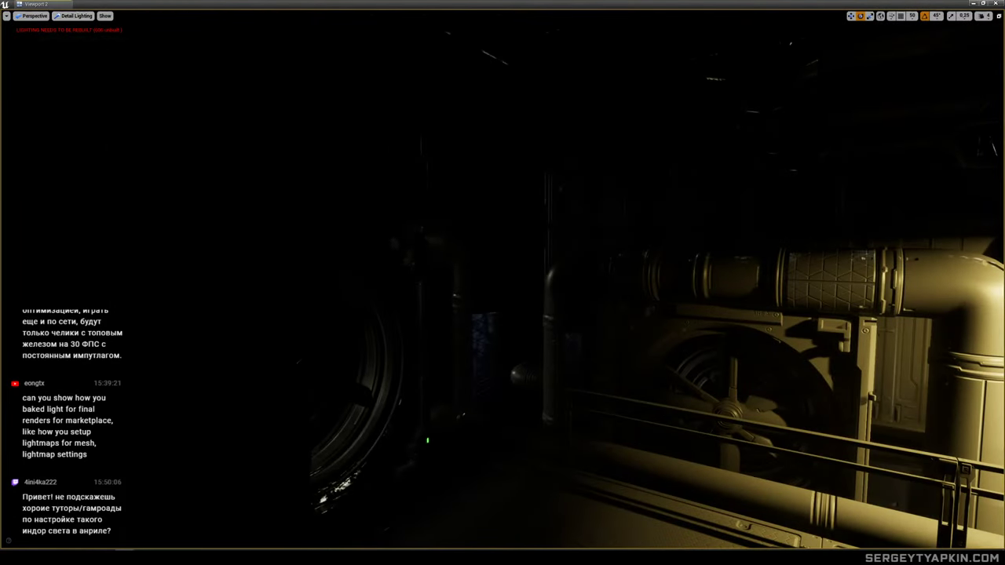
key(s)
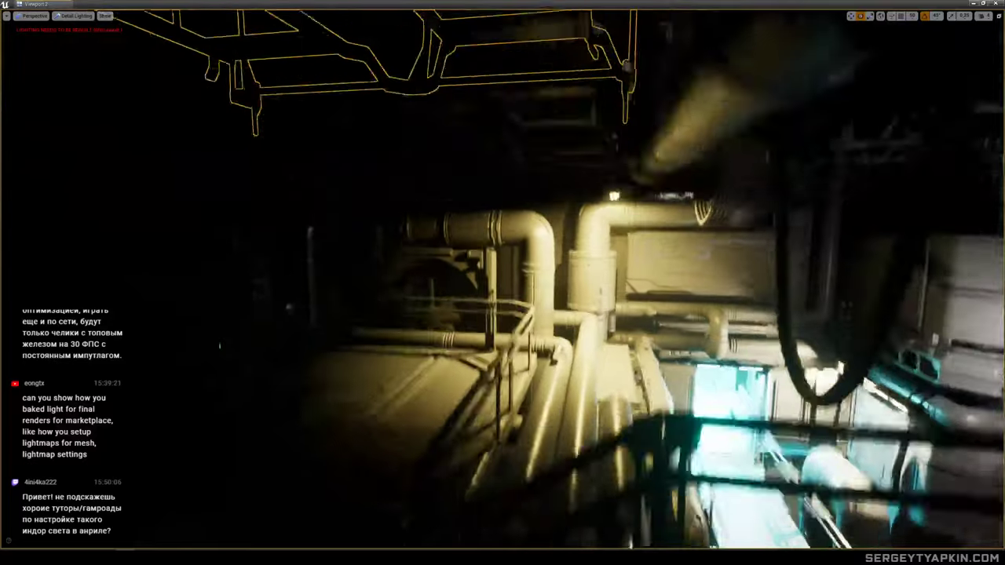
Rotate the yellow ceiling lamp about its vertical axis and check how it lights the pipes and stairs.
click(574, 179)
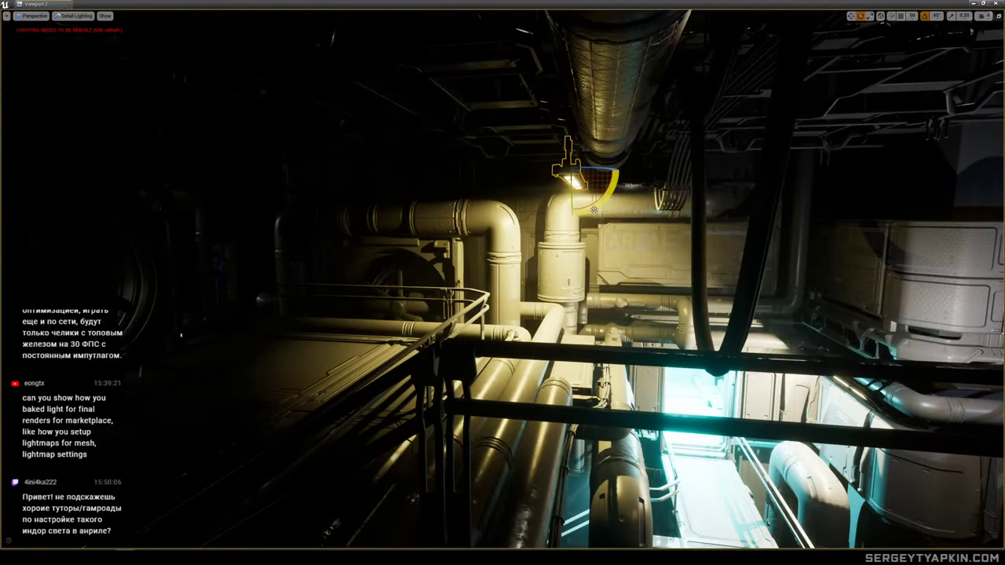
drag(595, 210, 546, 222)
mouse_move(545, 222)
right_down()
mouse_move(432, 219)
mouse_move(564, 228)
right_up()
right_drag(425, 132, 424, 132)
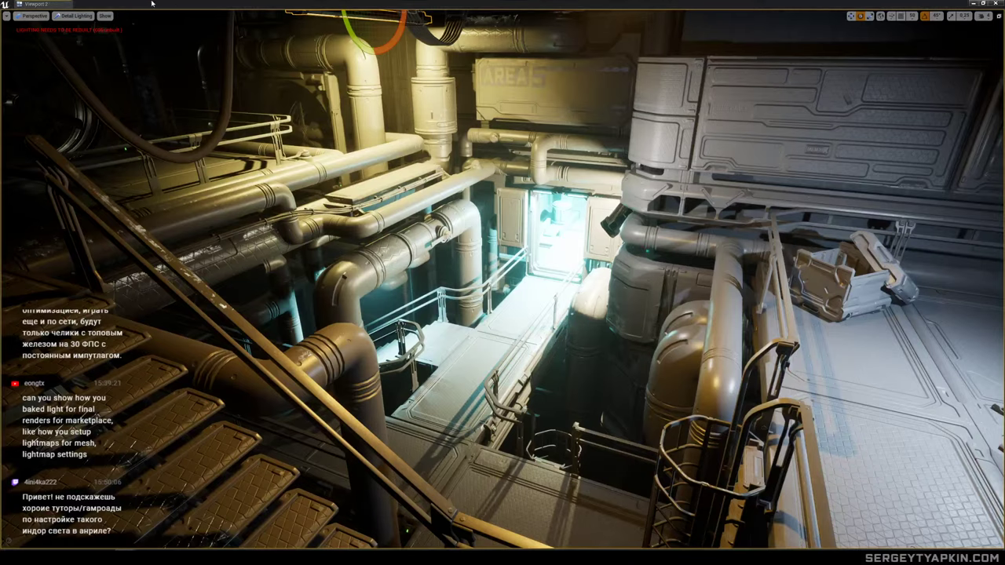
Return the viewport to Lit mode and review the pipes and cyan walkway.
click(75, 16)
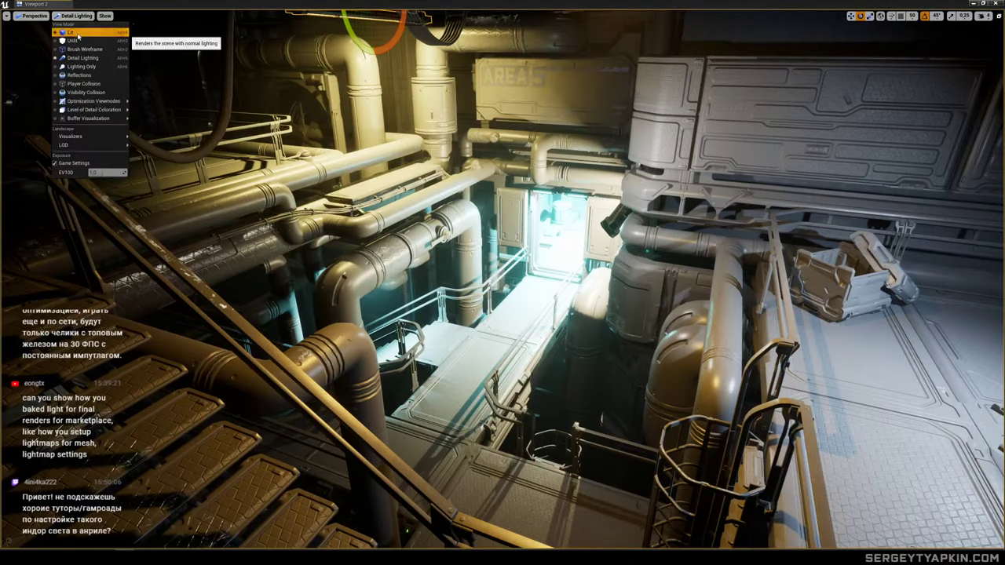
click(68, 31)
right_drag(502, 283, 506, 283)
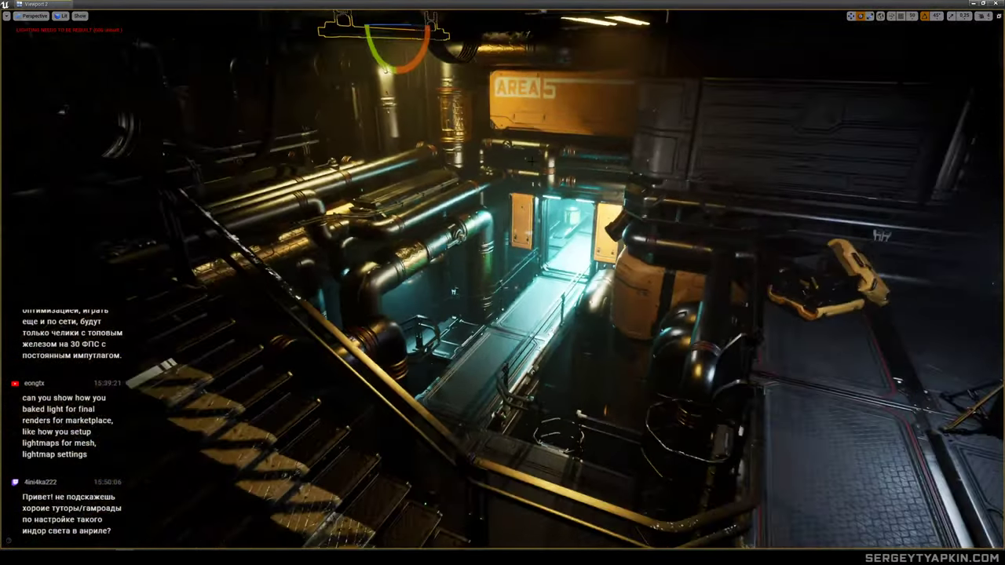
key(g)
key(g)
mouse_move(534, 155)
right_down()
mouse_move(533, 141)
mouse_move(521, 154)
right_up()
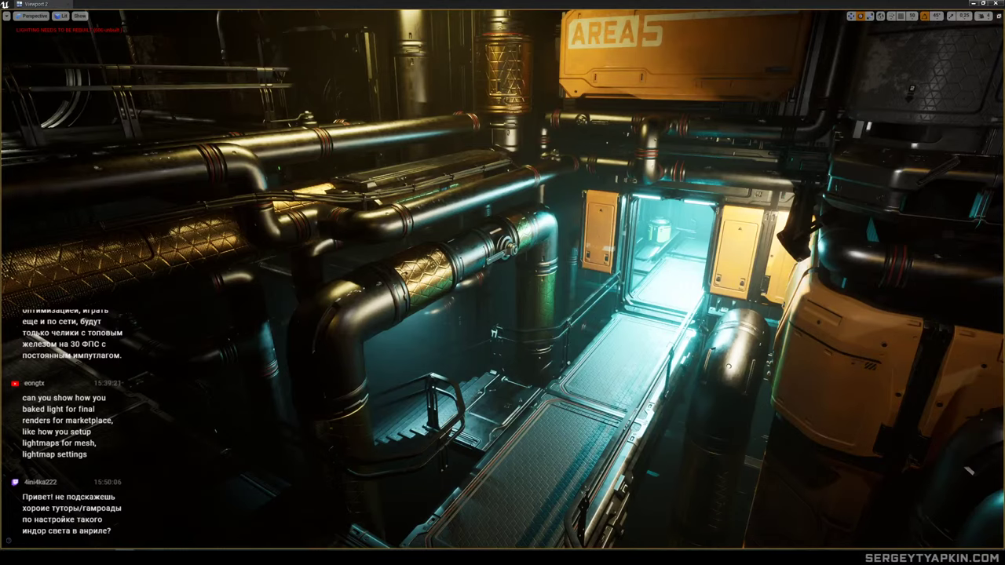
Add a steam particle effect above the walkway and move it into the cyan corridor doorway.
drag(1003, 236, 568, 300)
key(w)
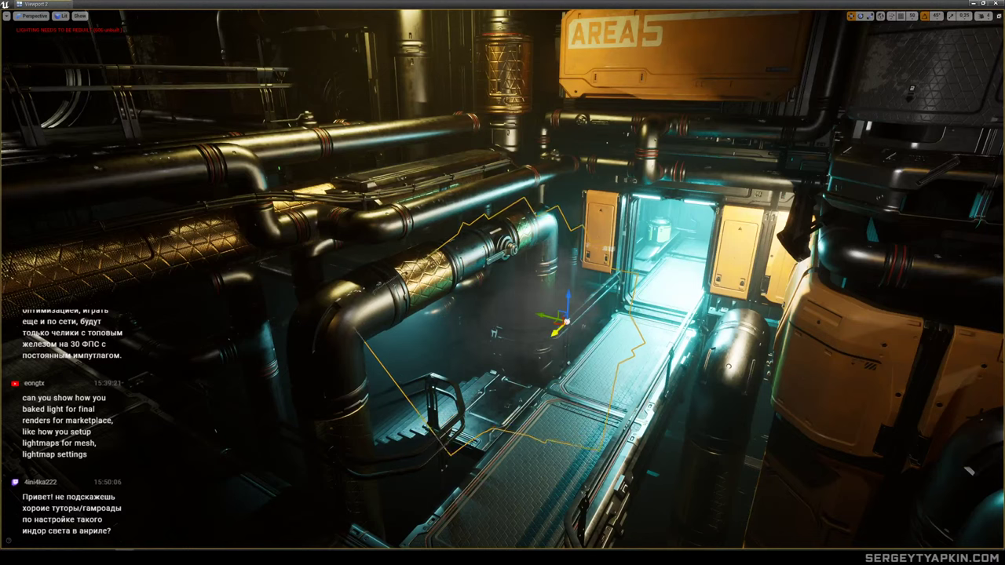
drag(555, 333, 684, 257)
key(g)
key(e)
key(w)
key(g)
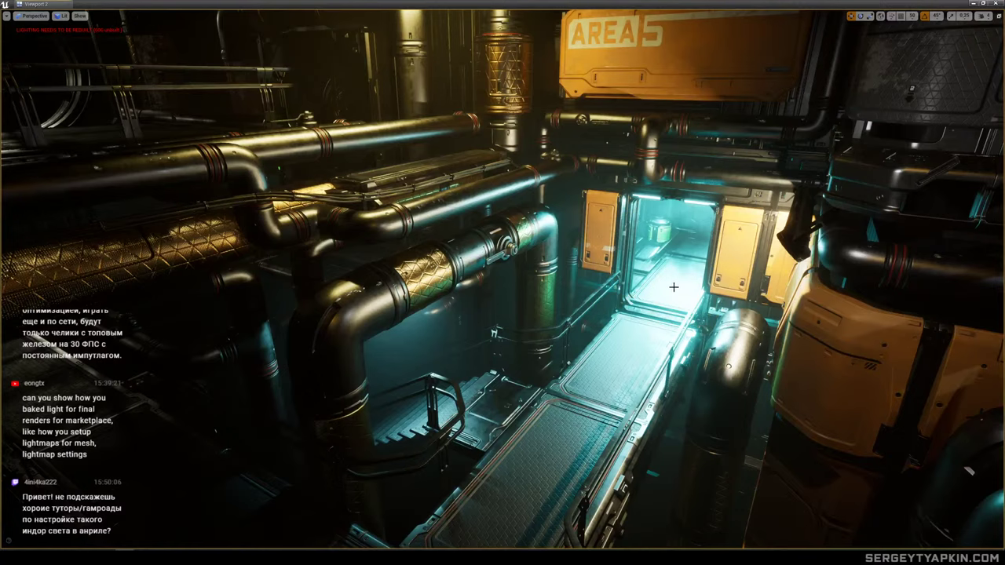
Move the steam effect out of the doorway onto the grated vent unit among the upper pipes.
key(g)
drag(645, 302, 409, 158)
scroll(503, 280, down, 8)
right_drag(416, 235, 416, 214)
drag(420, 286, 605, 318)
key(ctrl+z)
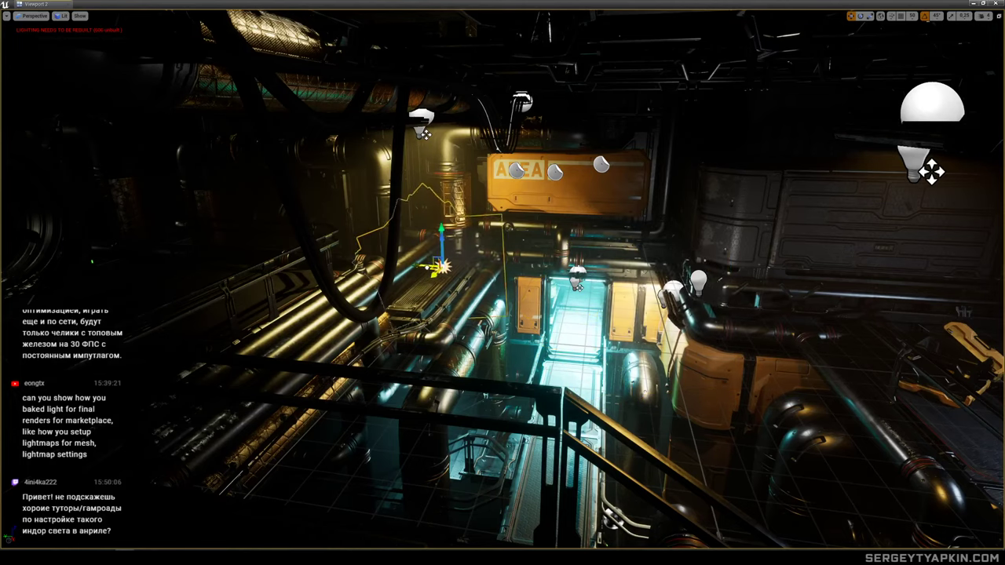
Duplicate the steam effect and place the copy at the far end of the grated vent unit.
key(f)
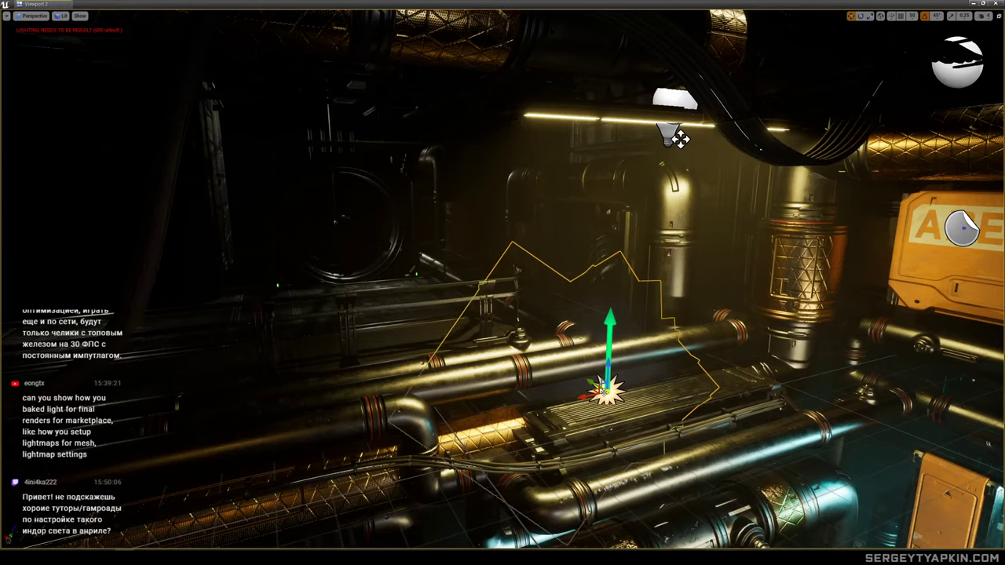
alt+drag(584, 397, 690, 378)
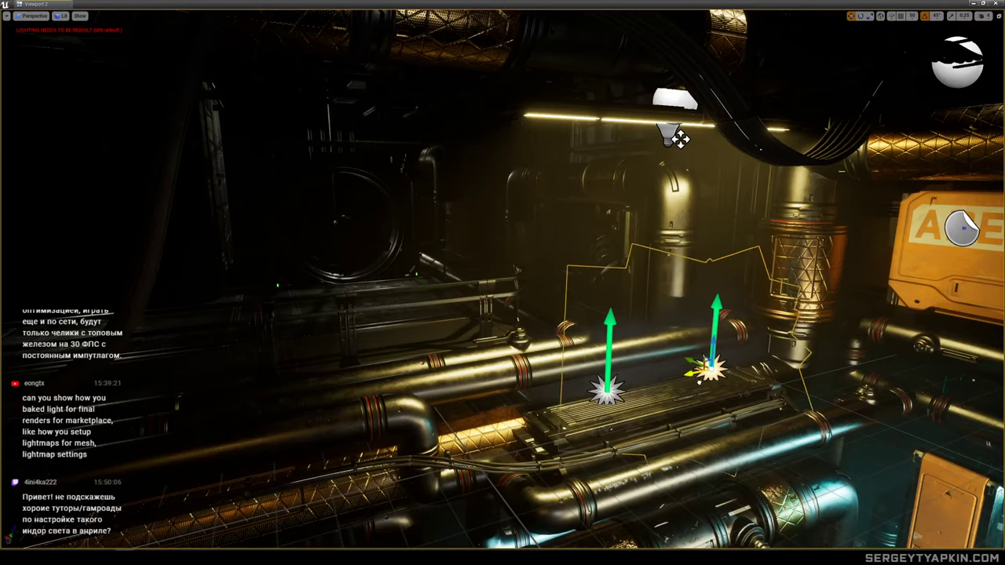
key(s)
right_drag(691, 378, 840, 377)
Copy the point light above the orange tank to the steaming vent and shift it toward the mesh-wrapped vertical pipe.
click(655, 307)
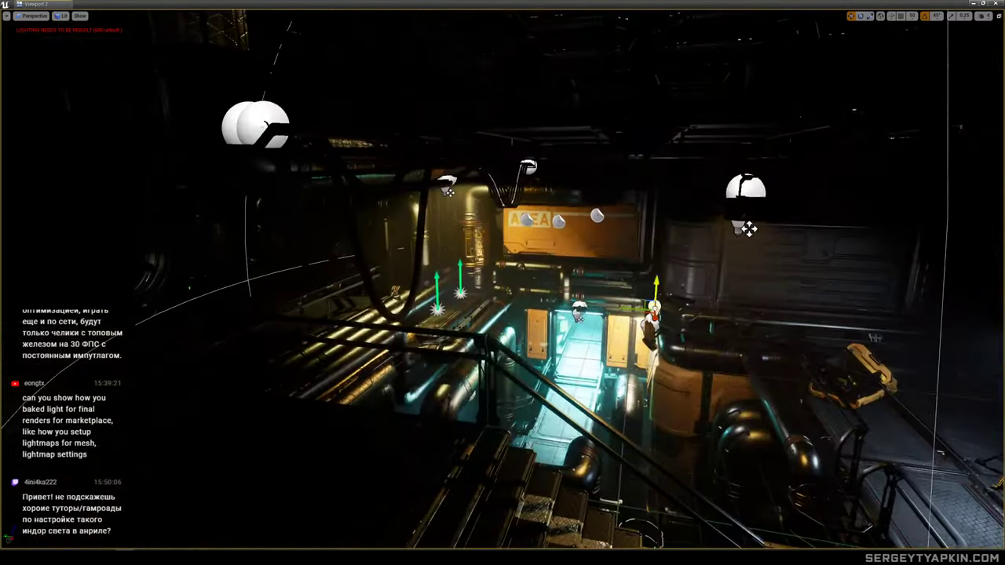
key(e)
right_drag(655, 307, 653, 367)
key(w)
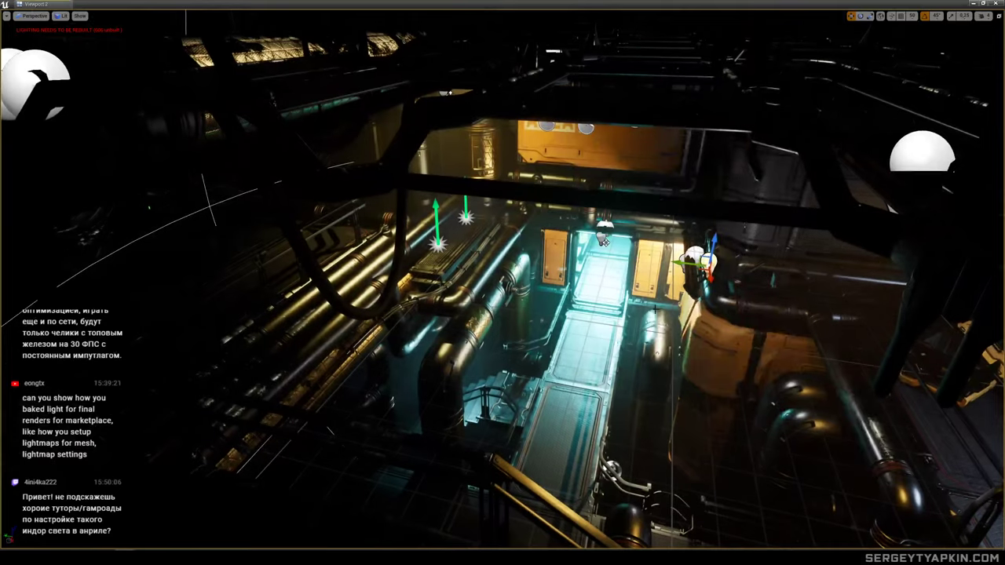
alt+drag(701, 269, 452, 213)
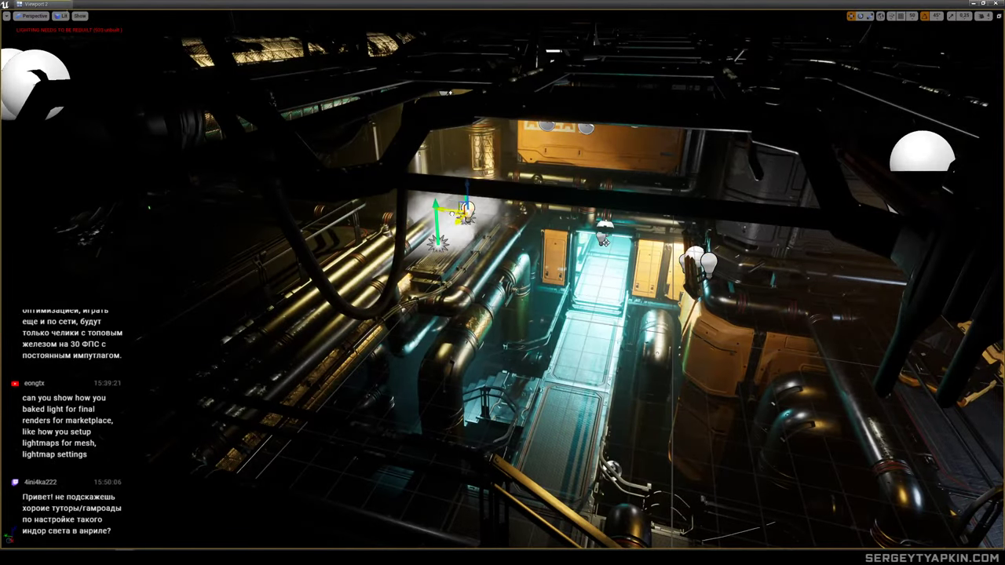
right_drag(553, 215, 606, 259)
key(w)
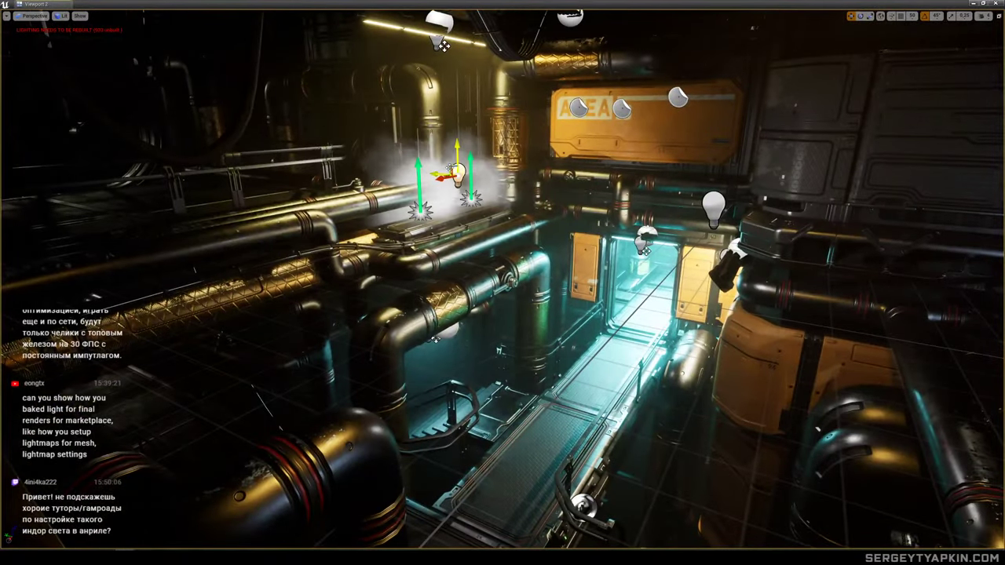
drag(452, 168, 523, 151)
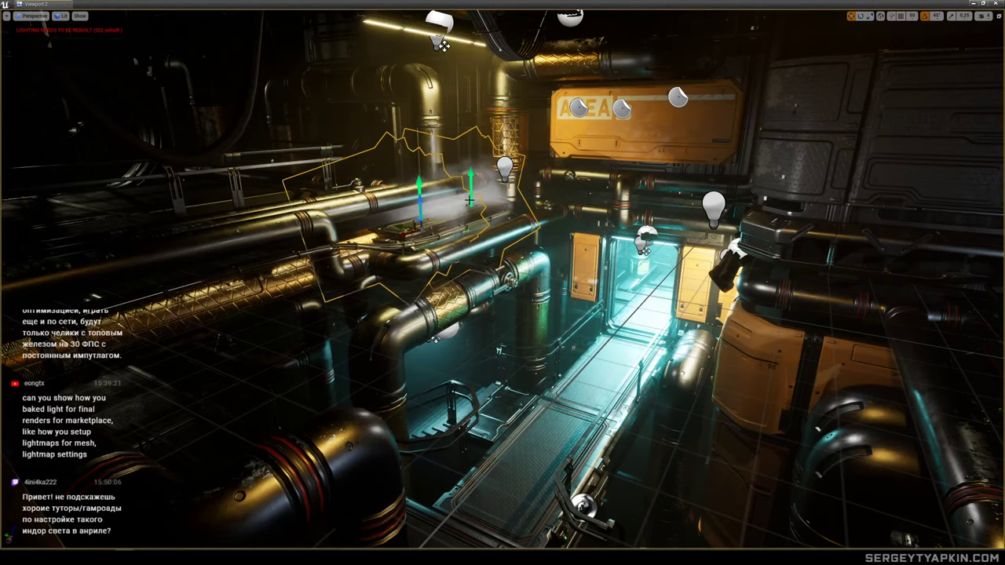
Move one vent steam effect and the vent's point light down into the pit beside the walkway, beneath the mesh-wrapped pipe.
drag(468, 193, 513, 361)
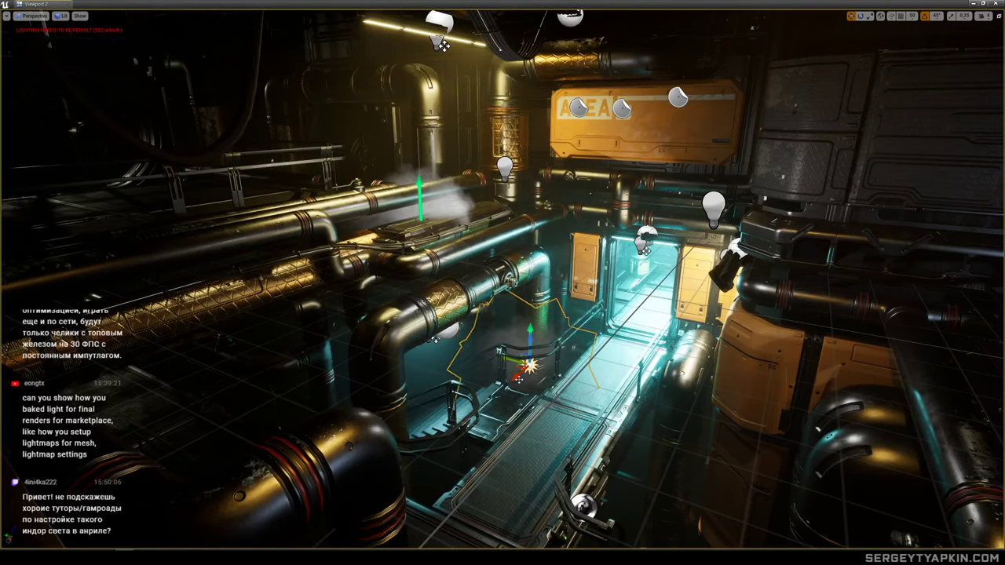
key(s)
right_drag(553, 316, 556, 316)
key(w)
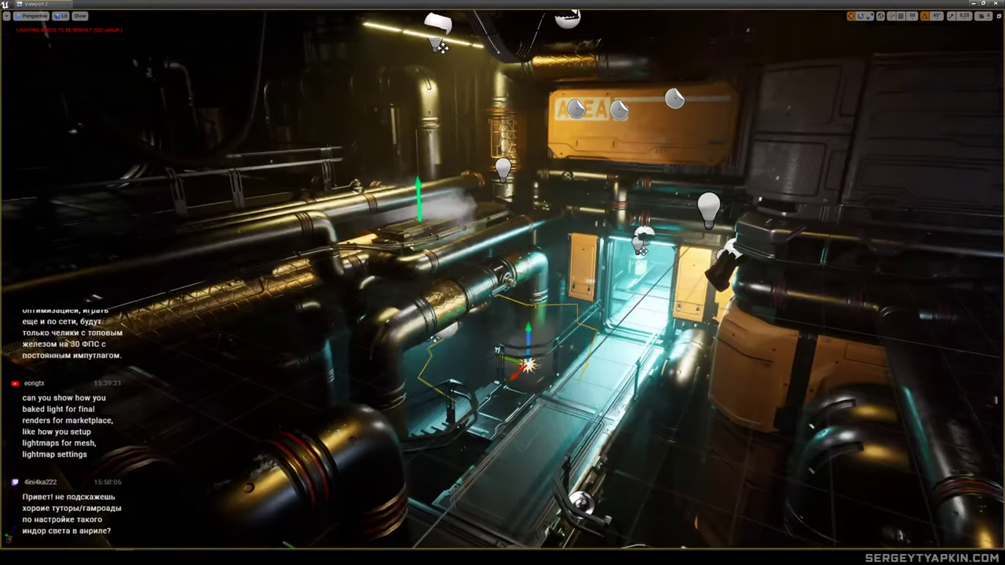
click(503, 166)
drag(502, 149, 538, 239)
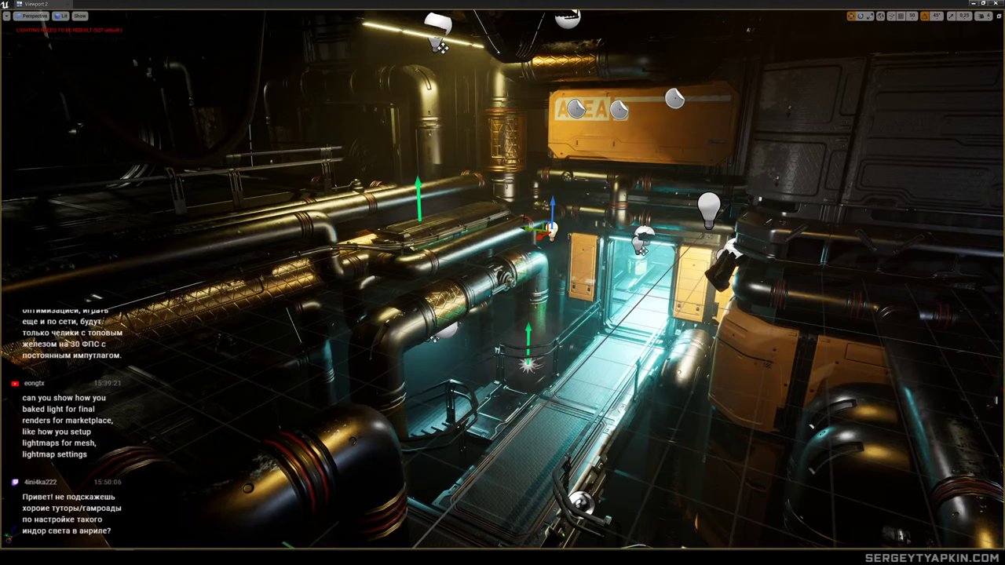
drag(552, 227, 548, 313)
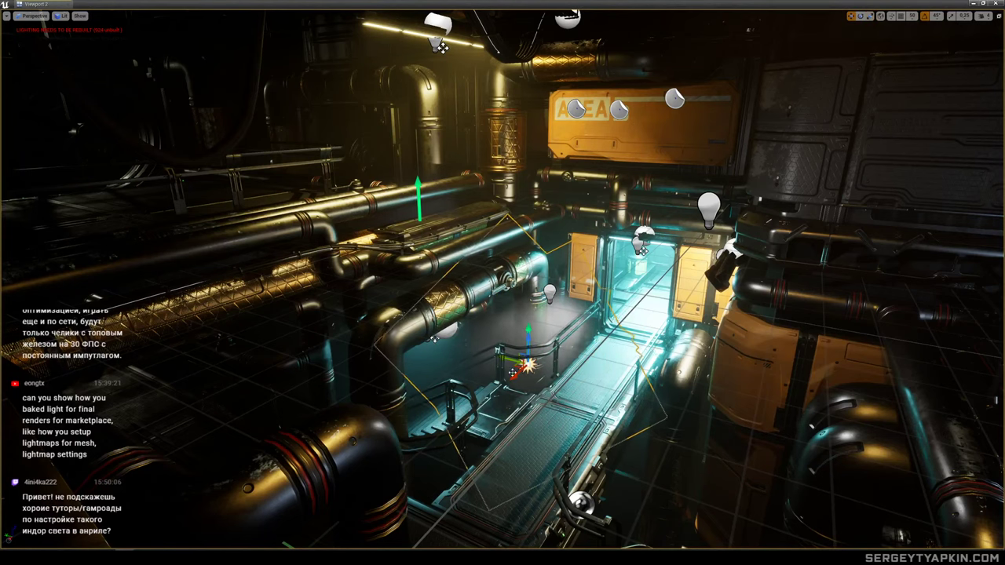
drag(515, 366, 431, 365)
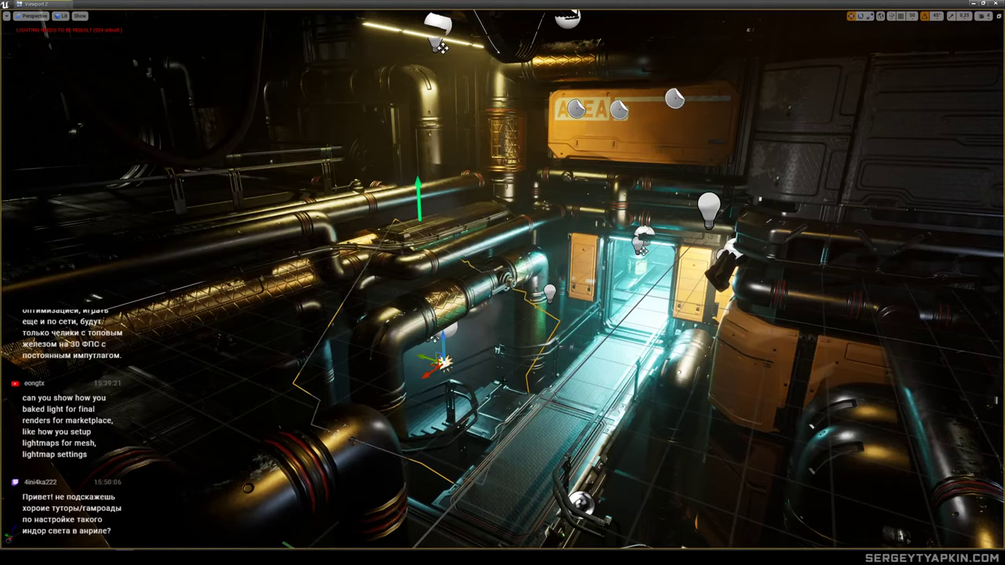
Duplicate the steam effect in the pit and place the copy at the ladder cage on the opposite side of the walkway.
click(418, 201)
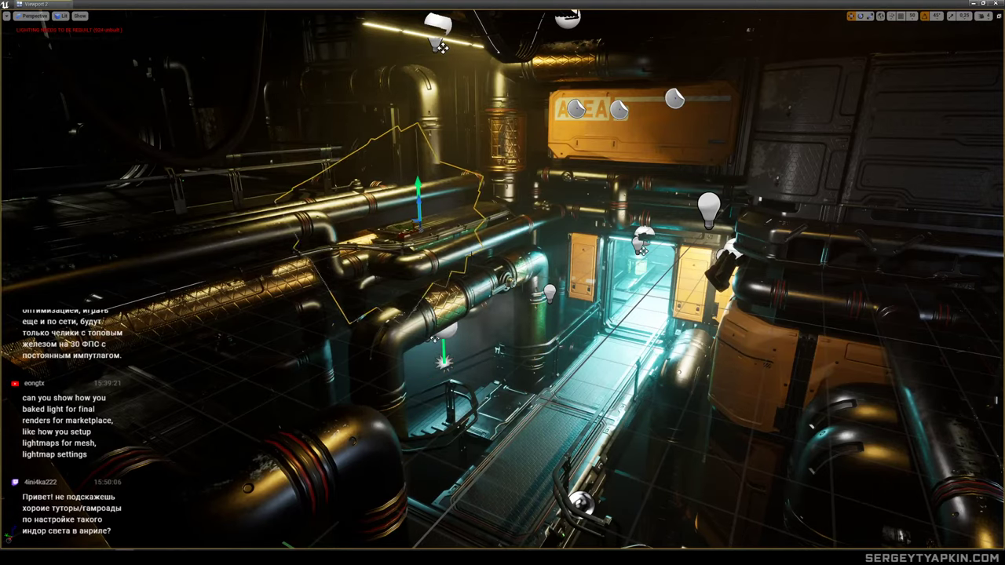
mouse_move(419, 201)
right_down()
mouse_move(449, 201)
mouse_move(424, 208)
right_up()
key(w)
key(s)
right_drag(507, 288, 561, 296)
key(w)
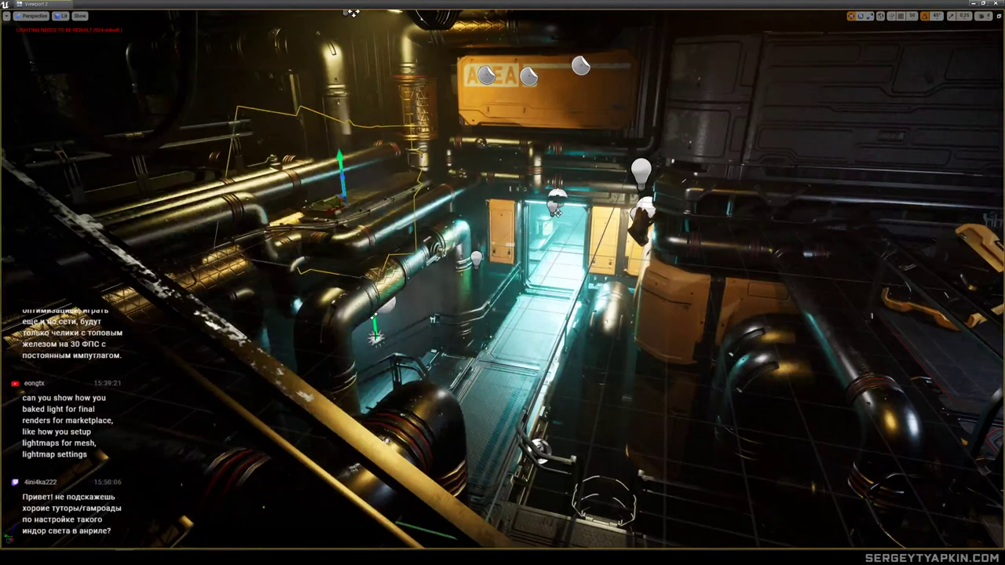
click(375, 336)
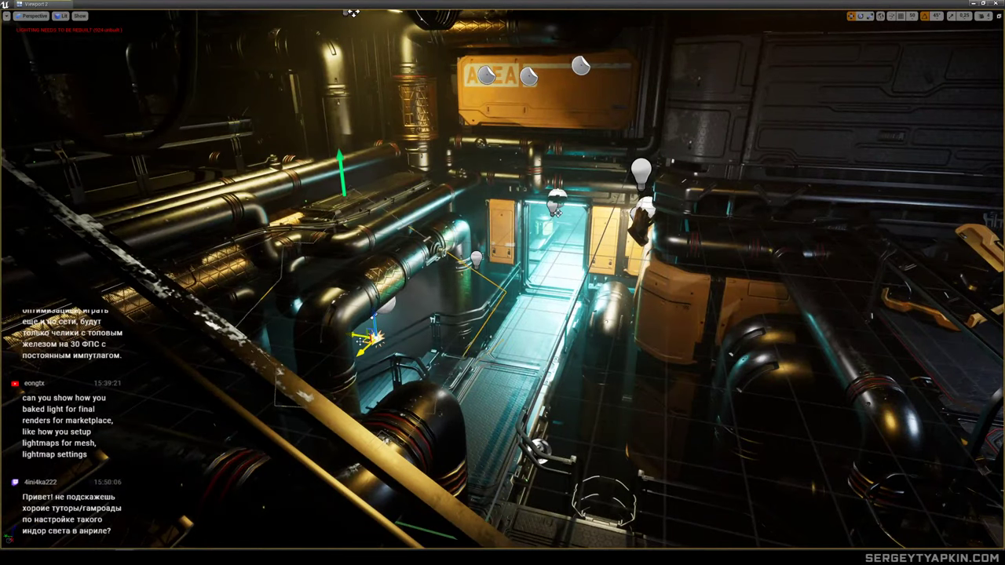
alt+drag(369, 344, 605, 489)
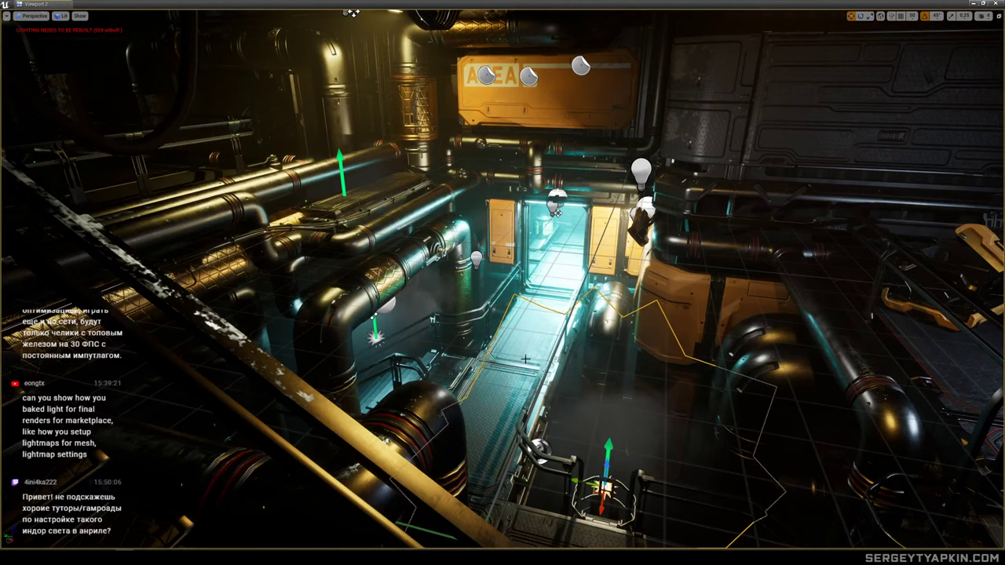
Duplicate the pit's point light and position the copy above the steam at the ladder cage, close to the walkway railing.
click(477, 259)
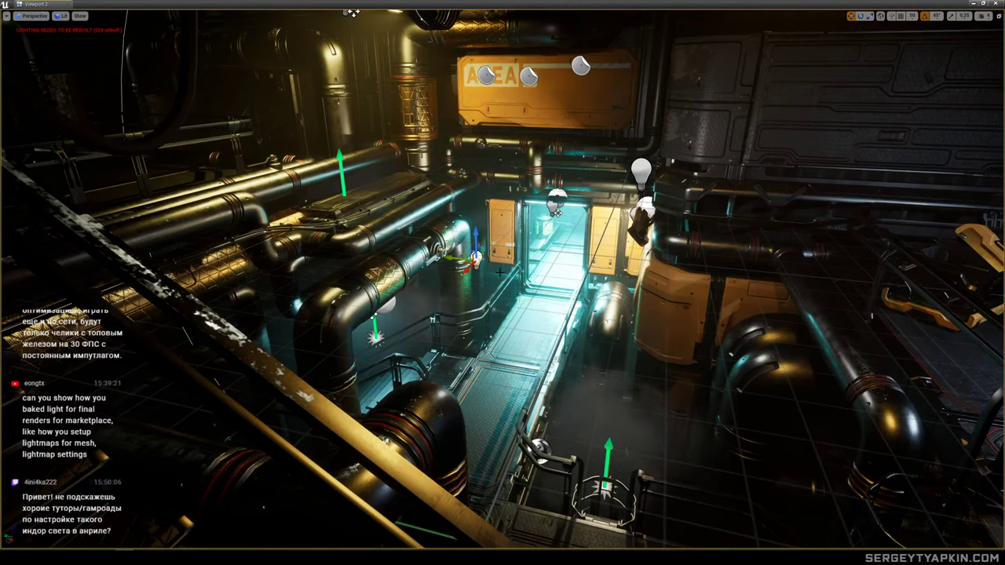
alt+drag(477, 259, 612, 424)
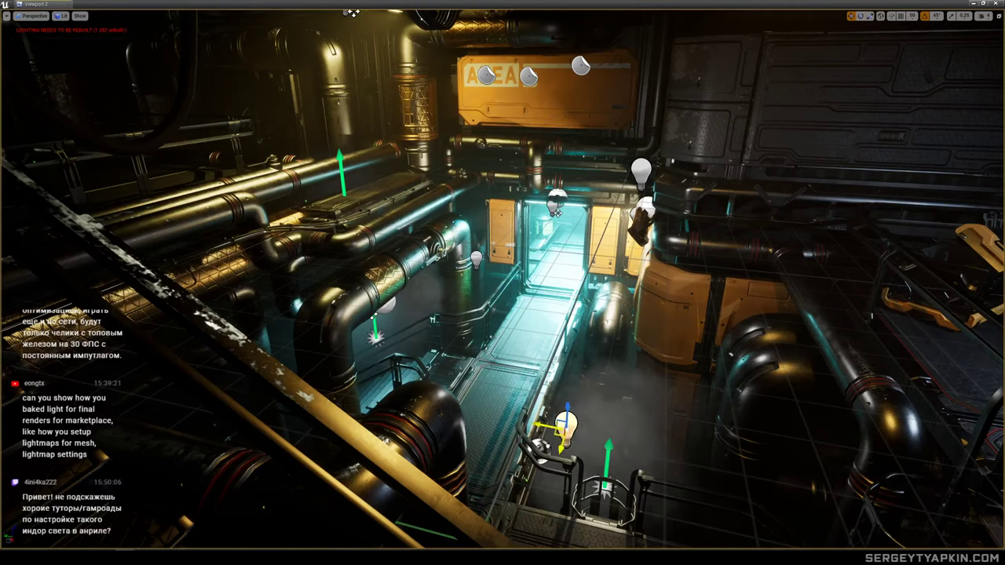
drag(542, 373, 597, 409)
right_drag(596, 409, 577, 418)
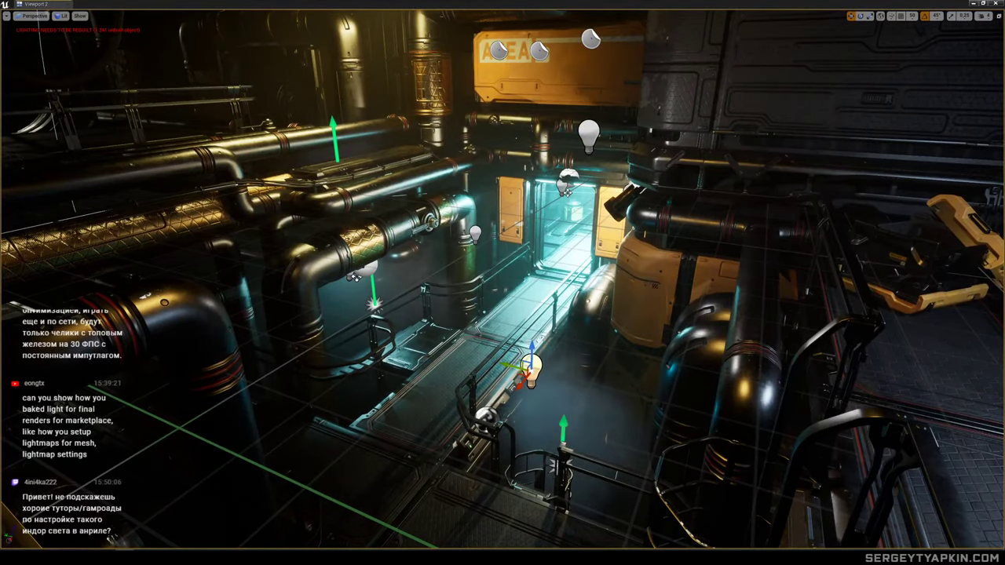
right_drag(718, 358, 692, 337)
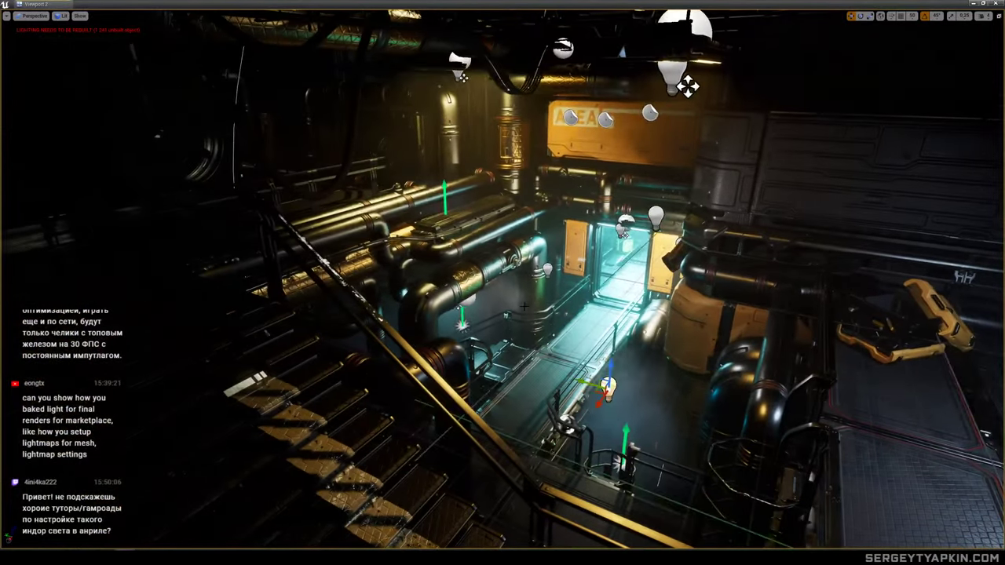
key(g)
mouse_move(524, 306)
right_down()
mouse_move(531, 315)
mouse_move(537, 303)
right_up()
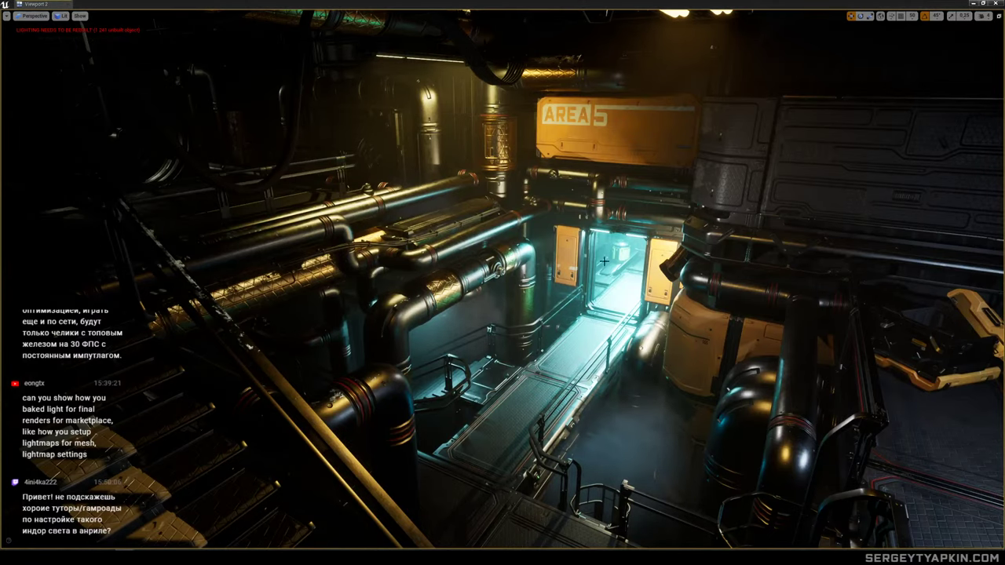
Duplicate the ceiling cable bundle, rotate the copy to hang vertically, and lower it in front of the AREA 5 doorway wall.
right_drag(604, 261, 583, 223)
key(w)
key(s)
click(502, 161)
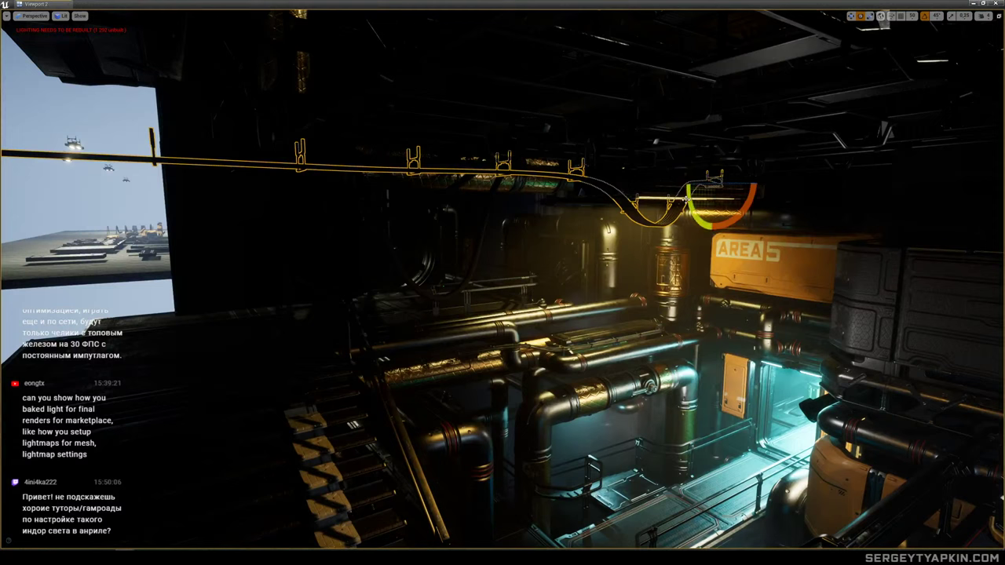
drag(687, 199, 732, 151)
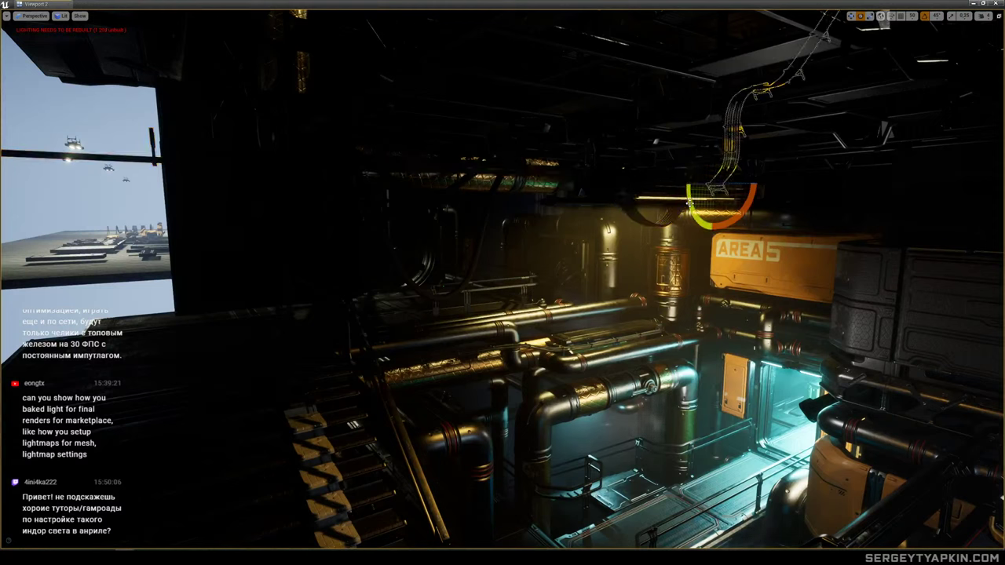
drag(688, 203, 685, 221)
drag(713, 162, 743, 434)
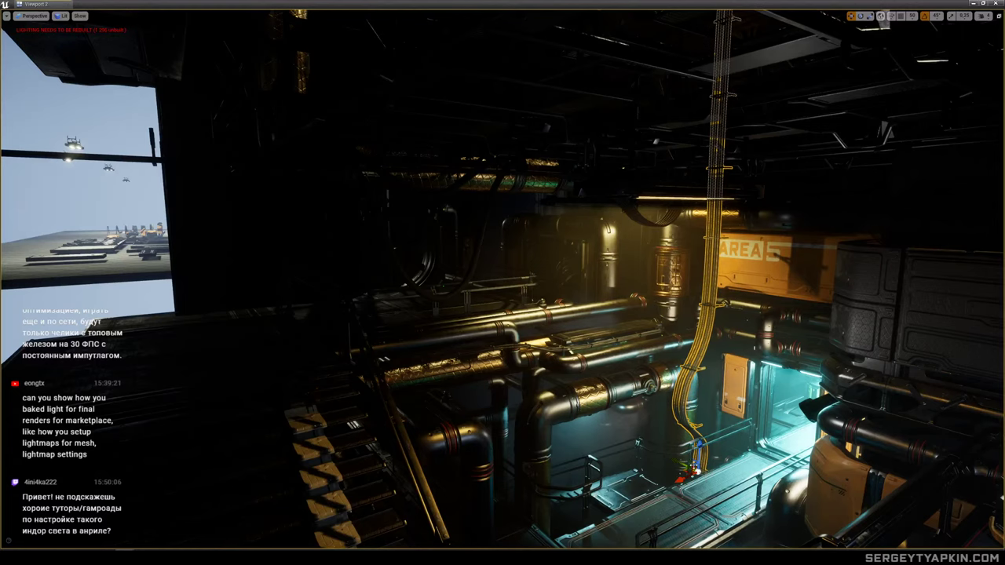
drag(680, 478, 730, 464)
key(w)
right_drag(730, 463, 818, 493)
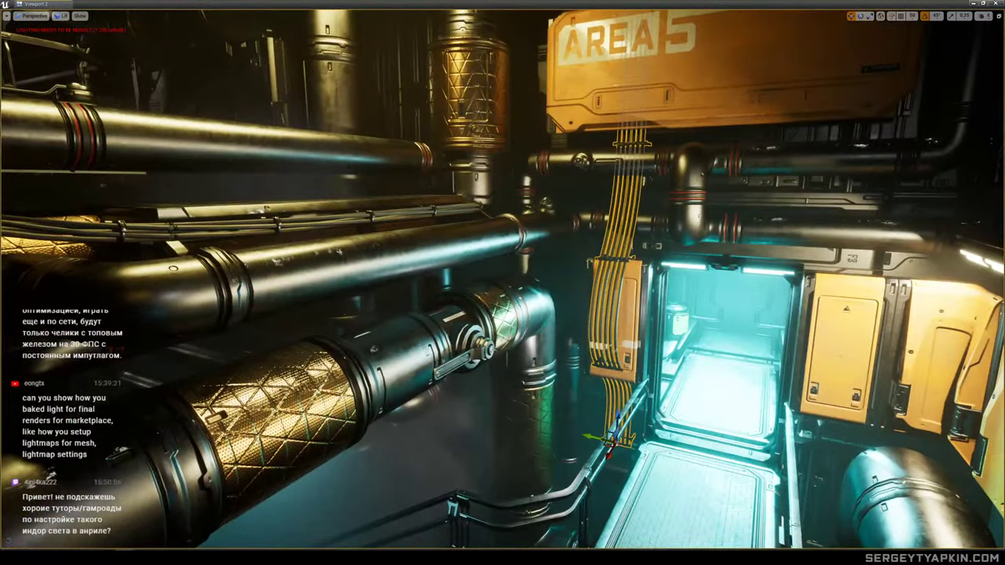
Reshape the vertical cable bundle by moving its spline points so it bends over the orange panel, and push it toward the wall.
right_drag(671, 345, 665, 346)
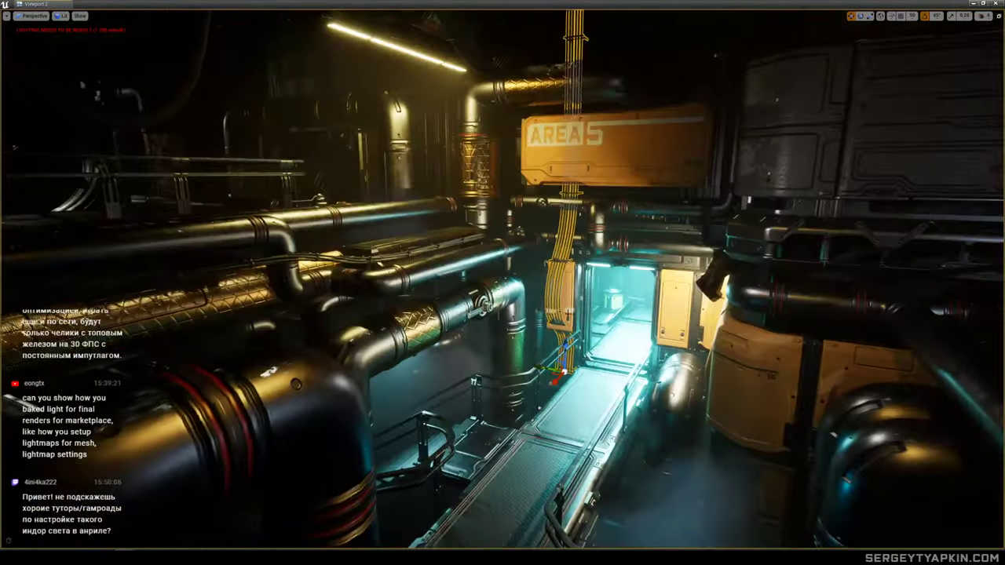
mouse_move(561, 371)
mouse_down()
mouse_move(668, 389)
mouse_move(543, 367)
mouse_move(566, 371)
mouse_up()
right_drag(566, 371, 568, 328)
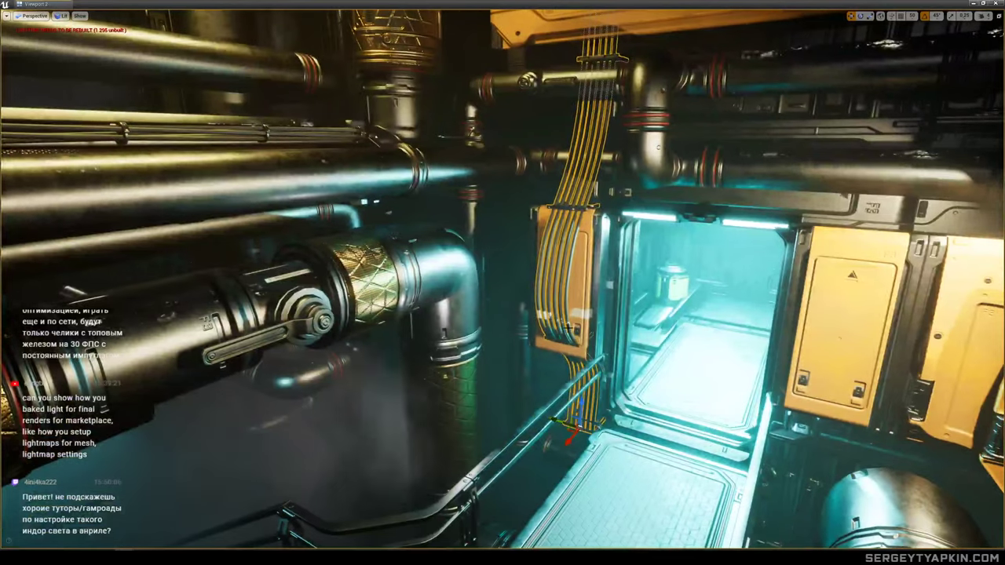
key(g)
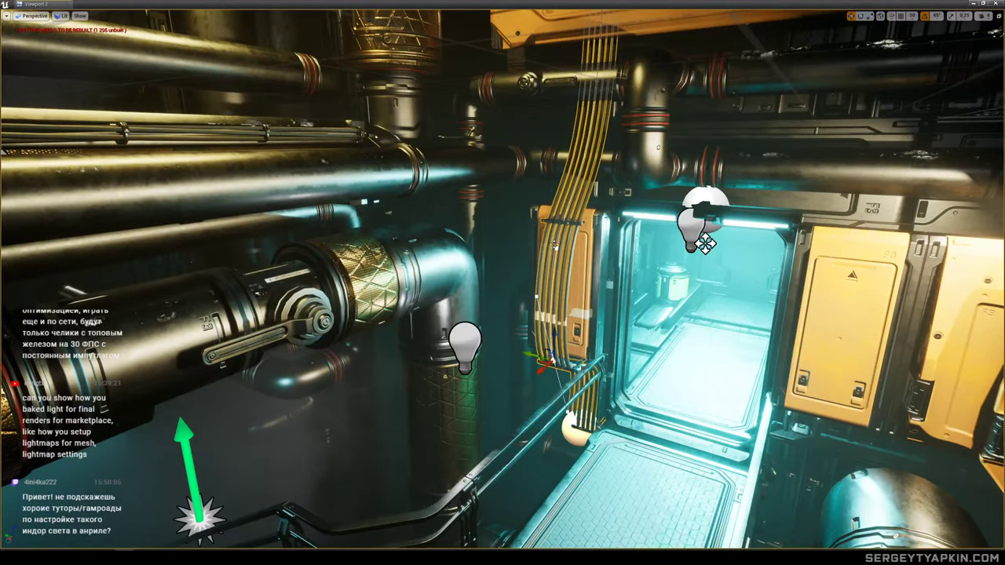
drag(555, 224, 557, 189)
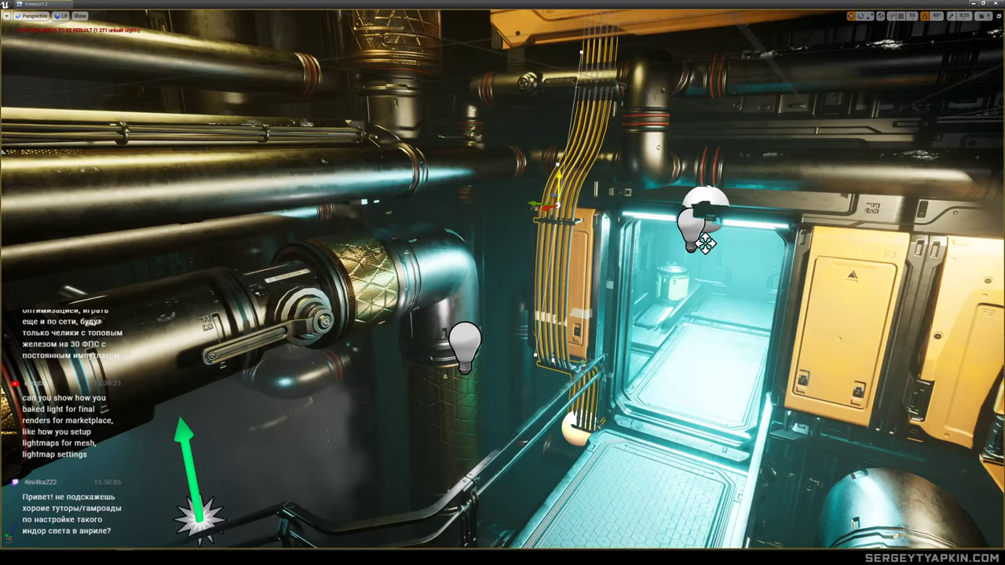
click(595, 88)
drag(595, 66, 595, 111)
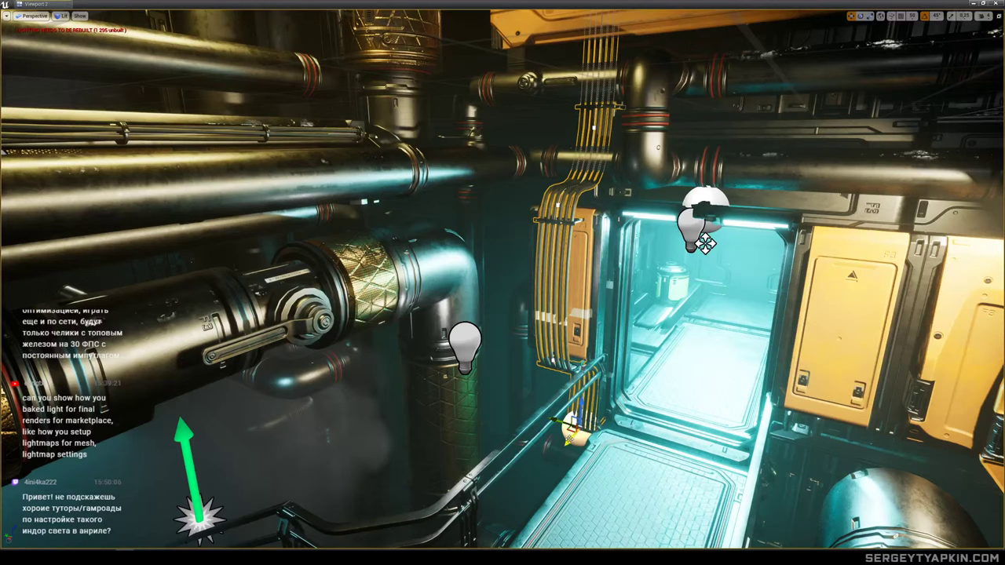
drag(569, 439, 586, 413)
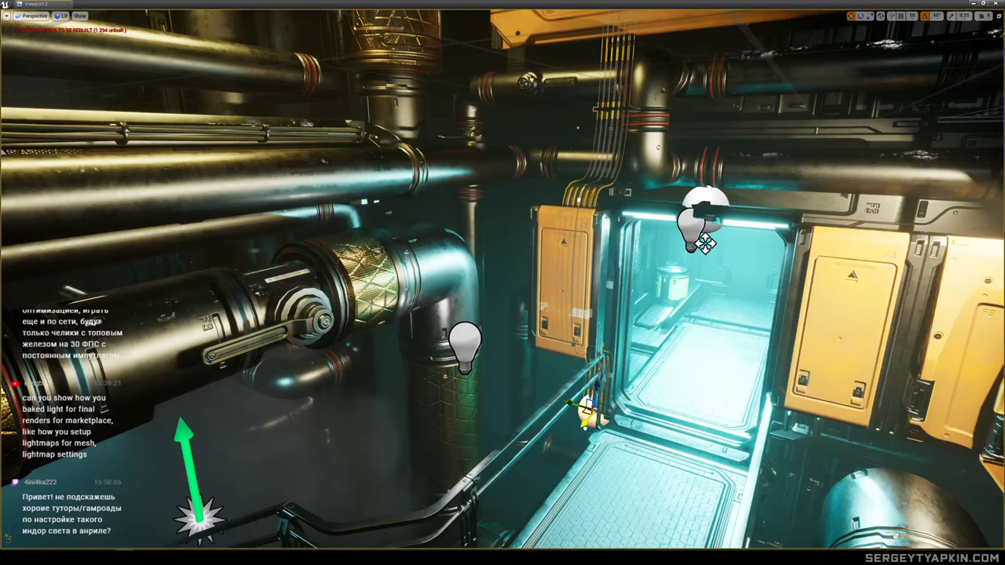
Move the vertical cable bundle across the doorway onto the orange panel beside the large horizontal tank.
key(s)
right_drag(705, 243, 570, 278)
key(g)
key(w)
key(s)
key(w)
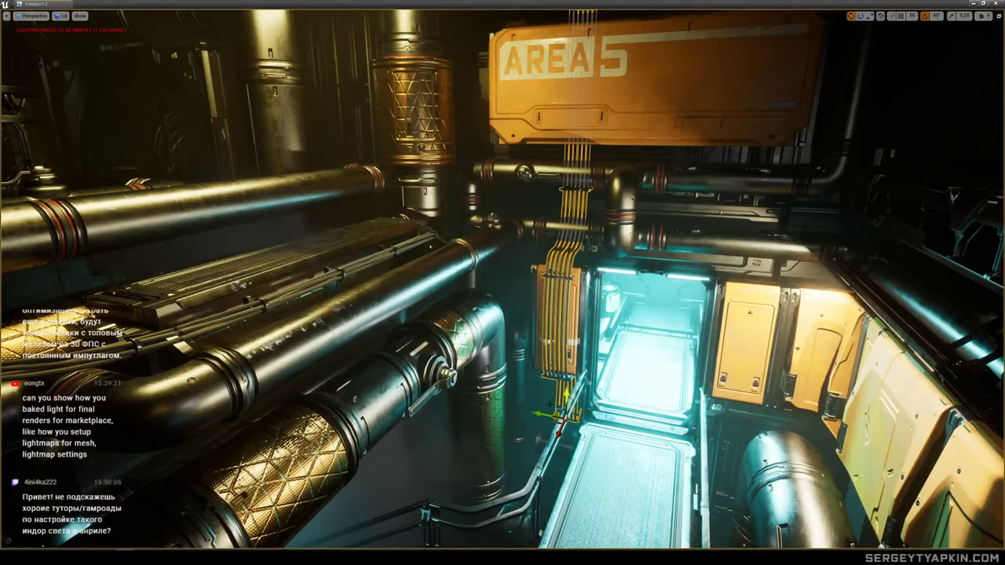
drag(546, 414, 708, 442)
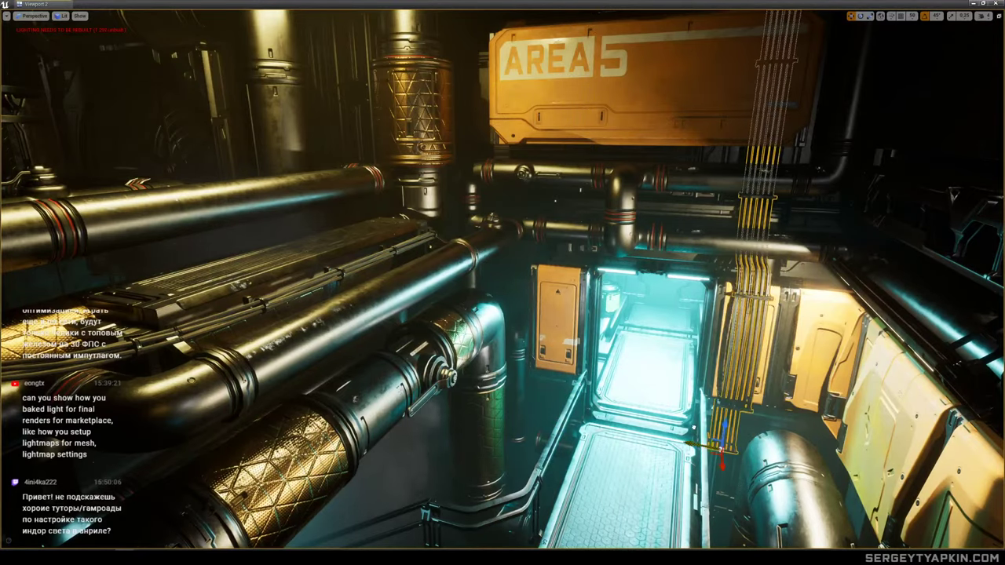
key(s)
right_drag(708, 442, 626, 418)
key(e)
key(s)
key(w)
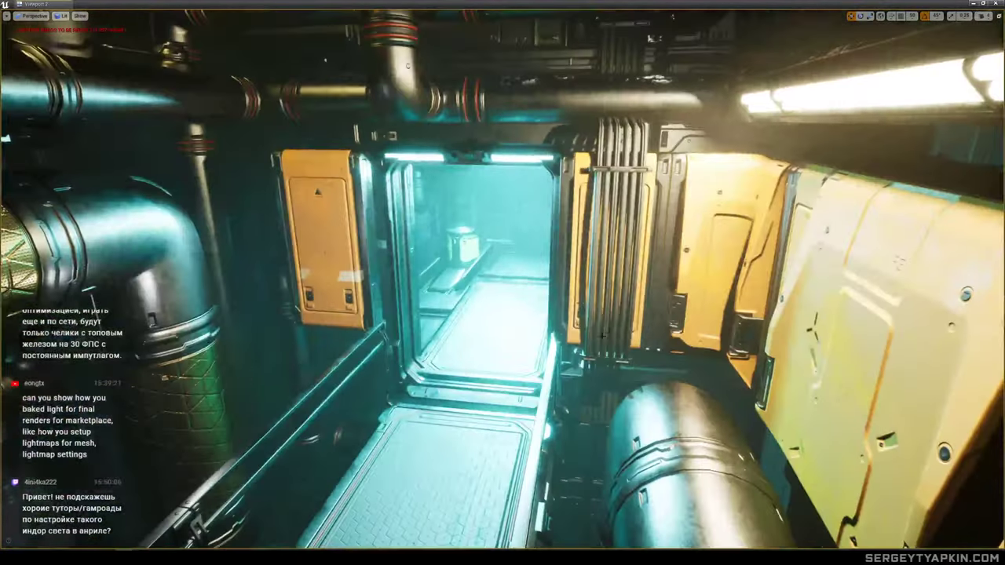
Duplicate the sagging cable hanging under the ceiling near the stairs and shift the copy toward the ceiling lamps.
key(s)
right_drag(581, 287, 549, 285)
key(g)
key(g)
key(s)
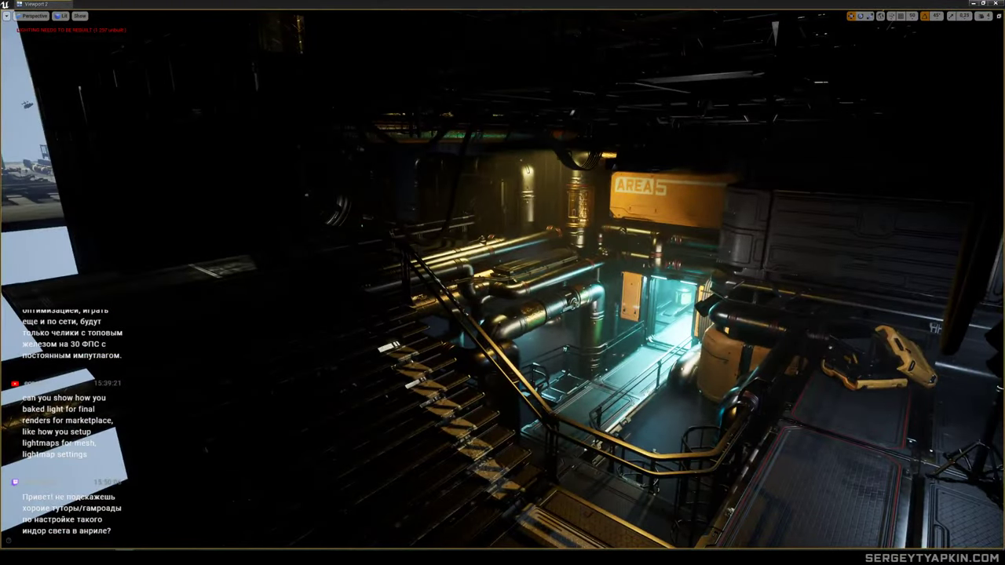
click(460, 178)
key(a)
right_drag(460, 178, 492, 155)
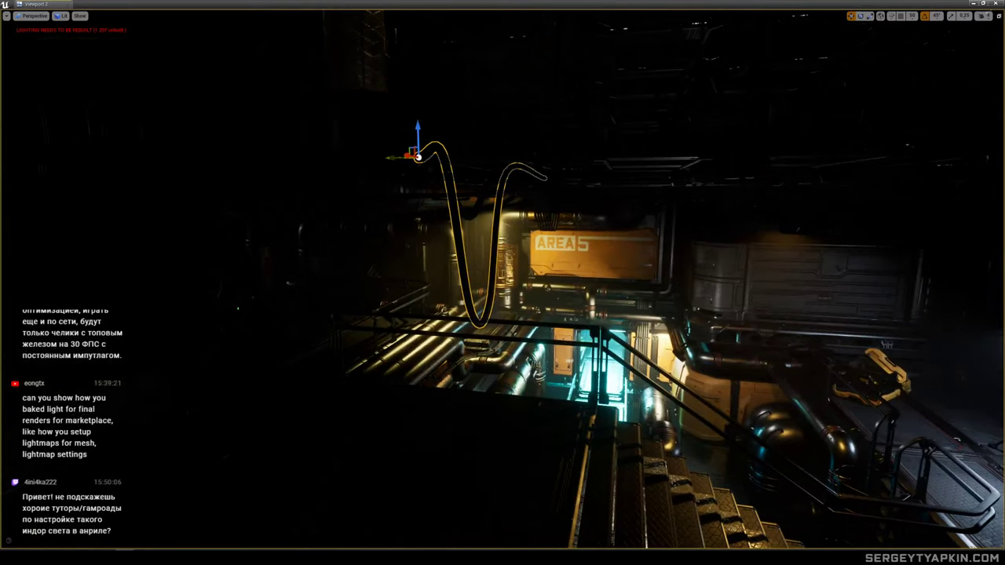
drag(421, 141, 367, 183)
key(d)
right_drag(367, 182, 304, 170)
right_drag(414, 169, 411, 170)
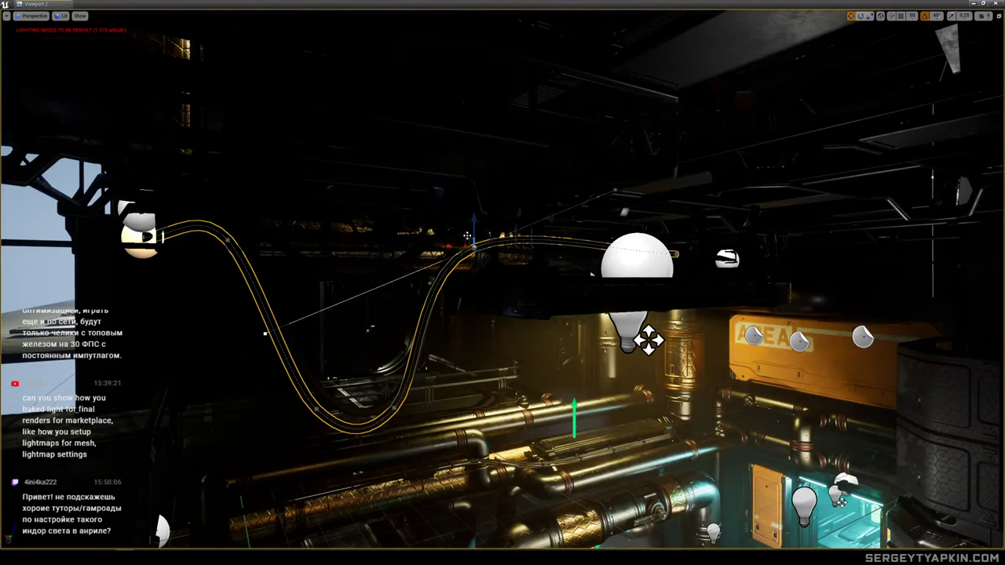
Straighten the copied cable by deleting the spline points that form its sag.
key(q)
right_drag(473, 229, 497, 232)
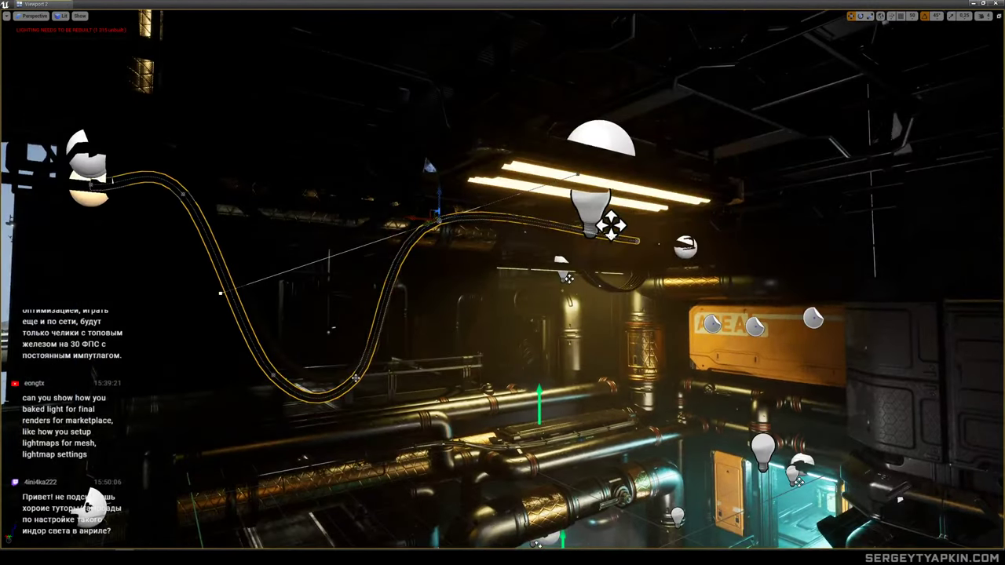
drag(356, 377, 276, 375)
click(273, 375)
key(Delete)
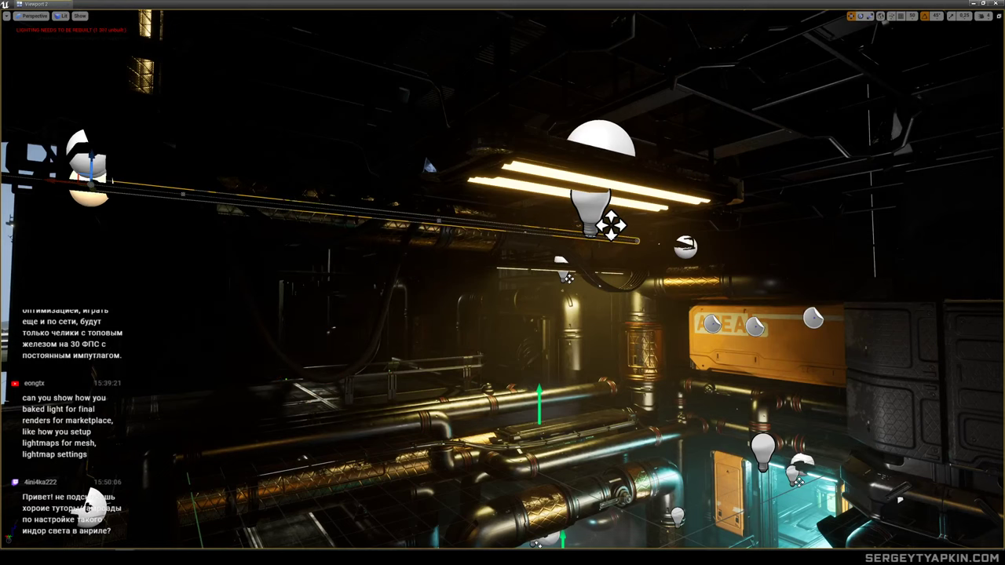
click(619, 289)
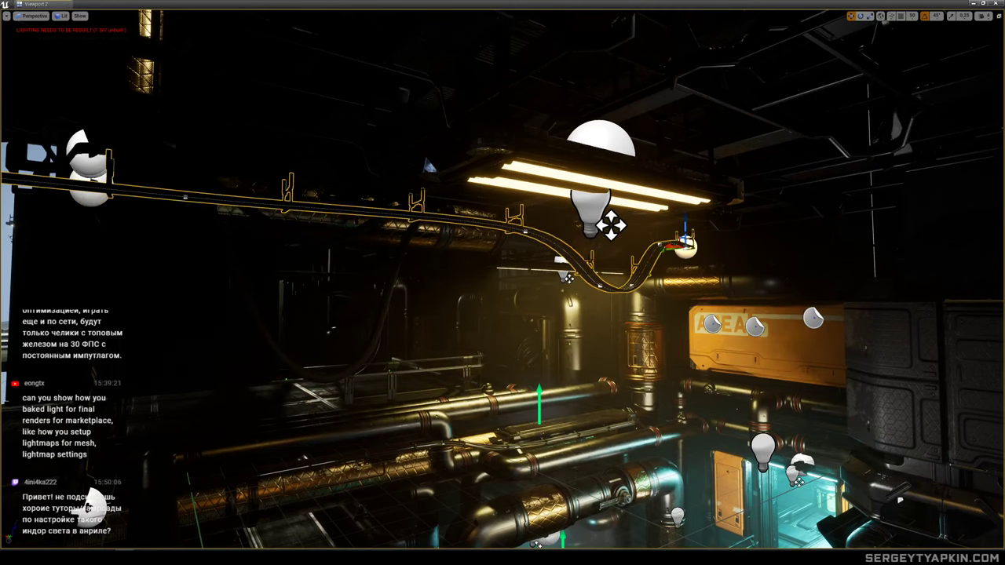
key(ctrl+z)
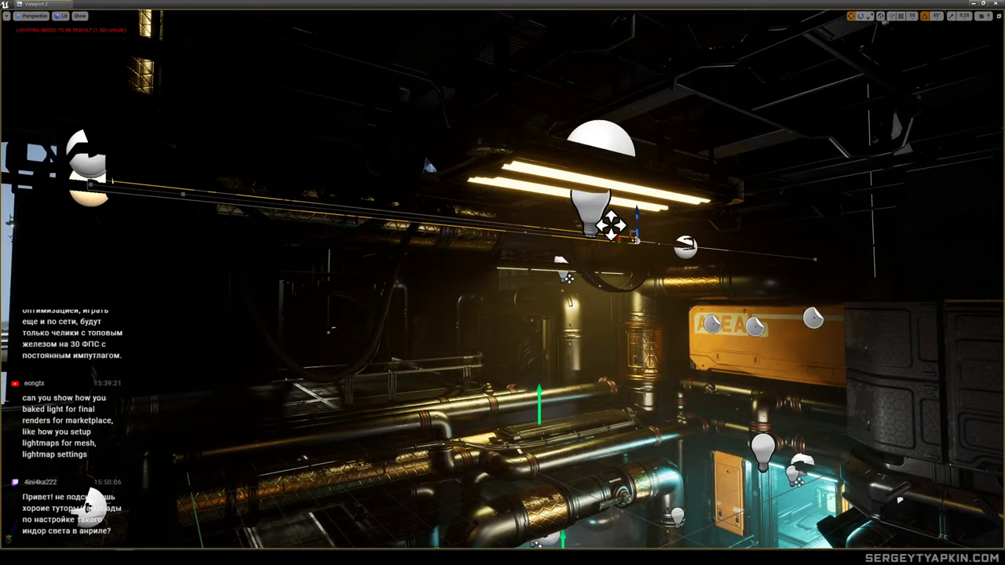
Lower the straightened cable's end point from the ceiling to the valve on the mesh-wrapped pipe near the doorway.
drag(639, 224, 638, 464)
right_drag(639, 464, 732, 502)
key(w)
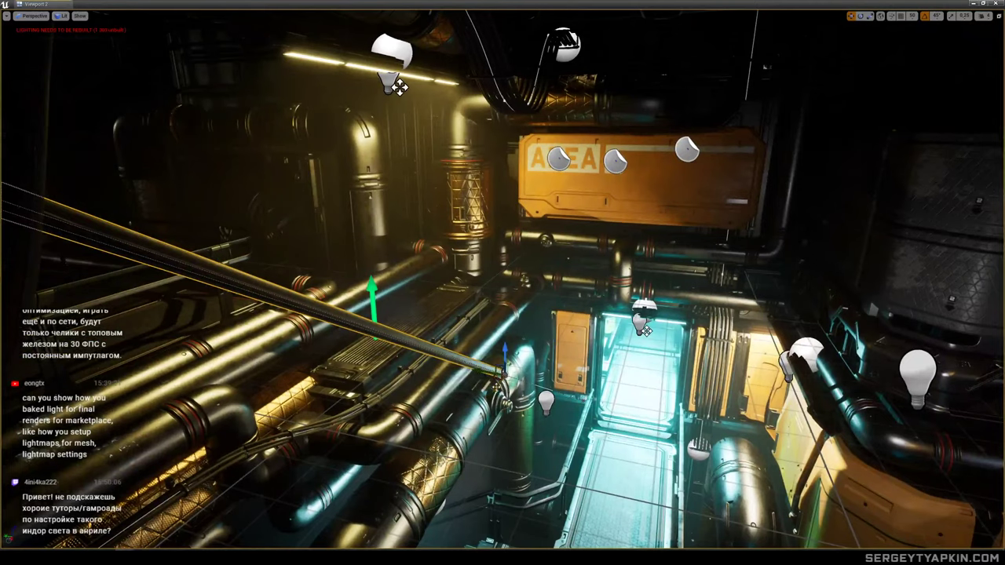
Extend the cable from the valve on the mesh-wrapped pipe to the top of the AREA 5 doorway.
drag(504, 373, 616, 334)
key(d)
mouse_move(615, 334)
right_down()
mouse_move(656, 377)
mouse_move(598, 340)
right_up()
key(s)
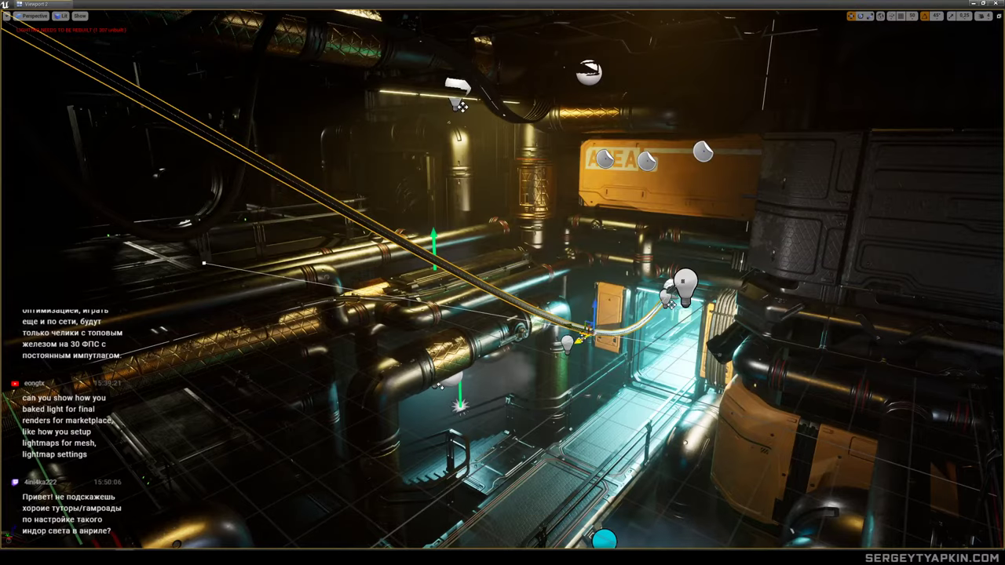
Raise the cable's bend point above the pipes and shift it sideways so the cable drops down to the doorway.
drag(581, 340, 552, 346)
drag(566, 312, 571, 157)
key(w)
right_drag(571, 157, 757, 110)
key(a)
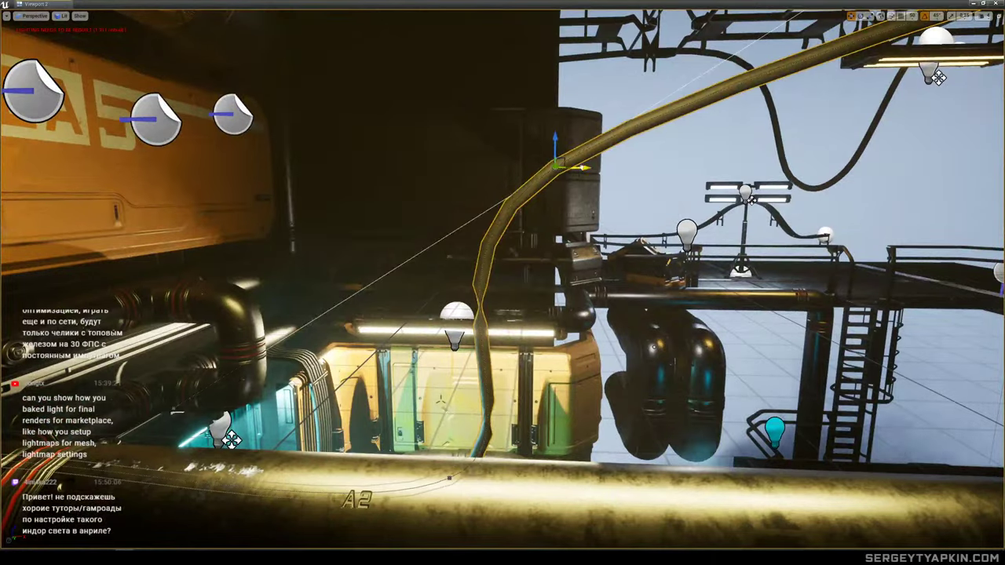
drag(584, 168, 667, 163)
right_drag(667, 162, 416, 196)
key(s)
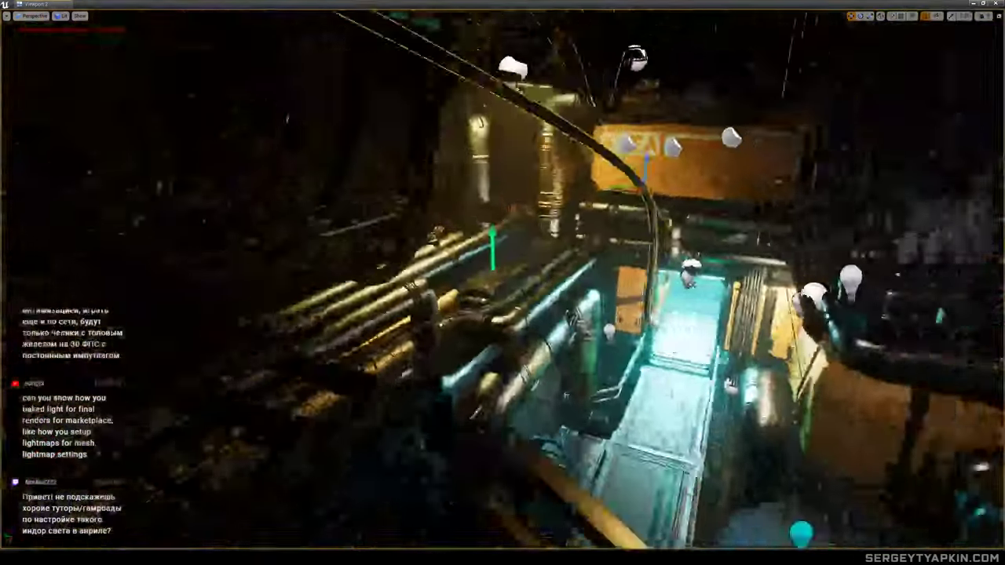
Try to pull the cable's bend point up to the ceiling lamp.
right_drag(639, 184, 608, 161)
key(d)
key(w)
key(s)
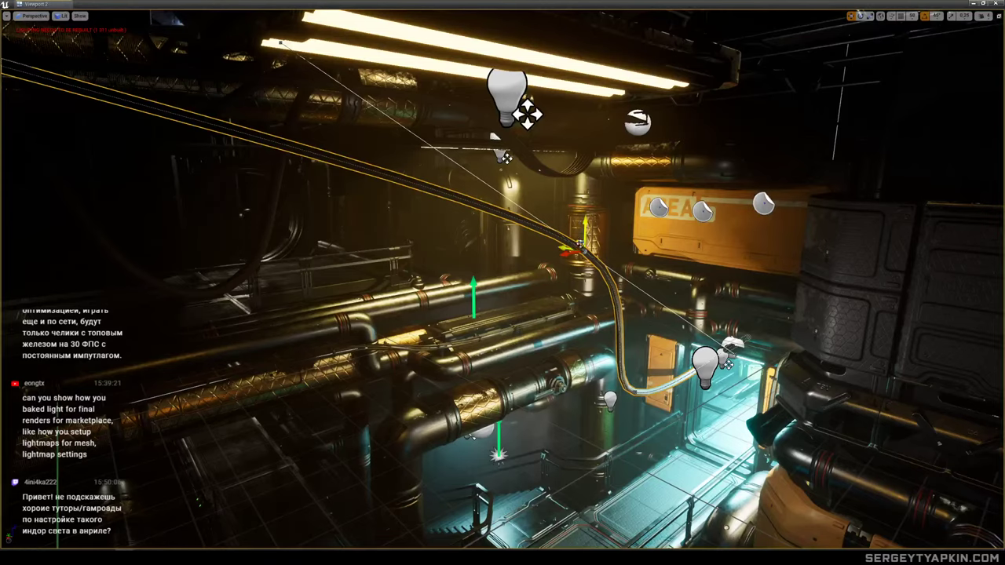
key(d)
right_drag(580, 245, 542, 261)
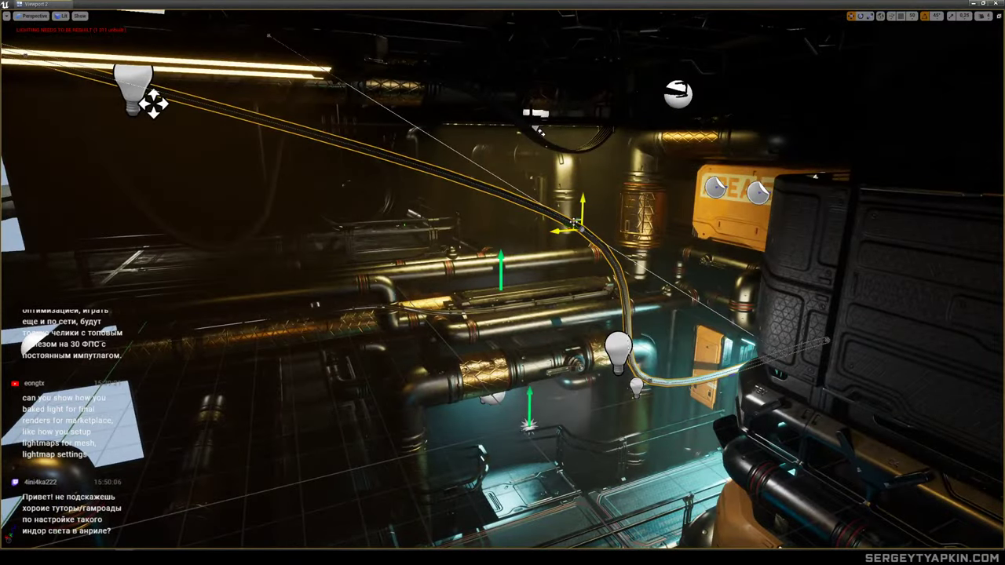
drag(581, 226, 708, 49)
key(a)
right_drag(708, 50, 762, 85)
key(q)
key(s)
key(d)
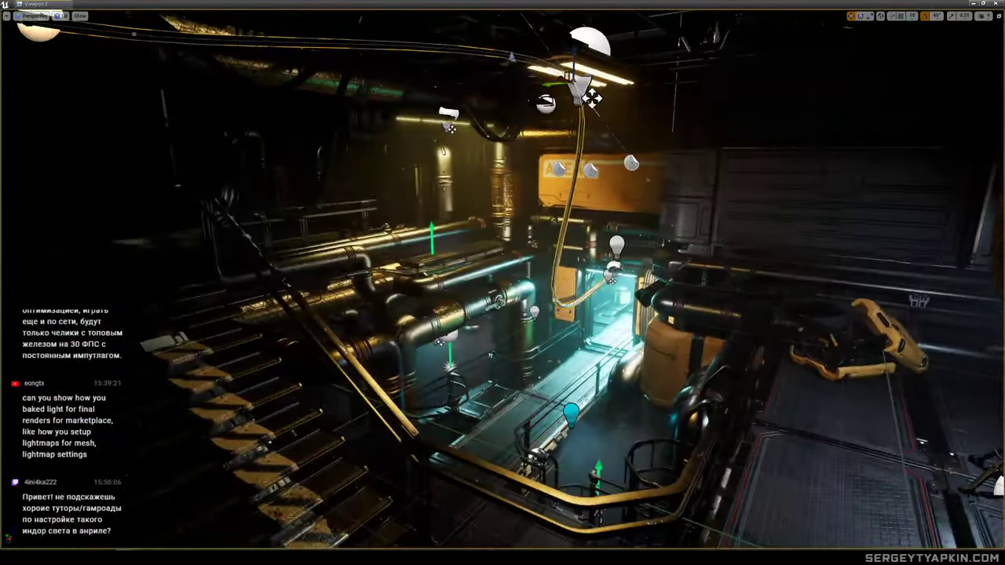
key(ctrl+z)
Reselect the cable and raise its bend point to just below the level of the ceiling lamp.
click(617, 306)
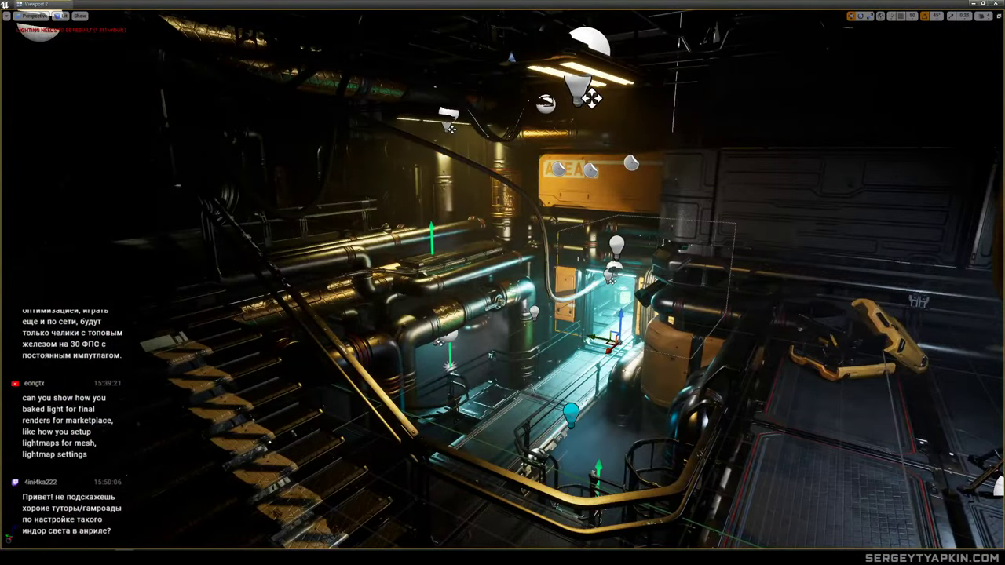
click(529, 200)
key(a)
right_drag(529, 199, 528, 175)
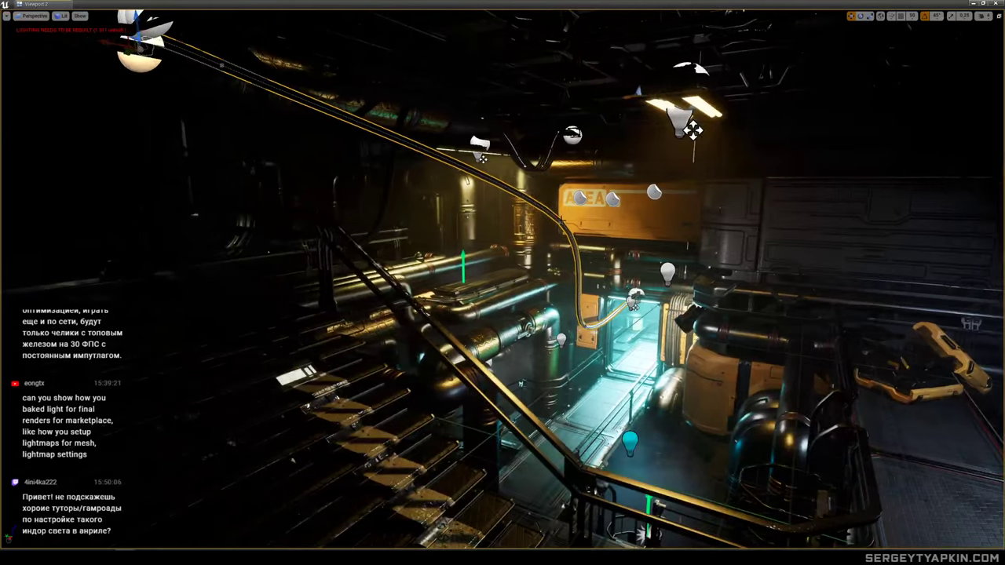
key(d)
right_drag(589, 210, 526, 209)
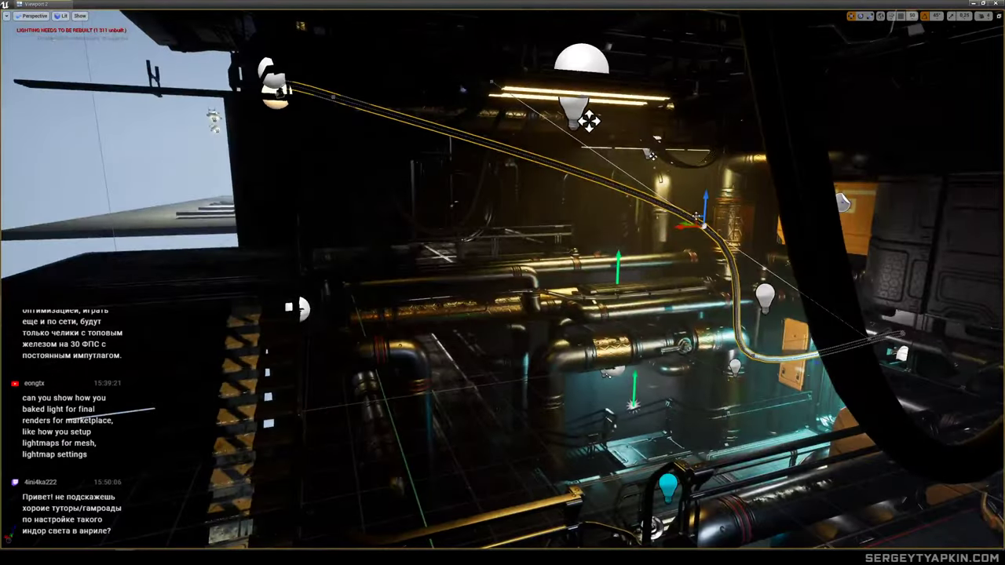
drag(697, 217, 656, 132)
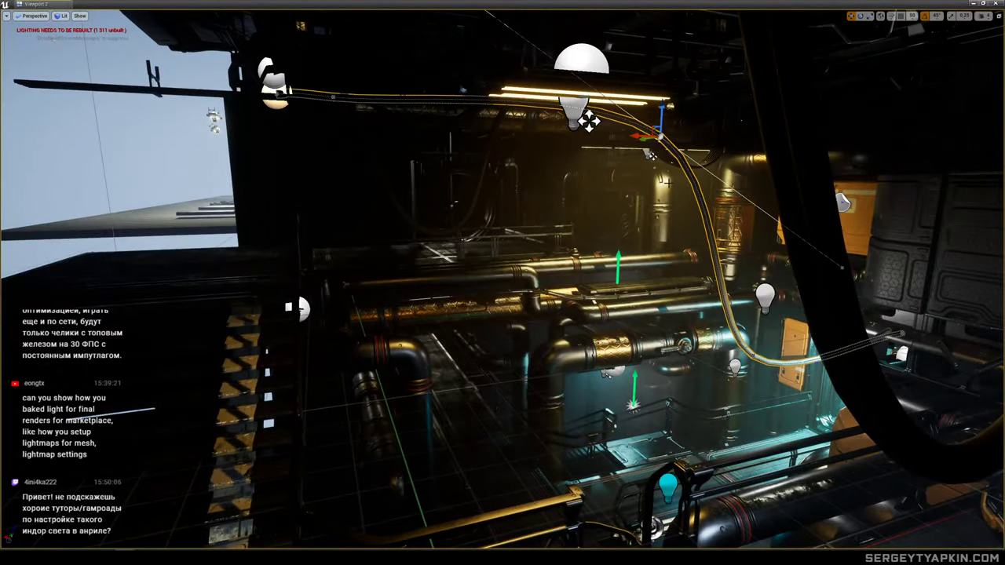
key(g)
key(a)
right_drag(668, 183, 774, 197)
key(w)
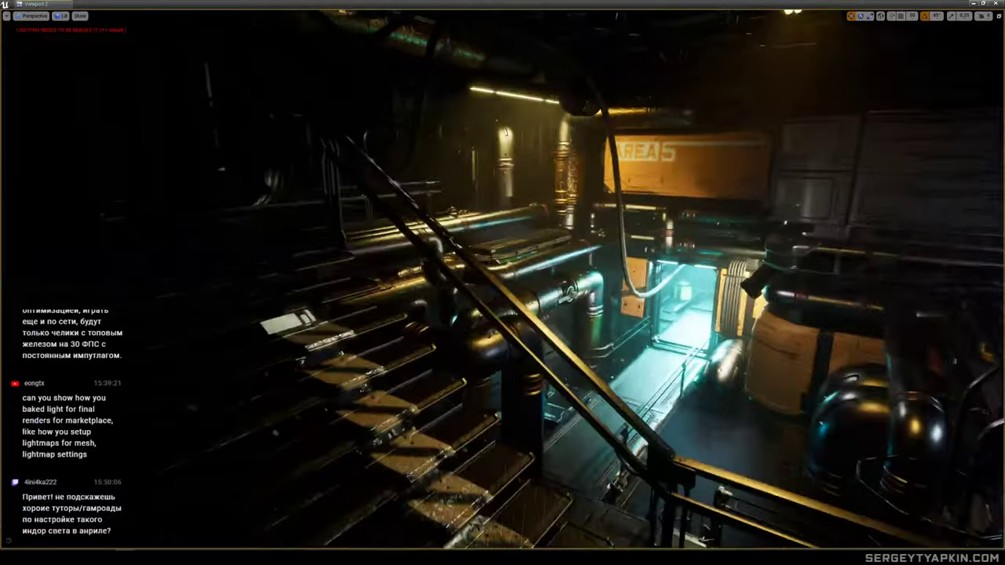
right_drag(607, 286, 624, 287)
key(d)
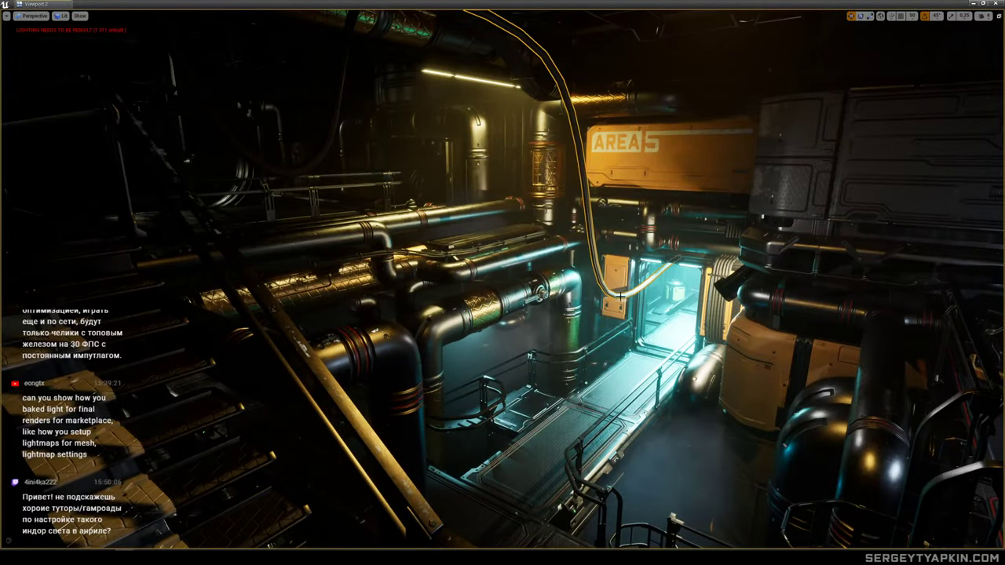
Raise the cable's lower bend point from beside the orange panel to just above the doorway.
key(g)
right_drag(638, 270, 637, 270)
key(w)
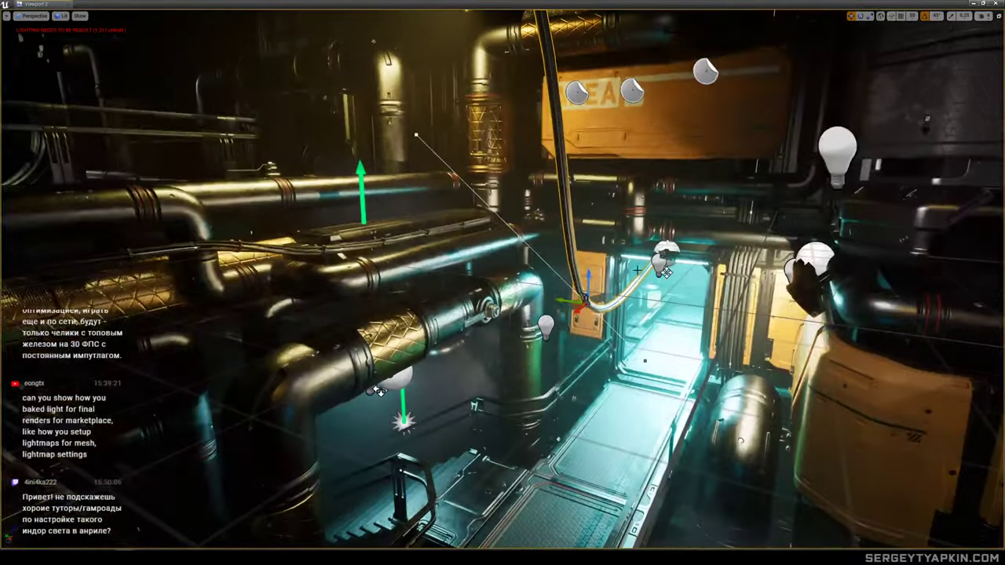
drag(589, 239, 592, 188)
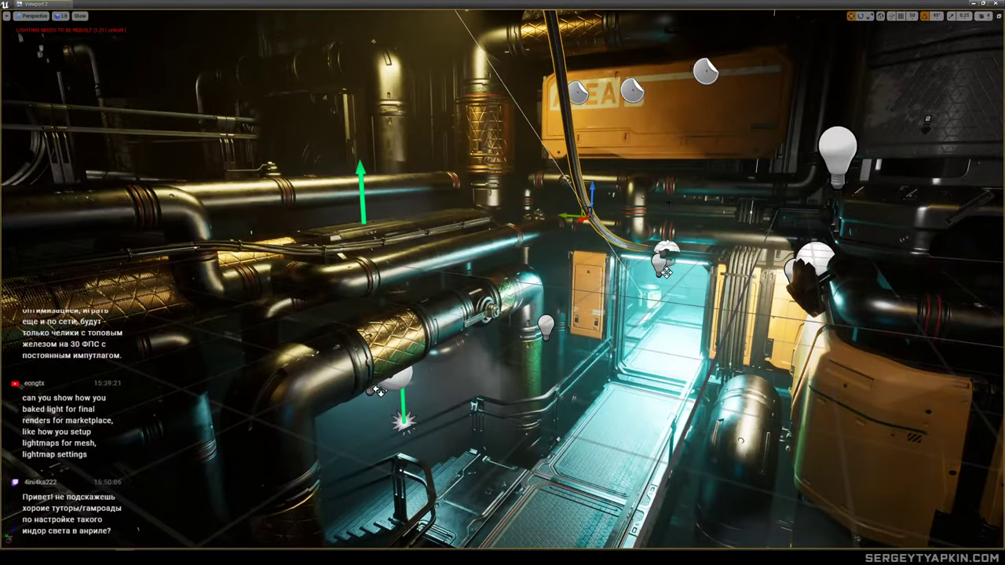
Move the cable's end point from the doorway frame up to the vertical pipe elbow above it.
key(s)
right_drag(670, 202, 670, 203)
key(w)
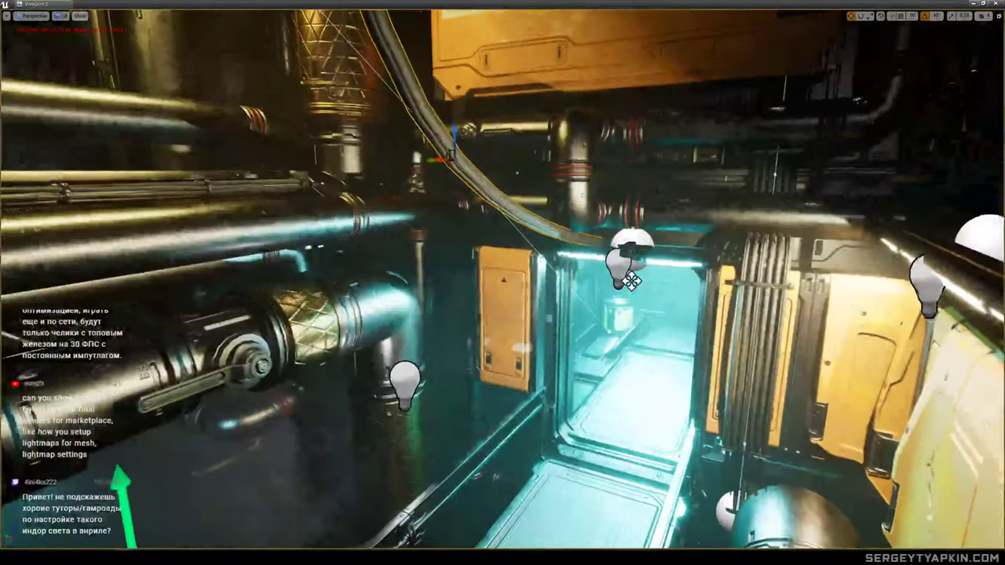
click(632, 280)
click(604, 243)
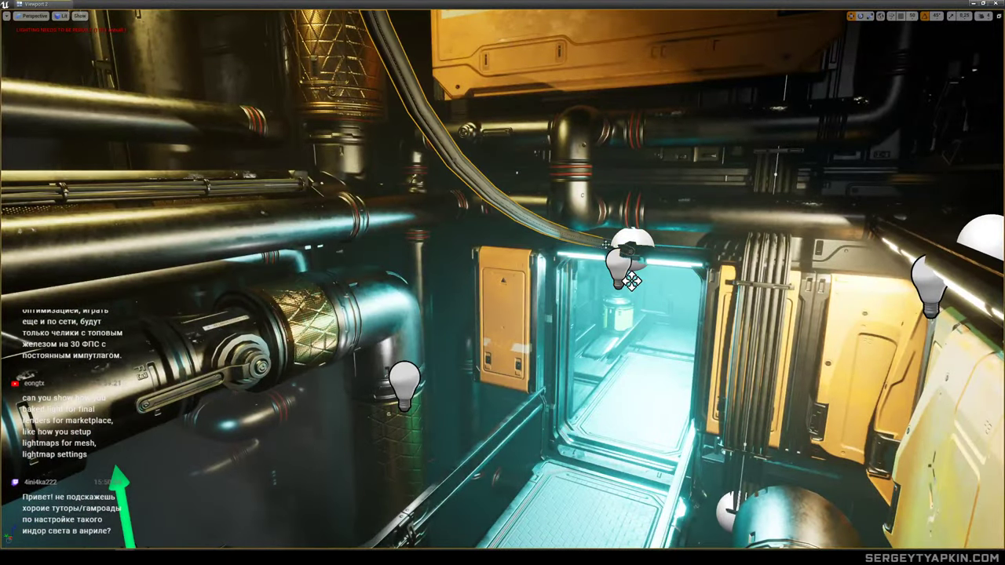
drag(632, 231, 629, 141)
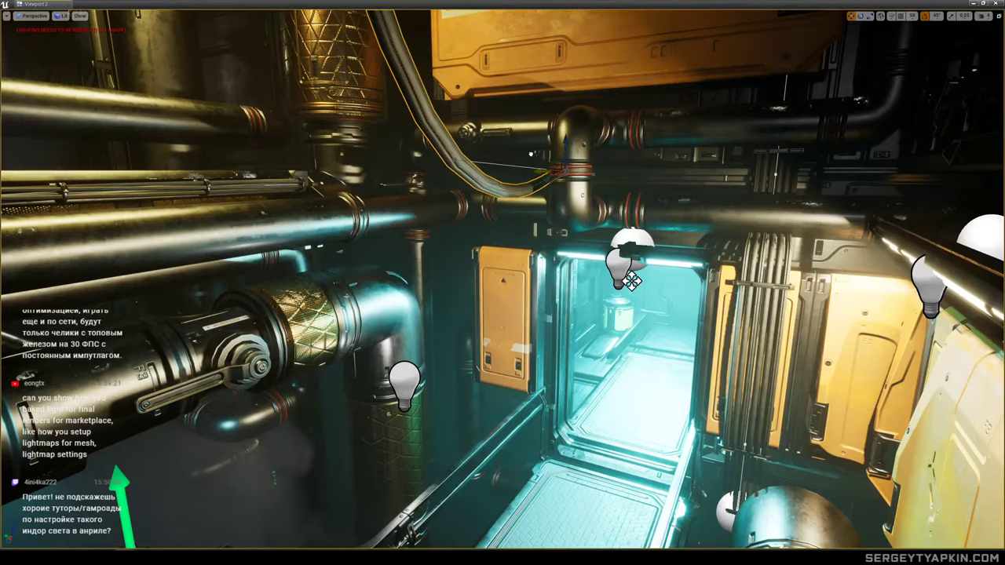
scroll(503, 282, down, 10)
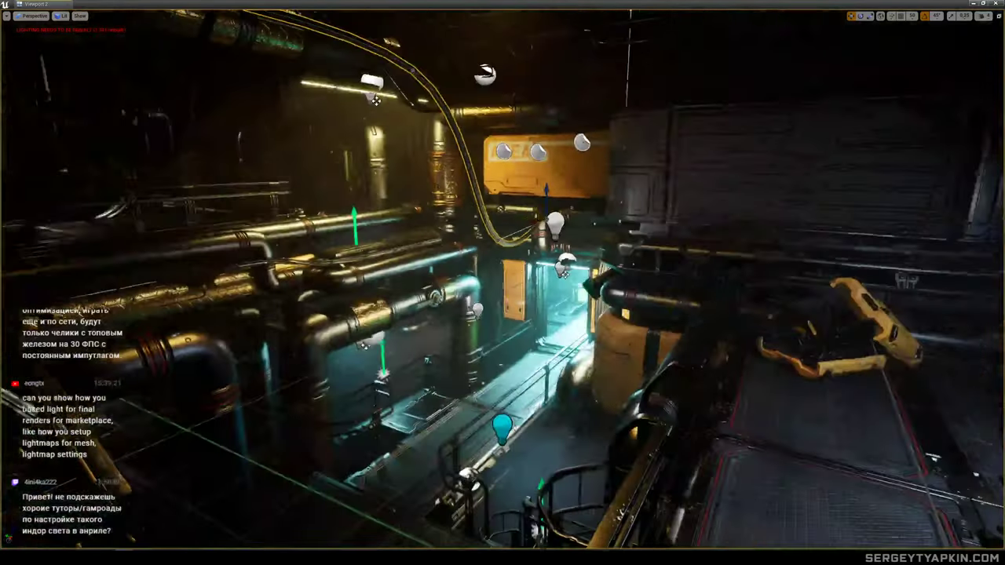
right_drag(503, 283, 450, 250)
key(g)
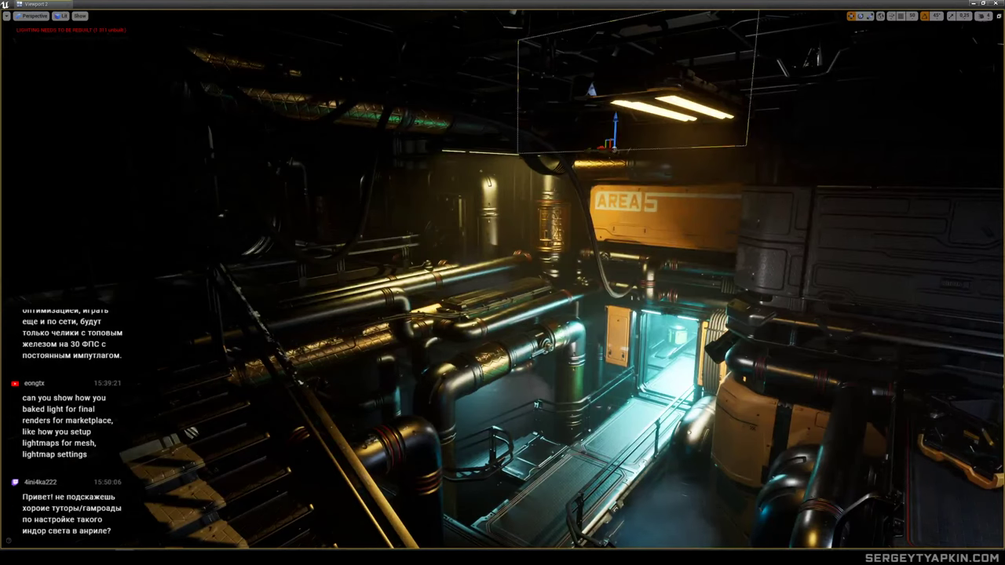
Raise the cable's upper bend point closer to the ceiling, beside the lamp fixture.
click(582, 198)
key(g)
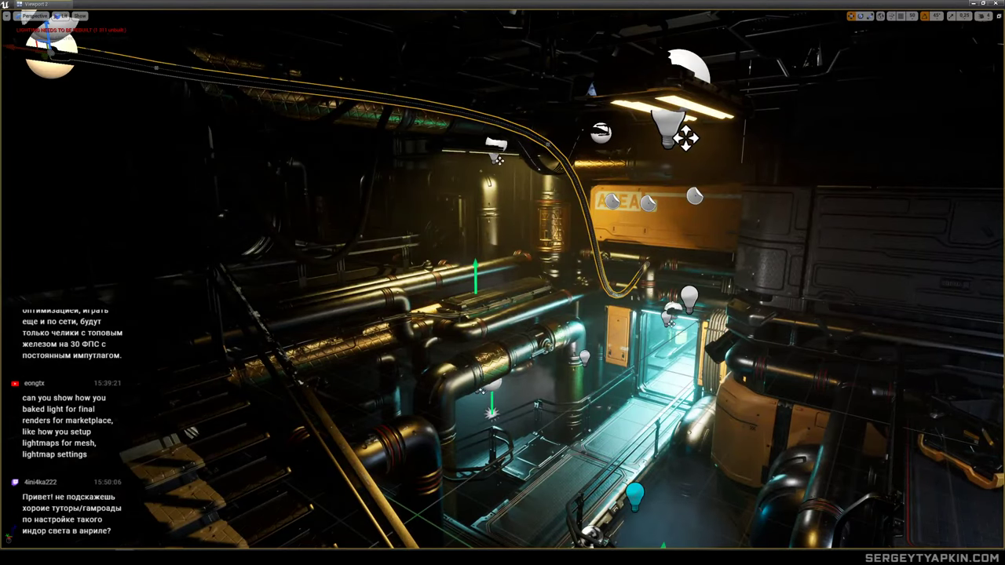
click(547, 145)
drag(548, 122, 548, 83)
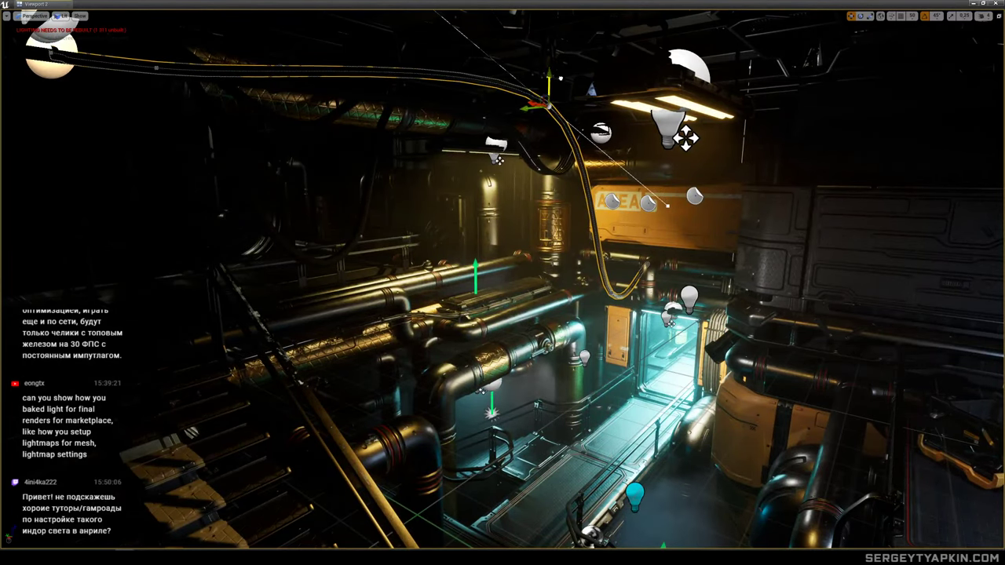
Examine the rerouted cable and the hall lighting from the stairs with the editor icons hidden.
key(g)
key(w)
right_drag(549, 88, 566, 123)
key(s)
key(w)
key(s)
key(w)
key(s)
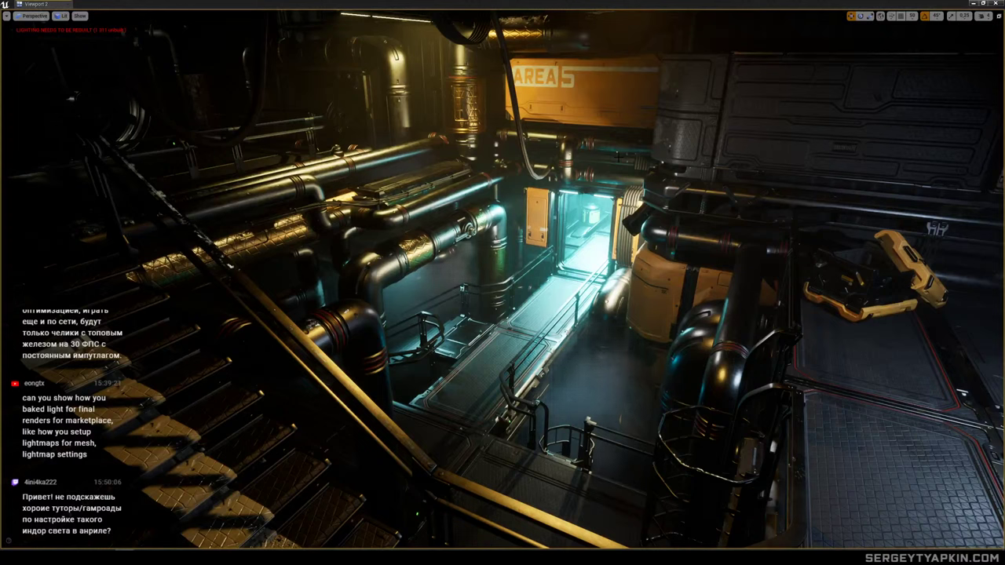
key(s)
right_drag(607, 141, 621, 142)
Try deleting the ceiling lamp above the hall to judge the scene without its light.
click(801, 297)
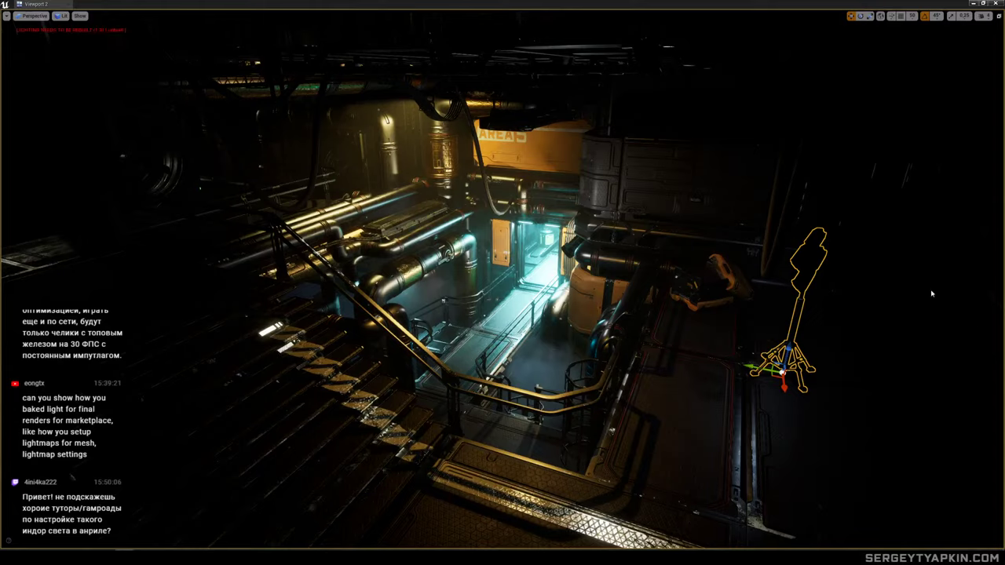
key(w)
mouse_move(931, 291)
right_down()
mouse_move(856, 289)
mouse_move(927, 290)
right_up()
click(637, 99)
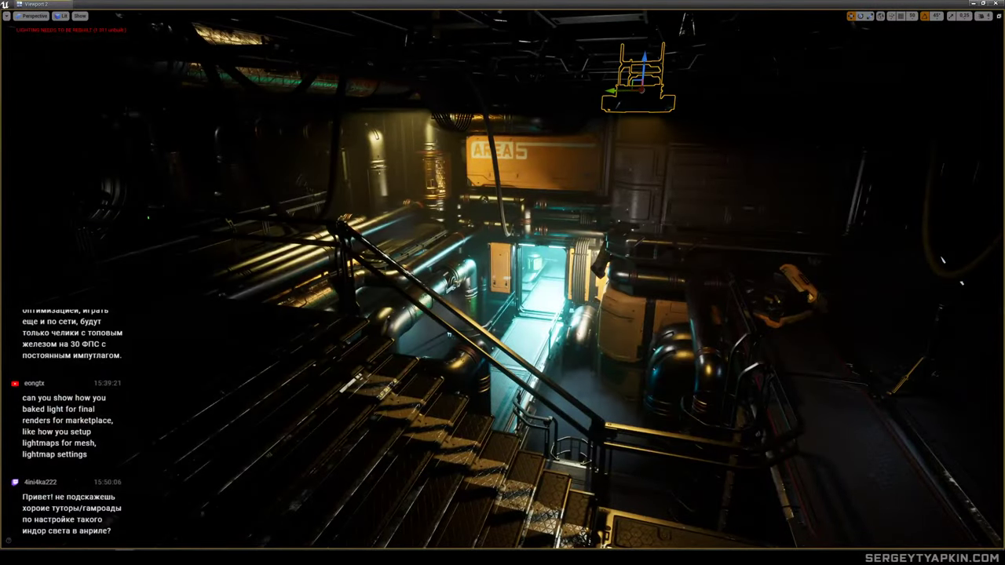
key(Delete)
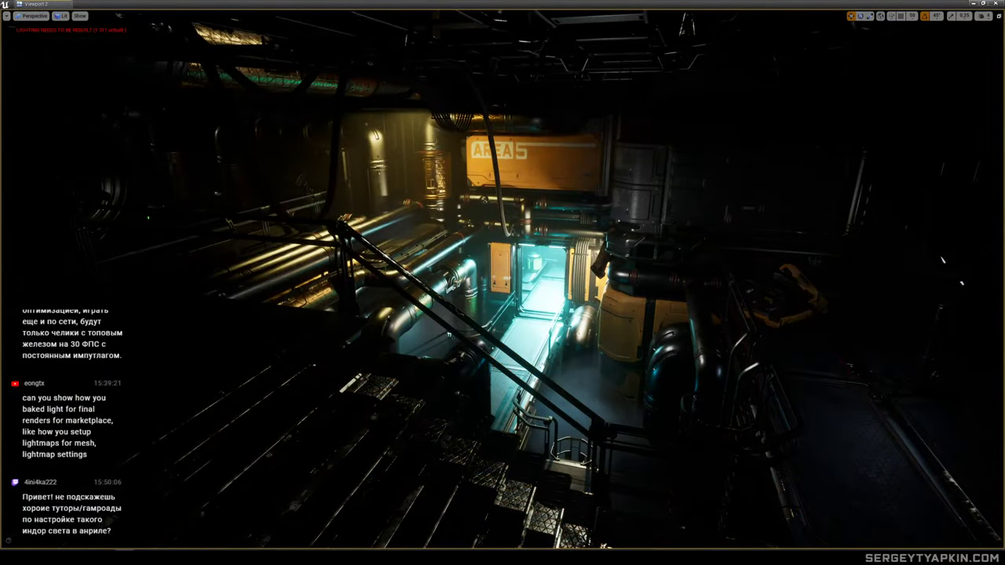
key(w)
right_drag(637, 99, 677, 94)
key(e)
key(q)
key(ctrl+z)
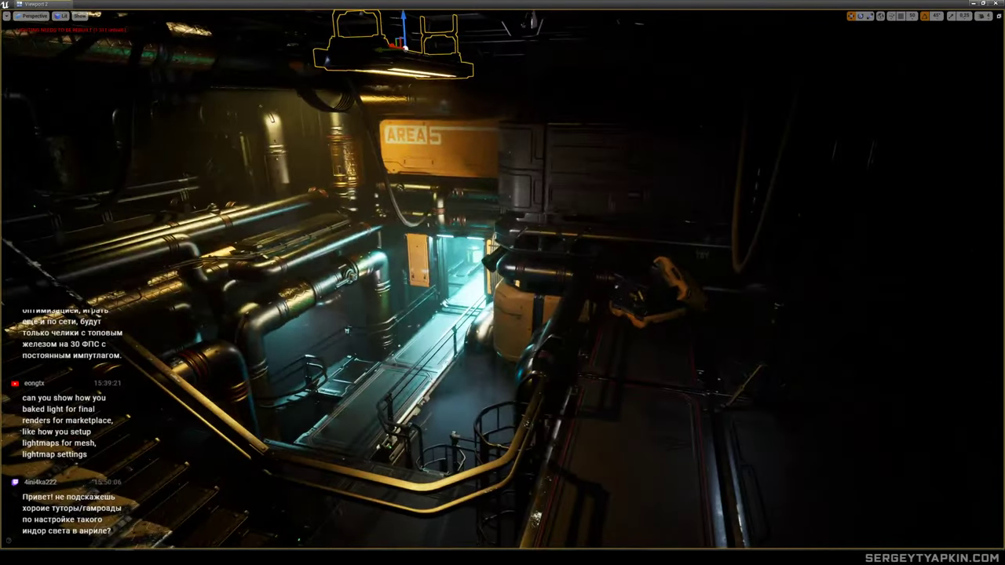
Move the tripod work light across the platform to beside the yellow machine part.
click(697, 289)
click(759, 400)
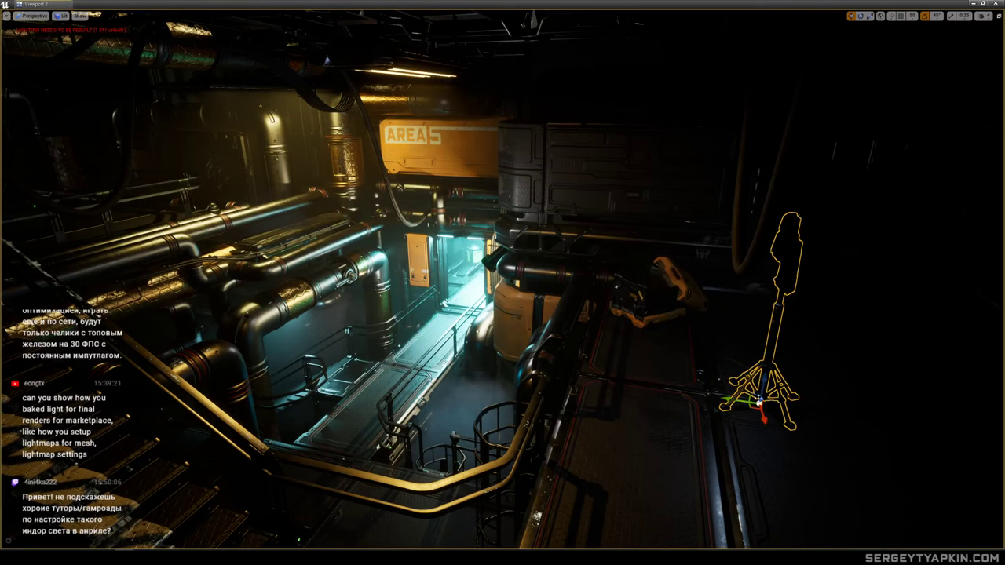
drag(747, 406, 629, 342)
key(w)
mouse_move(629, 342)
right_down()
mouse_move(586, 354)
mouse_move(642, 344)
right_up()
key(s)
key(w)
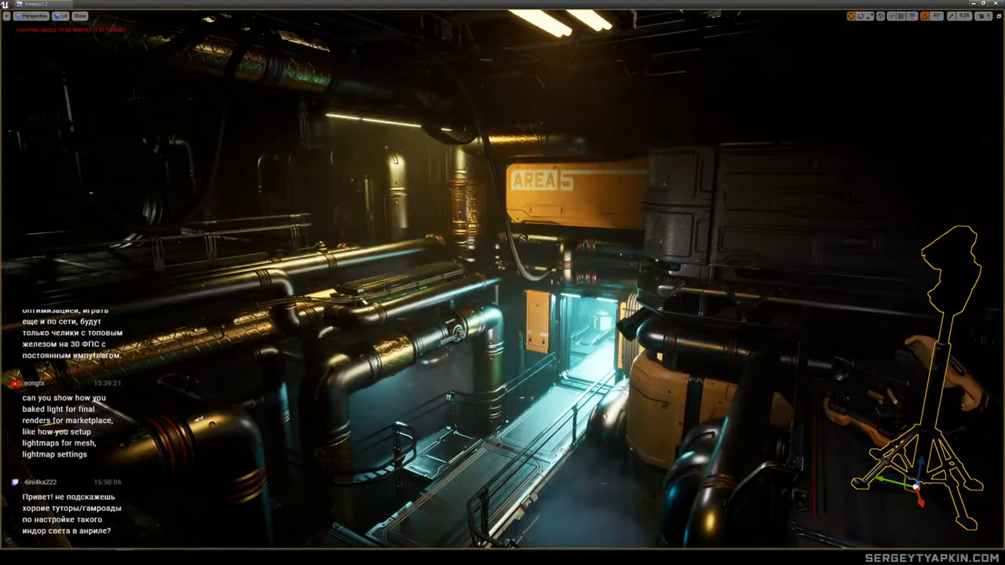
key(a)
right_drag(669, 174, 668, 174)
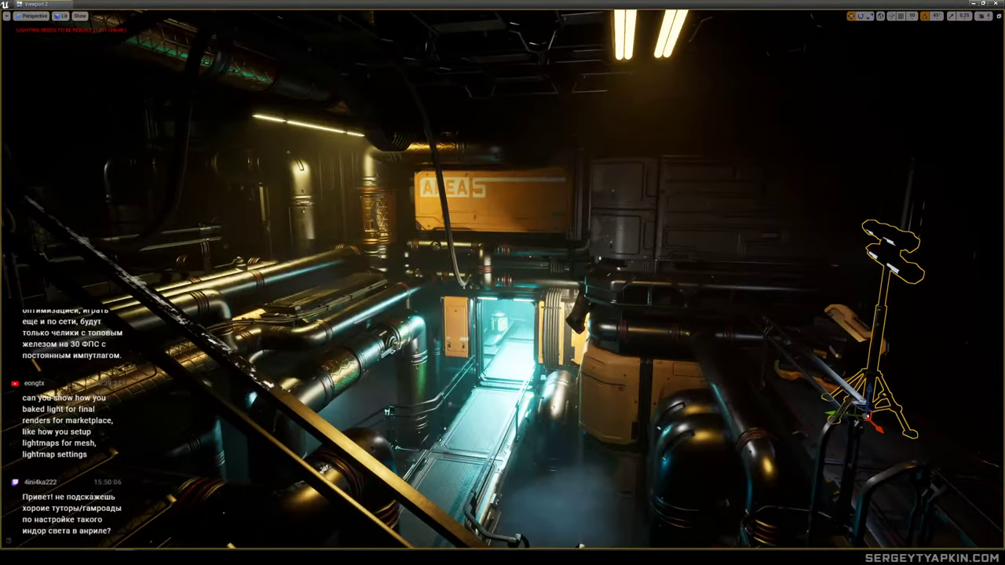
Try raising the upper dark wall panel beside the AREA 5 sign.
click(657, 188)
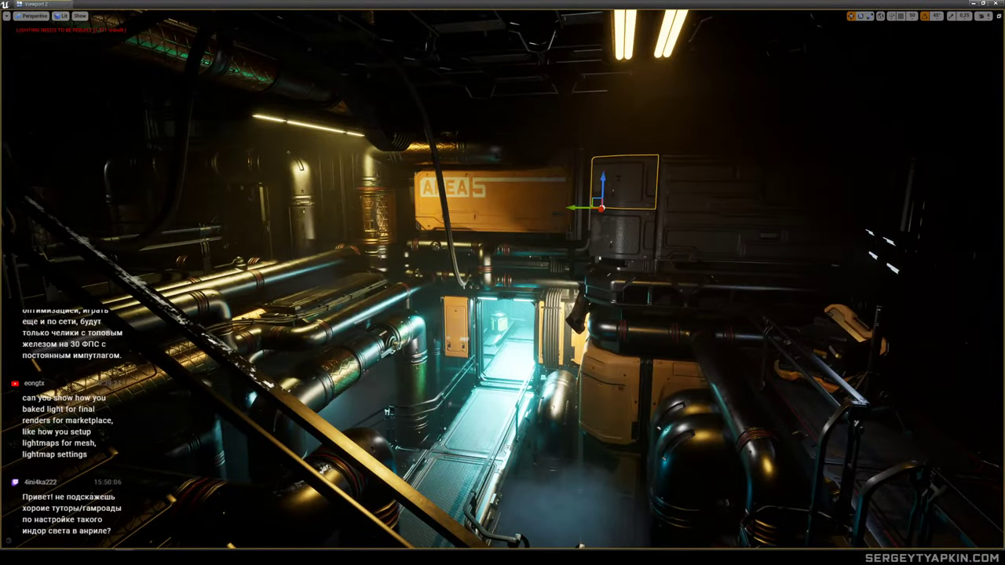
drag(603, 174, 603, 123)
right_drag(594, 138, 594, 137)
key(s)
key(d)
drag(595, 140, 592, 182)
Turn on position grid snapping and rotate the tripod work light so its lamps face the stairs.
click(900, 16)
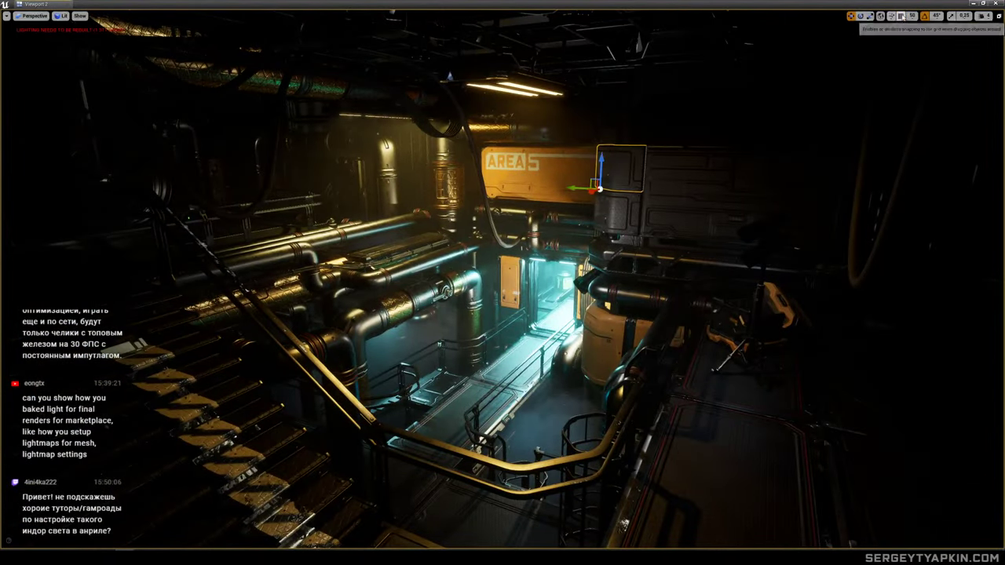
key(w)
right_drag(571, 387, 572, 388)
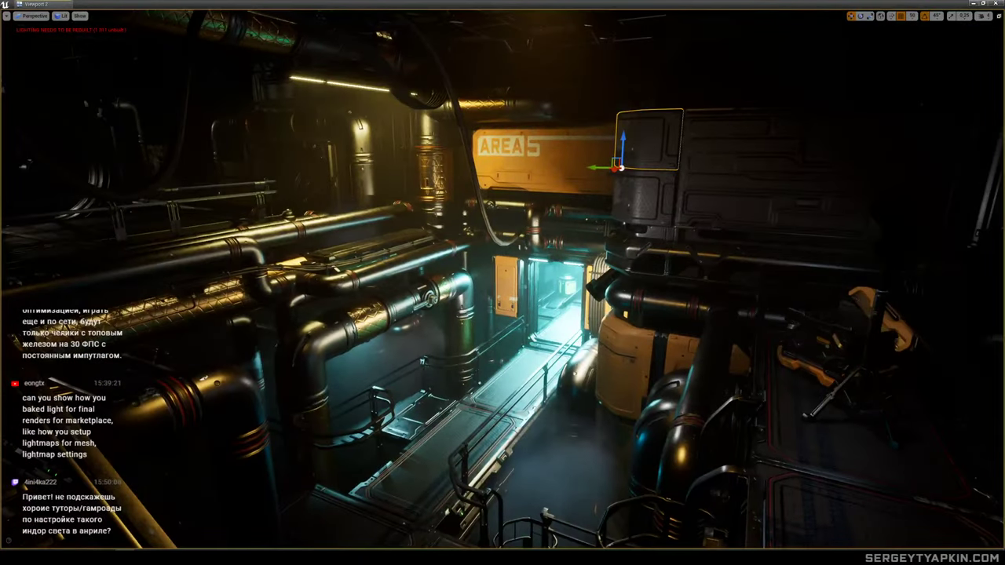
click(874, 341)
key(s)
right_drag(864, 345, 863, 346)
key(e)
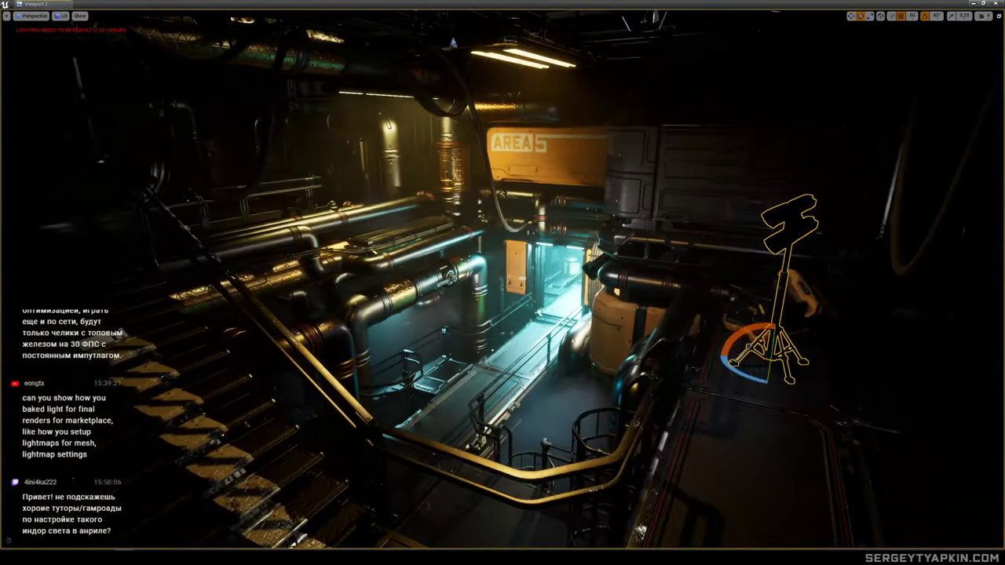
drag(745, 380, 812, 360)
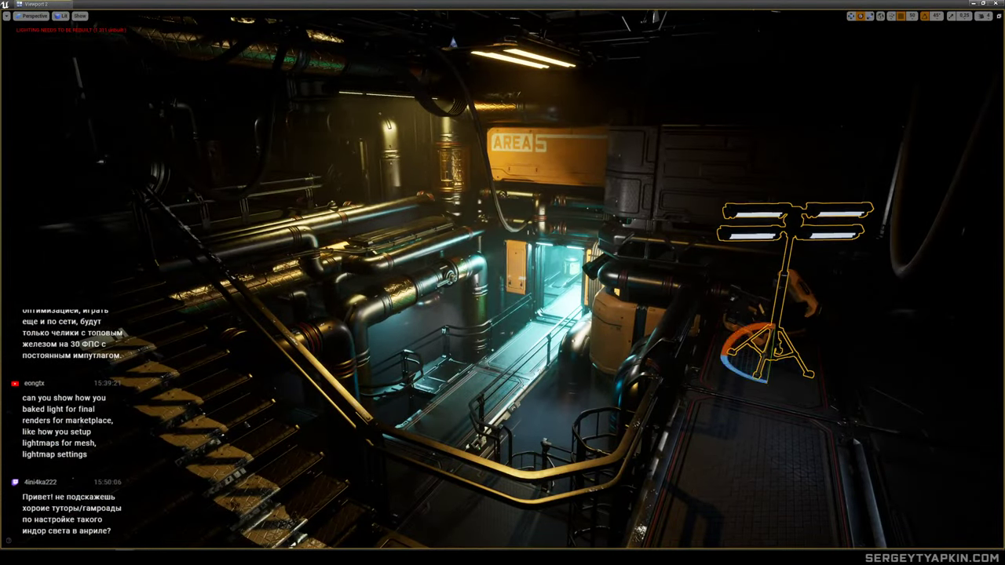
Shift the tripod work light to the outer side of the platform and turn its lamps sideways to the stairs.
key(w)
key(e)
drag(786, 377, 860, 382)
key(w)
key(e)
key(w)
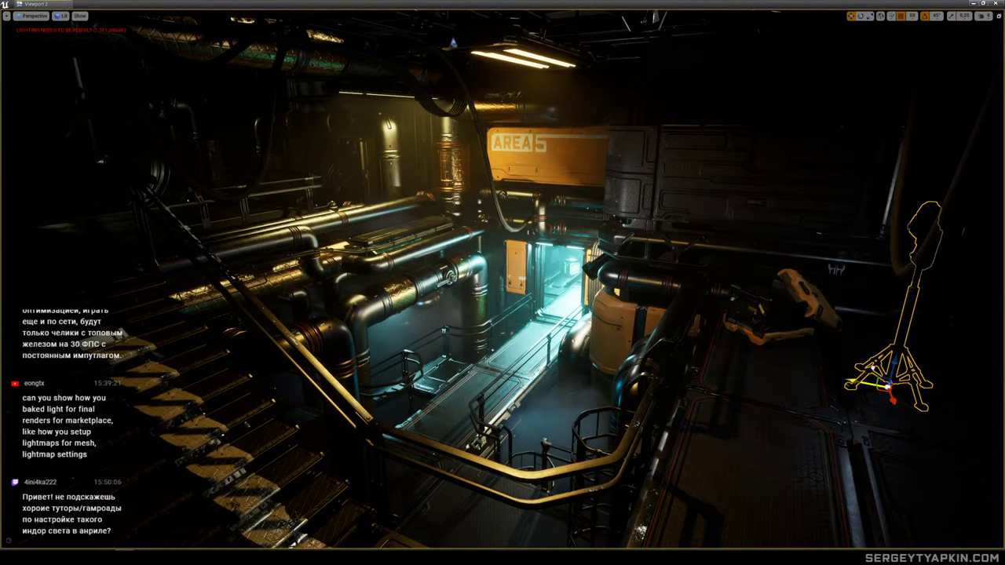
Examine the corridor lighting and light placement from the platform, the stairs and close to the cyan doorway.
right_drag(859, 382, 887, 388)
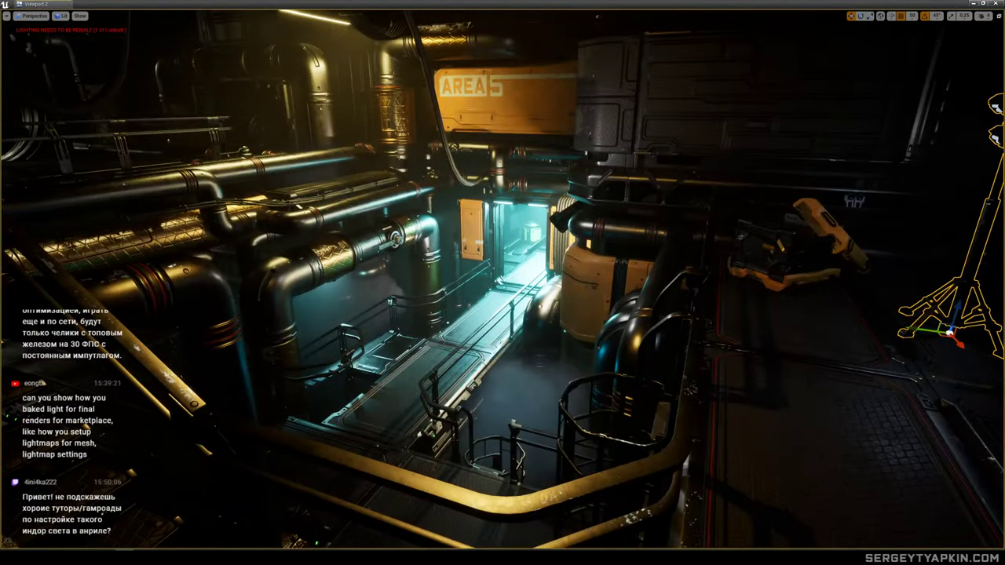
click(428, 452)
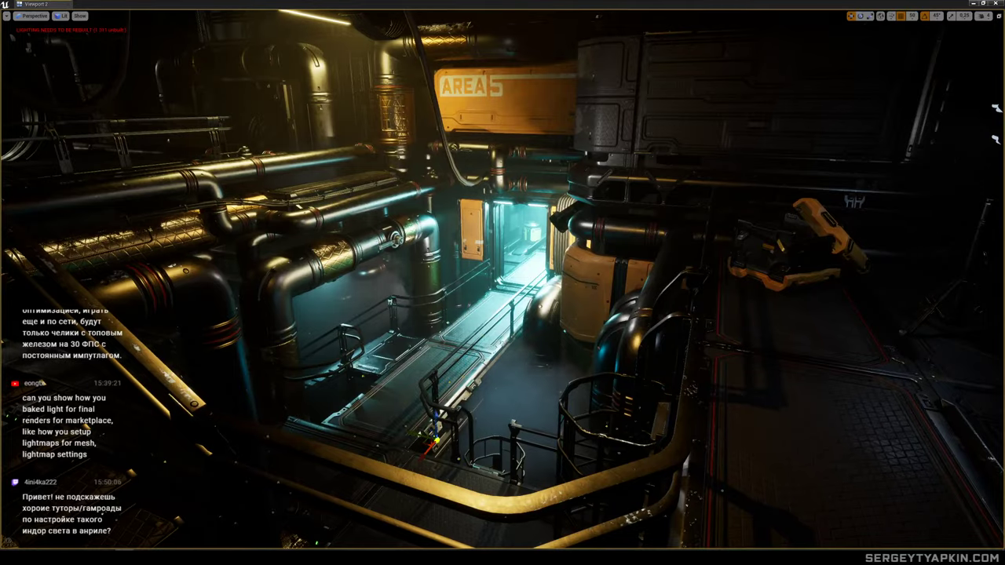
key(f)
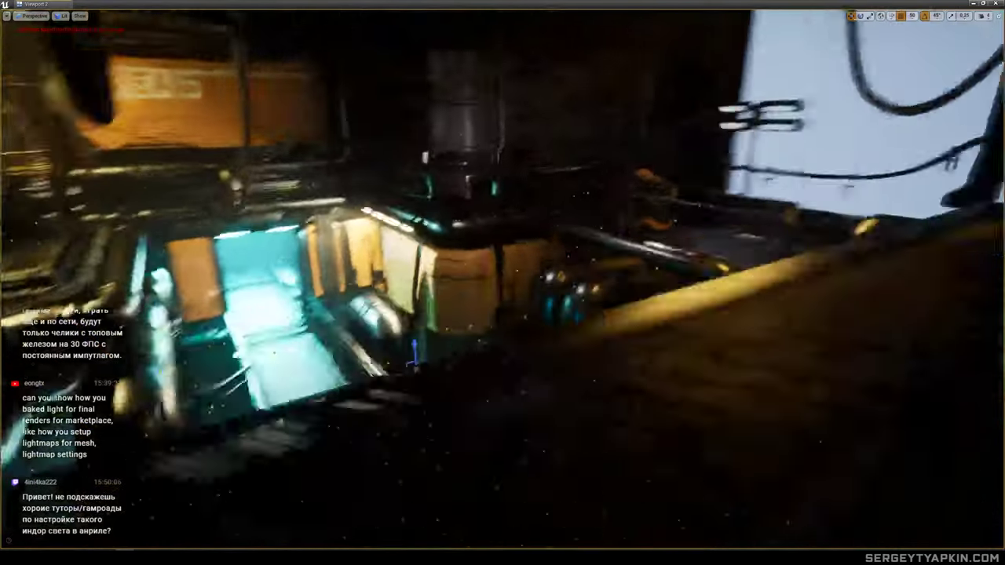
right_drag(428, 393, 557, 376)
right_drag(518, 278, 502, 271)
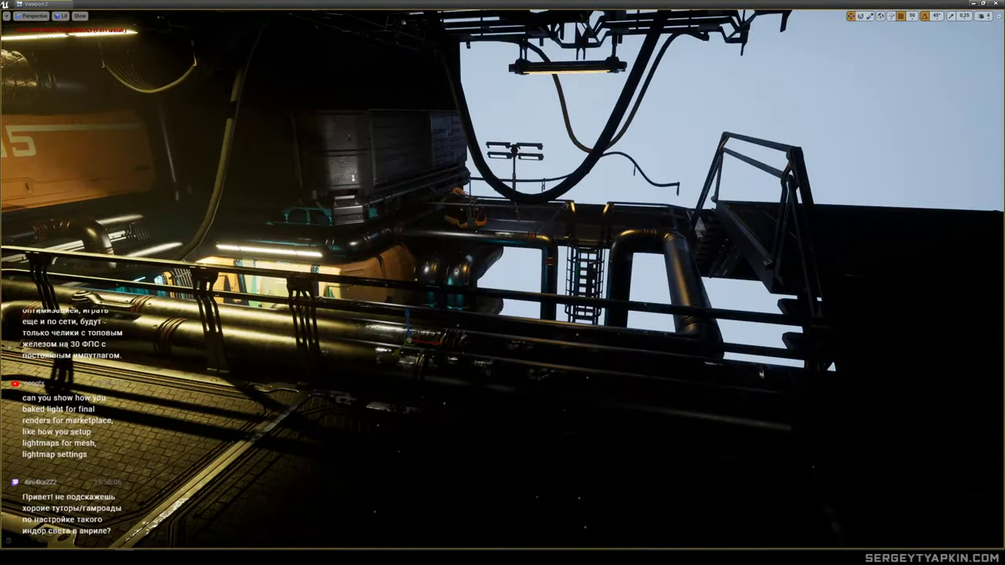
right_drag(624, 145, 621, 212)
right_drag(510, 282, 549, 294)
key(g)
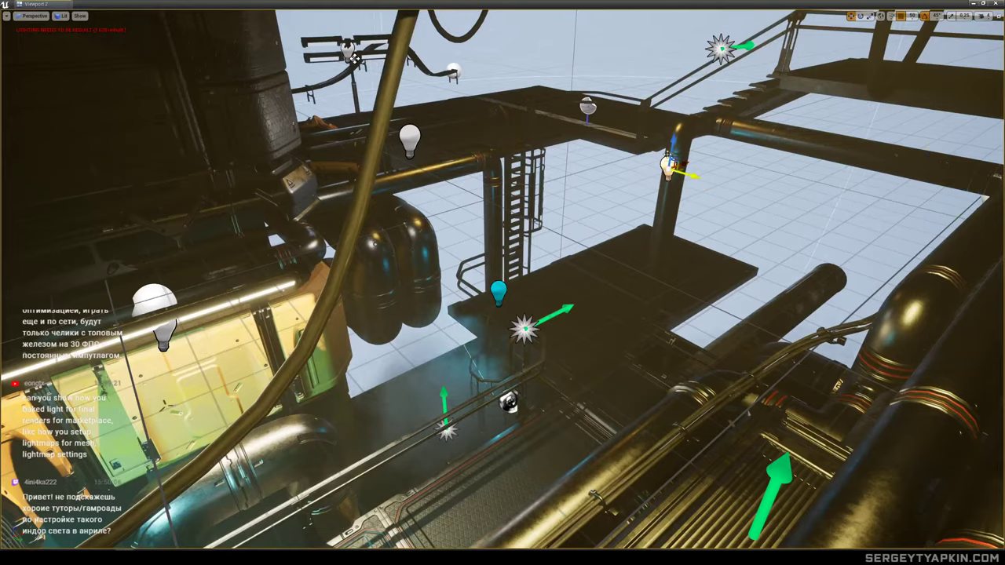
right_drag(355, 59, 416, 73)
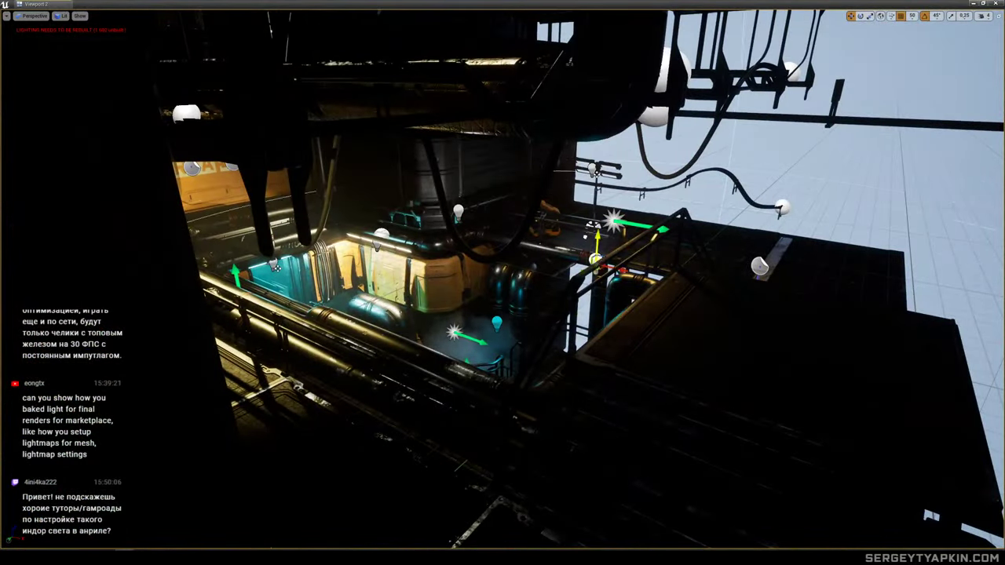
right_drag(559, 277, 530, 287)
key(g)
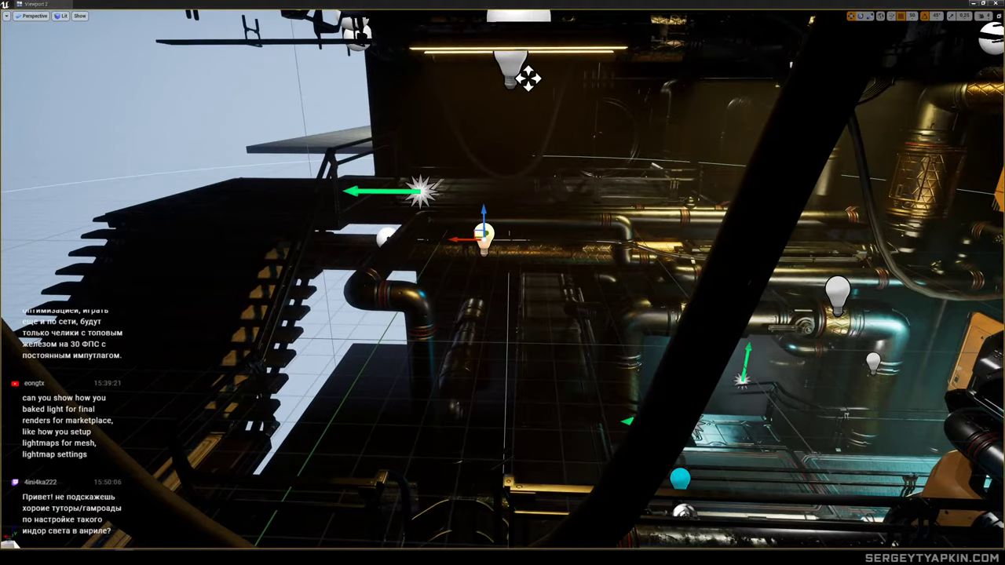
right_drag(530, 288, 525, 289)
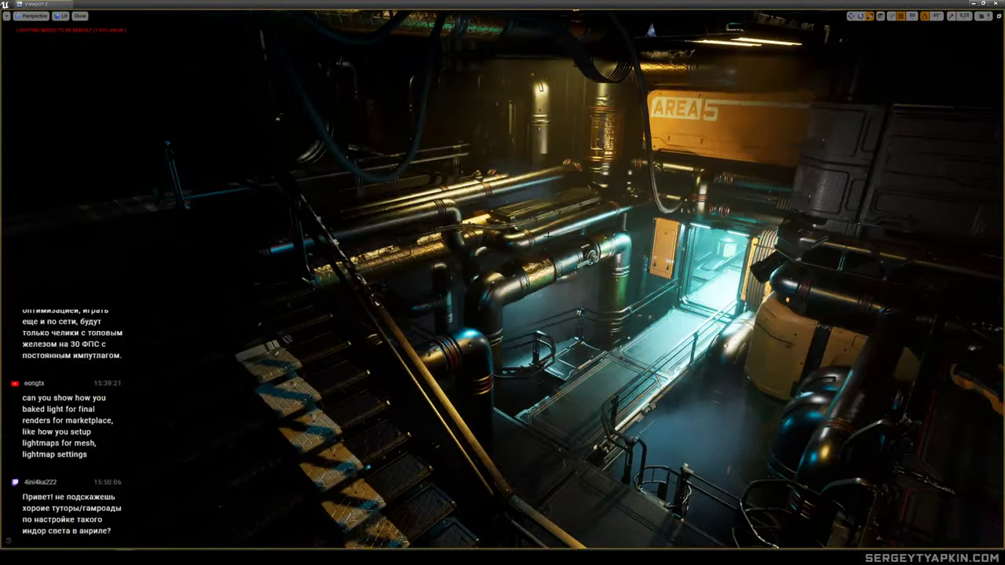
right_drag(526, 289, 526, 289)
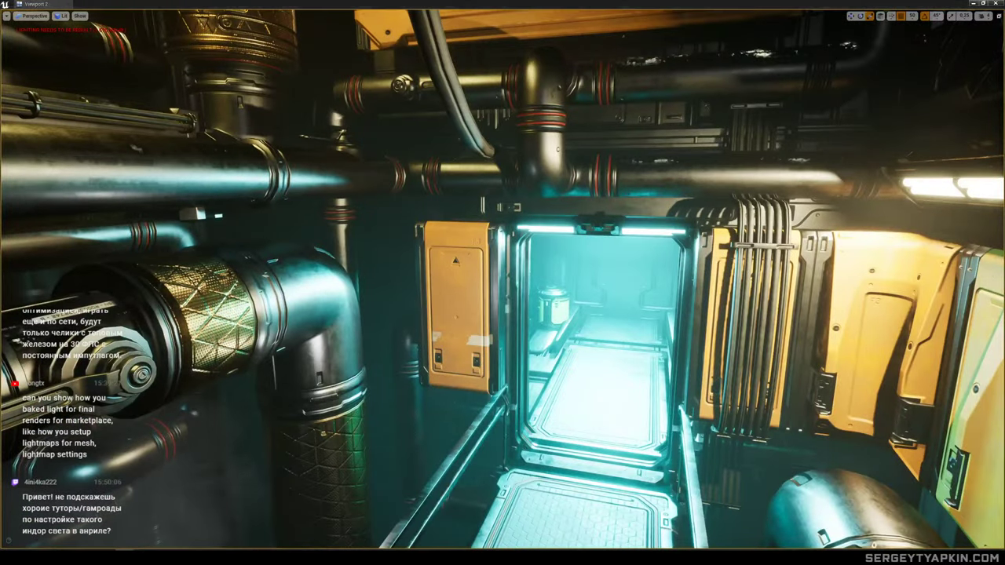
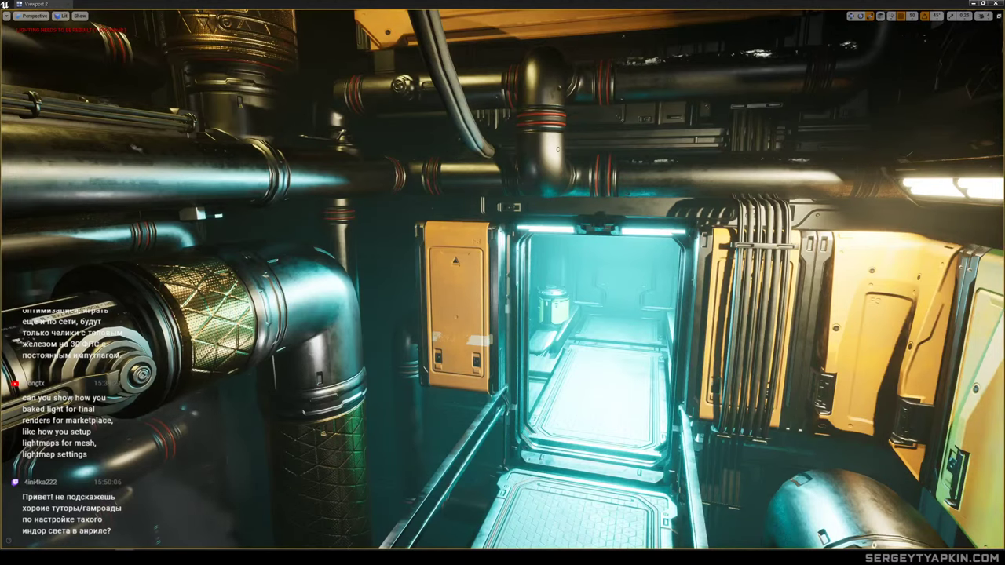
Bring a copy of the yellow wall-mounted equipment box from the asset showcase into the corridor scene.
key(s)
mouse_move(448, 168)
right_down()
mouse_move(369, 157)
mouse_move(345, 197)
mouse_move(447, 168)
right_up()
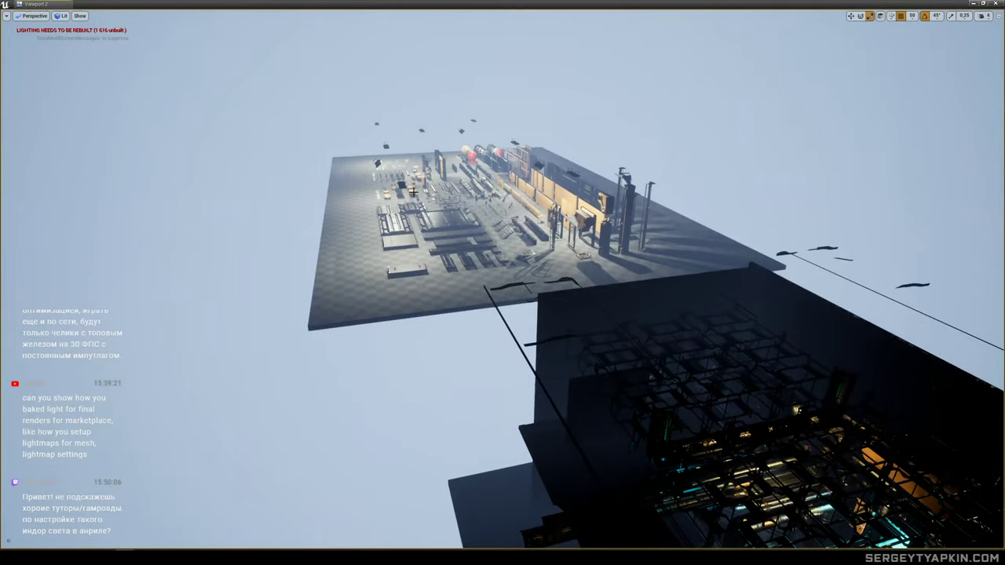
key(f)
key(s)
right_drag(456, 242, 522, 257)
key(a)
key(w)
click(522, 257)
key(s)
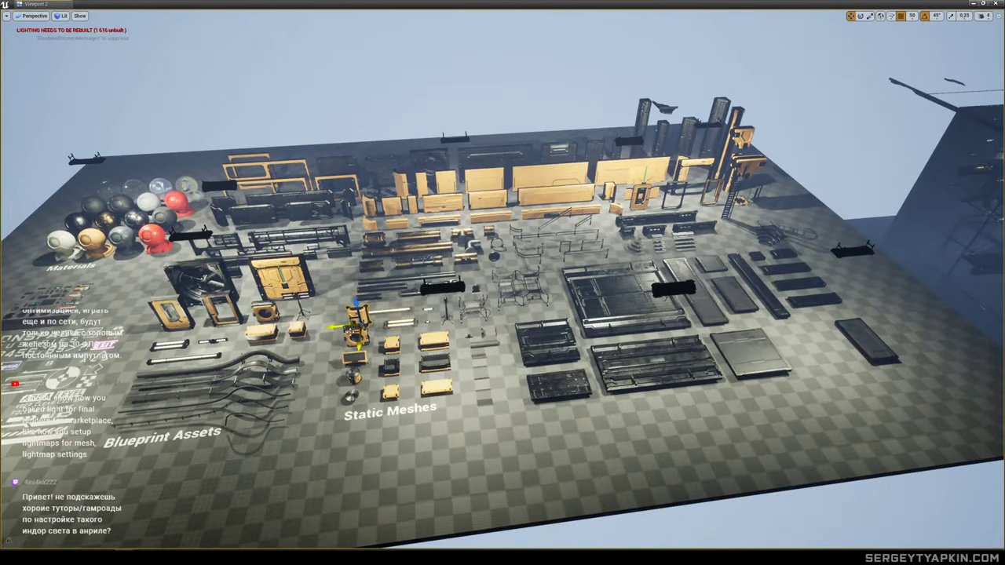
click(944, 218)
key(f)
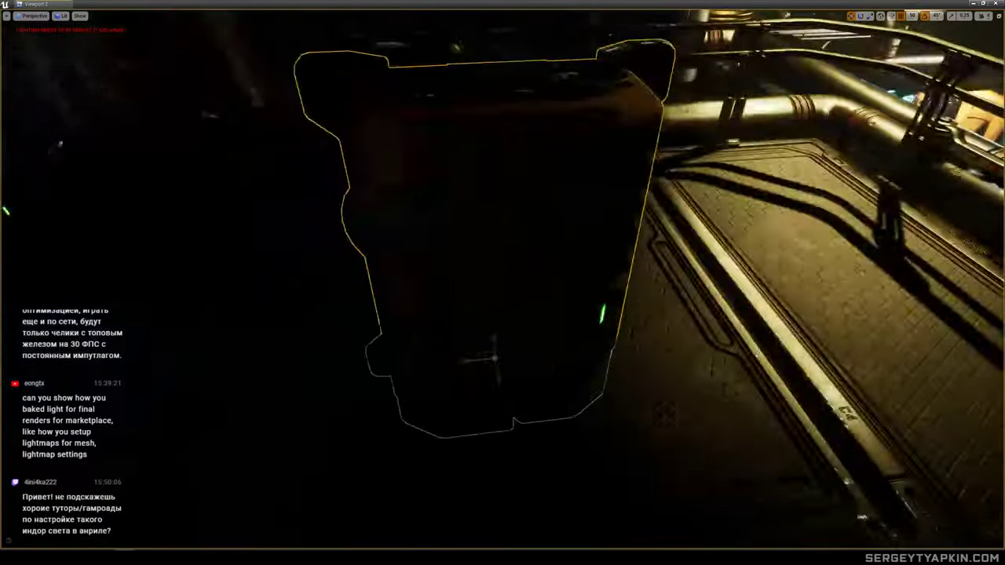
key(s)
mouse_move(944, 218)
right_down()
mouse_move(993, 223)
mouse_move(962, 223)
right_up()
right_drag(514, 235, 496, 230)
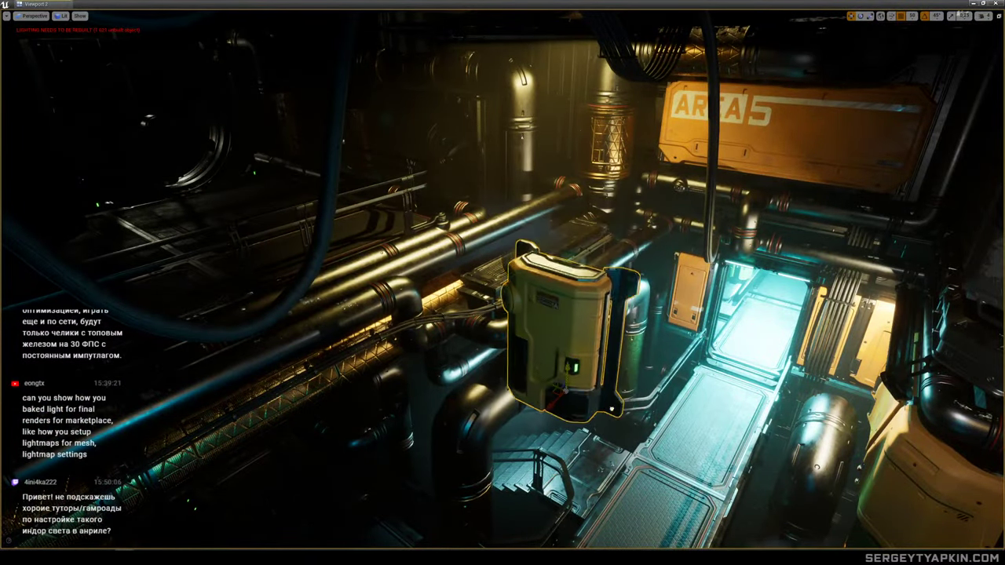
Place the yellow equipment box against the wall beside the cyan doorway's frame, at the orange panel's spot.
key(w)
right_drag(503, 282, 508, 316)
key(s)
right_drag(477, 233, 498, 232)
key(s)
right_drag(585, 297, 585, 297)
key(w)
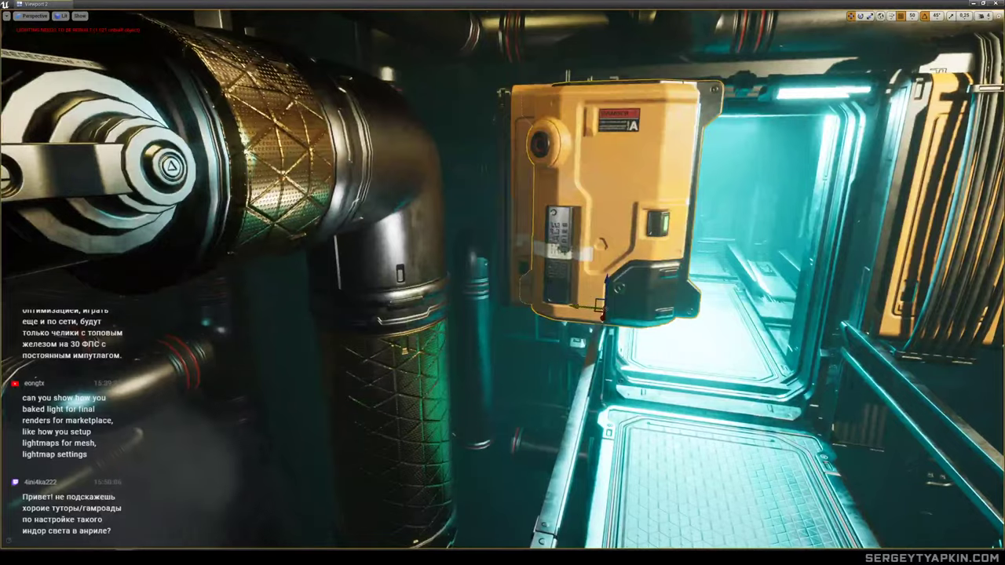
drag(580, 306, 503, 292)
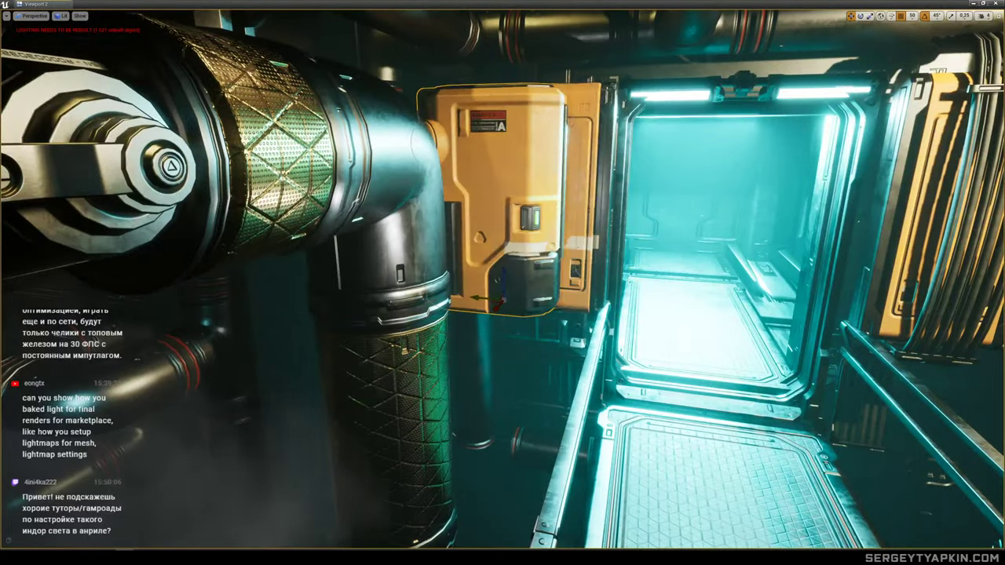
key(s)
right_drag(503, 282, 491, 302)
key(w)
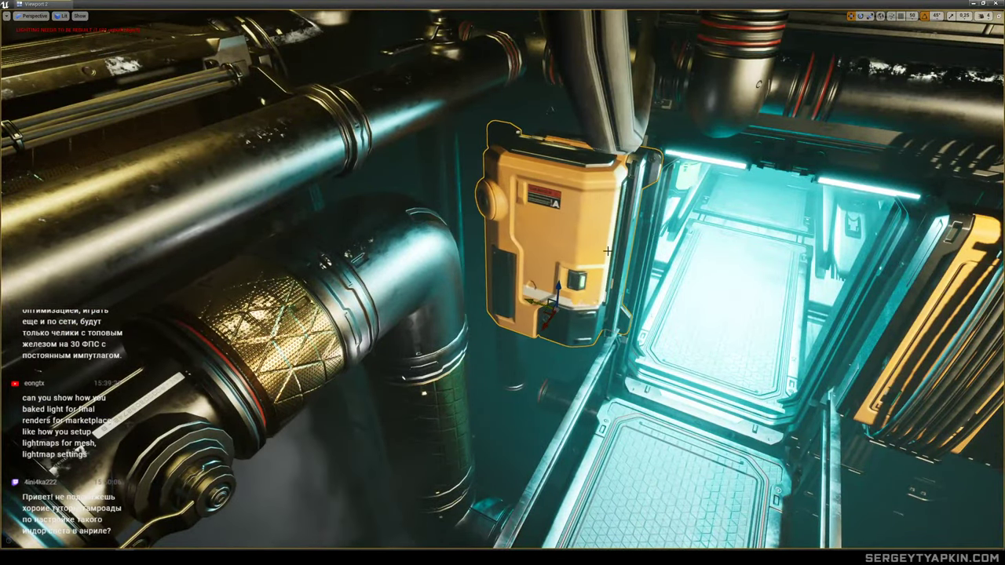
Check how the yellow equipment box fits against the wall and door frame from several distances.
key(s)
mouse_move(608, 252)
right_down()
mouse_move(608, 287)
mouse_move(604, 240)
mouse_move(616, 240)
right_up()
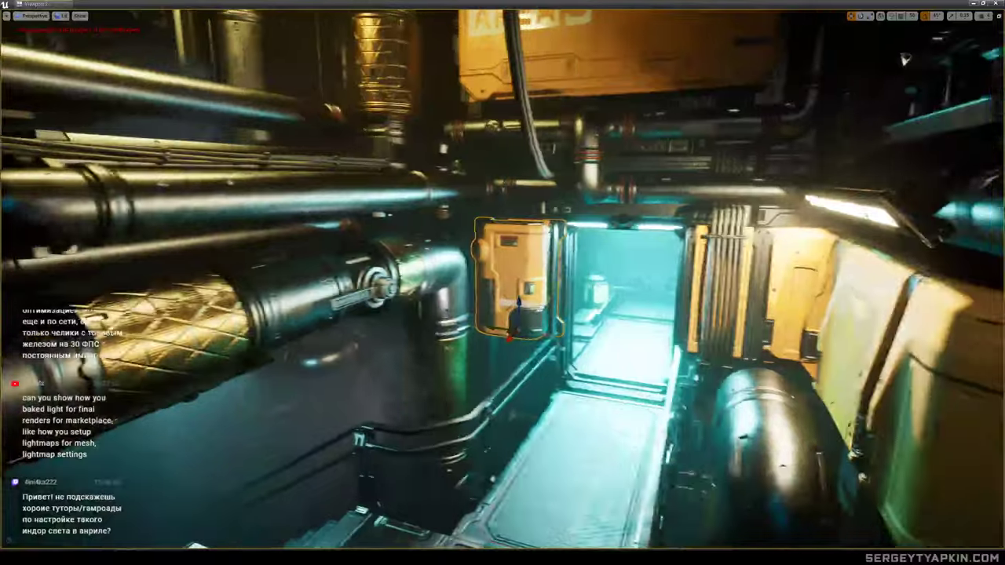
key(s)
right_drag(905, 59, 907, 62)
key(w)
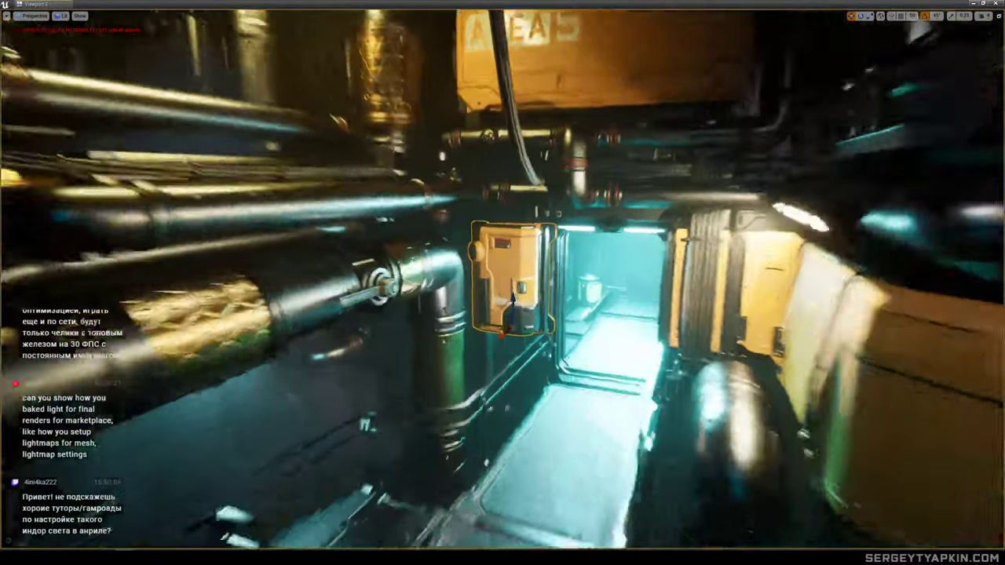
right_drag(527, 288, 527, 282)
key(e)
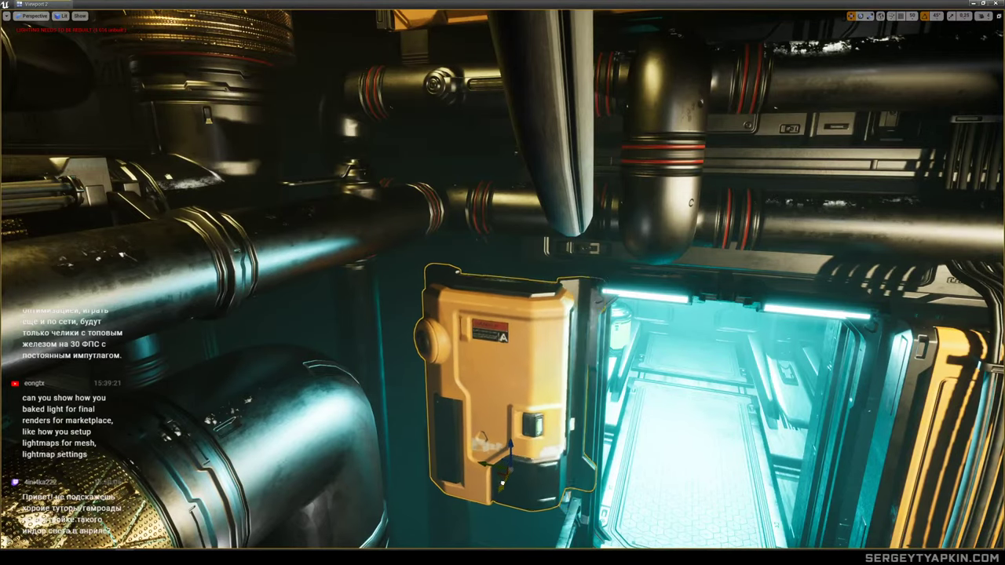
key(q)
right_drag(583, 373, 583, 373)
key(e)
key(s)
key(s)
key(w)
key(s)
key(w)
key(g)
key(g)
key(g)
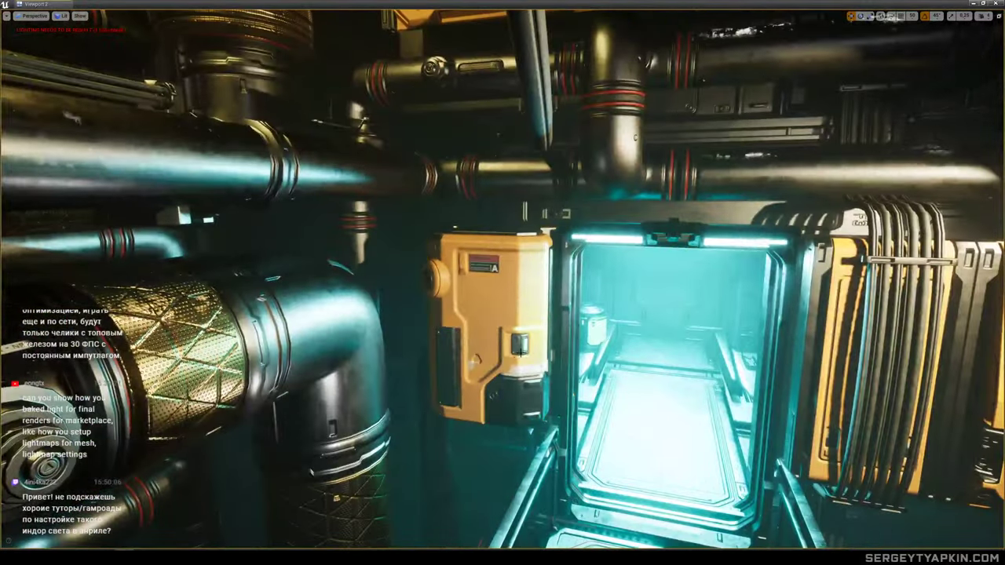
Raise the white stripe decal on the yellow equipment box to the upper part of its front.
key(w)
right_drag(524, 364, 471, 392)
key(s)
click(529, 330)
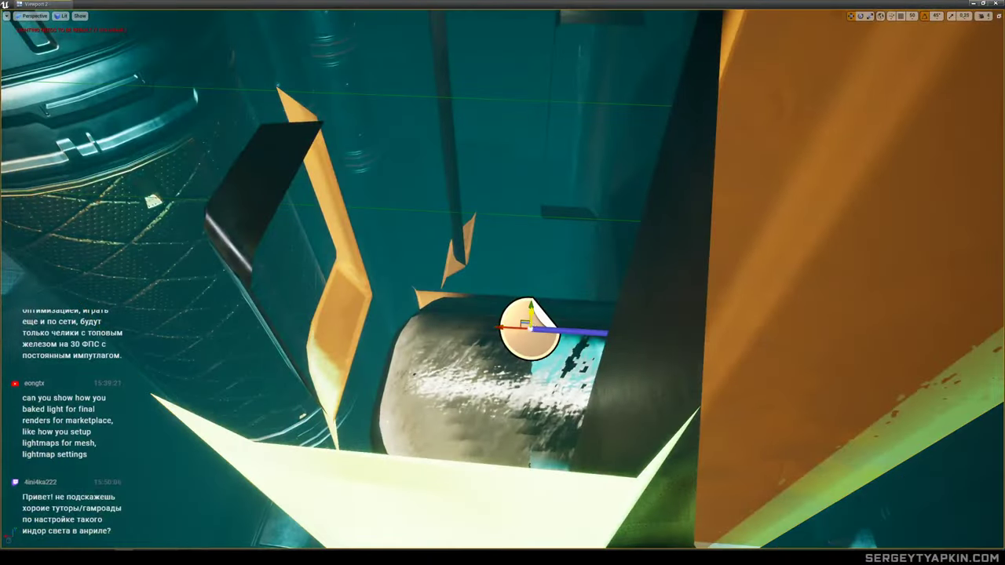
key(s)
right_drag(529, 329, 596, 243)
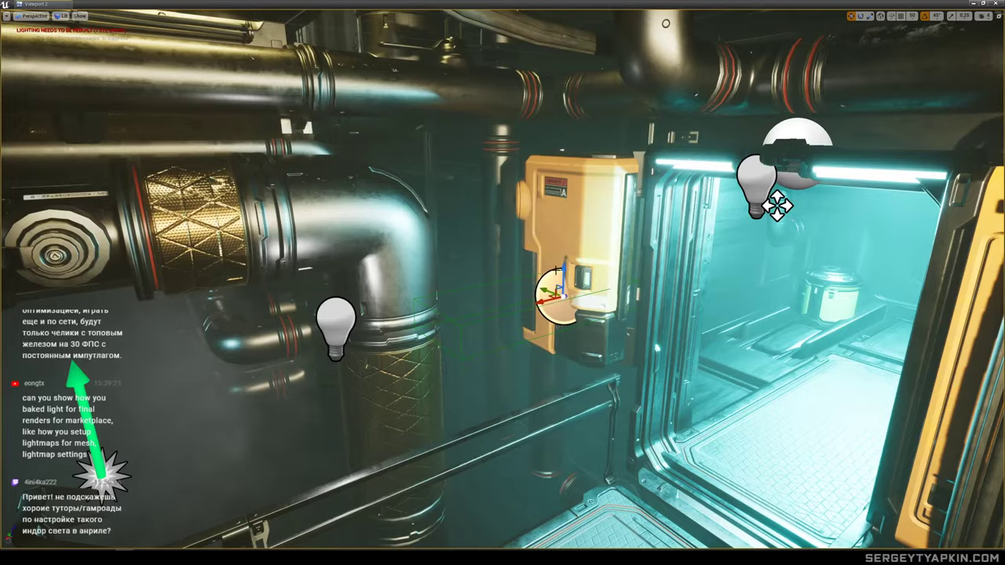
key(g)
key(s)
mouse_move(596, 269)
right_down()
mouse_move(585, 263)
mouse_move(610, 269)
right_up()
key(w)
key(g)
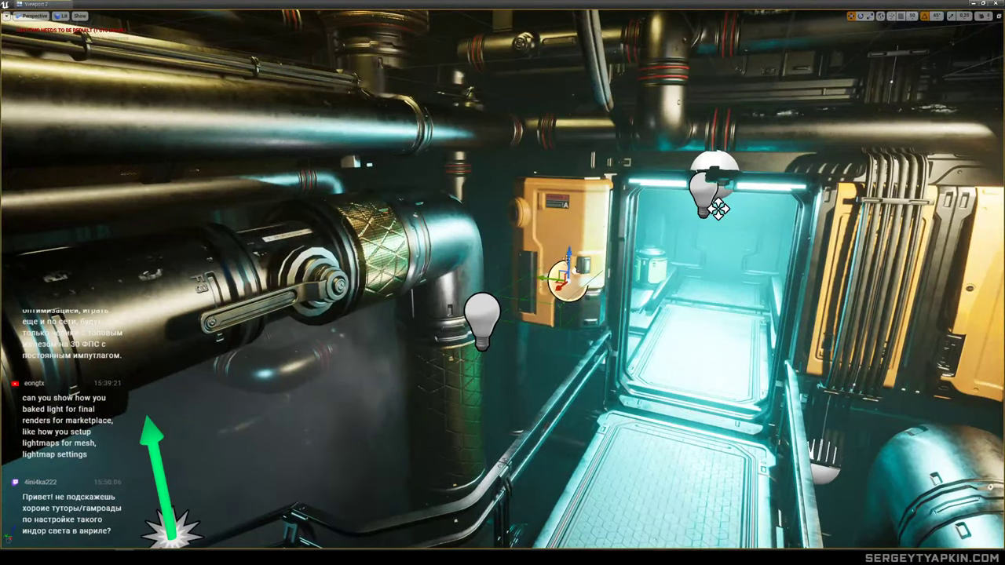
drag(571, 202, 571, 191)
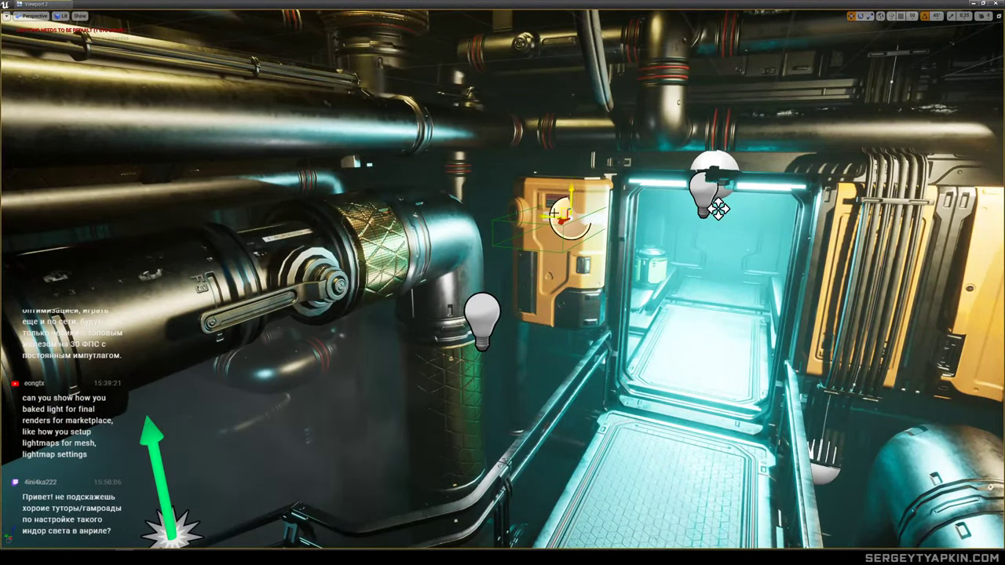
key(g)
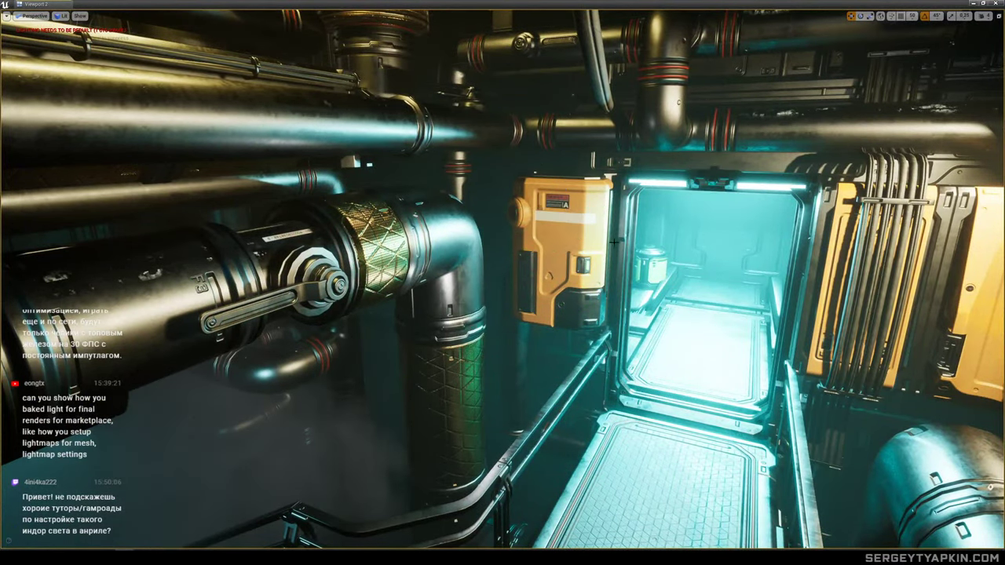
Review the yellow equipment box and the cyan doorway within the whole corridor from farther back.
key(s)
right_drag(718, 209, 717, 212)
key(w)
key(w)
right_drag(617, 242, 617, 242)
click(617, 242)
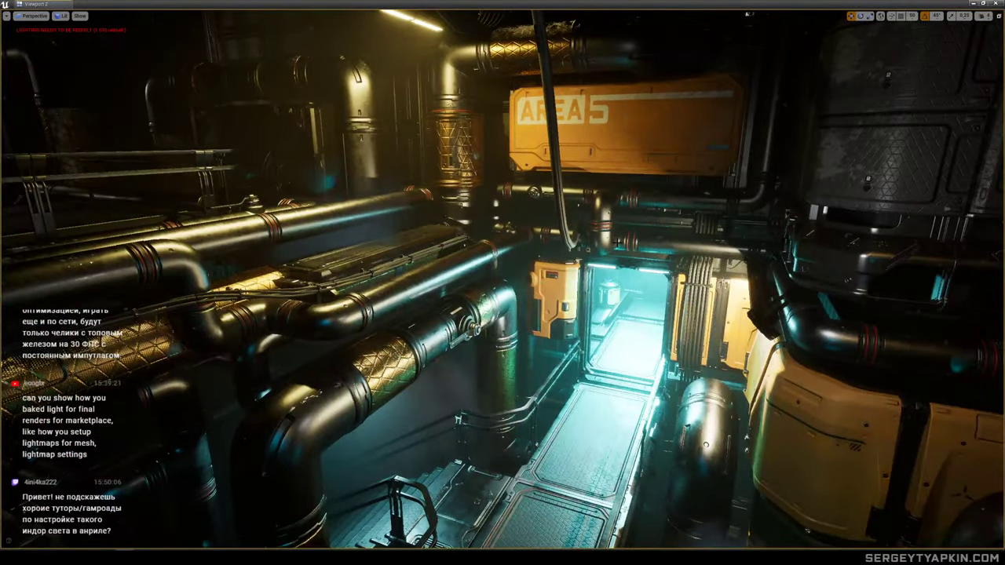
right_drag(503, 283, 503, 283)
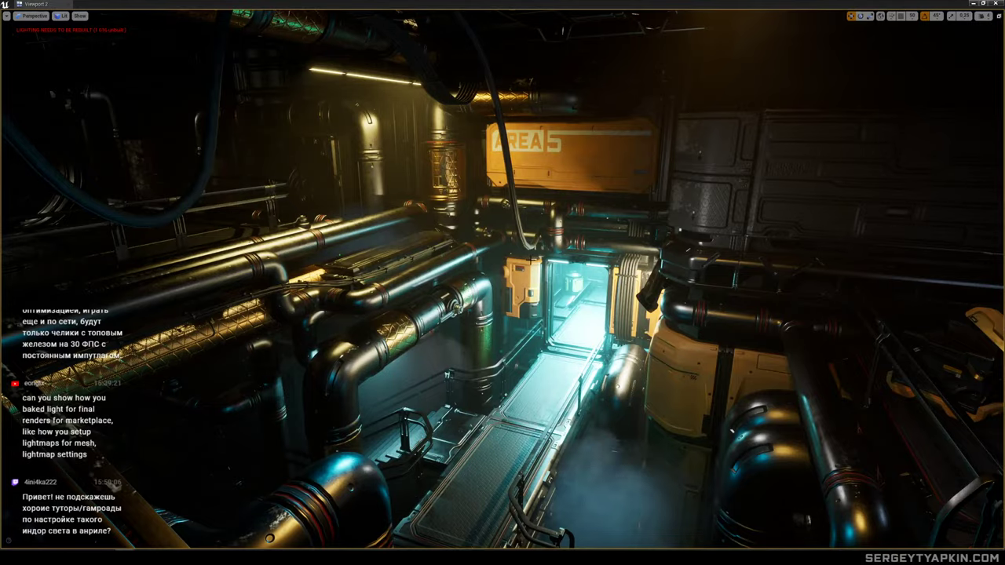
right_drag(503, 282, 502, 282)
Duplicate the smoke emitter beside the lower stairs and place the copy above the upper pipes near the back wall.
key(g)
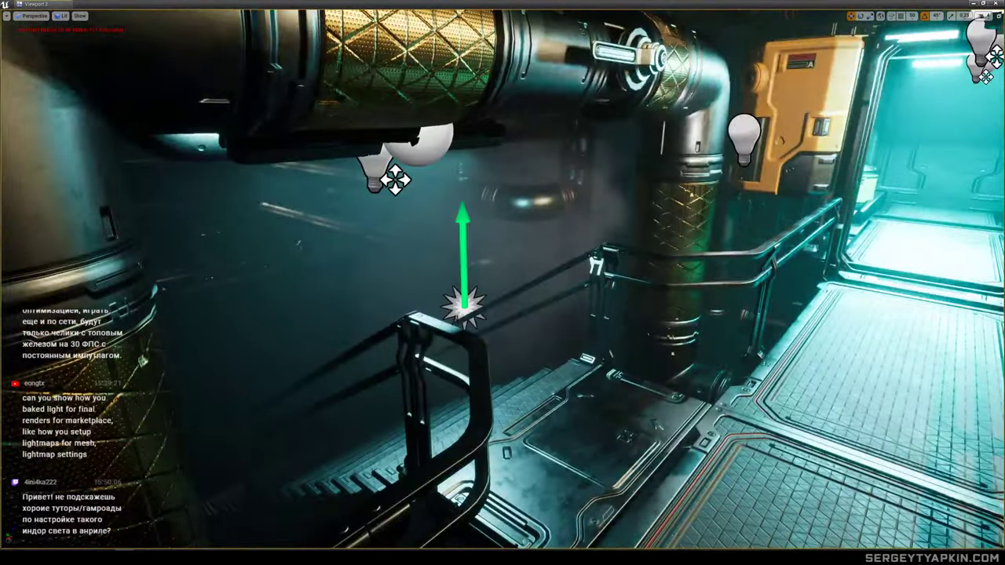
click(464, 306)
key(f)
right_drag(469, 384, 469, 384)
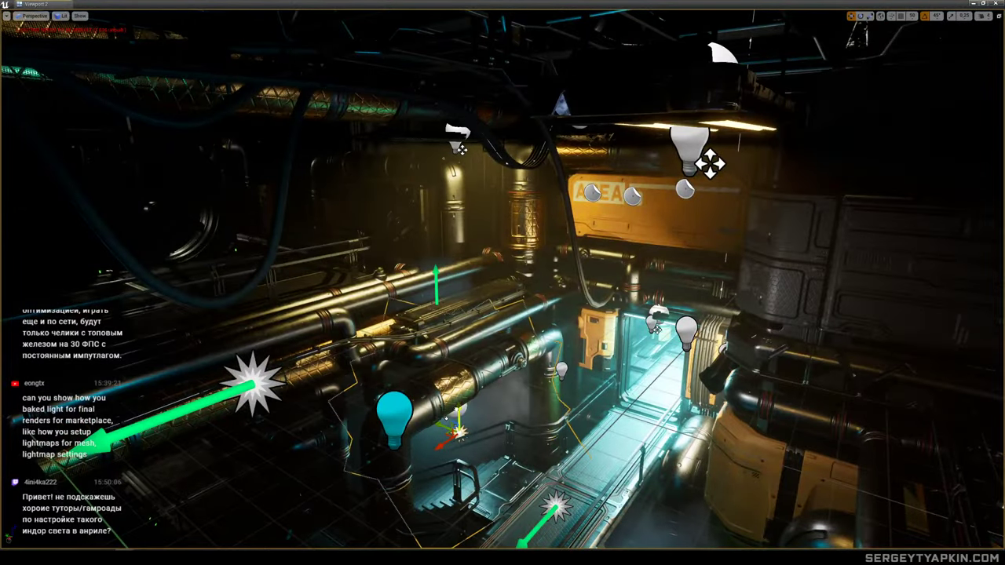
alt+drag(459, 415, 403, 224)
right_drag(404, 223, 403, 224)
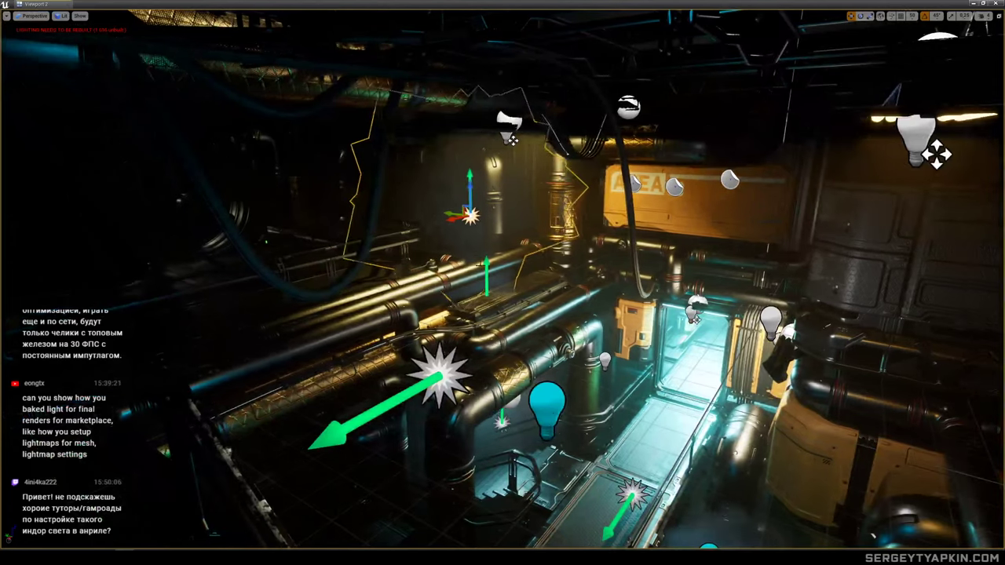
Duplicate the cyan point light to the upper pipes beside the new smoke and lower the smoke emitter toward the pipes.
click(547, 406)
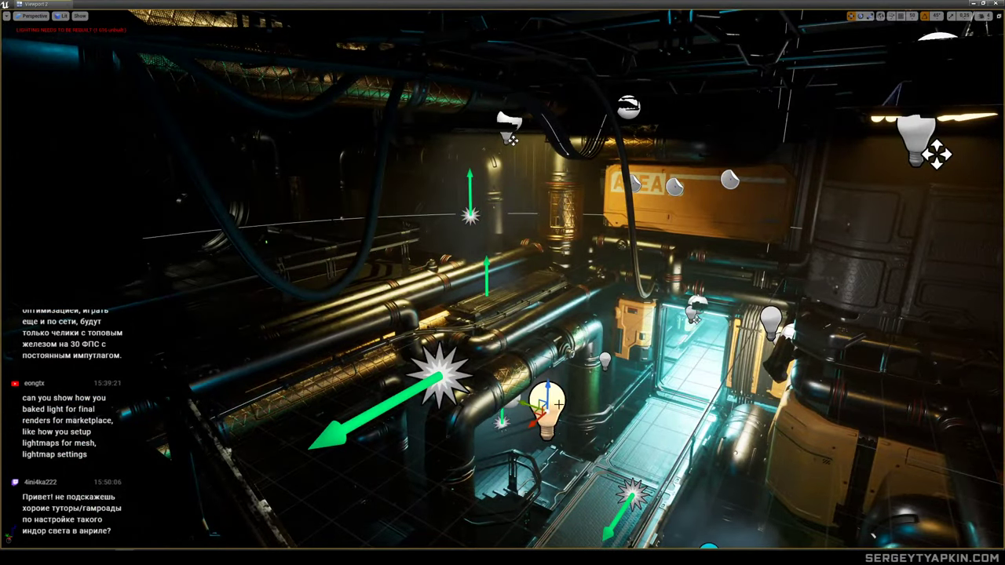
alt+drag(533, 414, 444, 273)
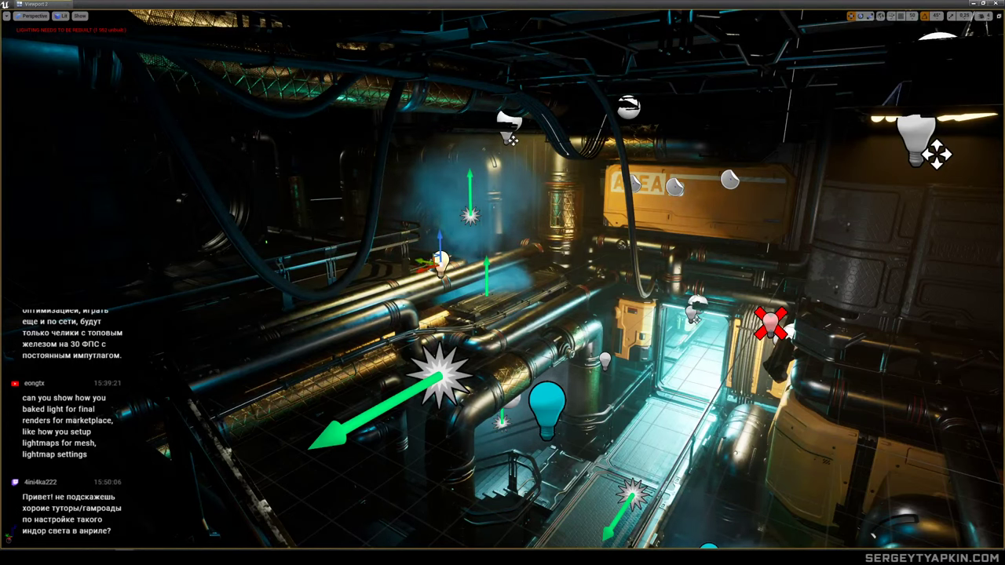
click(469, 216)
drag(471, 197, 473, 216)
Move the duplicated point light along the upper pipes to beside the AREA 5 sign.
click(440, 263)
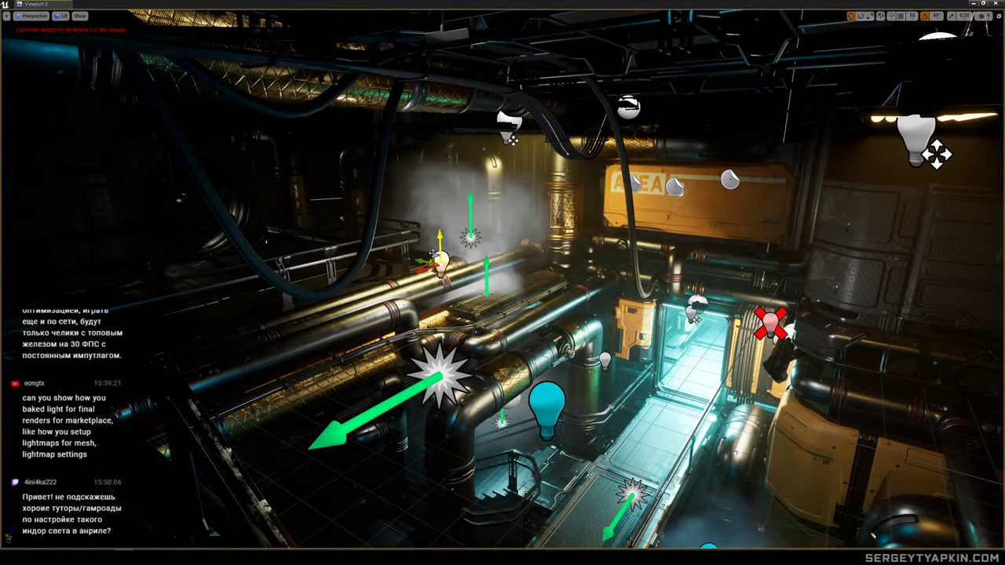
drag(440, 262, 634, 297)
key(s)
right_drag(634, 297, 667, 345)
key(w)
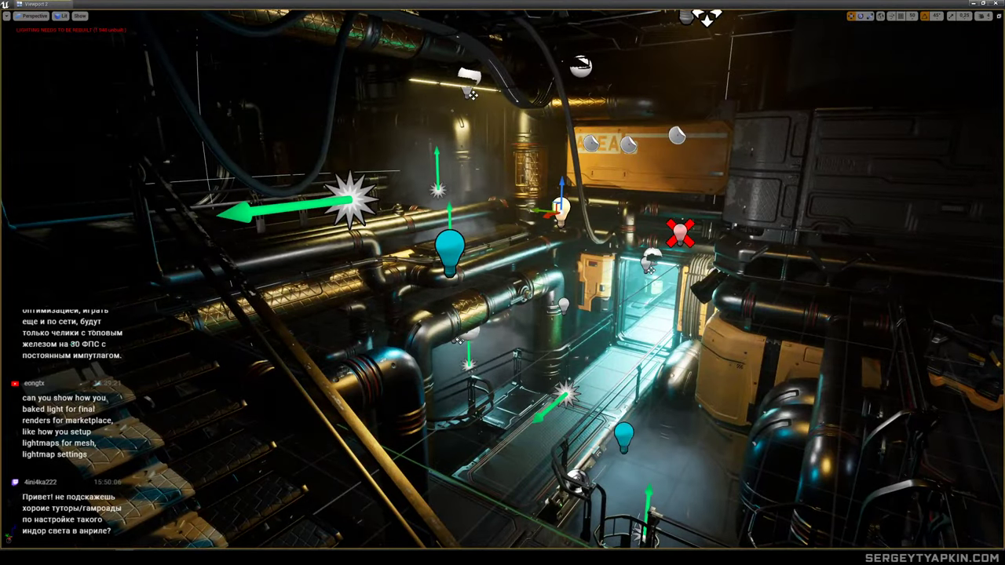
Move the duplicated smoke emitter near the back wall farther along the upper pipes toward the railing.
key(w)
right_drag(564, 298, 542, 276)
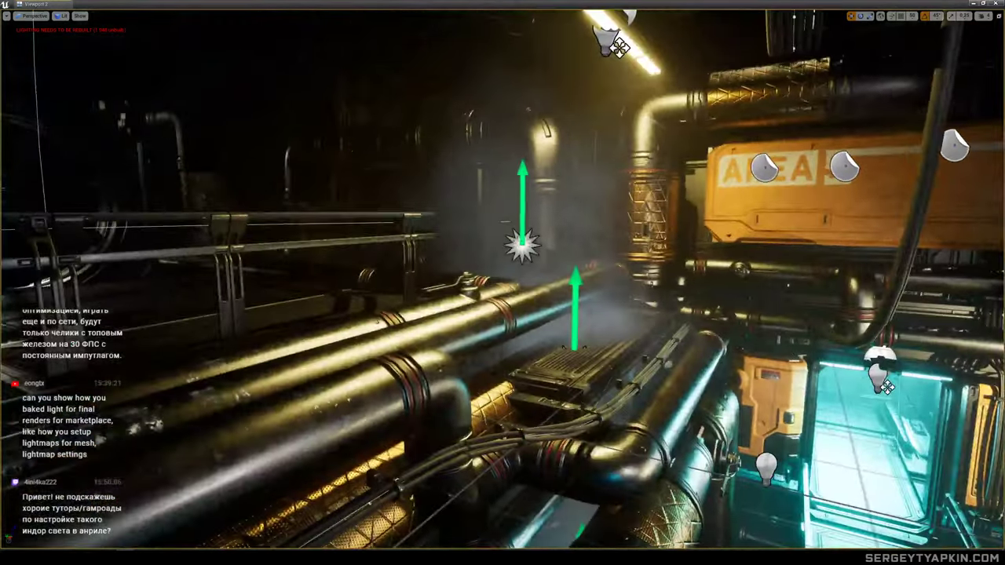
click(522, 246)
drag(498, 245, 543, 247)
key(s)
mouse_move(549, 253)
right_down()
mouse_move(587, 255)
mouse_move(542, 254)
right_up()
key(w)
drag(520, 257, 430, 252)
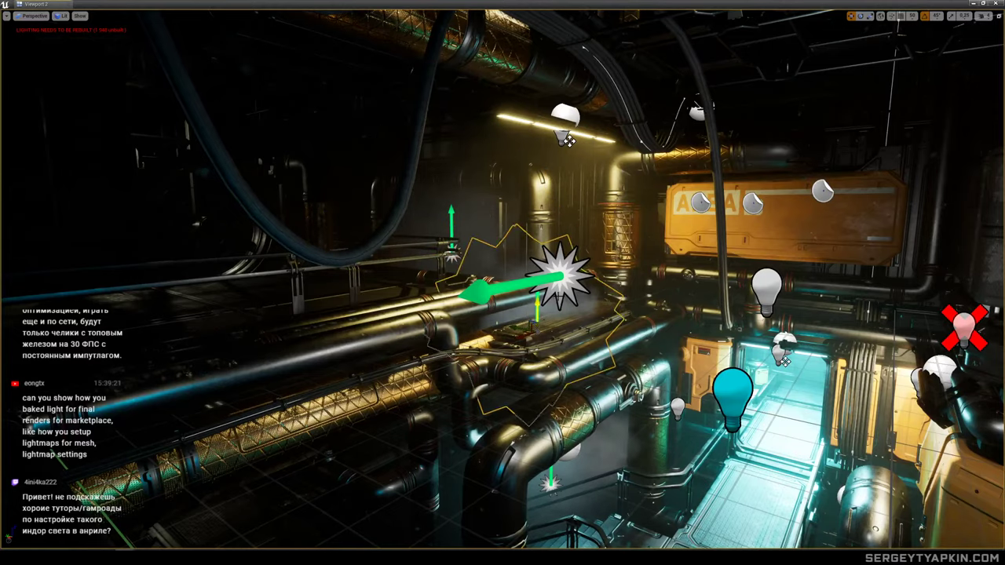
key(s)
right_drag(487, 259, 474, 209)
key(w)
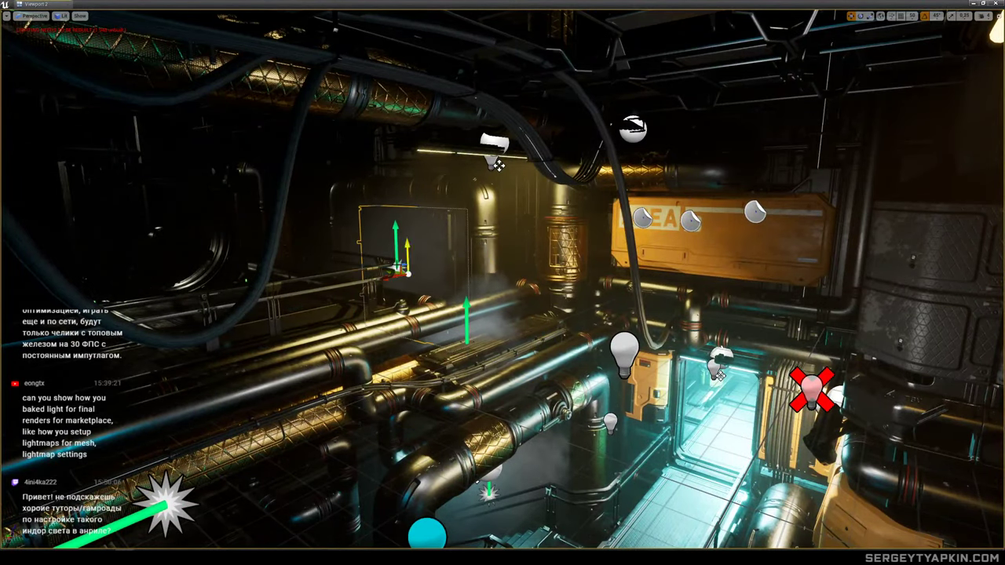
right_drag(599, 256, 598, 263)
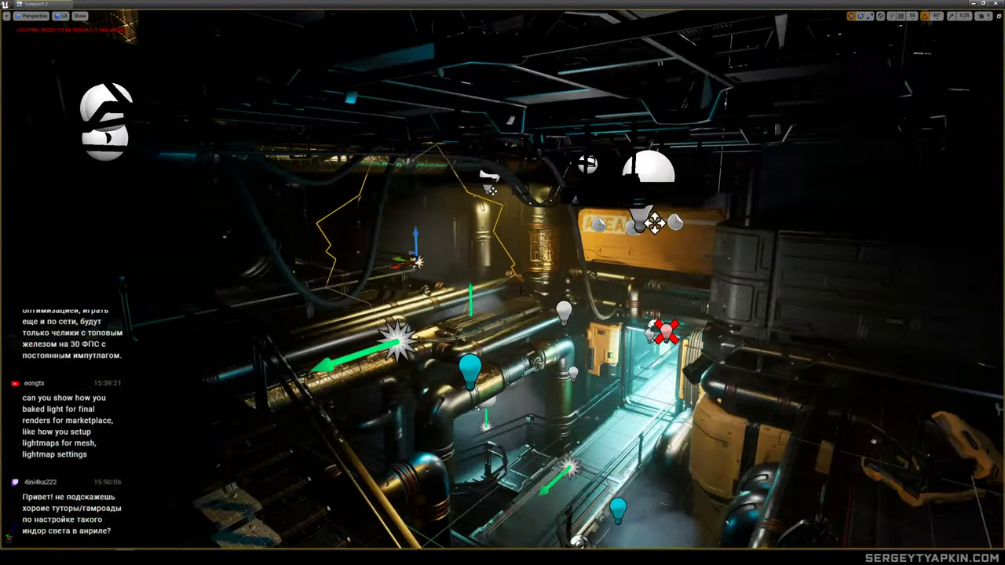
Delete the duplicated smoke emitter and the duplicated point light above the upper pipes, and save the level.
mouse_move(542, 308)
mouse_down()
mouse_move(451, 286)
mouse_move(562, 310)
mouse_up()
key(Delete)
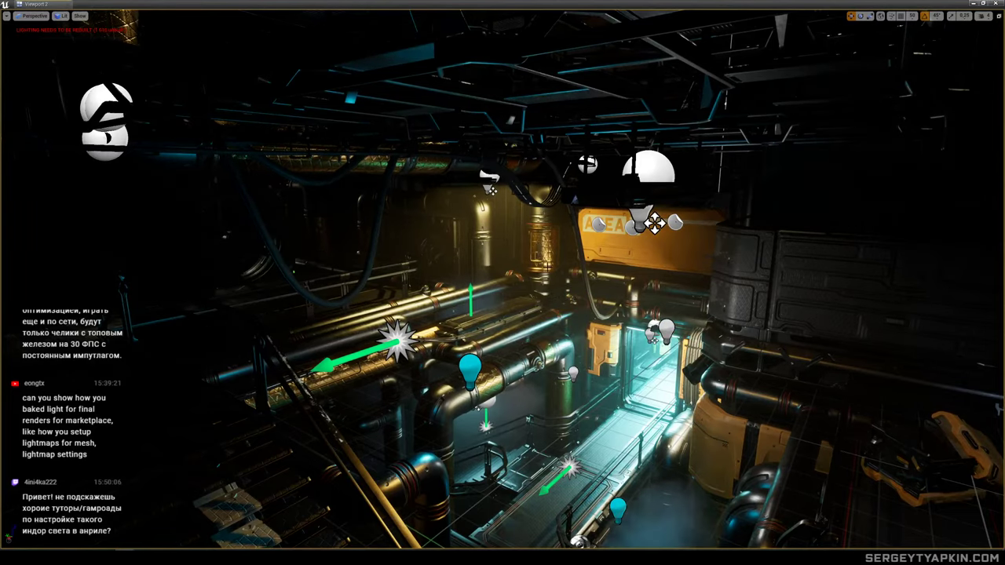
right_drag(552, 298, 562, 344)
mouse_move(562, 265)
right_down()
mouse_move(564, 245)
mouse_move(577, 248)
mouse_move(561, 267)
right_up()
key(g)
key(ctrl+s)
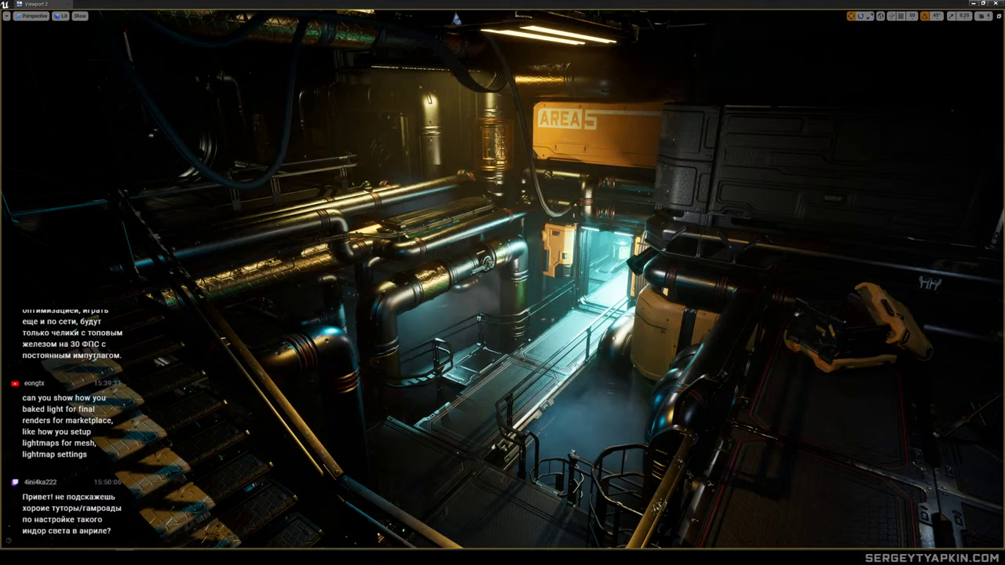
key(g)
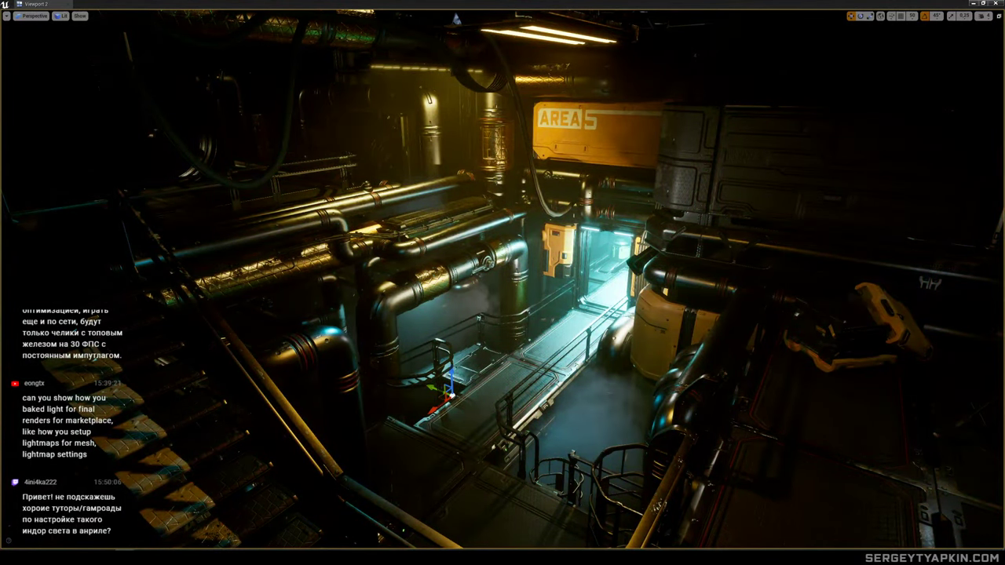
right_drag(503, 282, 501, 327)
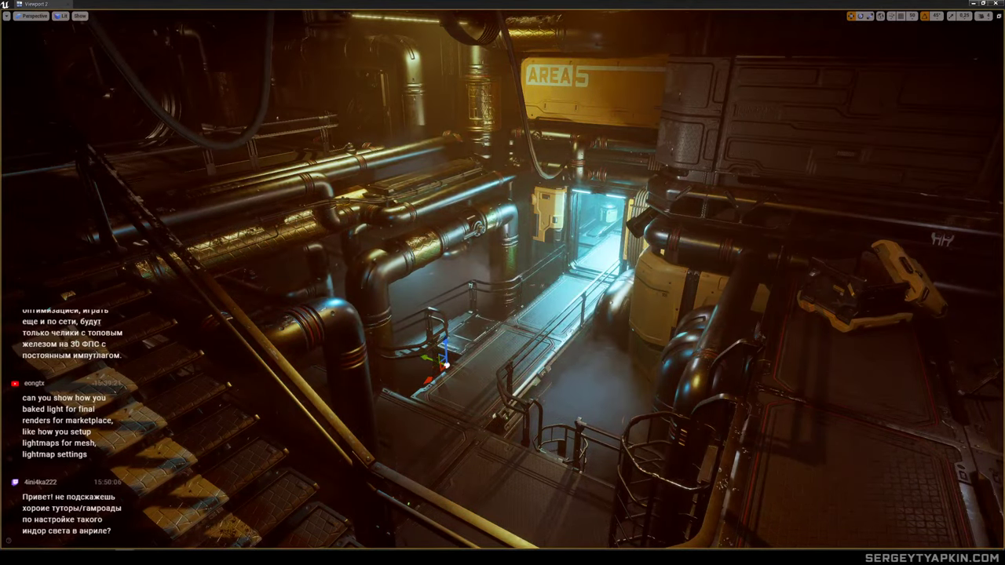
right_drag(502, 282, 512, 259)
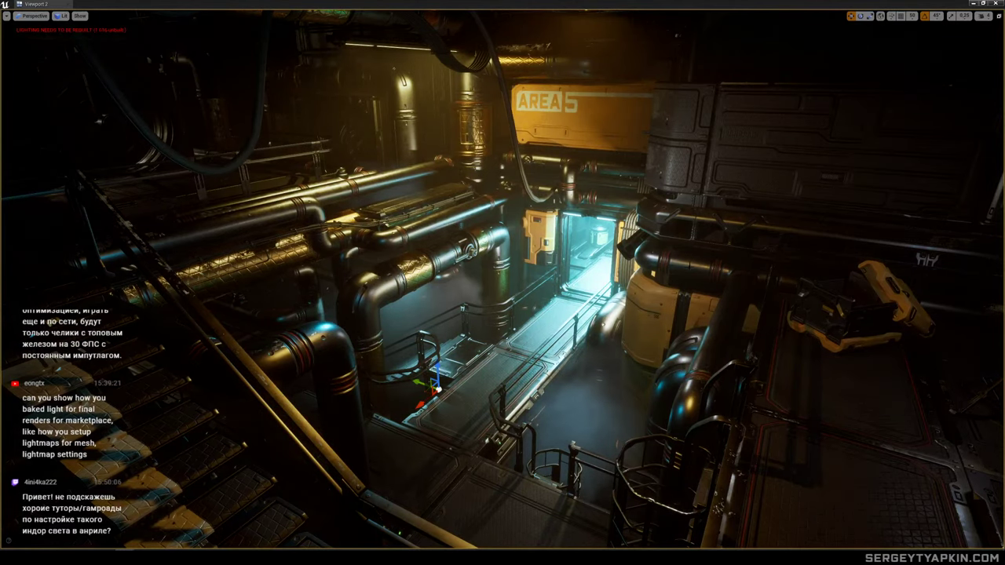
right_drag(502, 282, 496, 338)
key(g)
key(g)
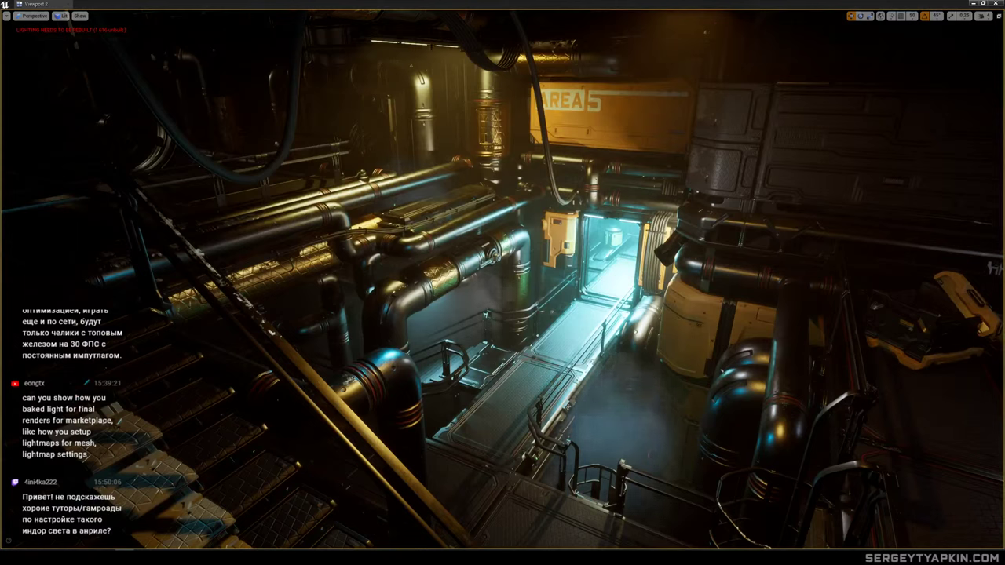
Shift the lamp fixture above the back-wall pipes and tilt it slightly.
click(428, 44)
drag(430, 22, 474, 41)
key(e)
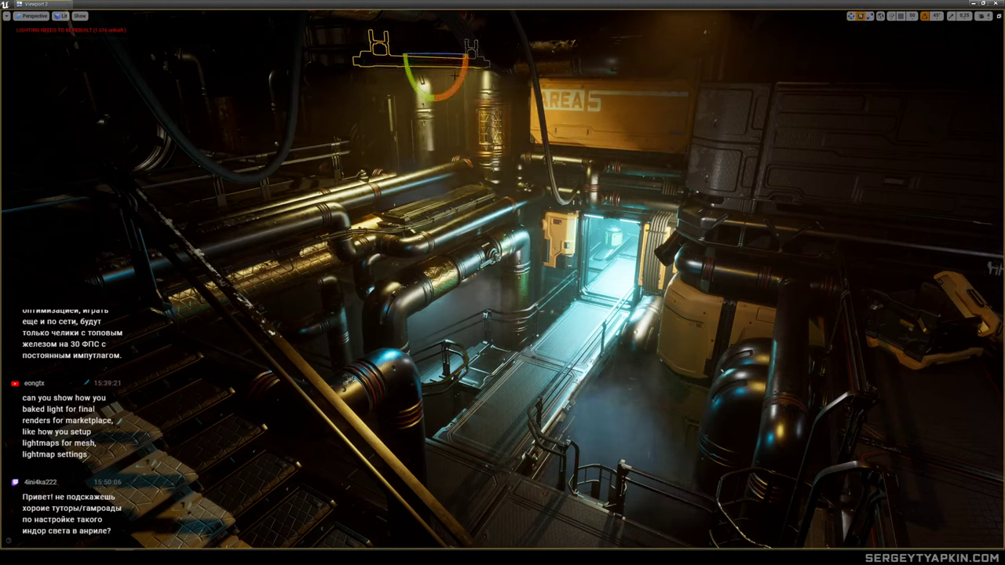
mouse_move(460, 85)
mouse_down()
mouse_move(473, 67)
mouse_move(461, 82)
mouse_up()
right_drag(503, 279, 506, 279)
key(s)
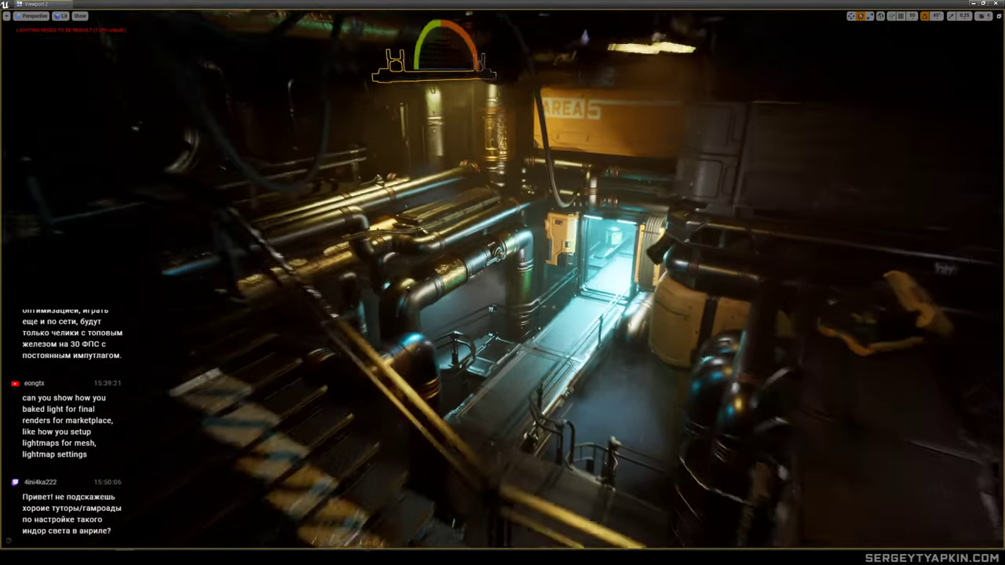
right_drag(626, 158, 626, 159)
key(w)
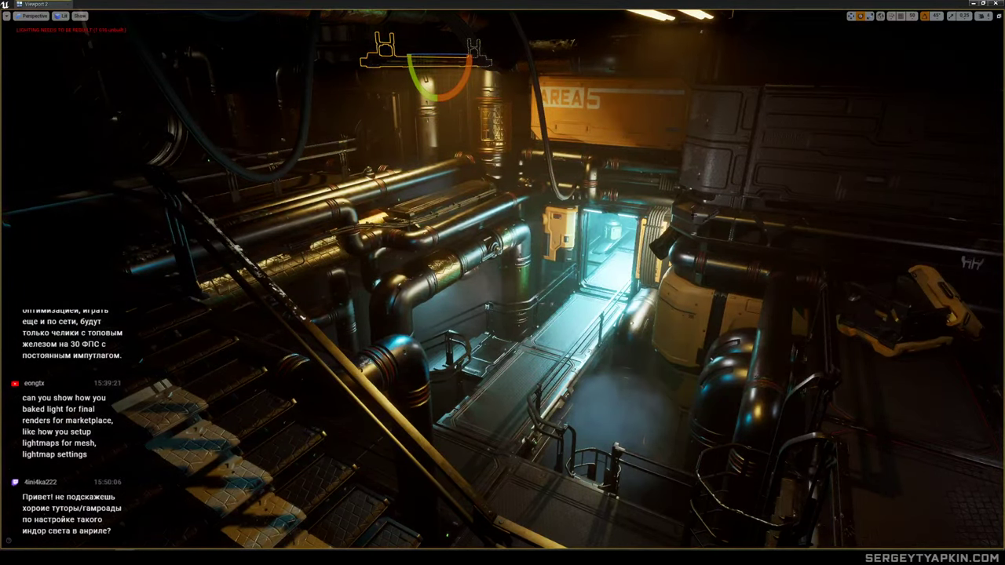
right_drag(503, 282, 511, 252)
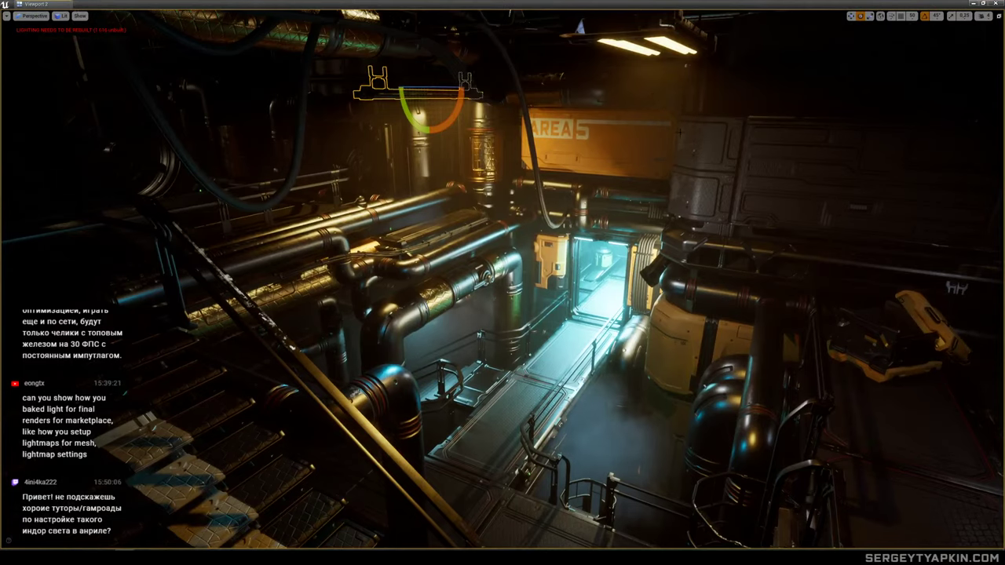
key(s)
right_drag(679, 133, 674, 143)
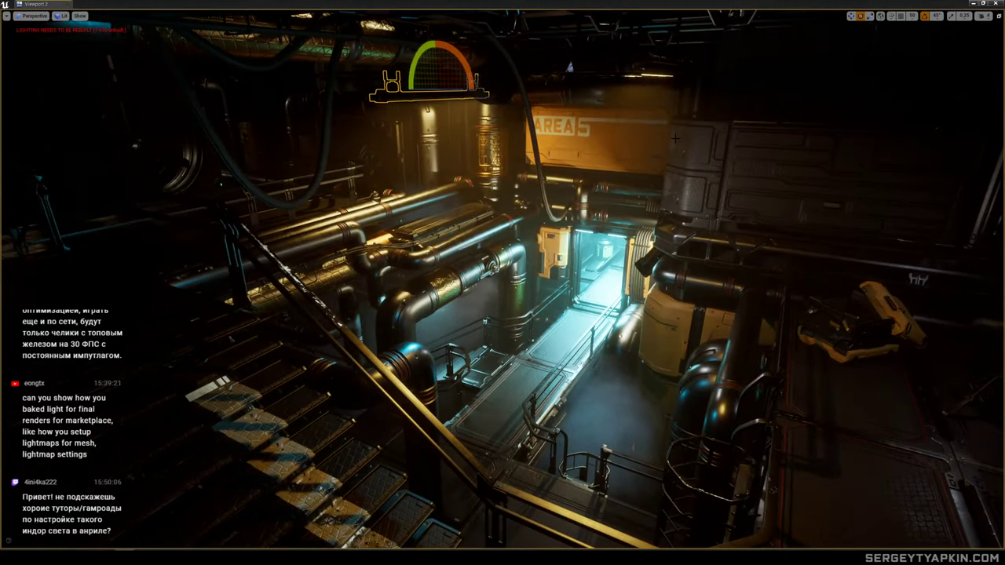
Duplicate the horizontal pipe run above the yellow tank and raise the copy above the dark wall panels beside the AREA 5 sign.
click(694, 279)
key(a)
right_drag(694, 280, 740, 275)
key(e)
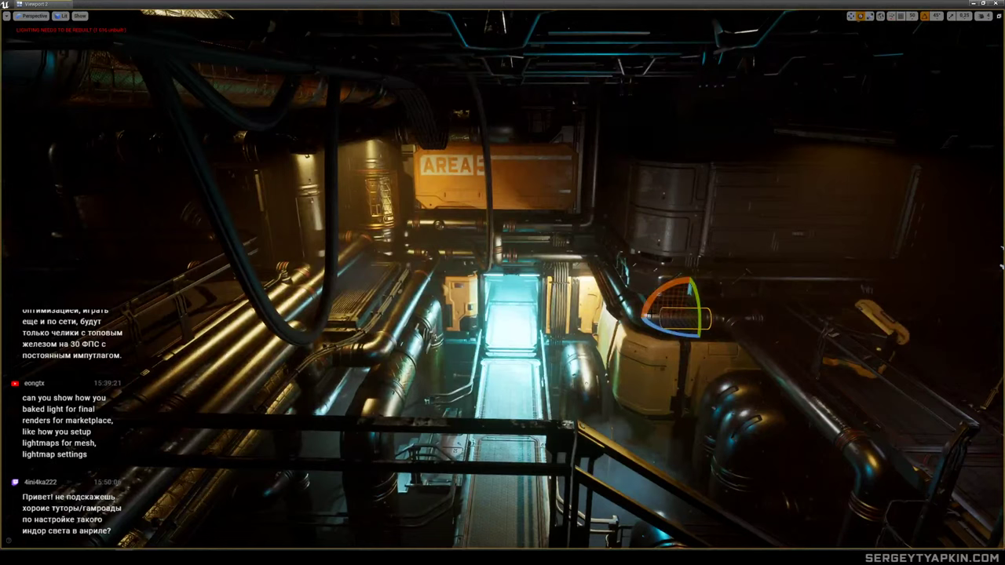
ctrl+click(622, 292)
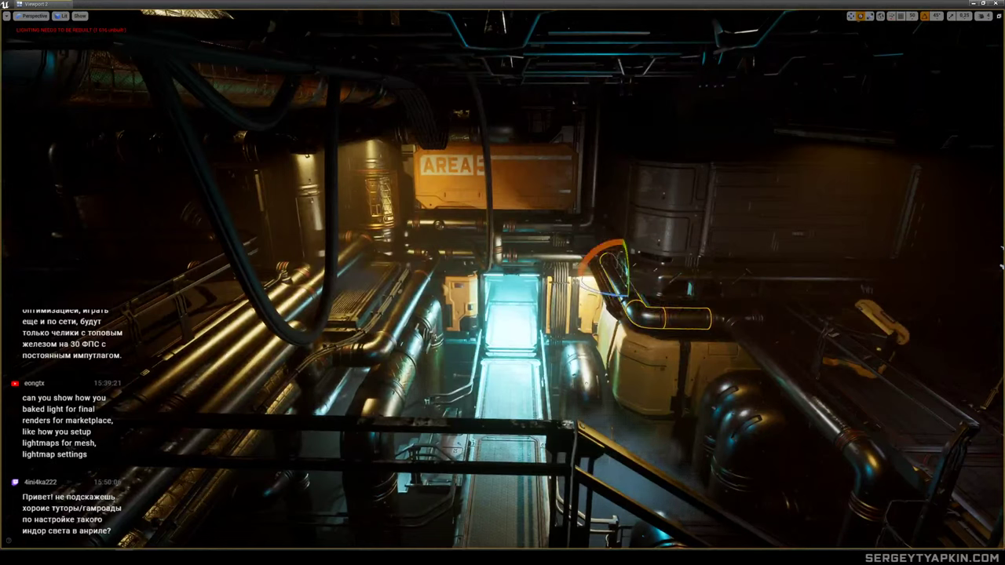
ctrl+click(737, 320)
ctrl+click(769, 319)
key(w)
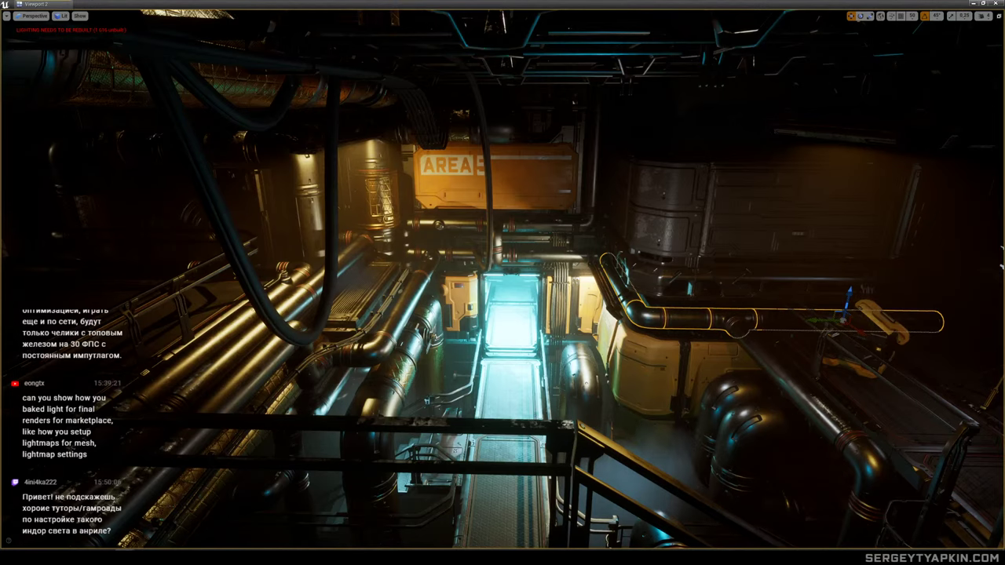
key(ctrl+w)
drag(733, 292, 736, 90)
key(w)
right_drag(735, 89, 724, 115)
key(d)
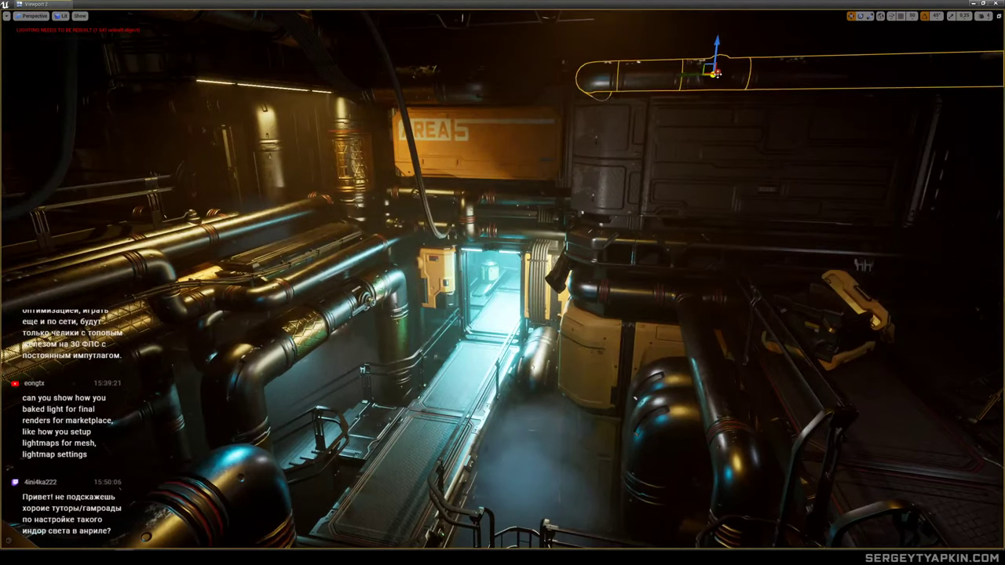
Rotate the T-joint of the raised pipe run so that its branch points upward.
click(717, 74)
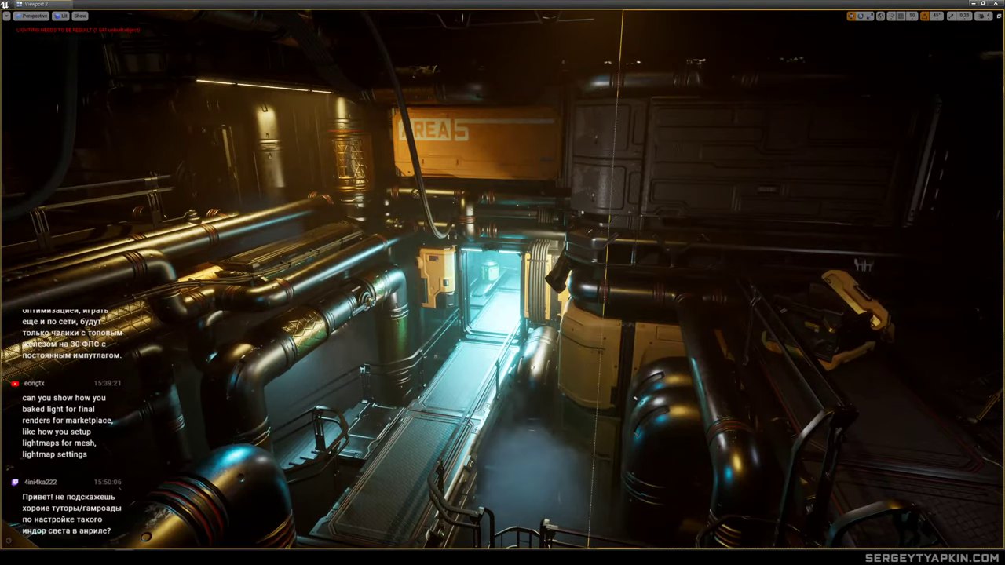
key(ctrl+z)
key(e)
drag(715, 99, 718, 70)
key(s)
right_drag(717, 70, 652, 90)
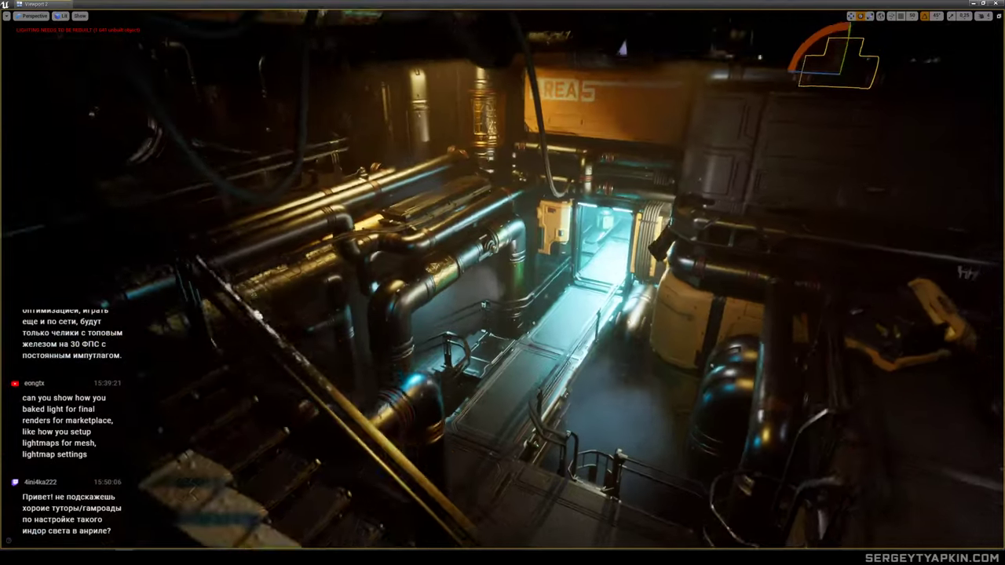
right_drag(621, 49, 621, 62)
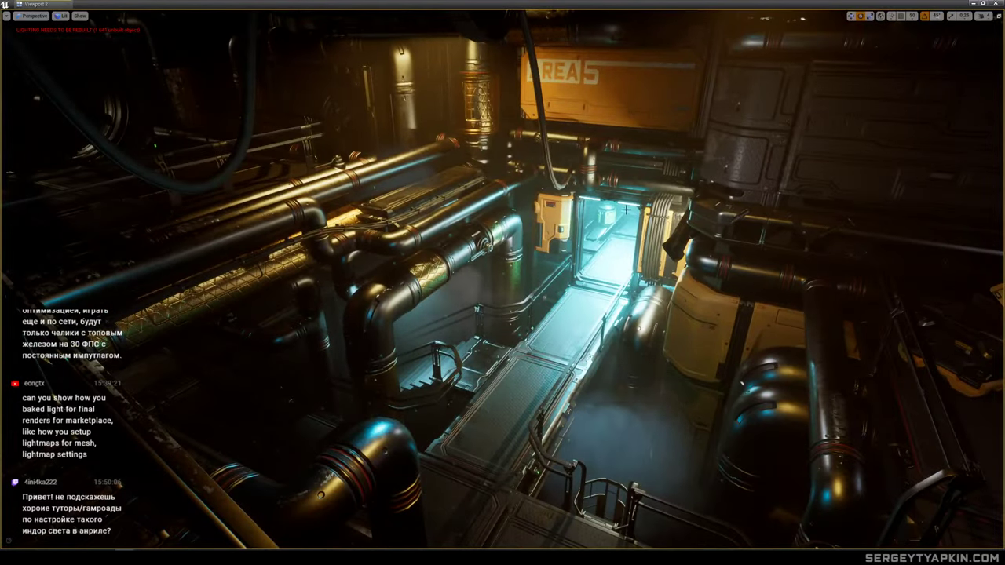
Duplicate the particle emitter on the walkway and place the copy farther along, toward the cyan doorway.
key(w)
right_drag(638, 209, 499, 206)
key(g)
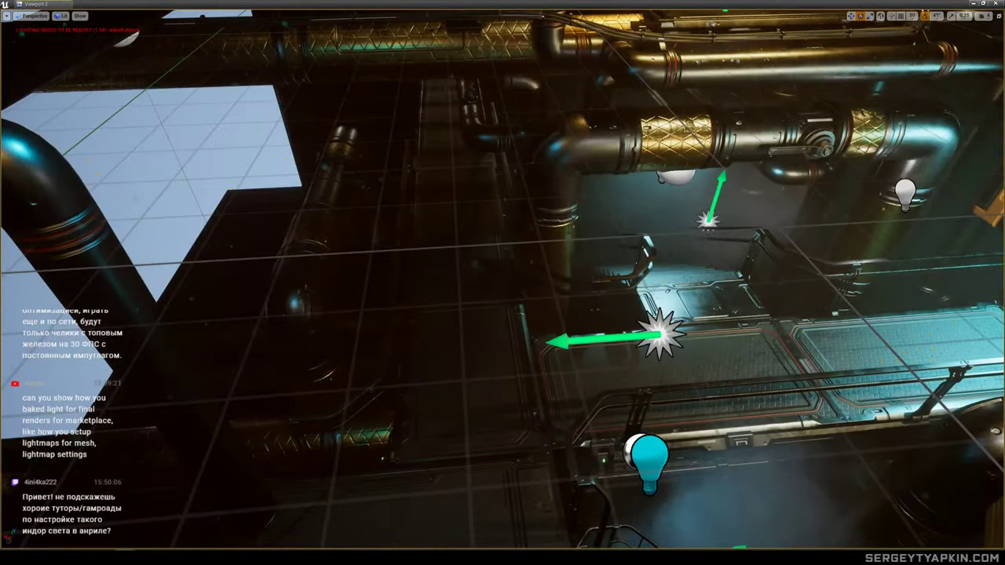
click(660, 335)
key(f)
key(w)
mouse_move(660, 335)
right_down()
mouse_move(619, 328)
mouse_move(644, 341)
right_up()
key(w)
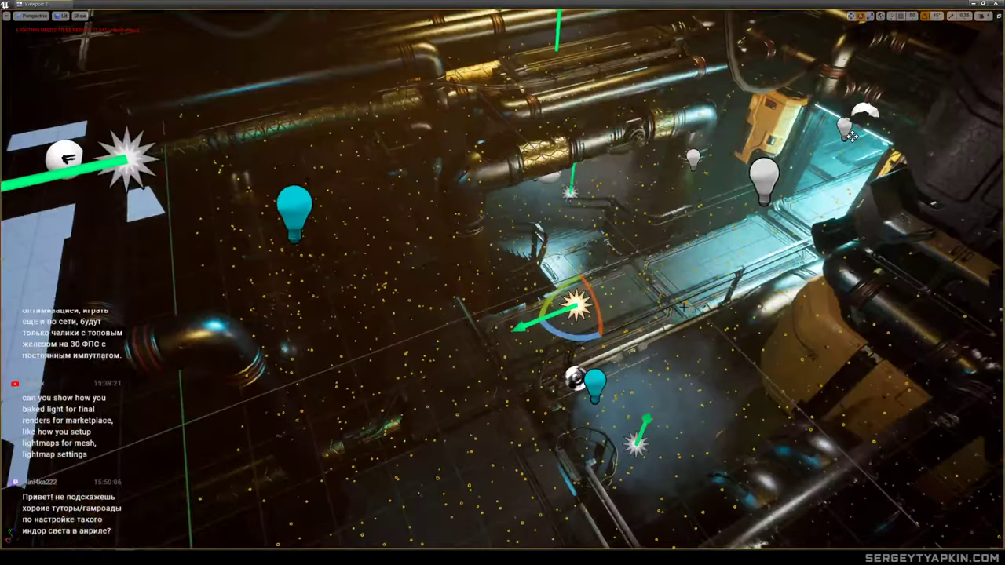
key(w)
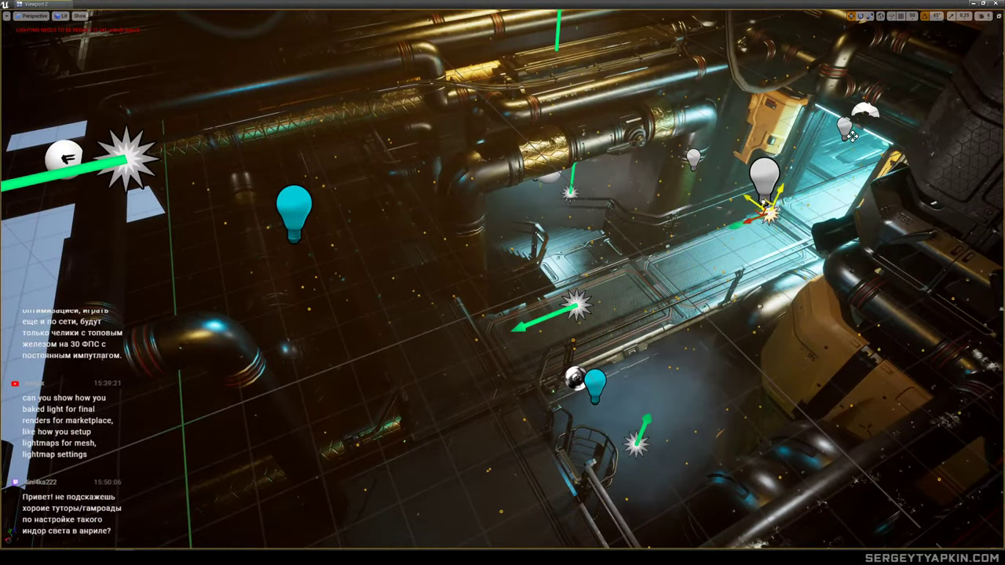
key(g)
Delete the decal beside the floor edge at the foot of the stairs.
key(a)
right_drag(853, 136, 909, 124)
key(w)
key(w)
key(s)
right_drag(817, 126, 833, 157)
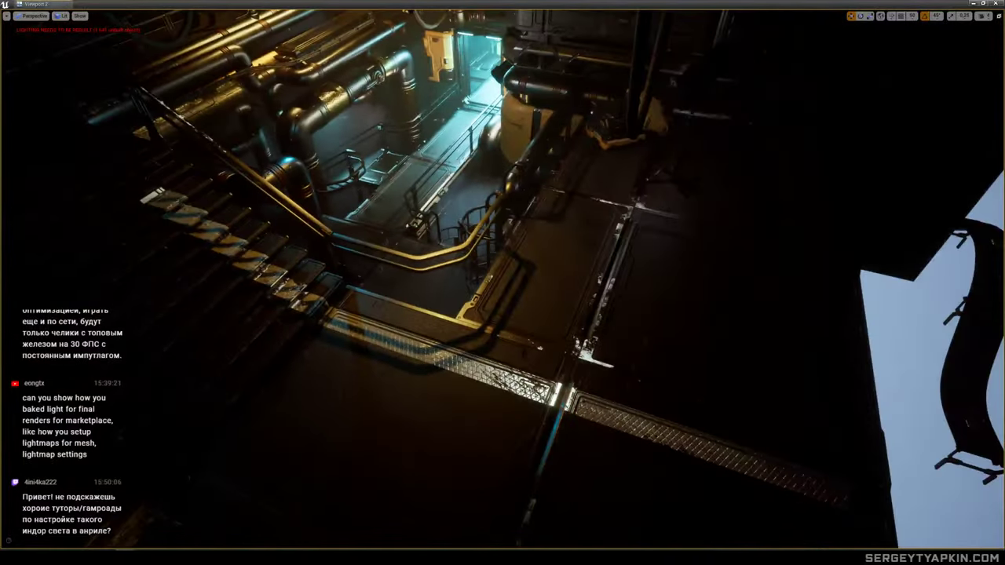
key(g)
click(464, 333)
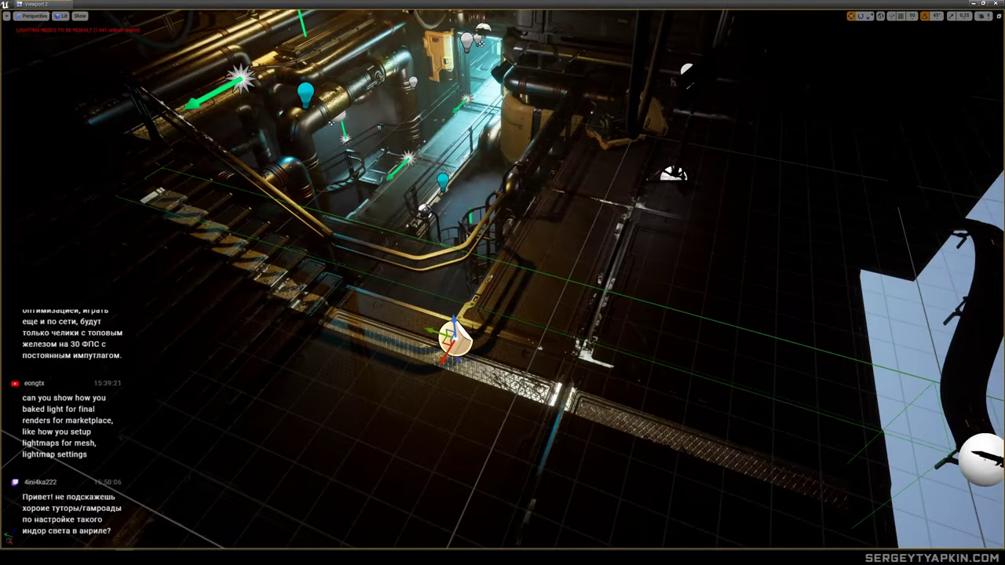
key(Delete)
right_drag(464, 333, 428, 300)
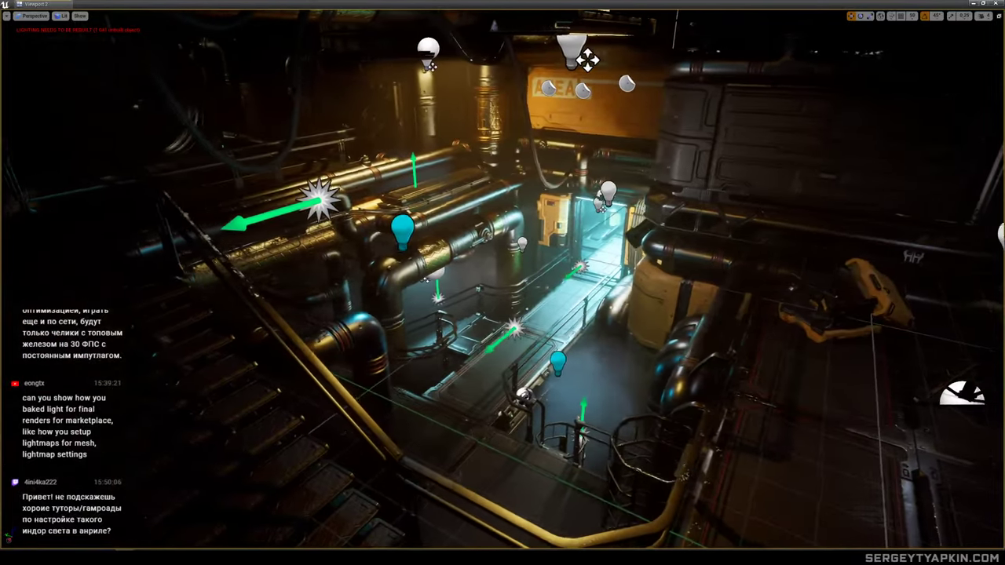
Frame the corridor without the editor icons and save the level.
right_drag(797, 125, 795, 125)
key(g)
right_drag(498, 272, 497, 257)
right_drag(802, 125, 788, 126)
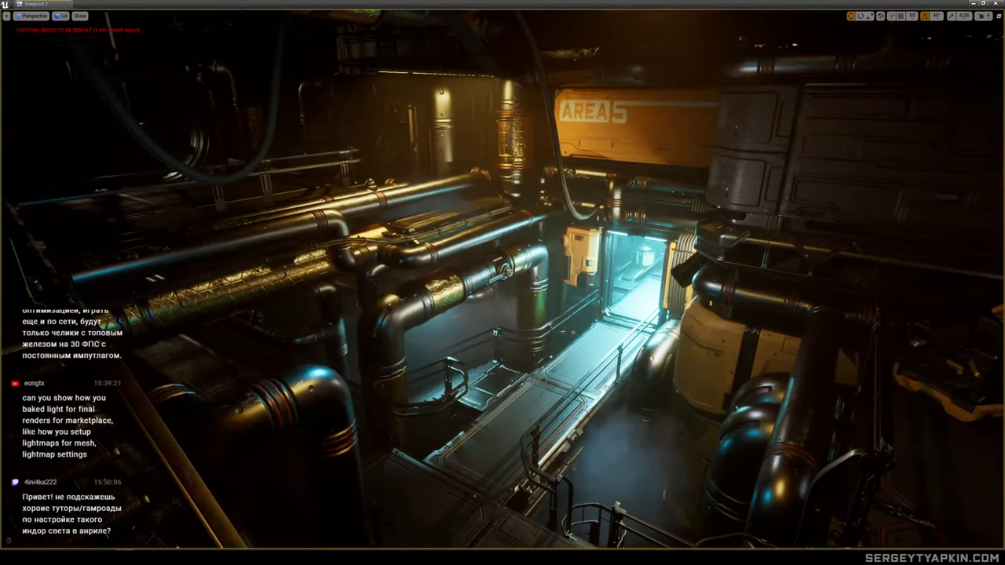
key(ctrl+s)
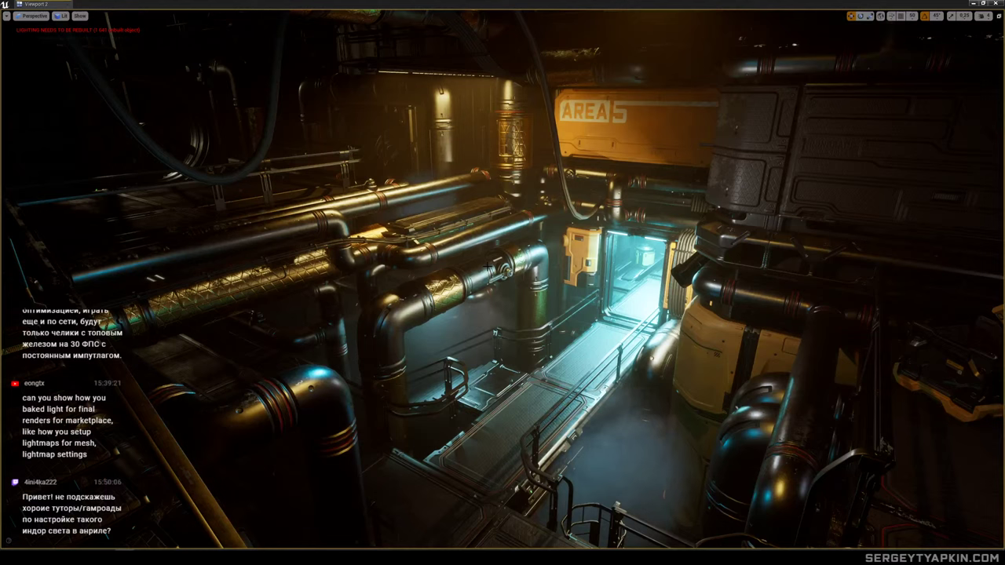
Examine the light above the cyan doorway, the pipe over the yellow tank and the overall corridor composition.
click(652, 237)
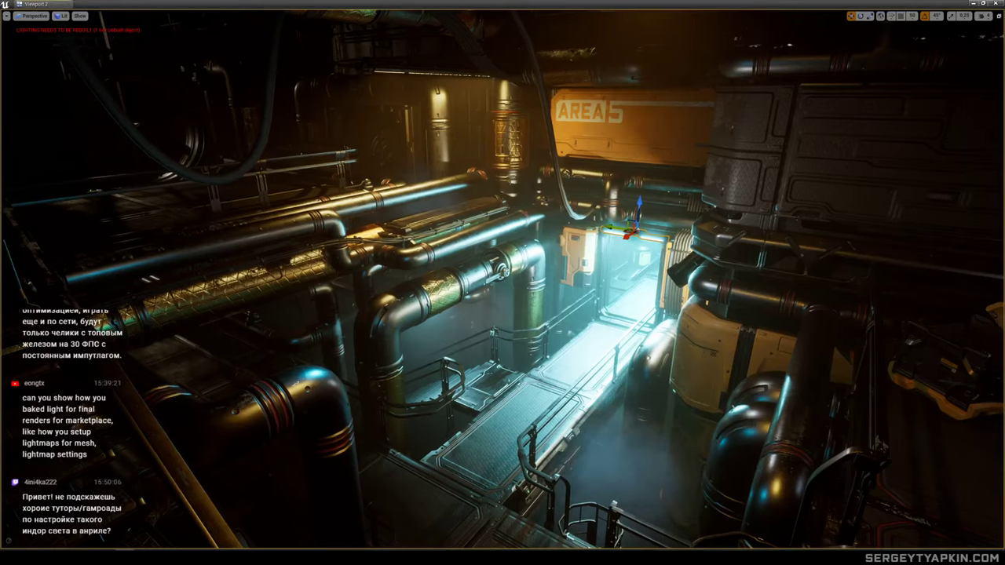
right_drag(503, 282, 493, 286)
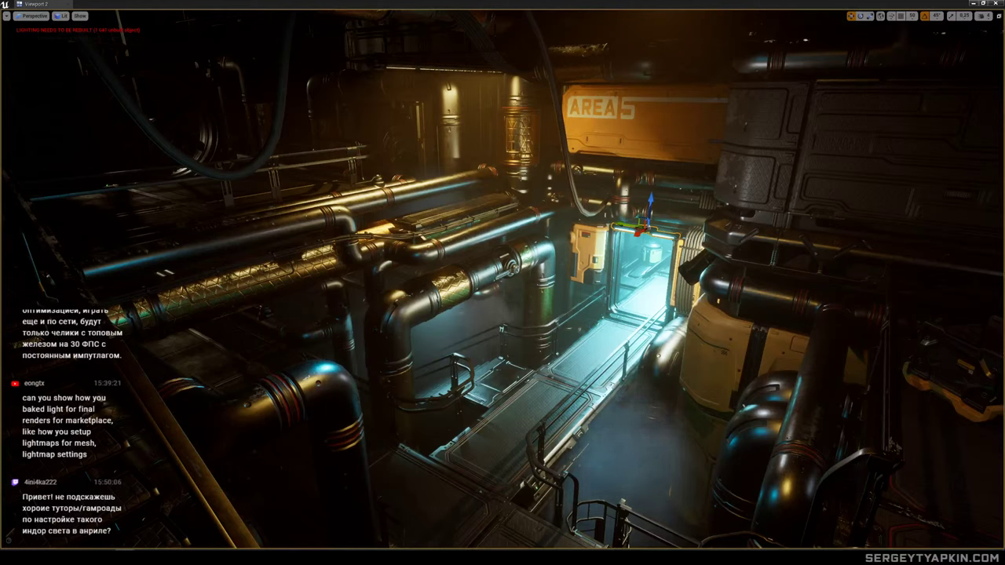
click(769, 296)
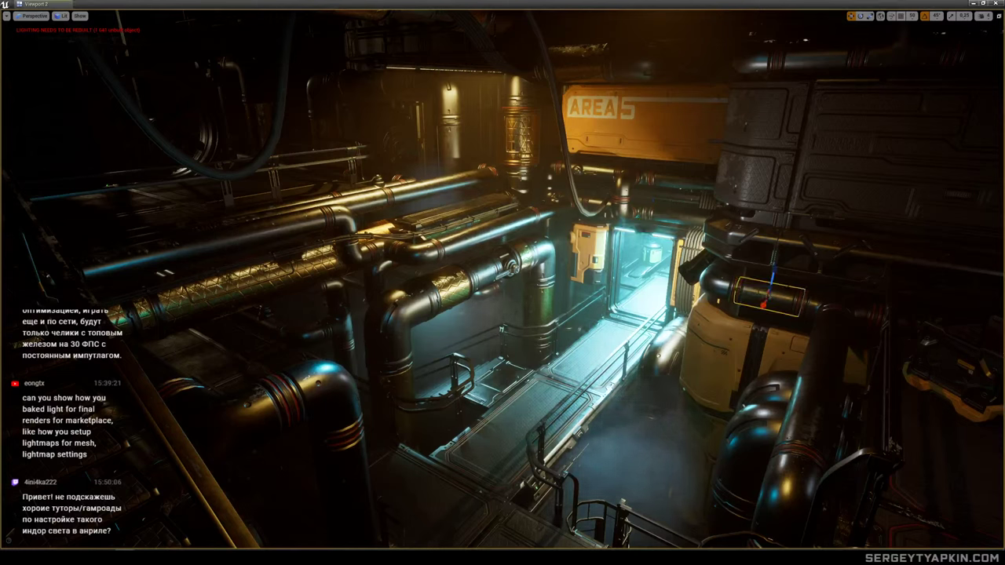
key(g)
key(g)
right_drag(770, 296, 765, 312)
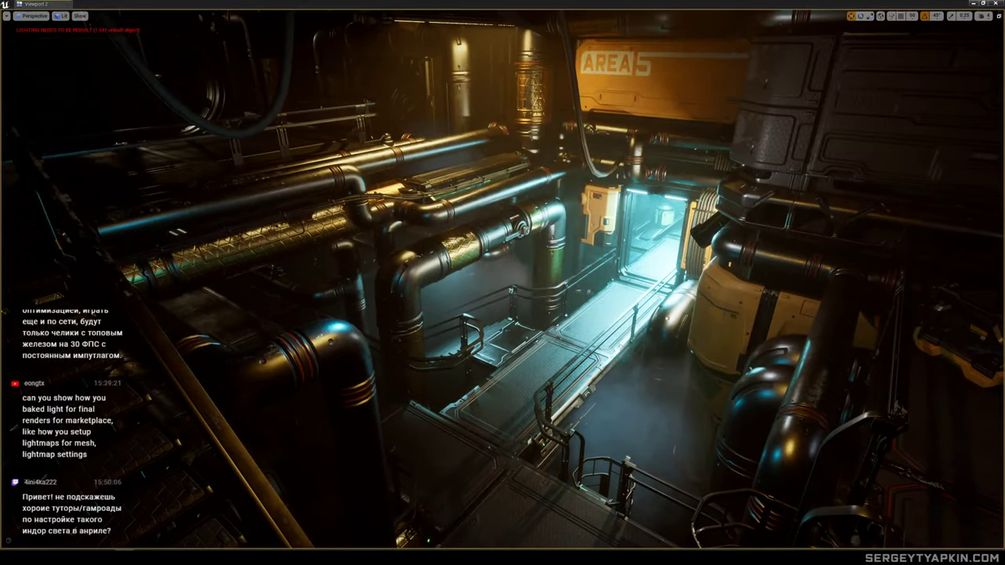
right_drag(693, 229, 705, 176)
key(s)
key(q)
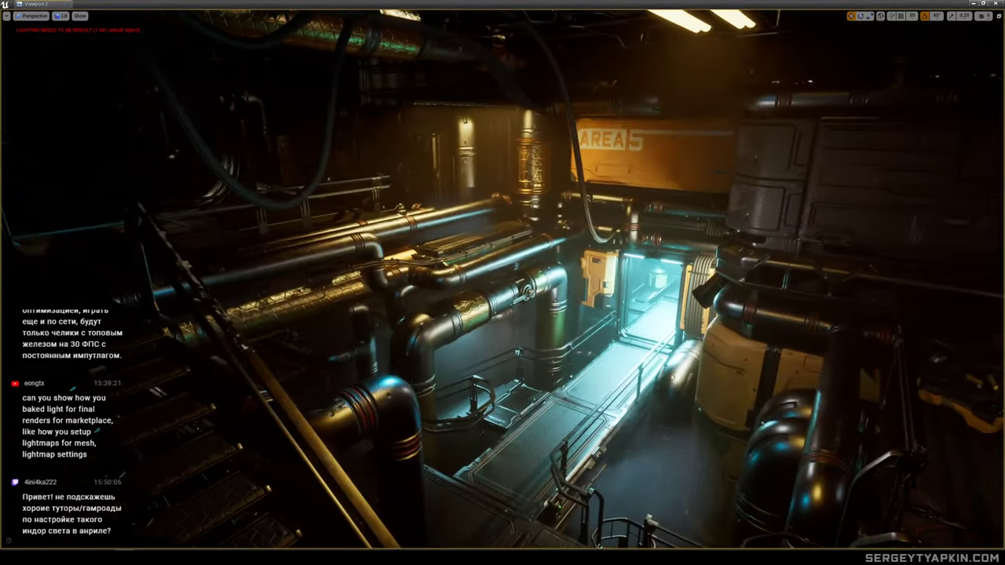
Examine the dark wall panels and the pipe run beside the AREA 5 sign.
right_drag(490, 260, 504, 265)
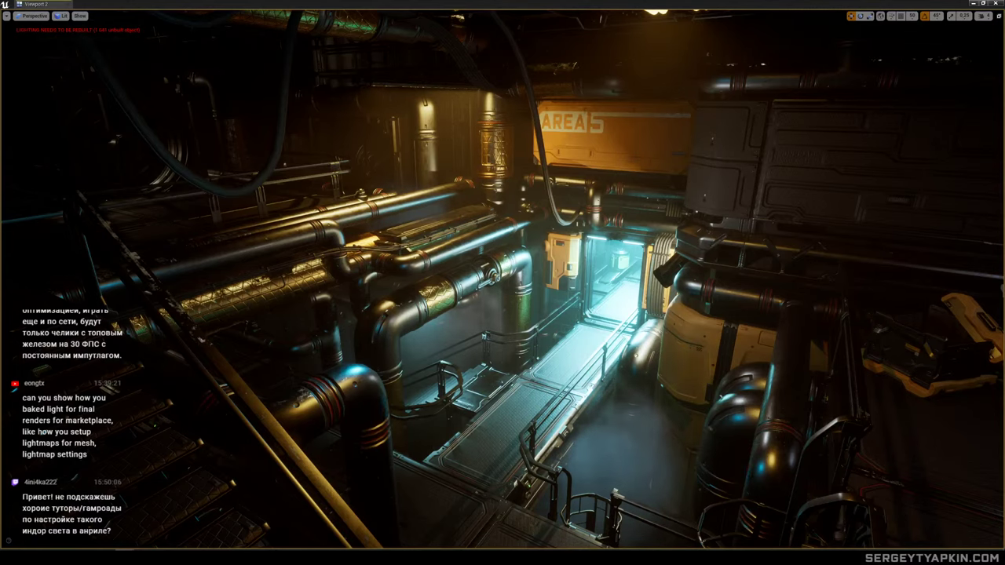
mouse_move(760, 157)
right_down()
mouse_move(776, 159)
mouse_move(753, 162)
right_up()
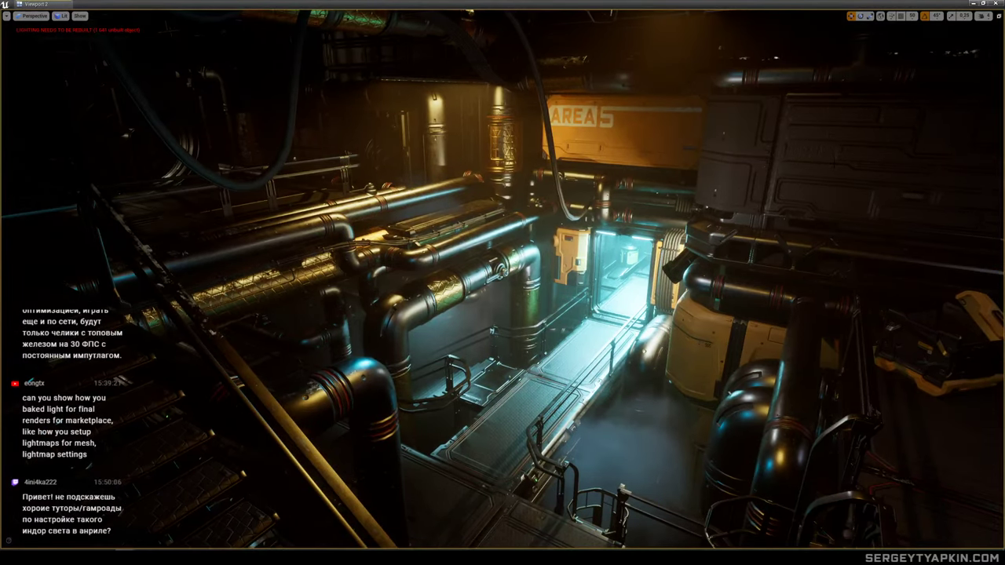
click(744, 287)
right_drag(742, 235, 782, 220)
right_drag(755, 166, 755, 166)
click(703, 229)
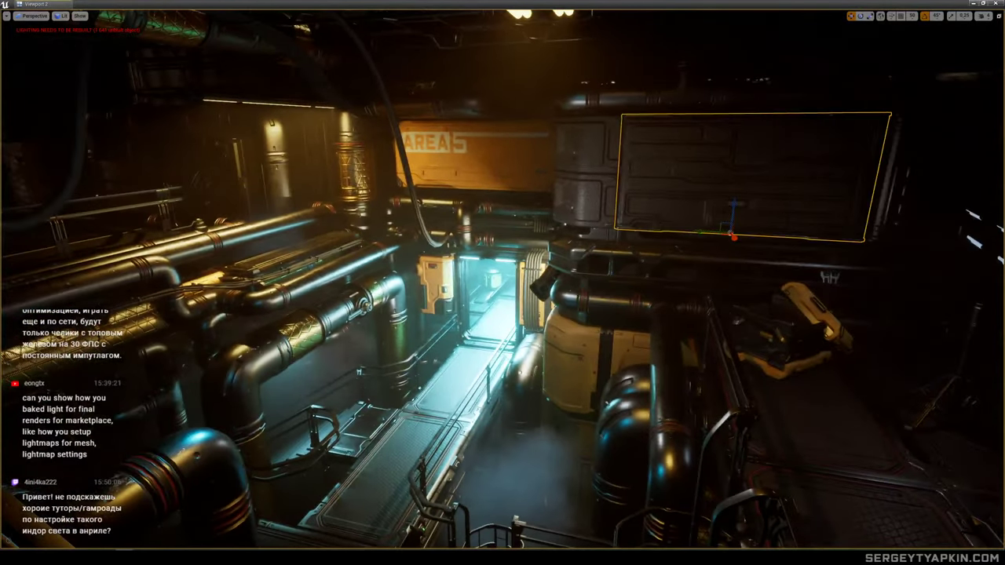
drag(702, 229, 743, 233)
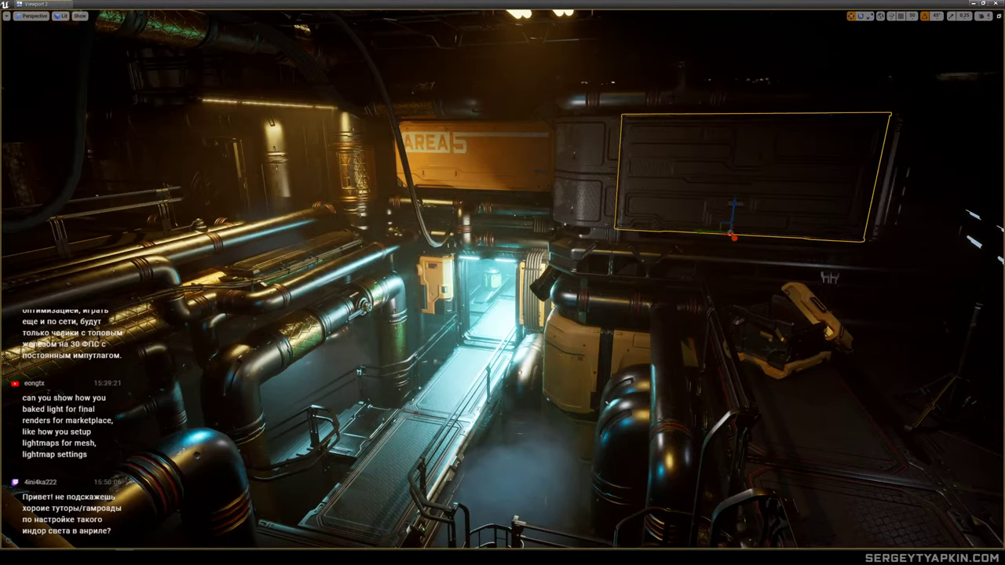
Rotate the pipe tee above the large wall panel so its branch points down, and move it toward the AREA 5 sign.
click(683, 94)
mouse_move(683, 94)
right_down()
mouse_move(730, 94)
mouse_move(695, 83)
right_up()
key(e)
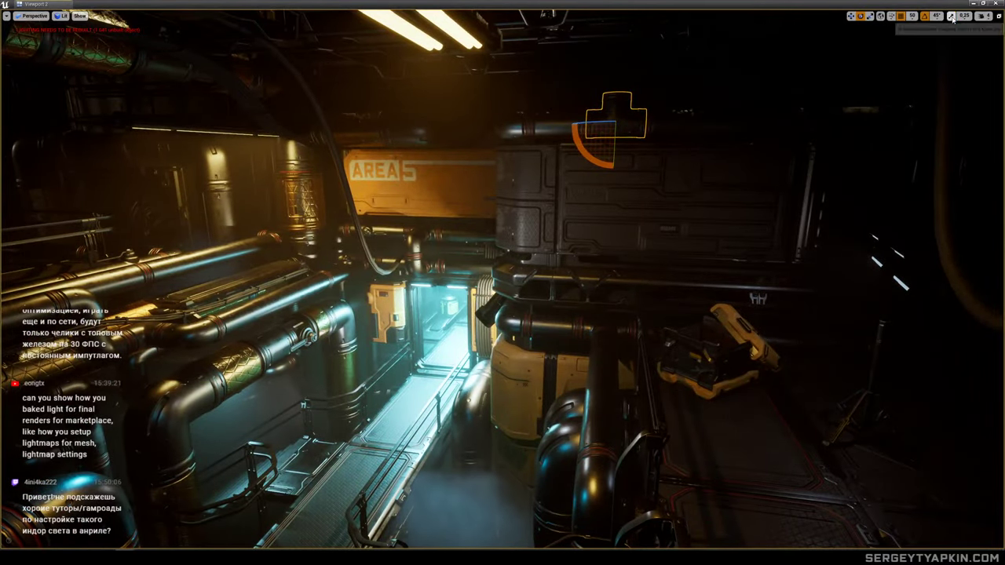
drag(584, 154, 534, 104)
drag(510, 162, 511, 162)
key(w)
drag(578, 126, 522, 125)
Shift the pipe tee and the large wall panel away from the AREA 5 sign, opening a gap beside the rounded panels.
click(639, 124)
click(691, 122)
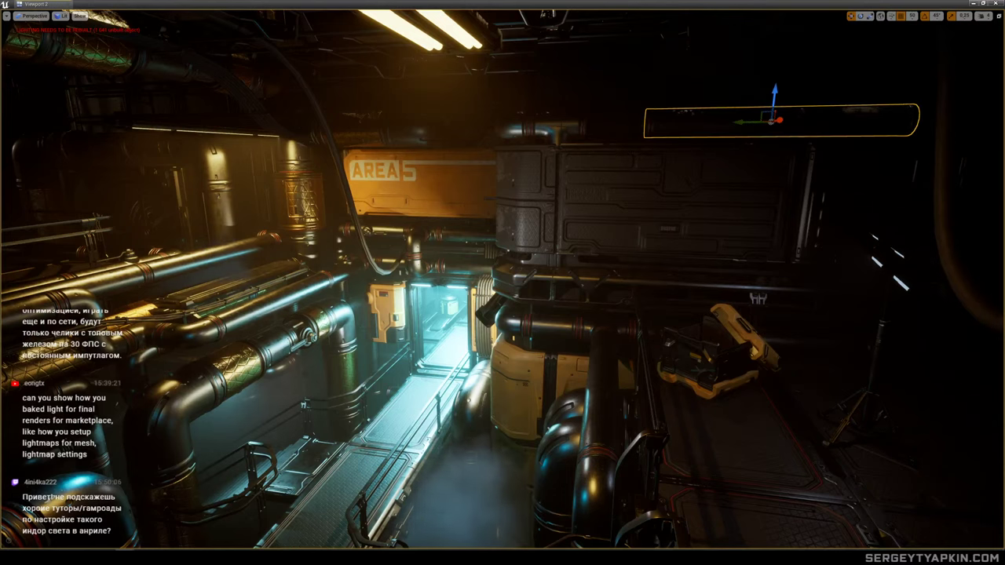
click(561, 129)
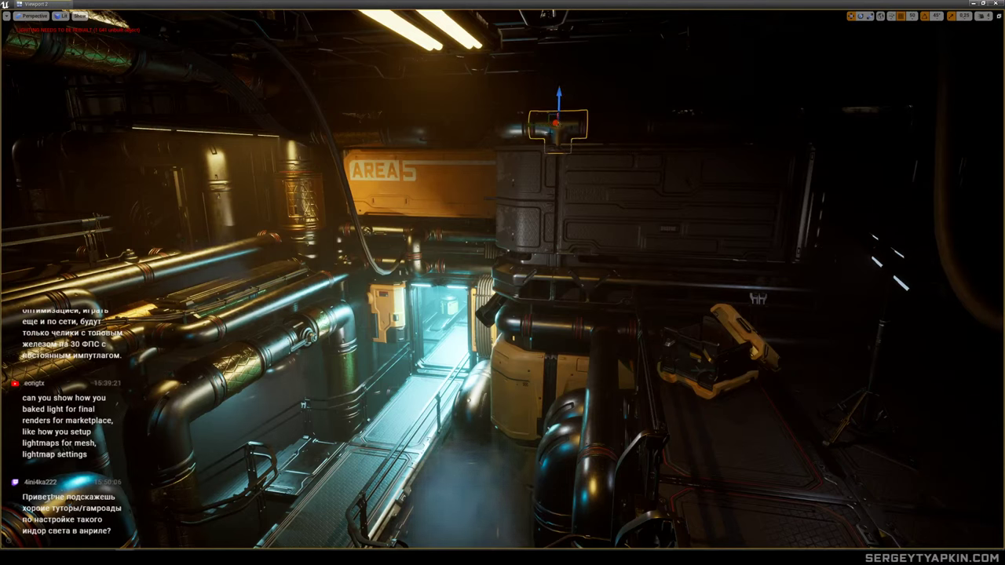
drag(540, 125, 602, 128)
click(547, 128)
click(571, 126)
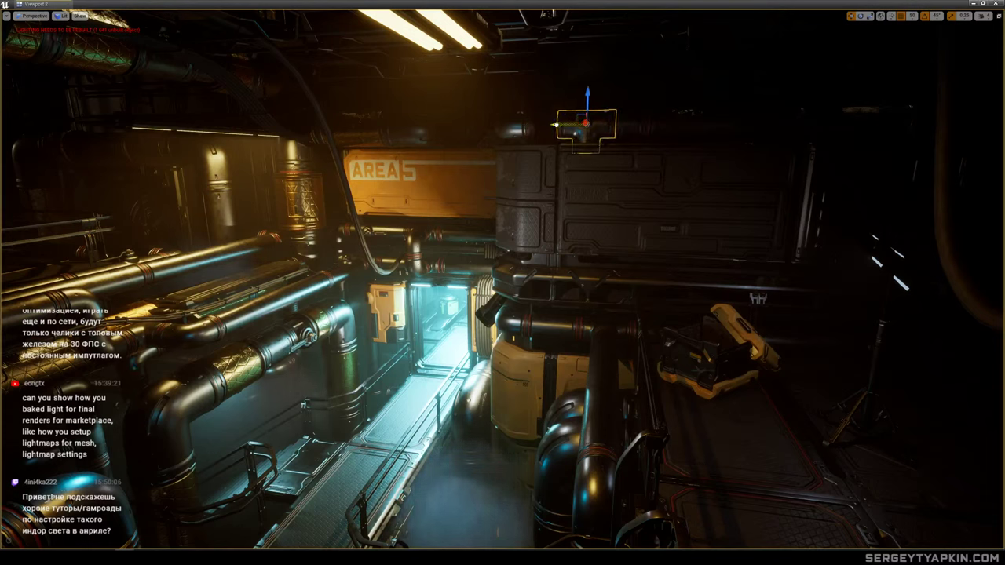
click(637, 252)
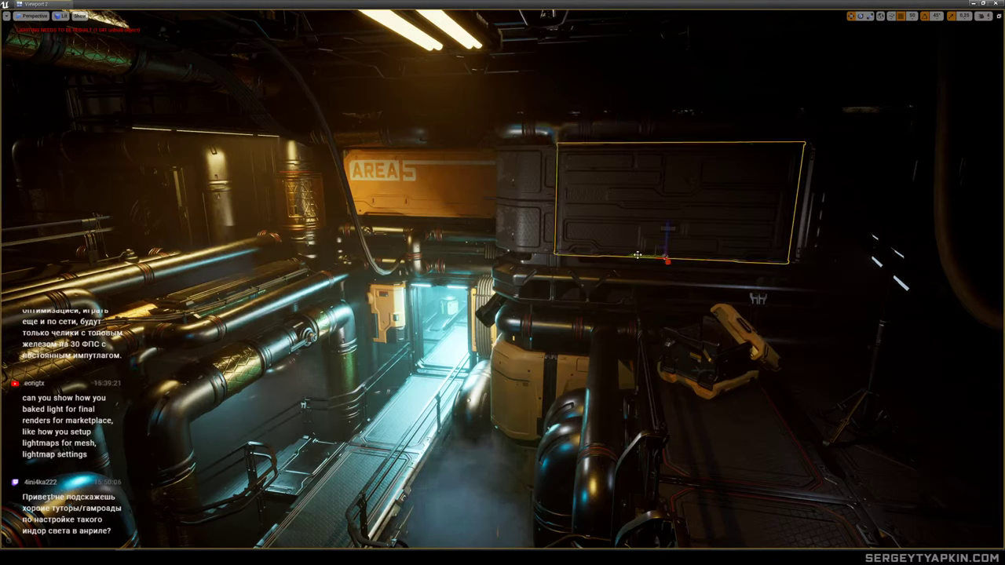
drag(652, 256, 661, 257)
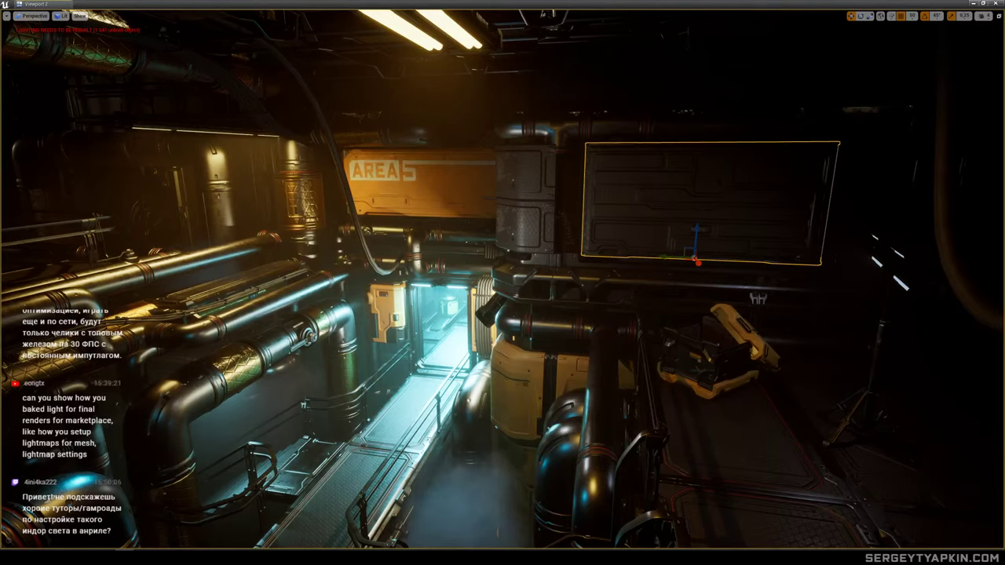
Duplicate the short overhead pipe section, rotate the copy 90° to vertical, and stack two such sections below the tee.
click(730, 121)
right_drag(730, 121, 712, 85)
key(w)
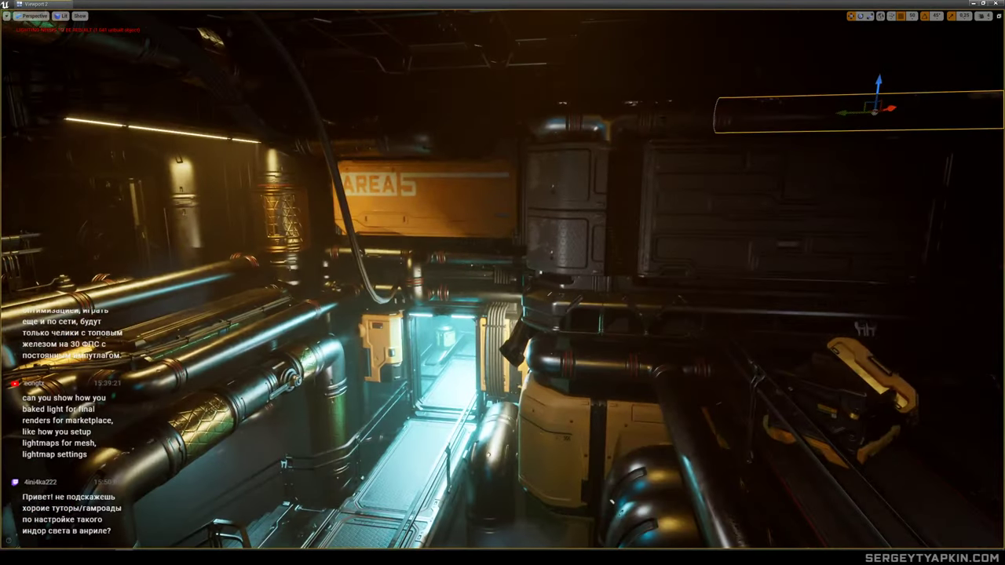
click(664, 119)
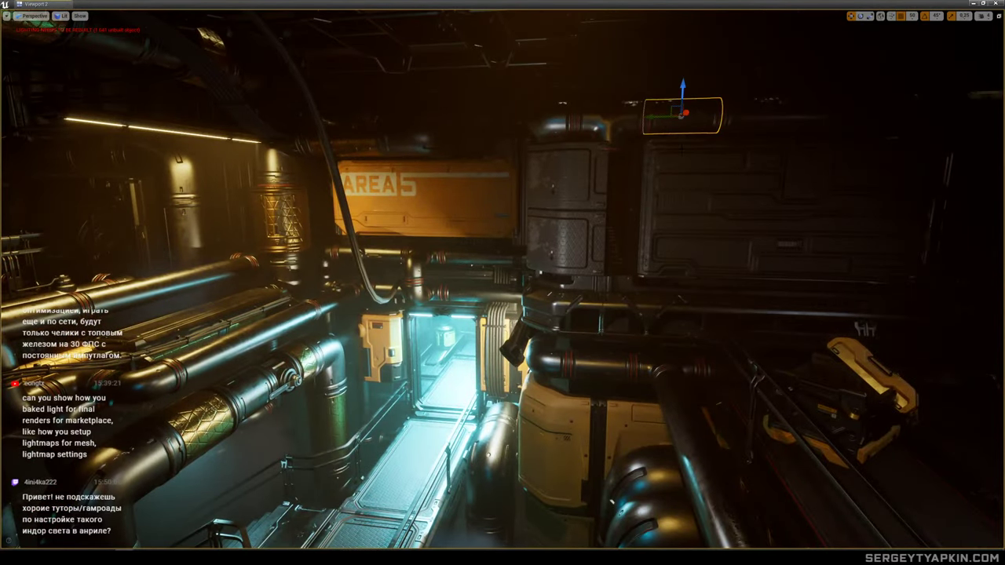
key(e)
drag(651, 147, 628, 114)
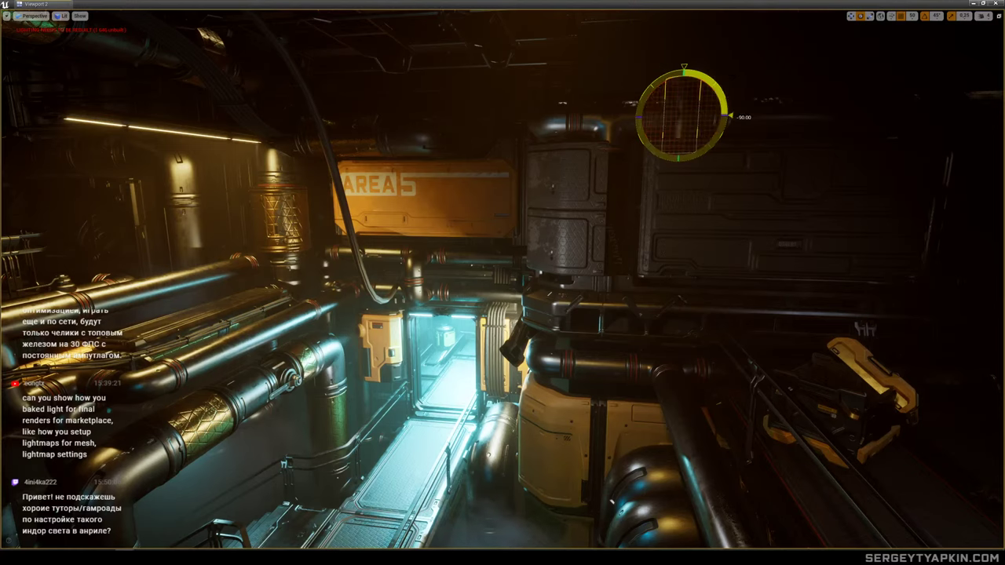
drag(730, 116, 731, 116)
key(w)
drag(682, 88, 583, 175)
right_drag(582, 174, 521, 149)
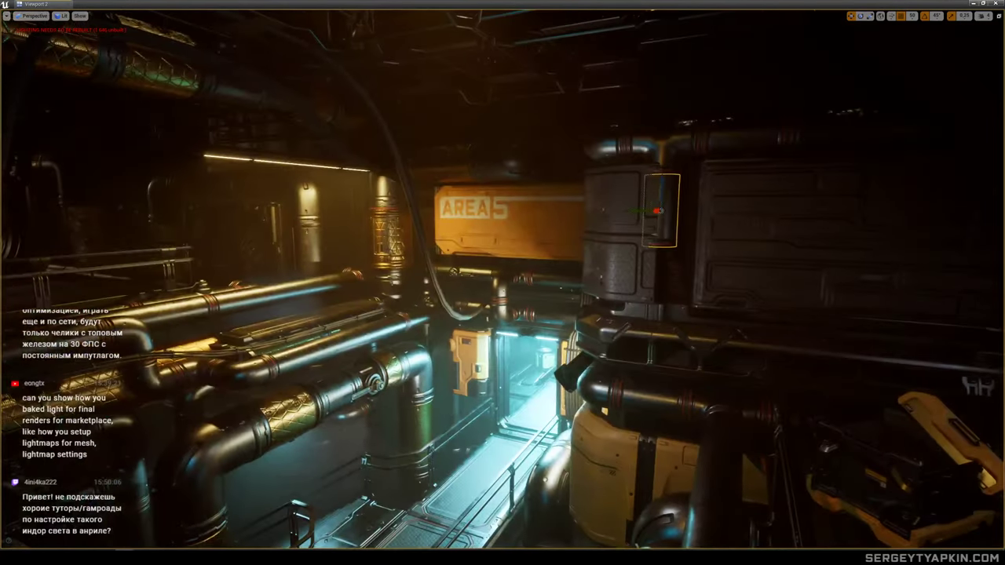
drag(661, 184, 661, 253)
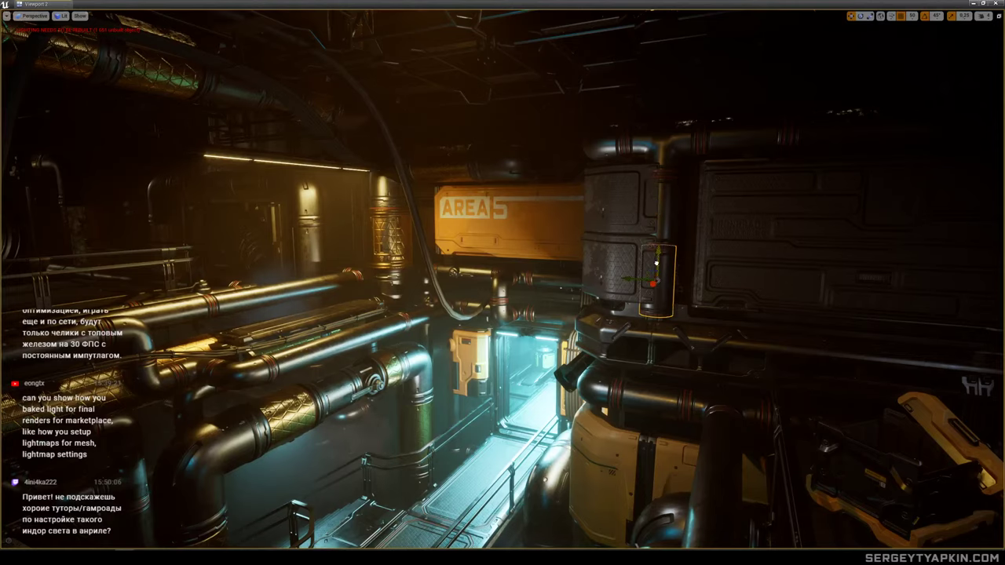
Turn off grid snapping and shift the tee with its two vertical pipe sections into the gap between the wall panels.
right_drag(661, 253, 706, 221)
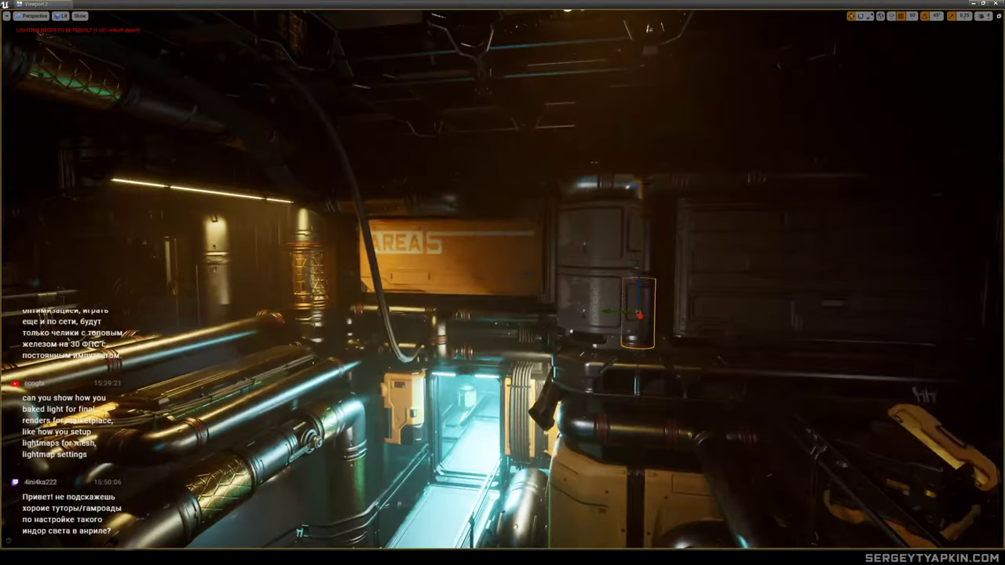
click(642, 179)
ctrl+click(640, 245)
drag(640, 245, 639, 314)
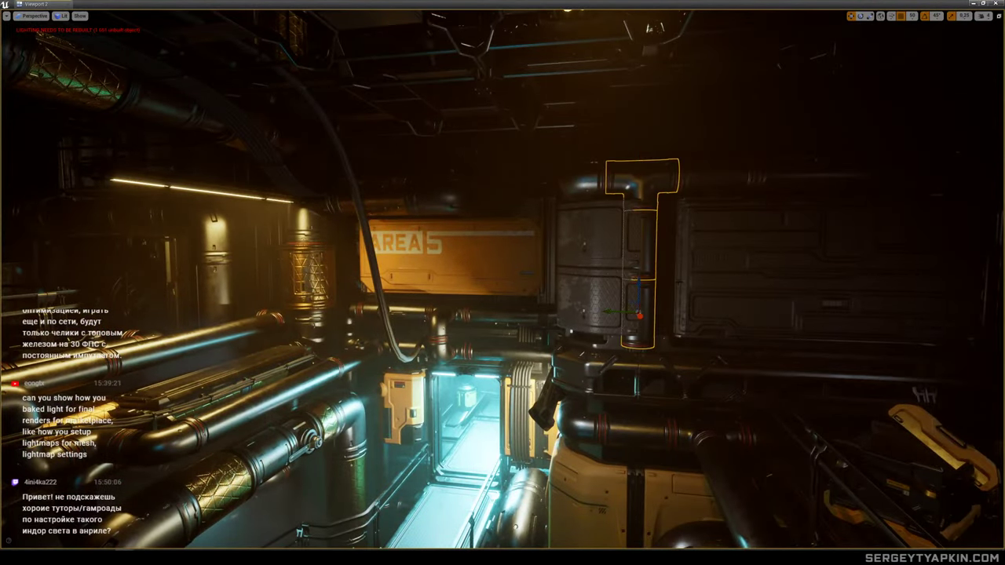
click(901, 15)
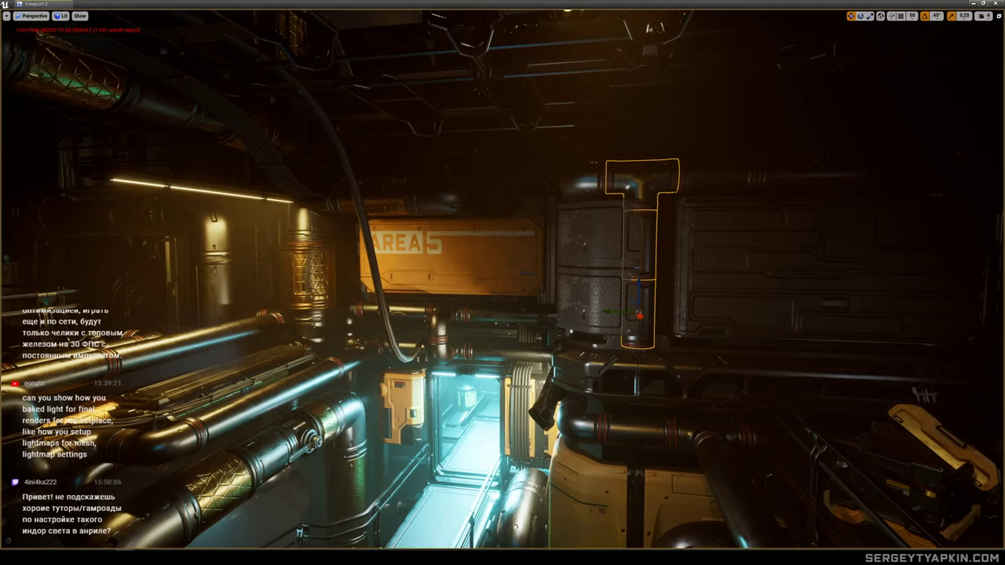
drag(609, 309, 628, 311)
Rotate the valve pipe upright and position it in front of the large wall panel, beside the vertical pipe run.
click(589, 186)
right_drag(589, 186, 607, 179)
key(s)
key(w)
click(629, 251)
scroll(681, 250, down, 3)
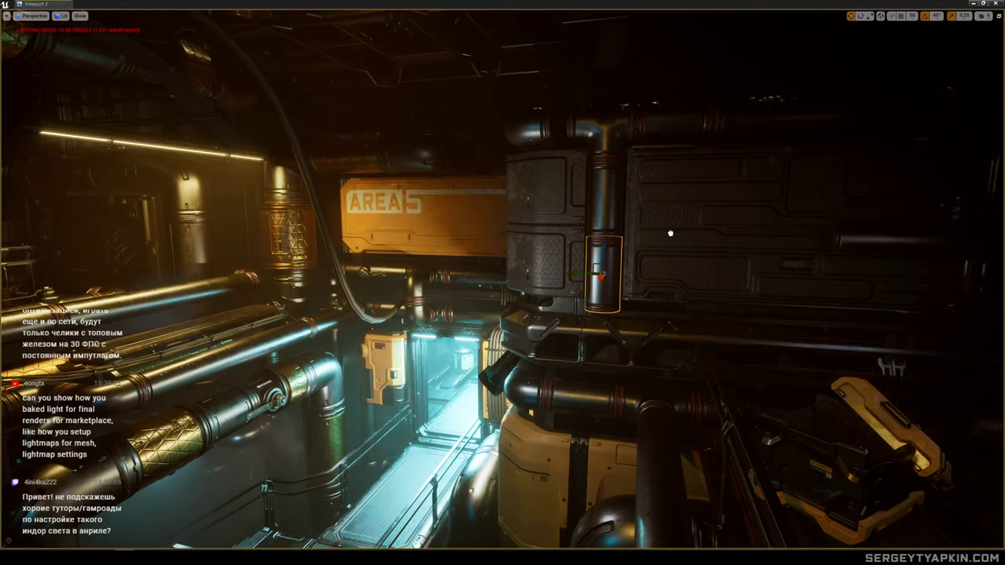
drag(669, 232, 705, 230)
key(e)
drag(653, 201, 652, 272)
key(w)
right_drag(652, 272, 703, 271)
key(a)
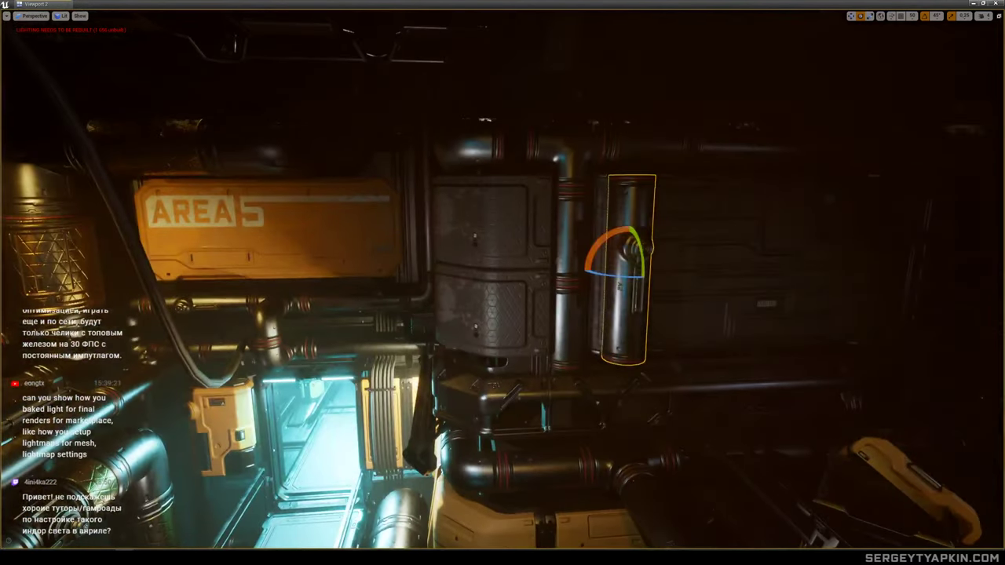
Delete the two plain vertical pipe sections and move the valve pipe into their place beneath the tee.
click(573, 246)
ctrl+click(563, 307)
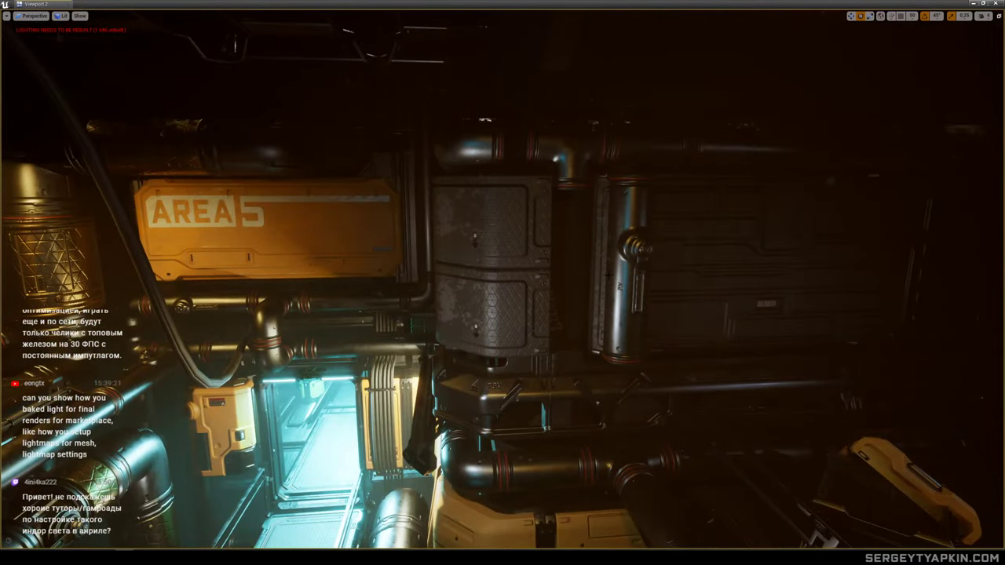
click(623, 259)
key(w)
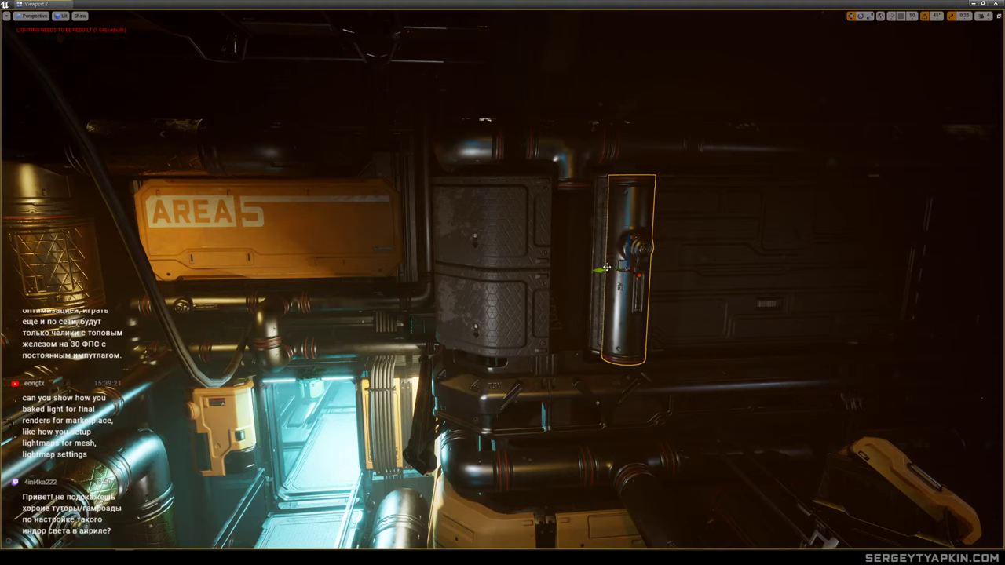
drag(631, 275, 552, 275)
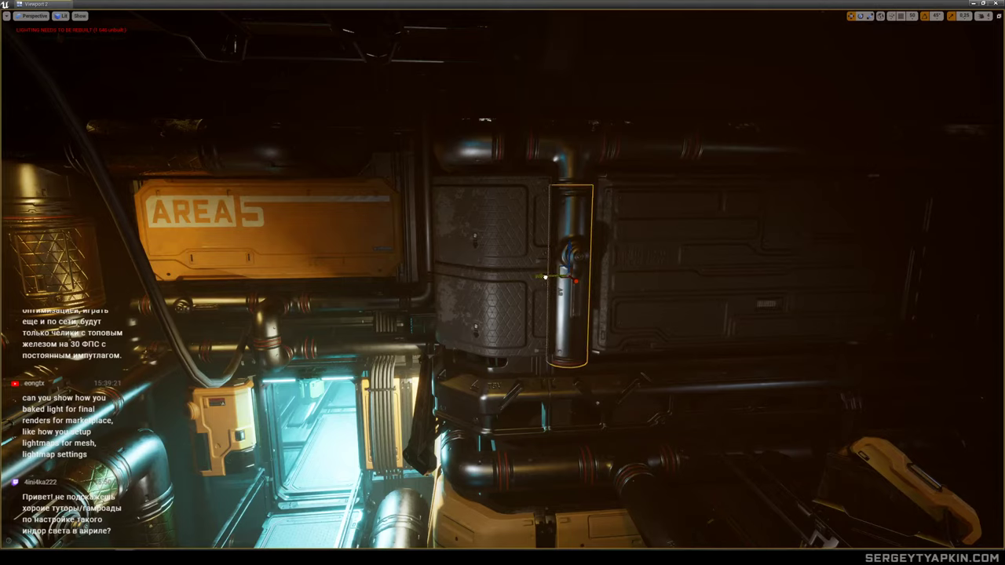
key(s)
right_drag(552, 276, 583, 269)
key(w)
mouse_move(497, 221)
right_down()
mouse_move(501, 258)
mouse_move(498, 220)
right_up()
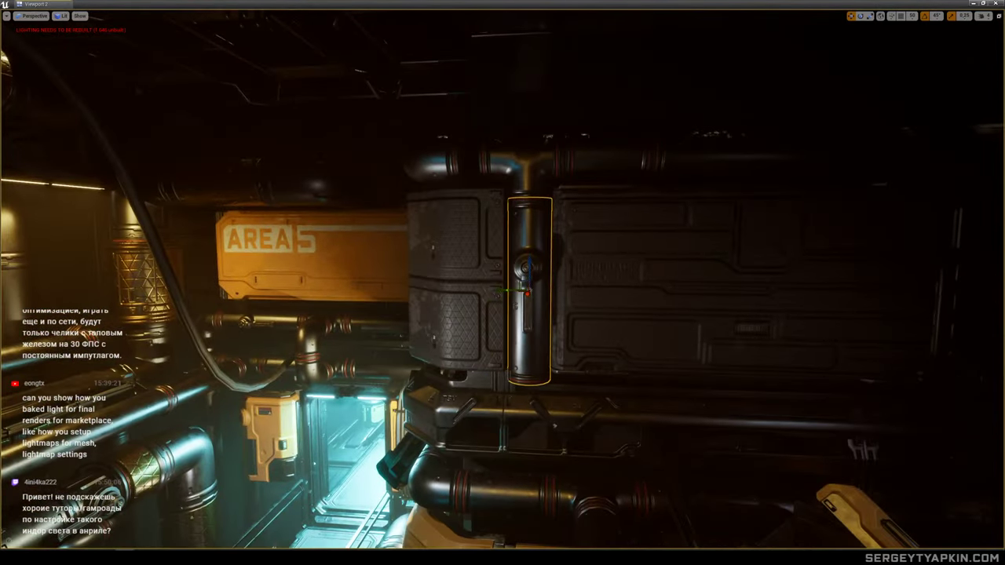
Duplicate the elbow at the end of the overhead pipe, rotate the copy, and place it below the valve pipe with grid snapping on.
click(429, 165)
key(s)
right_drag(429, 165, 436, 165)
click(552, 194)
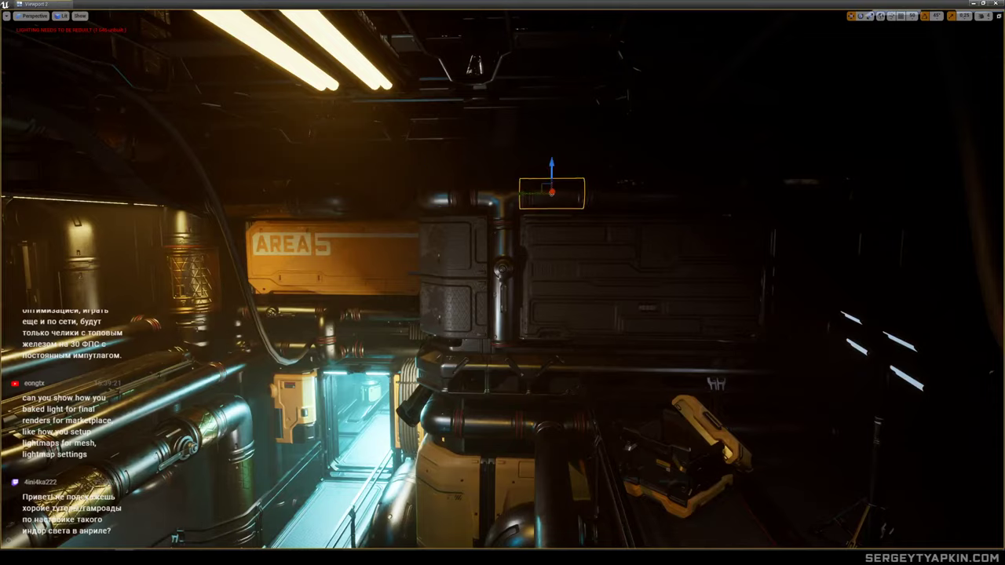
right_drag(552, 194, 547, 200)
key(w)
click(460, 148)
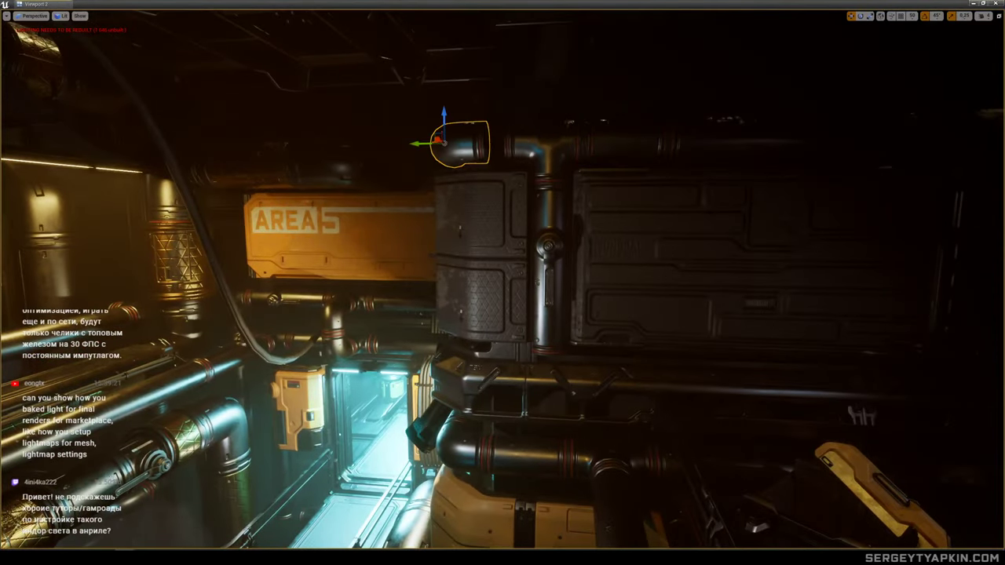
right_drag(461, 147, 466, 148)
key(a)
click(901, 16)
right_drag(879, 51, 876, 49)
key(e)
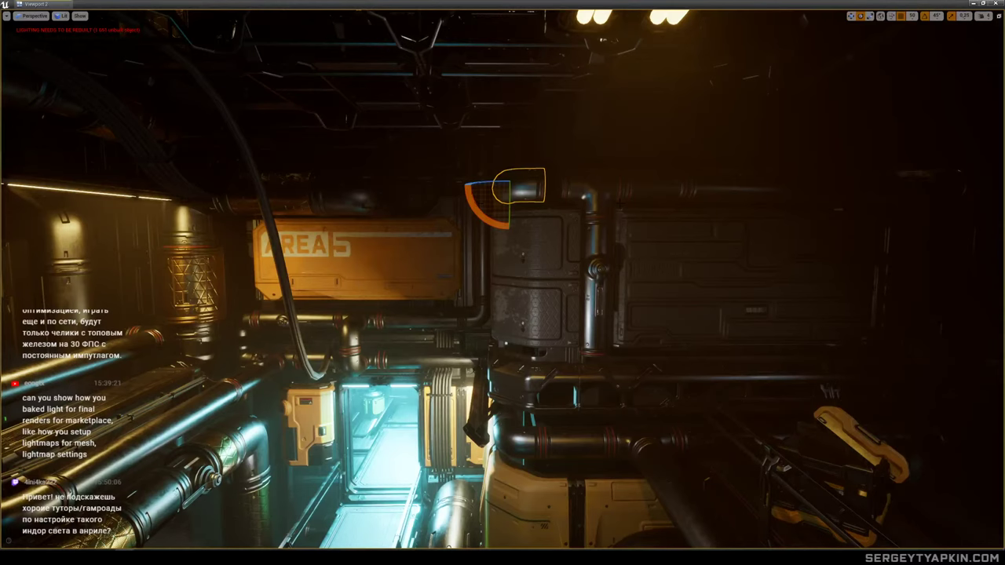
drag(478, 210, 566, 377)
key(w)
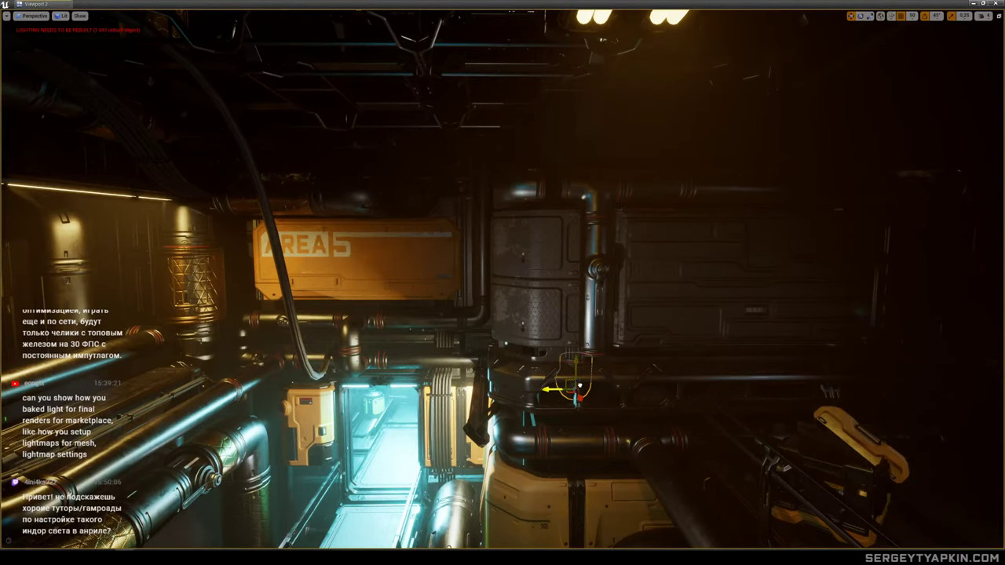
Turn off grid snapping and align the copied elbow with the lower end of the valve pipe.
right_drag(567, 376, 598, 382)
drag(556, 306, 597, 302)
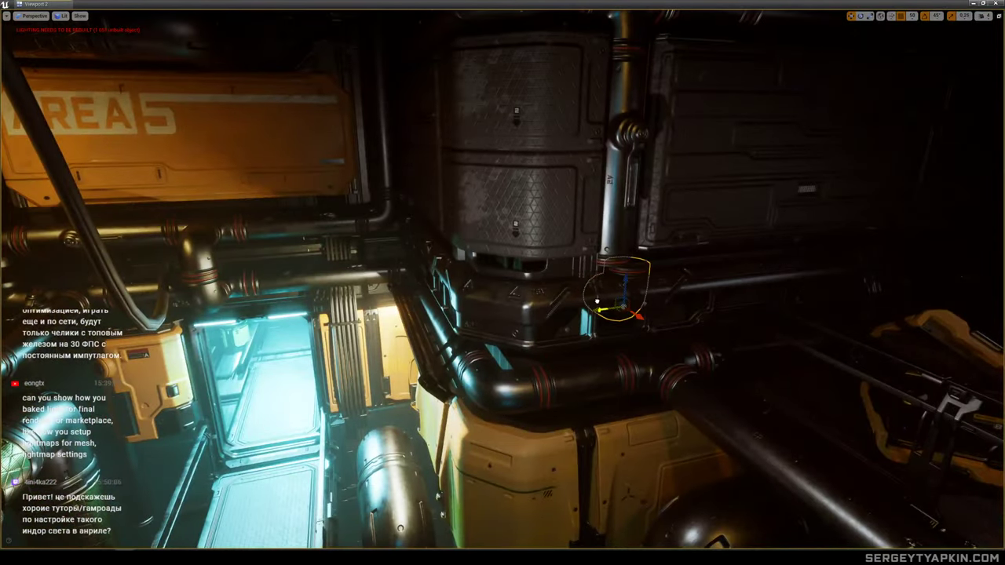
right_drag(639, 280, 638, 284)
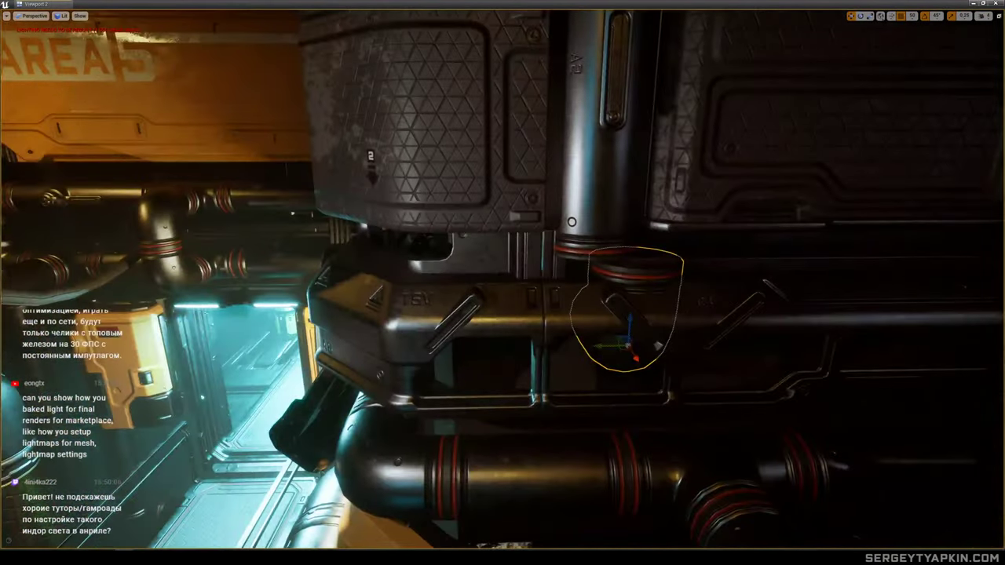
click(903, 18)
drag(618, 336, 580, 238)
right_drag(580, 239, 590, 218)
drag(600, 424, 611, 443)
mouse_move(610, 444)
right_down()
mouse_move(610, 460)
mouse_move(628, 459)
mouse_move(623, 441)
right_up()
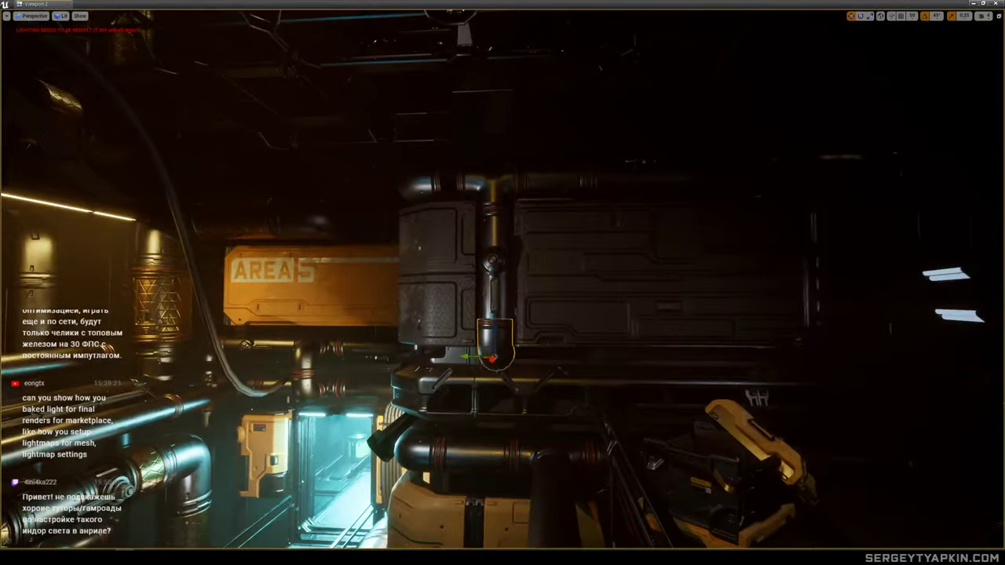
Duplicate the short overhead pipe section and fit the copy into the gap between the upper elbow and the tee.
click(542, 179)
right_drag(543, 179, 517, 207)
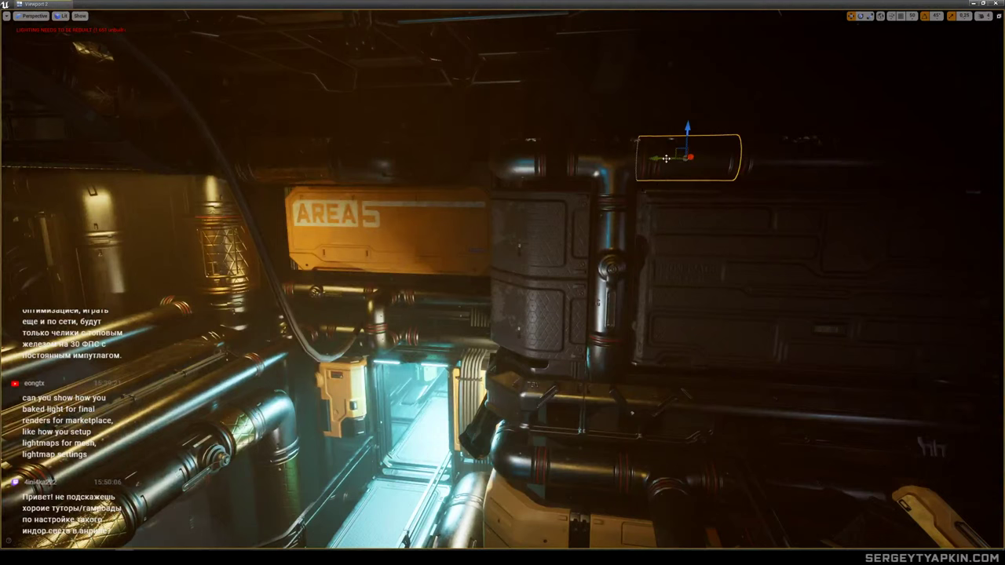
drag(666, 158, 533, 159)
key(r)
key(w)
Reframe the whole corridor, clear the selection and save the level.
right_drag(539, 163, 460, 266)
key(Escape)
key(ctrl+s)
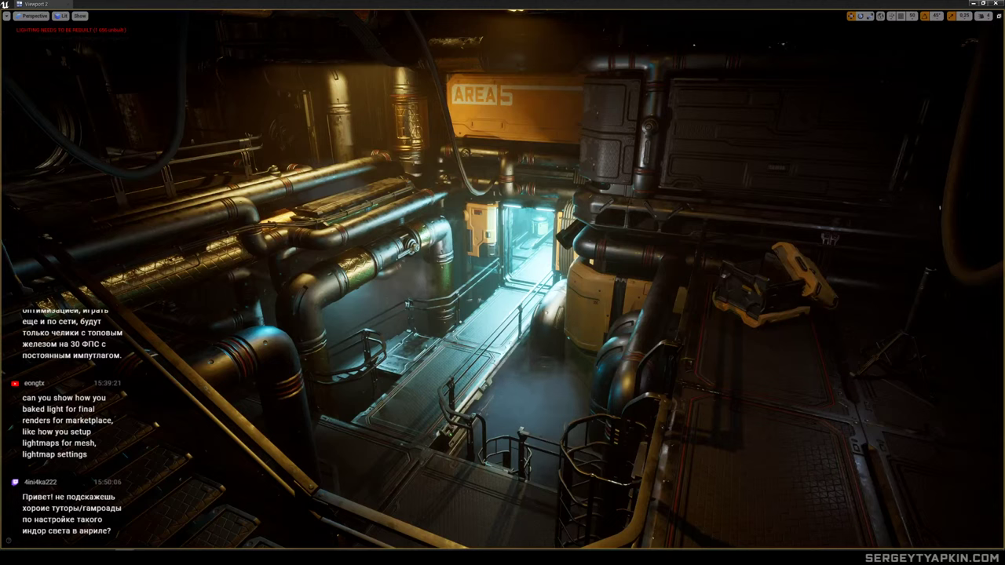
Select the short pipe section between the upper elbow and the tee and check it in the wide corridor view.
click(624, 59)
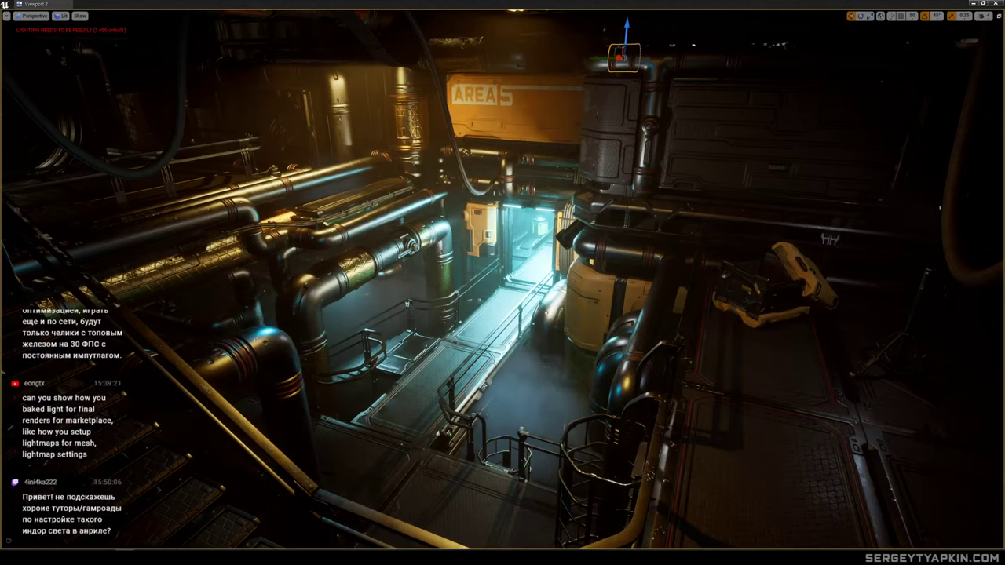
right_drag(920, 254, 848, 278)
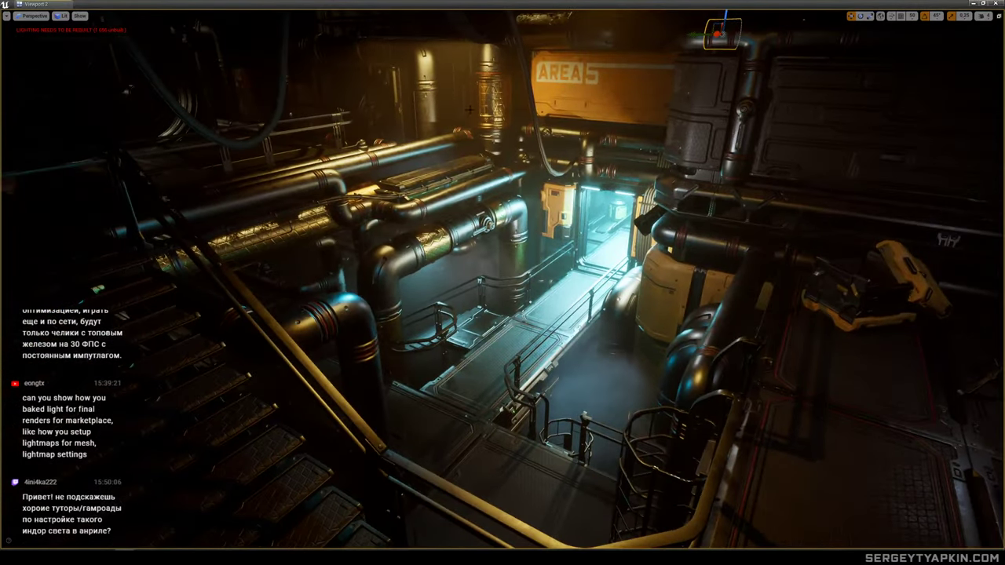
Raise the viewport's screen percentage to 200 and check the wide corridor view at that resolution.
click(7, 16)
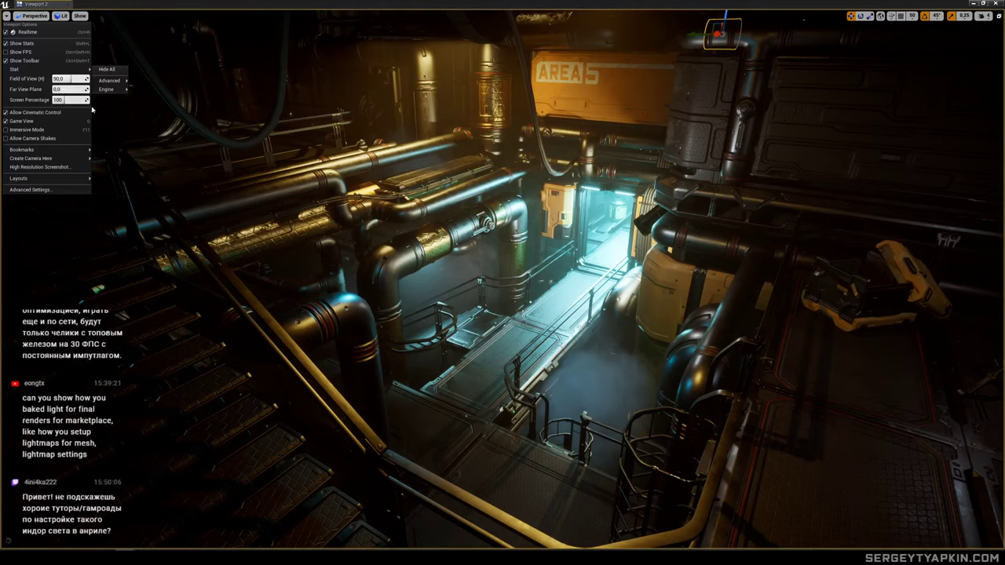
right_drag(205, 182, 244, 187)
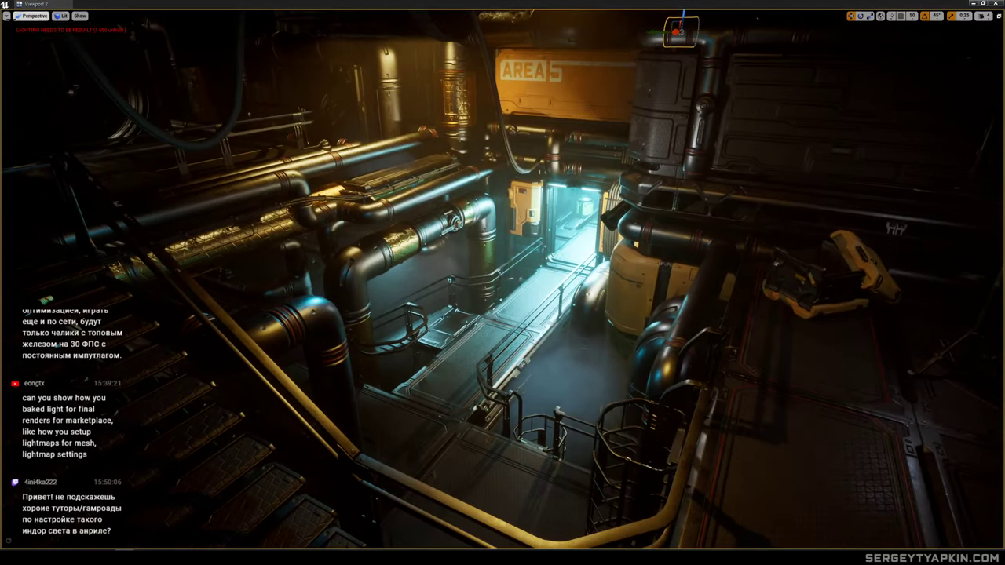
click(6, 16)
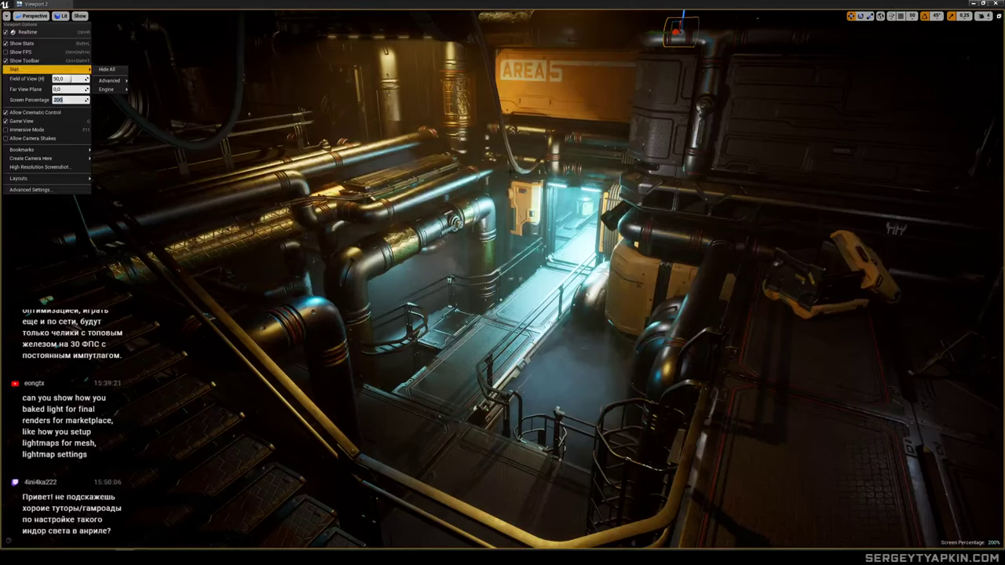
right_drag(196, 157, 228, 171)
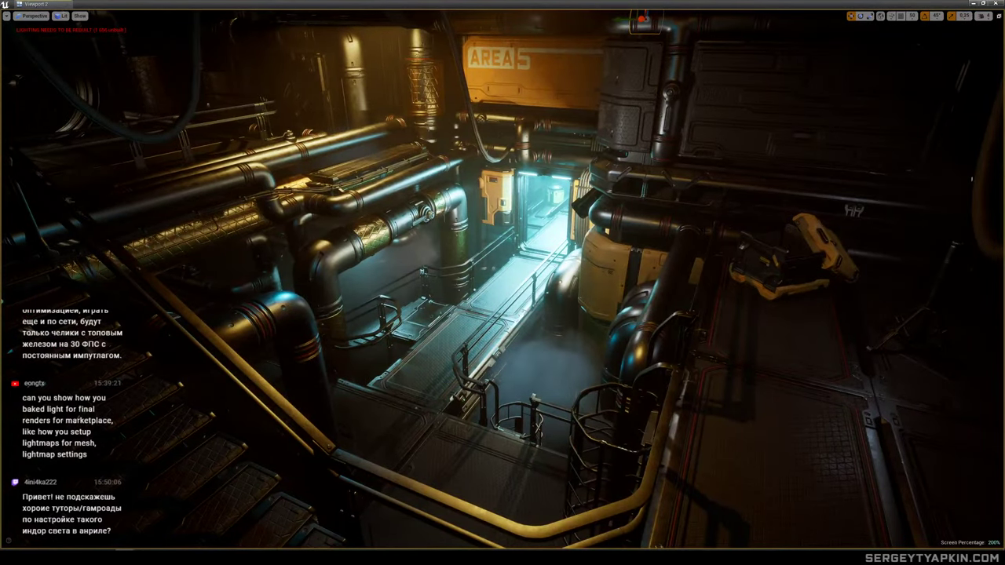
right_drag(228, 170, 206, 156)
scroll(218, 167, up, 1)
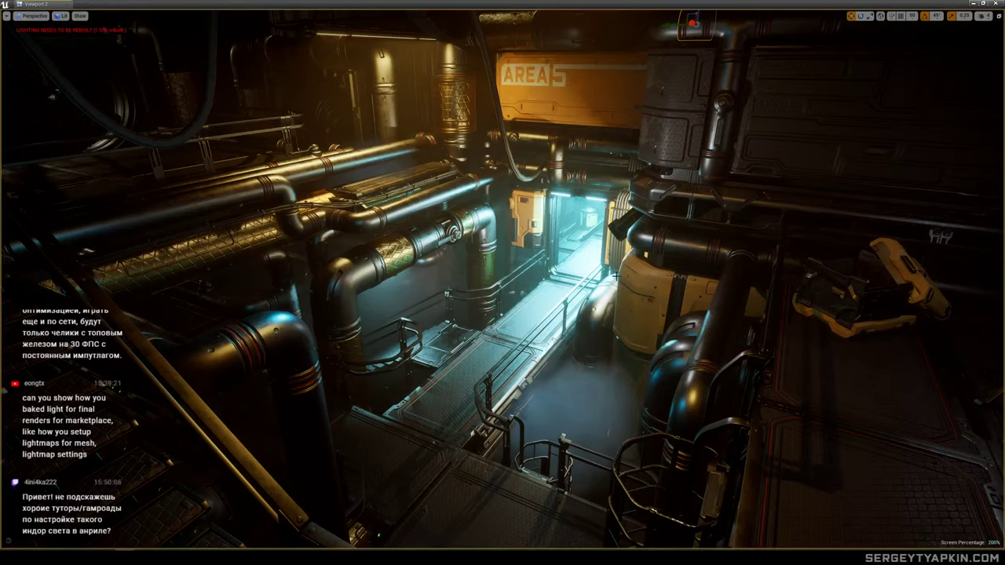
right_drag(616, 276, 585, 320)
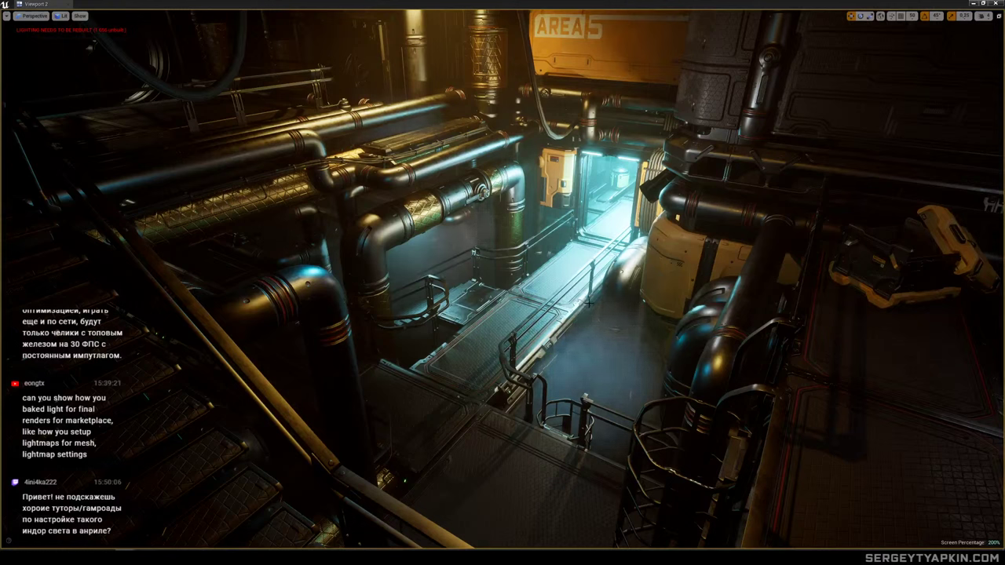
Set the viewport's screen percentage back to 100.
click(6, 17)
click(67, 99)
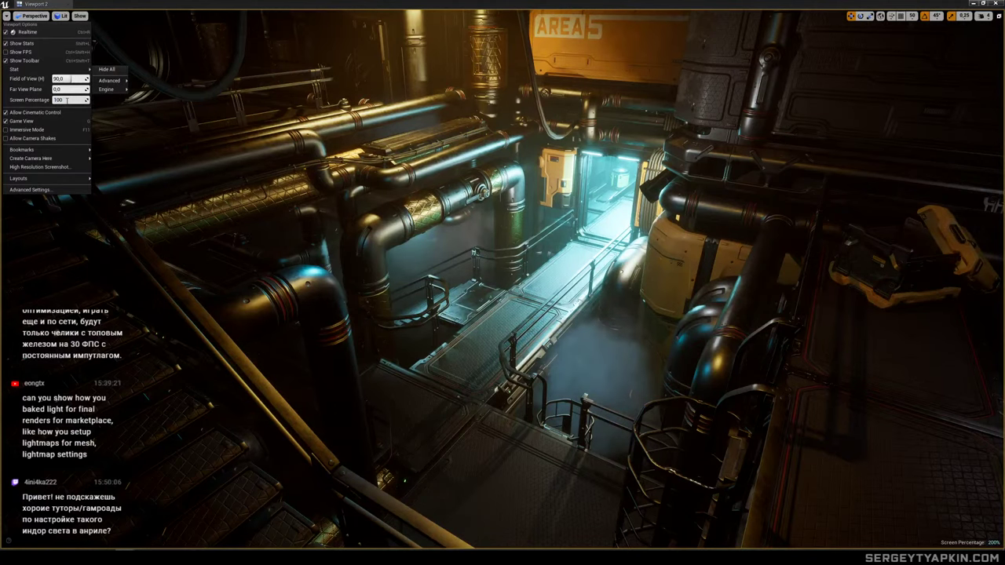
click(508, 229)
right_click(502, 226)
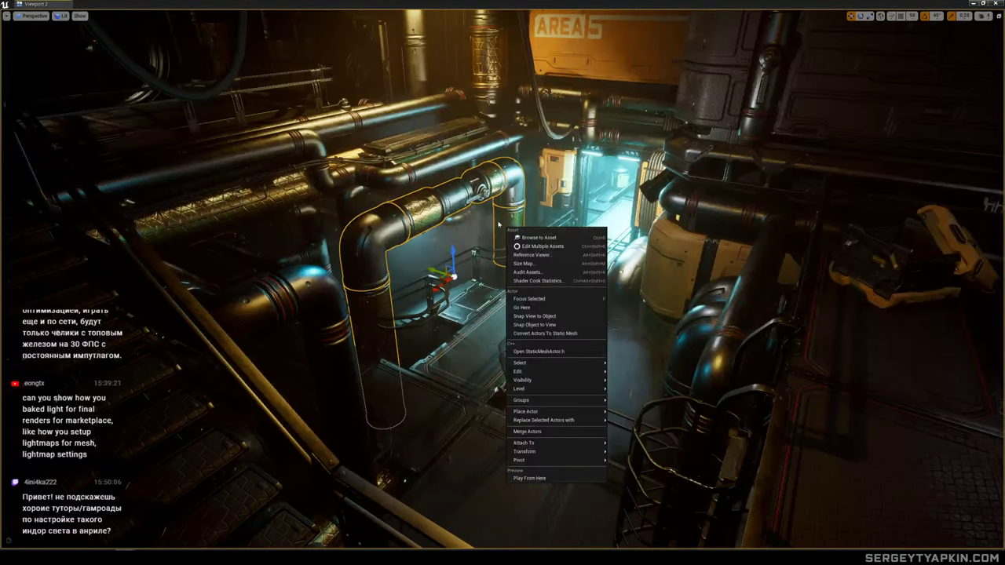
click(439, 200)
Examine the corridor's pipes and lighting head-on along the walkway and from above the staircase.
right_drag(461, 224, 418, 203)
key(g)
key(g)
key(s)
key(w)
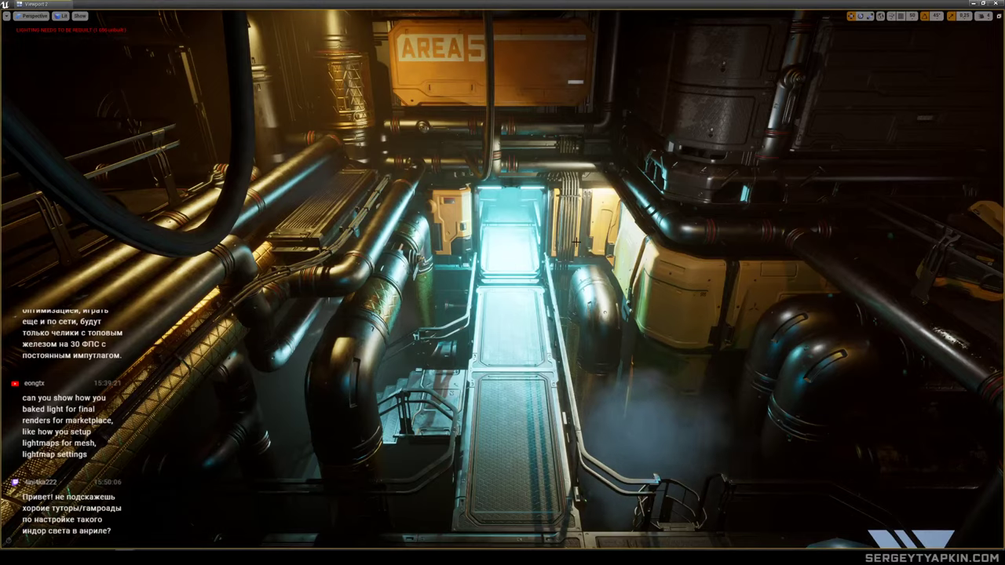
right_drag(564, 249, 514, 284)
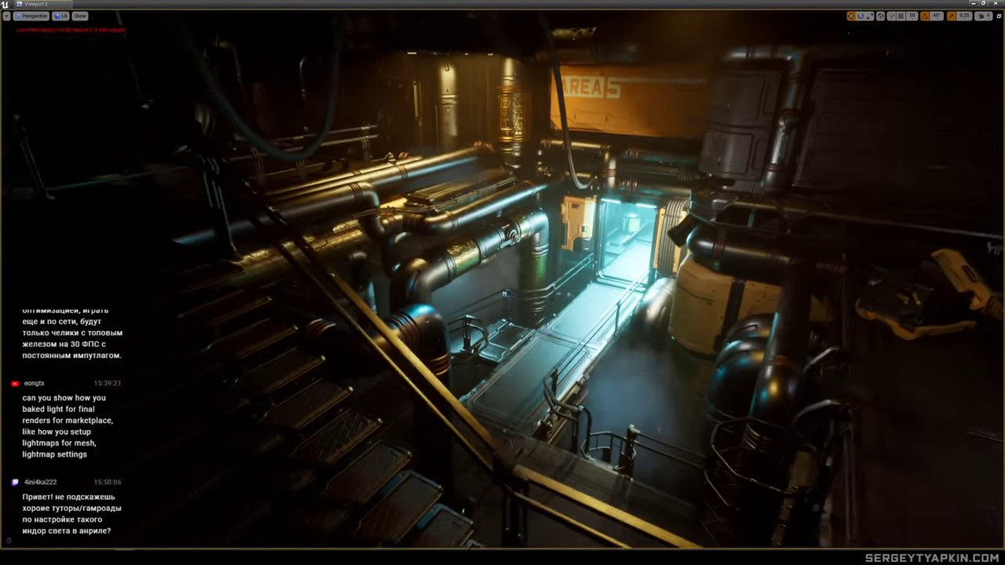
right_drag(562, 249, 563, 248)
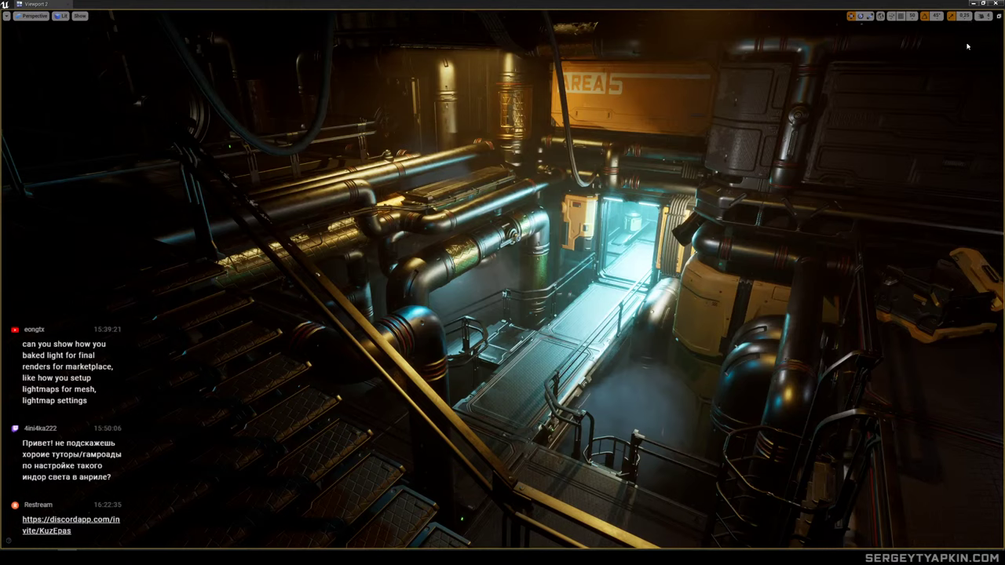
mouse_move(503, 282)
right_down()
mouse_move(550, 264)
mouse_move(537, 259)
mouse_move(551, 264)
mouse_move(545, 251)
mouse_move(532, 253)
mouse_move(528, 278)
mouse_move(507, 259)
mouse_move(501, 283)
right_up()
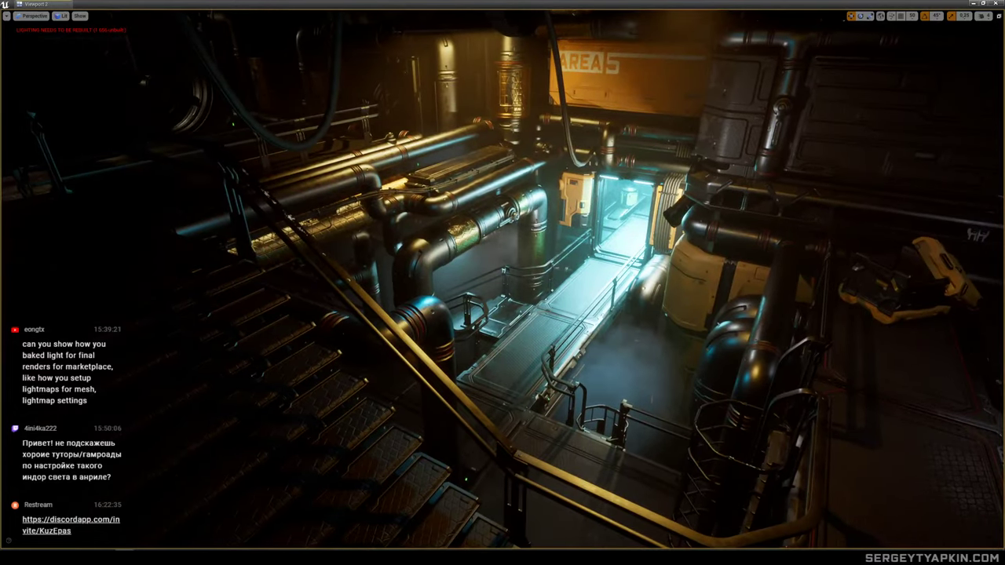
Frame the staircase, walkway, lit doorway and AREA 5 sign in one wide view and save the level.
key(w)
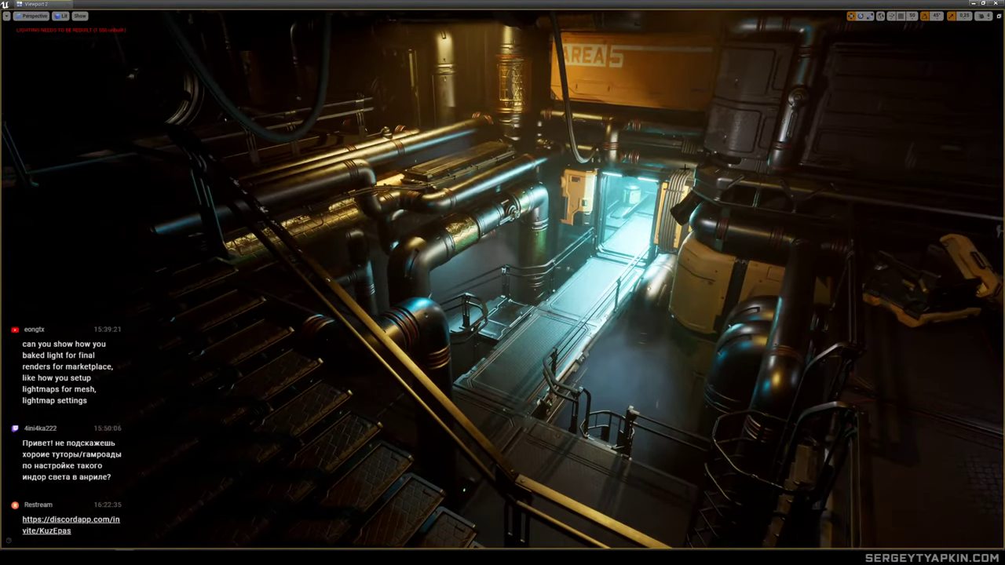
key(w)
mouse_move(676, 175)
right_down()
mouse_move(693, 176)
mouse_move(691, 162)
mouse_move(684, 172)
right_up()
key(s)
key(d)
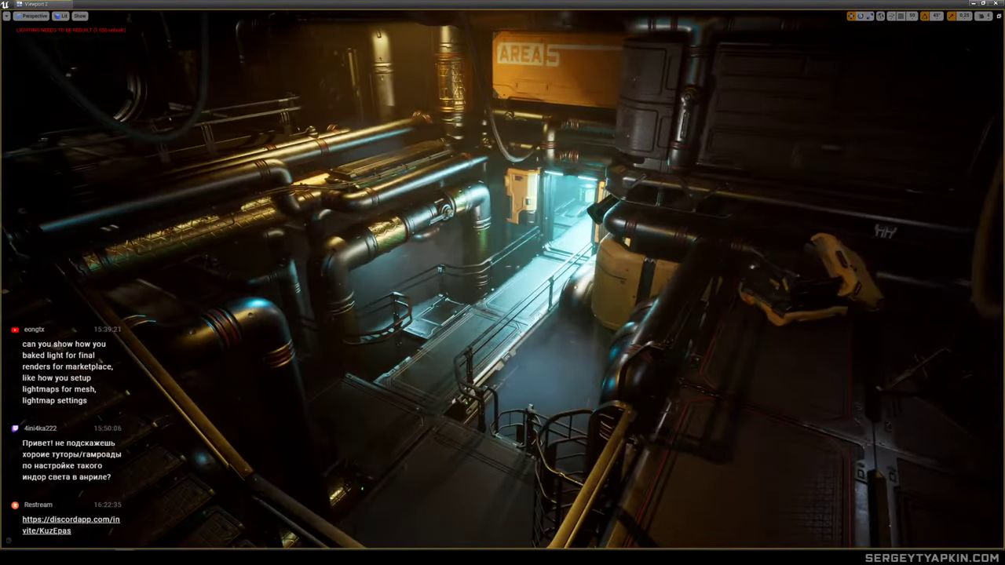
key(w)
key(a)
key(d)
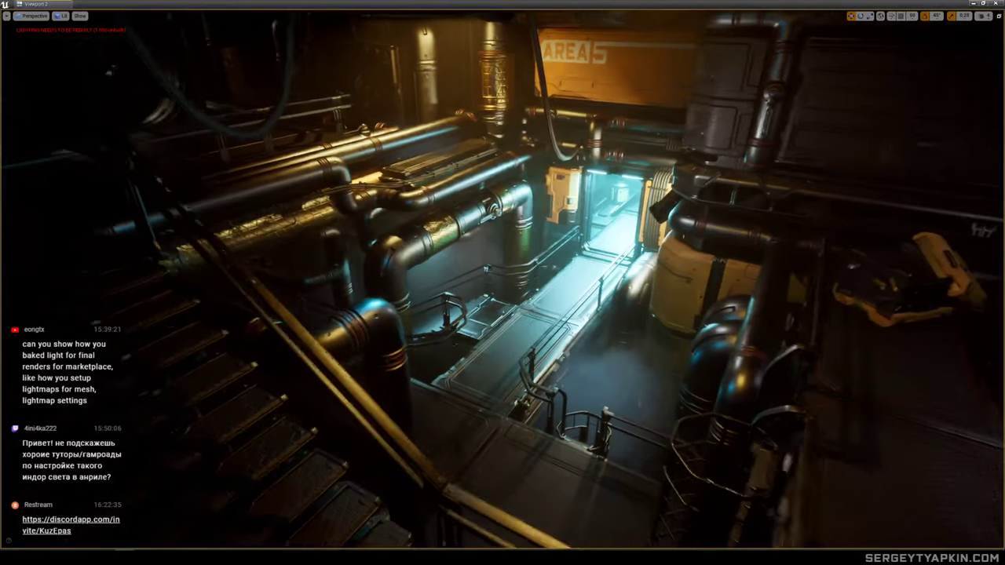
key(s)
key(w)
mouse_move(685, 172)
right_down()
mouse_move(685, 140)
mouse_move(684, 172)
right_up()
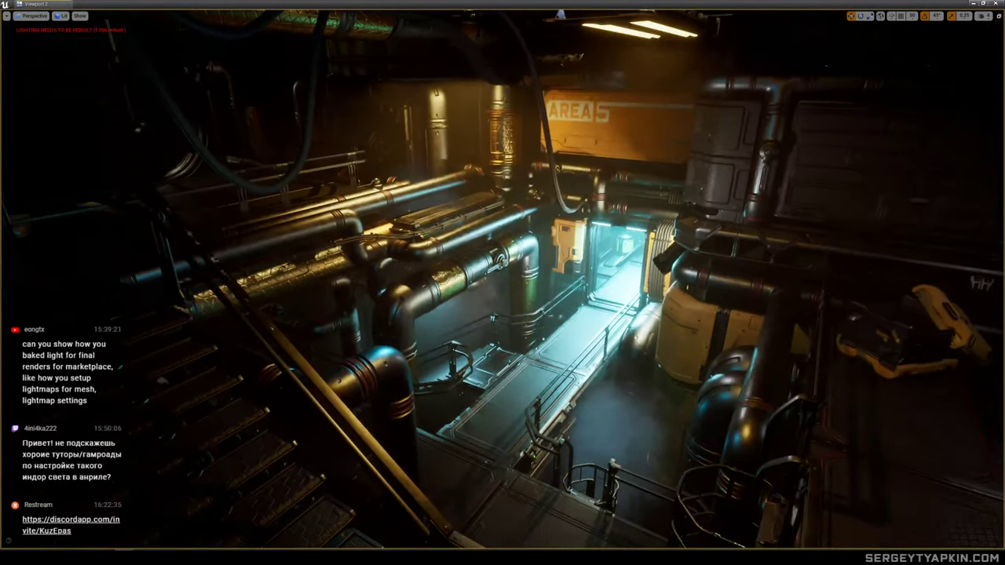
right_drag(680, 137, 679, 152)
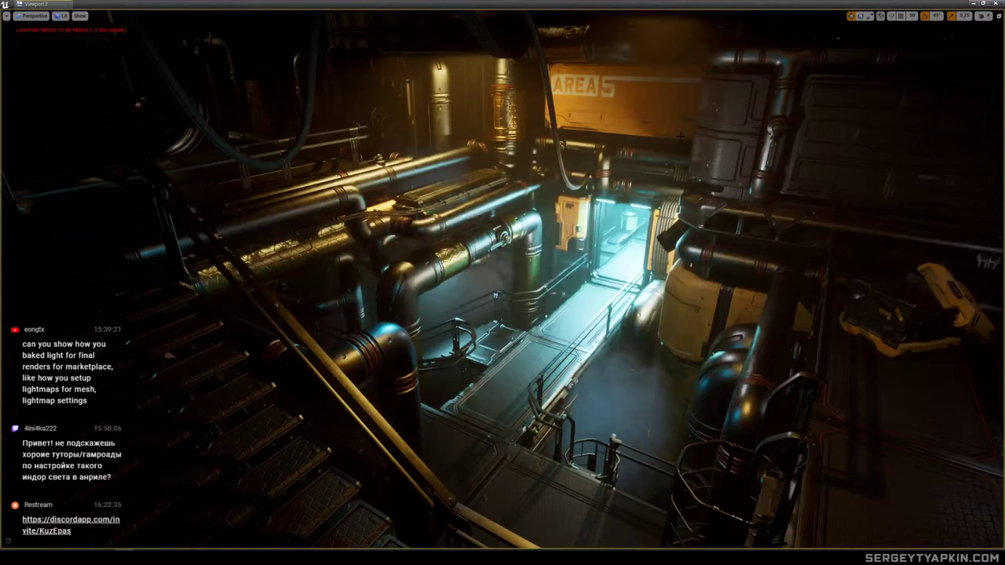
key(ctrl+s)
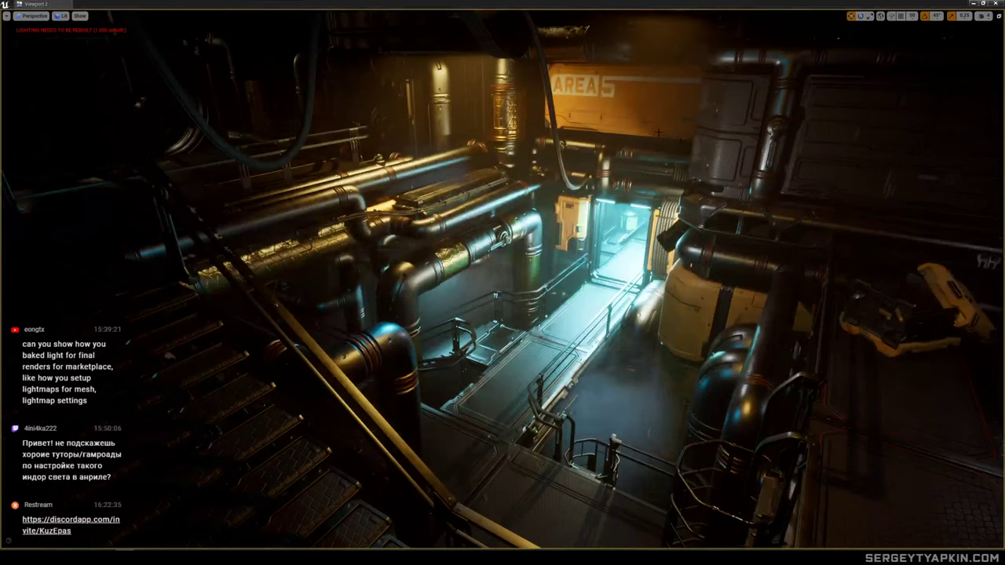